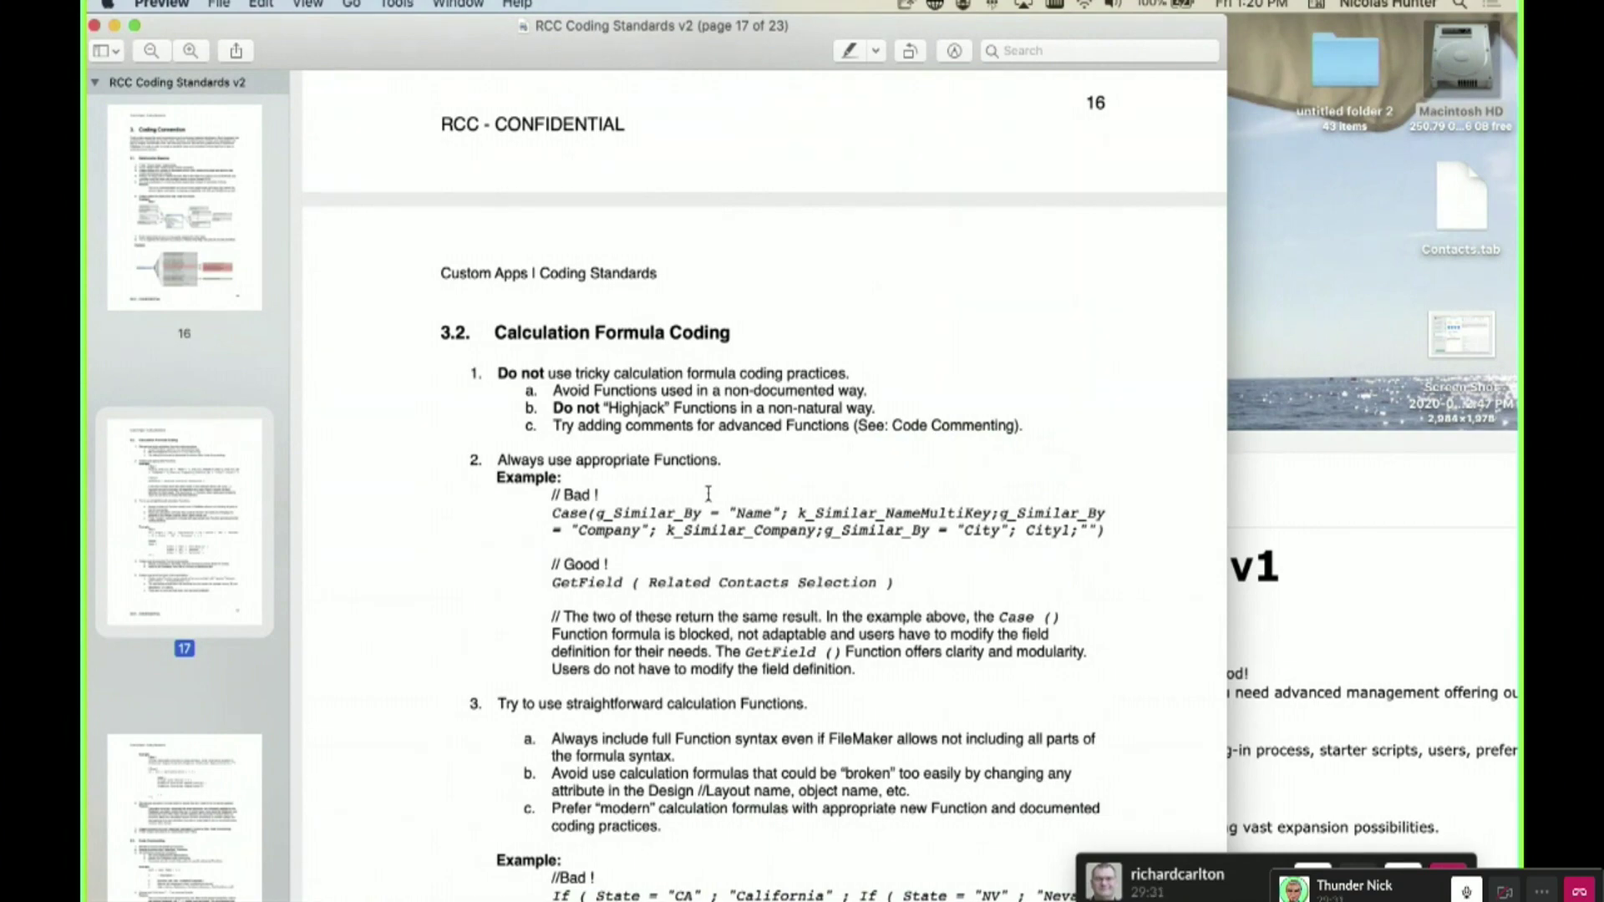
- Scroll to section 3.2 of the coding standards PDF and highlight the Good and Bad code examples
{"action": "scroll", "coordinate": [709, 494], "scroll_direction": "down", "scroll_amount": 15}
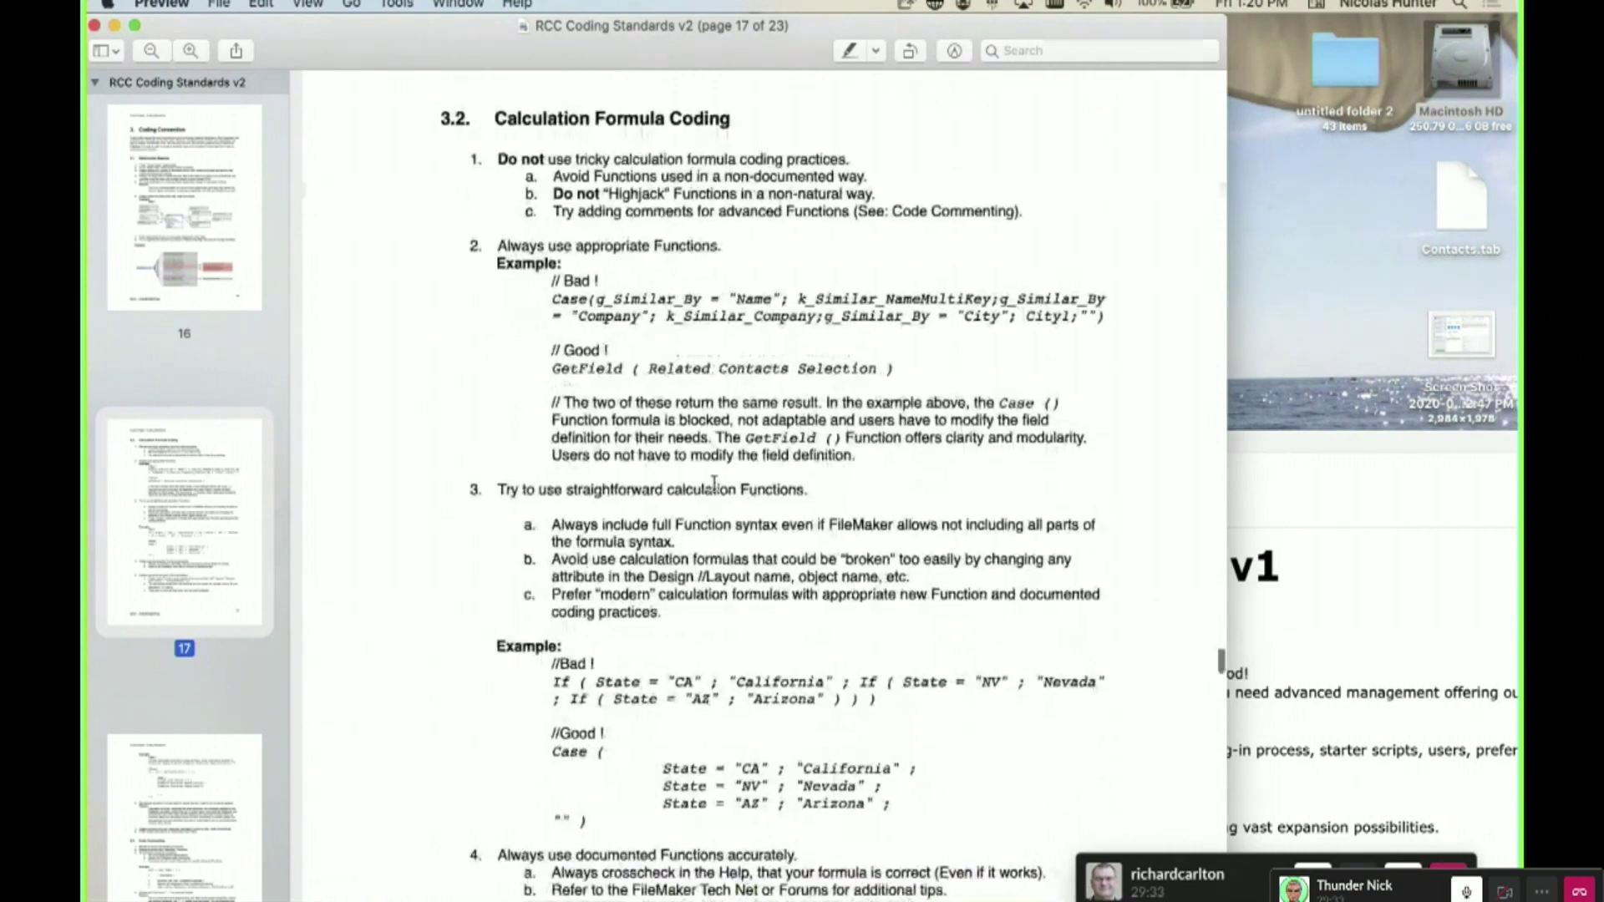
{"action": "scroll", "coordinate": [714, 483], "scroll_direction": "down", "scroll_amount": 5}
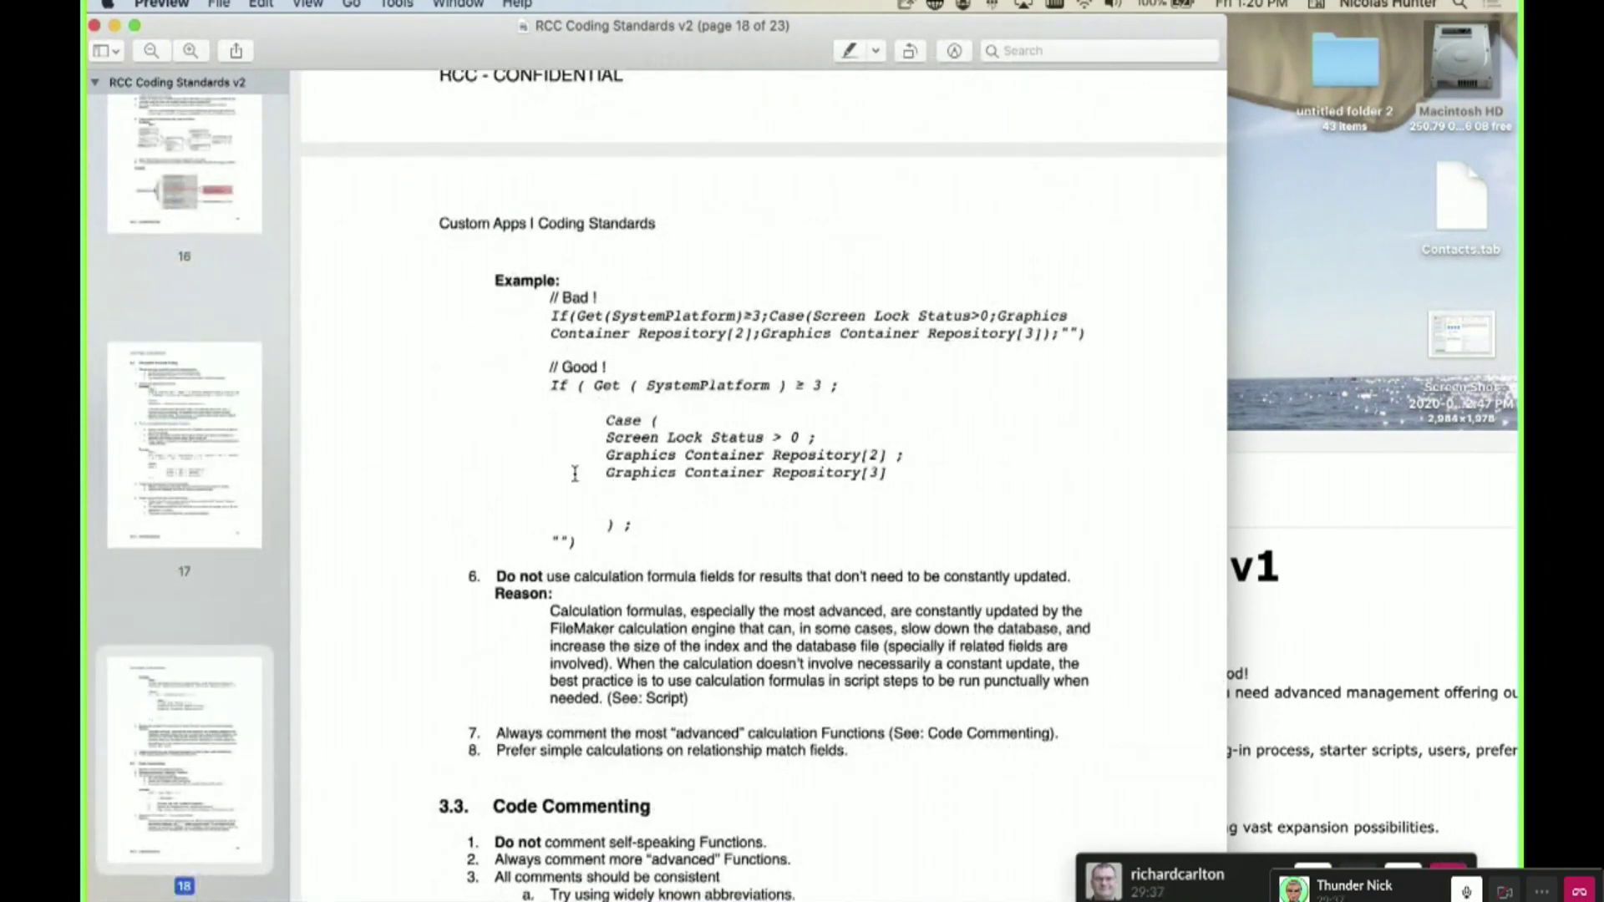
{"action": "scroll", "coordinate": [518, 330], "scroll_direction": "up", "scroll_amount": 2}
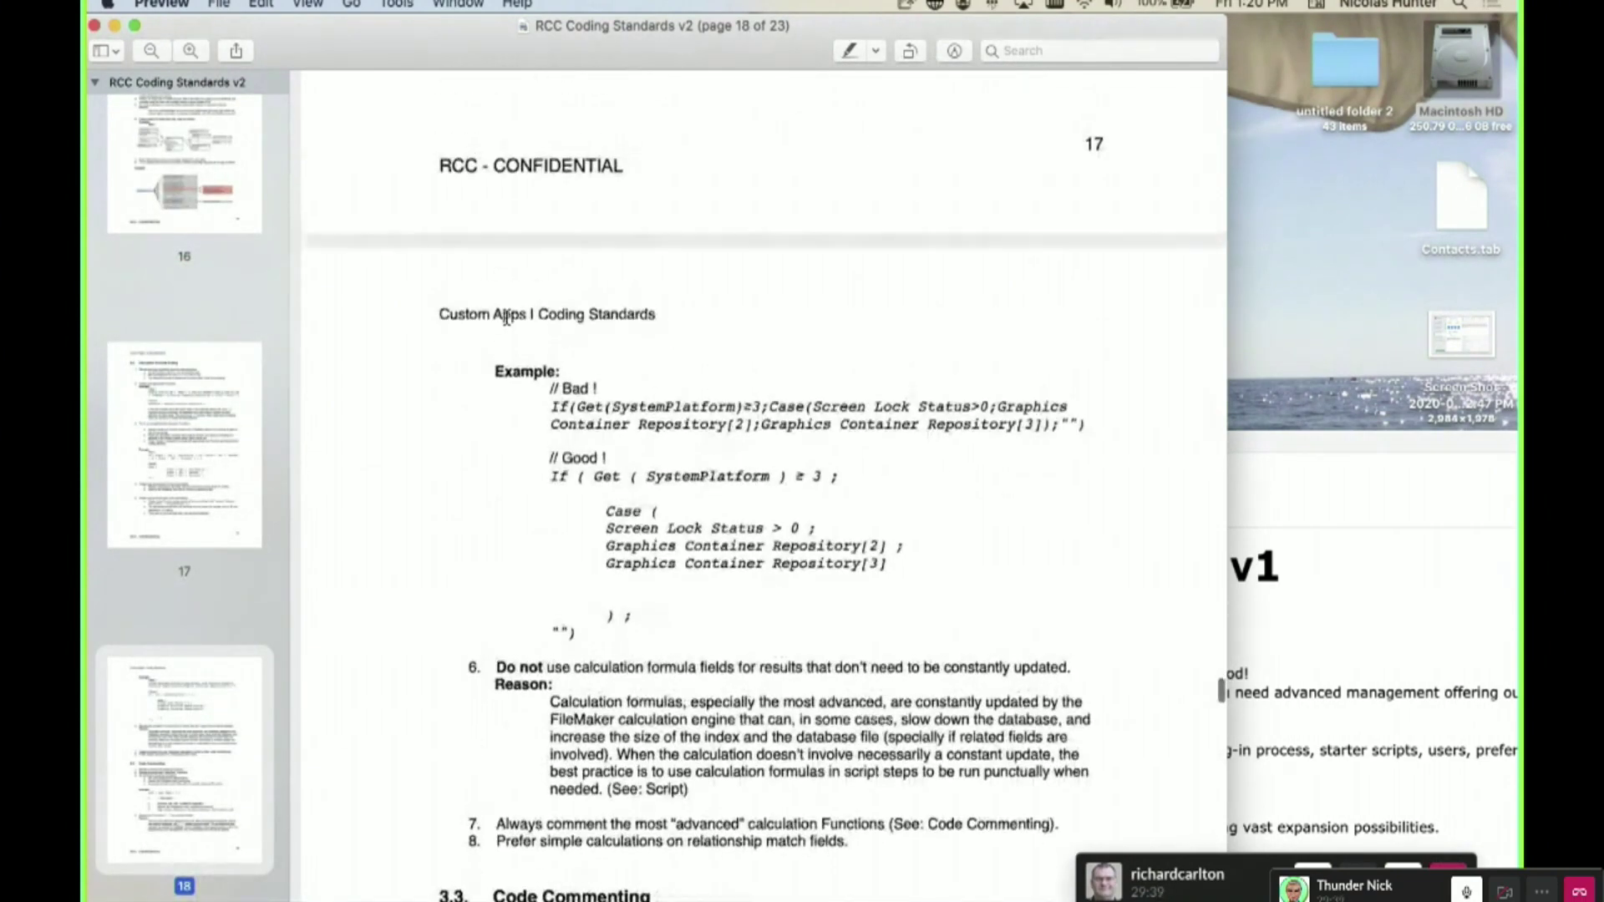
{"action": "left_click_drag", "start_coordinate": [550, 475], "coordinate": [886, 602]}
{"action": "left_click", "coordinate": [649, 430]}
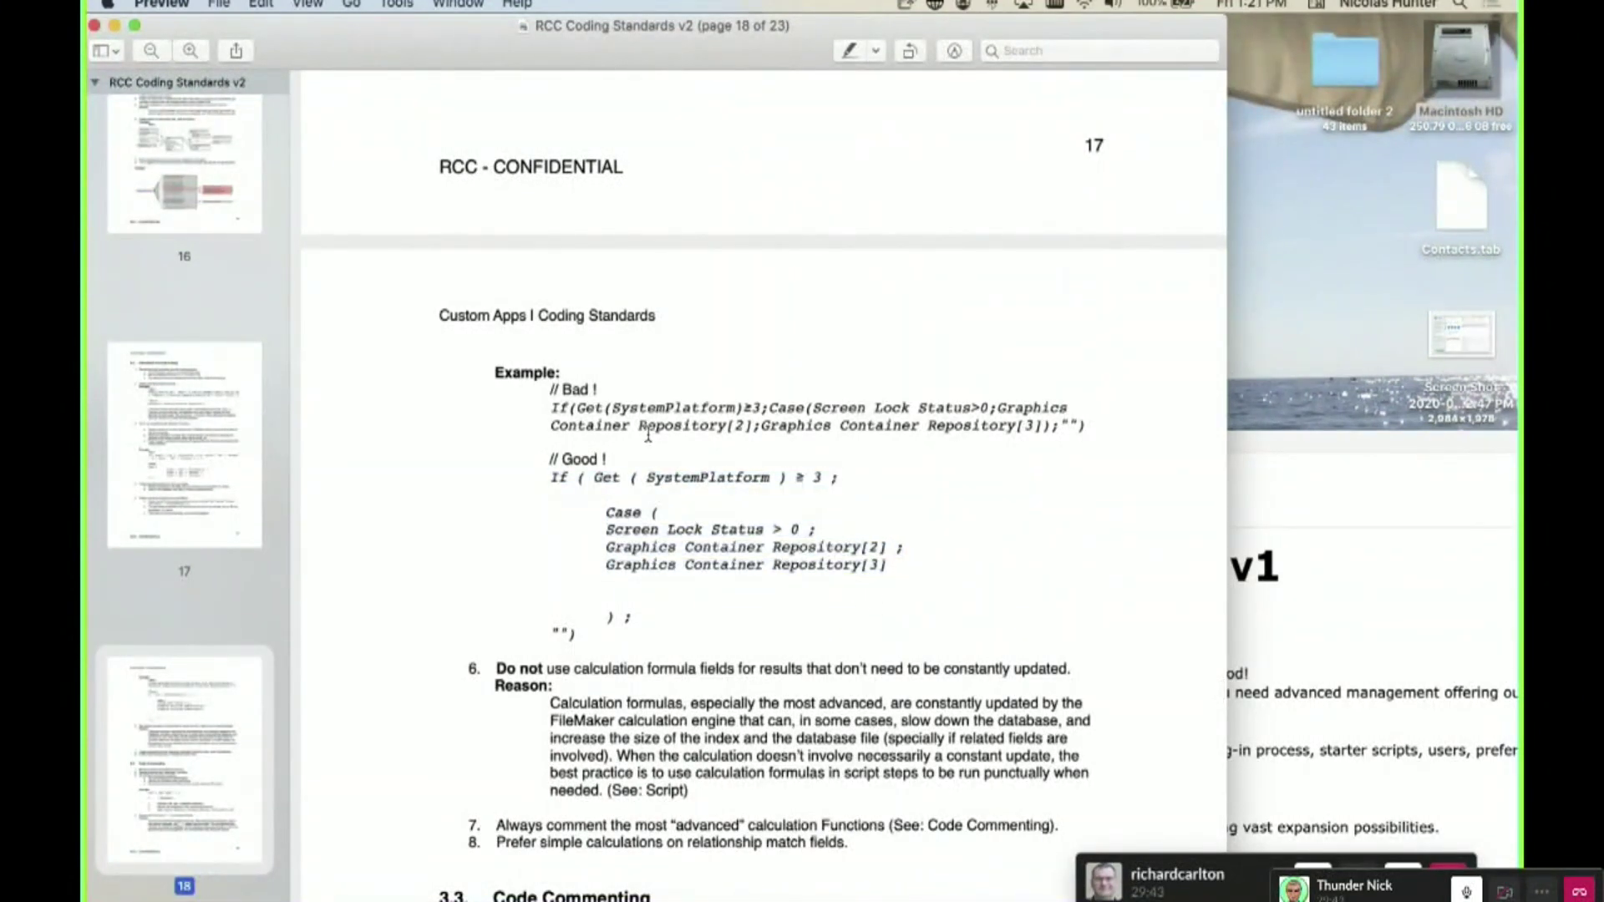
{"action": "scroll", "coordinate": [648, 432], "scroll_direction": "up", "scroll_amount": 1}
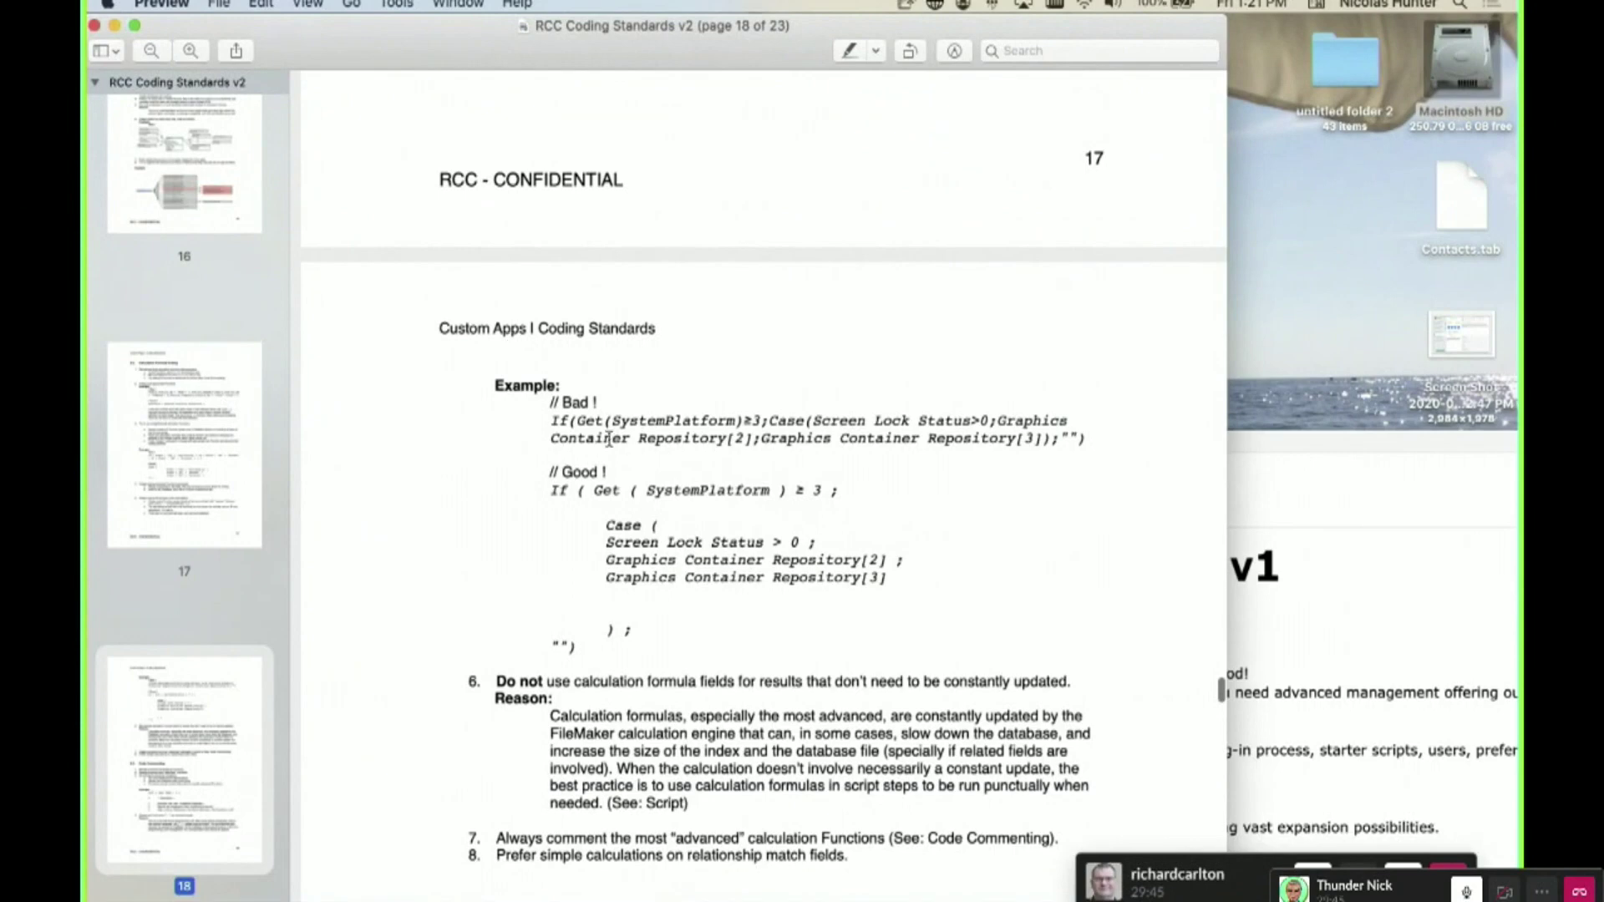
{"action": "left_click_drag", "start_coordinate": [551, 420], "coordinate": [1116, 438]}
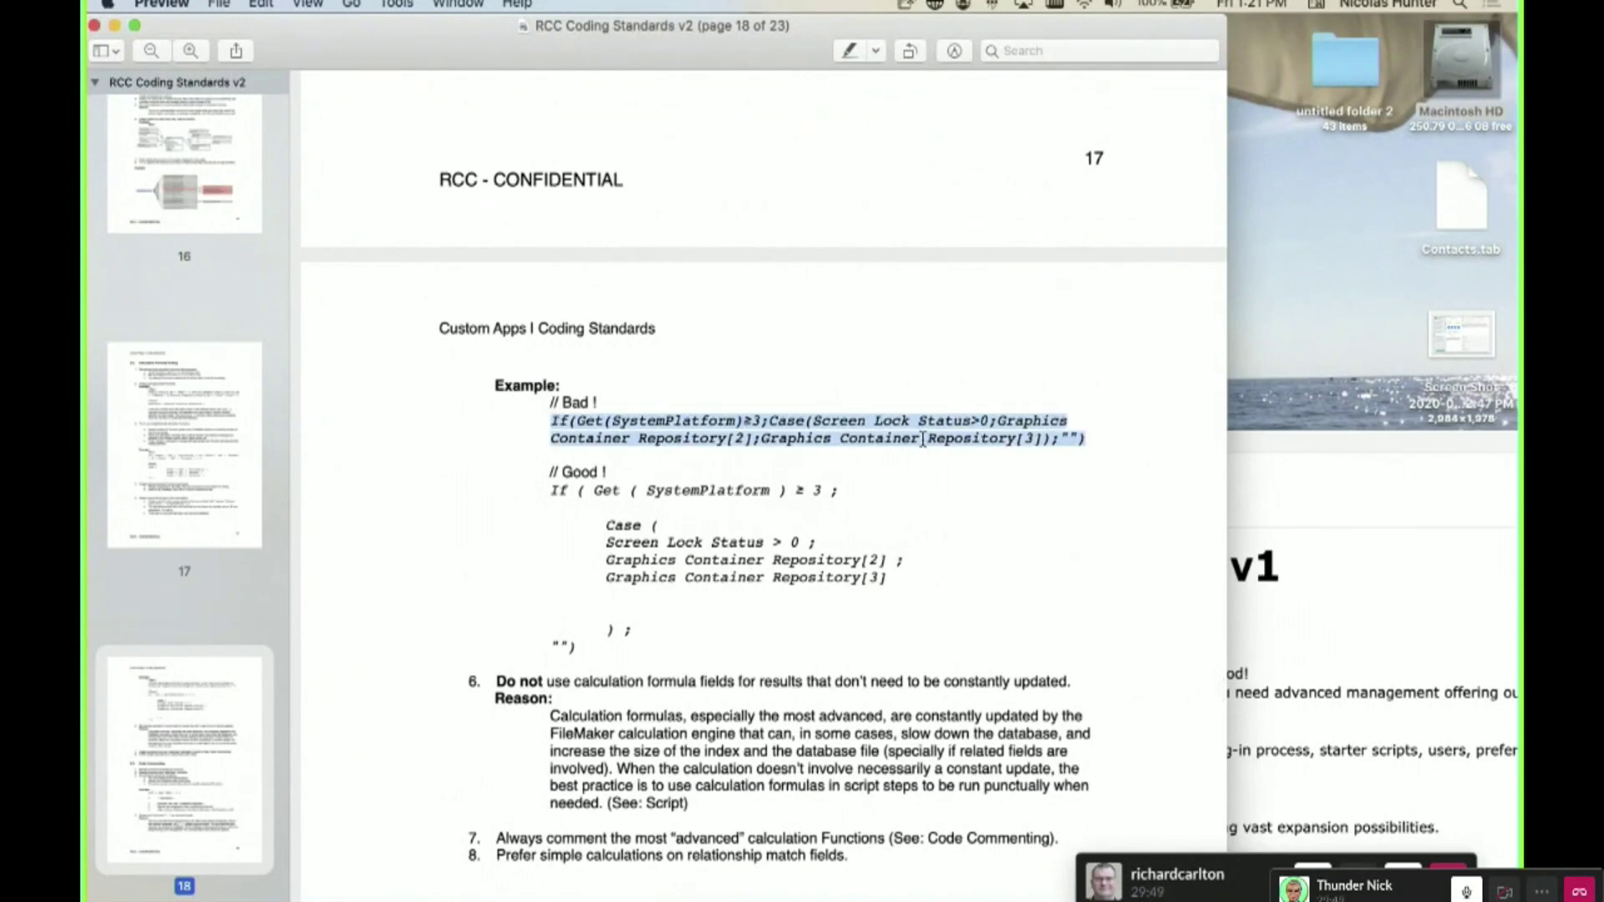
{"action": "left_click", "coordinate": [754, 440]}
{"action": "left_click_drag", "start_coordinate": [550, 421], "coordinate": [1139, 439]}
- Re-highlight the Good block, the Bad lines and the start of the SystemPlatform Case block
{"action": "left_click_drag", "start_coordinate": [551, 491], "coordinate": [838, 635]}
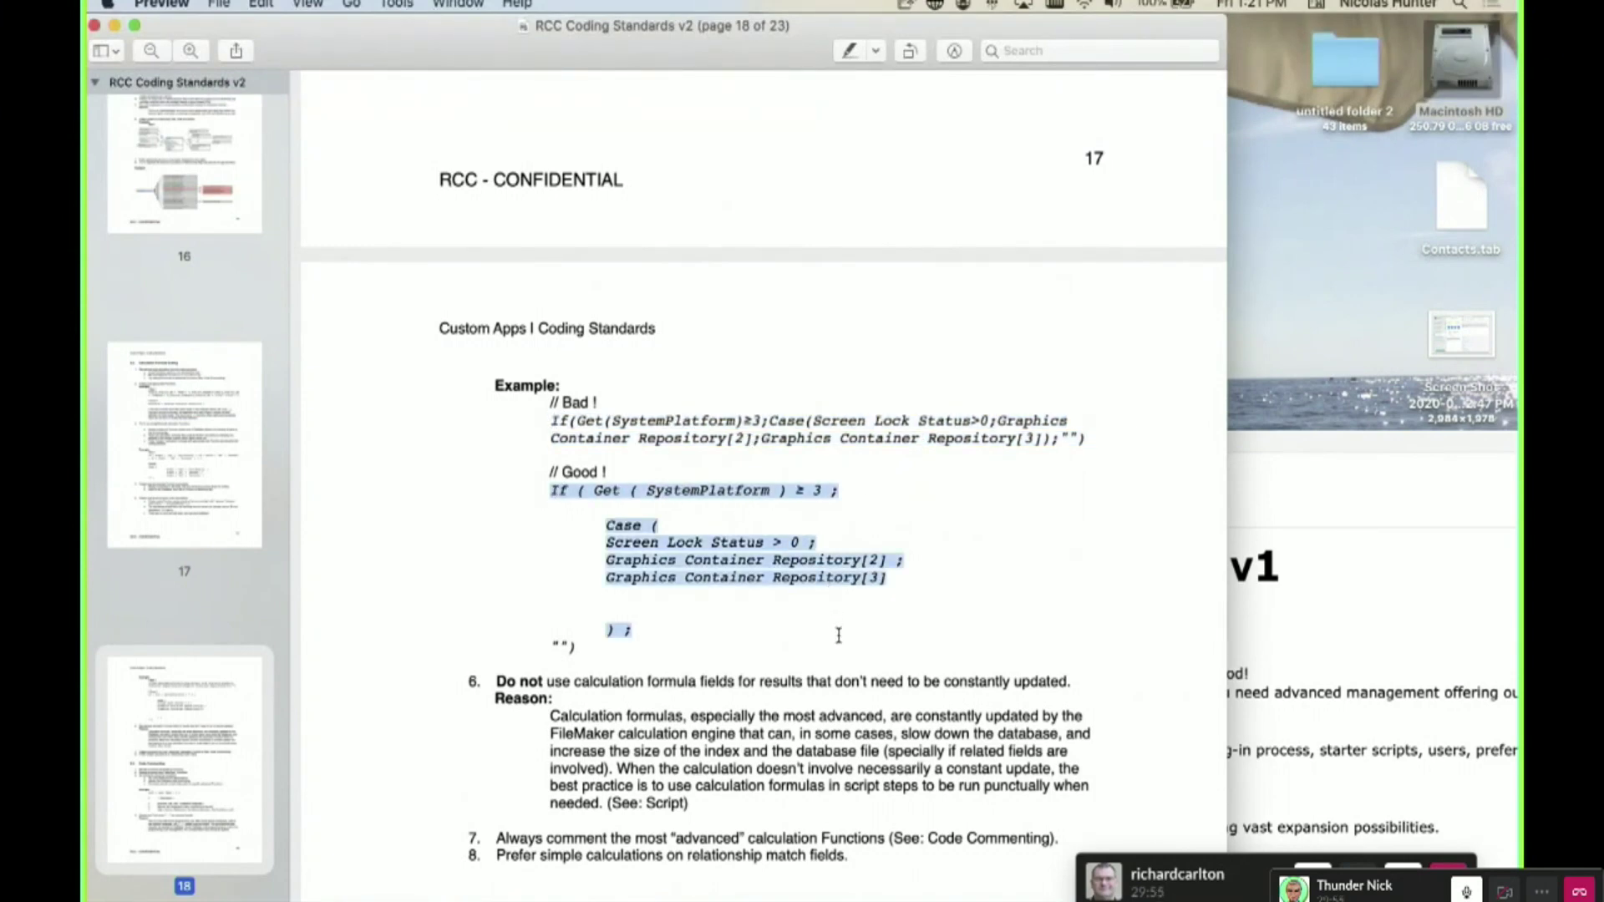
{"action": "left_click", "coordinate": [750, 487]}
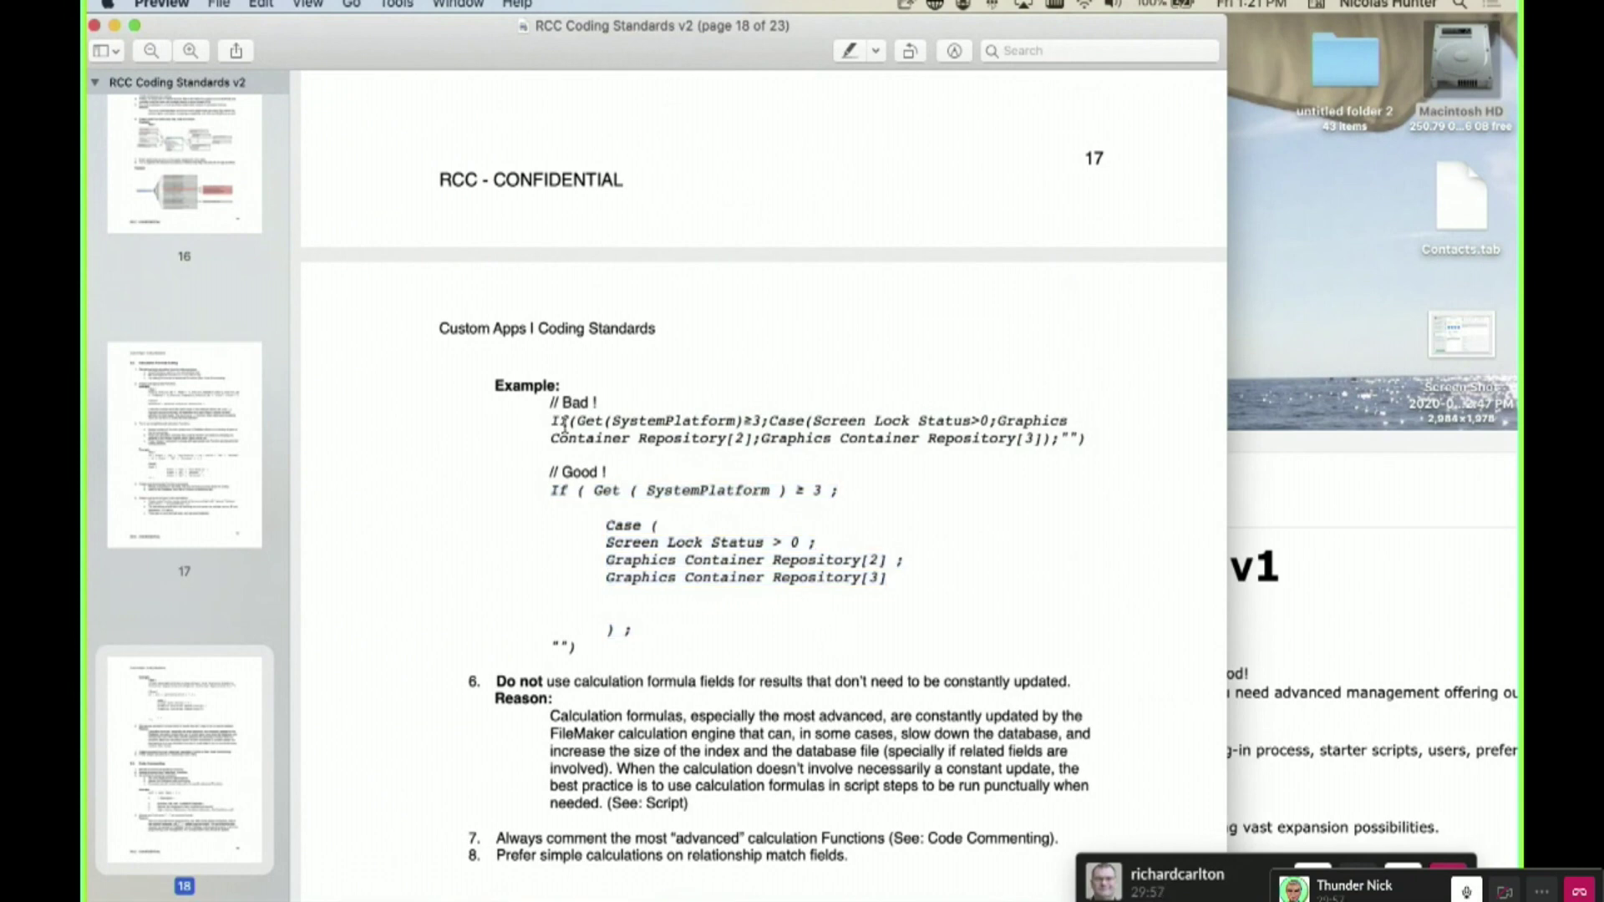
{"action": "left_click_drag", "start_coordinate": [543, 421], "coordinate": [1150, 444]}
{"action": "left_click", "coordinate": [875, 552]}
{"action": "left_click_drag", "start_coordinate": [550, 491], "coordinate": [870, 583]}
{"action": "left_click", "coordinate": [554, 488]}
{"action": "left_click_drag", "start_coordinate": [634, 491], "coordinate": [811, 577]}
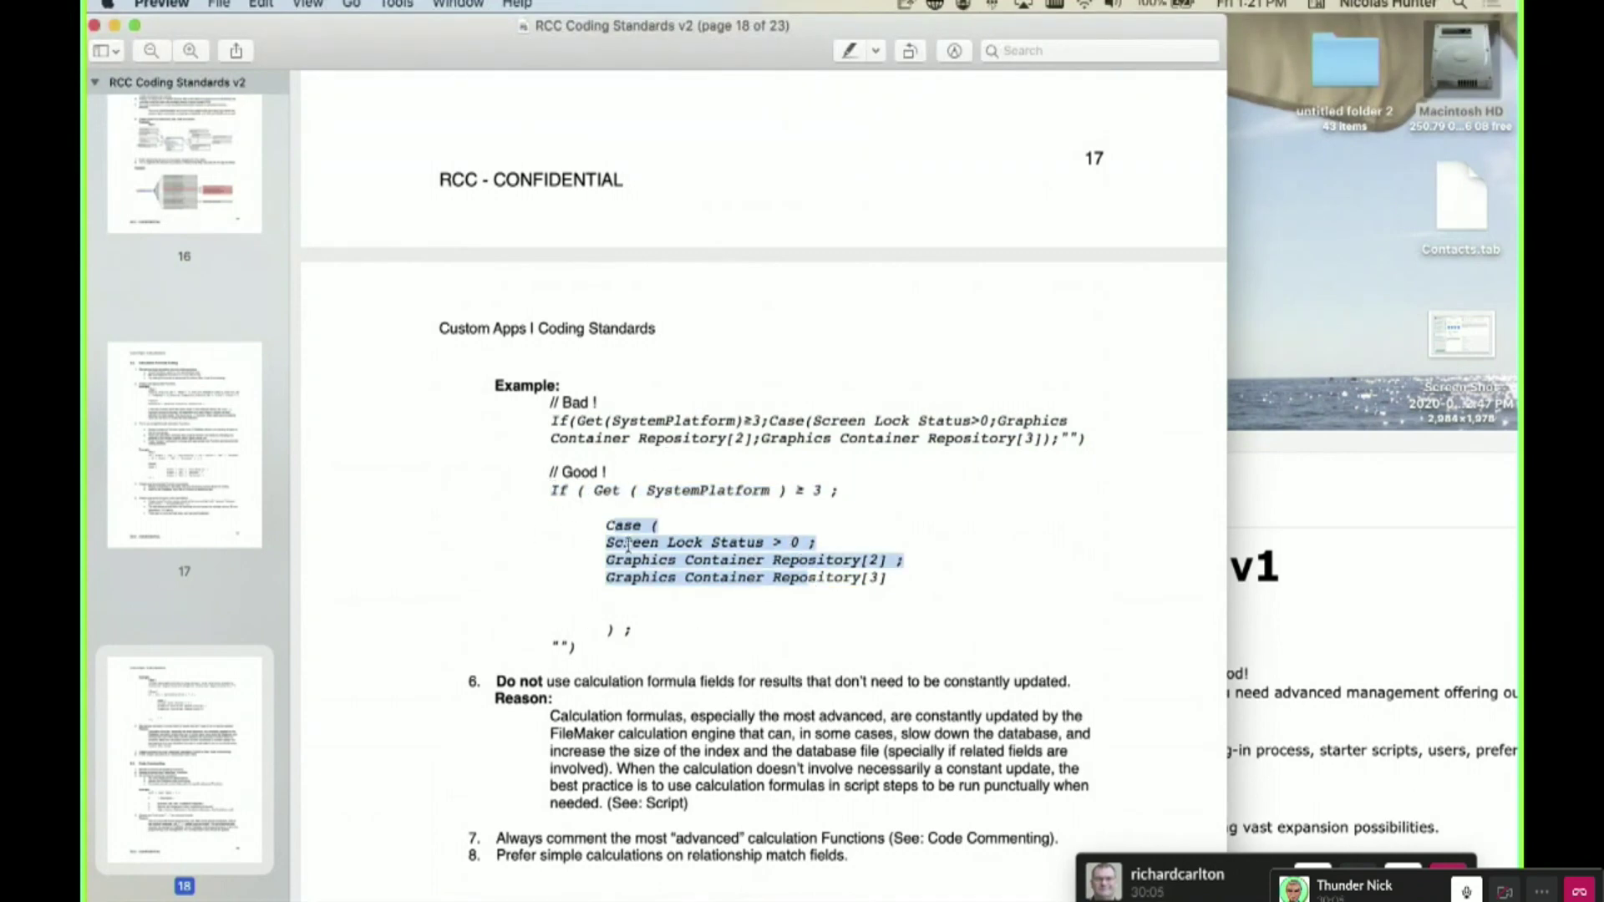
{"action": "left_click", "coordinate": [669, 603]}
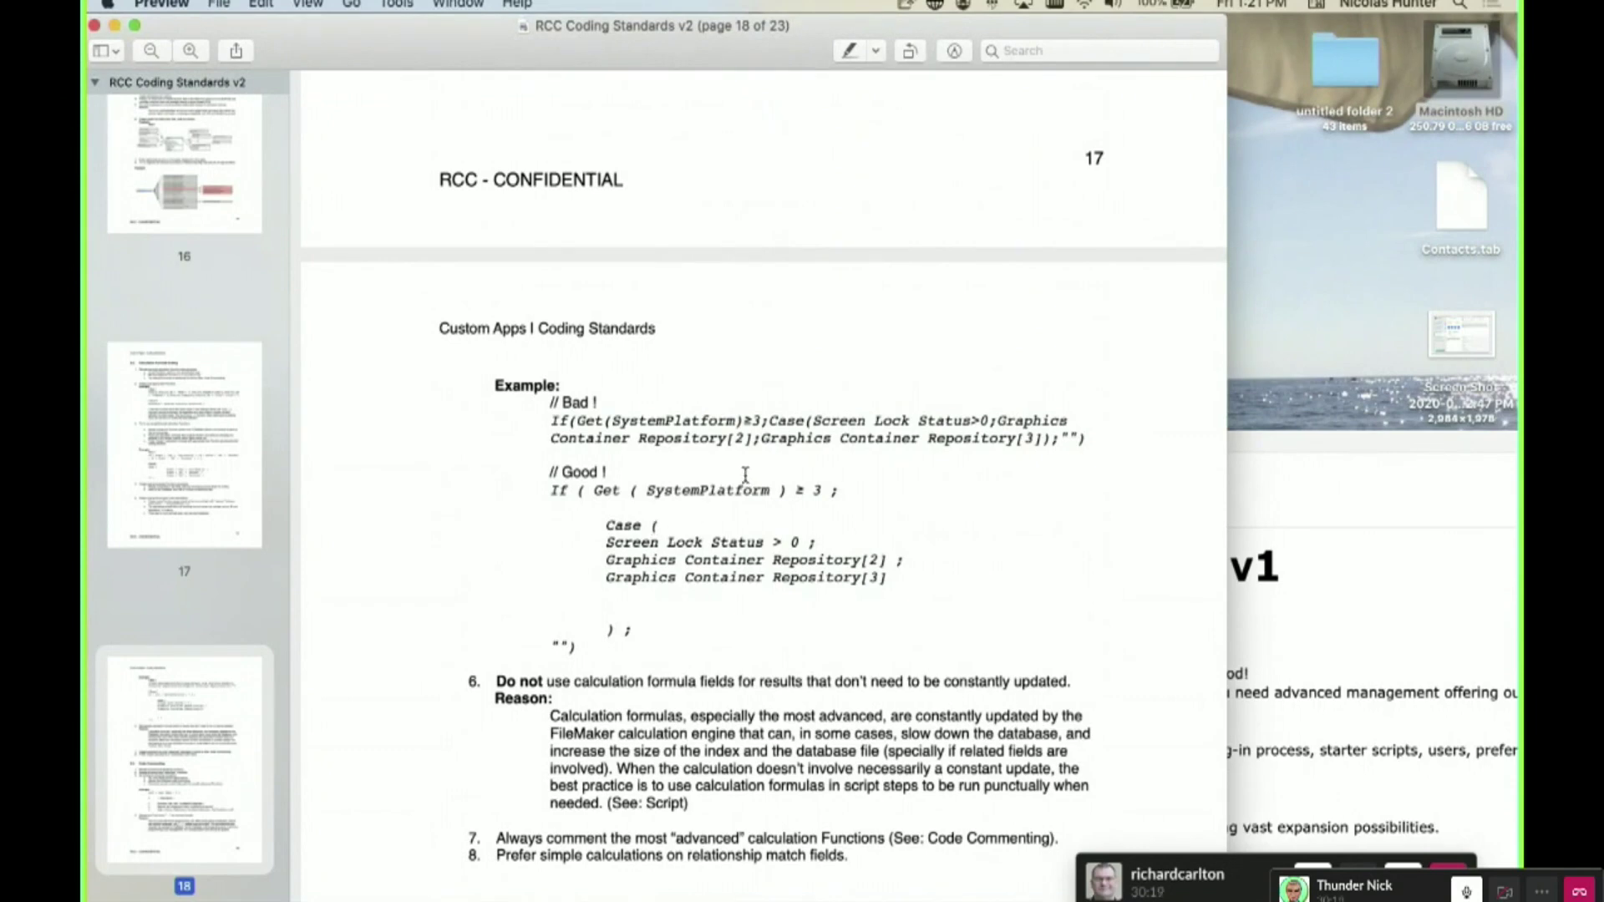
- Scan the rest of the examples, then bring the FM Launch Pad v1.2 window forward and up-left
{"action": "scroll", "coordinate": [663, 523], "scroll_direction": "left", "scroll_amount": 1}
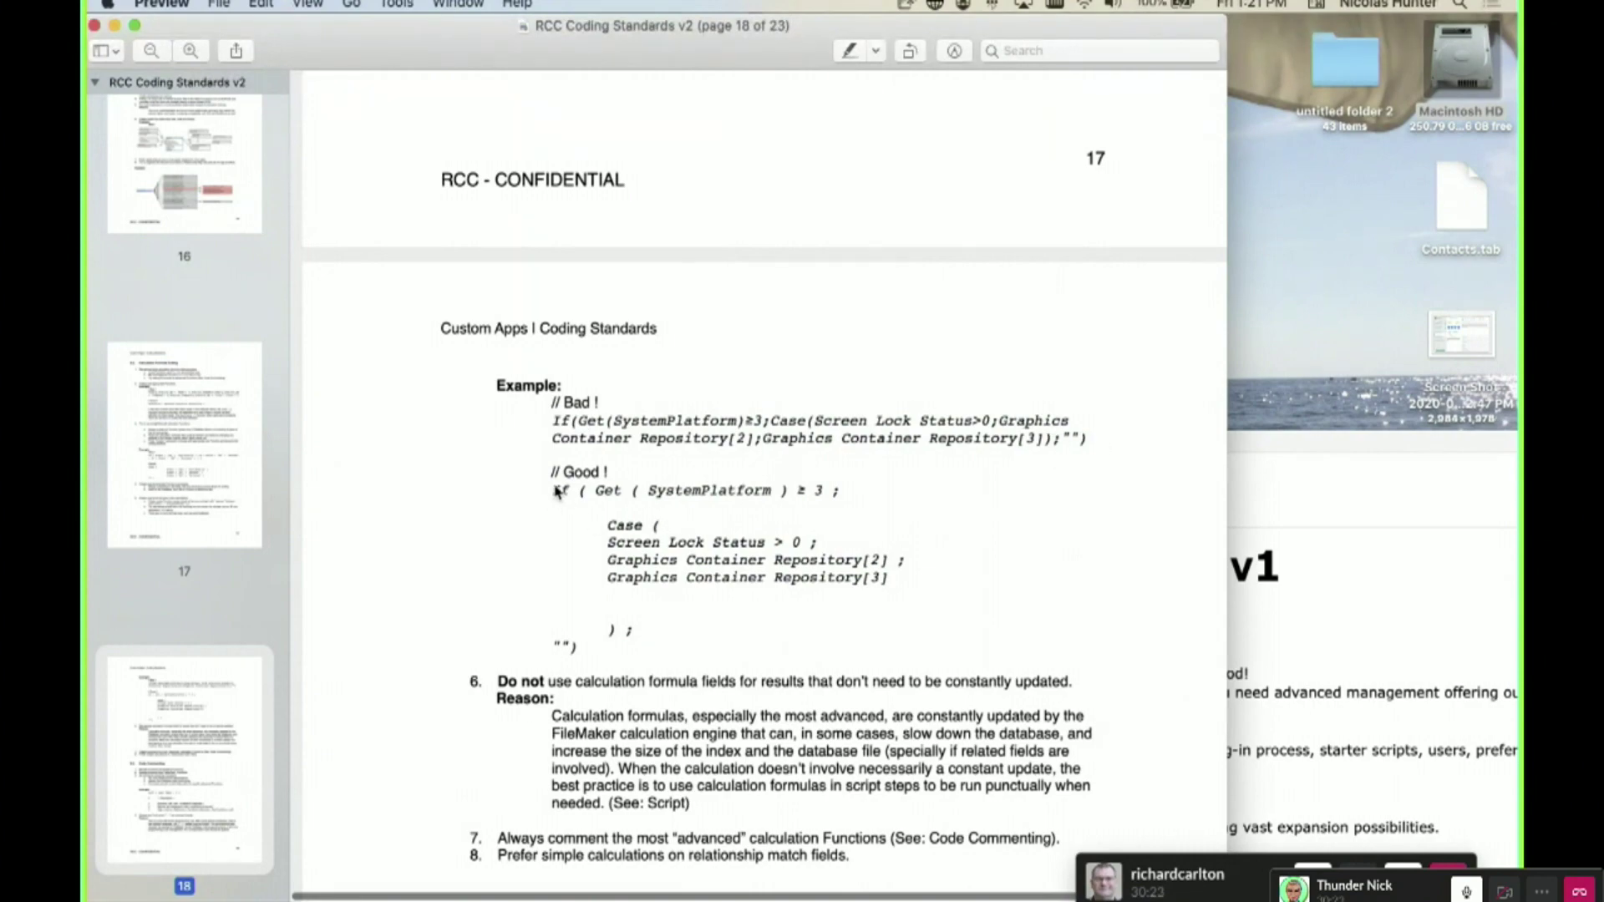
{"action": "left_click_drag", "start_coordinate": [556, 491], "coordinate": [576, 647]}
{"action": "scroll", "coordinate": [627, 568], "scroll_direction": "down", "scroll_amount": 5}
{"action": "scroll", "coordinate": [627, 568], "scroll_direction": "down", "scroll_amount": 12}
{"action": "scroll", "coordinate": [635, 562], "scroll_direction": "down", "scroll_amount": 5}
{"action": "scroll", "coordinate": [632, 562], "scroll_direction": "up", "scroll_amount": 11}
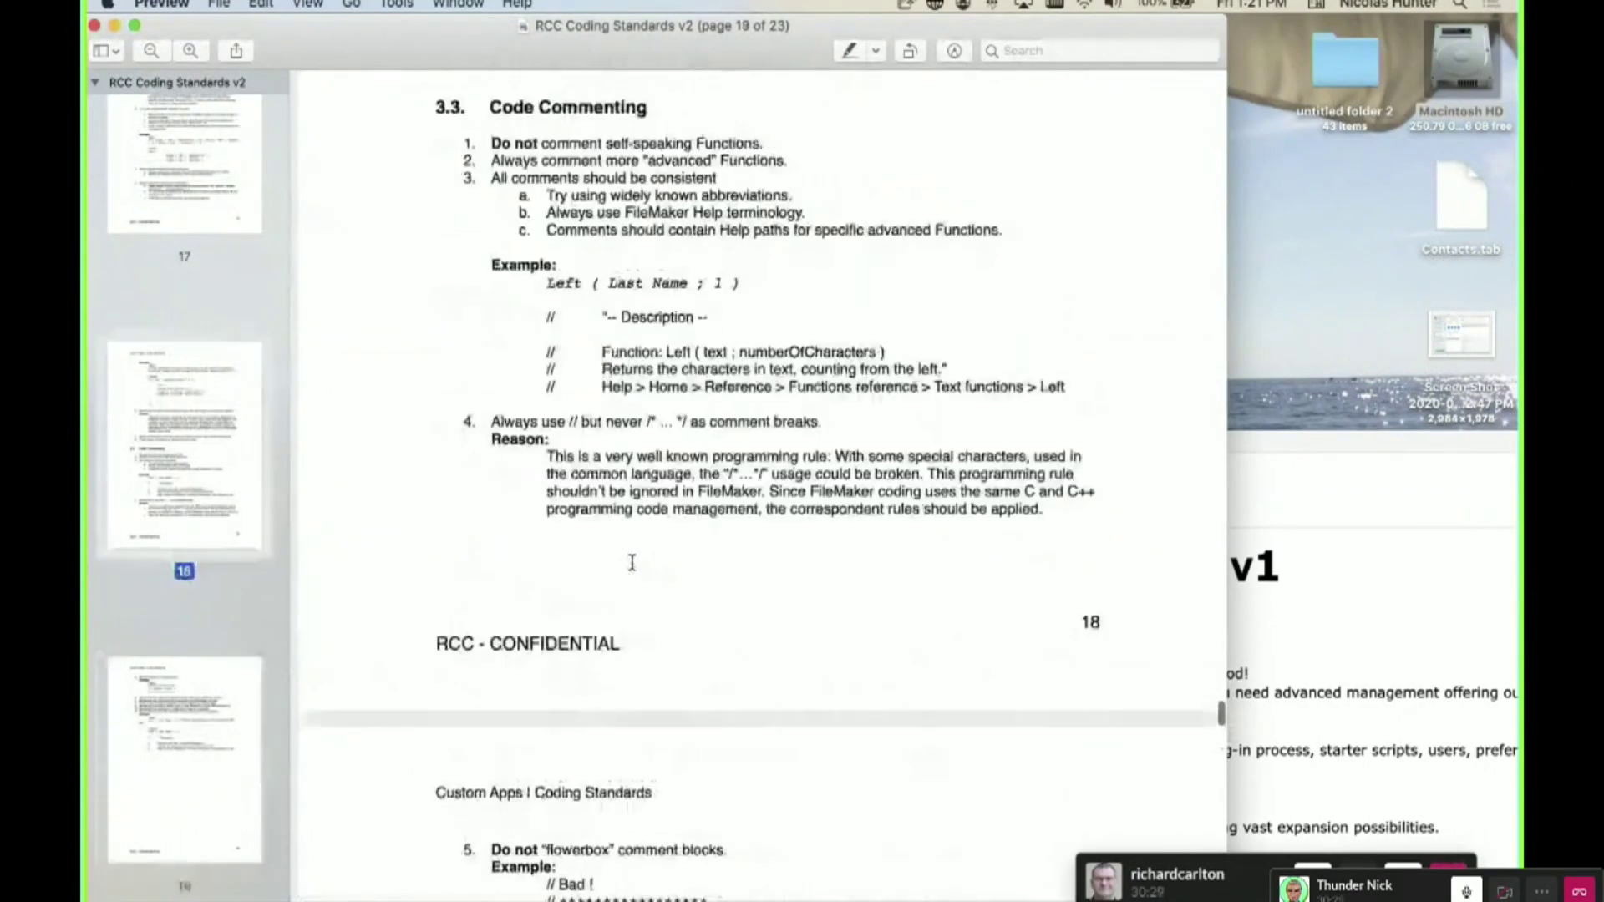
{"action": "scroll", "coordinate": [633, 562], "scroll_direction": "up", "scroll_amount": 1}
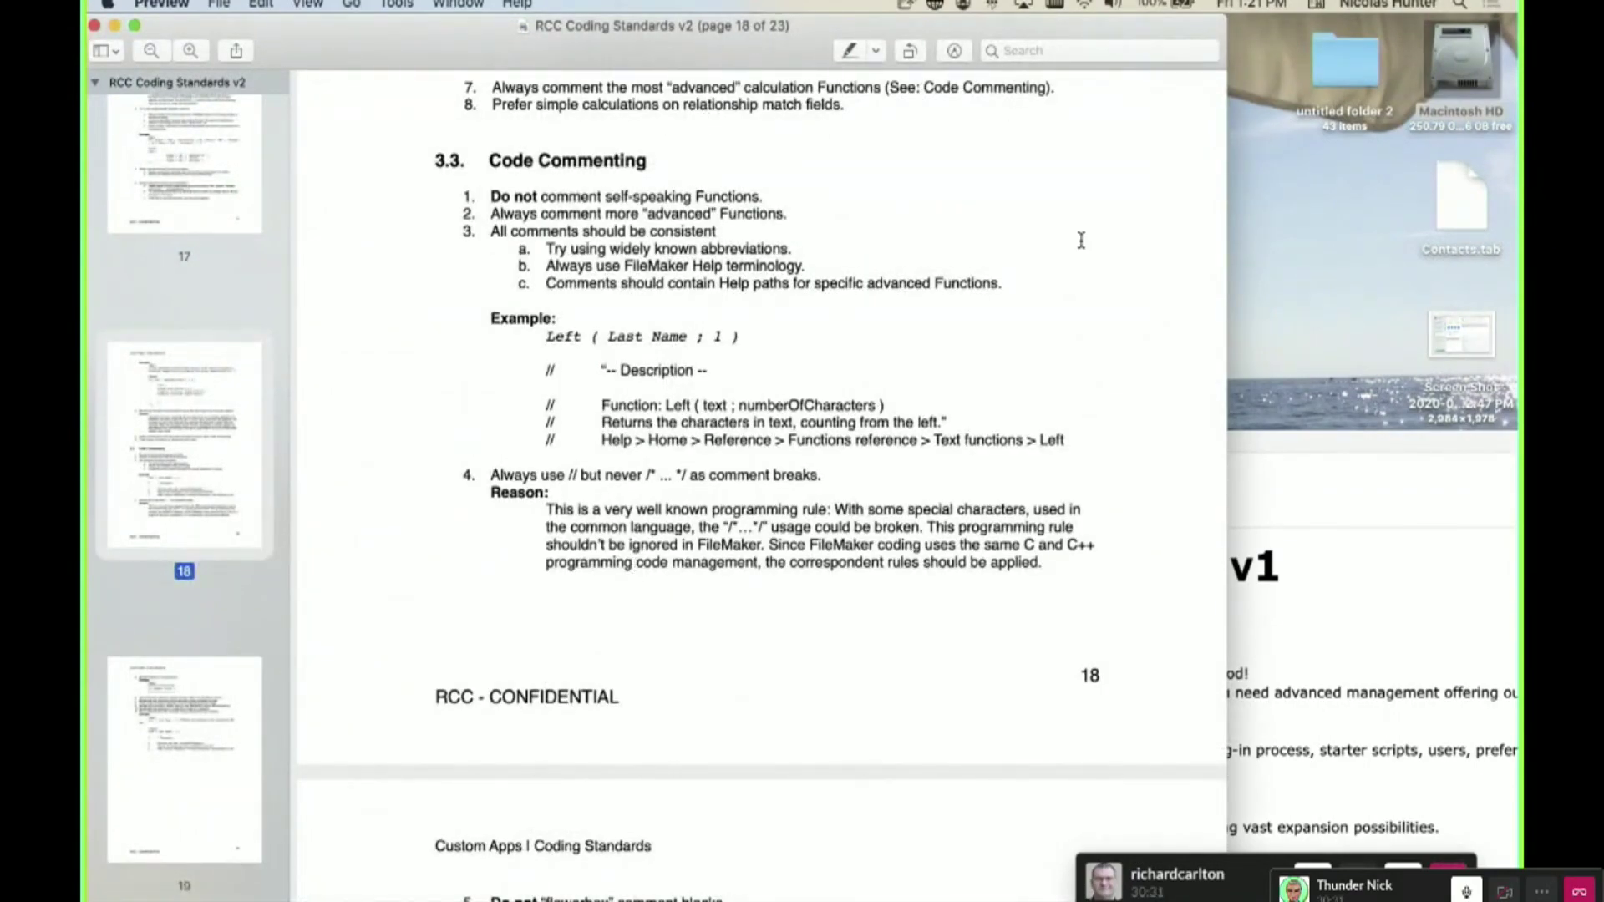
{"action": "left_click", "coordinate": [1430, 444]}
{"action": "left_click_drag", "start_coordinate": [1095, 339], "coordinate": [959, 18]}
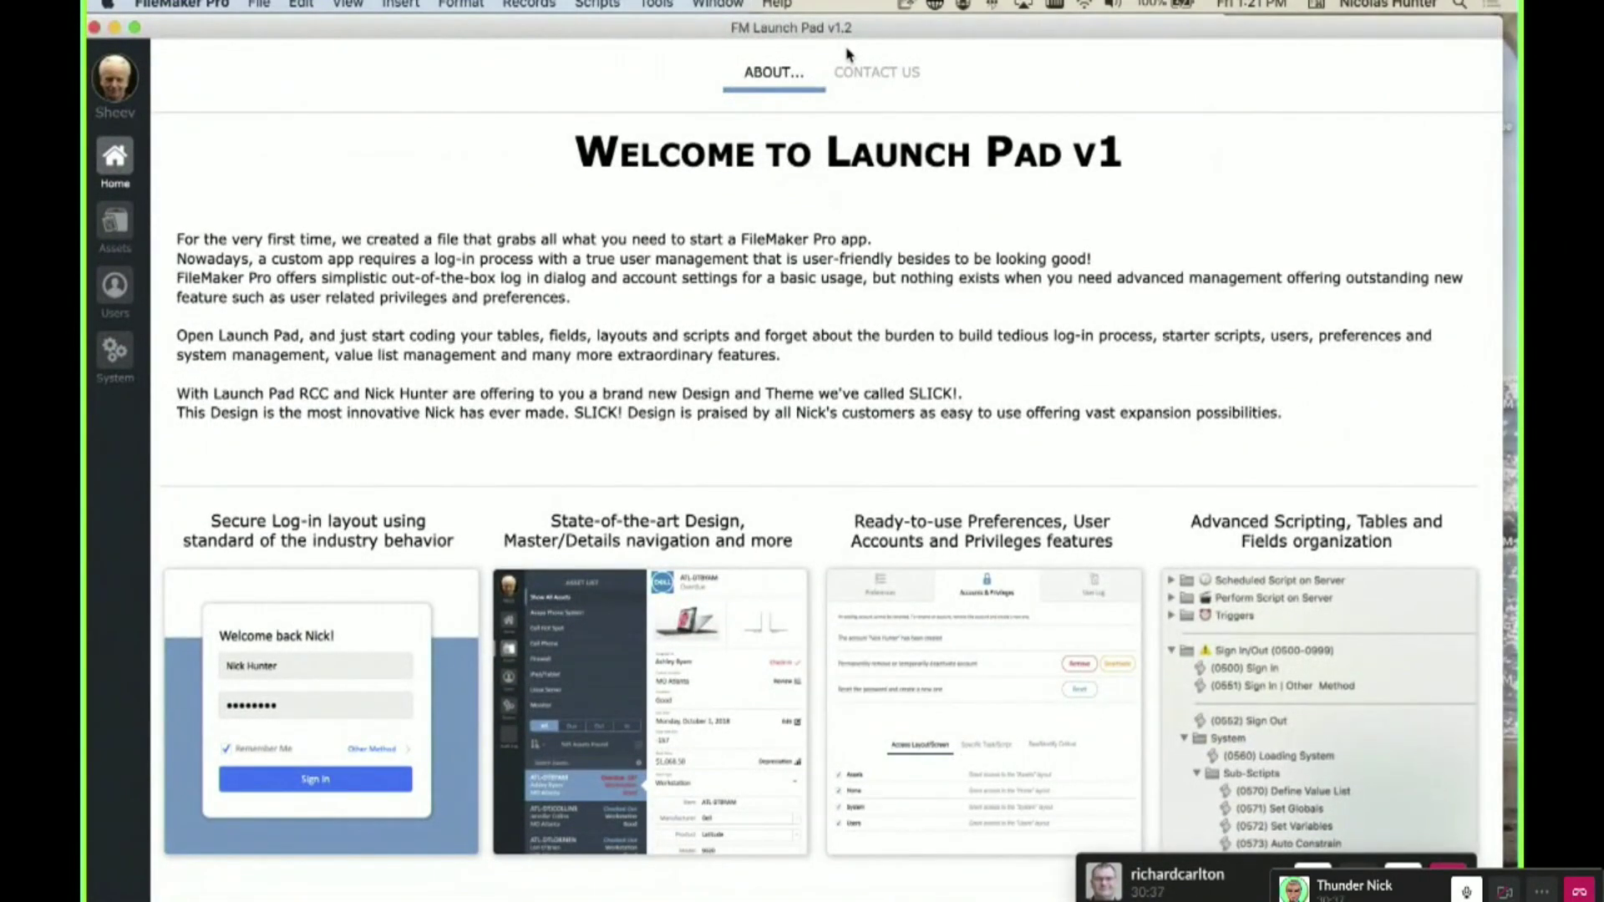
- Open the relationships graph with Cmd+Shift+D and scroll to the T12_USERS group
{"action": "key", "text": "super+shift+d"}
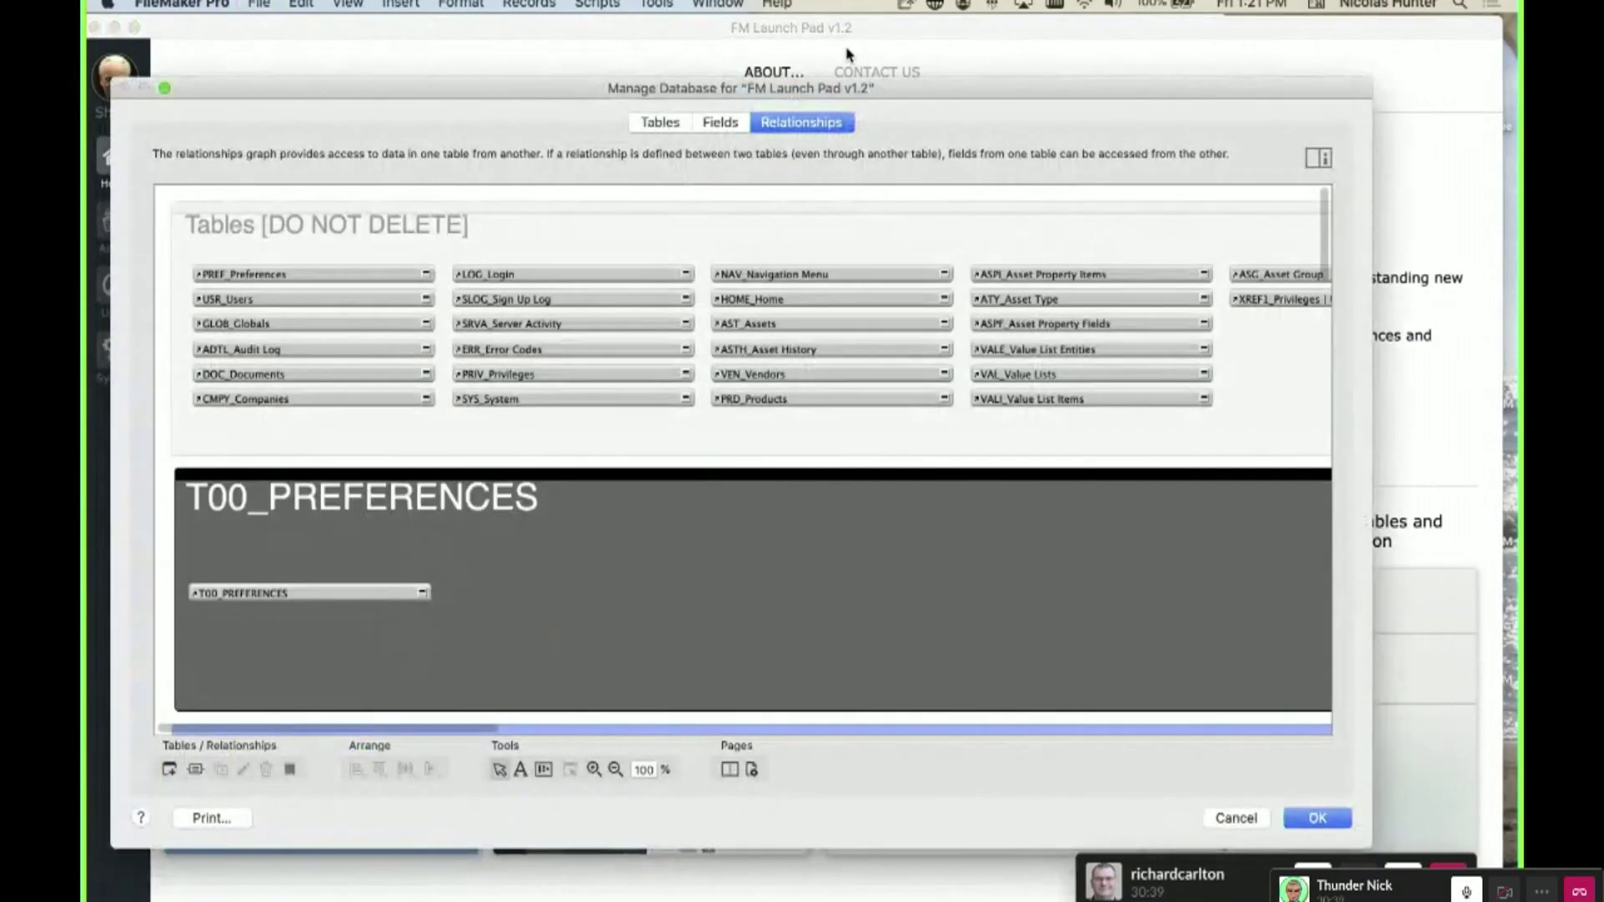
{"action": "left_click_drag", "start_coordinate": [870, 90], "coordinate": [886, 57]}
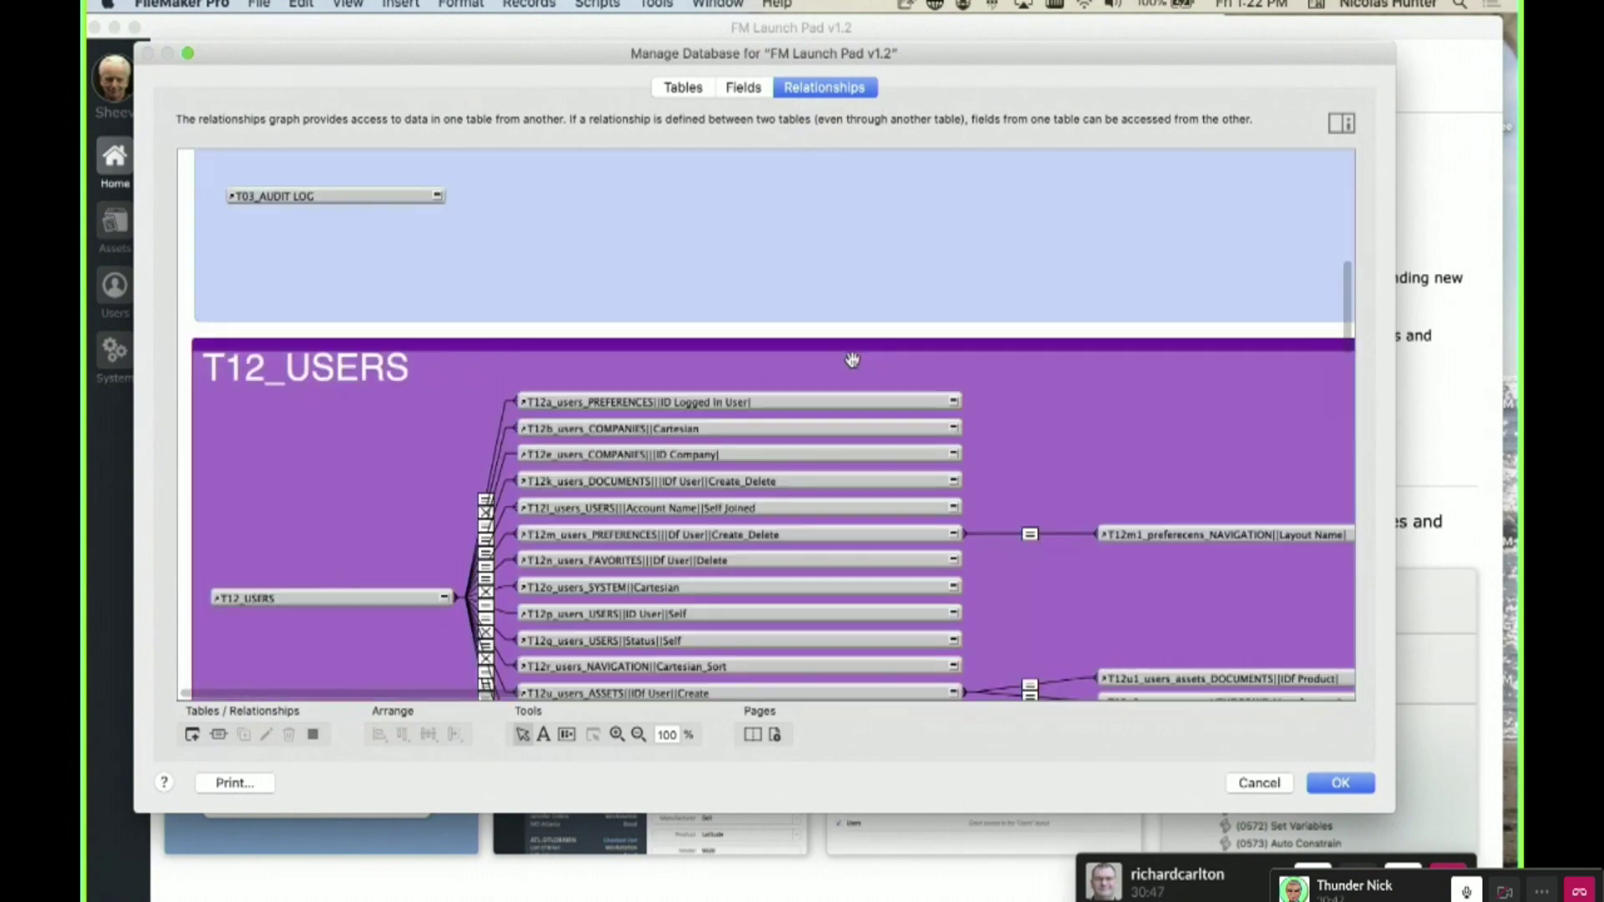
{"action": "scroll", "coordinate": [852, 361], "scroll_direction": "down", "scroll_amount": 15}
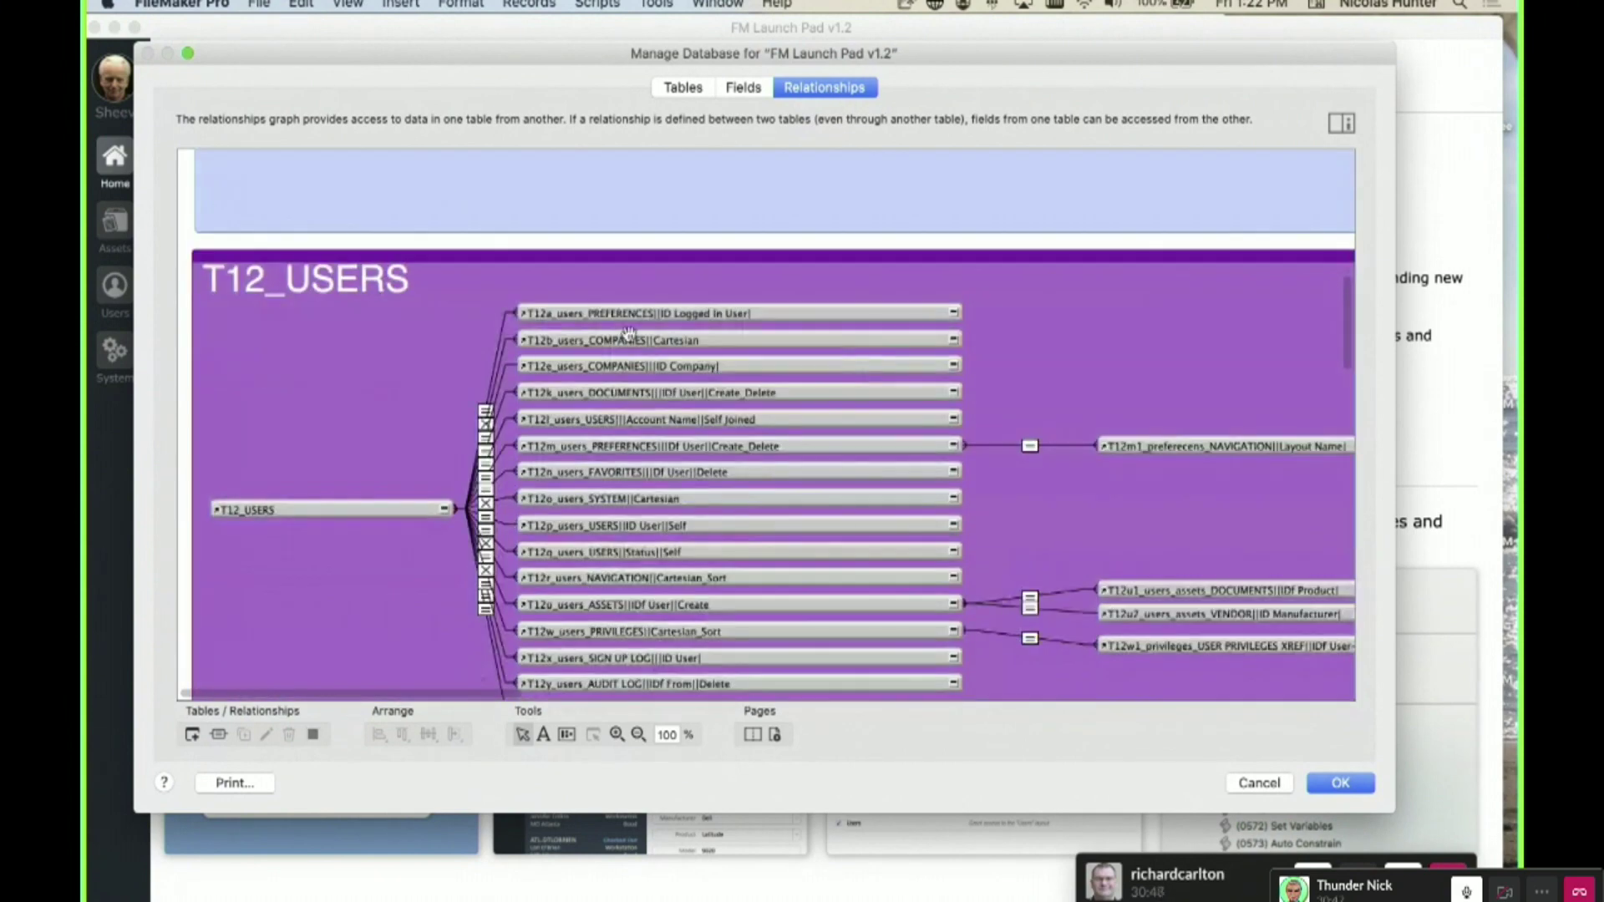
- Duplicate the T12m_users_PREFERENCES occurrence and place the copy right of the T12_USERS group
{"action": "left_click", "coordinate": [710, 314]}
{"action": "double_click", "coordinate": [710, 315]}
{"action": "key", "text": "Escape"}
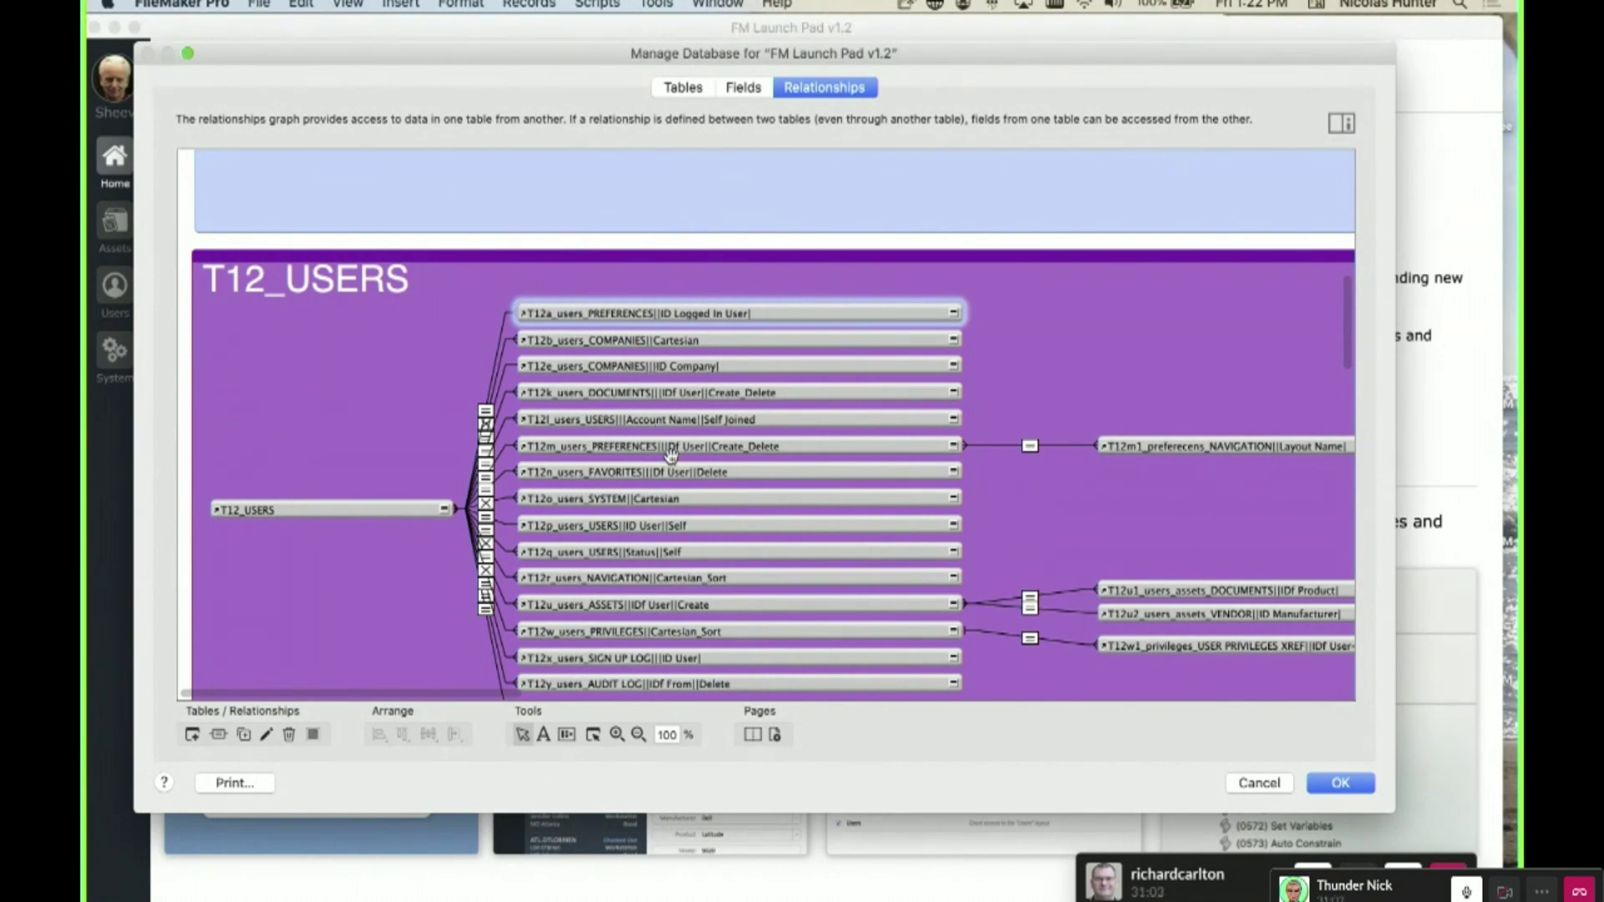
{"action": "key", "text": "super+d"}
{"action": "left_click_drag", "start_coordinate": [693, 482], "coordinate": [1100, 491]}
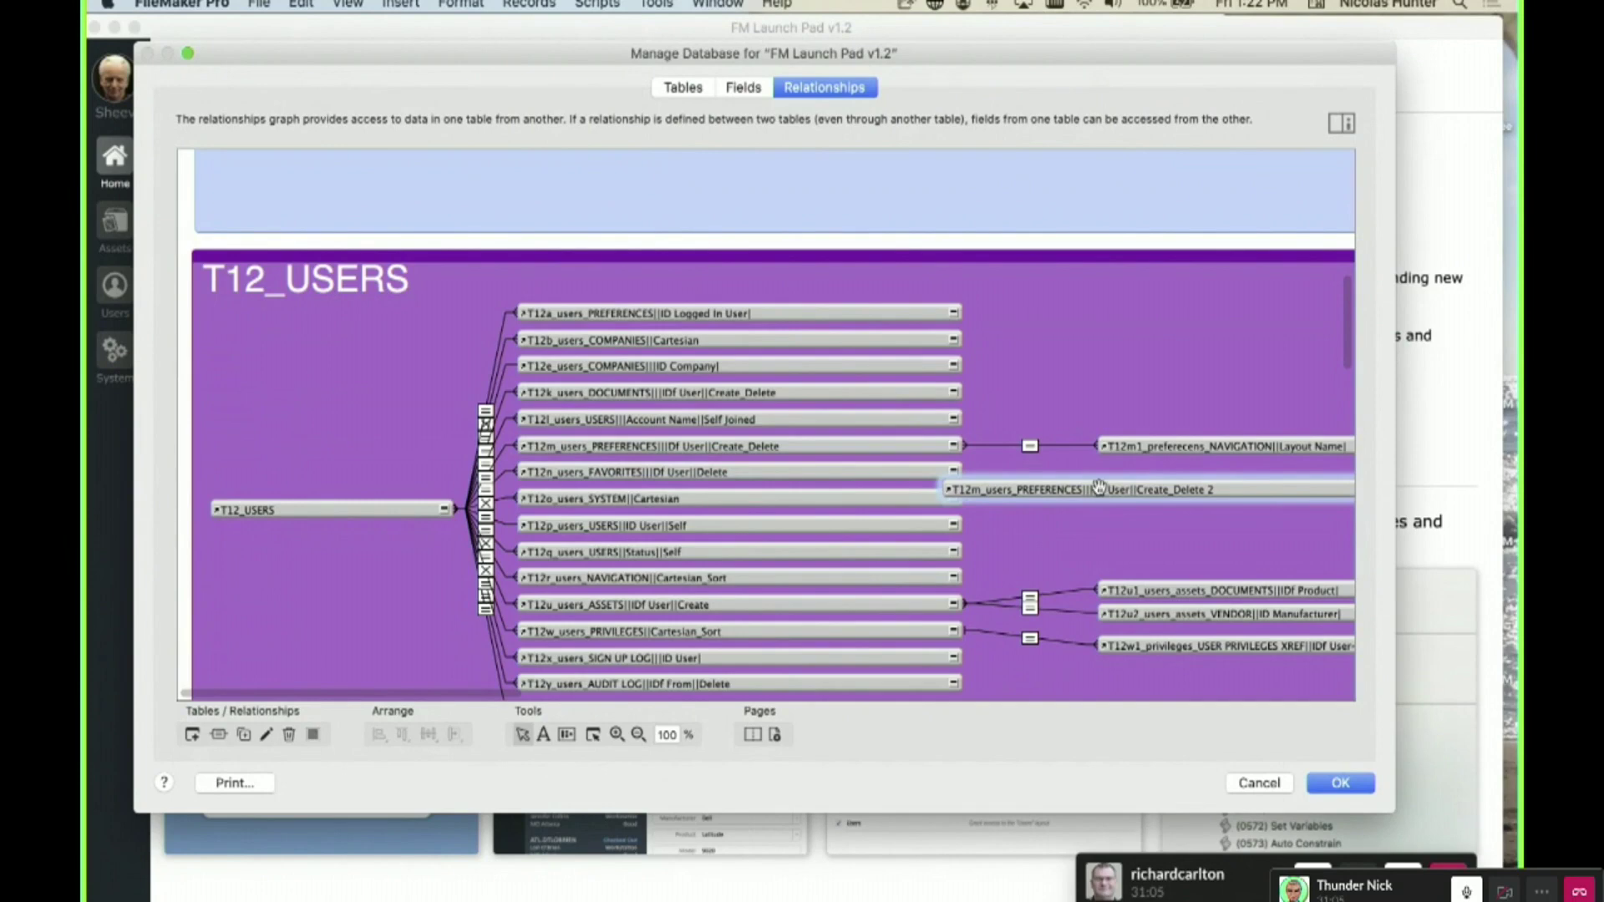
- Name the duplicate 'this goes to Preferecne and gather the ID ot the thing', accept the warning, move it top right
{"action": "double_click", "coordinate": [1046, 491]}
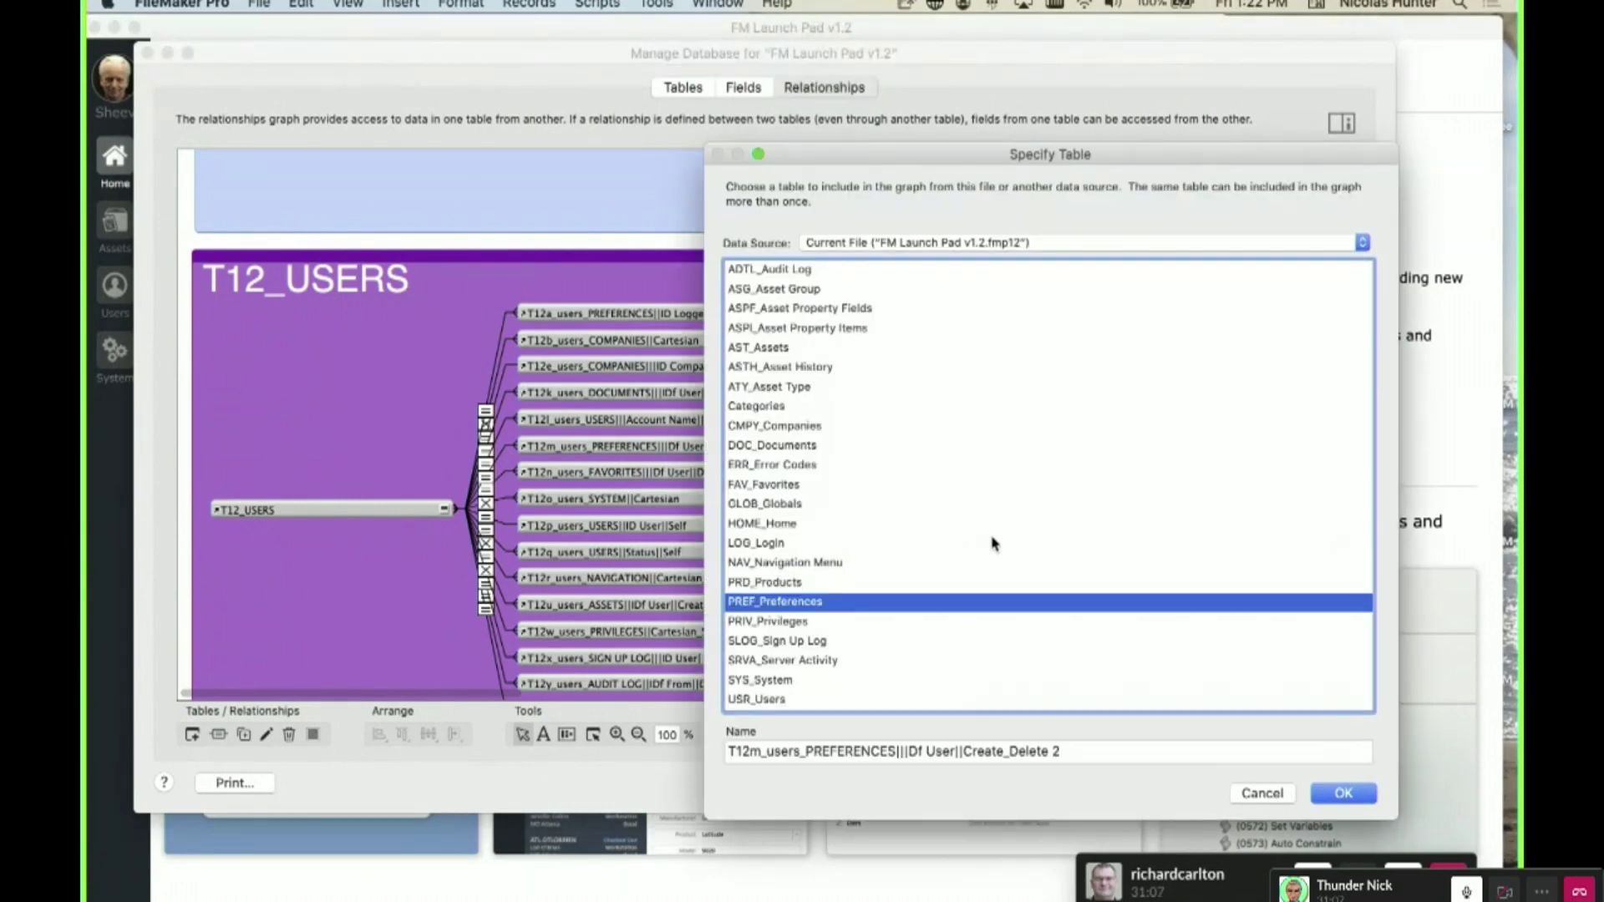
{"action": "triple_click", "coordinate": [890, 752]}
{"action": "type", "text": "th"}
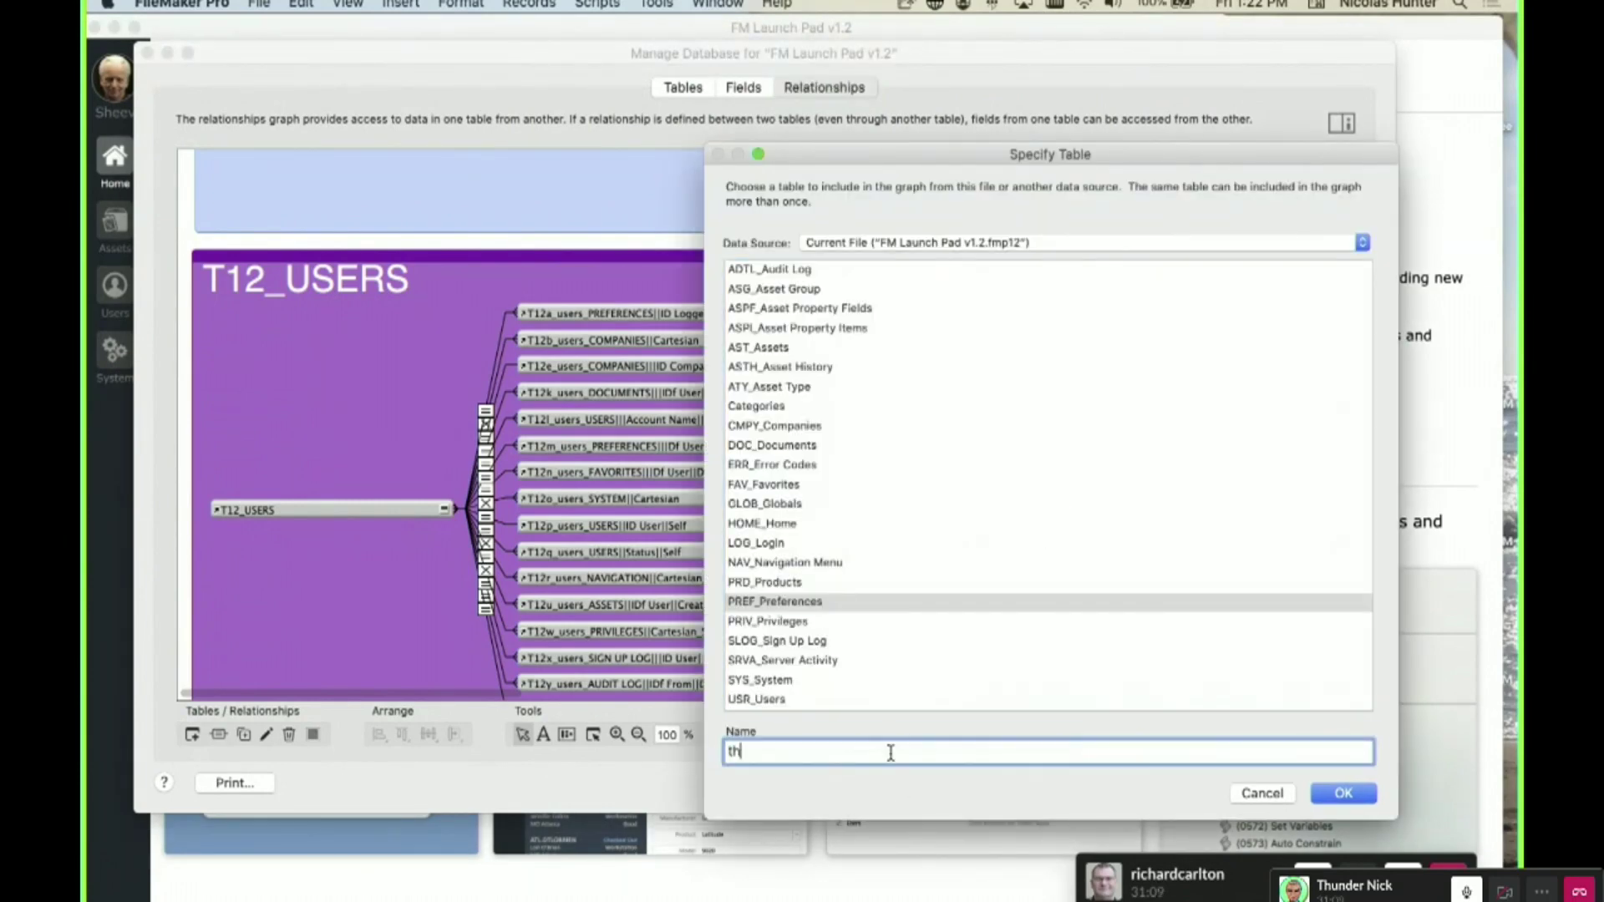
{"action": "type", "text": "is goes to Preferecne and gather the ID ot the th"}
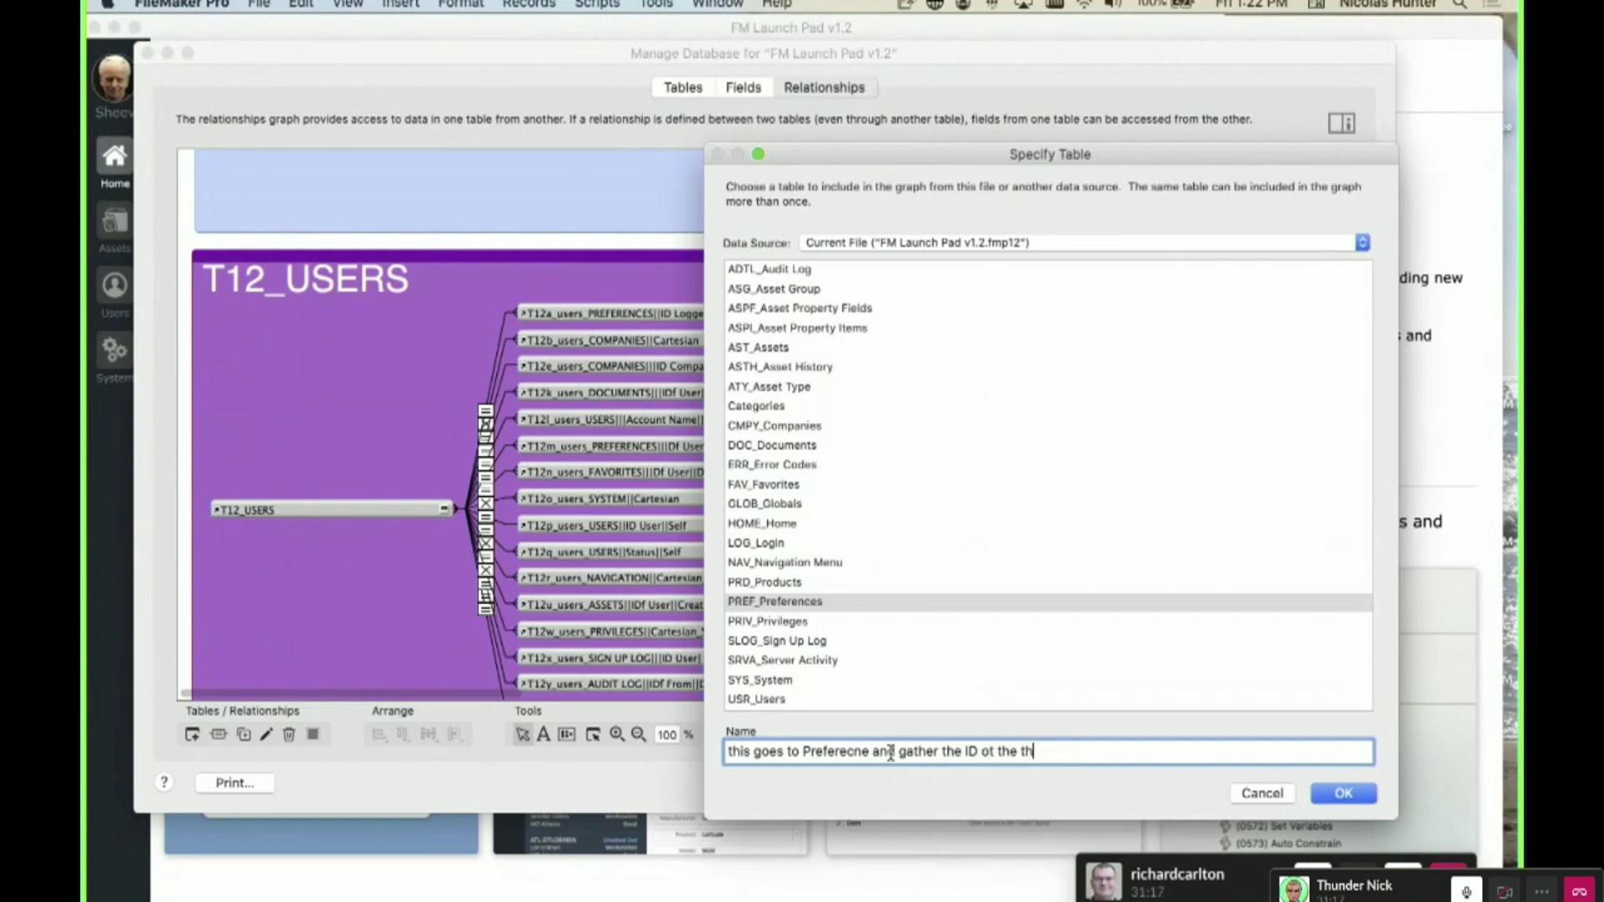
{"action": "type", "text": "ing"}
{"action": "left_click", "coordinate": [1343, 793]}
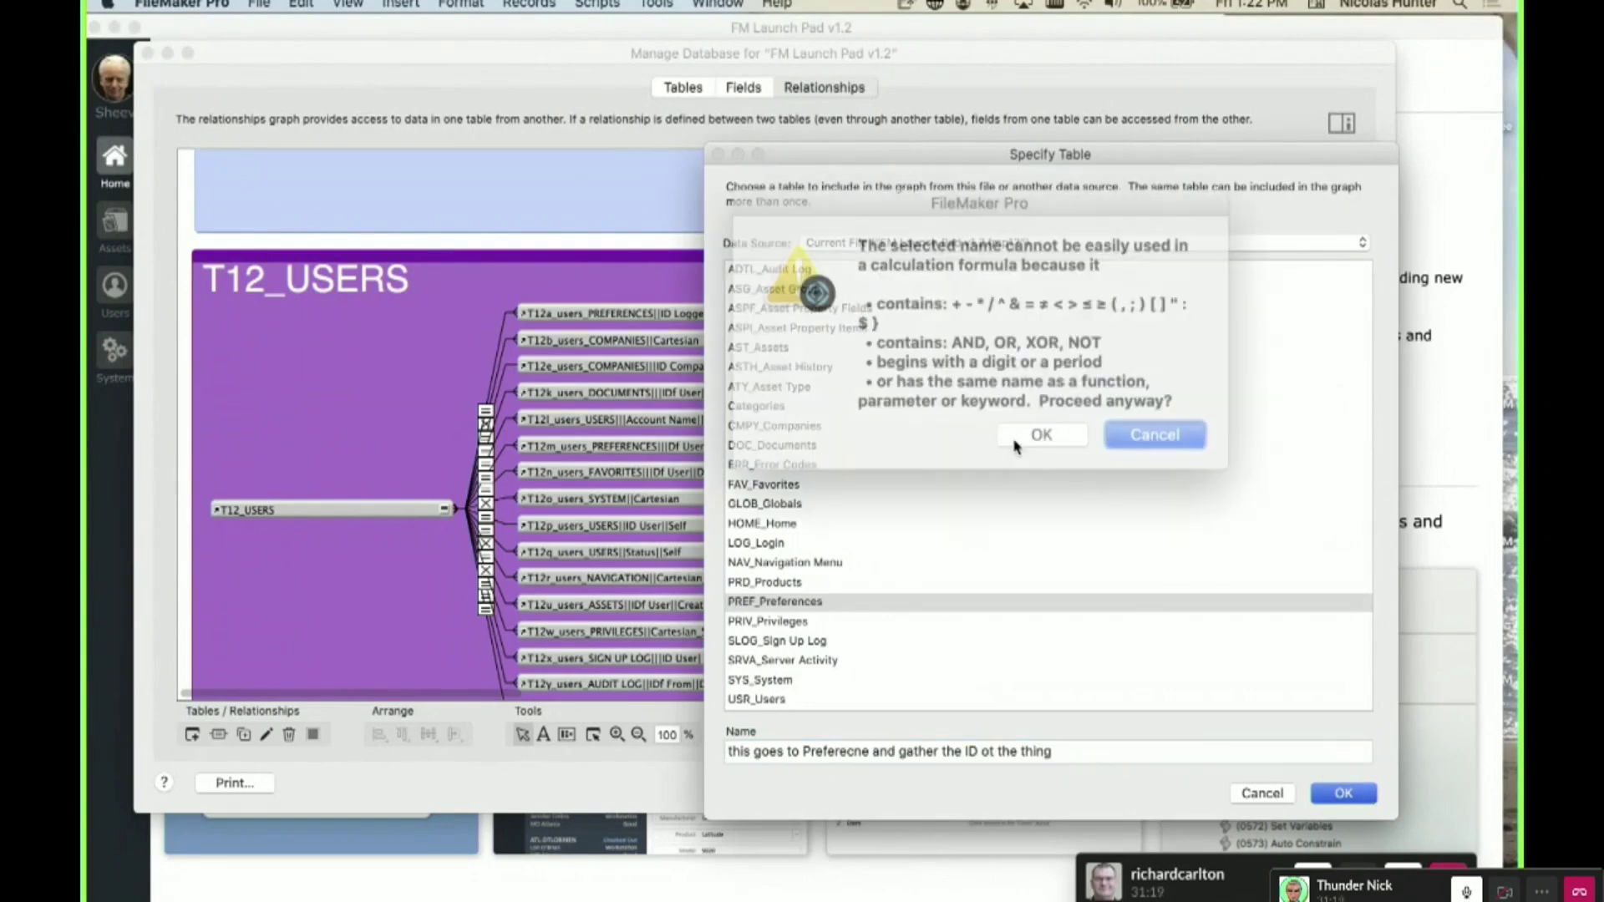
{"action": "left_click", "coordinate": [1059, 419]}
{"action": "left_click_drag", "start_coordinate": [1128, 492], "coordinate": [1153, 331]}
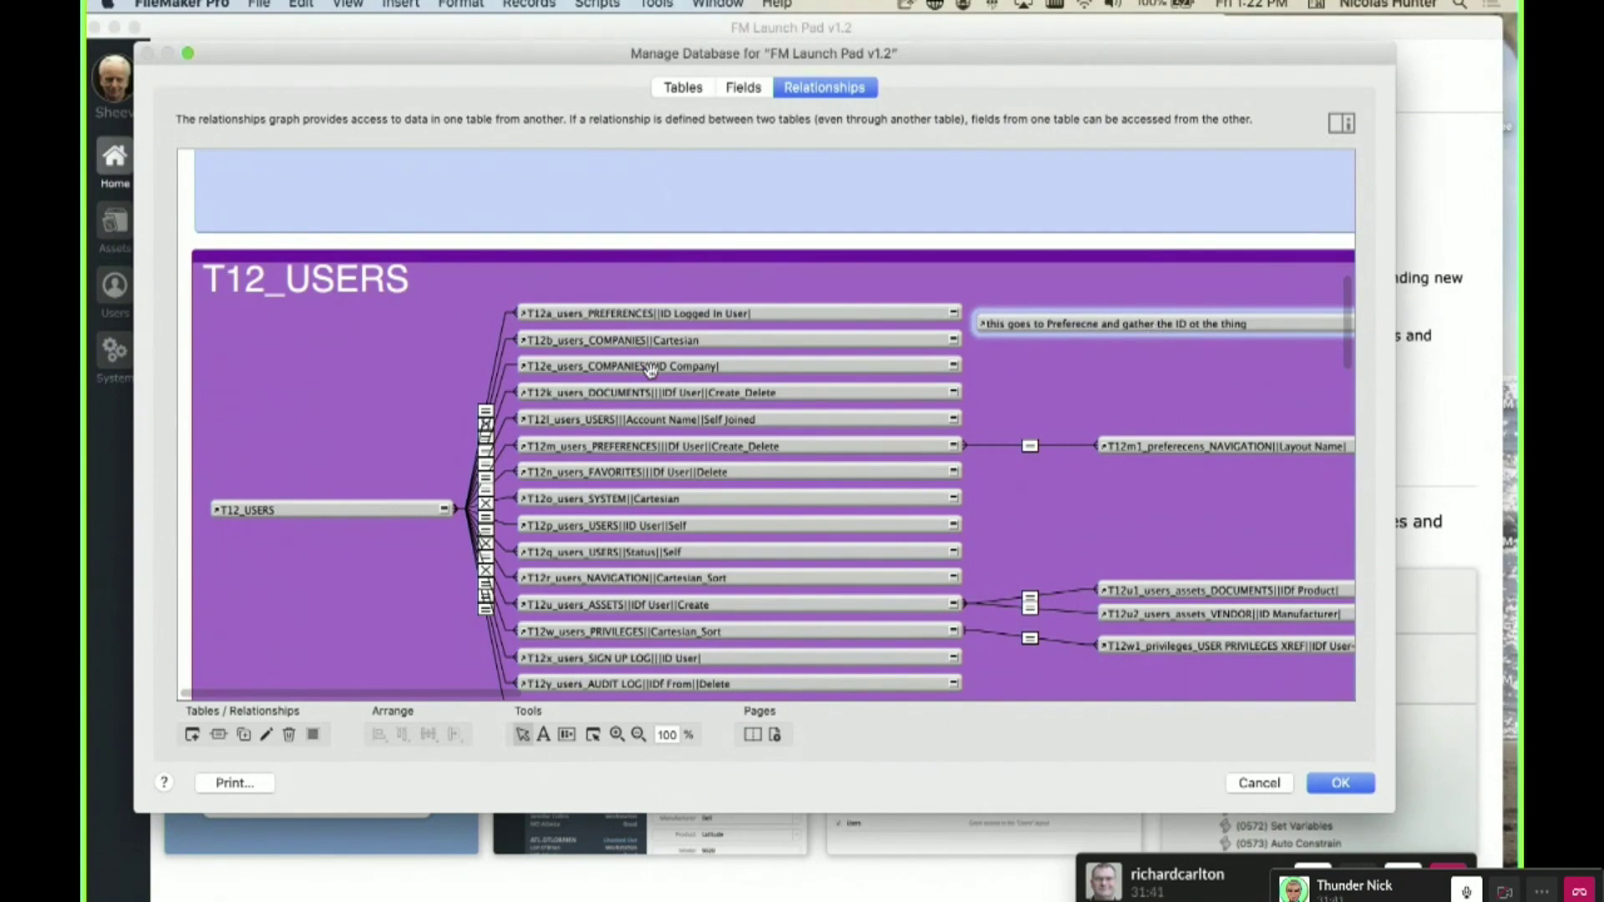
- Remove the renamed preferences occurrence from the graph, then cancel out of Manage Database
{"action": "scroll", "coordinate": [650, 370], "scroll_direction": "down", "scroll_amount": 3}
{"action": "scroll", "coordinate": [666, 411], "scroll_direction": "up", "scroll_amount": 5}
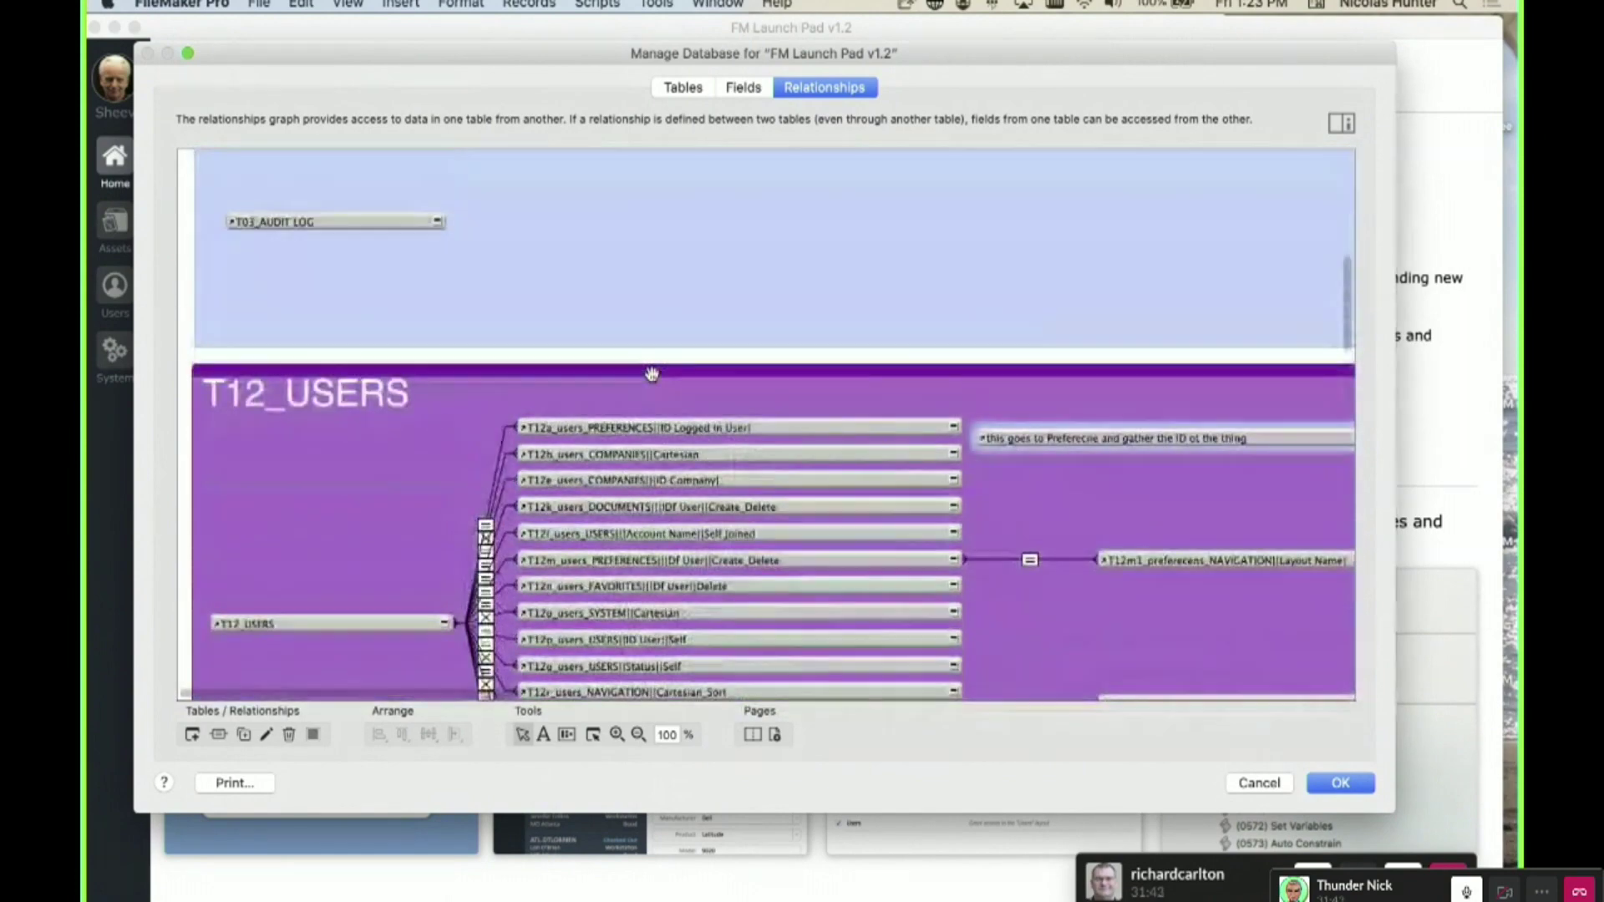
{"action": "scroll", "coordinate": [666, 411], "scroll_direction": "down", "scroll_amount": 2}
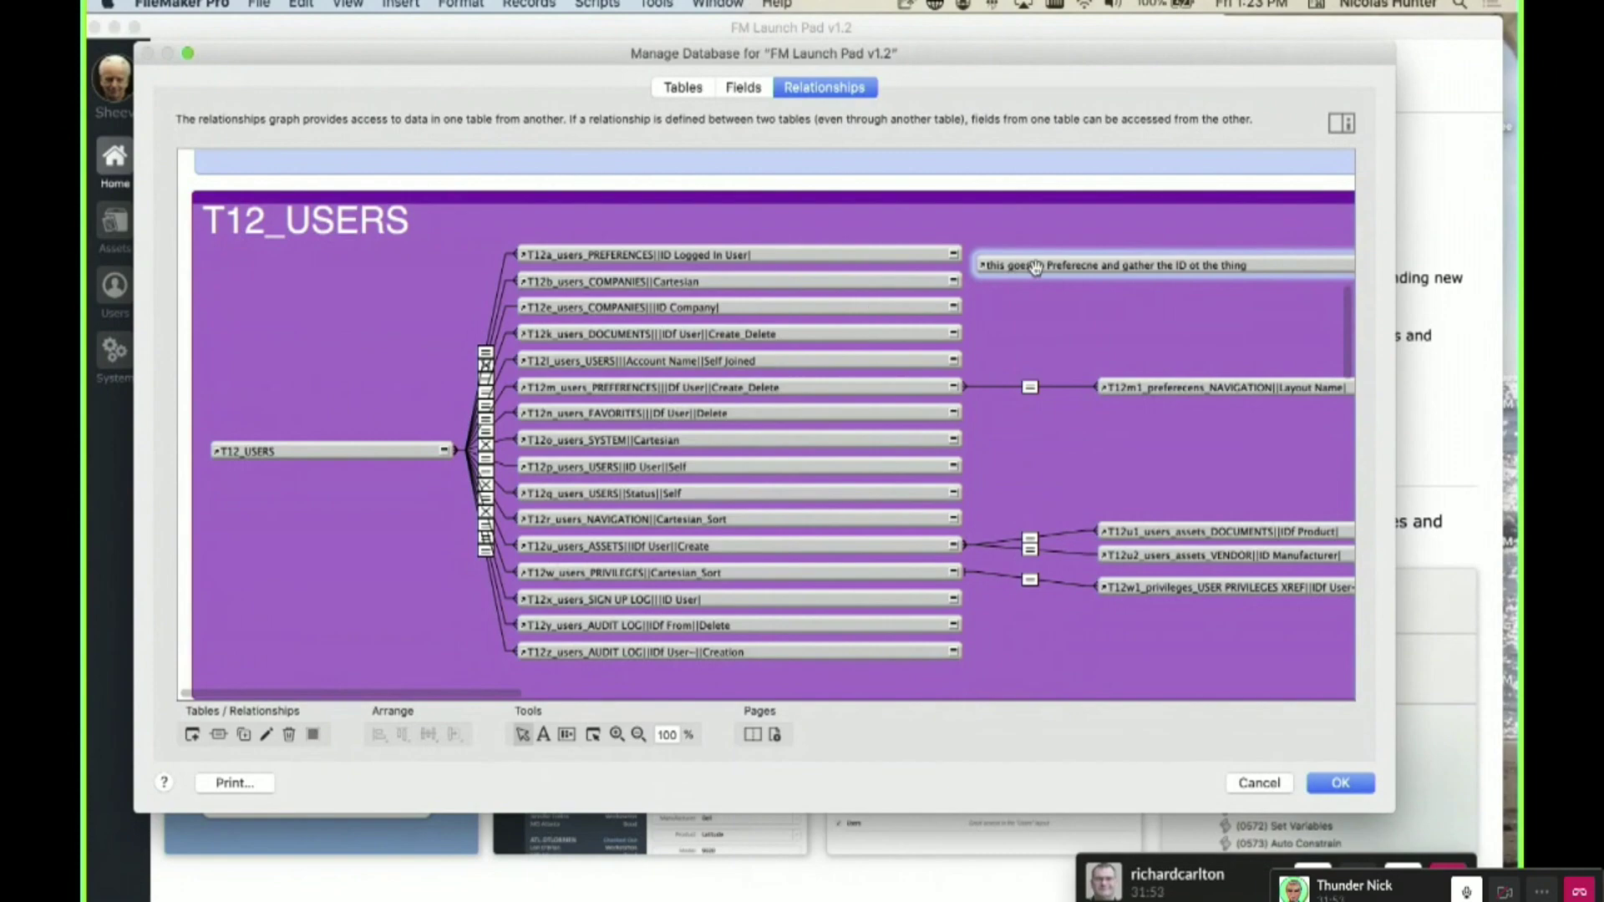
{"action": "key", "text": "Delete"}
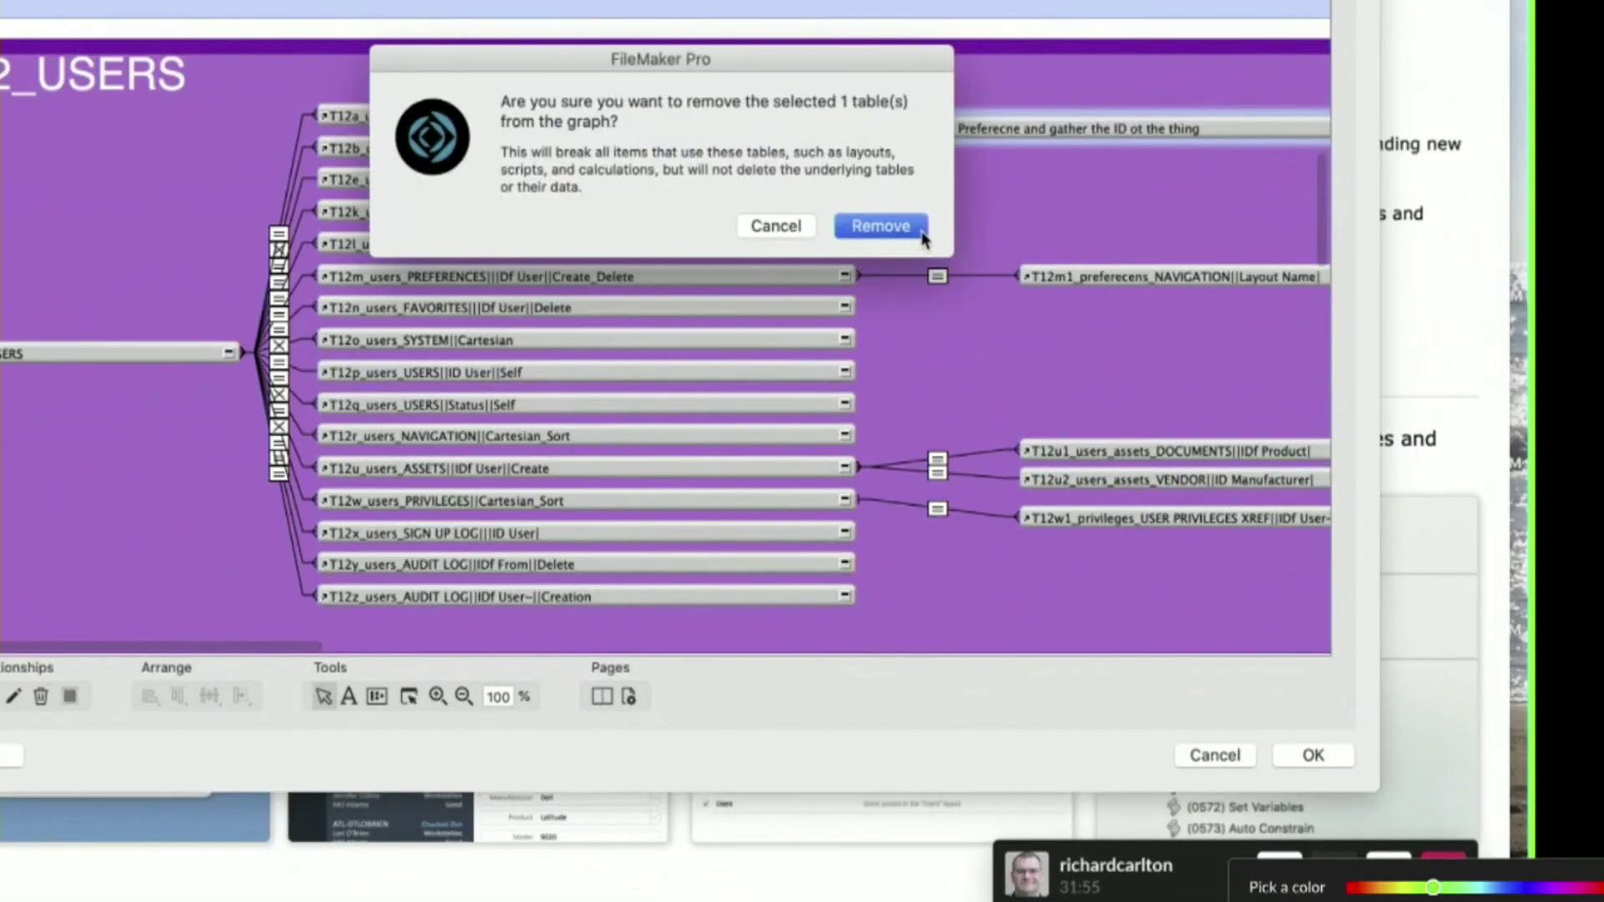
{"action": "left_click", "coordinate": [986, 342]}
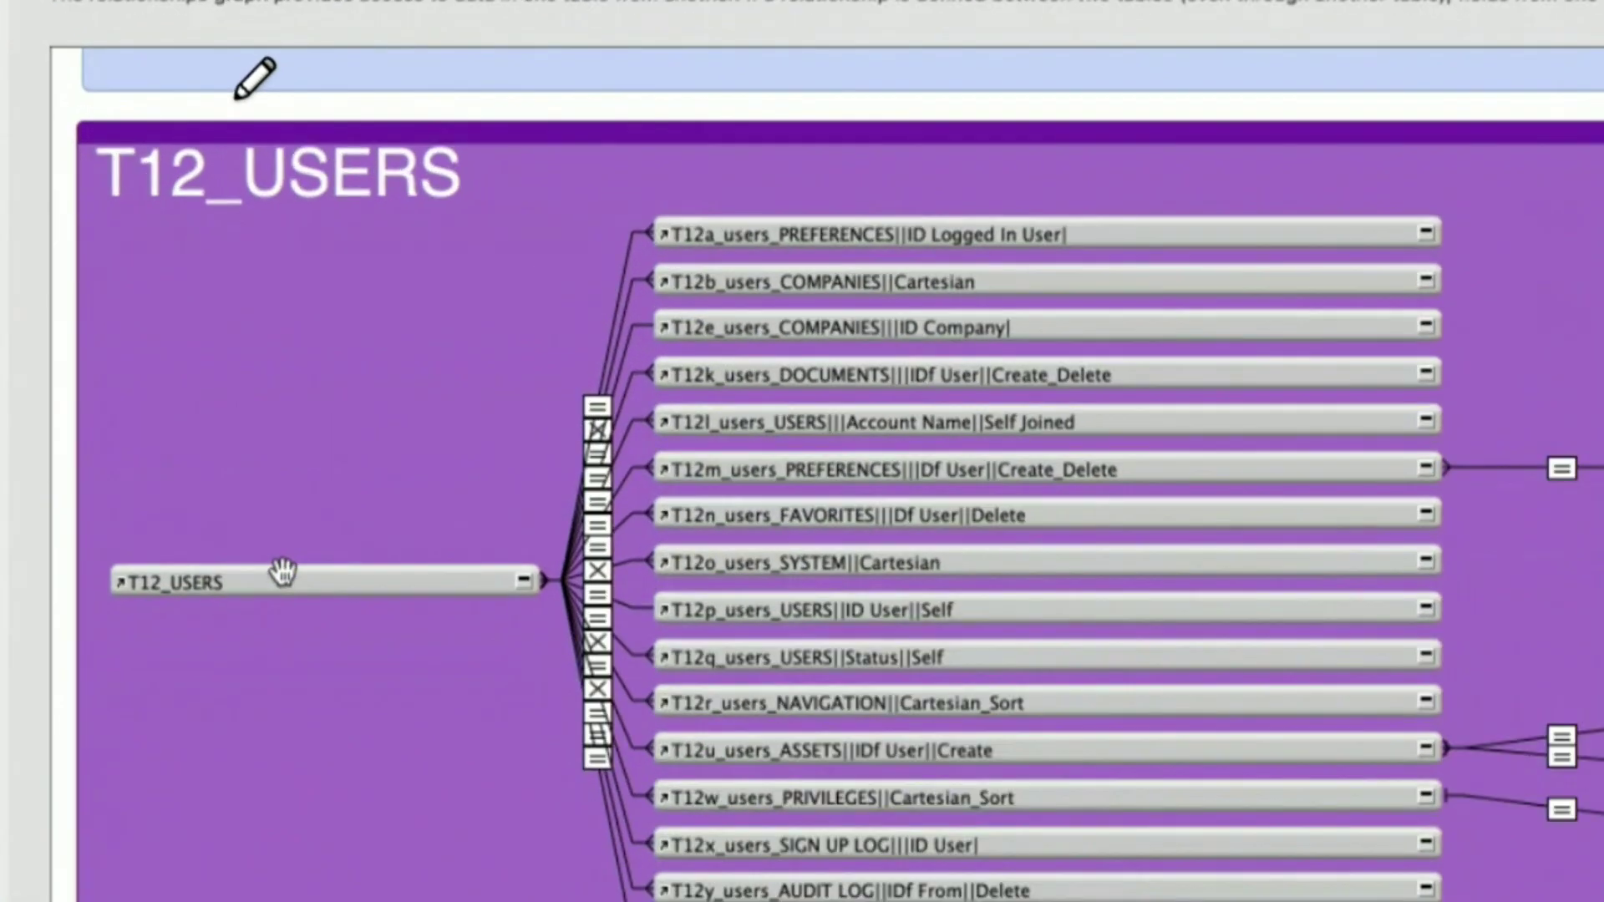
{"action": "left_click", "coordinate": [283, 575]}
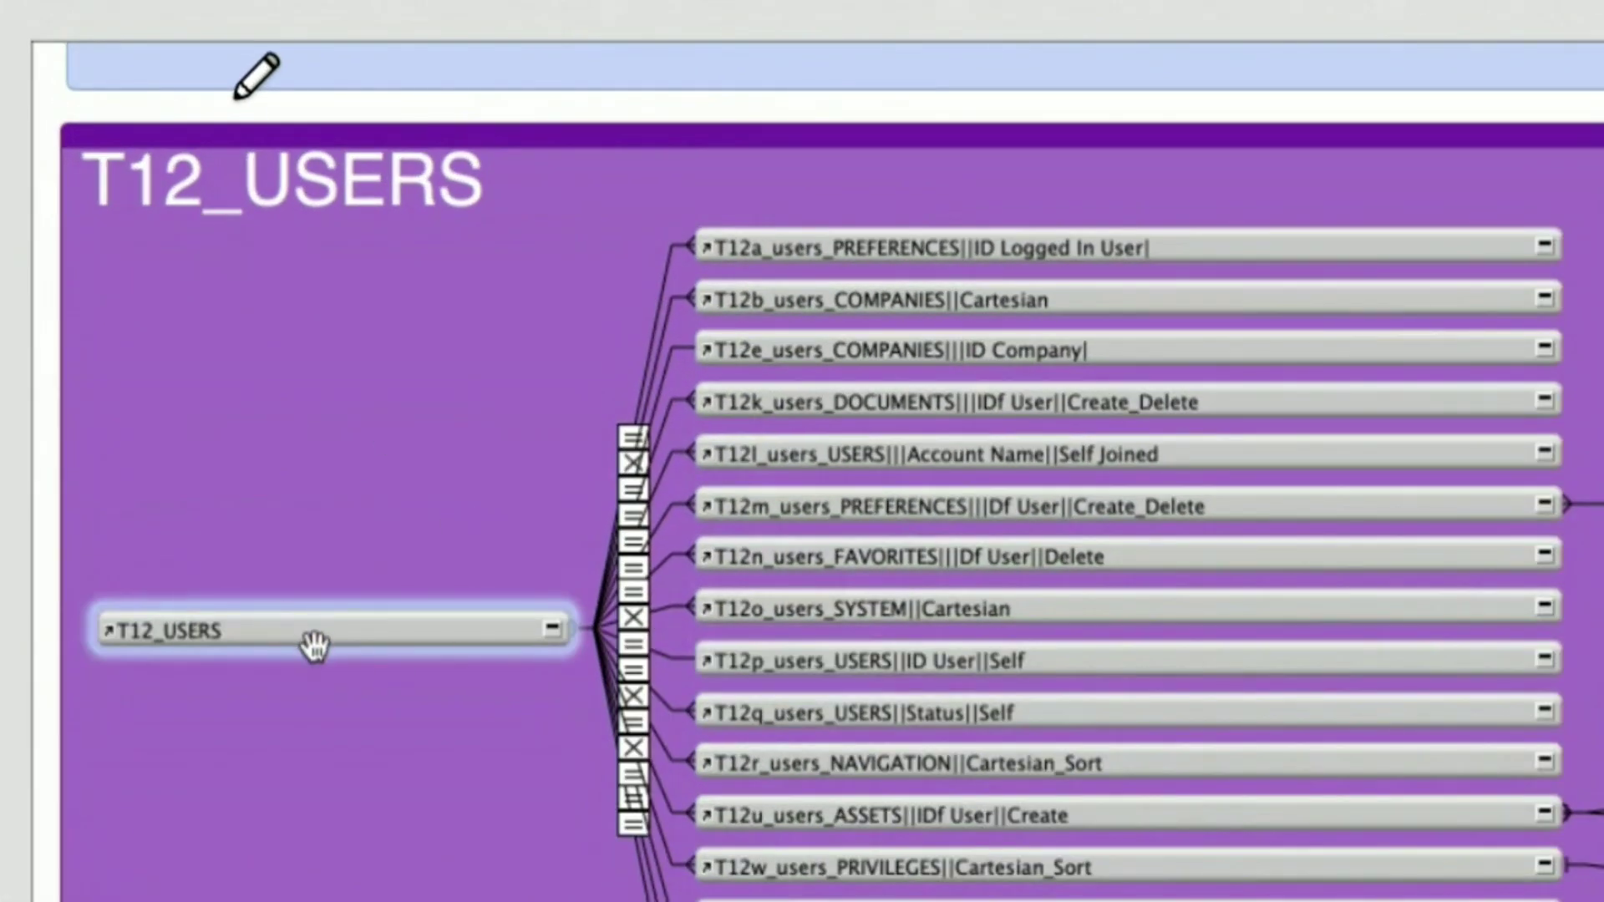
{"action": "key", "text": "Escape"}
- Discard the relationship changes and open Layout Setup for the Users layout in Layout mode
{"action": "left_click", "coordinate": [788, 209]}
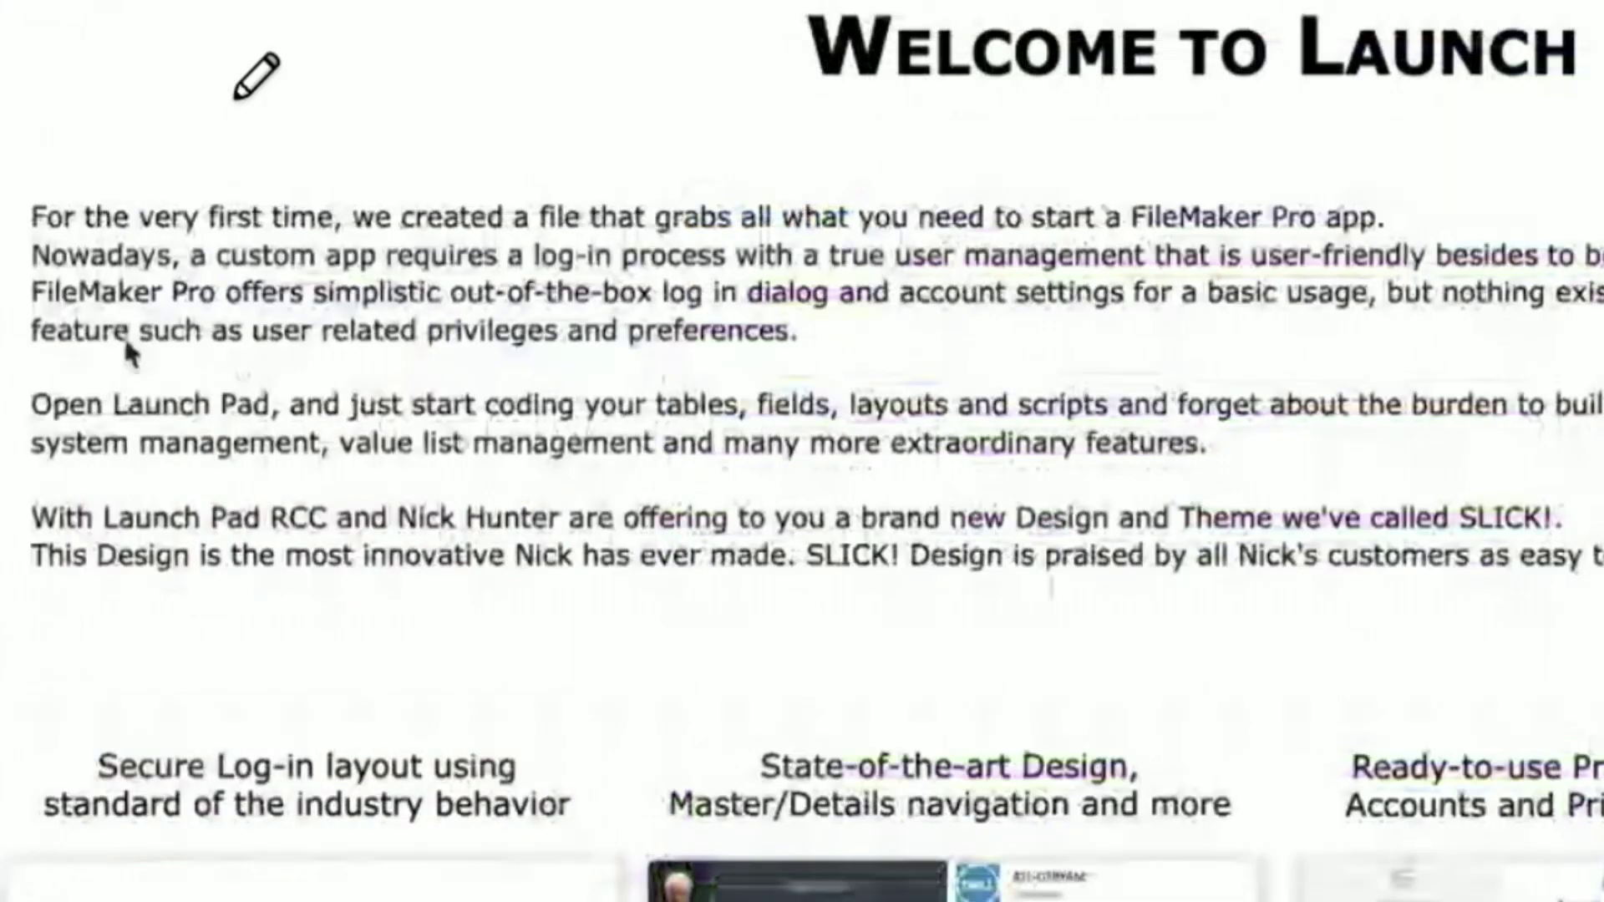
{"action": "left_click", "coordinate": [12, 252]}
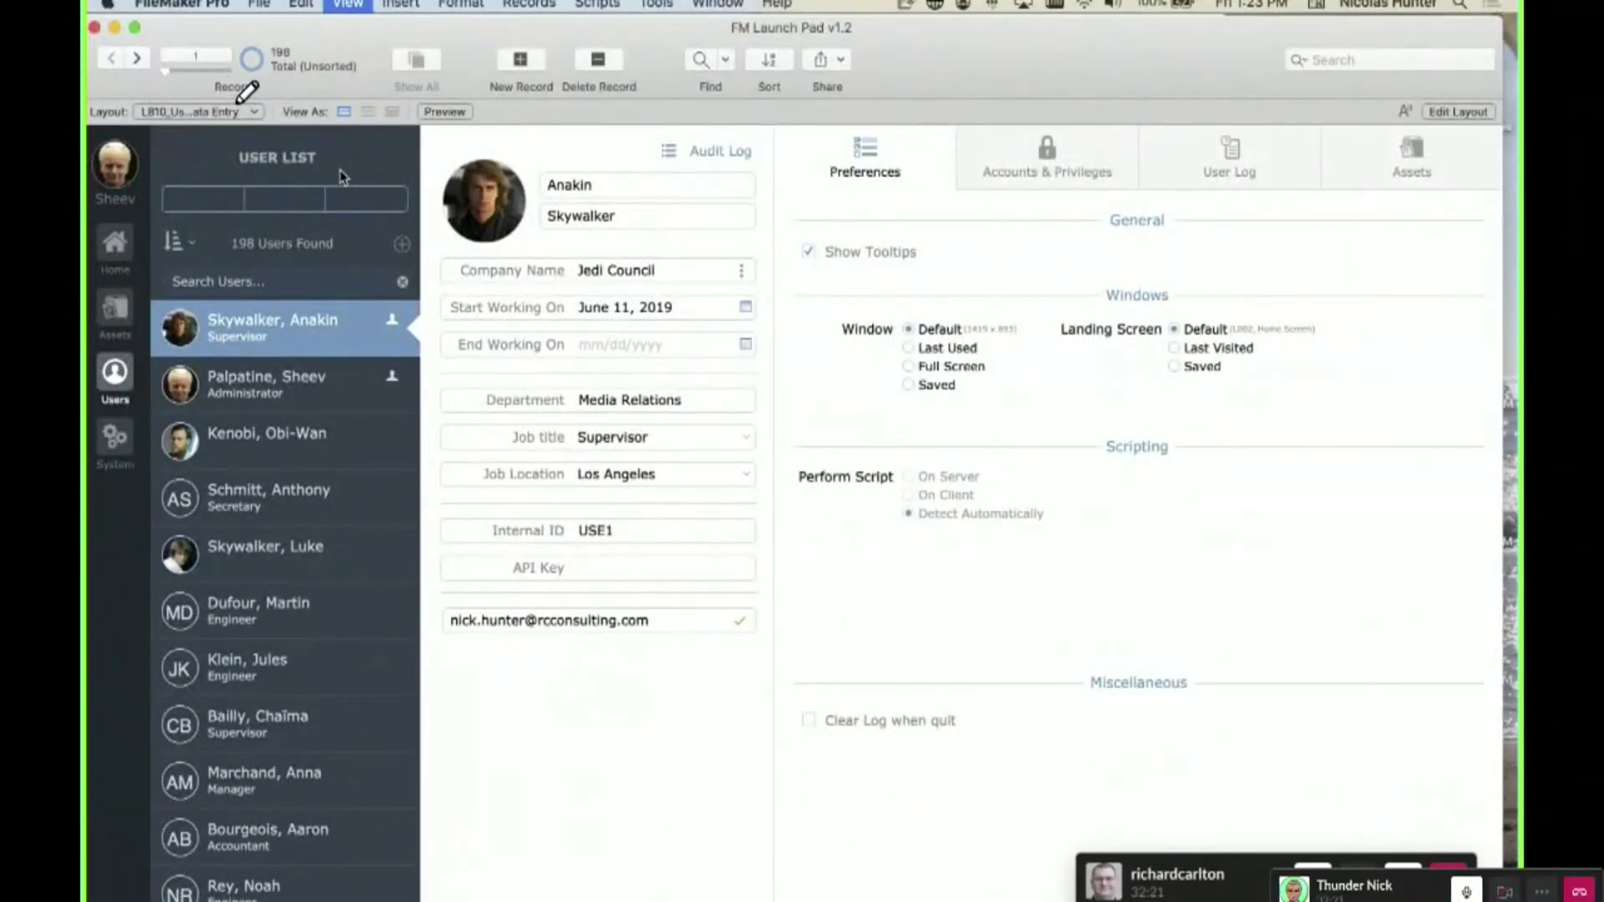
{"action": "key", "text": "super+l"}
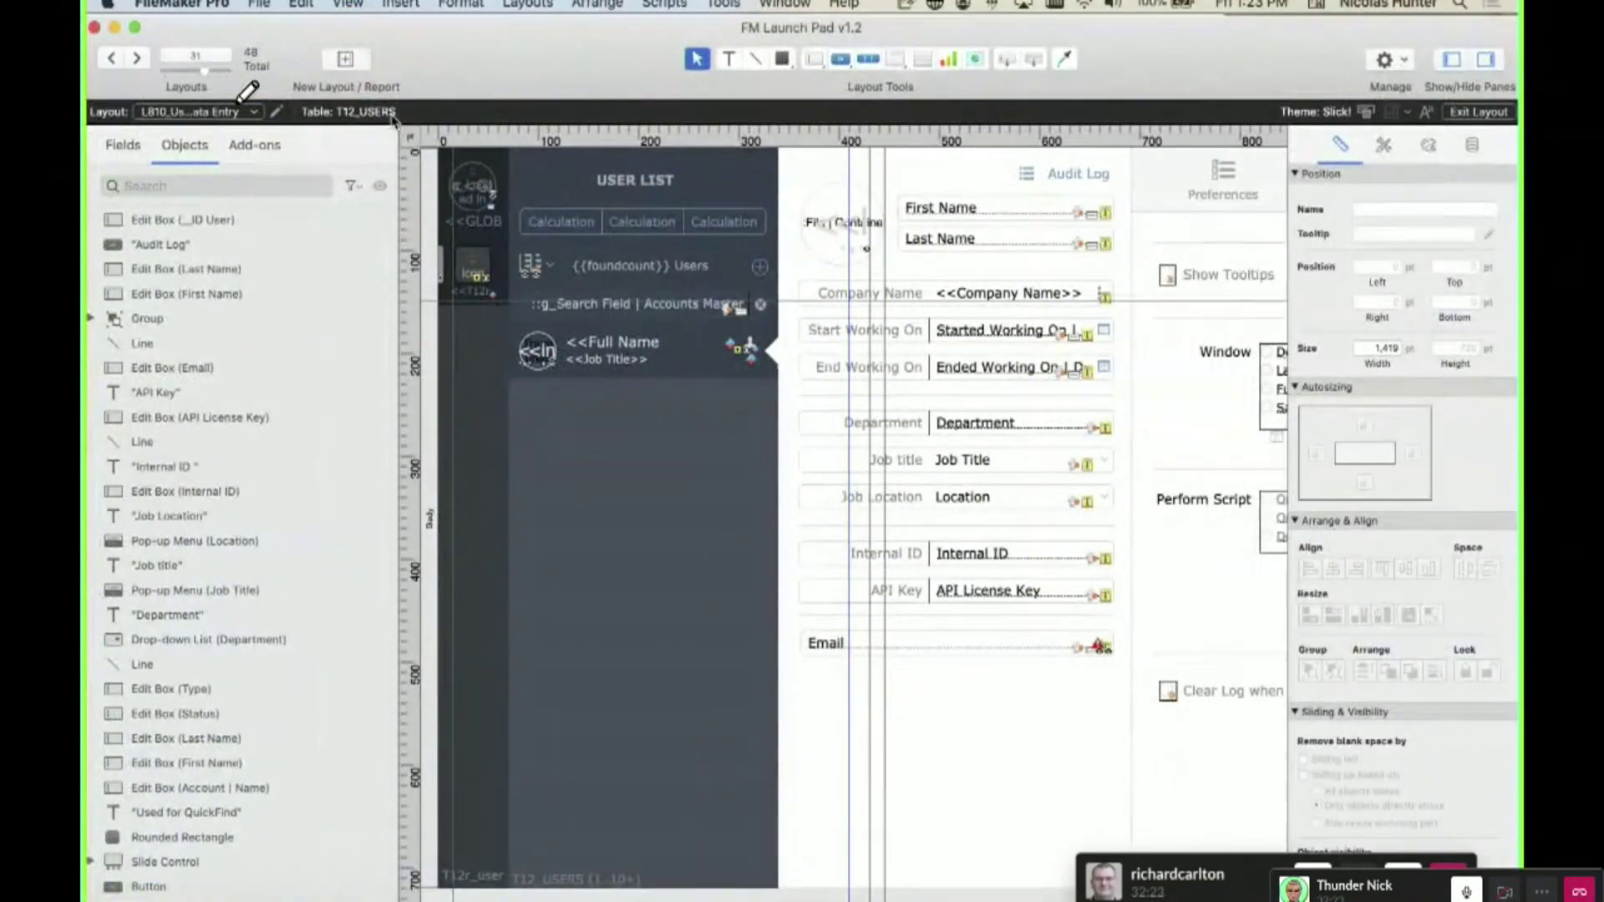
{"action": "left_click", "coordinate": [261, 112]}
{"action": "key", "text": "Escape"}
{"action": "left_click", "coordinate": [275, 111]}
- Confirm the Users layout shows records from T12_USERS, then reopen the relationships graph
{"action": "left_click", "coordinate": [713, 387]}
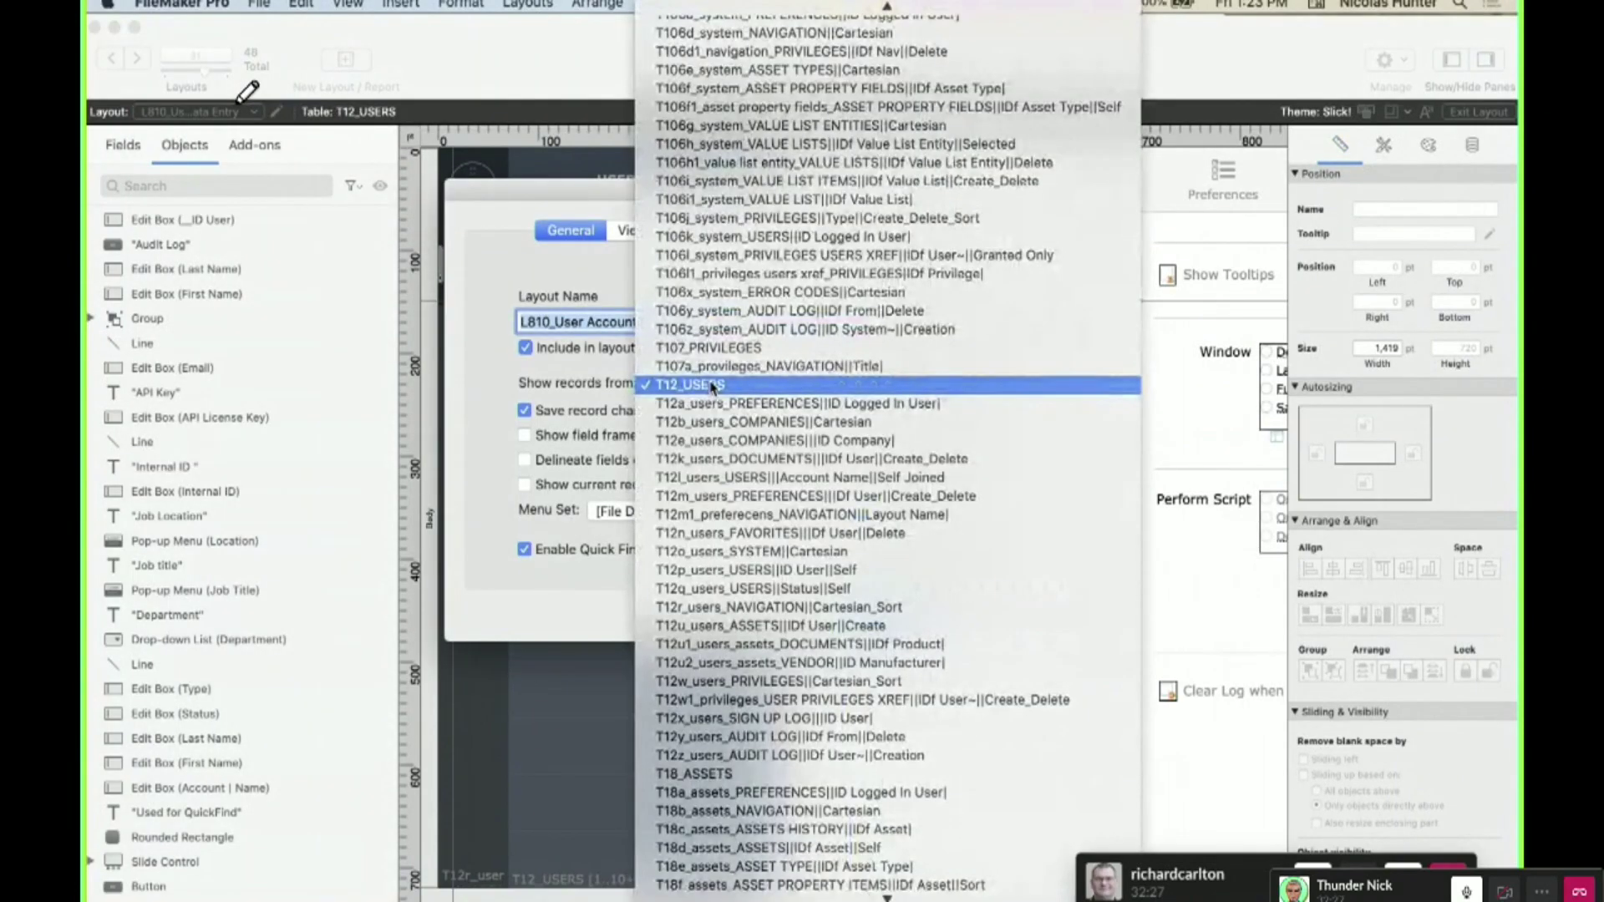
{"action": "left_click", "coordinate": [589, 391]}
{"action": "left_click", "coordinate": [673, 388]}
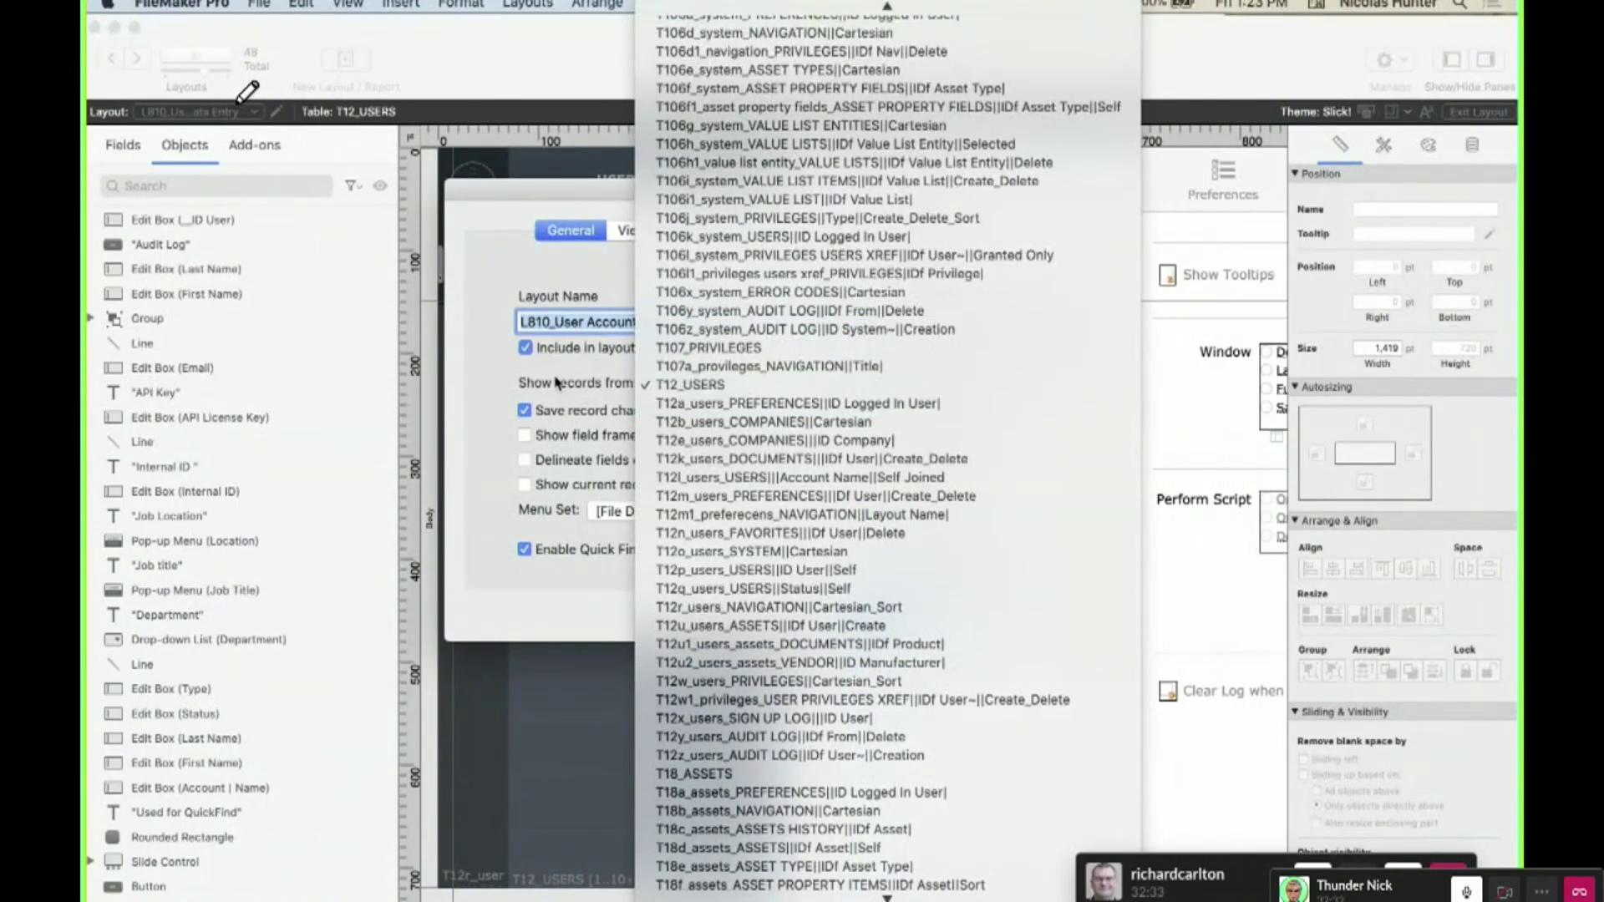
{"action": "key", "text": "Escape"}
{"action": "key", "text": "Escape"}
{"action": "key", "text": "super+shift+d"}
{"action": "scroll", "coordinate": [596, 367], "scroll_direction": "down", "scroll_amount": 10}
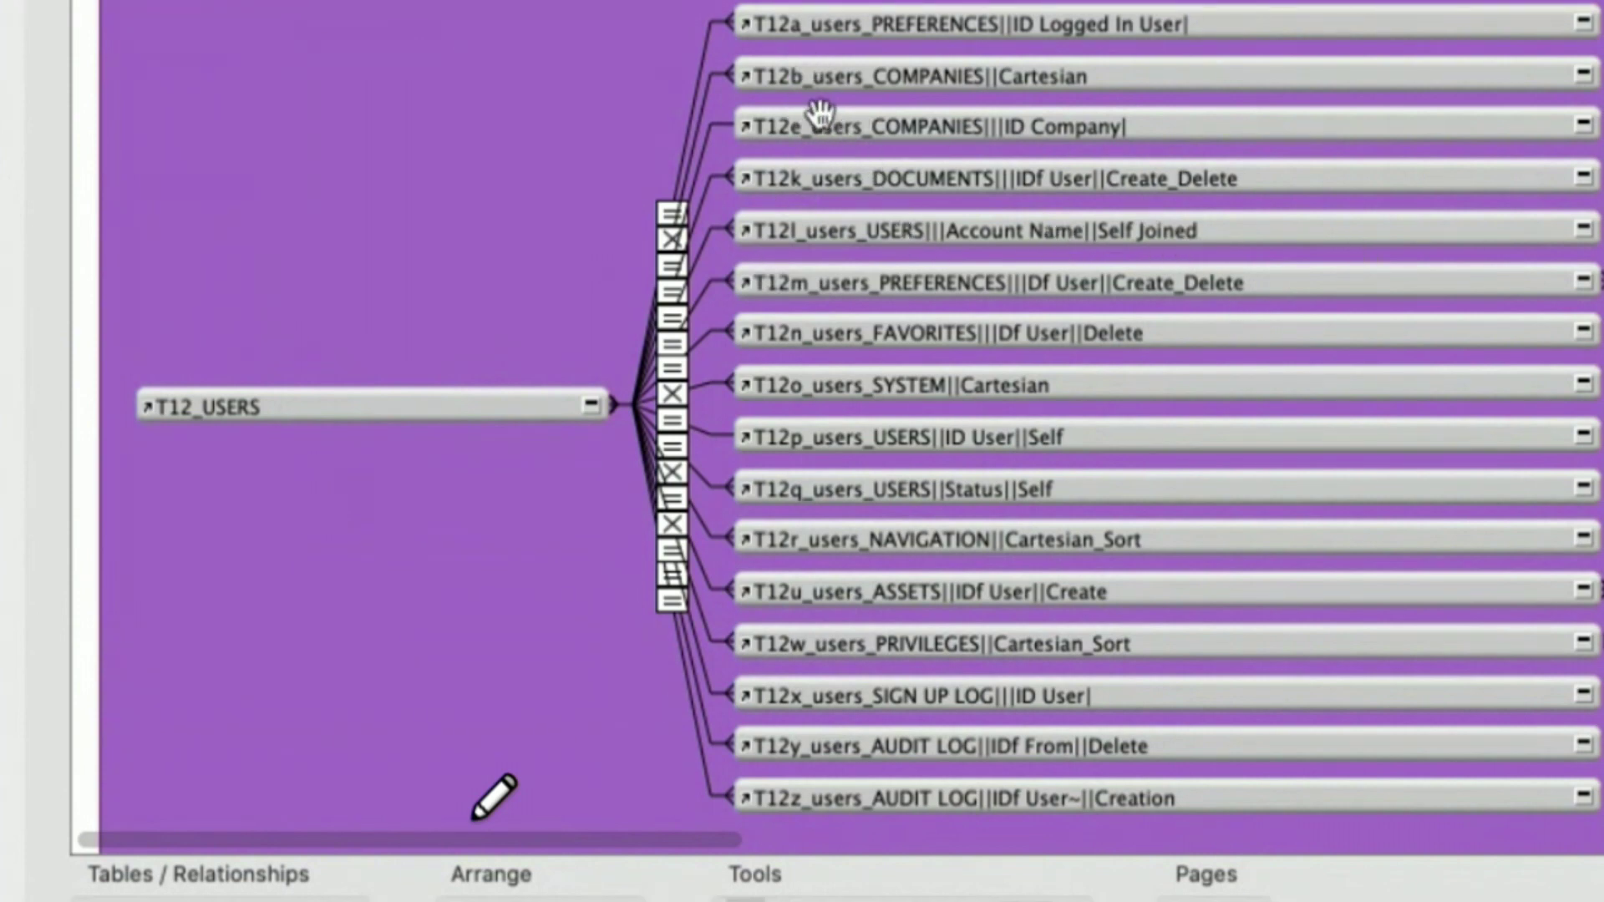
- Move T12b_users_COMPANIES||Cartesian up, then add and delete a trial 'Cartesian 2' duplicate
{"action": "left_click", "coordinate": [843, 63]}
{"action": "left_click_drag", "start_coordinate": [842, 63], "coordinate": [950, 77]}
{"action": "left_click", "coordinate": [902, 27]}
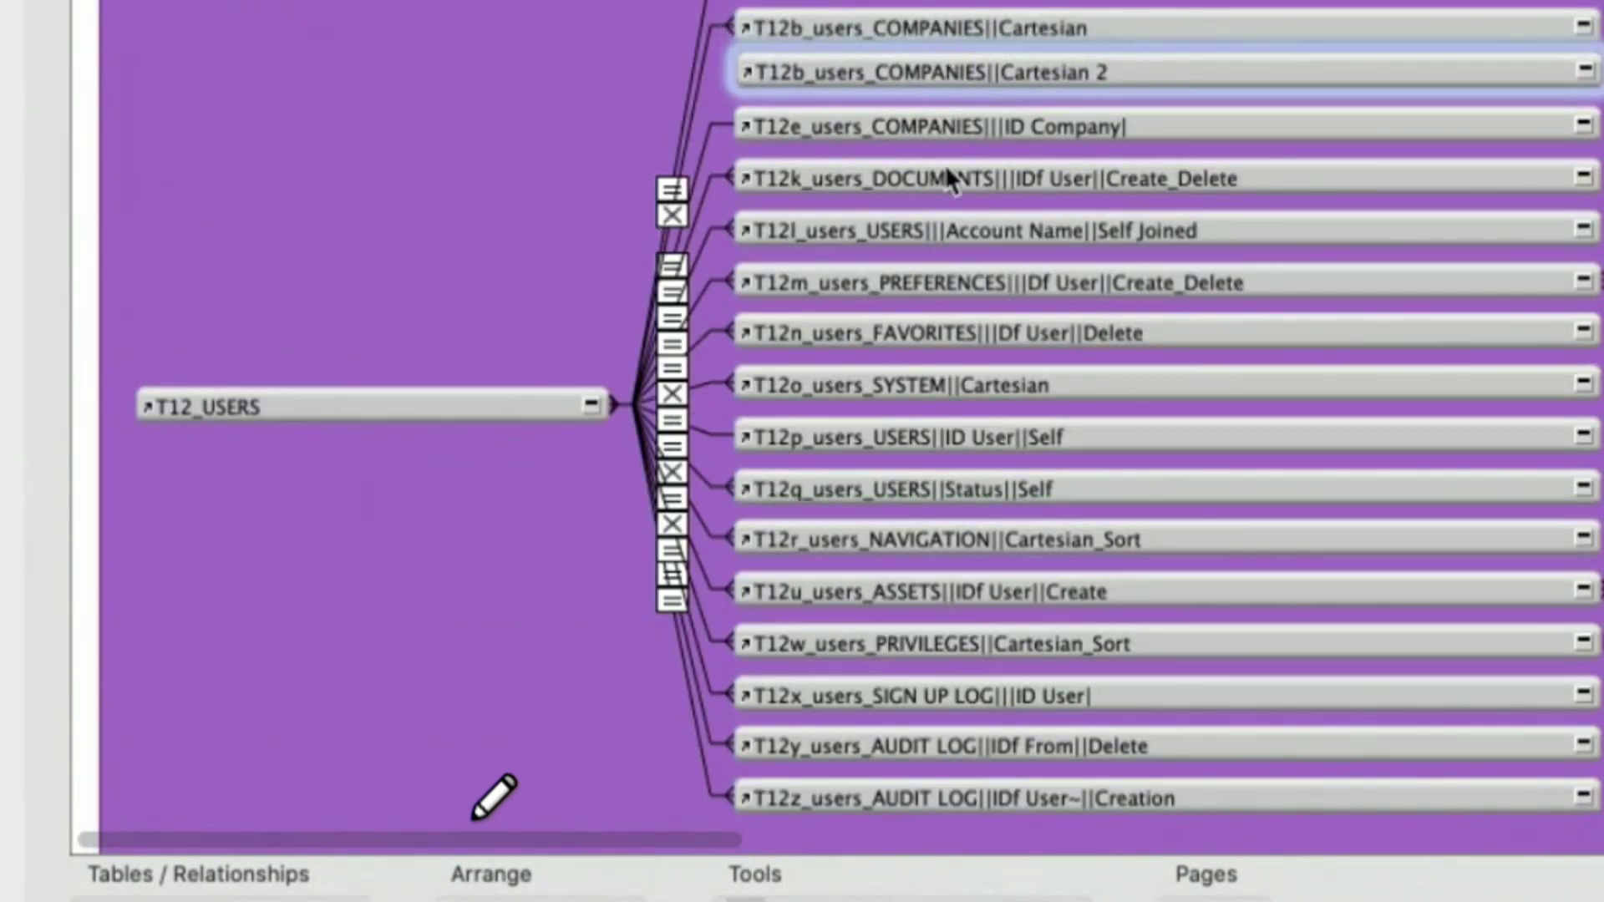
{"action": "double_click", "coordinate": [949, 73]}
{"action": "key", "text": "Tab"}
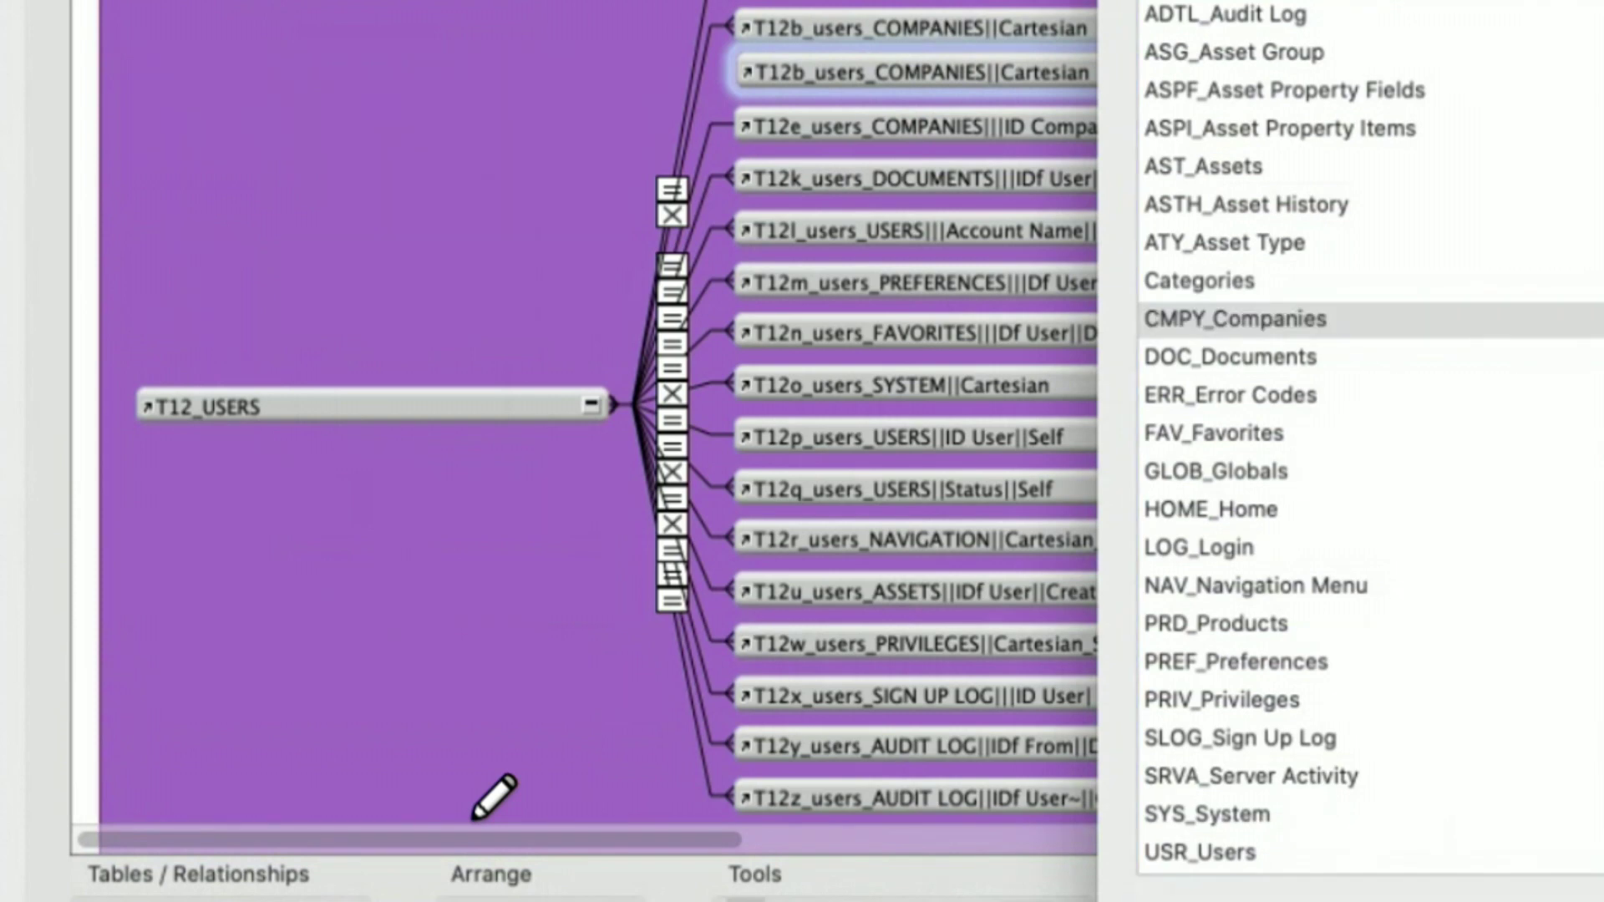
{"action": "key", "text": "Return"}
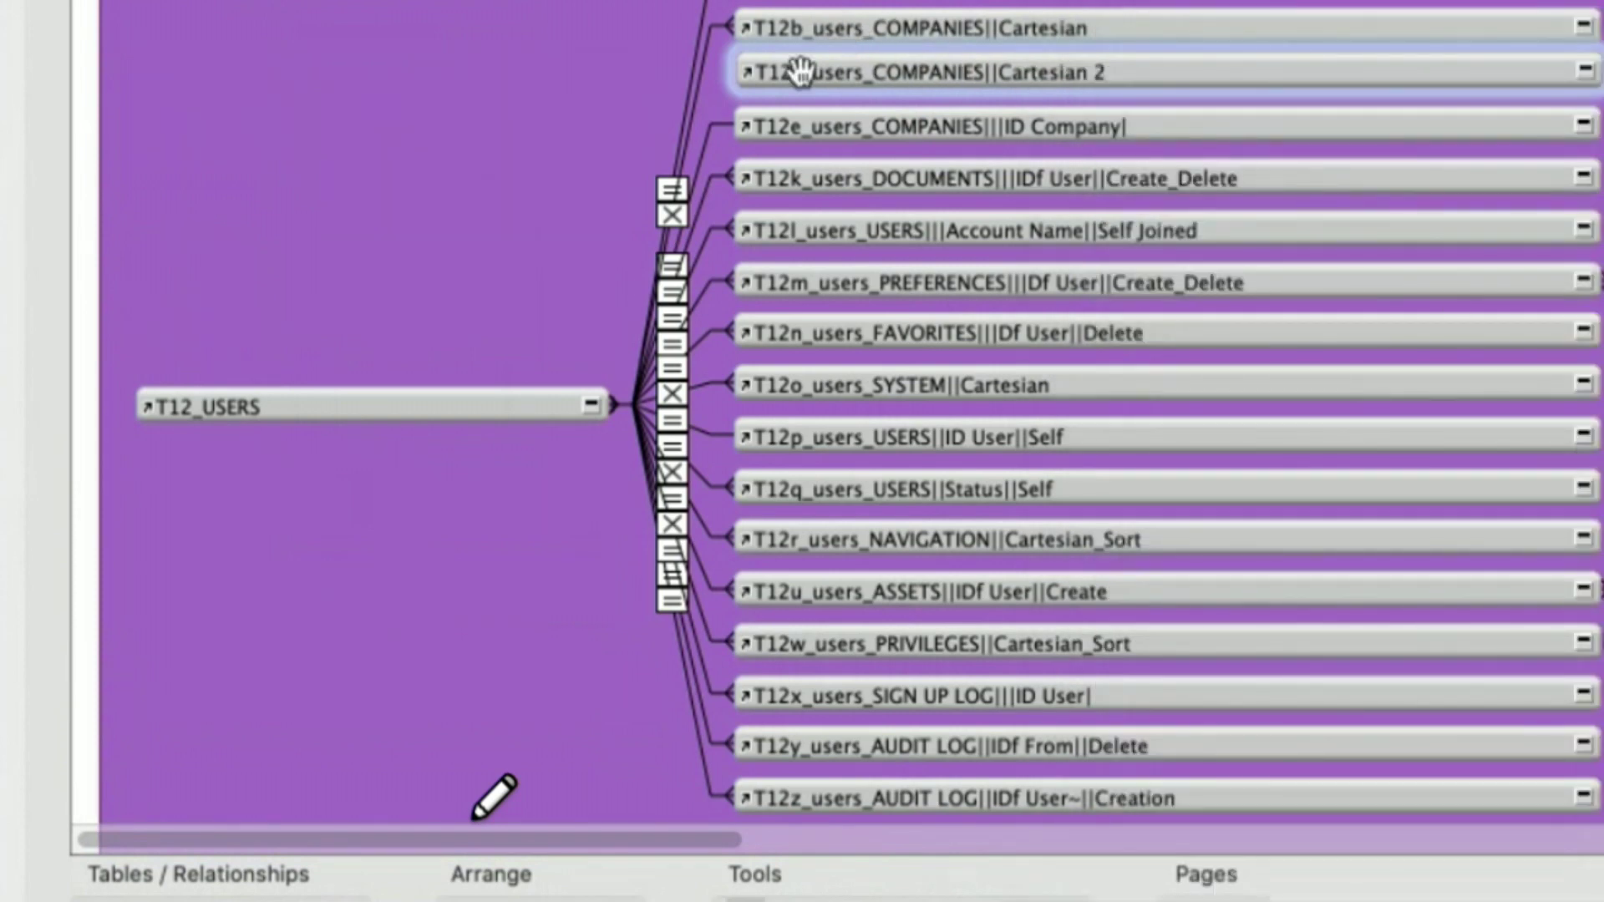
{"action": "key", "text": "Delete"}
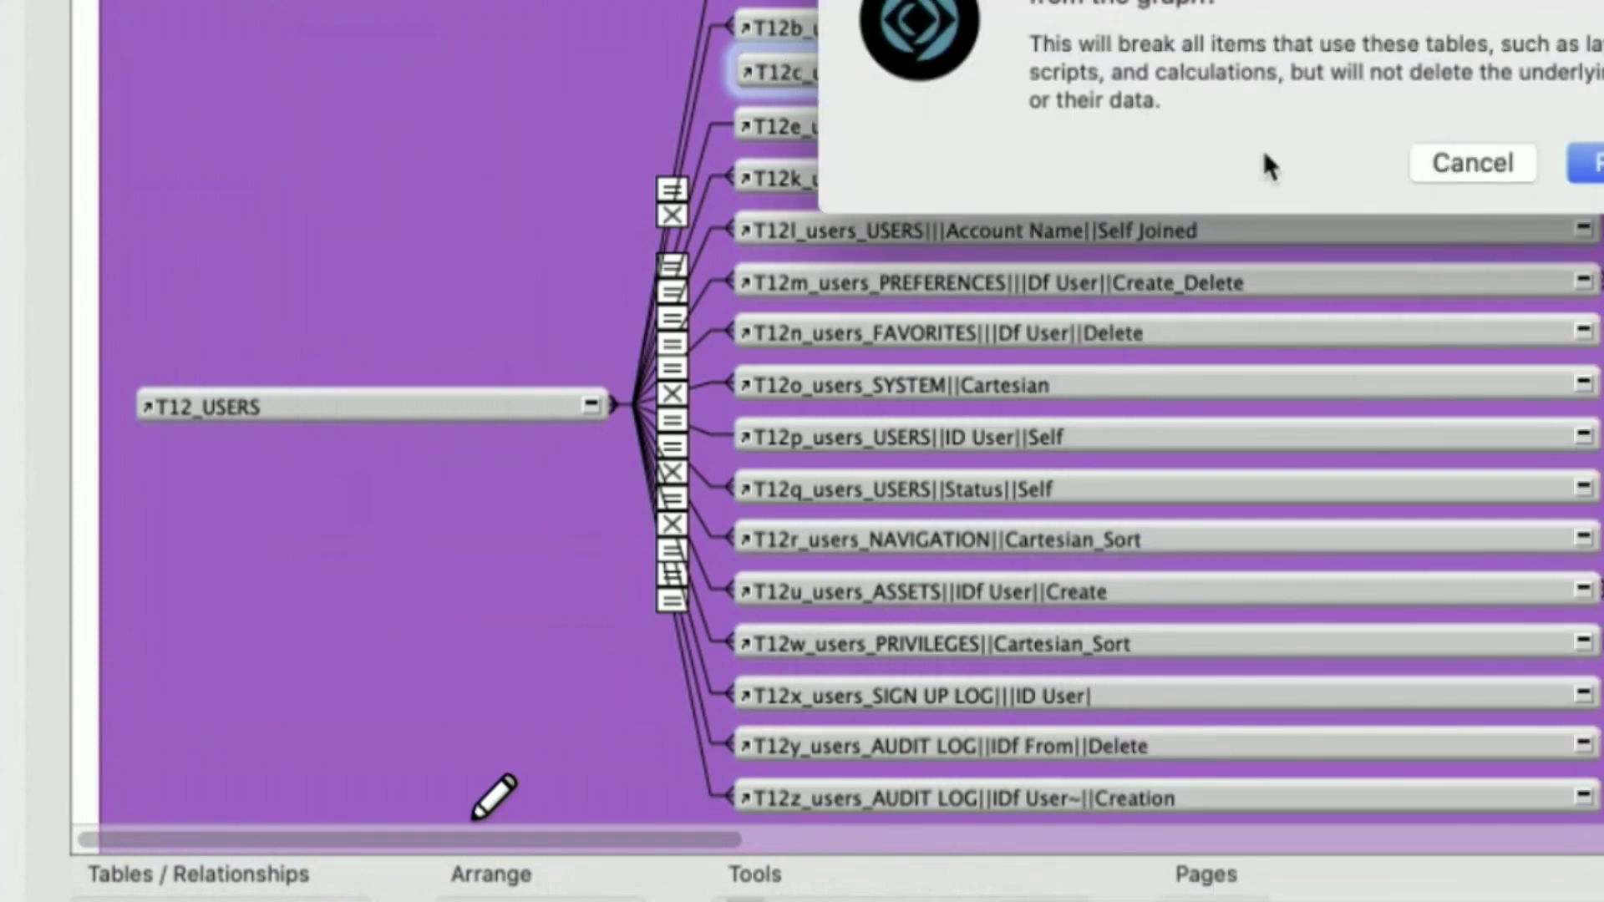
{"action": "key", "text": "Return"}
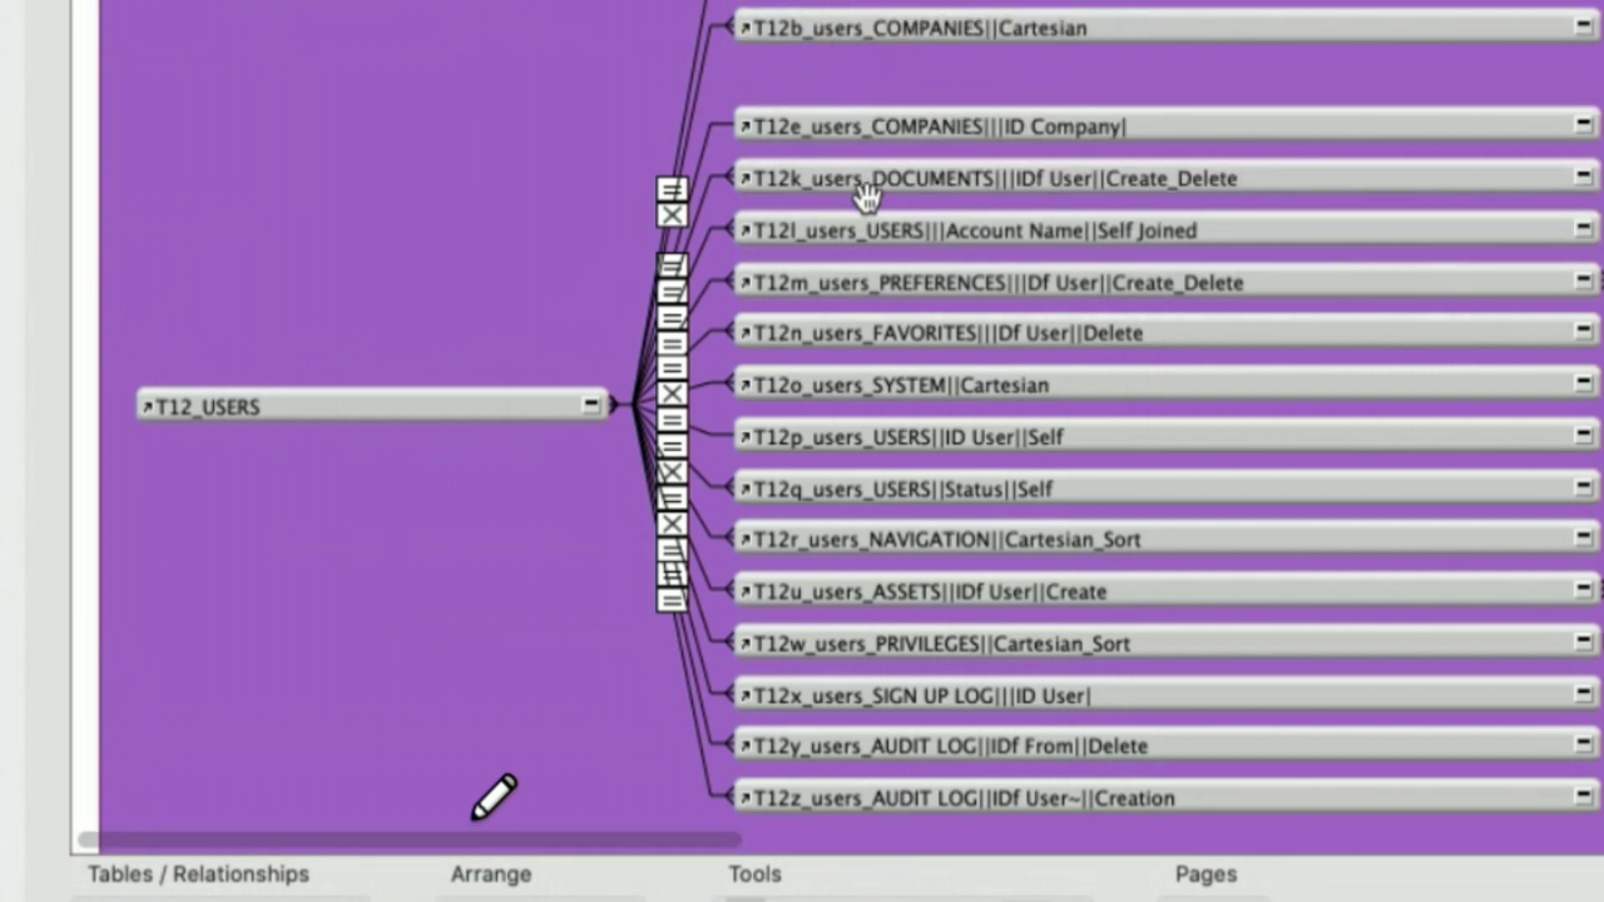
{"action": "scroll", "coordinate": [896, 763], "scroll_direction": "up", "scroll_amount": 3}
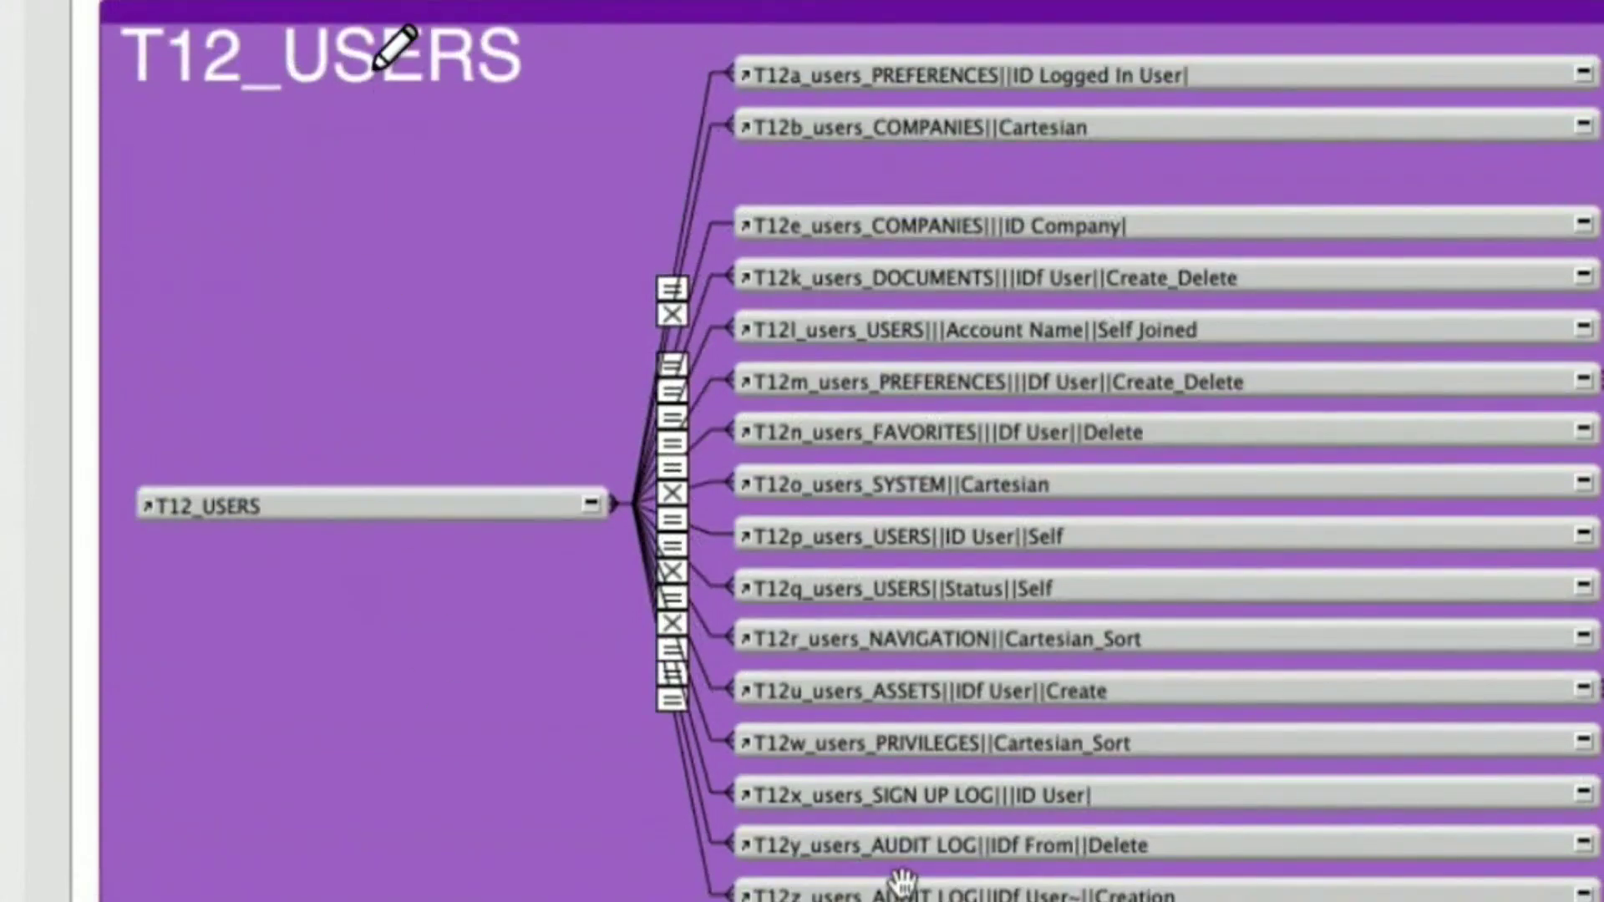
{"action": "scroll", "coordinate": [1365, 615], "scroll_direction": "right", "scroll_amount": 5}
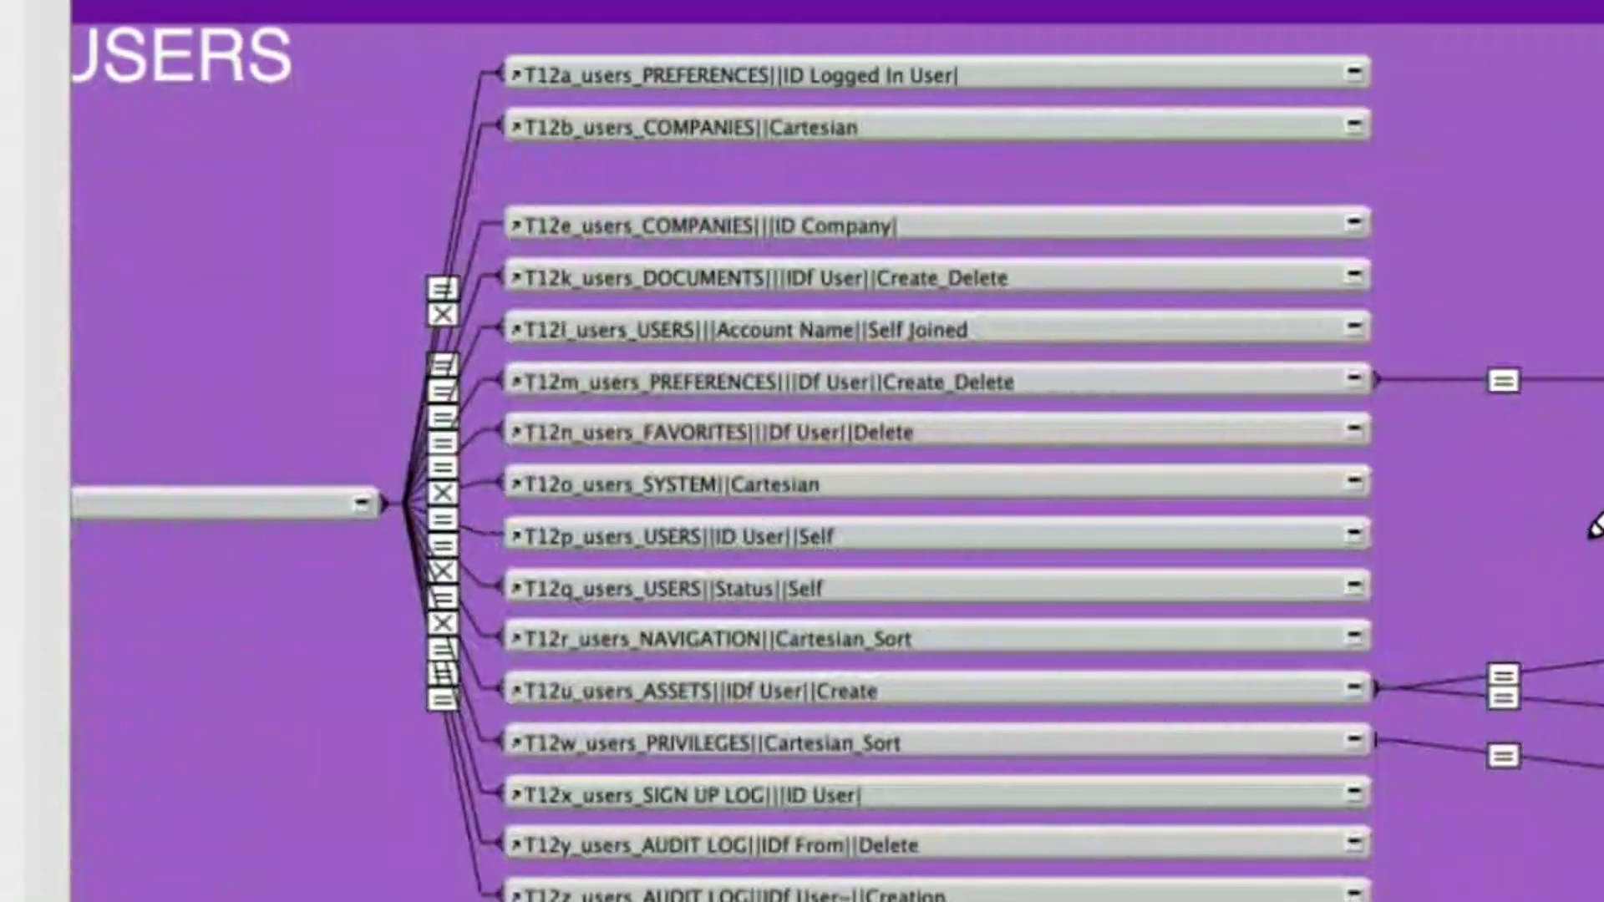
{"action": "scroll", "coordinate": [1587, 530], "scroll_direction": "left", "scroll_amount": 4}
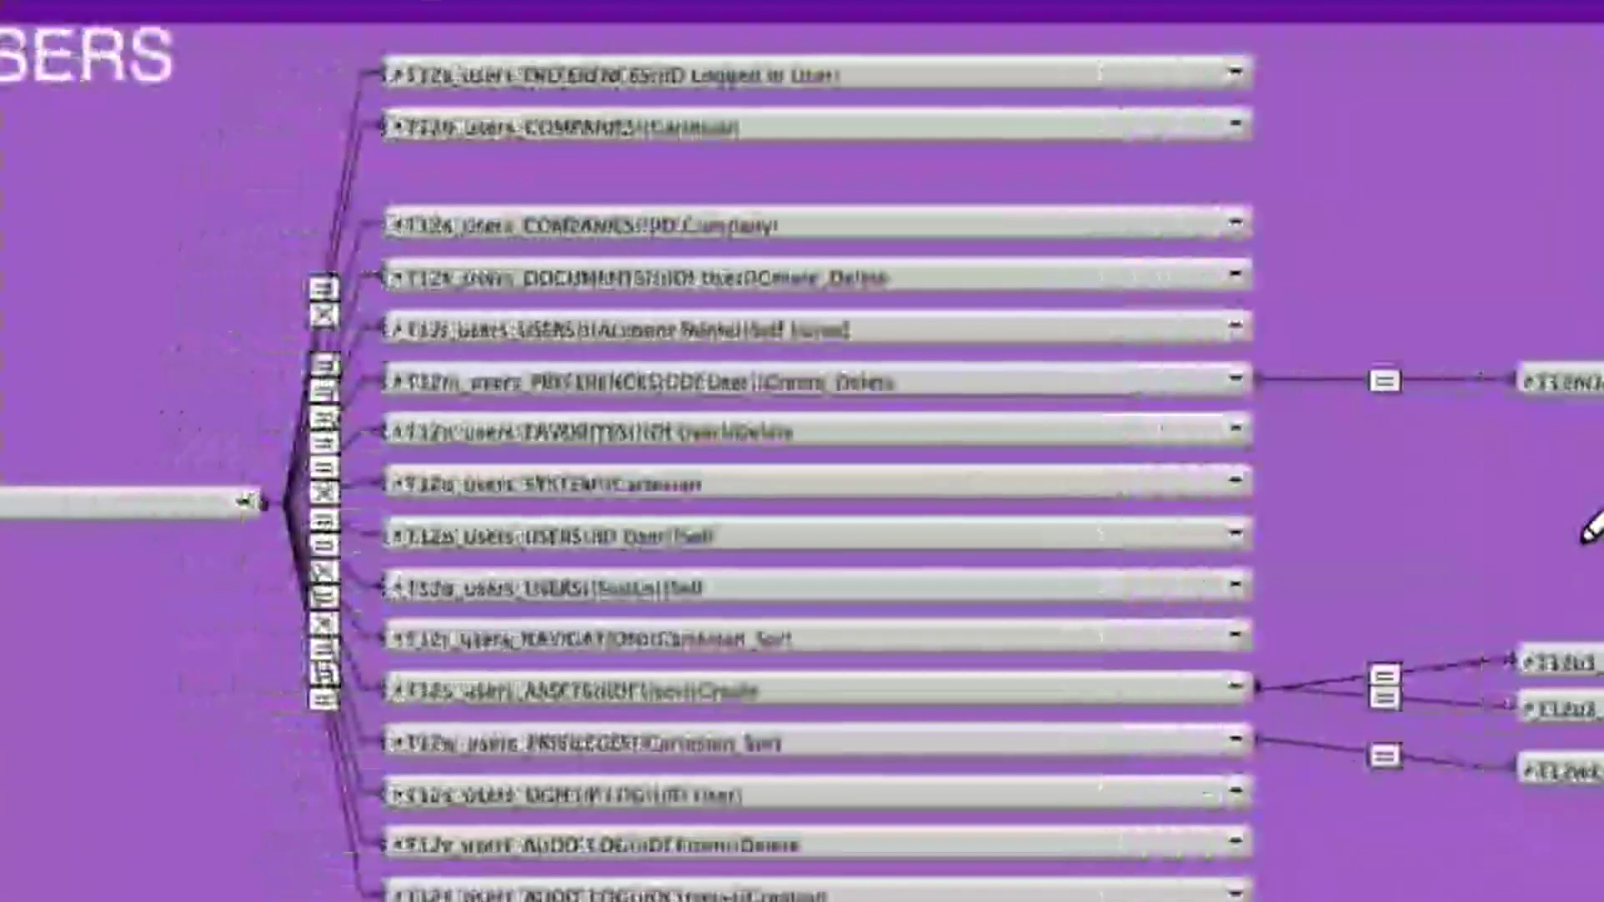
{"action": "left_click", "coordinate": [712, 378]}
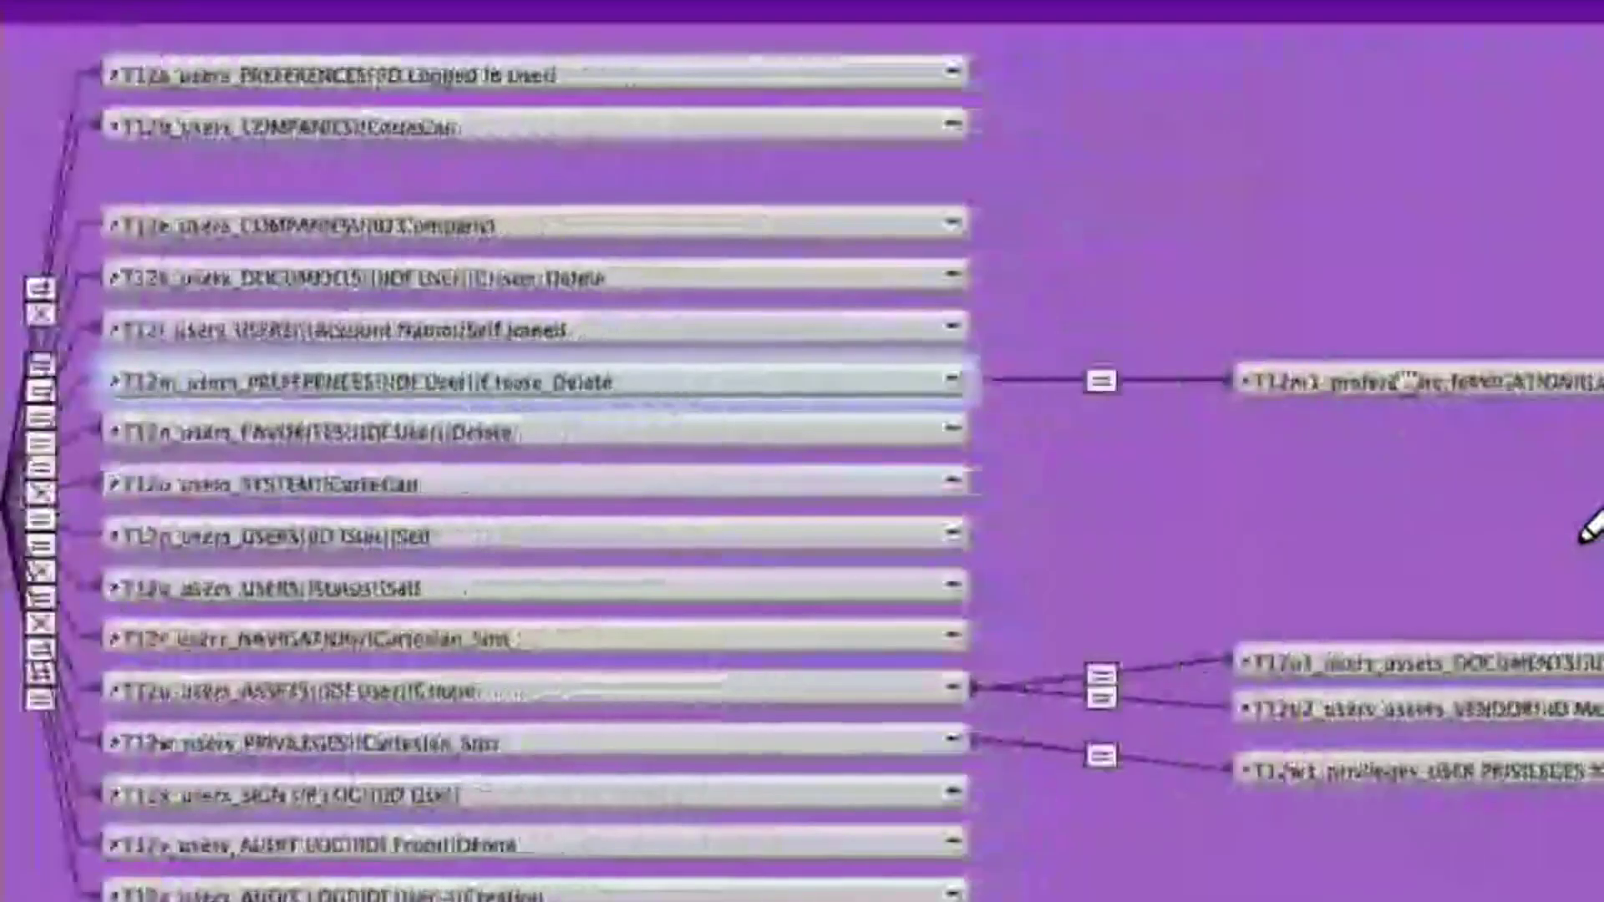
{"action": "left_click", "coordinate": [1474, 385]}
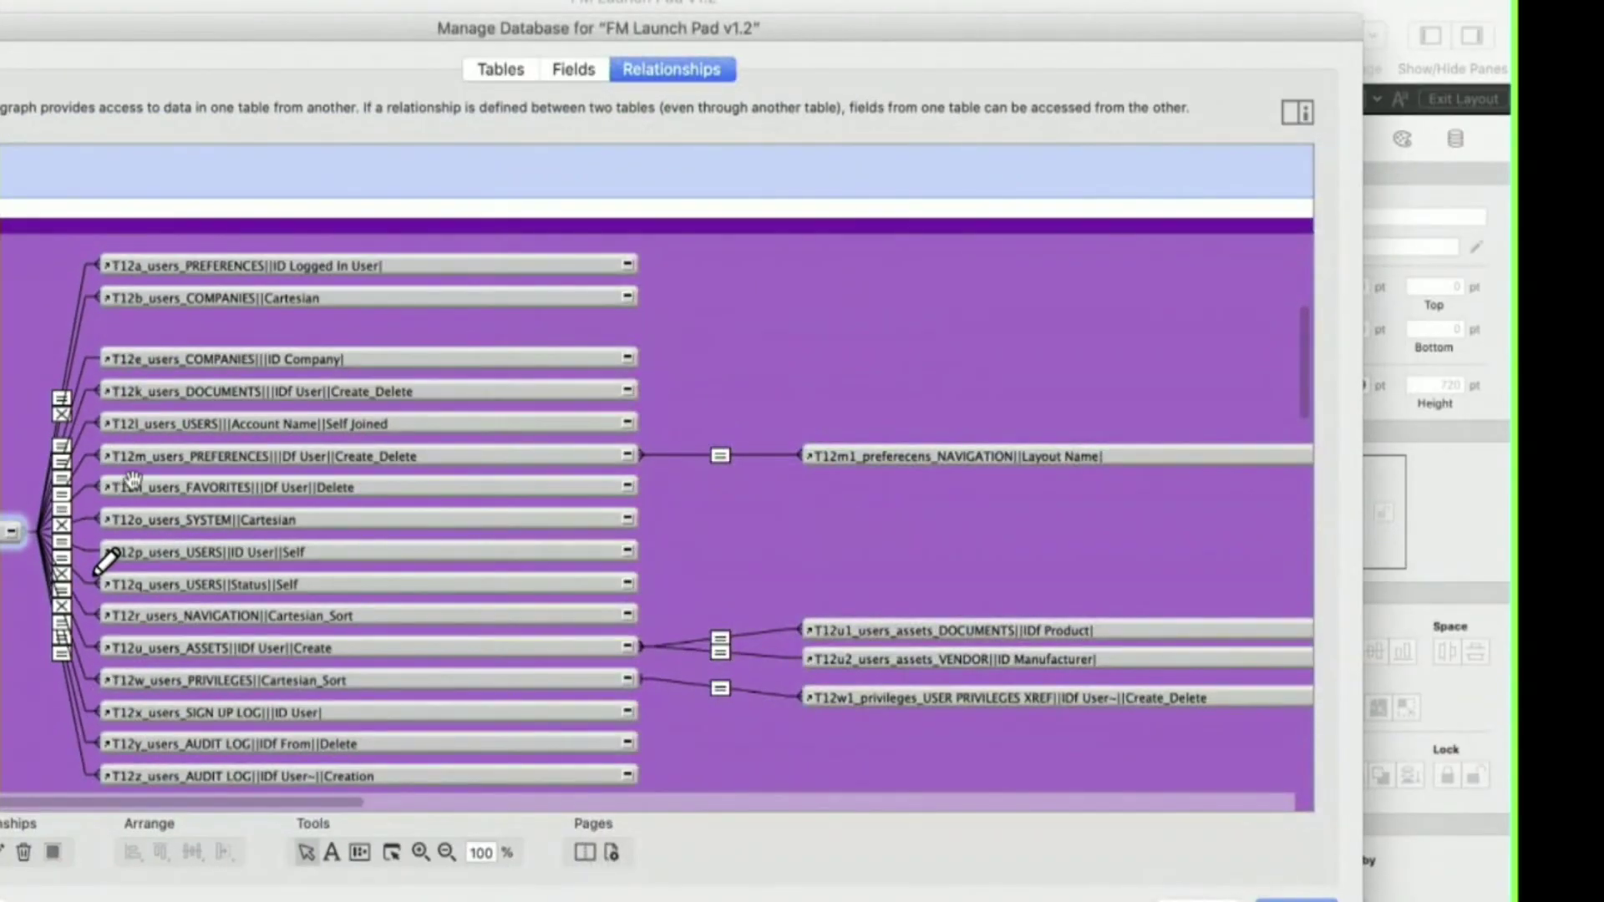
{"action": "left_click", "coordinate": [186, 444]}
{"action": "double_click", "coordinate": [178, 459]}
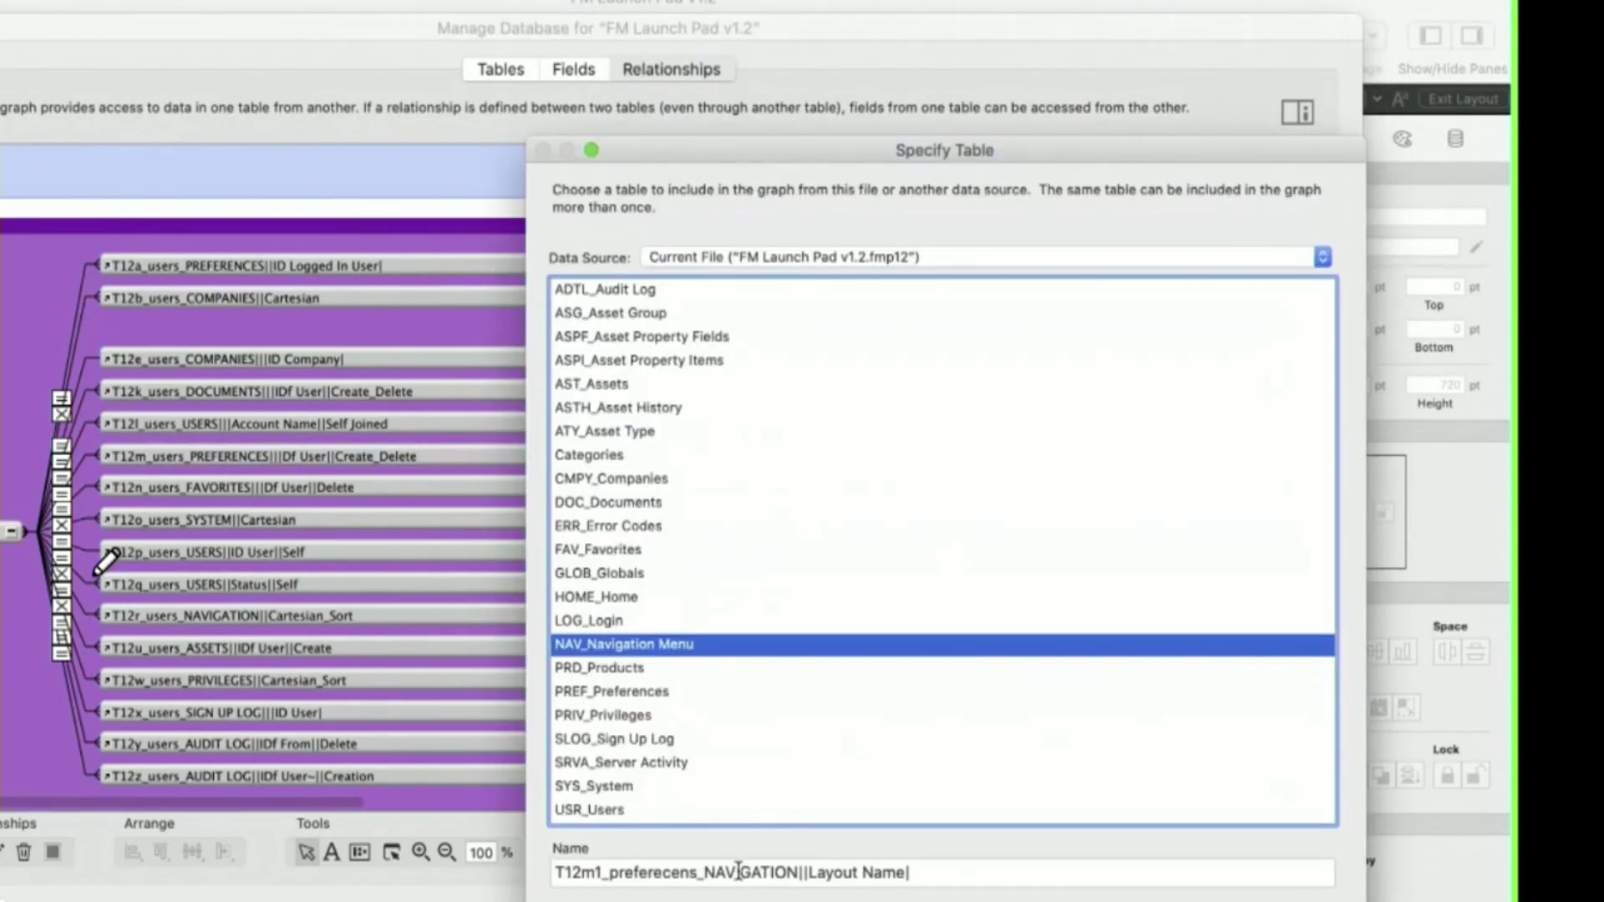
{"action": "key", "text": "Return"}
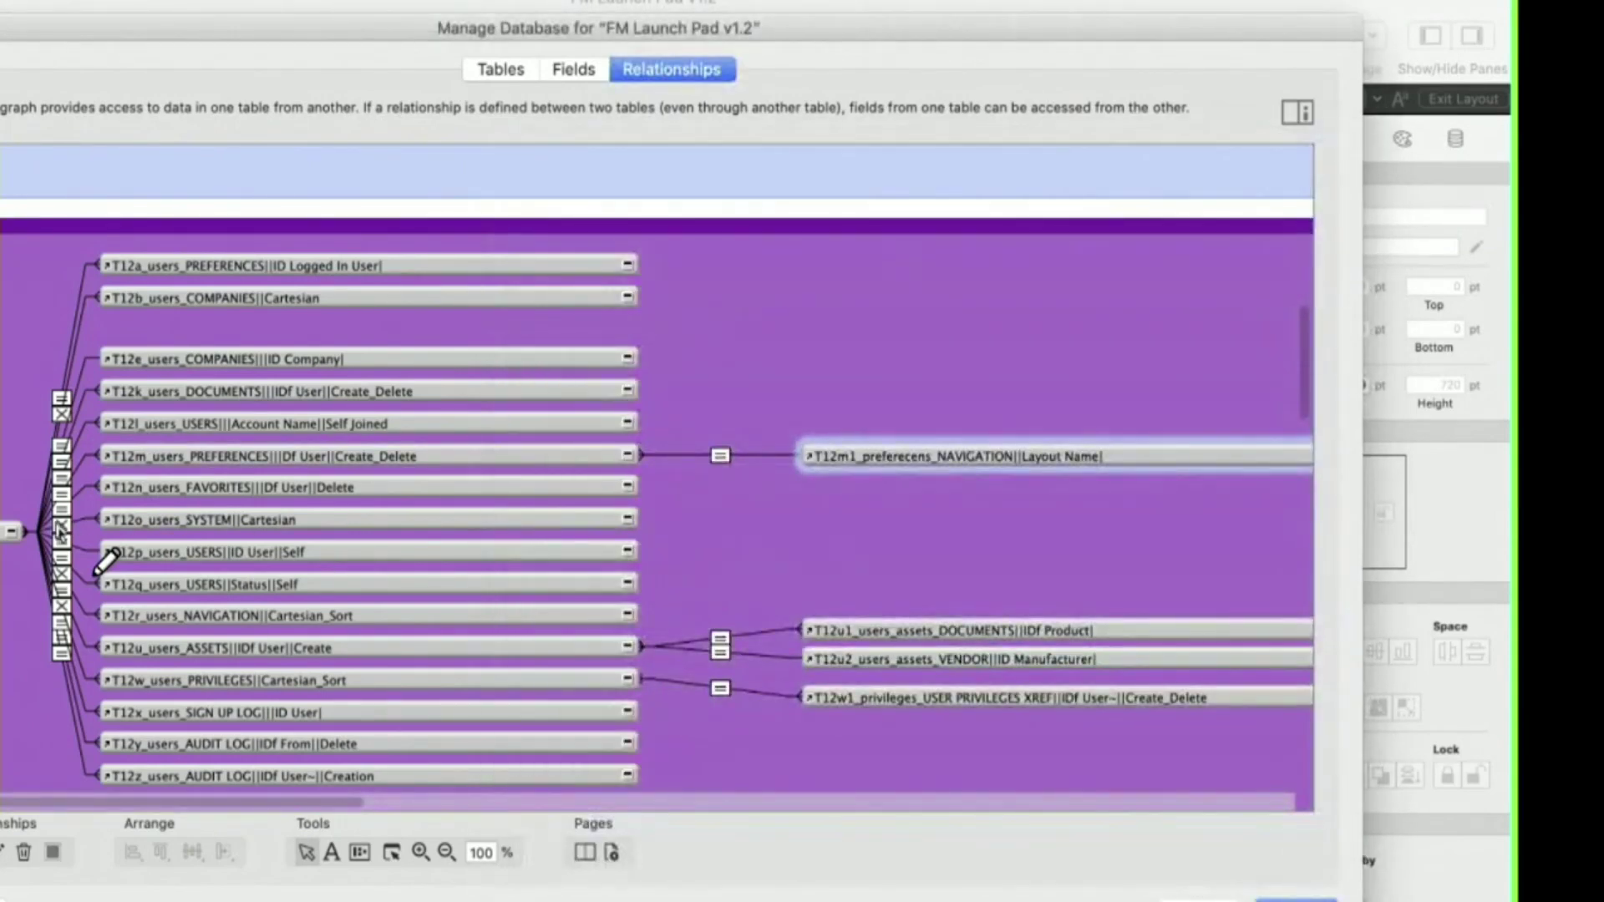
{"action": "scroll", "coordinate": [52, 528], "scroll_direction": "left", "scroll_amount": 5}
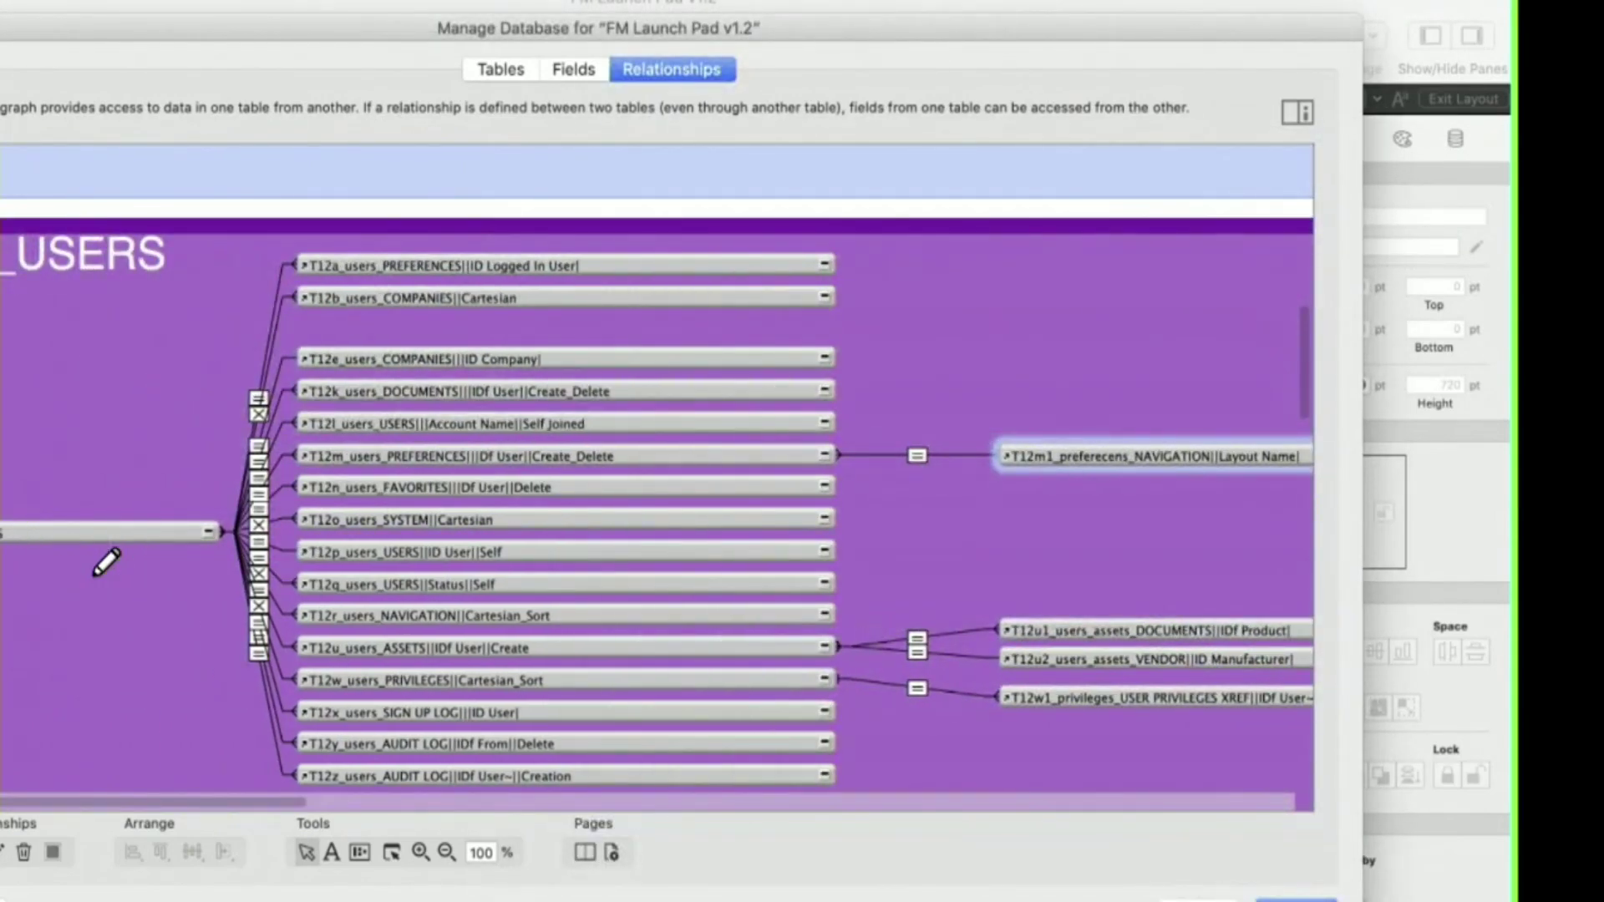
{"action": "left_click", "coordinate": [374, 455]}
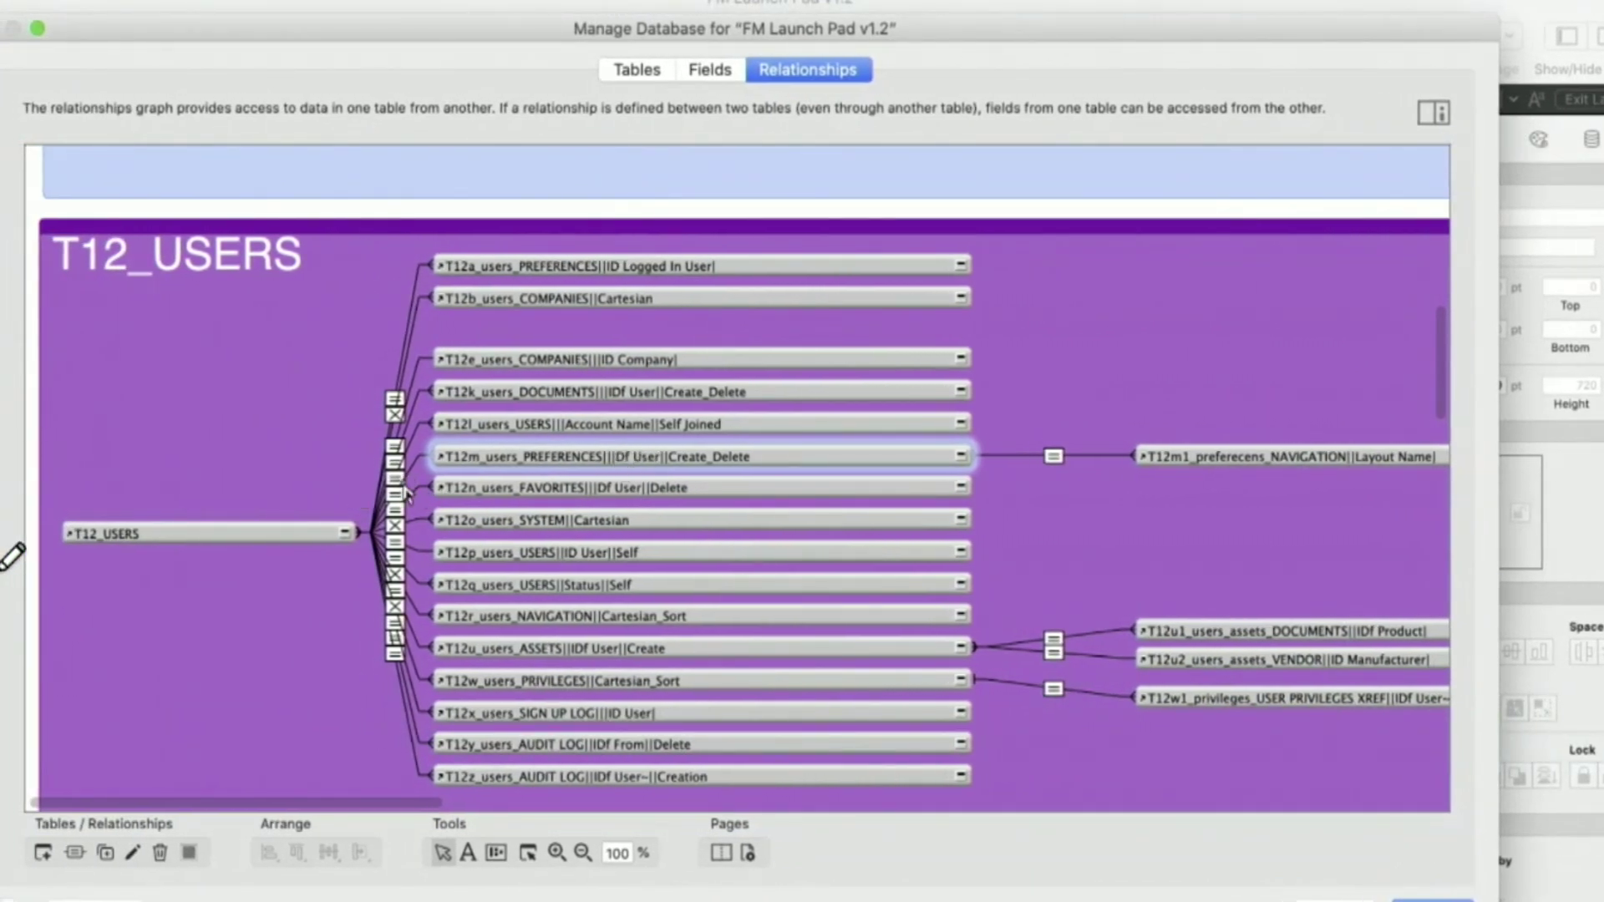
{"action": "left_click", "coordinate": [396, 494]}
{"action": "left_click", "coordinate": [547, 458]}
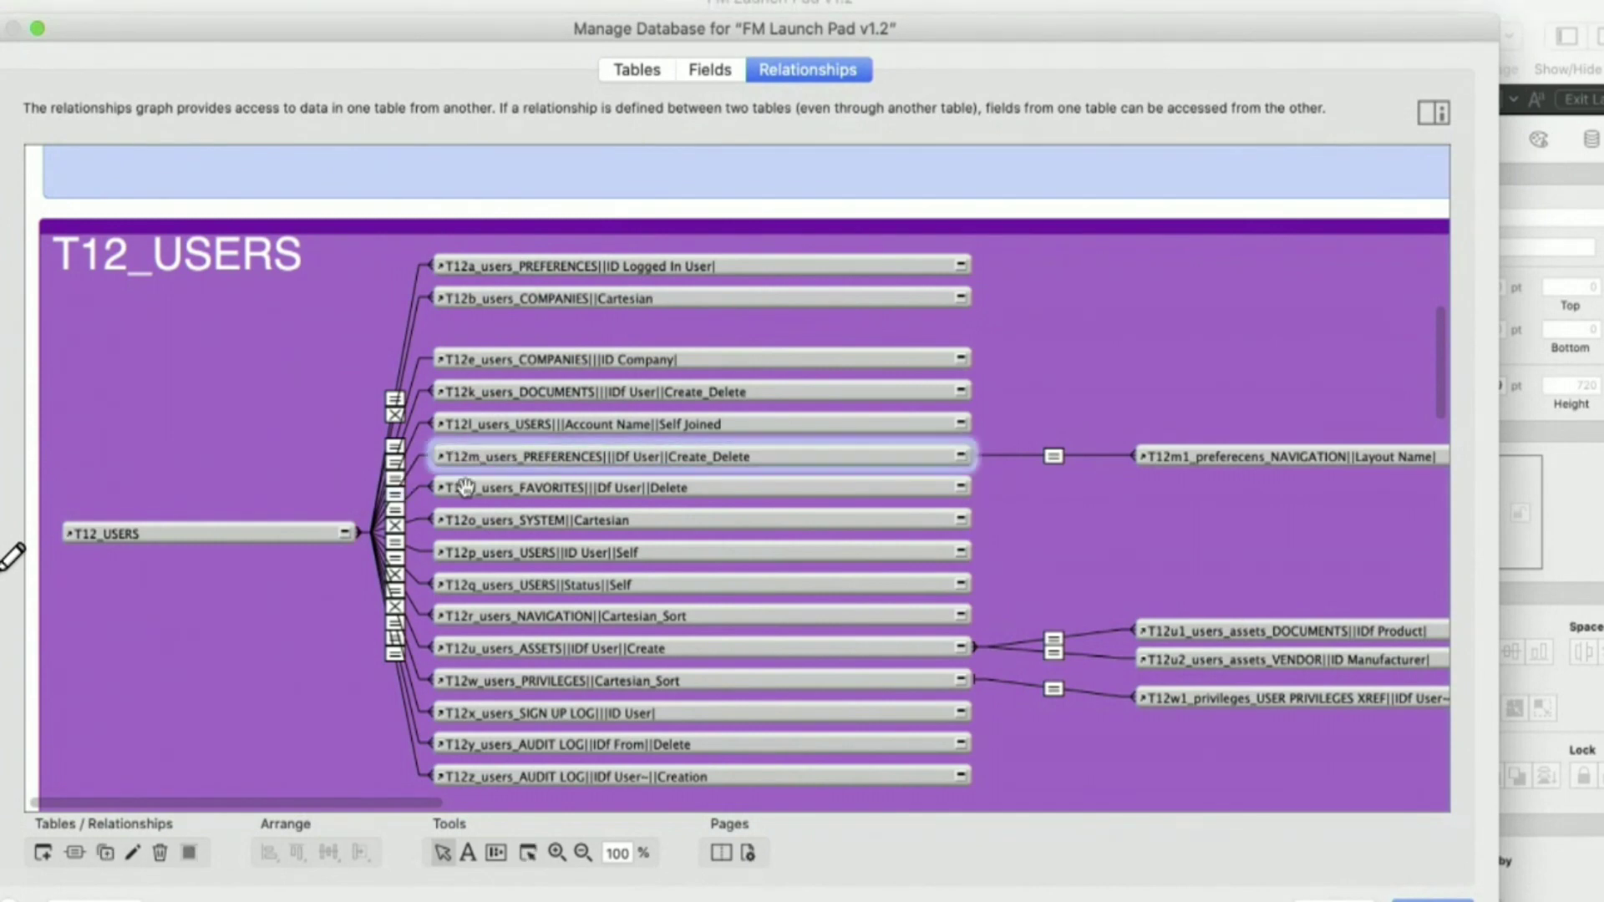
{"action": "left_click", "coordinate": [413, 471]}
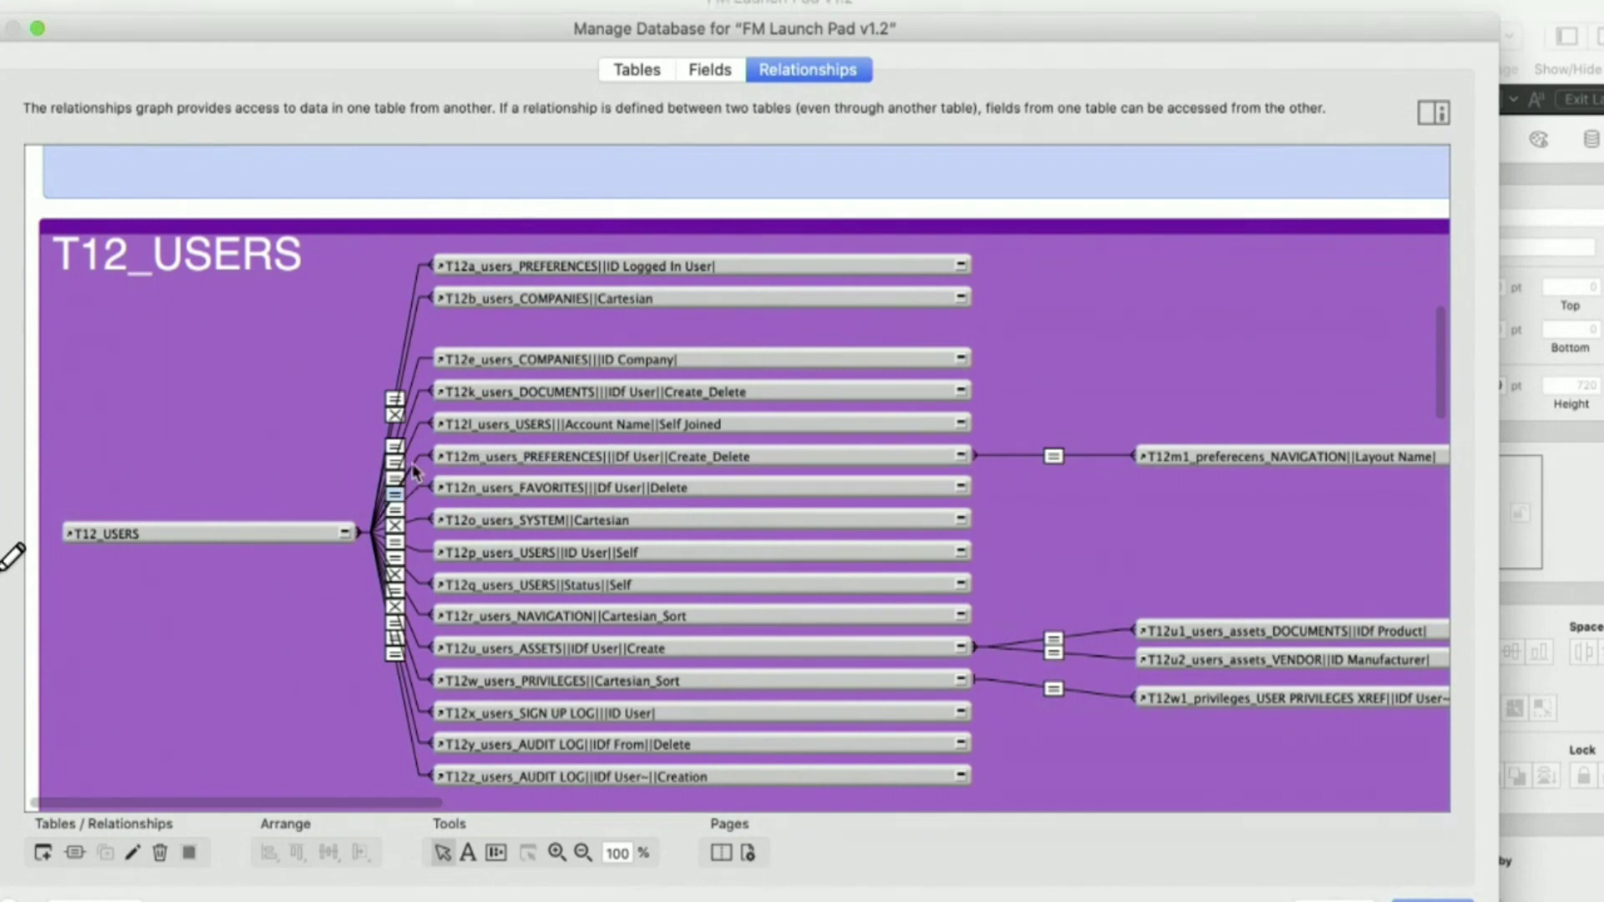
{"action": "double_click", "coordinate": [414, 471]}
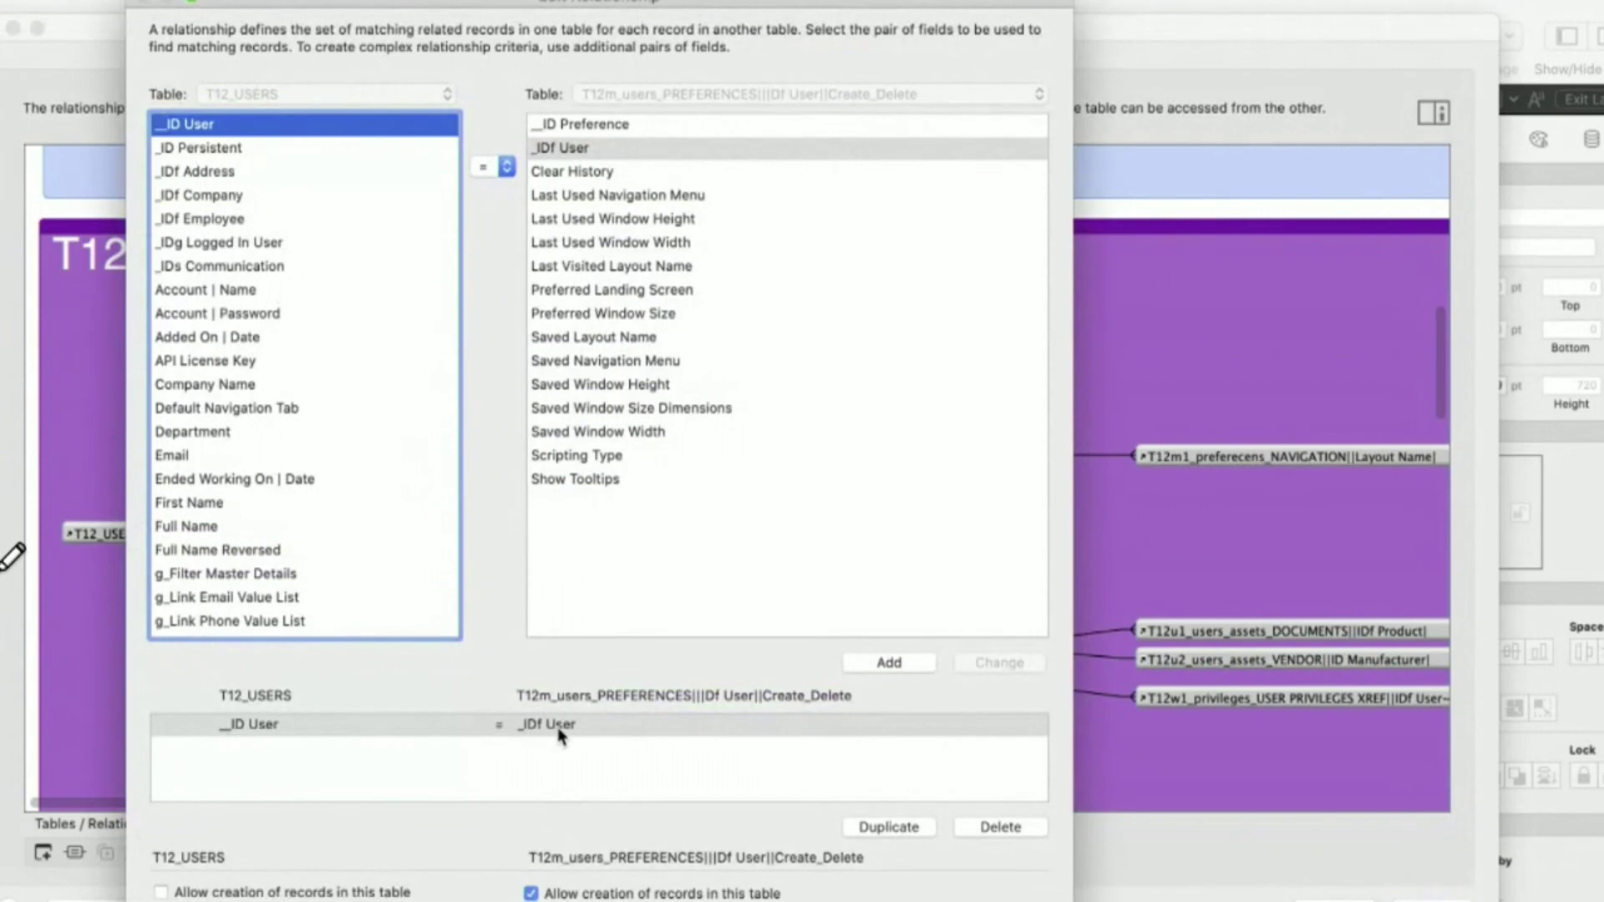
{"action": "key", "text": "Return"}
{"action": "left_click", "coordinate": [660, 456]}
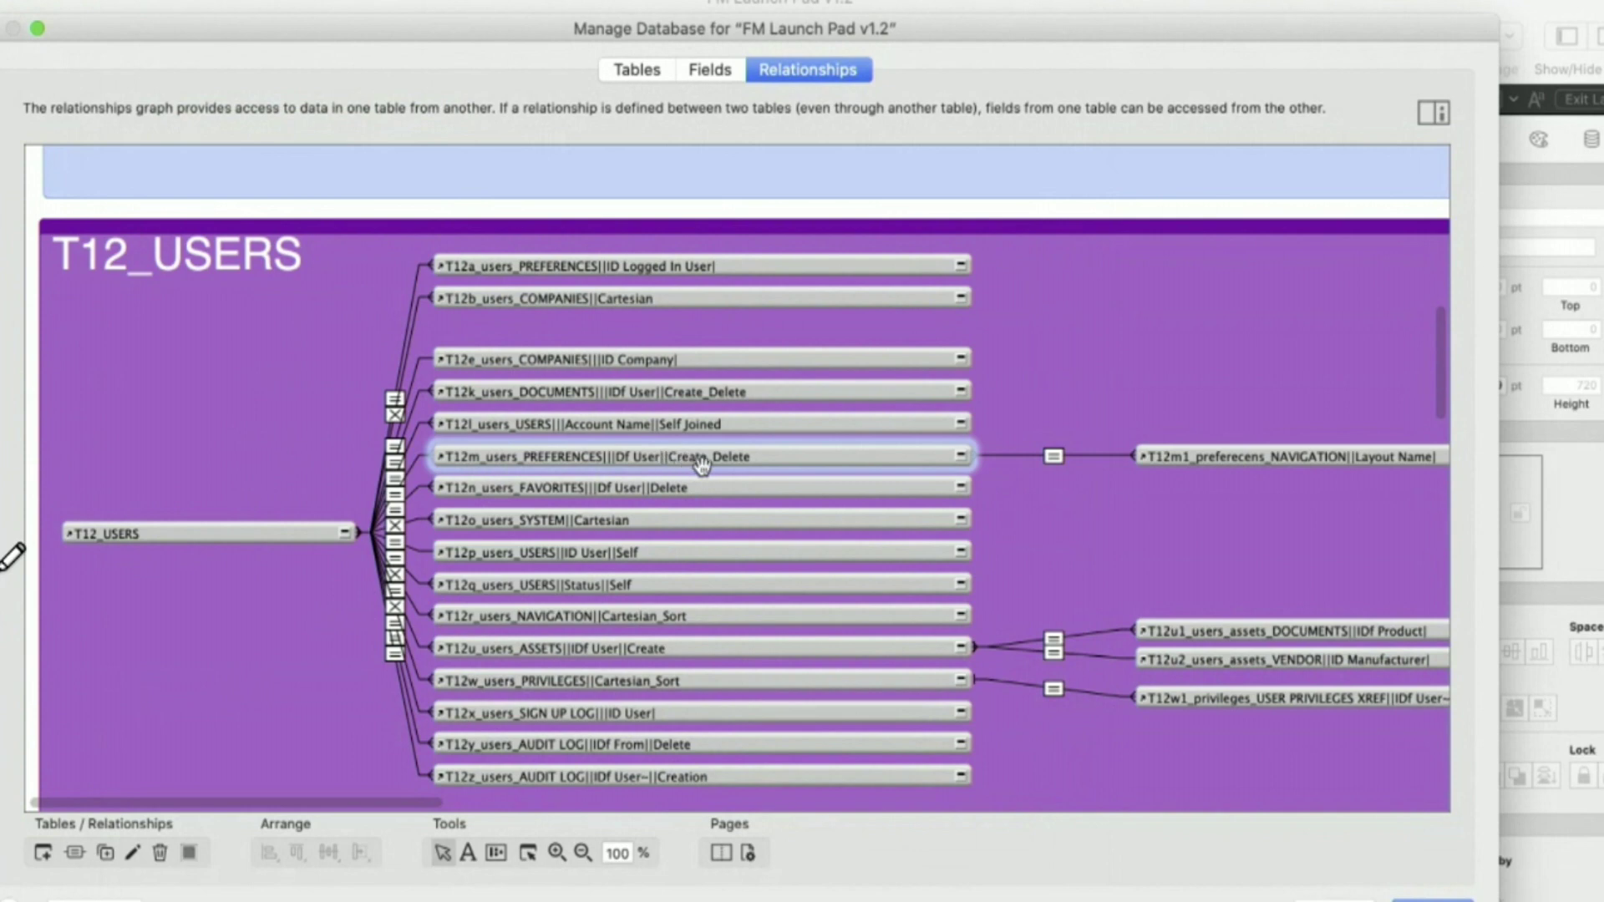
{"action": "double_click", "coordinate": [414, 474]}
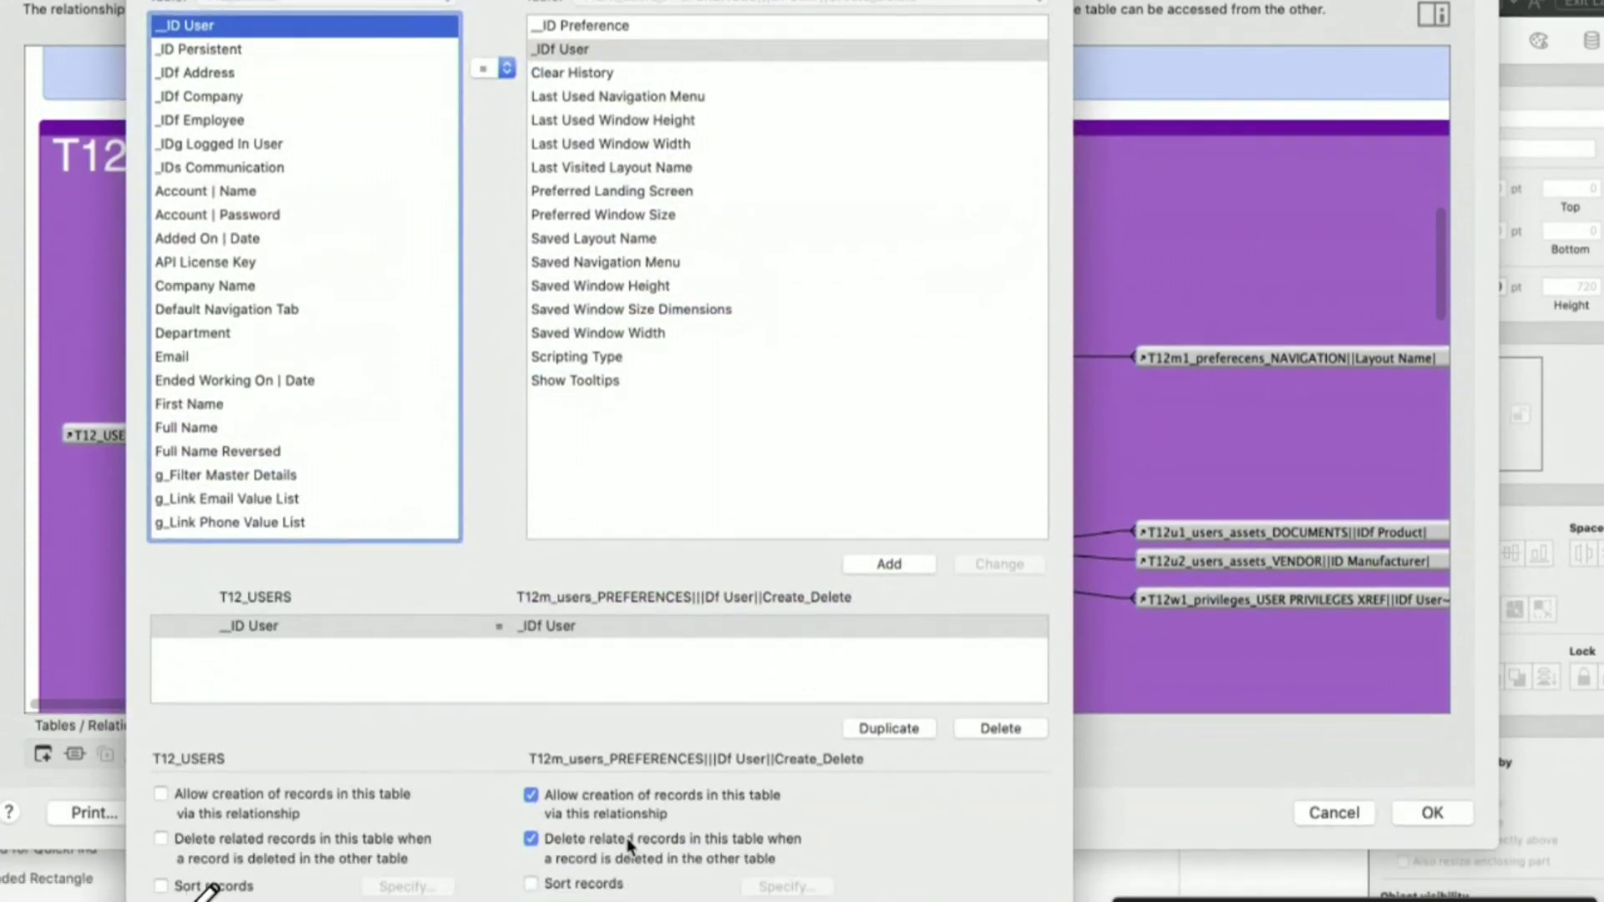
{"action": "key", "text": "Return"}
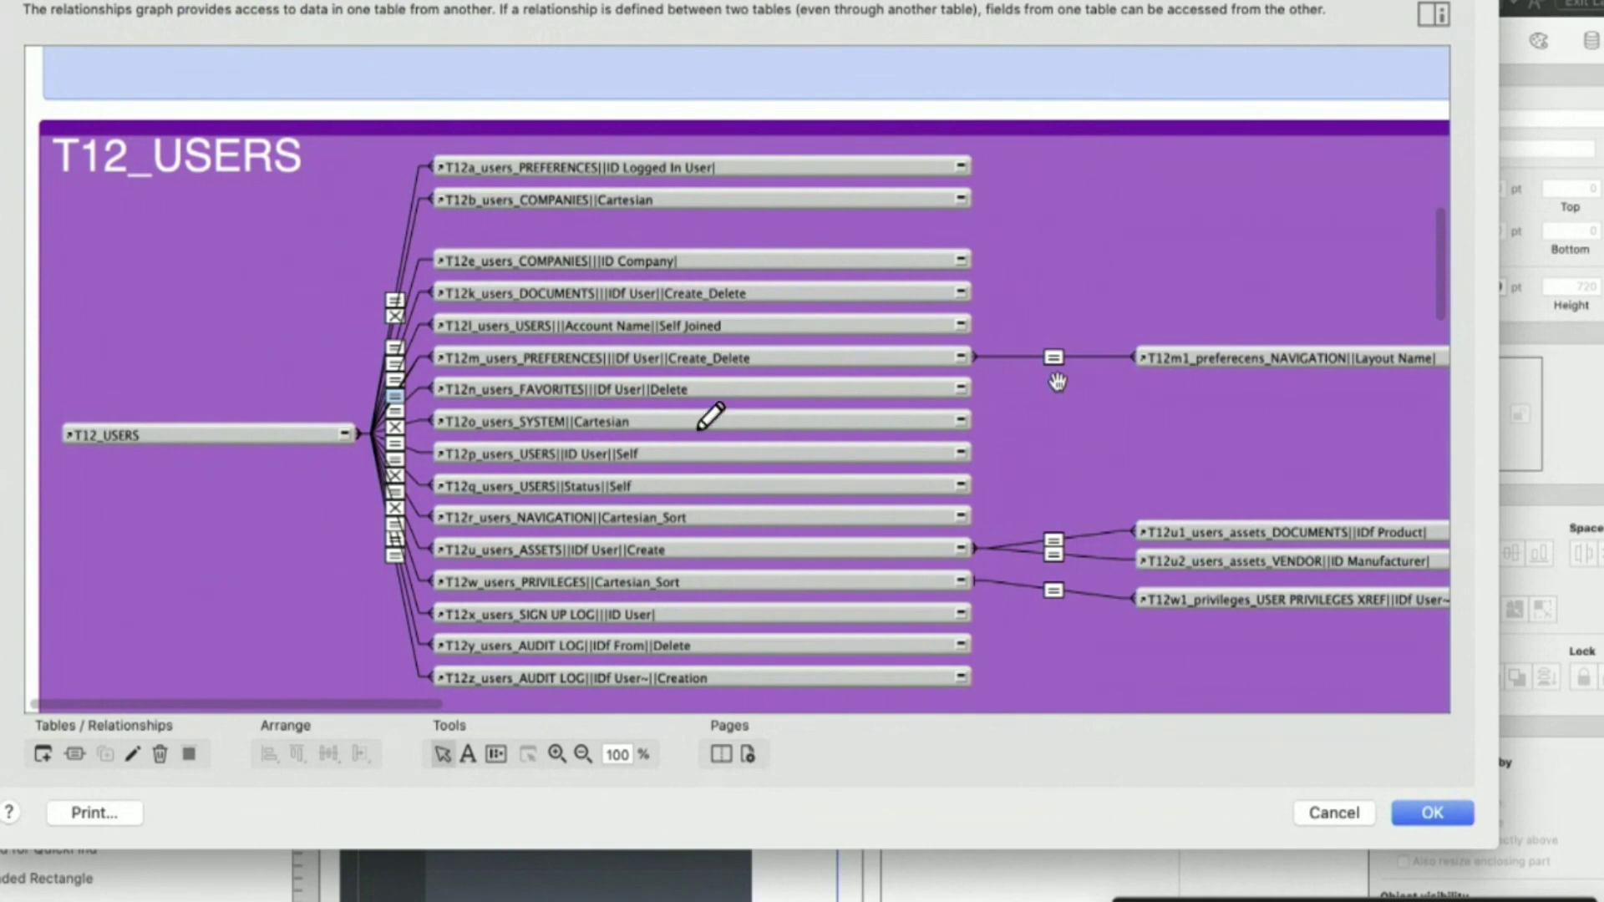
{"action": "mouse_move", "coordinate": [664, 351]}
{"action": "left_mouse_down"}
{"action": "mouse_move", "coordinate": [748, 381]}
{"action": "mouse_move", "coordinate": [762, 359]}
{"action": "left_mouse_up"}
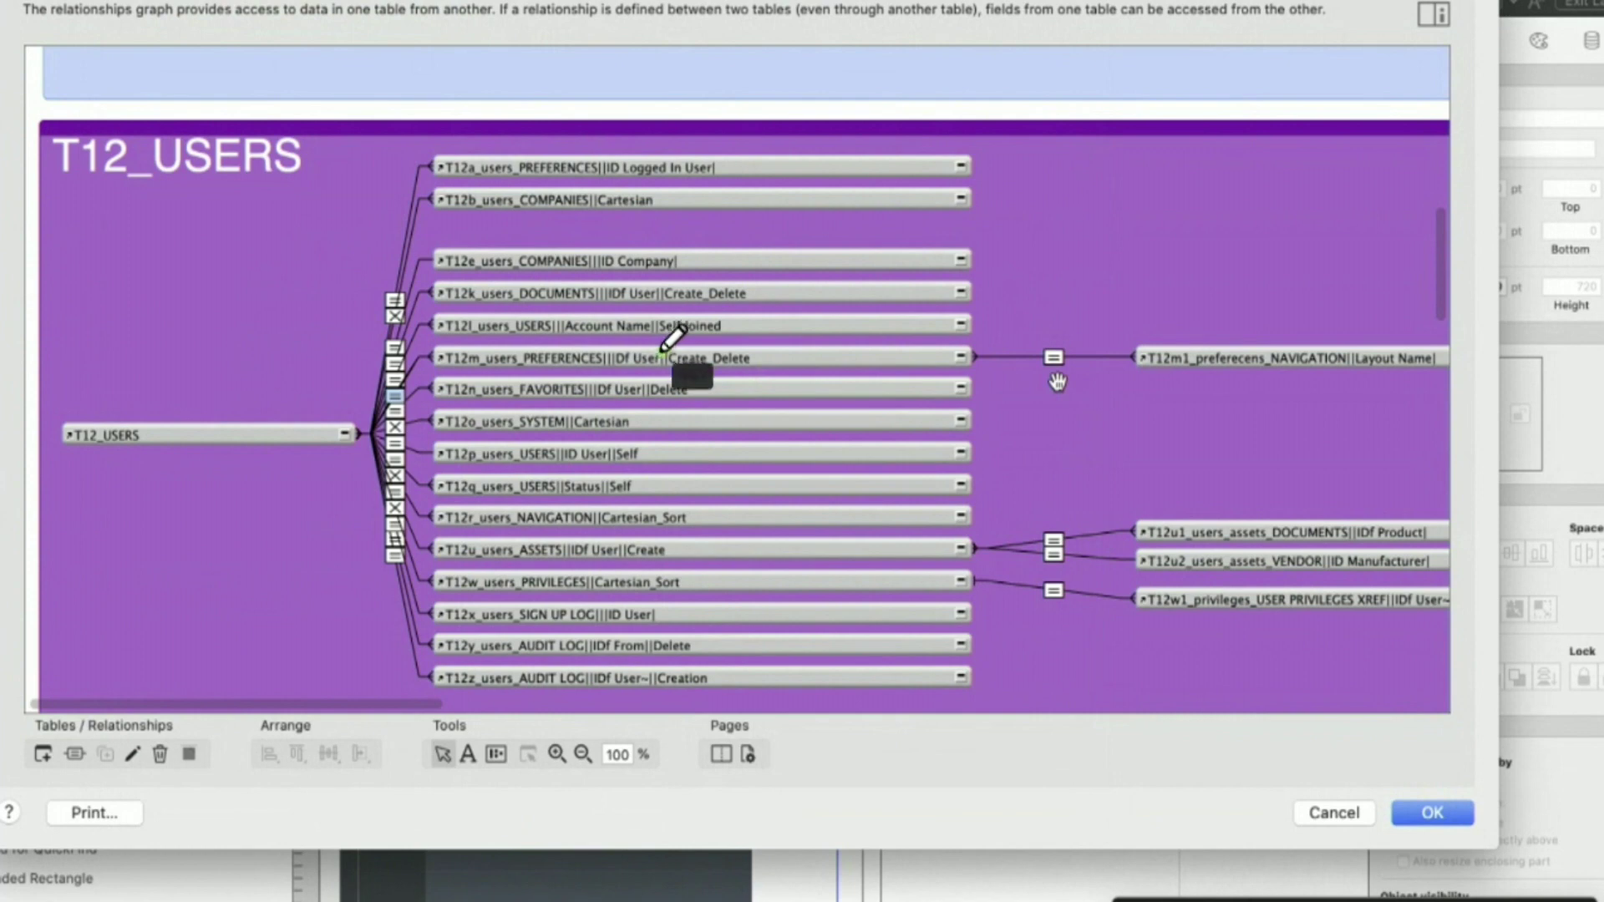
{"action": "mouse_move", "coordinate": [663, 351]}
{"action": "left_mouse_down"}
{"action": "mouse_move", "coordinate": [750, 374]}
{"action": "mouse_move", "coordinate": [770, 355]}
{"action": "left_mouse_up"}
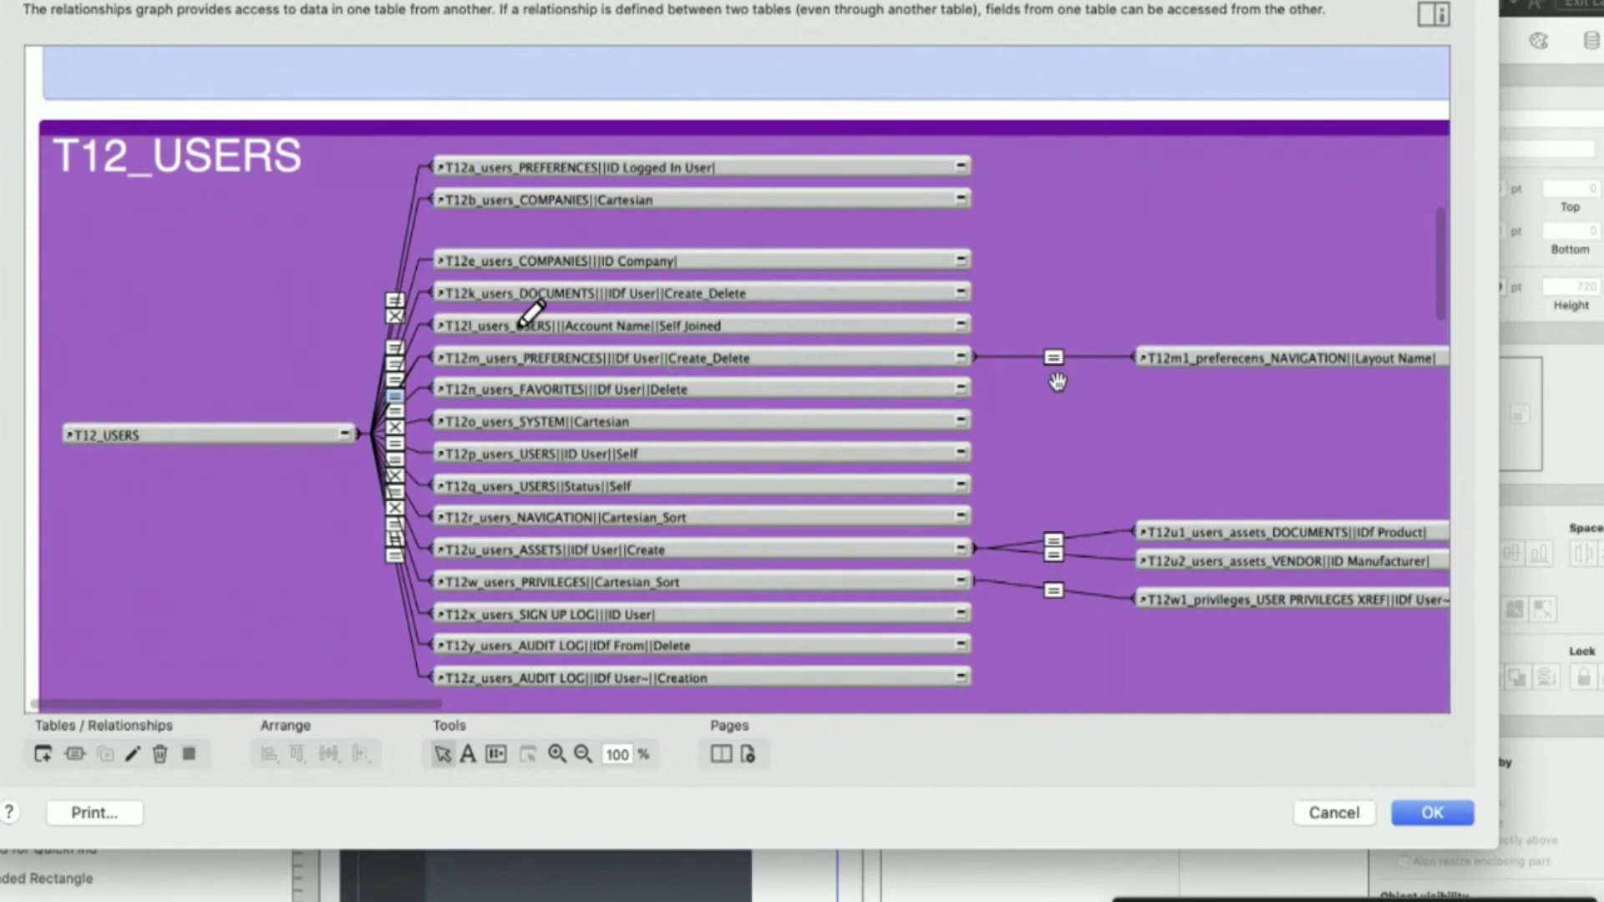
{"action": "mouse_move", "coordinate": [657, 349]}
{"action": "left_mouse_down"}
{"action": "mouse_move", "coordinate": [653, 389]}
{"action": "mouse_move", "coordinate": [770, 383]}
{"action": "mouse_move", "coordinate": [770, 350]}
{"action": "left_mouse_up"}
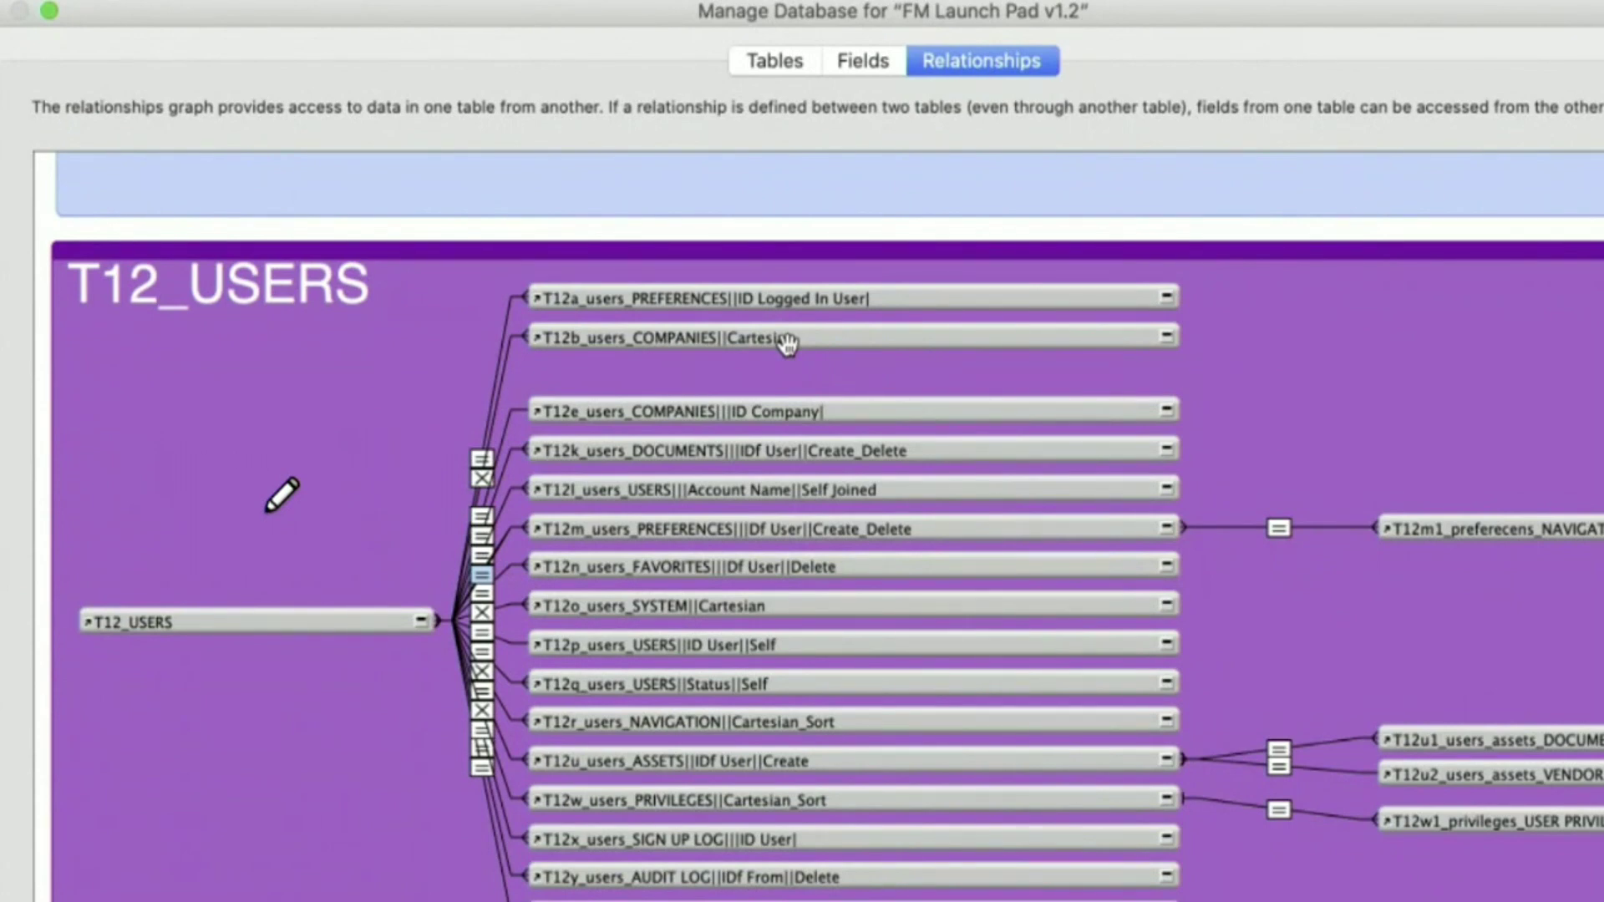
- Inspect T12b, its Cartesian relationship and T12o, and reapply the T12l_users_USERS occurrence name
{"action": "left_click", "coordinate": [747, 340]}
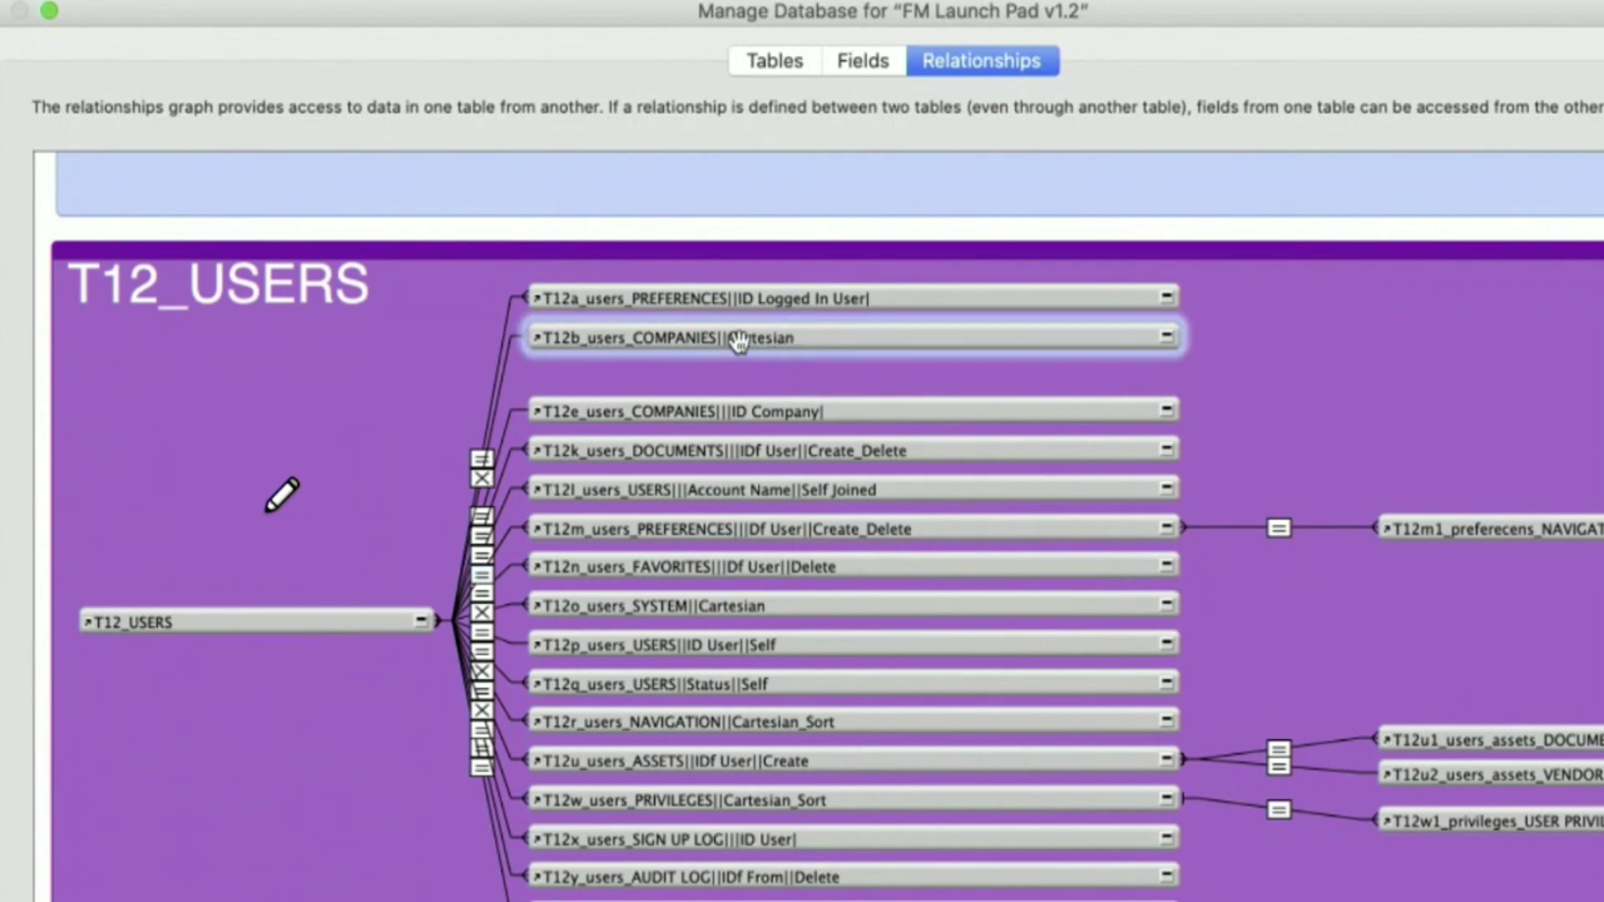
{"action": "left_click", "coordinate": [506, 379]}
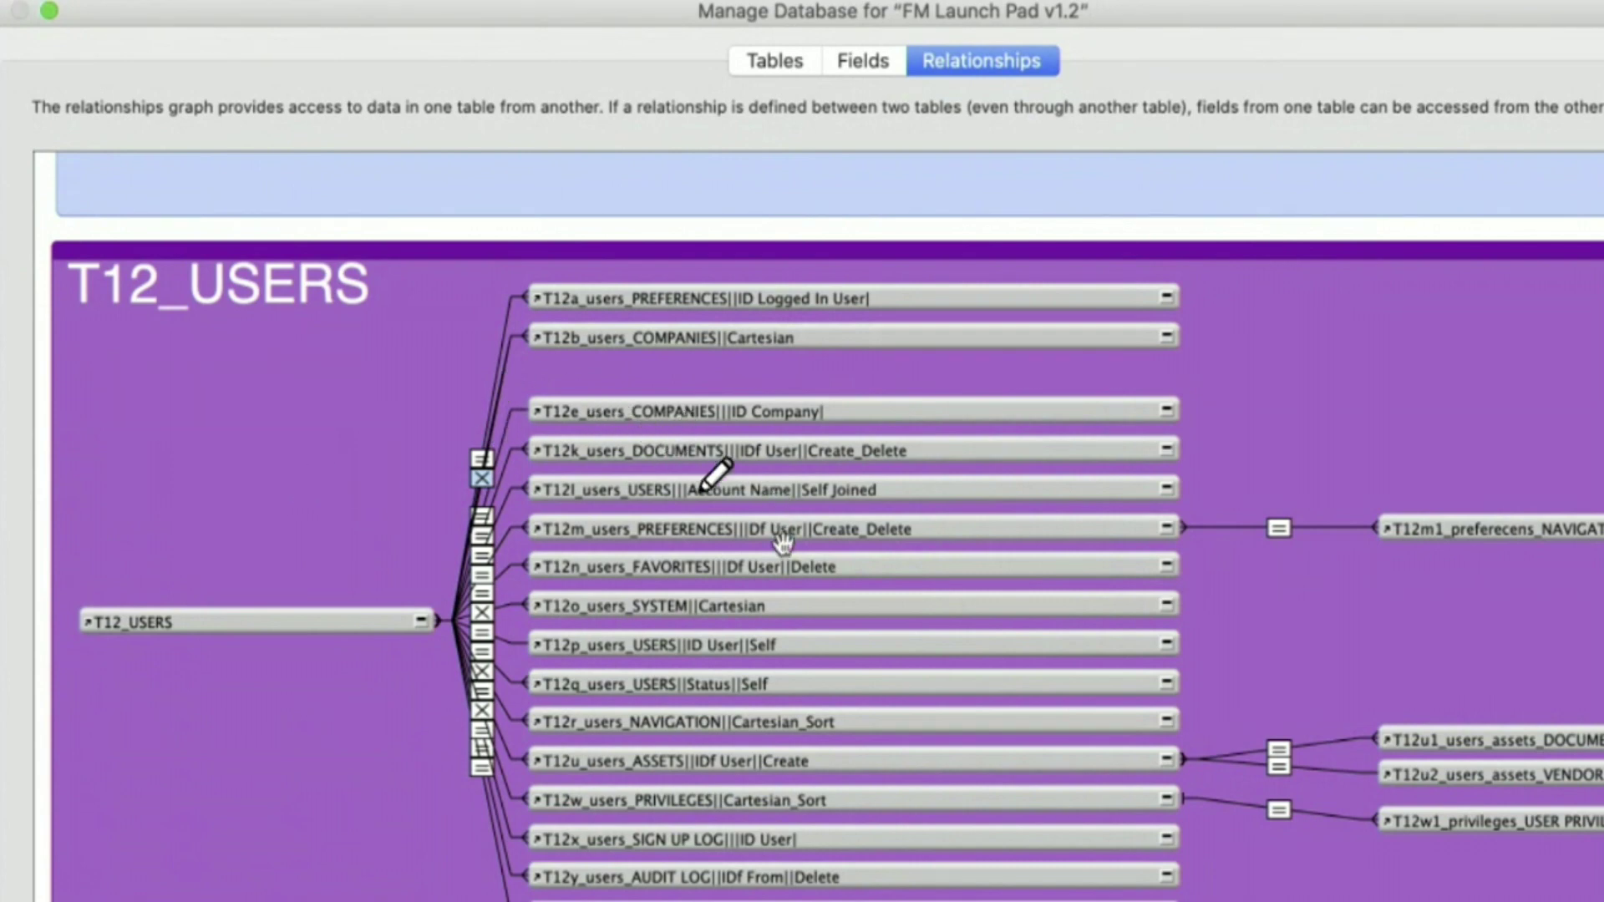
{"action": "left_click", "coordinate": [741, 603]}
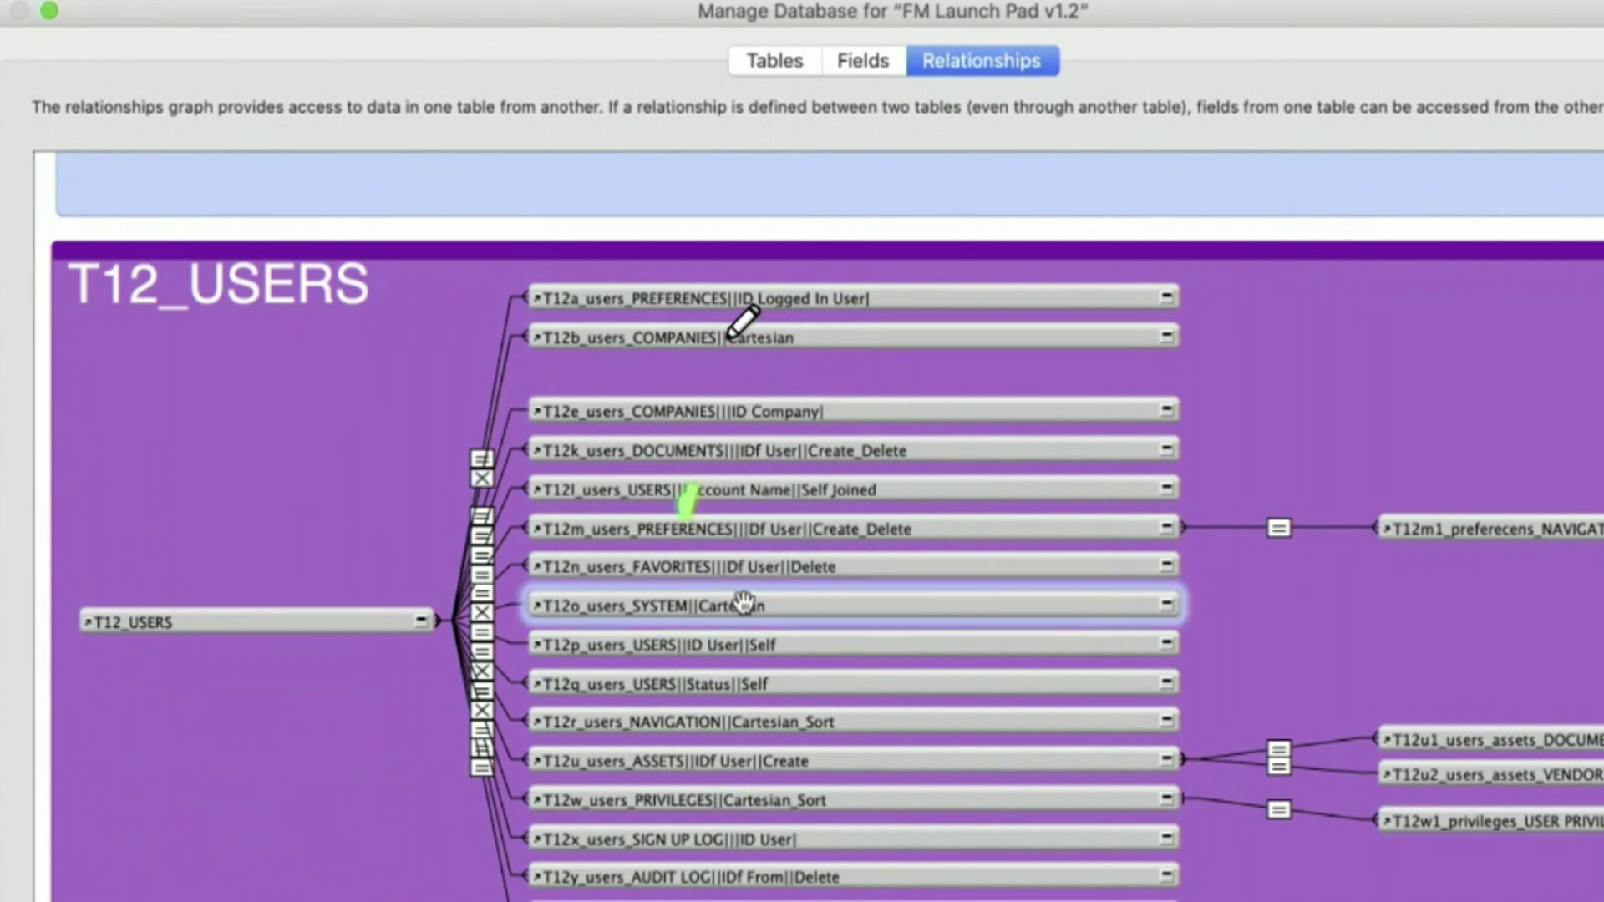
{"action": "double_click", "coordinate": [706, 491]}
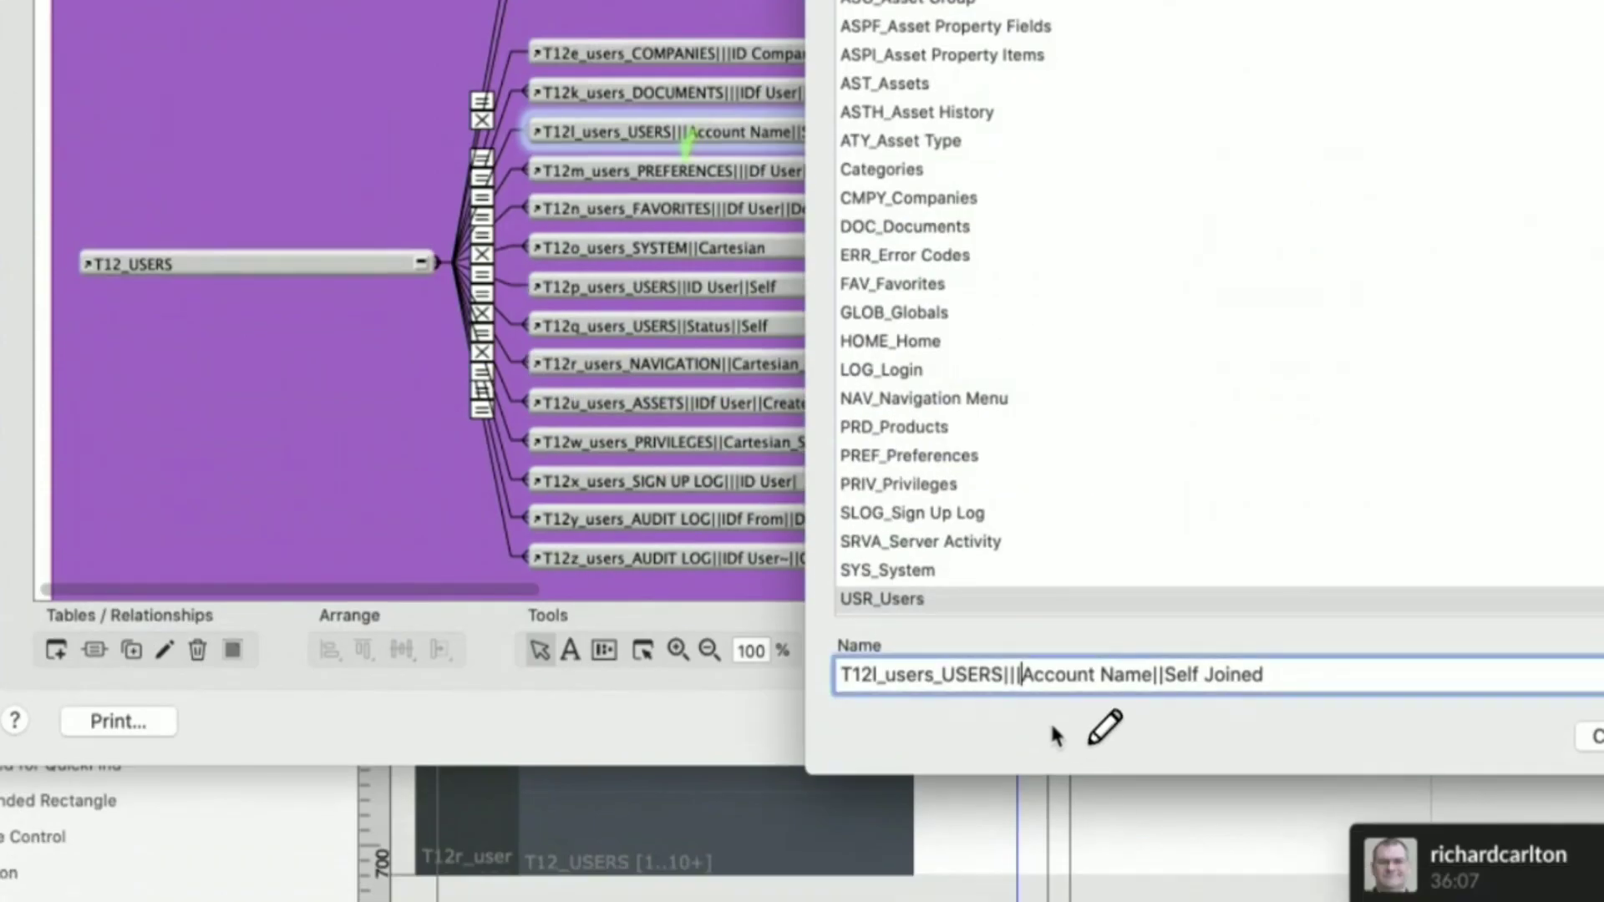
{"action": "key", "text": "Return"}
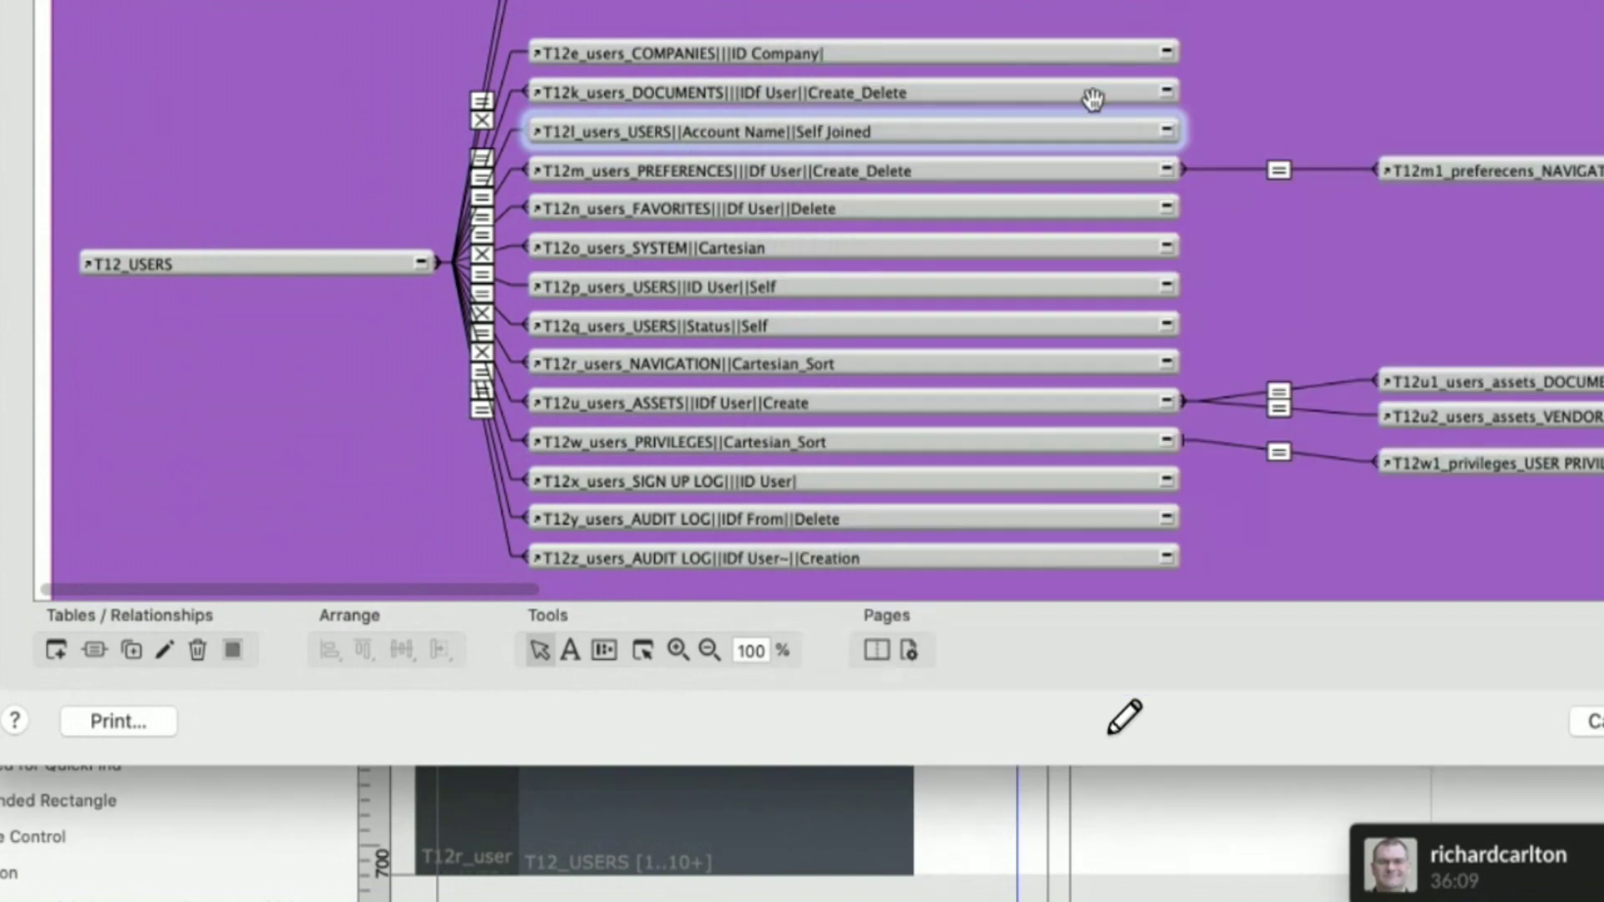
- Delete the extra '|' so the occurrence reads T12m_users_PREFERENCES||Df User||Create_Delete
{"action": "double_click", "coordinate": [815, 168]}
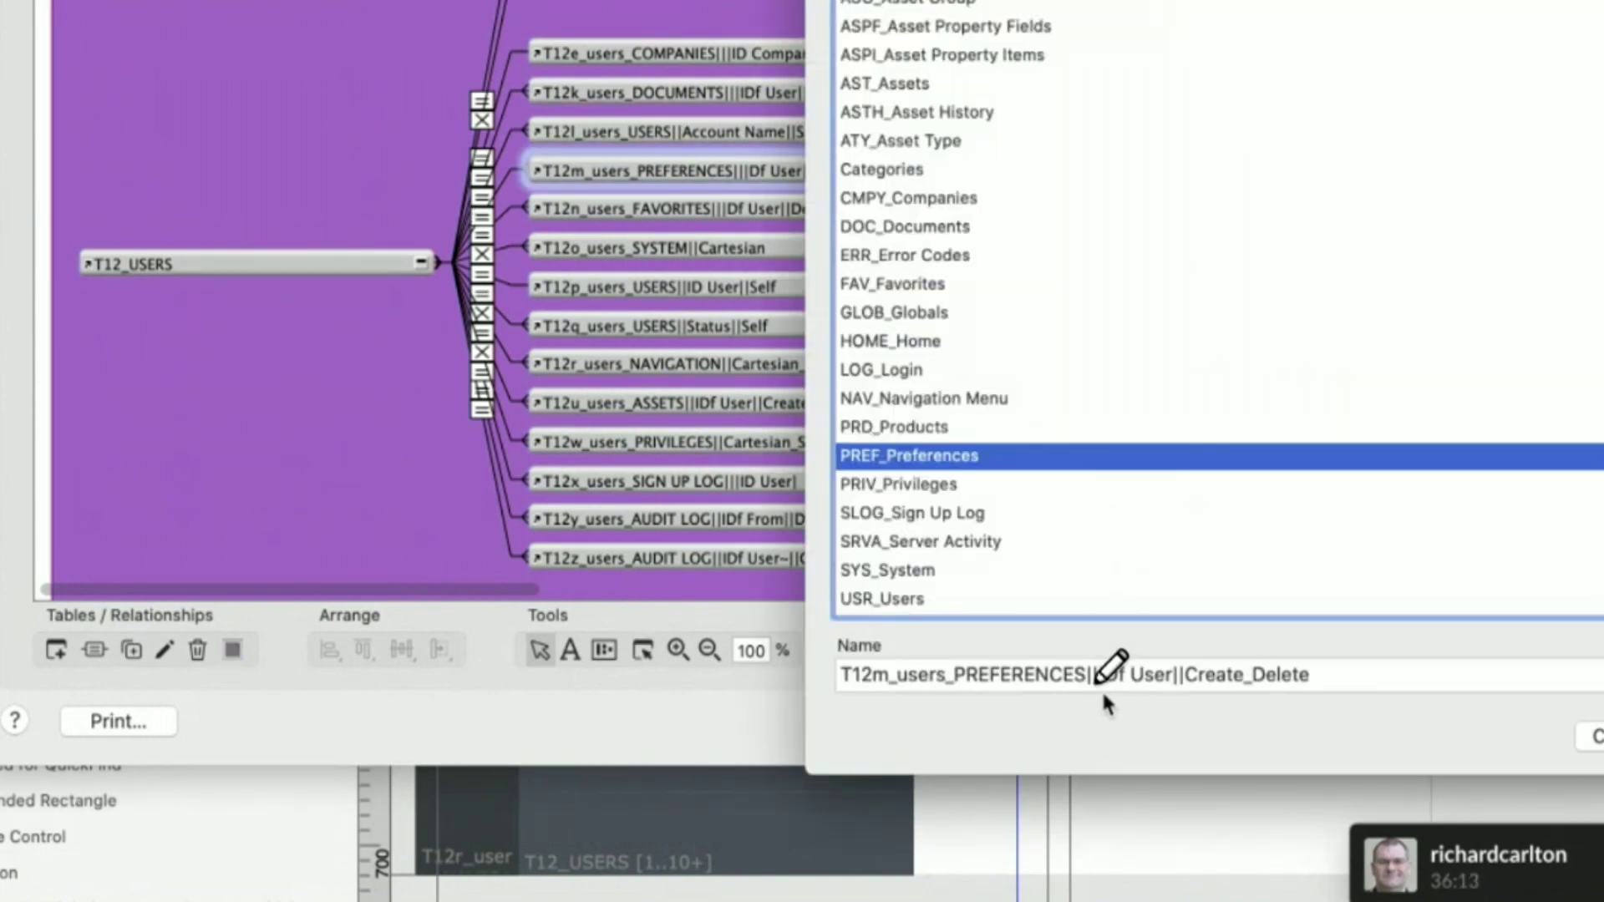
{"action": "left_click", "coordinate": [1099, 675]}
{"action": "key", "text": "BackSpace"}
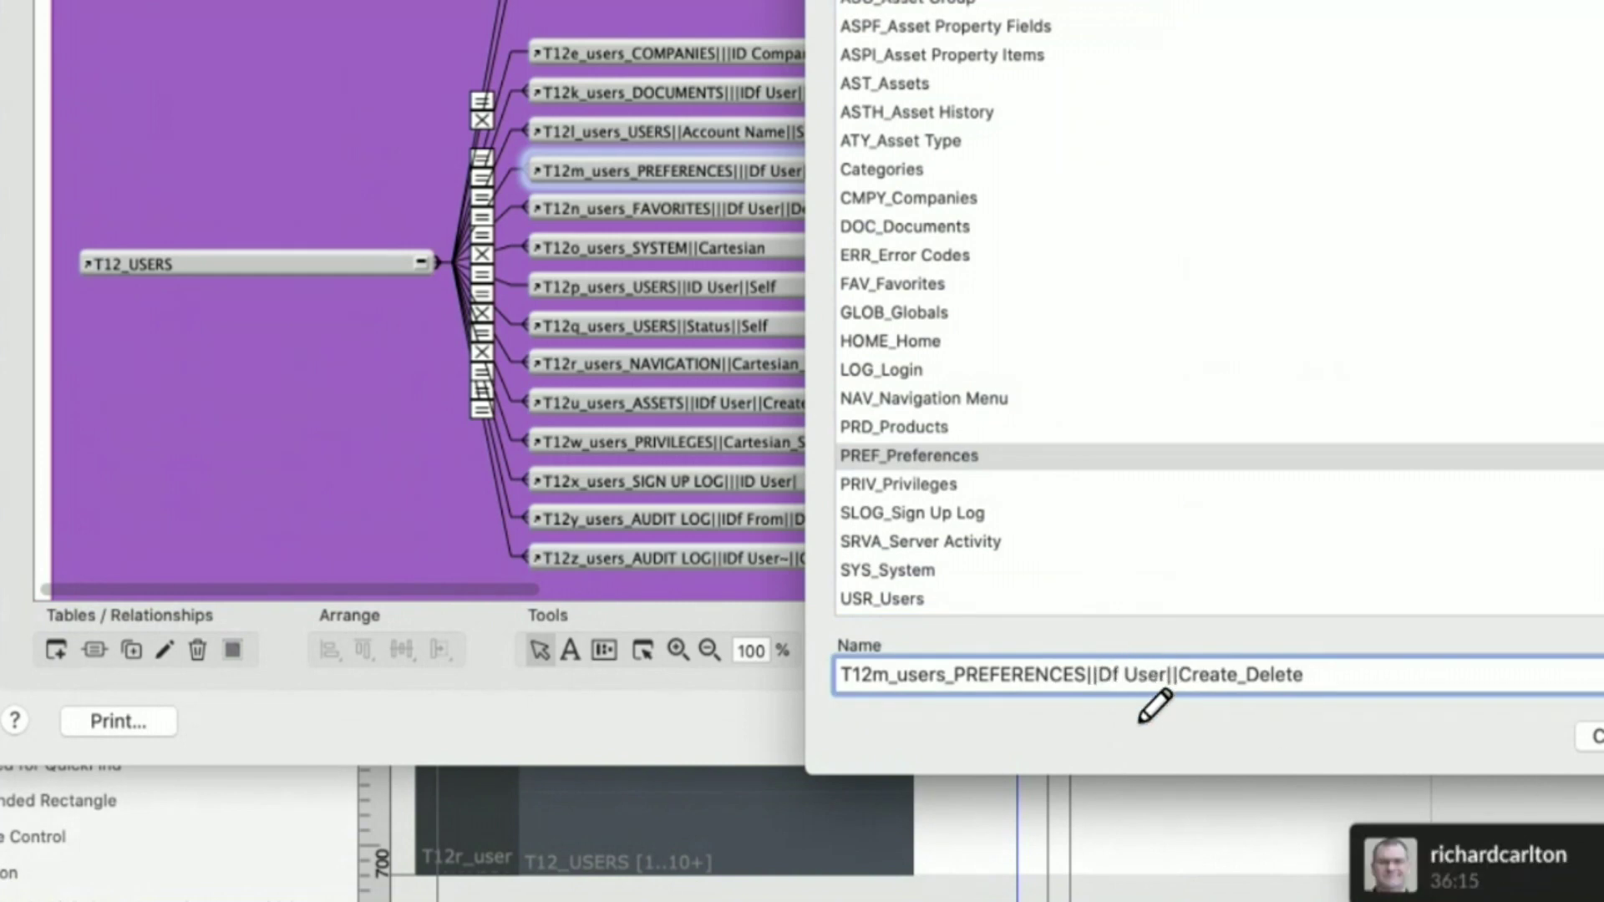
{"action": "key", "text": "Return"}
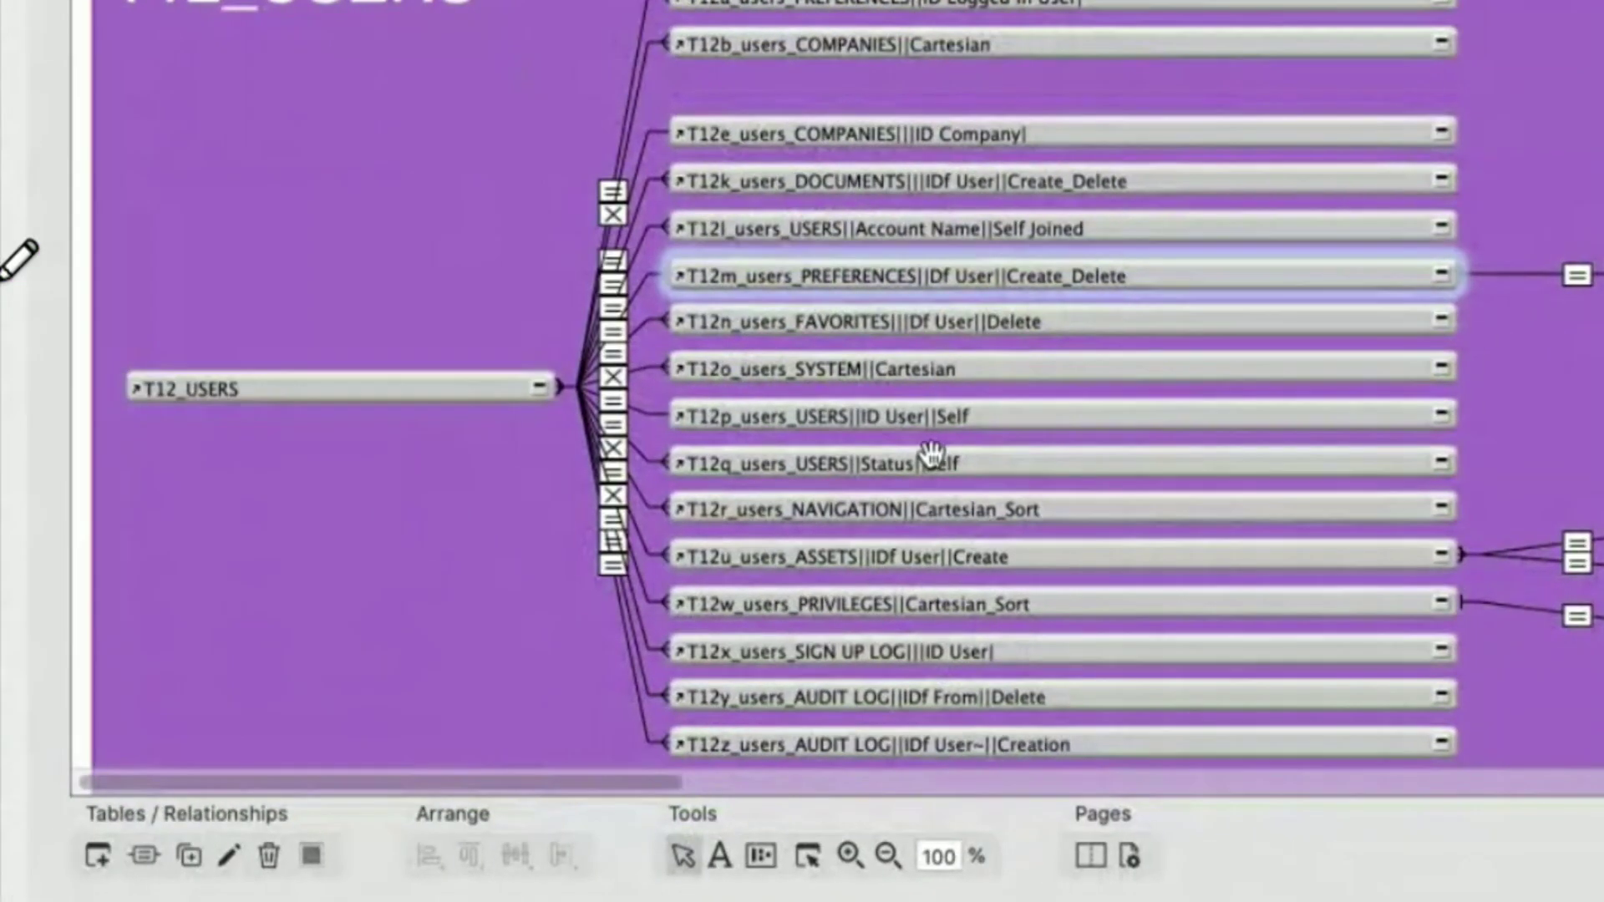
{"action": "left_click", "coordinate": [1005, 409]}
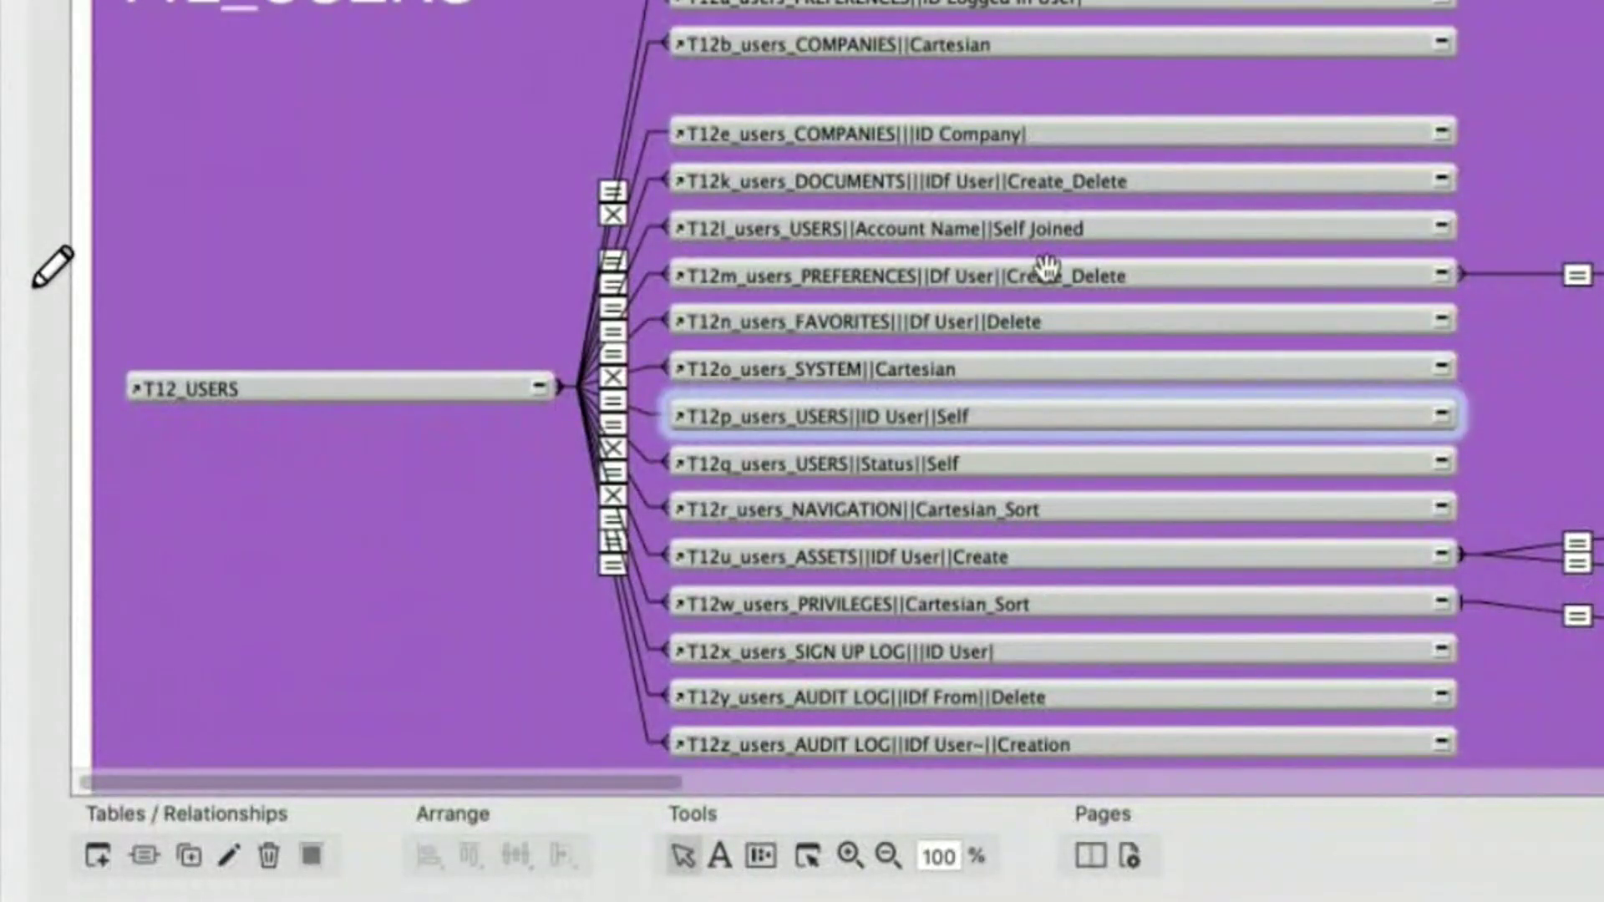
{"action": "left_click", "coordinate": [1046, 267]}
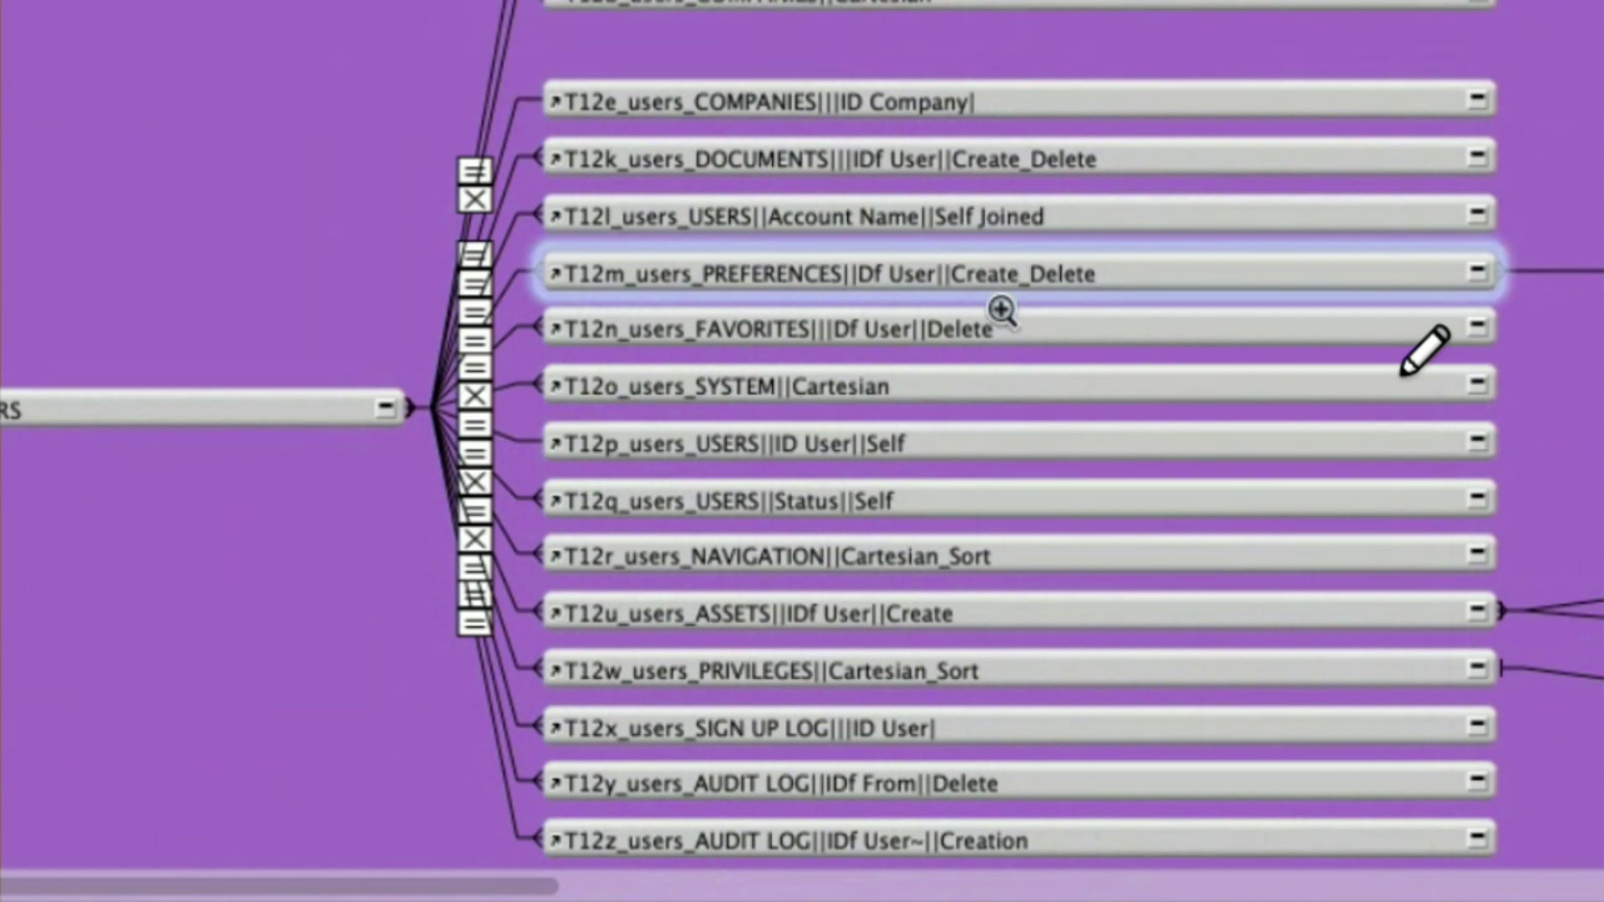
{"action": "left_click", "coordinate": [907, 555]}
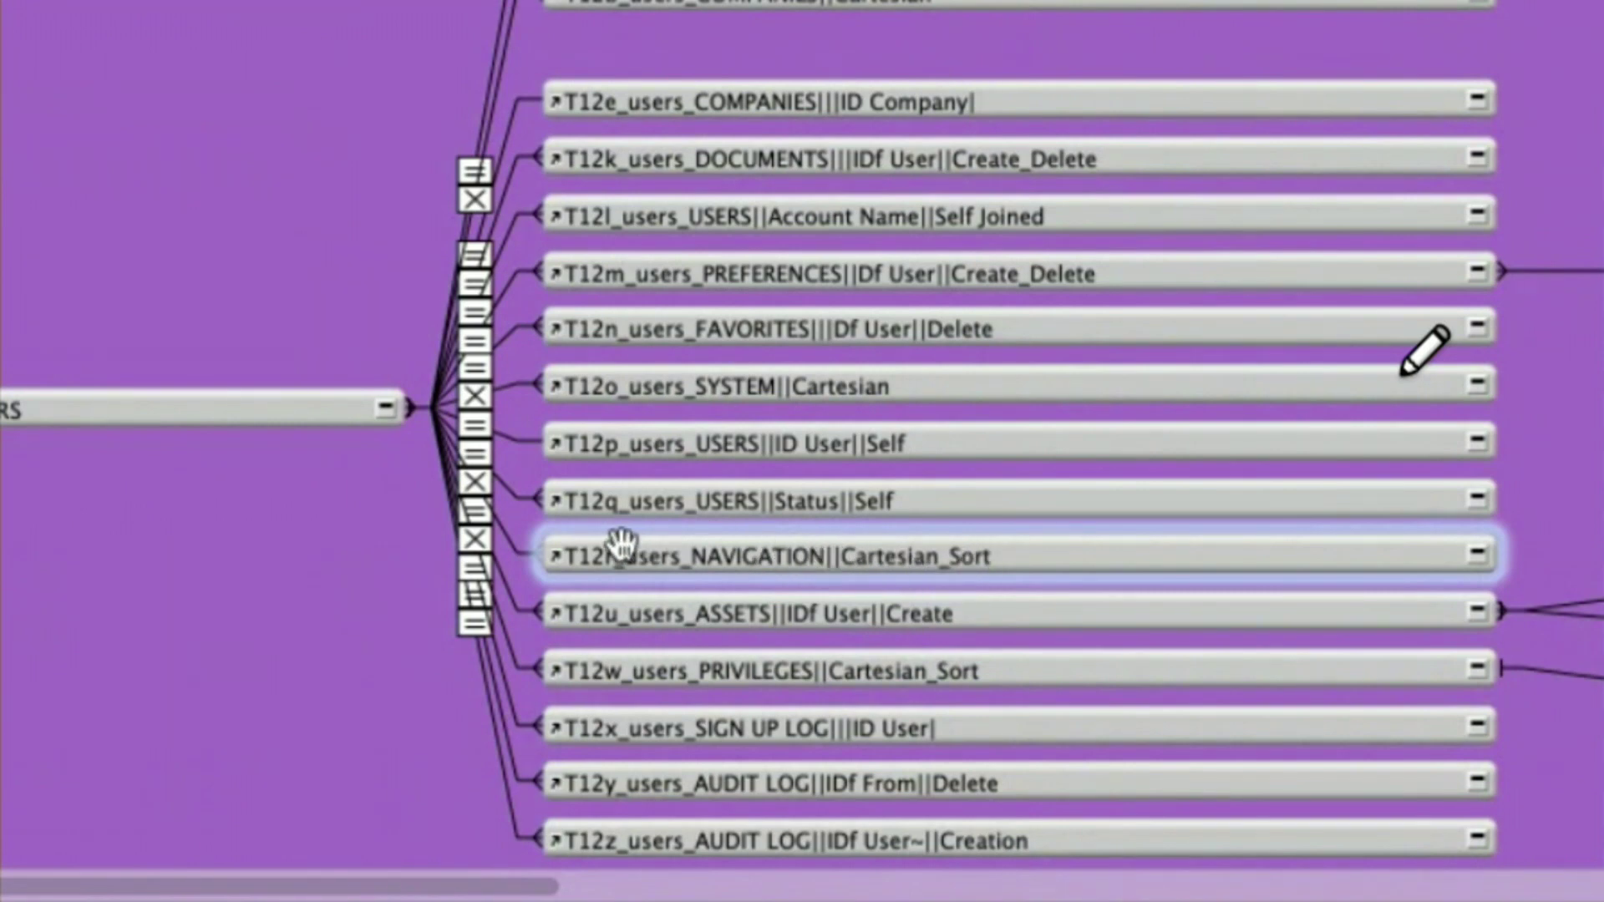
{"action": "double_click", "coordinate": [512, 543]}
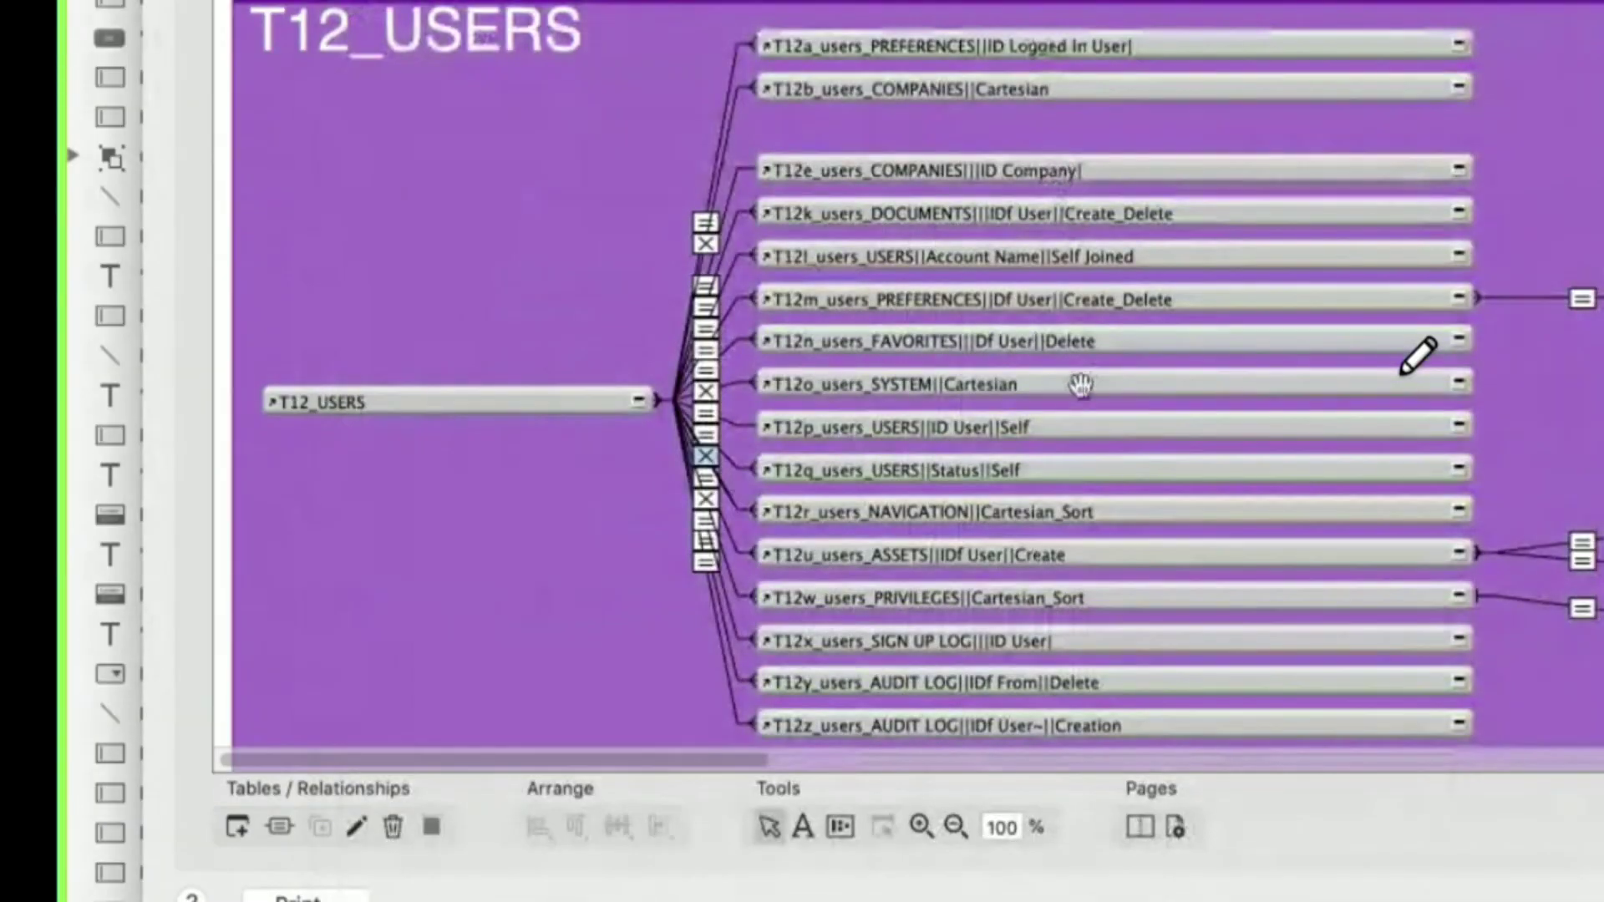
{"action": "left_click", "coordinate": [1060, 511]}
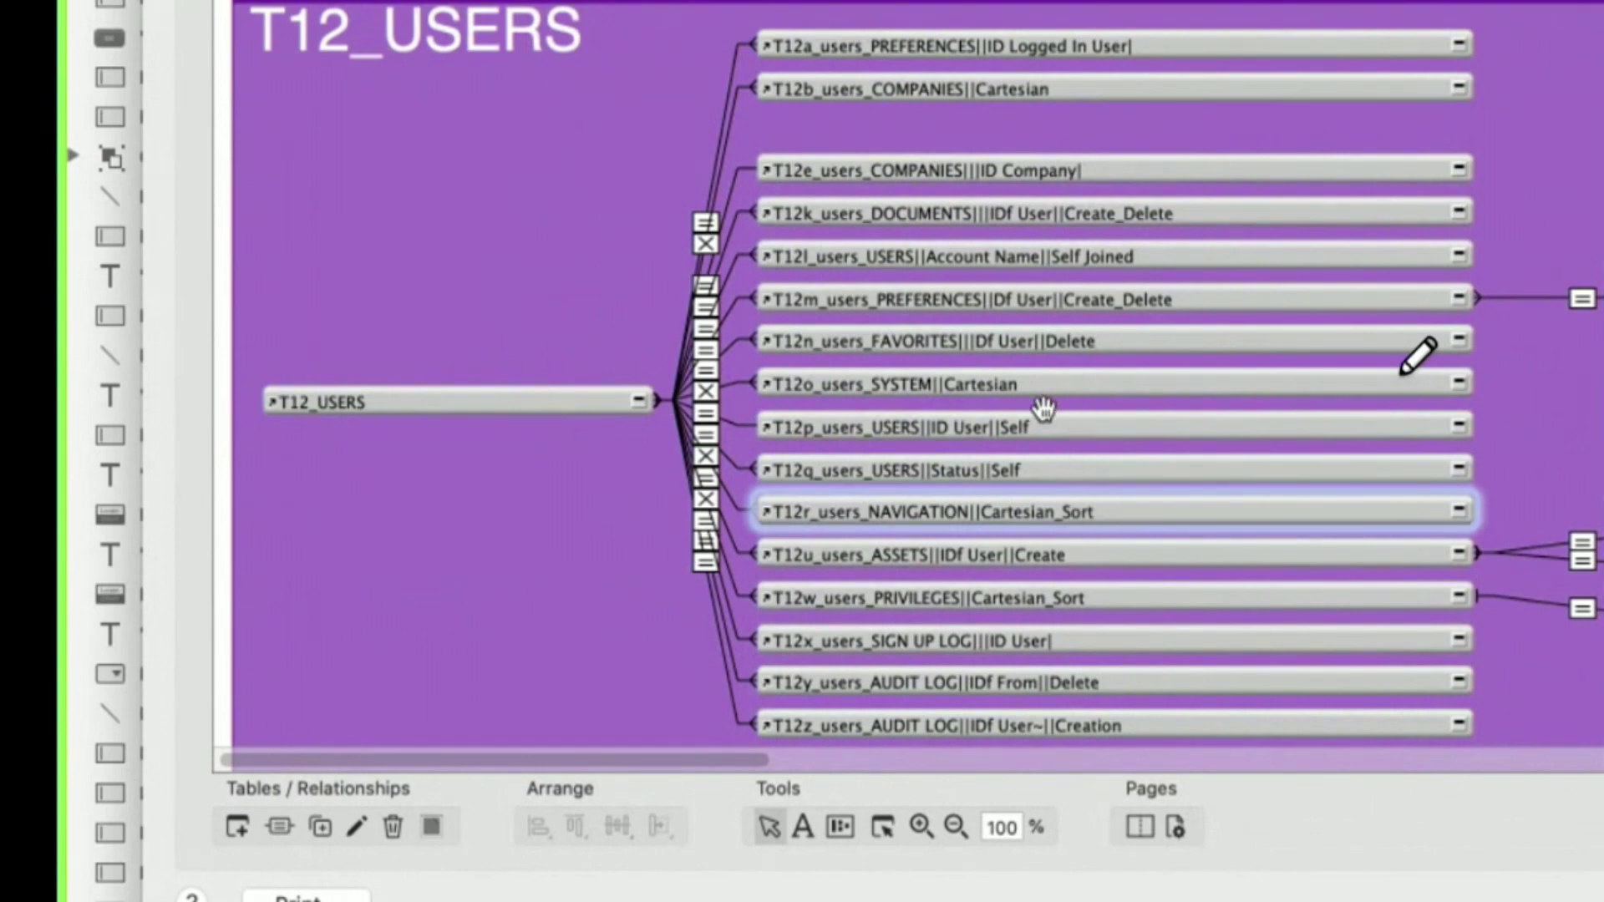
{"action": "left_click", "coordinate": [1063, 422]}
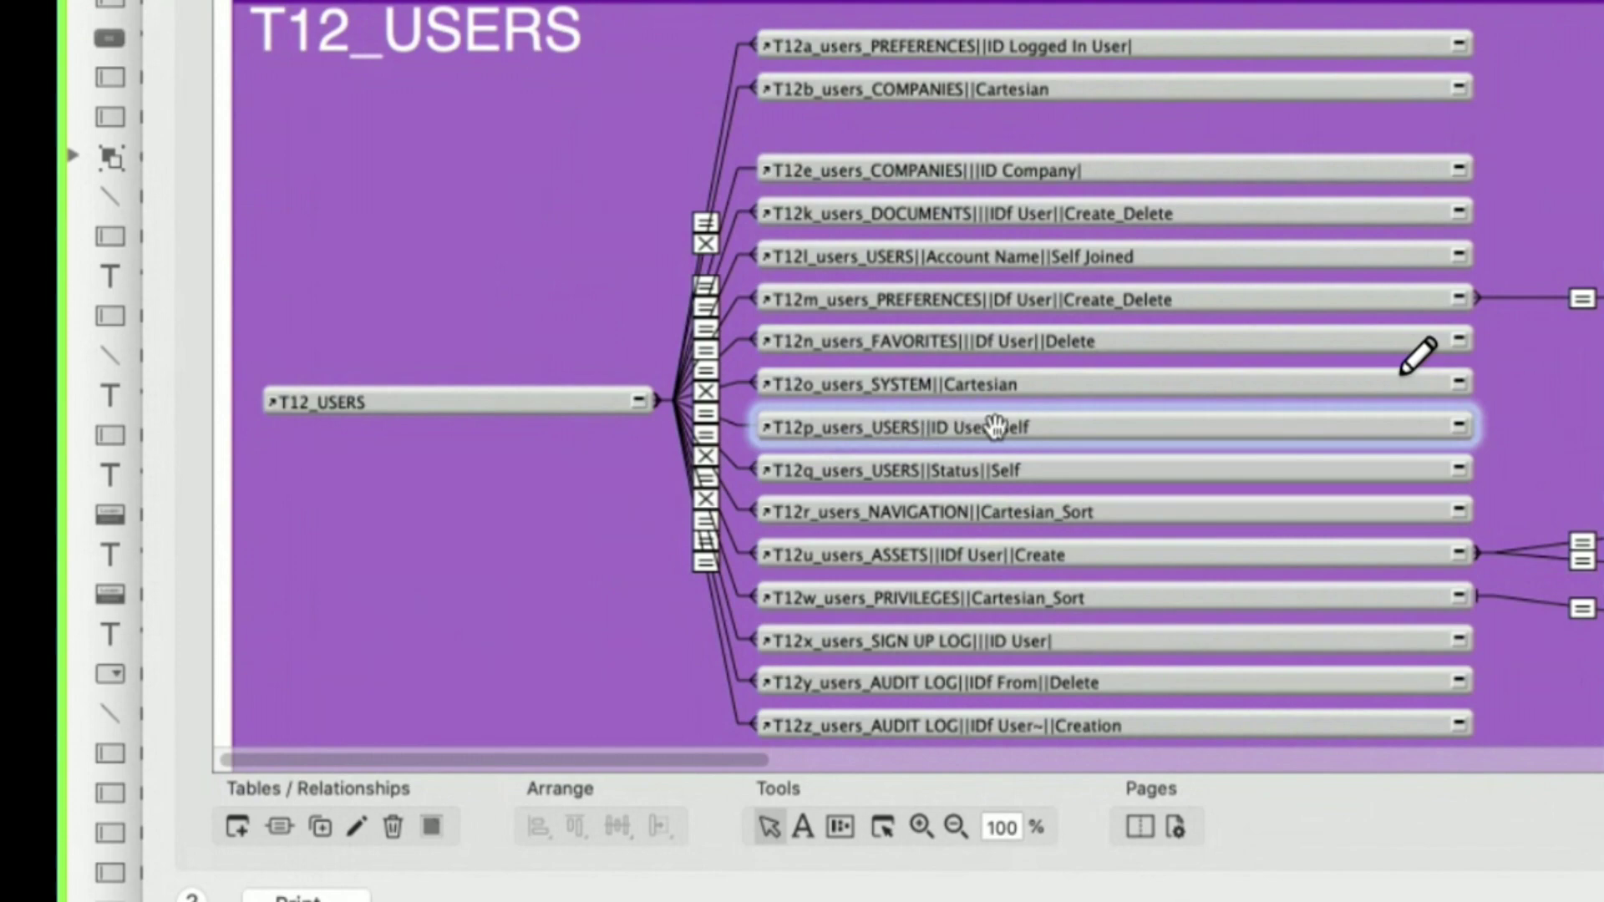
{"action": "scroll", "coordinate": [961, 435], "scroll_direction": "down", "scroll_amount": 3}
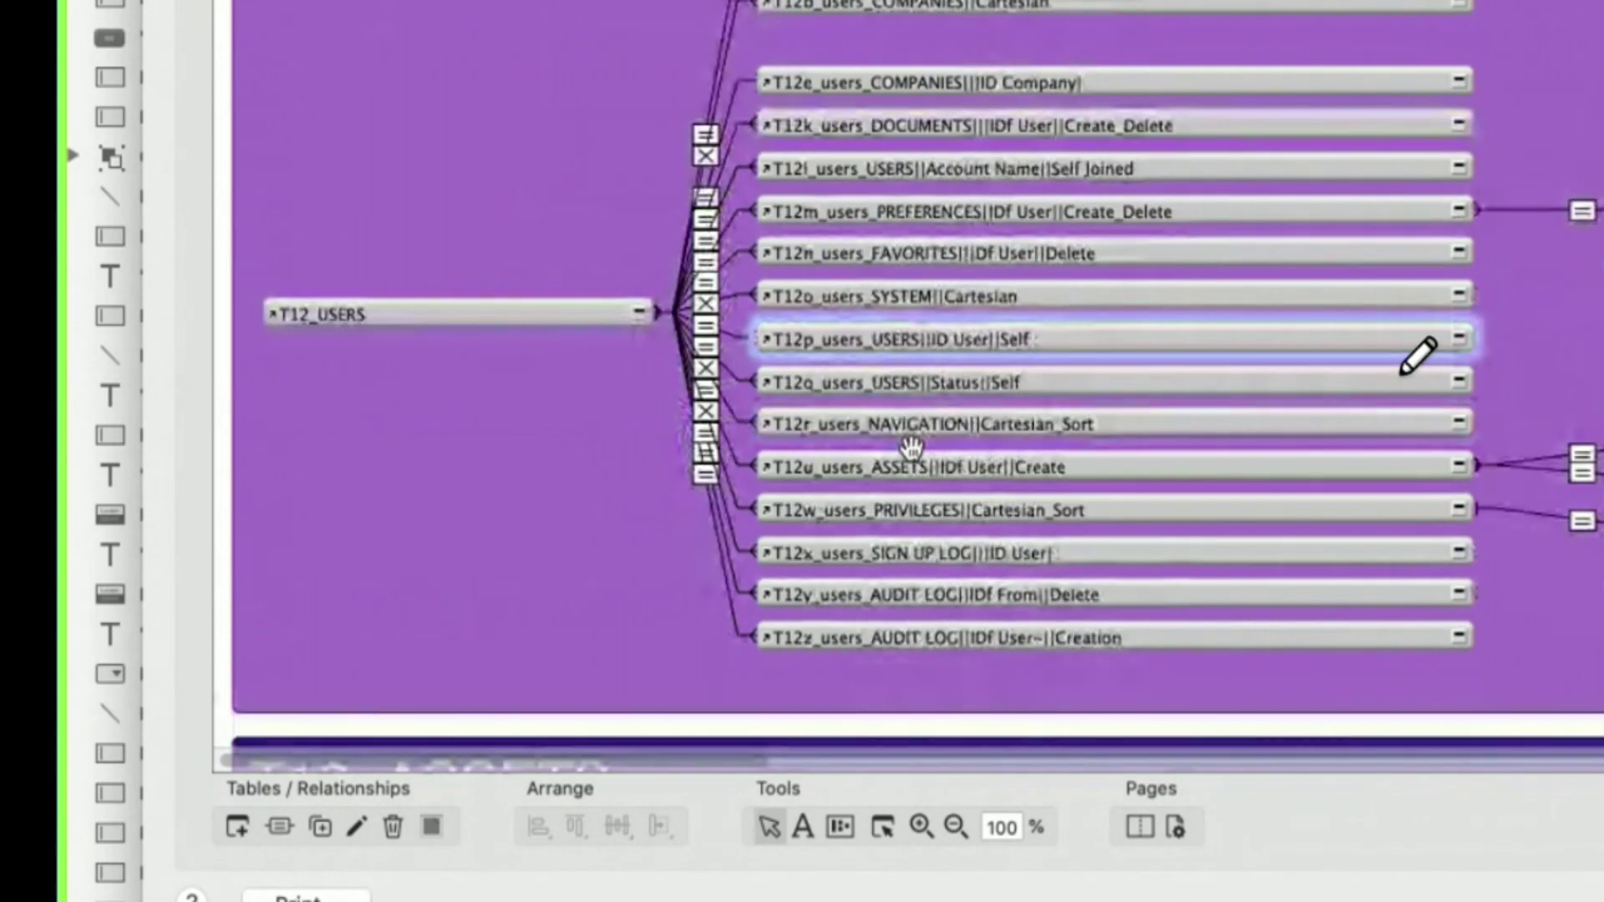
{"action": "left_click", "coordinate": [1072, 628]}
{"action": "left_click", "coordinate": [1090, 591]}
{"action": "left_click", "coordinate": [1075, 508]}
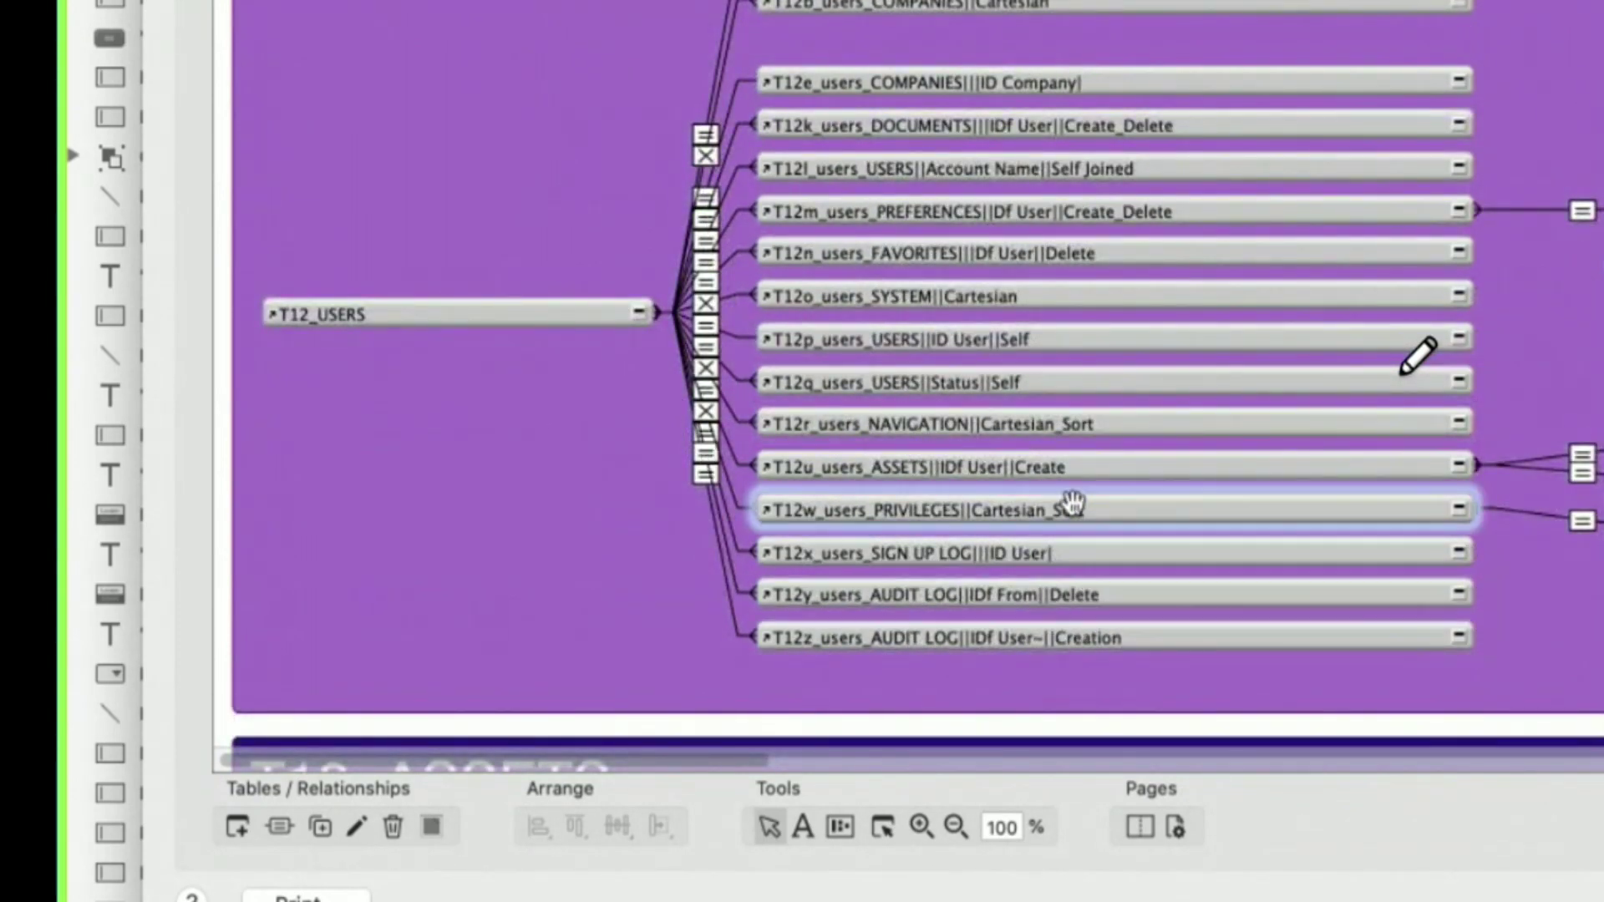
{"action": "left_click", "coordinate": [1078, 466]}
{"action": "left_click", "coordinate": [1117, 427]}
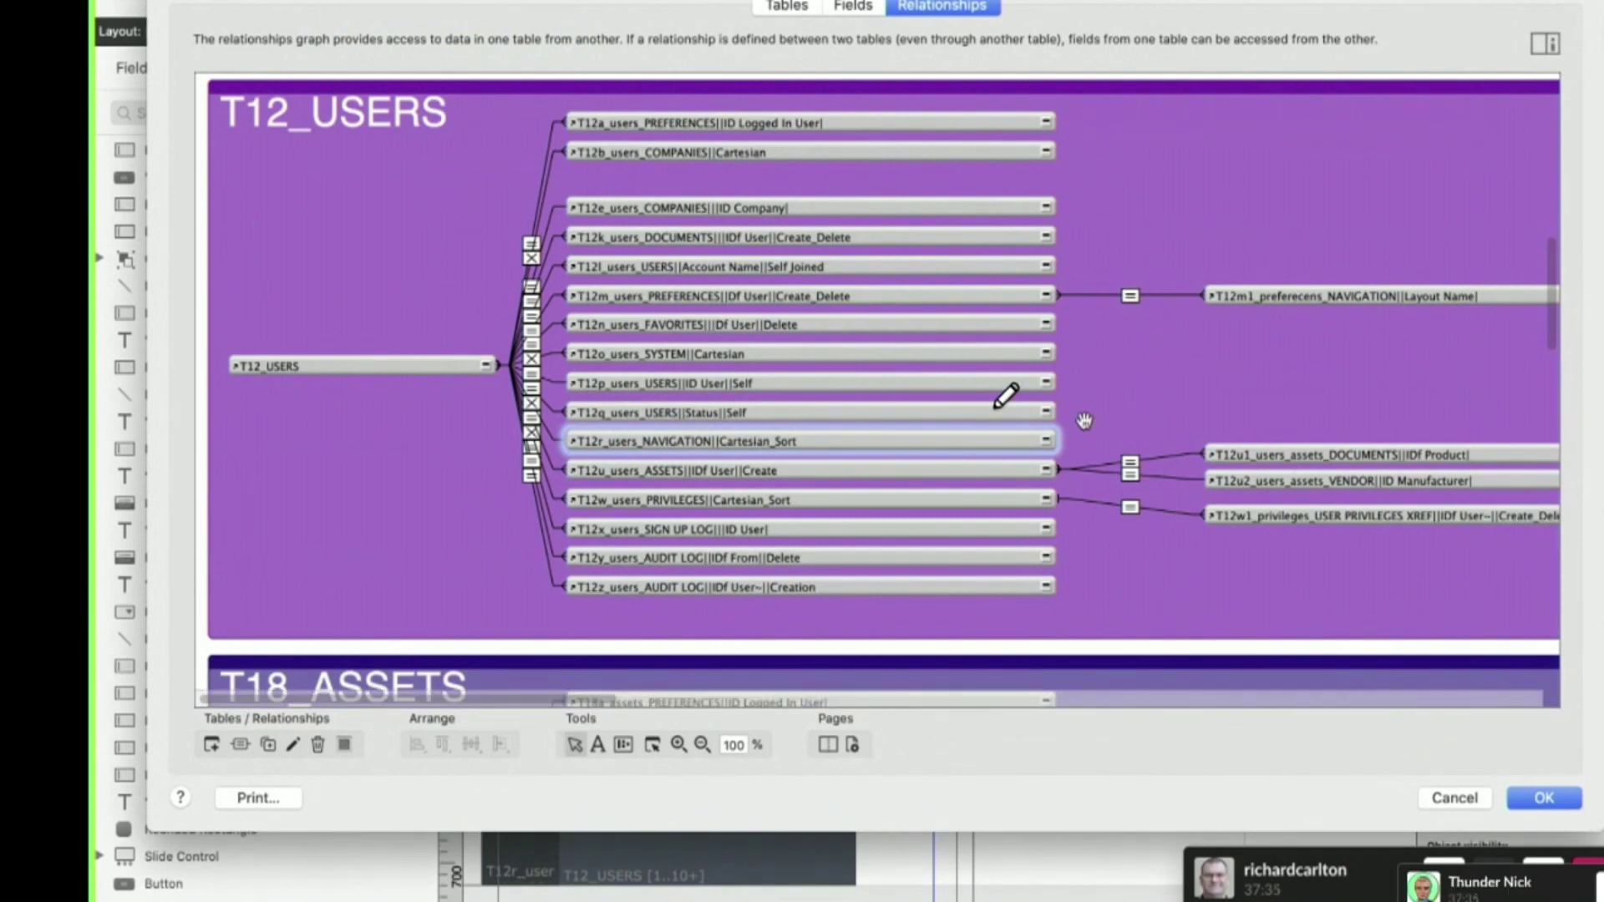
- Select the T12_USERS group note, then T12_USERS, T12u_users_ASSETS and T12u1_users_assets_DOCUMENTS
{"action": "left_click", "coordinate": [1084, 421]}
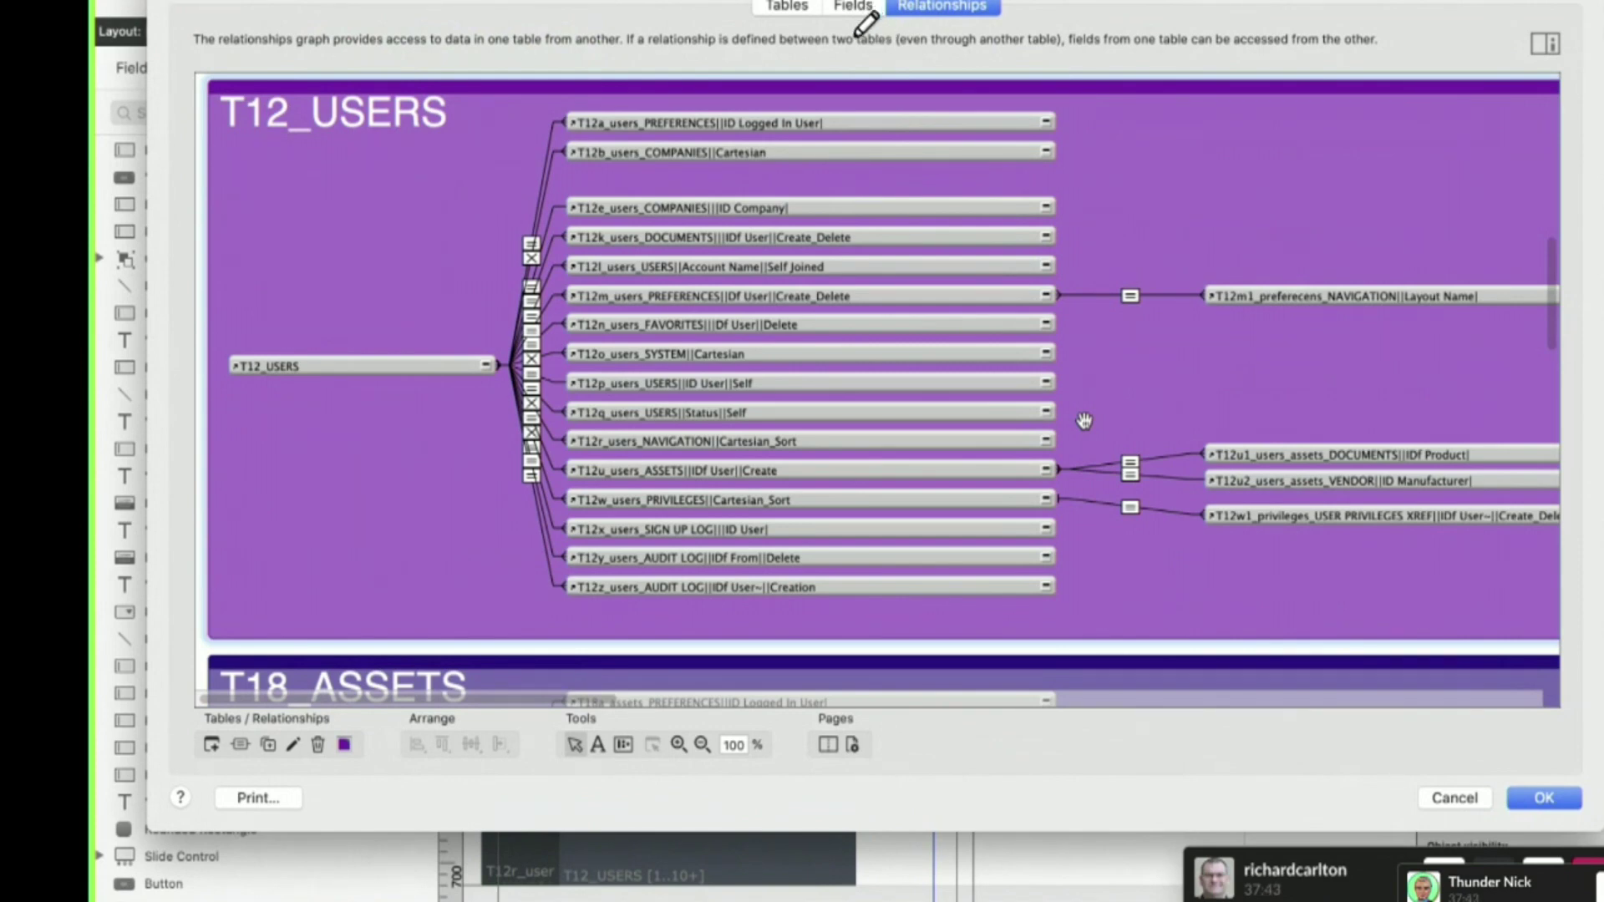
{"action": "left_click", "coordinate": [396, 360]}
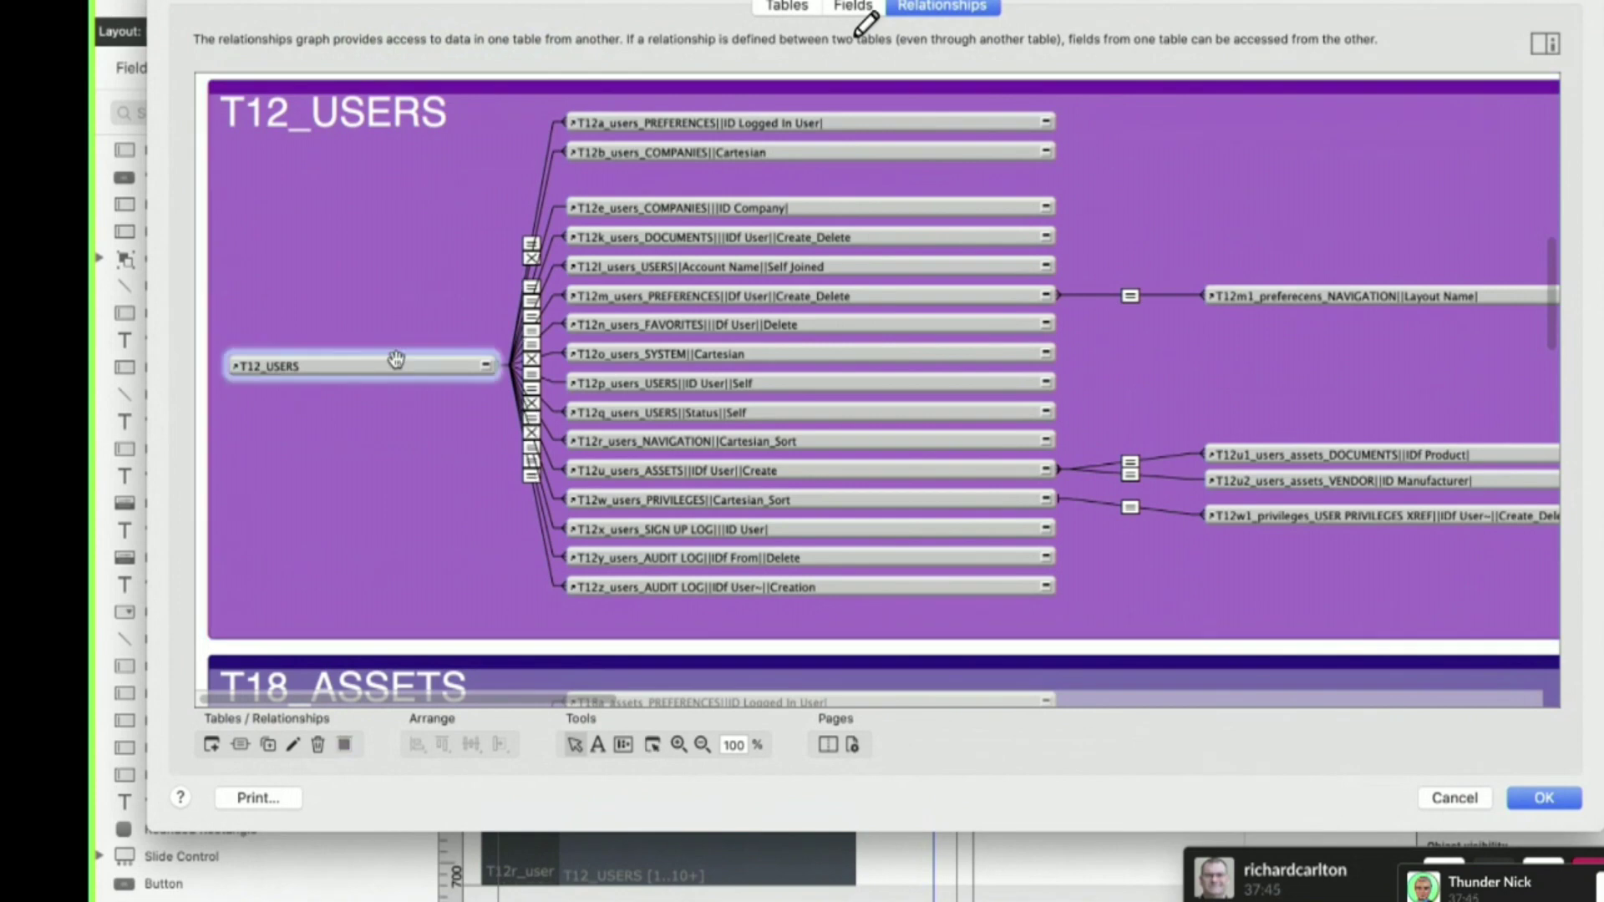
{"action": "left_click", "coordinate": [892, 473], "text": "shift"}
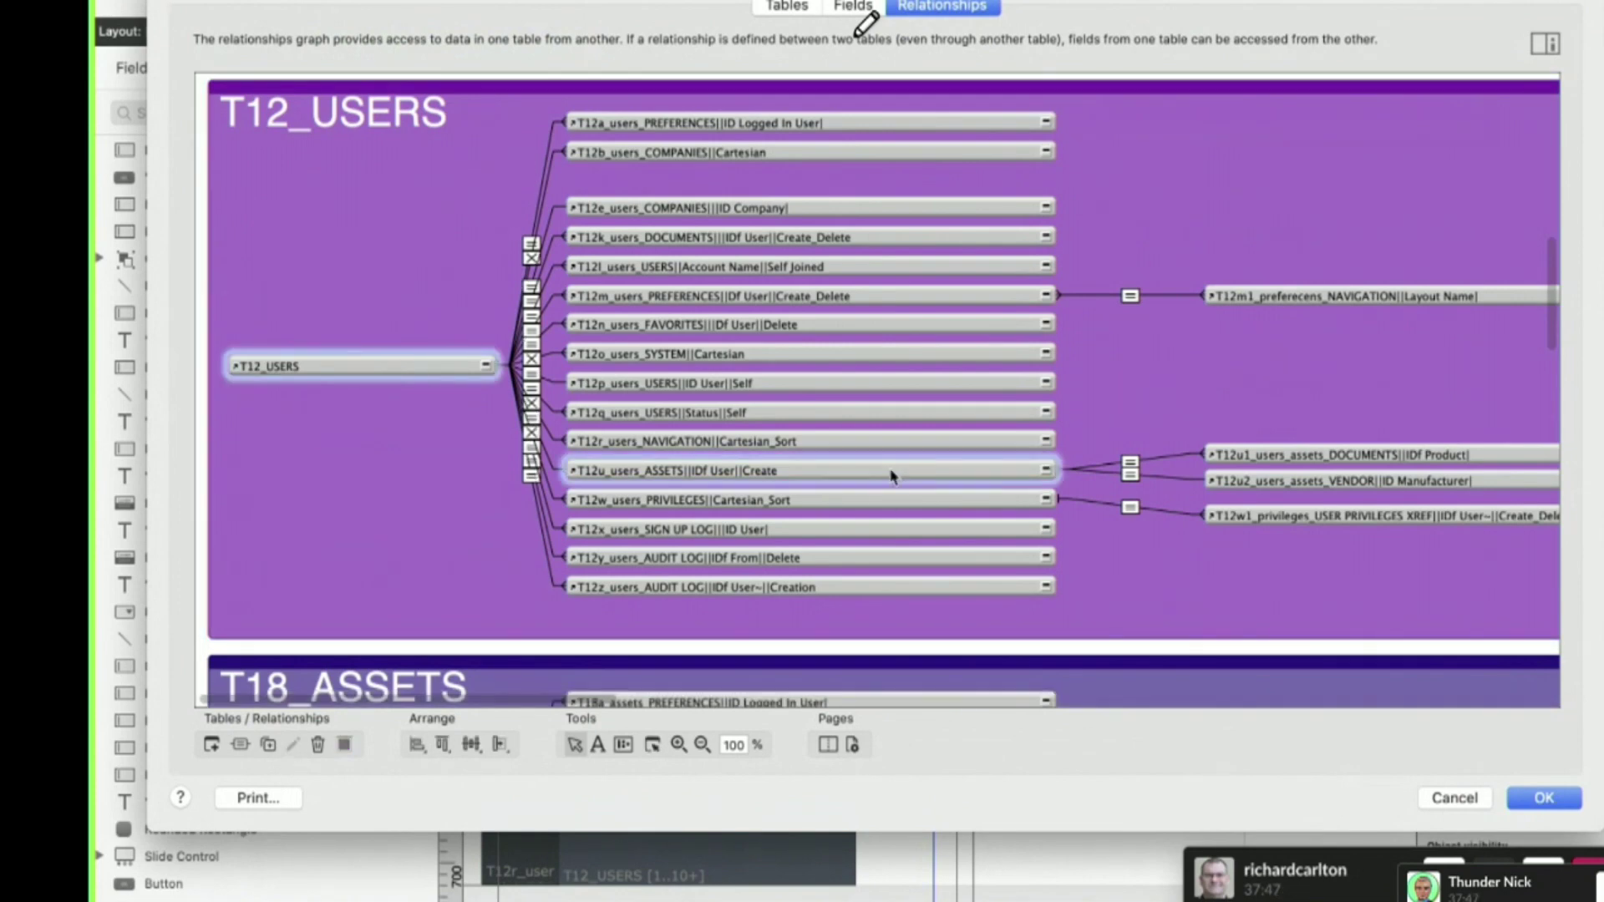
{"action": "left_click", "coordinate": [1389, 453], "text": "shift"}
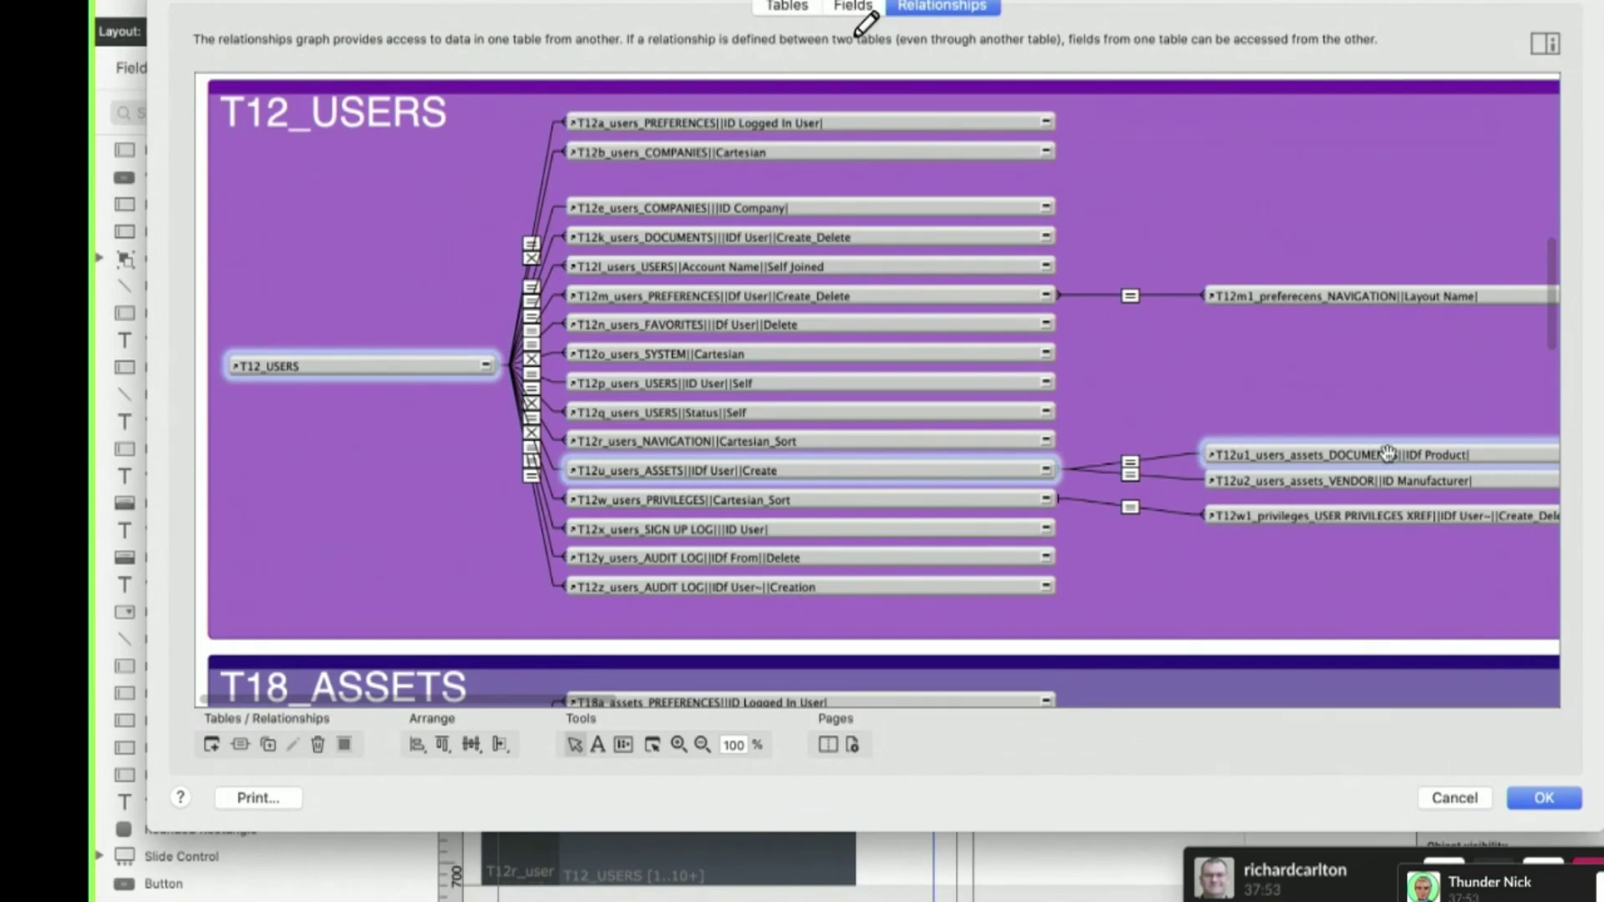
- In the USR_Users field list, open the _IDg Logged In User auto-enter calculation and its table list
{"action": "left_click", "coordinate": [869, 7]}
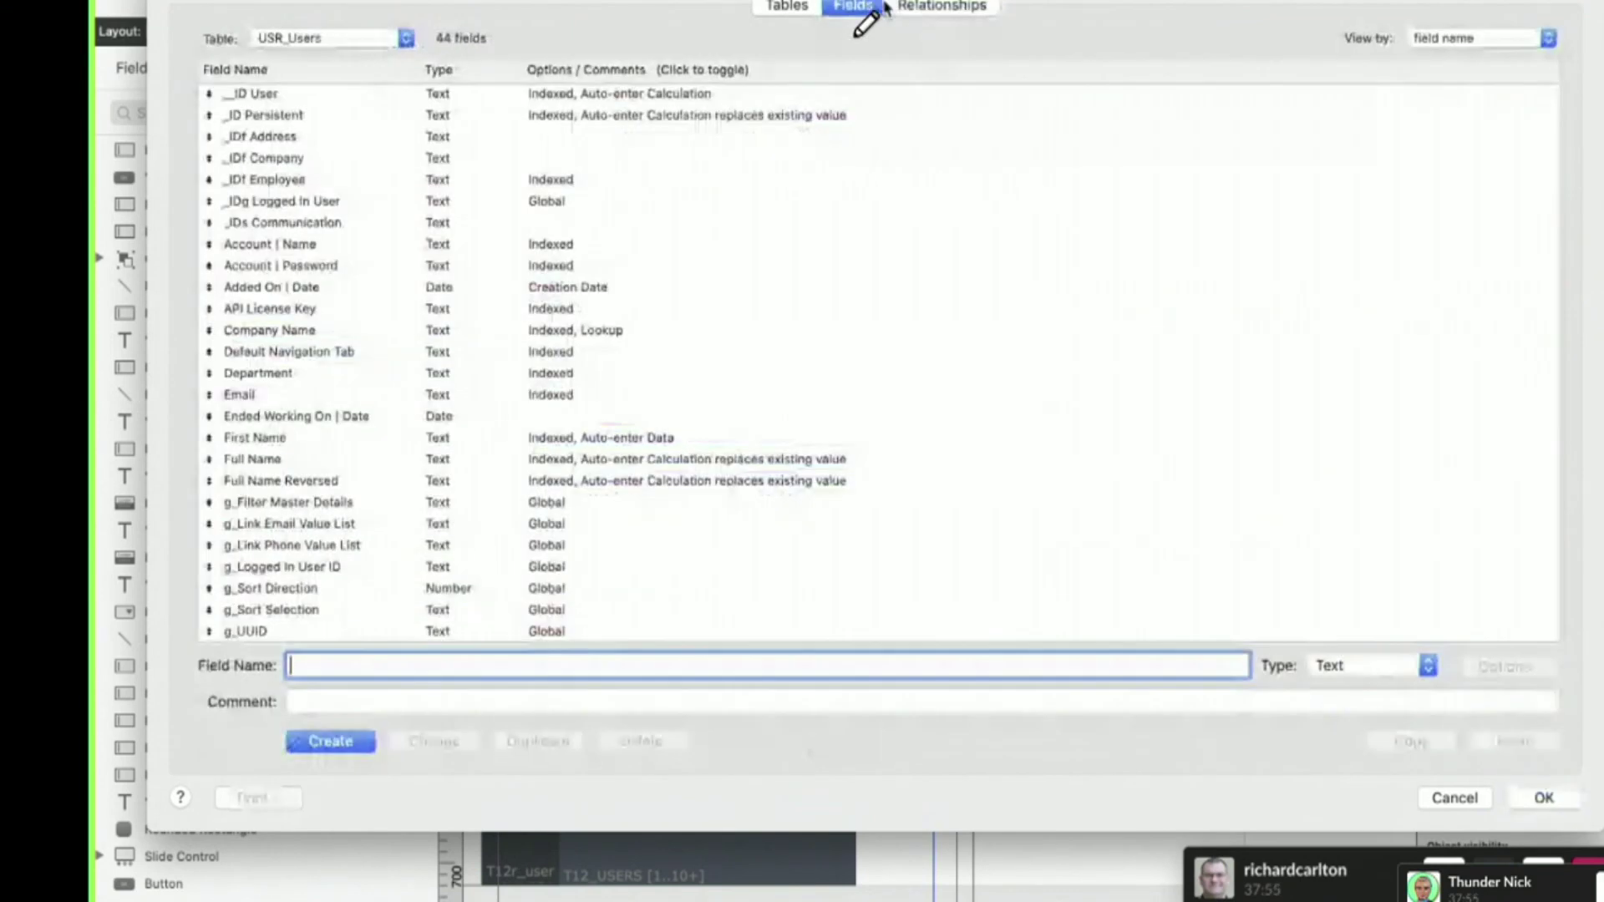
{"action": "double_click", "coordinate": [562, 205]}
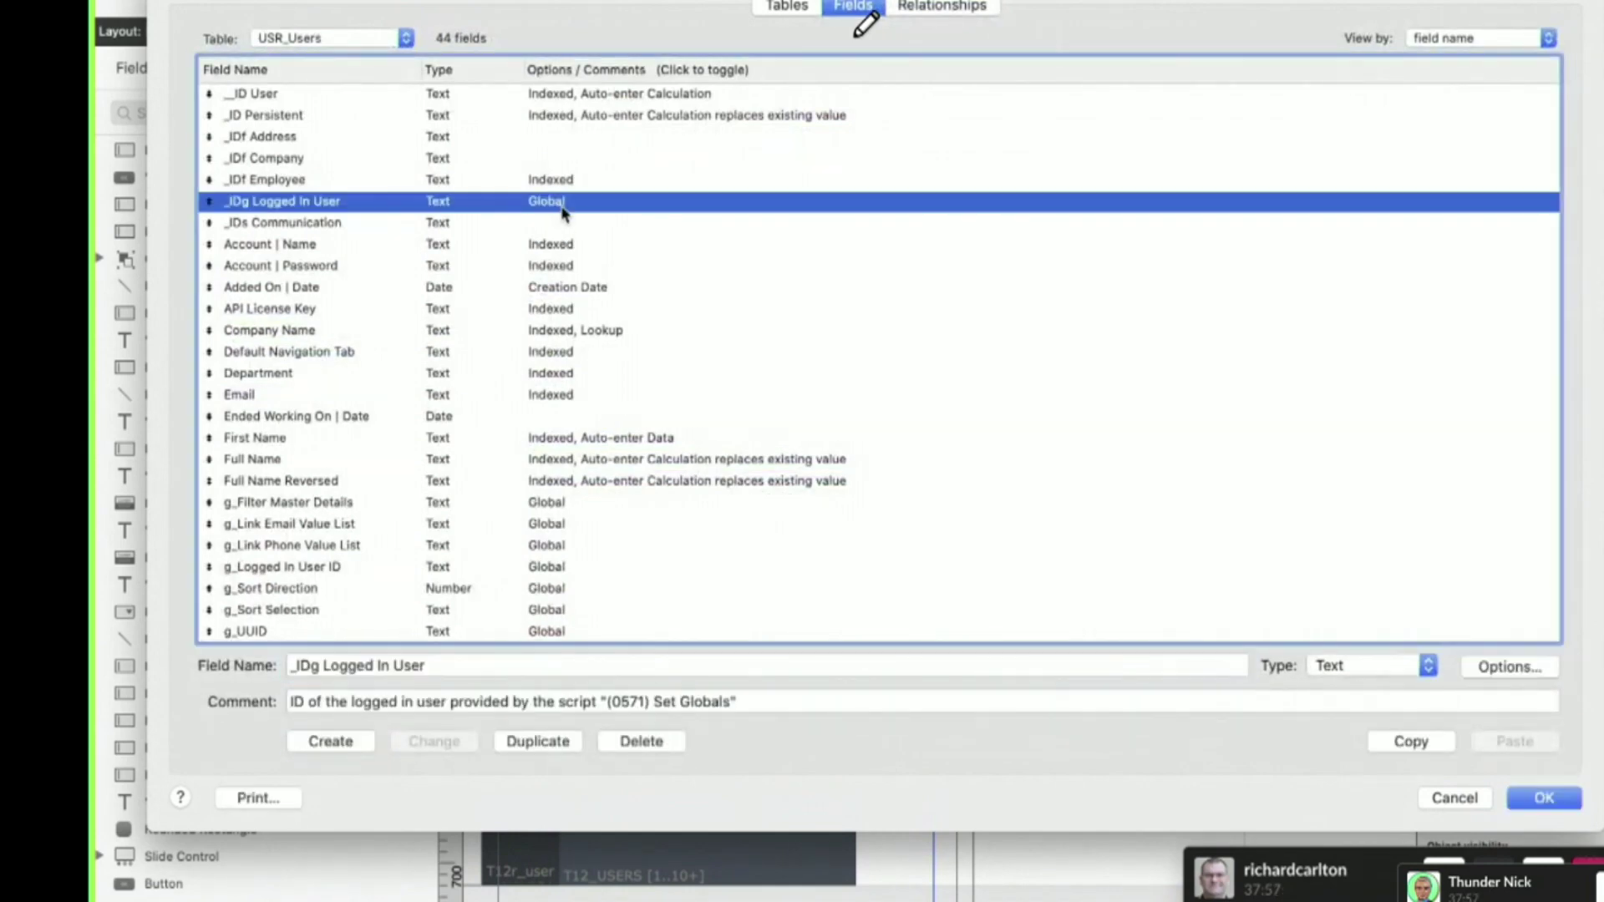
{"action": "left_click", "coordinate": [1065, 463]}
{"action": "left_click_drag", "start_coordinate": [801, 403], "coordinate": [613, 0]}
{"action": "left_click", "coordinate": [584, 18]}
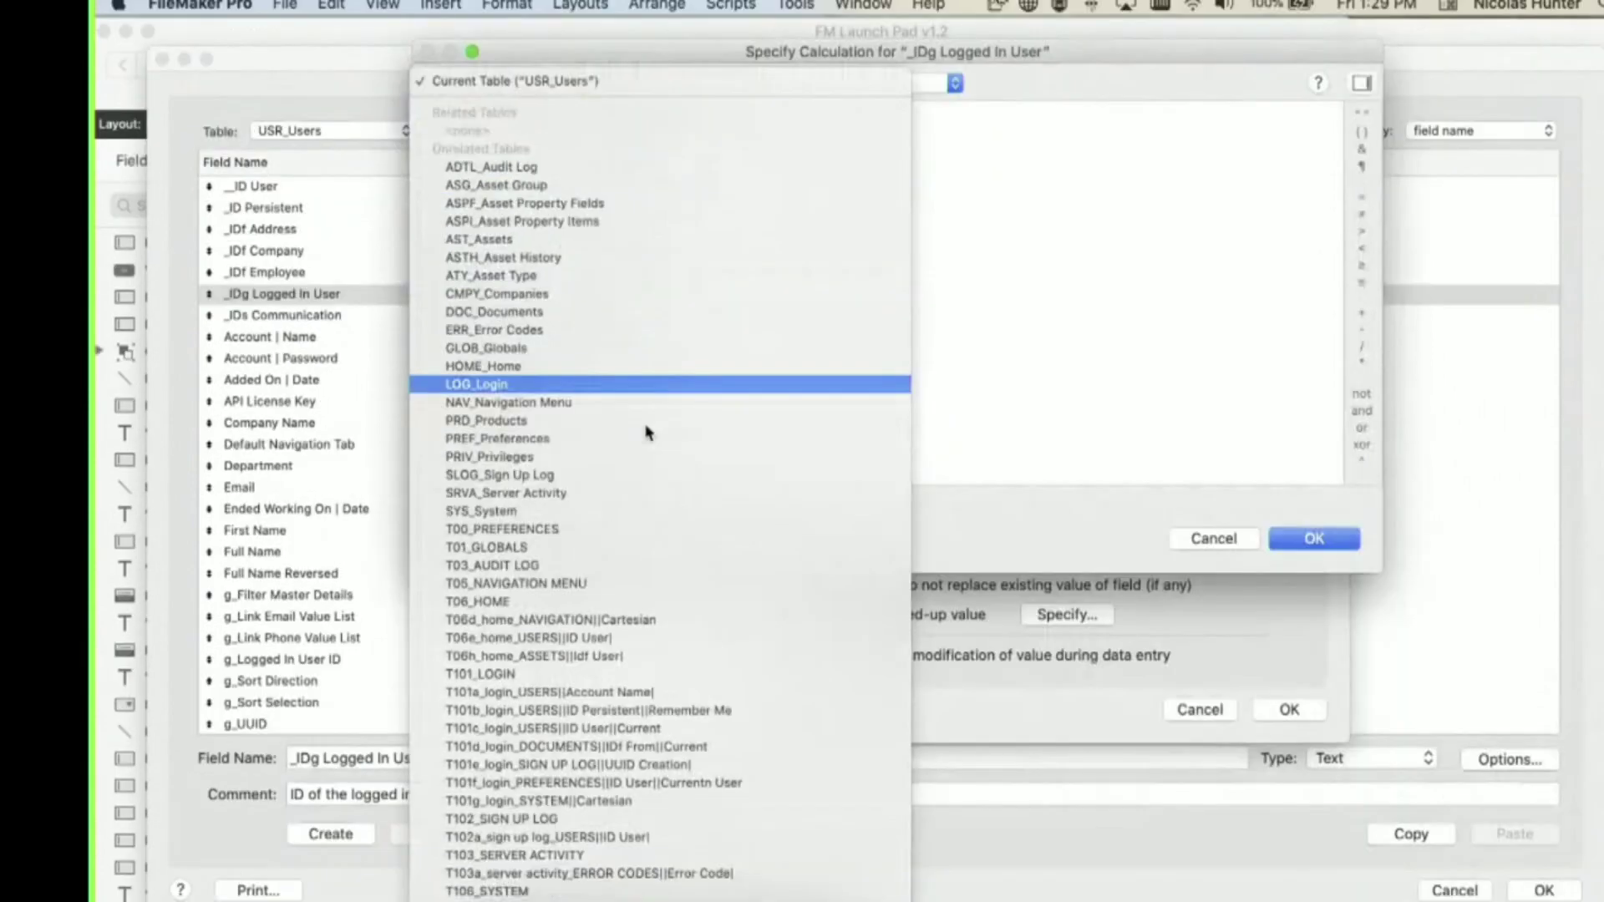
- Browse the calculation's table list and type t12 to review the T12 occurrence suggestions
{"action": "scroll", "coordinate": [649, 432], "scroll_direction": "down", "scroll_amount": 10}
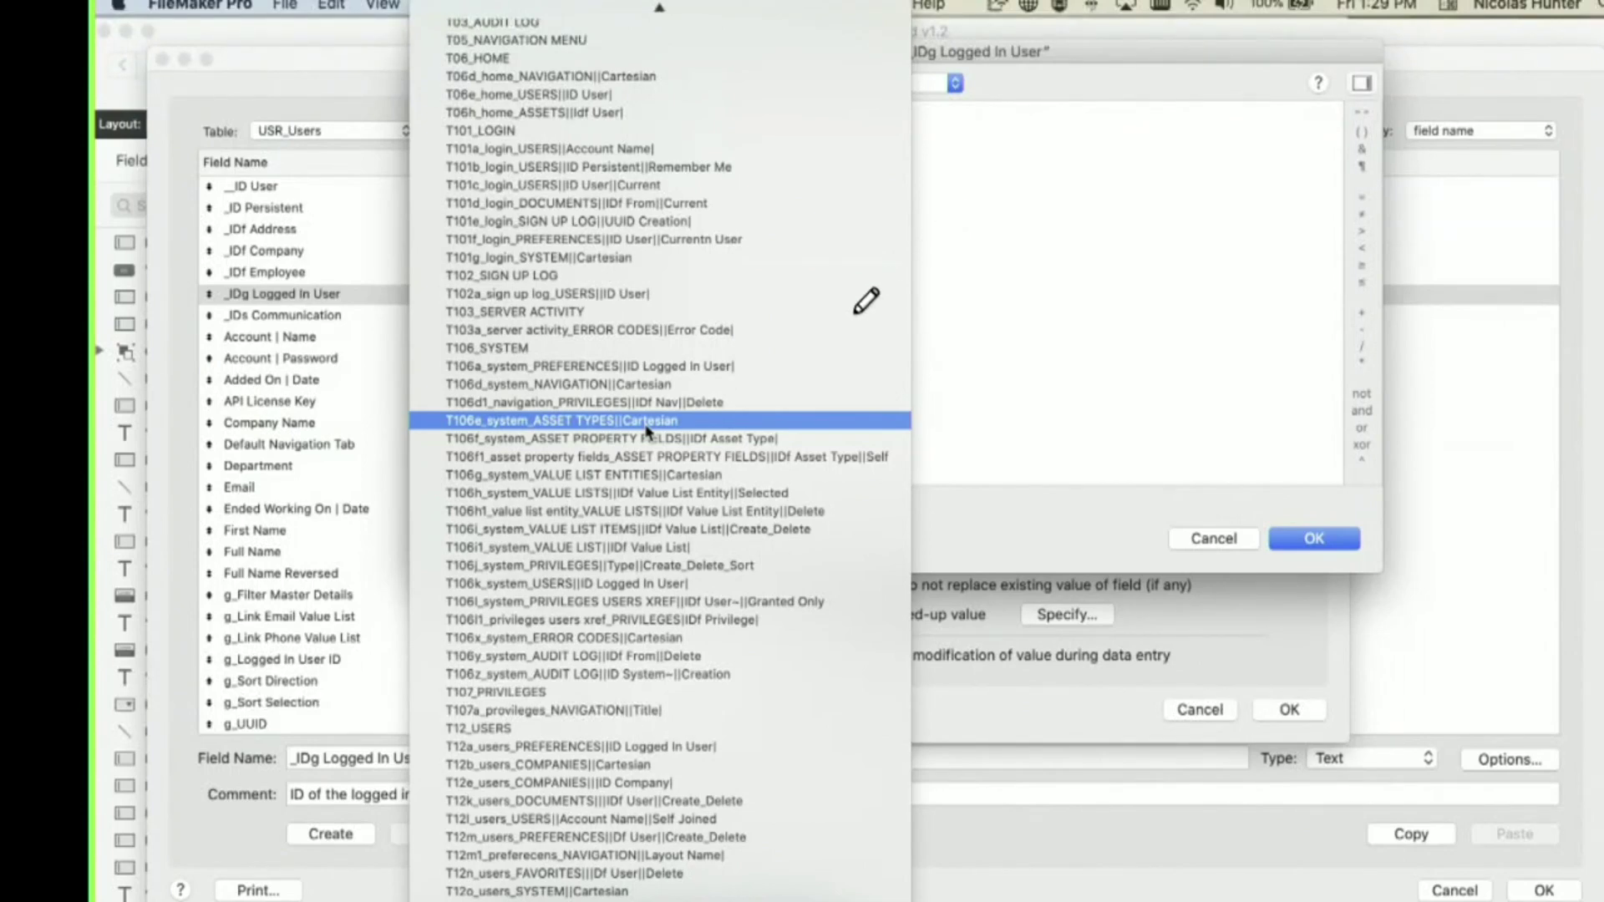
{"action": "mouse_move", "coordinate": [460, 468]}
{"action": "left_mouse_down"}
{"action": "mouse_move", "coordinate": [386, 543]}
{"action": "mouse_move", "coordinate": [420, 506]}
{"action": "mouse_move", "coordinate": [494, 534]}
{"action": "mouse_move", "coordinate": [543, 456]}
{"action": "mouse_move", "coordinate": [585, 543]}
{"action": "mouse_move", "coordinate": [601, 447]}
{"action": "mouse_move", "coordinate": [675, 539]}
{"action": "mouse_move", "coordinate": [764, 467]}
{"action": "mouse_move", "coordinate": [836, 455]}
{"action": "mouse_move", "coordinate": [877, 493]}
{"action": "mouse_move", "coordinate": [871, 580]}
{"action": "left_mouse_up"}
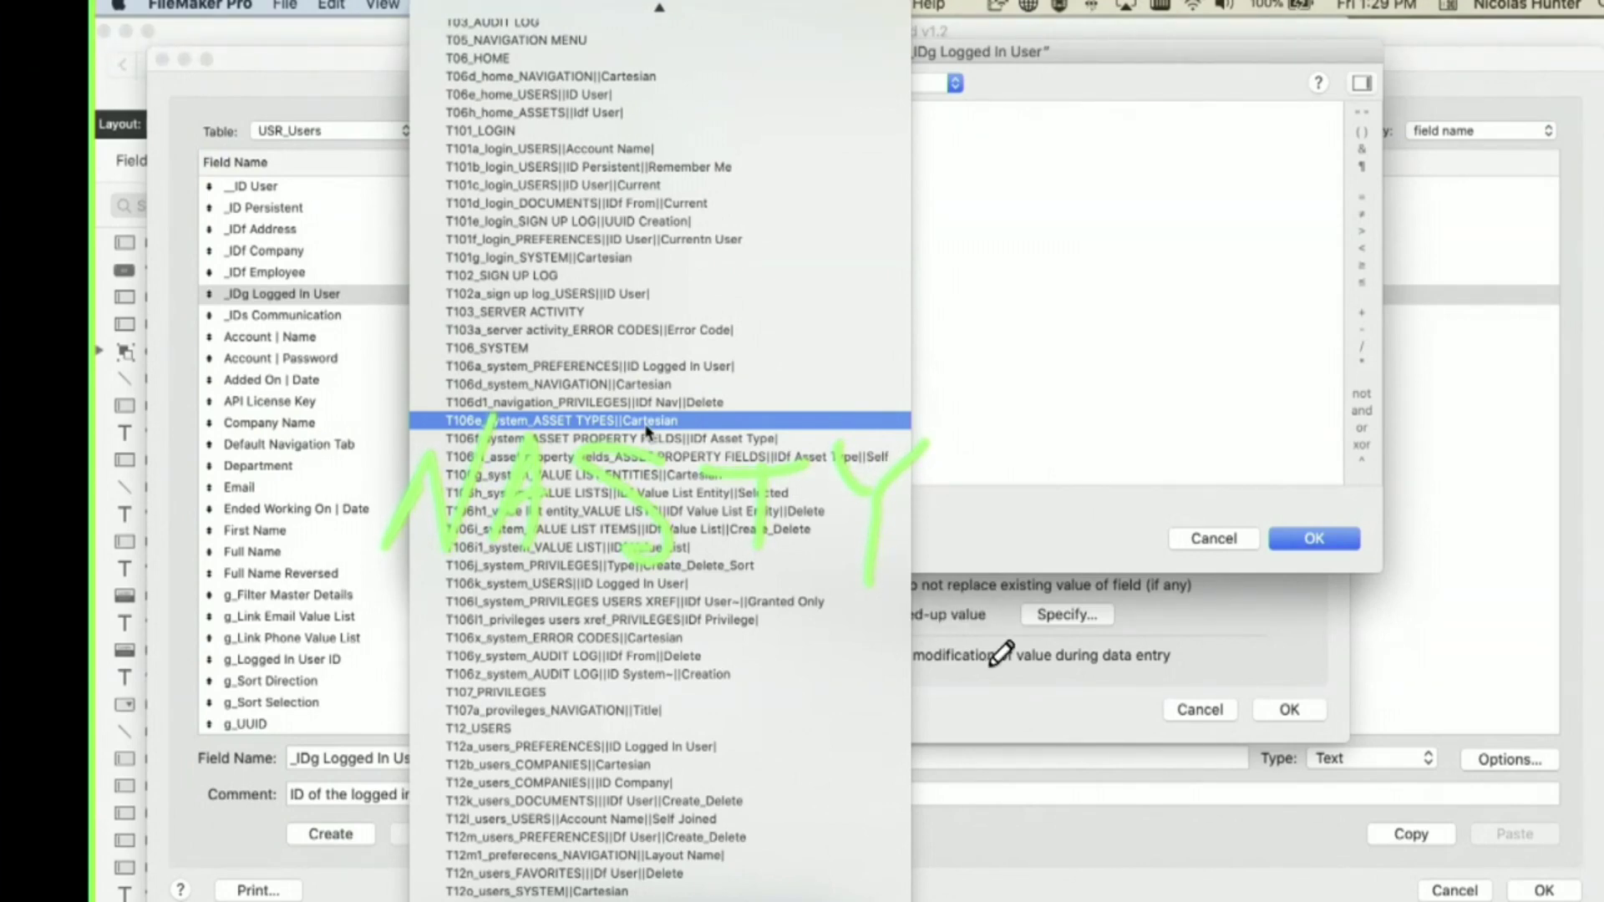
{"action": "key", "text": "Escape"}
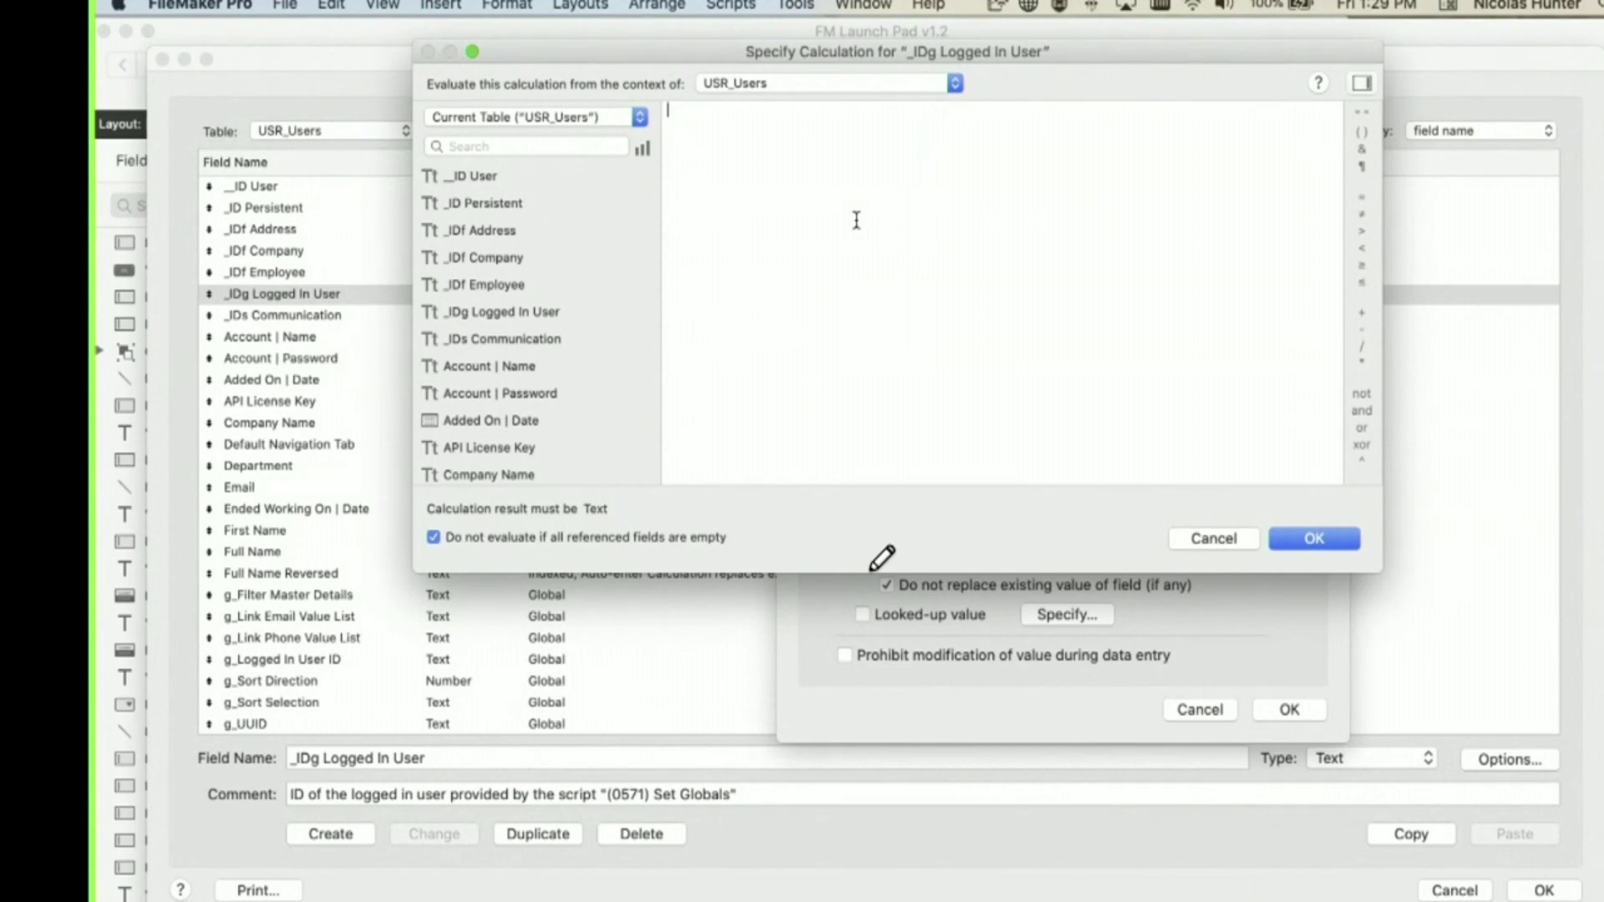
{"action": "left_click_drag", "start_coordinate": [866, 62], "coordinate": [764, 207]}
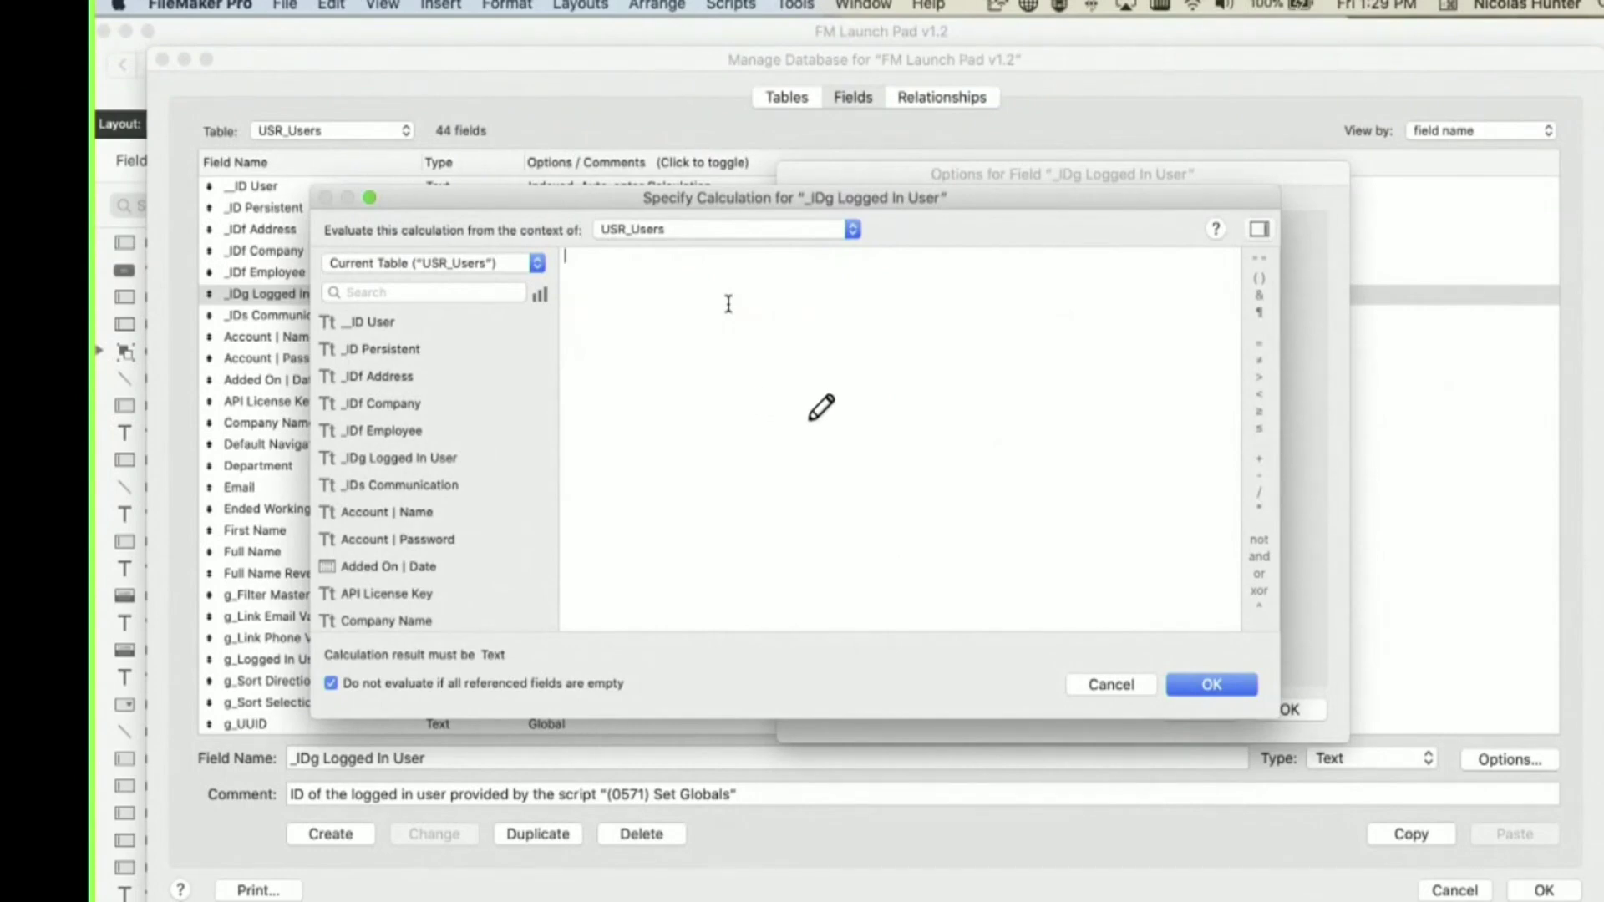
{"action": "type", "text": "t12"}
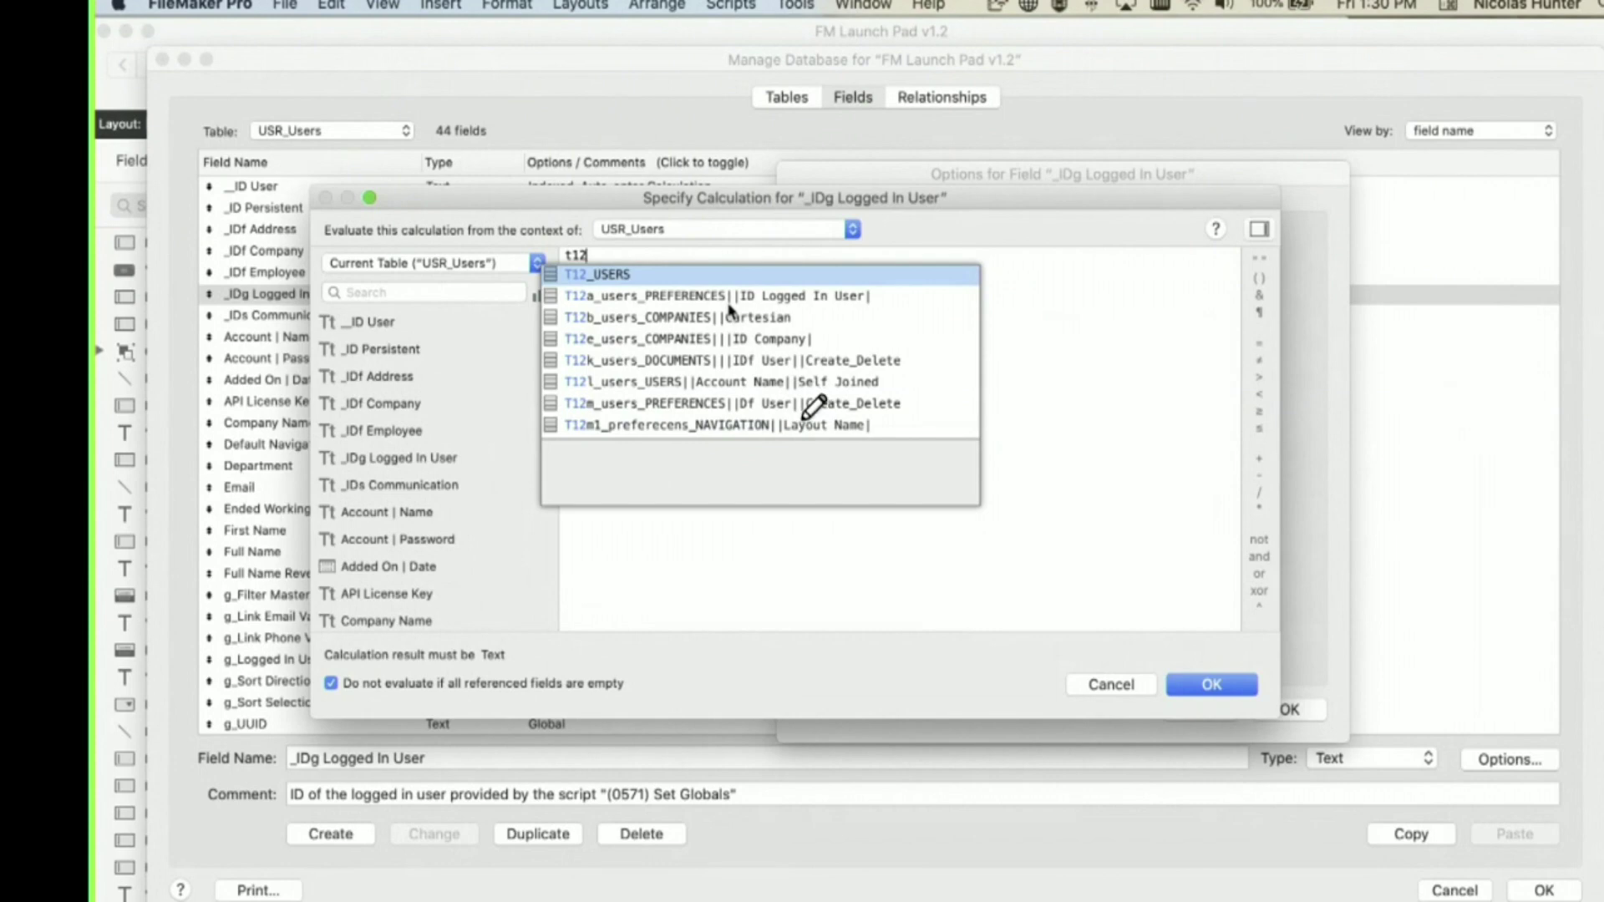
{"action": "scroll", "coordinate": [794, 330], "scroll_direction": "down", "scroll_amount": 10}
{"action": "scroll", "coordinate": [836, 342], "scroll_direction": "up", "scroll_amount": 10}
{"action": "scroll", "coordinate": [609, 409], "scroll_direction": "down", "scroll_amount": 2}
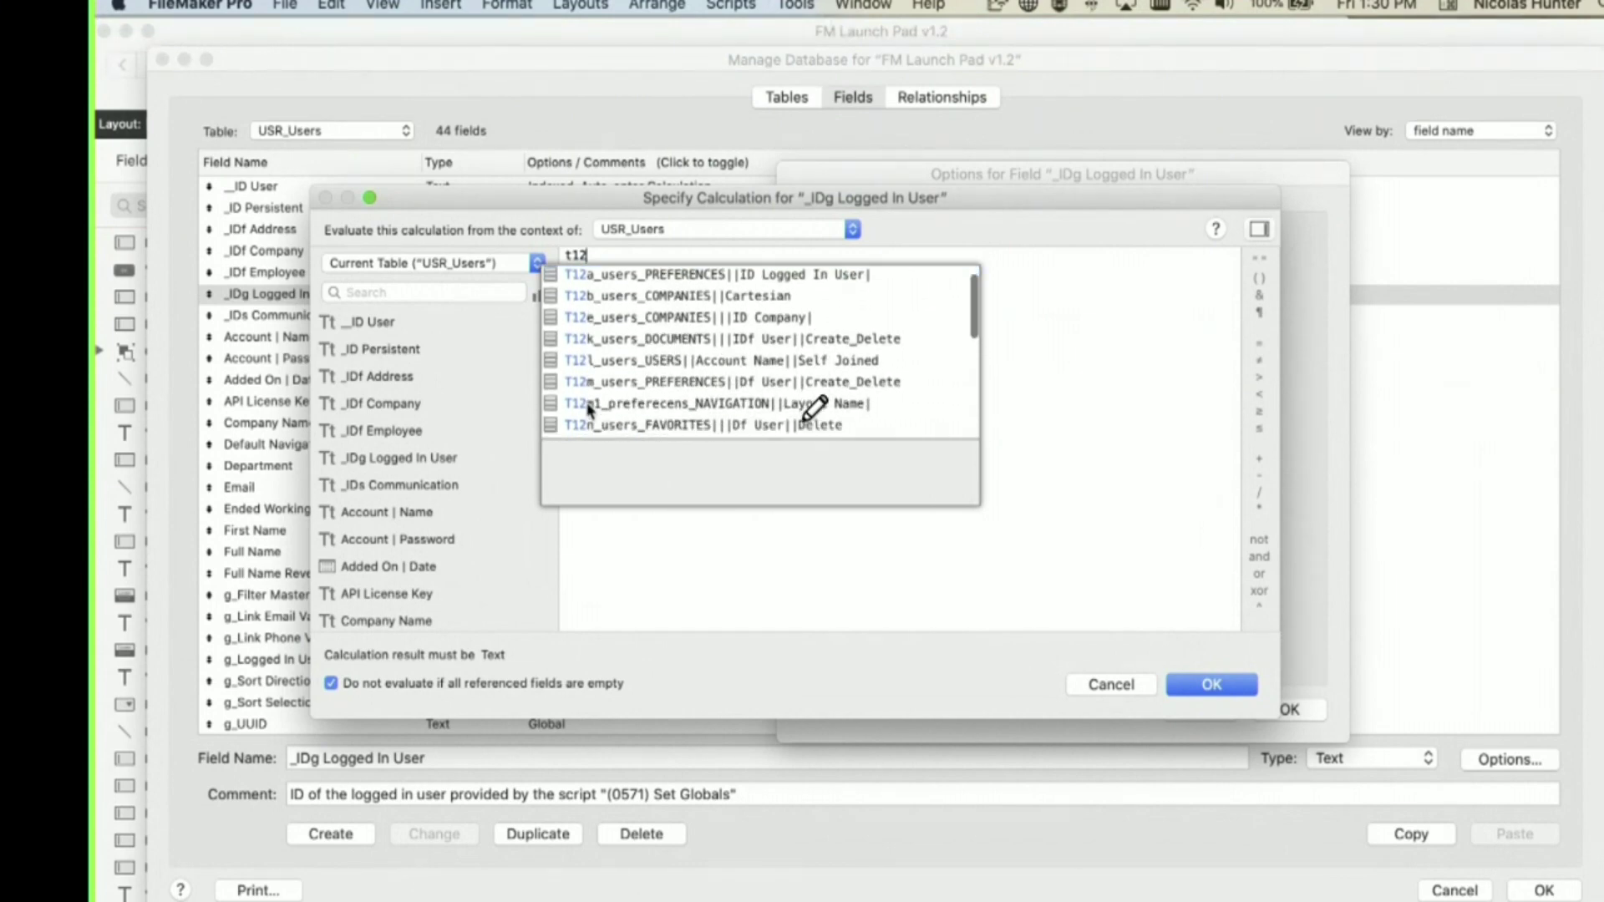
{"action": "scroll", "coordinate": [609, 407], "scroll_direction": "down", "scroll_amount": 7}
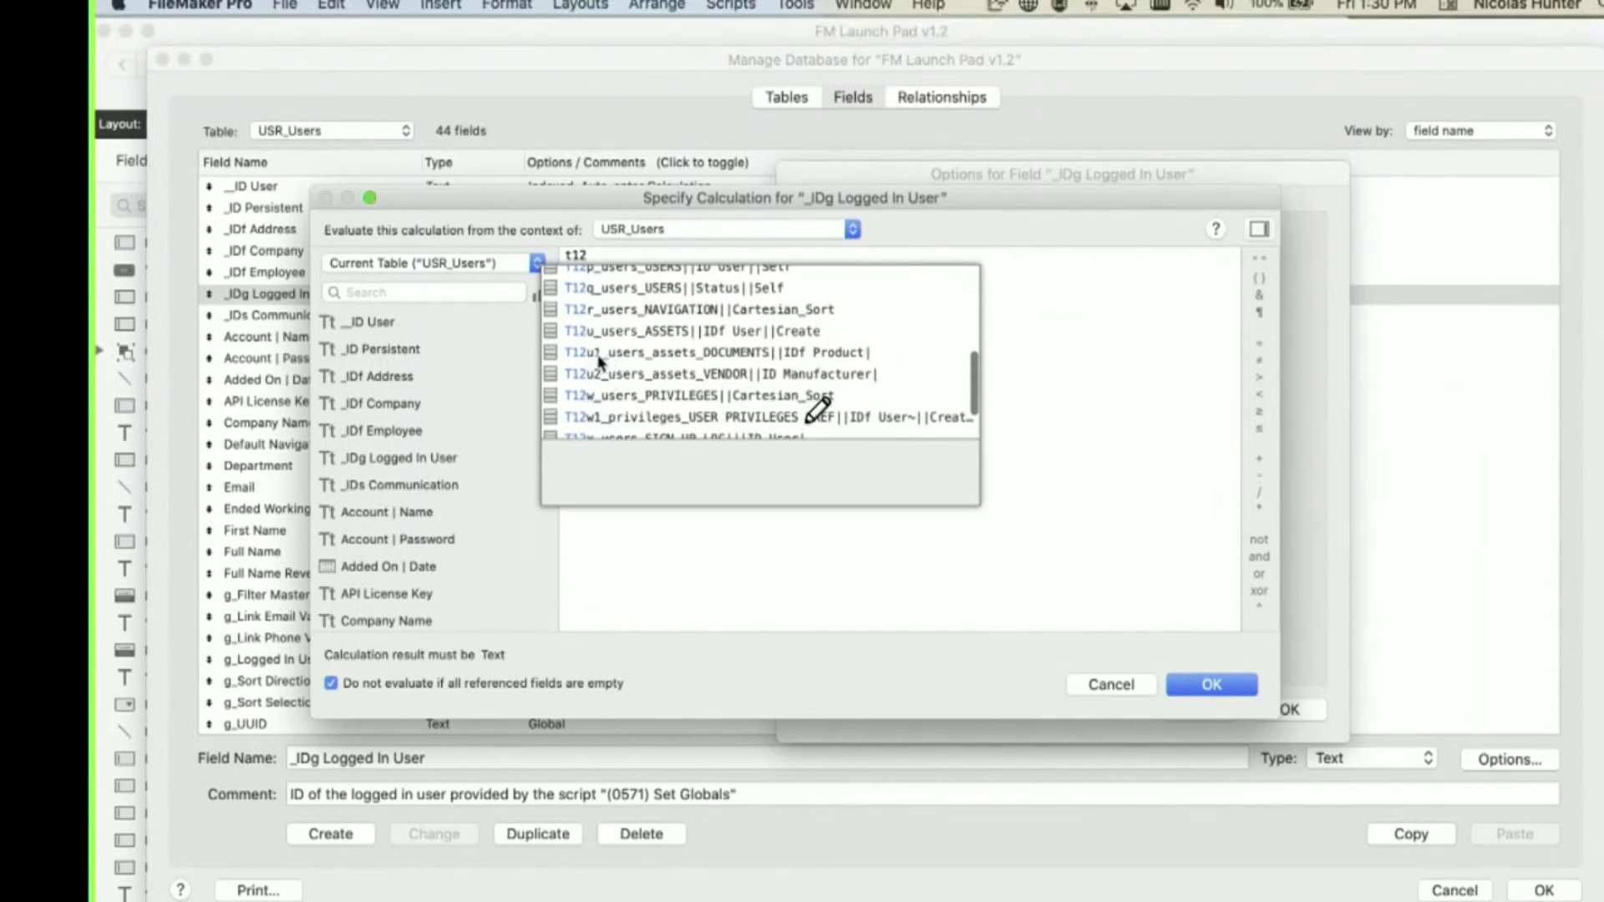
{"action": "key", "text": "Escape"}
- Cancel the calculation and leave the field options for the relationships graph
{"action": "key", "text": "Escape"}
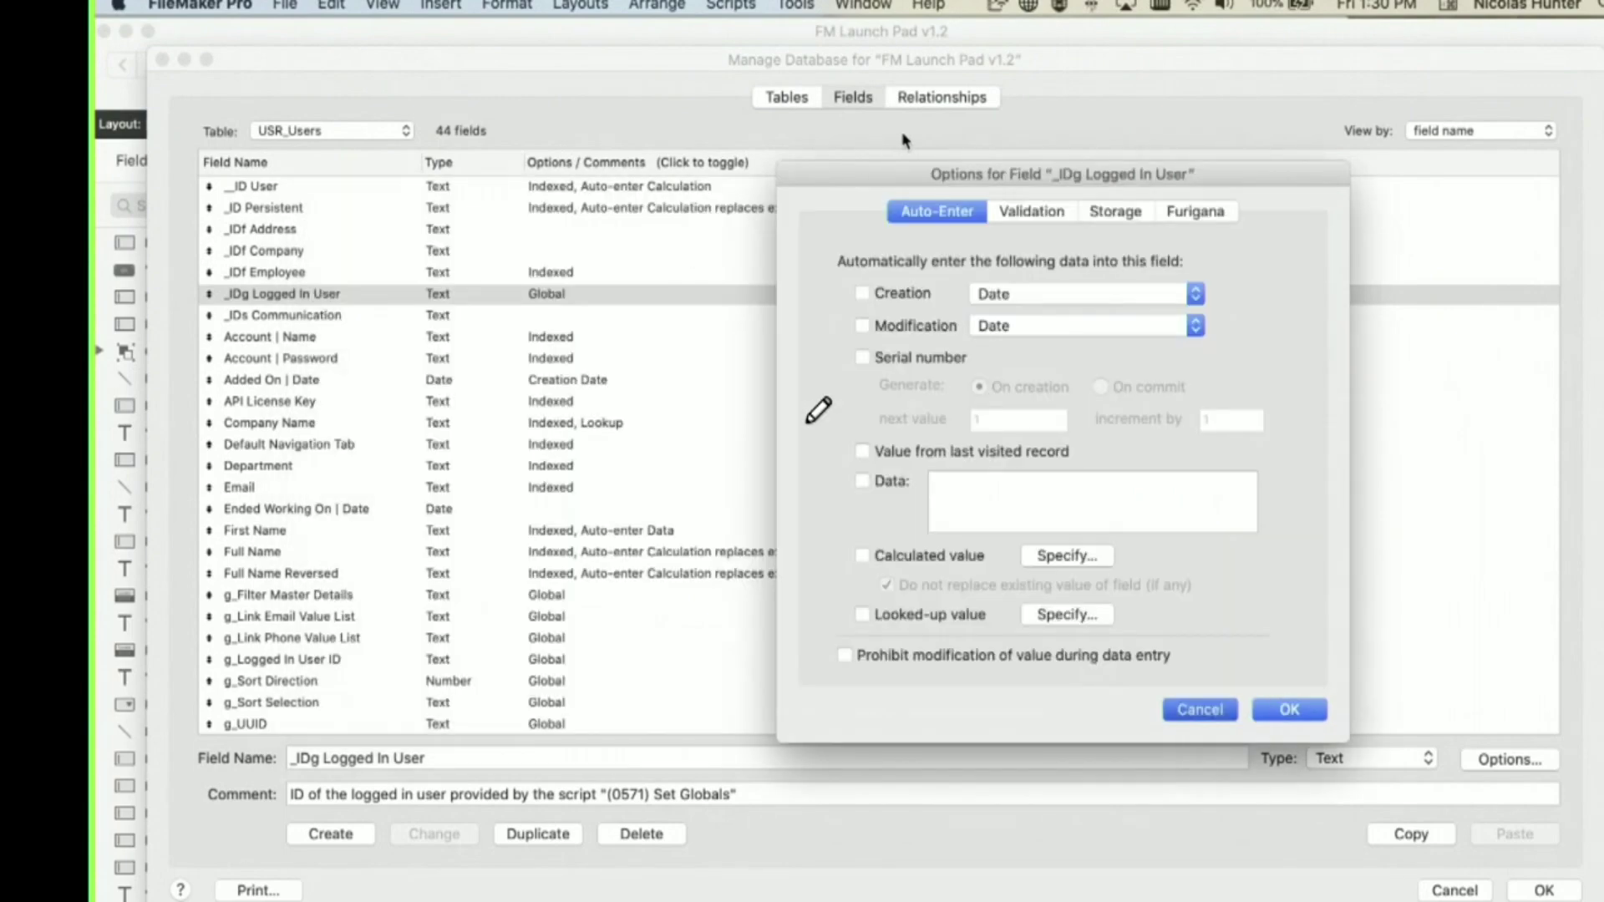
{"action": "key", "text": "Escape"}
{"action": "left_click", "coordinate": [941, 97]}
{"action": "scroll", "coordinate": [887, 614], "scroll_direction": "right", "scroll_amount": 5}
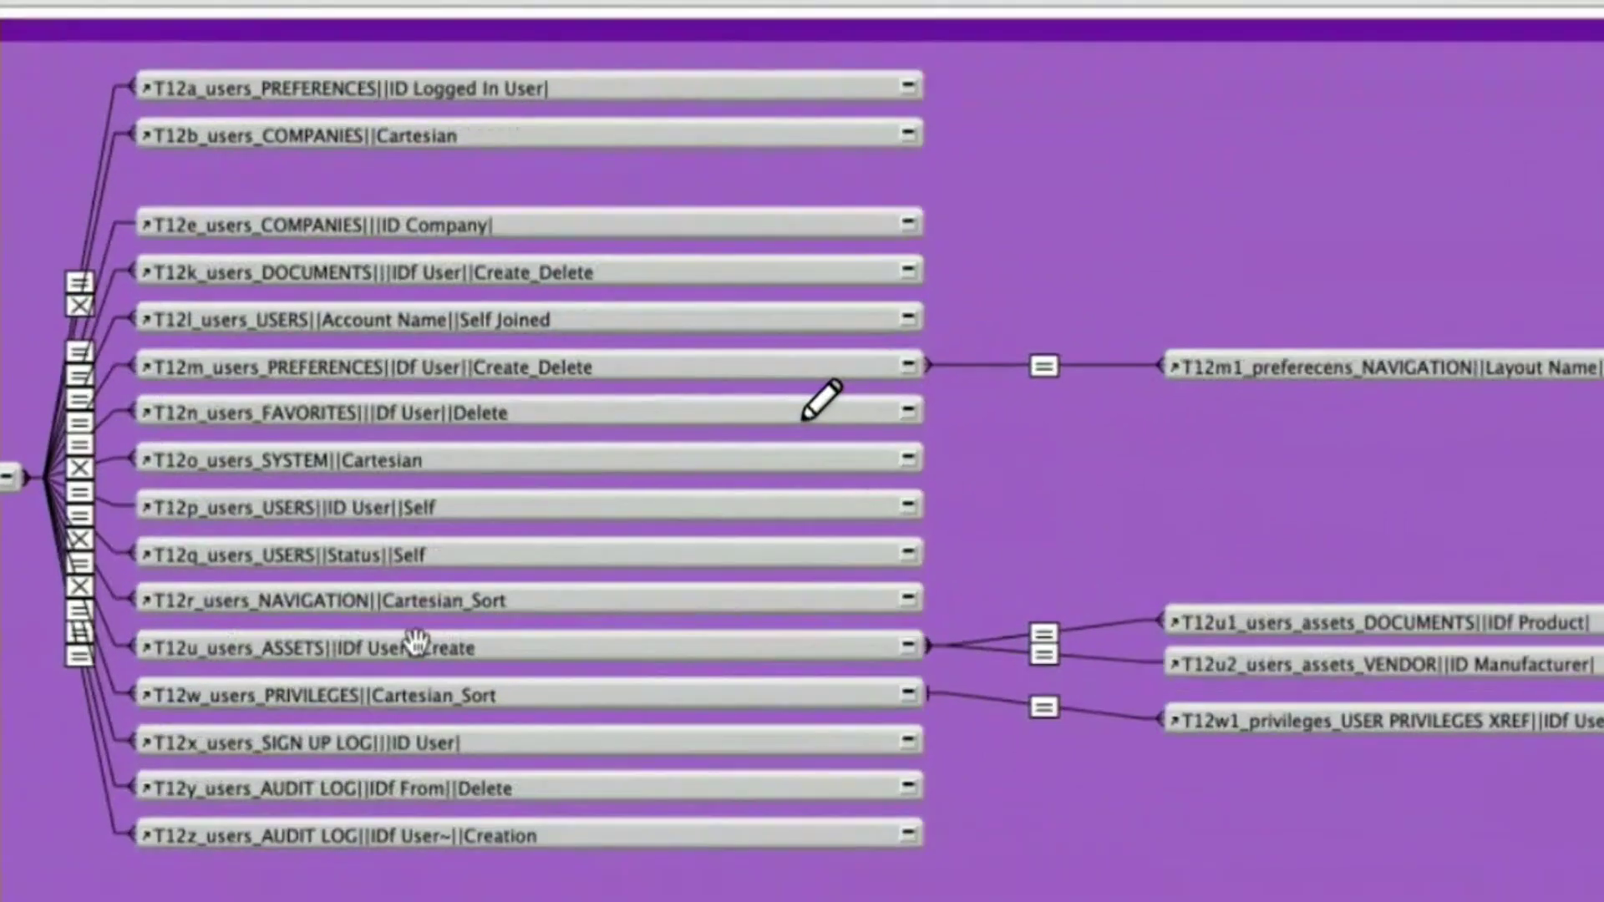
- Select the T12u, T12u1 and T12u2 asset occurrences, then reopen _IDg Logged In User options
{"action": "left_click", "coordinate": [272, 611]}
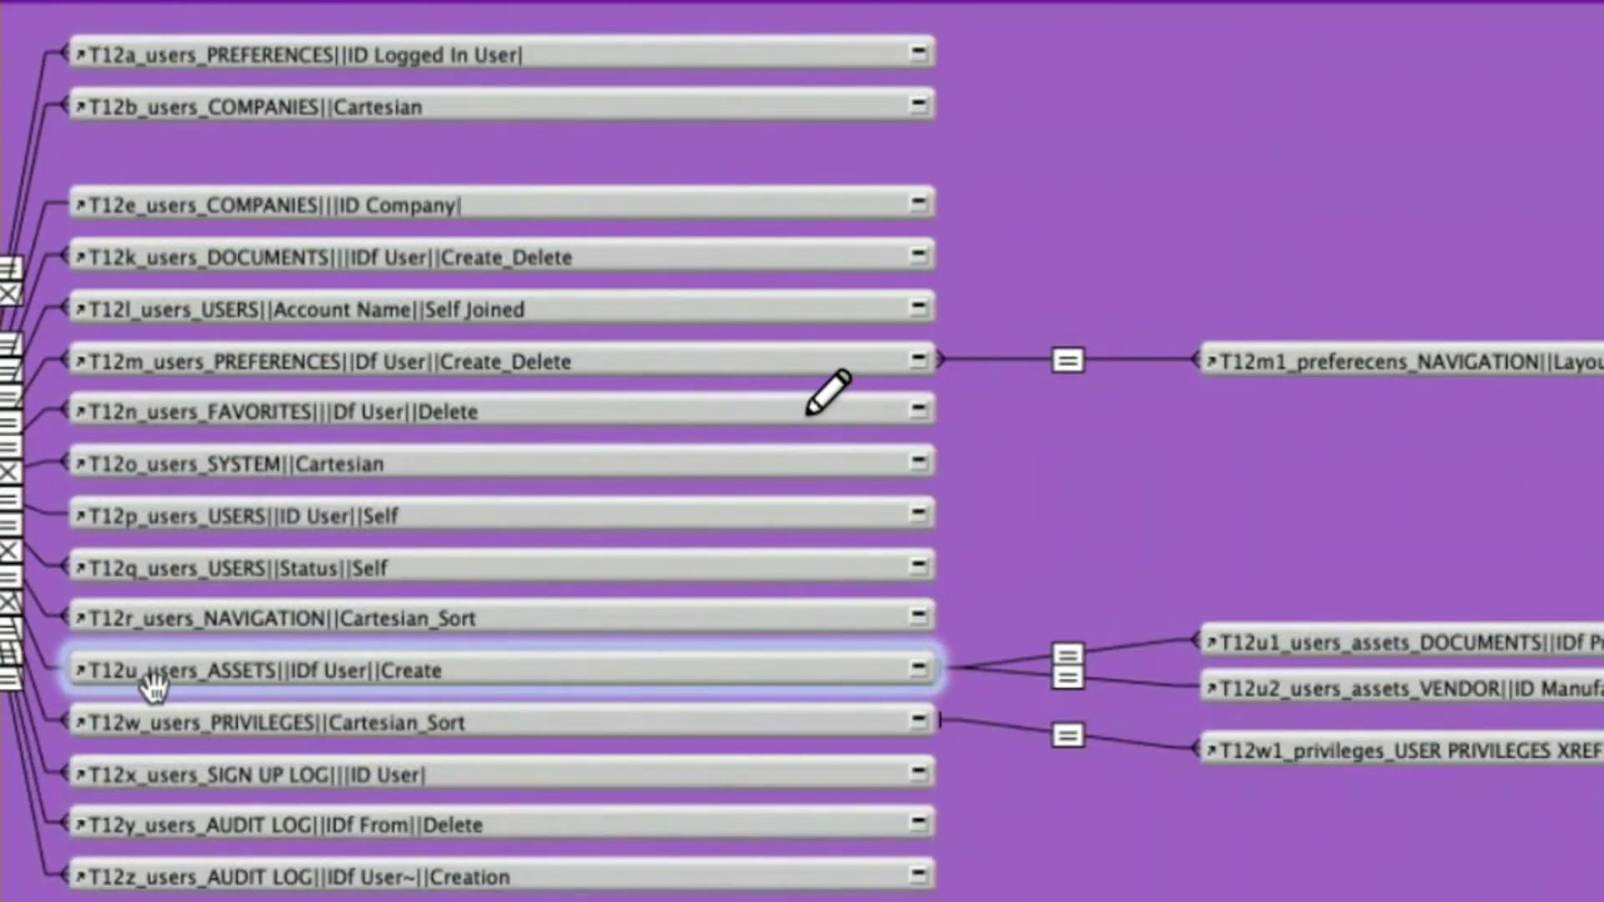
{"action": "left_click", "coordinate": [1278, 649]}
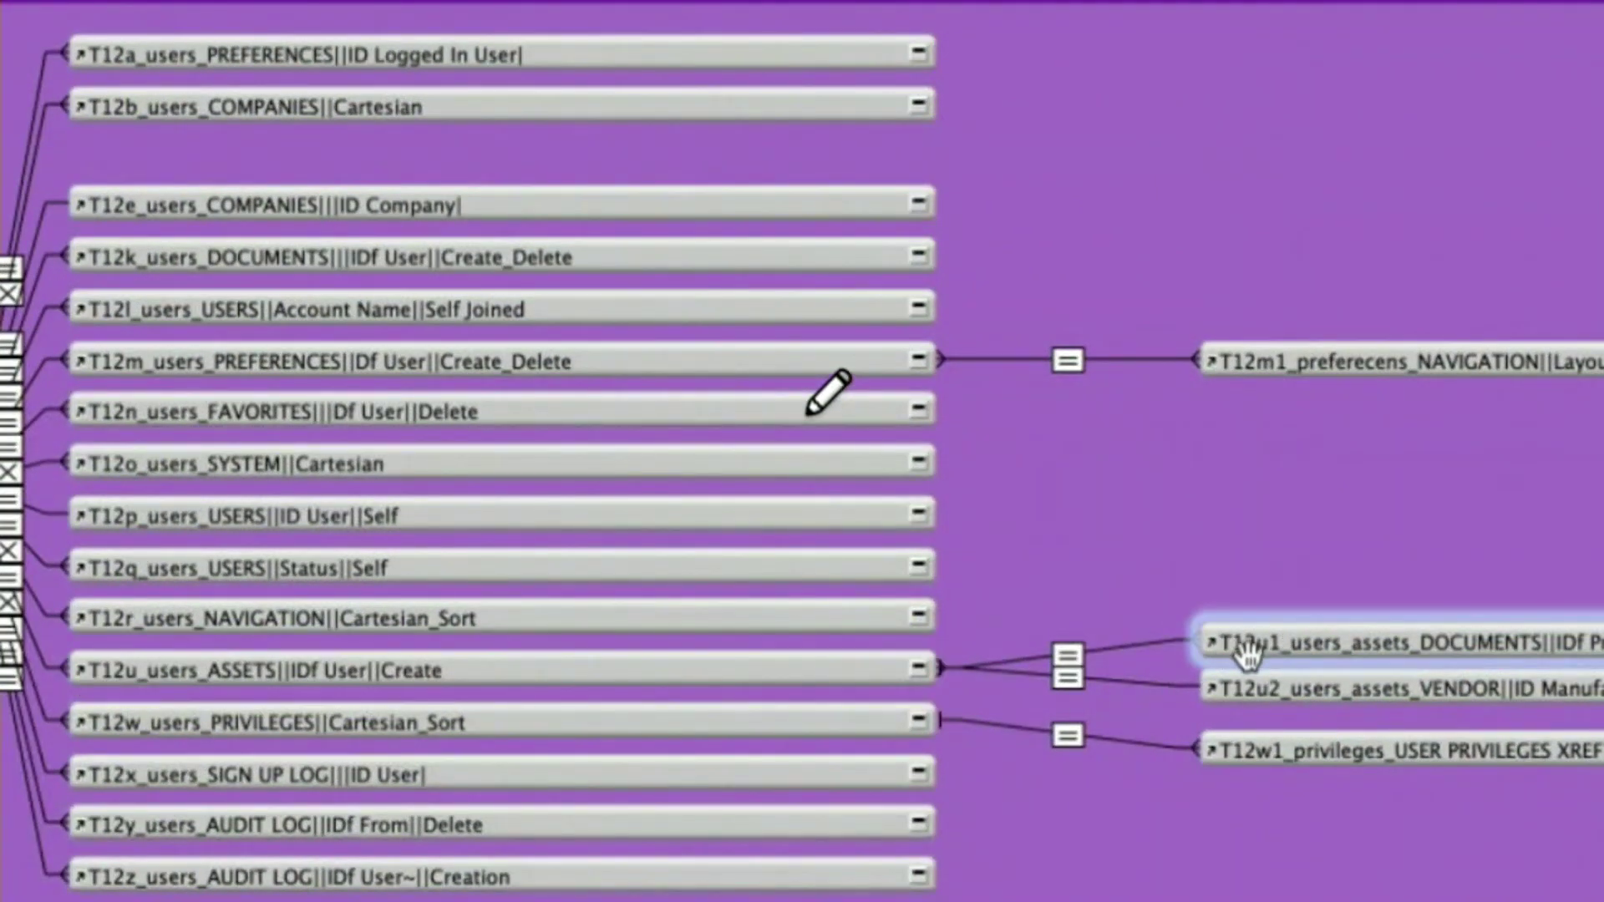
{"action": "left_click", "coordinate": [1274, 698]}
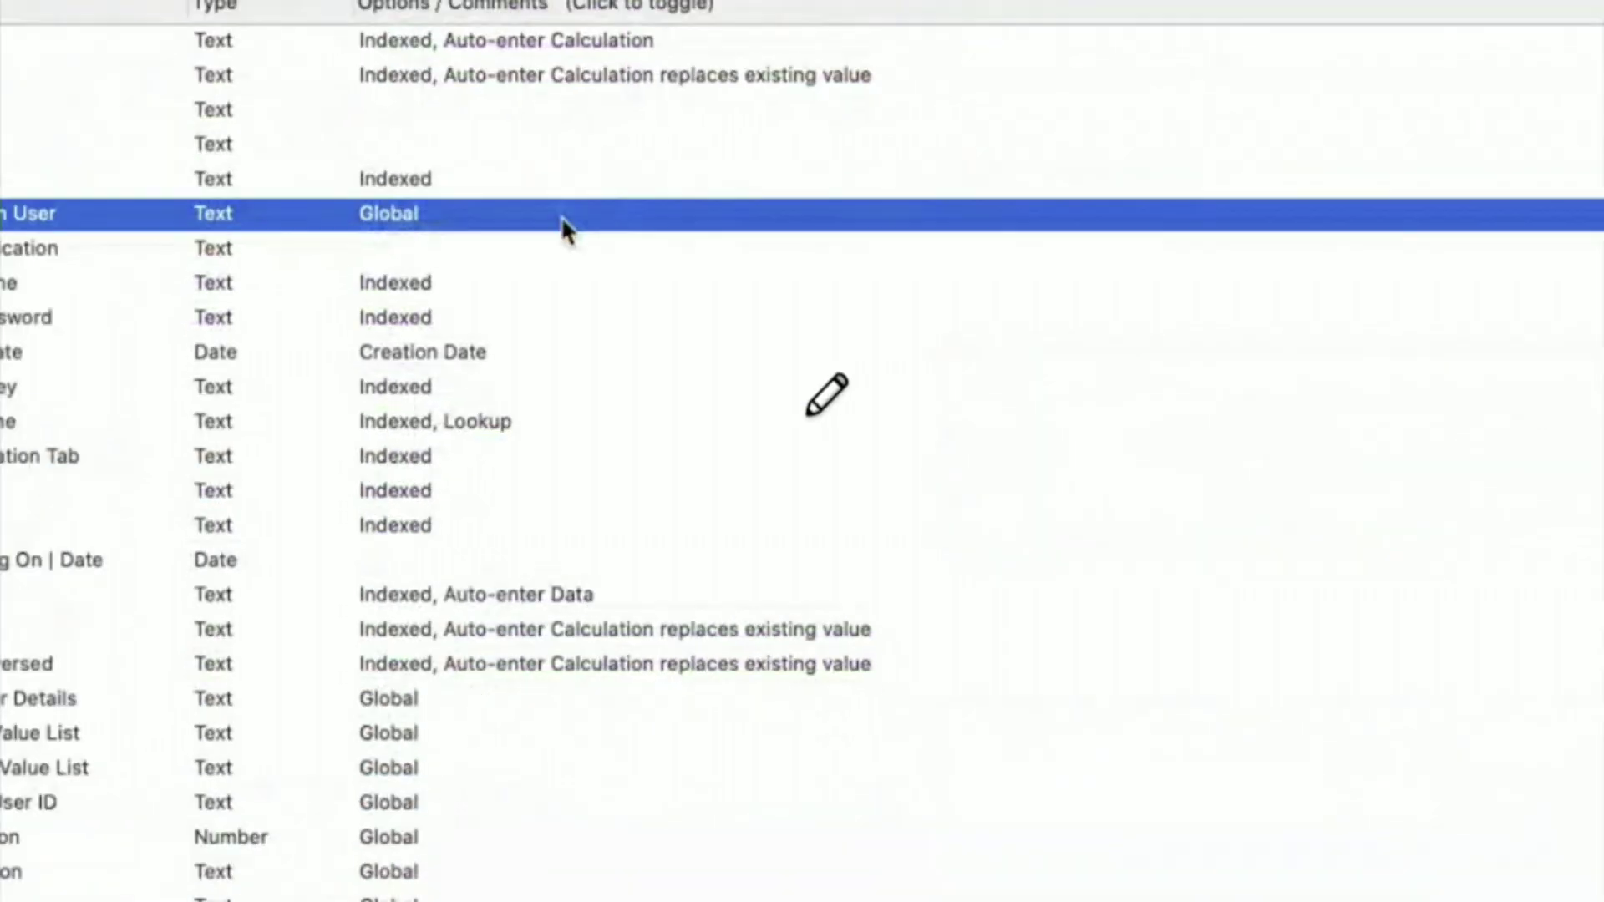
{"action": "double_click", "coordinate": [560, 215]}
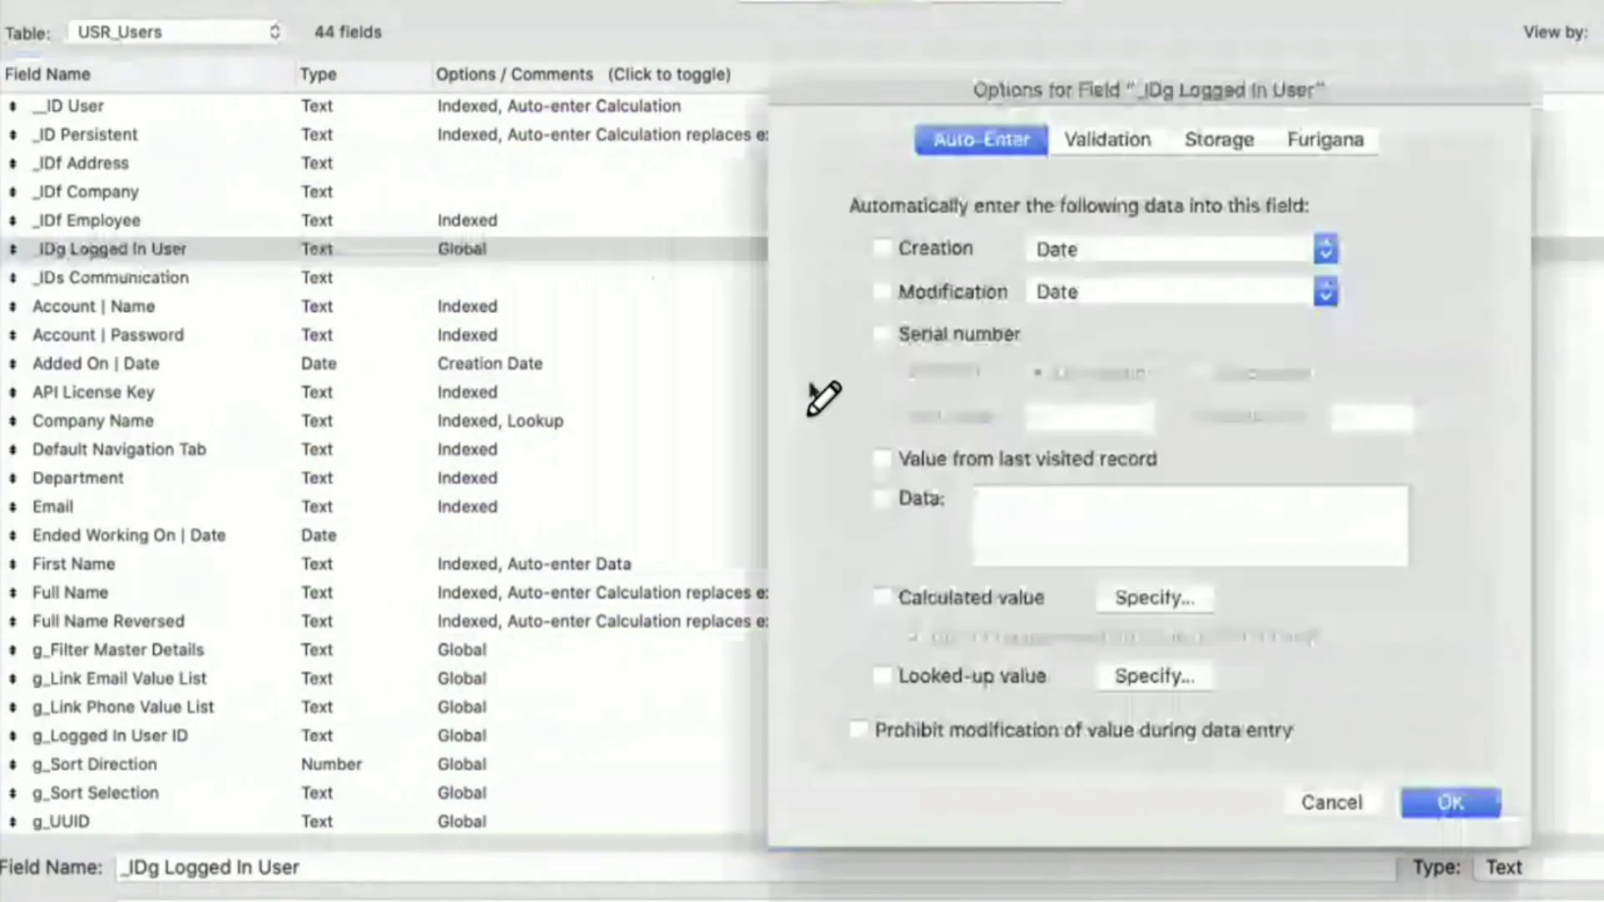
- Open the _IDg Logged In User calculation, browse the T12u occurrences, then cancel both dialogs unsaved
{"action": "left_click", "coordinate": [1132, 595]}
{"action": "type", "text": "t"}
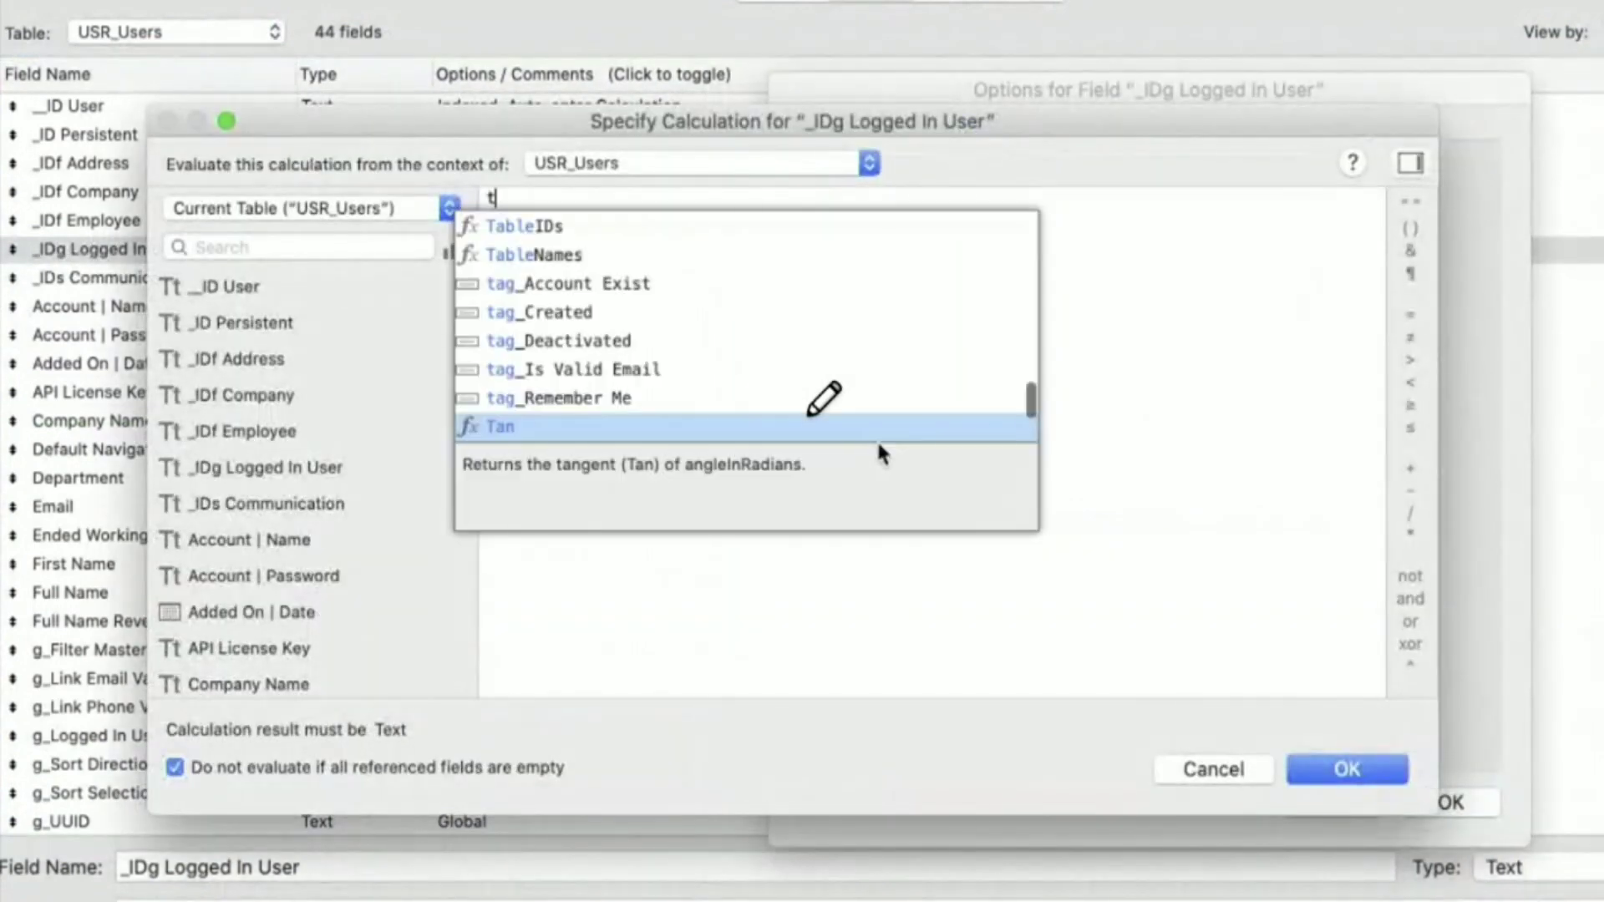
{"action": "type", "text": "12u"}
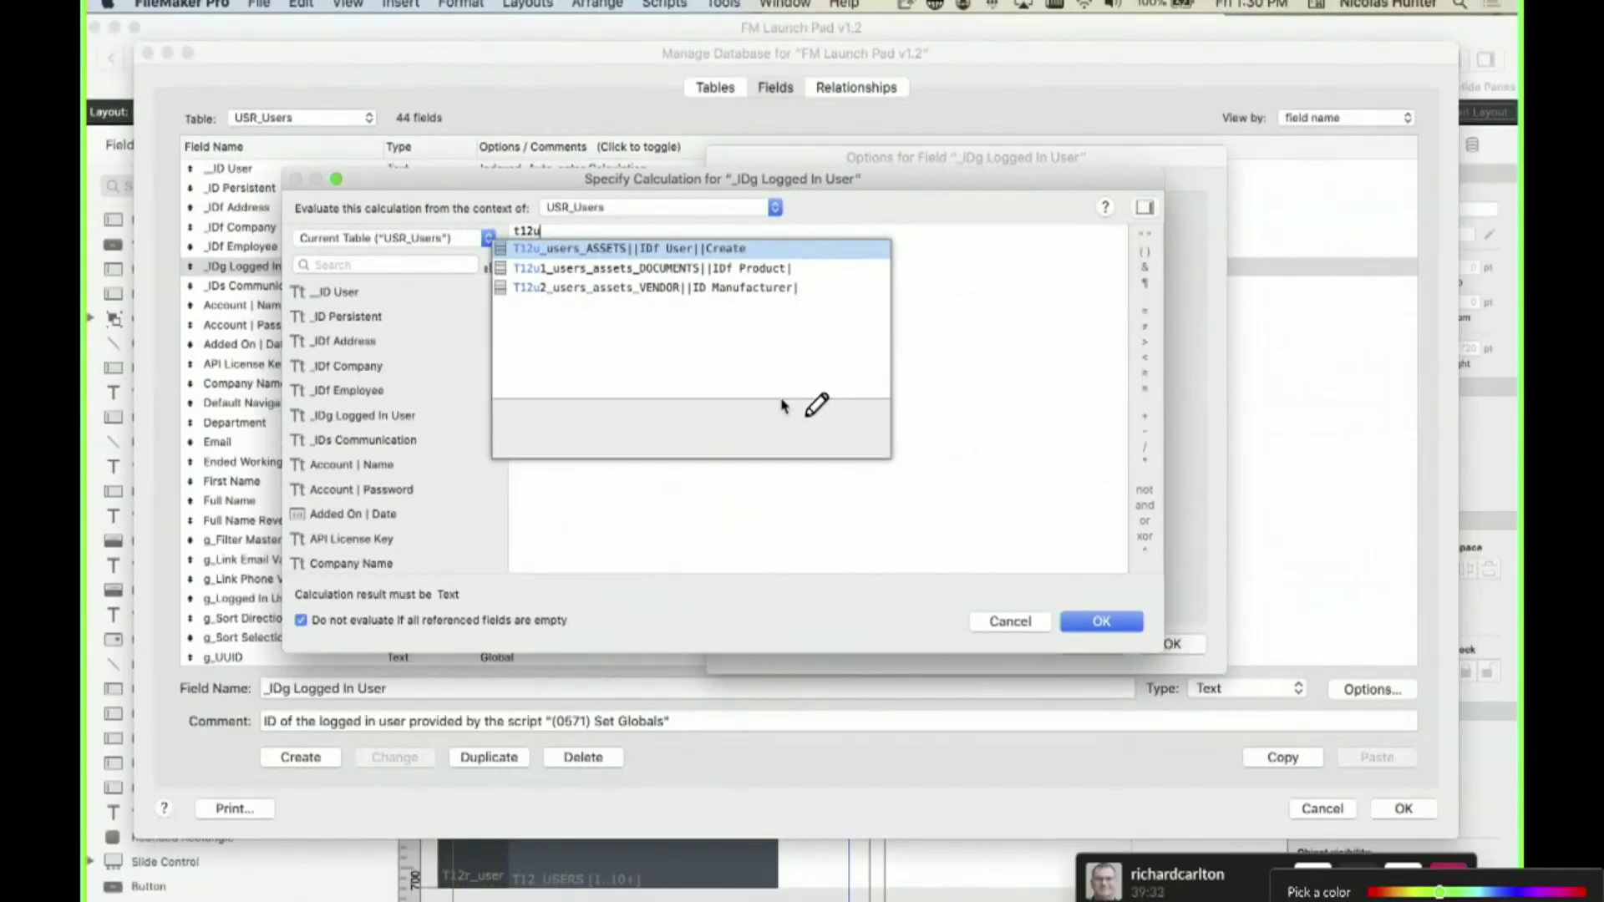
{"action": "mouse_move", "coordinate": [137, 32]}
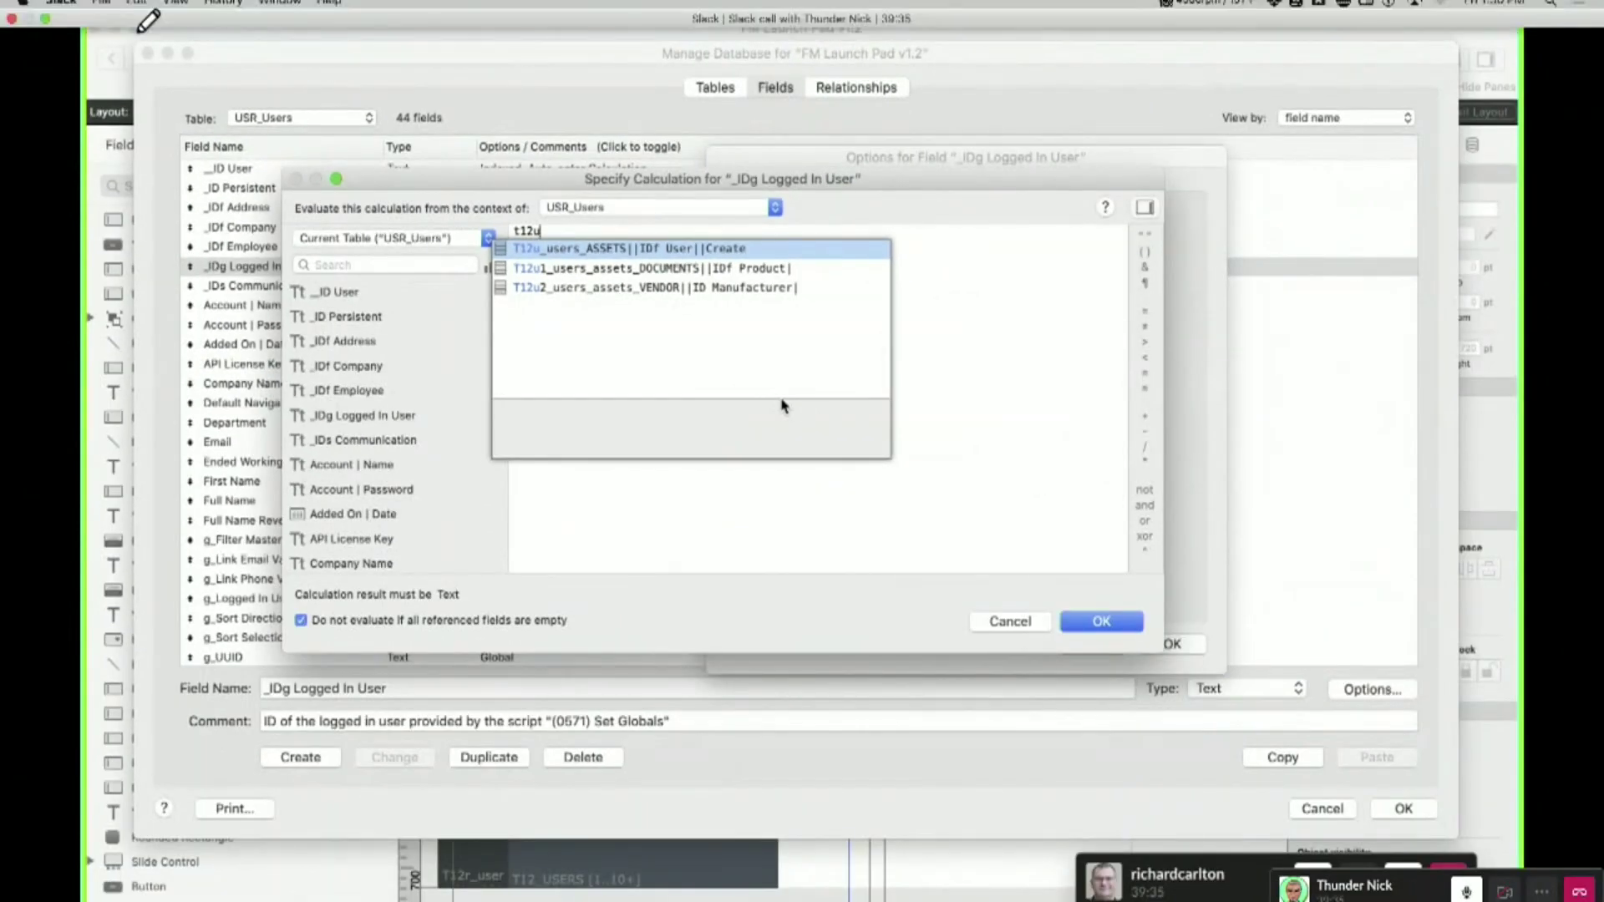
{"action": "left_click", "coordinate": [44, 17]}
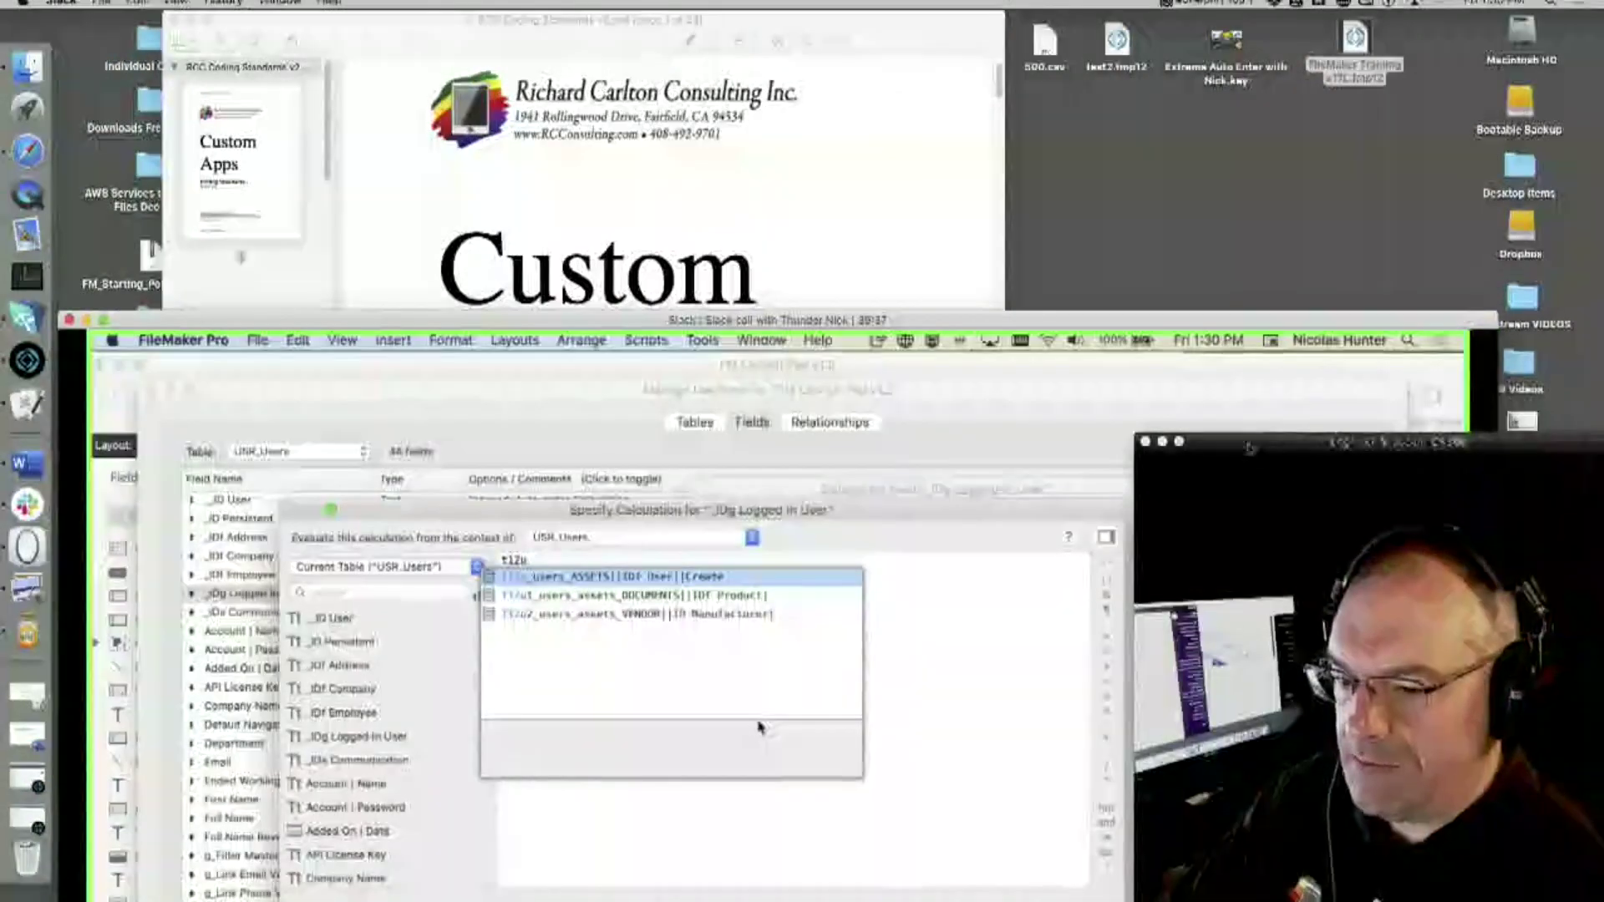
{"action": "left_click_drag", "start_coordinate": [1329, 383], "coordinate": [1319, 399]}
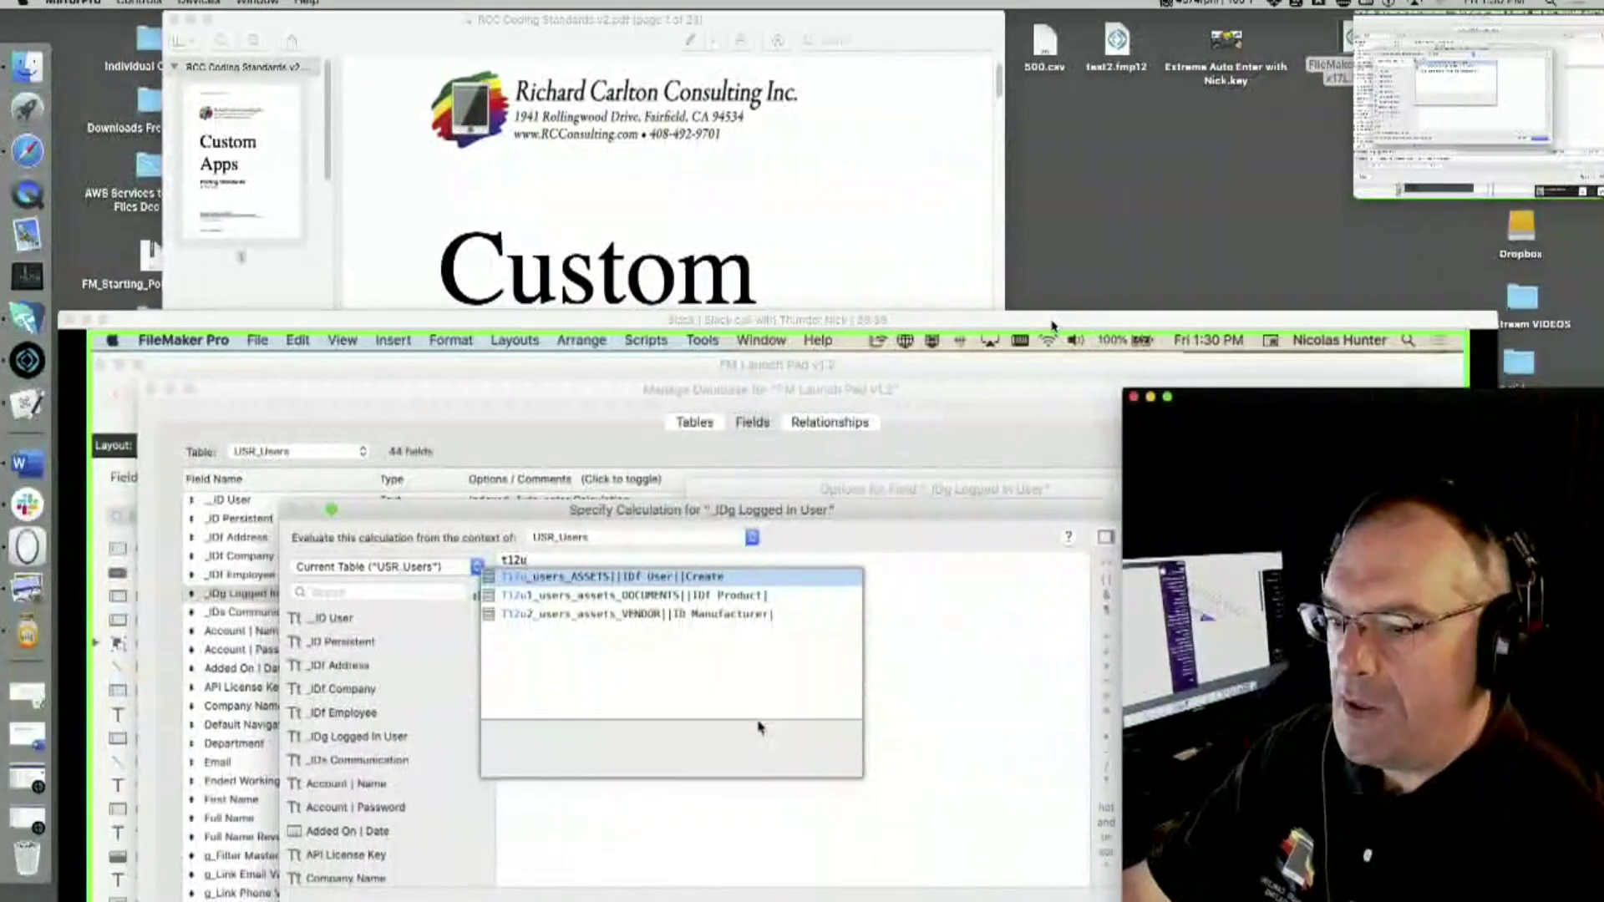
{"action": "left_click_drag", "start_coordinate": [1050, 321], "coordinate": [992, 20]}
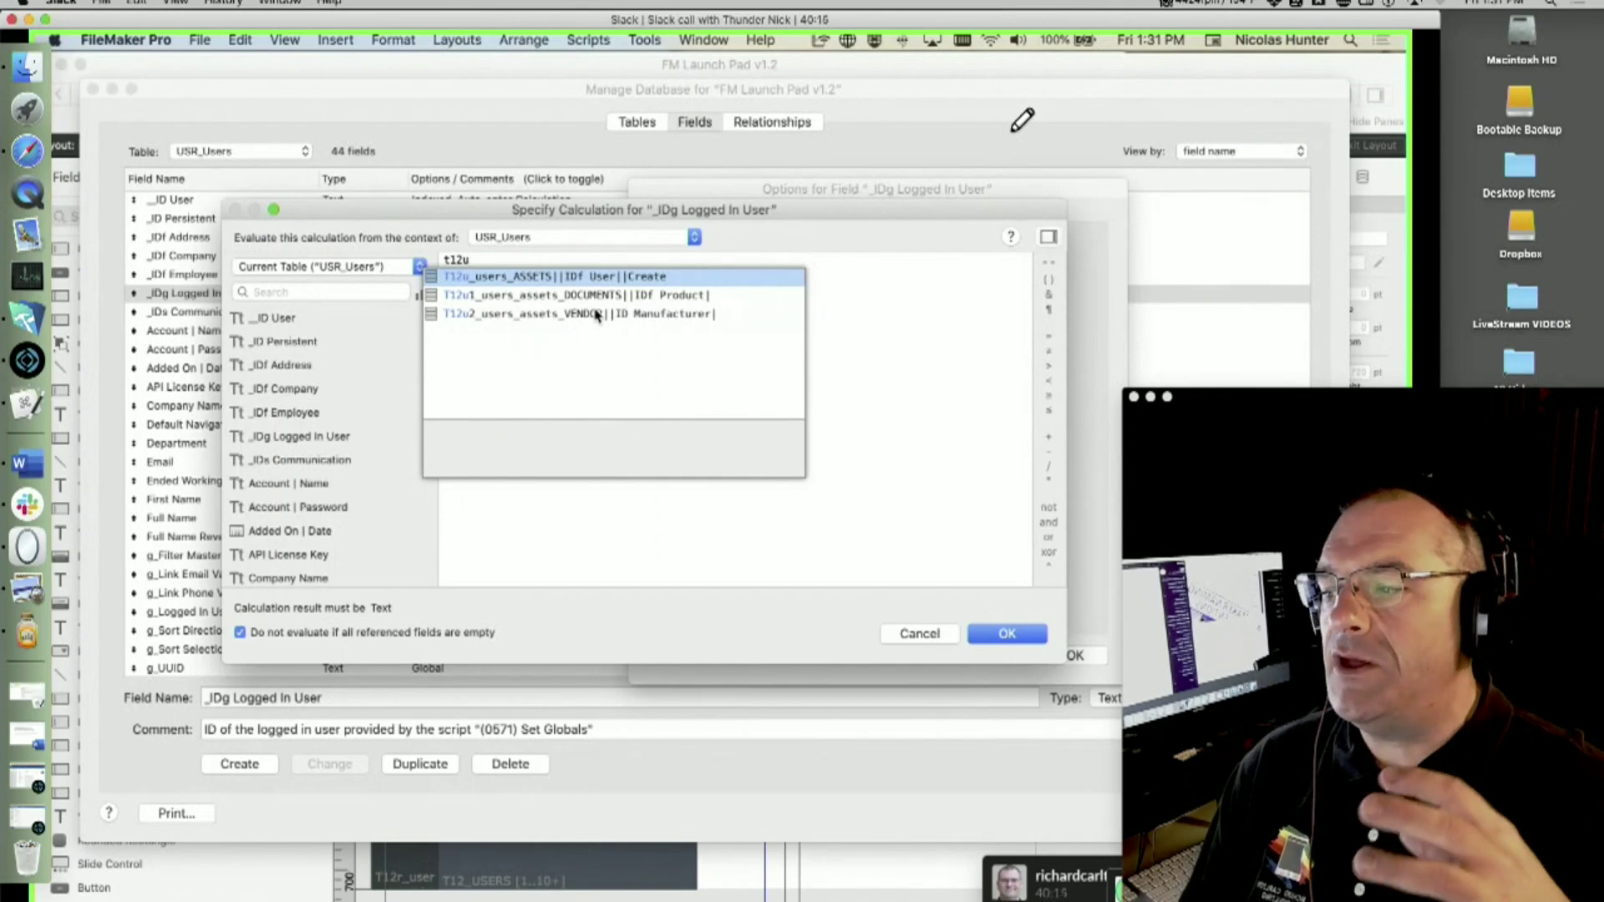
{"action": "key", "text": "Escape"}
{"action": "key", "text": "Escape"}
{"action": "key", "text": "Escape"}
{"action": "key", "text": "Escape"}
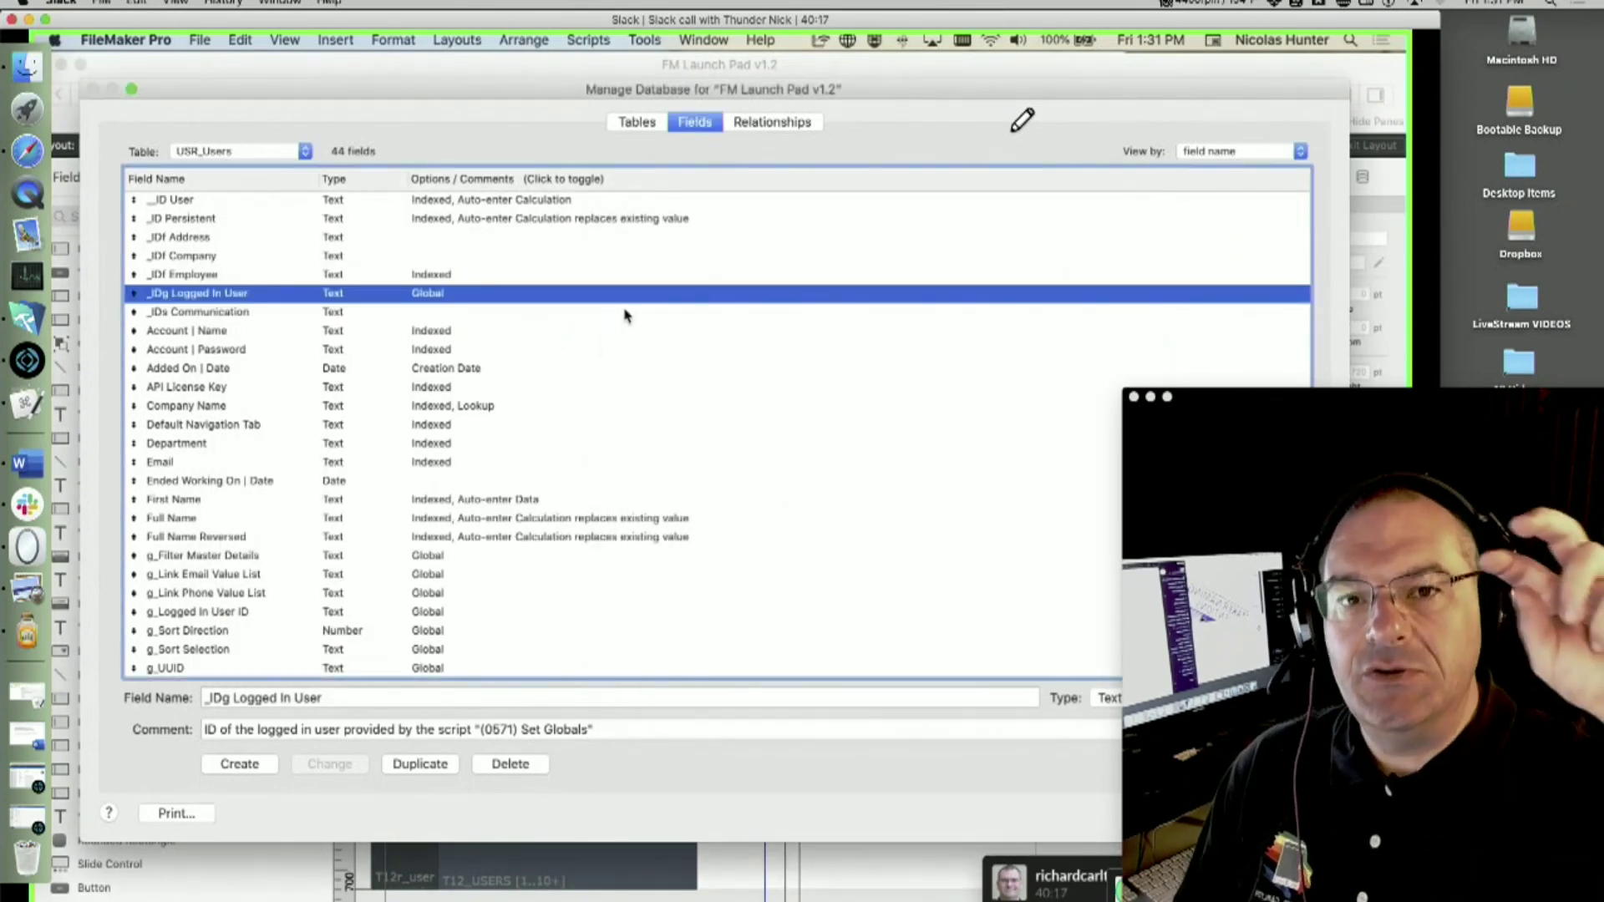
- Discard the database changes, switch the layout to Find mode and view the find operators list
{"action": "left_click", "coordinate": [491, 264]}
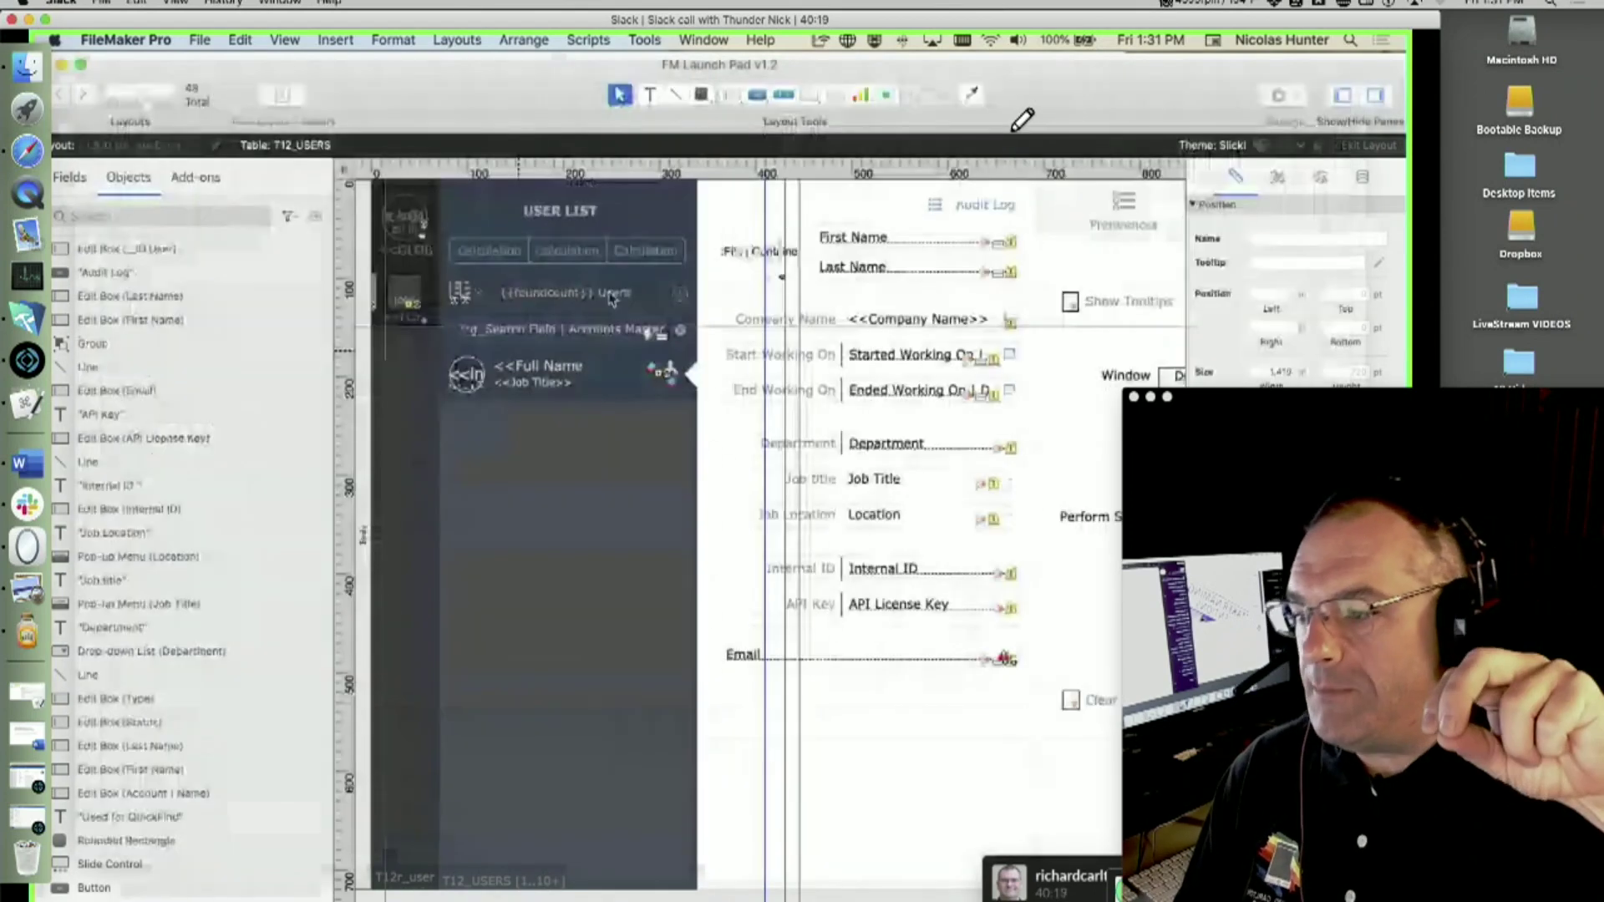
{"action": "key", "text": "super+f"}
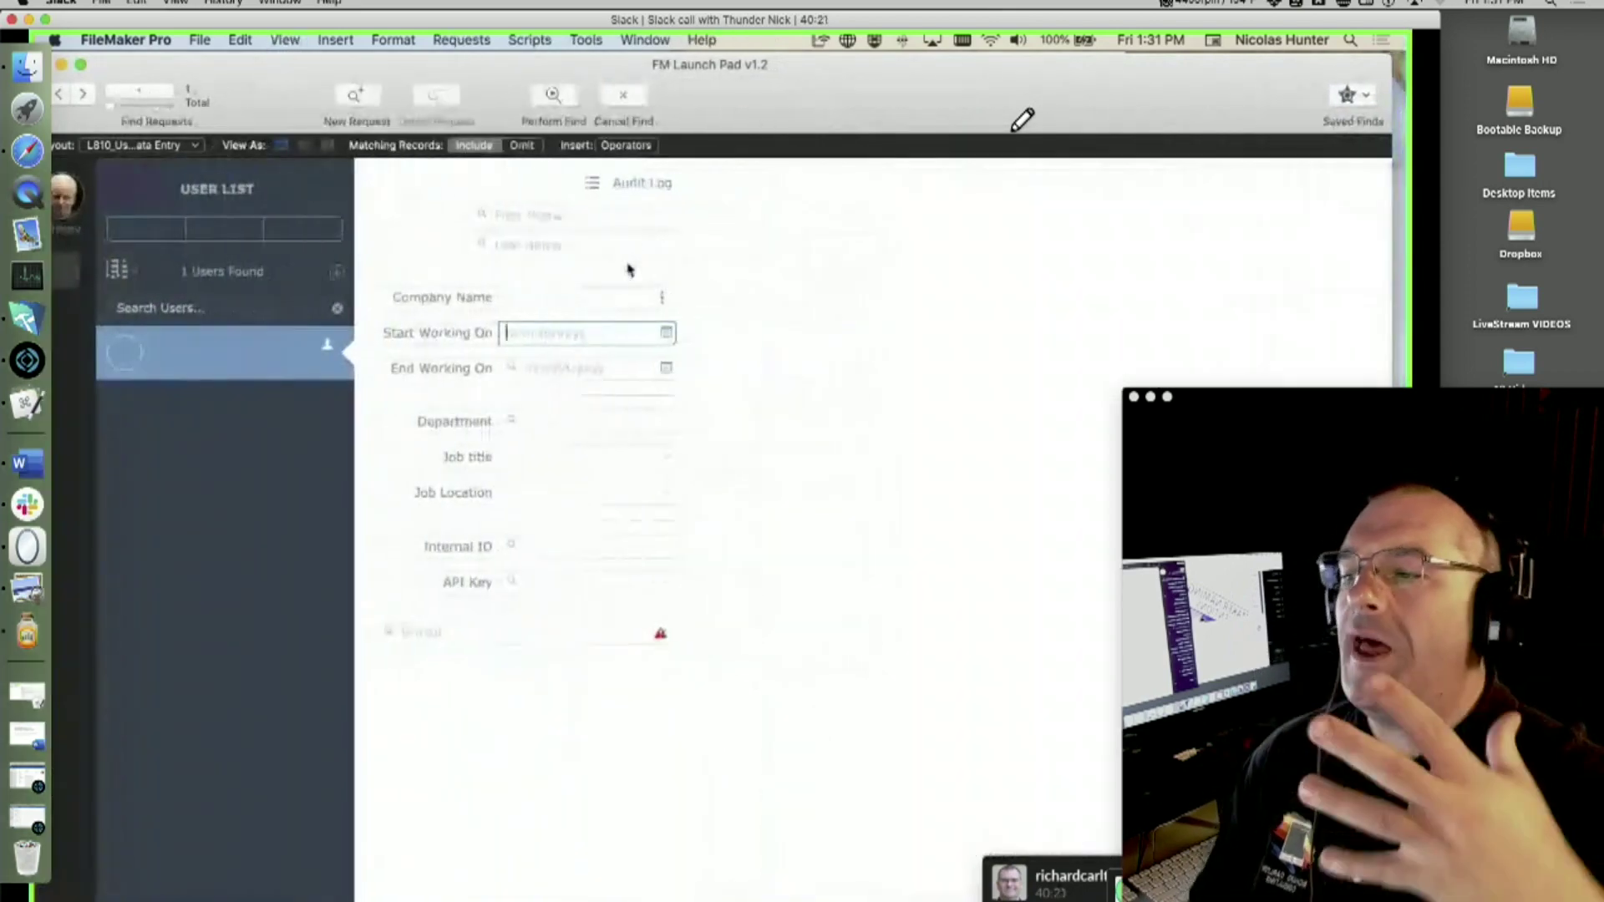
{"action": "left_click", "coordinate": [626, 145]}
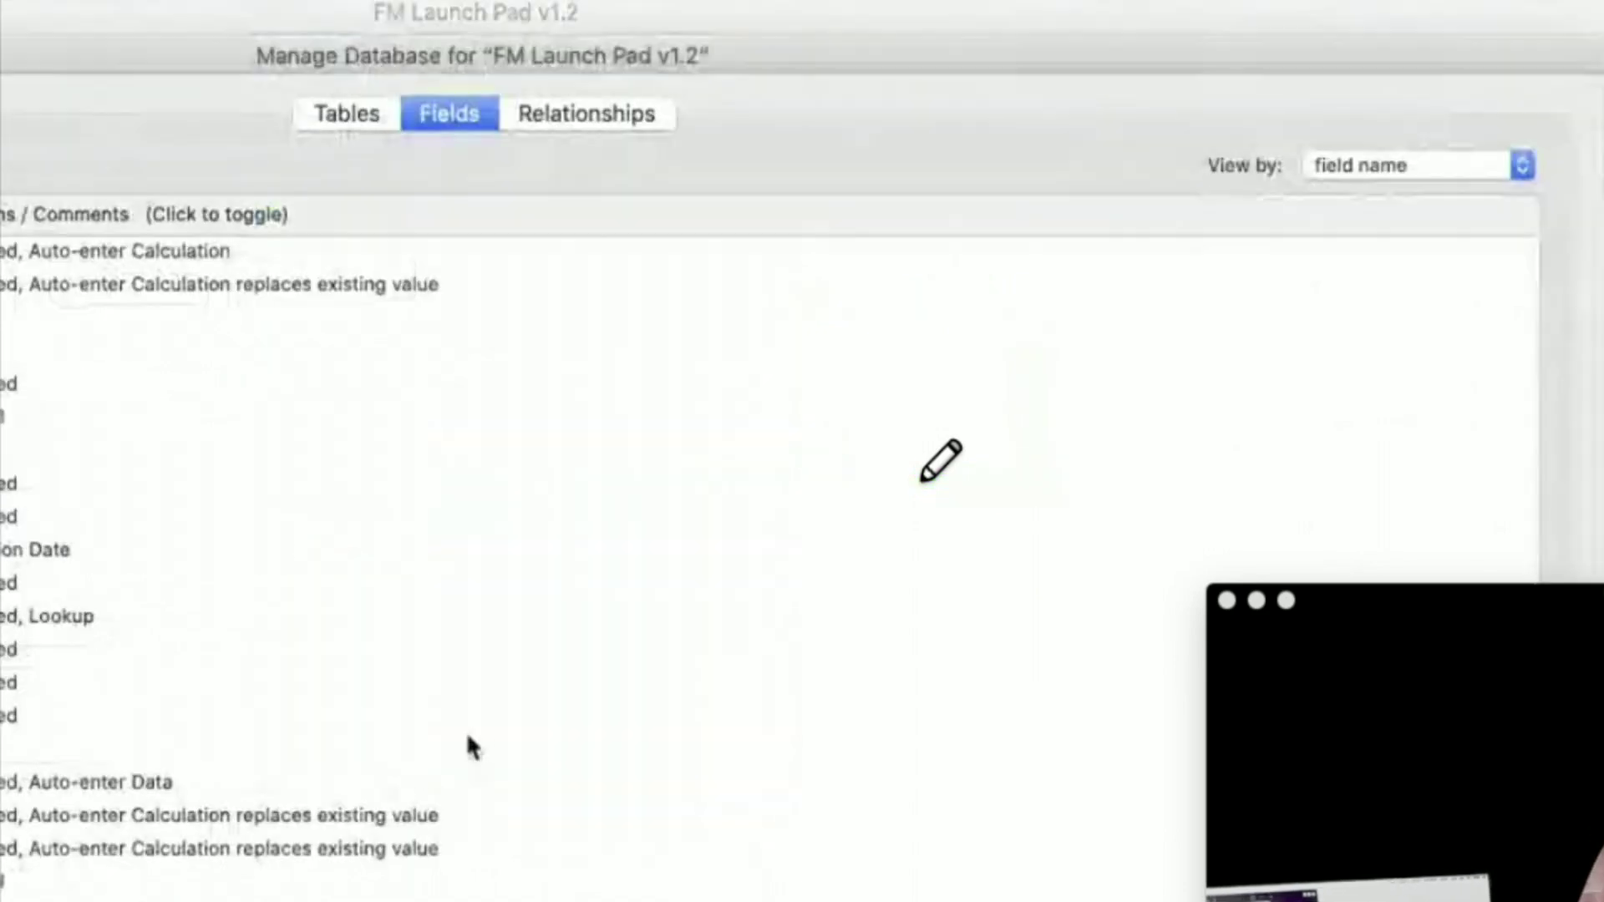
- Open the Account | Name field options and its empty Specify Calculation formula window
{"action": "double_click", "coordinate": [236, 563]}
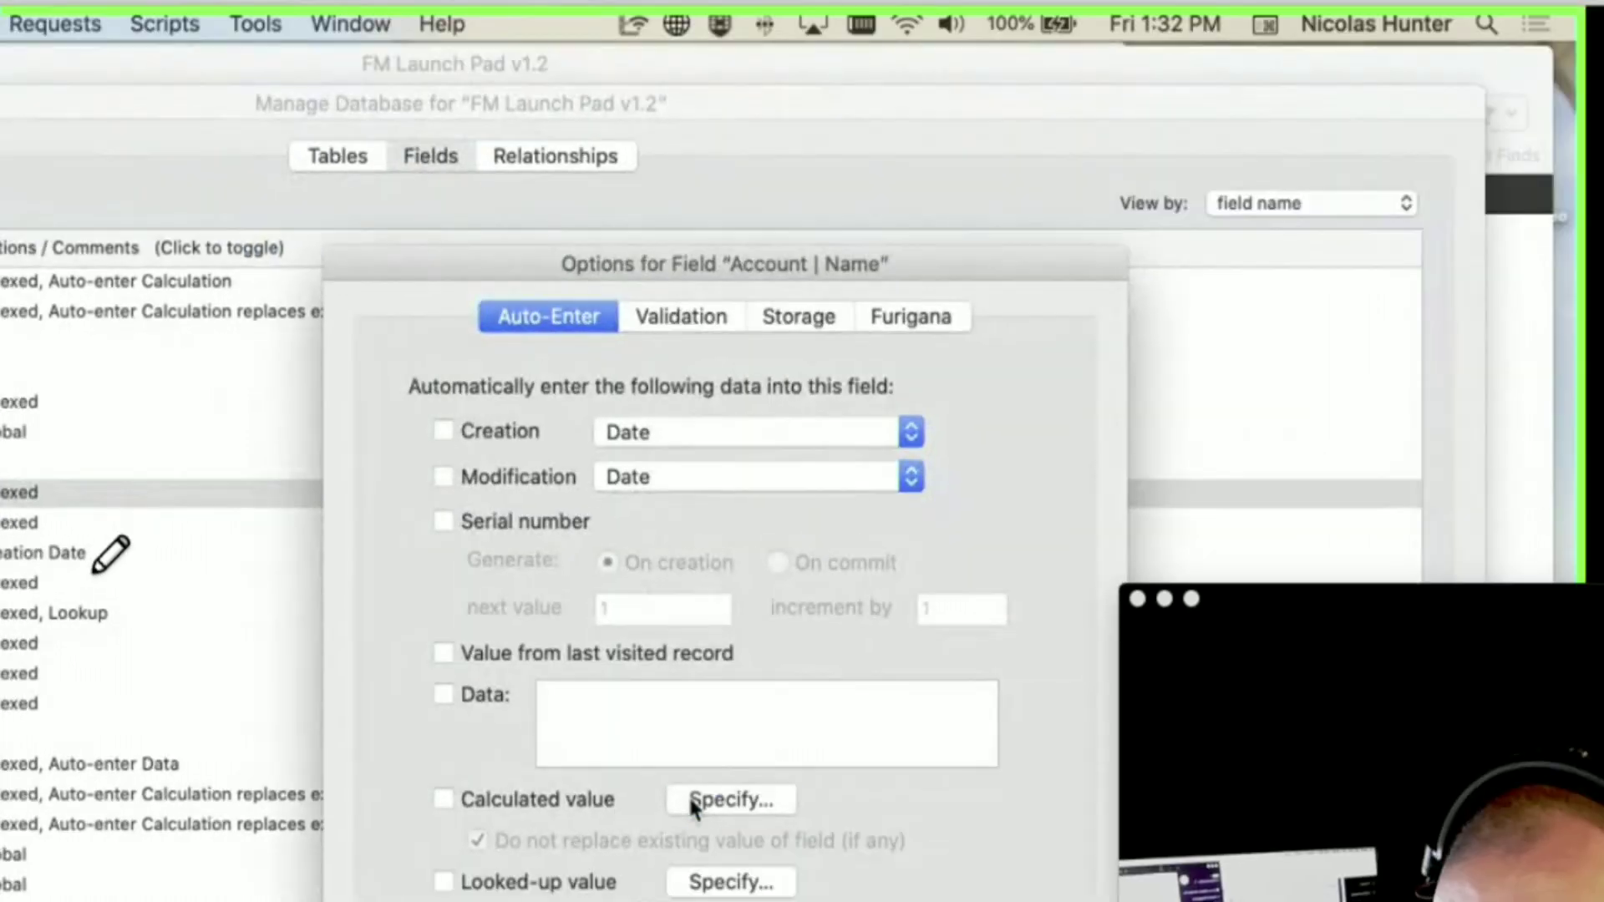
{"action": "left_click", "coordinate": [796, 820]}
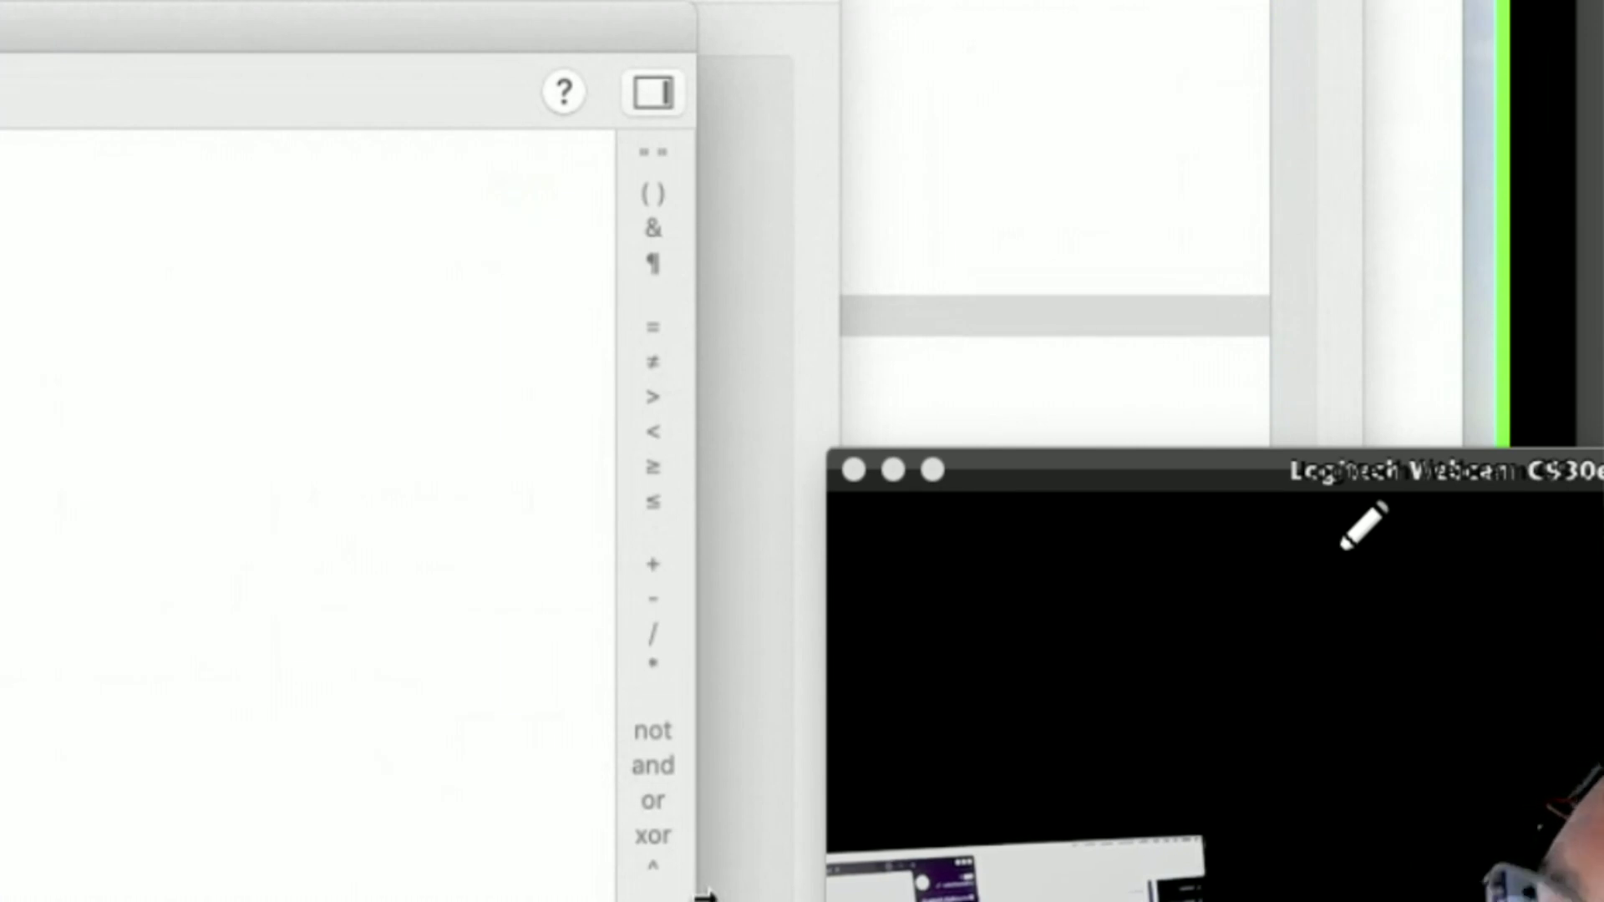
{"action": "left_click", "coordinate": [686, 342]}
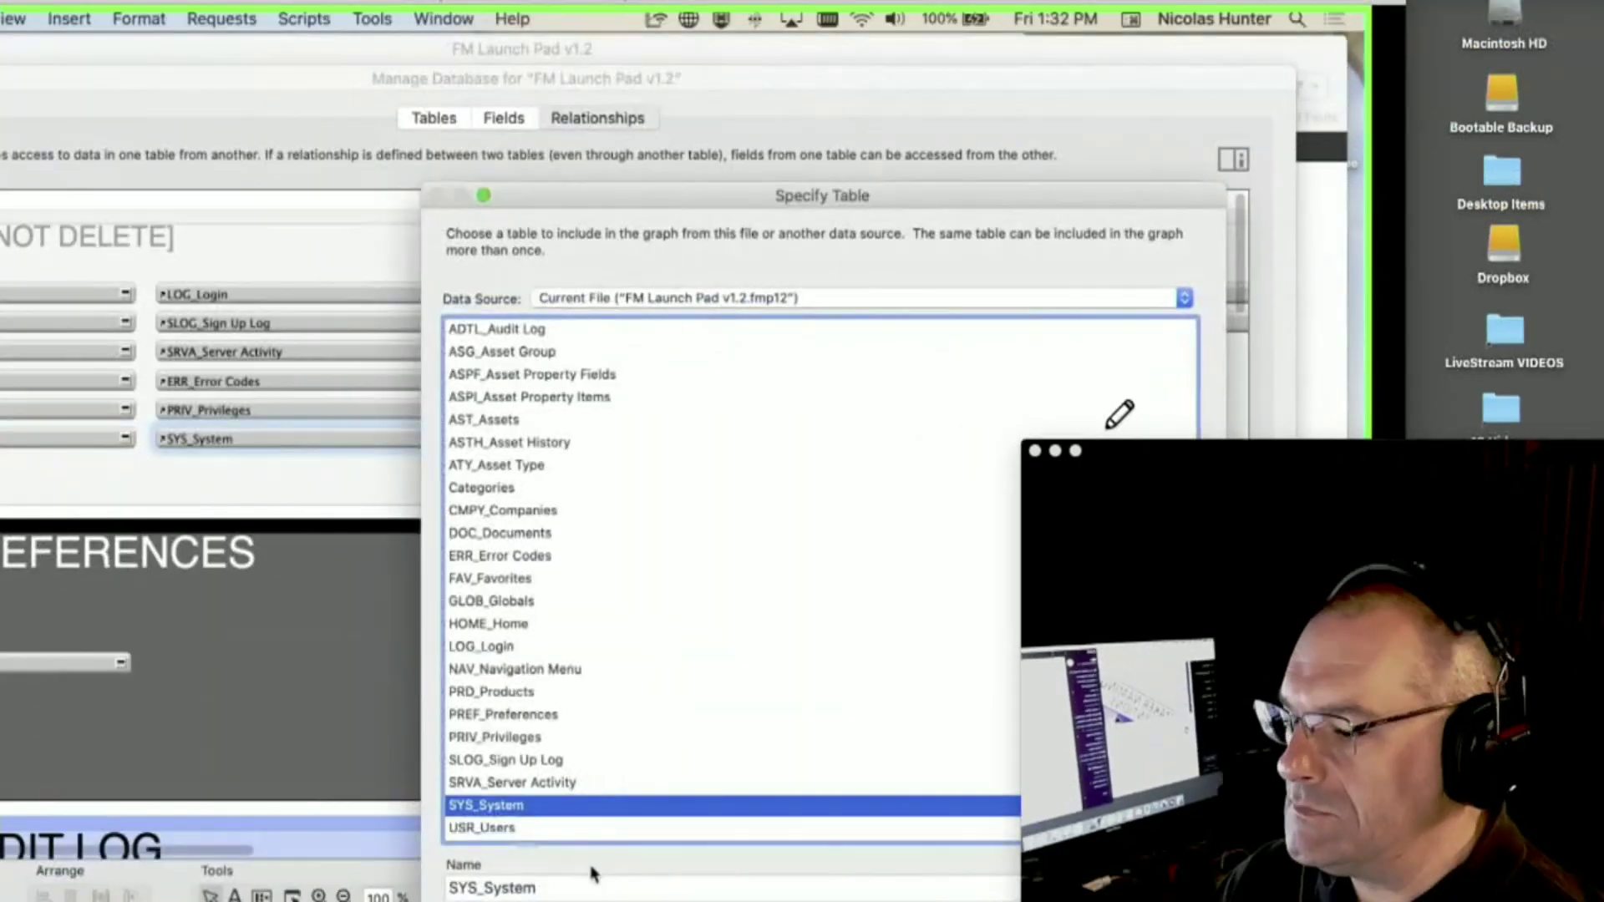
- Name the new occurrence 'SYS_System and' and dismiss the reserved-word name warning
{"action": "left_click", "coordinate": [593, 876]}
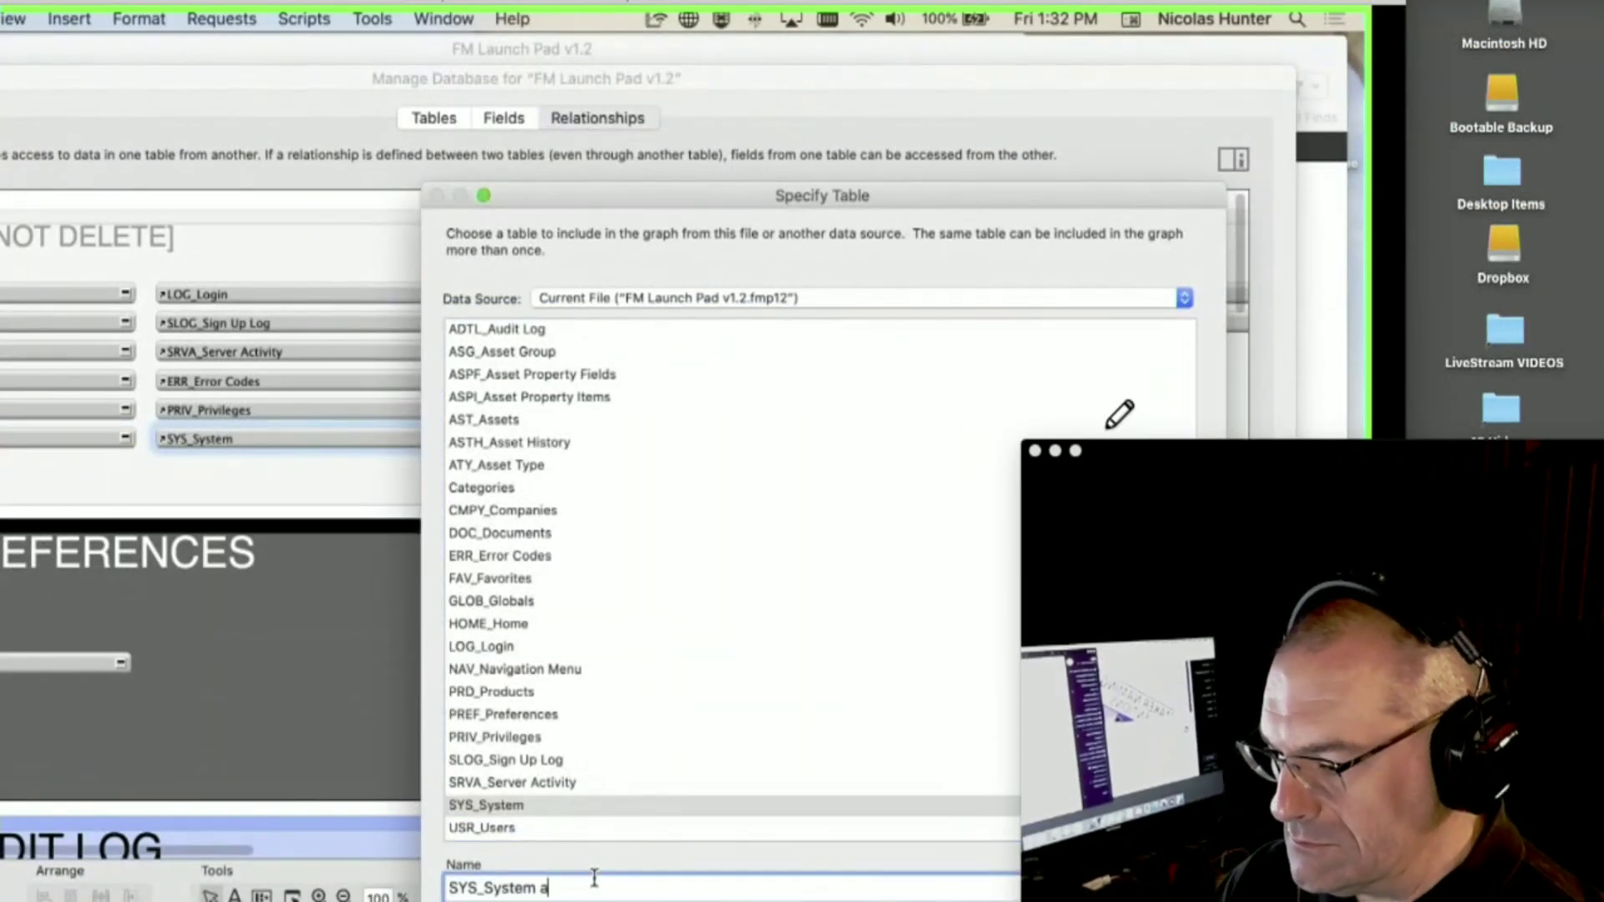
{"action": "type", "text": "and"}
{"action": "key", "text": "Return"}
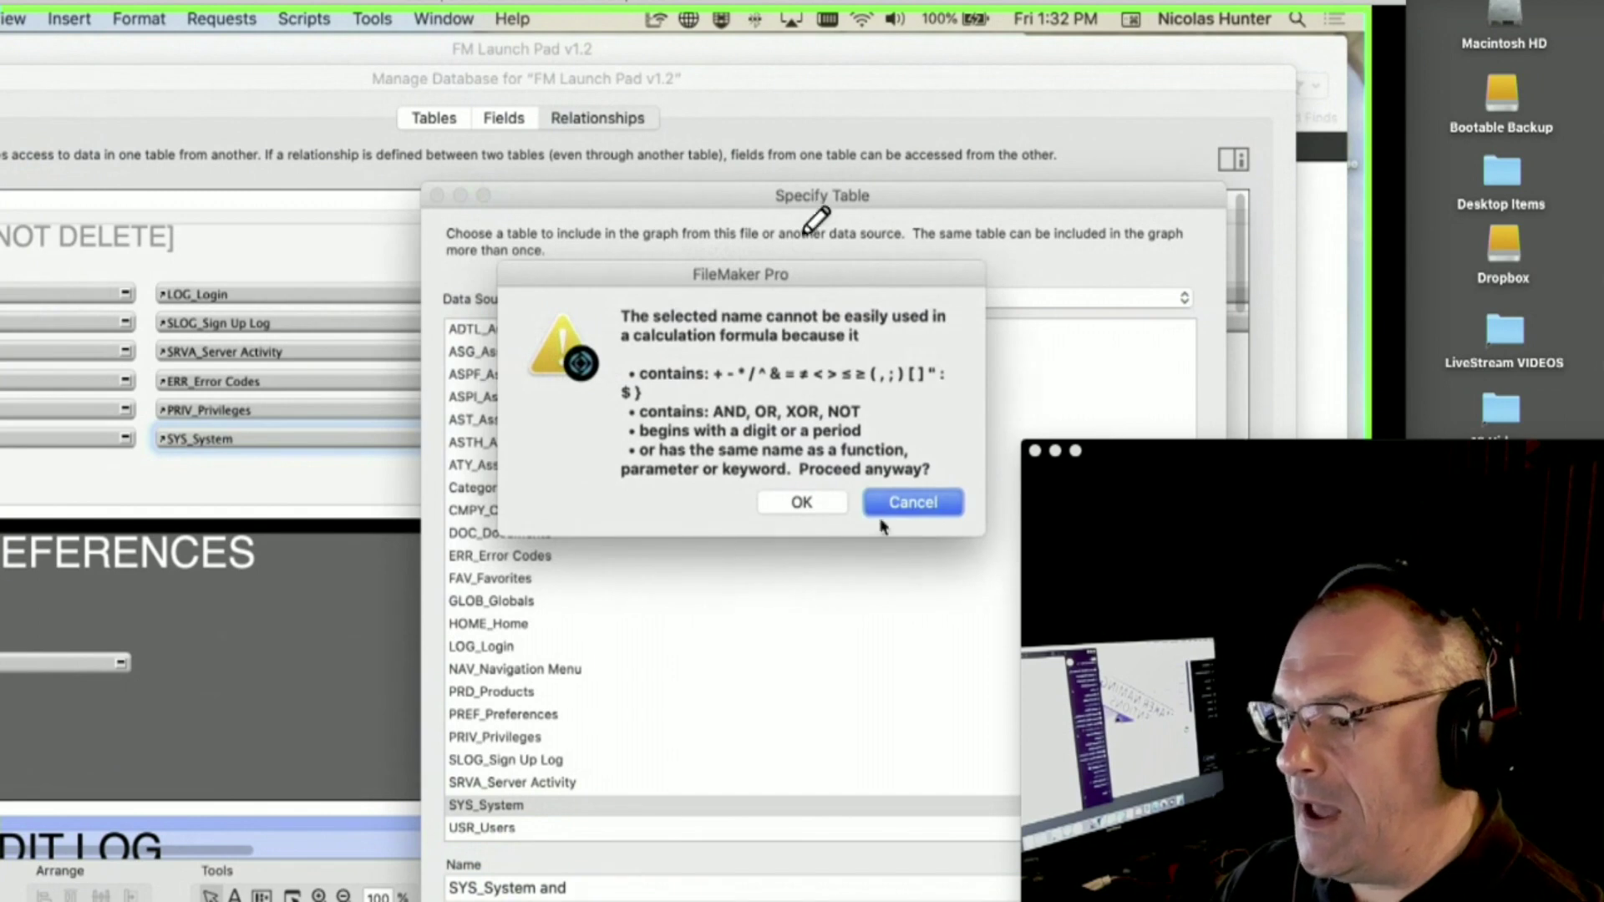
{"action": "left_click", "coordinate": [884, 504]}
{"action": "left_click", "coordinate": [609, 887]}
- Retry the name, read the warning text, cancel it, and abandon adding the occurrence
{"action": "key", "text": "Return"}
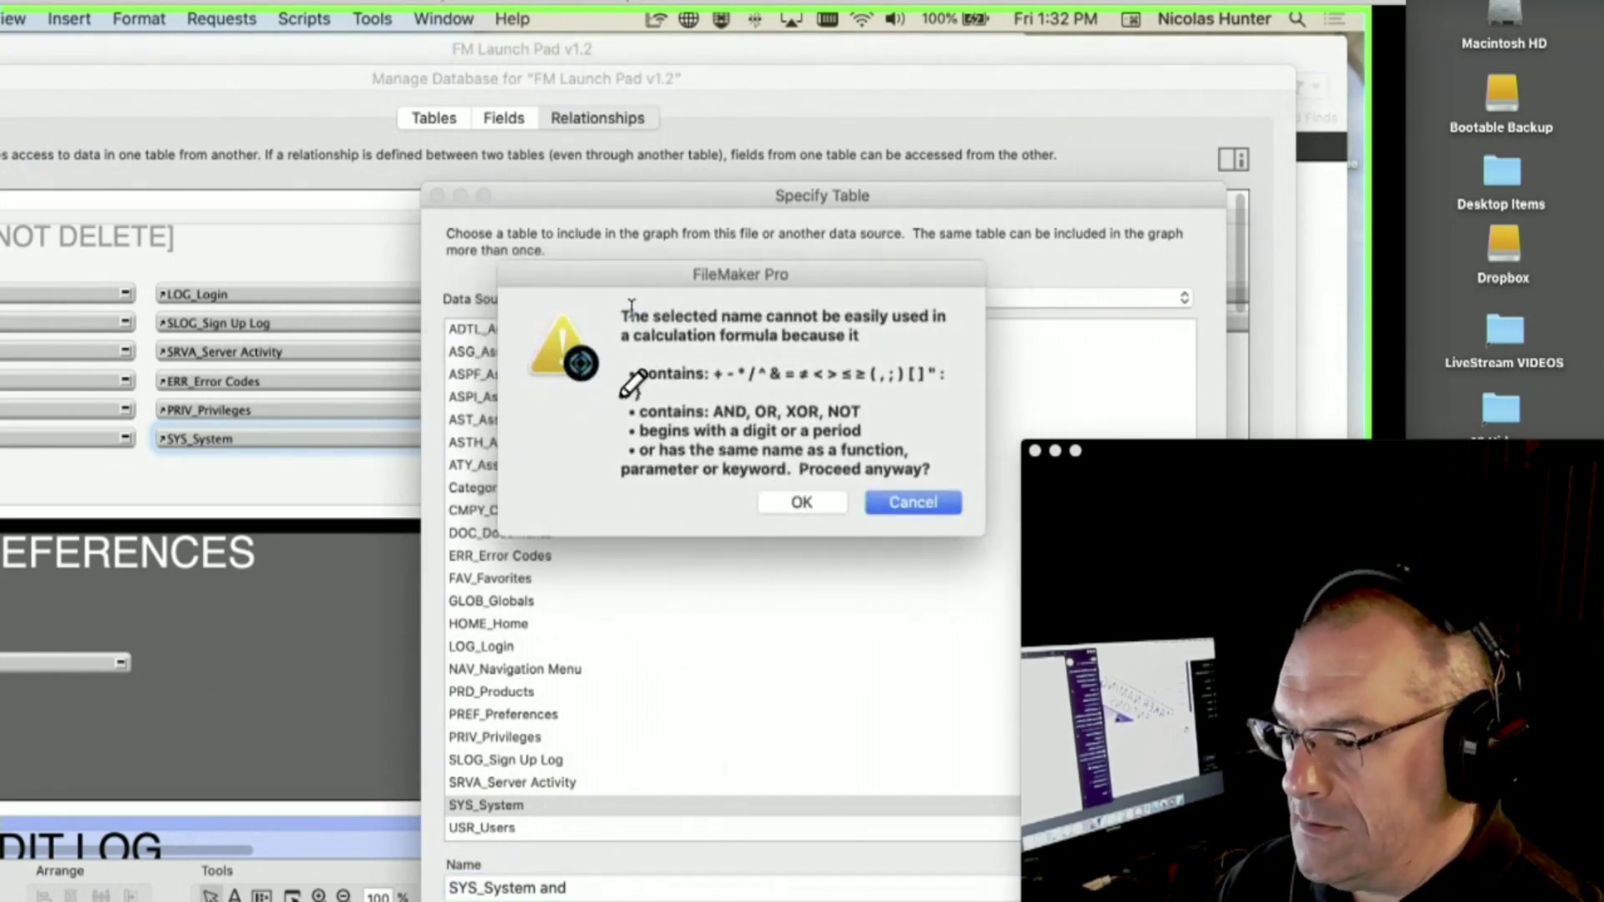
{"action": "left_click_drag", "start_coordinate": [629, 306], "coordinate": [980, 492]}
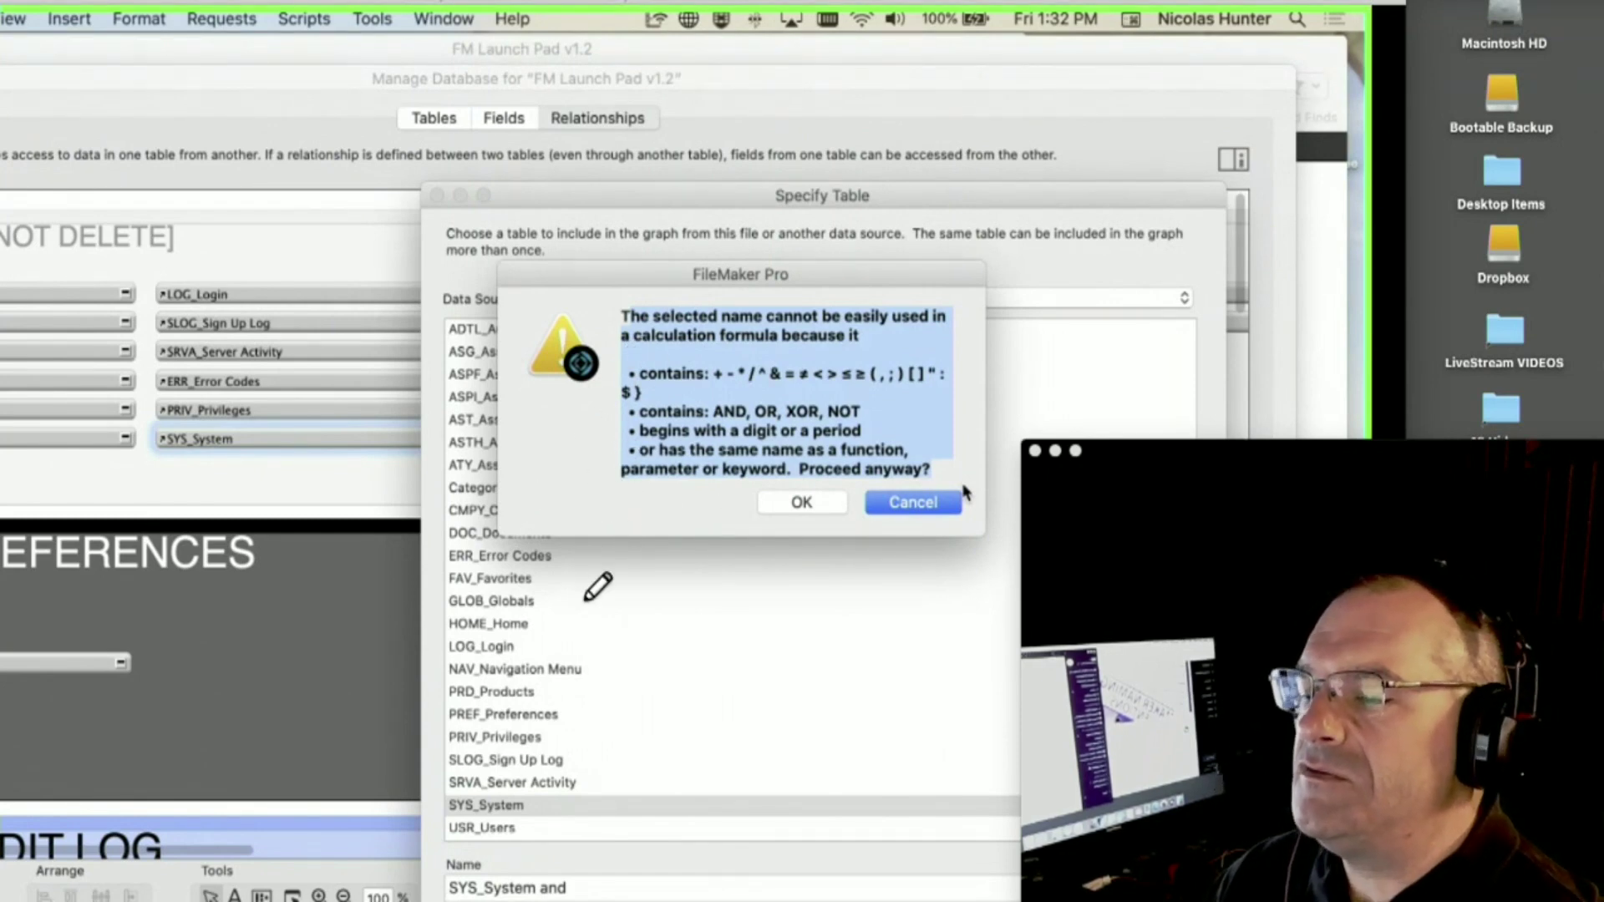
{"action": "left_click_drag", "start_coordinate": [507, 509], "coordinate": [579, 506]}
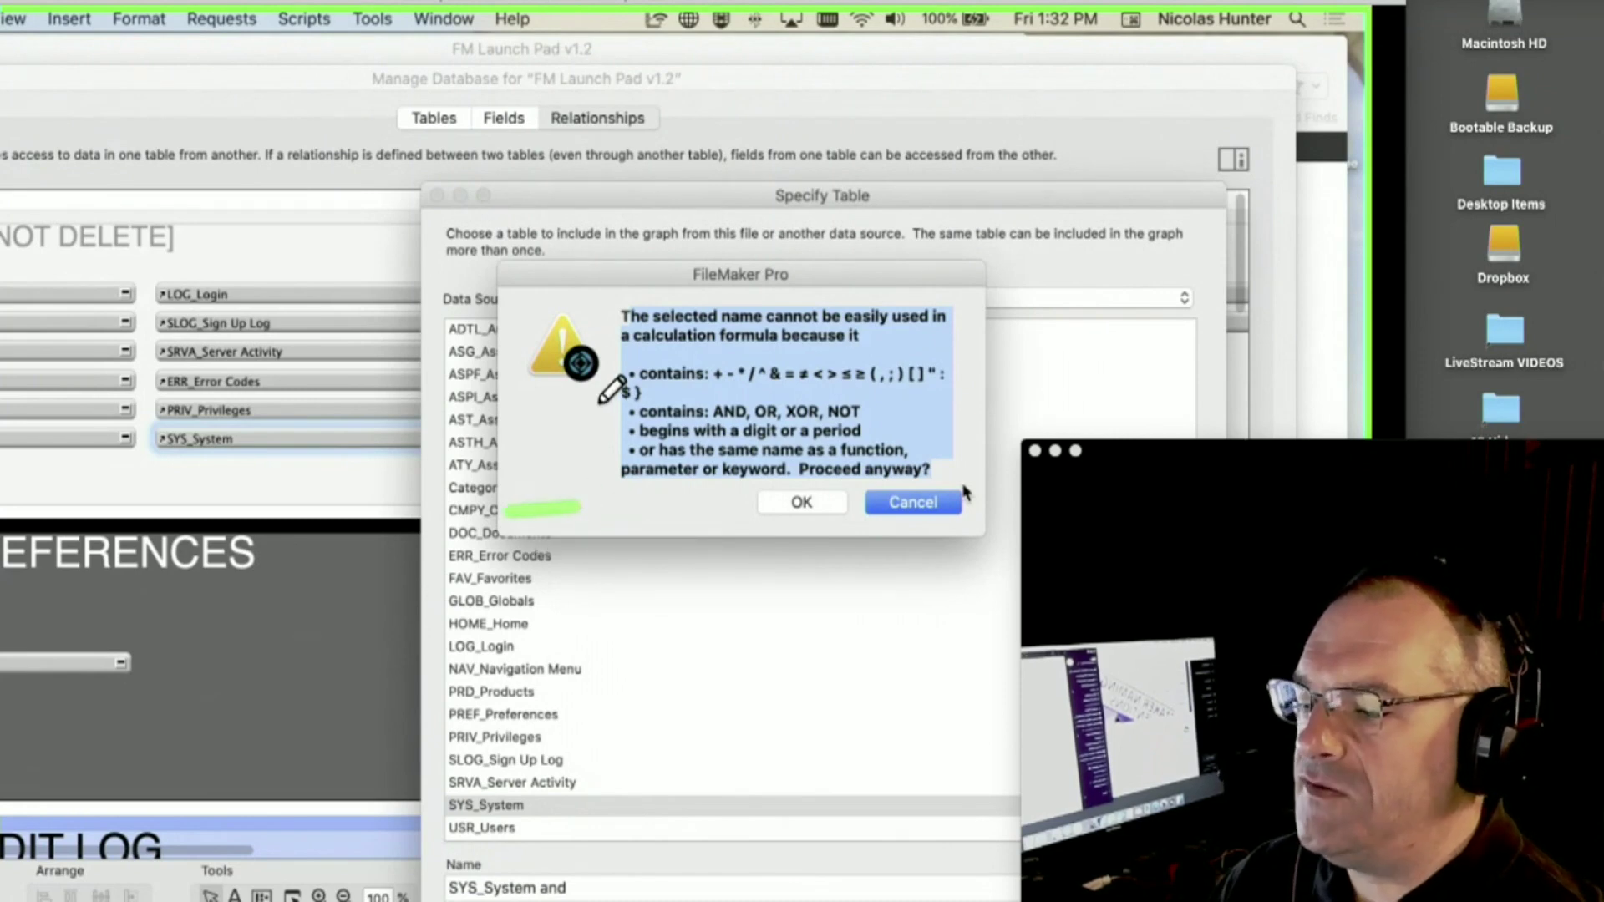
{"action": "left_click_drag", "start_coordinate": [600, 403], "coordinate": [605, 525]}
{"action": "mouse_move", "coordinate": [637, 422]}
{"action": "left_mouse_down"}
{"action": "mouse_move", "coordinate": [635, 514]}
{"action": "mouse_move", "coordinate": [664, 517]}
{"action": "left_mouse_up"}
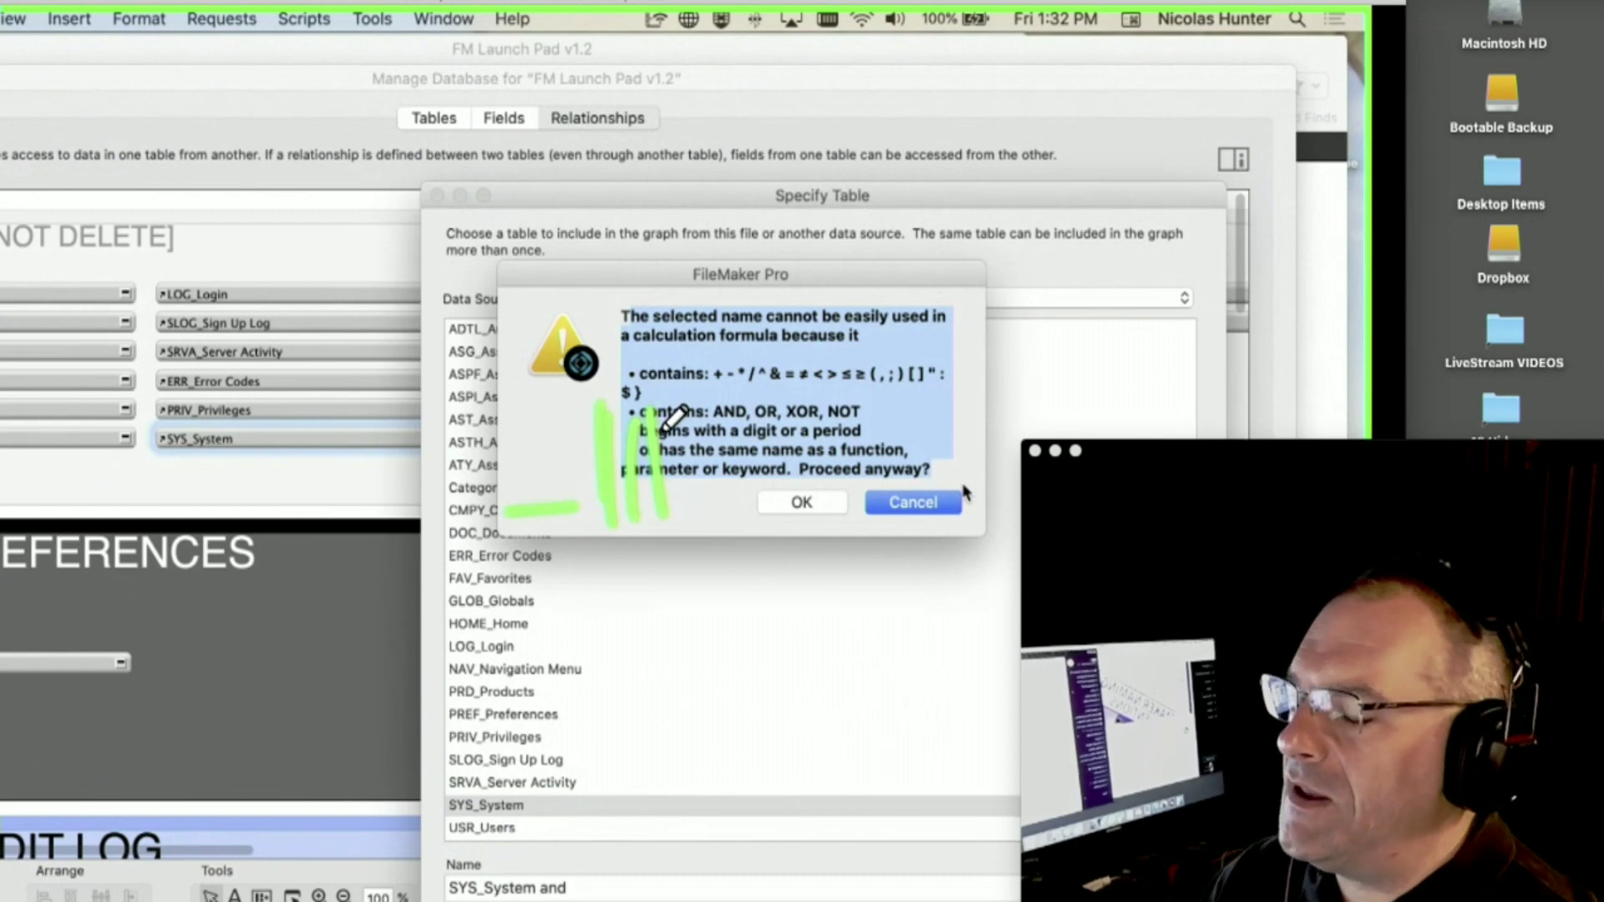
{"action": "left_click", "coordinate": [879, 502]}
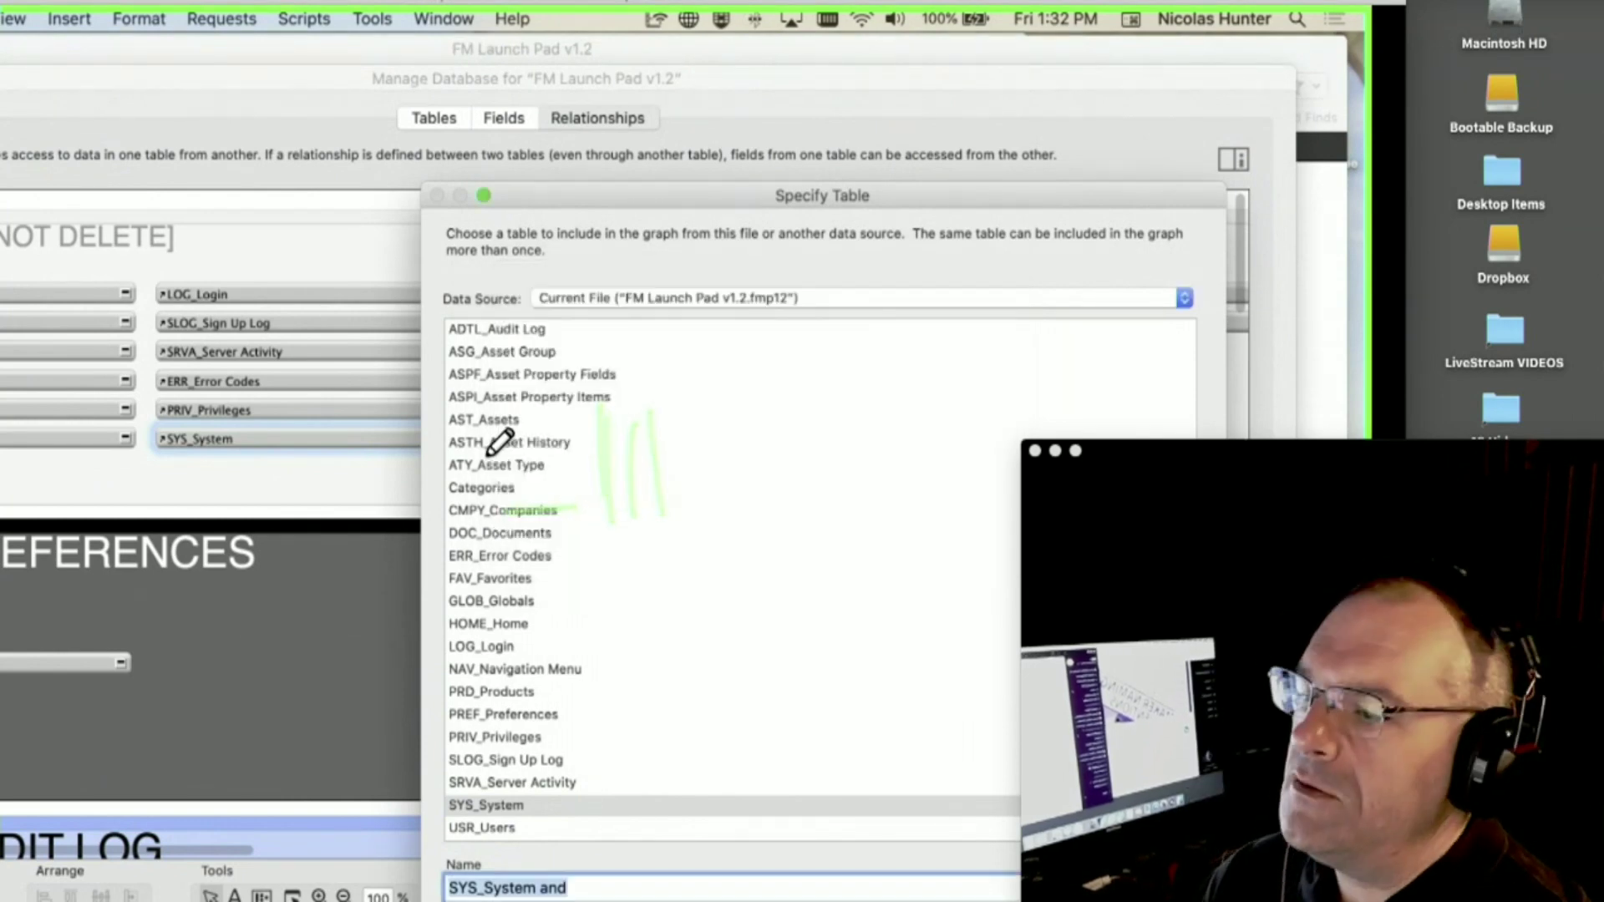
{"action": "key", "text": "Escape"}
{"action": "key", "text": "Escape"}
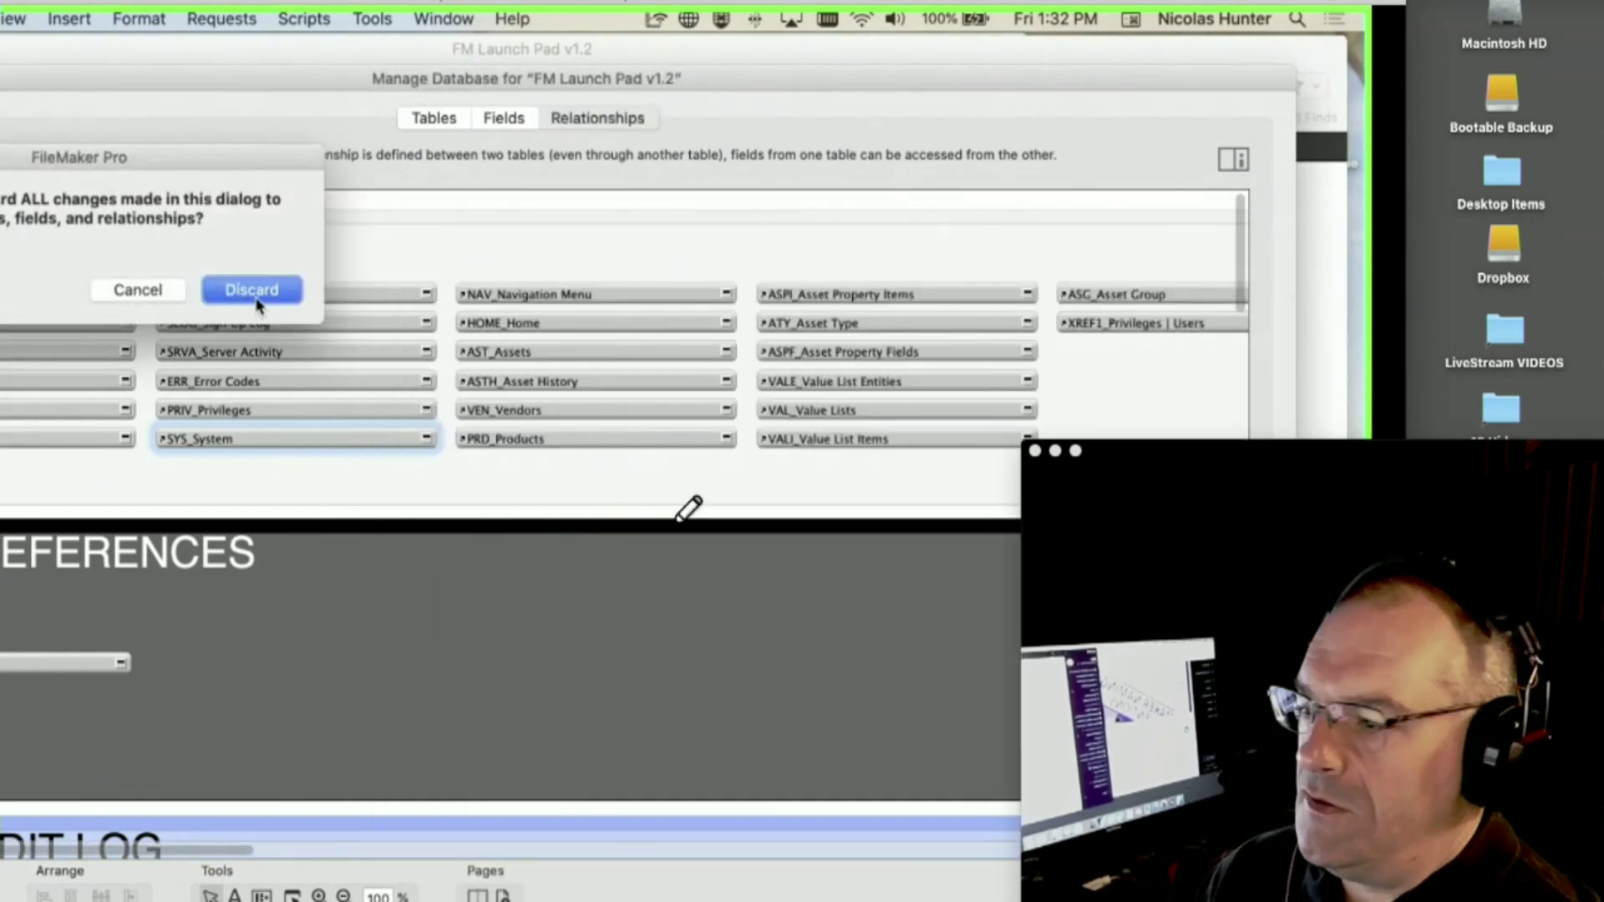
- Discard the schema changes, put the L810 users layout into Layout mode, and switch to Safari
{"action": "left_click", "coordinate": [254, 299]}
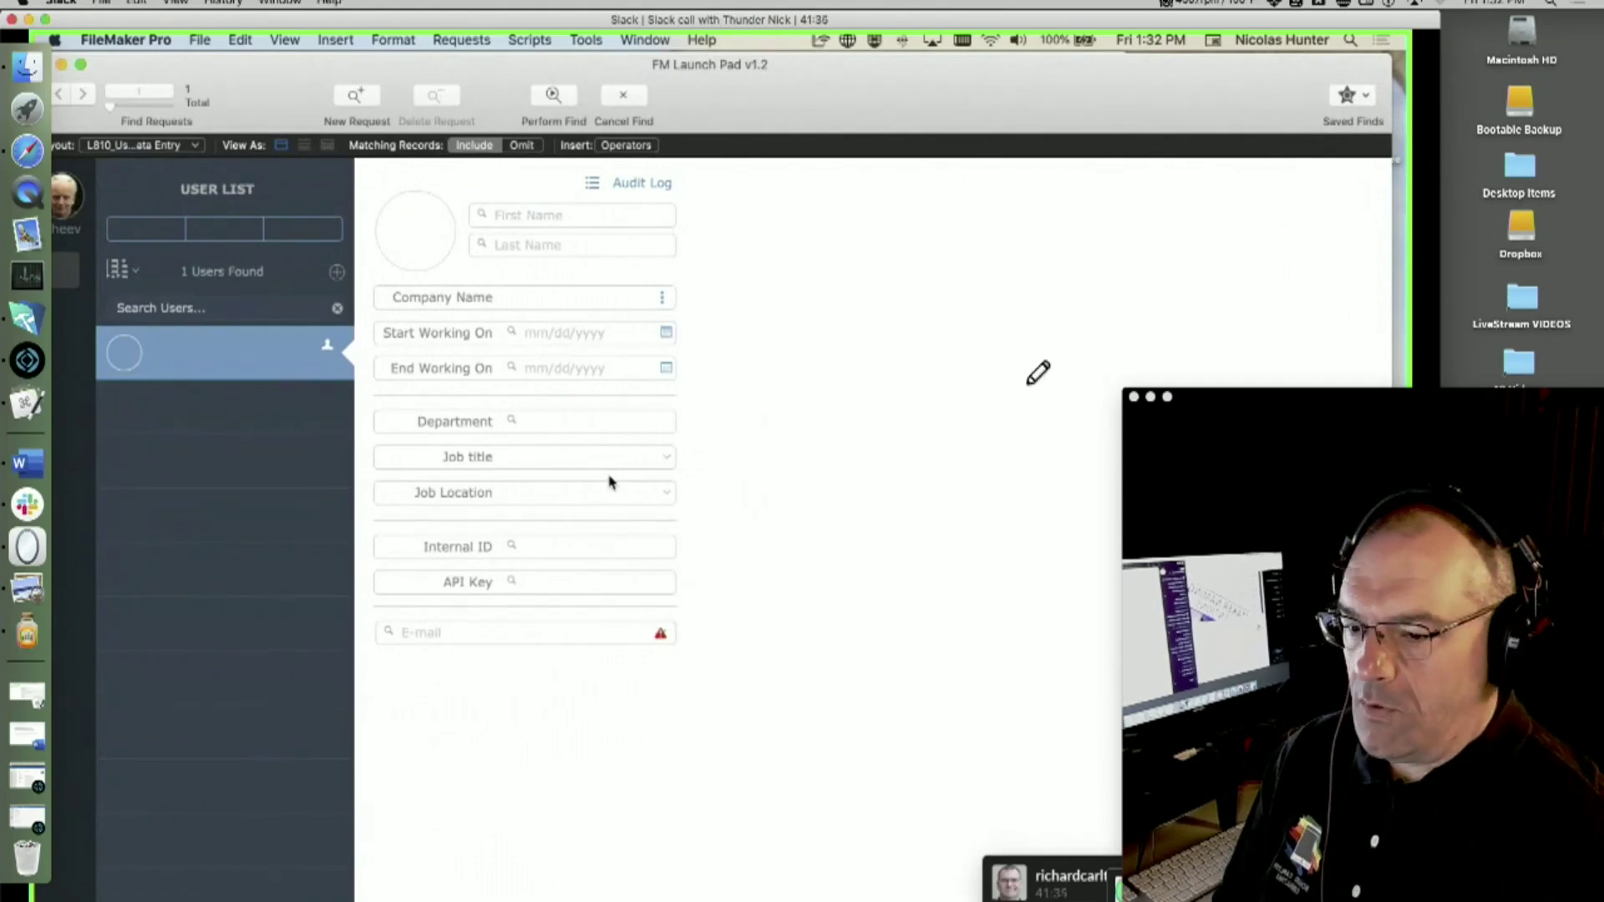
{"action": "left_click_drag", "start_coordinate": [1279, 401], "coordinate": [1314, 351]}
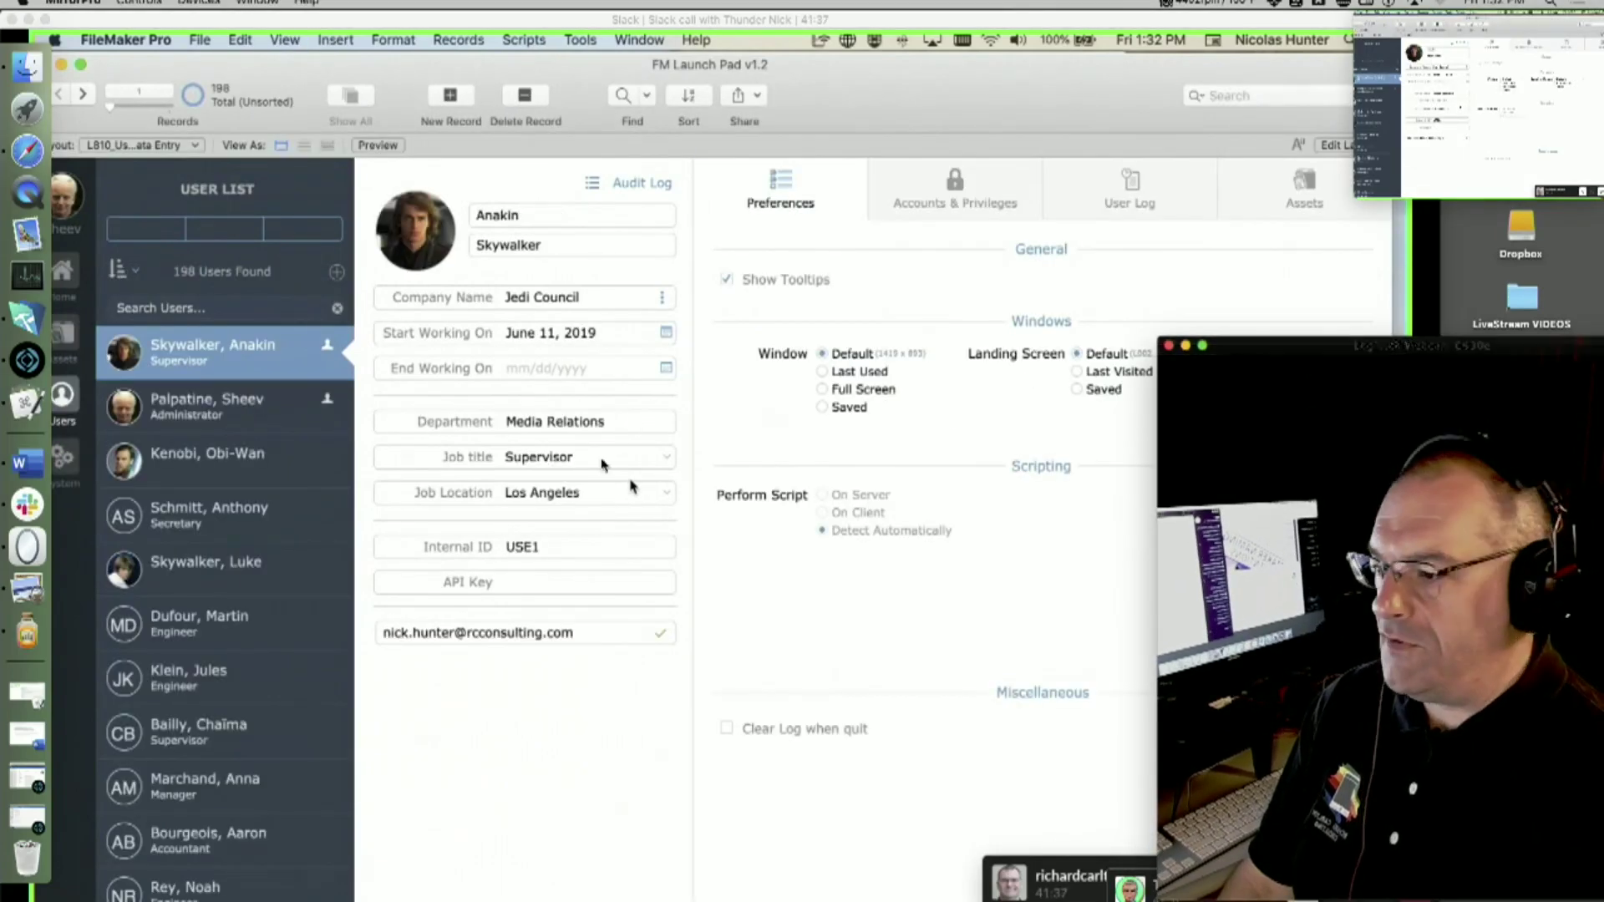
{"action": "key", "text": "super+l"}
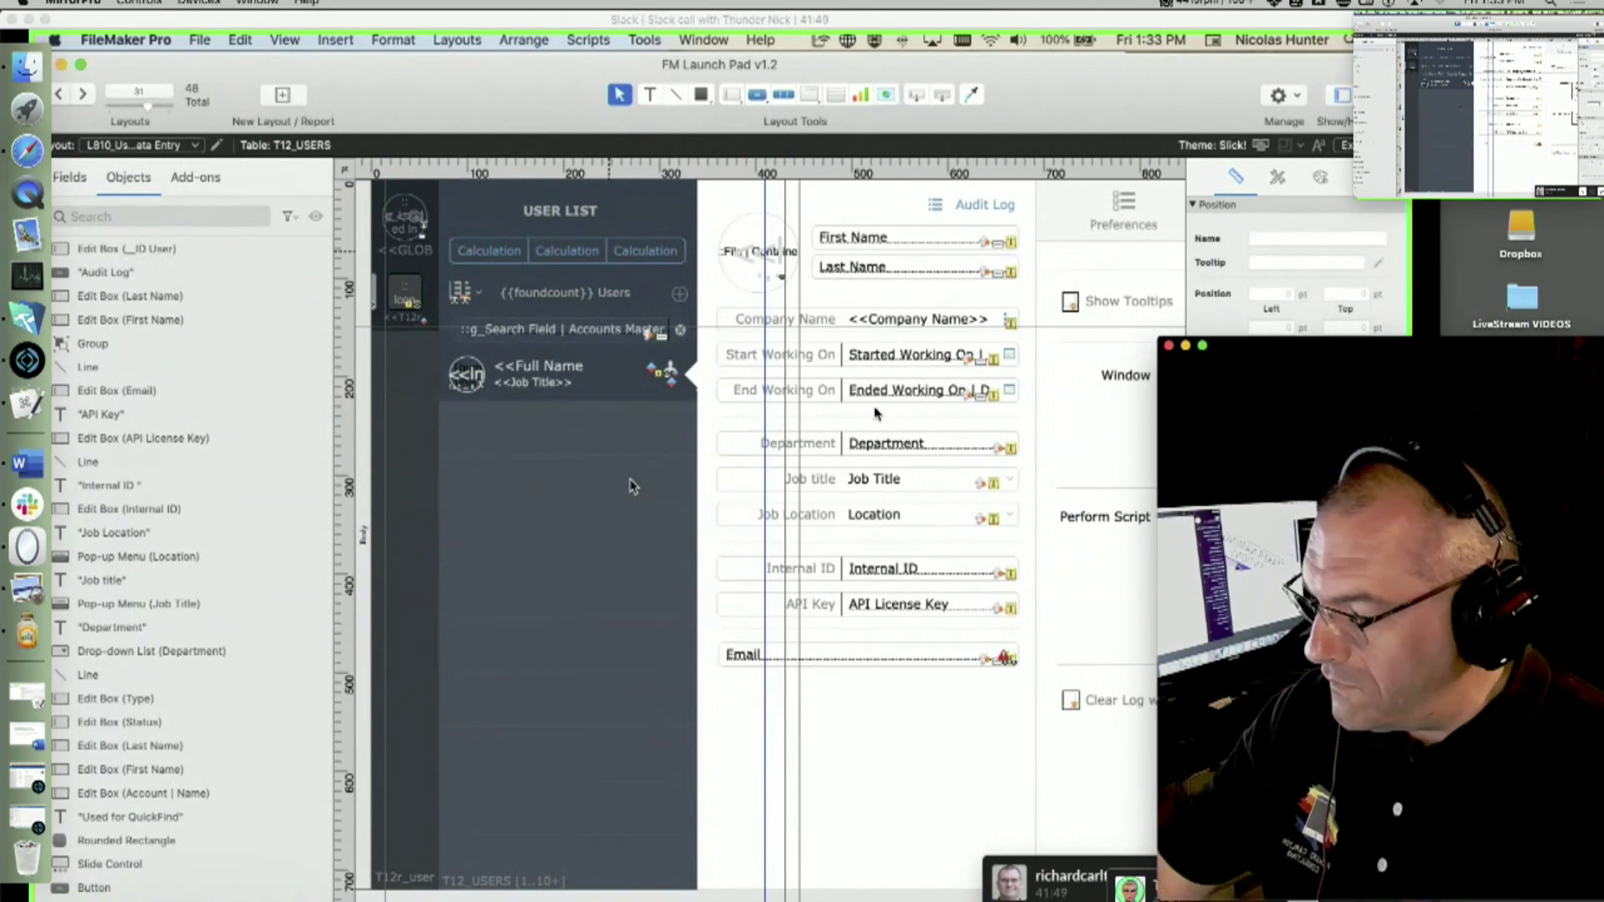
{"action": "key", "text": "super+Tab"}
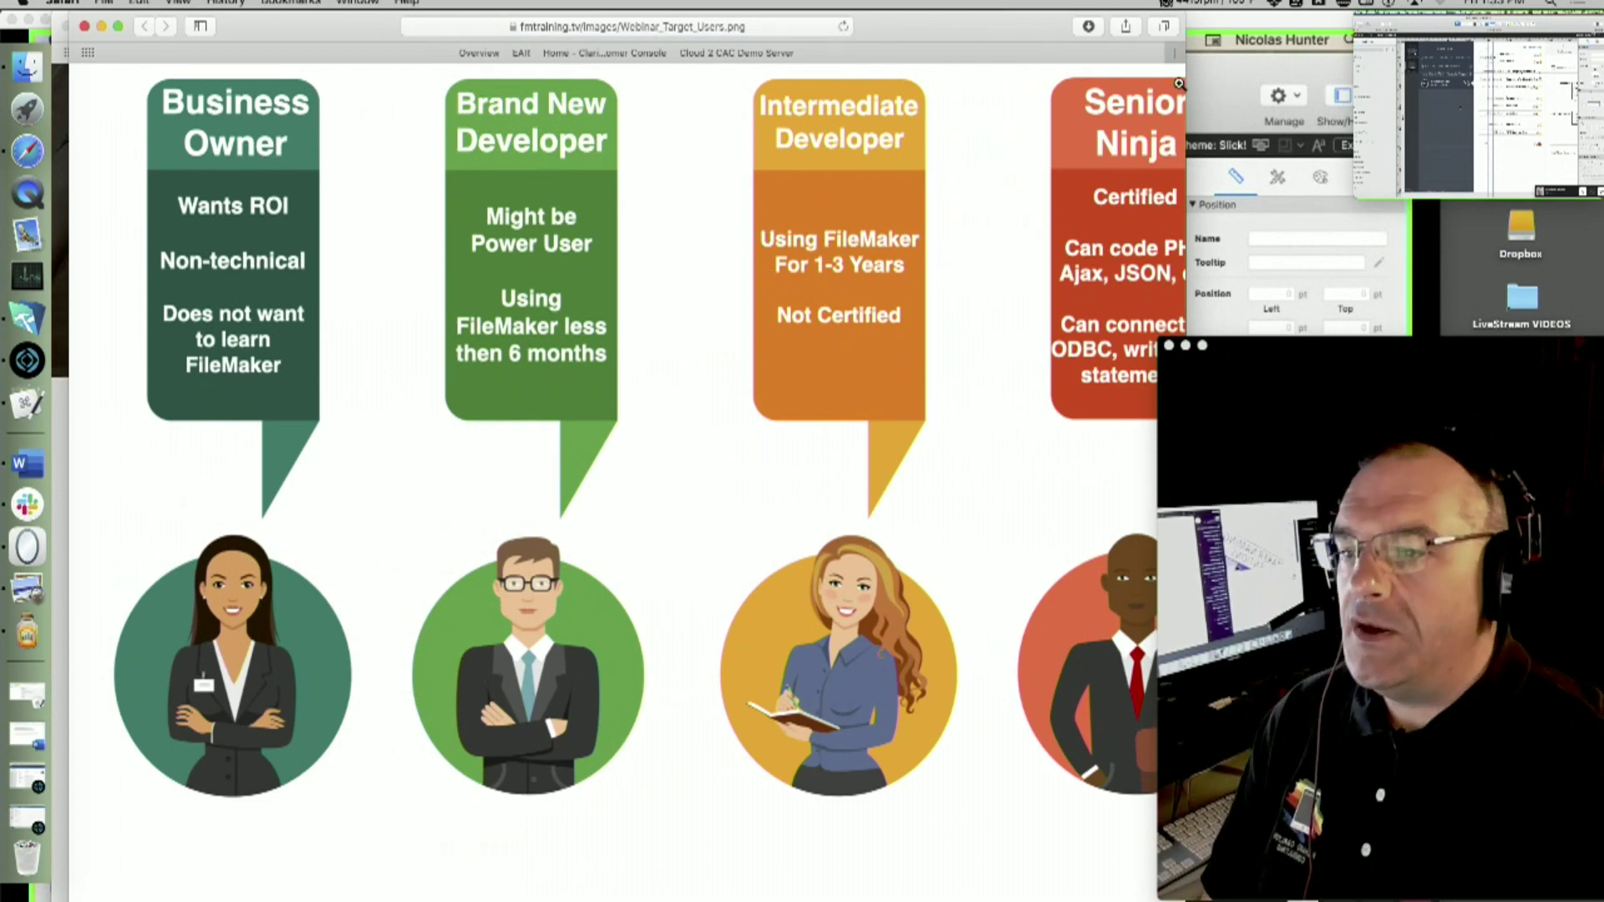
- Zoom the Webinar_Target_Users image in and out to show all four columns
{"action": "left_click", "coordinate": [875, 413]}
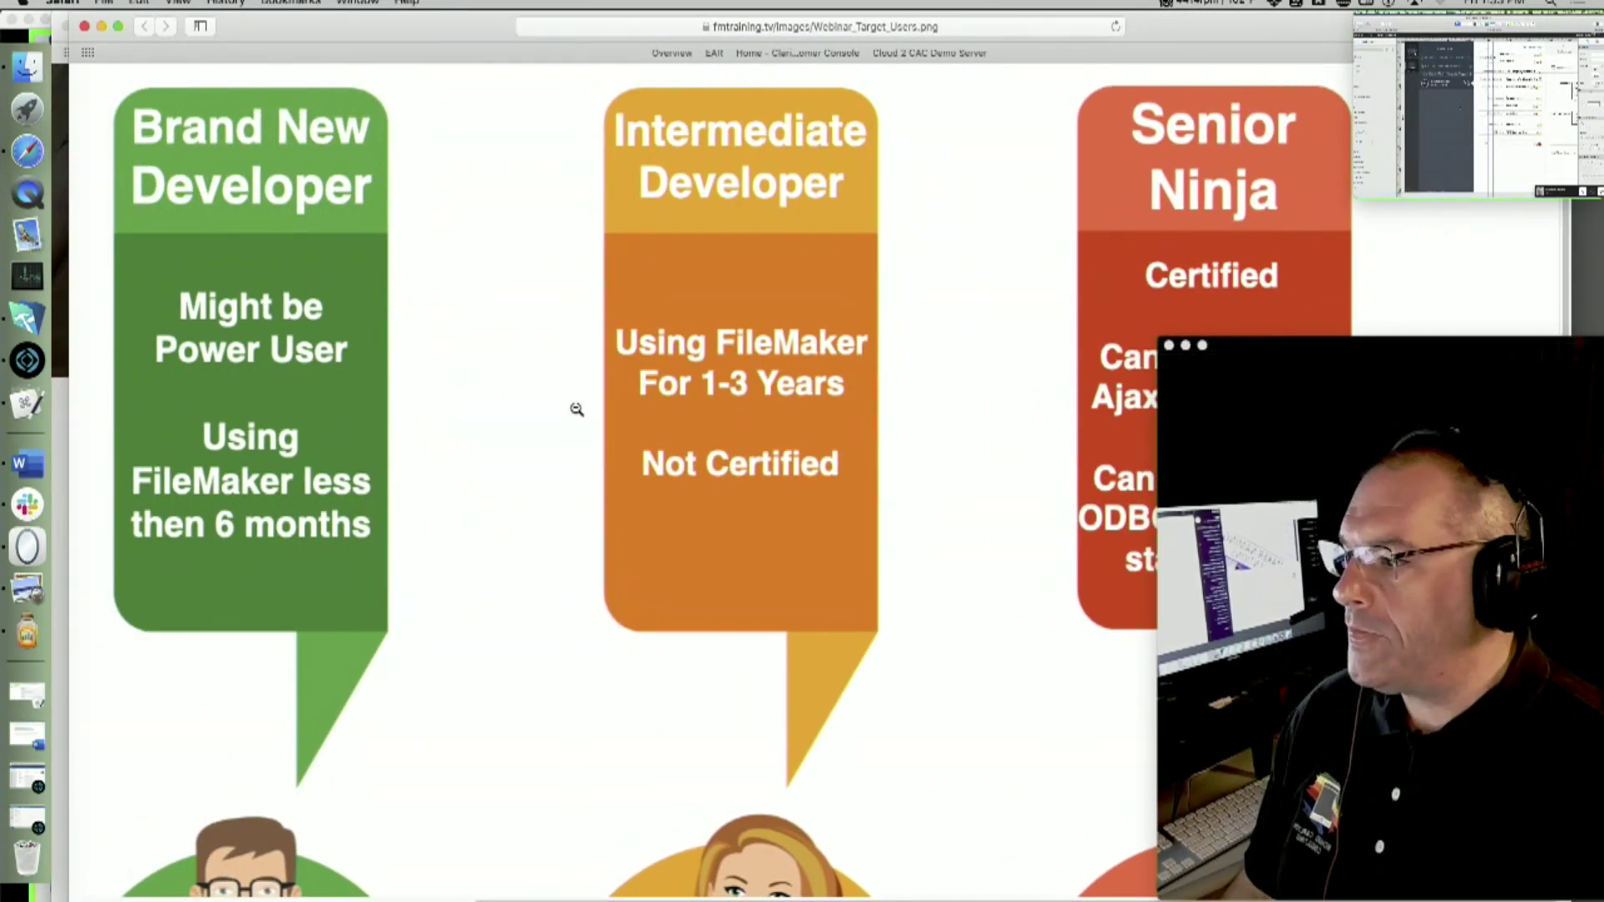
{"action": "left_click", "coordinate": [518, 411]}
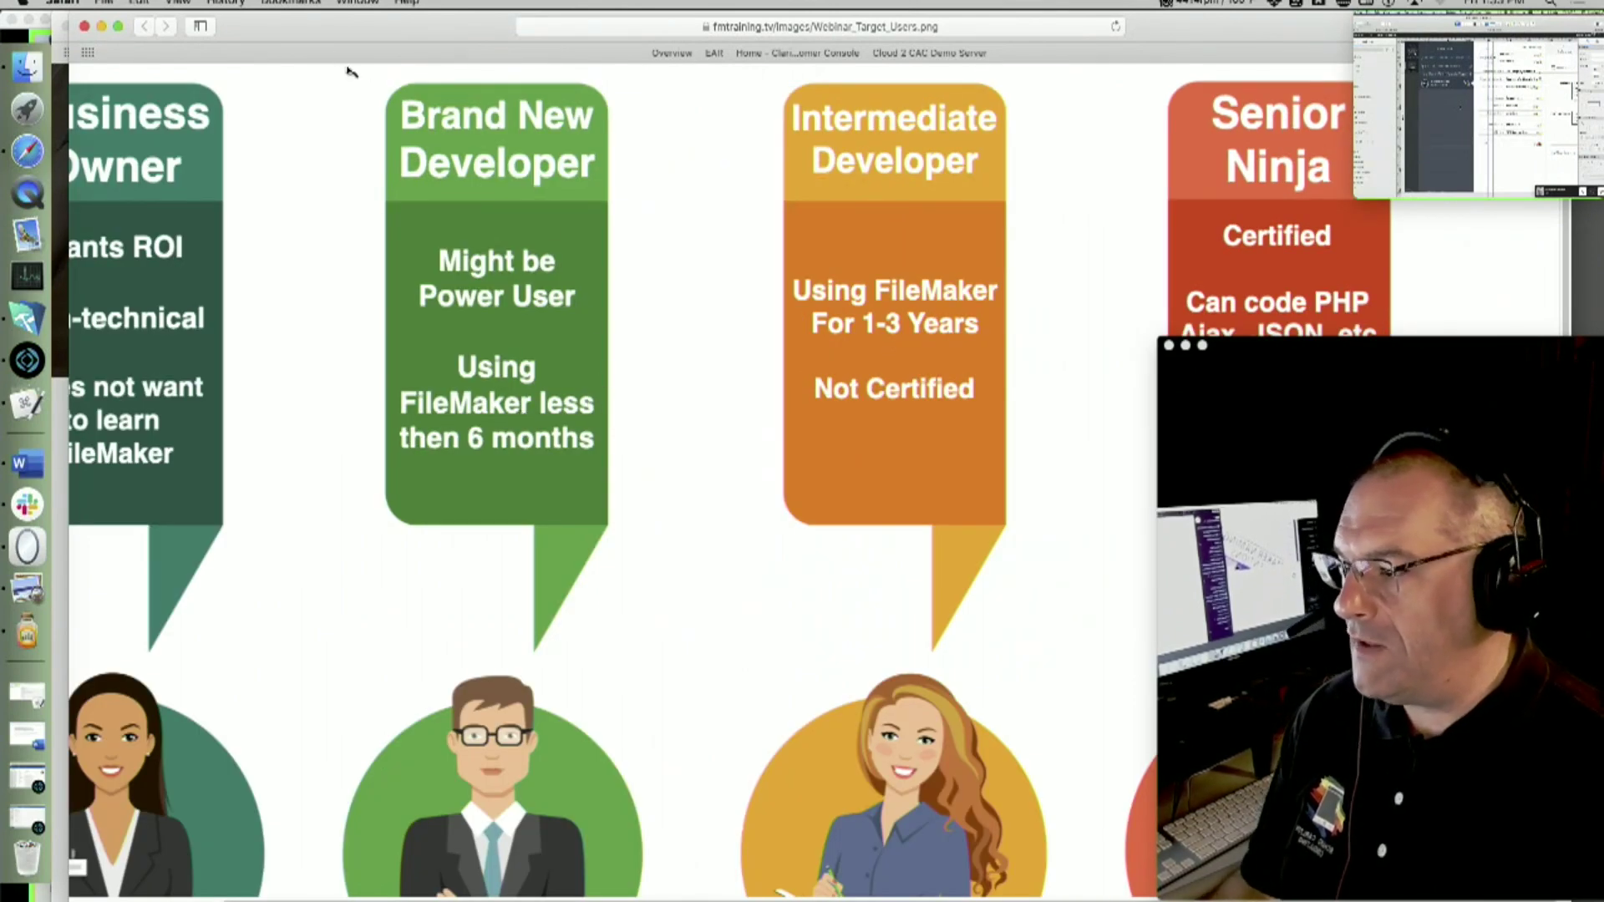
{"action": "left_click", "coordinate": [178, 2]}
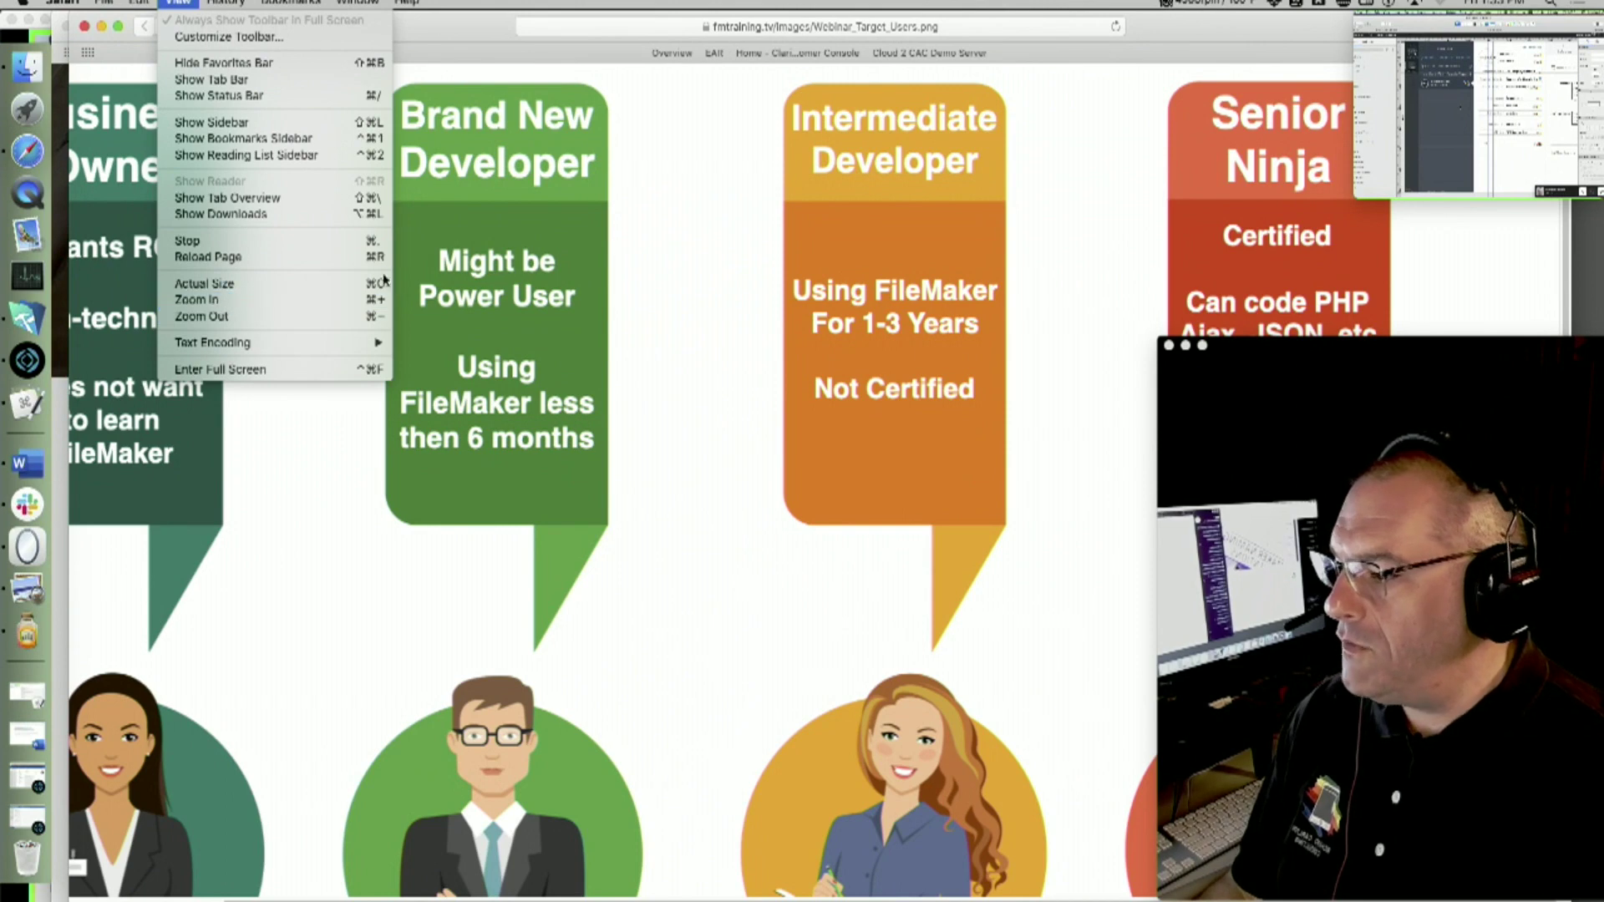
{"action": "left_click", "coordinate": [359, 284]}
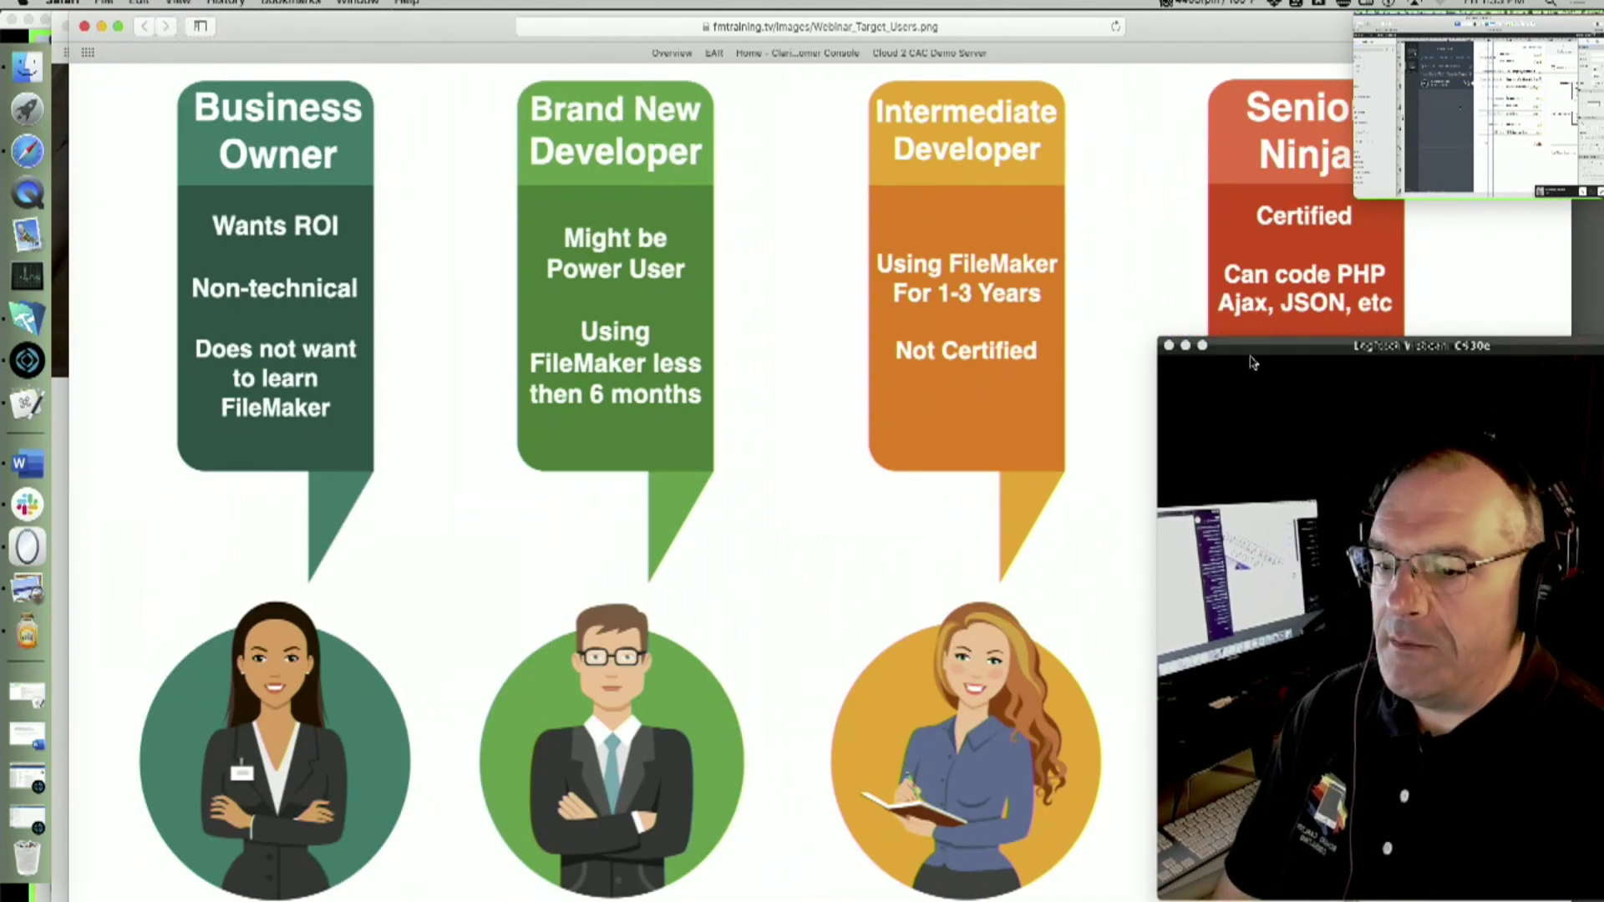
- Close the target-users image to reveal the Bundles page and bring the Slack call forward
{"action": "left_click_drag", "start_coordinate": [1245, 407], "coordinate": [1592, 463]}
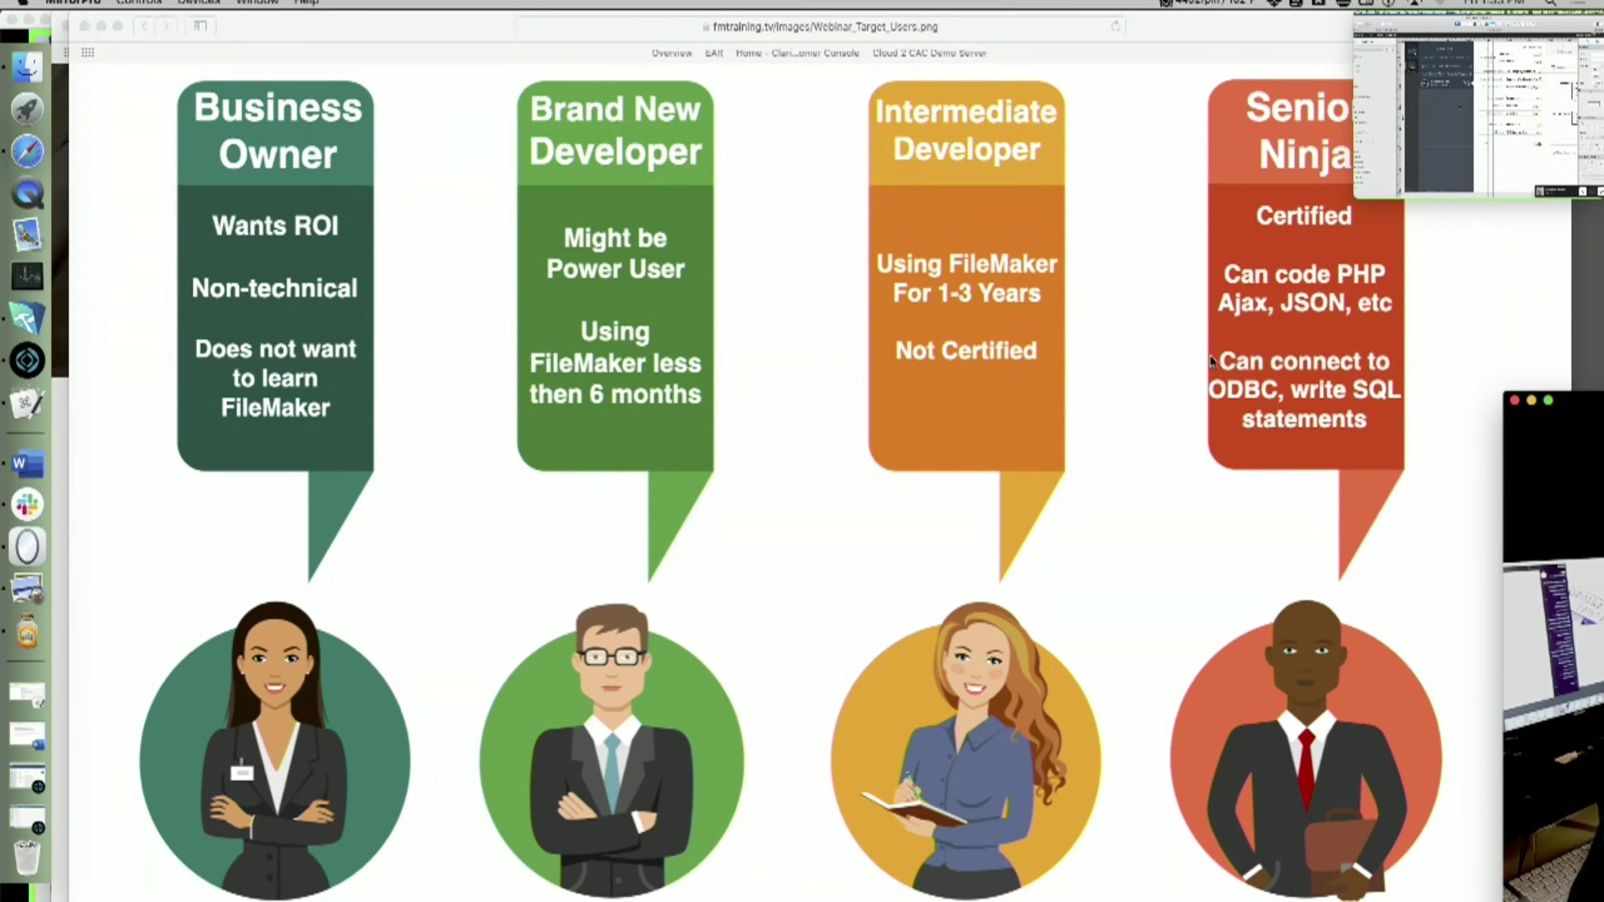
{"action": "left_click_drag", "start_coordinate": [1596, 403], "coordinate": [1305, 388]}
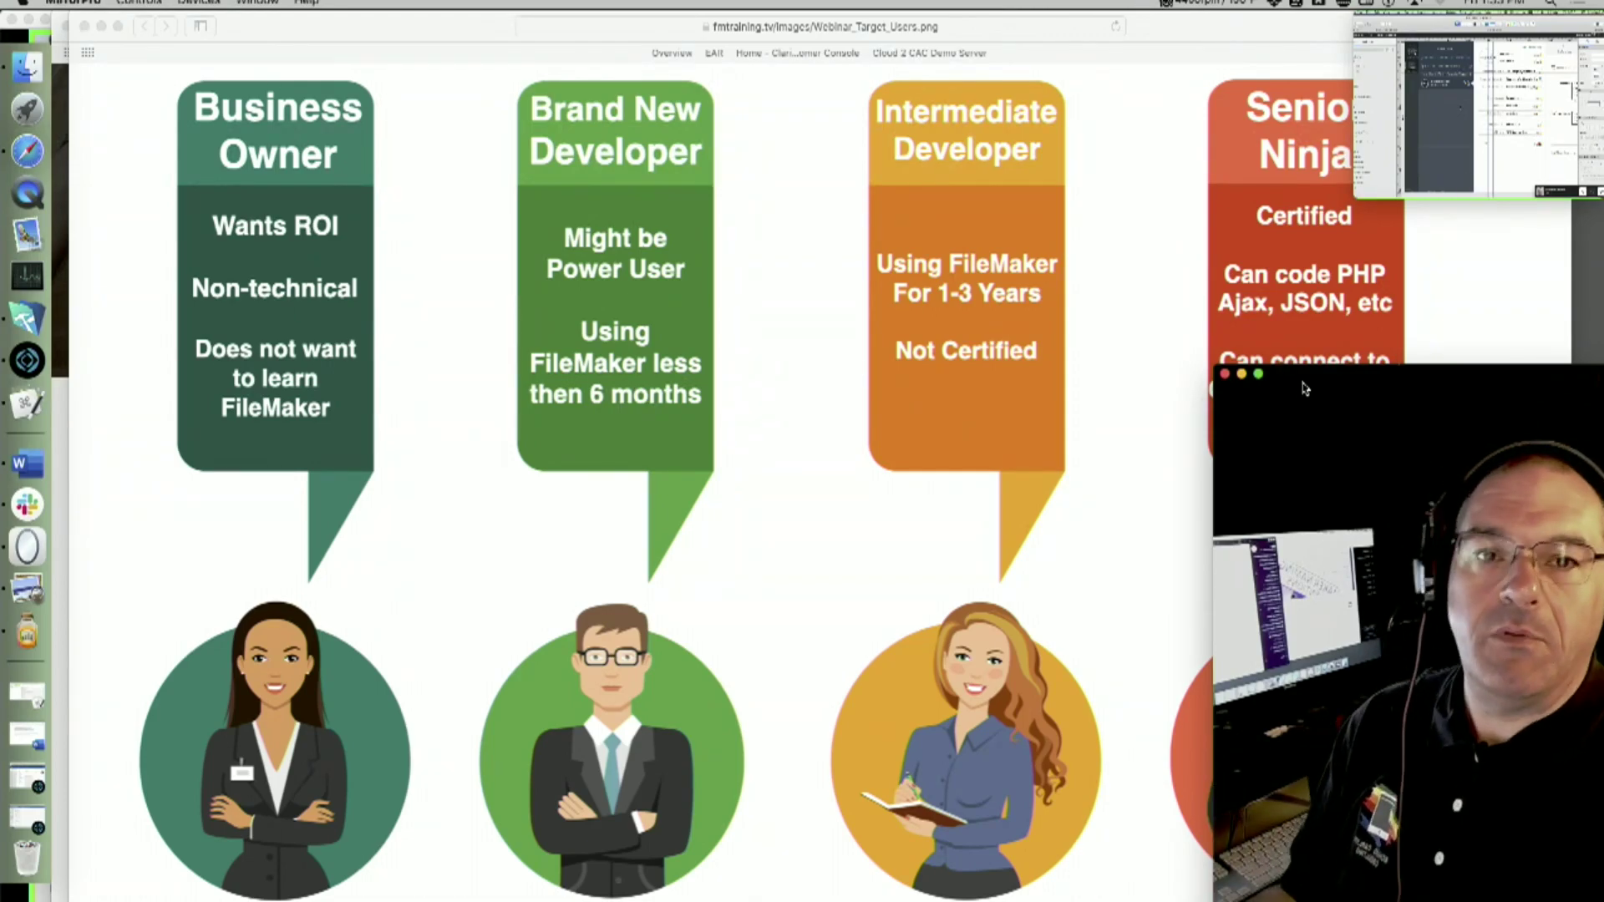
{"action": "left_click", "coordinate": [85, 27]}
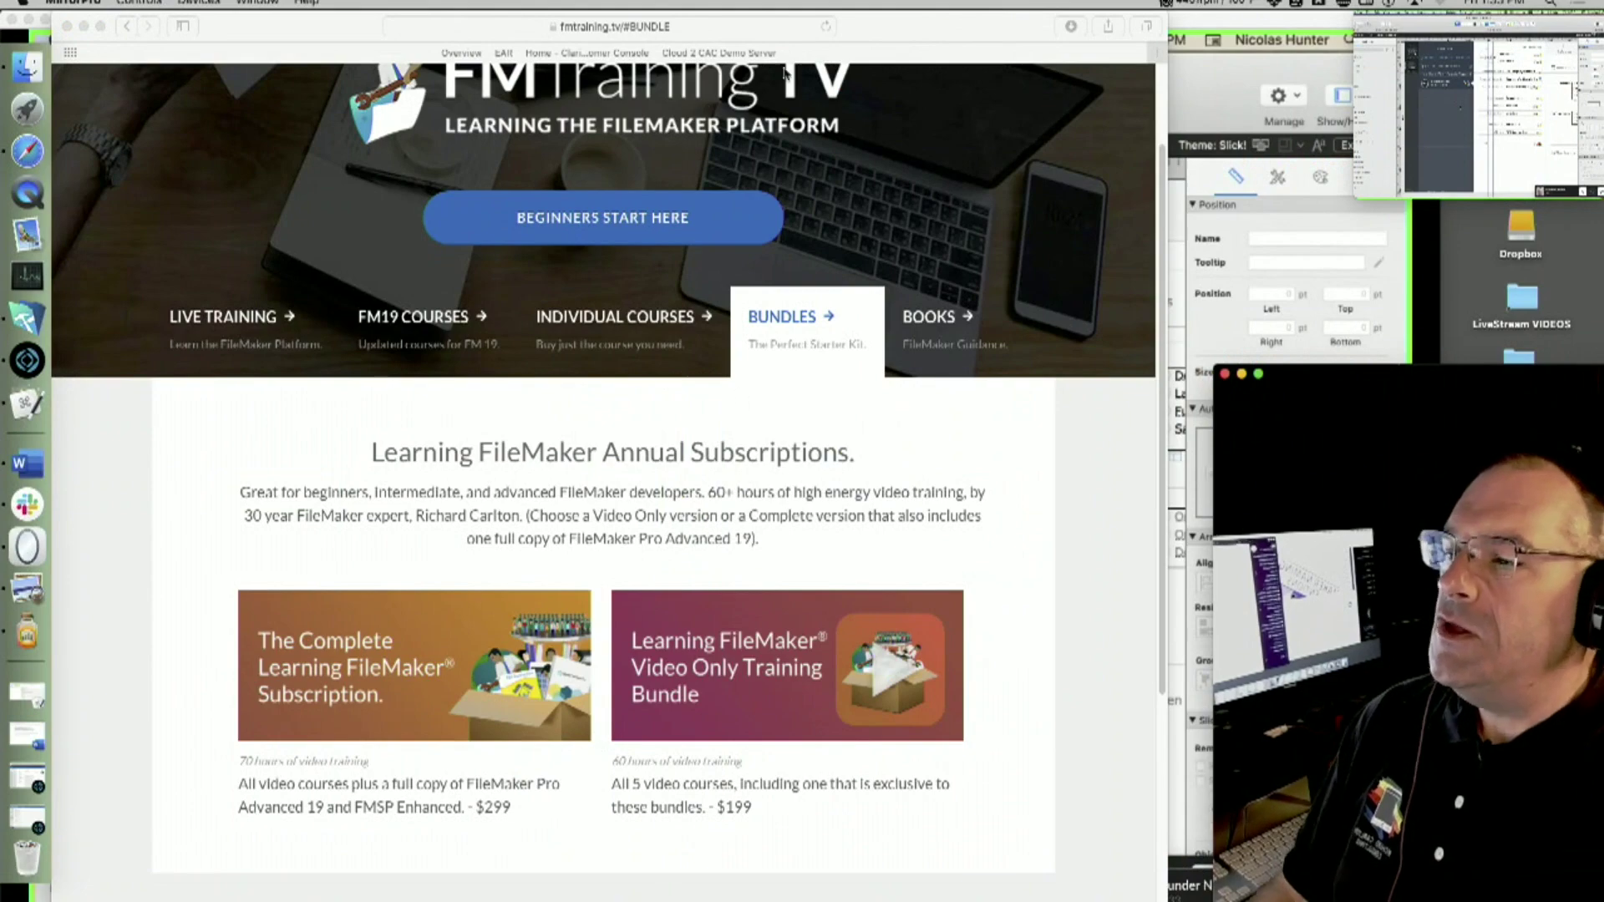
{"action": "left_click", "coordinate": [1280, 149]}
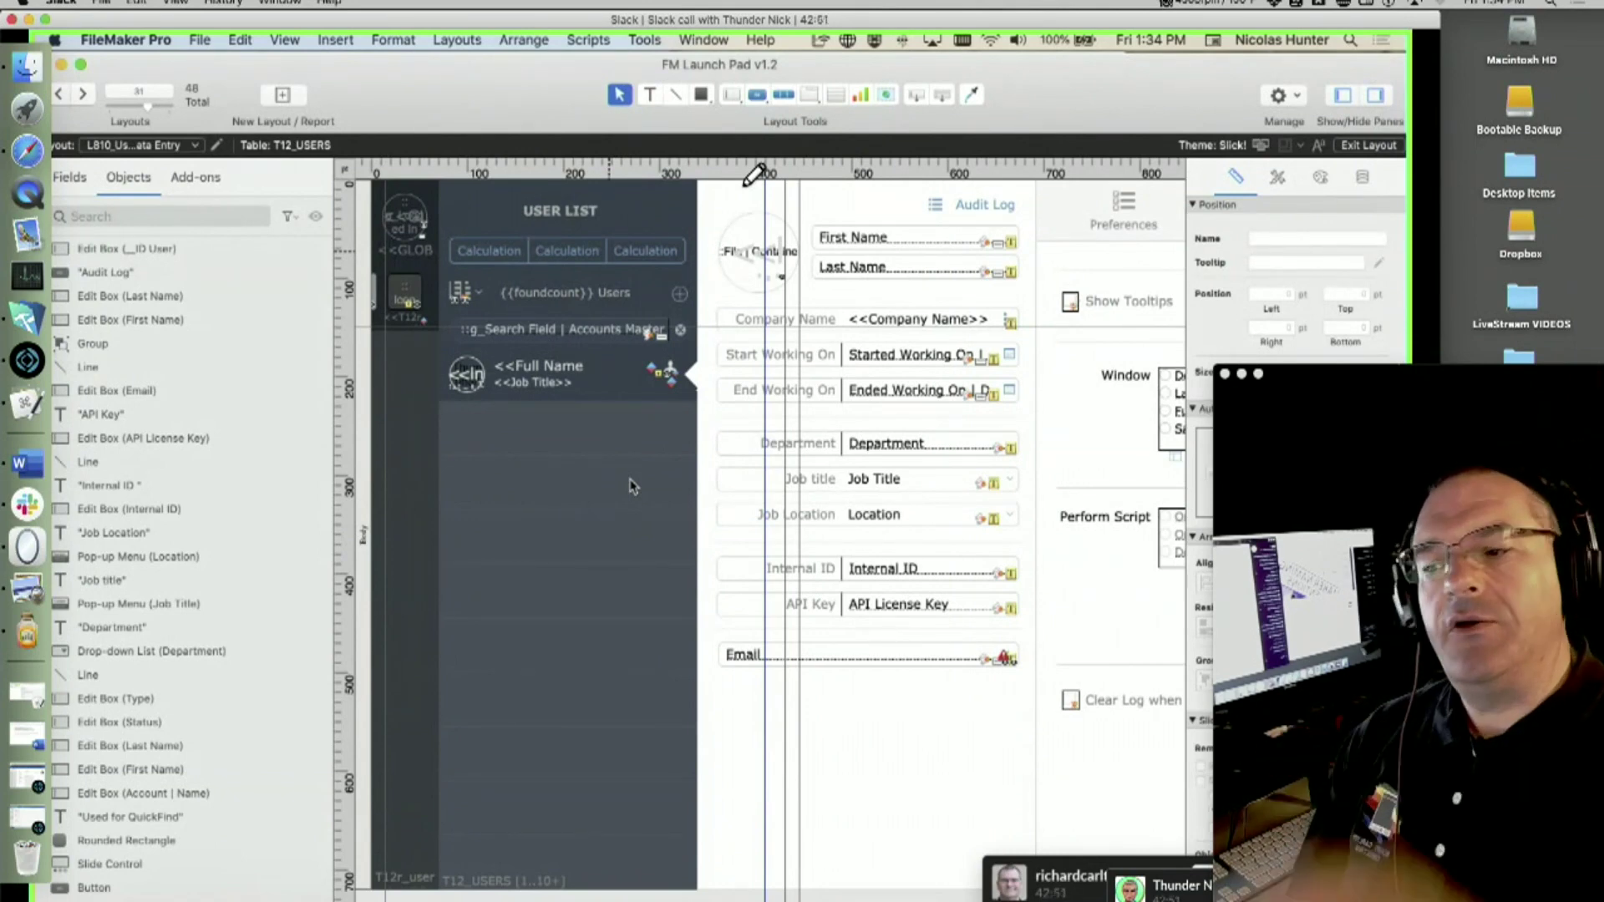
{"action": "mouse_move", "coordinate": [300, 99]}
{"action": "left_mouse_down"}
{"action": "mouse_move", "coordinate": [267, 178]}
{"action": "mouse_move", "coordinate": [401, 113]}
{"action": "mouse_move", "coordinate": [389, 100]}
{"action": "left_mouse_up"}
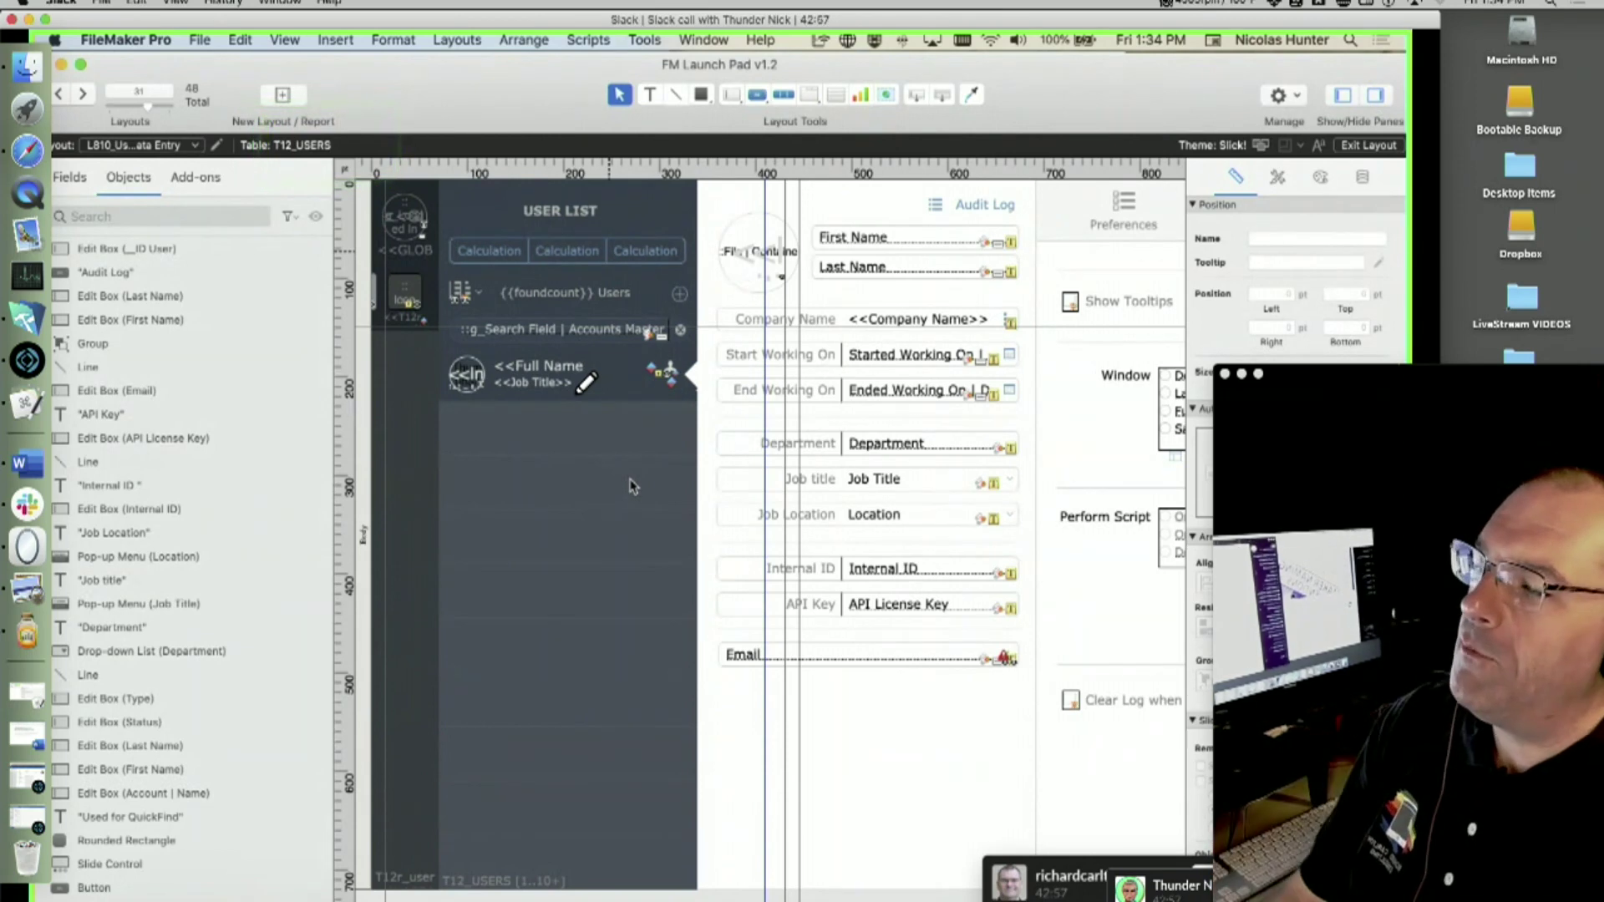
{"action": "key", "text": "super+shift+d"}
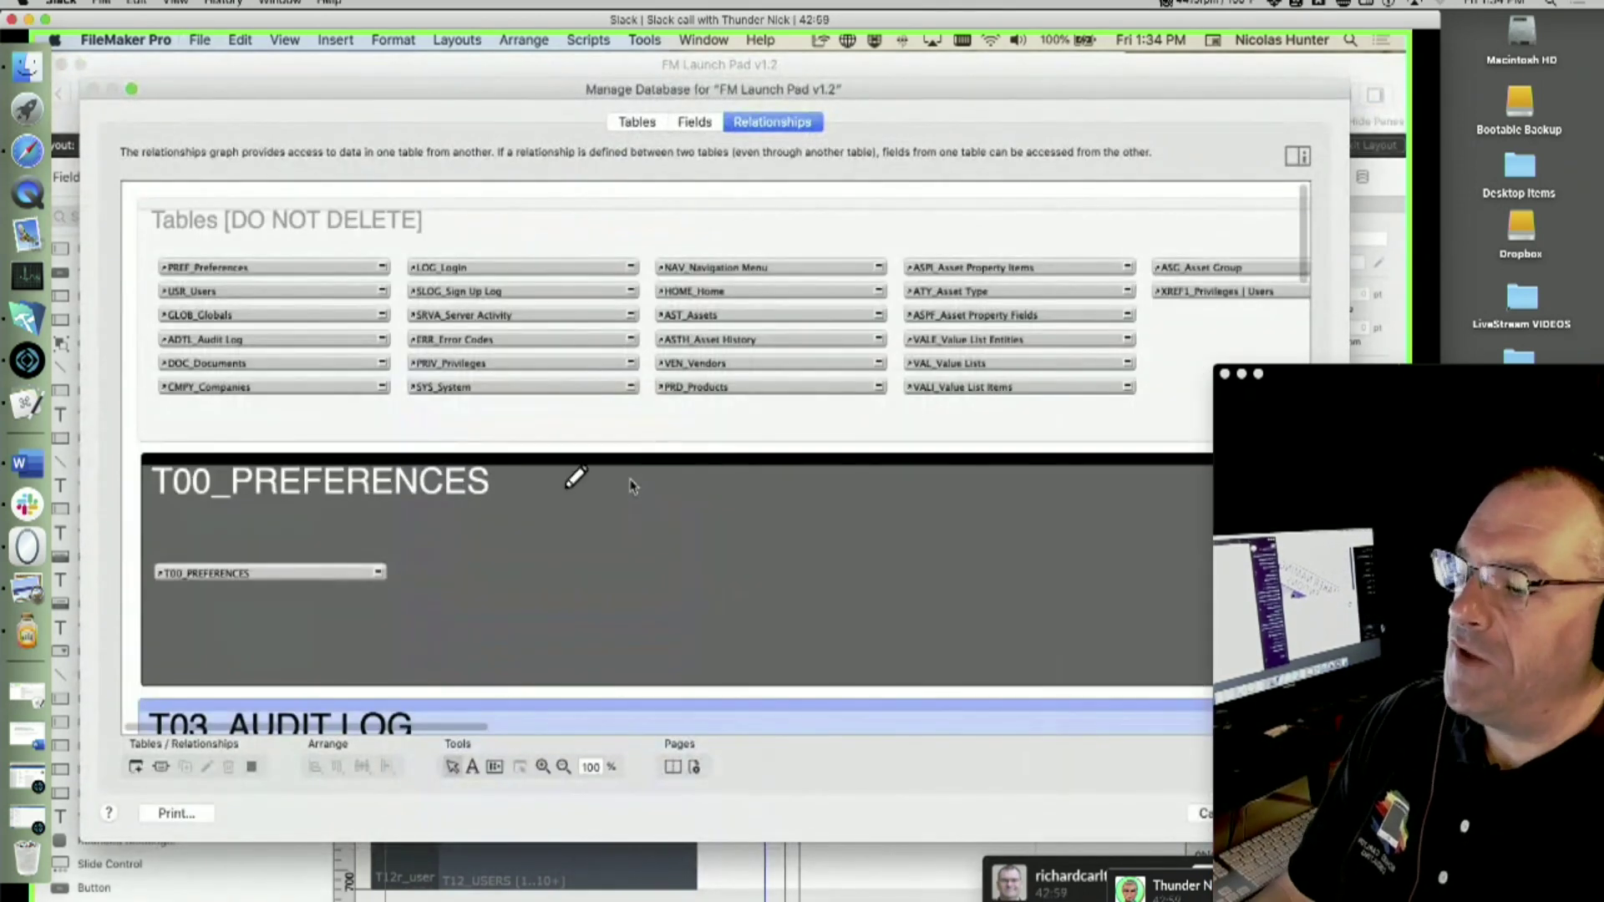
{"action": "scroll", "coordinate": [630, 479], "scroll_direction": "down", "scroll_amount": 20}
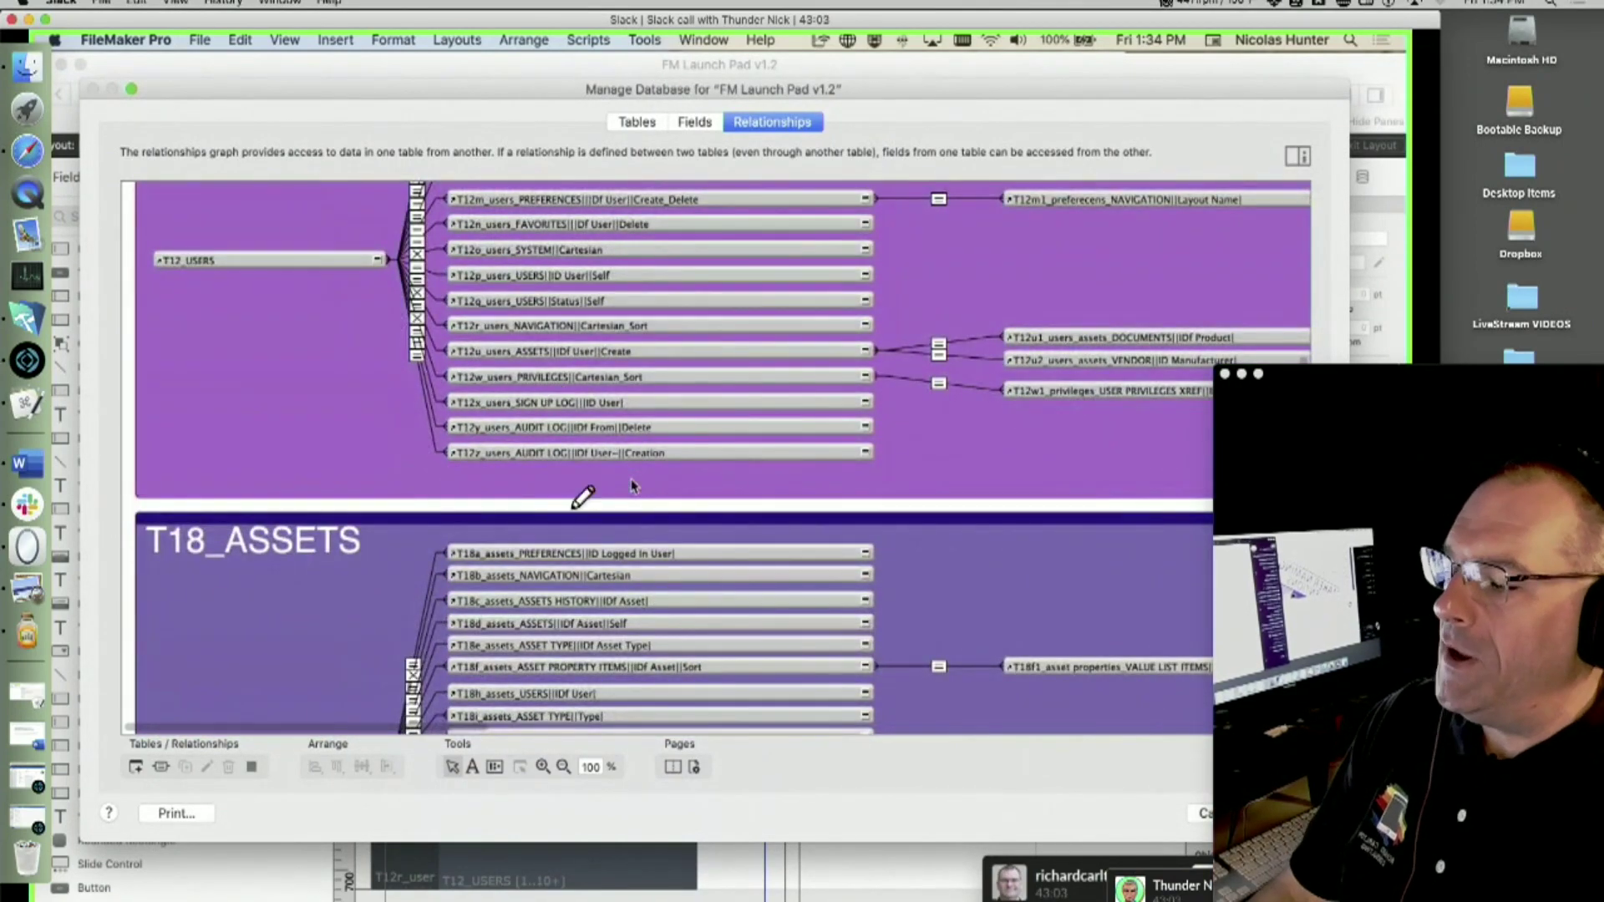
{"action": "scroll", "coordinate": [631, 483], "scroll_direction": "up", "scroll_amount": 3}
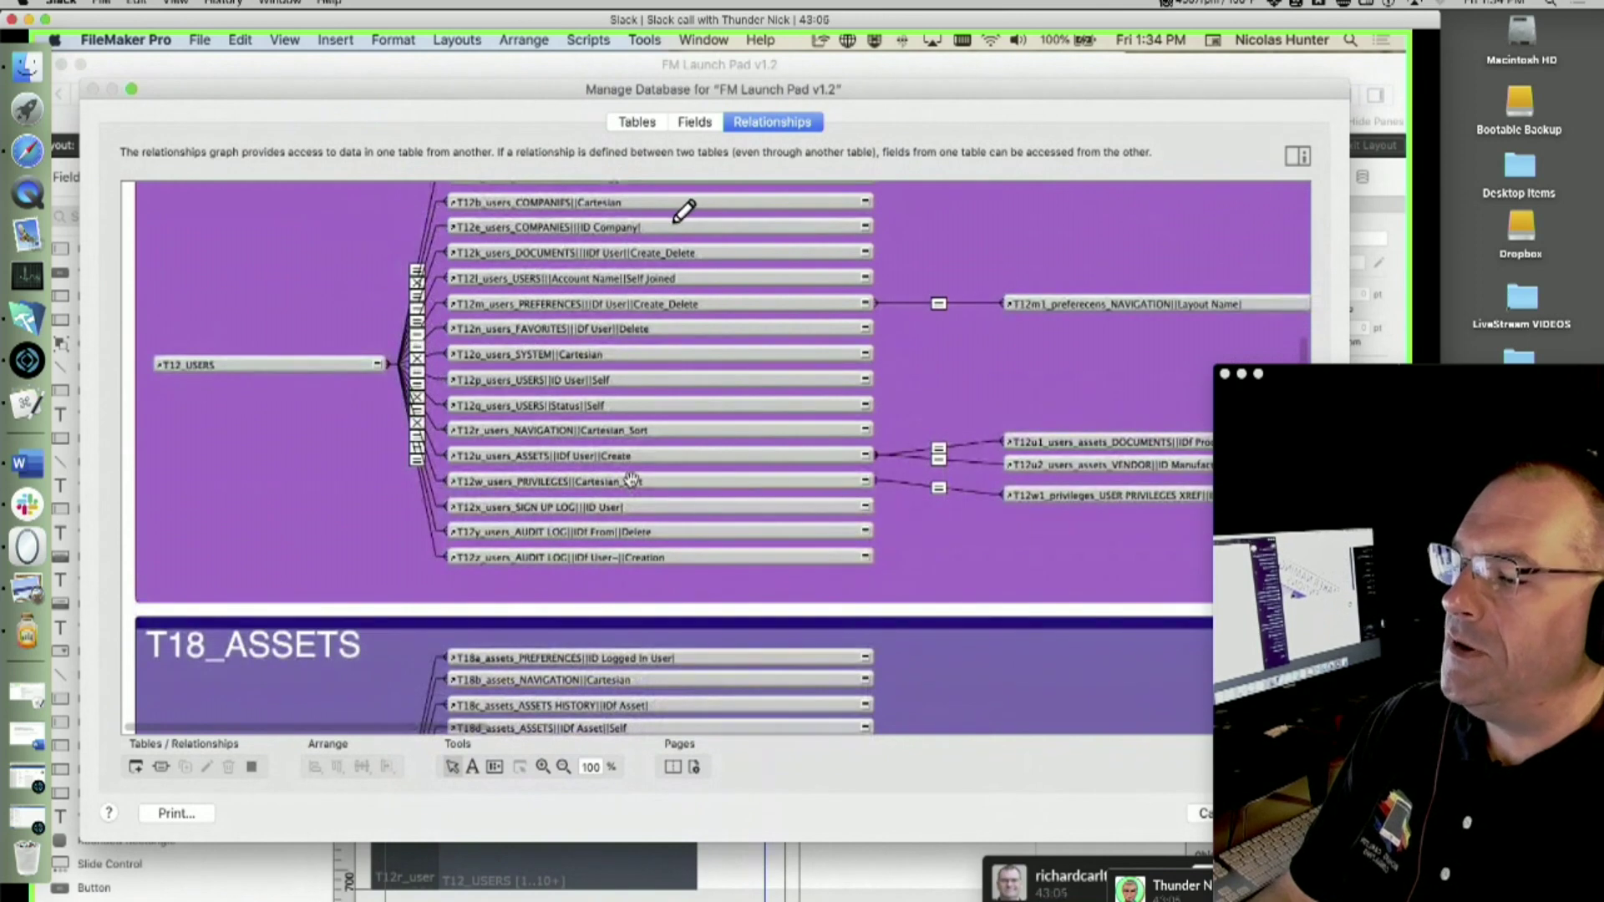
{"action": "scroll", "coordinate": [630, 480], "scroll_direction": "up", "scroll_amount": 3}
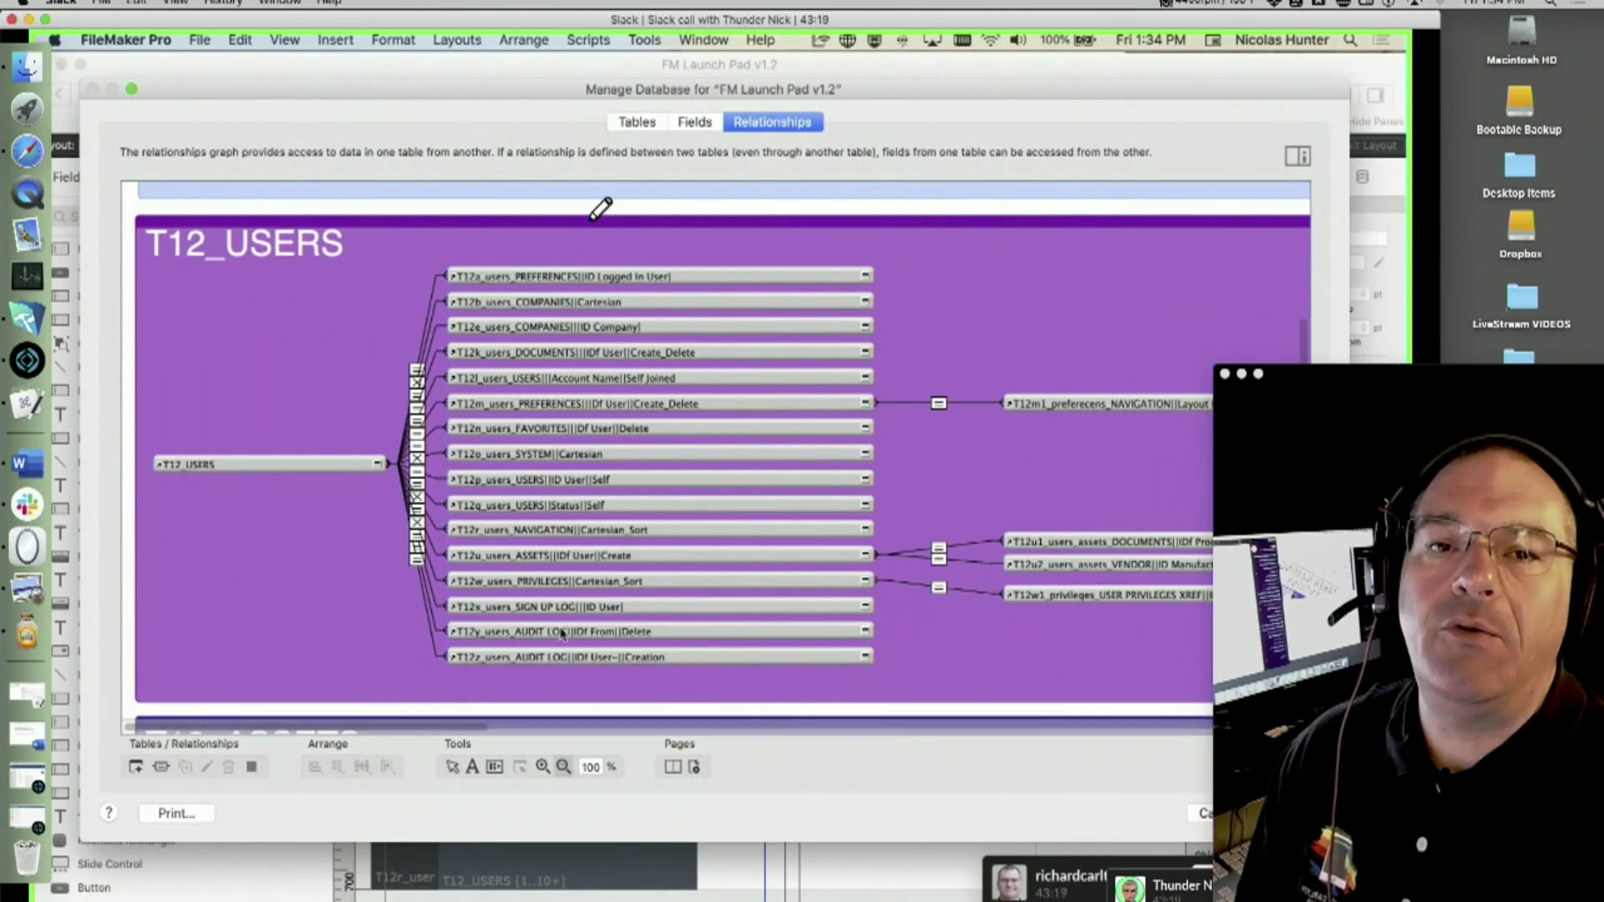
{"action": "scroll", "coordinate": [562, 633], "scroll_direction": "down", "scroll_amount": 3}
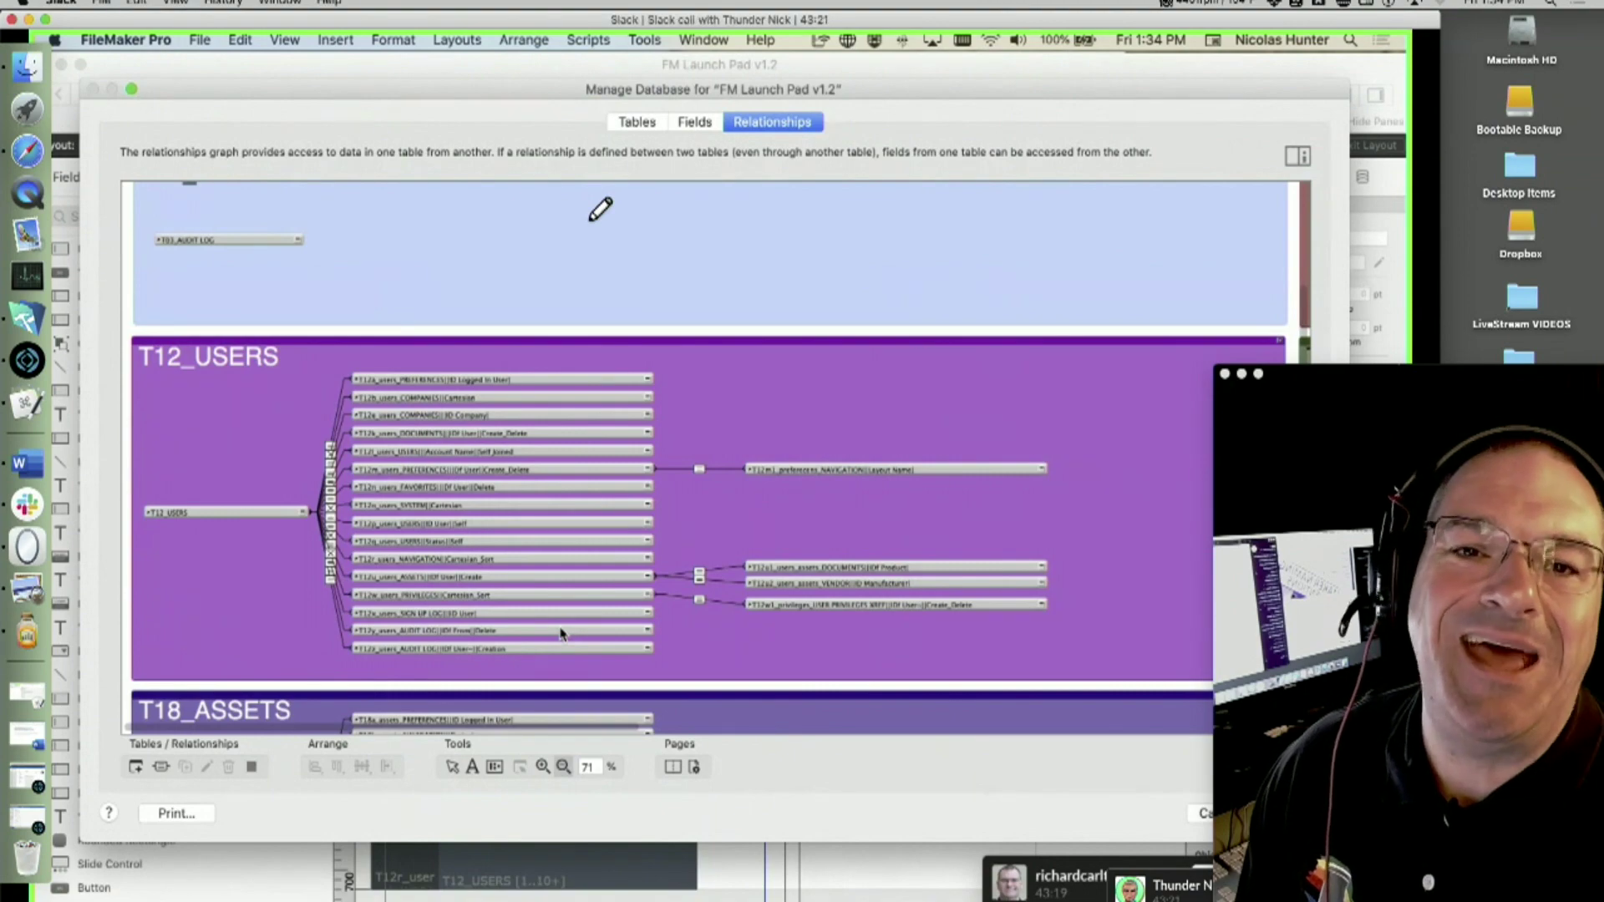
{"action": "scroll", "coordinate": [561, 633], "scroll_direction": "down", "scroll_amount": 5}
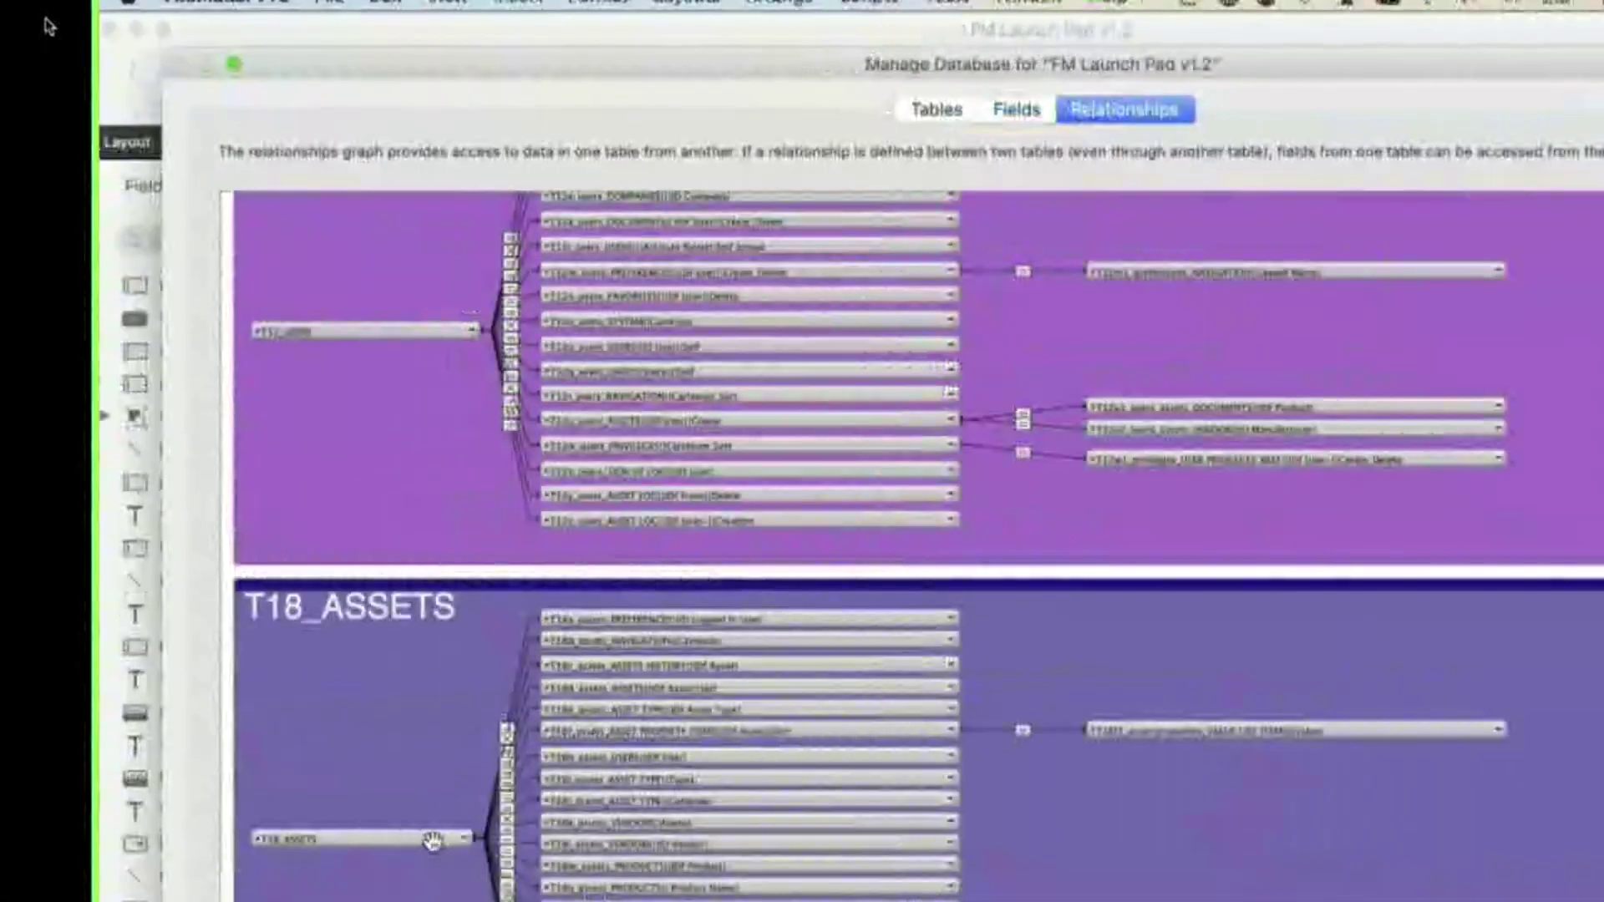
{"action": "left_click", "coordinate": [426, 765]}
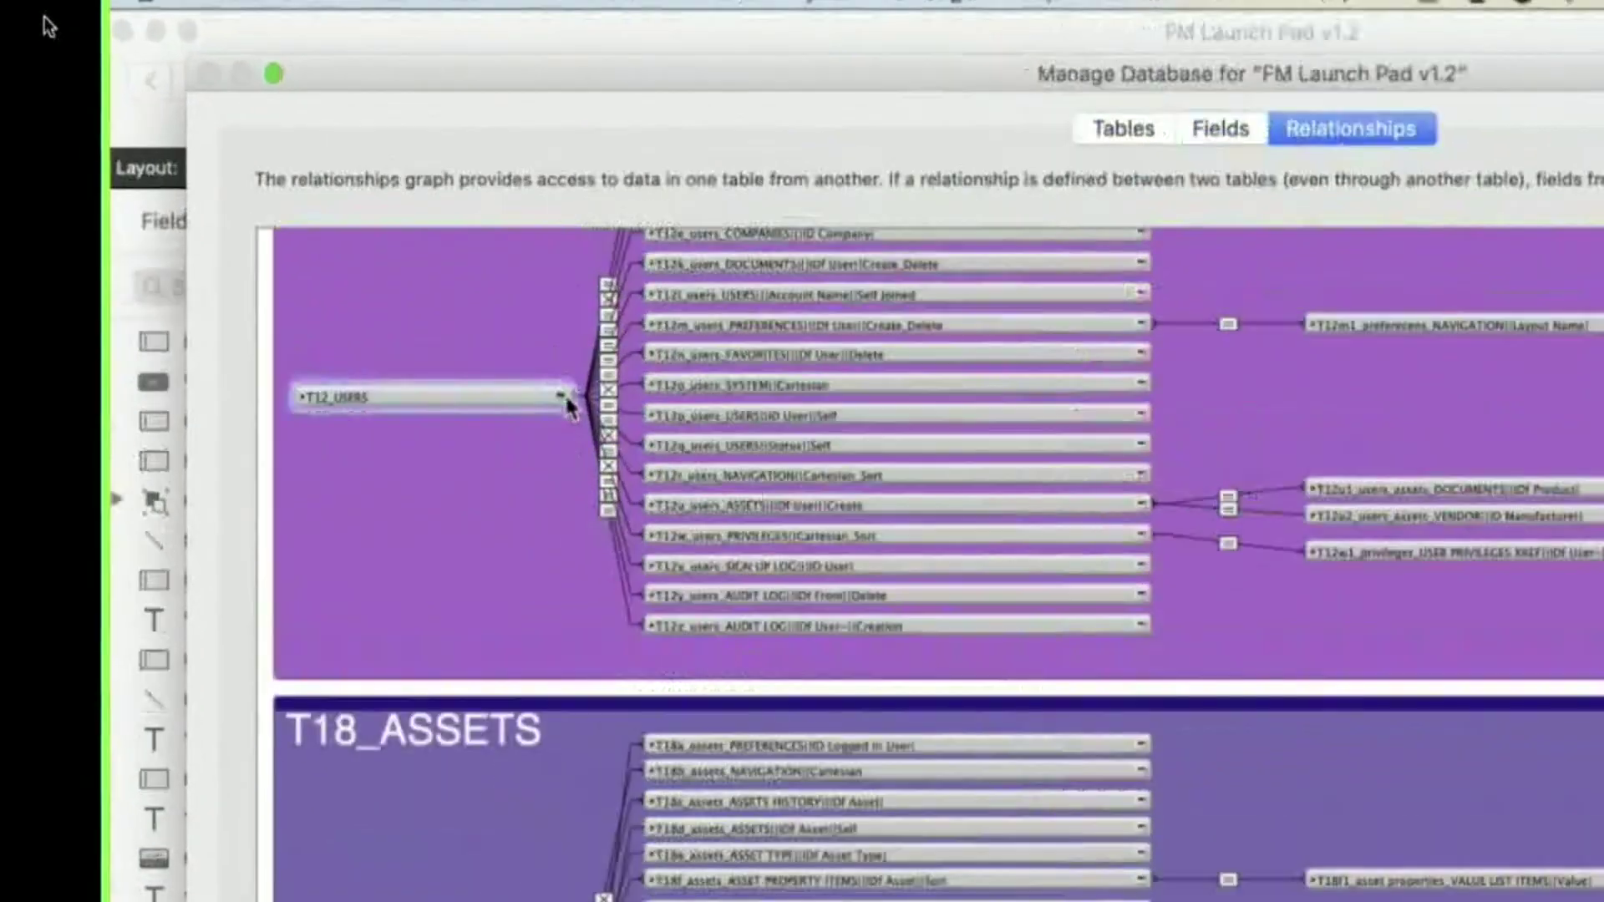
{"action": "left_click", "coordinate": [472, 332]}
{"action": "scroll", "coordinate": [346, 570], "scroll_direction": "down", "scroll_amount": 3}
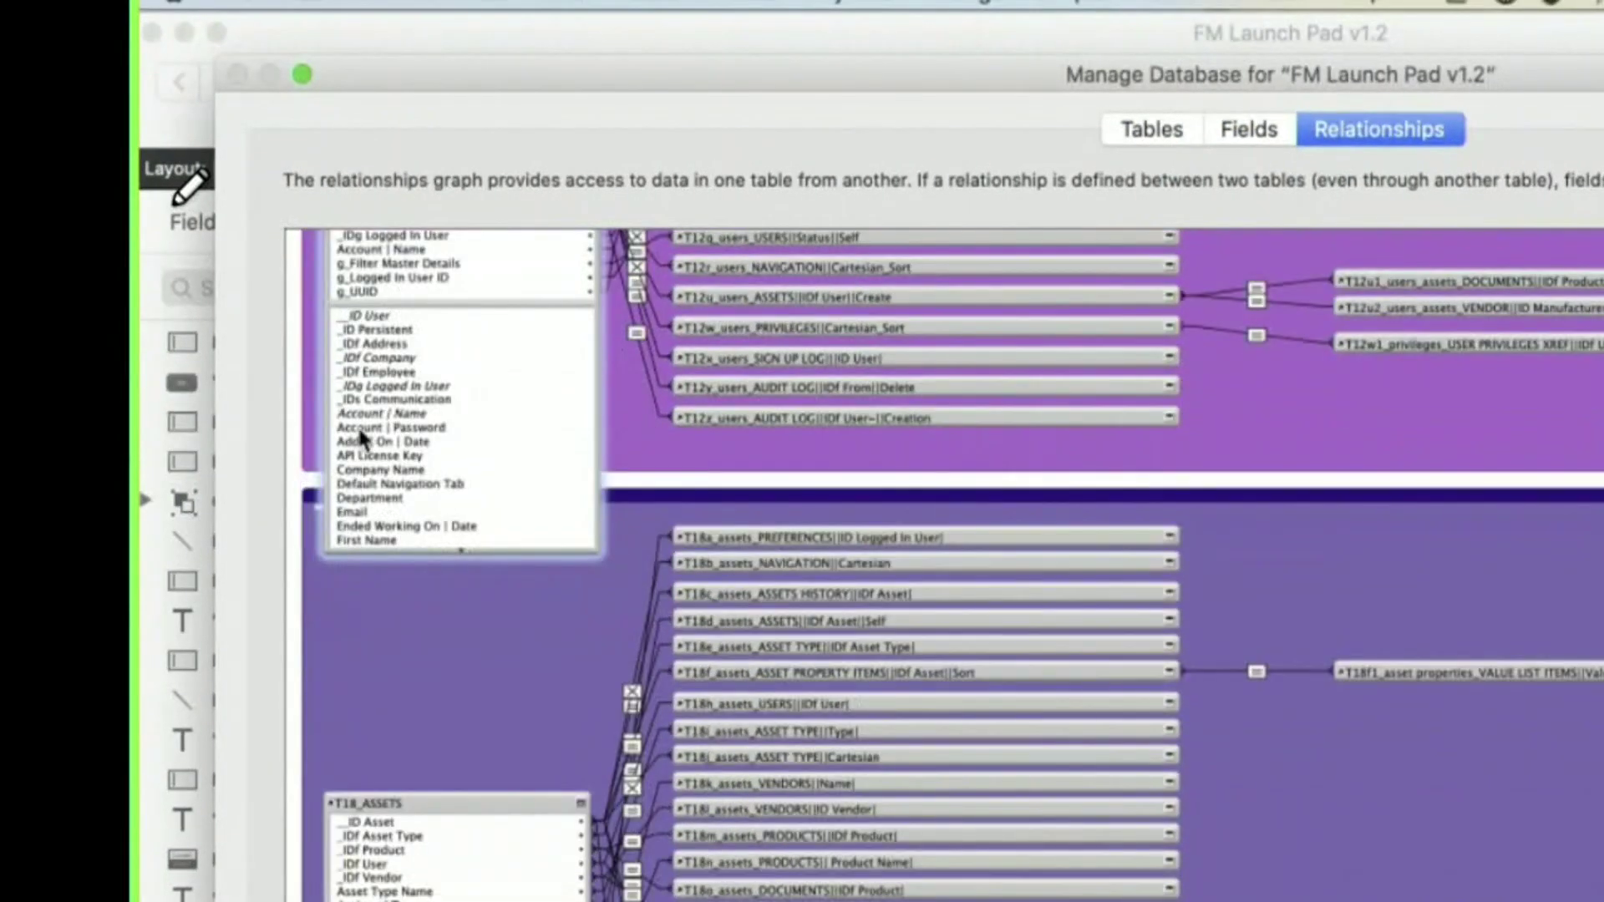
{"action": "left_click_drag", "start_coordinate": [359, 413], "coordinate": [358, 892]}
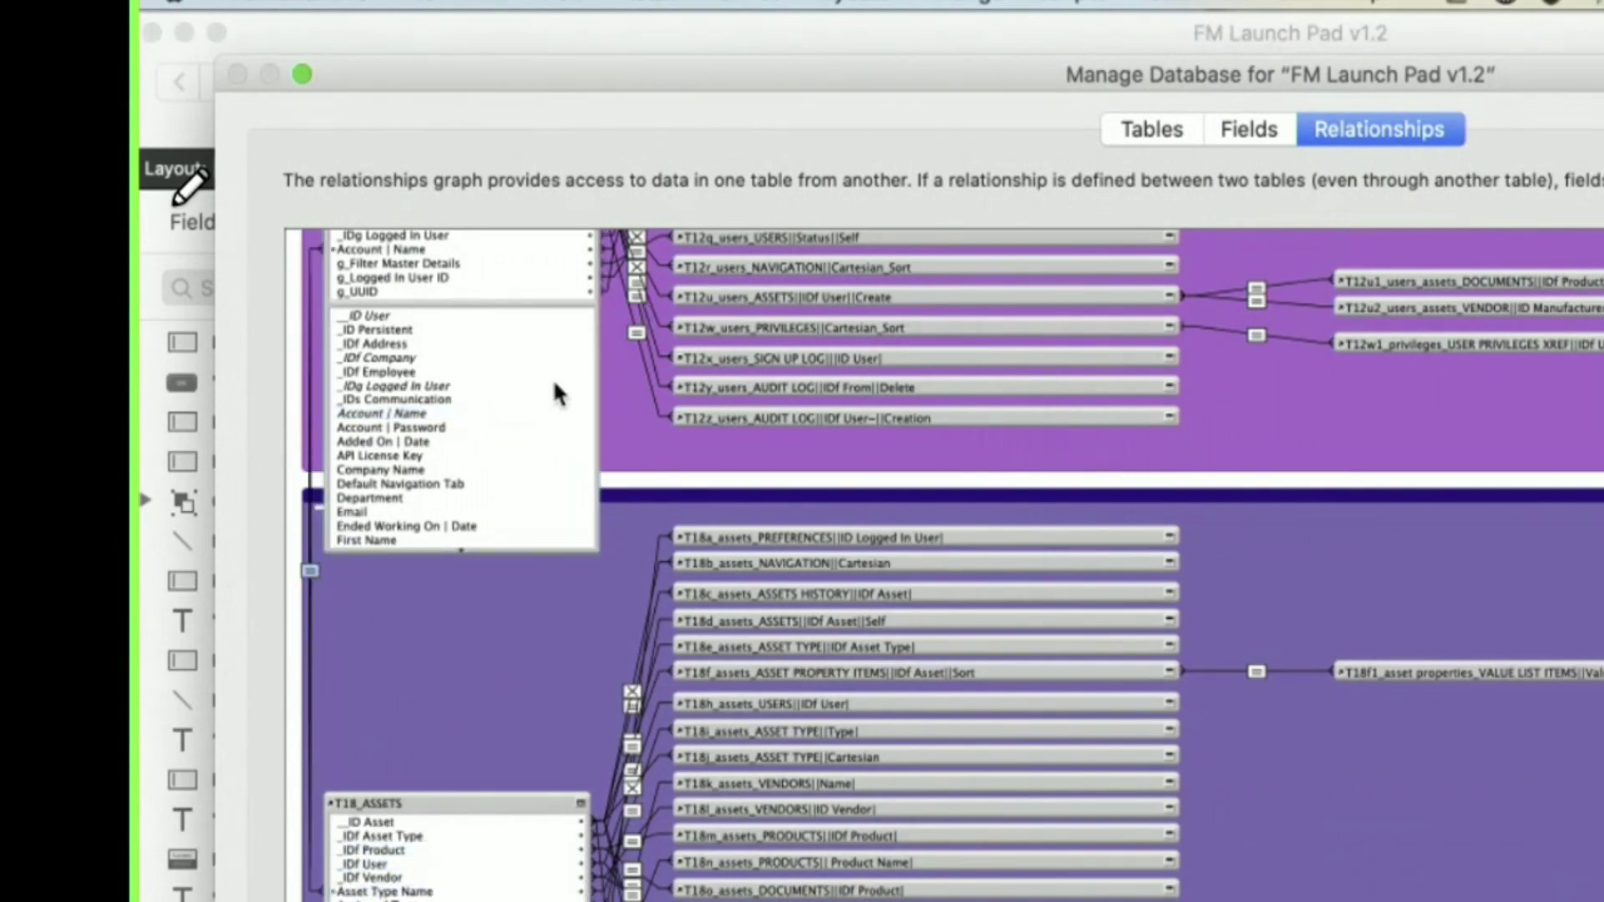
{"action": "scroll", "coordinate": [554, 388], "scroll_direction": "up", "scroll_amount": 5}
{"action": "left_click", "coordinate": [583, 463]}
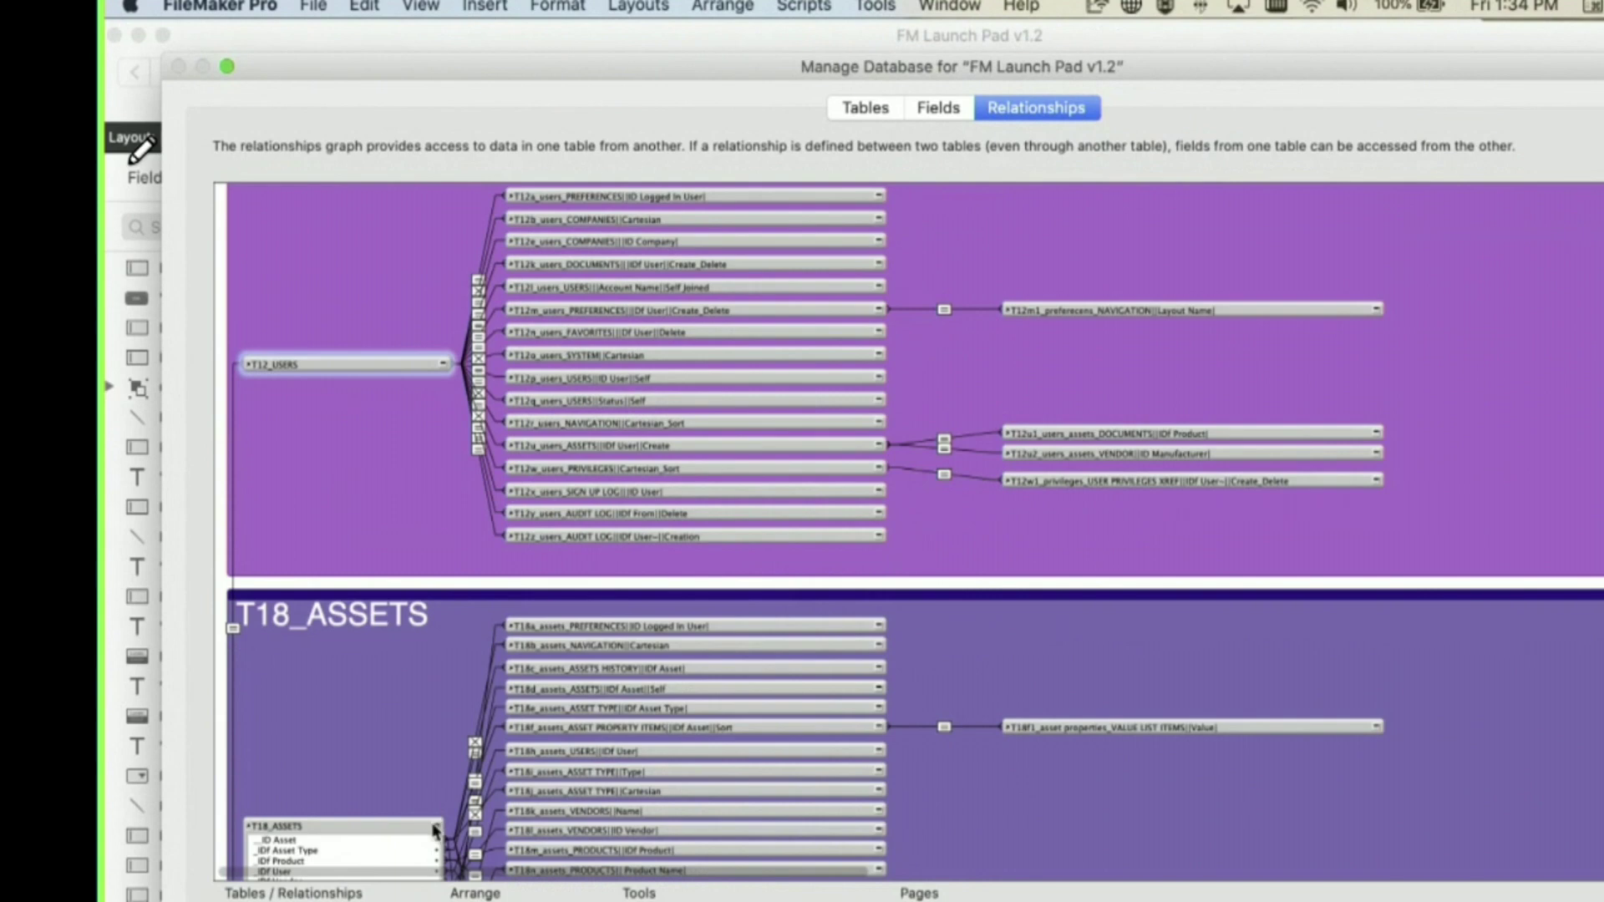
{"action": "left_click", "coordinate": [578, 901]}
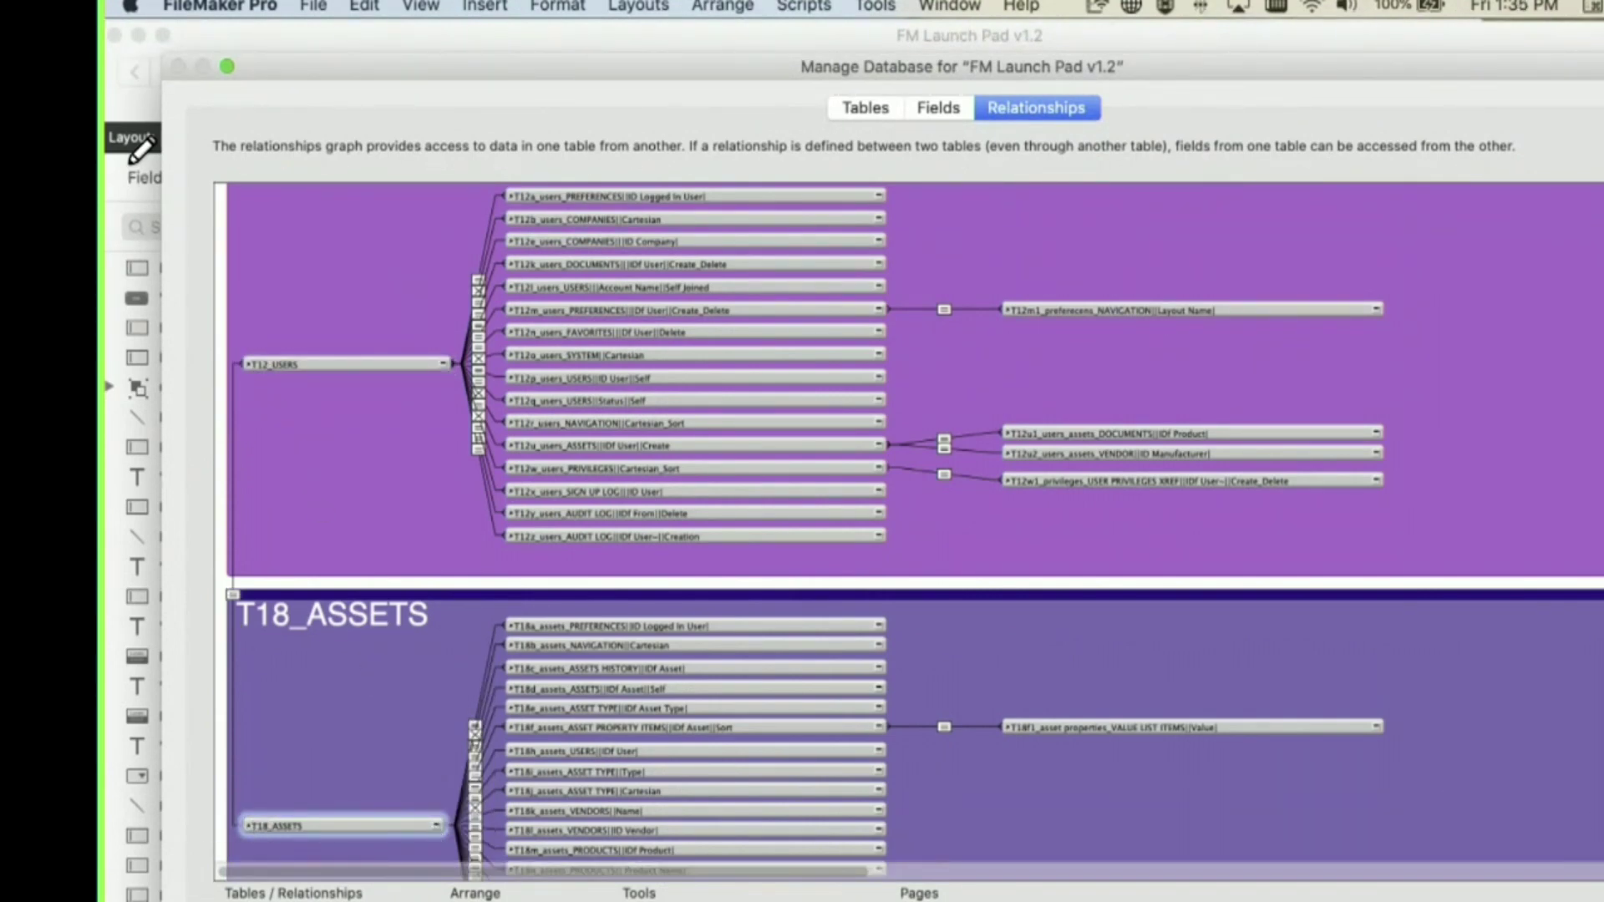
{"action": "key", "text": "Return"}
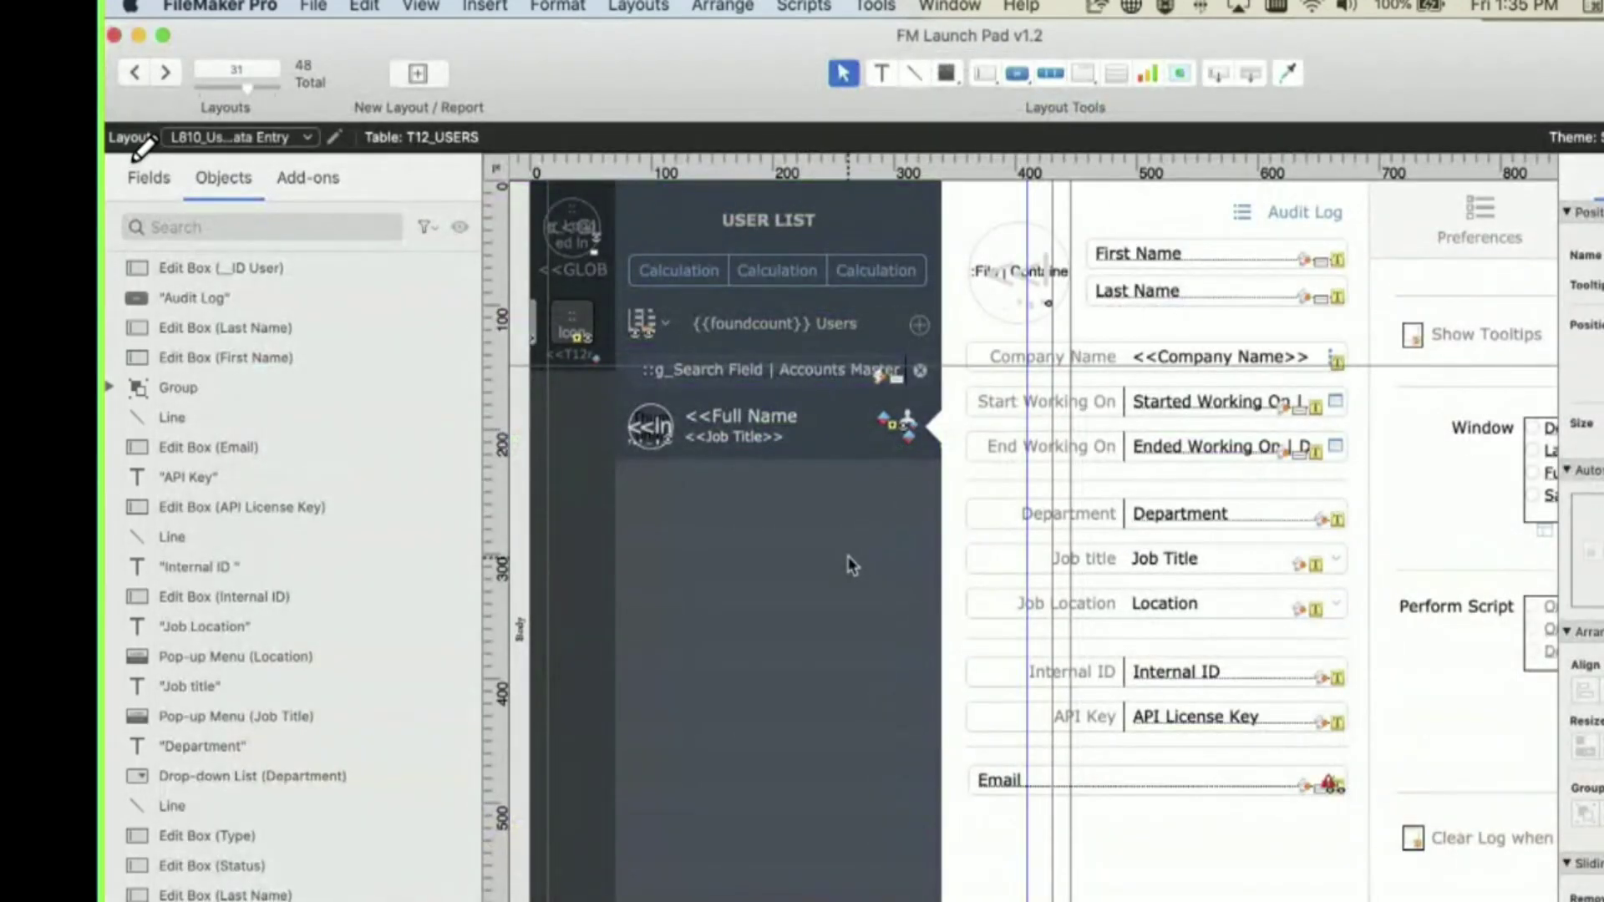
{"action": "double_click", "coordinate": [849, 566]}
{"action": "left_click", "coordinate": [990, 229]}
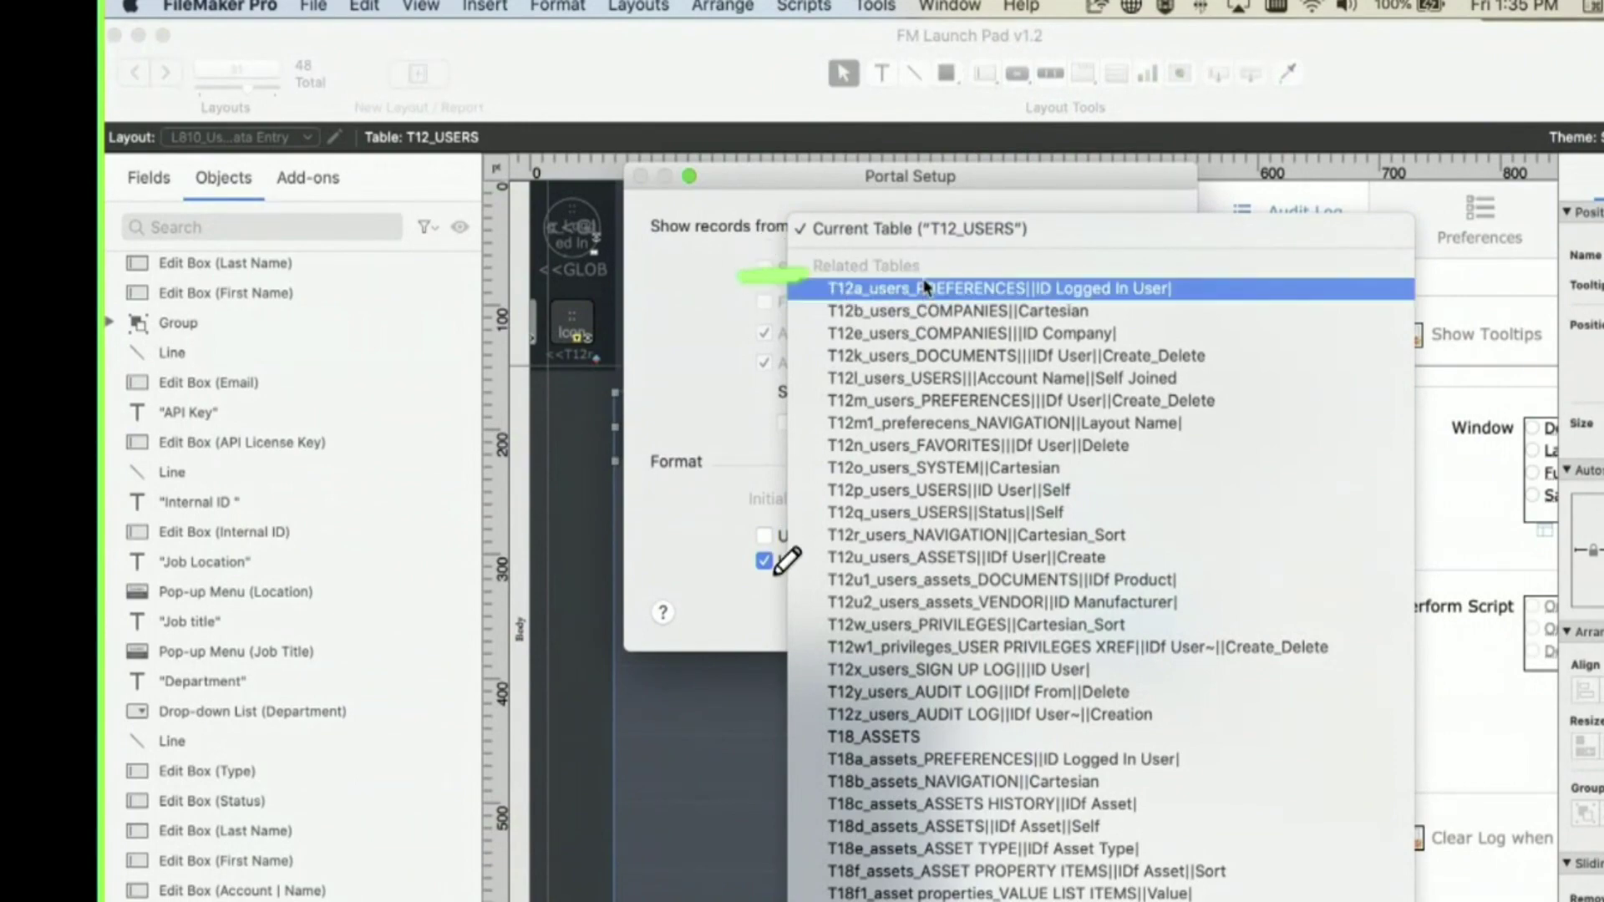
{"action": "scroll", "coordinate": [926, 287], "scroll_direction": "down", "scroll_amount": 5}
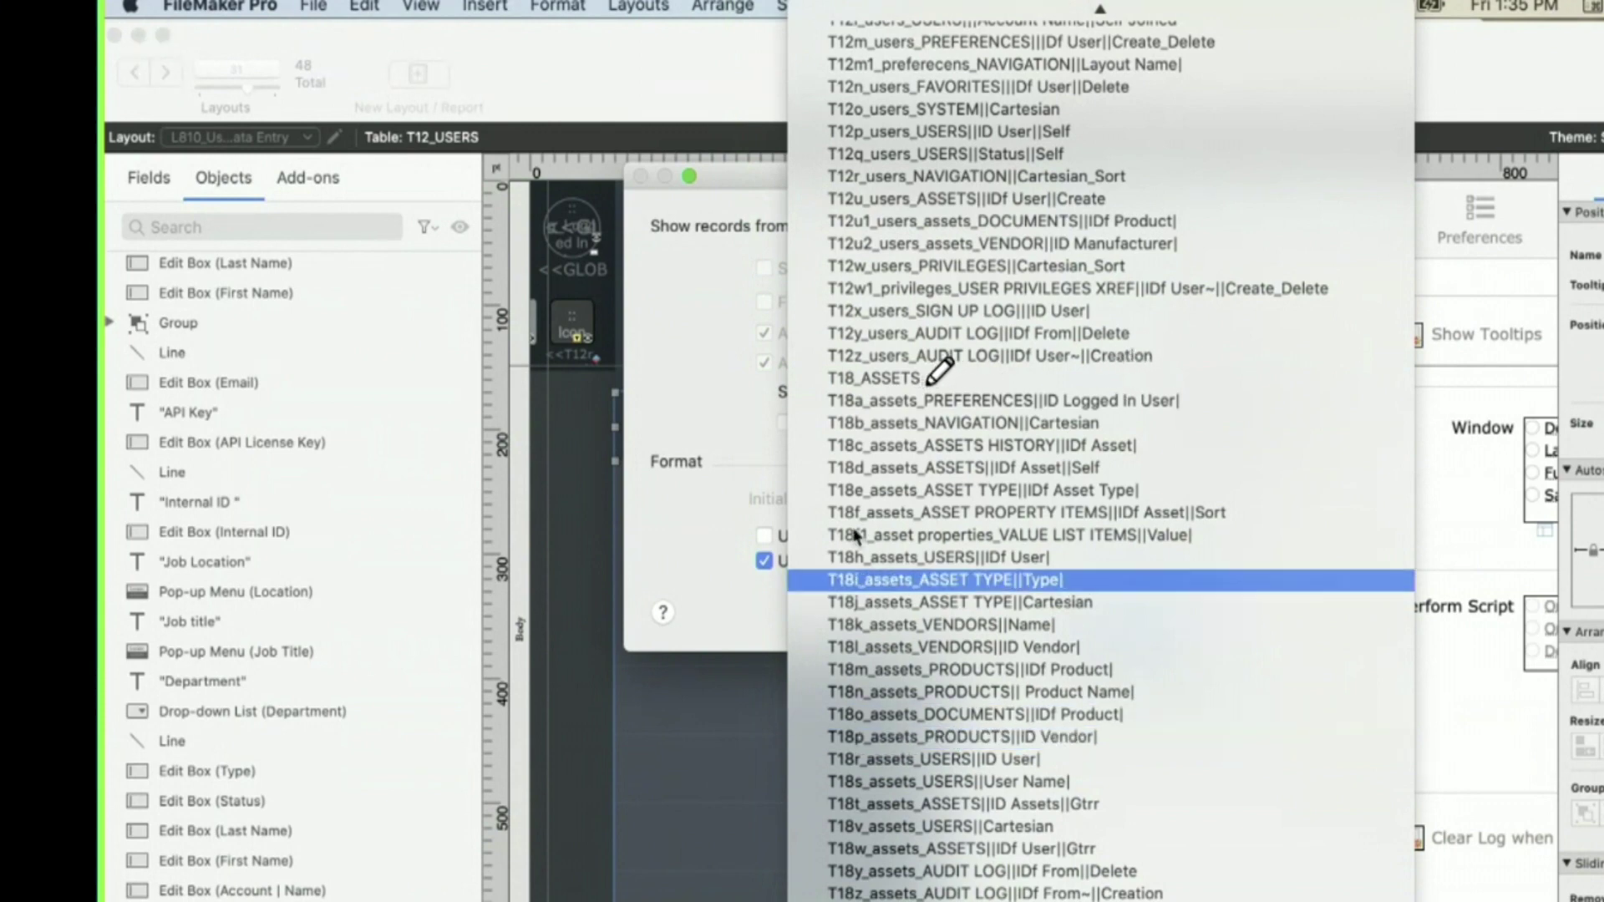
{"action": "left_click", "coordinate": [744, 431]}
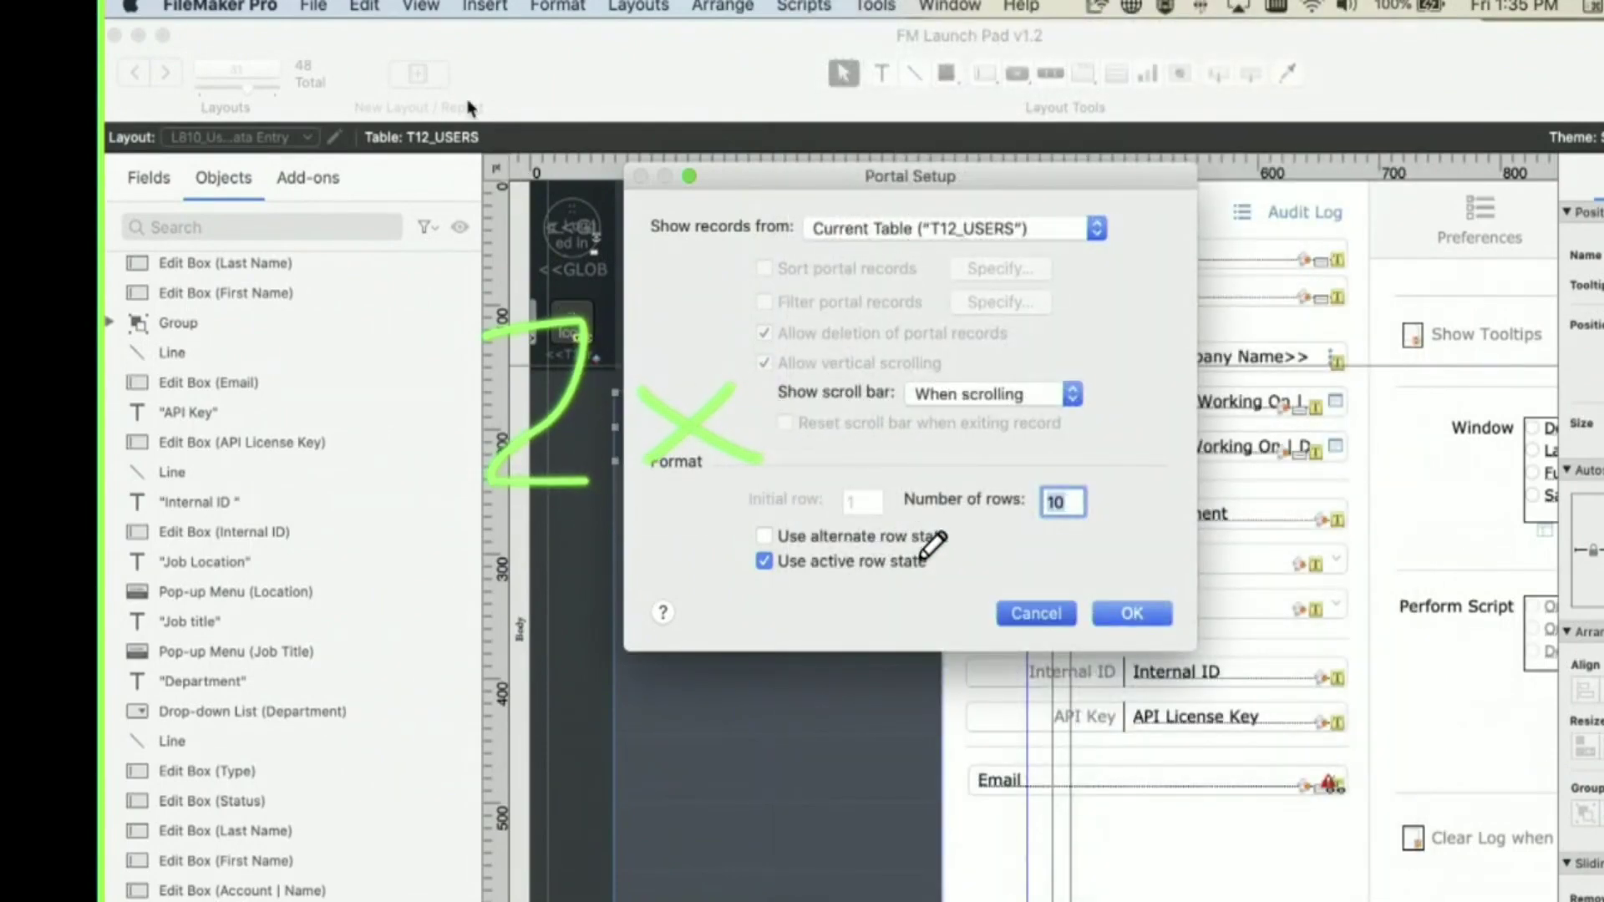
{"action": "key", "text": "Escape"}
- Add an AST_Assets-based table occurrence named T12s_users_ASSETS to the relationships graph
{"action": "key", "text": "super+shift+d"}
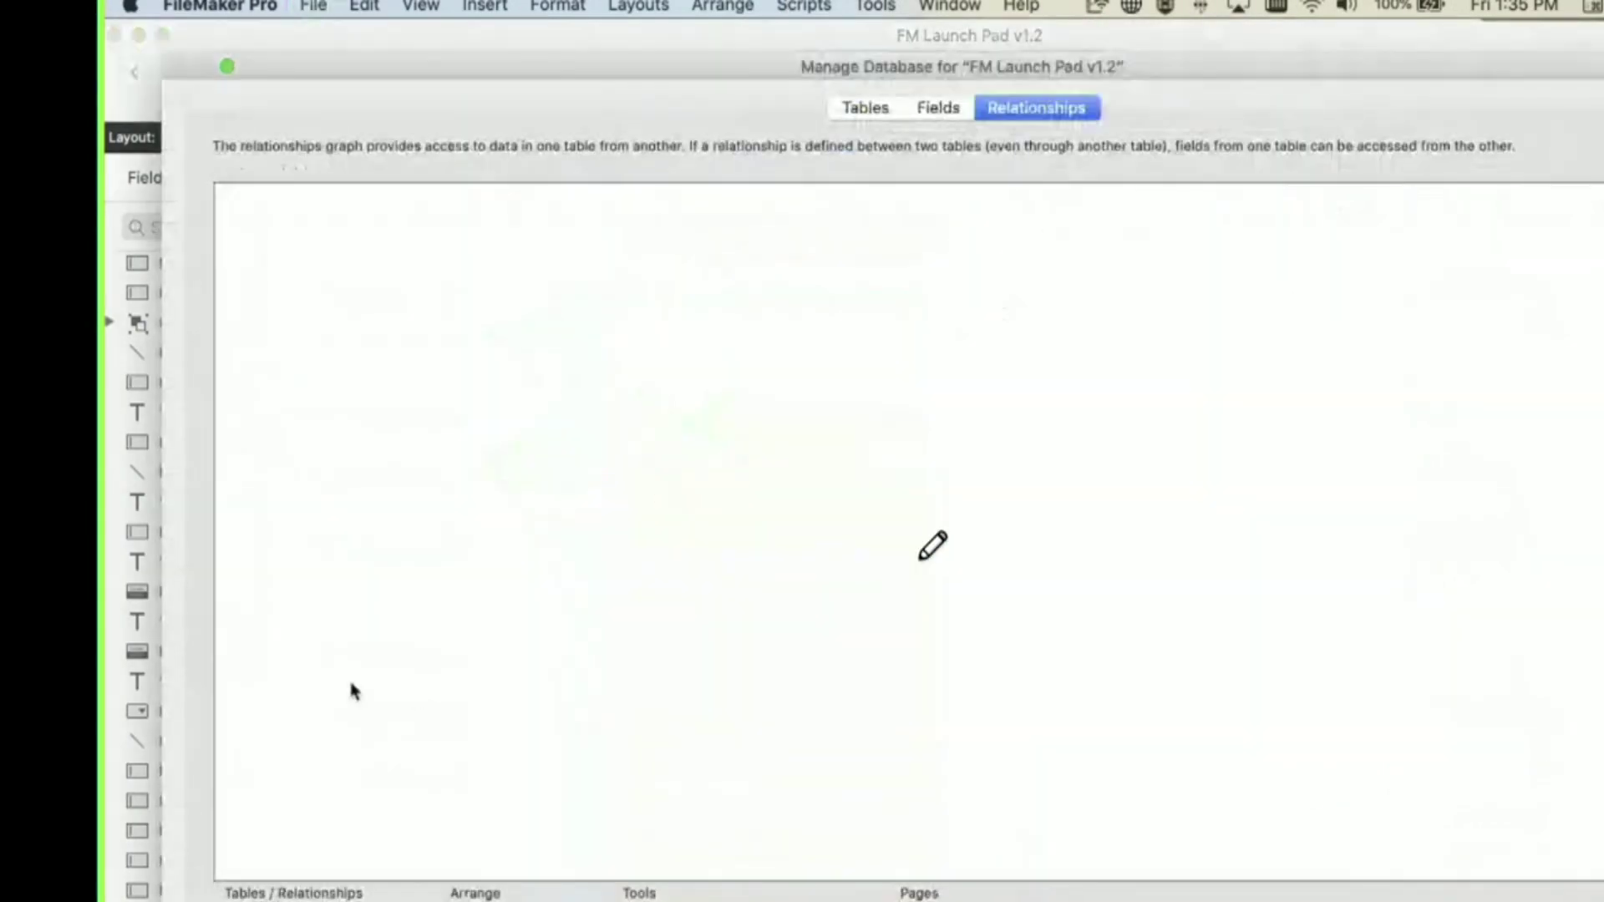
{"action": "scroll", "coordinate": [376, 697], "scroll_direction": "down", "scroll_amount": 6}
{"action": "scroll", "coordinate": [380, 704], "scroll_direction": "down", "scroll_amount": 8}
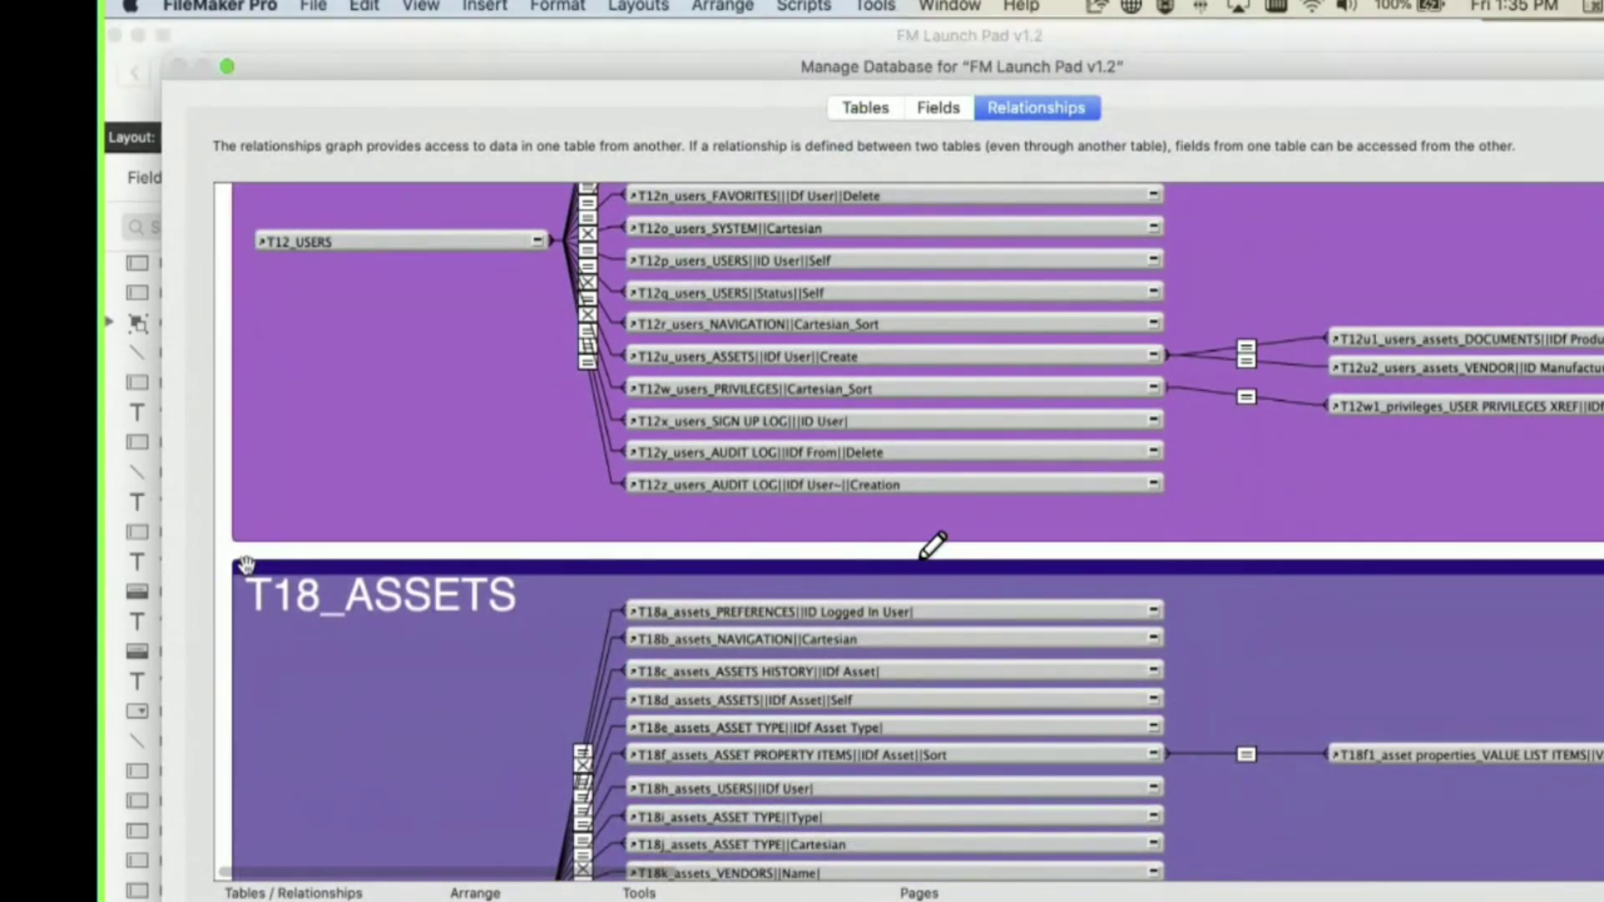
{"action": "scroll", "coordinate": [511, 415], "scroll_direction": "up", "scroll_amount": 5}
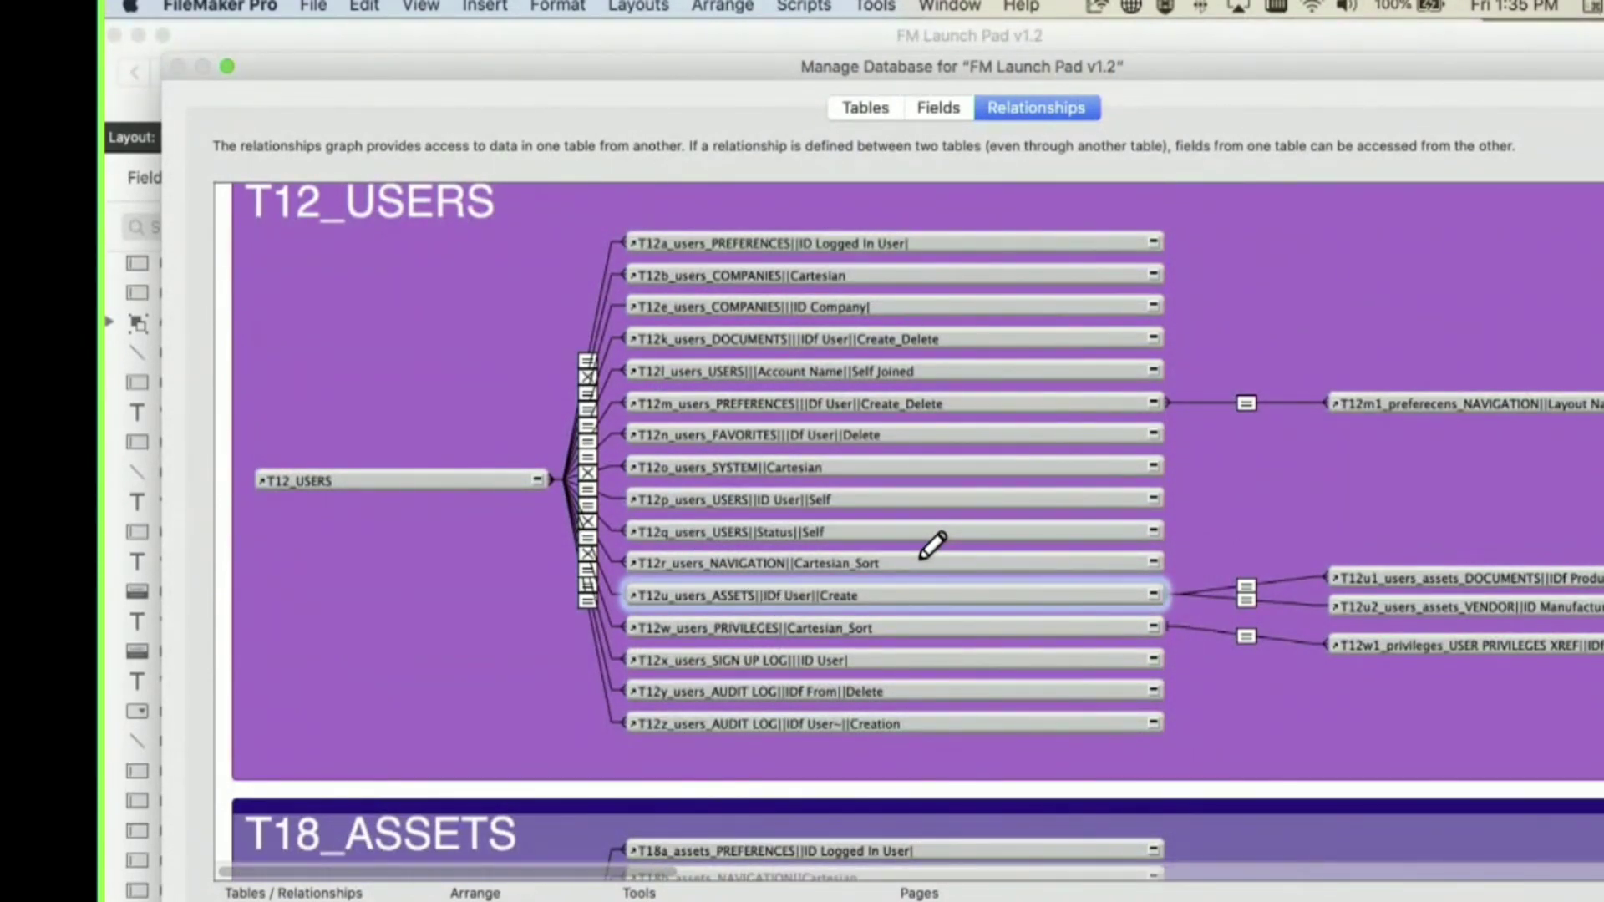
{"action": "double_click", "coordinate": [848, 565]}
{"action": "left_click", "coordinate": [933, 418]}
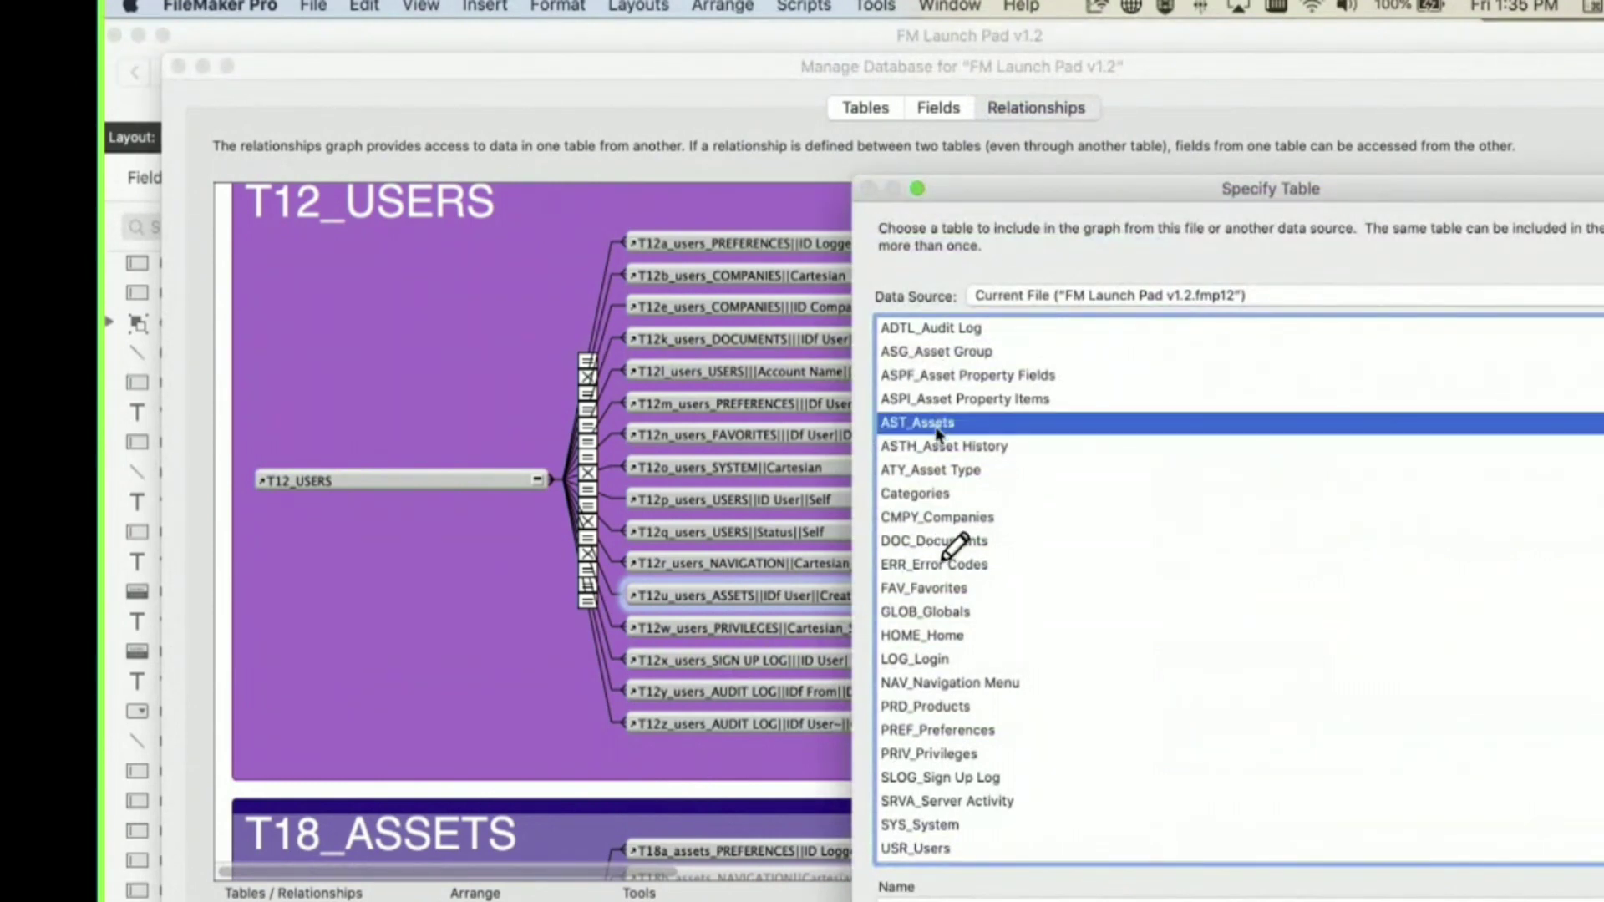
{"action": "key", "text": "Tab"}
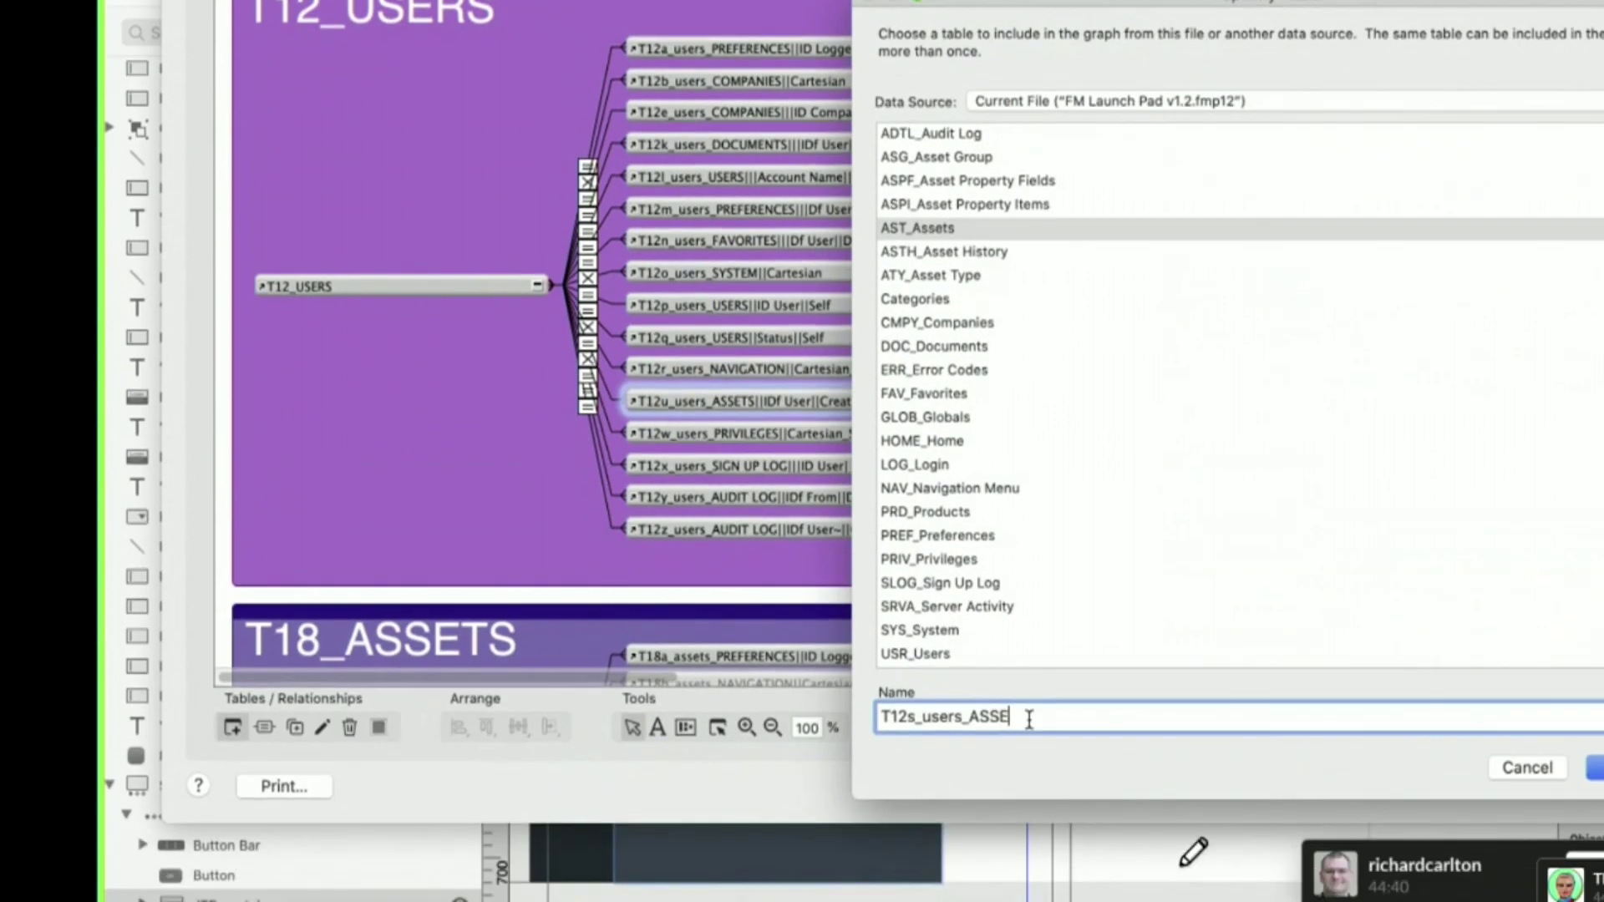
{"action": "type", "text": "TS"}
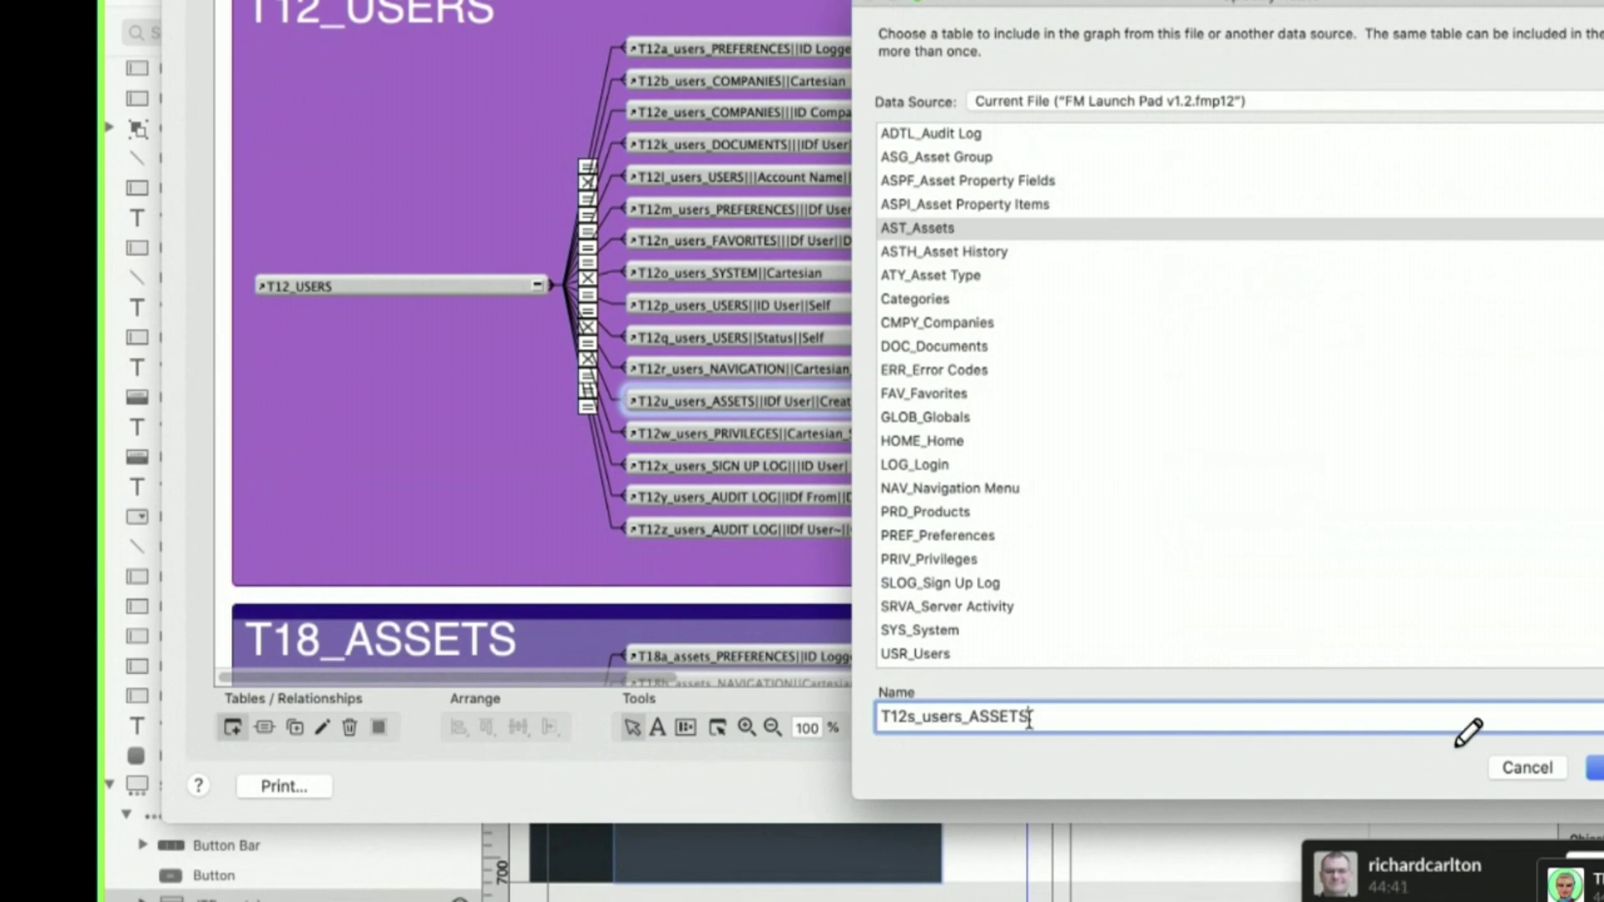
{"action": "type", "text": "||kdfhjksdfh"}
{"action": "left_click", "coordinate": [1462, 767]}
- Place T12s_users_ASSETS below T12z and relate its _IDf Vendor to T12_USERS _IDf Company
{"action": "left_click_drag", "start_coordinate": [811, 284], "coordinate": [554, 563]}
{"action": "left_click", "coordinate": [361, 284]}
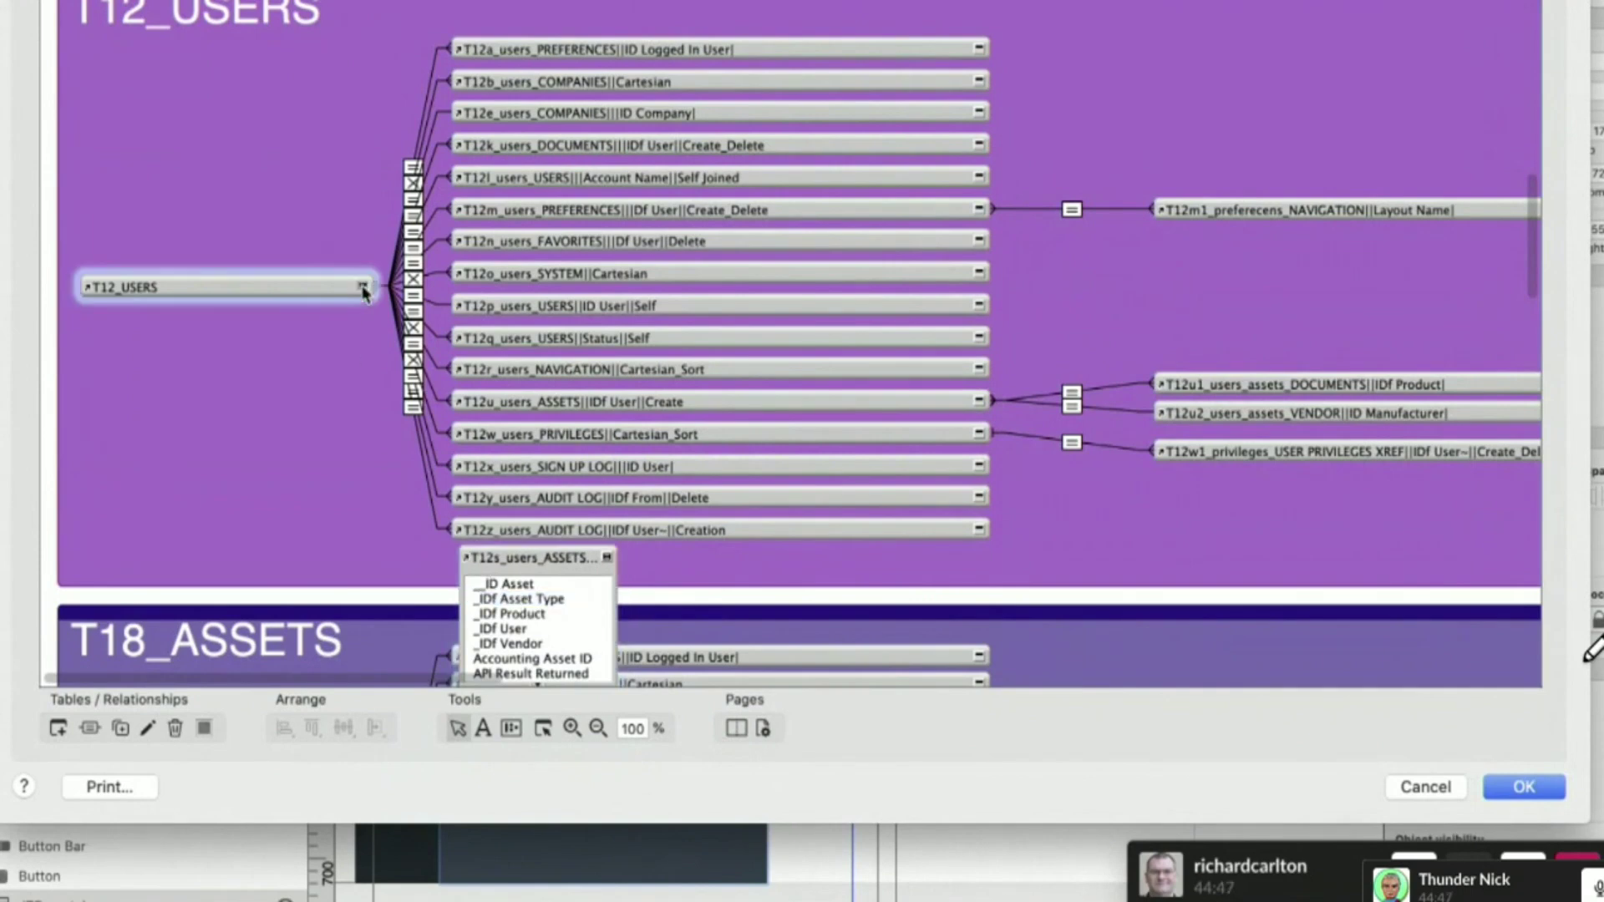
{"action": "left_click_drag", "start_coordinate": [493, 643], "coordinate": [324, 473]}
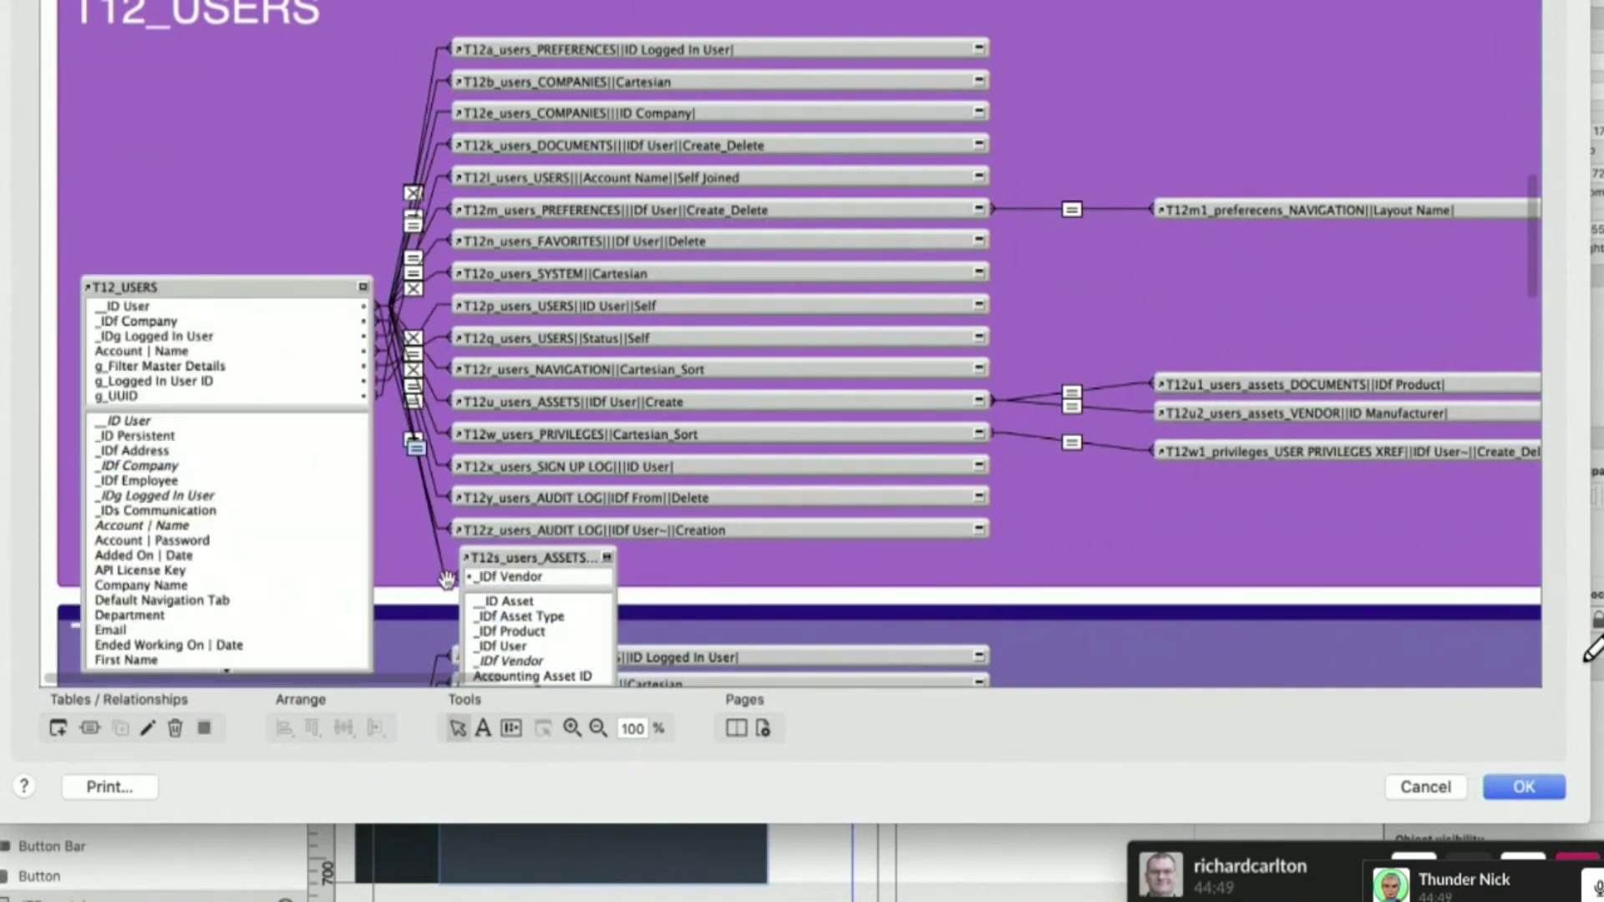
{"action": "left_click_drag", "start_coordinate": [508, 558], "coordinate": [492, 560]}
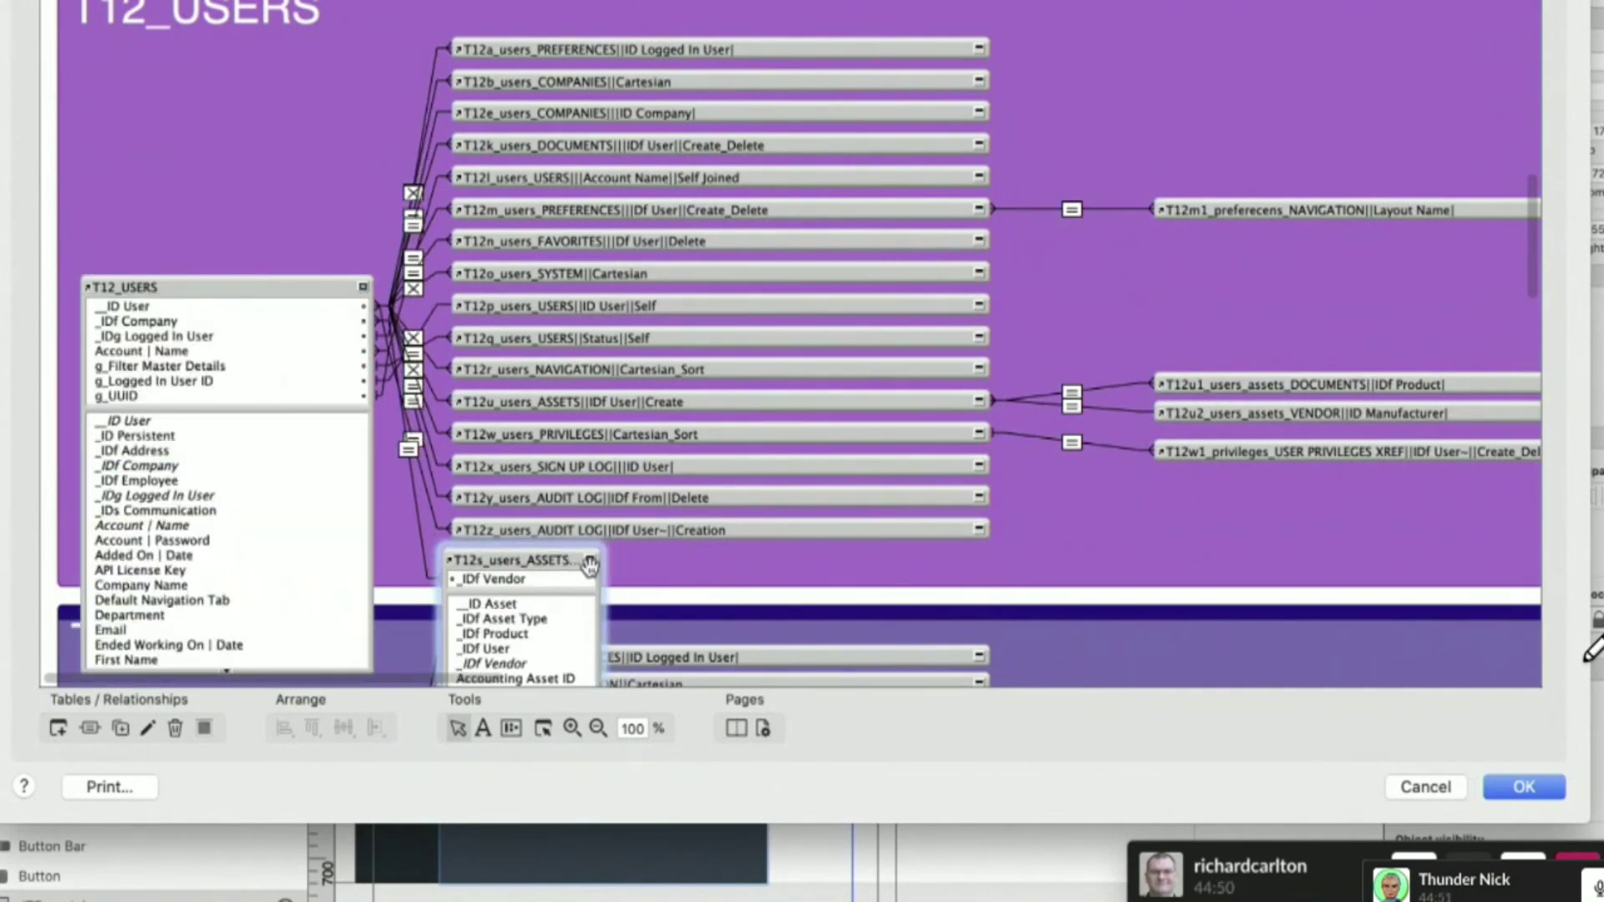
{"action": "scroll", "coordinate": [603, 569], "scroll_direction": "down", "scroll_amount": 2}
{"action": "scroll", "coordinate": [605, 571], "scroll_direction": "down", "scroll_amount": 15}
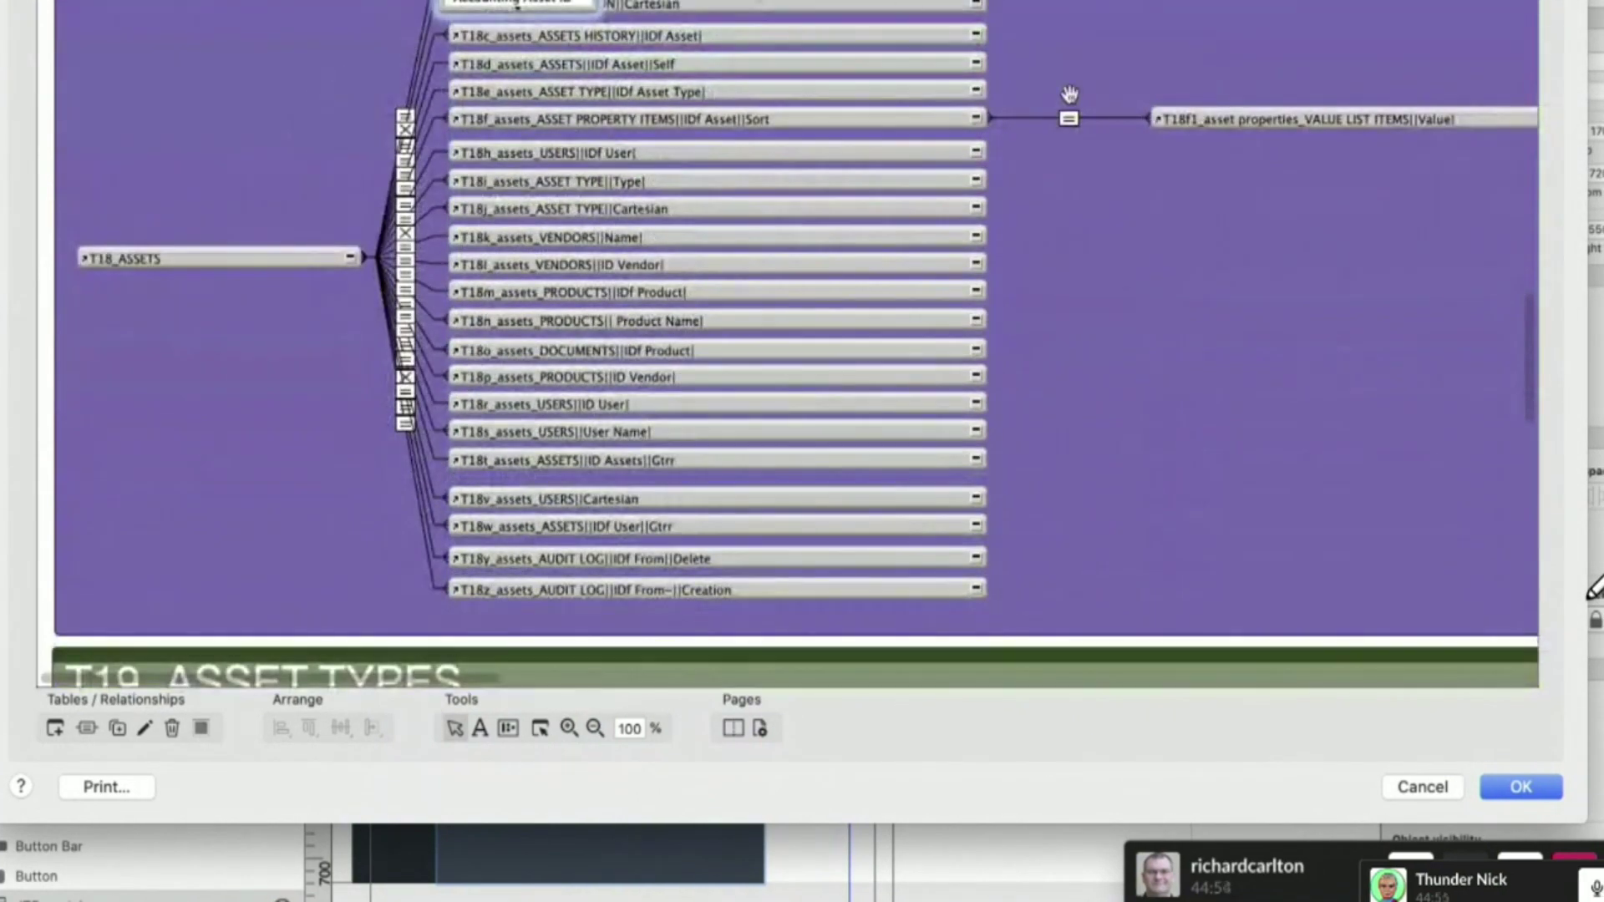
{"action": "scroll", "coordinate": [569, 543], "scroll_direction": "up", "scroll_amount": 10}
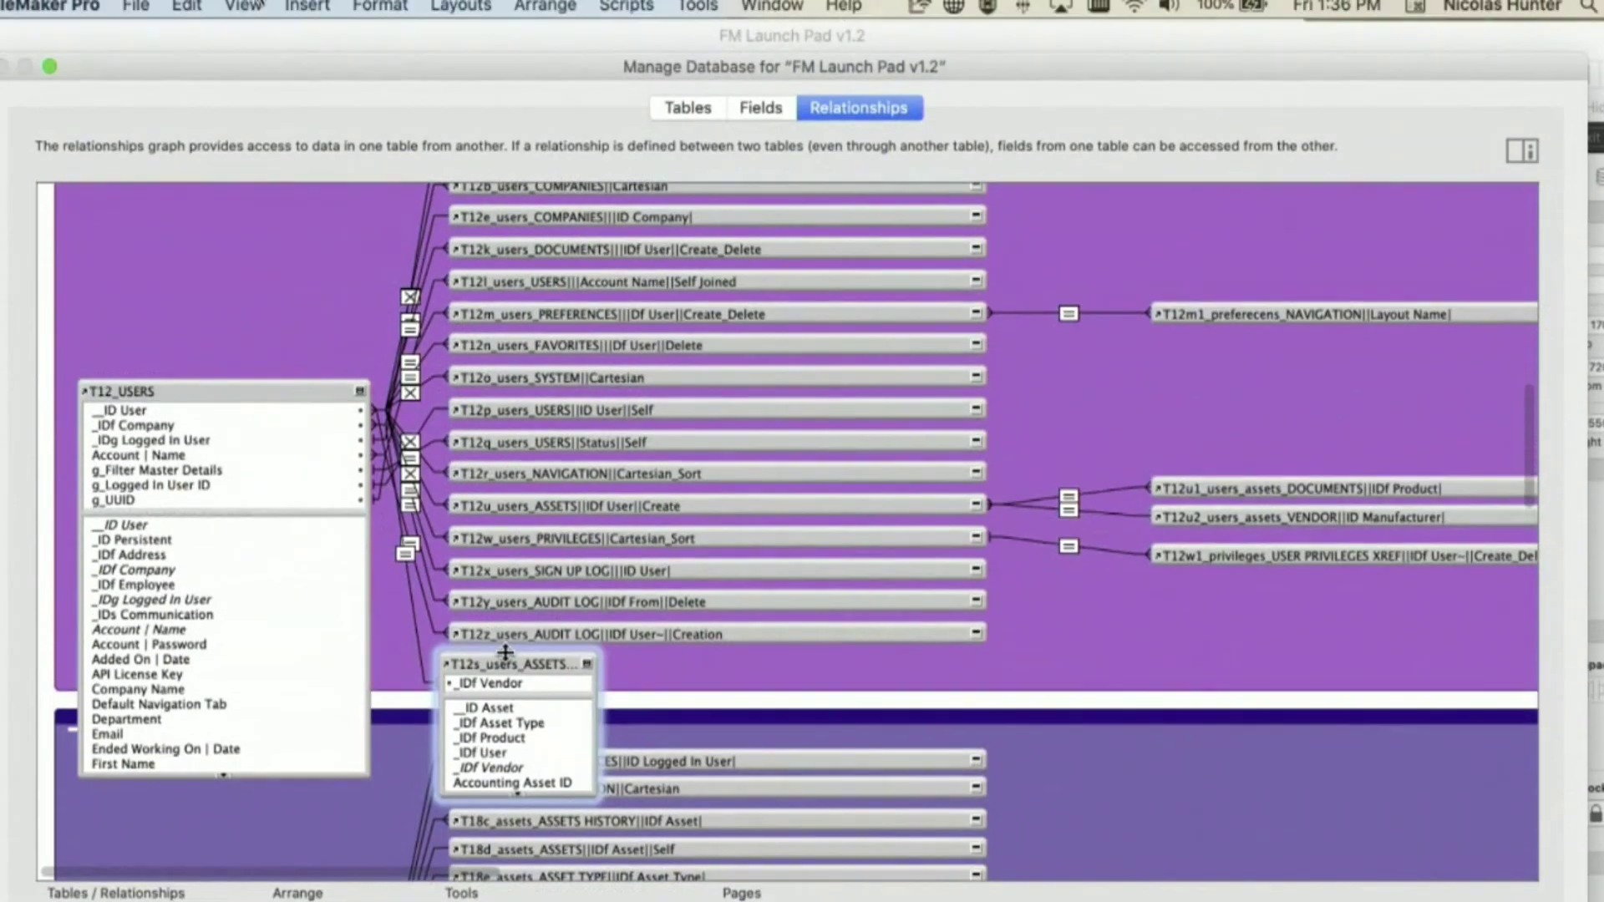
- Delete the T12s_users_ASSETS occurrence and collapse T12_USERS to its header
{"action": "key", "text": "Delete"}
{"action": "left_click", "coordinate": [1151, 425]}
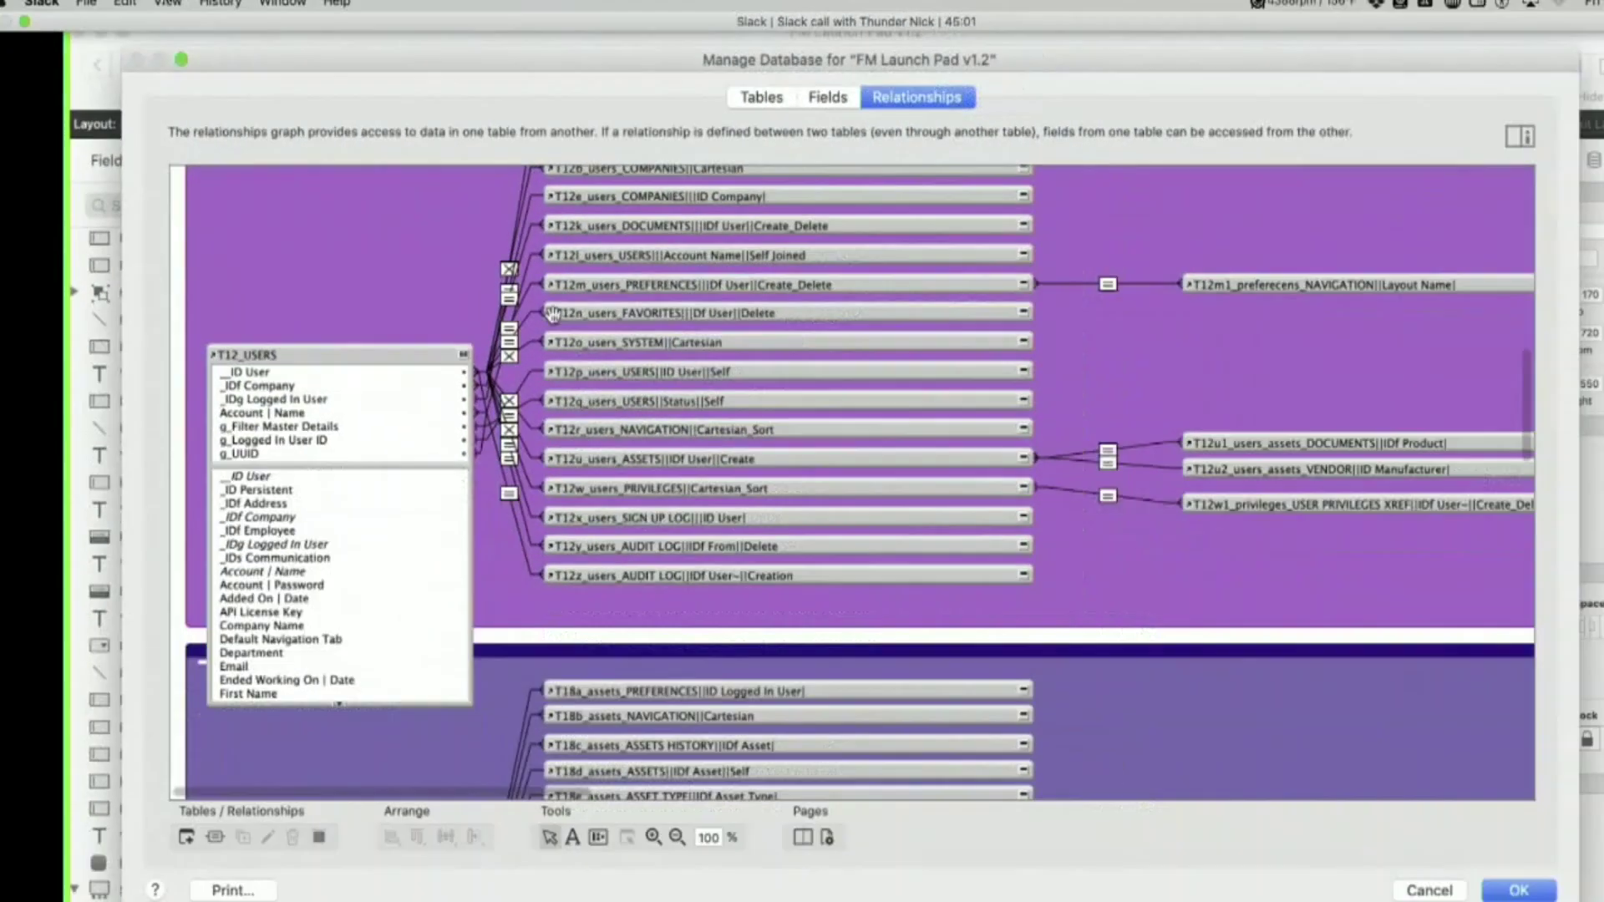
{"action": "left_click", "coordinate": [493, 391]}
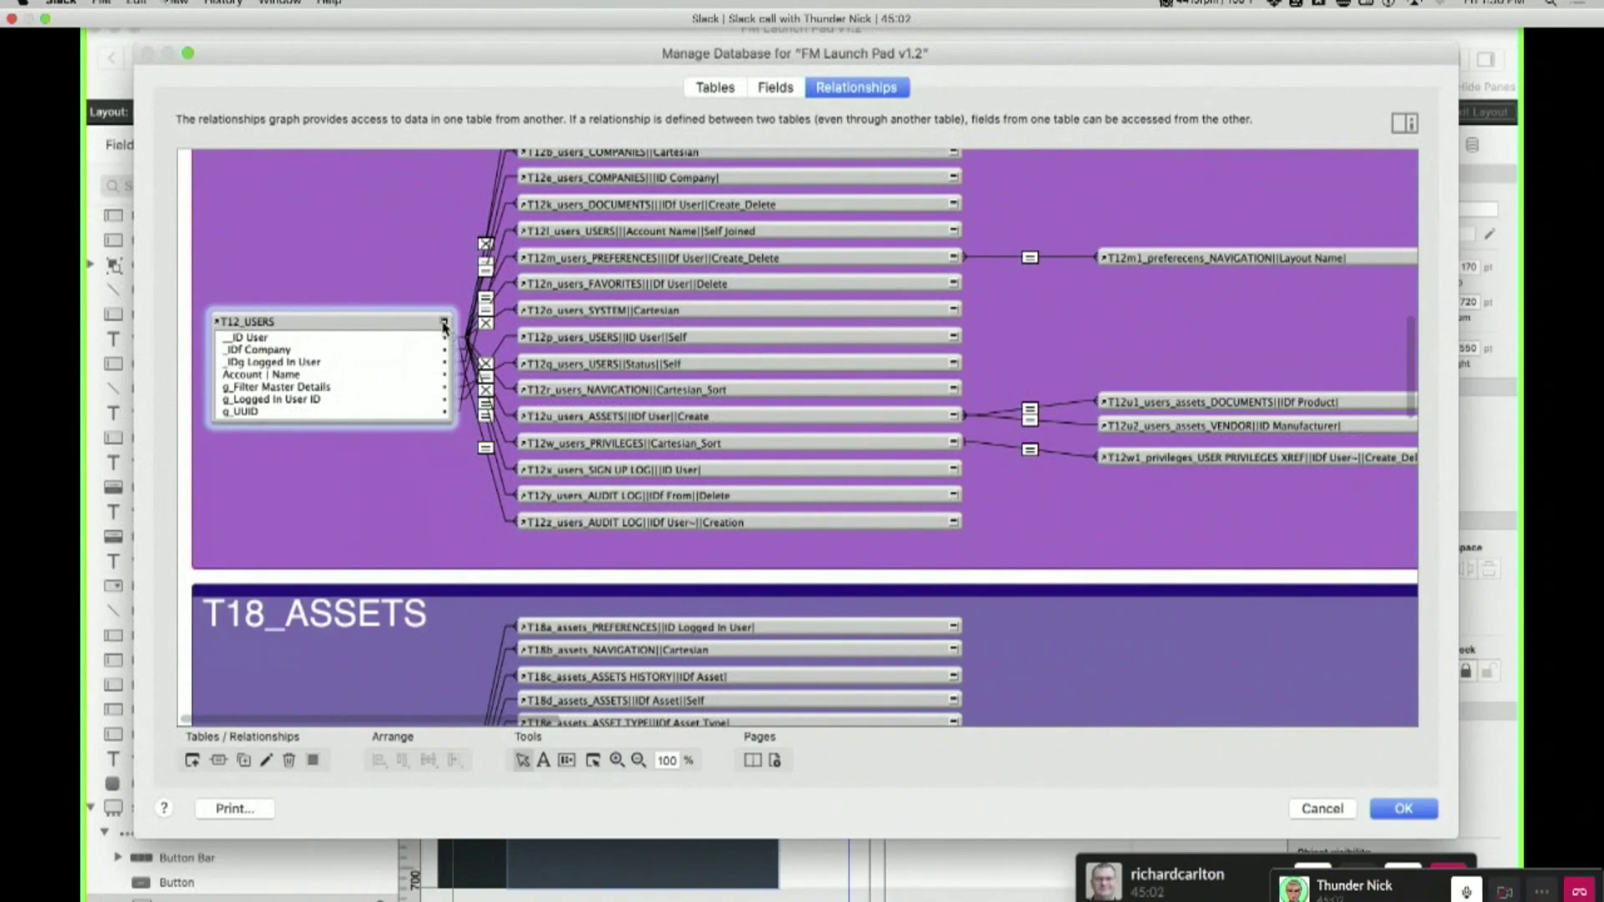
{"action": "left_click", "coordinate": [444, 325]}
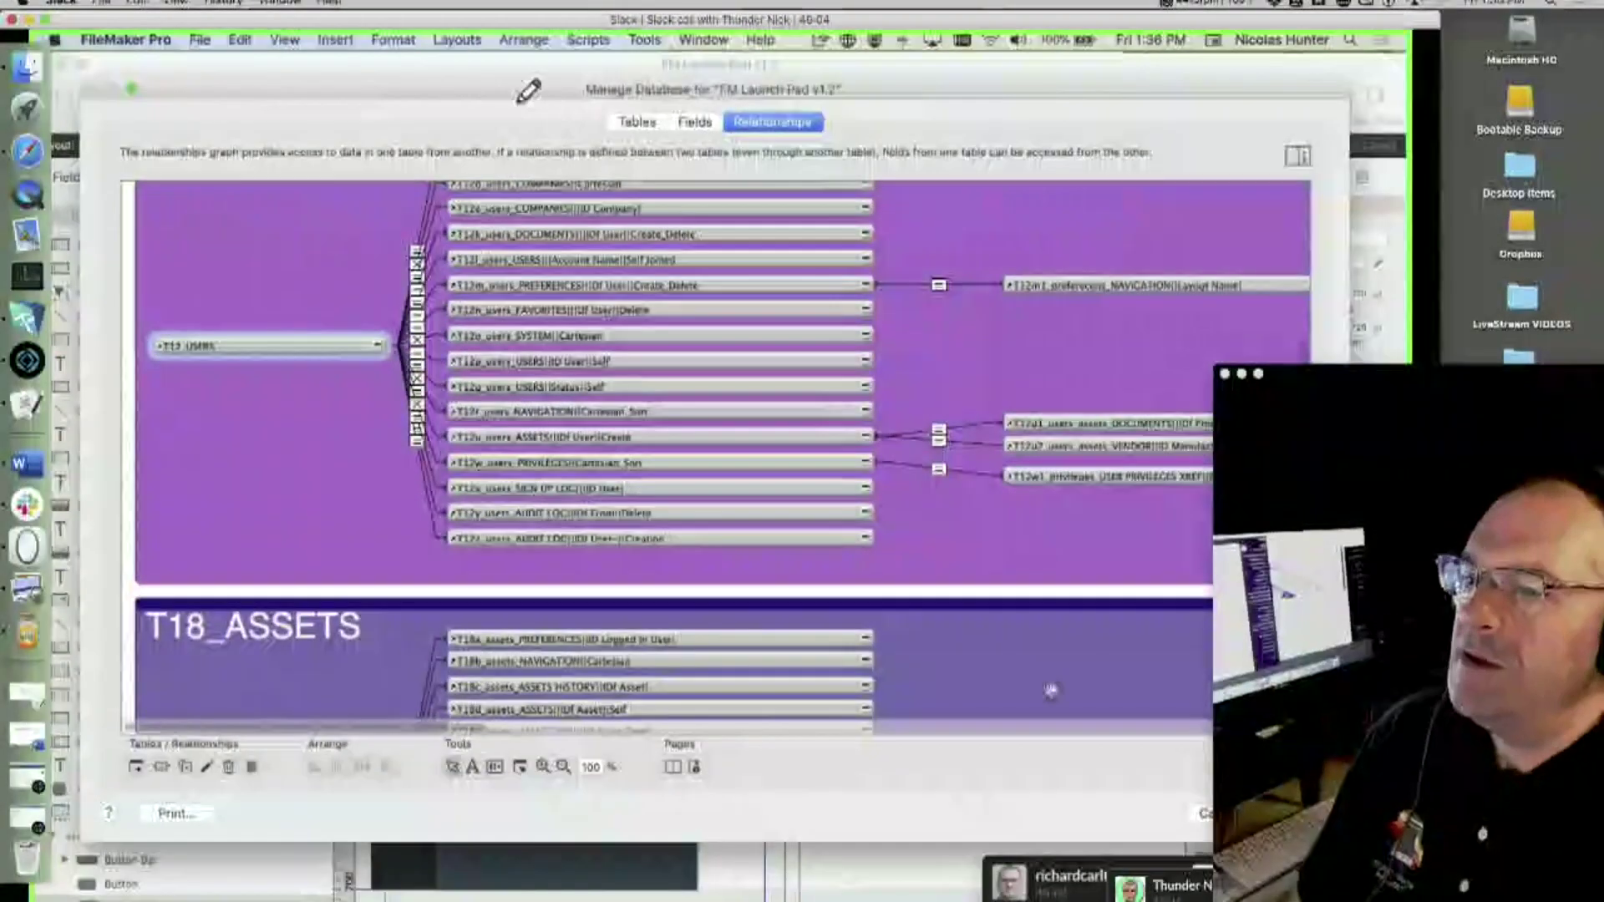
{"action": "scroll", "coordinate": [1135, 749], "scroll_direction": "up", "scroll_amount": 3}
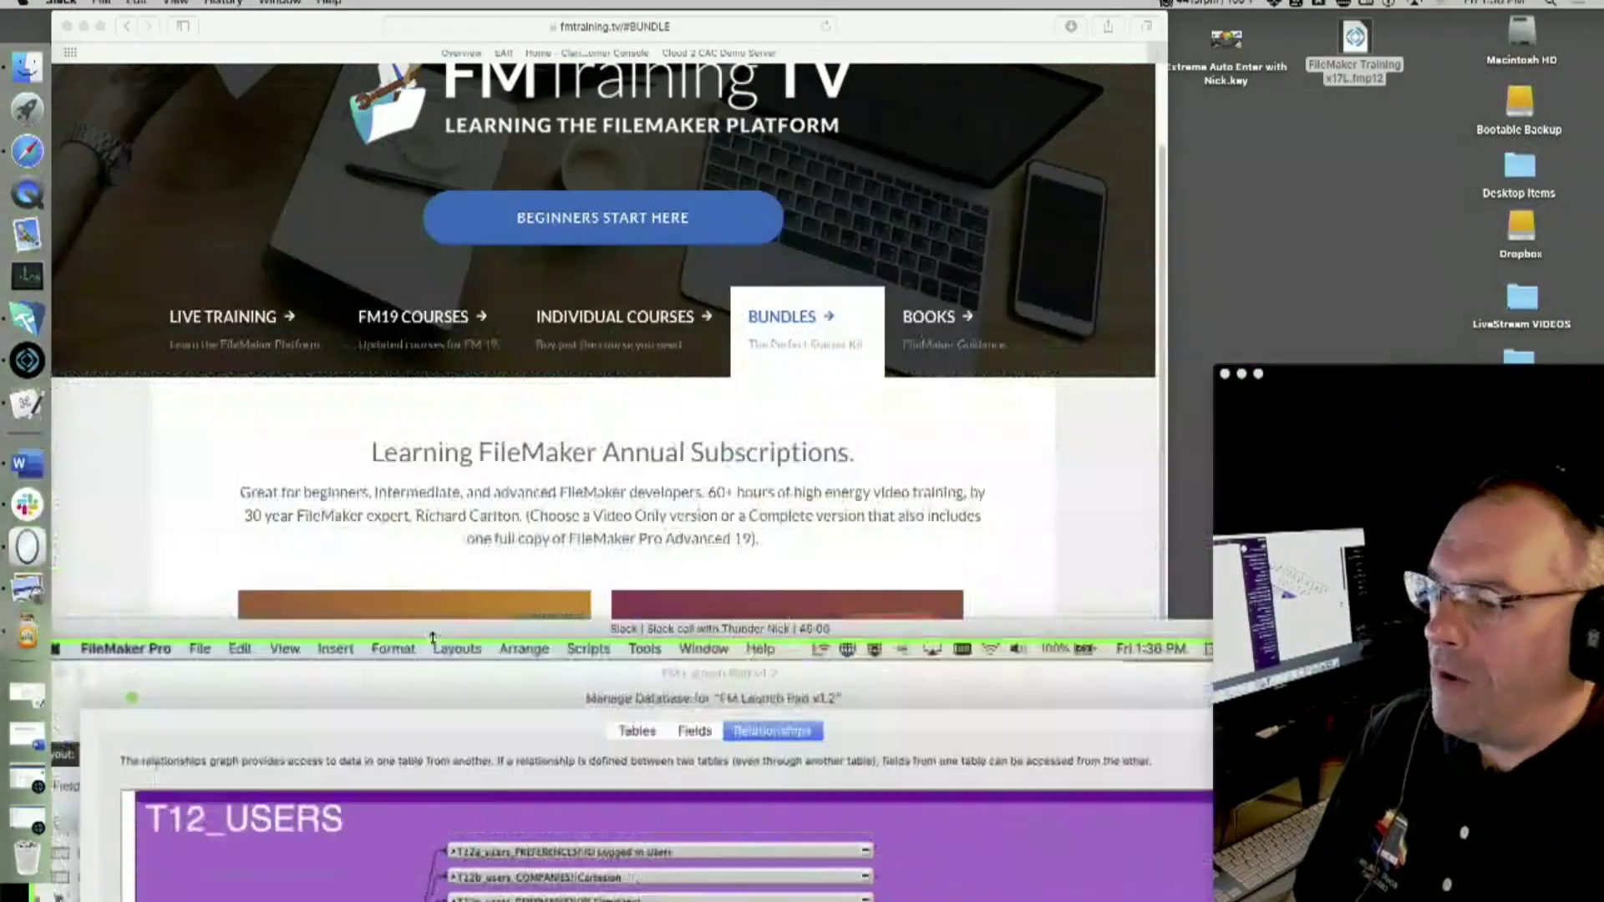
- Shrink the screen-share window and open FileMaker Training x17L.fmp12 from the desktop
{"action": "left_click_drag", "start_coordinate": [432, 637], "coordinate": [435, 804]}
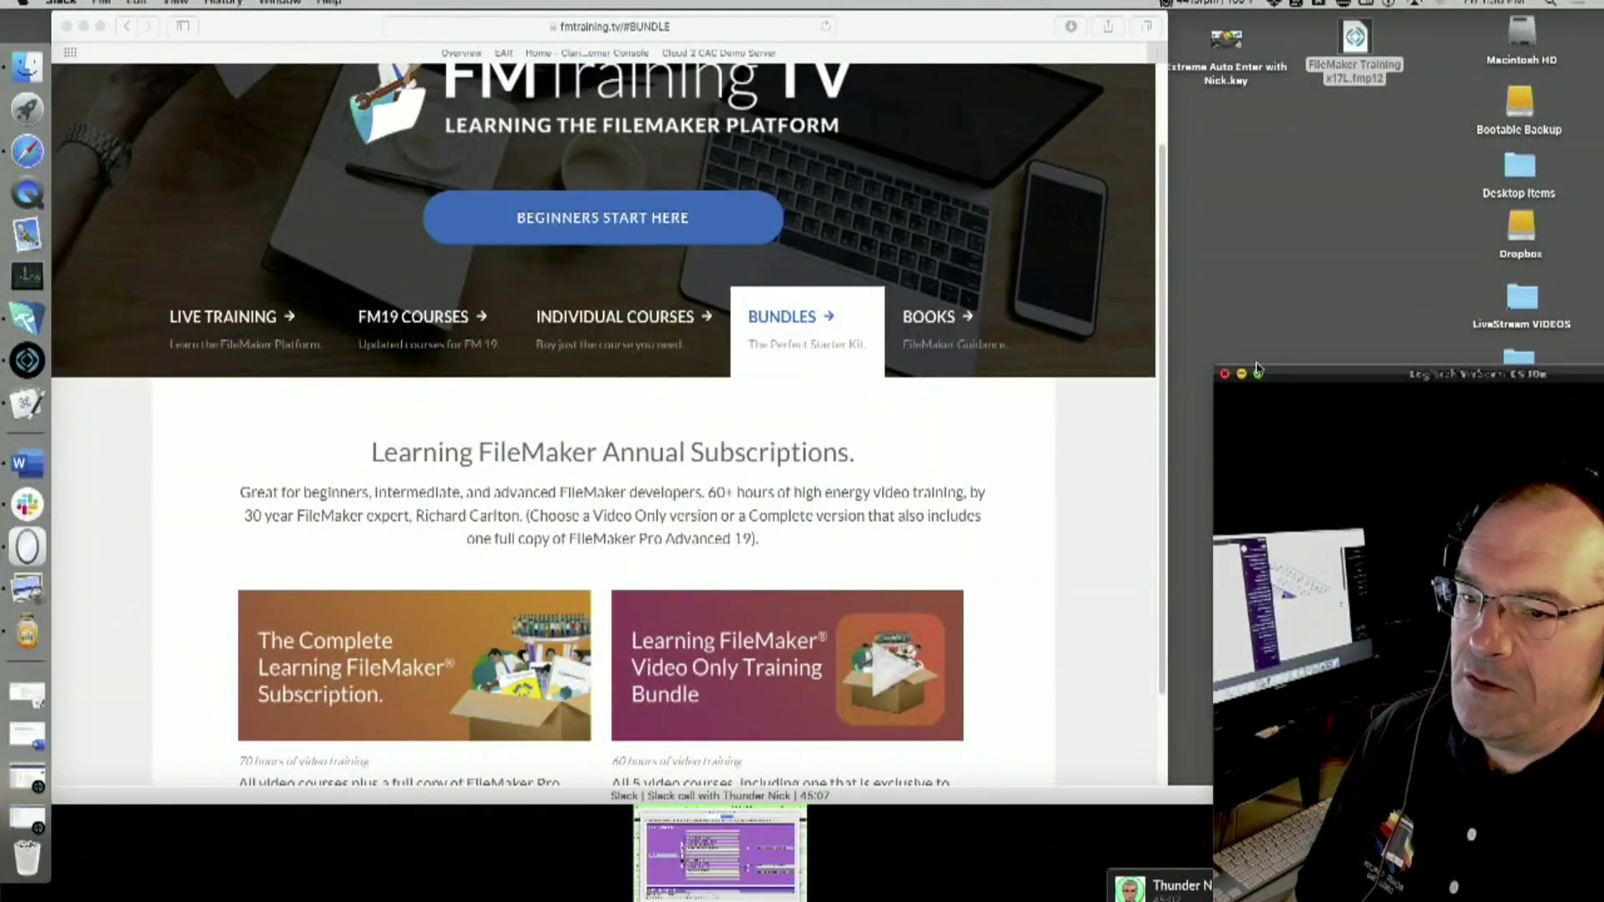
{"action": "left_click", "coordinate": [1317, 117]}
{"action": "left_click_drag", "start_coordinate": [1331, 72], "coordinate": [1296, 127]}
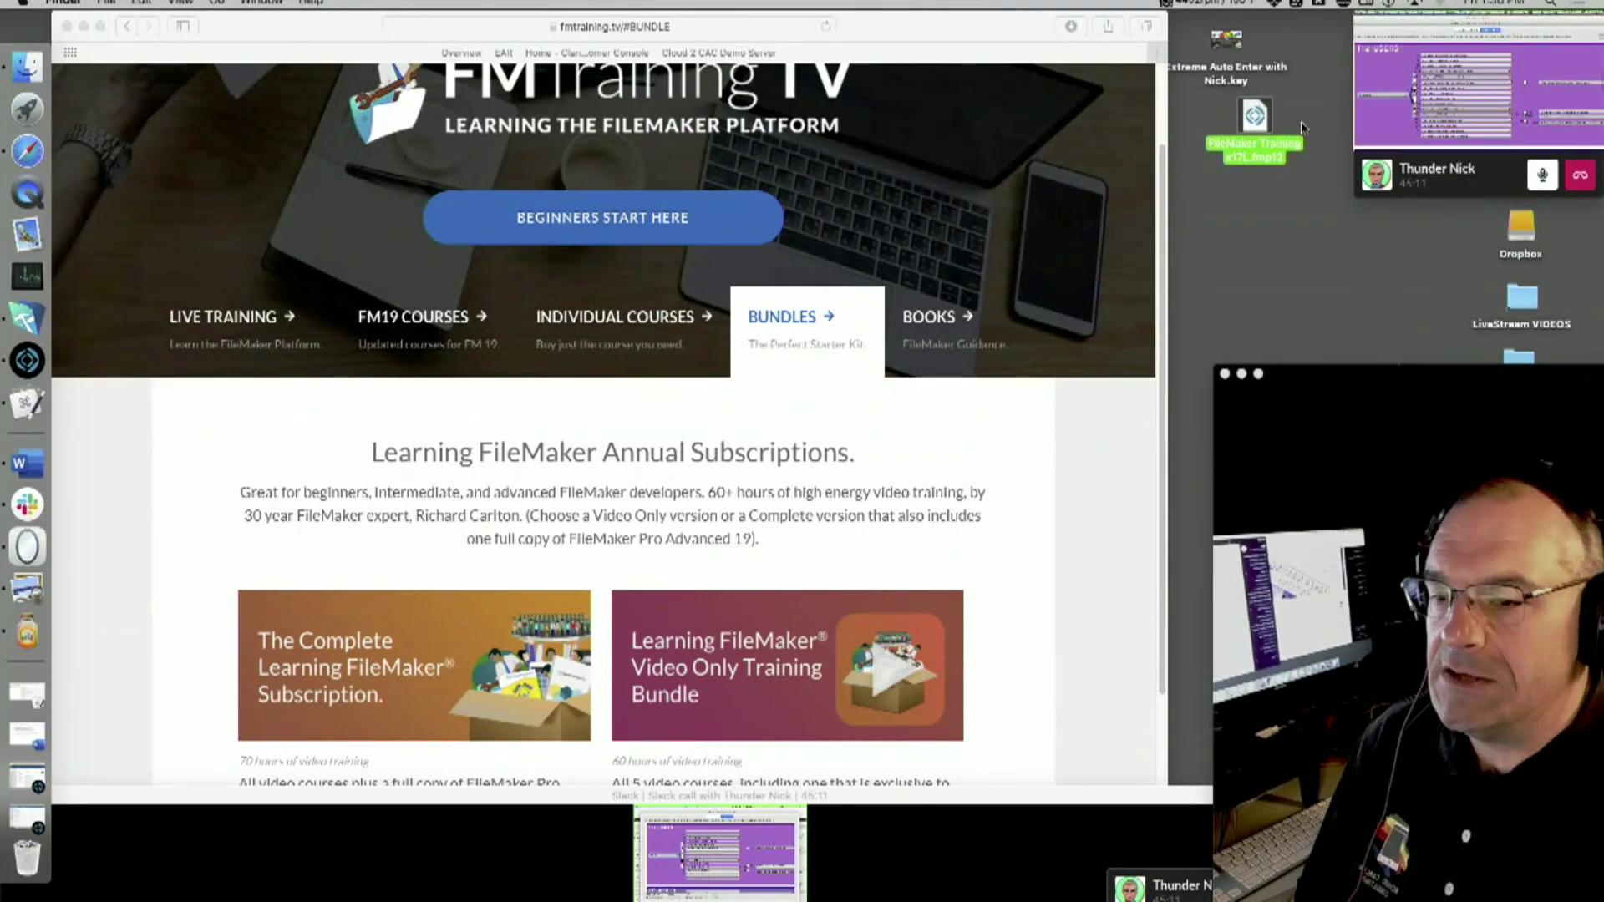
{"action": "left_click", "coordinate": [1265, 131]}
{"action": "double_click", "coordinate": [1262, 125]}
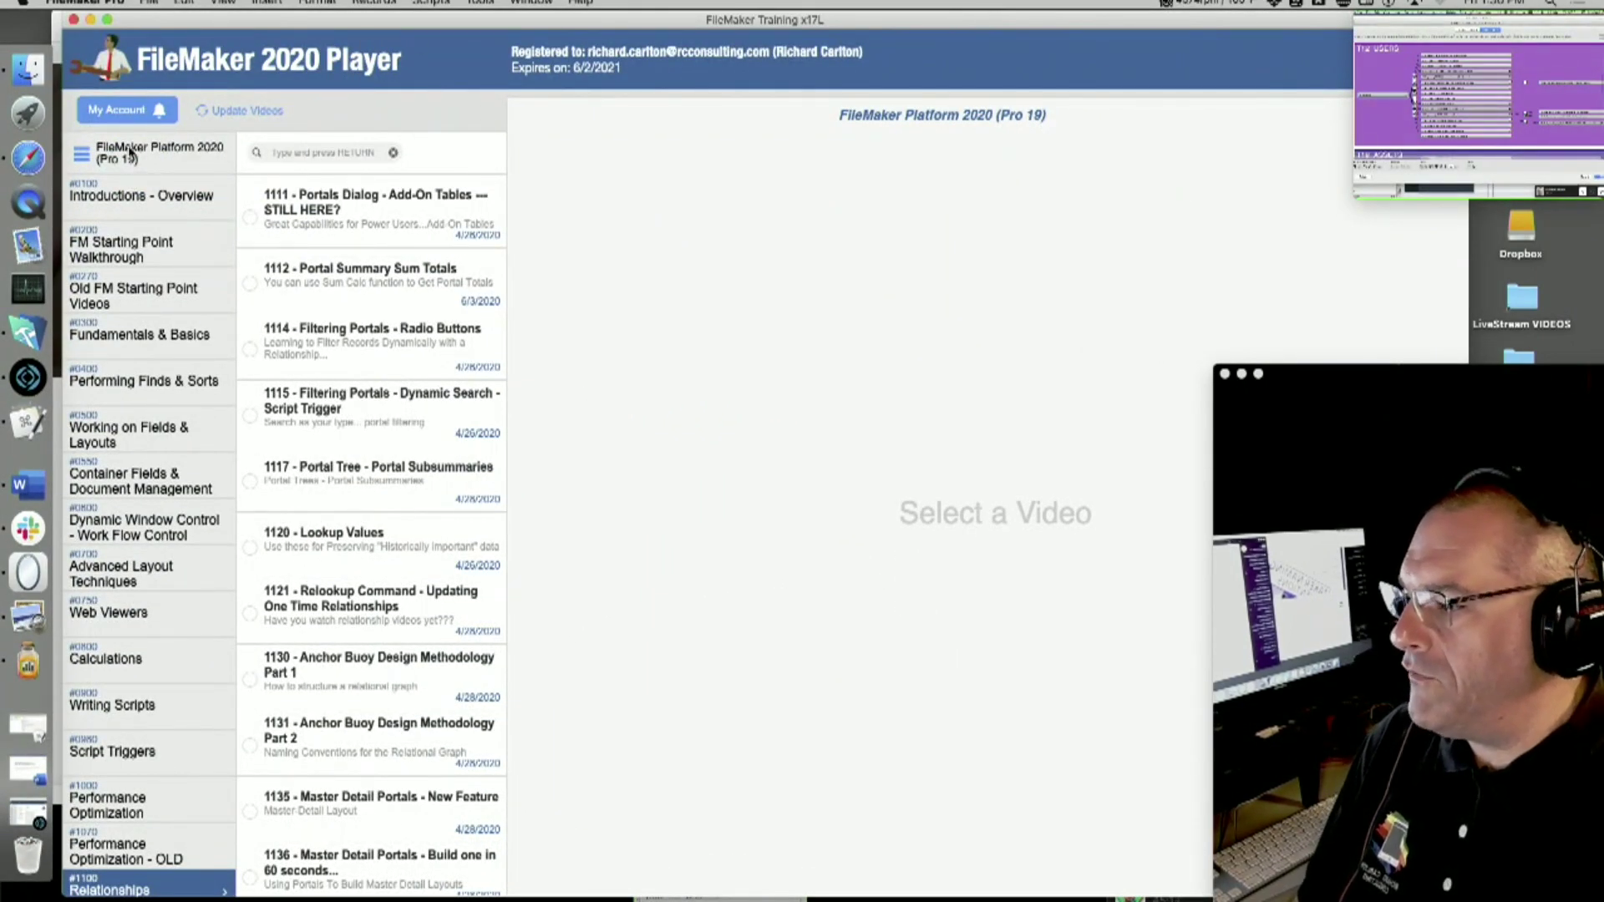
- Choose the FileMaker Platform 2020 course, its Relationships category, and play video 1101
{"action": "left_click", "coordinate": [132, 157]}
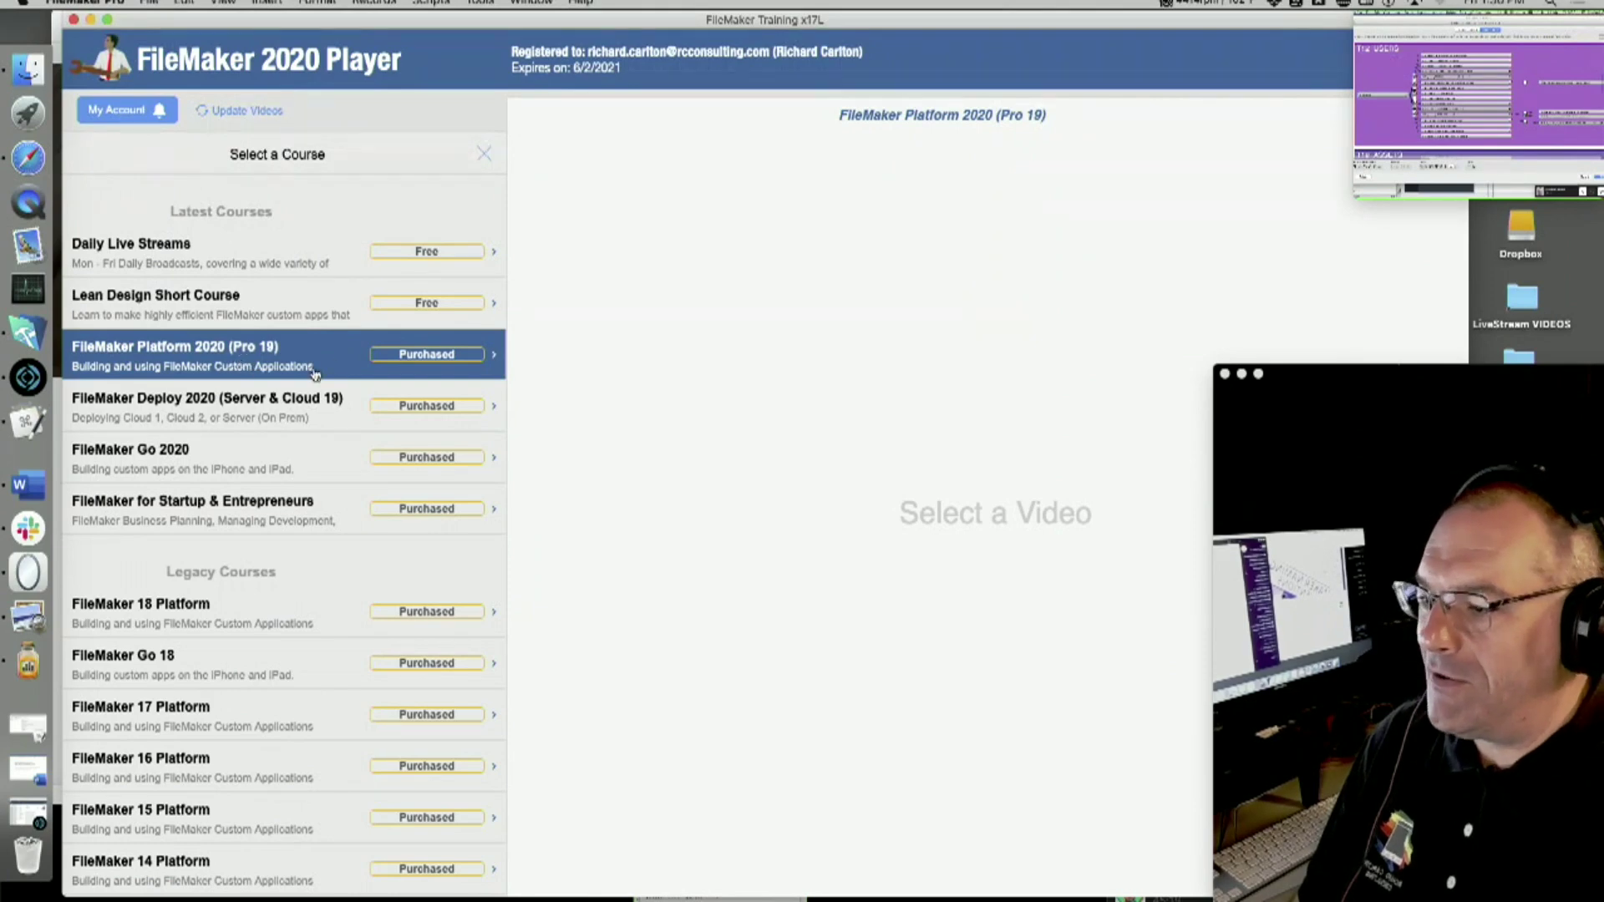
{"action": "left_click", "coordinate": [215, 355]}
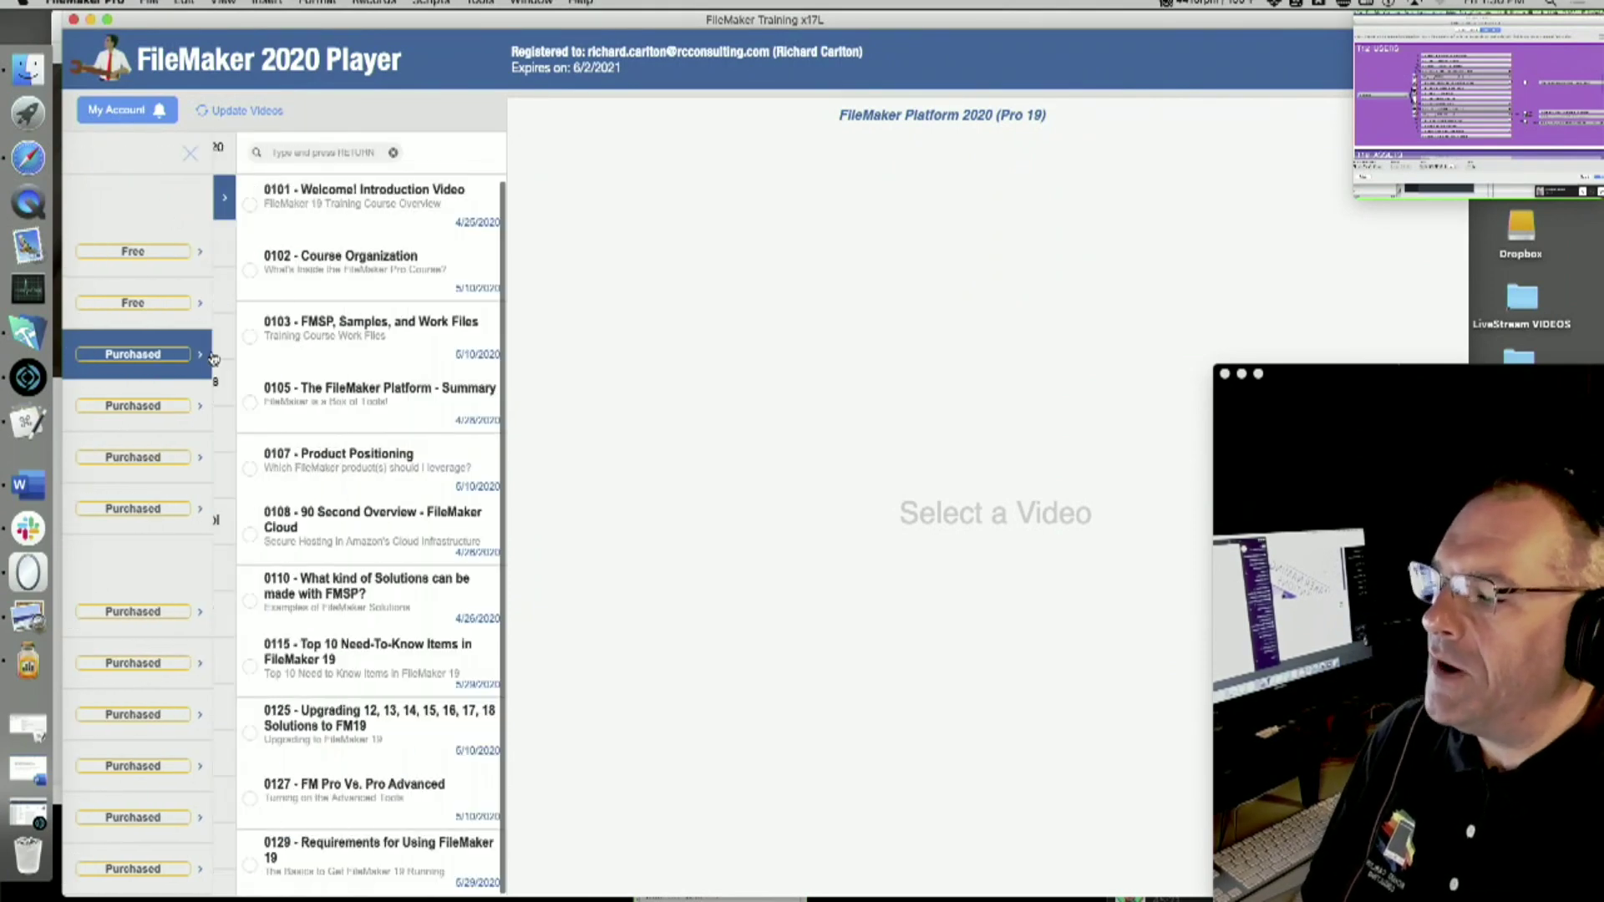
{"action": "scroll", "coordinate": [136, 716], "scroll_direction": "down", "scroll_amount": 4}
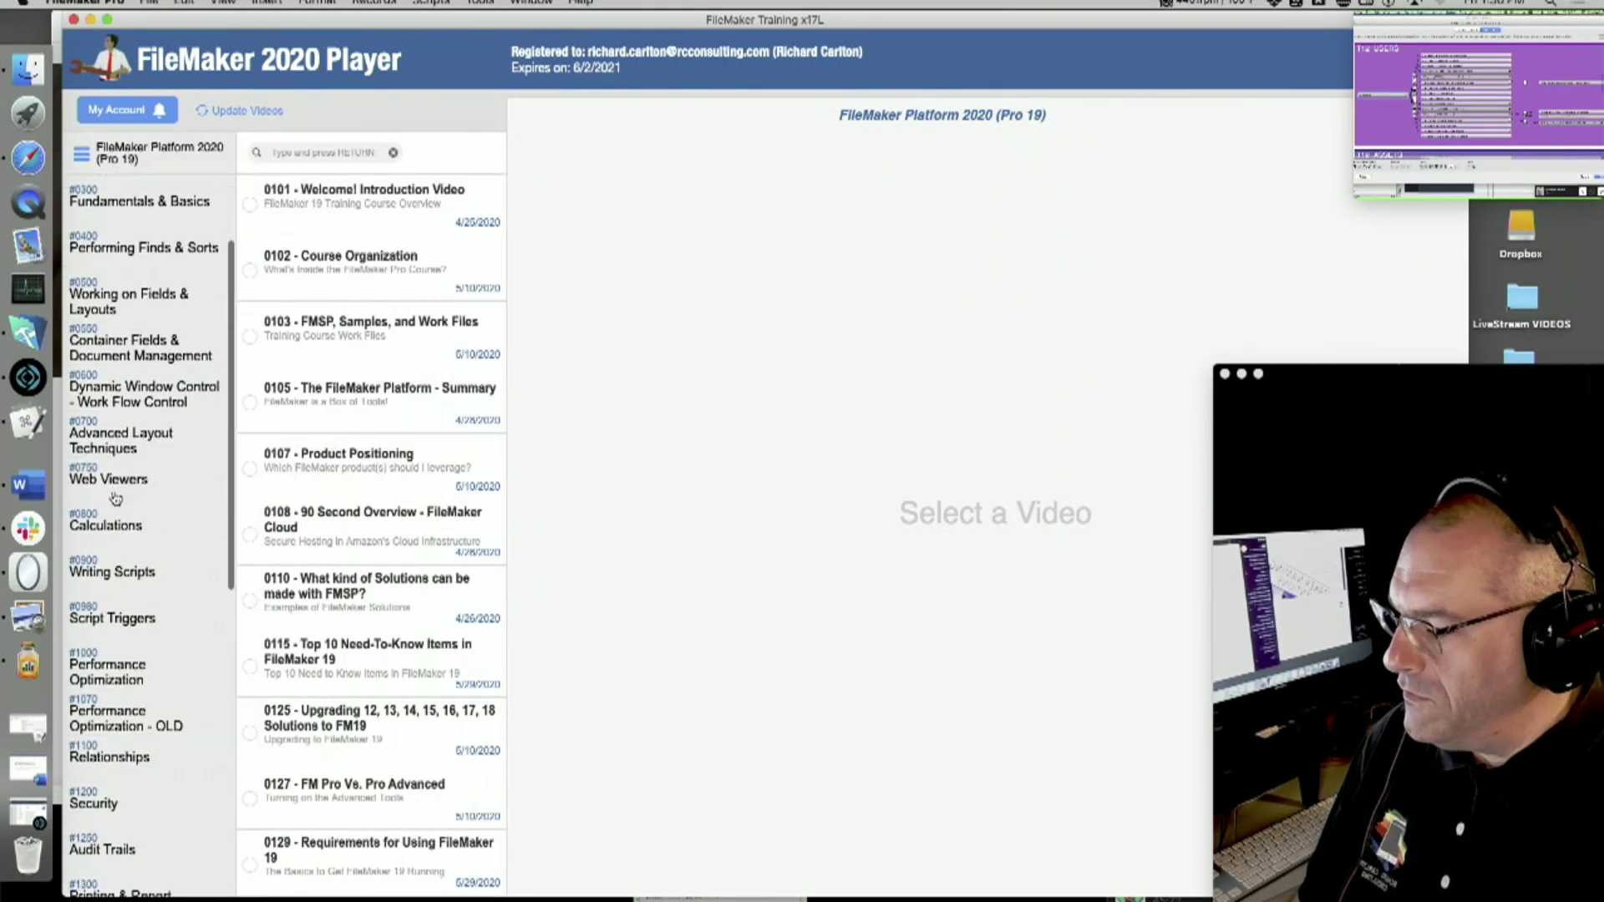
{"action": "left_click", "coordinate": [131, 738]}
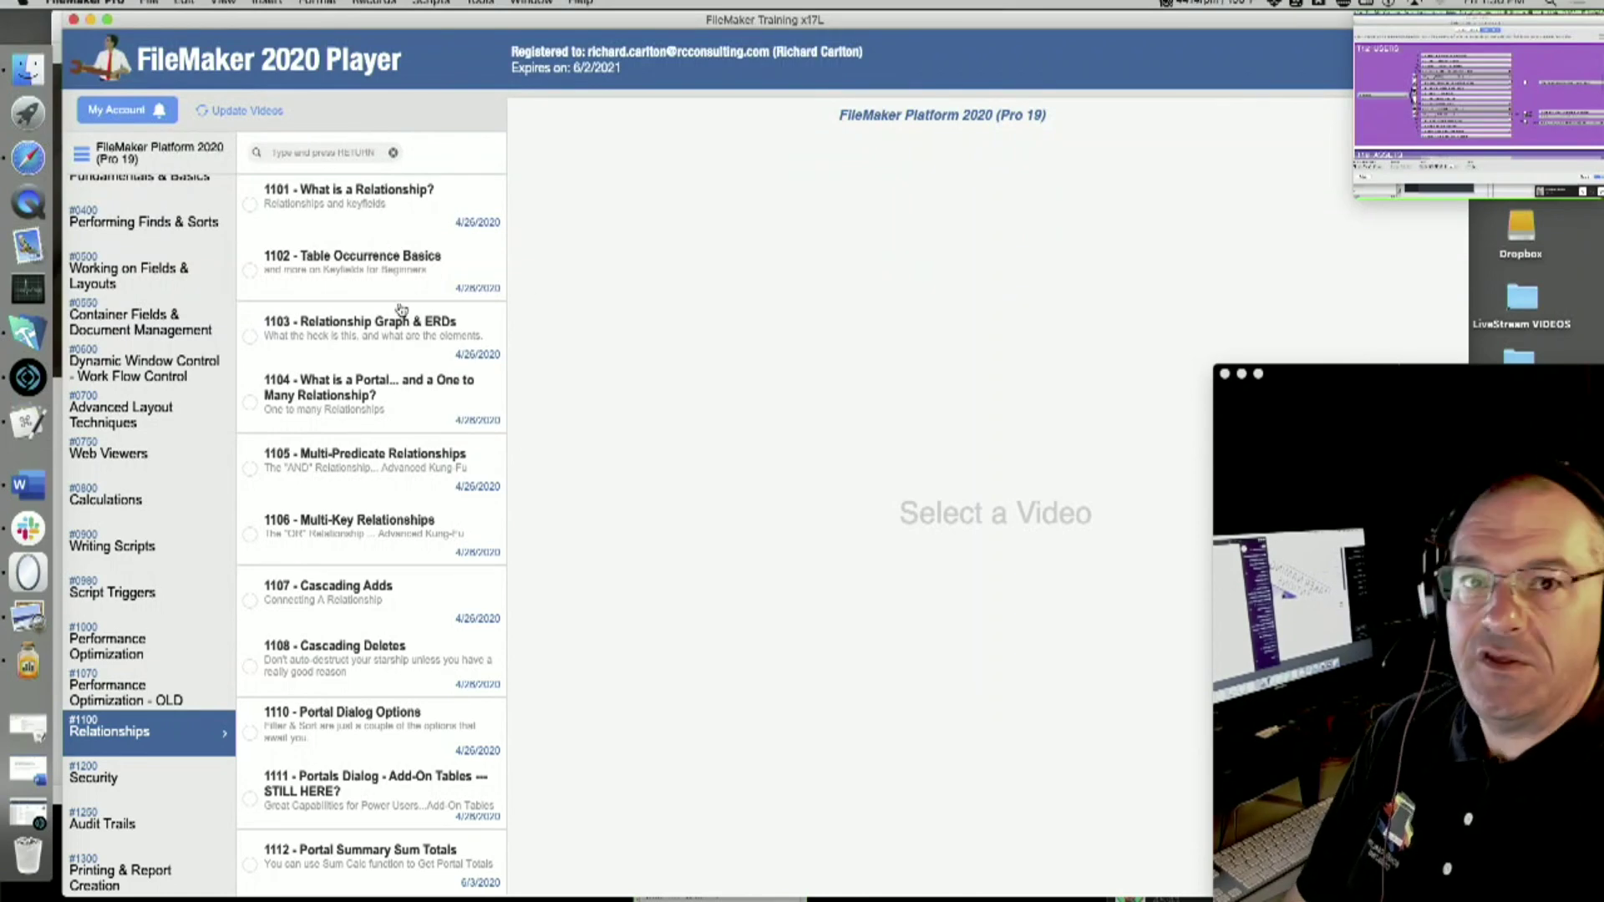
{"action": "left_click", "coordinate": [342, 209]}
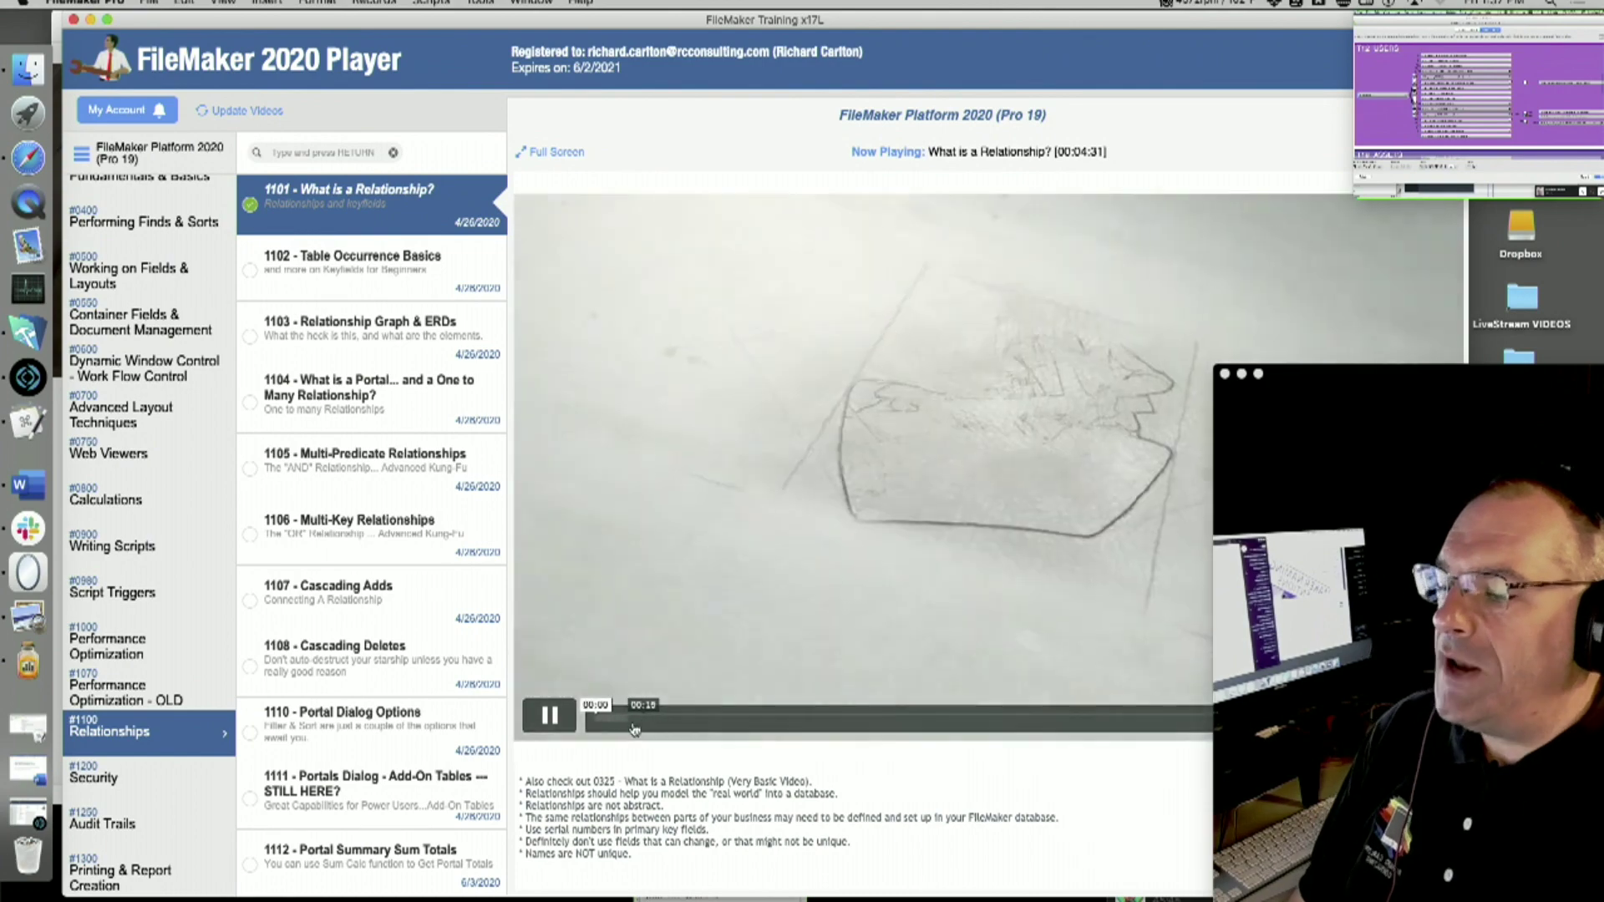
- Skim What is a Relationship? from the FileMaker splash to about 02:08
{"action": "left_click_drag", "start_coordinate": [929, 20], "coordinate": [550, 20]}
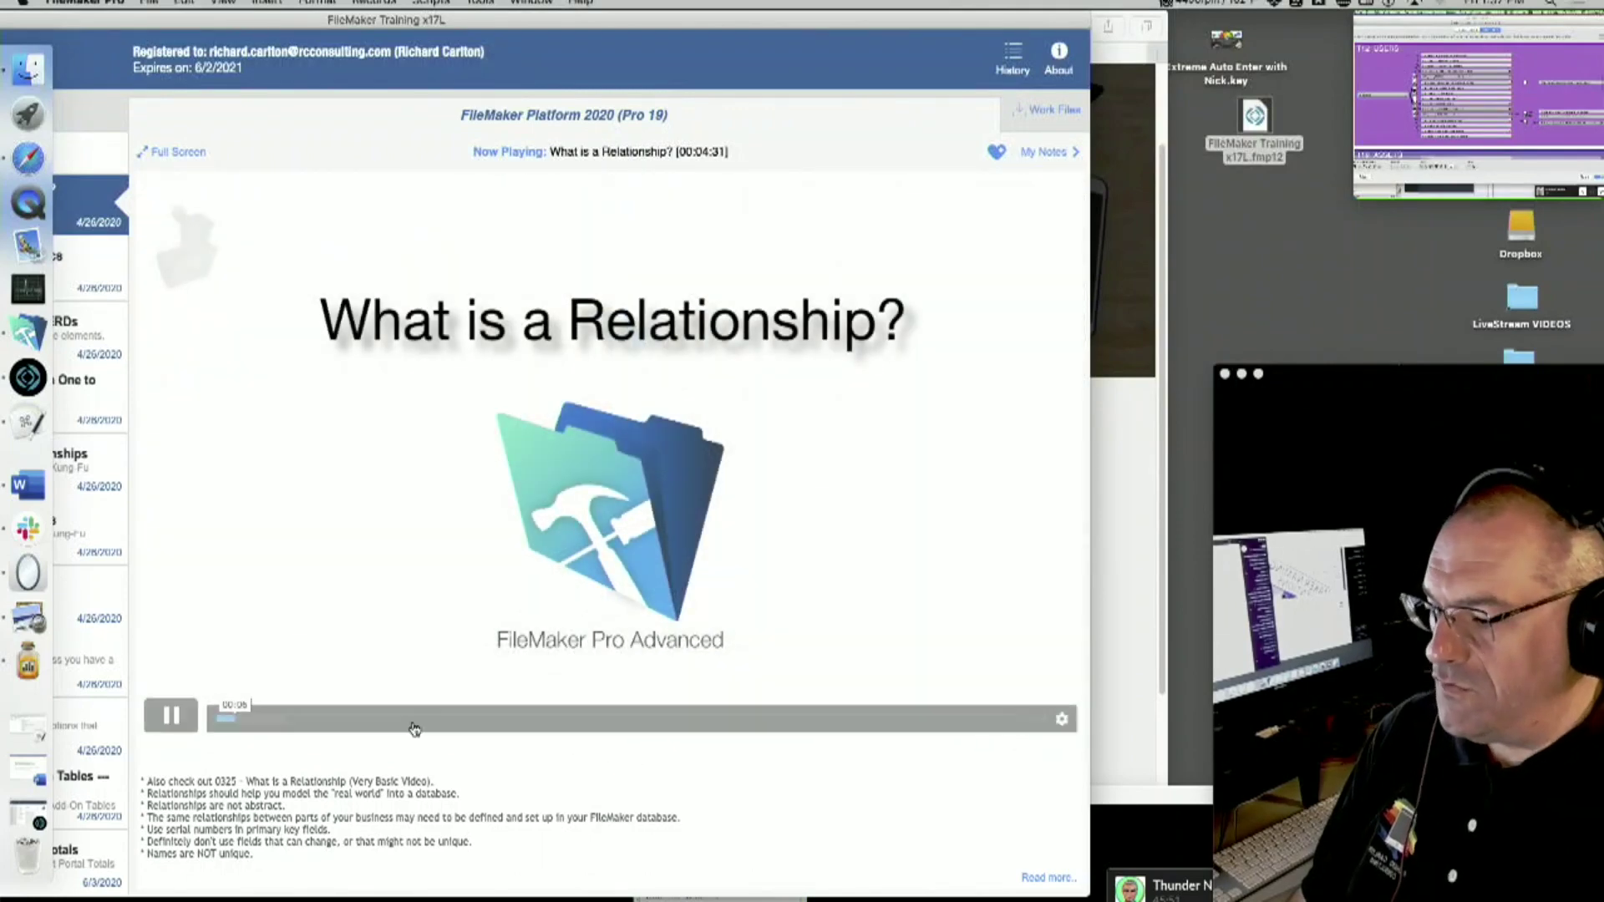
{"action": "left_click", "coordinate": [303, 728]}
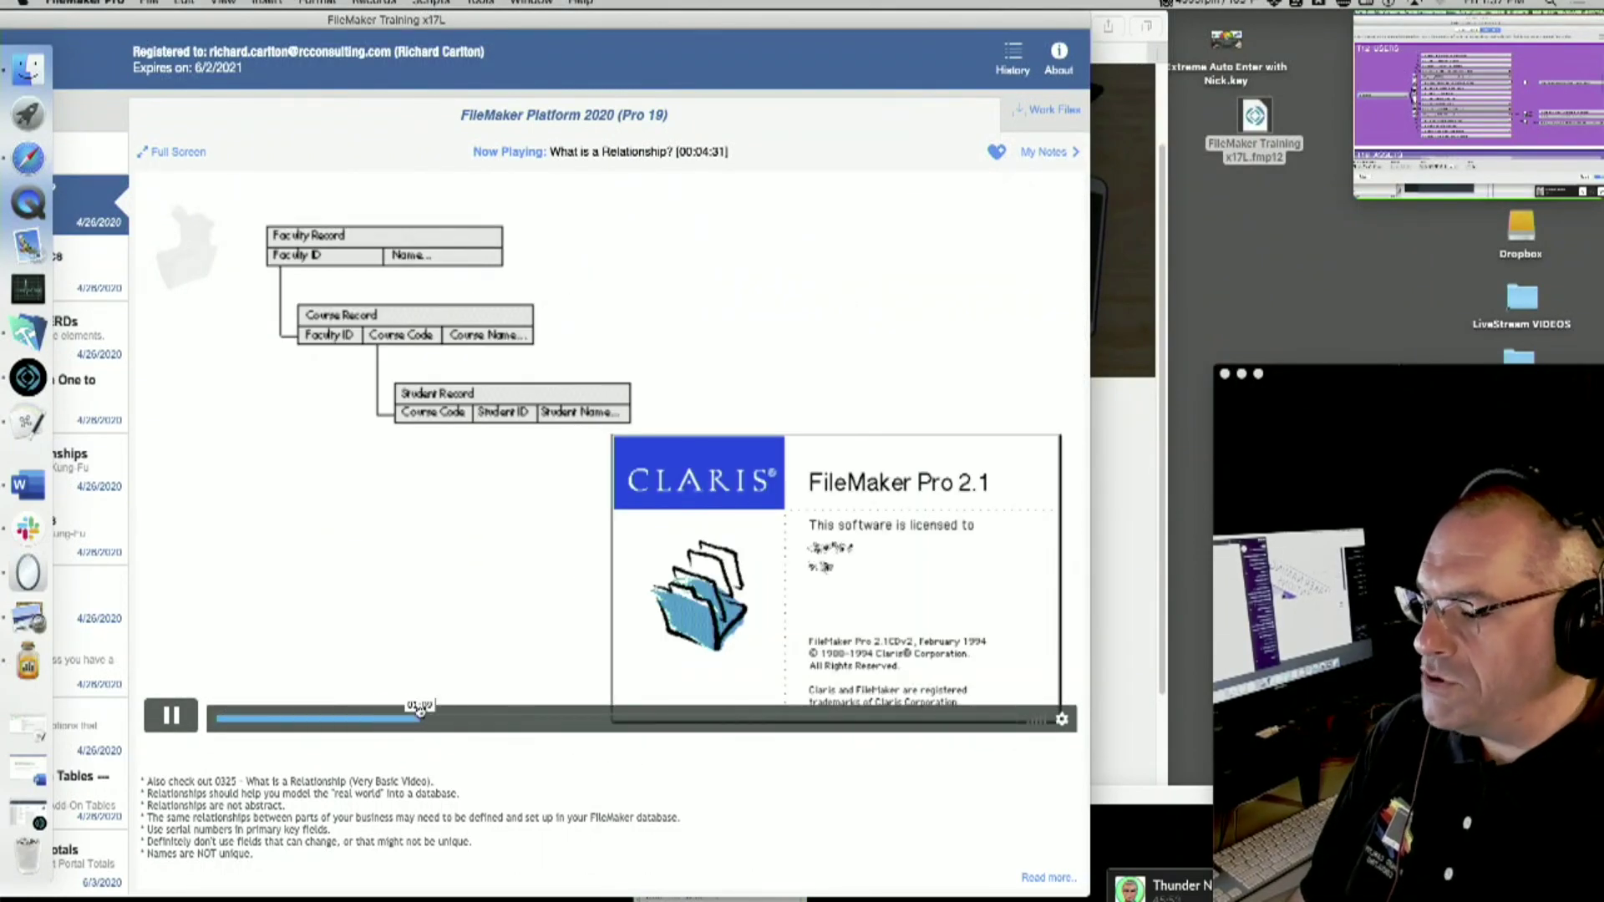
{"action": "left_click", "coordinate": [430, 725]}
{"action": "left_click", "coordinate": [499, 725]}
{"action": "left_click", "coordinate": [514, 725]}
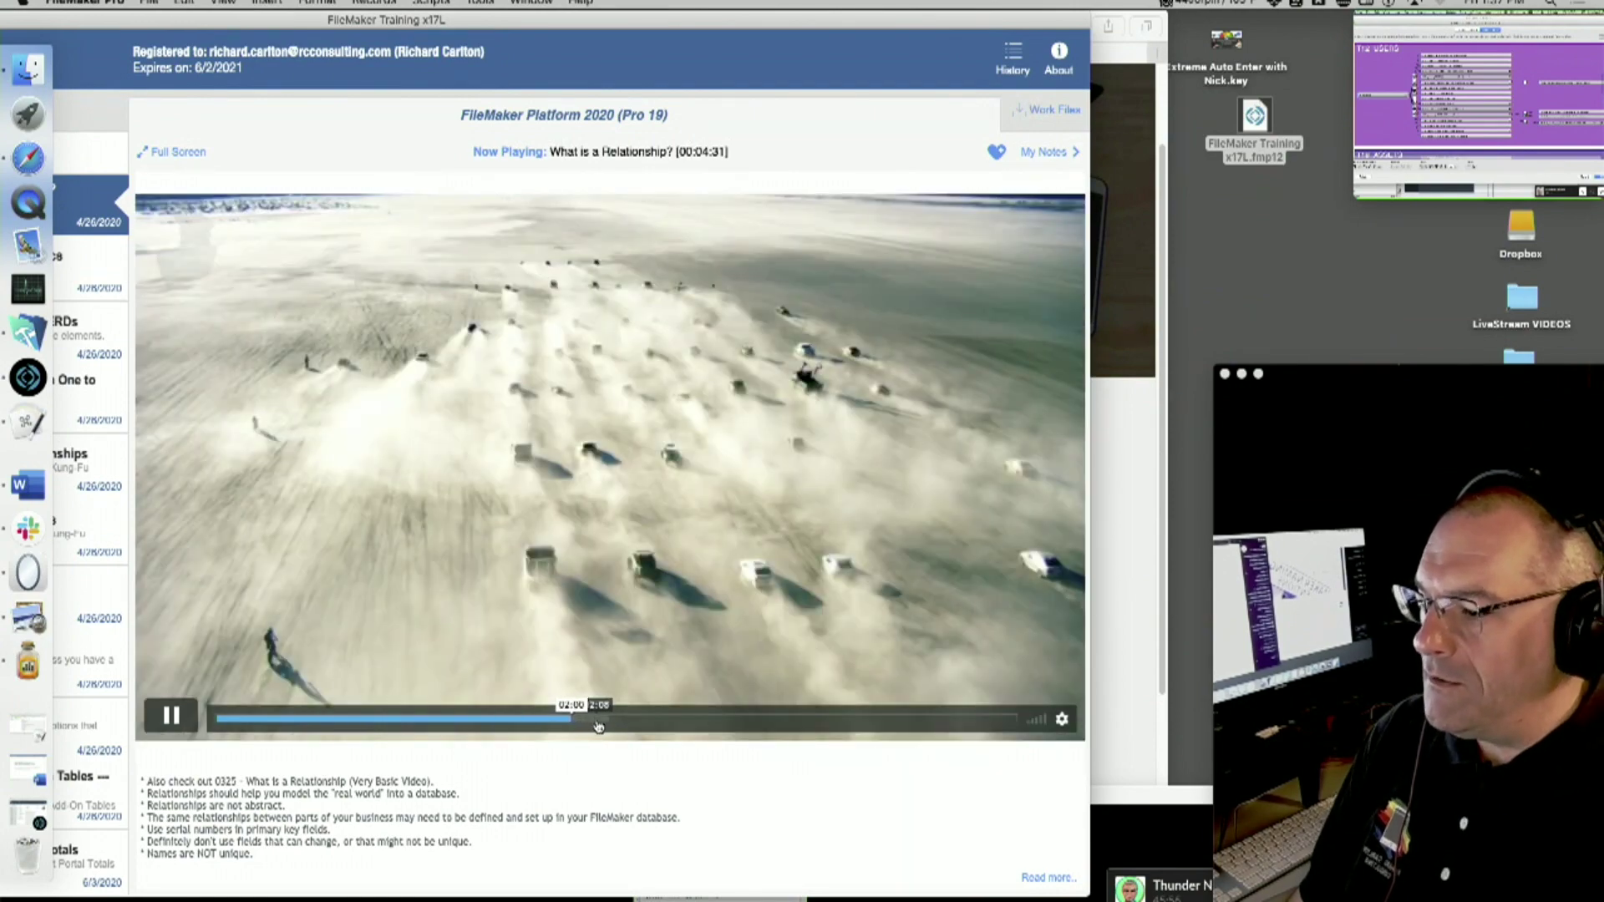
{"action": "left_click", "coordinate": [598, 725]}
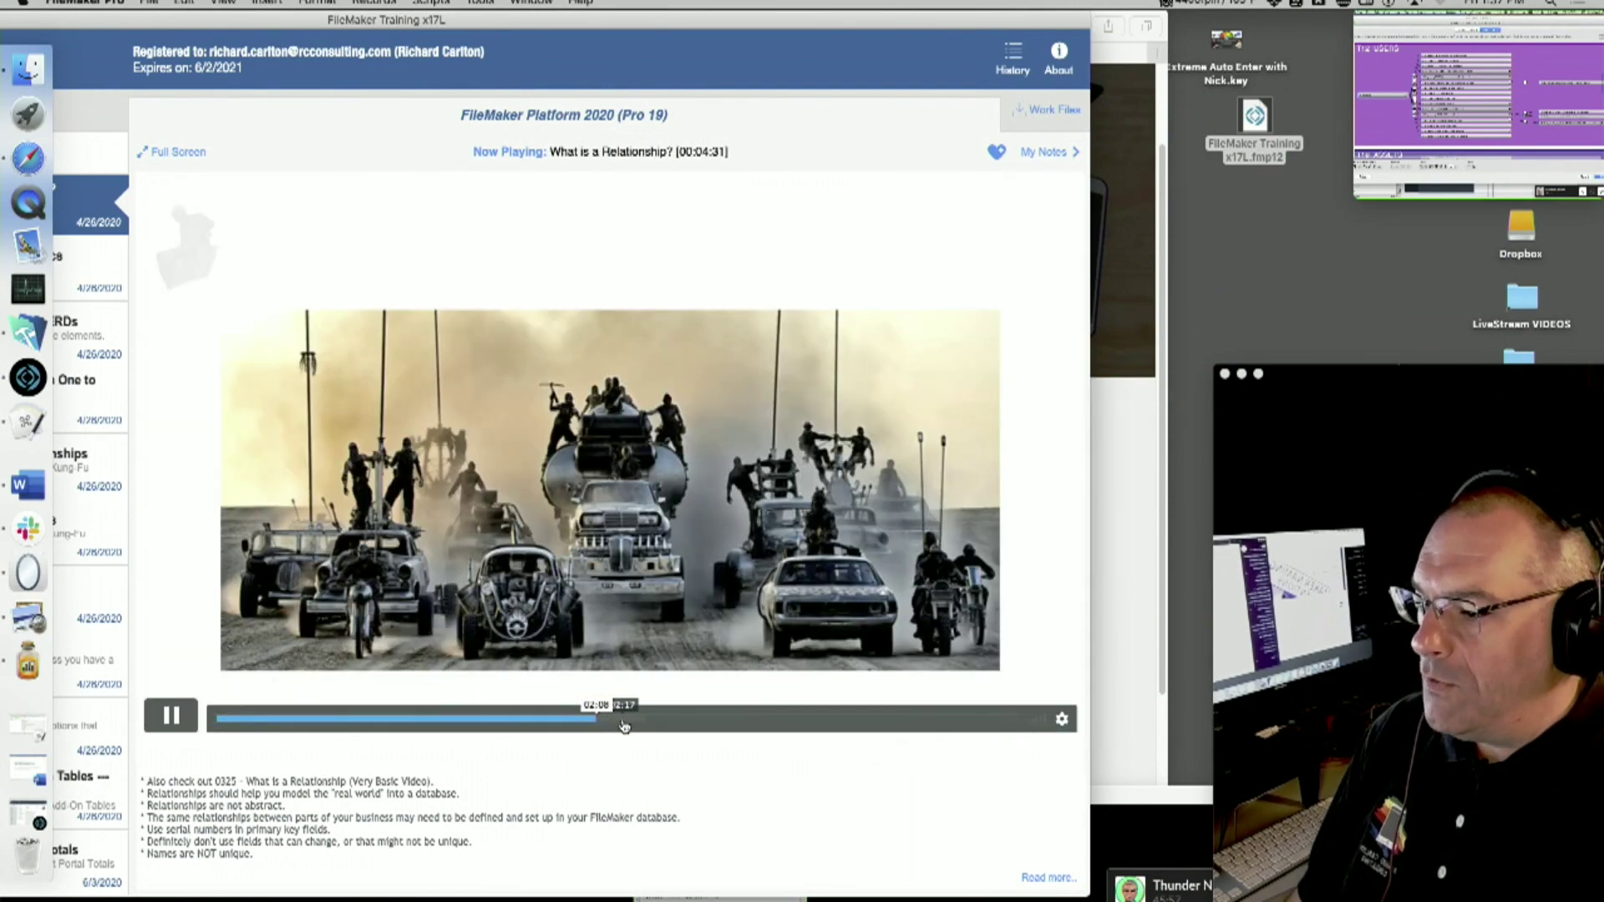
- Skip through the Anchor-Buoy and entity slides to 04:12, then play lesson 1103 Relationship Graph & ERDs
{"action": "left_click", "coordinate": [648, 723]}
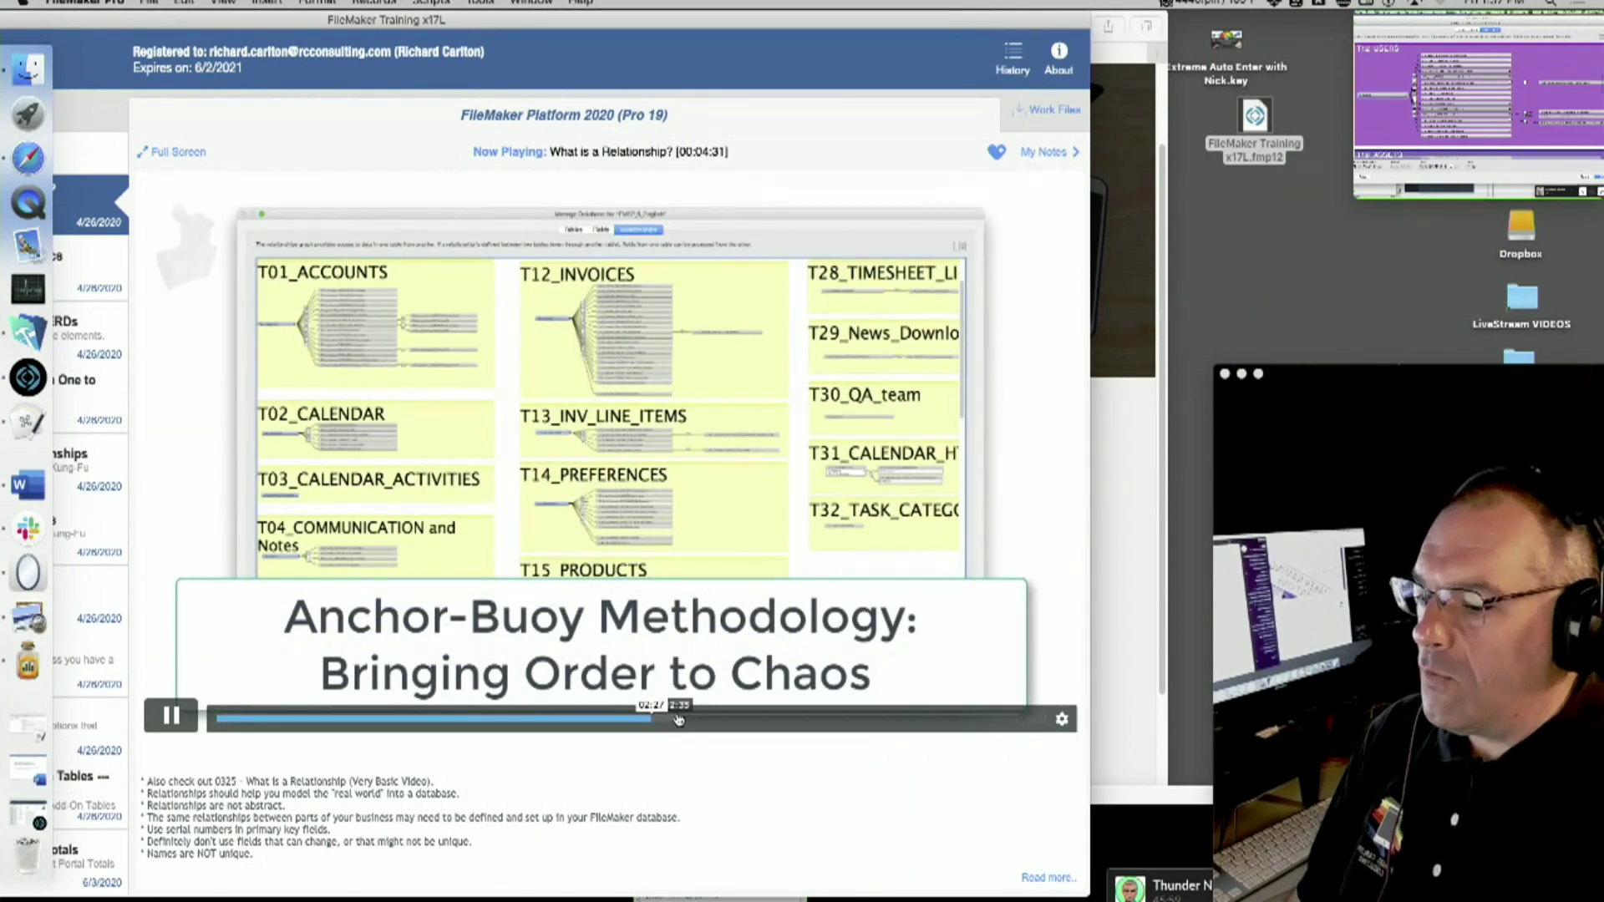
{"action": "left_click", "coordinate": [806, 720]}
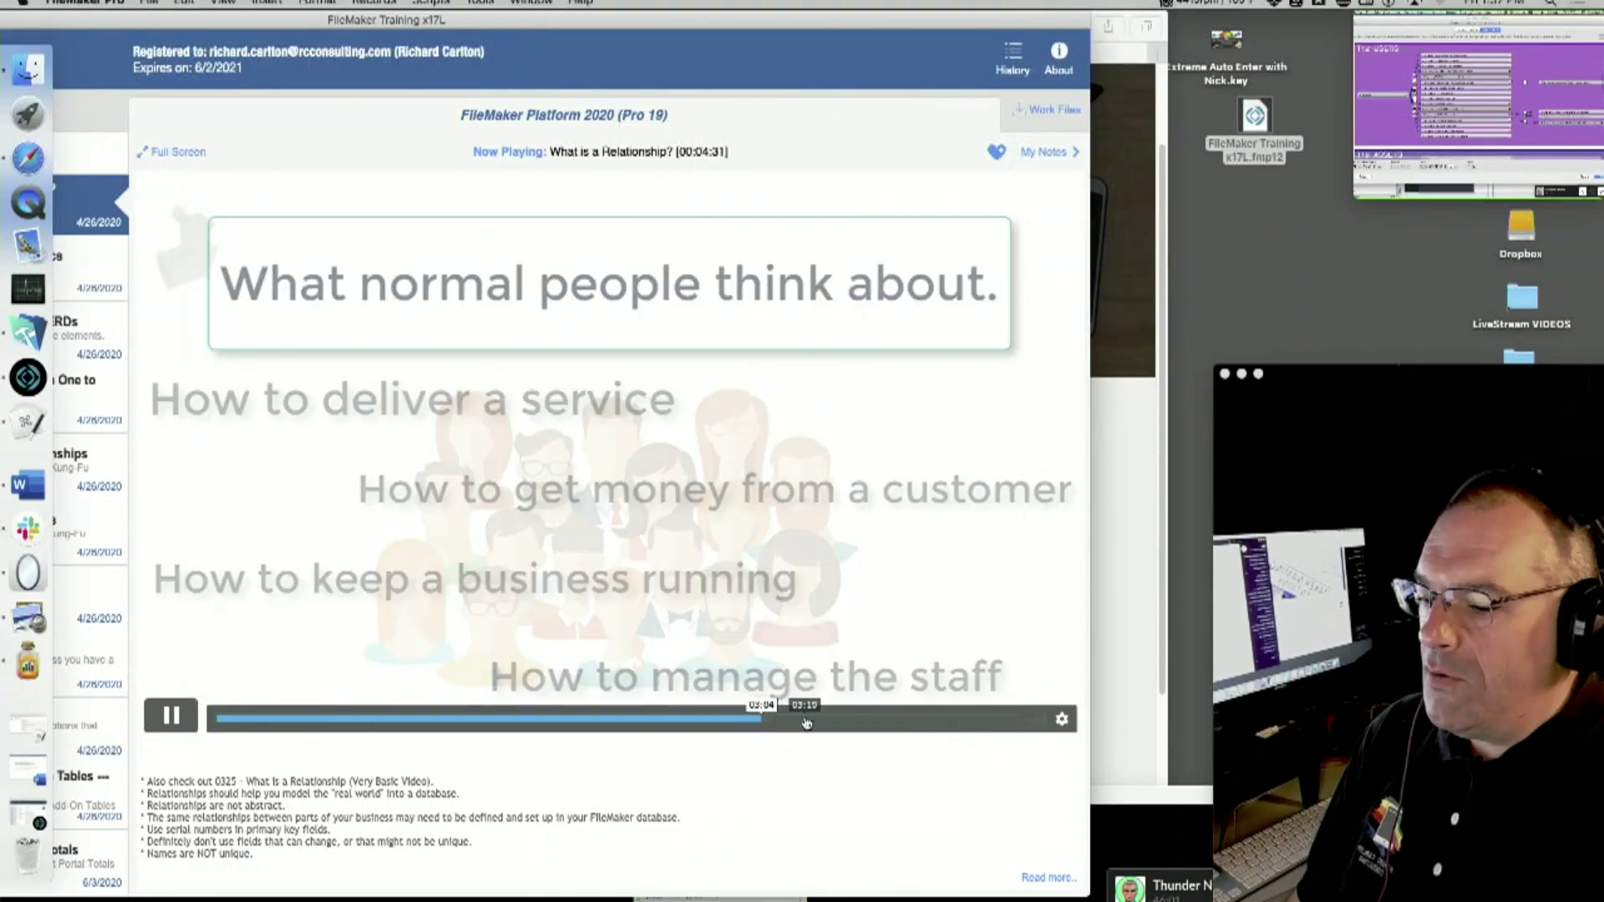
{"action": "left_click", "coordinate": [885, 721]}
{"action": "left_click", "coordinate": [920, 721]}
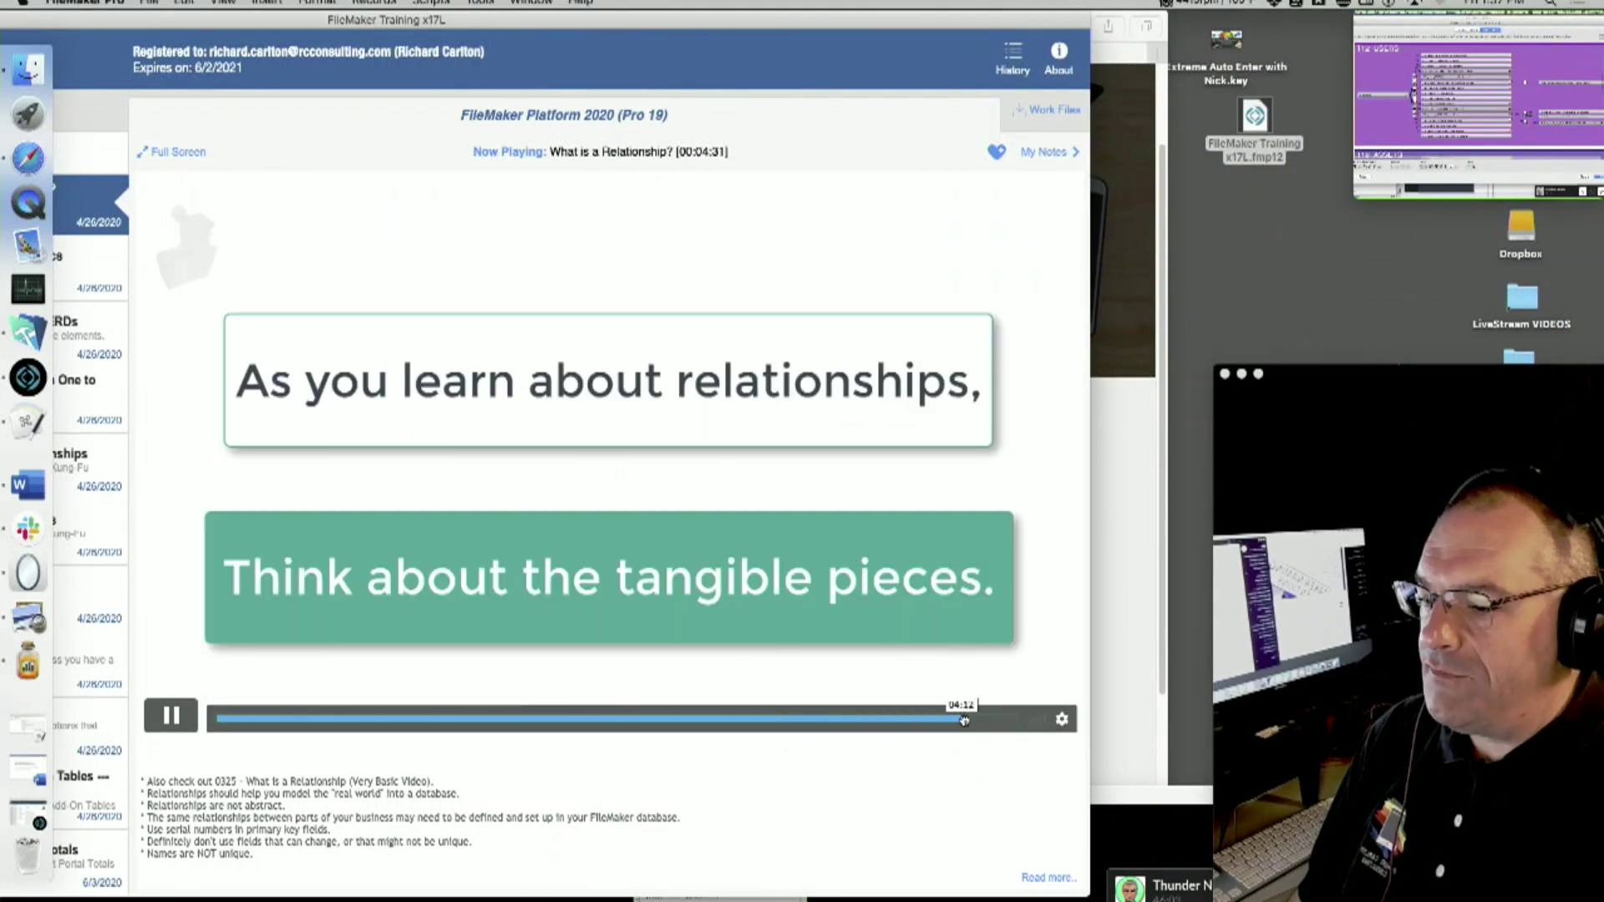
{"action": "left_click", "coordinate": [960, 721]}
{"action": "double_click", "coordinate": [388, 17]}
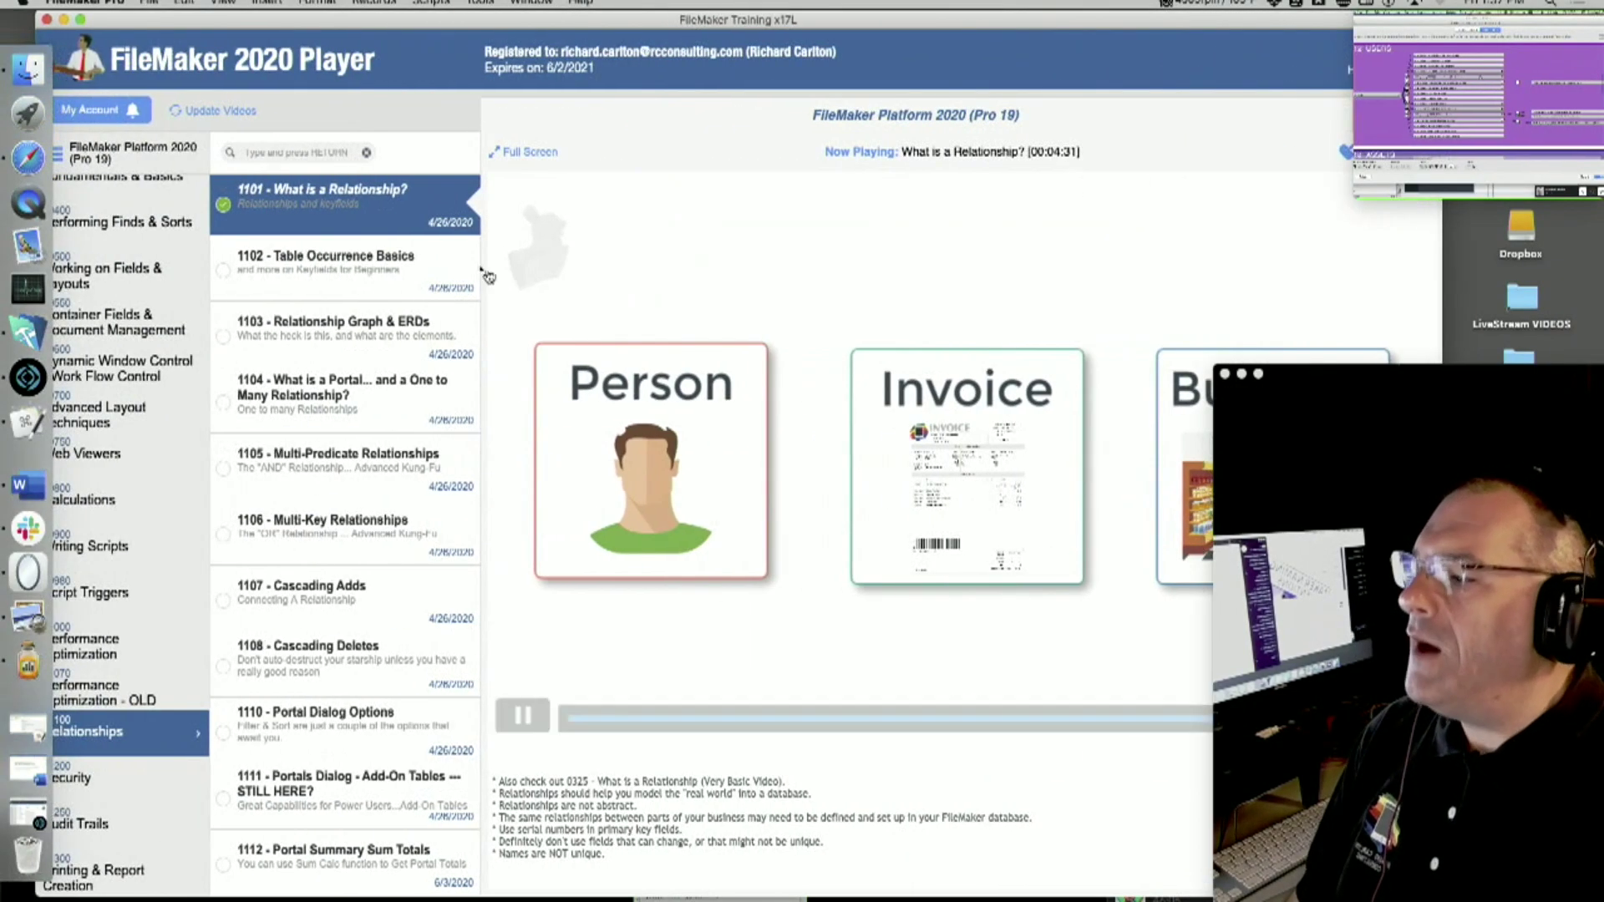
{"action": "left_click", "coordinate": [386, 326]}
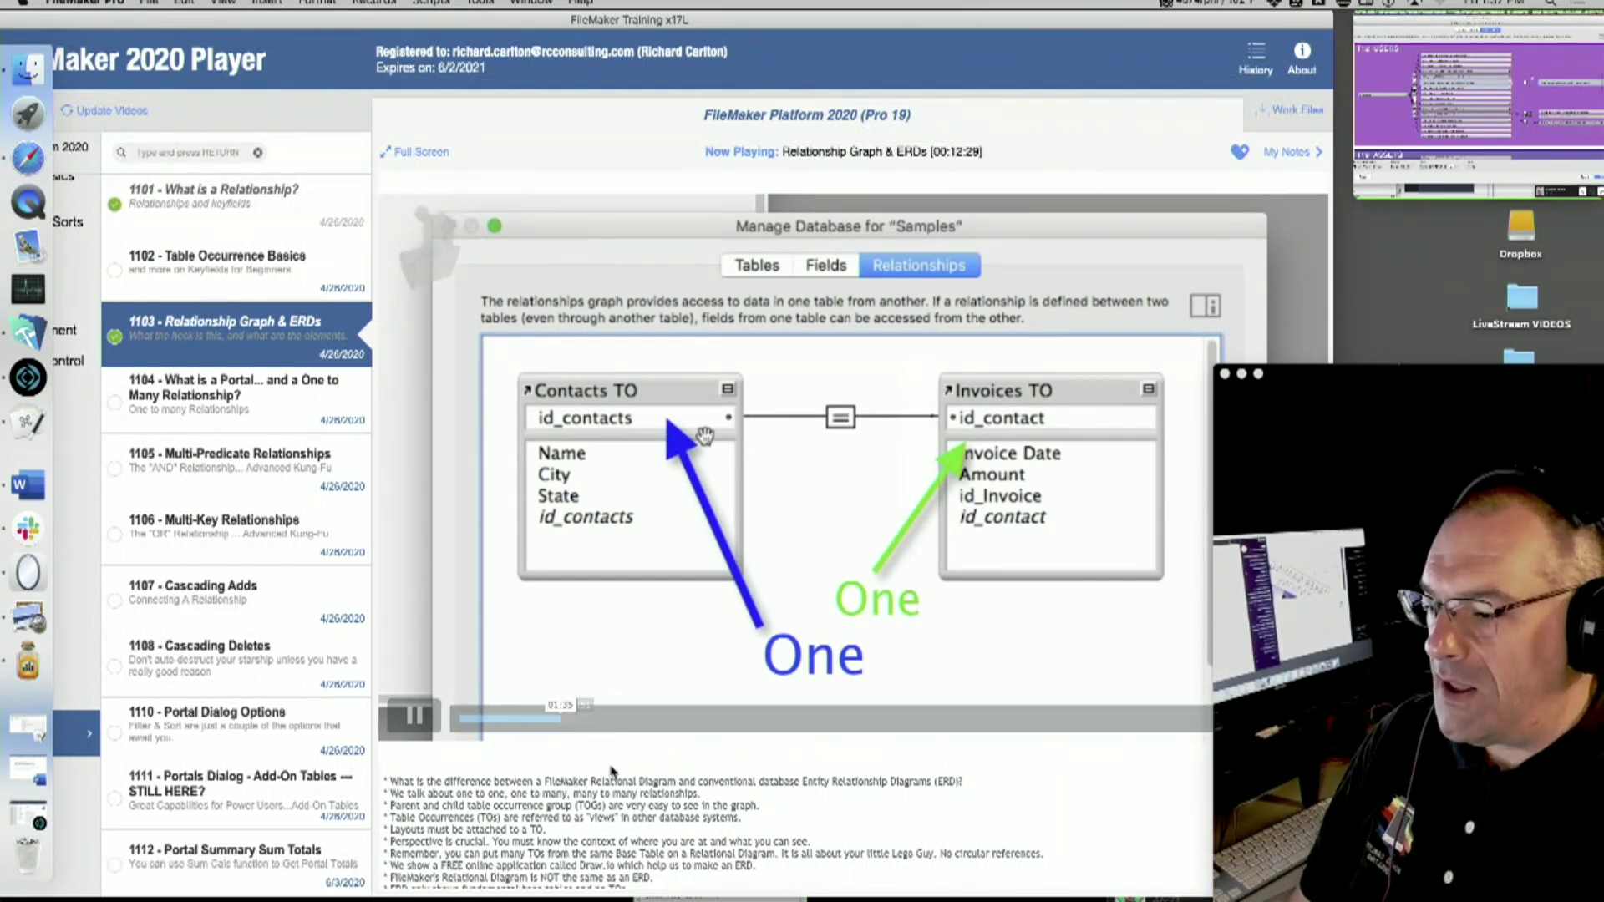
- Skip the video to the colour-coded graph near 03:27 and open Screen Shot 2020-06-05 in Preview
{"action": "left_click", "coordinate": [648, 719]}
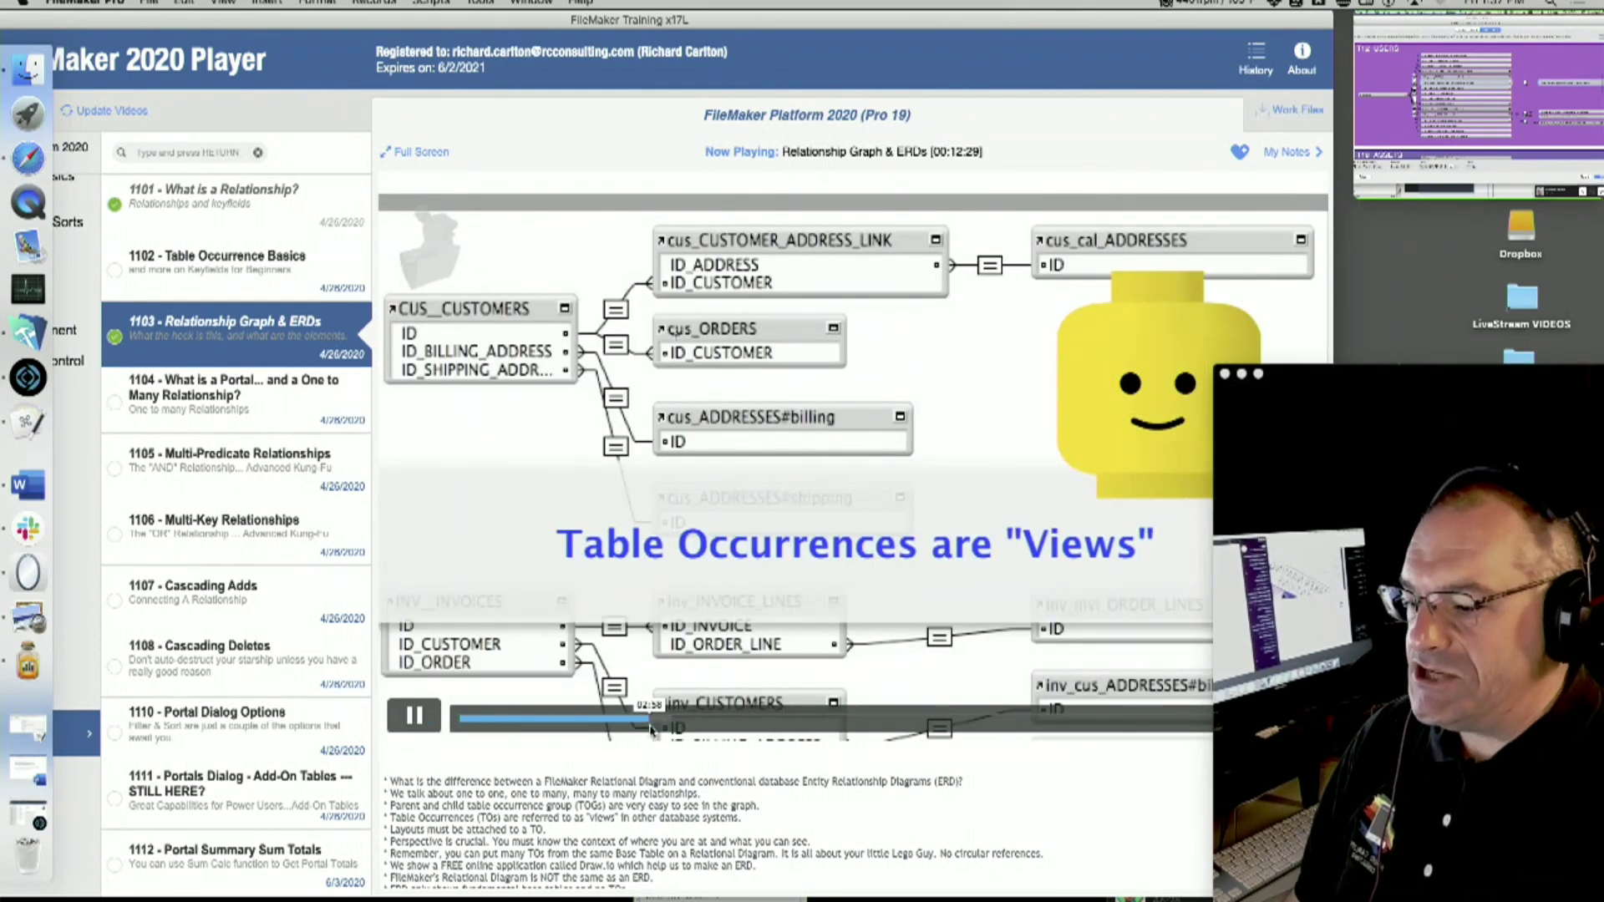
{"action": "left_click_drag", "start_coordinate": [900, 19], "coordinate": [831, 19]}
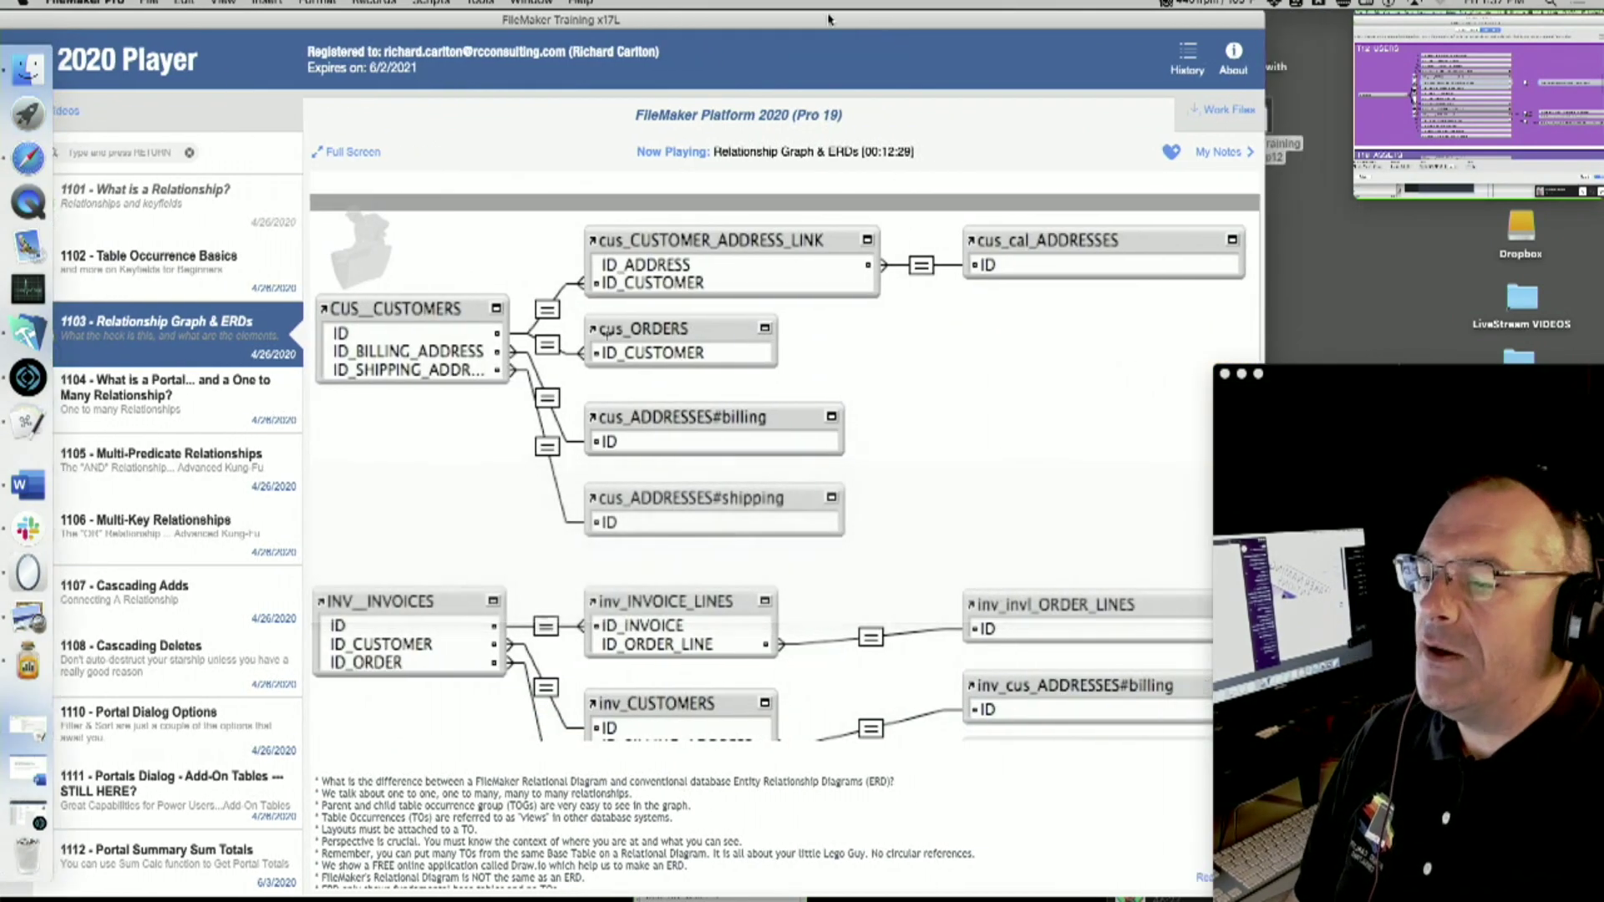
{"action": "left_click", "coordinate": [614, 720]}
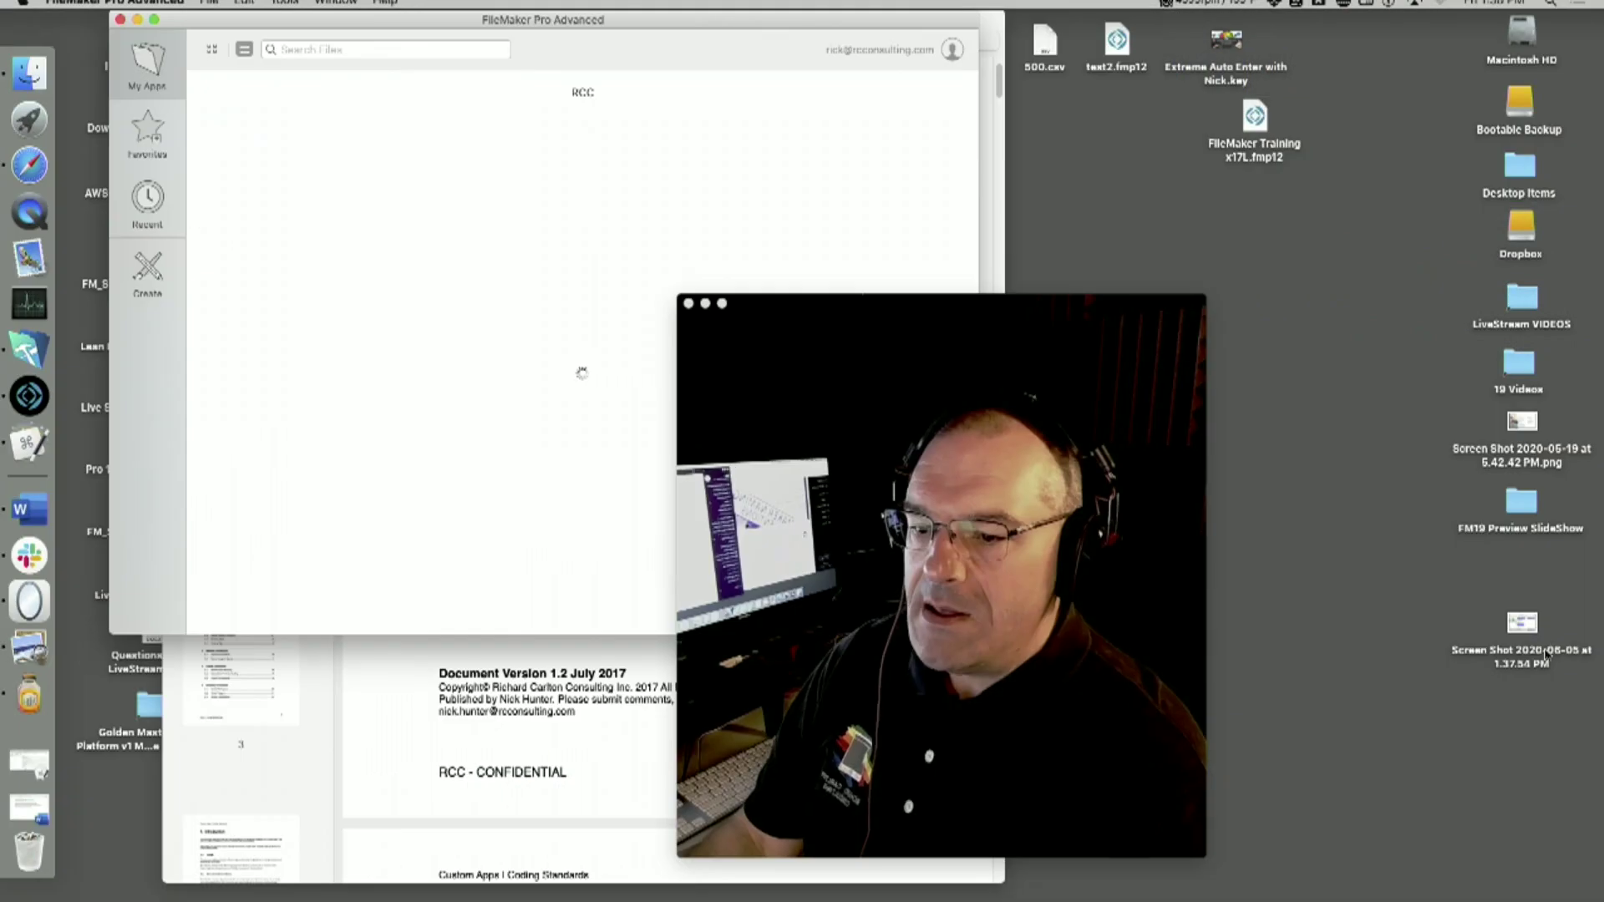
{"action": "double_click", "coordinate": [1534, 631]}
{"action": "left_click_drag", "start_coordinate": [904, 395], "coordinate": [1449, 873]}
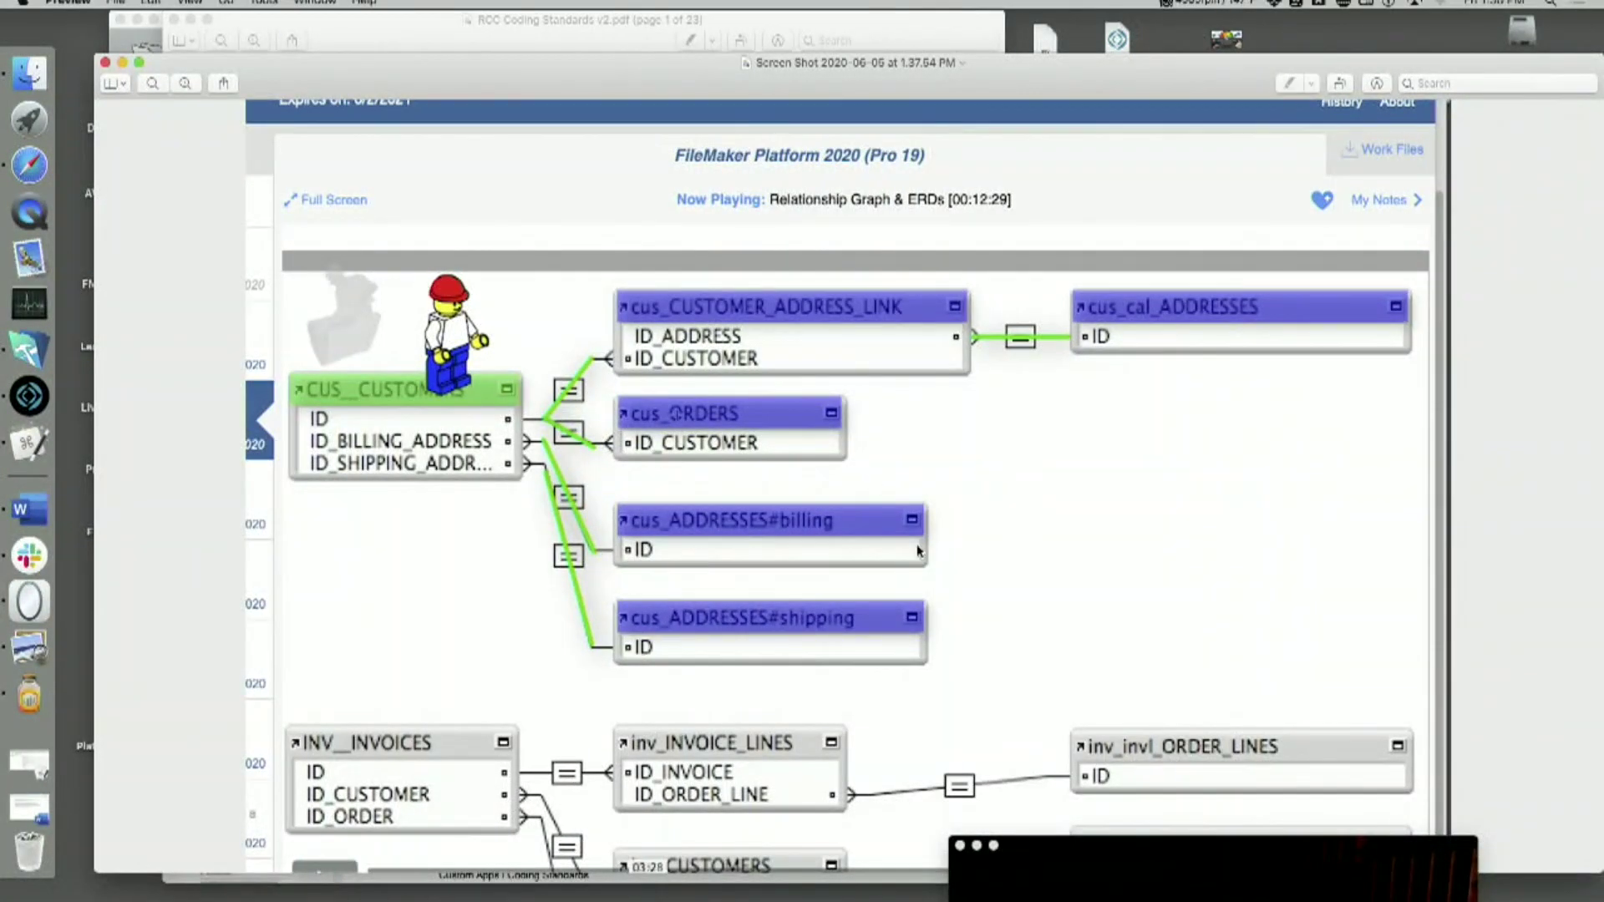
- Move the camera preview to the right and lower the screenshot window to reveal the PDF
{"action": "left_click_drag", "start_coordinate": [1157, 846], "coordinate": [1395, 419]}
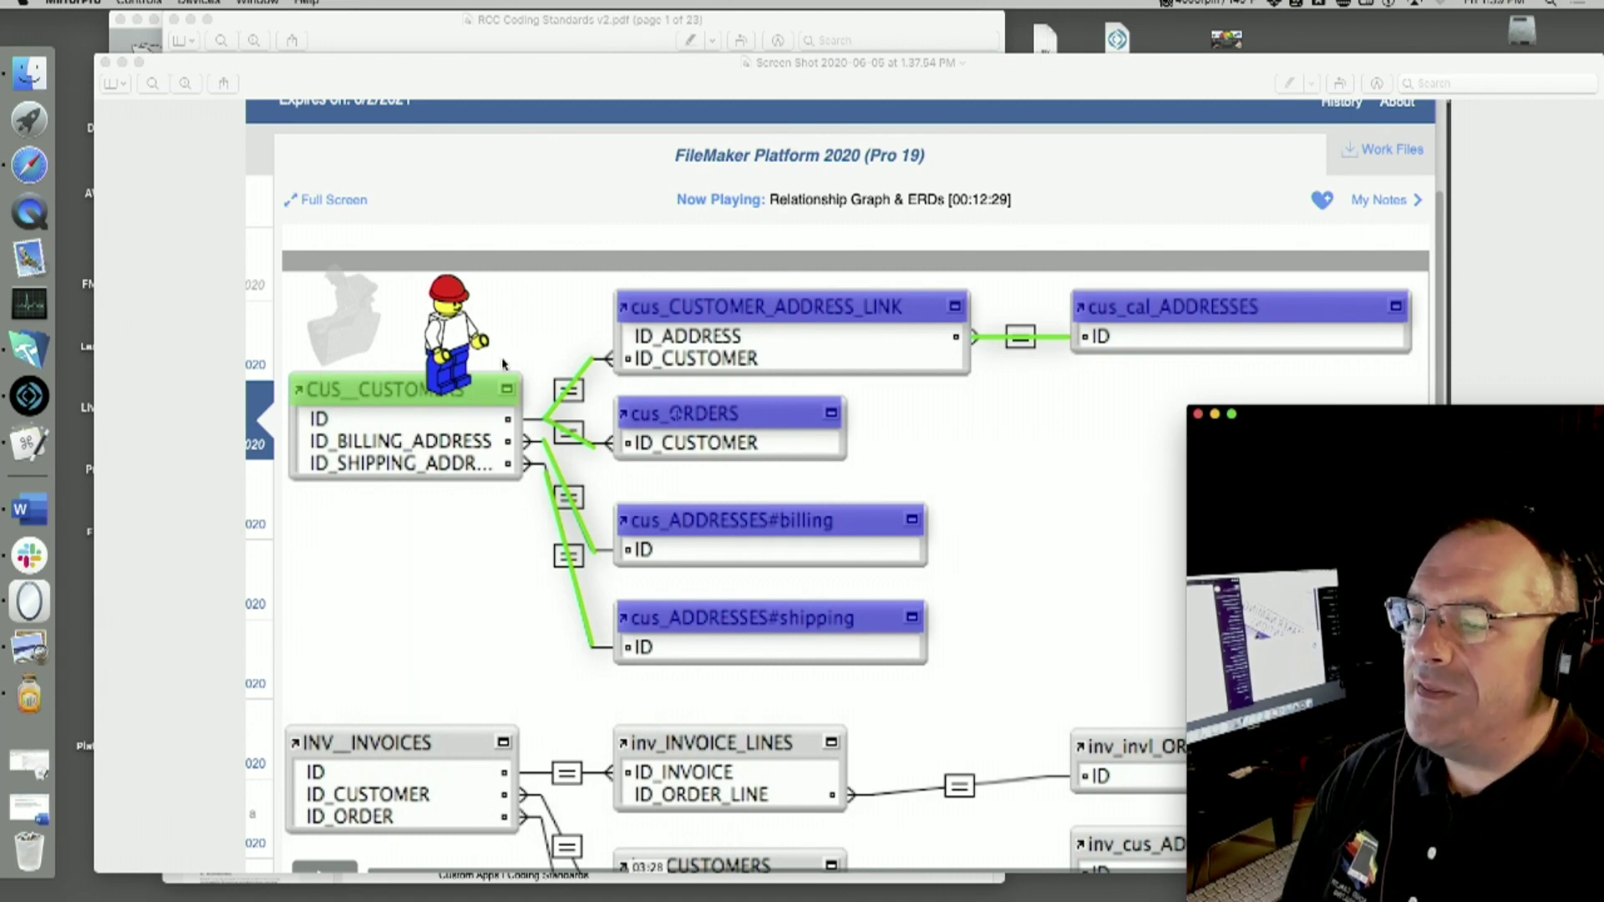
{"action": "left_click_drag", "start_coordinate": [705, 86], "coordinate": [722, 222]}
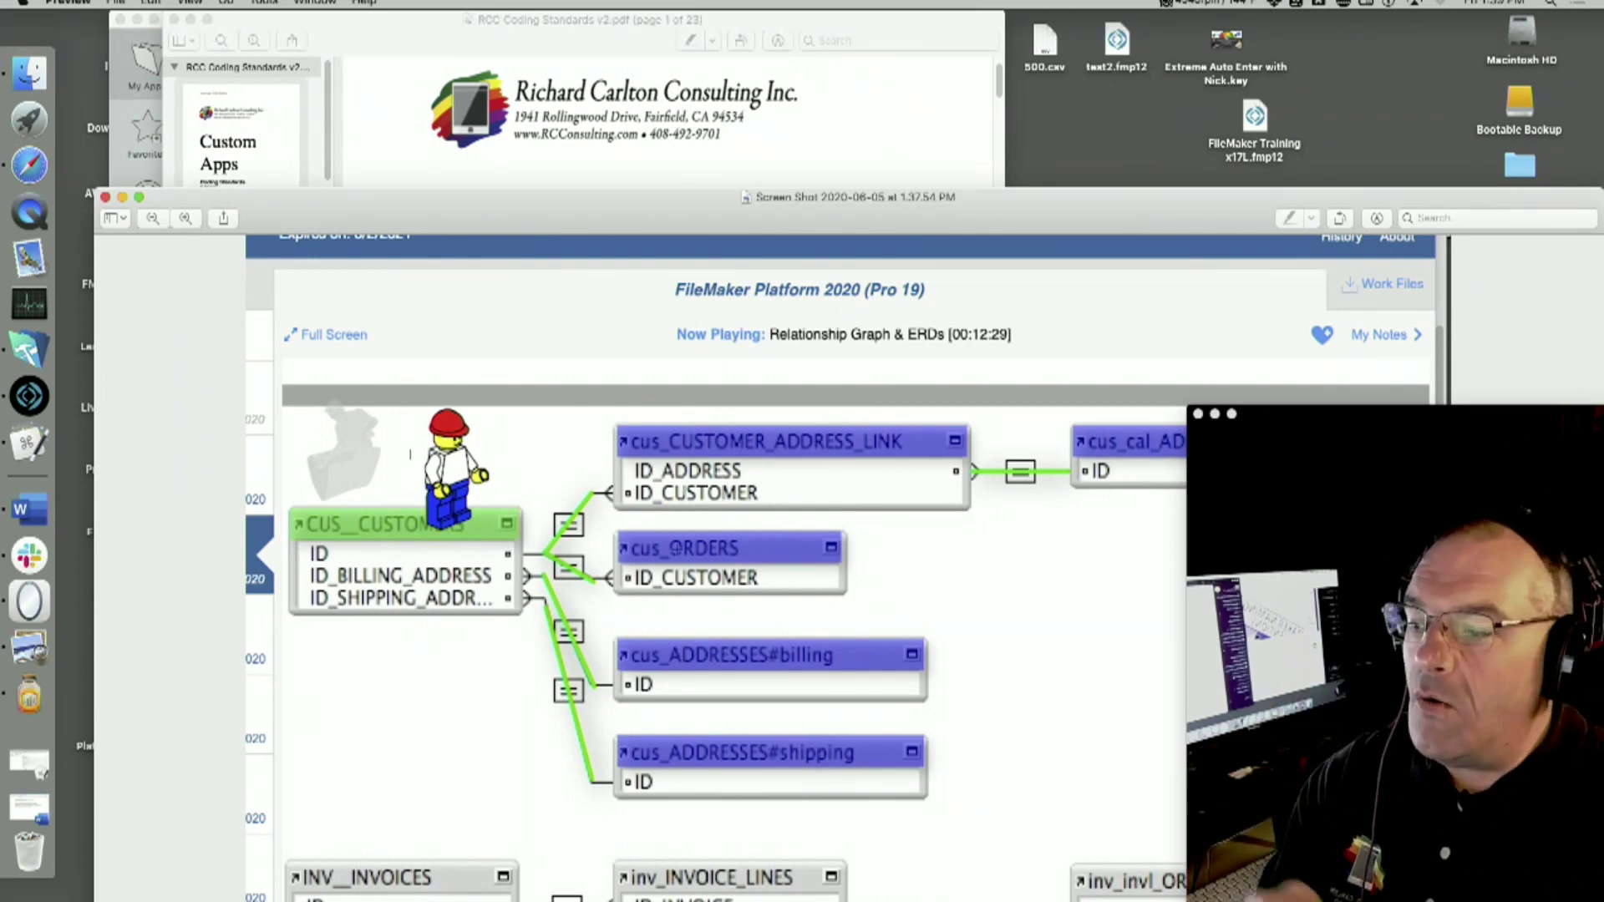
- Mark out inv_INVOICE_LINES and a larger area on the screenshot, then close it with Cmd+W
{"action": "left_click_drag", "start_coordinate": [502, 214], "coordinate": [500, 56]}
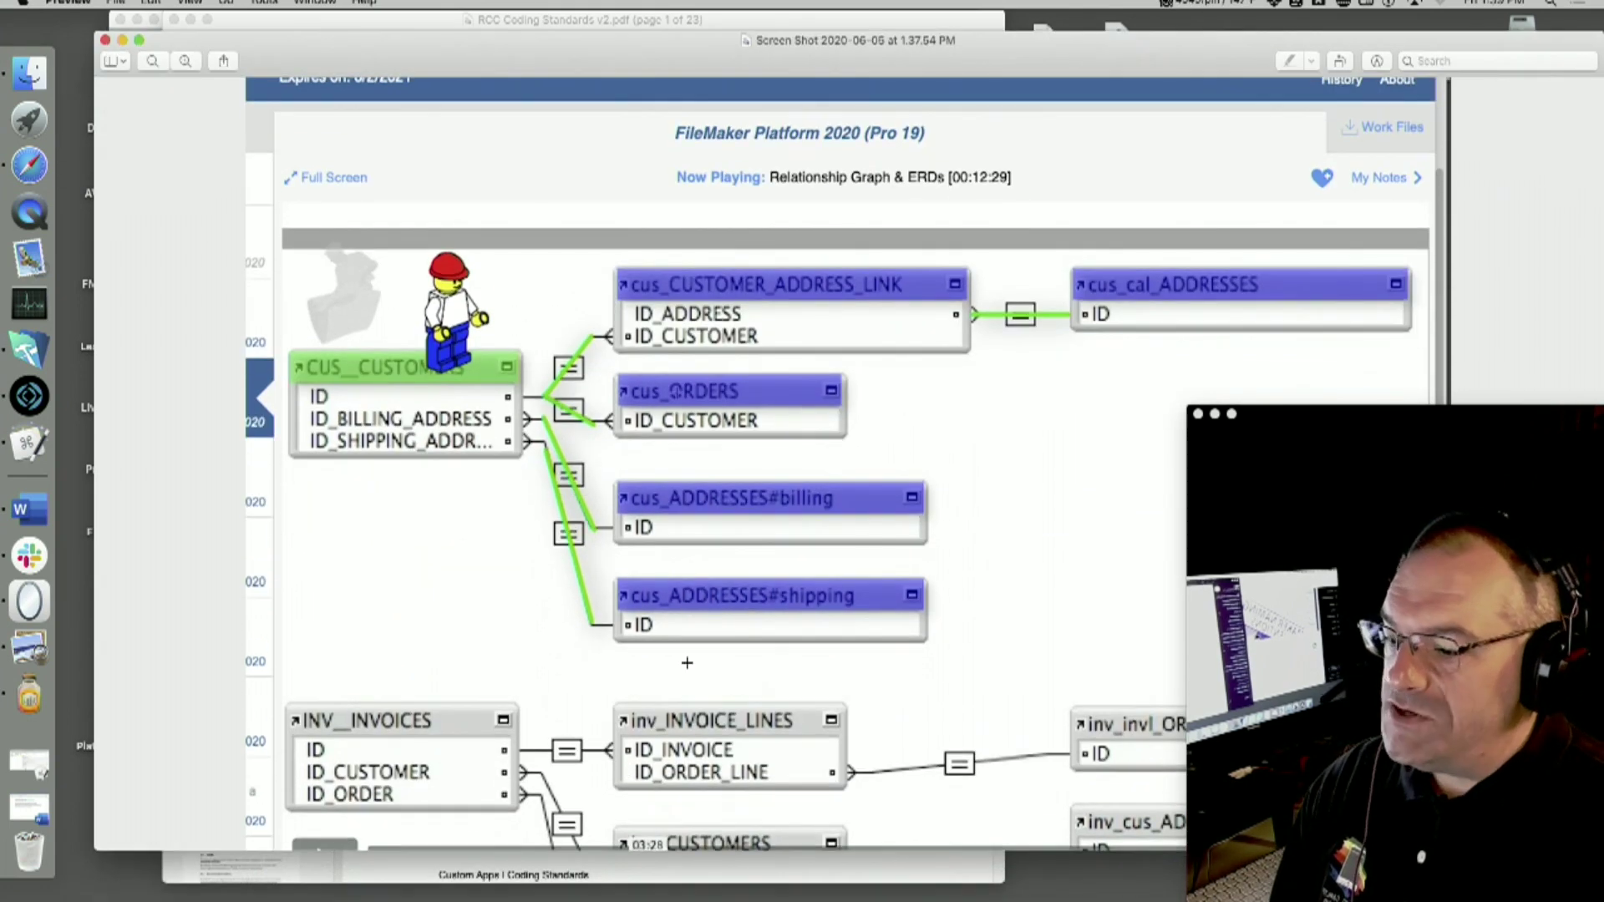
{"action": "left_click_drag", "start_coordinate": [678, 680], "coordinate": [914, 797]}
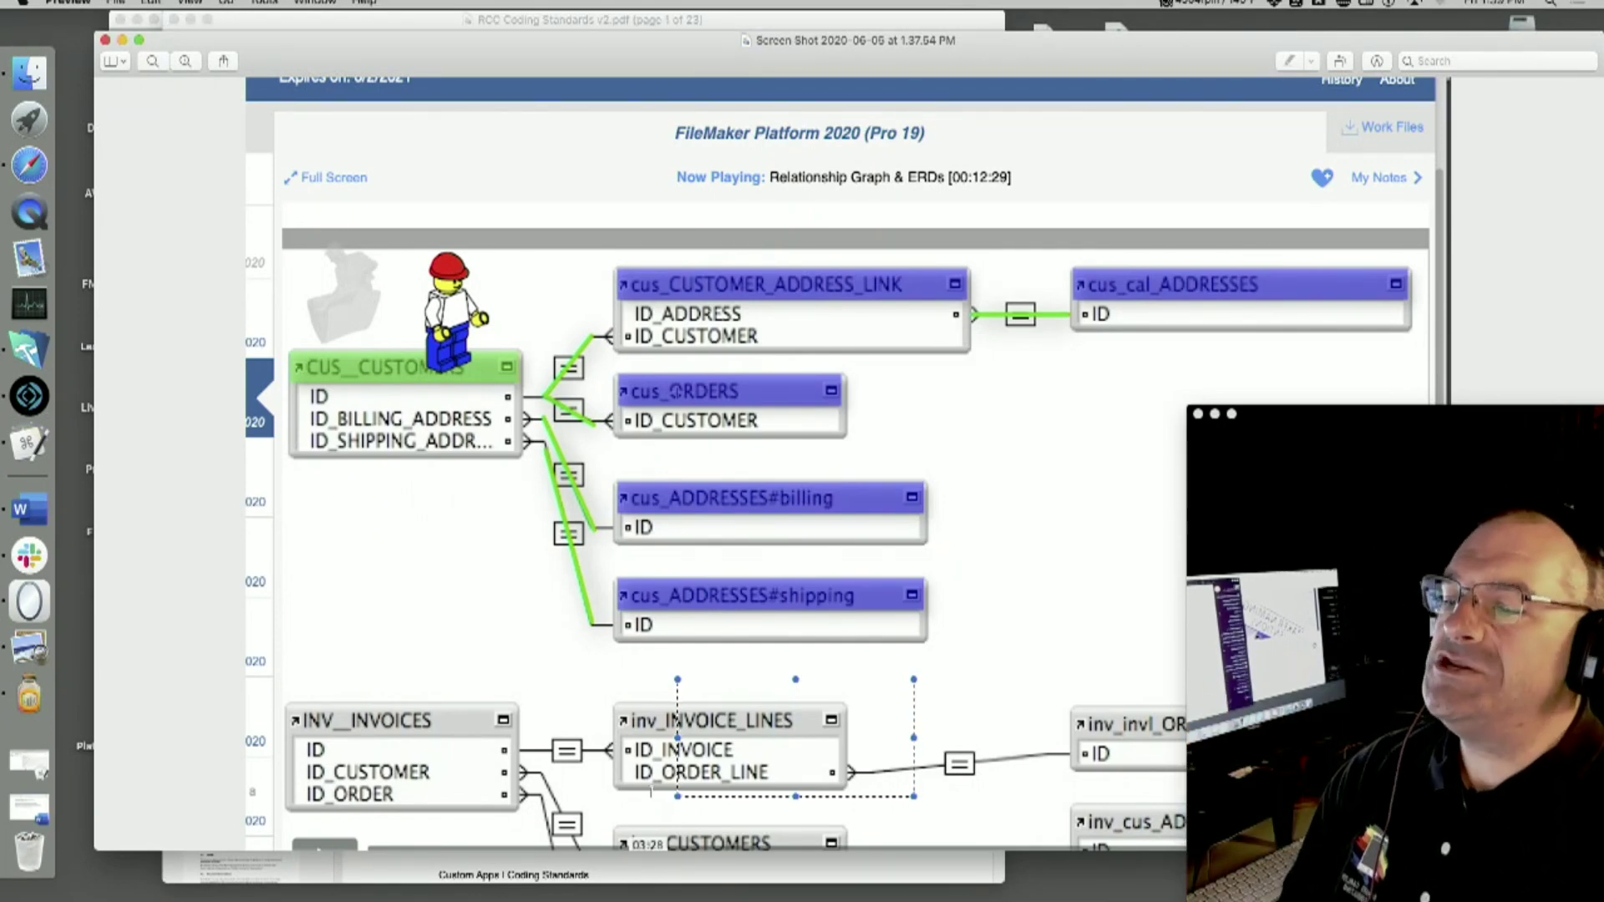
{"action": "left_click_drag", "start_coordinate": [1418, 172], "coordinate": [223, 673]}
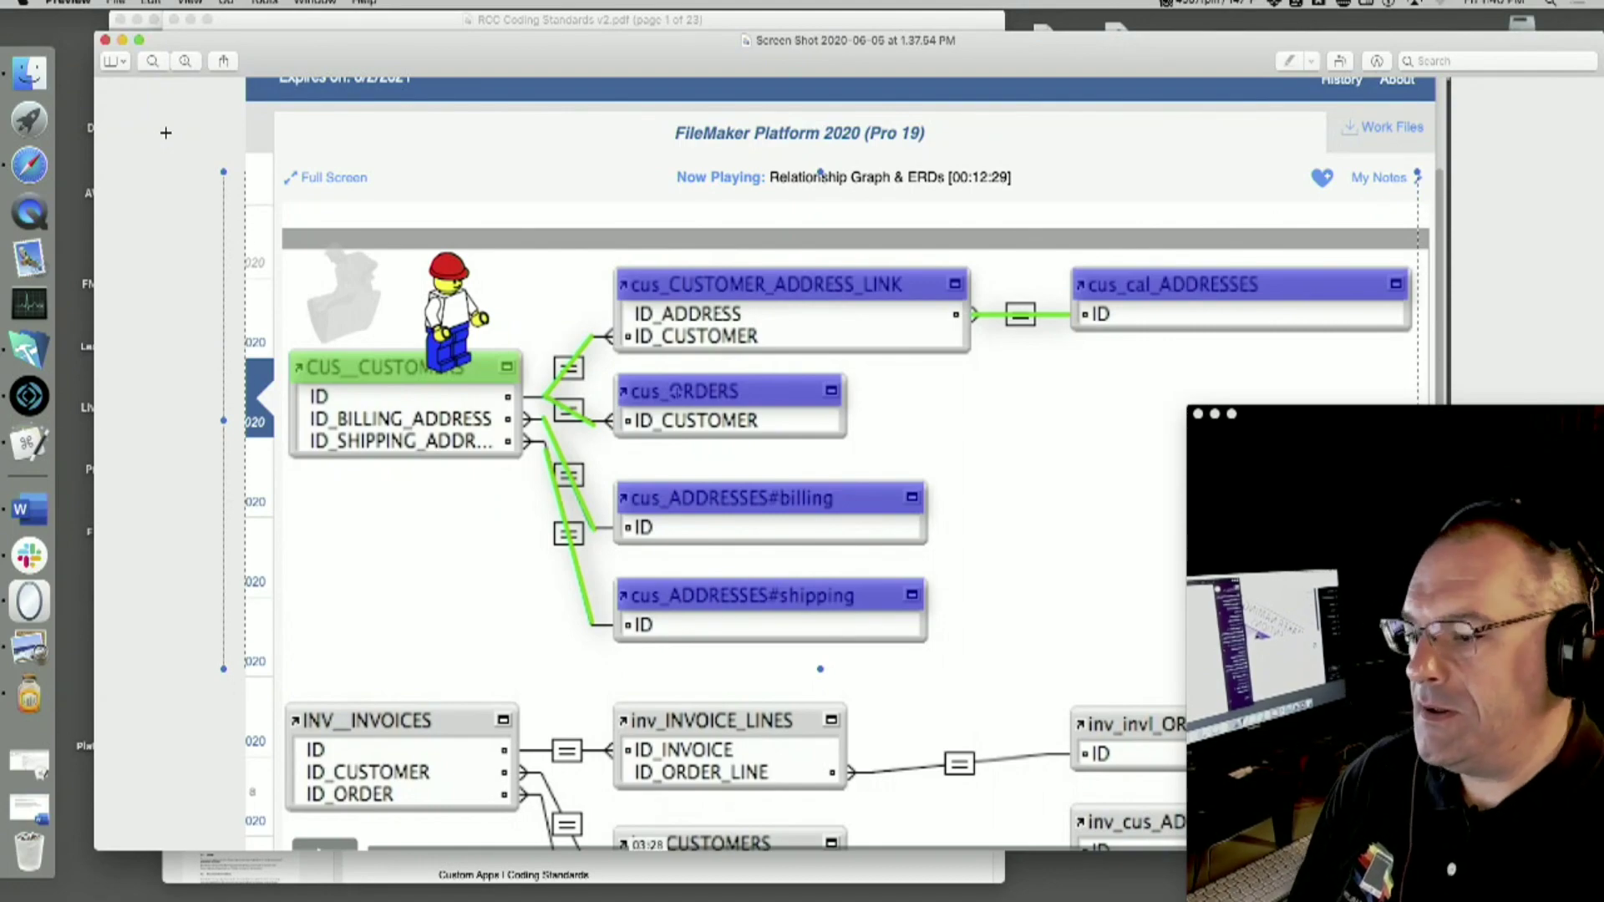
{"action": "left_click_drag", "start_coordinate": [385, 55], "coordinate": [340, 54]}
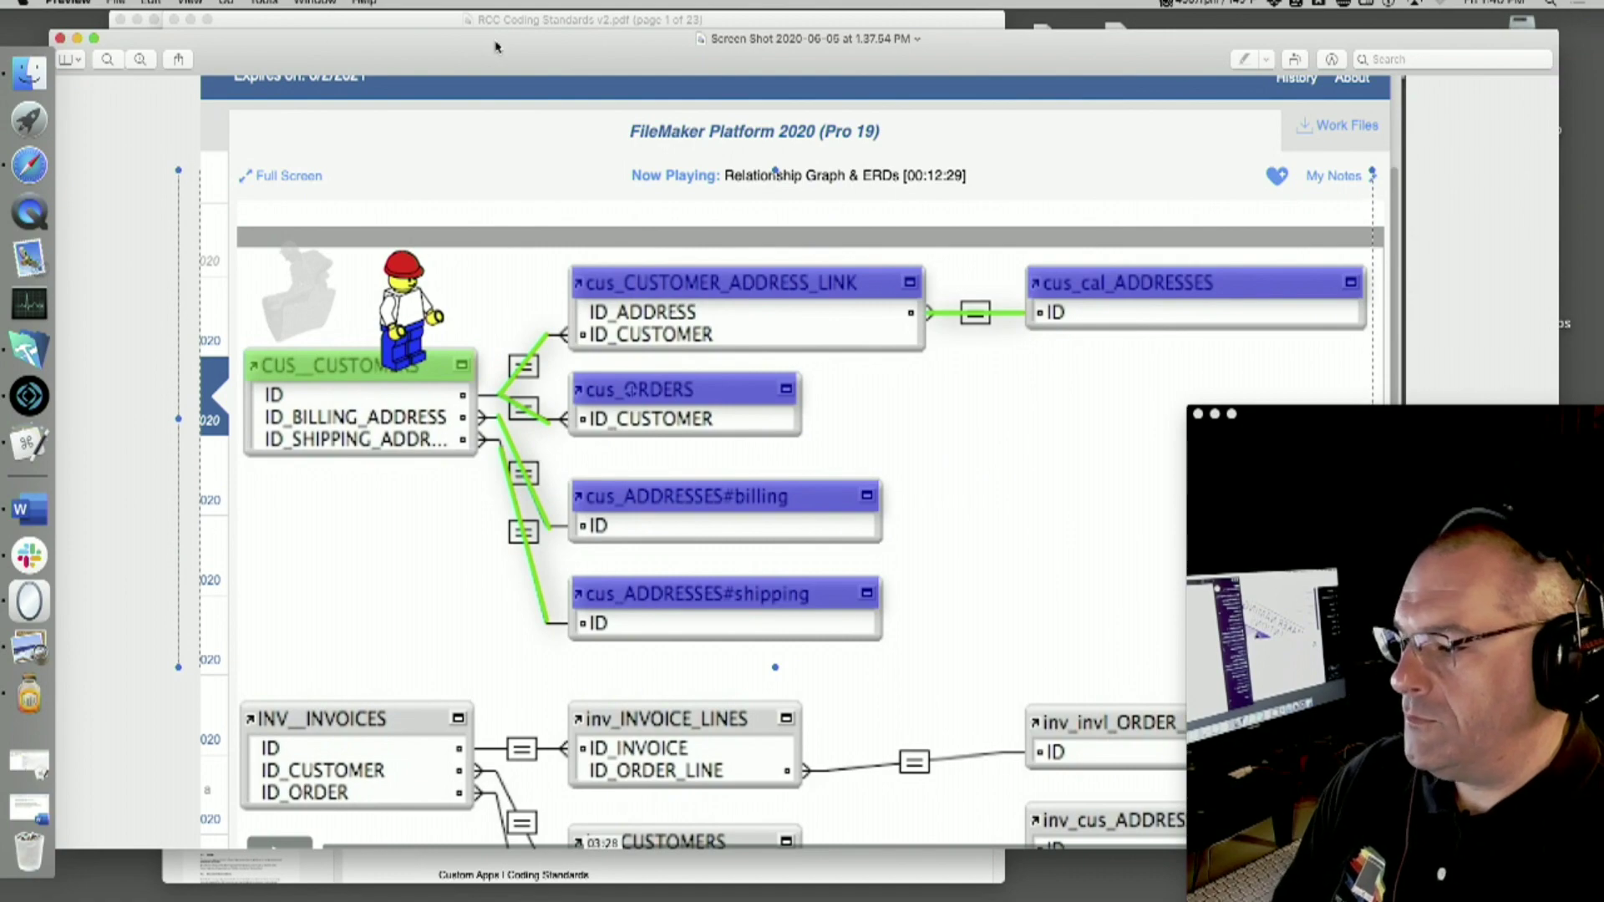
{"action": "key", "text": "super+w"}
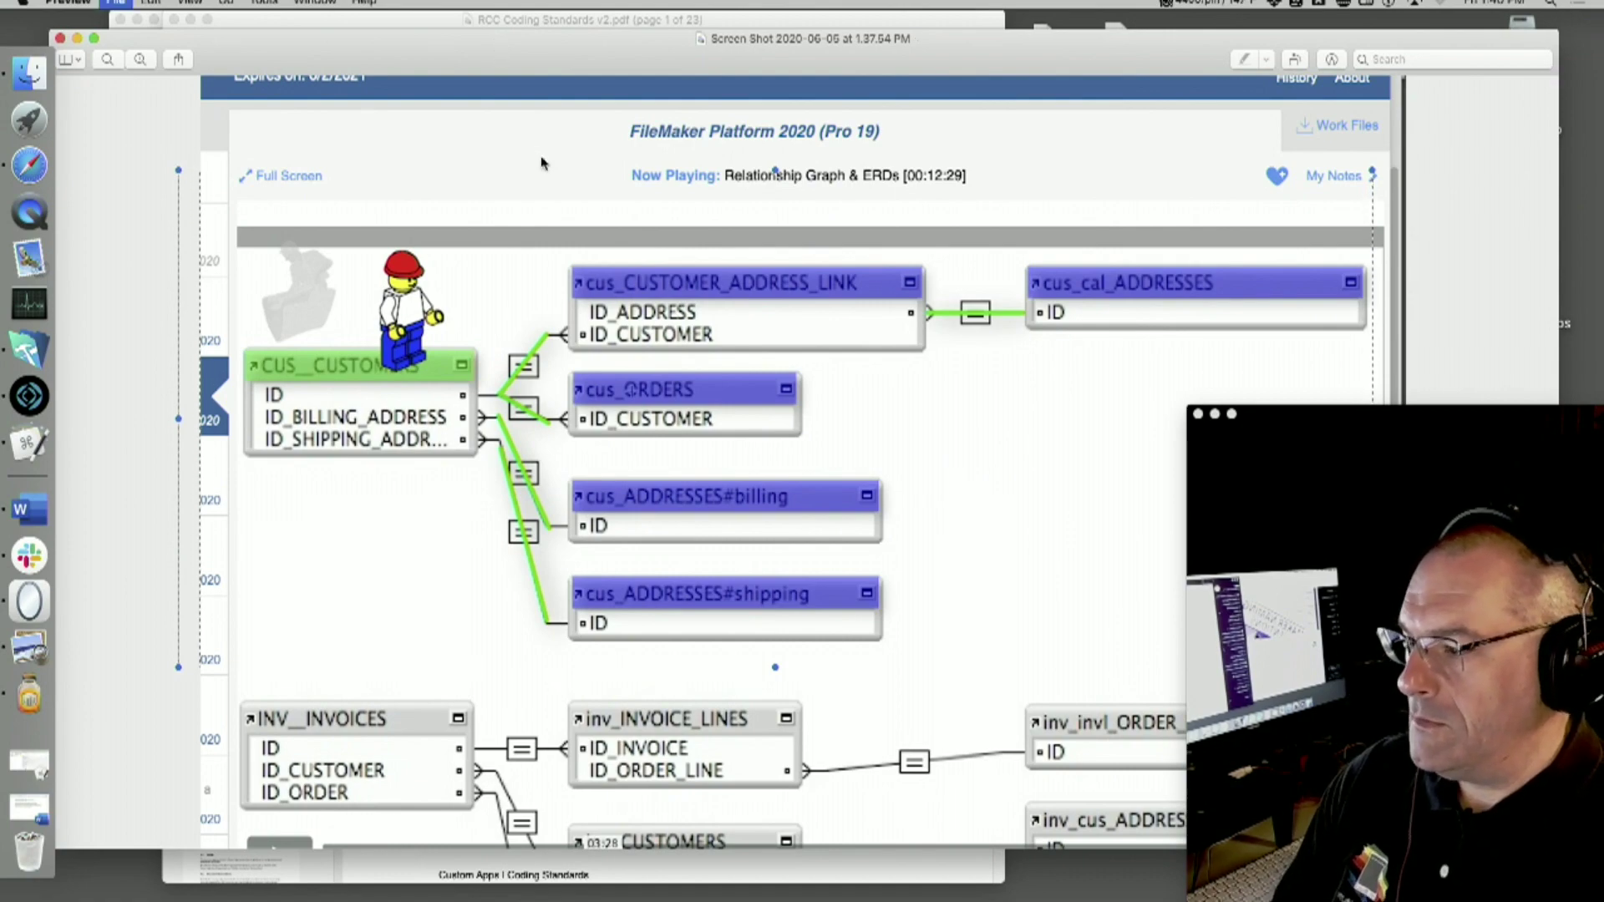
- Bring Slack forward and open the full call window showing the shared FileMaker screen
{"action": "left_click", "coordinate": [29, 555]}
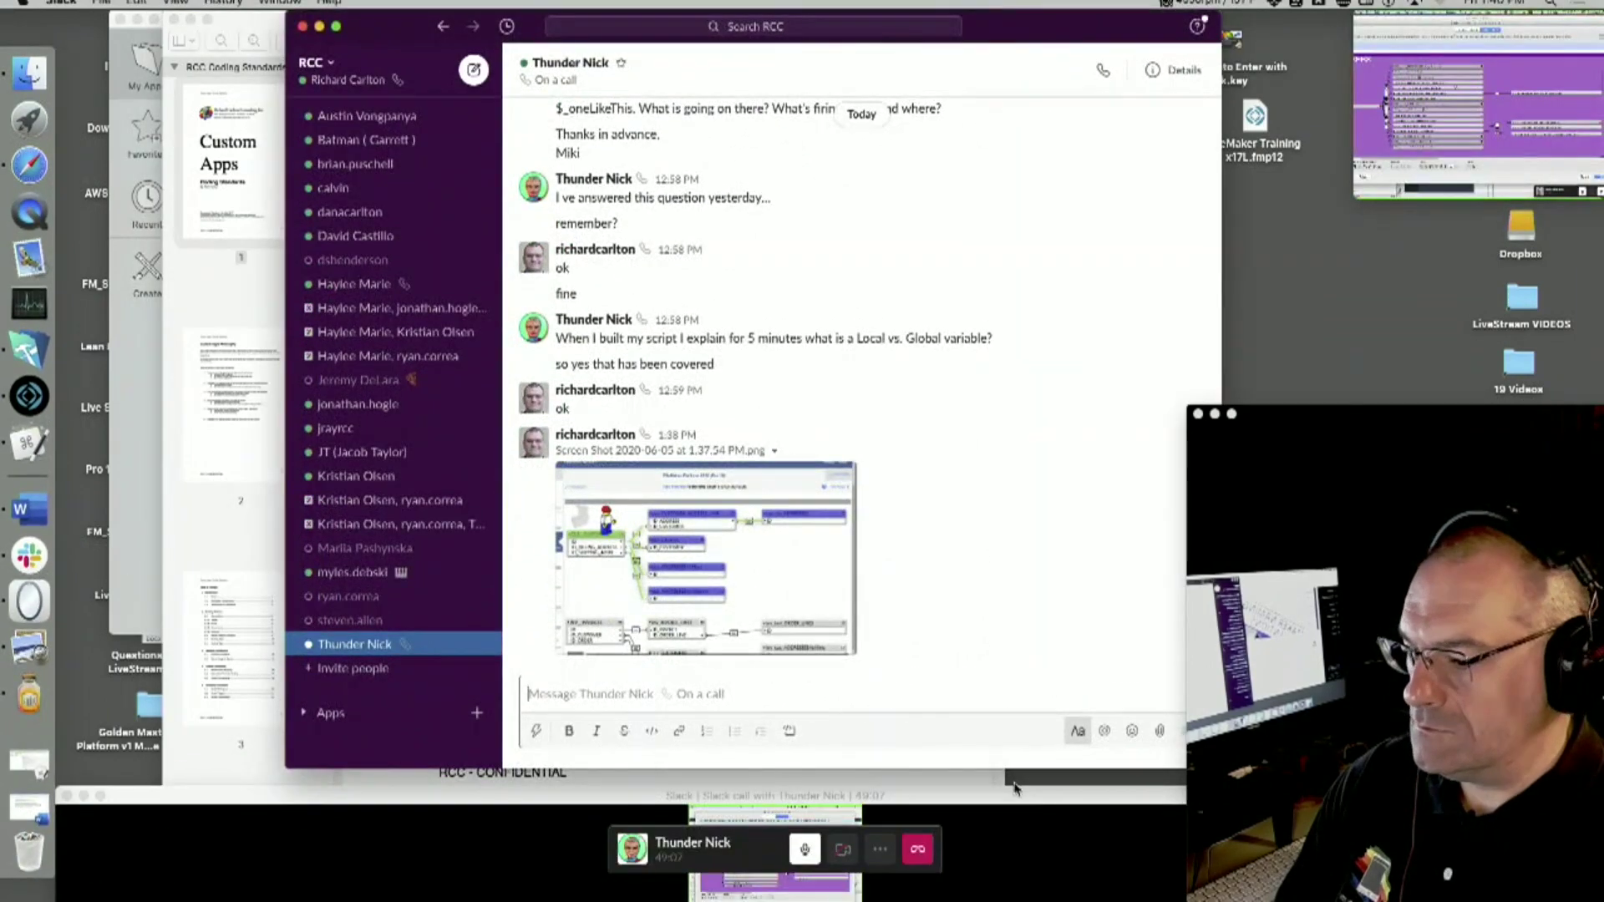
{"action": "left_click", "coordinate": [1450, 96]}
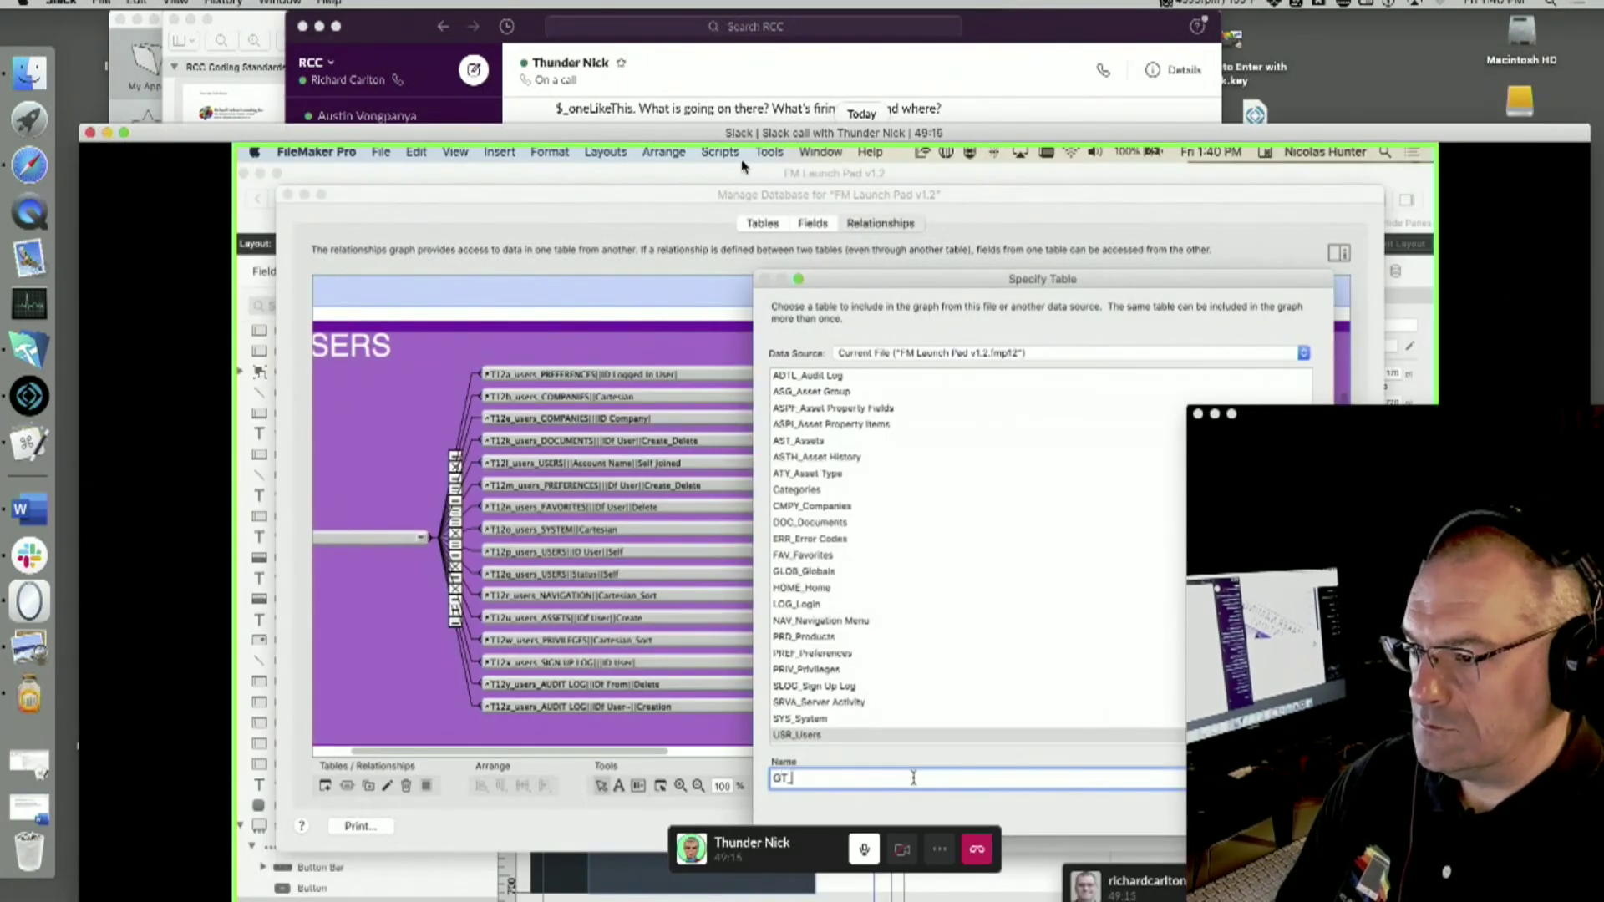
- Add a GT_TTE_IDu occurrence of USR_Users and rename it to GT_TTE_TR5
{"action": "left_click", "coordinate": [126, 133]}
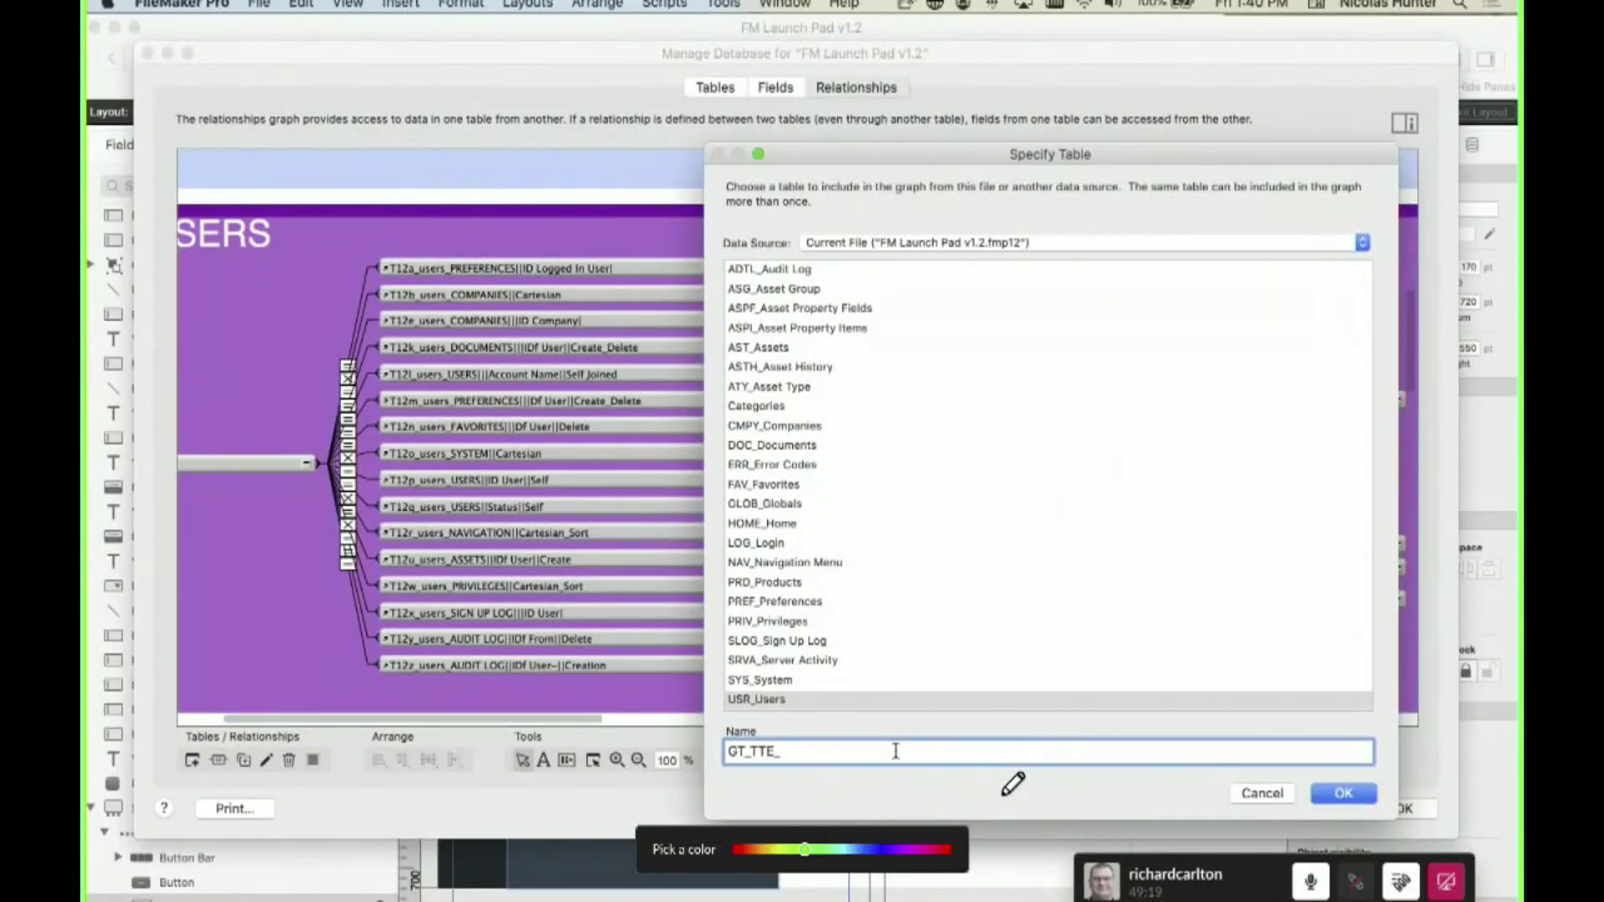
{"action": "type", "text": "IDu"}
{"action": "key", "text": "Return"}
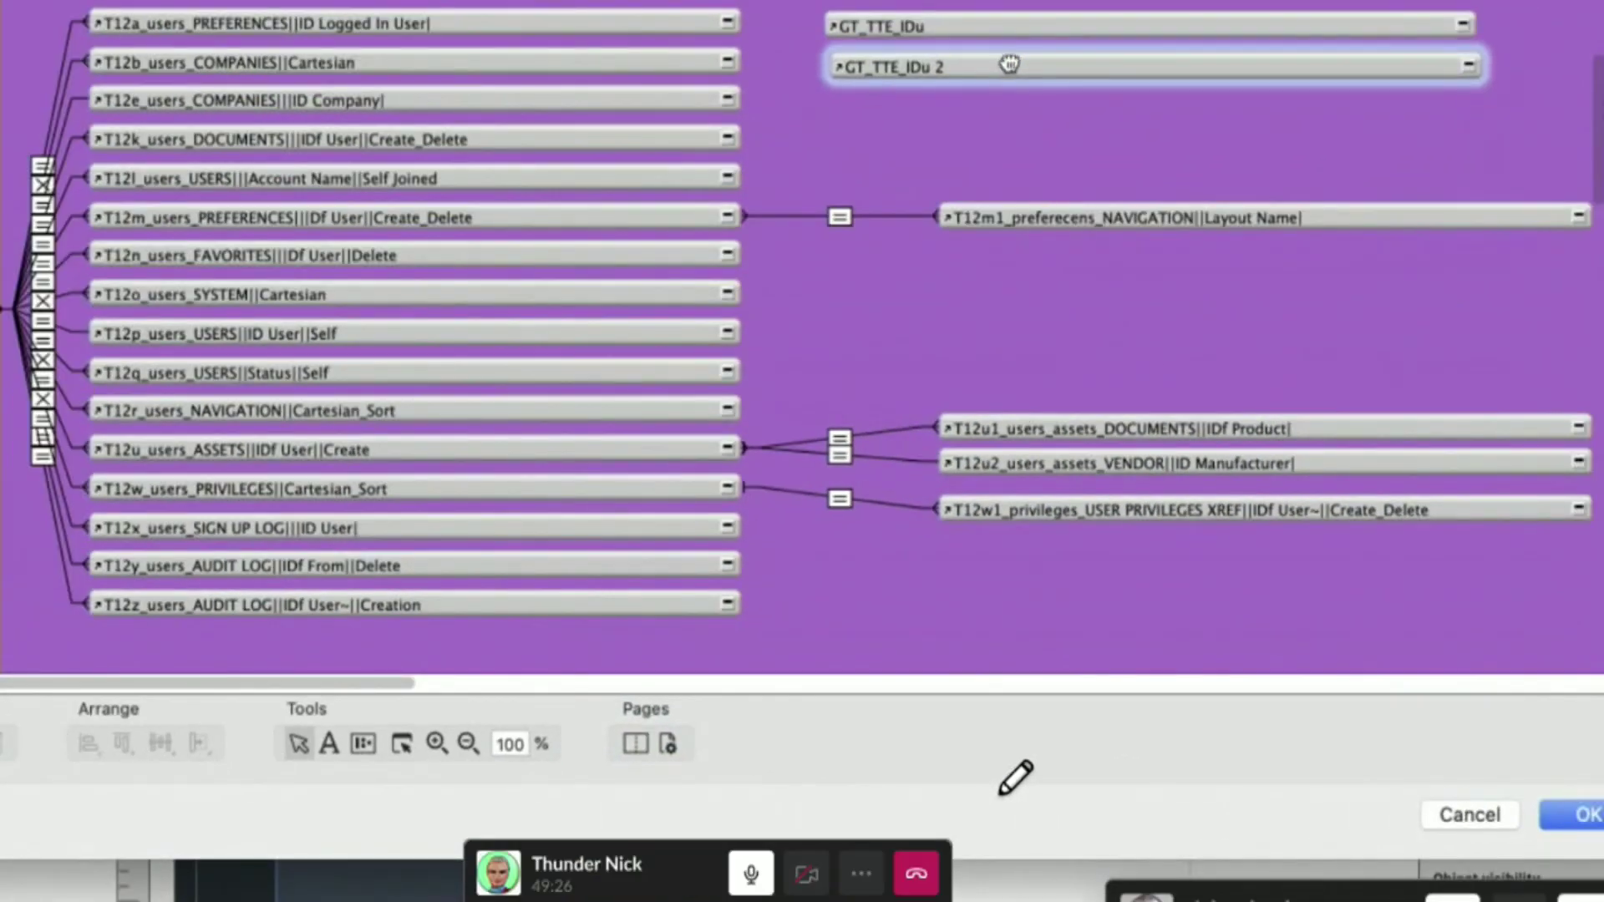
{"action": "double_click", "coordinate": [1000, 17]}
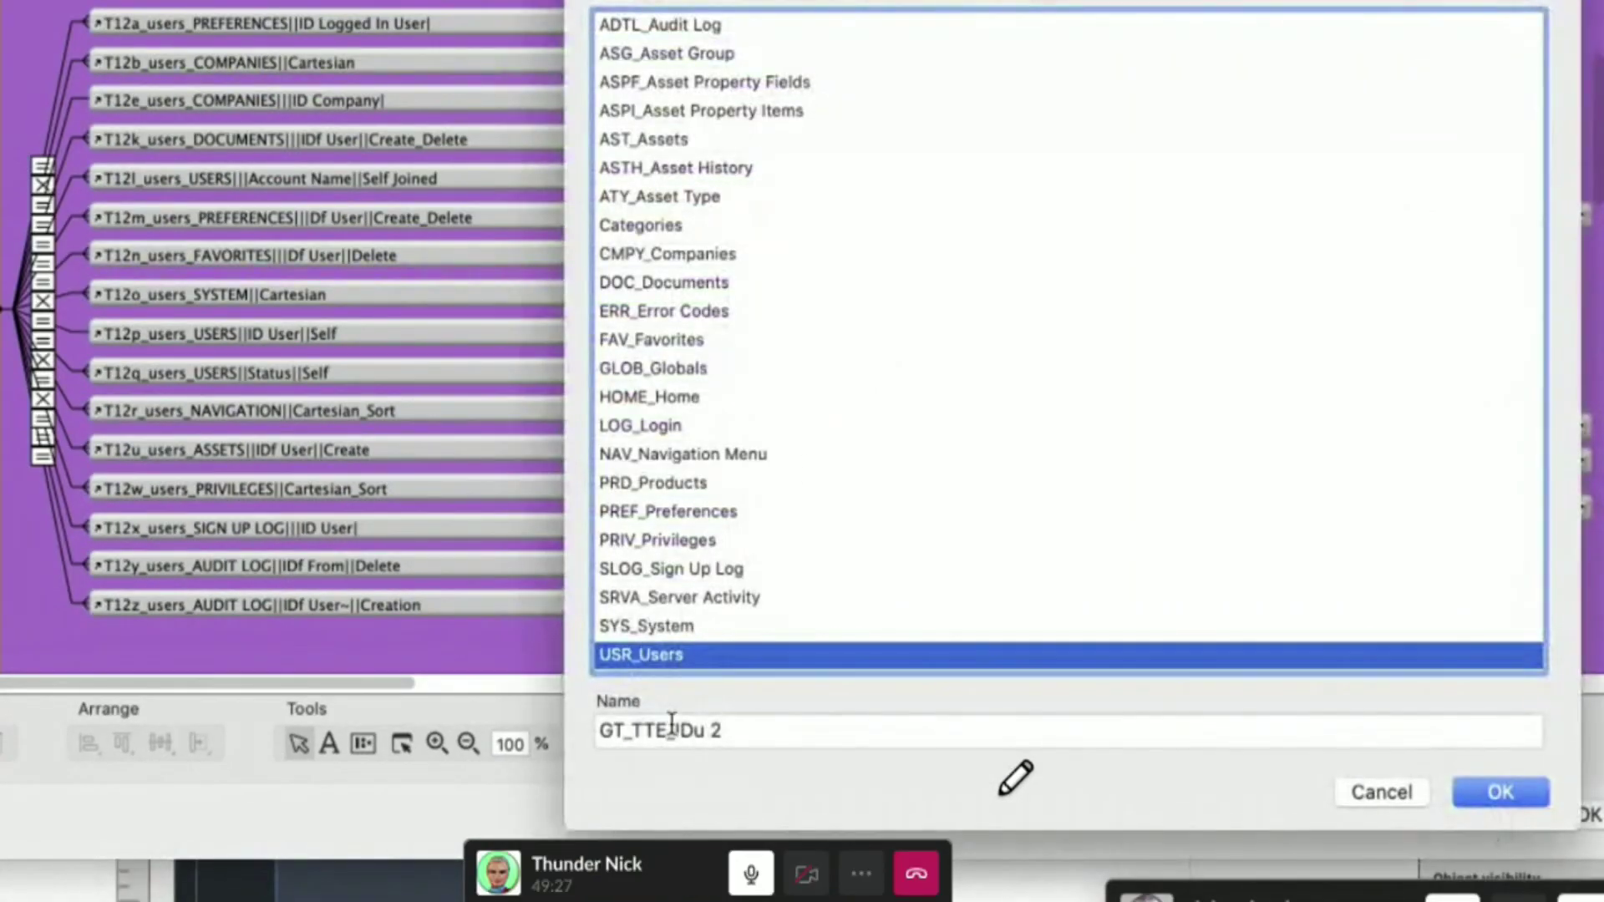
{"action": "left_click_drag", "start_coordinate": [675, 730], "coordinate": [781, 736]}
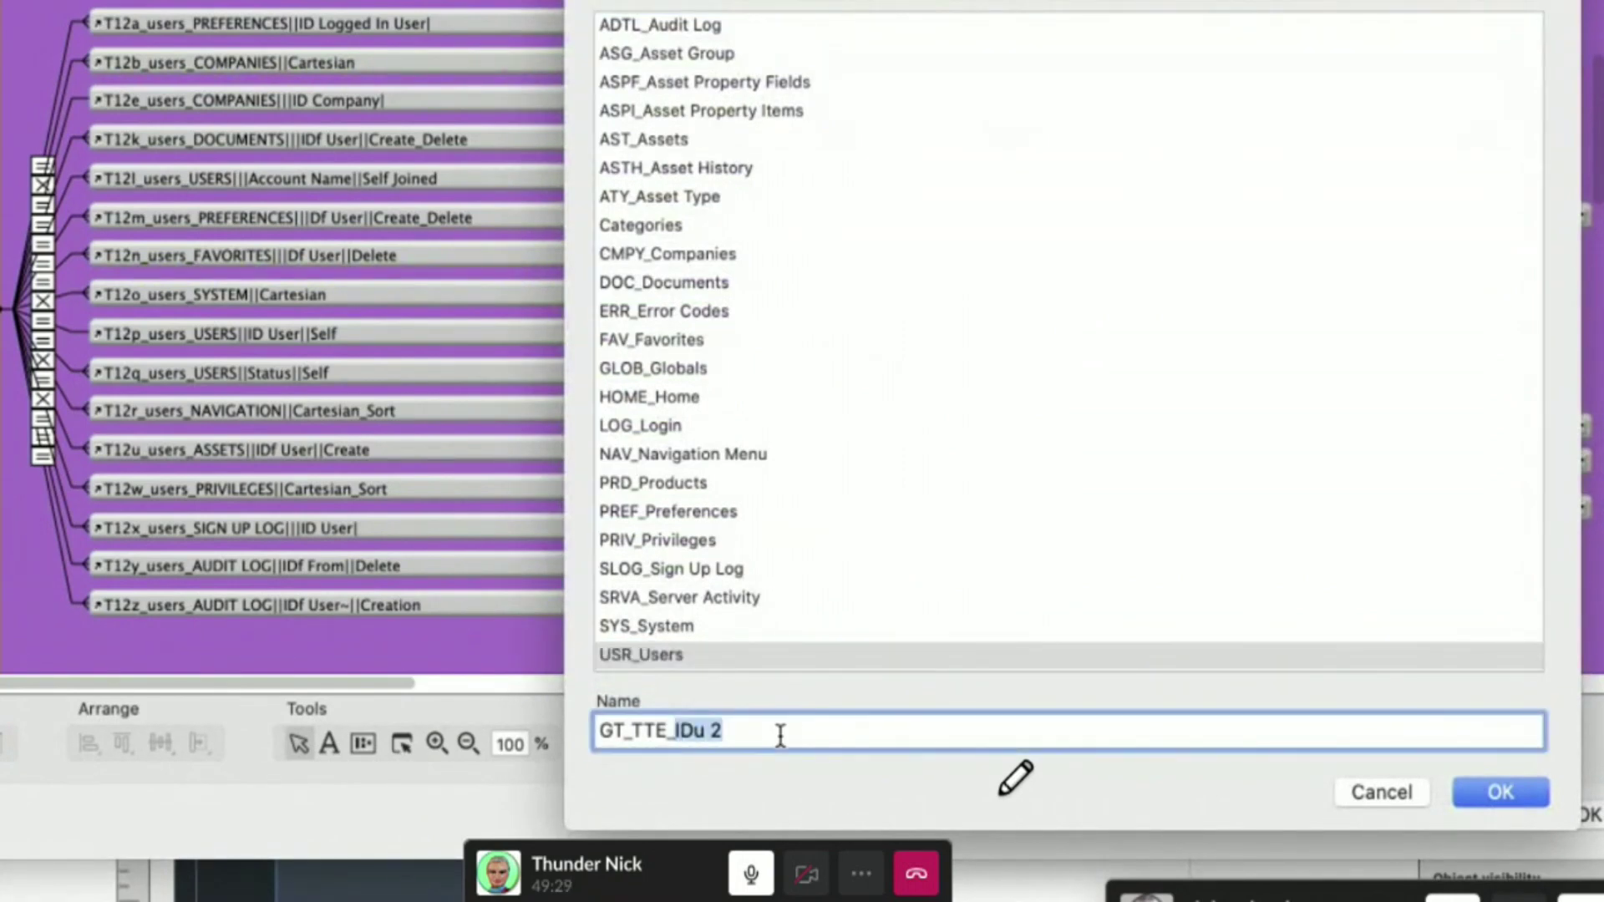
{"action": "type", "text": "TR5"}
{"action": "key", "text": "Return"}
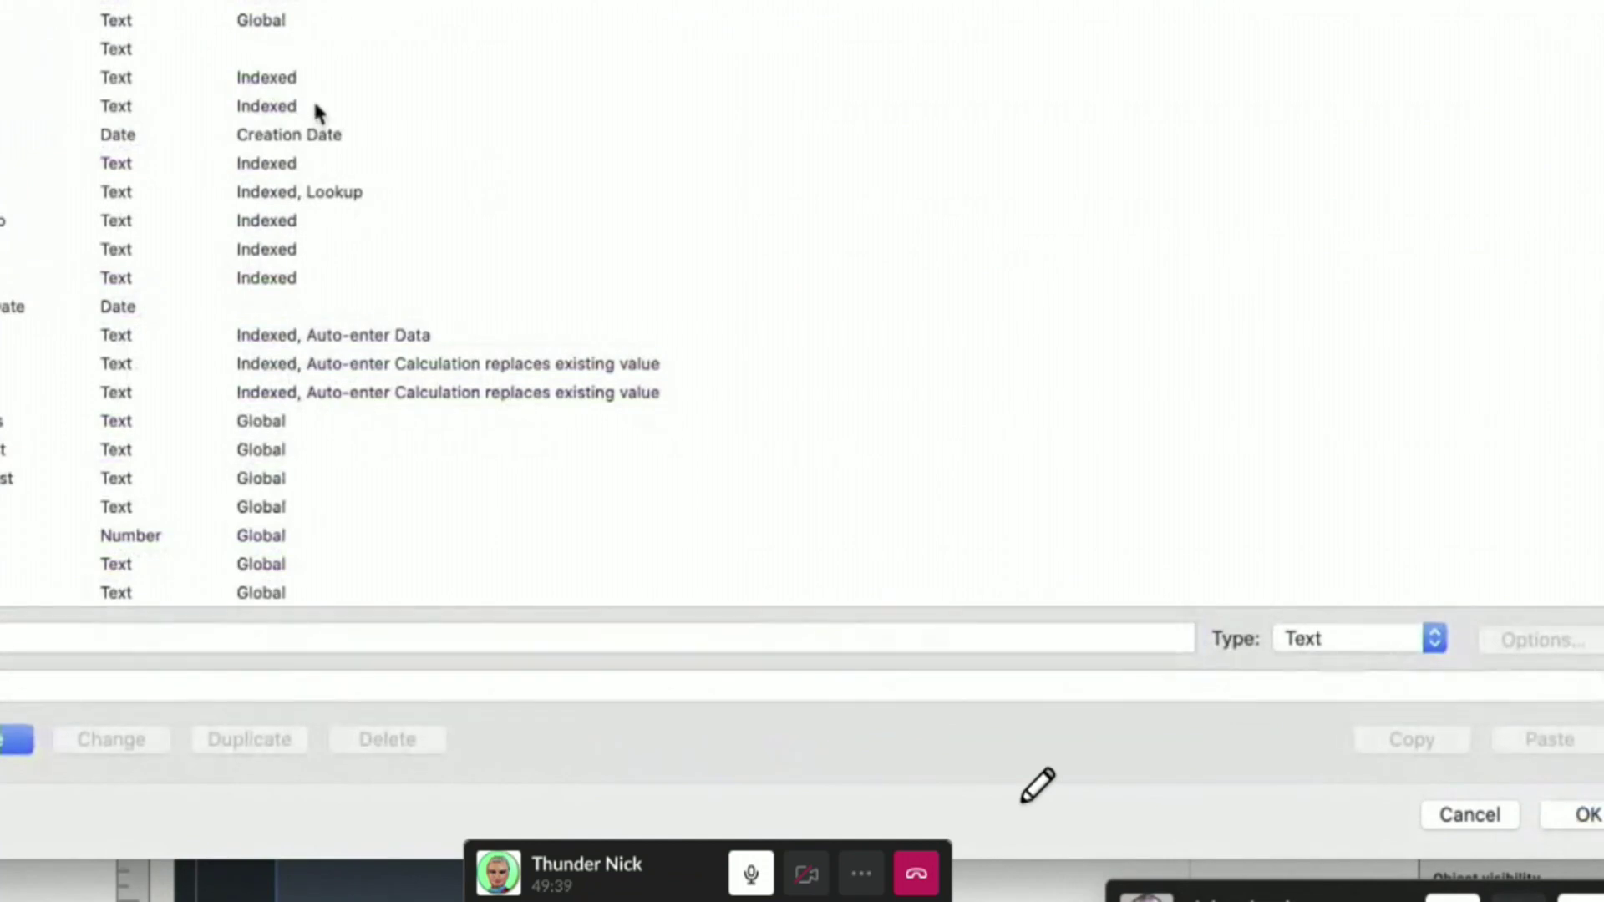
- Try GT_RRR in the Account | Password calculation, then discard all changes and reopen Manage Database
{"action": "double_click", "coordinate": [312, 100]}
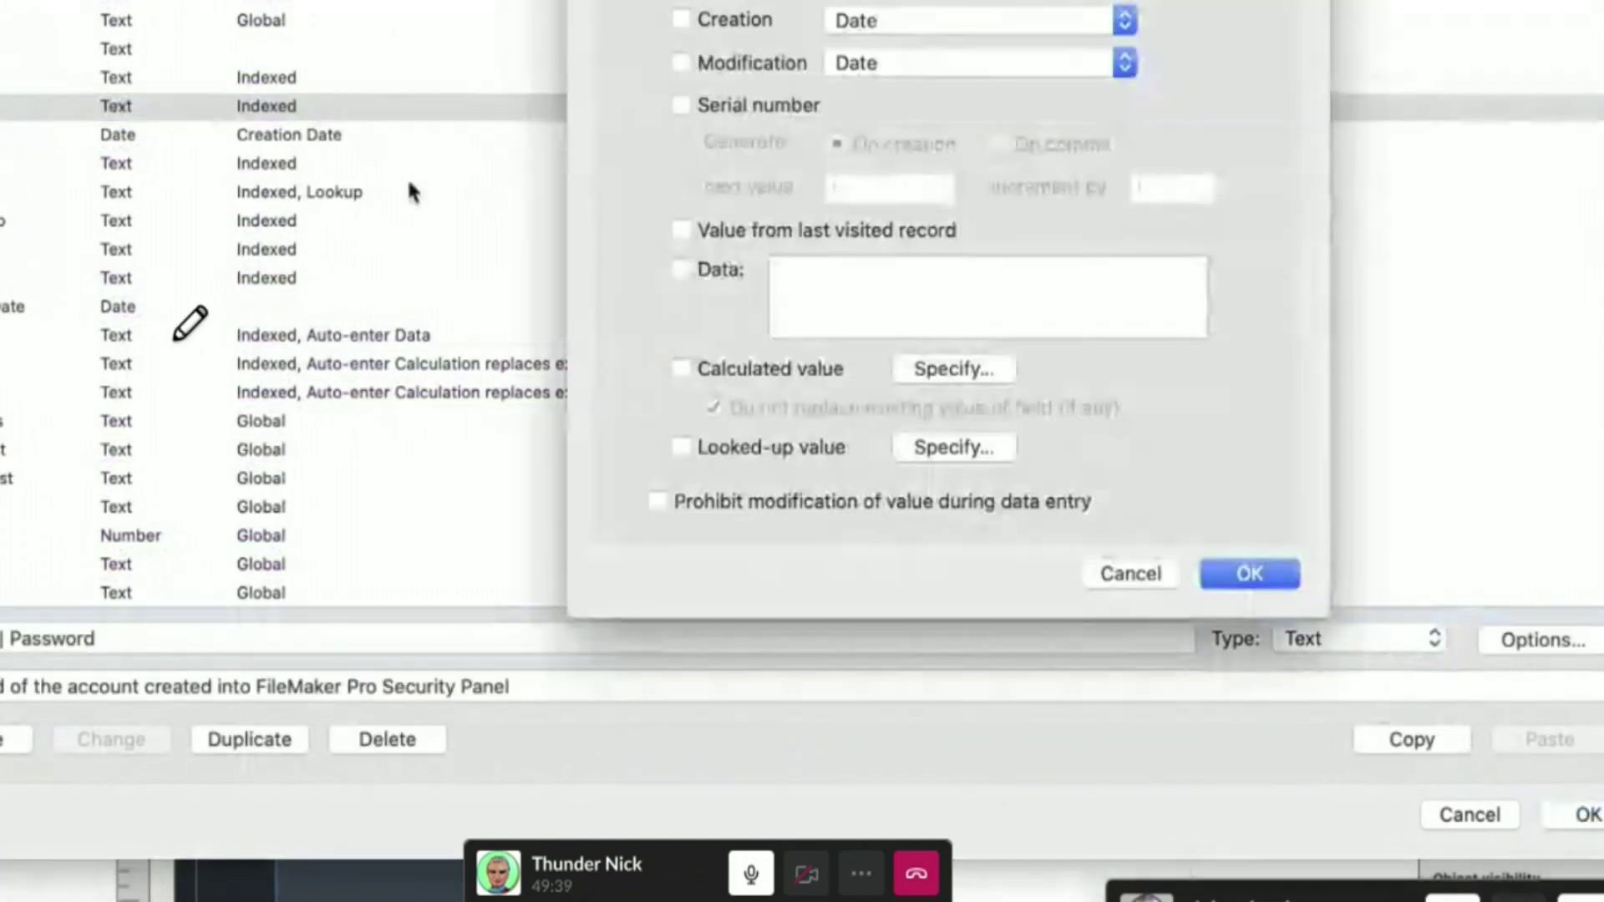
{"action": "left_click", "coordinate": [953, 368]}
{"action": "type", "text": "G"}
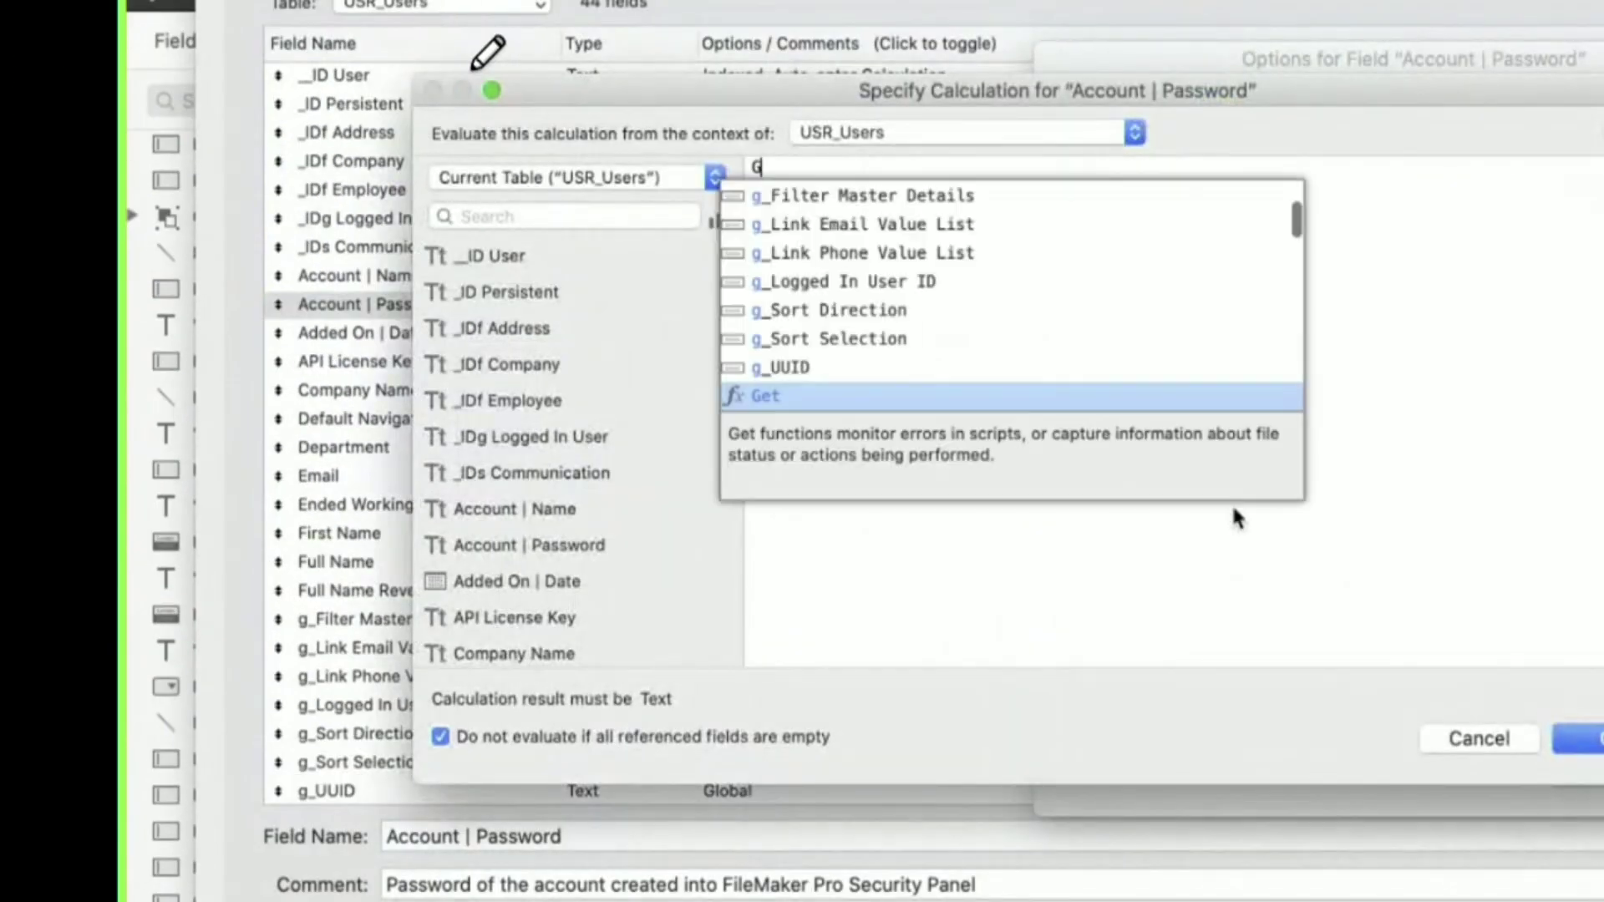
{"action": "type", "text": "T_RR"}
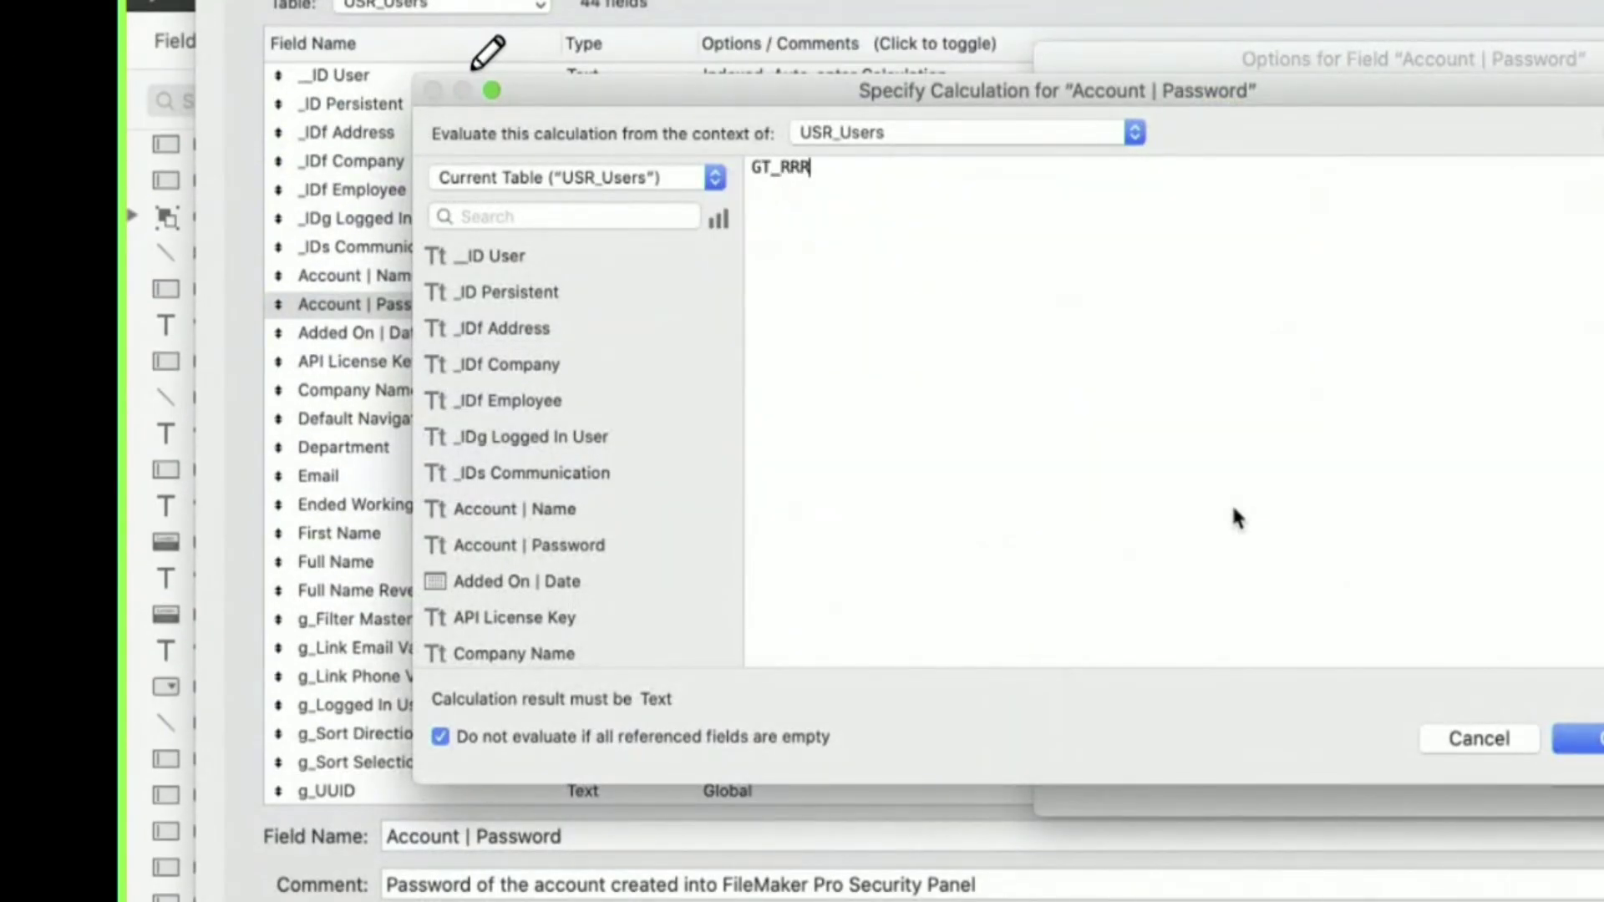
{"action": "type", "text": "R"}
{"action": "key", "text": "Escape"}
{"action": "key", "text": "Escape"}
{"action": "key", "text": "Escape"}
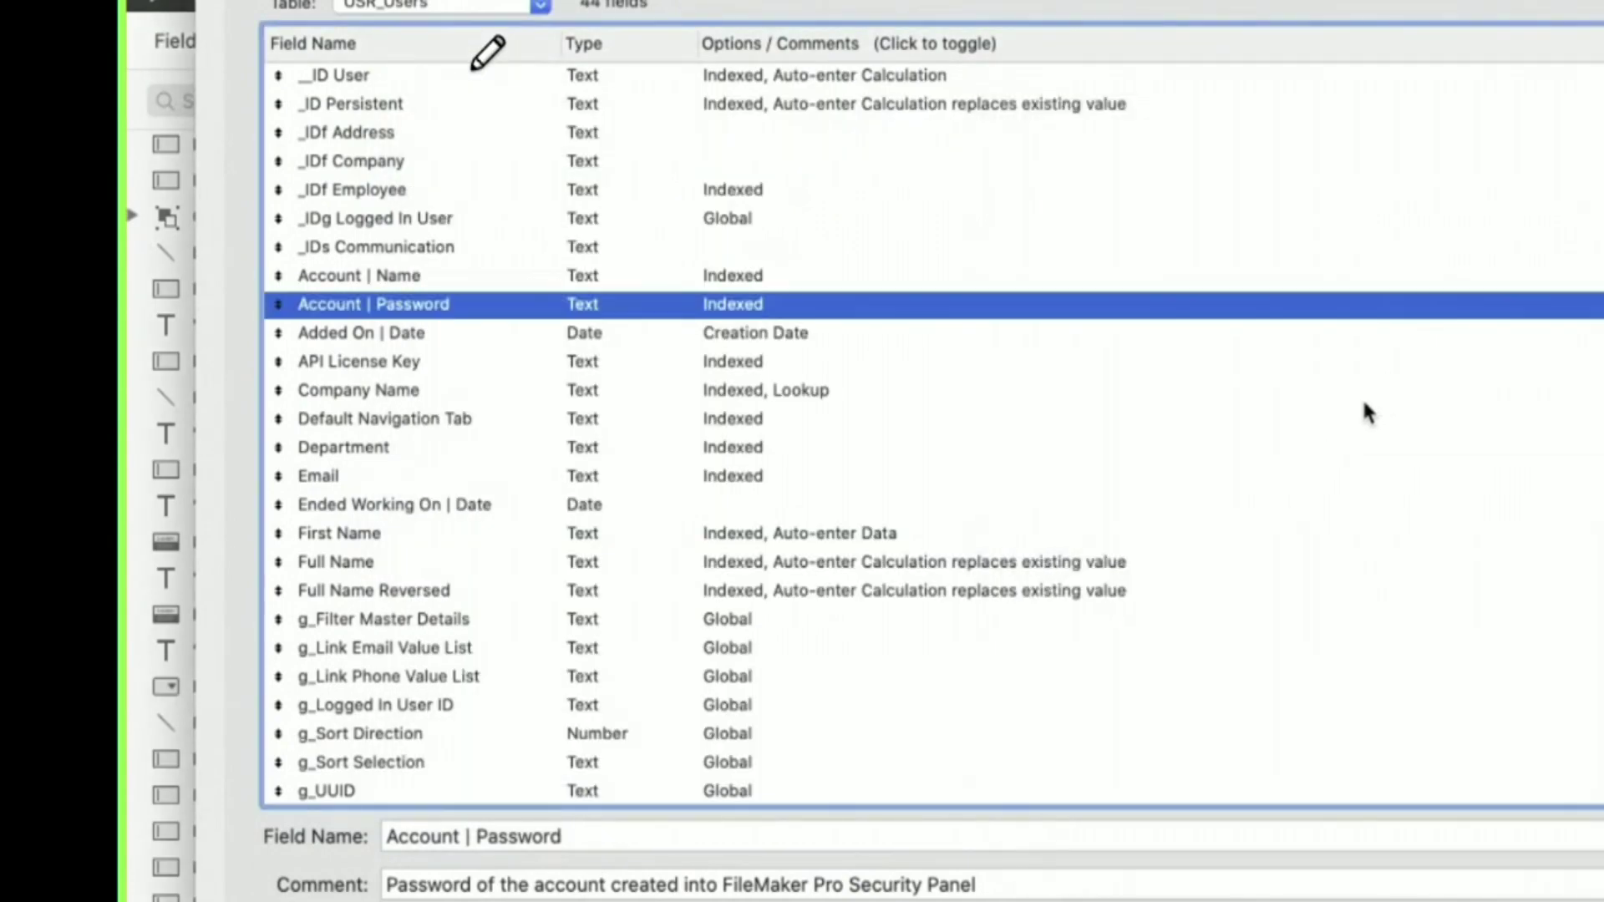
{"action": "key", "text": "Return"}
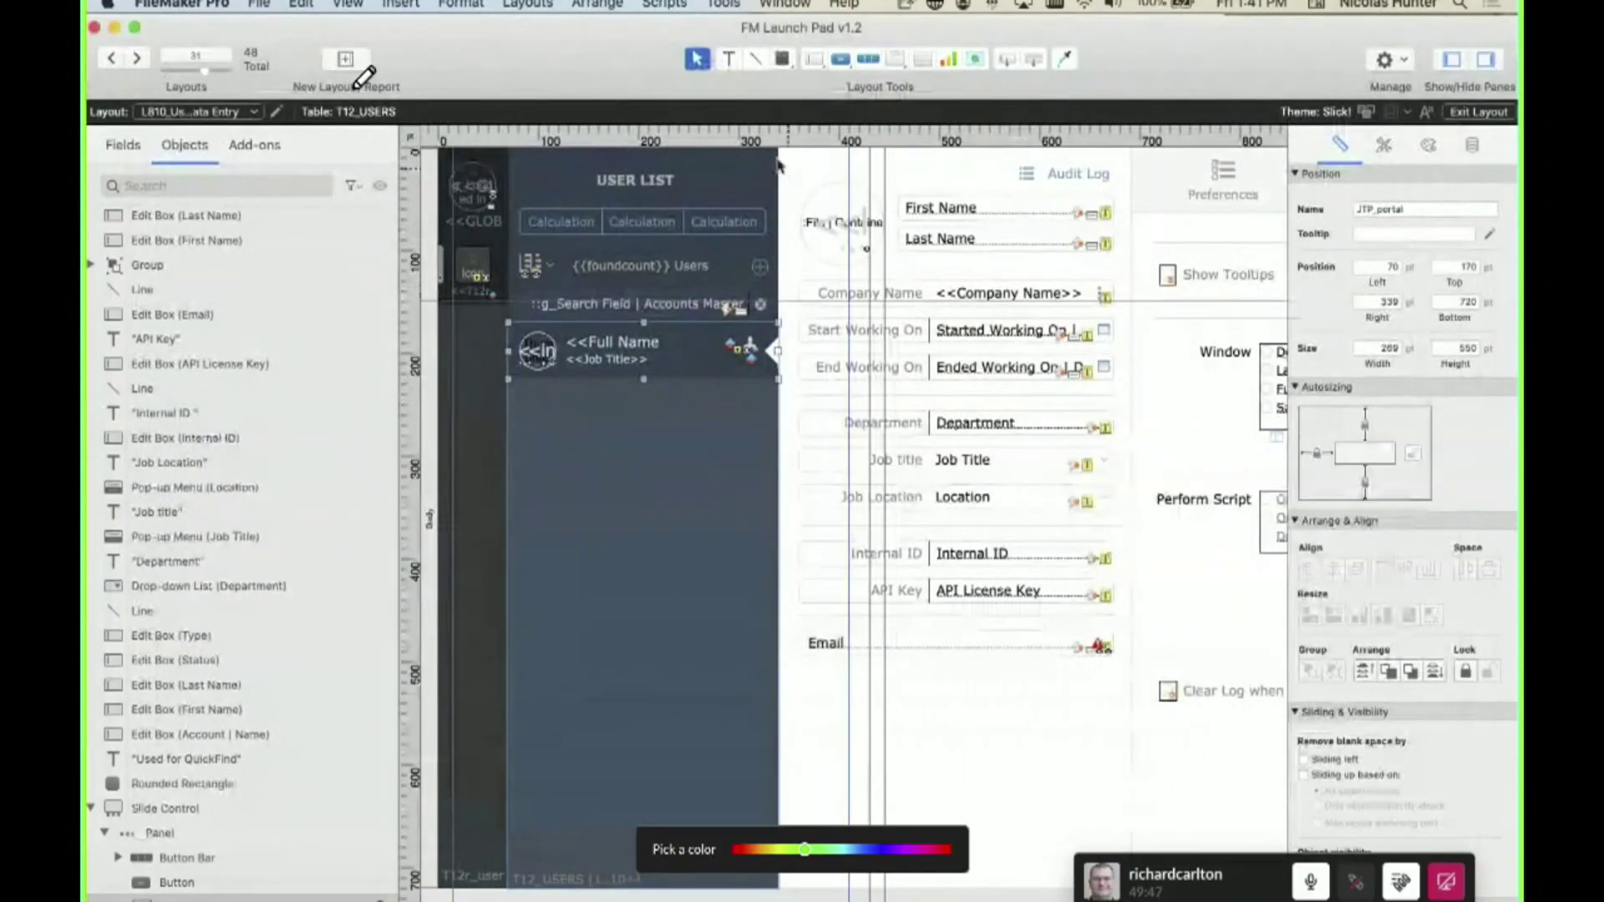
{"action": "key", "text": "super+shift+d"}
- Locate and select the T12m_users_PREFERENCES occurrence on the relationships graph
{"action": "left_click", "coordinate": [852, 87]}
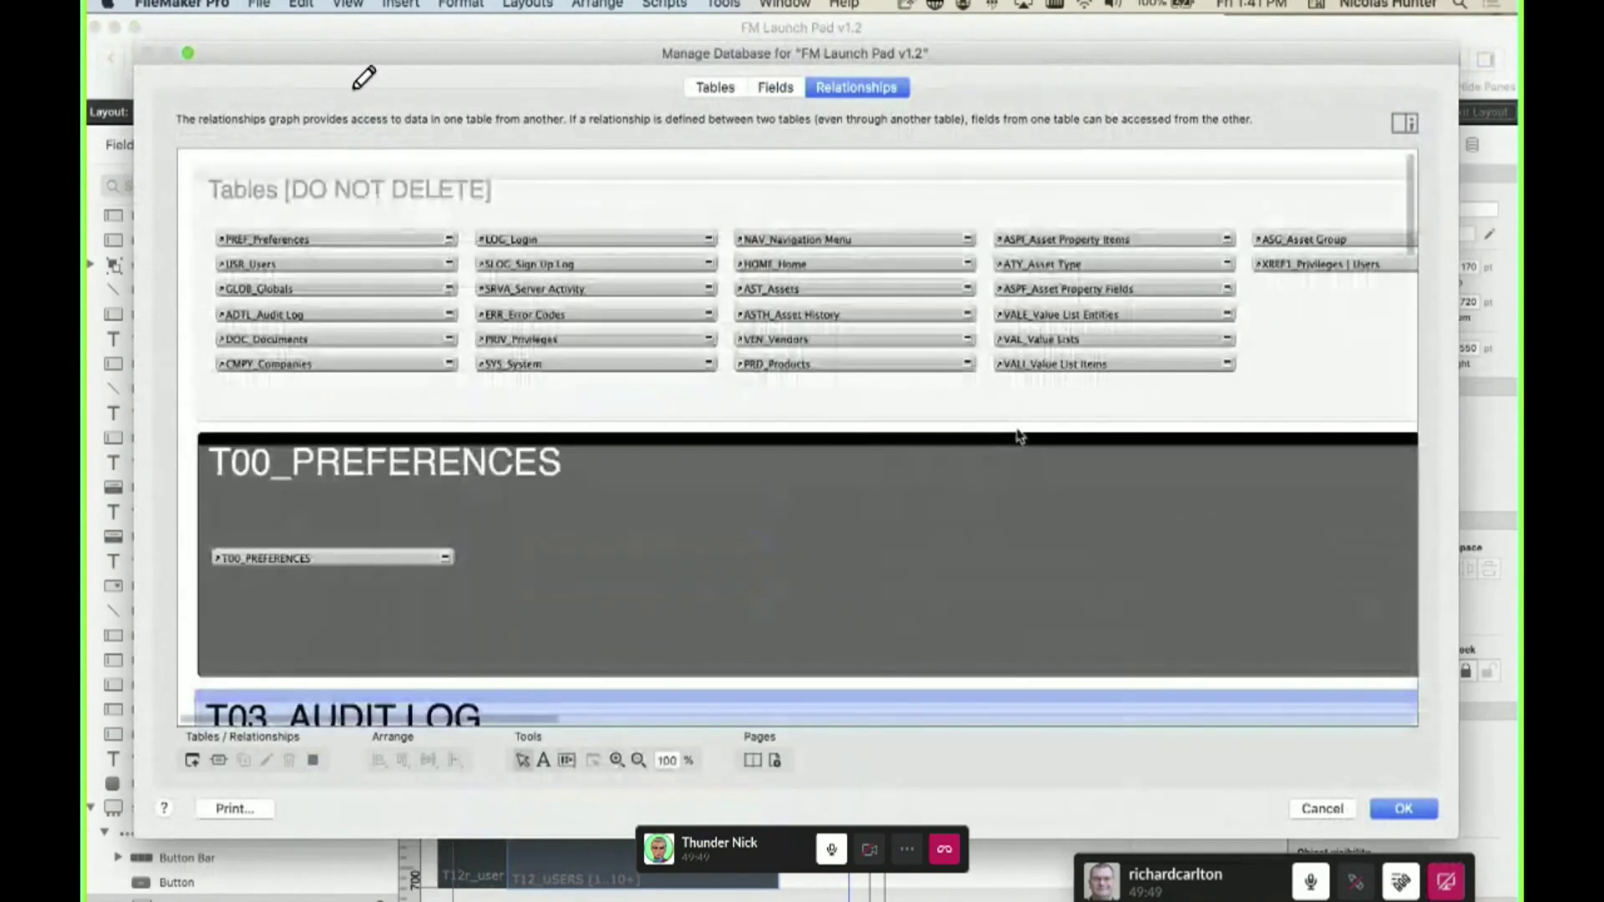
{"action": "scroll", "coordinate": [1122, 330], "scroll_direction": "down", "scroll_amount": 15}
{"action": "scroll", "coordinate": [1086, 360], "scroll_direction": "right", "scroll_amount": 5}
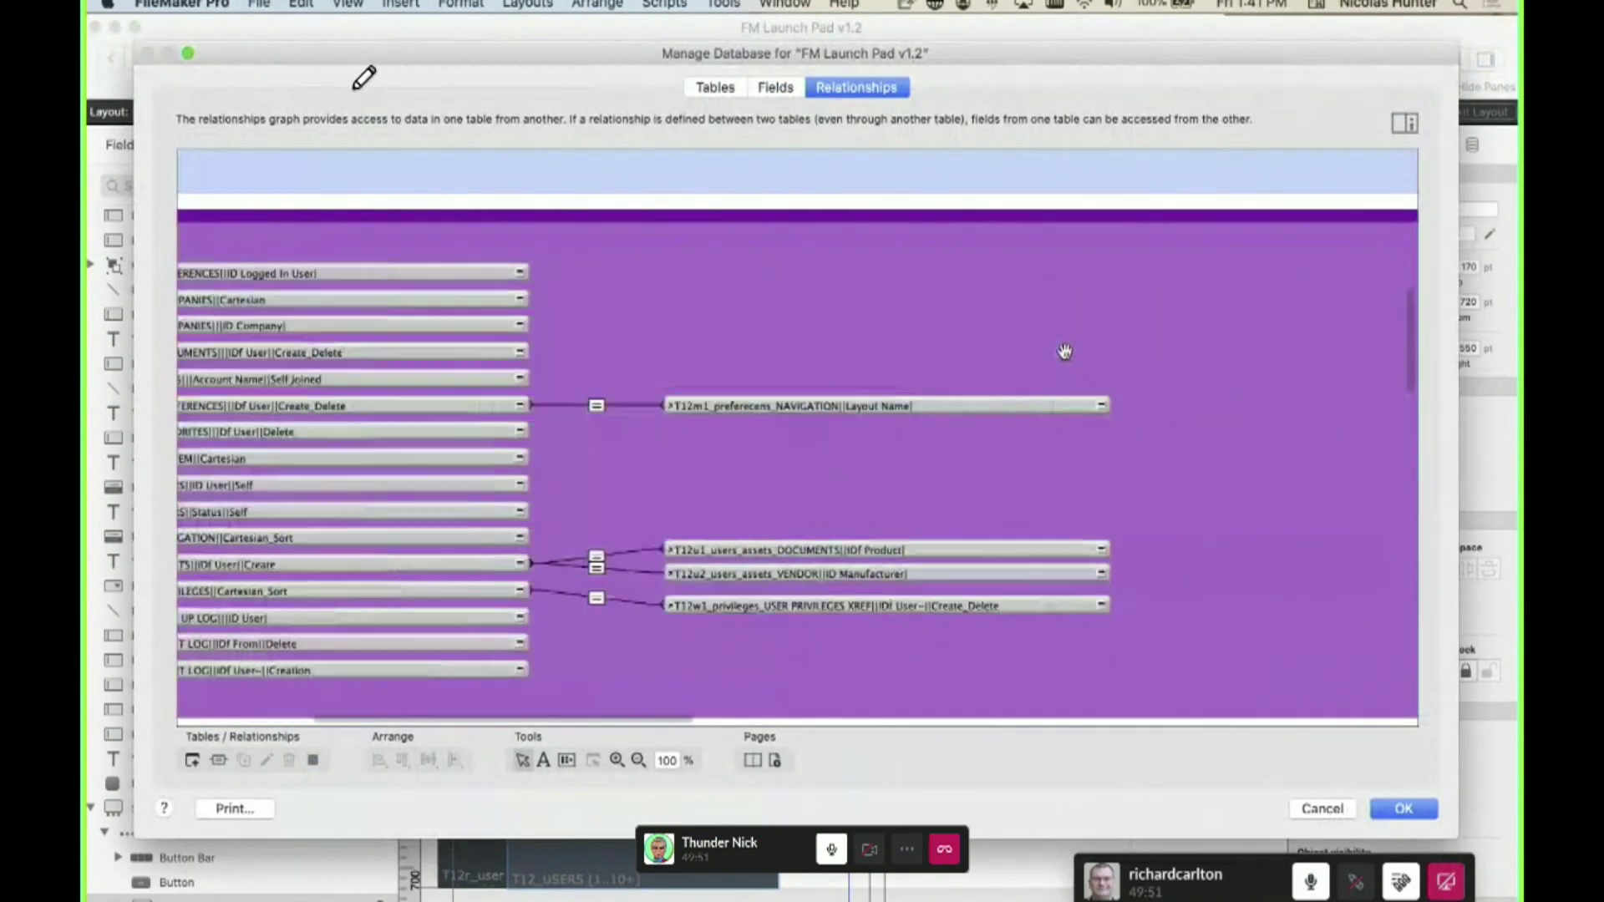
{"action": "scroll", "coordinate": [1064, 347], "scroll_direction": "up", "scroll_amount": 8}
{"action": "scroll", "coordinate": [1065, 354], "scroll_direction": "left", "scroll_amount": 5}
{"action": "scroll", "coordinate": [1068, 364], "scroll_direction": "down", "scroll_amount": 9}
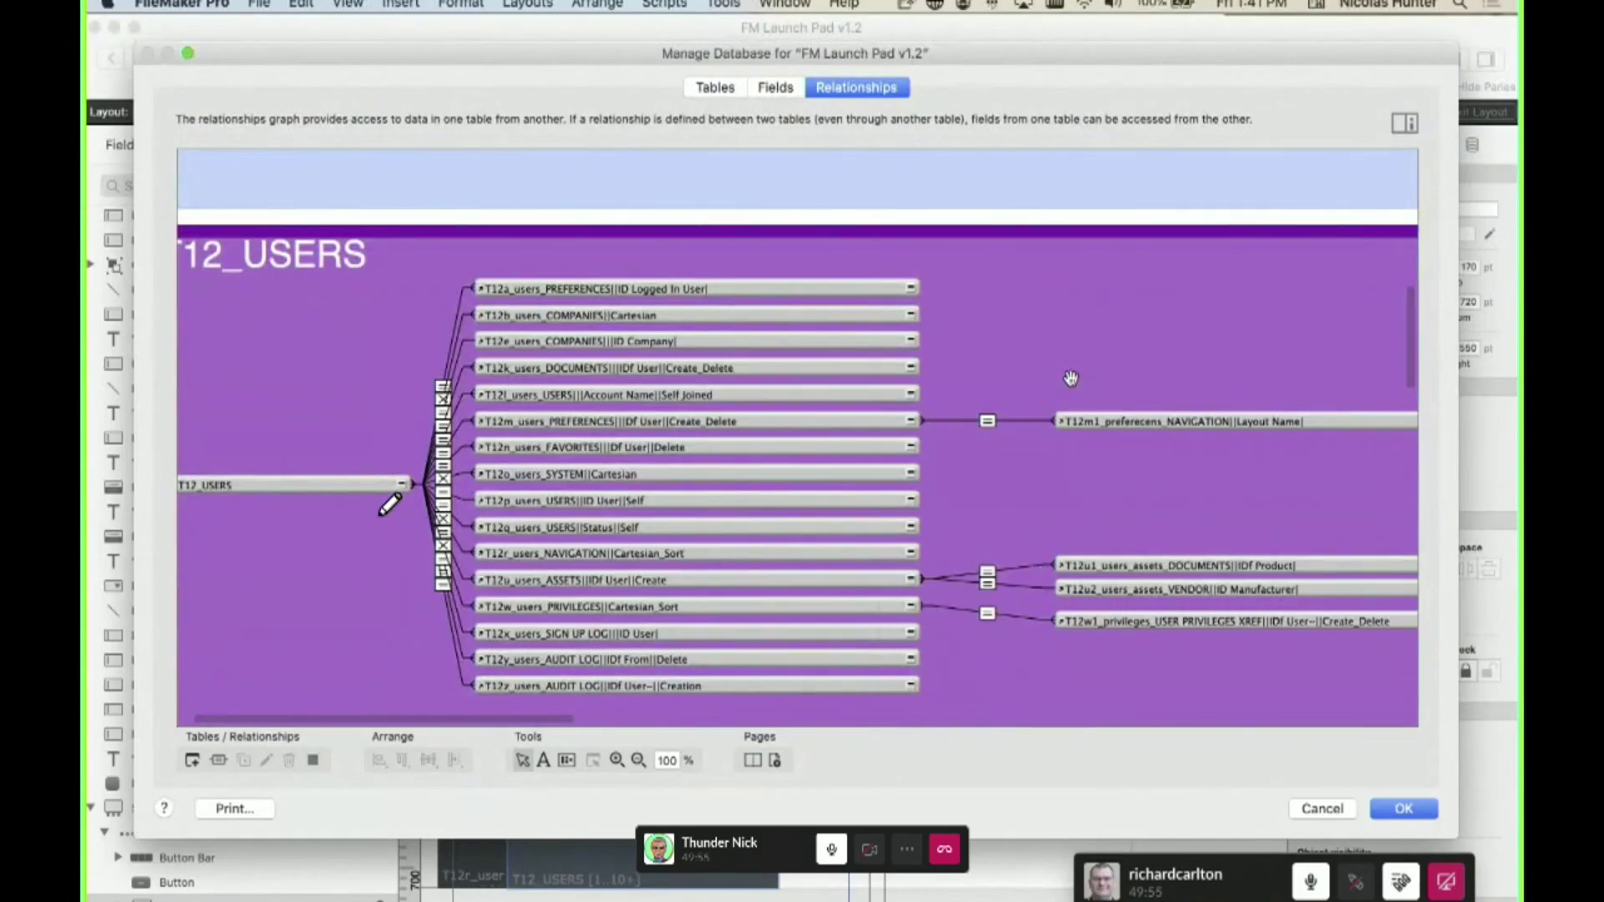
{"action": "left_click", "coordinate": [715, 420]}
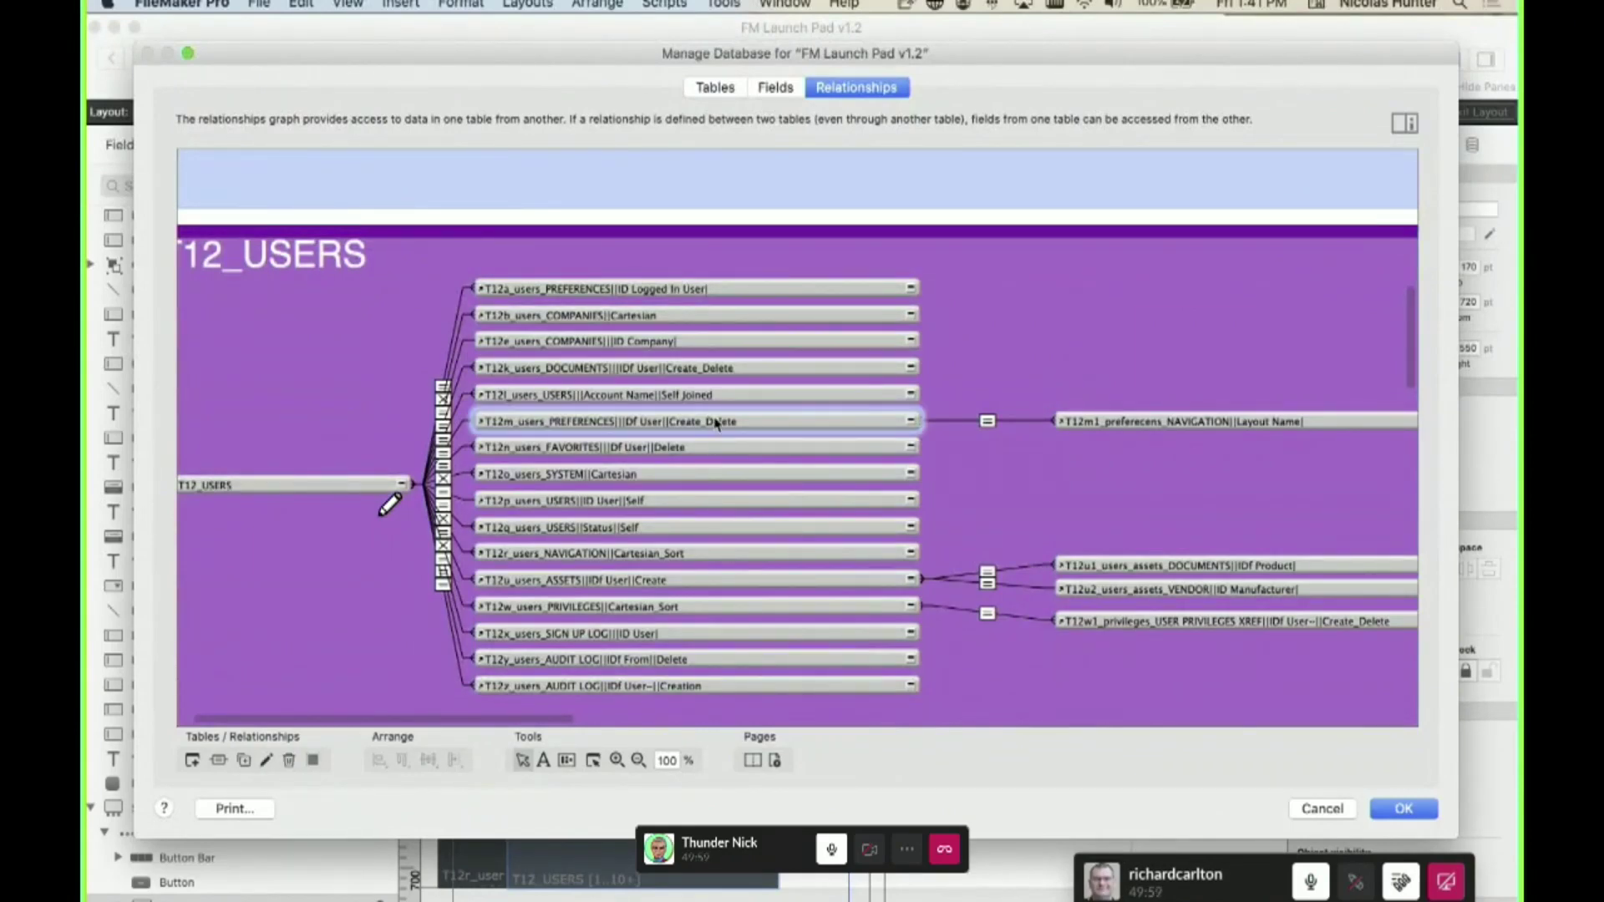
- Insert a T12m reference into the Account | Password calculation, then exit without saving
{"action": "left_click", "coordinate": [777, 89]}
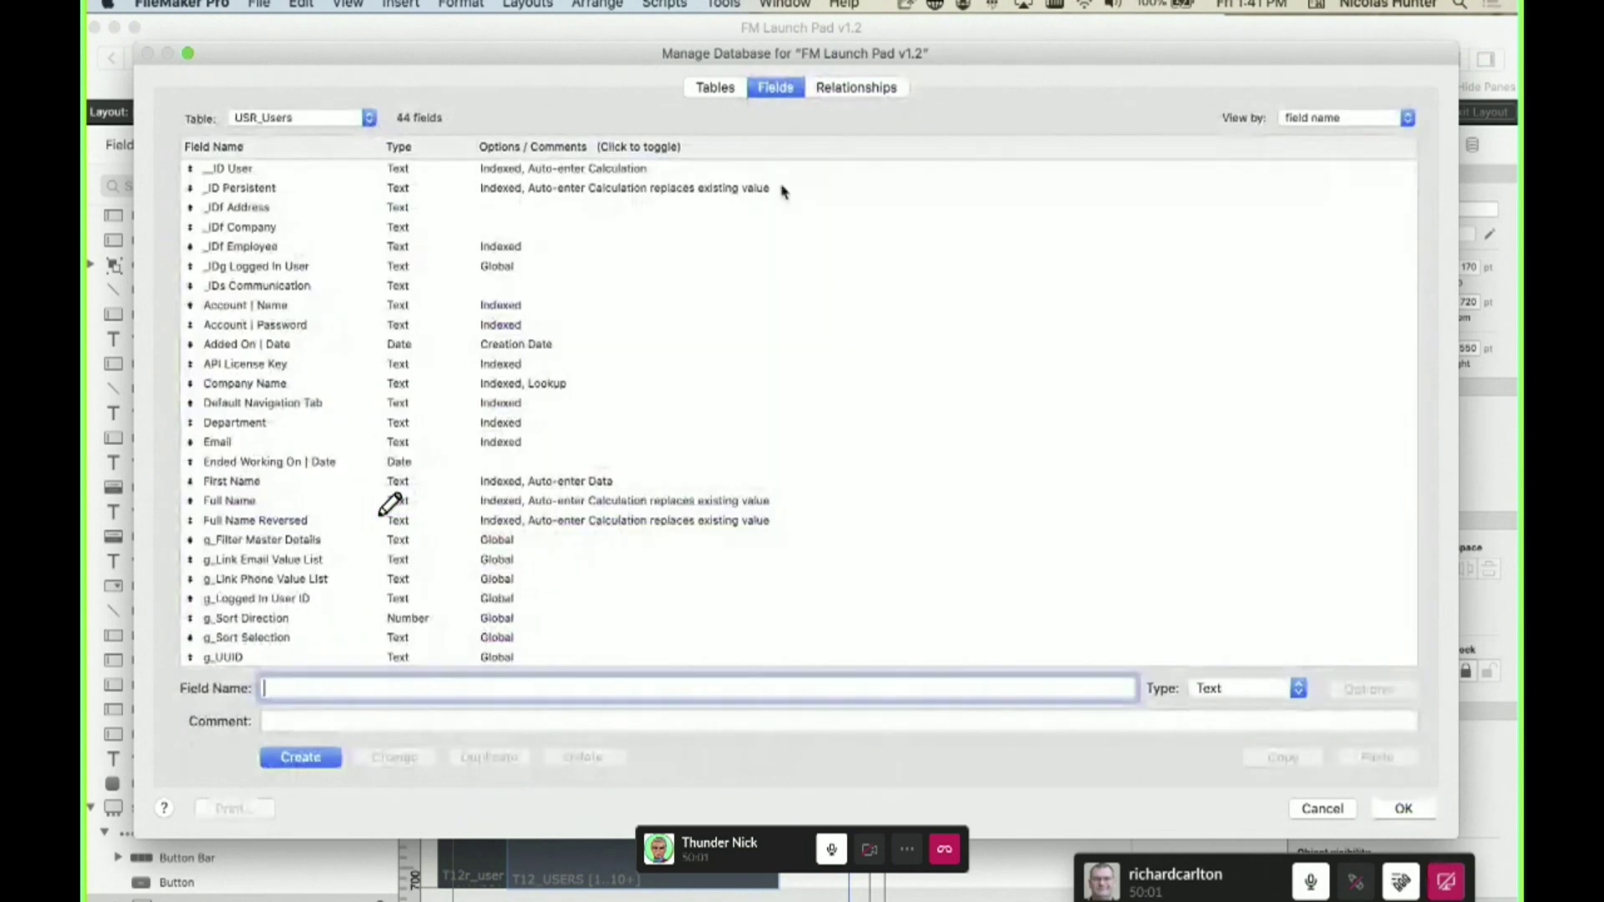
{"action": "double_click", "coordinate": [587, 327]}
{"action": "left_click", "coordinate": [967, 507]}
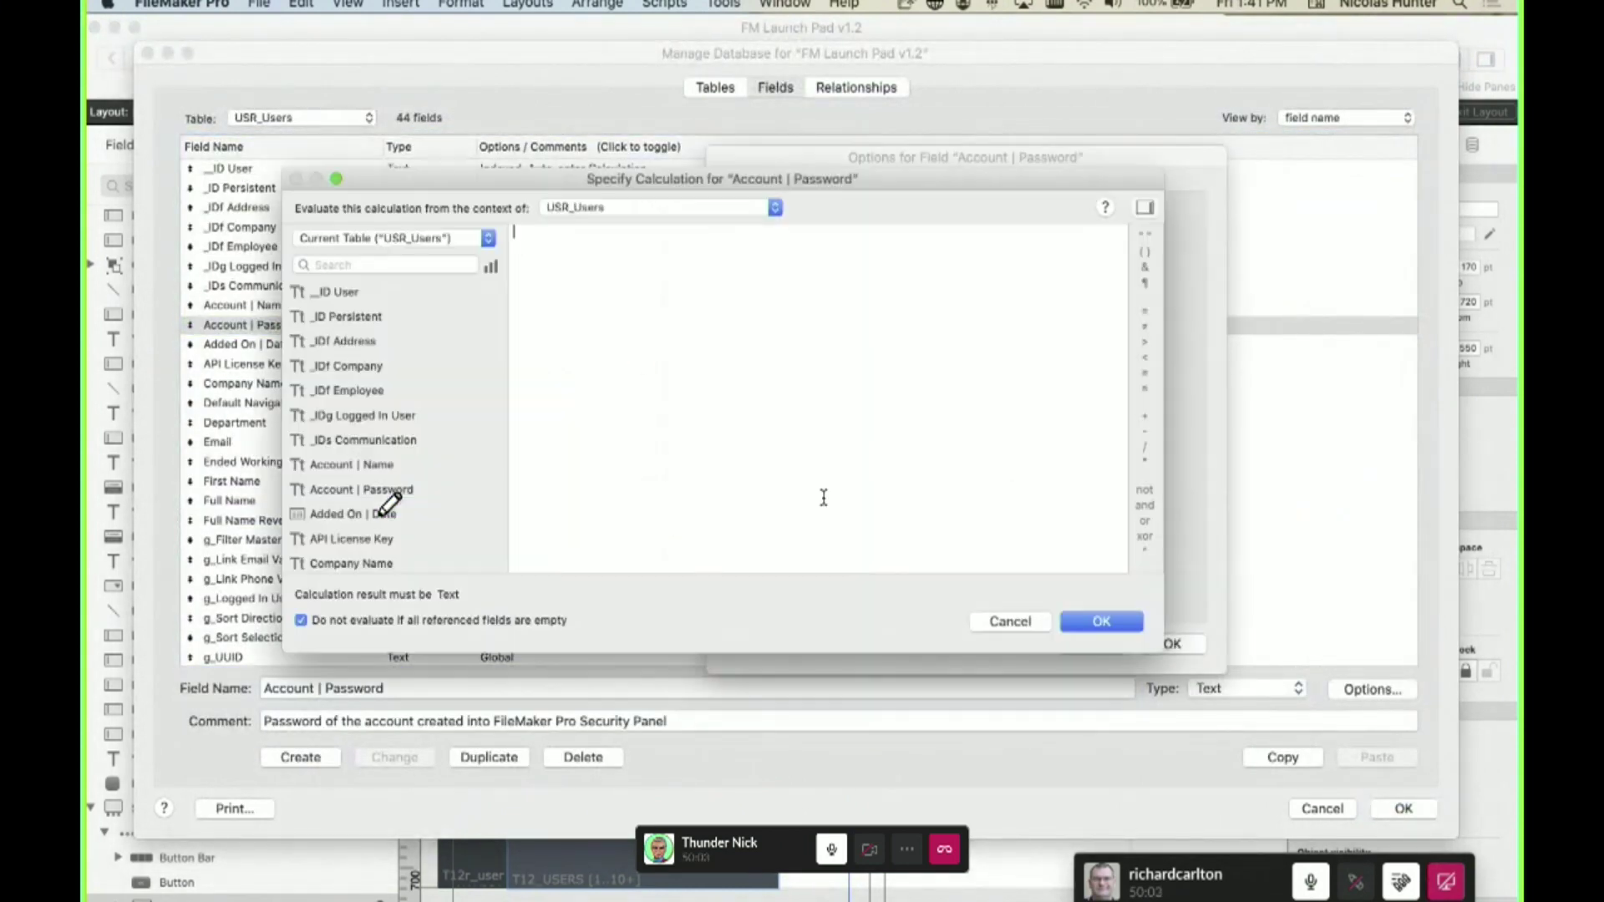
{"action": "type", "text": "T12m"}
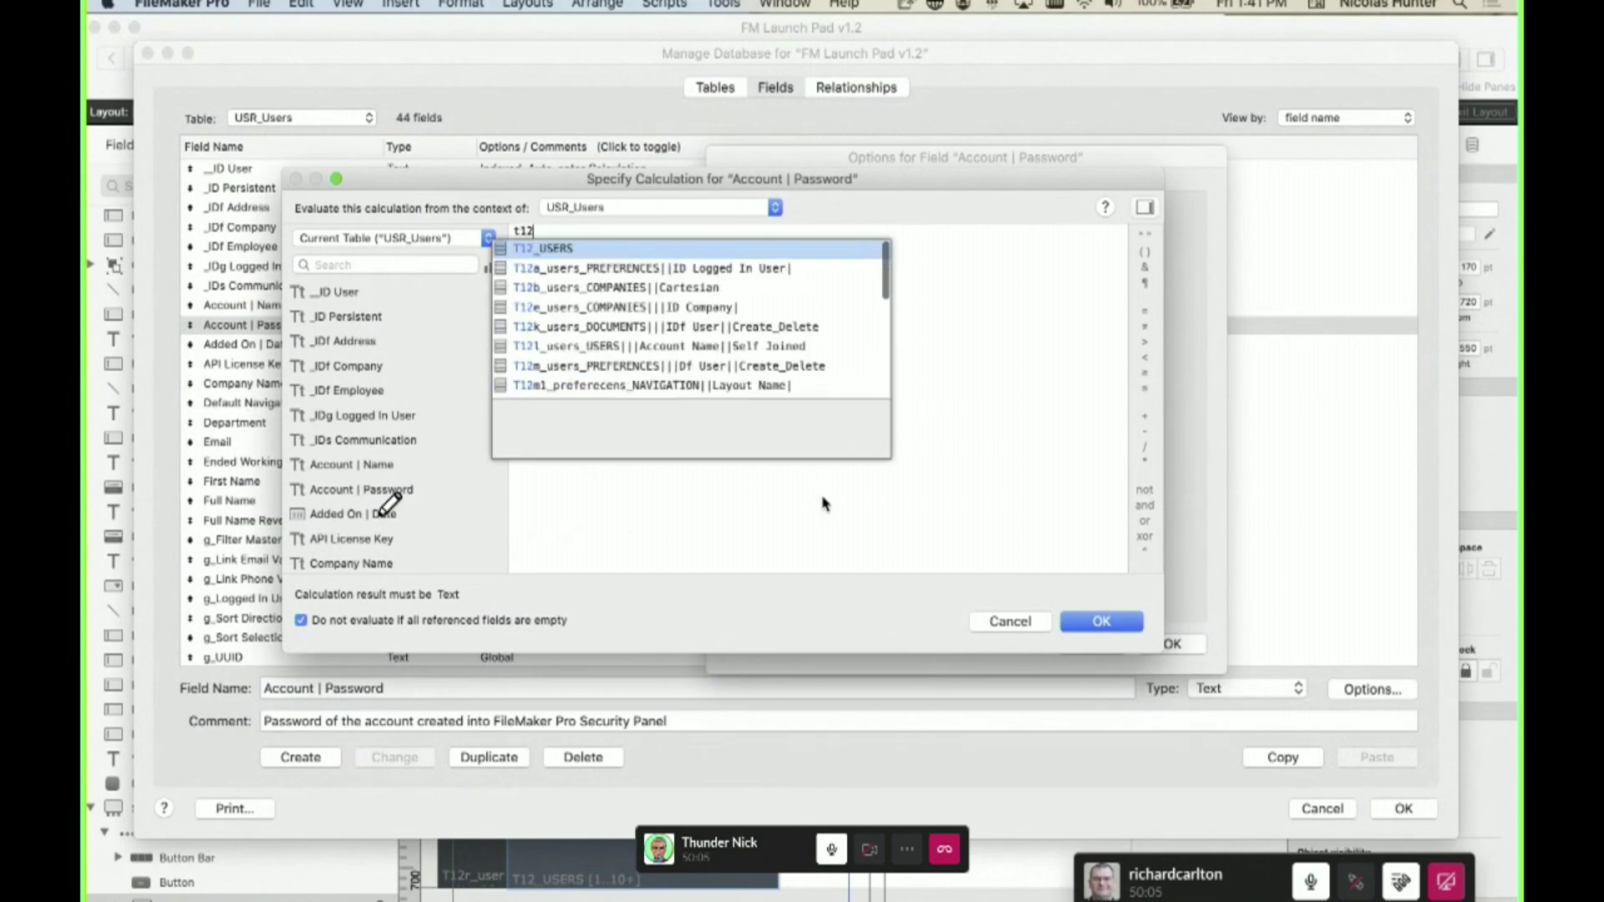
{"action": "key", "text": "Return"}
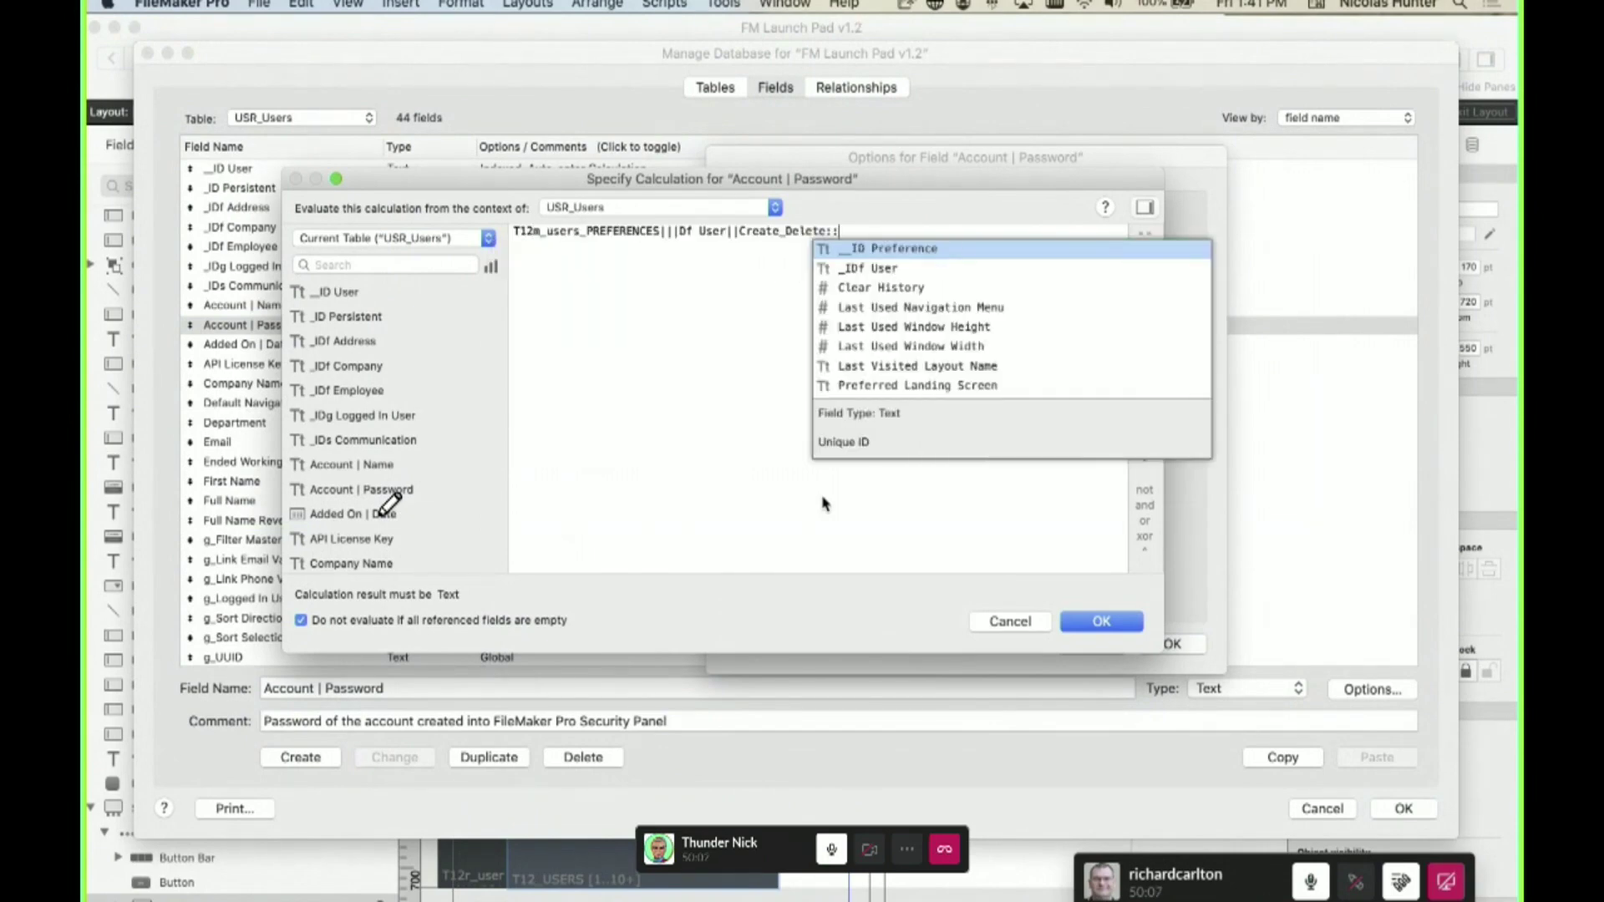
{"action": "key", "text": "Escape"}
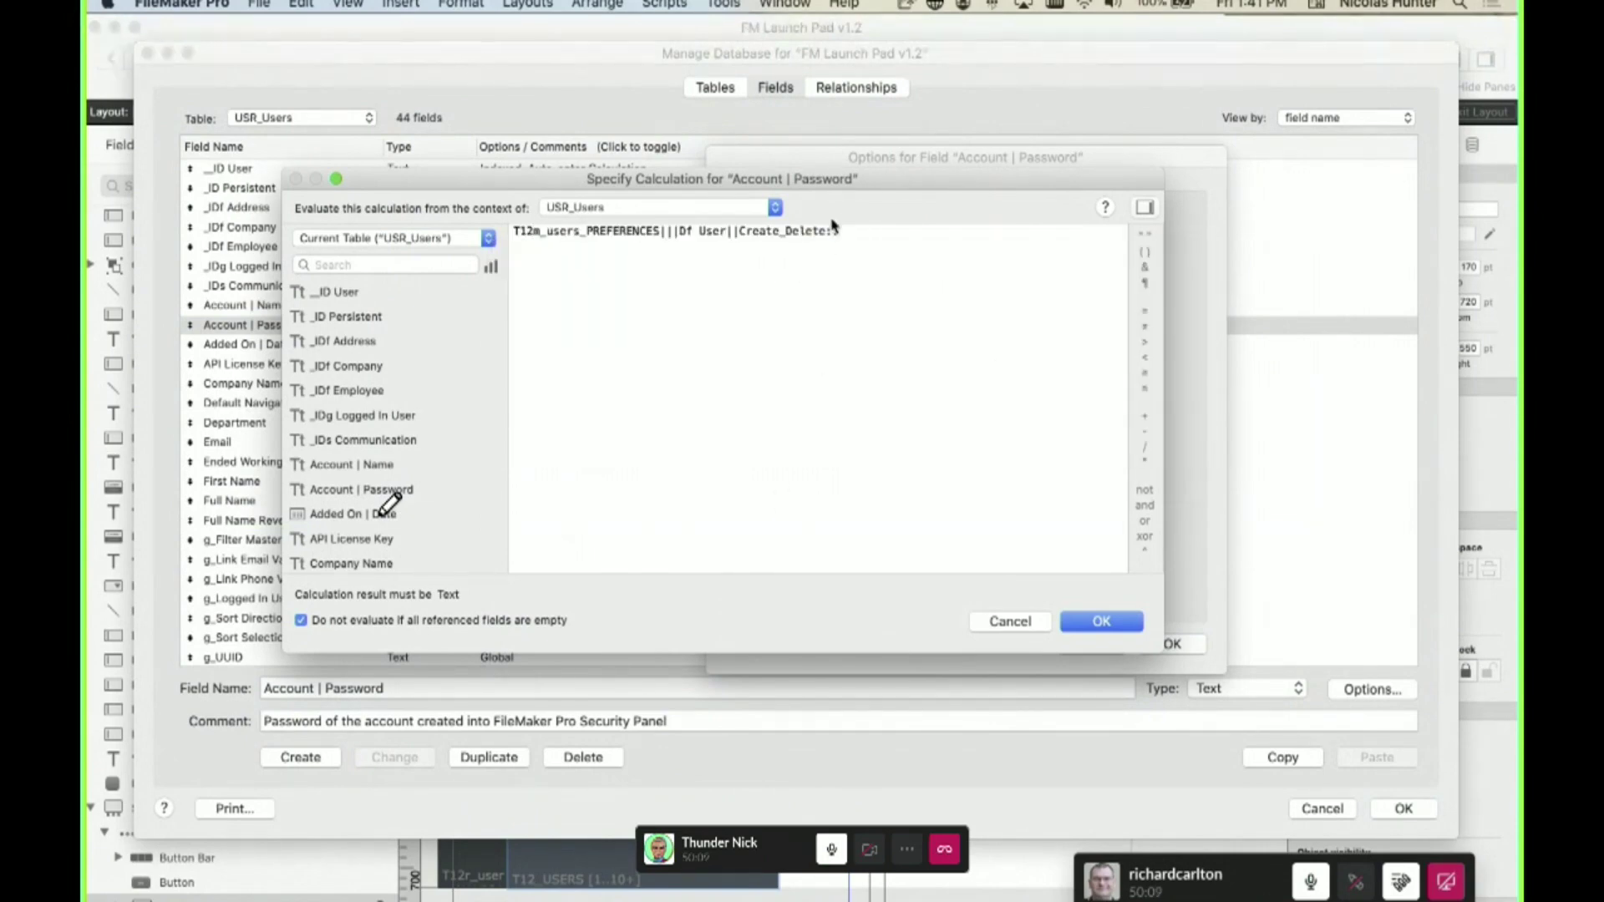
{"action": "key", "text": "Escape"}
{"action": "key", "text": "Escape"}
- Return to the relationships graph and zoom out to 25% to see T03_AUDIT LOG through T107_PRIVILEGES
{"action": "left_click", "coordinate": [848, 94]}
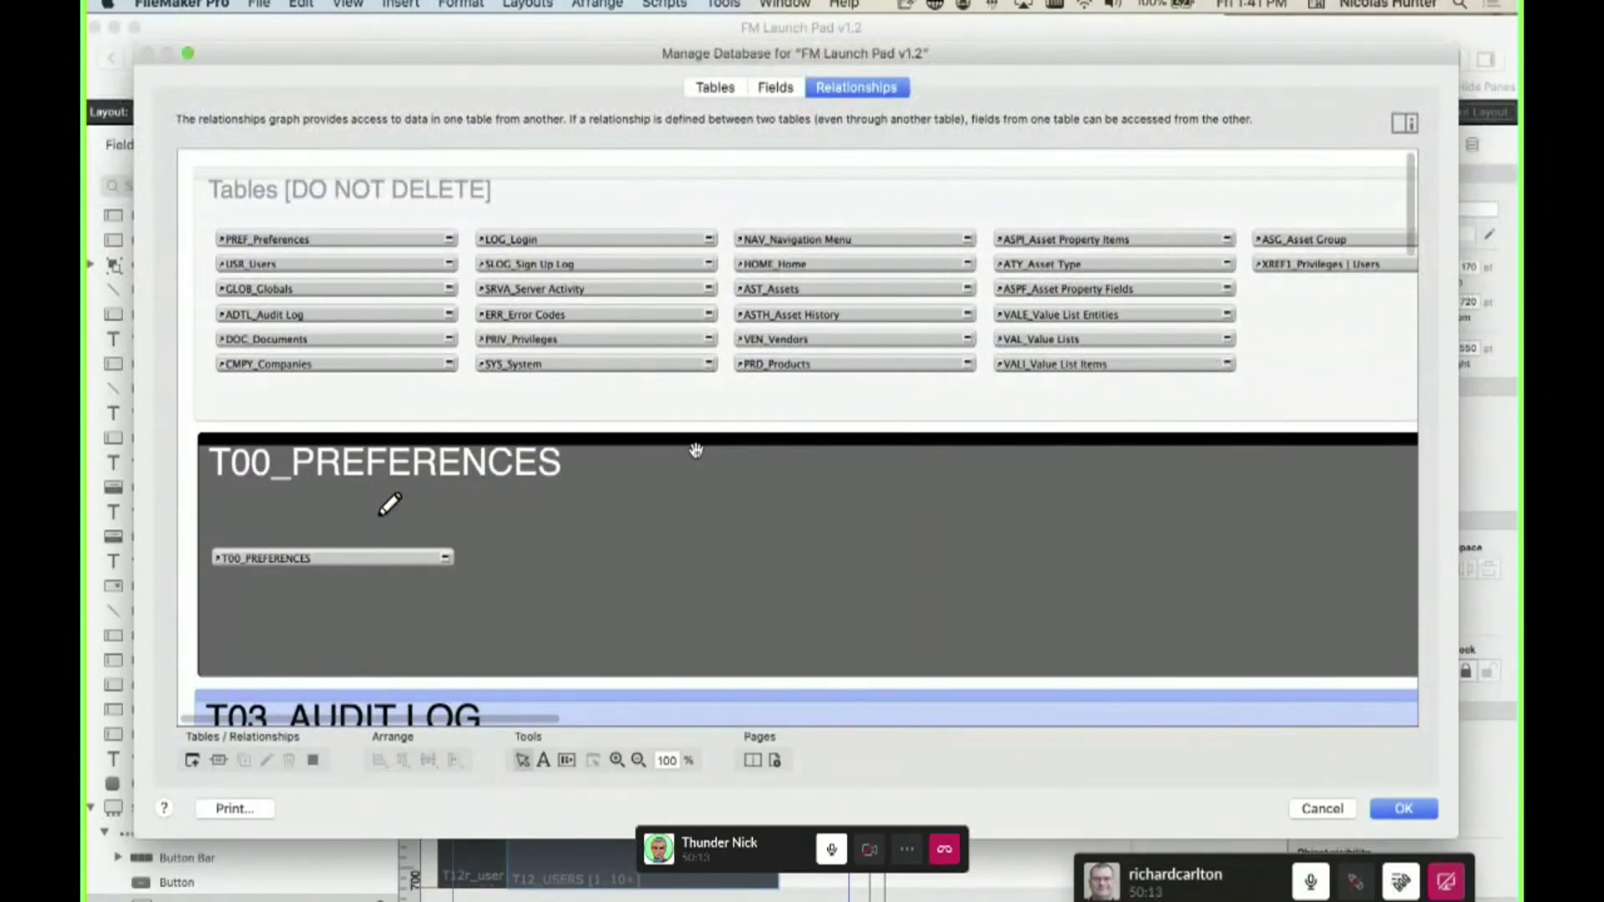
{"action": "scroll", "coordinate": [696, 451], "scroll_direction": "down", "scroll_amount": 10}
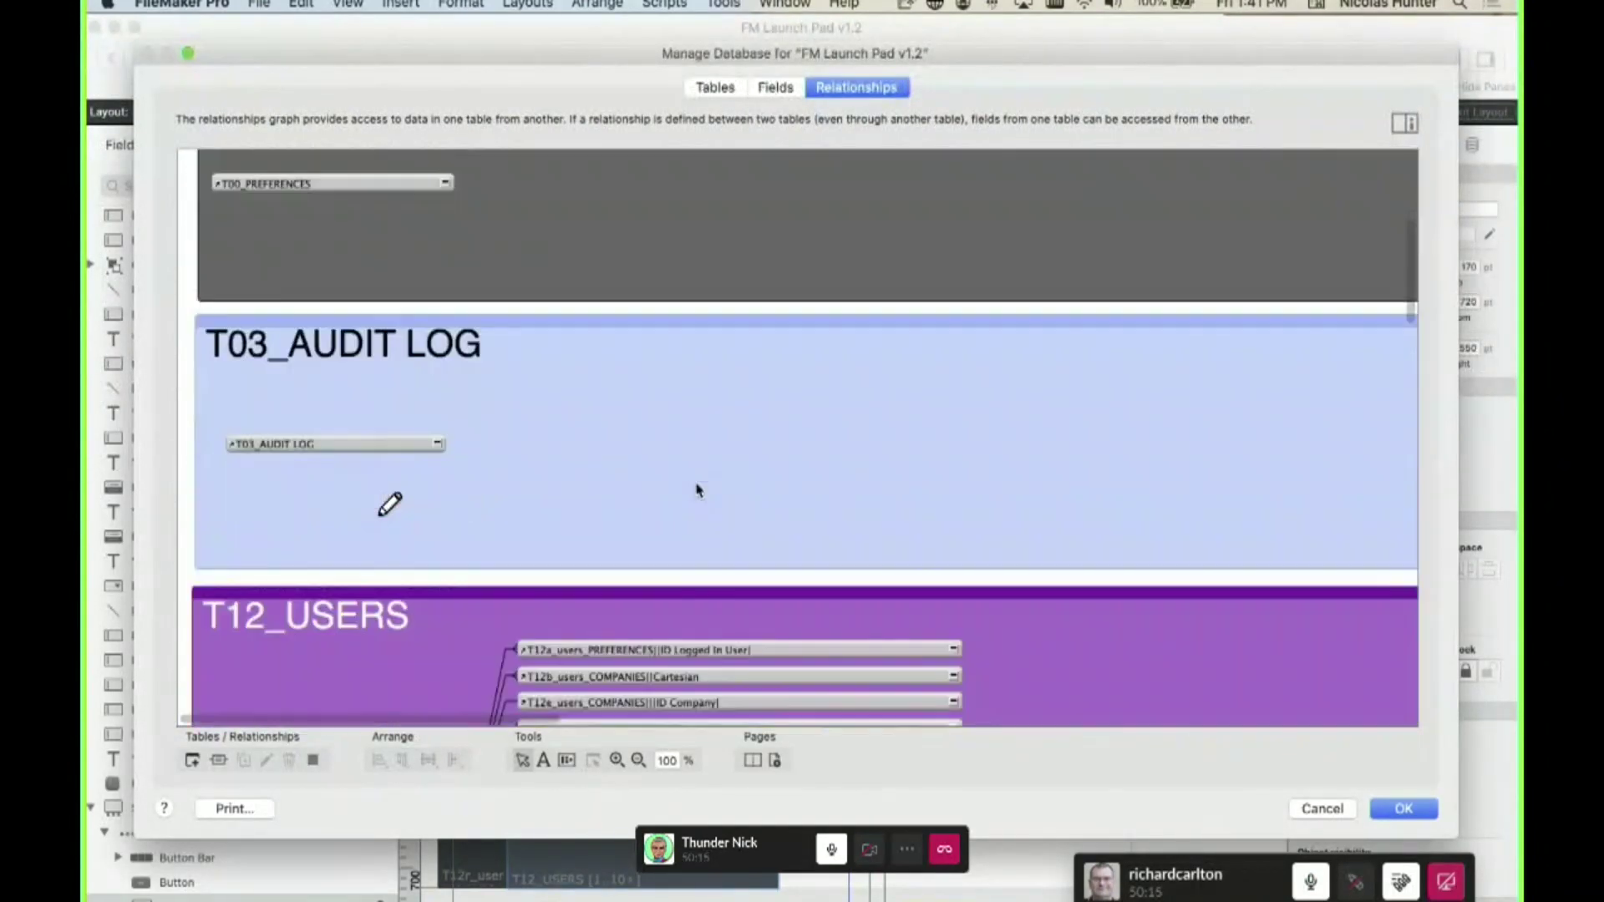
{"action": "scroll", "coordinate": [694, 481], "scroll_direction": "up", "scroll_amount": 10}
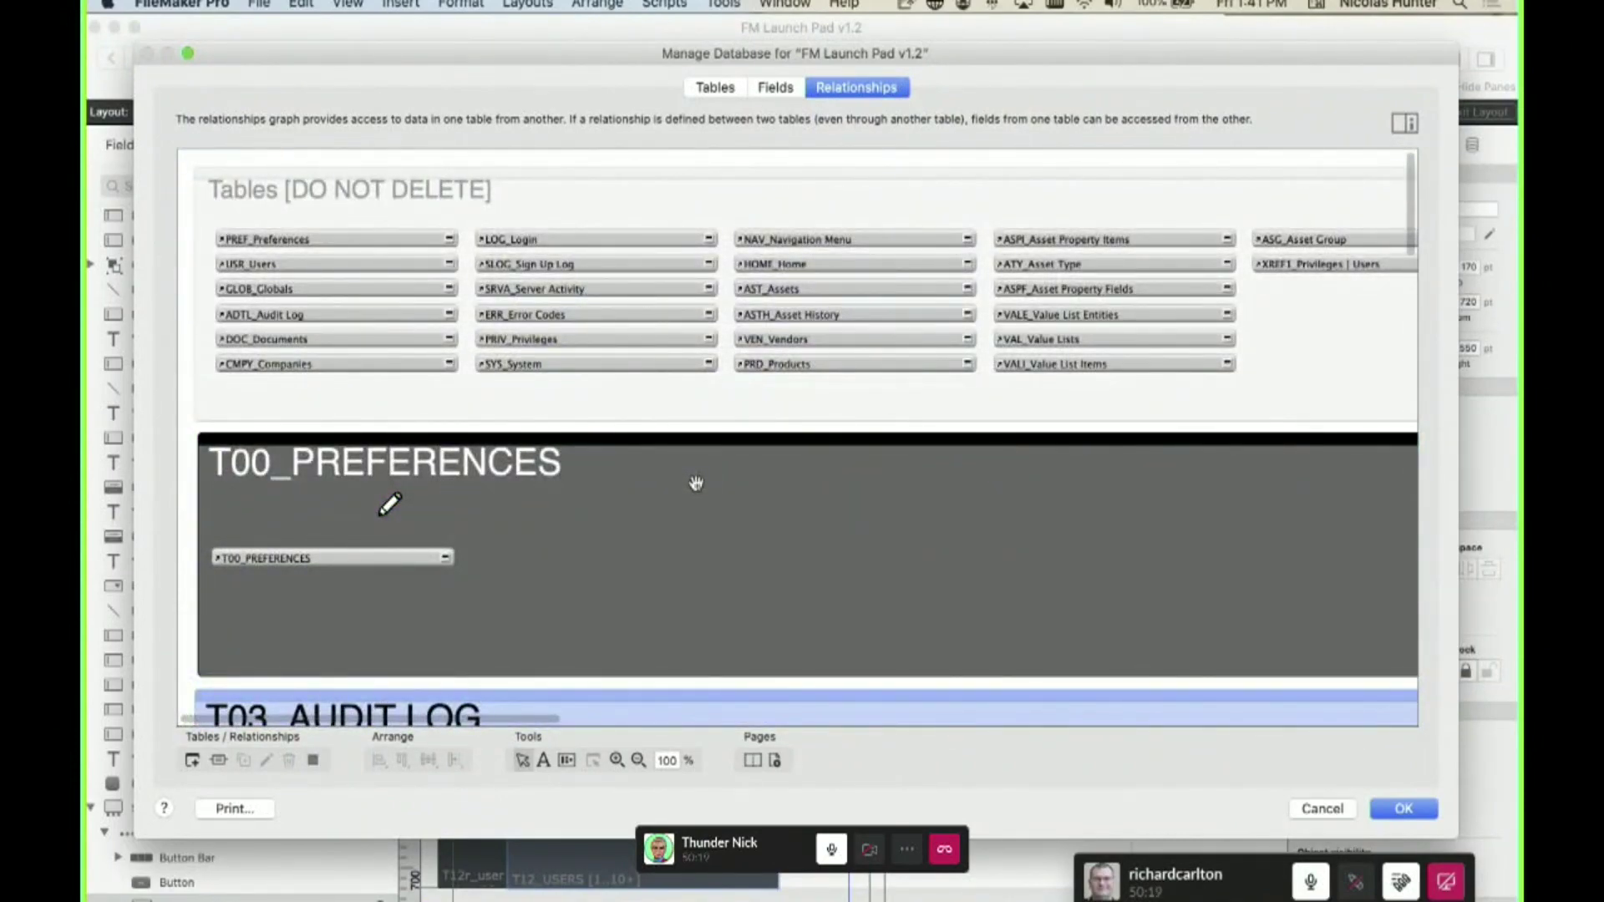
{"action": "scroll", "coordinate": [696, 483], "scroll_direction": "down", "scroll_amount": 5}
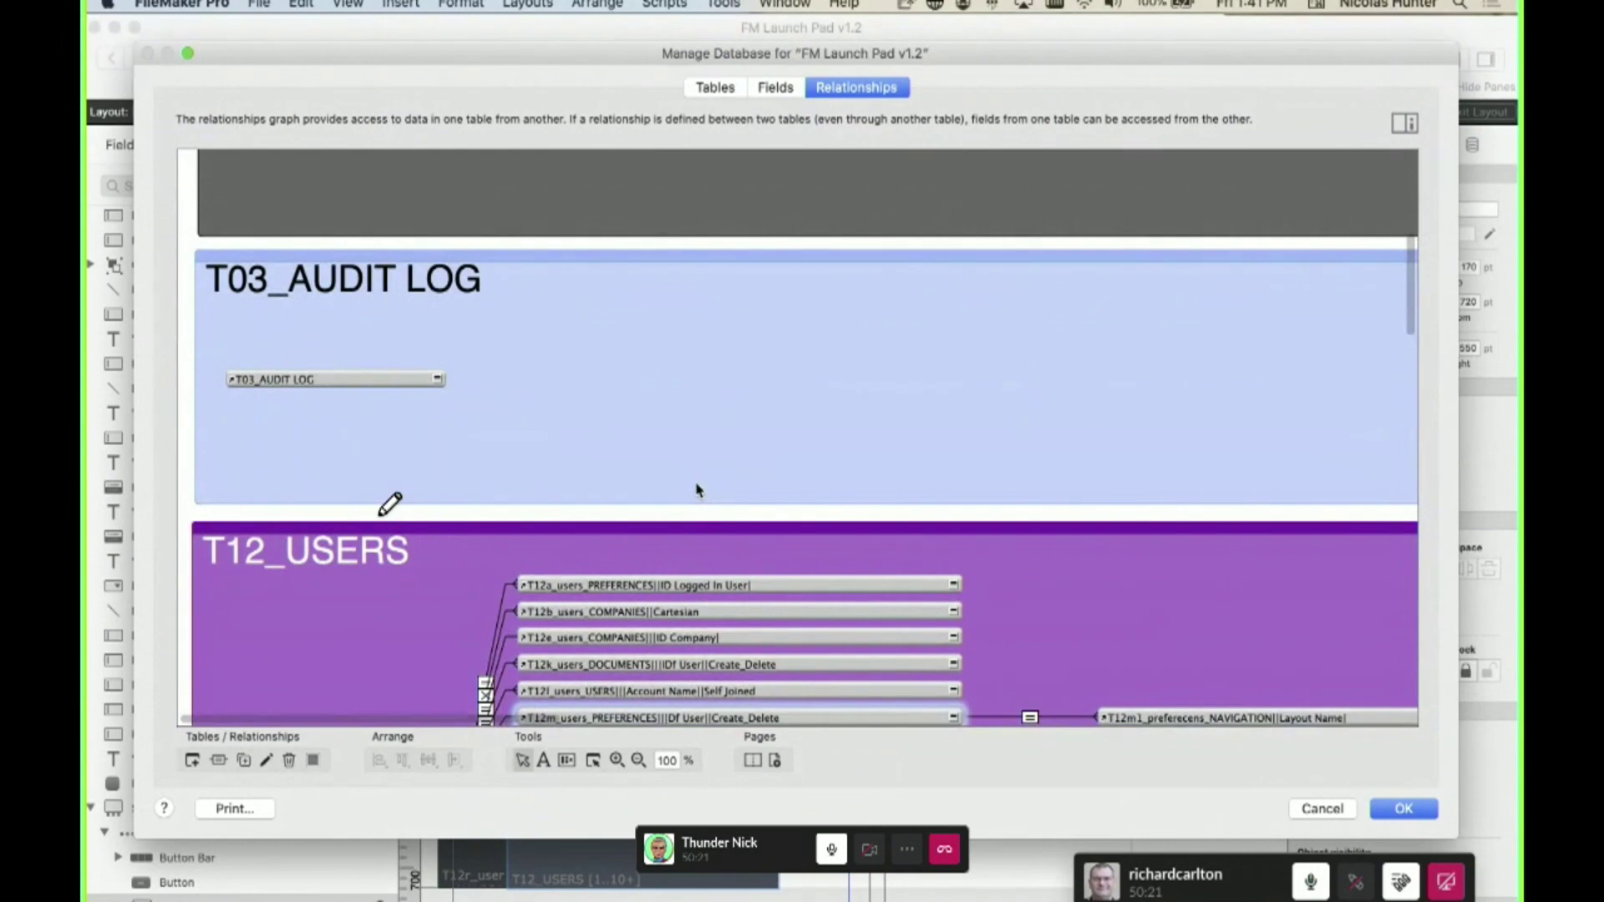
{"action": "scroll", "coordinate": [697, 490], "scroll_direction": "down", "scroll_amount": 7}
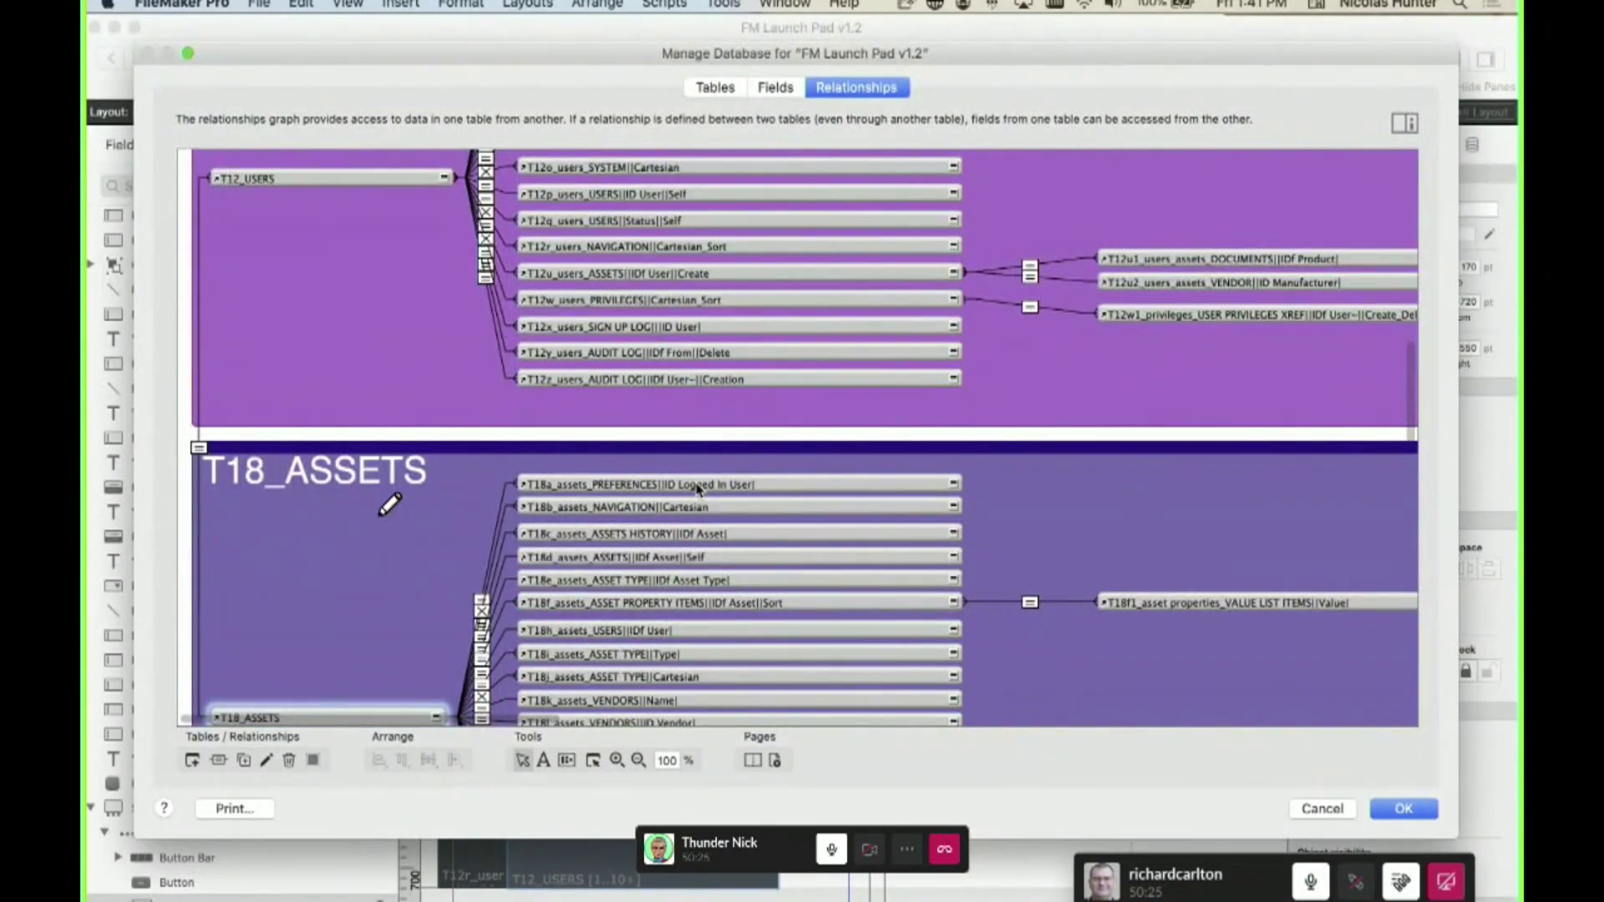
{"action": "scroll", "coordinate": [697, 490], "scroll_direction": "up", "scroll_amount": 10}
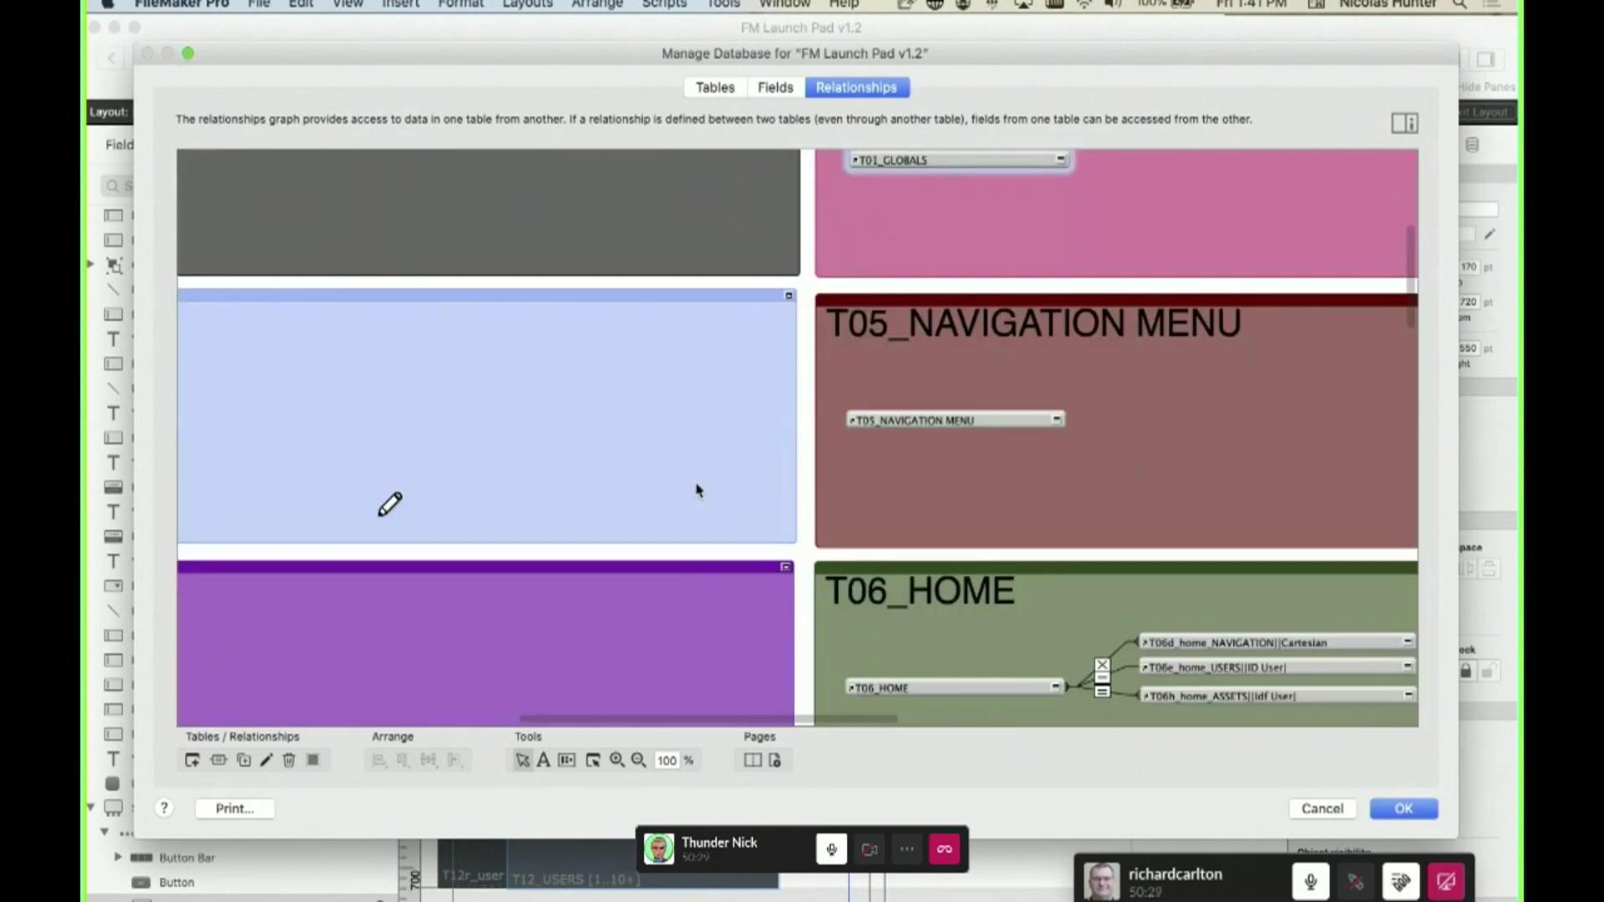
{"action": "scroll", "coordinate": [716, 475], "scroll_direction": "right", "scroll_amount": 2}
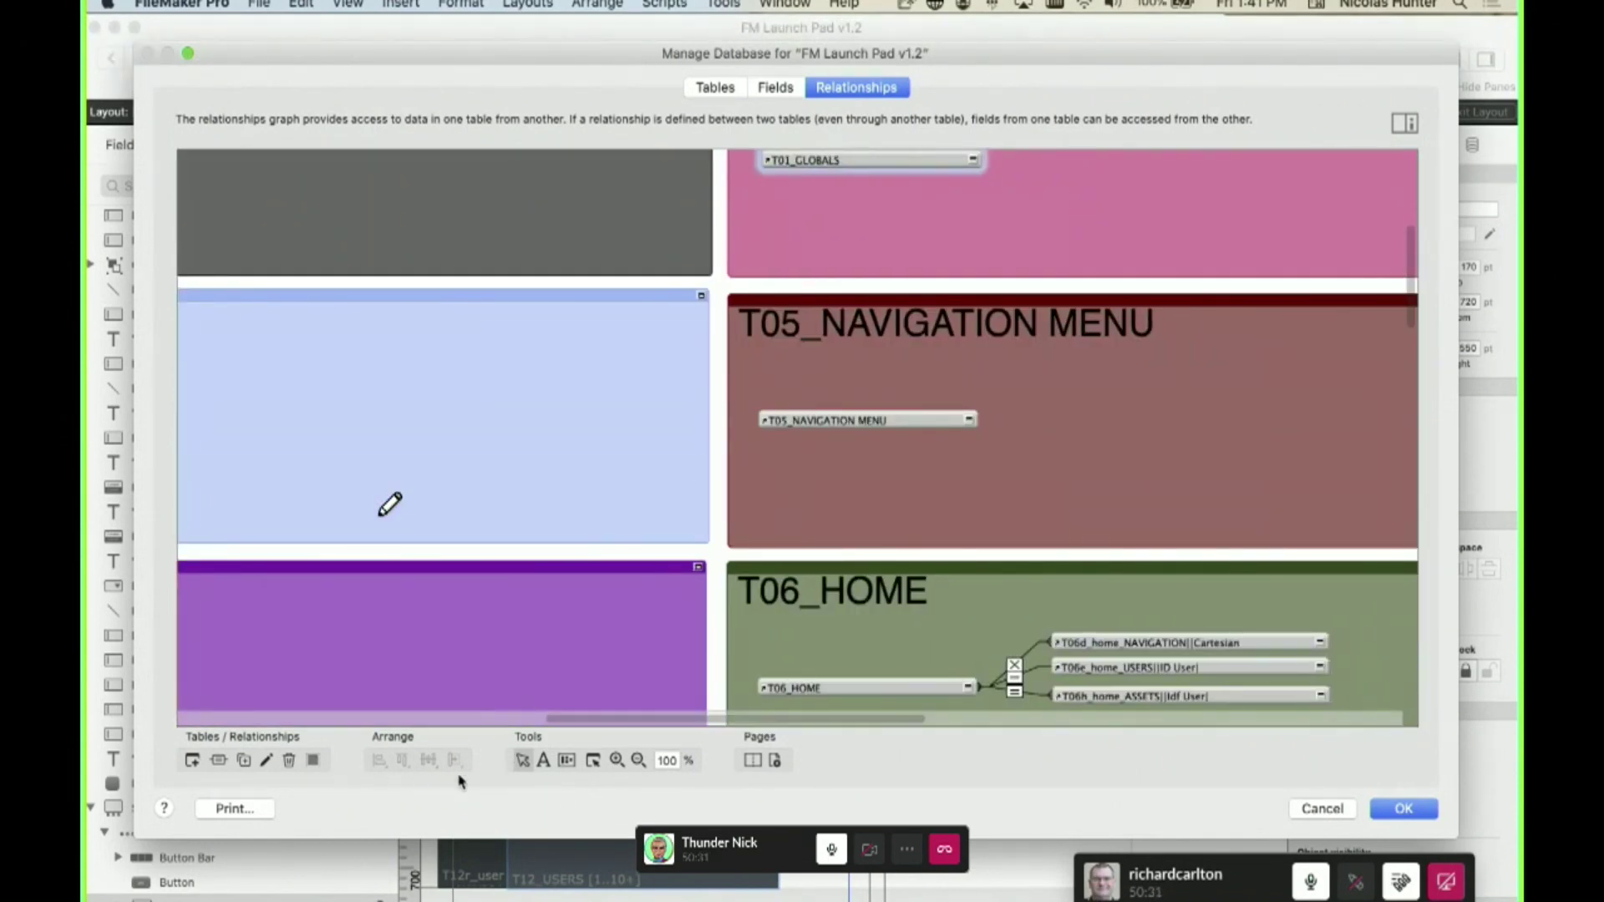
{"action": "left_click", "coordinate": [639, 761]}
{"action": "left_click", "coordinate": [659, 565]}
{"action": "left_click", "coordinate": [659, 564]}
{"action": "scroll", "coordinate": [660, 568], "scroll_direction": "down", "scroll_amount": 2}
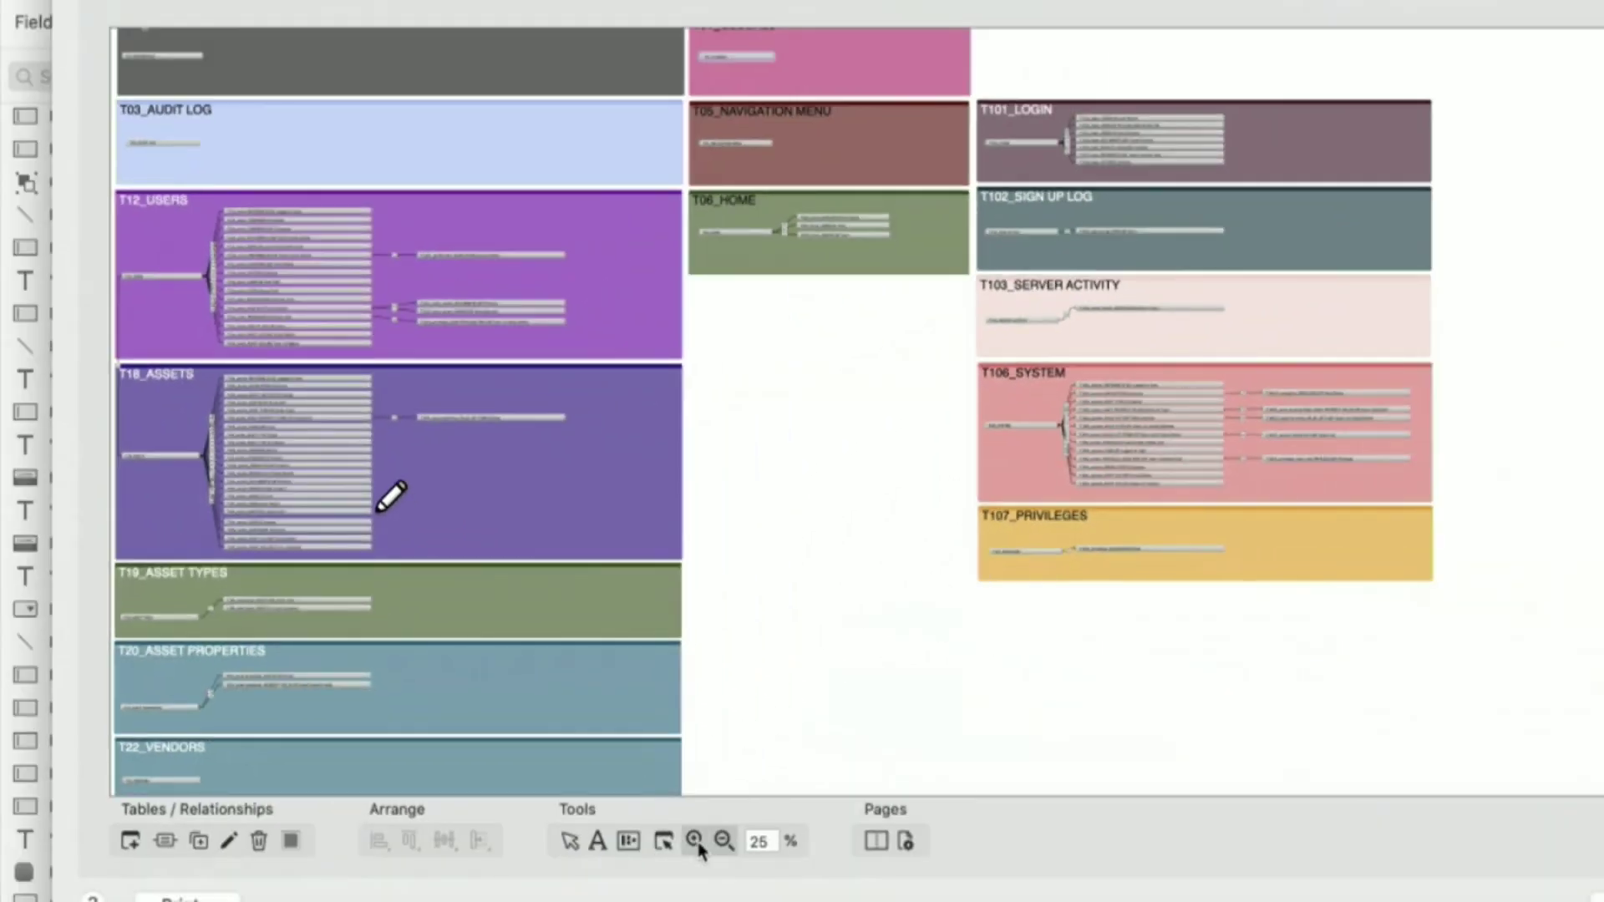
{"action": "left_click", "coordinate": [695, 840]}
{"action": "left_click", "coordinate": [766, 575]}
{"action": "left_click", "coordinate": [767, 583]}
{"action": "scroll", "coordinate": [766, 577], "scroll_direction": "up", "scroll_amount": 5}
{"action": "scroll", "coordinate": [766, 577], "scroll_direction": "down", "scroll_amount": 1}
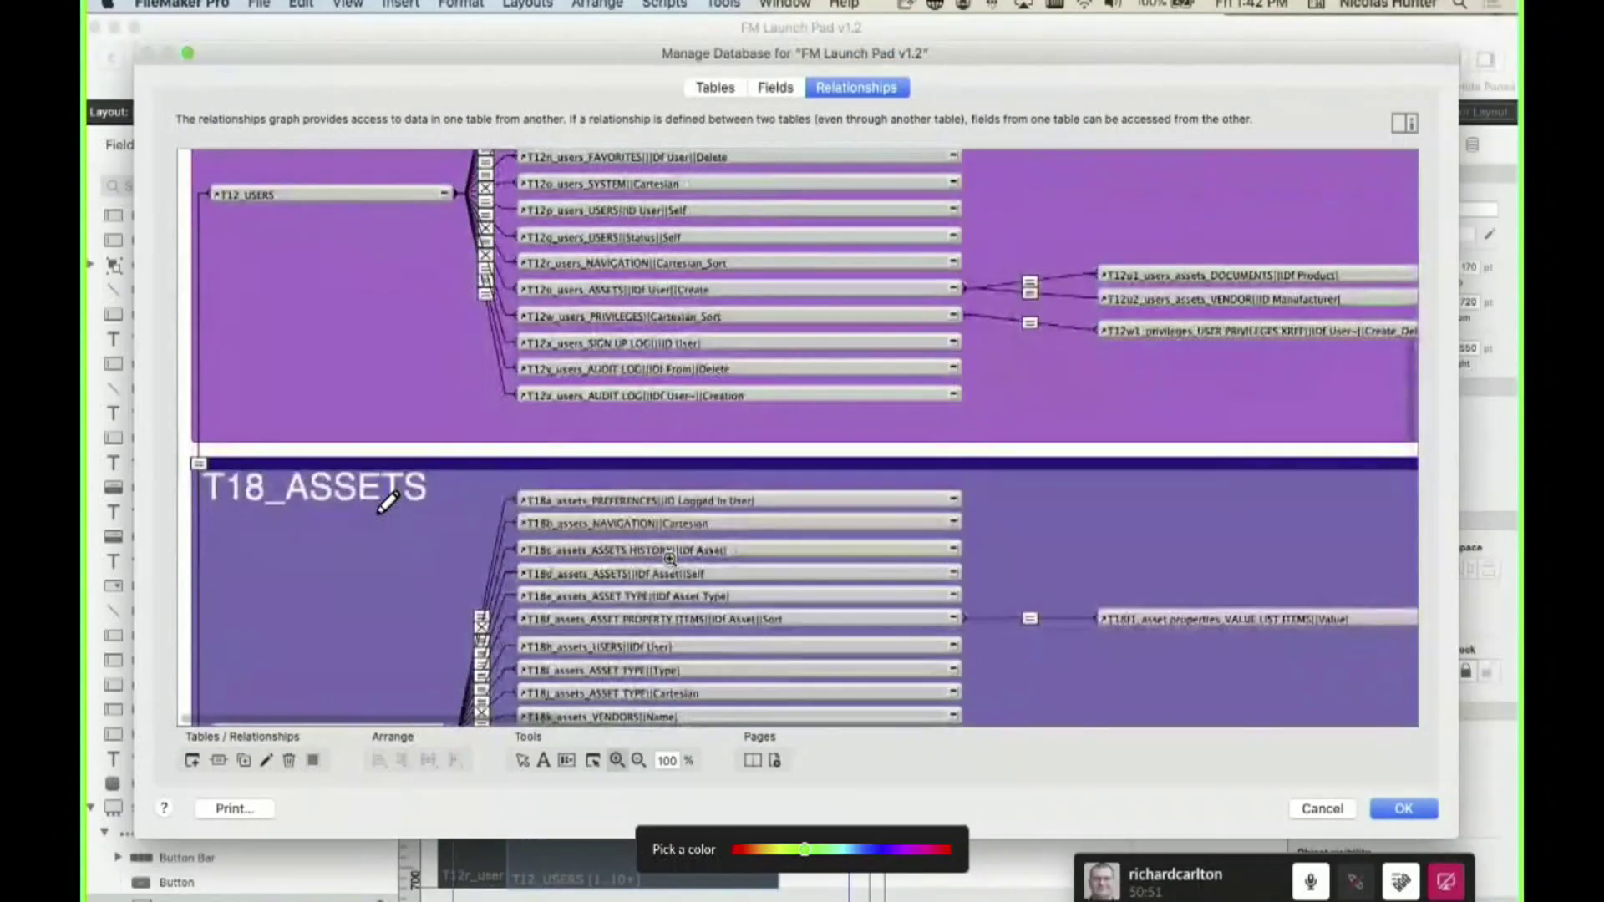
{"action": "scroll", "coordinate": [670, 558], "scroll_direction": "up", "scroll_amount": 15}
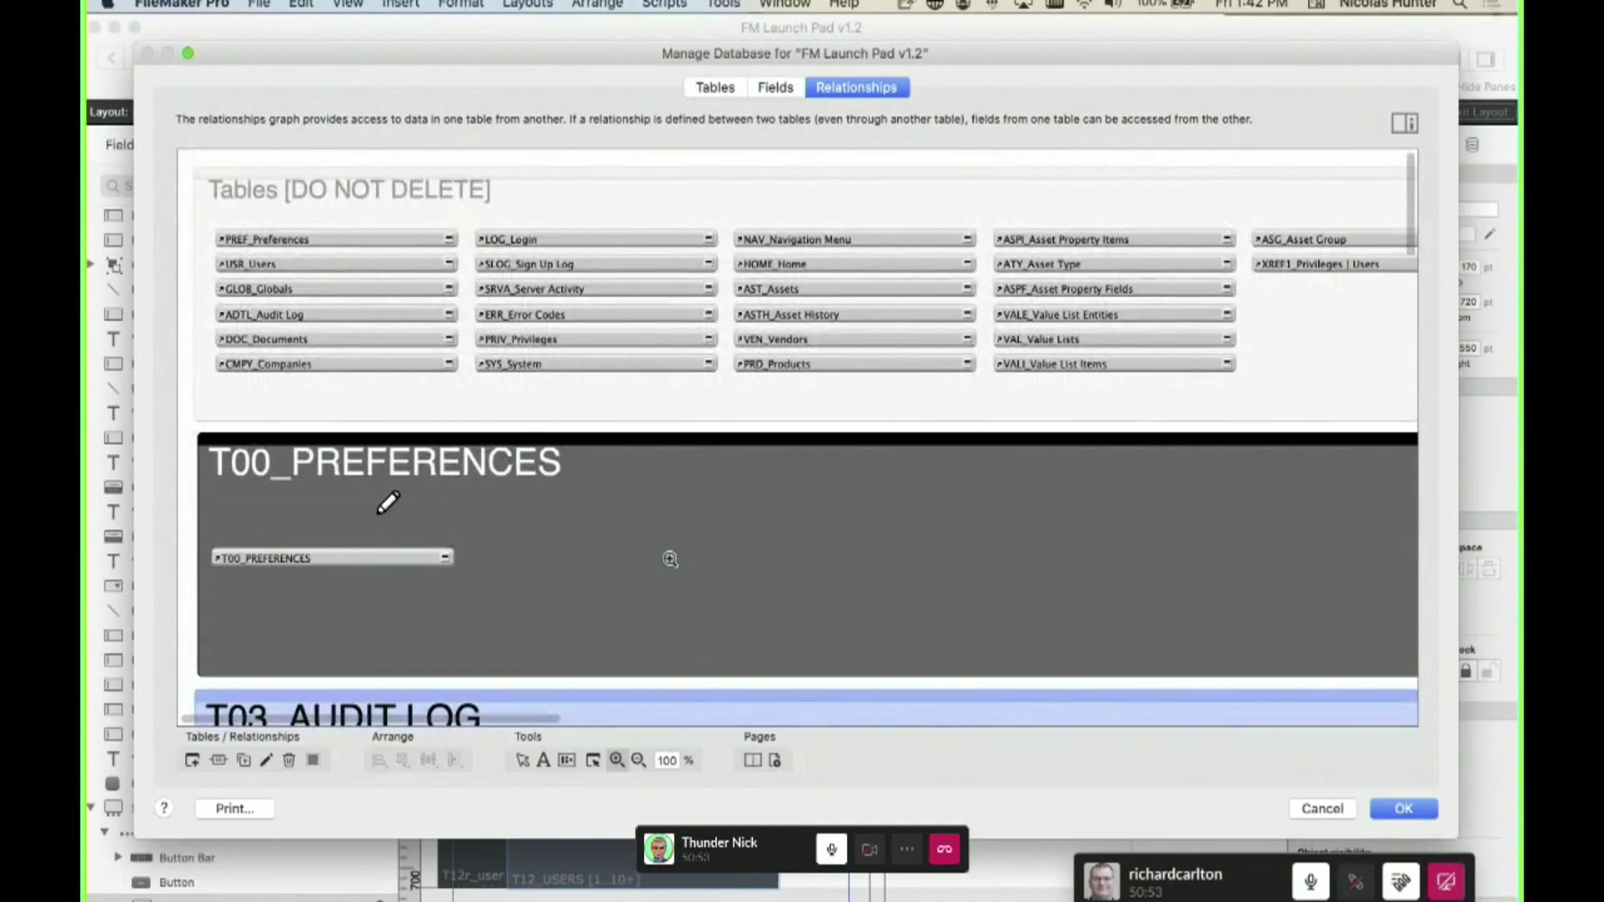
{"action": "scroll", "coordinate": [671, 566], "scroll_direction": "down", "scroll_amount": 15}
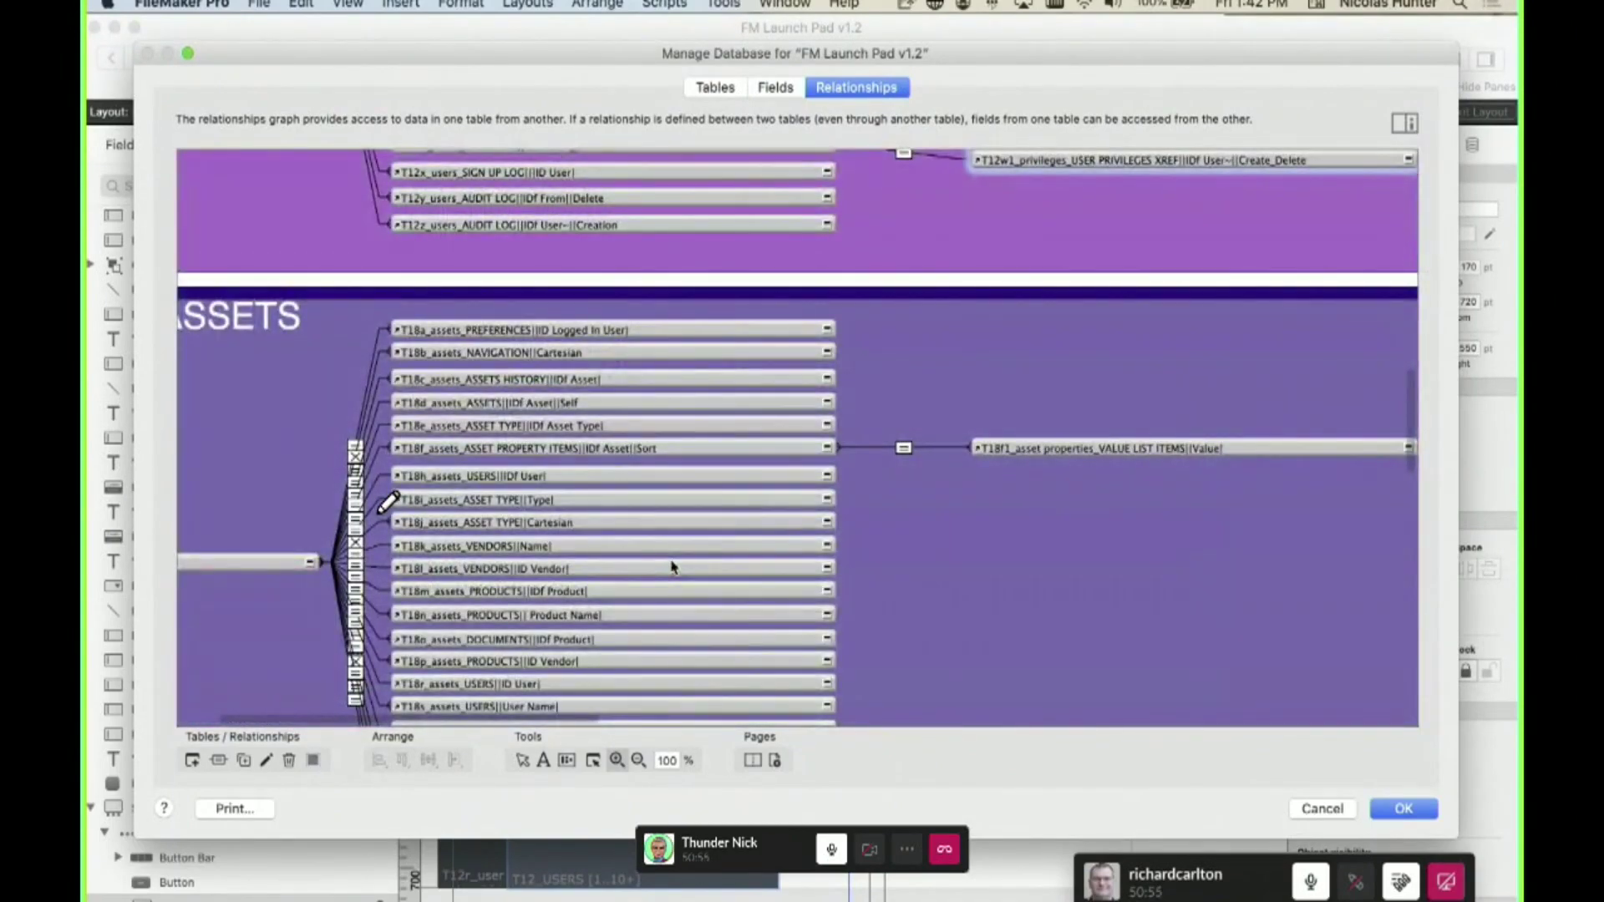
{"action": "scroll", "coordinate": [672, 568], "scroll_direction": "up", "scroll_amount": 12}
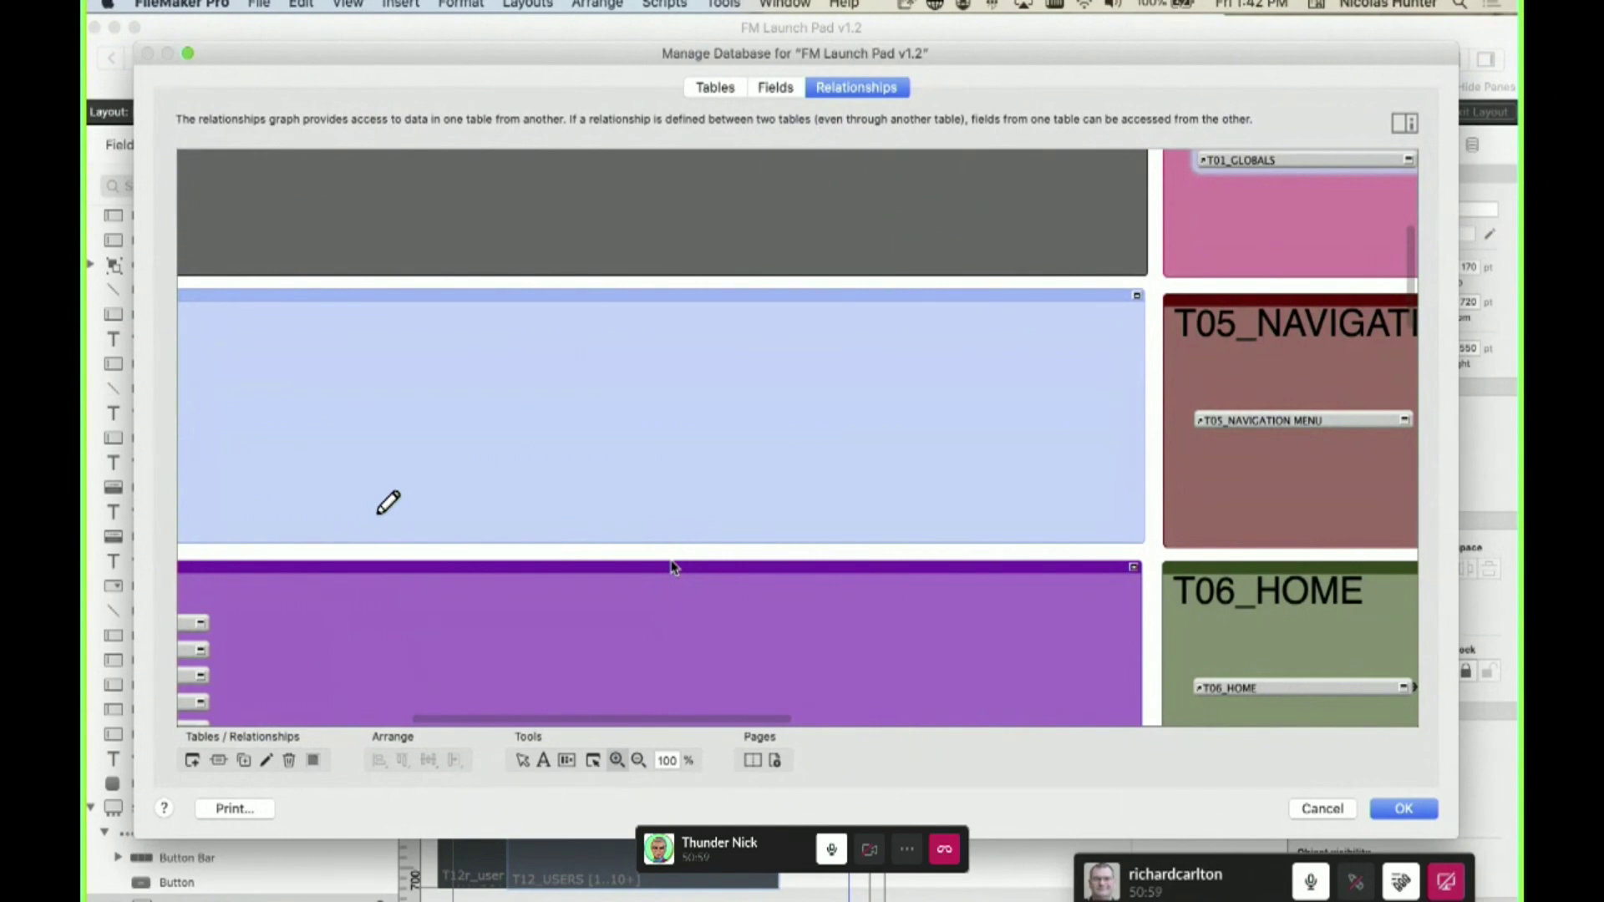
{"action": "scroll", "coordinate": [672, 566], "scroll_direction": "down", "scroll_amount": 10}
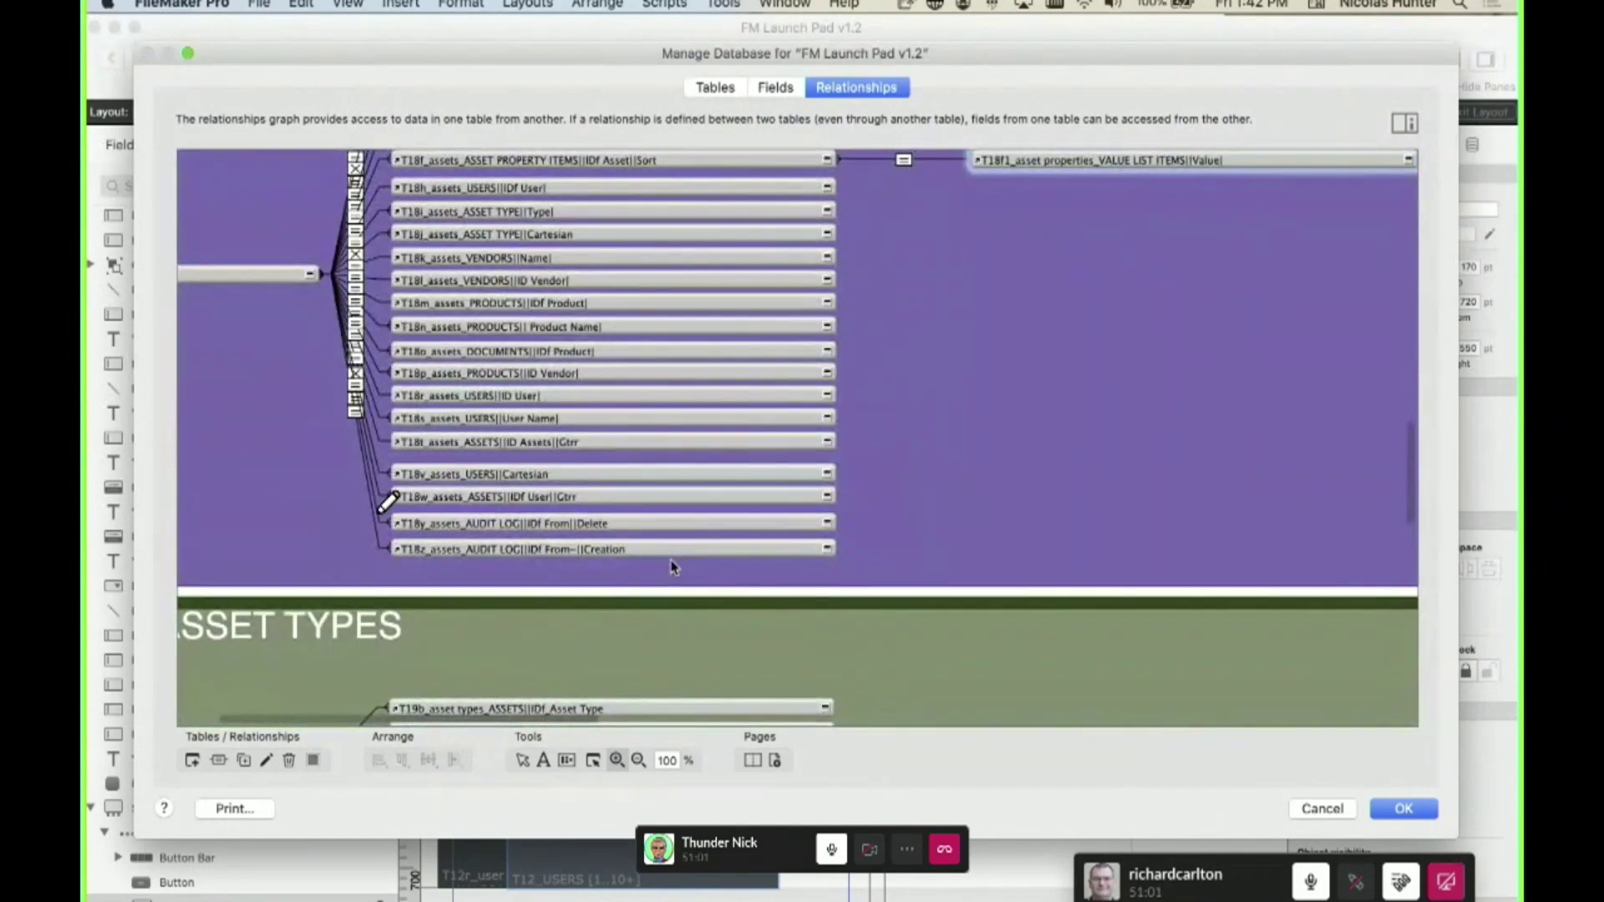
{"action": "scroll", "coordinate": [672, 567], "scroll_direction": "left", "scroll_amount": 3}
{"action": "scroll", "coordinate": [652, 558], "scroll_direction": "down", "scroll_amount": 6}
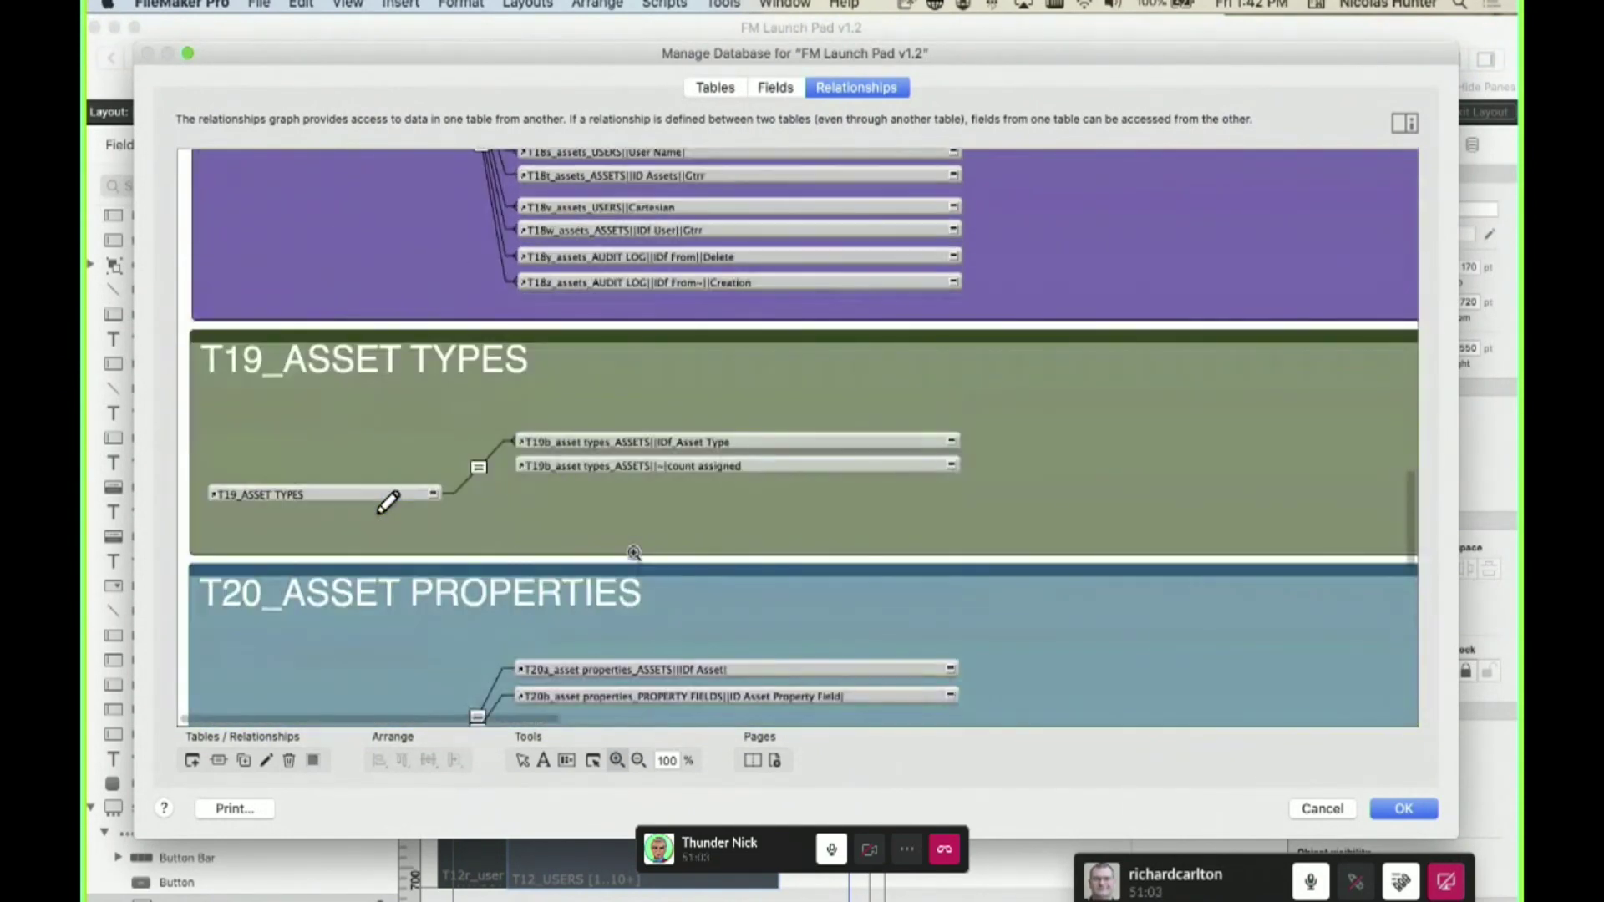
{"action": "scroll", "coordinate": [634, 553], "scroll_direction": "up", "scroll_amount": 20}
{"action": "scroll", "coordinate": [635, 552], "scroll_direction": "down", "scroll_amount": 20}
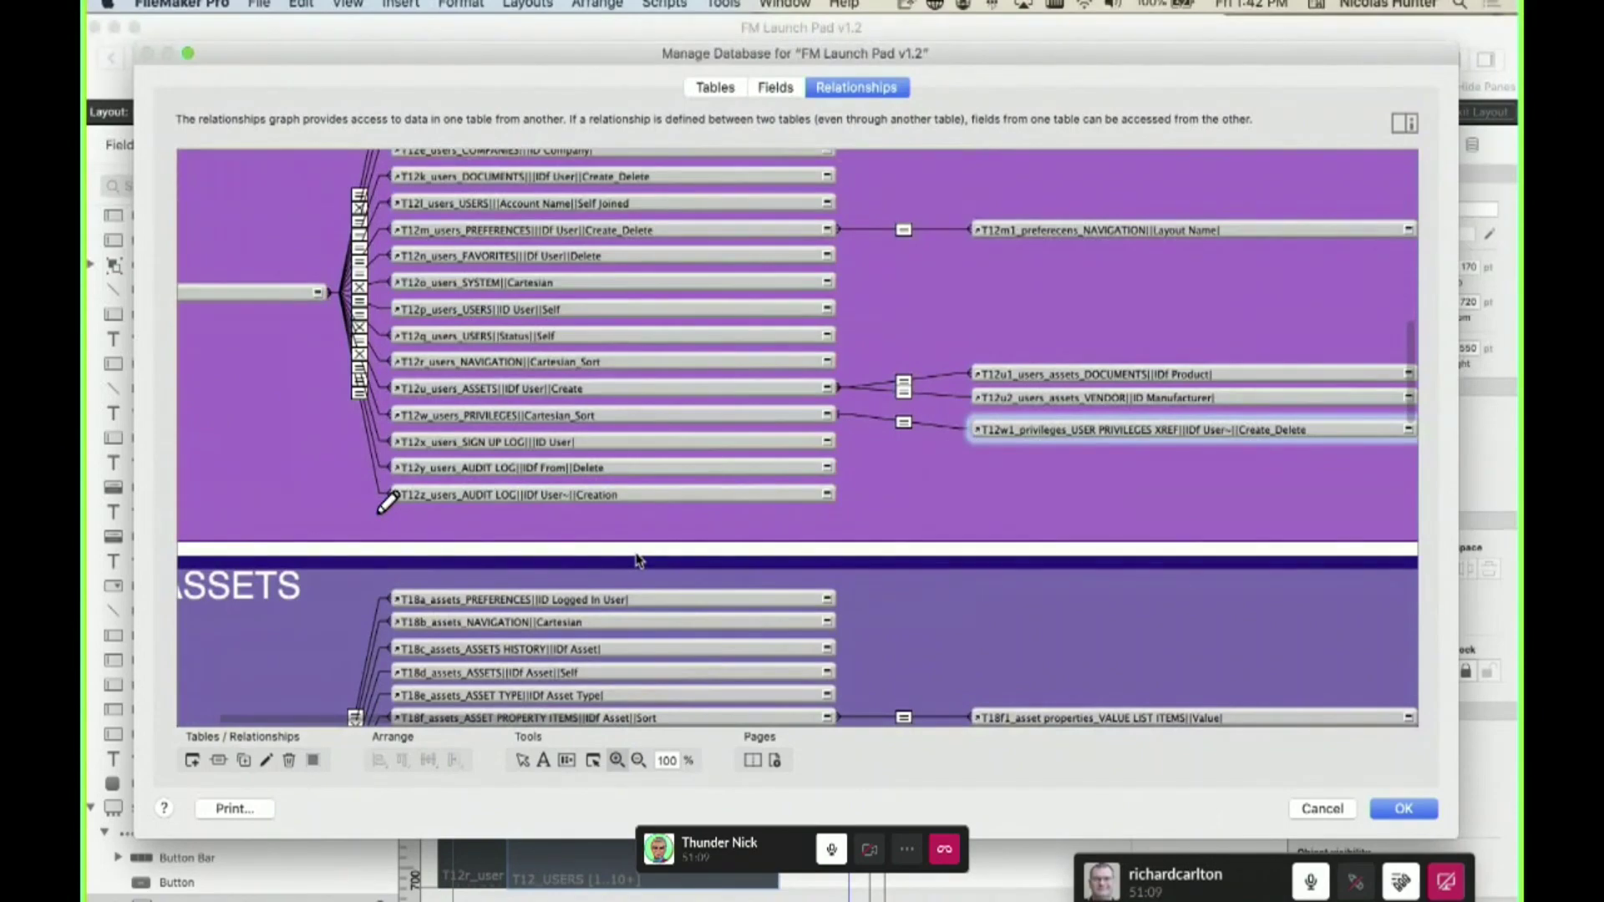
{"action": "scroll", "coordinate": [637, 560], "scroll_direction": "up", "scroll_amount": 1}
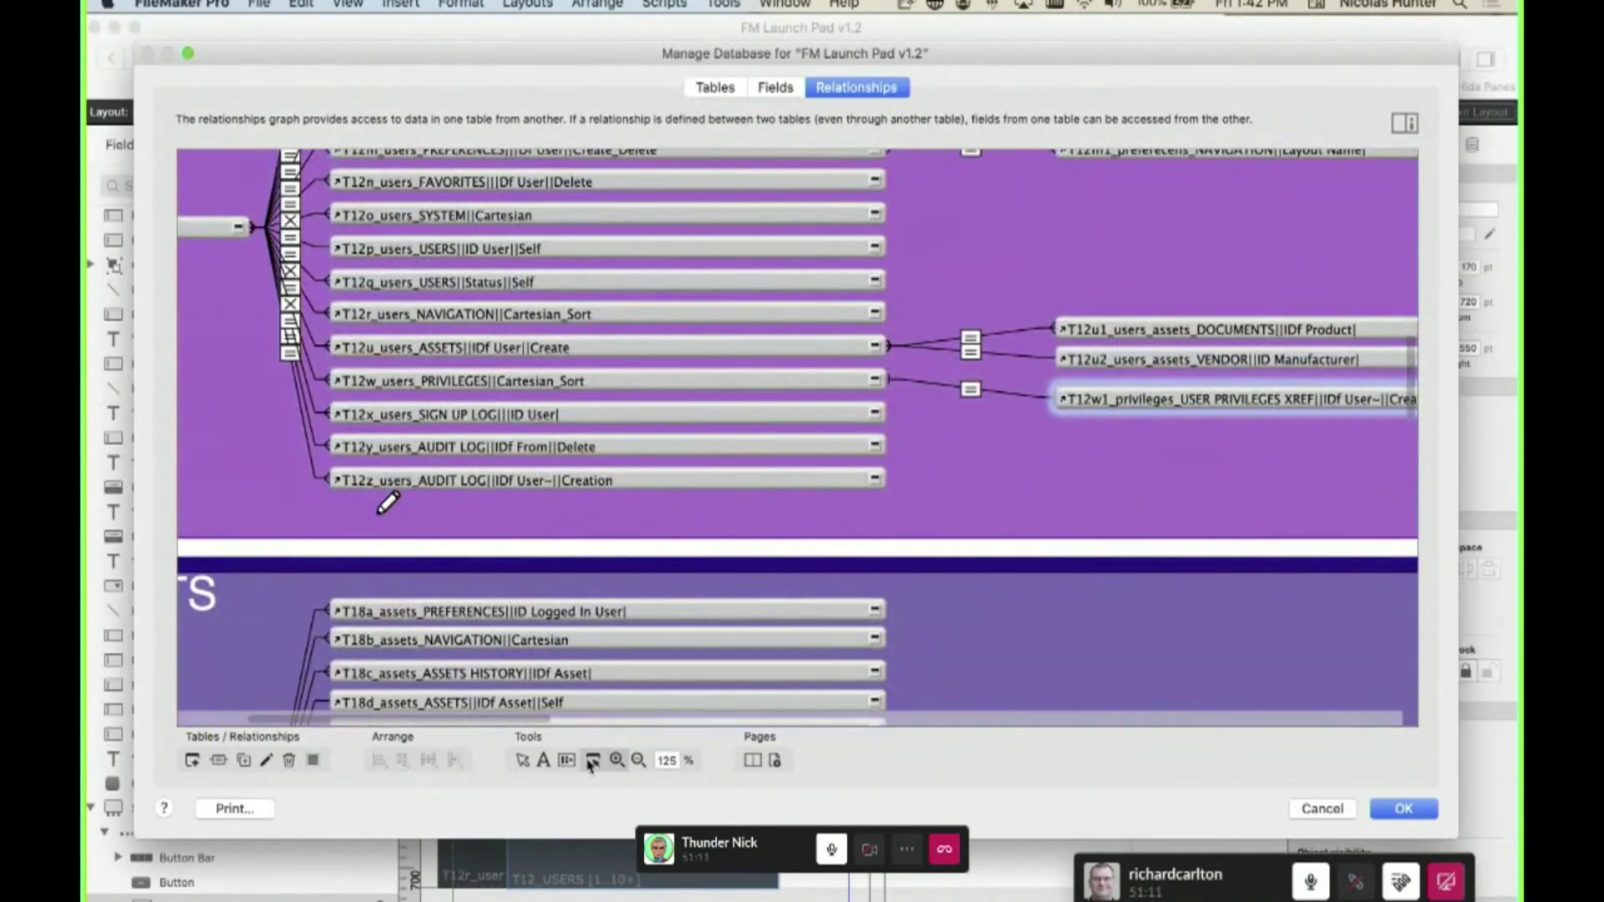
{"action": "left_click", "coordinate": [638, 761]}
{"action": "left_click", "coordinate": [469, 528]}
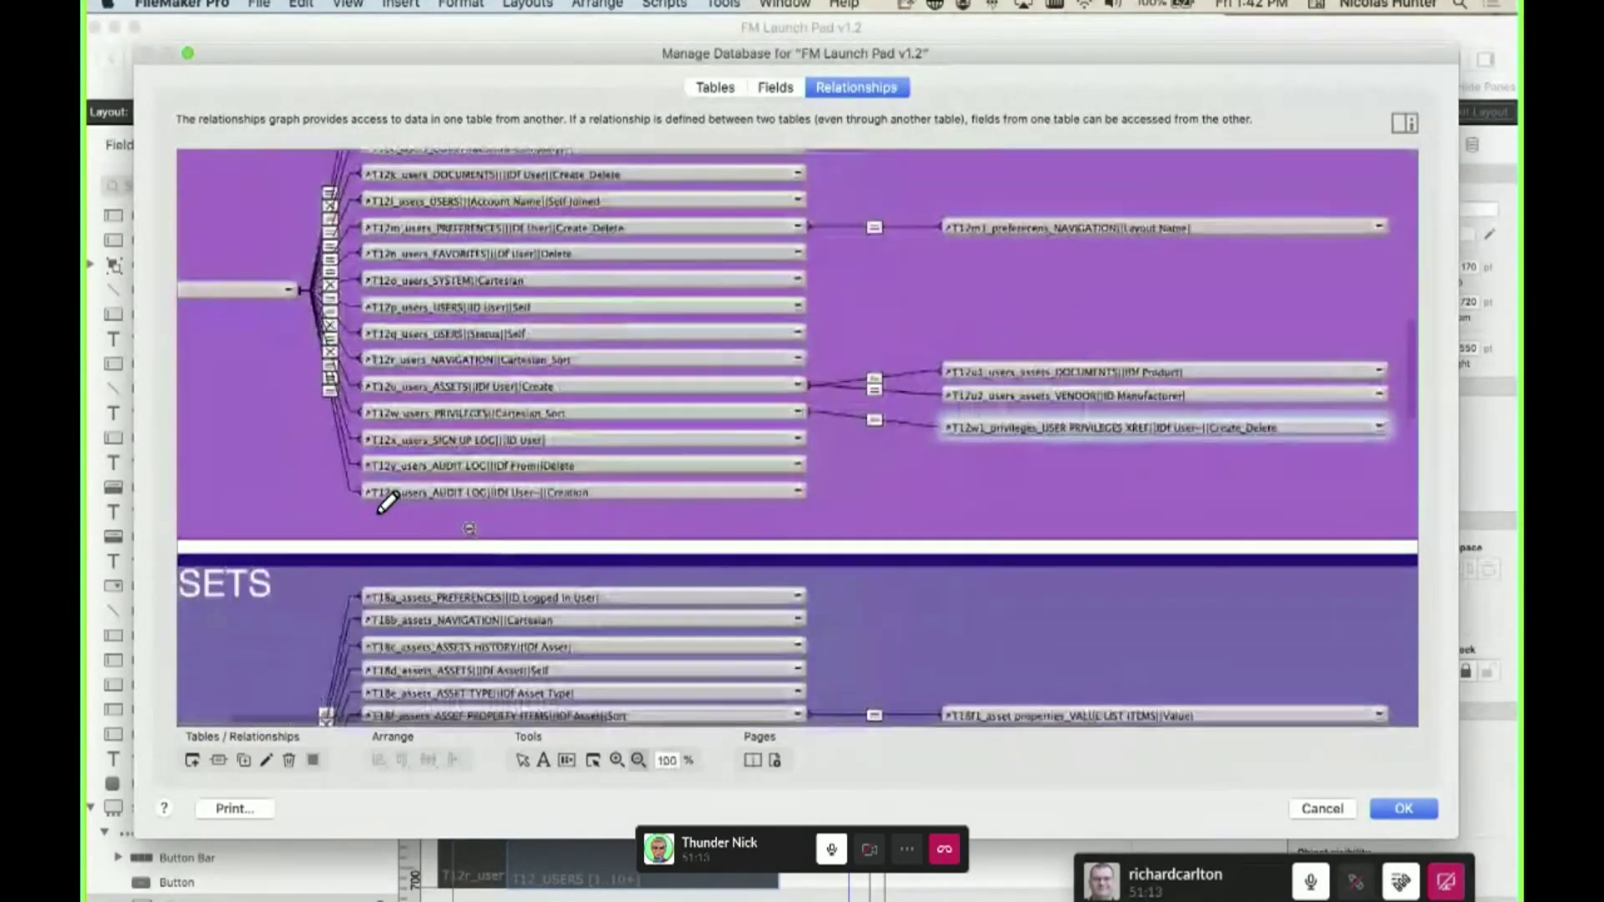
{"action": "scroll", "coordinate": [470, 528], "scroll_direction": "left", "scroll_amount": 5}
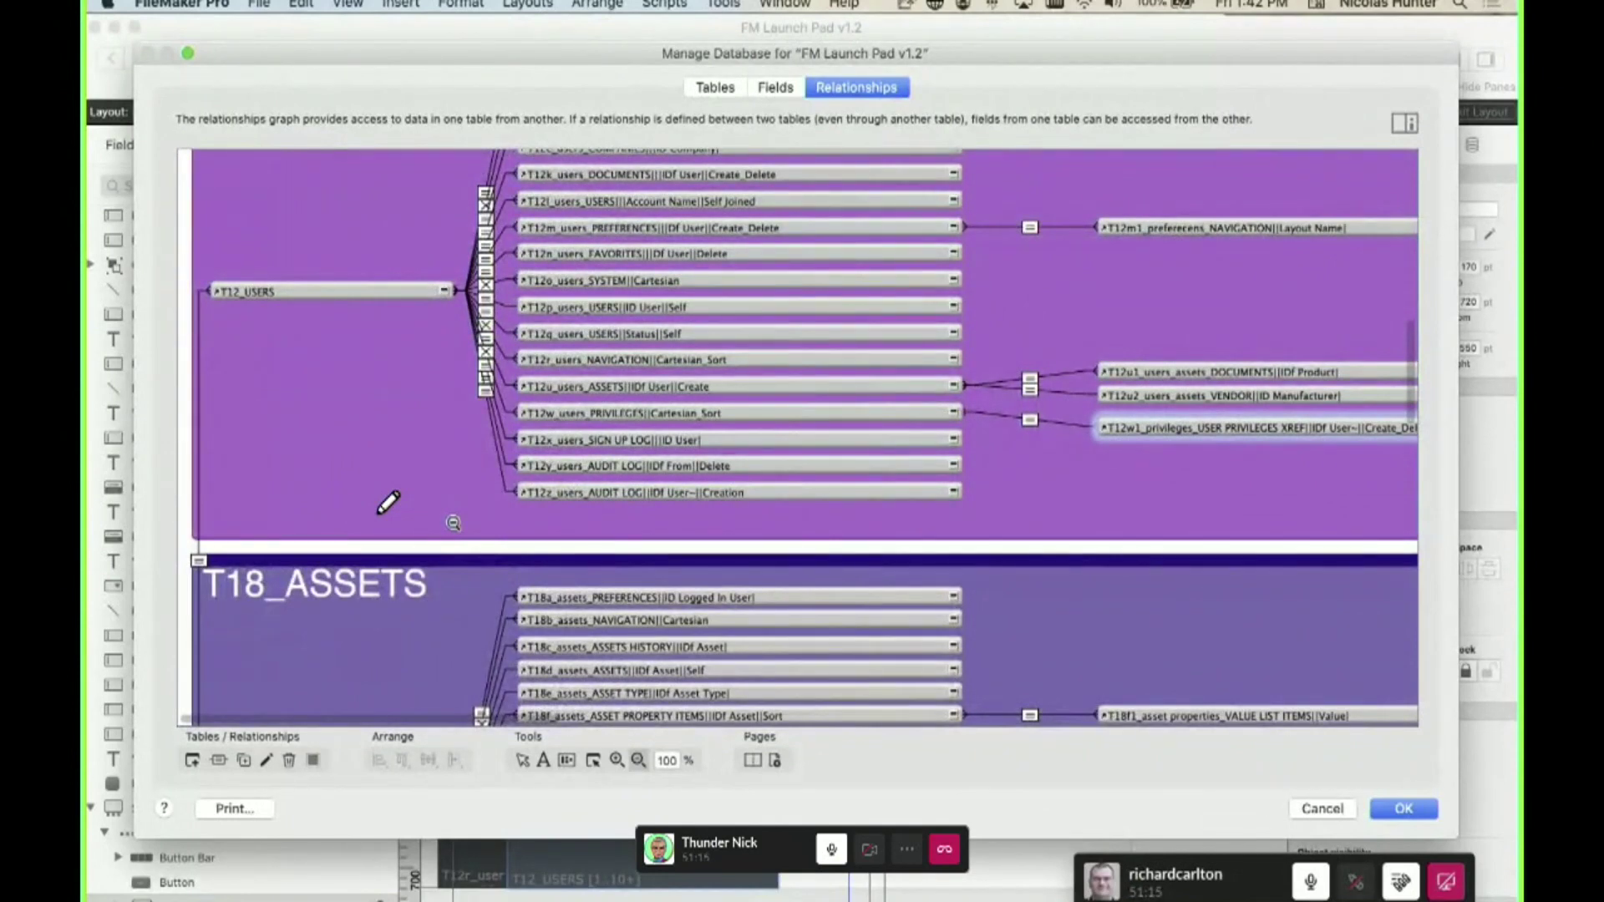
{"action": "scroll", "coordinate": [453, 523], "scroll_direction": "down", "scroll_amount": 20}
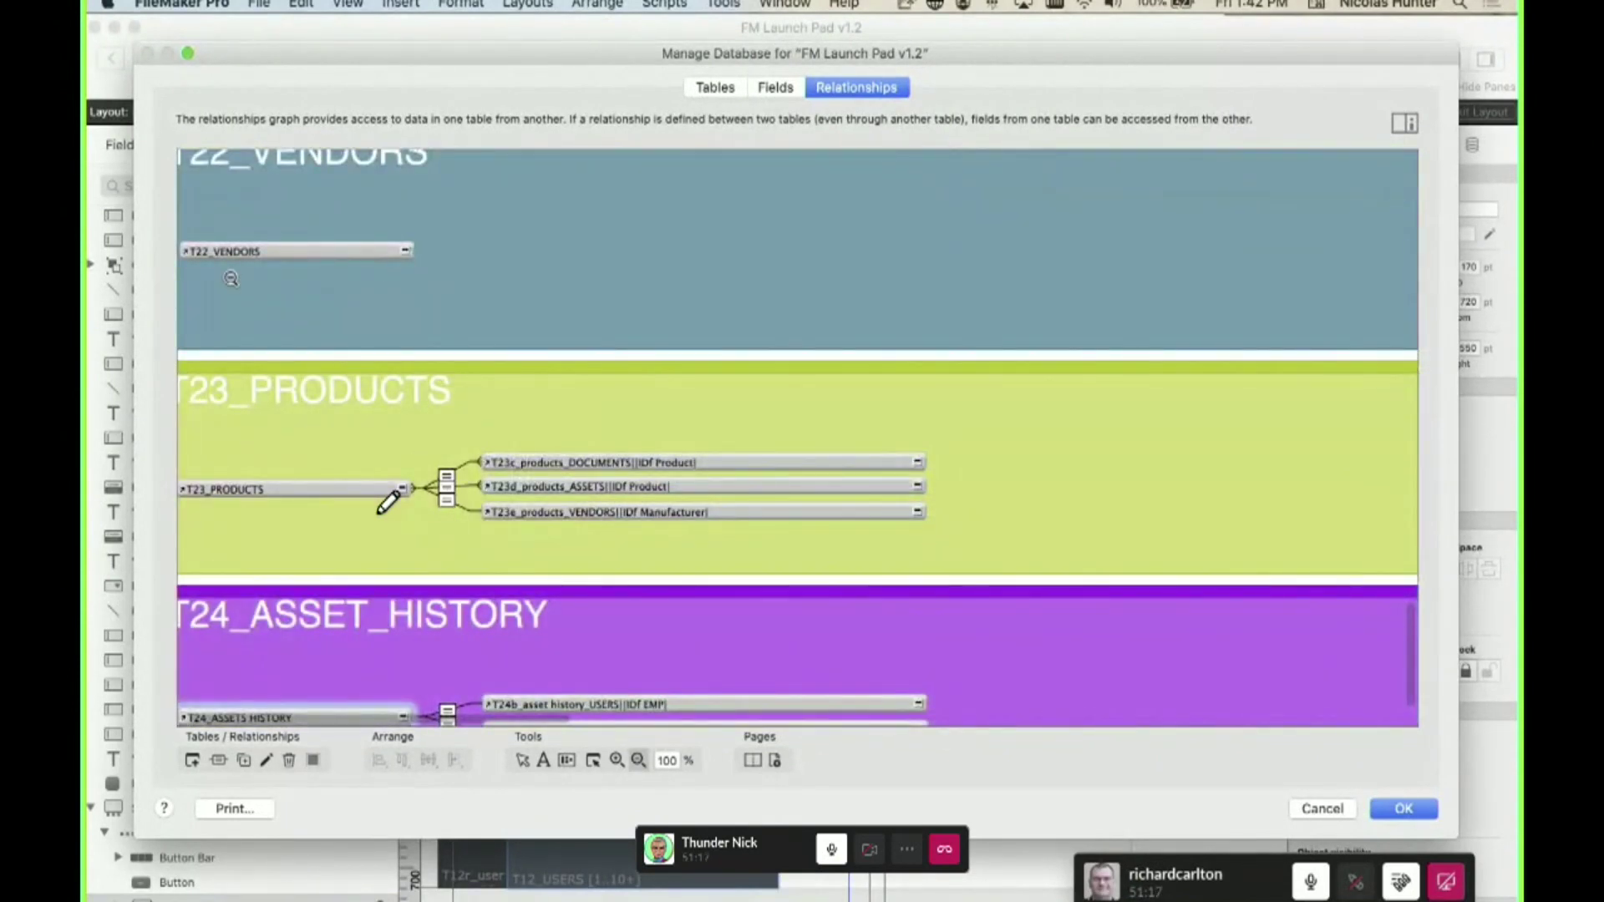
{"action": "scroll", "coordinate": [230, 278], "scroll_direction": "up", "scroll_amount": 10}
{"action": "scroll", "coordinate": [221, 313], "scroll_direction": "left", "scroll_amount": 2}
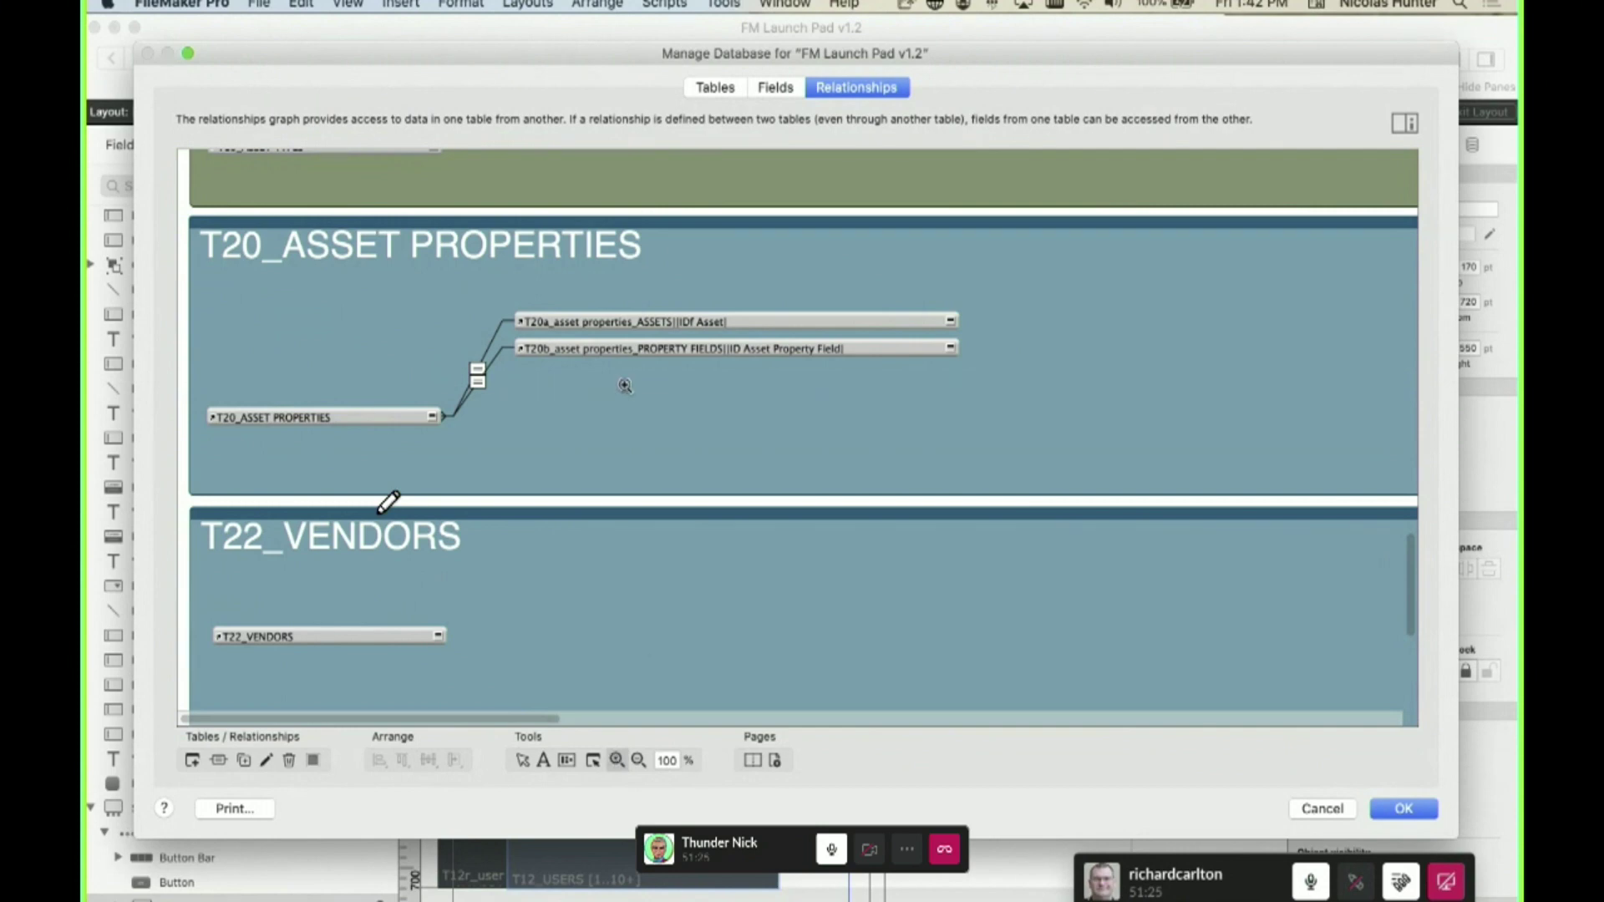
- Open the _IDs Communication calculation and type t18 after a few false starts
{"action": "left_click", "coordinate": [775, 87]}
{"action": "double_click", "coordinate": [512, 286]}
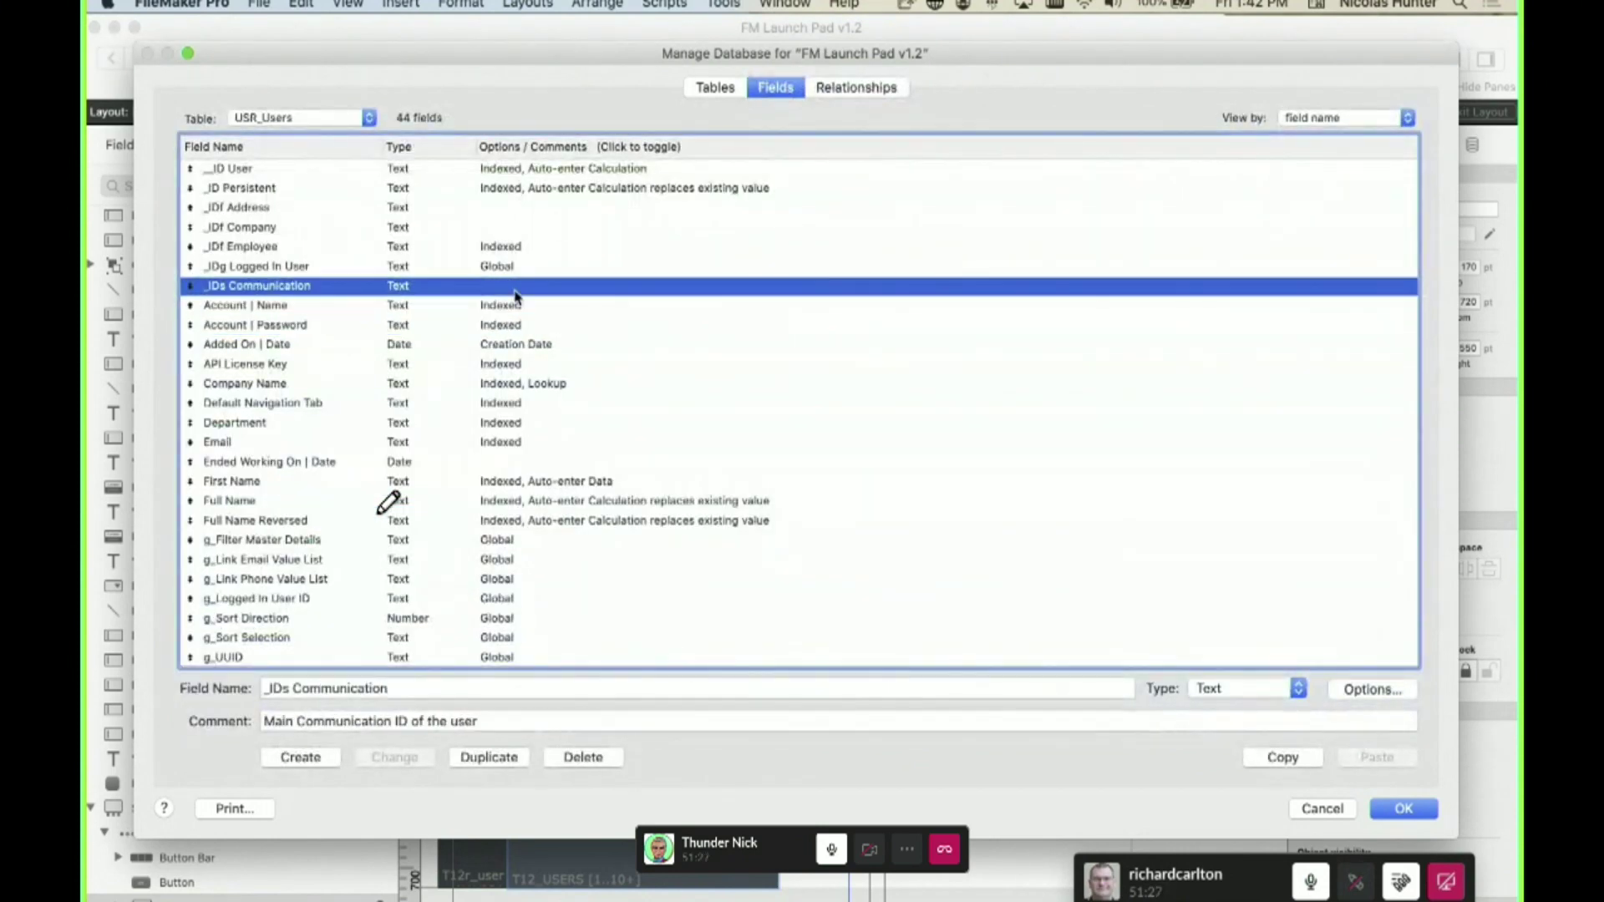
{"action": "left_click", "coordinate": [952, 506]}
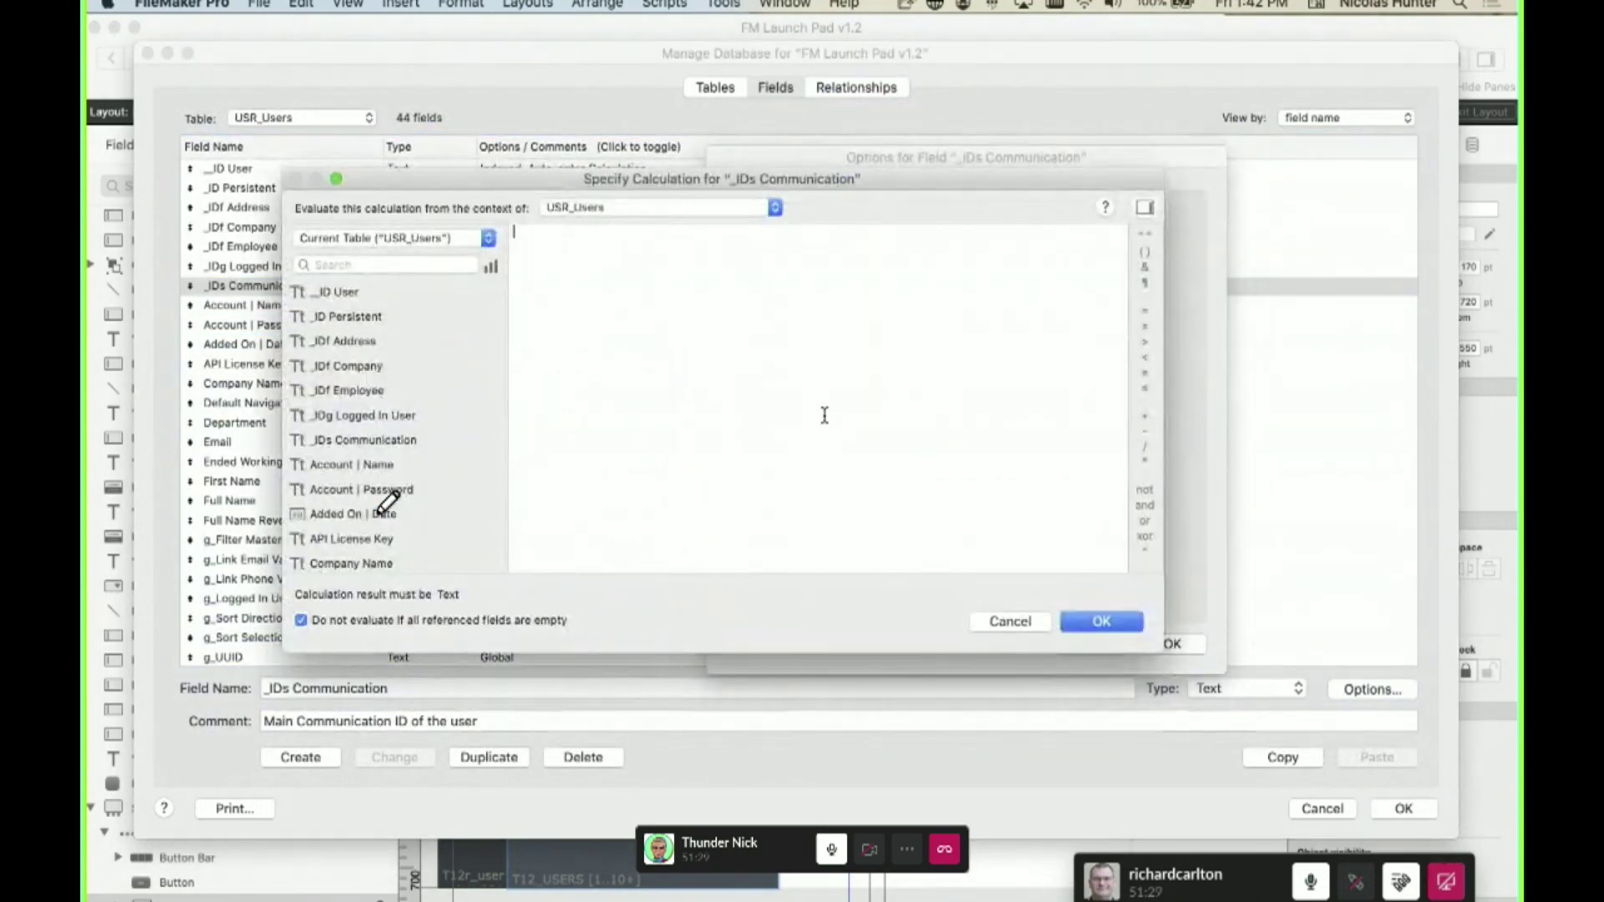
{"action": "type", "text": "t12"}
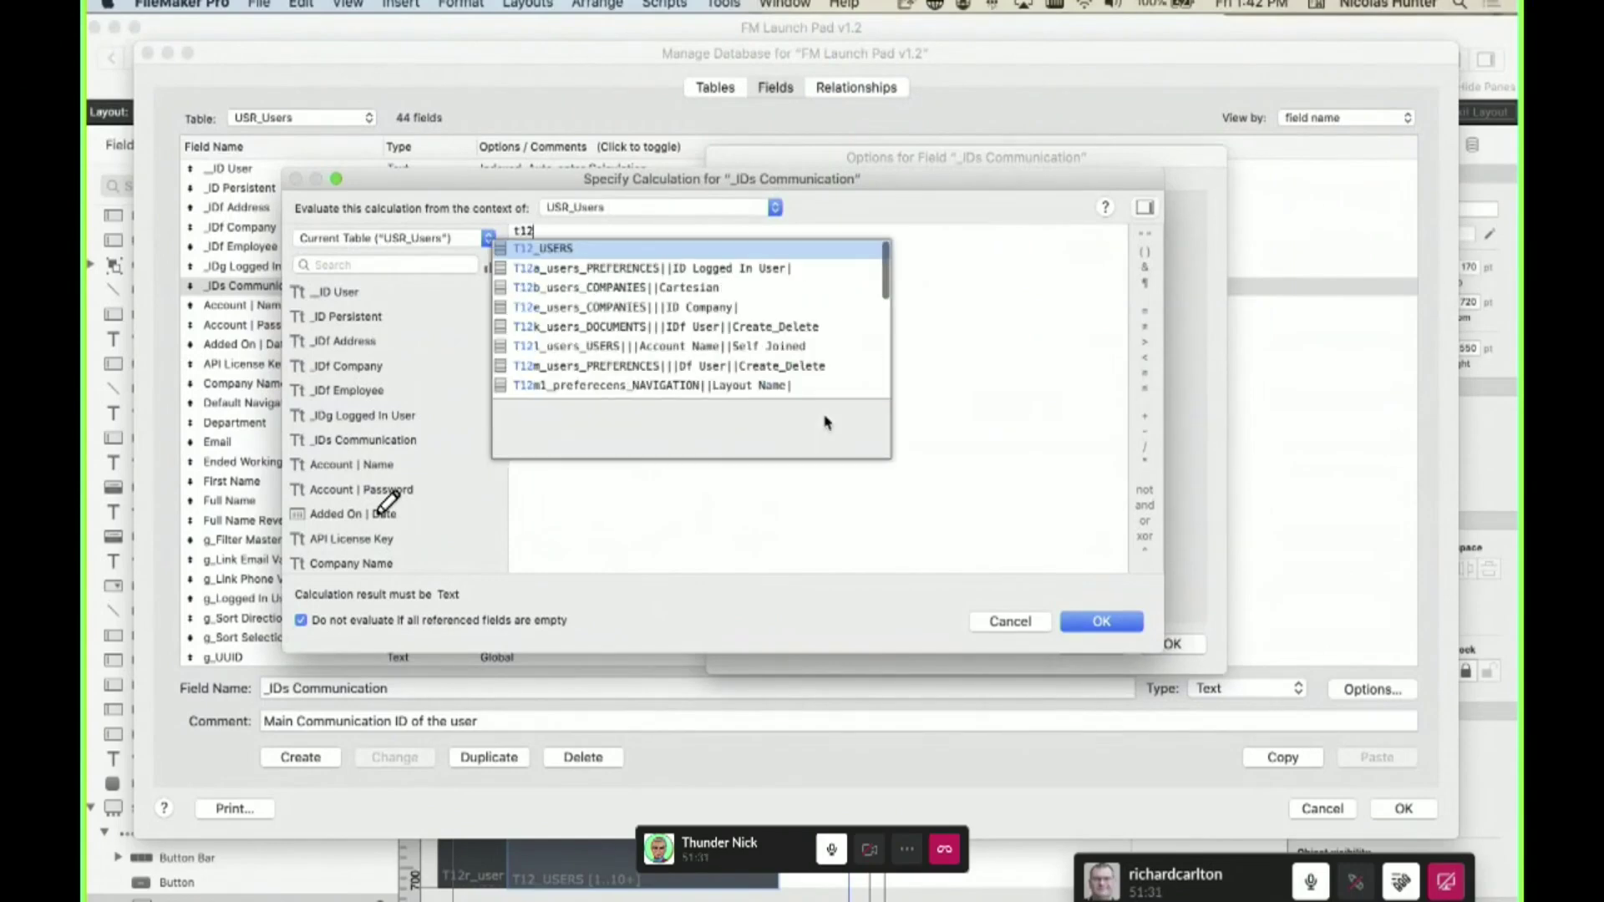
{"action": "key", "text": "BackSpace"}
{"action": "key", "text": "BackSpace"}
{"action": "key", "text": "BackSpace"}
{"action": "type", "text": "t21"}
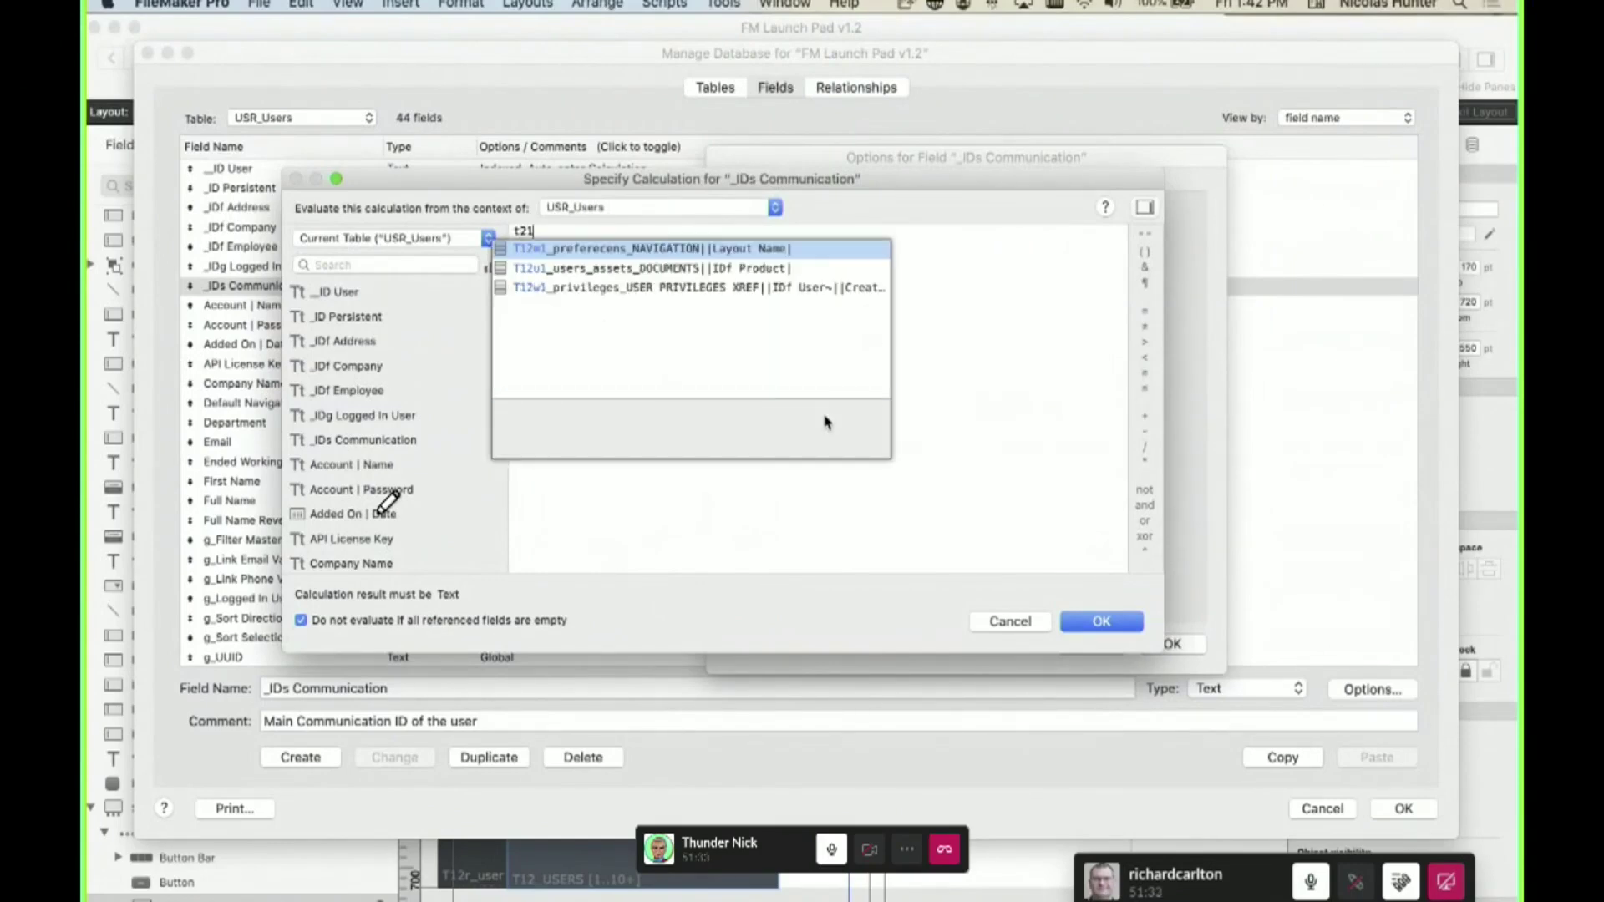
{"action": "key", "text": "BackSpace"}
{"action": "type", "text": "0"}
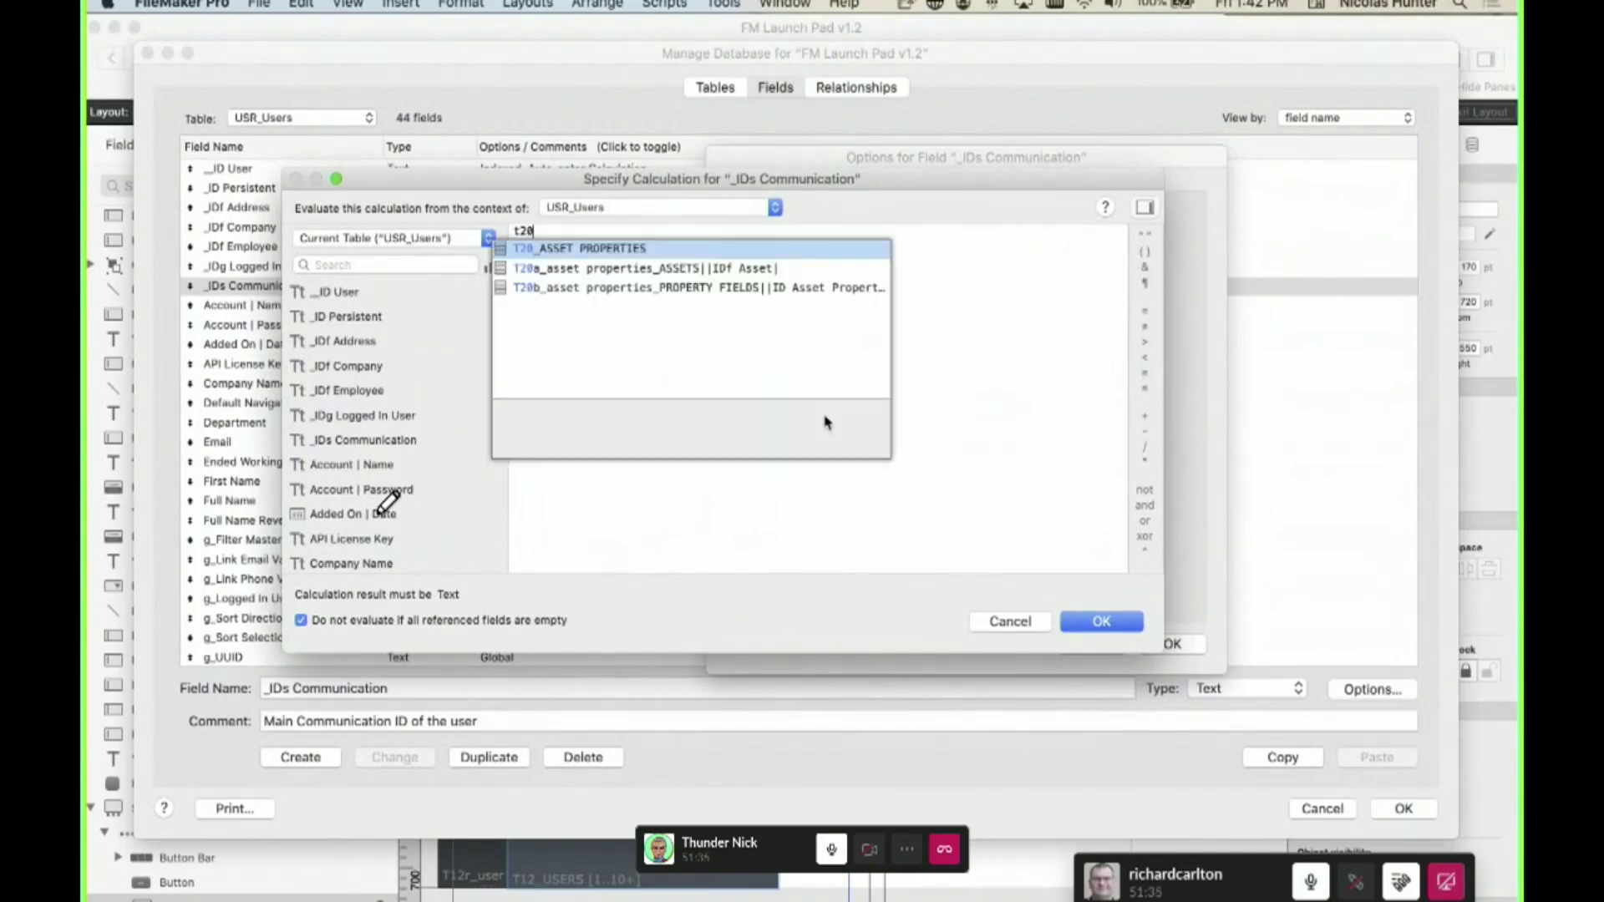
{"action": "key", "text": "BackSpace"}
{"action": "key", "text": "BackSpace"}
{"action": "key", "text": "BackSpace"}
{"action": "type", "text": "t18"}
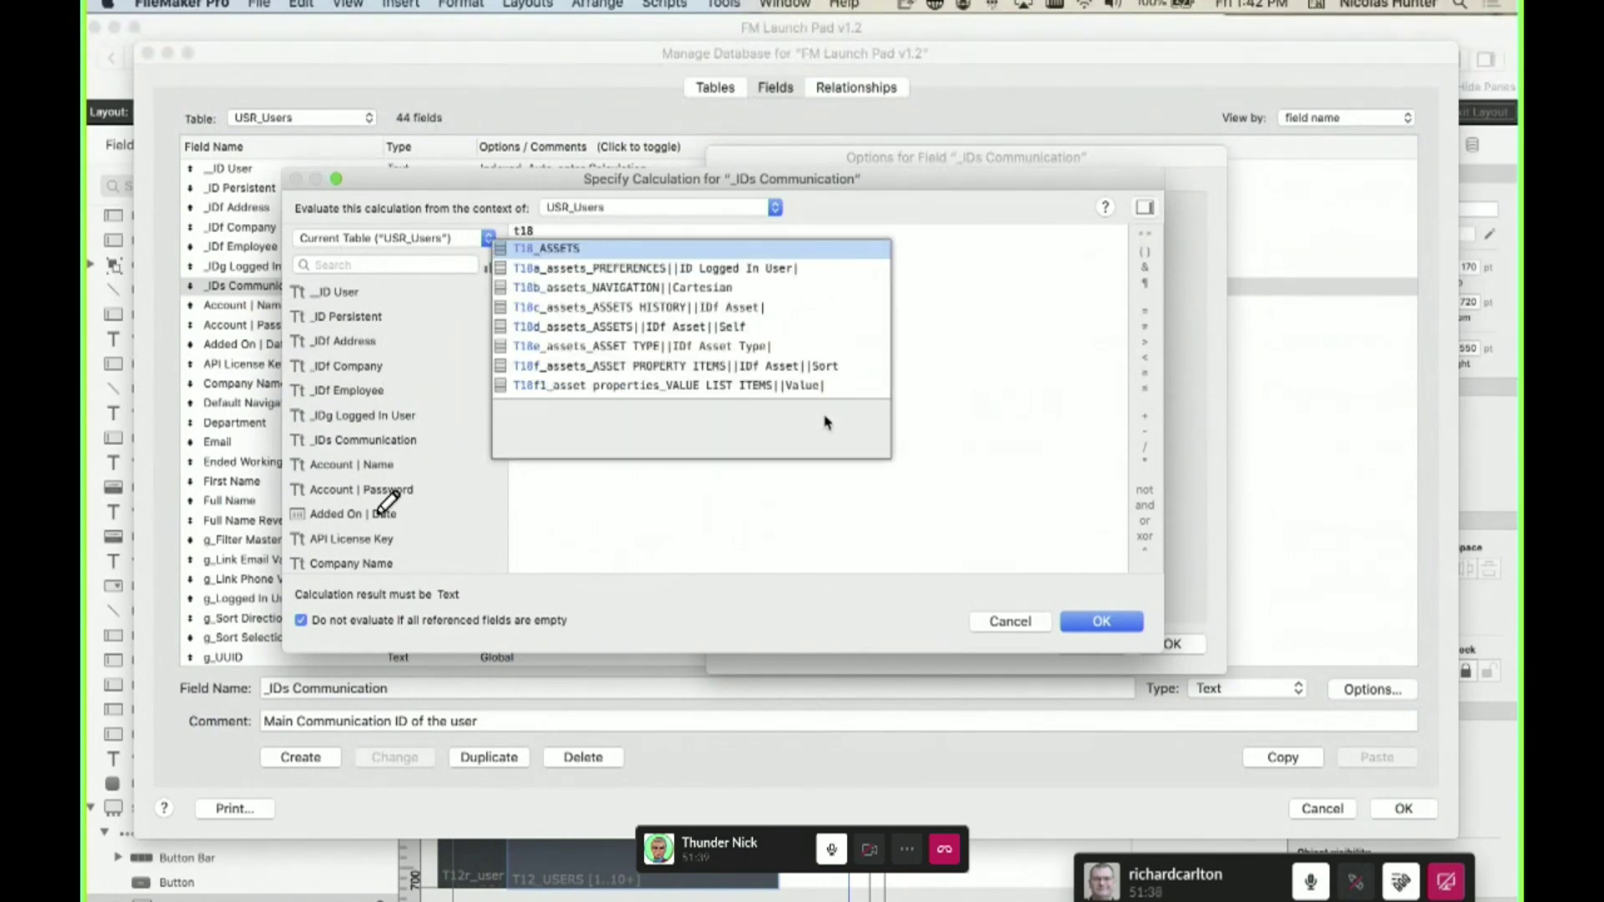
- Browse the T18c–T18j asset occurrence suggestions, then back out of the calculation dialogs
{"action": "scroll", "coordinate": [684, 309], "scroll_direction": "down", "scroll_amount": 5}
{"action": "scroll", "coordinate": [684, 309], "scroll_direction": "up", "scroll_amount": 5}
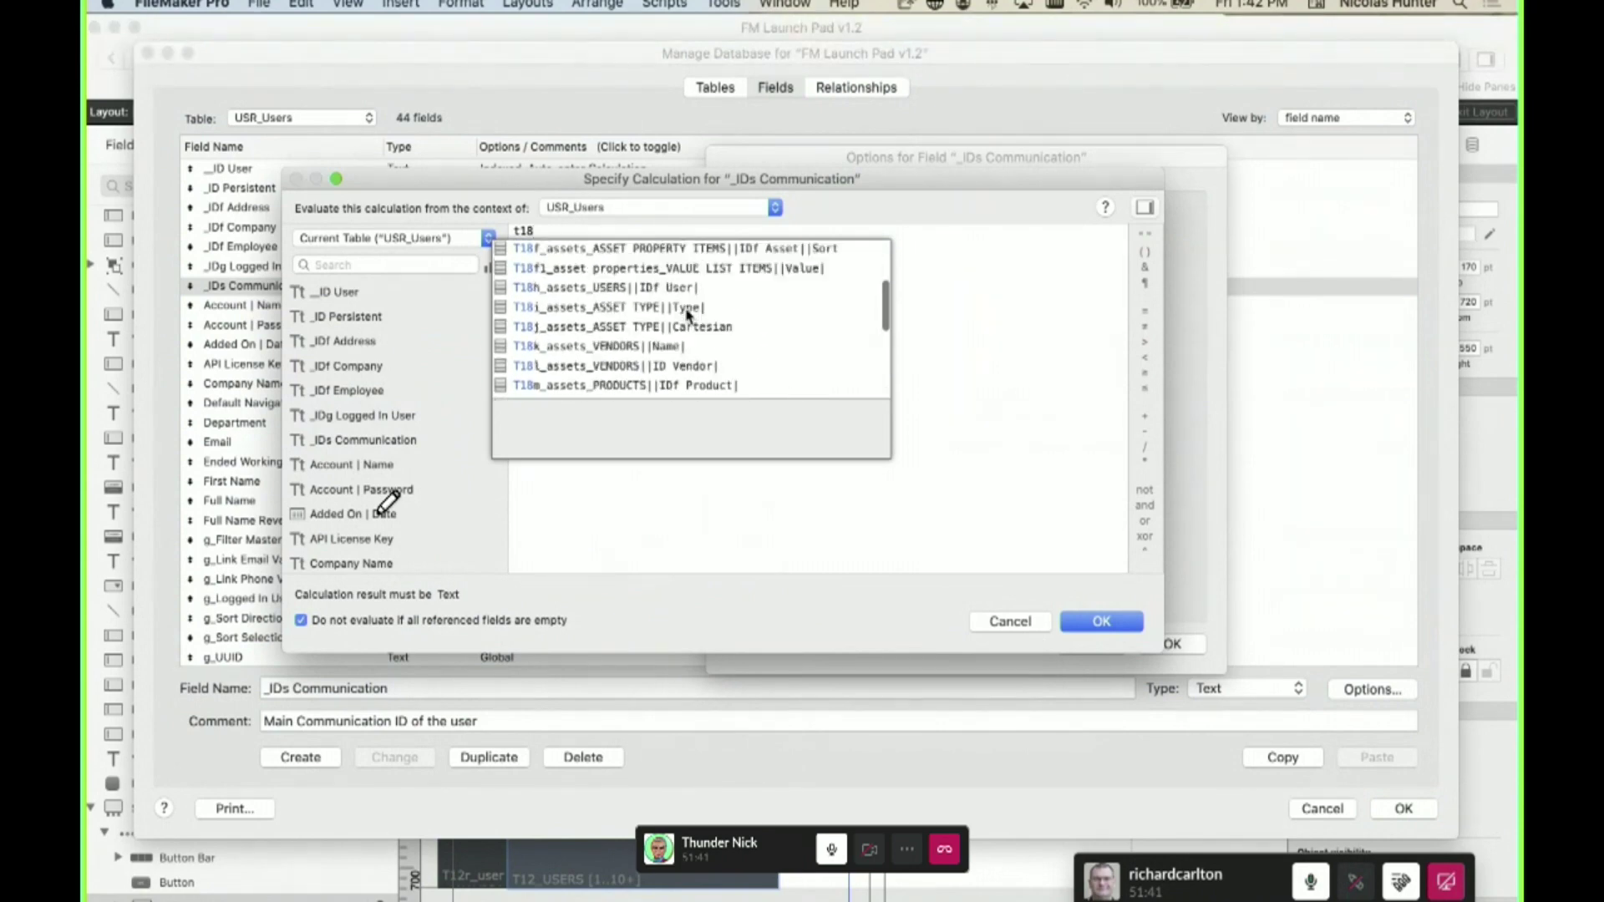
{"action": "scroll", "coordinate": [701, 326], "scroll_direction": "down", "scroll_amount": 5}
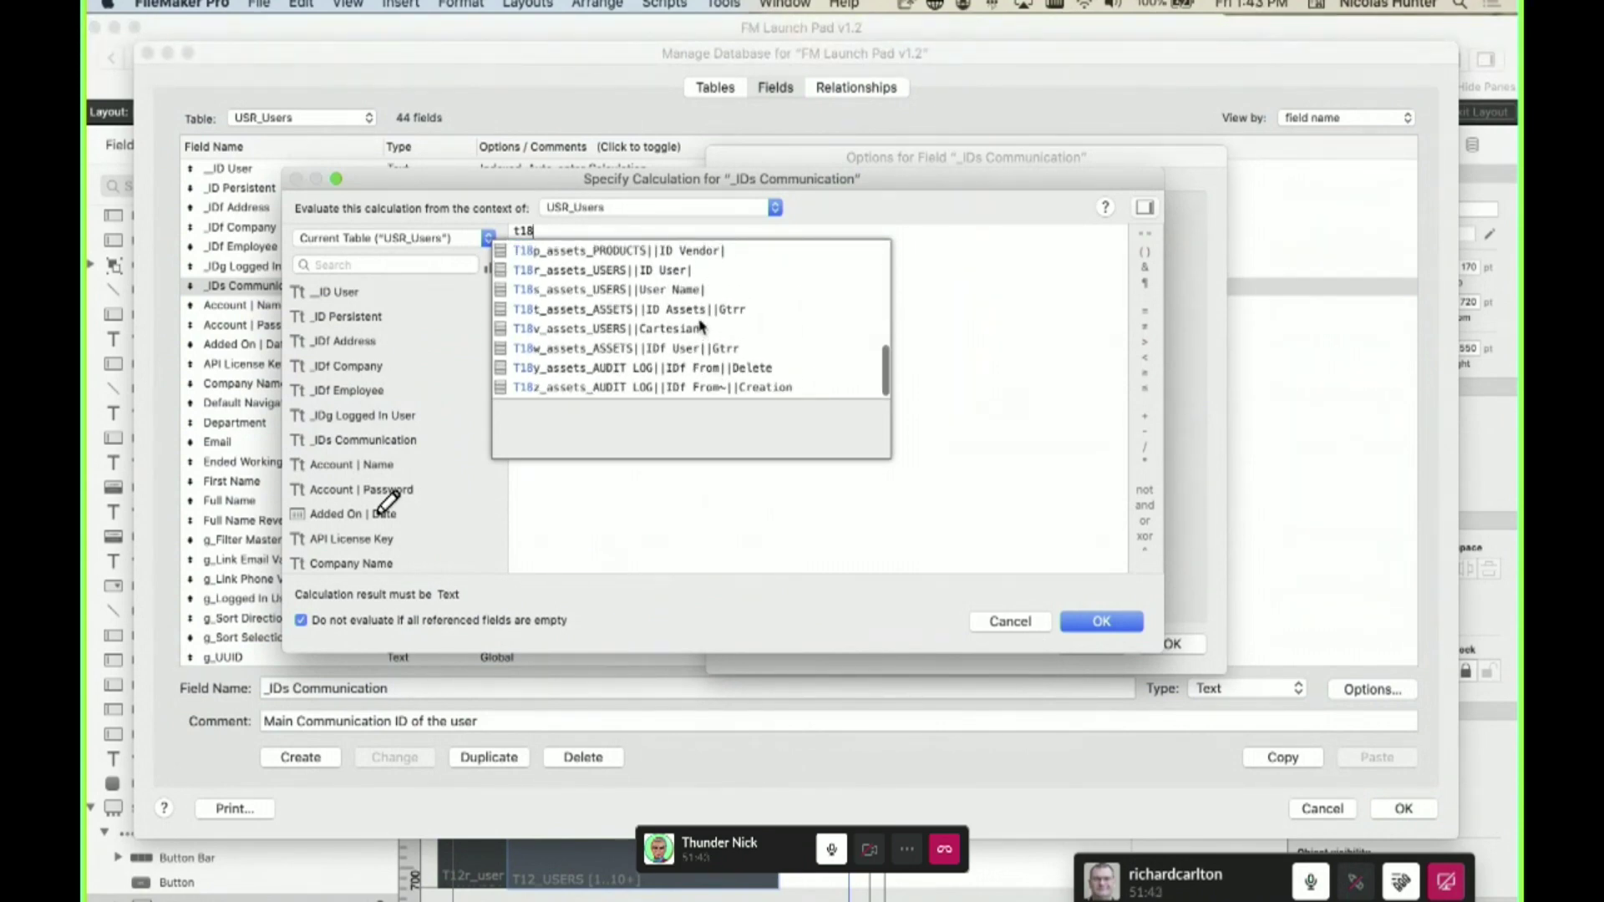
{"action": "scroll", "coordinate": [670, 333], "scroll_direction": "up", "scroll_amount": 3}
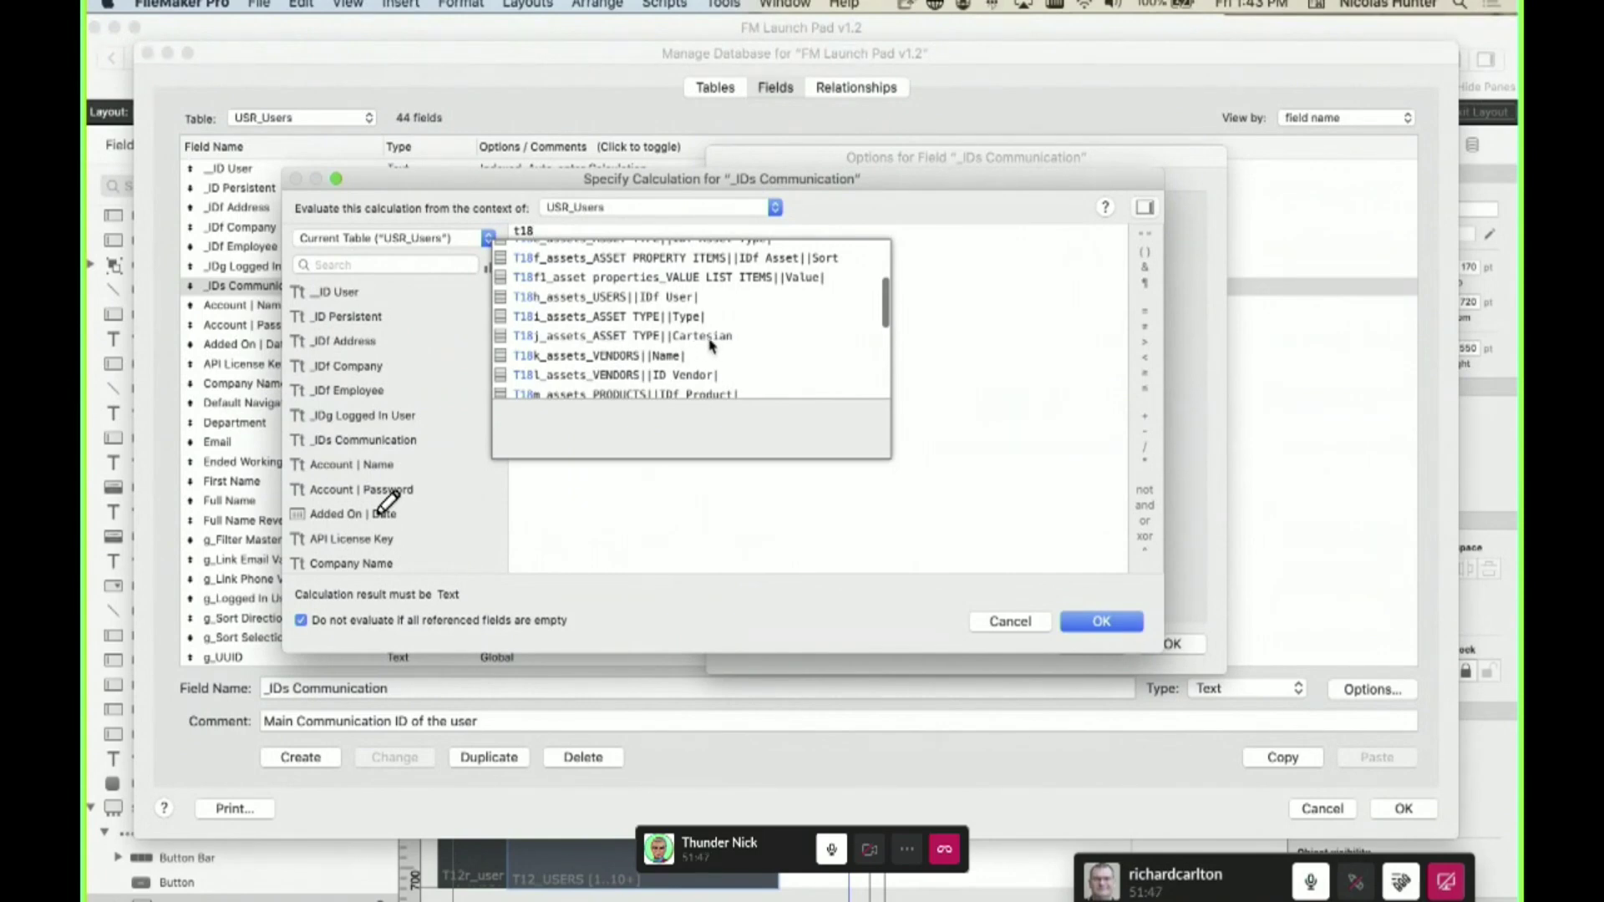
{"action": "scroll", "coordinate": [695, 347], "scroll_direction": "up", "scroll_amount": 2}
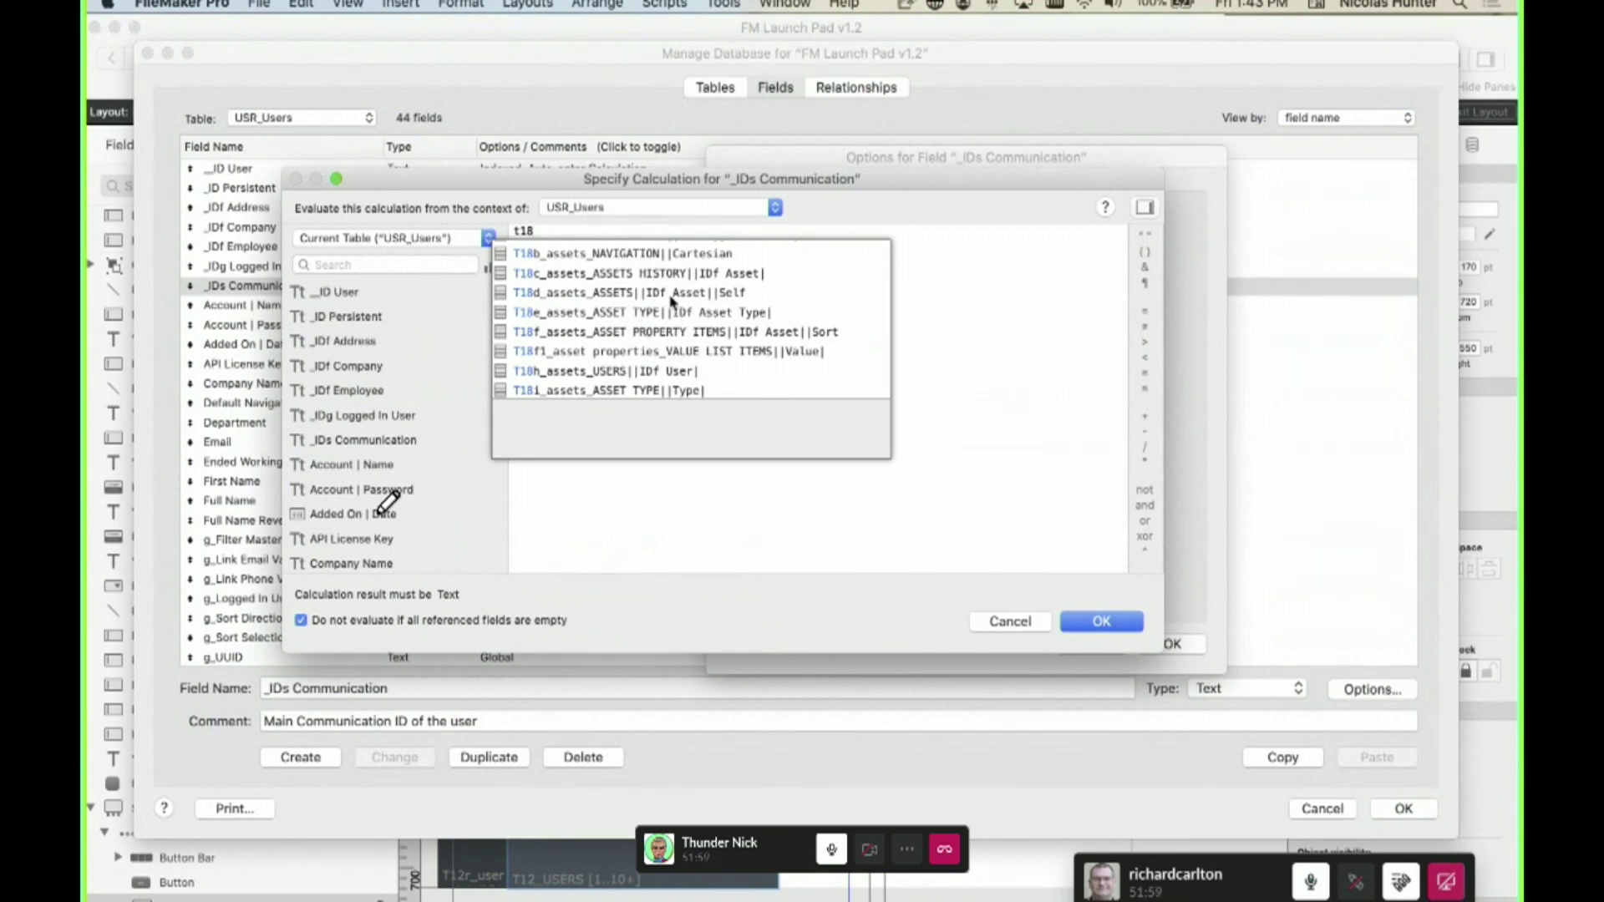
{"action": "scroll", "coordinate": [699, 308], "scroll_direction": "up", "scroll_amount": 2}
{"action": "scroll", "coordinate": [713, 304], "scroll_direction": "down", "scroll_amount": 1}
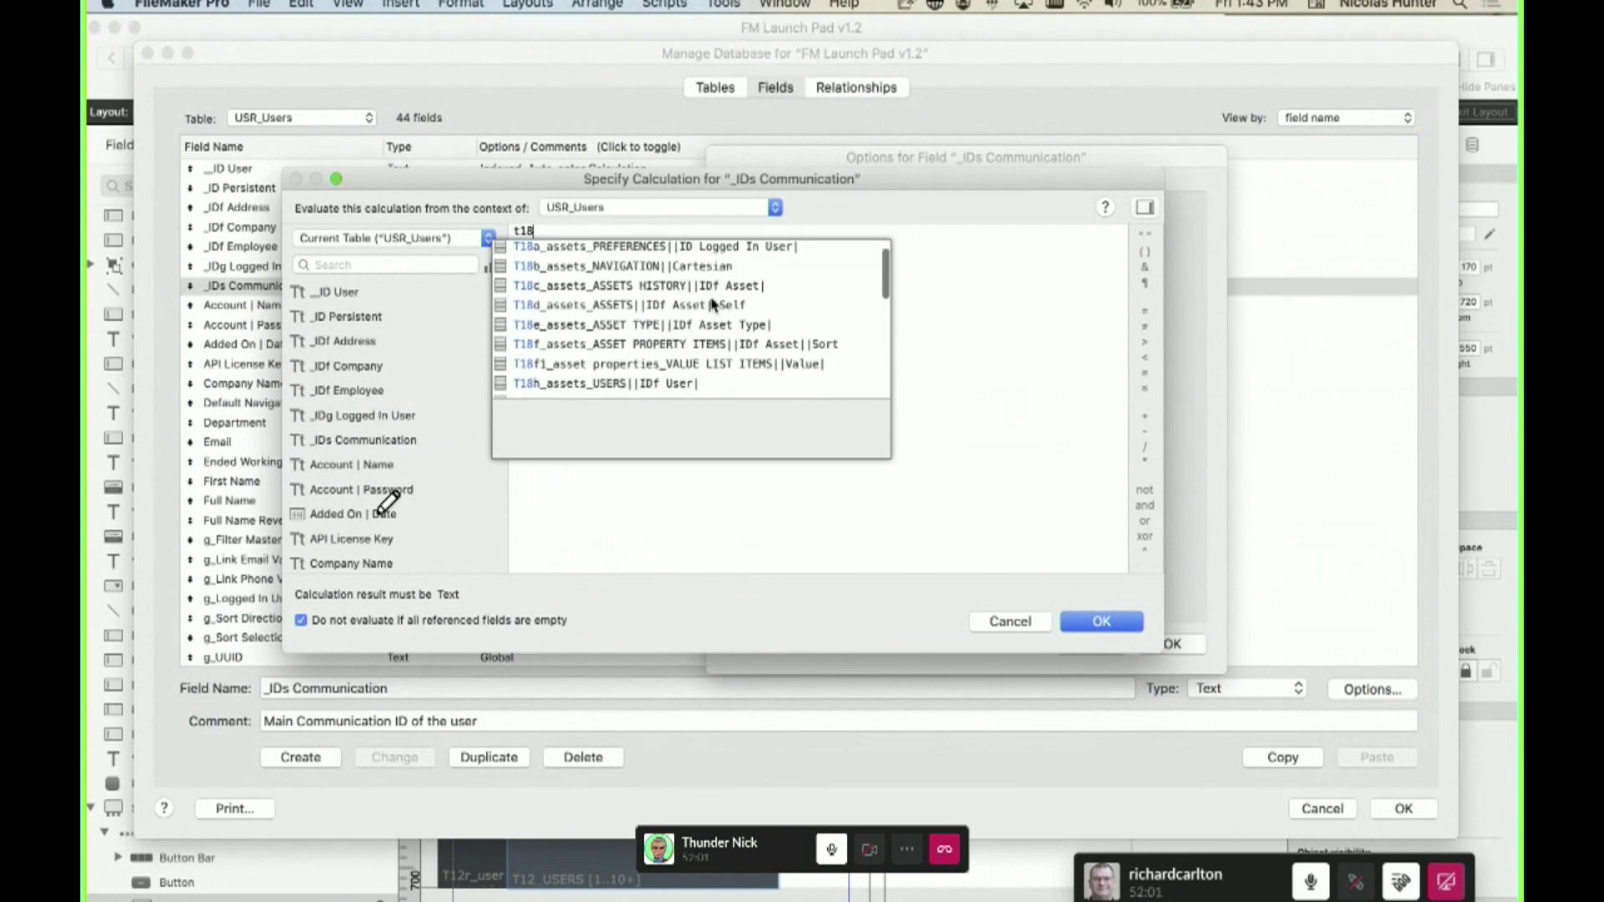
{"action": "scroll", "coordinate": [713, 303], "scroll_direction": "down", "scroll_amount": 2}
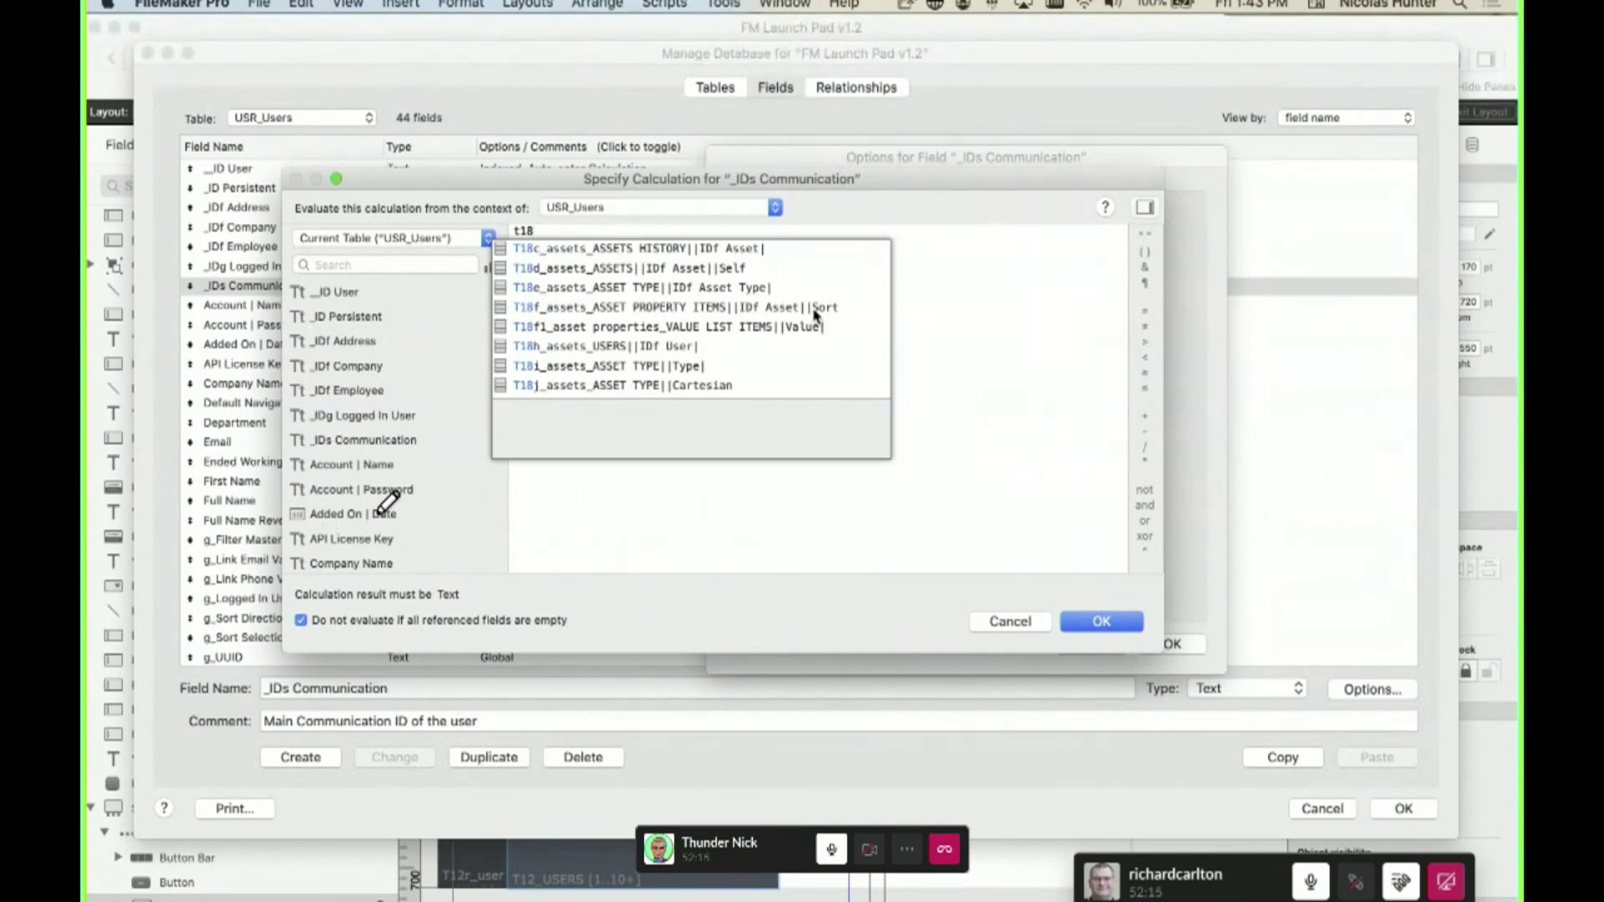
{"action": "key", "text": "Escape"}
{"action": "key", "text": "Escape"}
{"action": "key", "text": "Escape"}
{"action": "key", "text": "Escape"}
- Discard all database changes and take the Slack call window out of full screen
{"action": "left_click", "coordinate": [560, 238]}
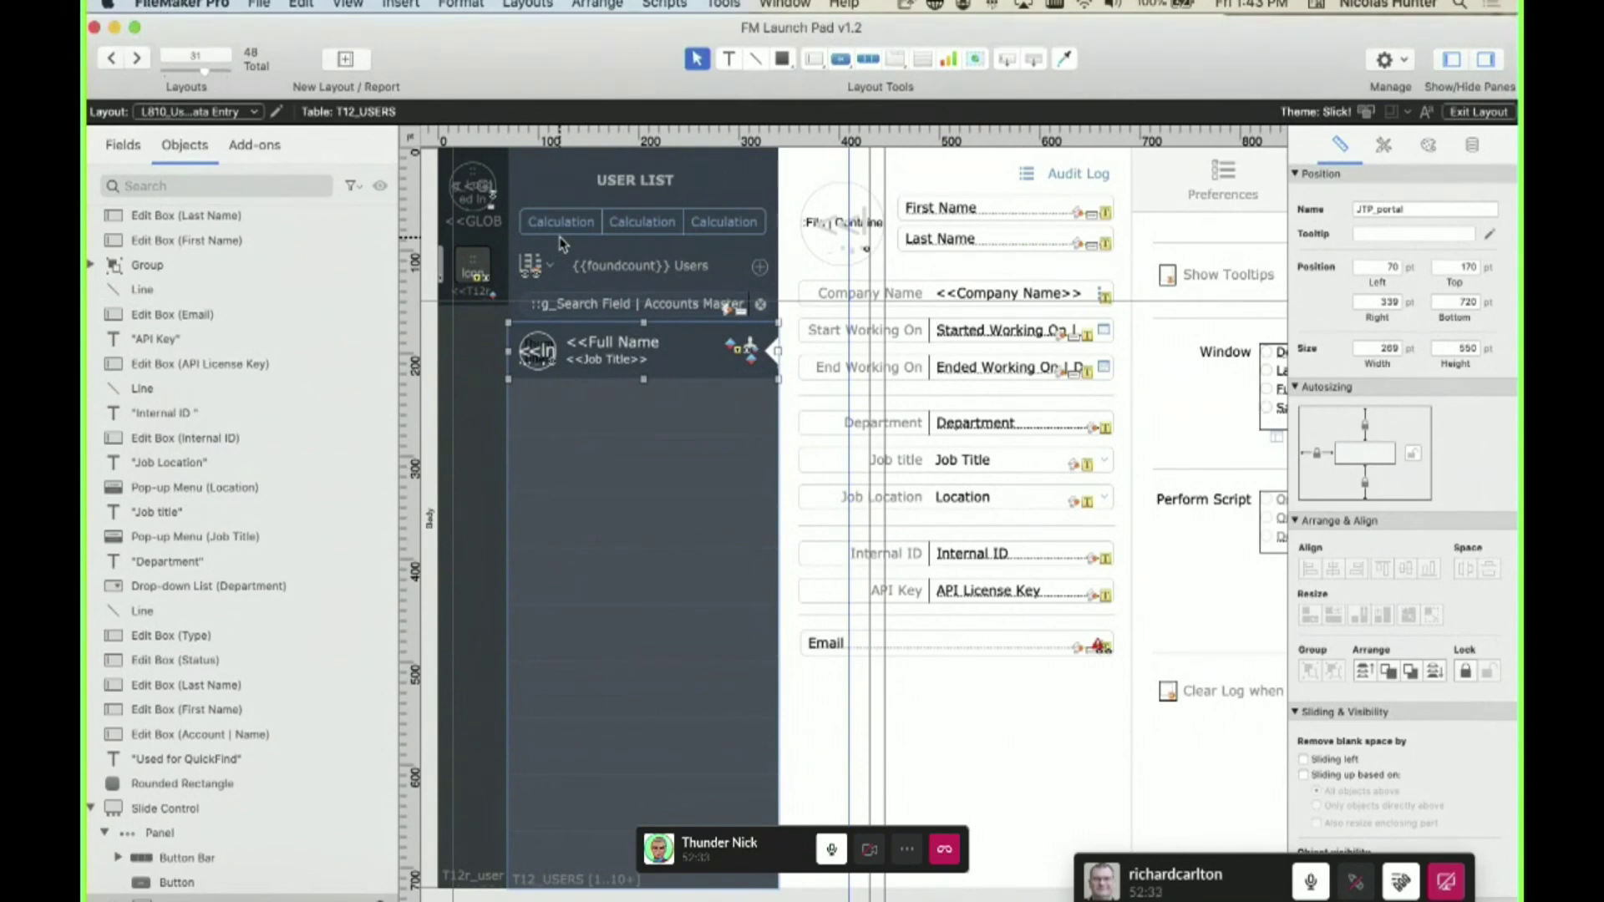
{"action": "mouse_move", "coordinate": [159, 7]}
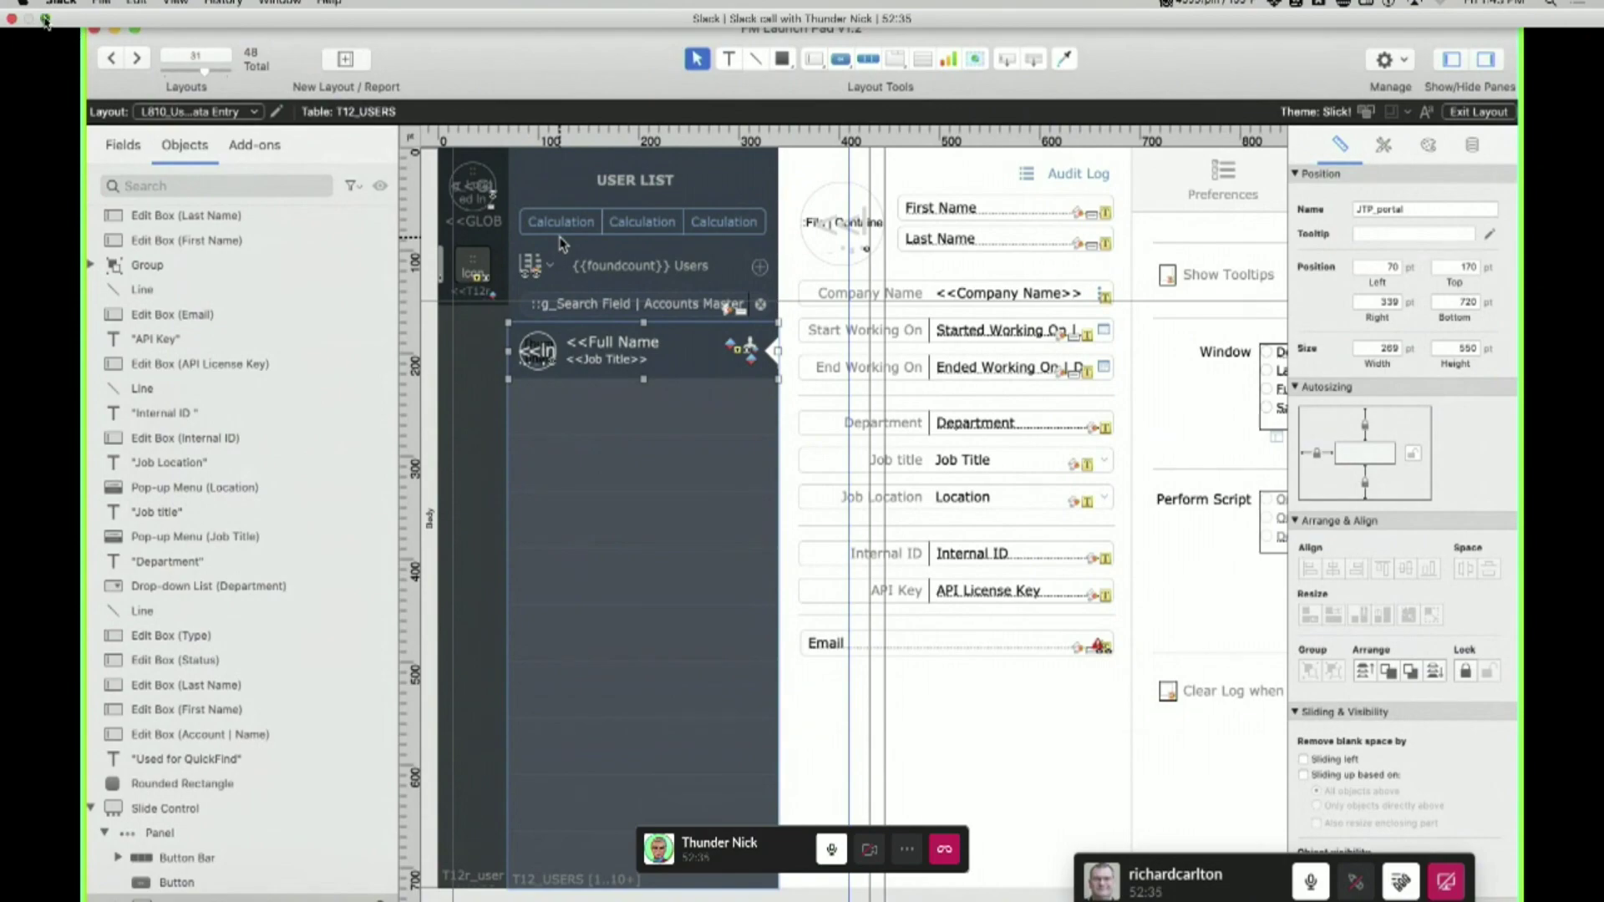
{"action": "left_click", "coordinate": [45, 18]}
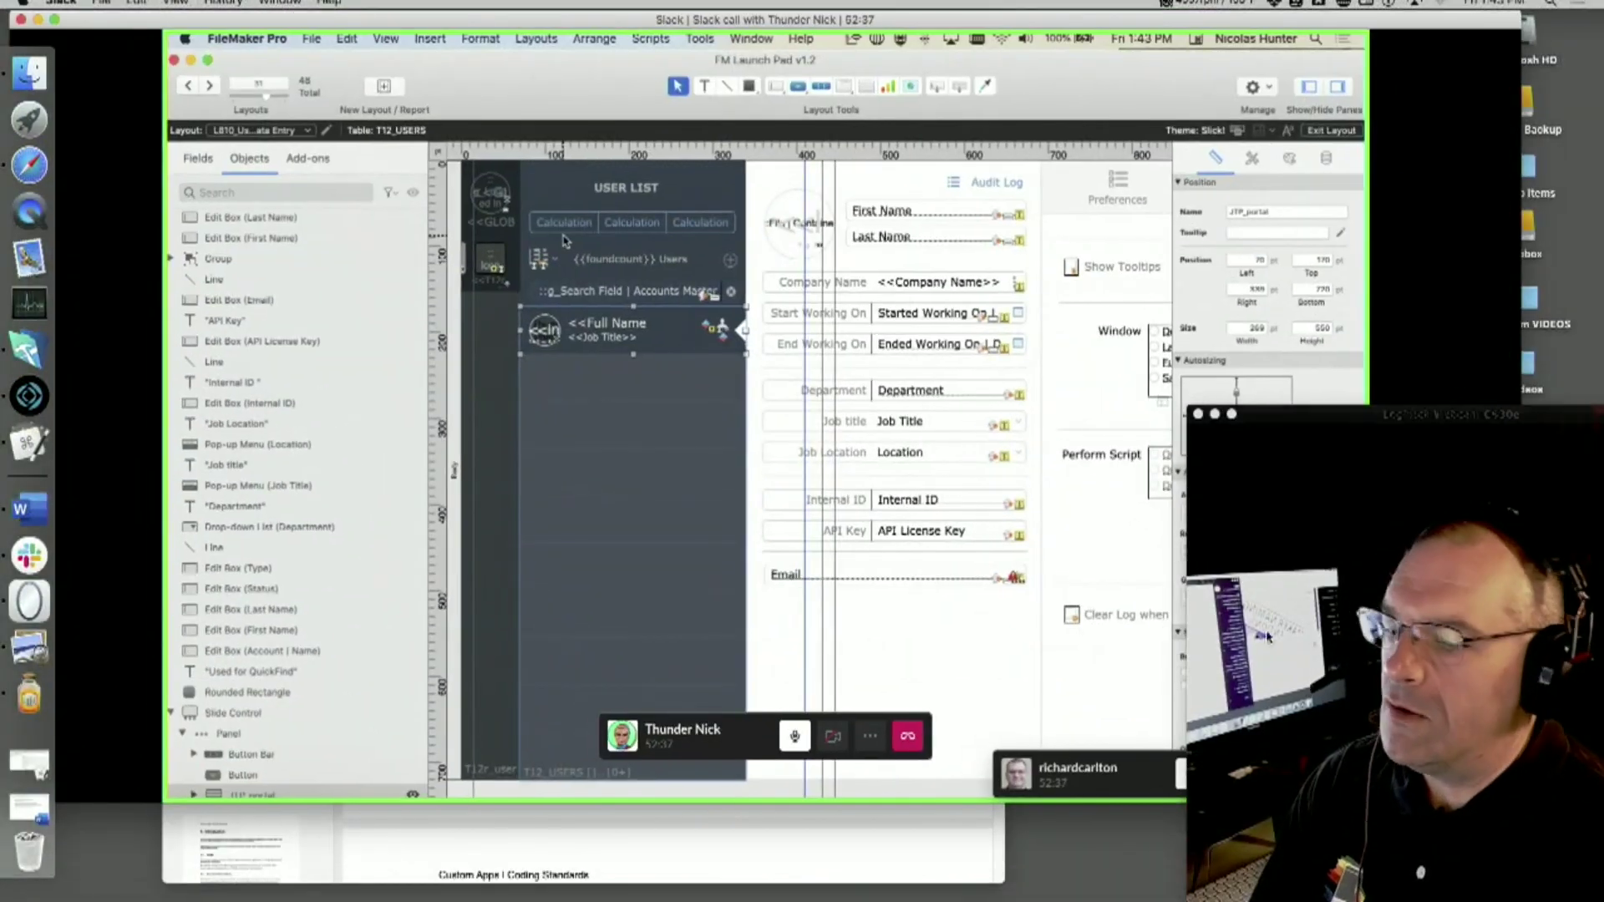
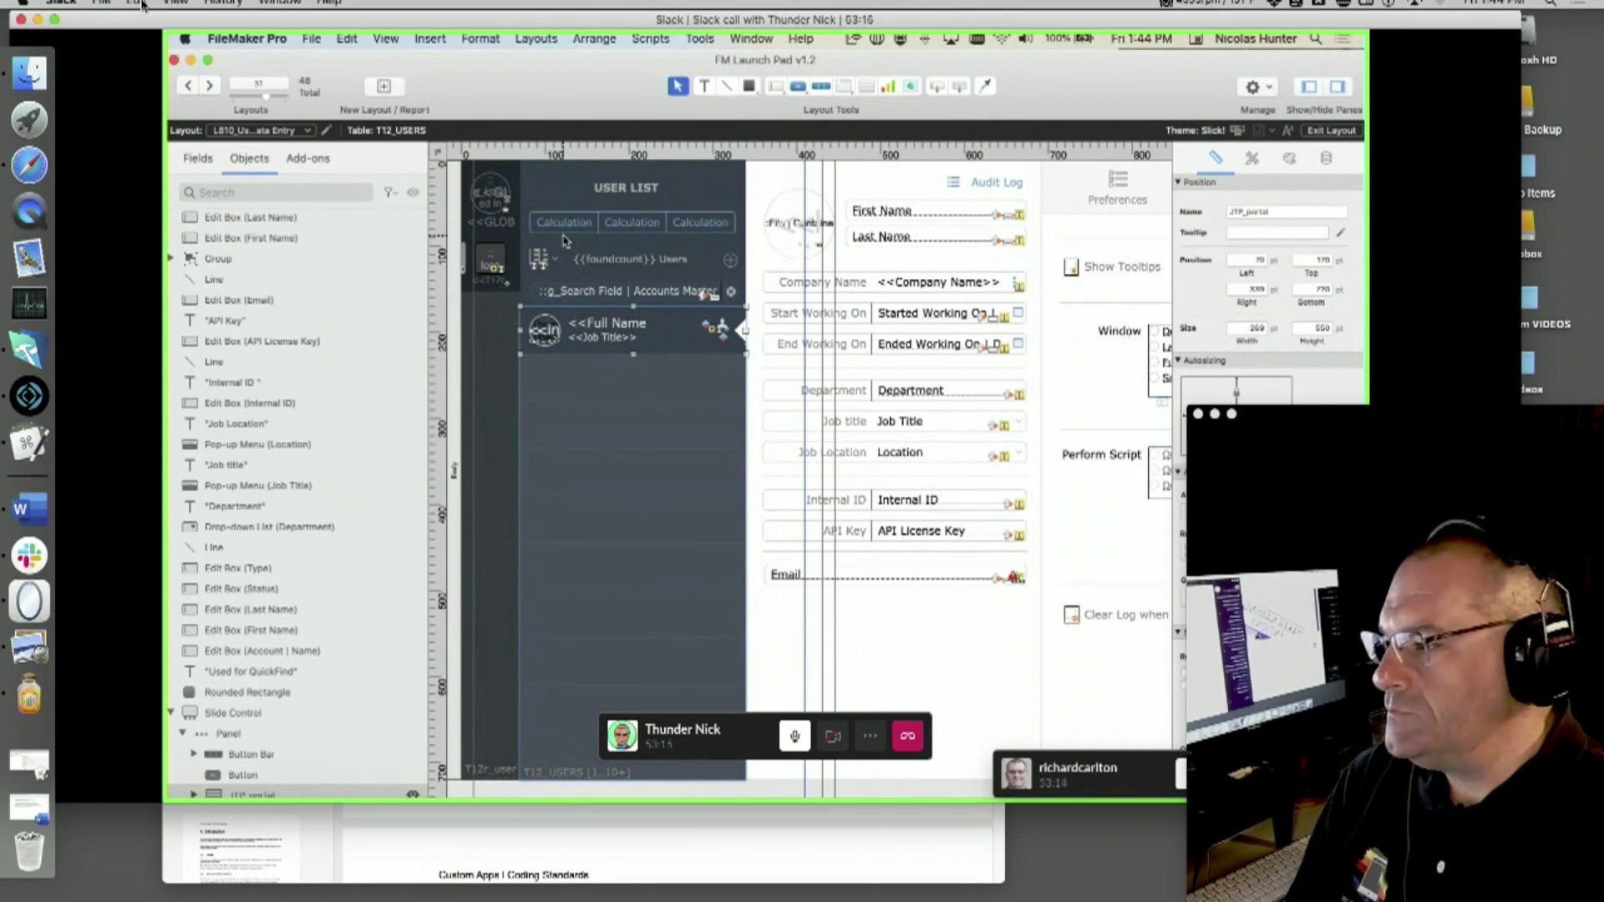
- In Manage Database, test typing the accented text 'ceiô', then delete it
{"action": "left_click", "coordinate": [55, 19]}
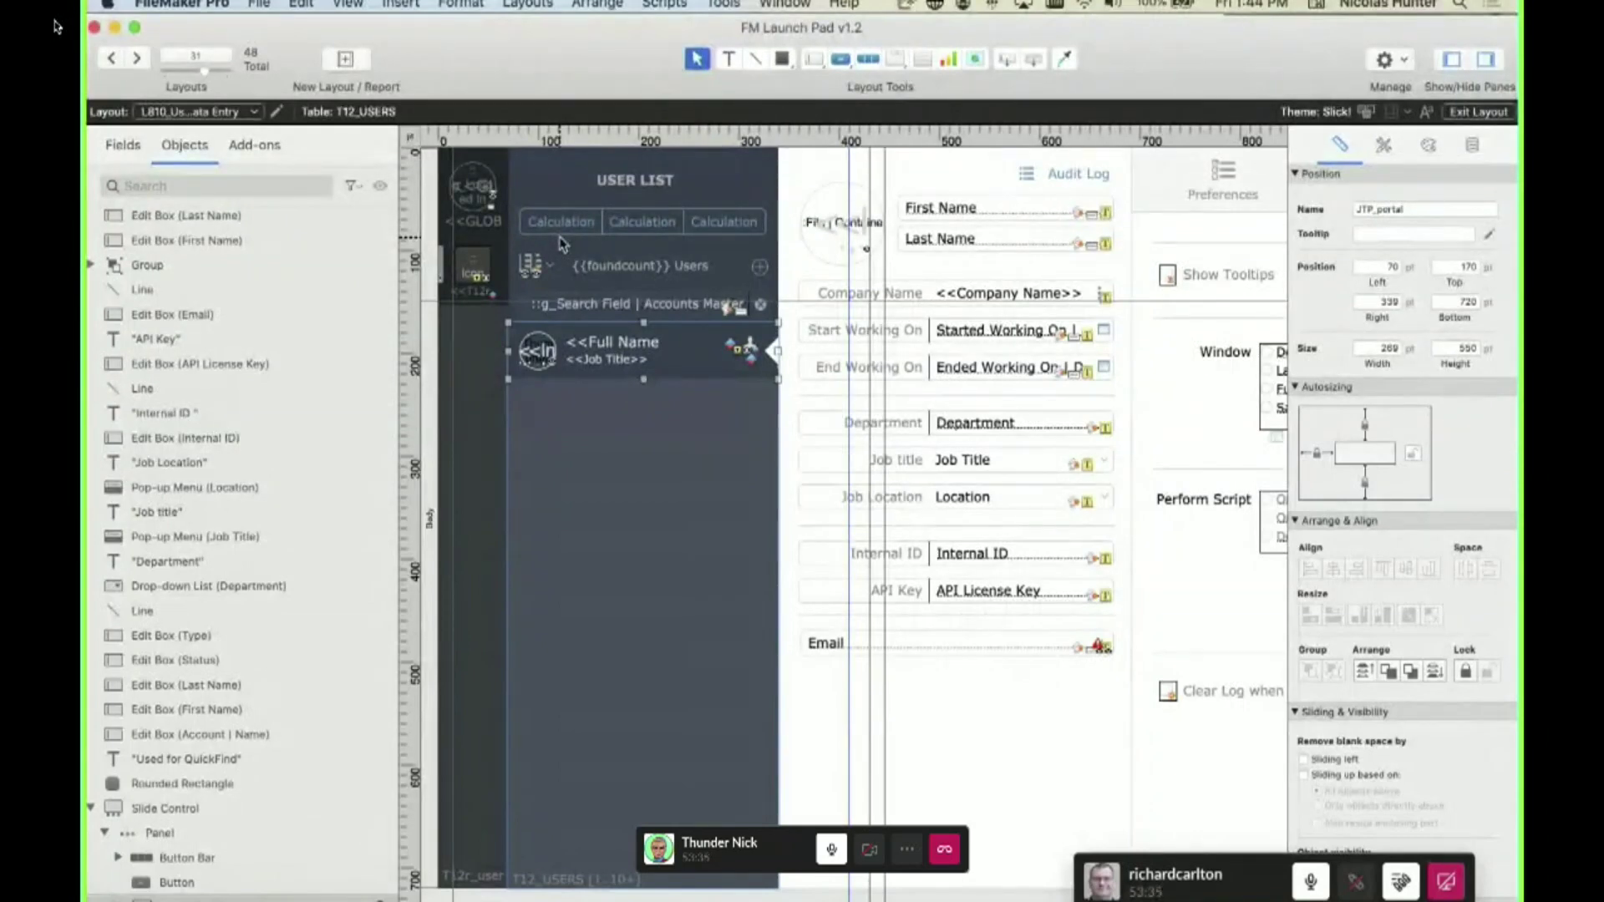
{"action": "key", "text": "shift+super+d"}
{"action": "type", "text": "c"}
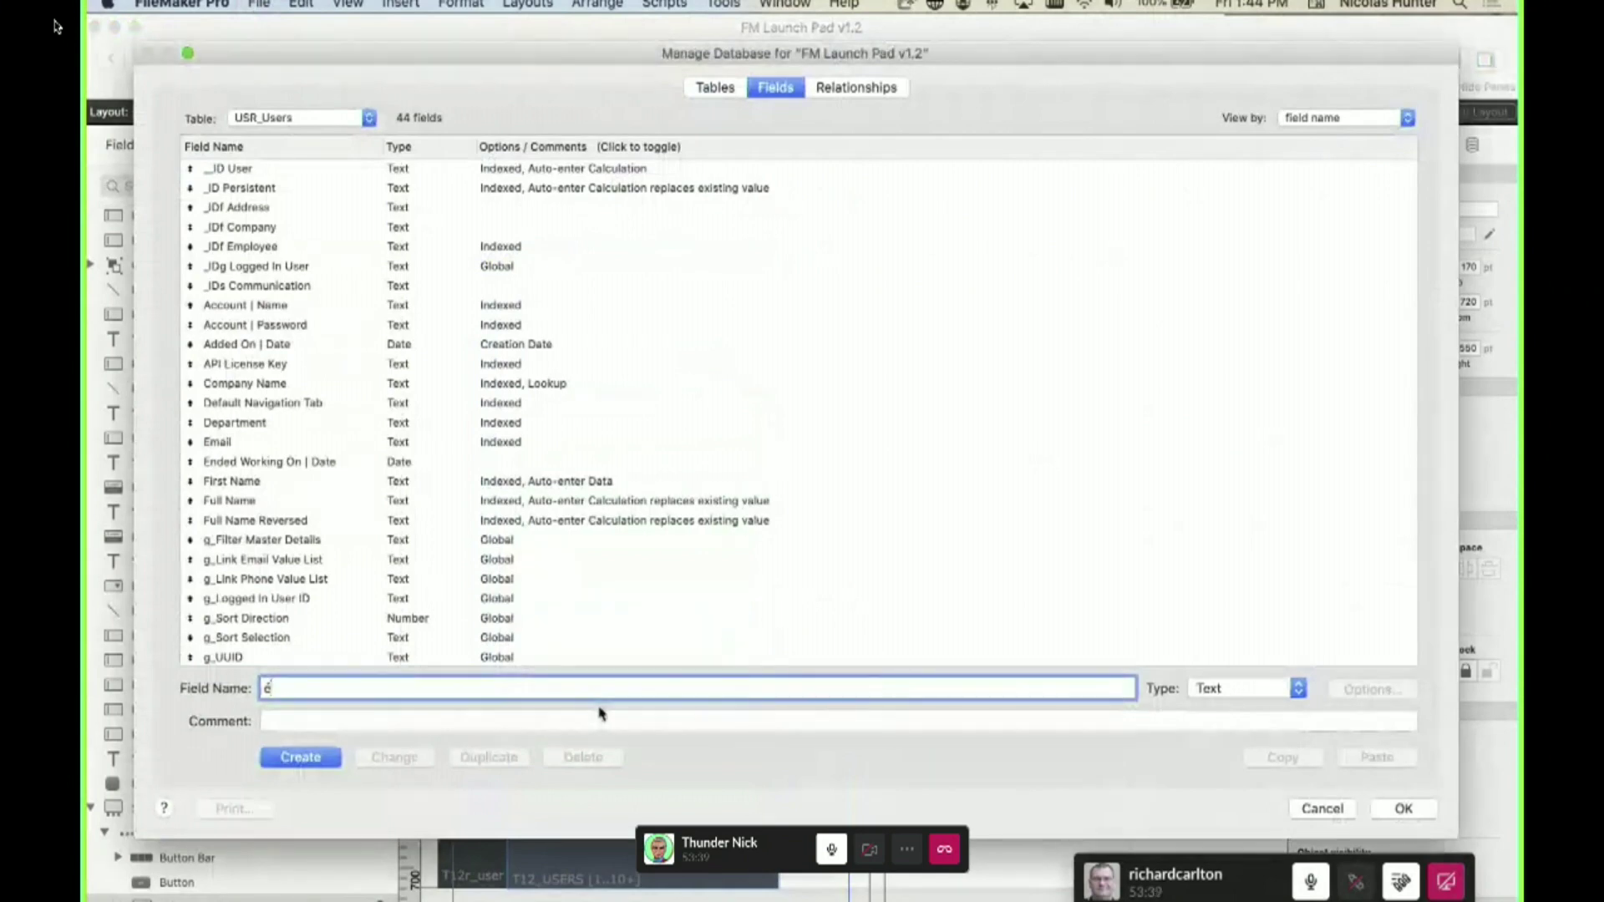
{"action": "type", "text": "e"}
{"action": "type", "text": "i"}
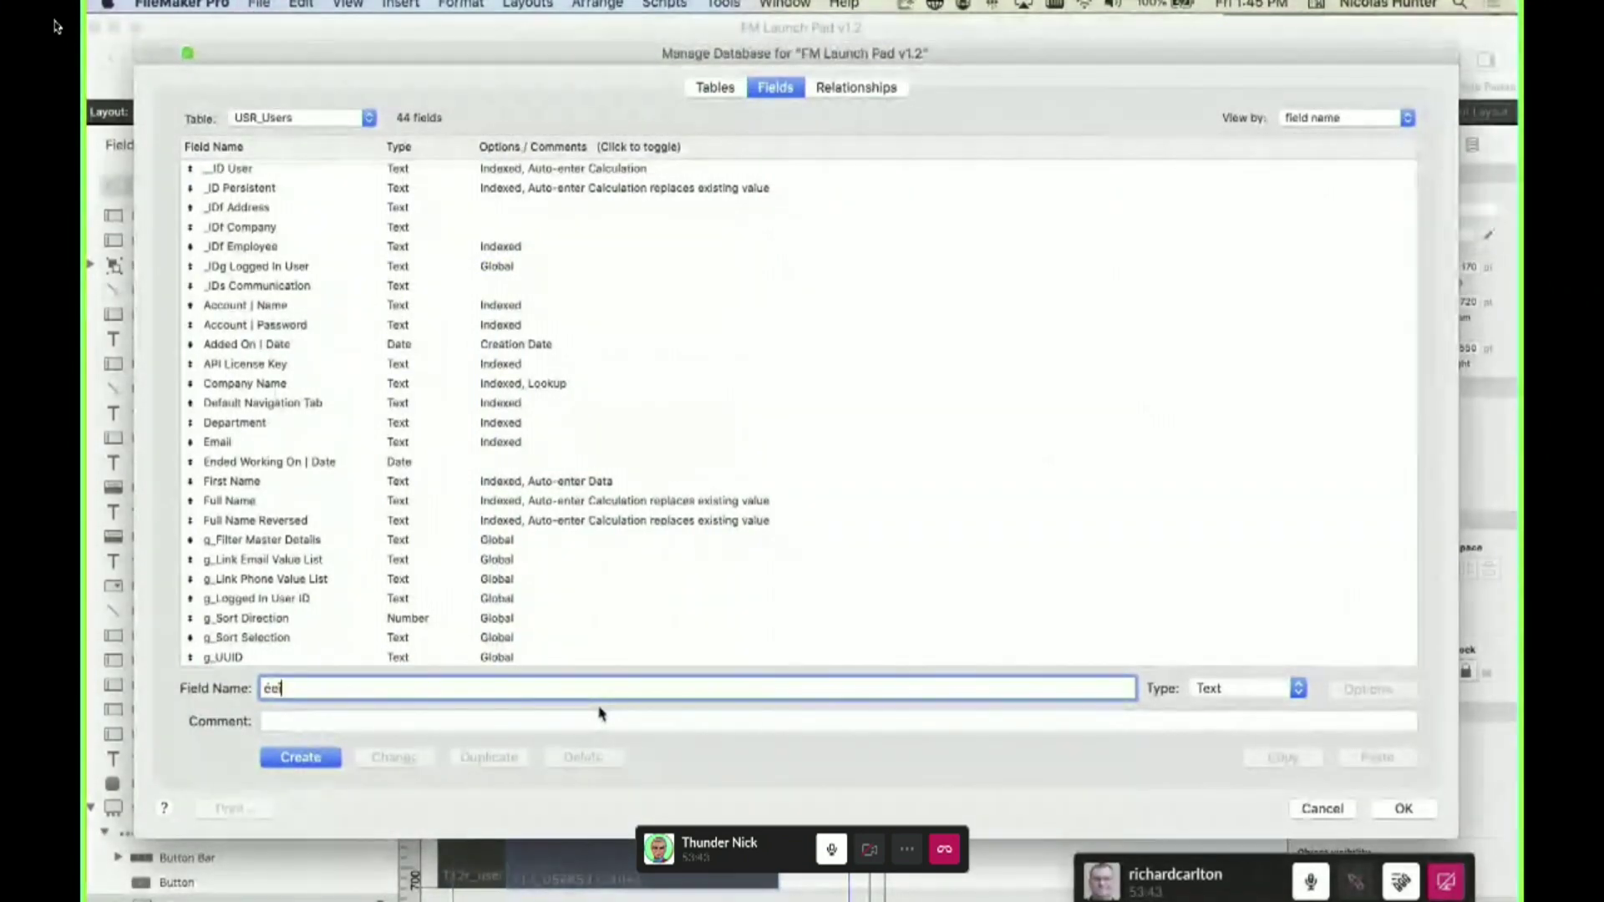
{"action": "type", "text": "ô"}
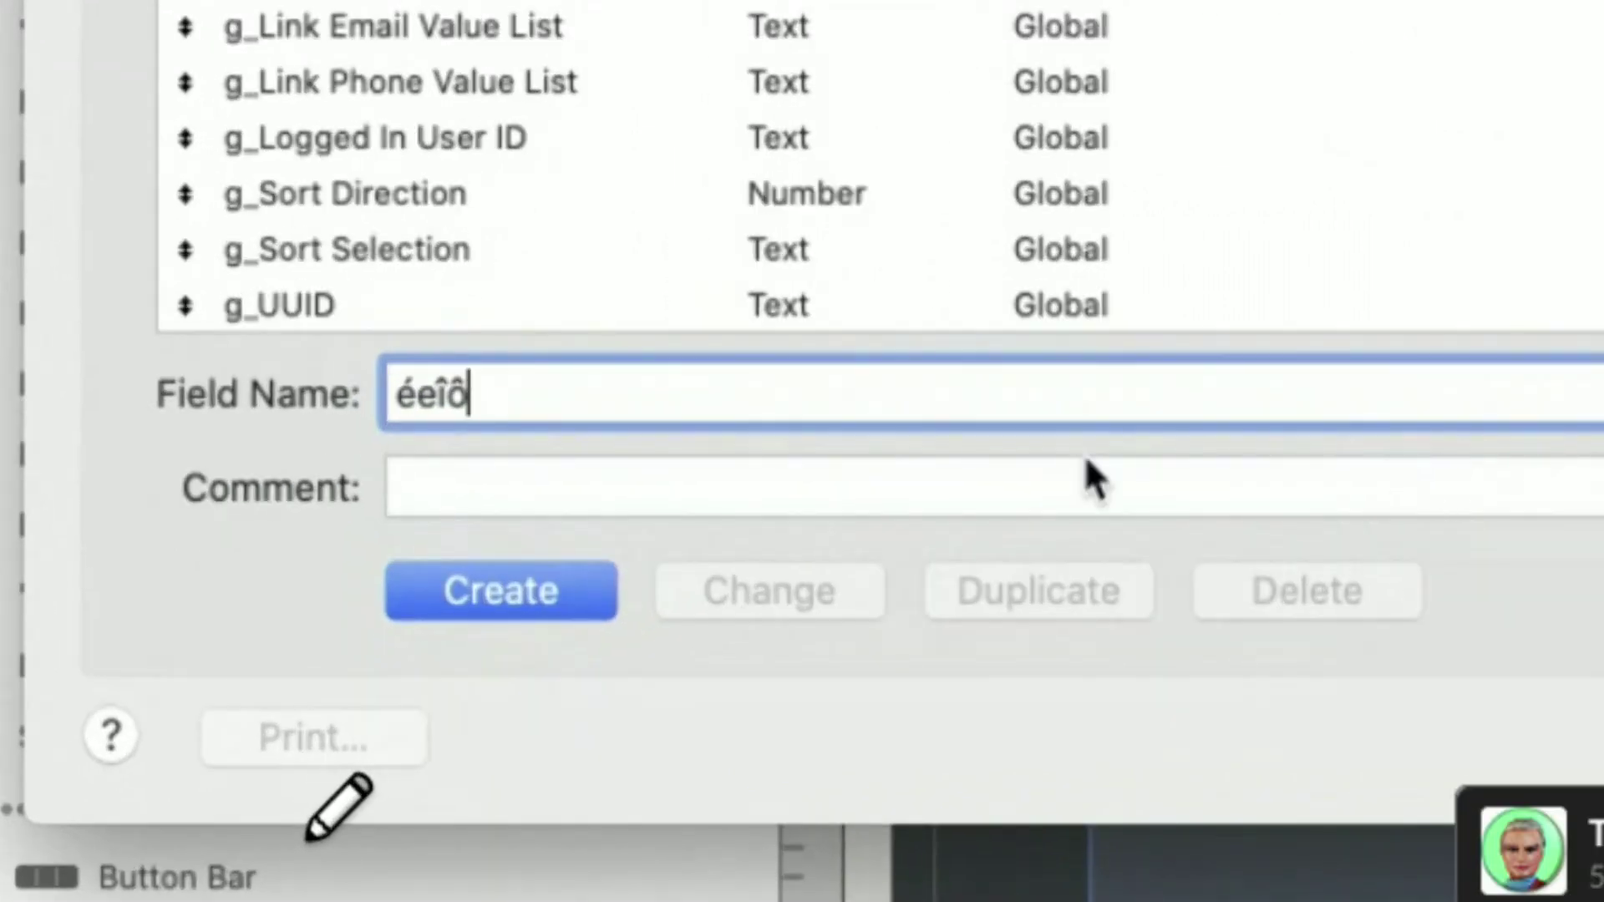
{"action": "left_click_drag", "start_coordinate": [648, 373], "coordinate": [390, 401]}
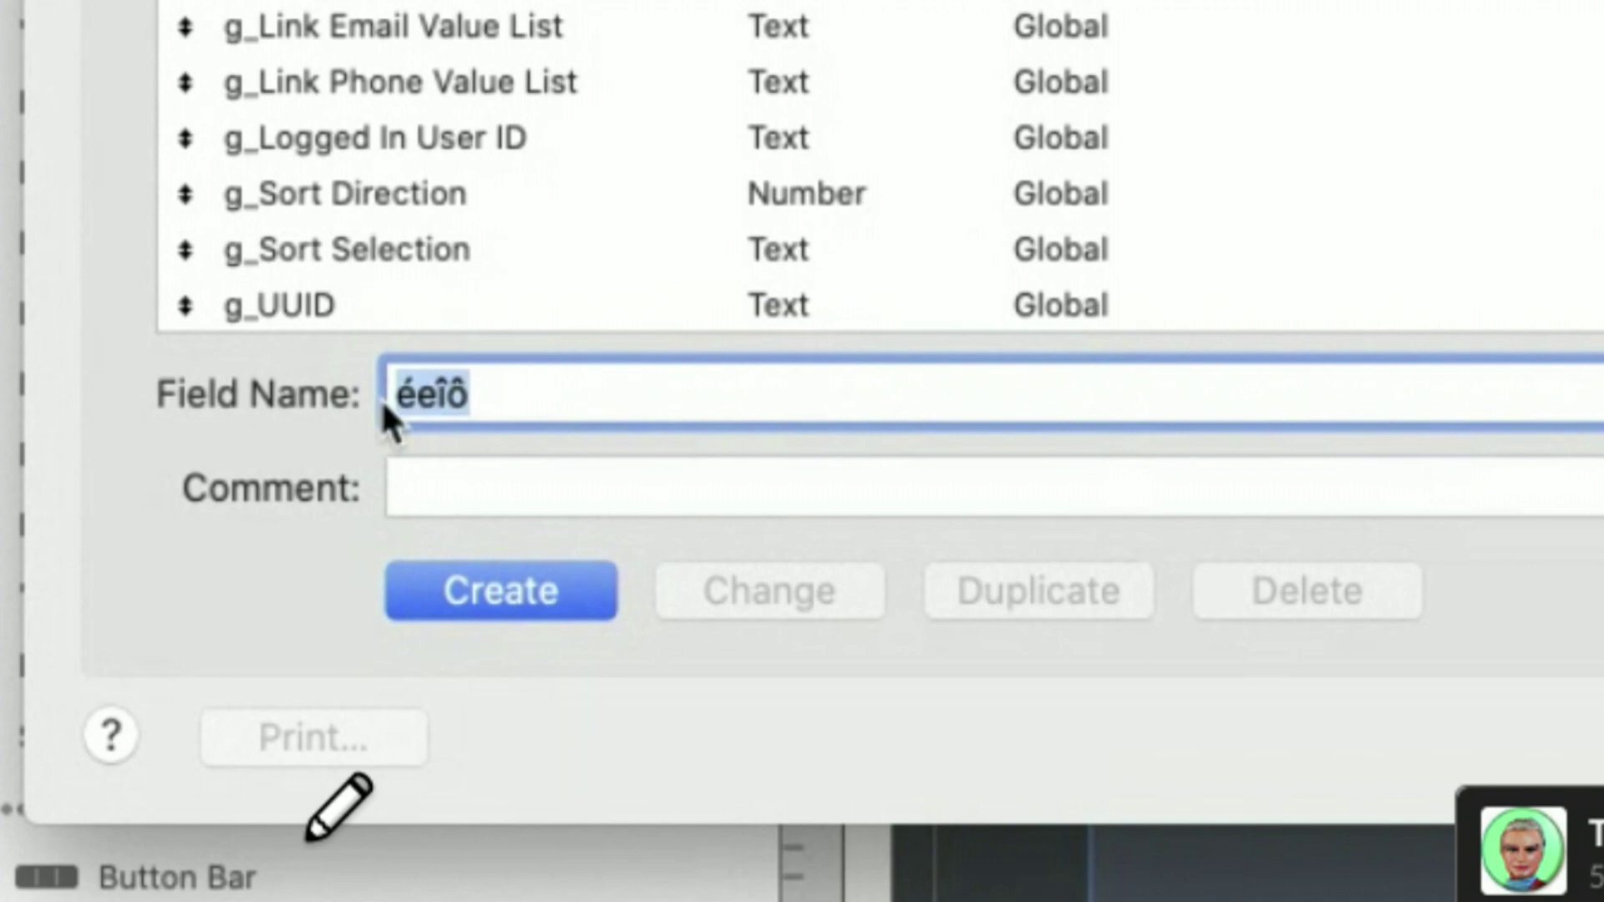
{"action": "key", "text": "BackSpace"}
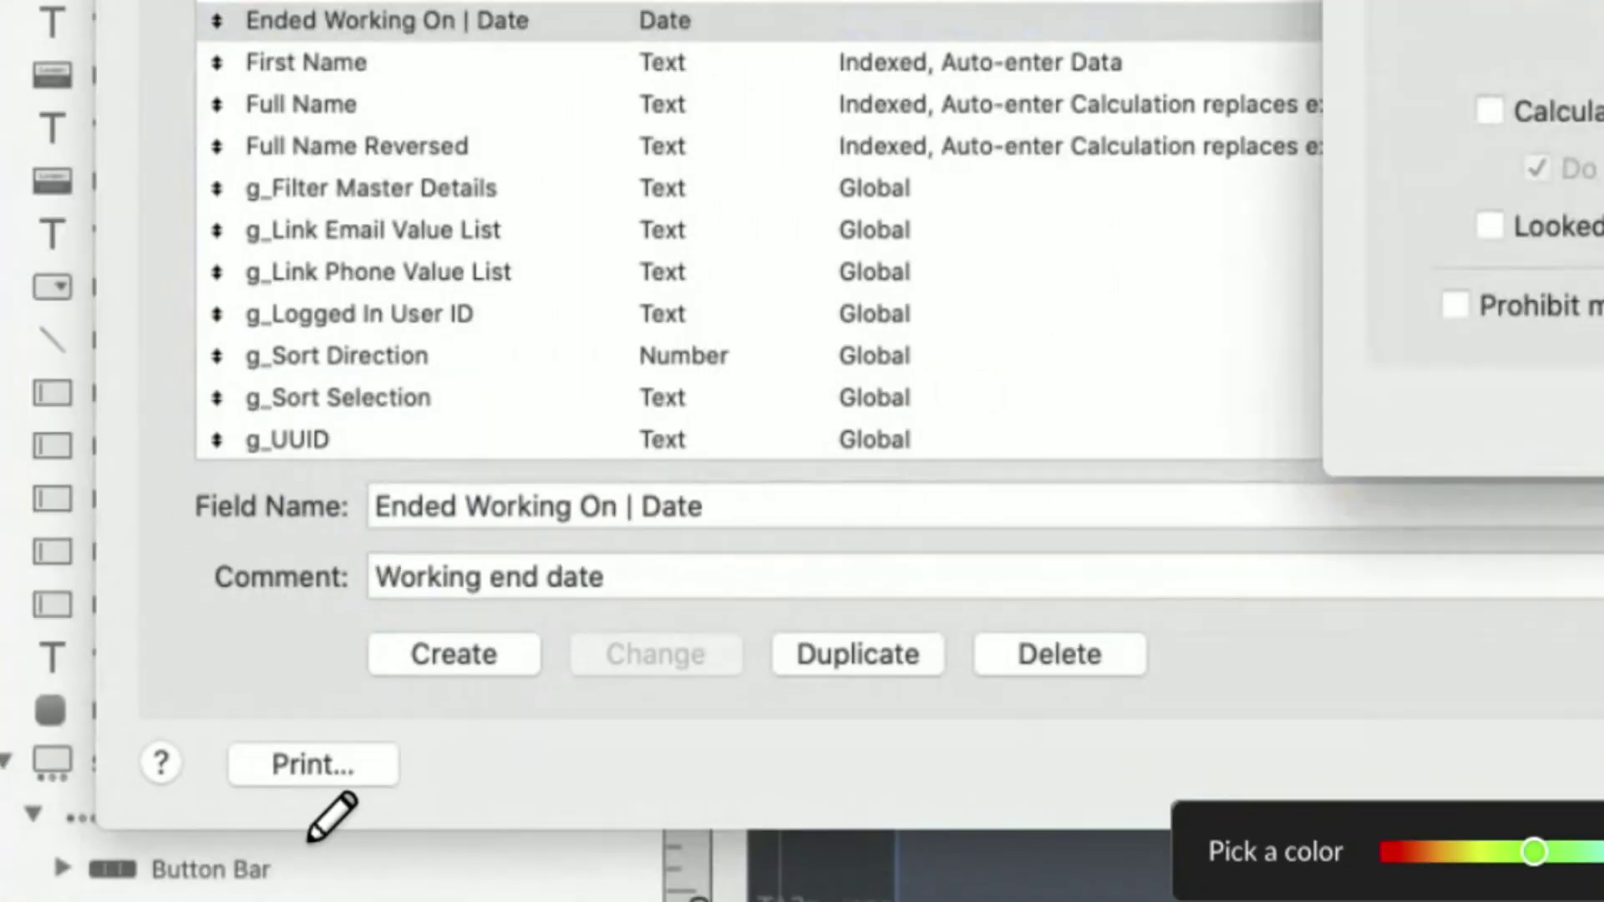
- In the Ended Working On | Date calculation, type 'e' to test the function suggestions, then dismiss them
{"action": "left_click", "coordinate": [1496, 293]}
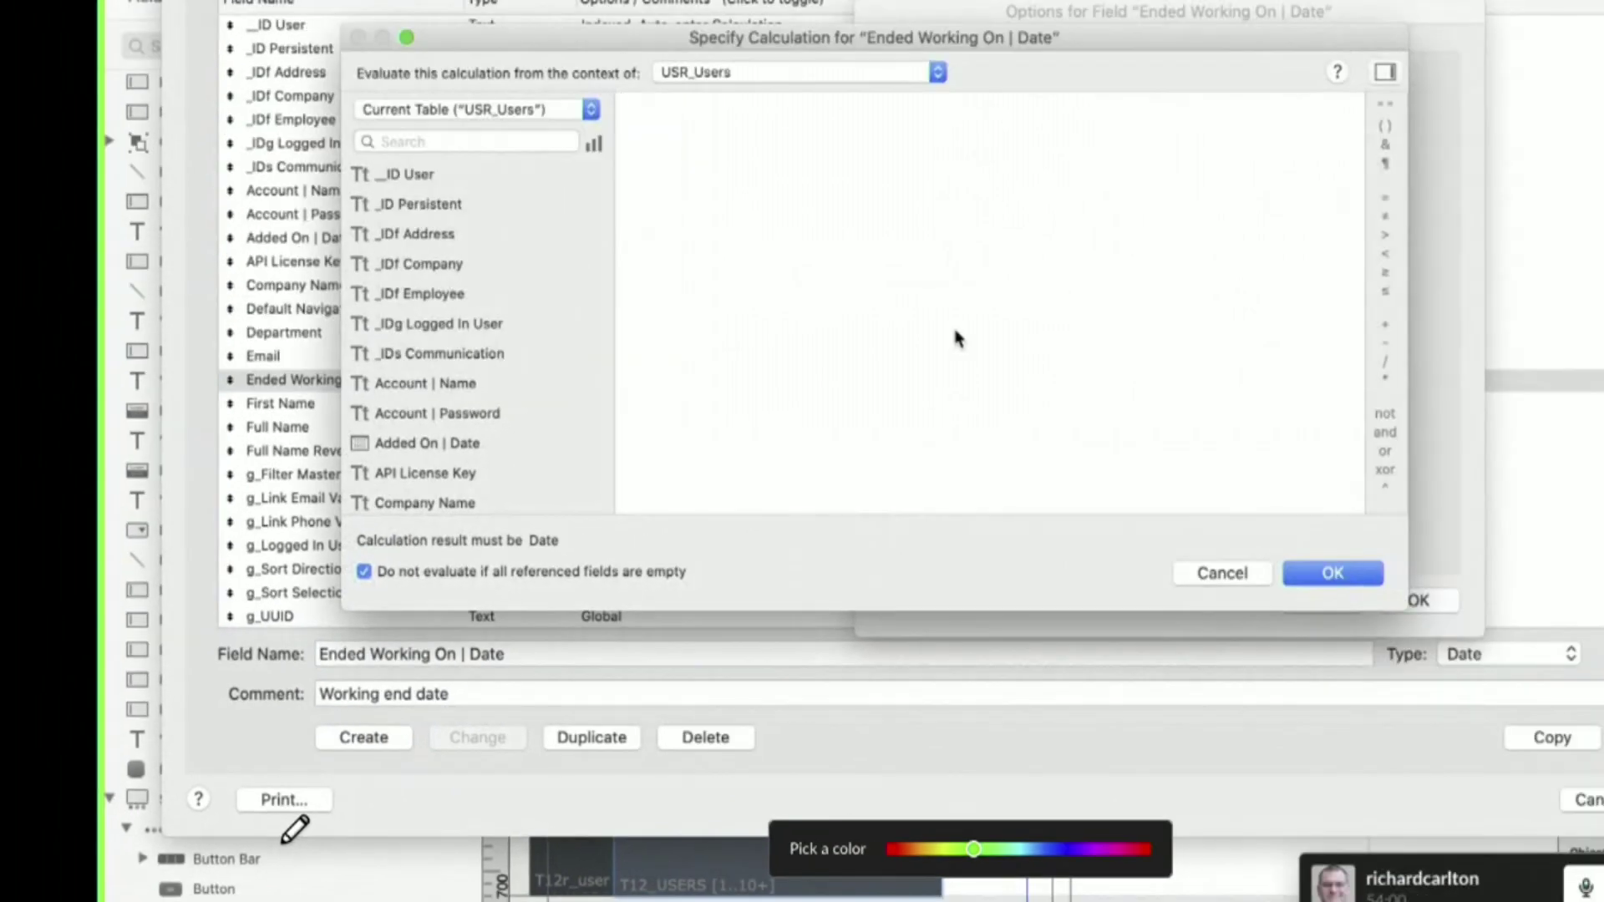
{"action": "type", "text": "e"}
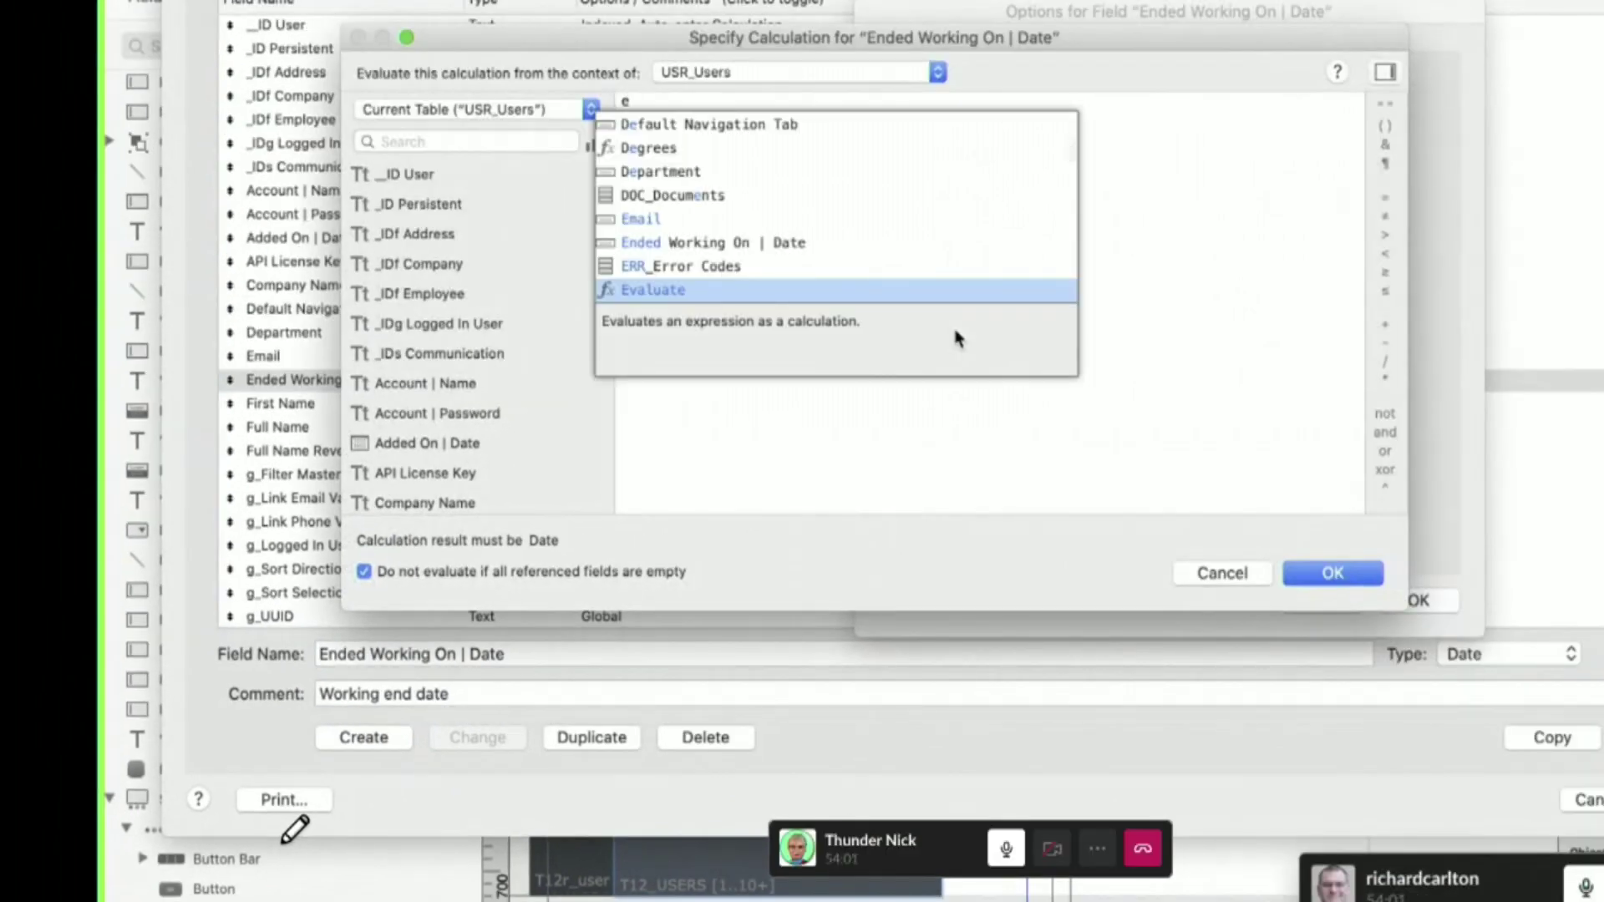
{"action": "key", "text": "BackSpace"}
{"action": "type", "text": "e"}
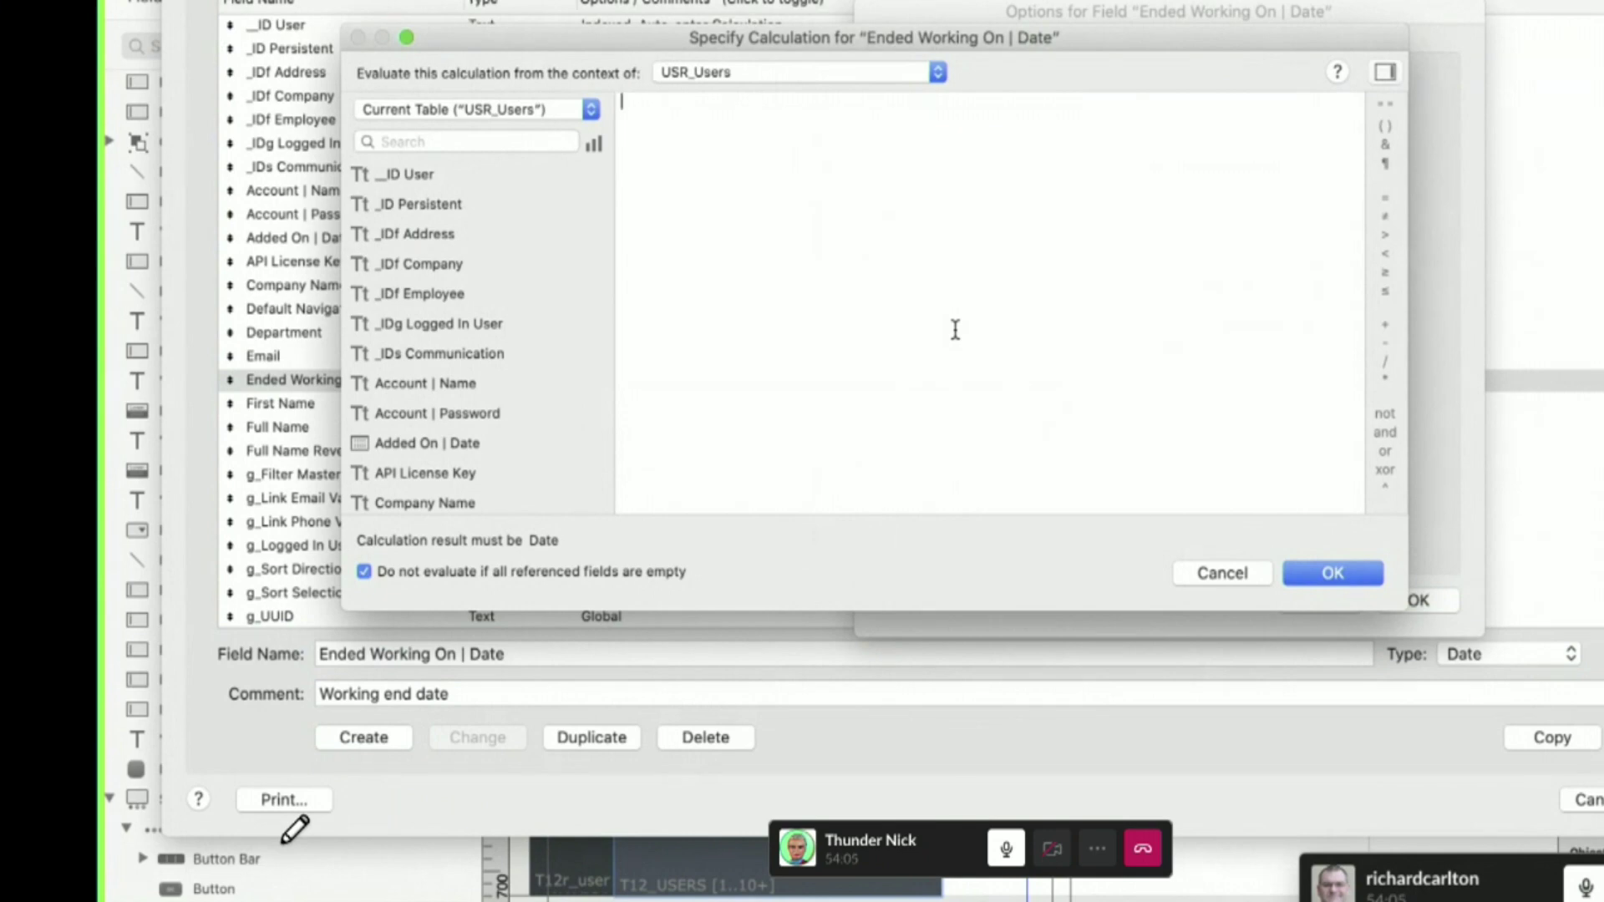
{"action": "key", "text": "Escape"}
{"action": "key", "text": "Escape"}
{"action": "key", "text": "Escape"}
{"action": "key", "text": "Escape"}
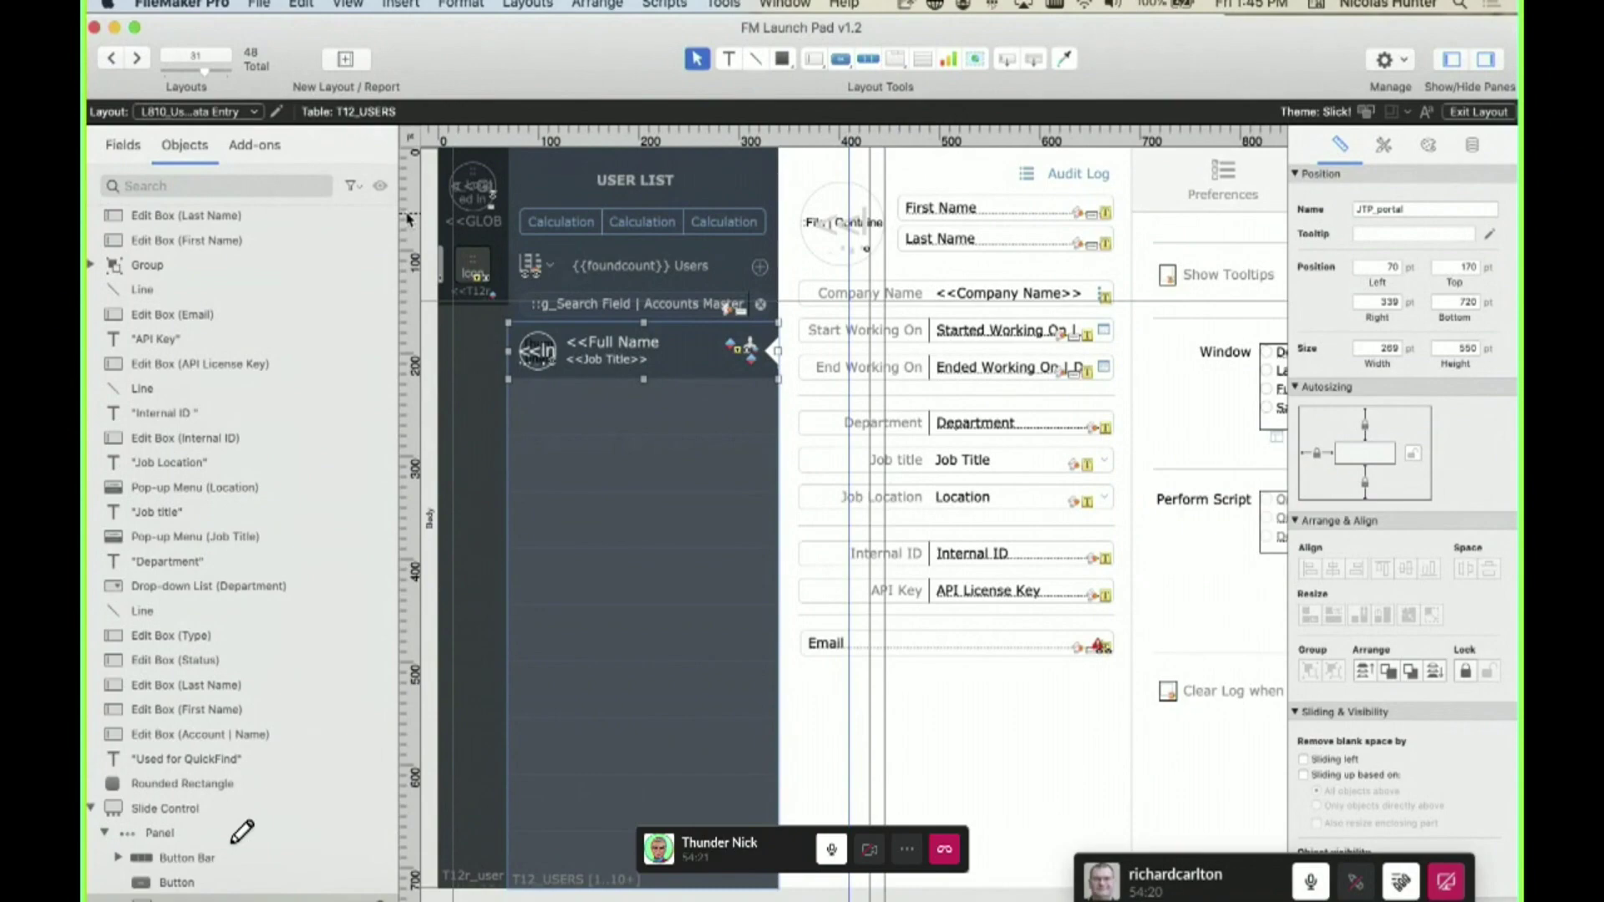
- Reopen Manage Database and type the accented word 'supérieur', correcting the typos
{"action": "key", "text": "super+shift+d"}
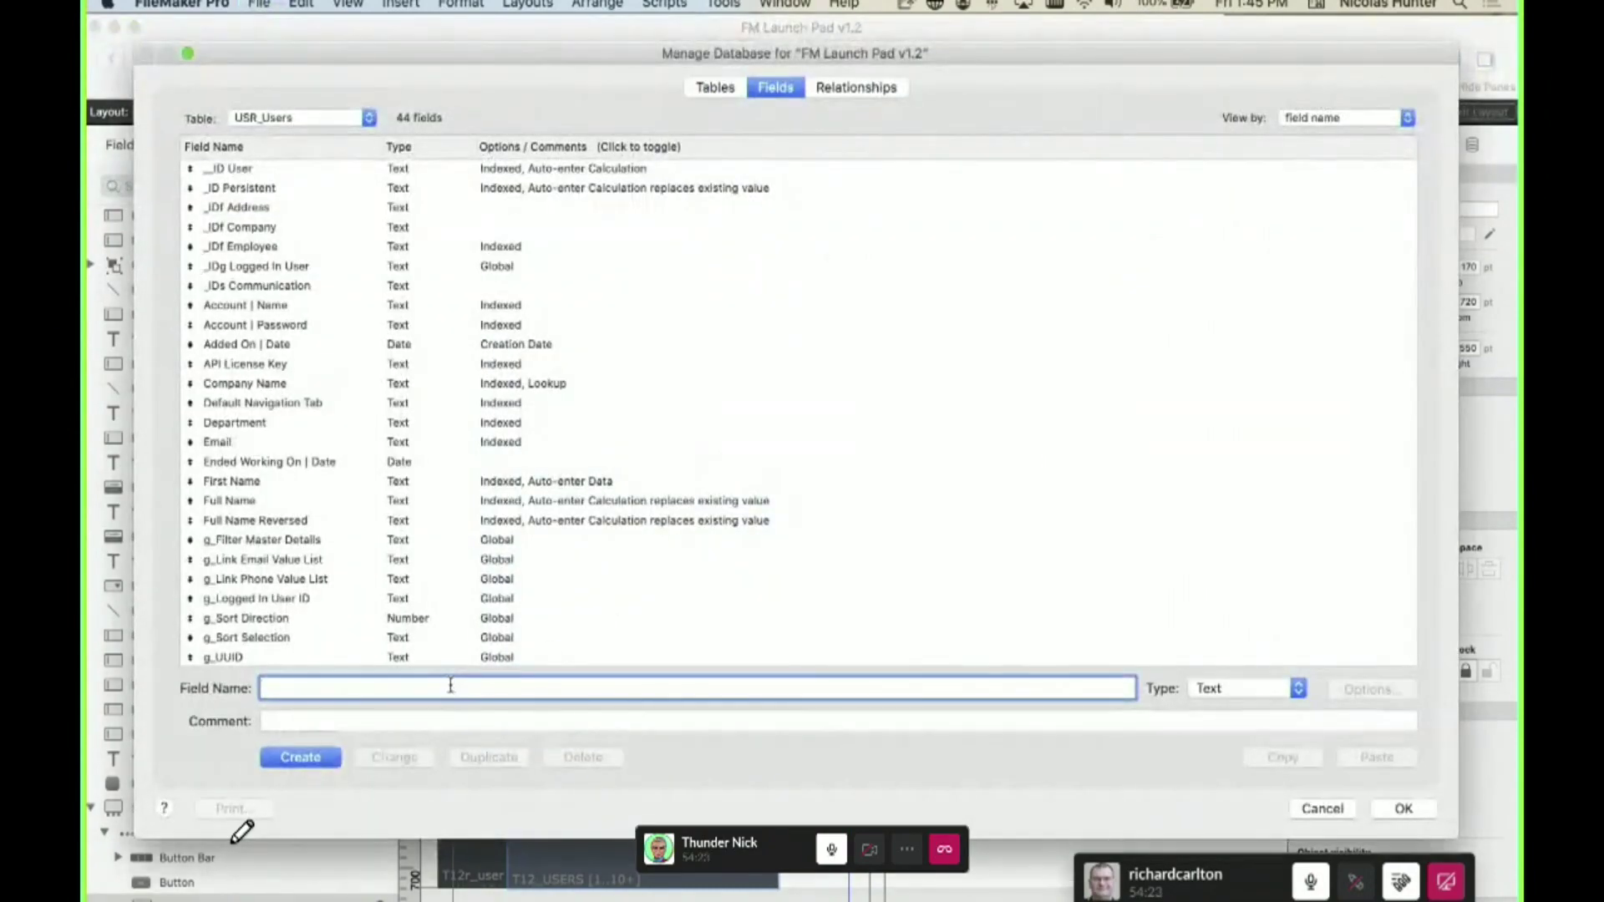
{"action": "type", "text": "supér"}
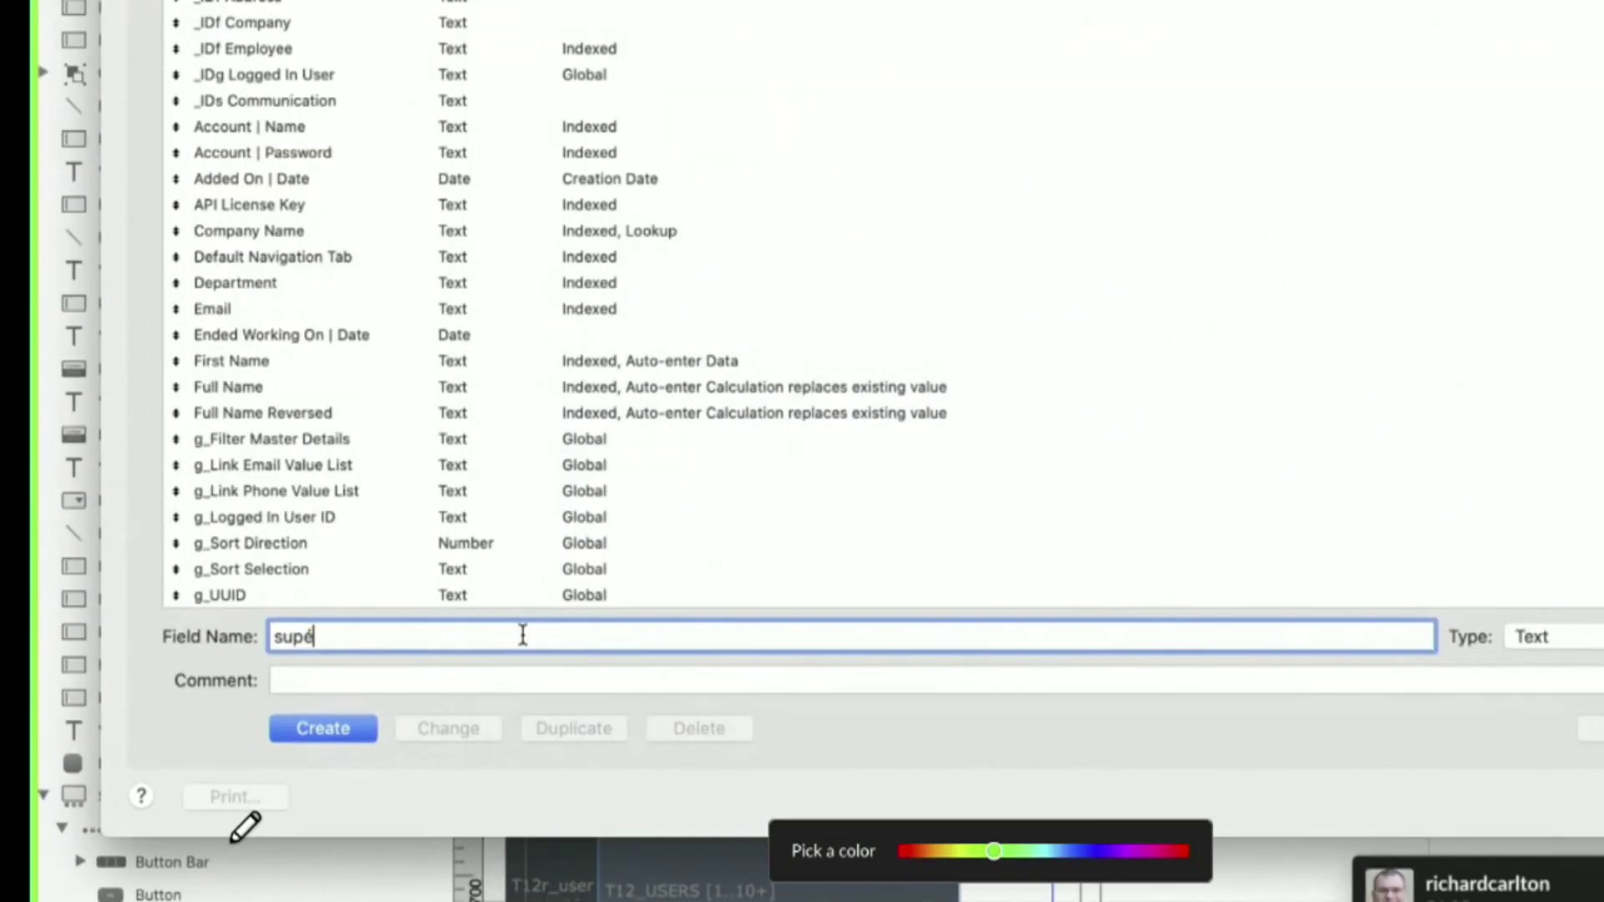
{"action": "type", "text": "eir"}
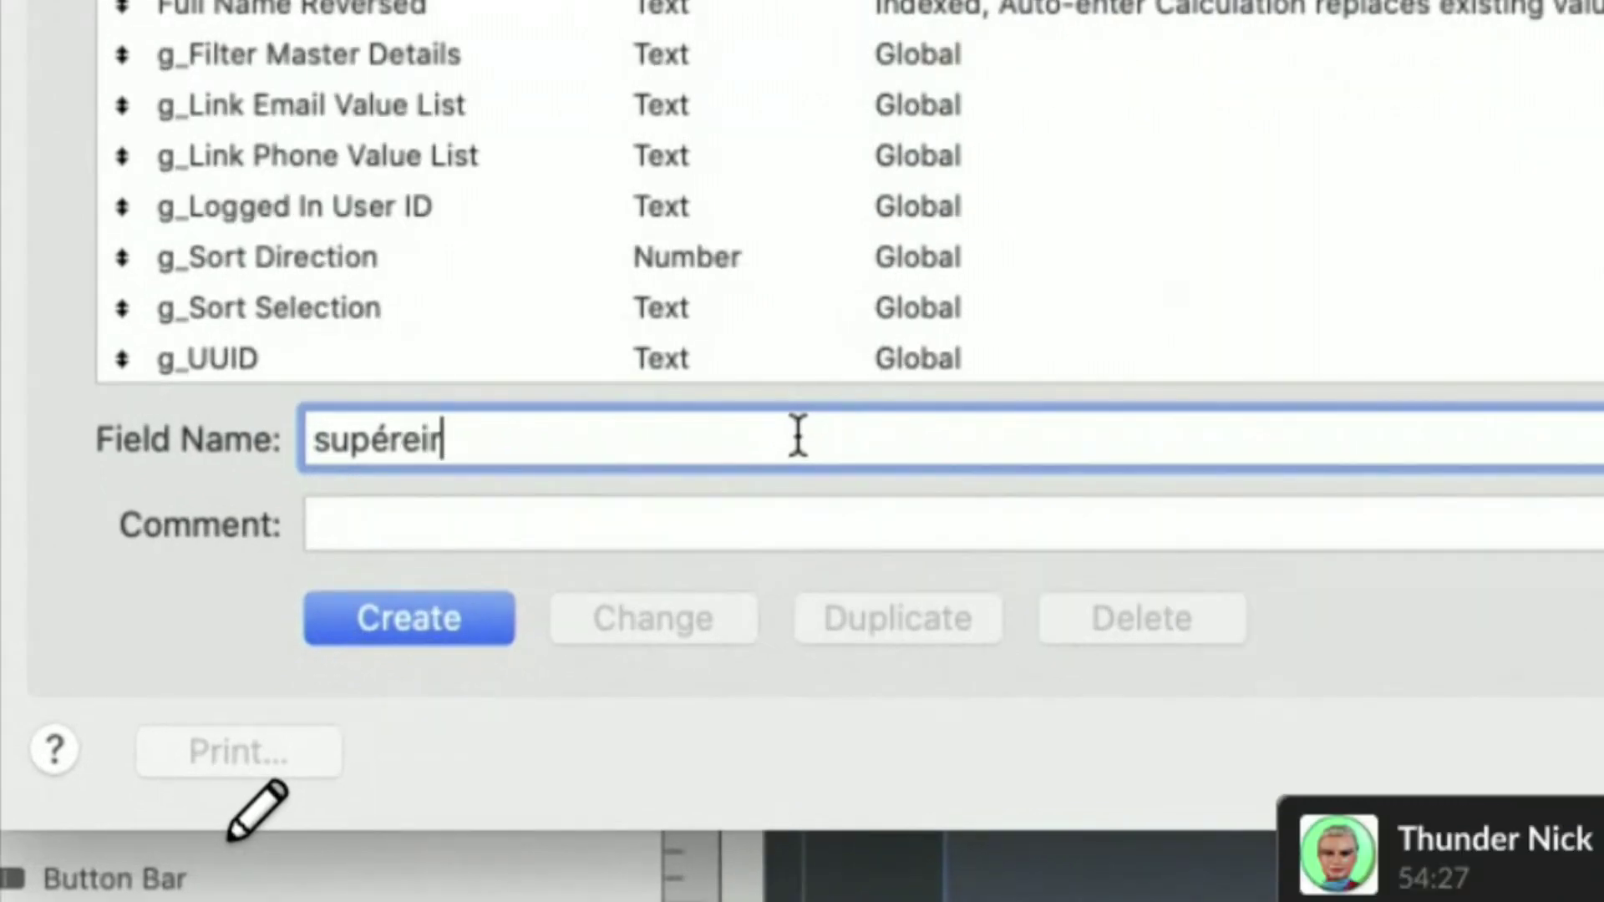
{"action": "key", "text": "BackSpace"}
{"action": "key", "text": "BackSpace"}
{"action": "key", "text": "BackSpace"}
{"action": "type", "text": "ieur"}
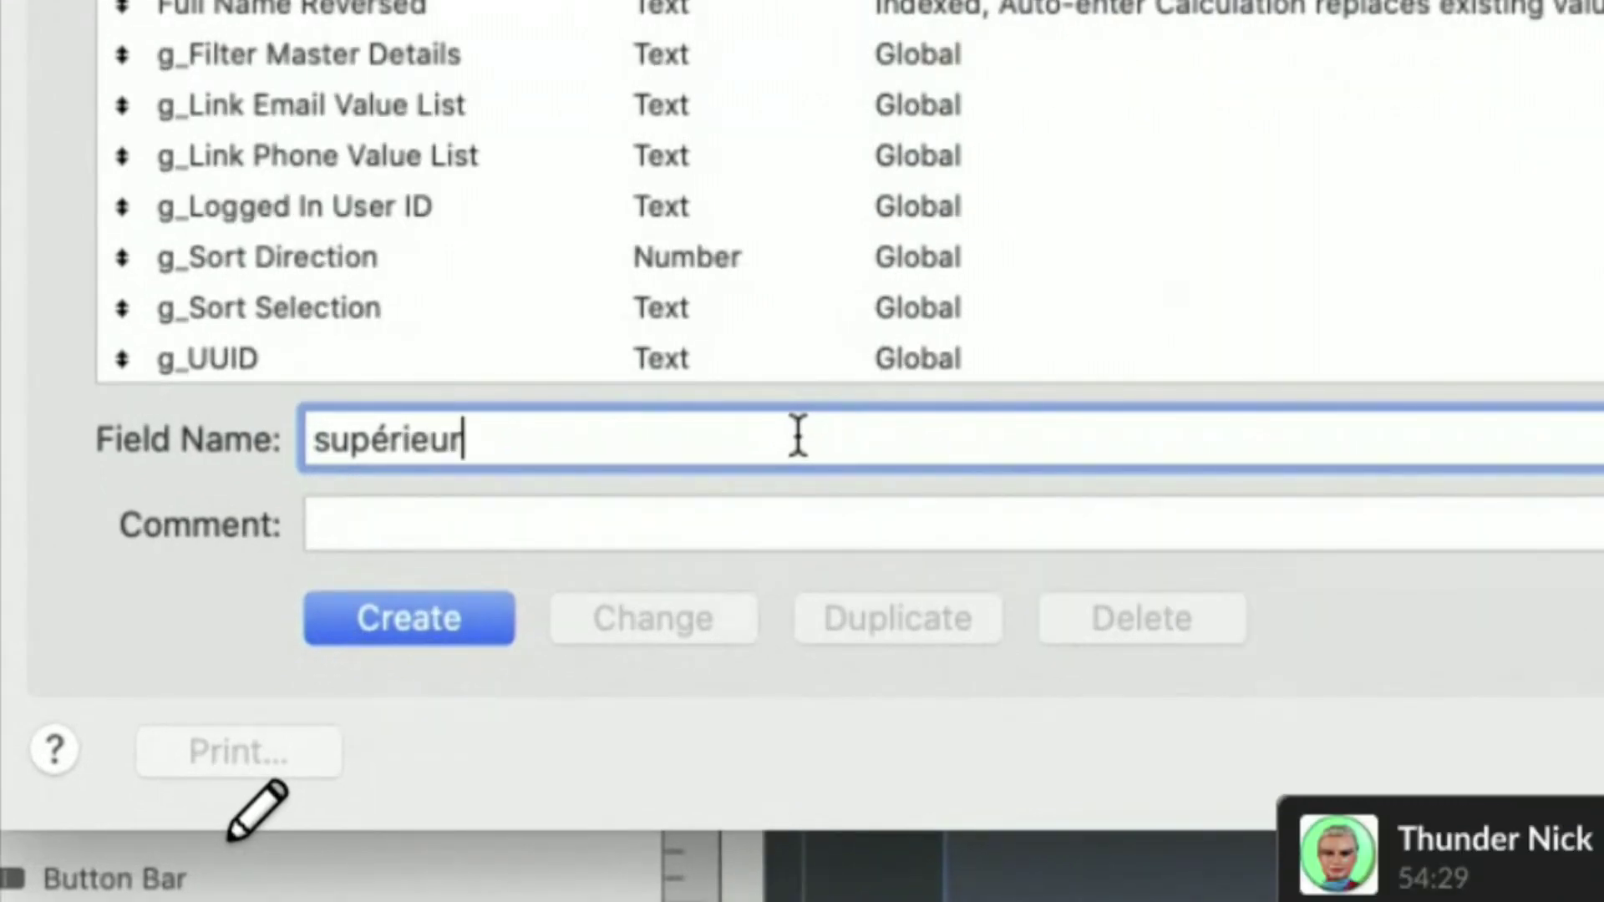
{"action": "key", "text": "Left"}
{"action": "key", "text": "Left"}
{"action": "key", "text": "Left"}
{"action": "key", "text": "Left"}
{"action": "key", "text": "Left"}
{"action": "key", "text": "BackSpace"}
{"action": "type", "text": "e"}
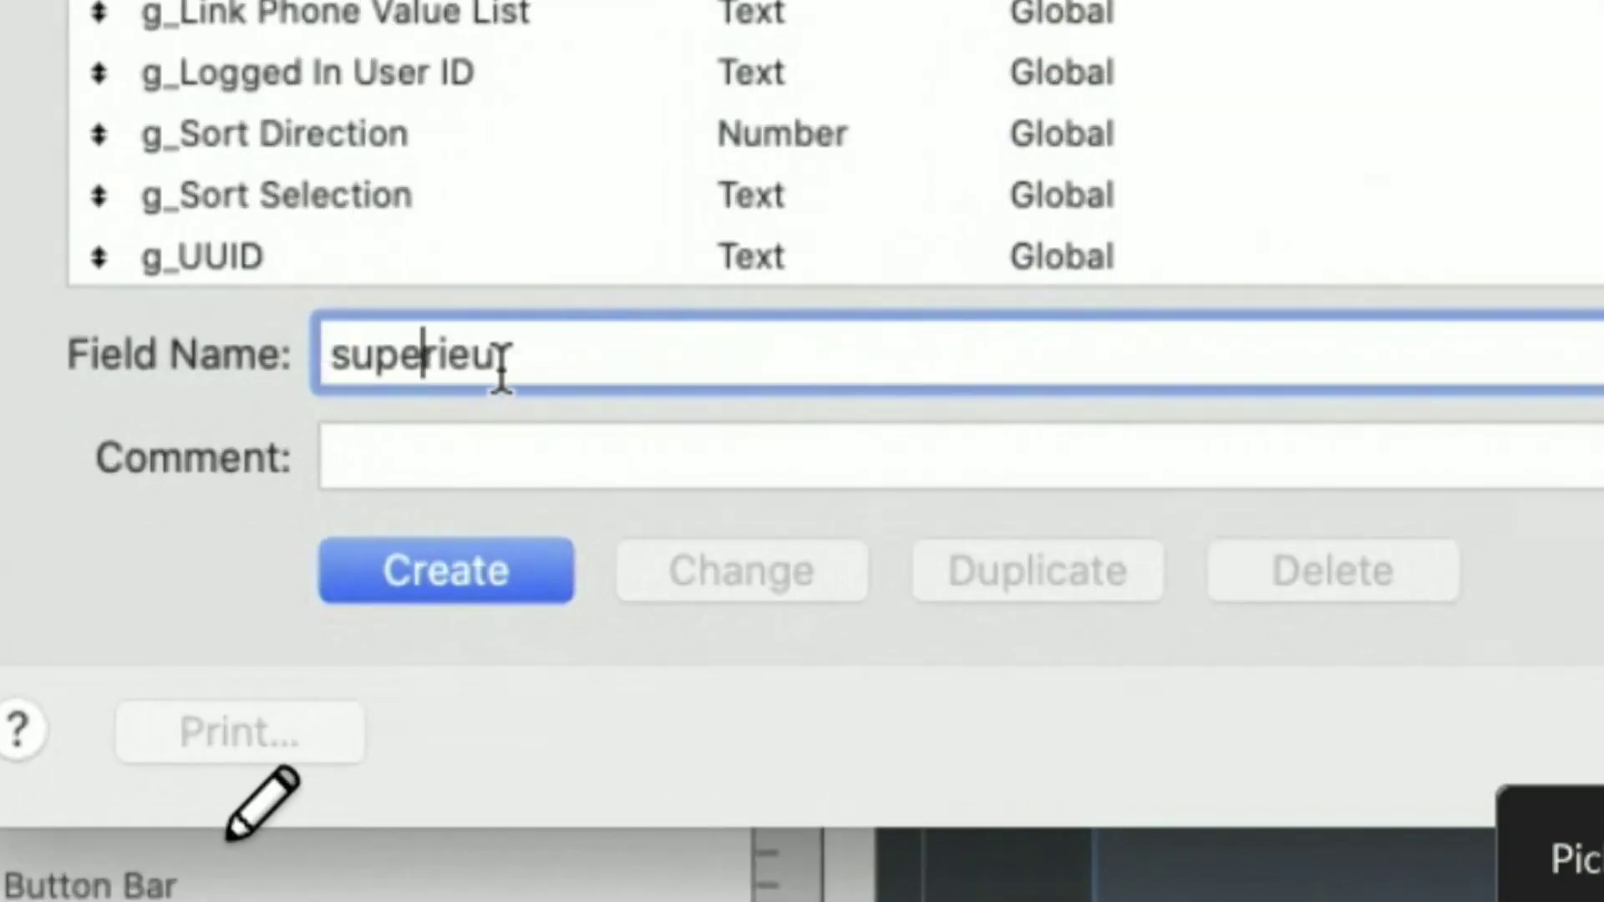
{"action": "double_click", "coordinate": [502, 367]}
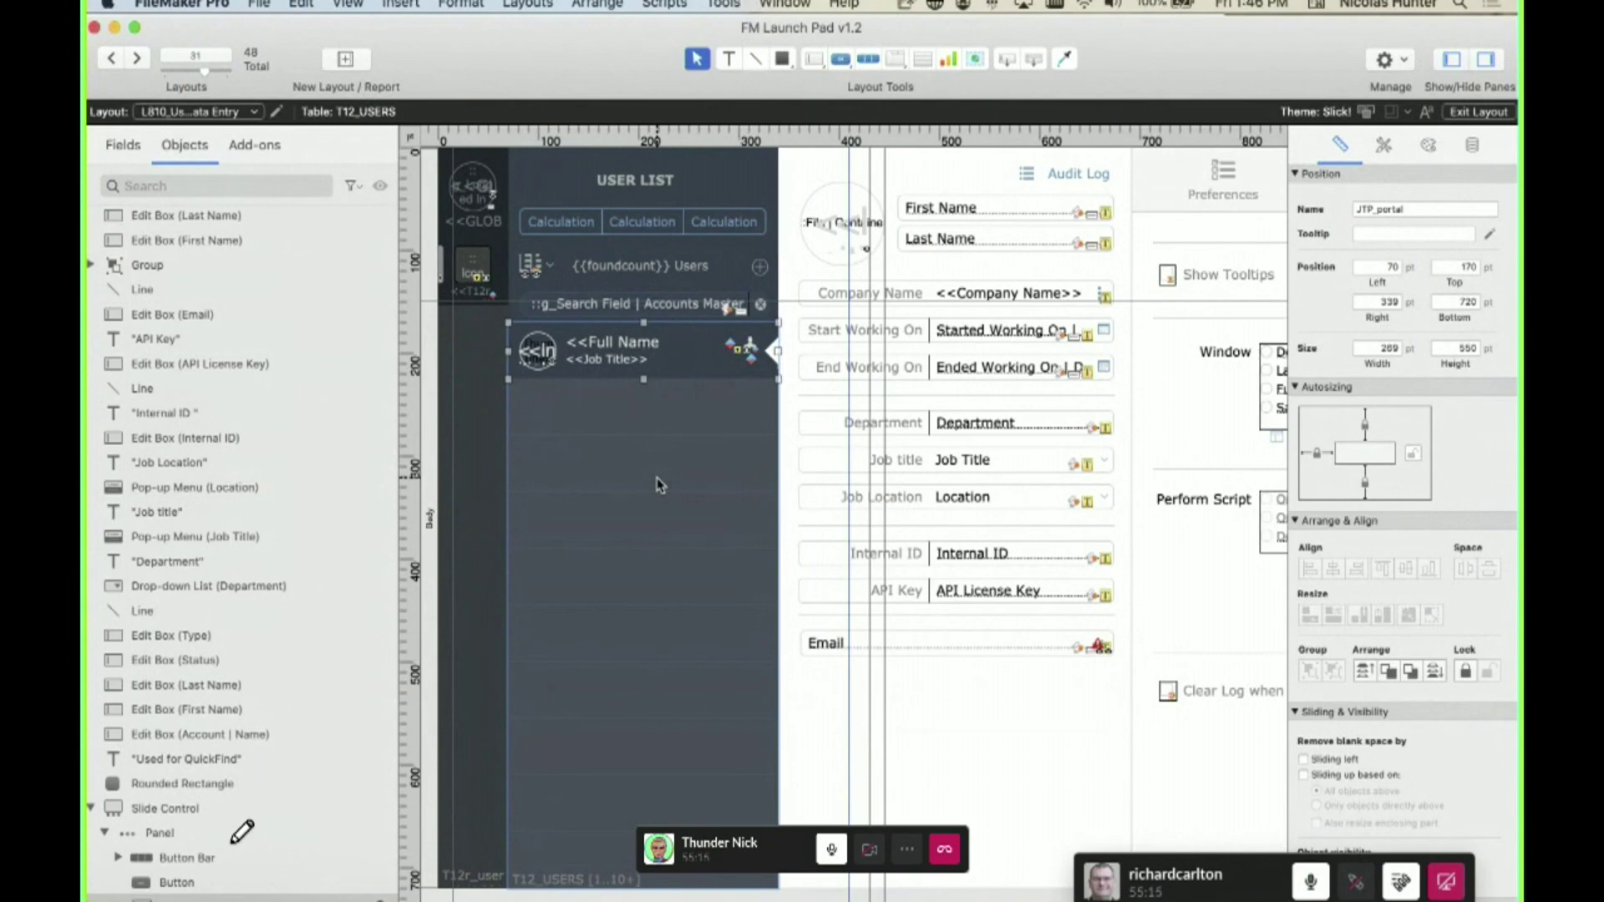
- Open the _IDs Communication auto-enter calculation and look up Hour among the Time functions
{"action": "key", "text": "super+shift+d"}
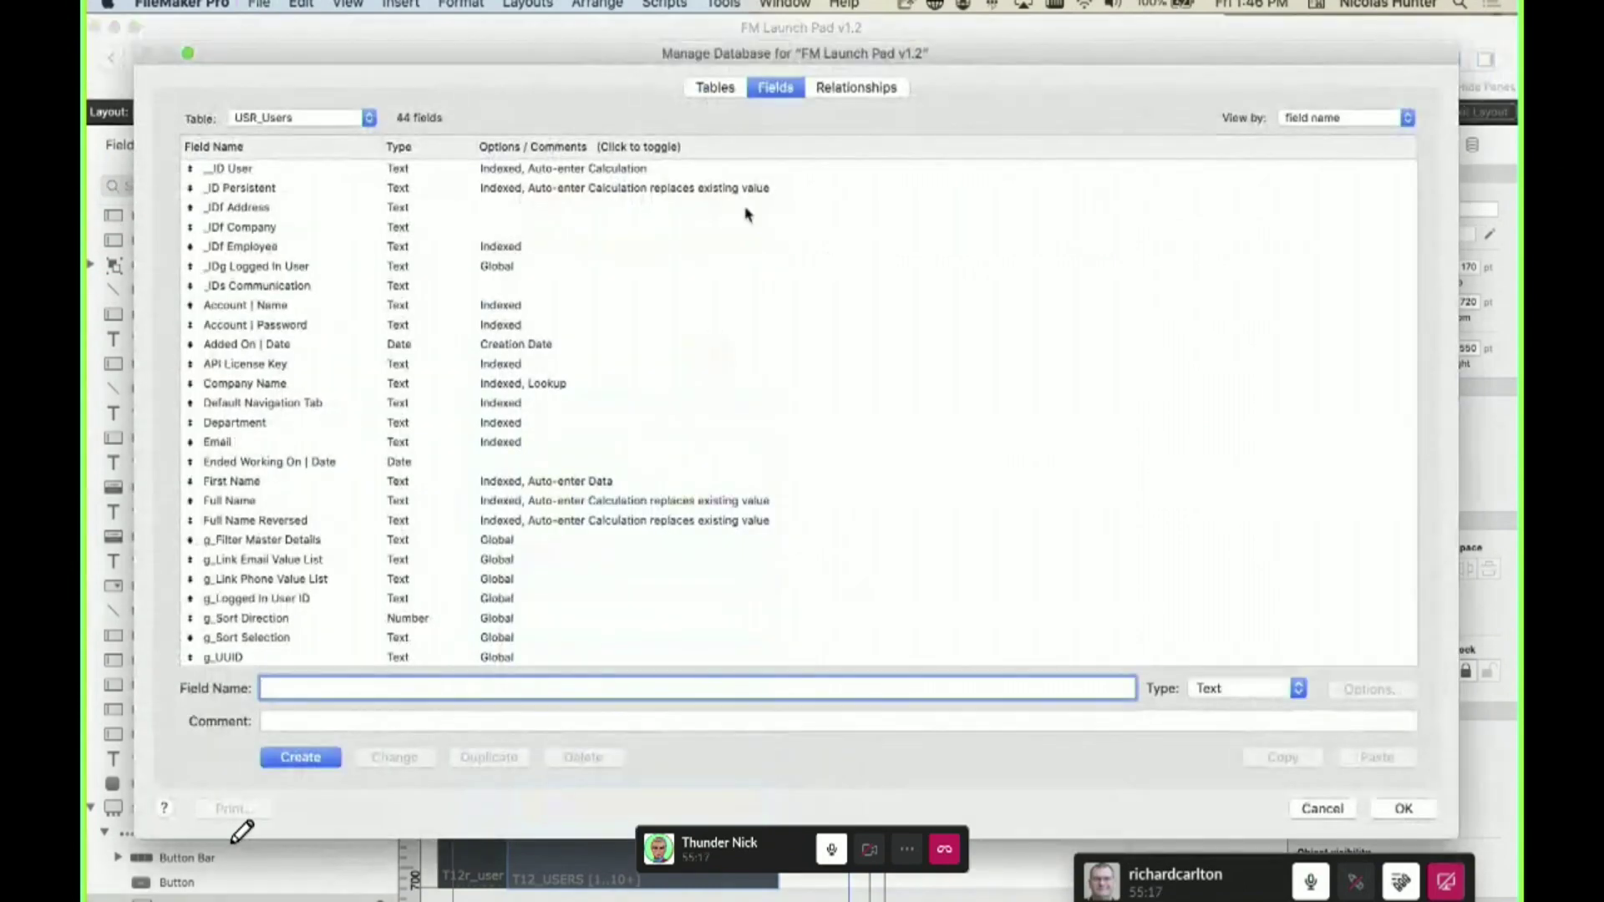
{"action": "left_click", "coordinate": [516, 286]}
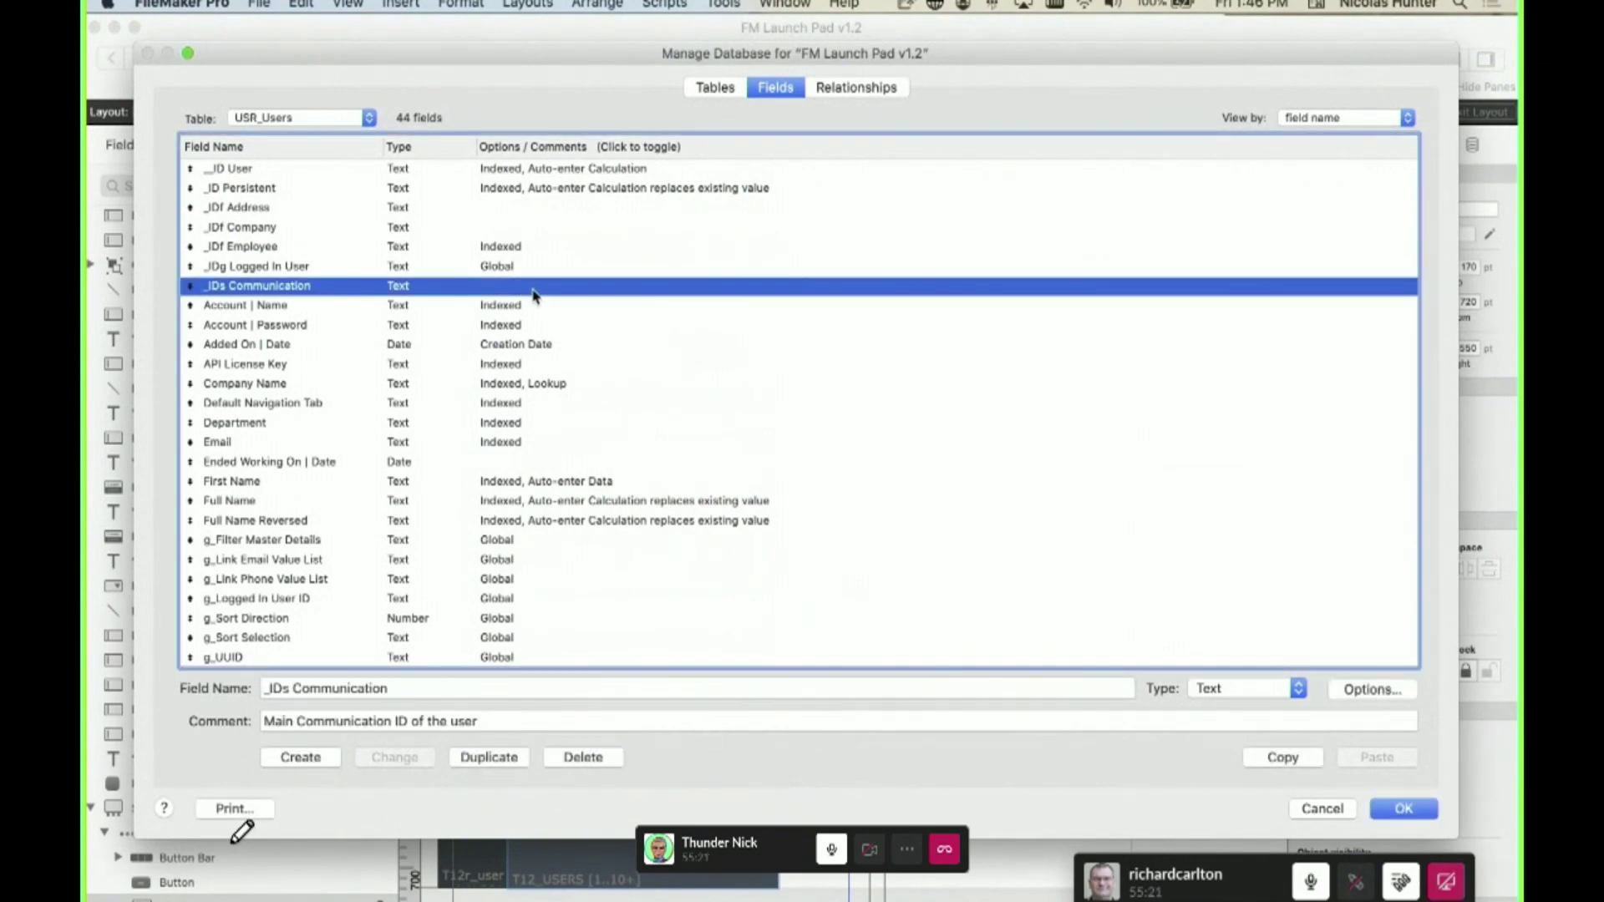
{"action": "double_click", "coordinate": [534, 292]}
{"action": "left_click", "coordinate": [973, 505]}
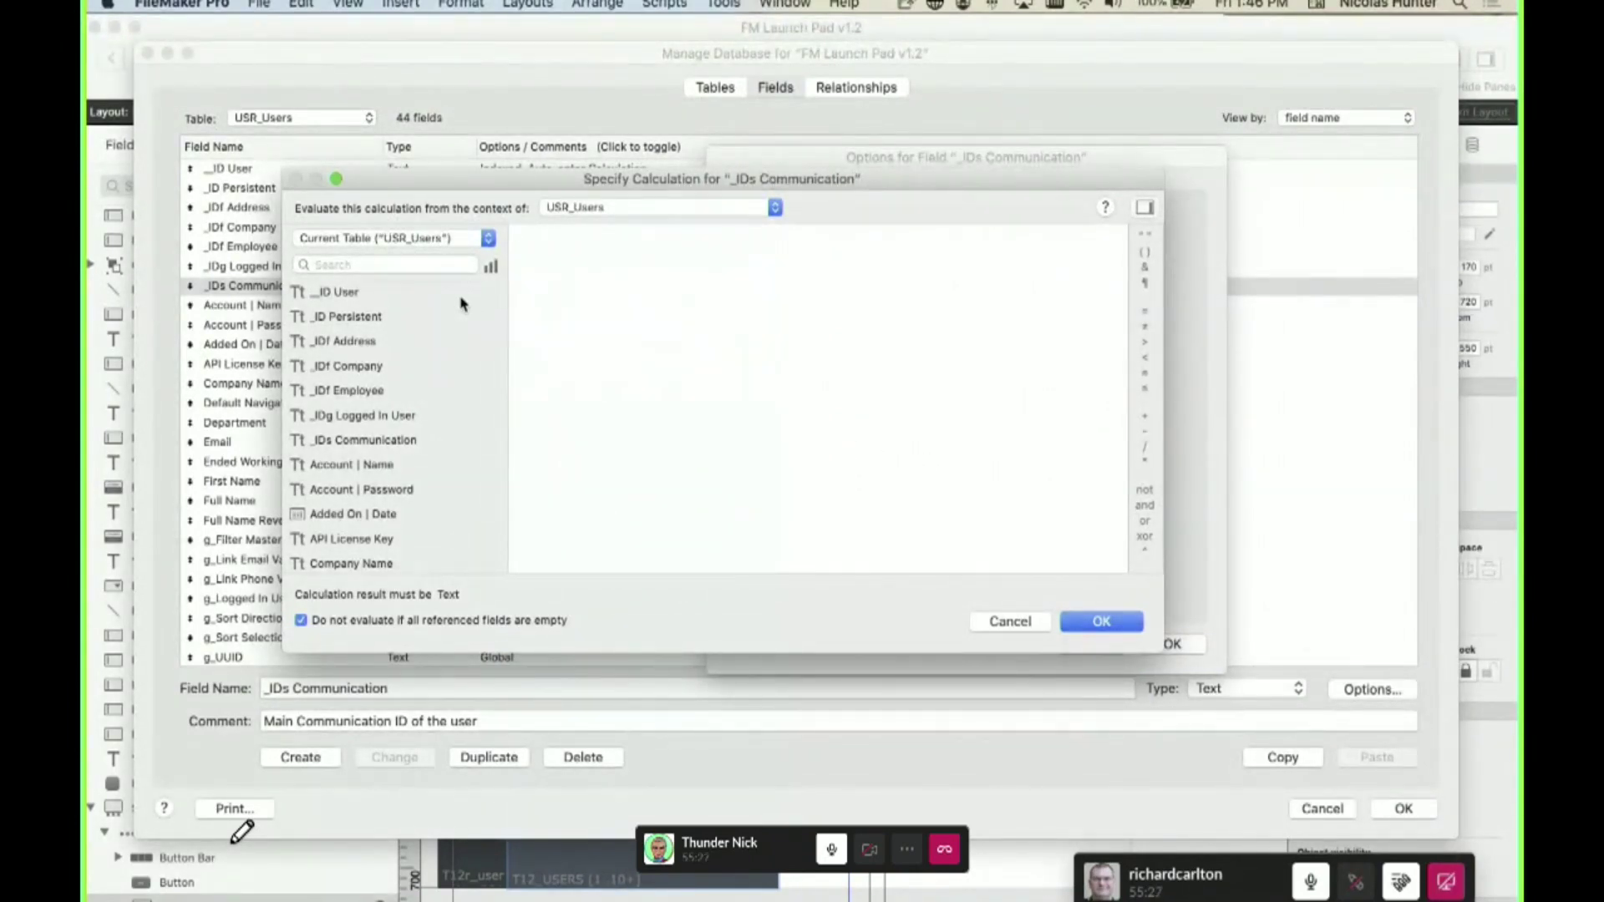
{"action": "left_click", "coordinate": [1145, 211]}
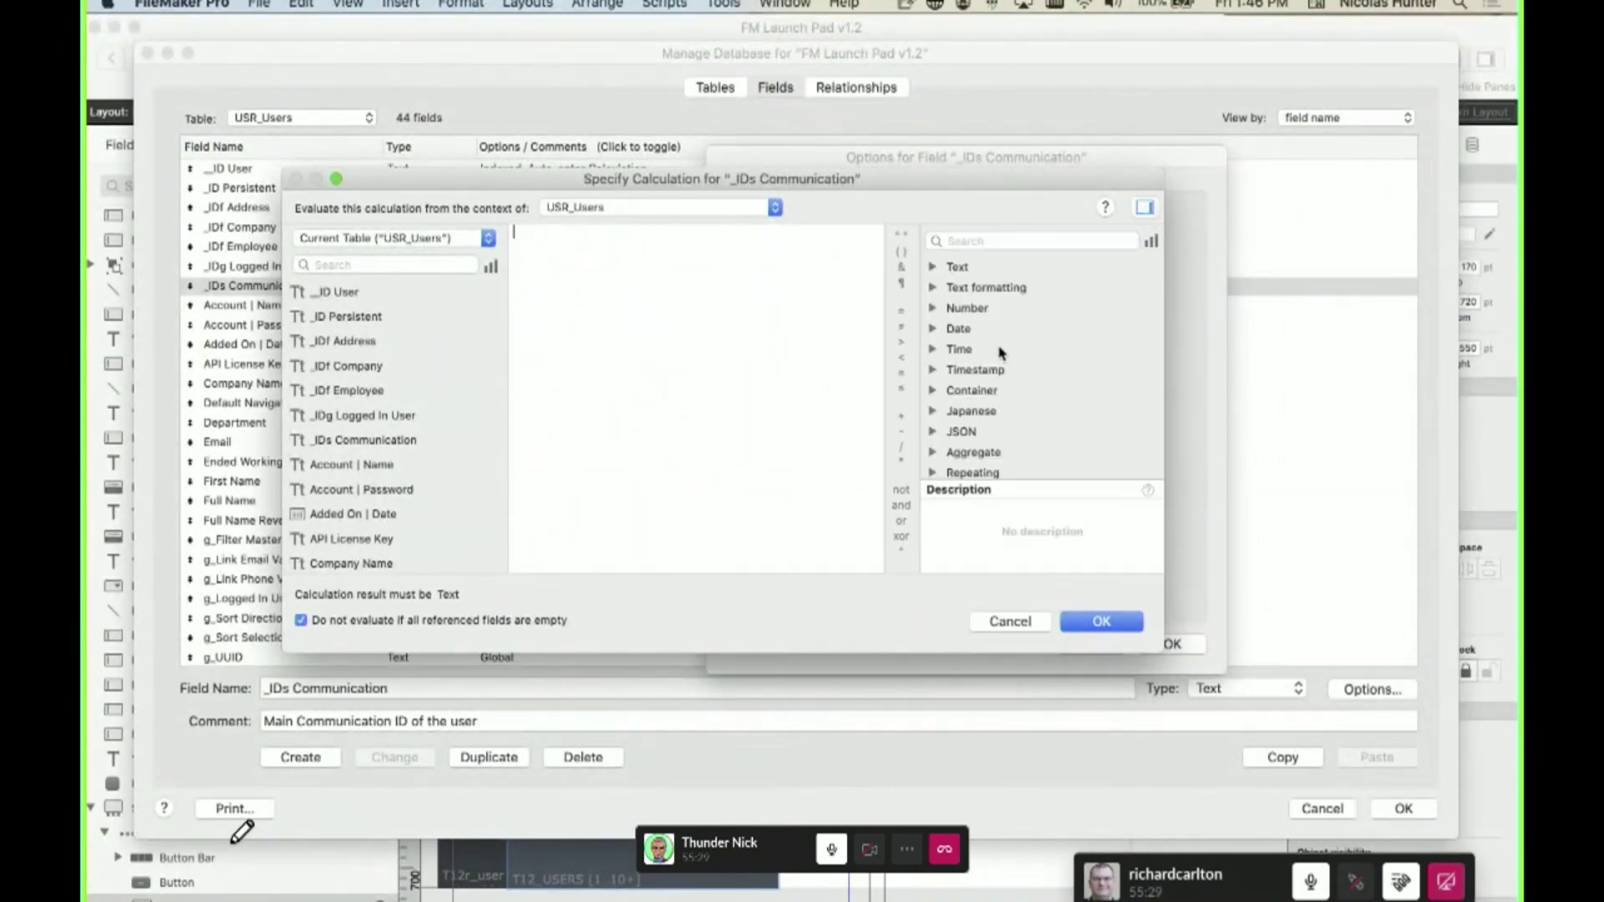
{"action": "left_click", "coordinate": [933, 350]}
{"action": "left_click", "coordinate": [1000, 372]}
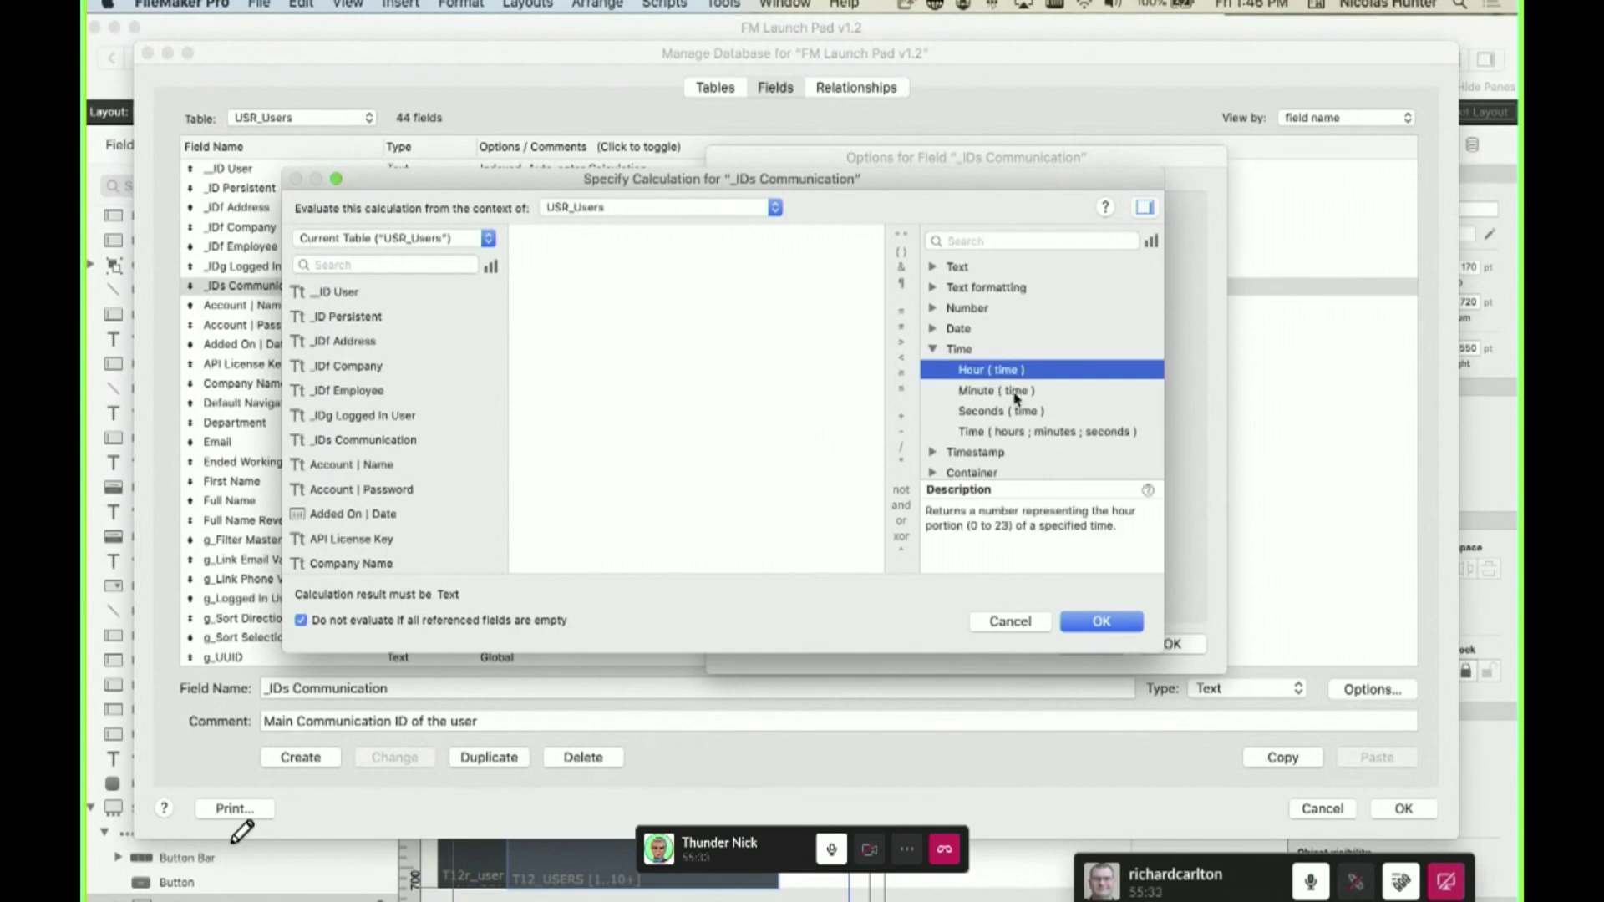
- Insert Hour ( time ) into the formula, replace it with 'Heure', then clear it
{"action": "left_click", "coordinate": [551, 276]}
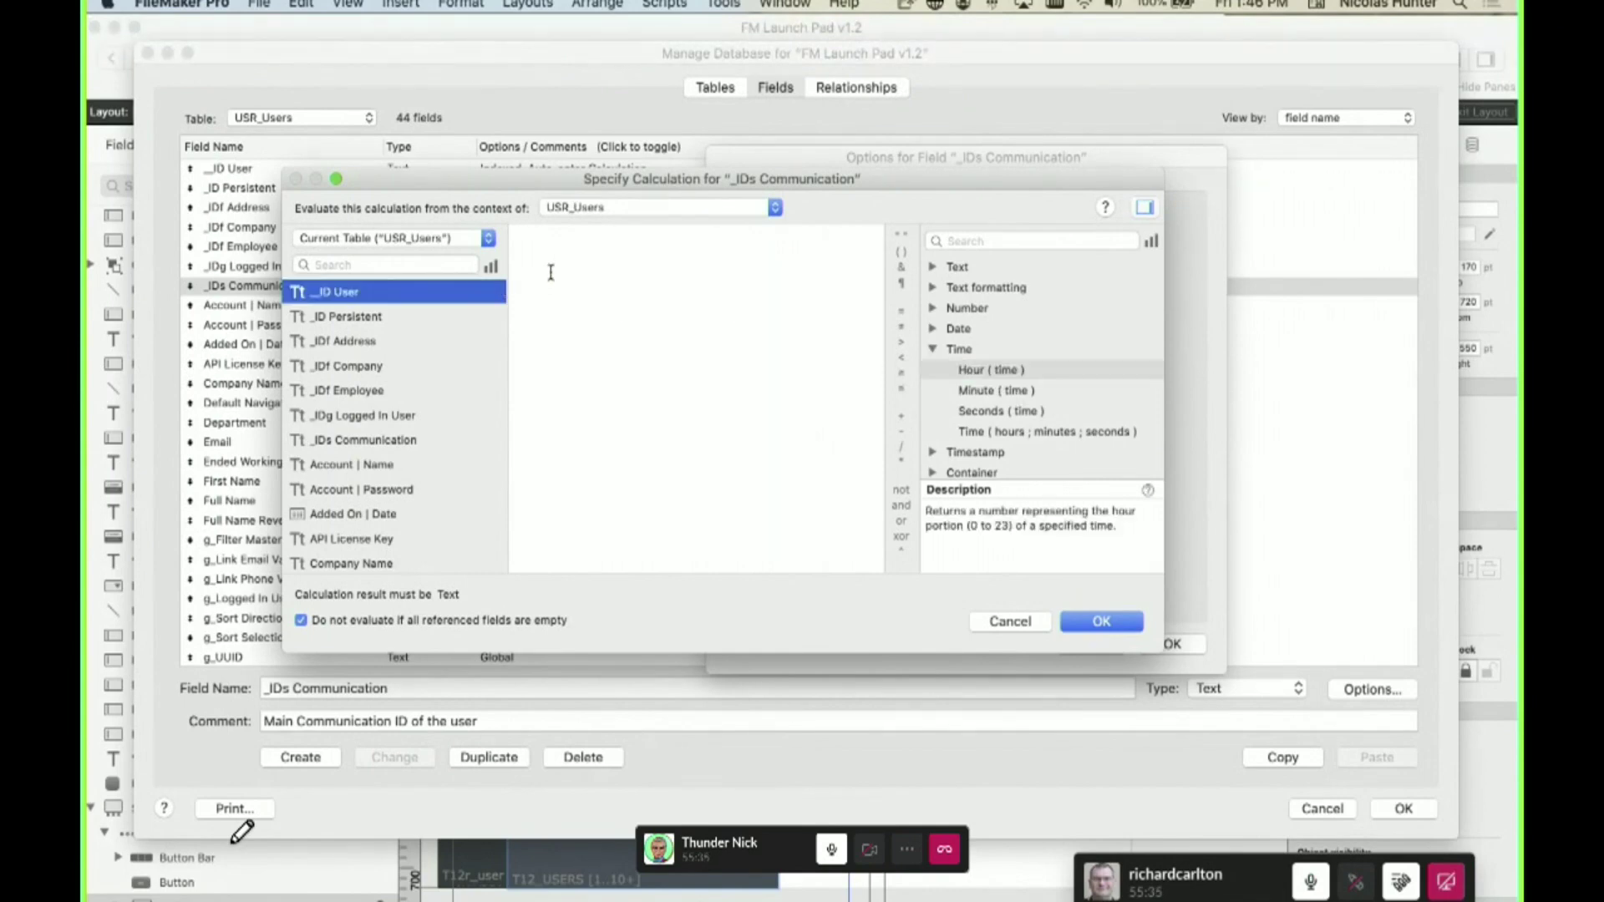
{"action": "type", "text": "Hour"}
{"action": "key", "text": "Return"}
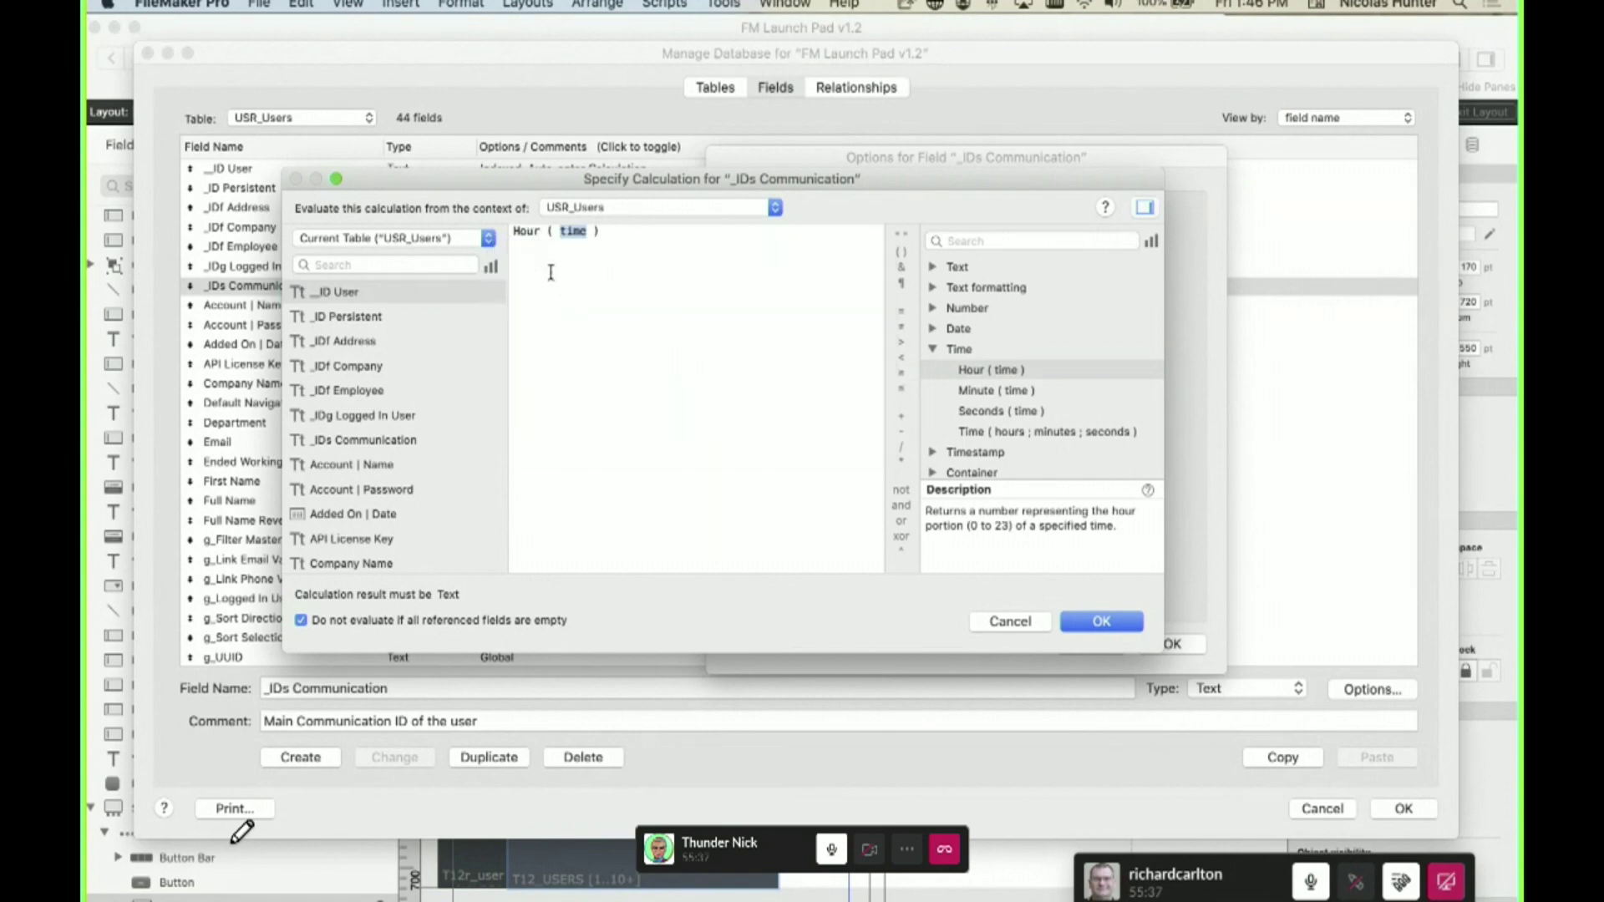
{"action": "left_click_drag", "start_coordinate": [615, 240], "coordinate": [479, 224]}
{"action": "type", "text": "Heure"}
{"action": "key", "text": "super+a"}
{"action": "key", "text": "BackSpace"}
- Browse the Timestamp and Container function categories, then cancel both dialogs unchanged
{"action": "left_click", "coordinate": [934, 473]}
{"action": "left_click", "coordinate": [933, 452]}
{"action": "scroll", "coordinate": [991, 429], "scroll_direction": "down", "scroll_amount": 3}
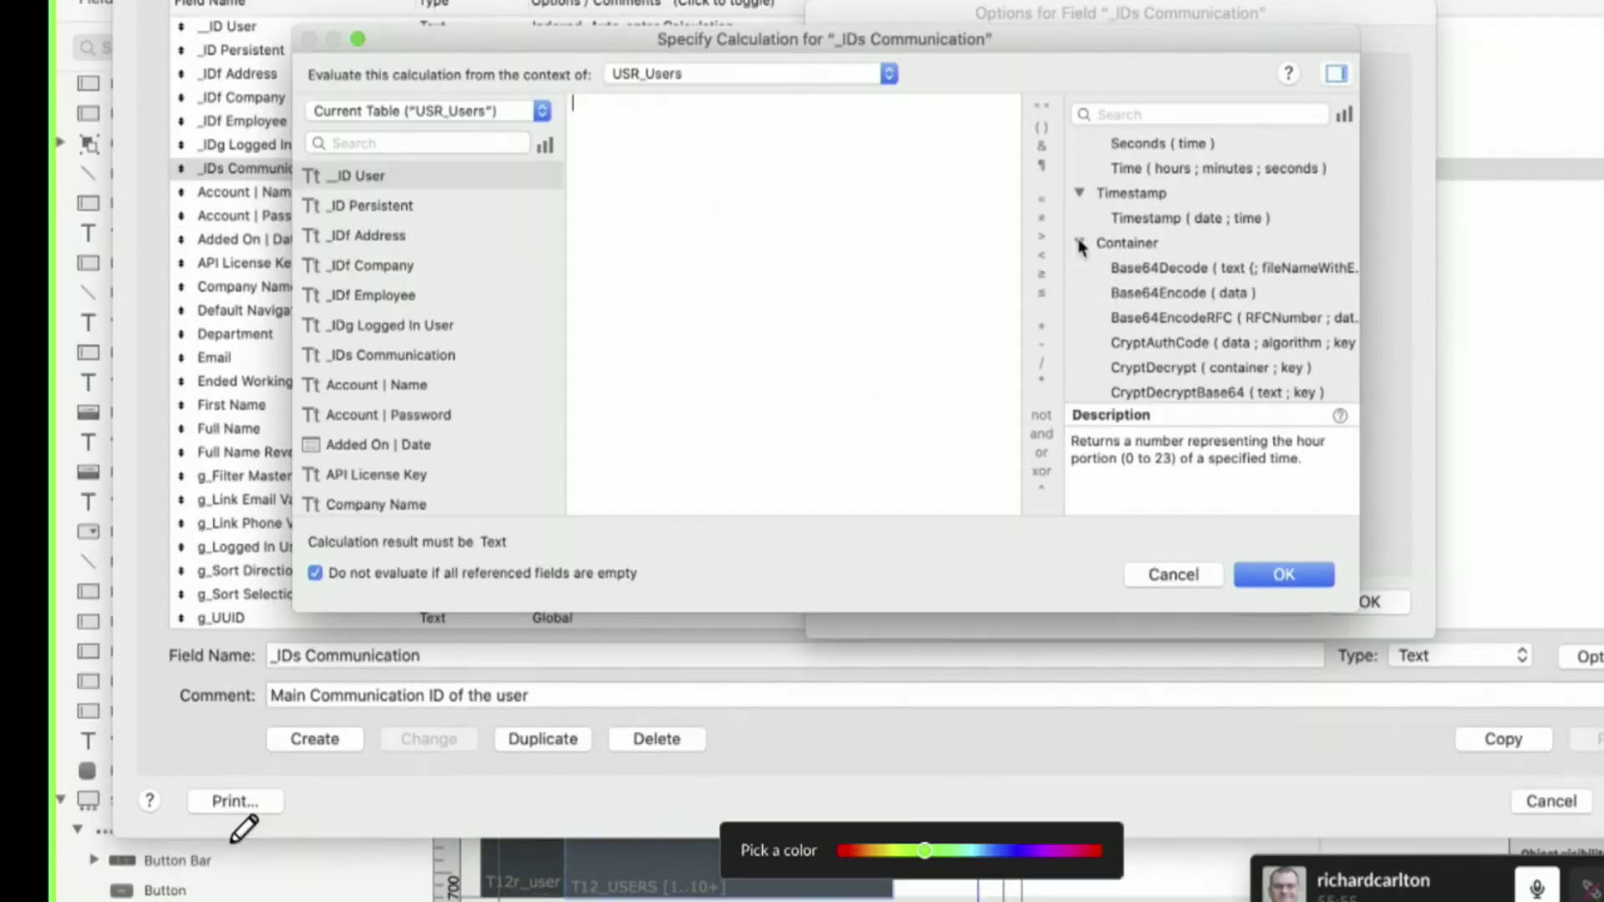
{"action": "left_click", "coordinate": [932, 347]}
{"action": "left_click", "coordinate": [1163, 130]}
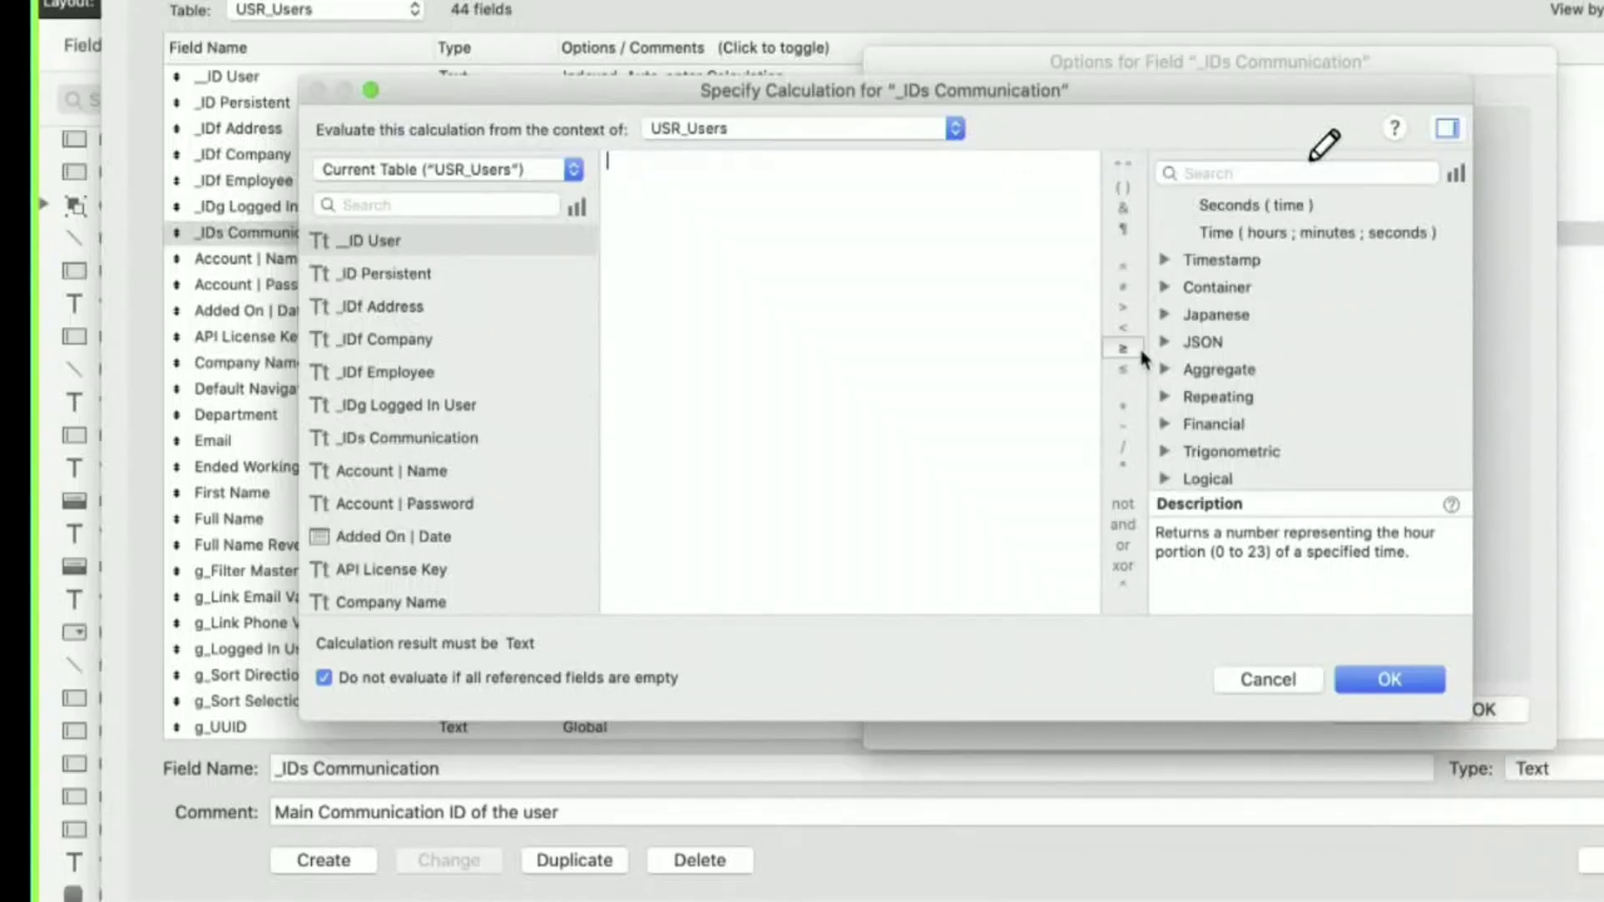
{"action": "key", "text": "Escape"}
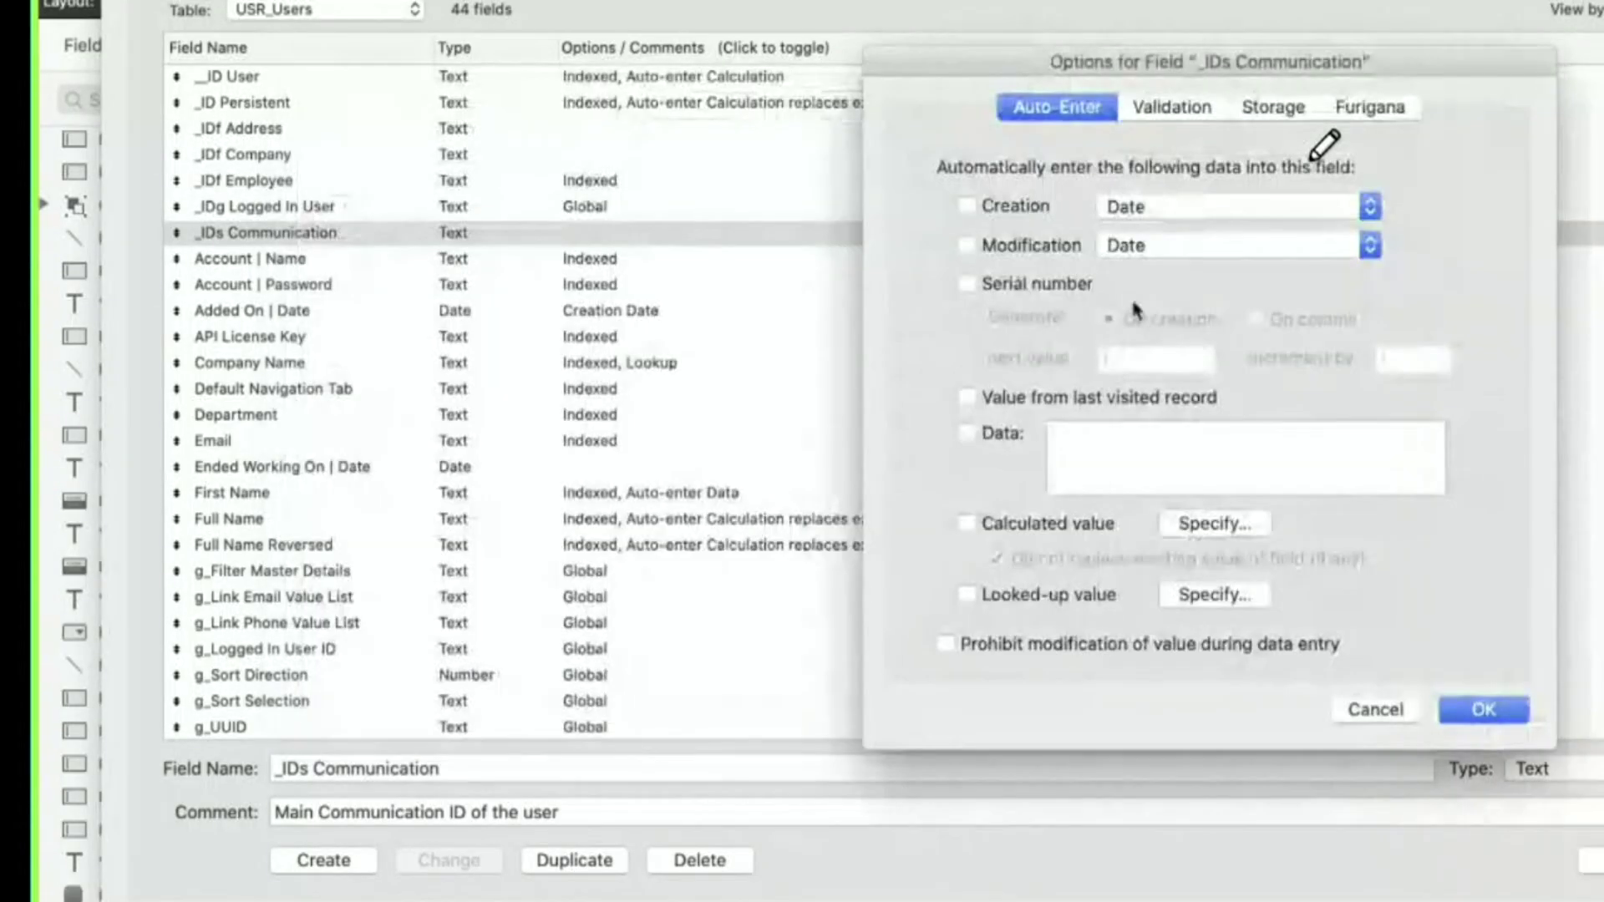
{"action": "key", "text": "Escape"}
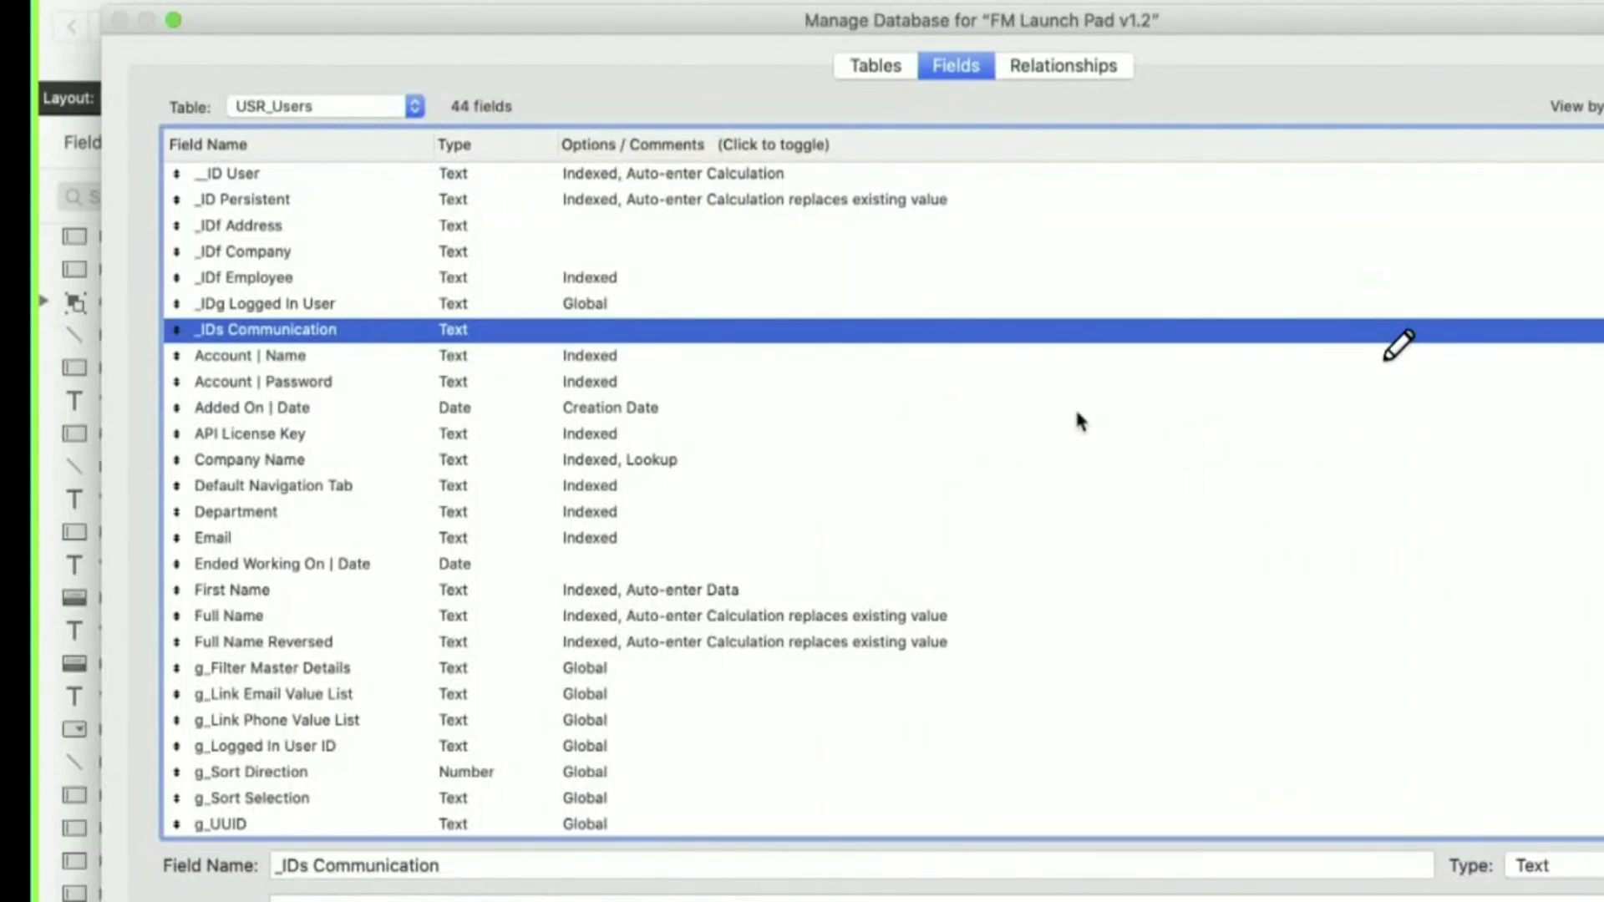
- Open the _IDg Logged In User calculation and insert the Get function
{"action": "double_click", "coordinate": [924, 305]}
{"action": "left_click", "coordinate": [1246, 635]}
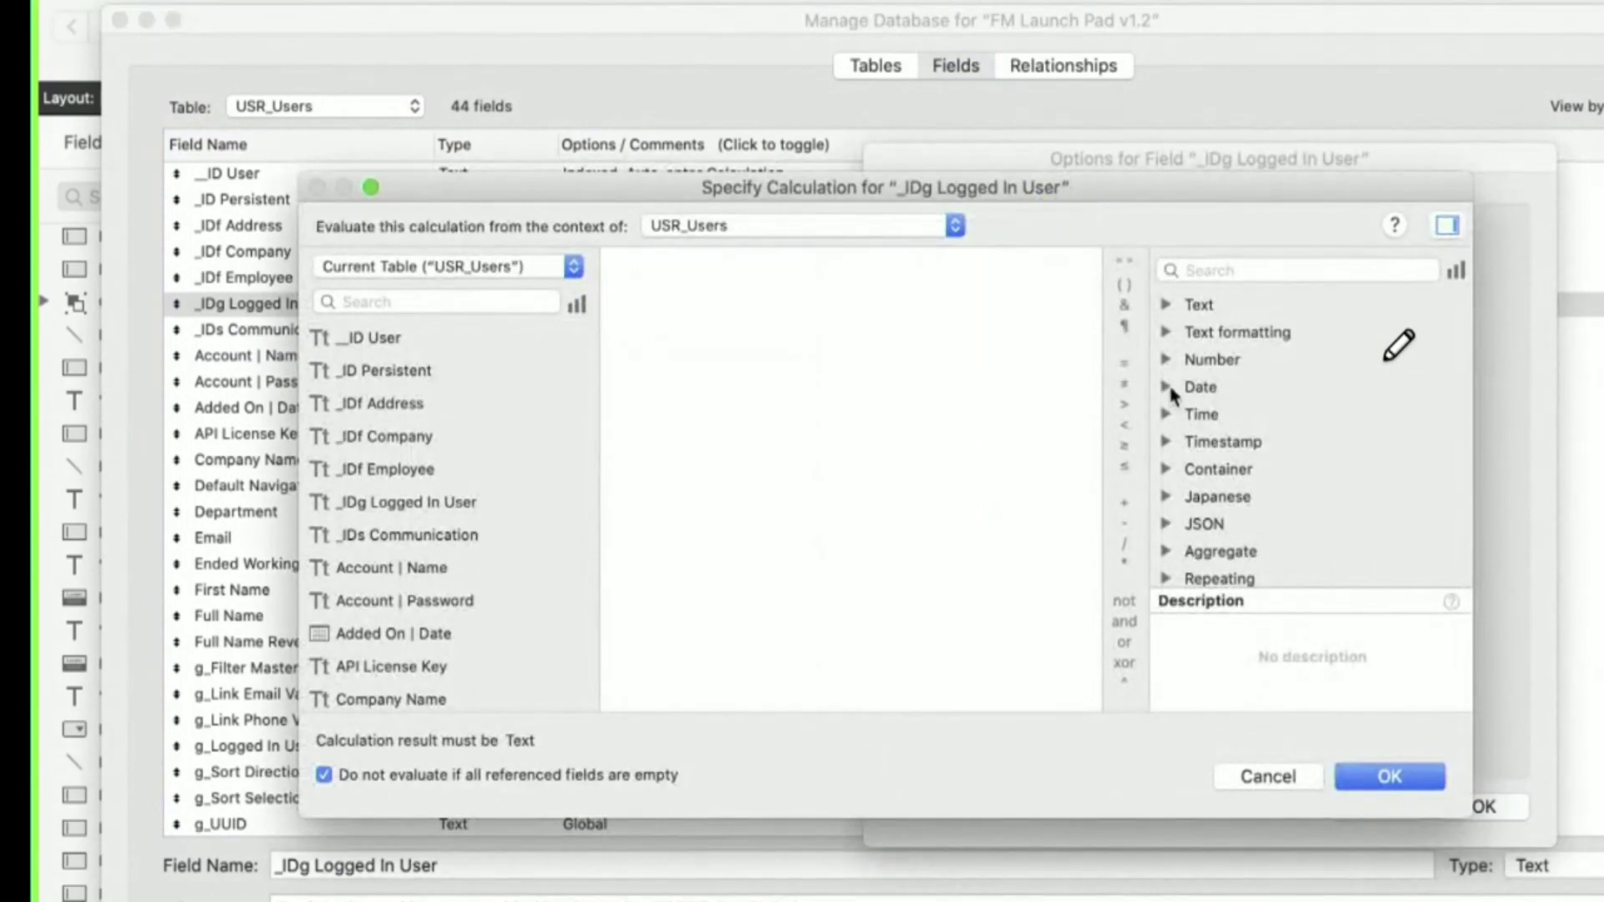
{"action": "left_click", "coordinate": [1167, 387]}
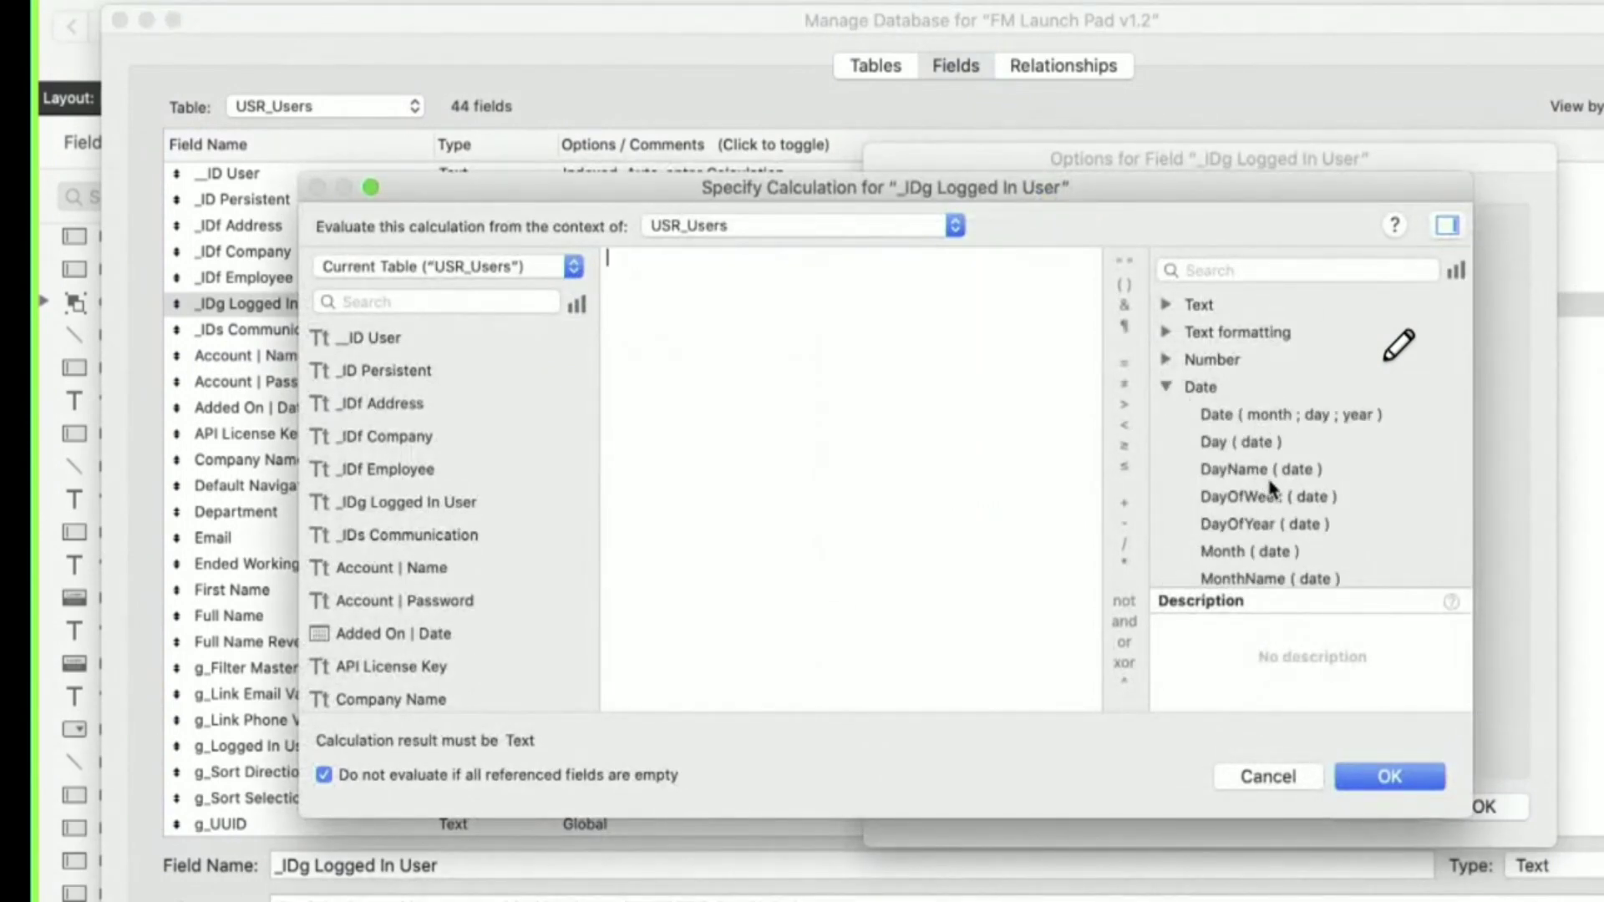
{"action": "left_click", "coordinate": [1167, 386]}
{"action": "type", "text": "Get"}
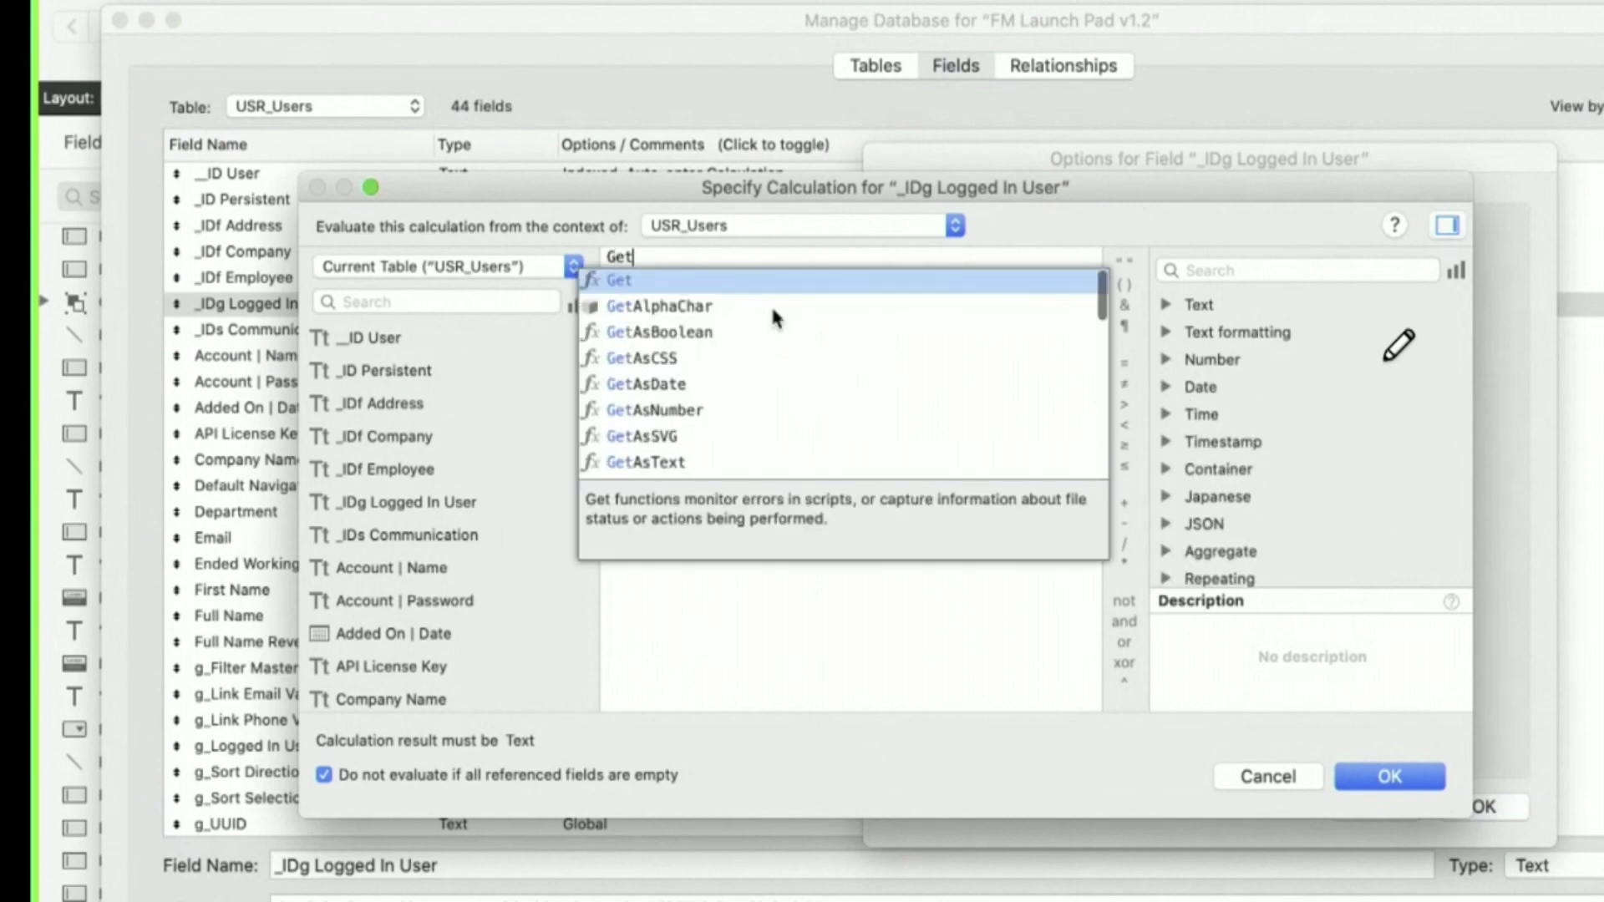
{"action": "key", "text": "Return"}
{"action": "key", "text": "Escape"}
- Replace Get with 'obtenir', then clear the formula entirely
{"action": "key", "text": "super+a"}
{"action": "key", "text": "BackSpace"}
{"action": "type", "text": "obtenir"}
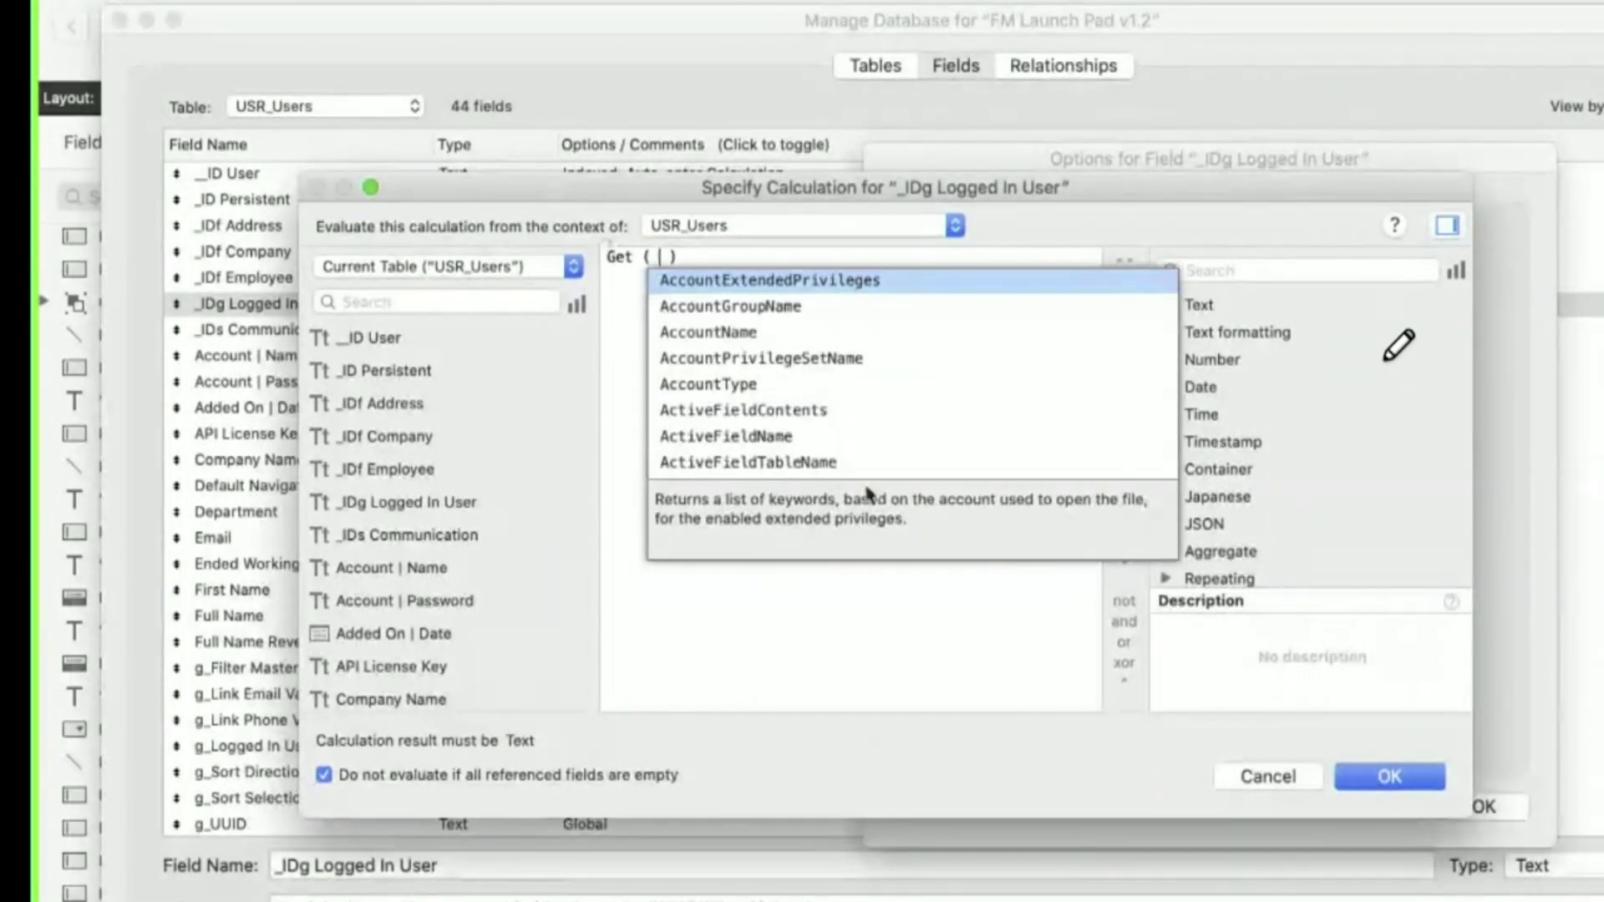
{"action": "left_click", "coordinate": [856, 623]}
{"action": "key", "text": "super+a"}
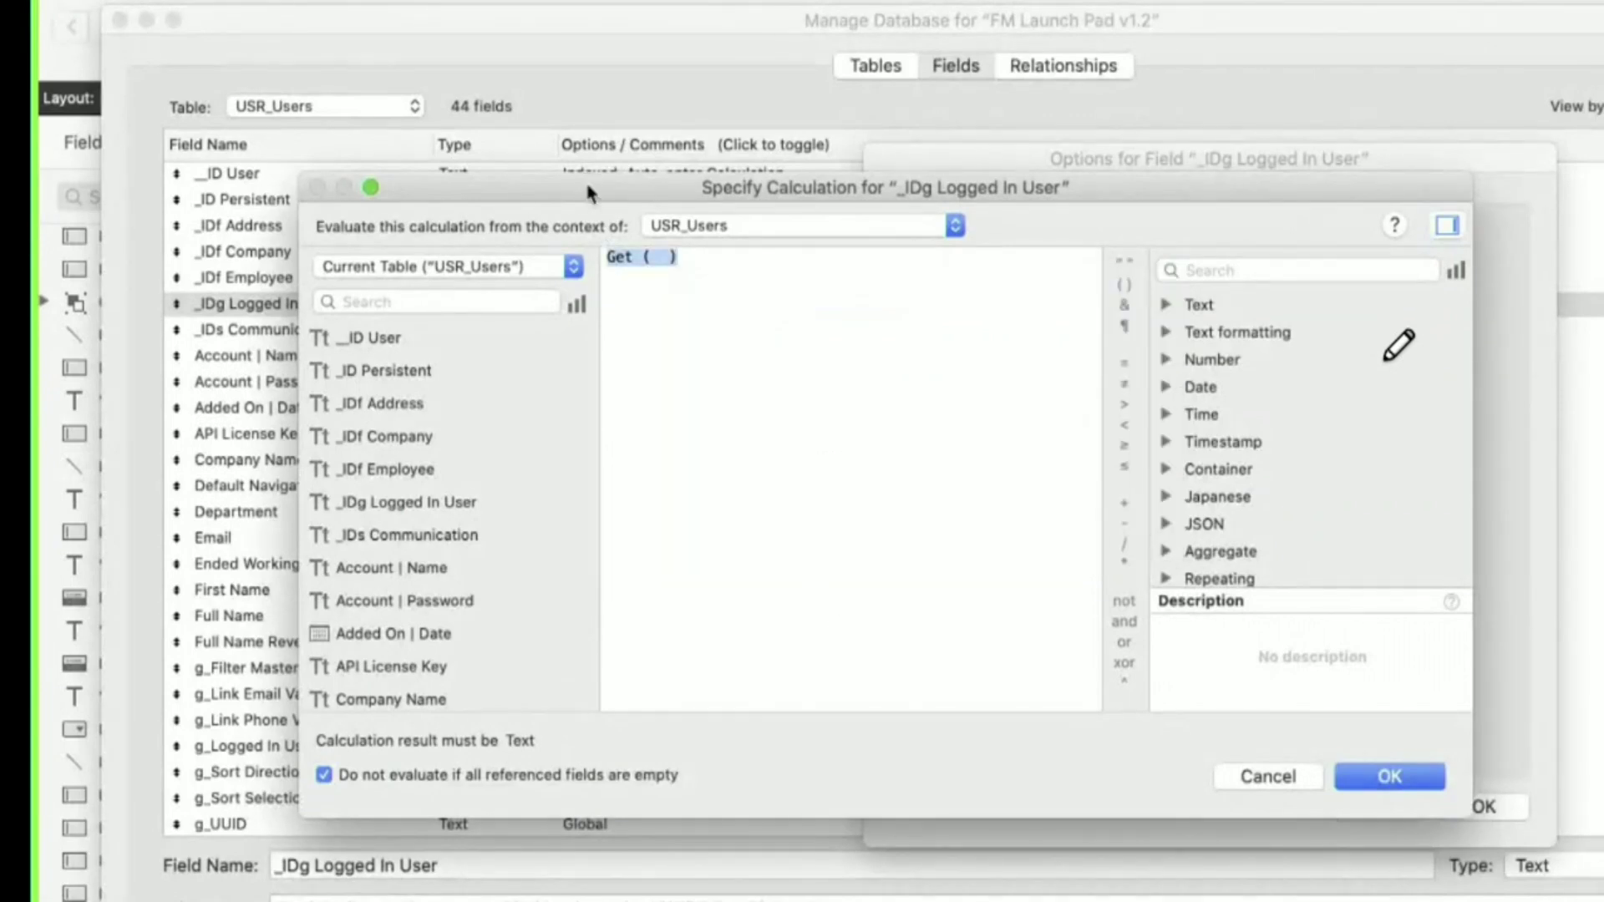
{"action": "key", "text": "BackSpace"}
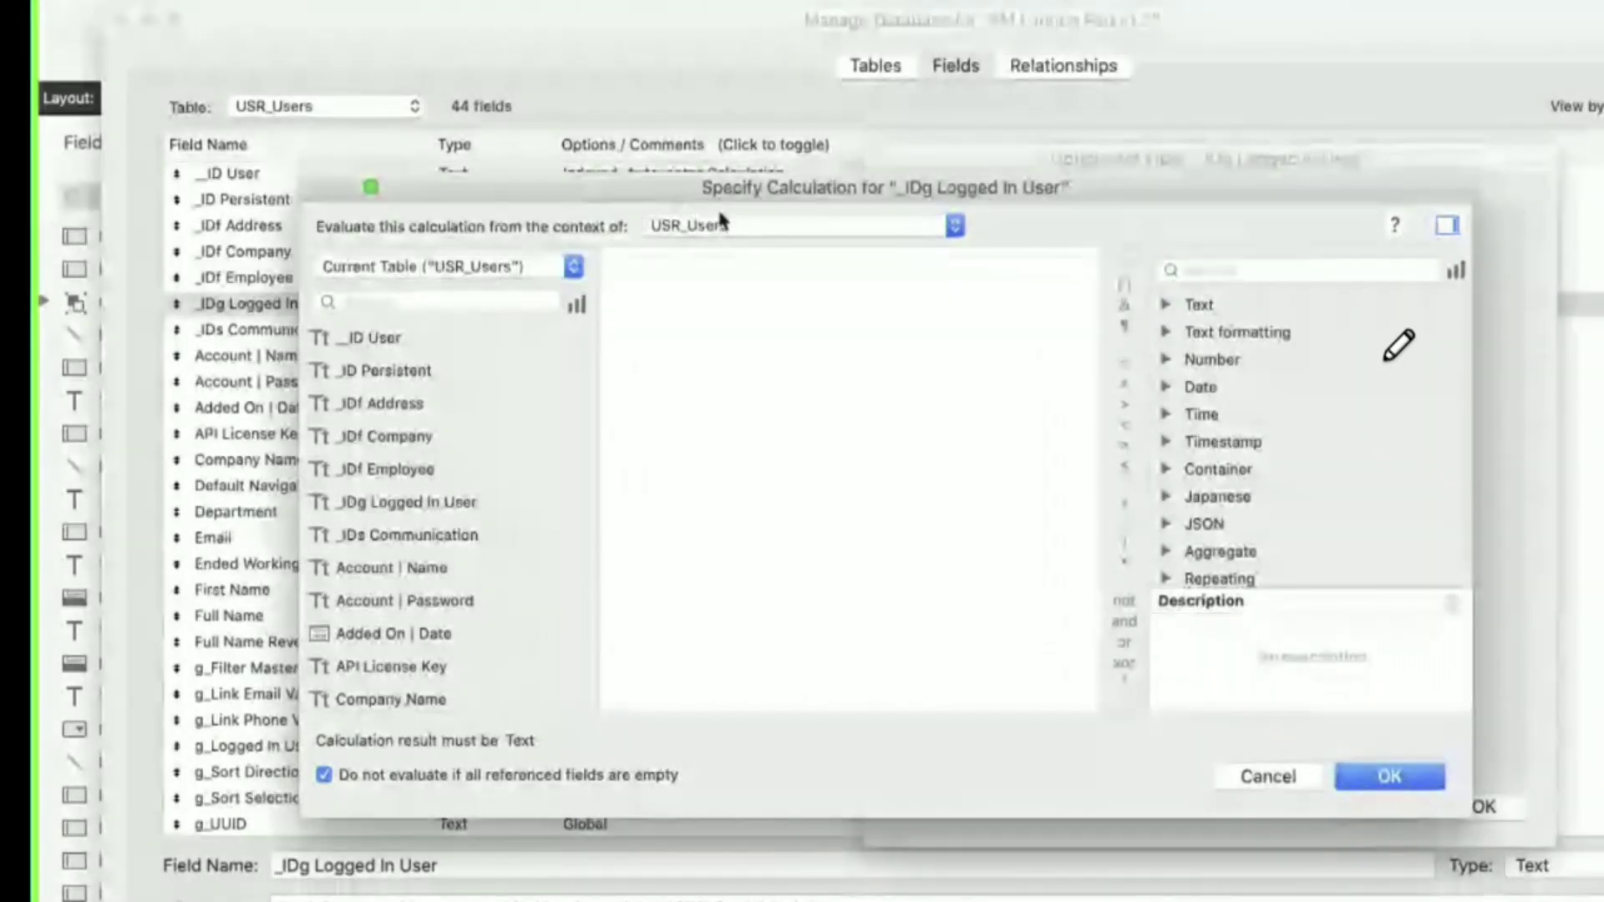
{"action": "key", "text": "Escape"}
{"action": "key", "text": "Escape"}
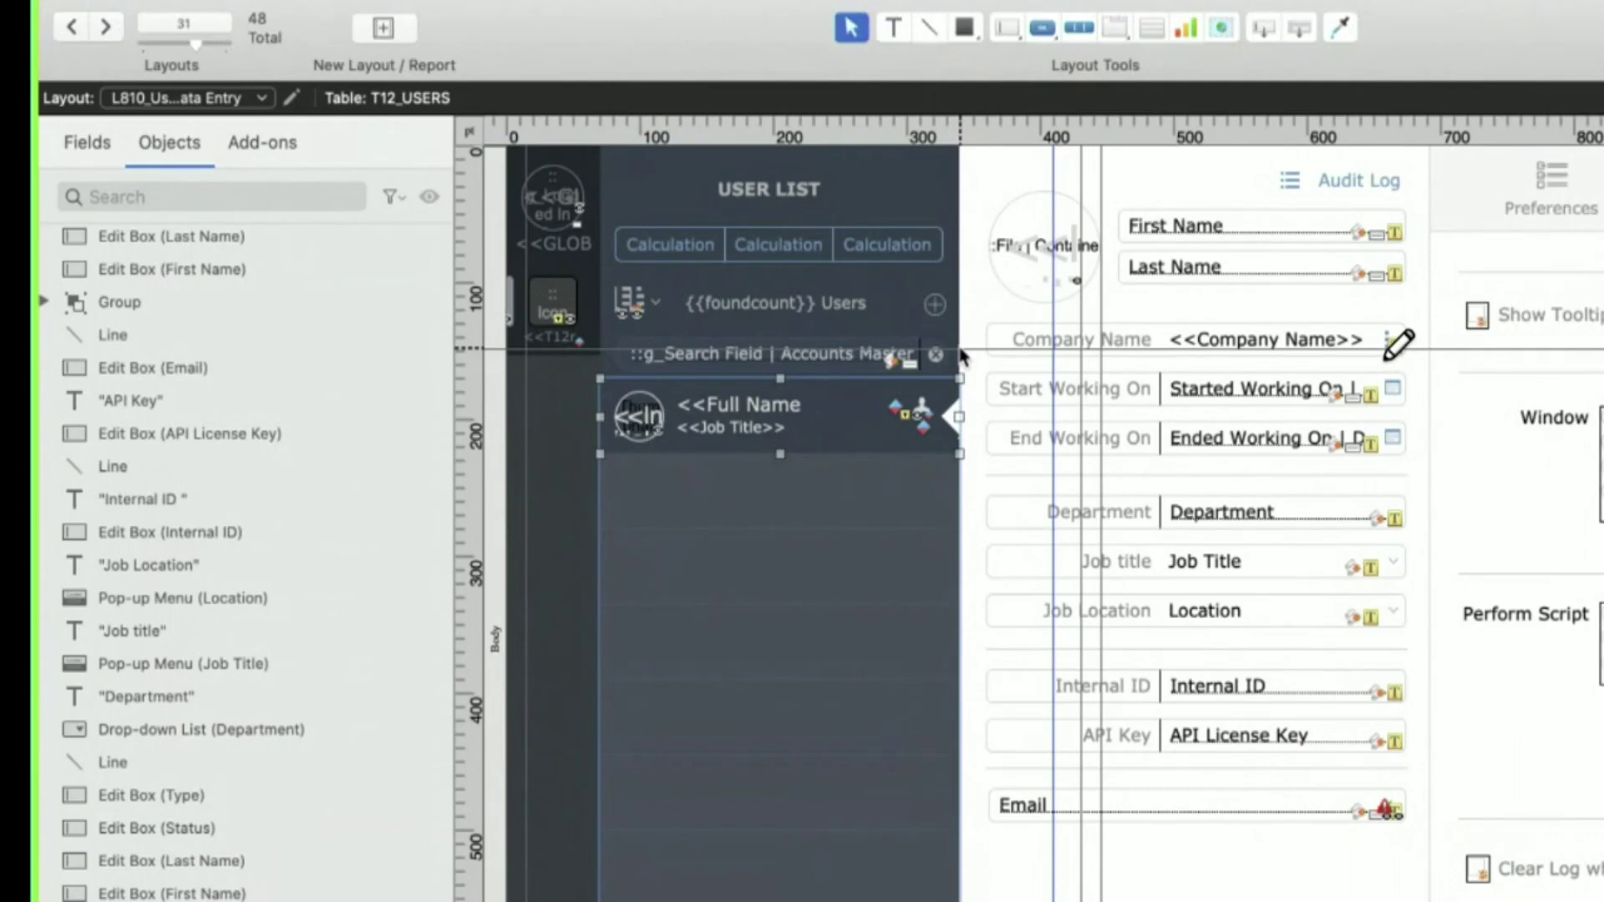
{"action": "left_click", "coordinate": [1097, 349]}
{"action": "left_click", "coordinate": [1111, 379]}
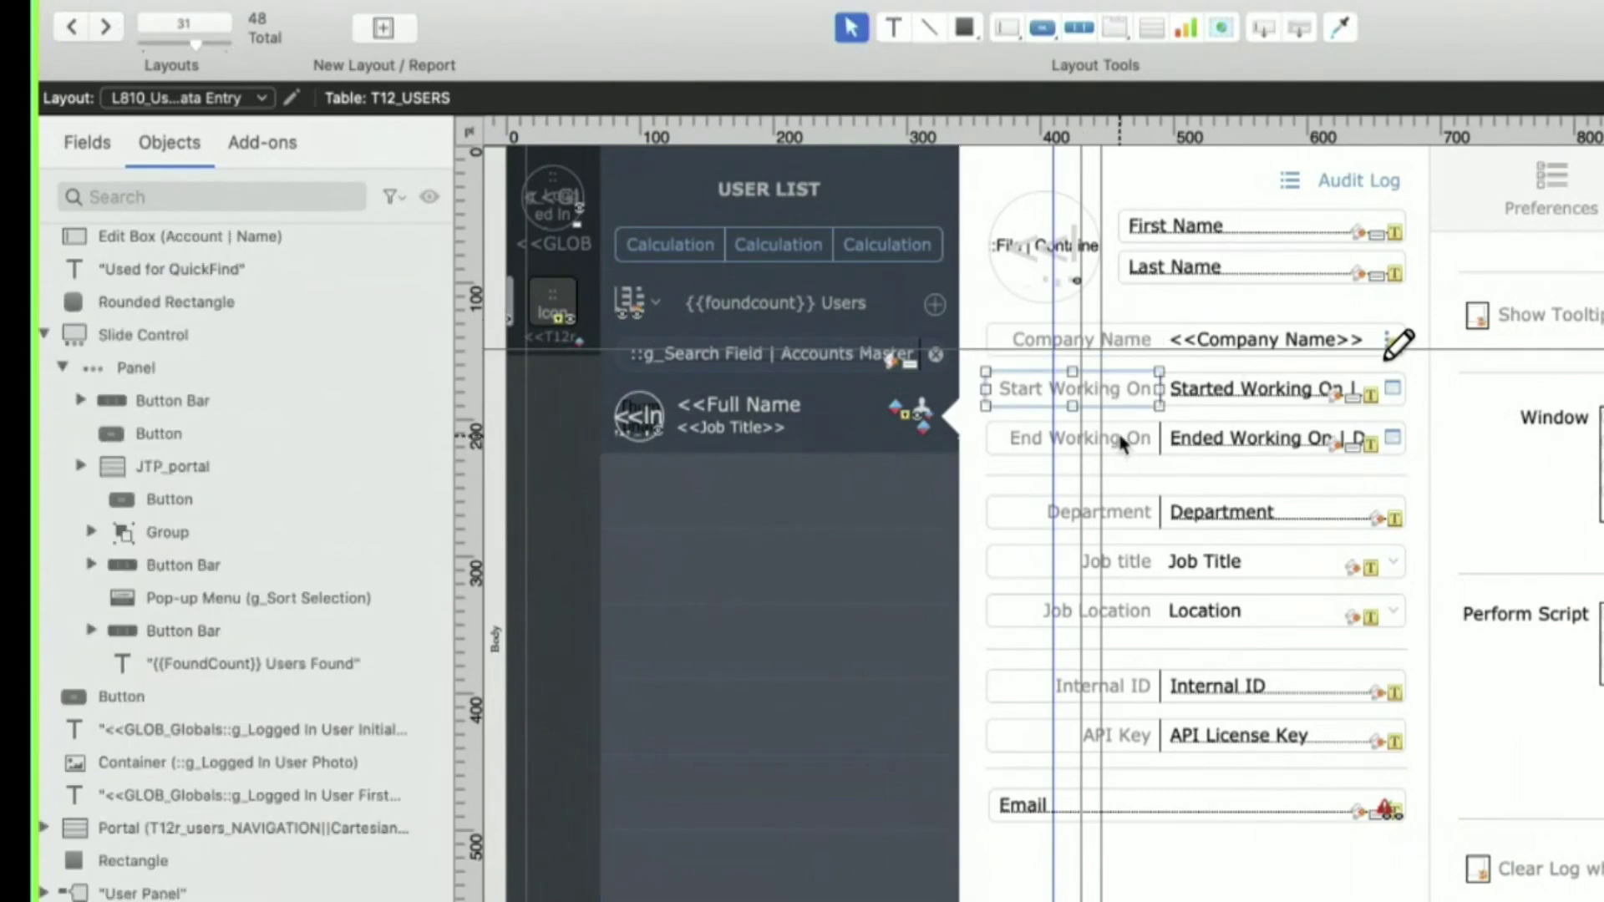
{"action": "left_click", "coordinate": [1121, 441]}
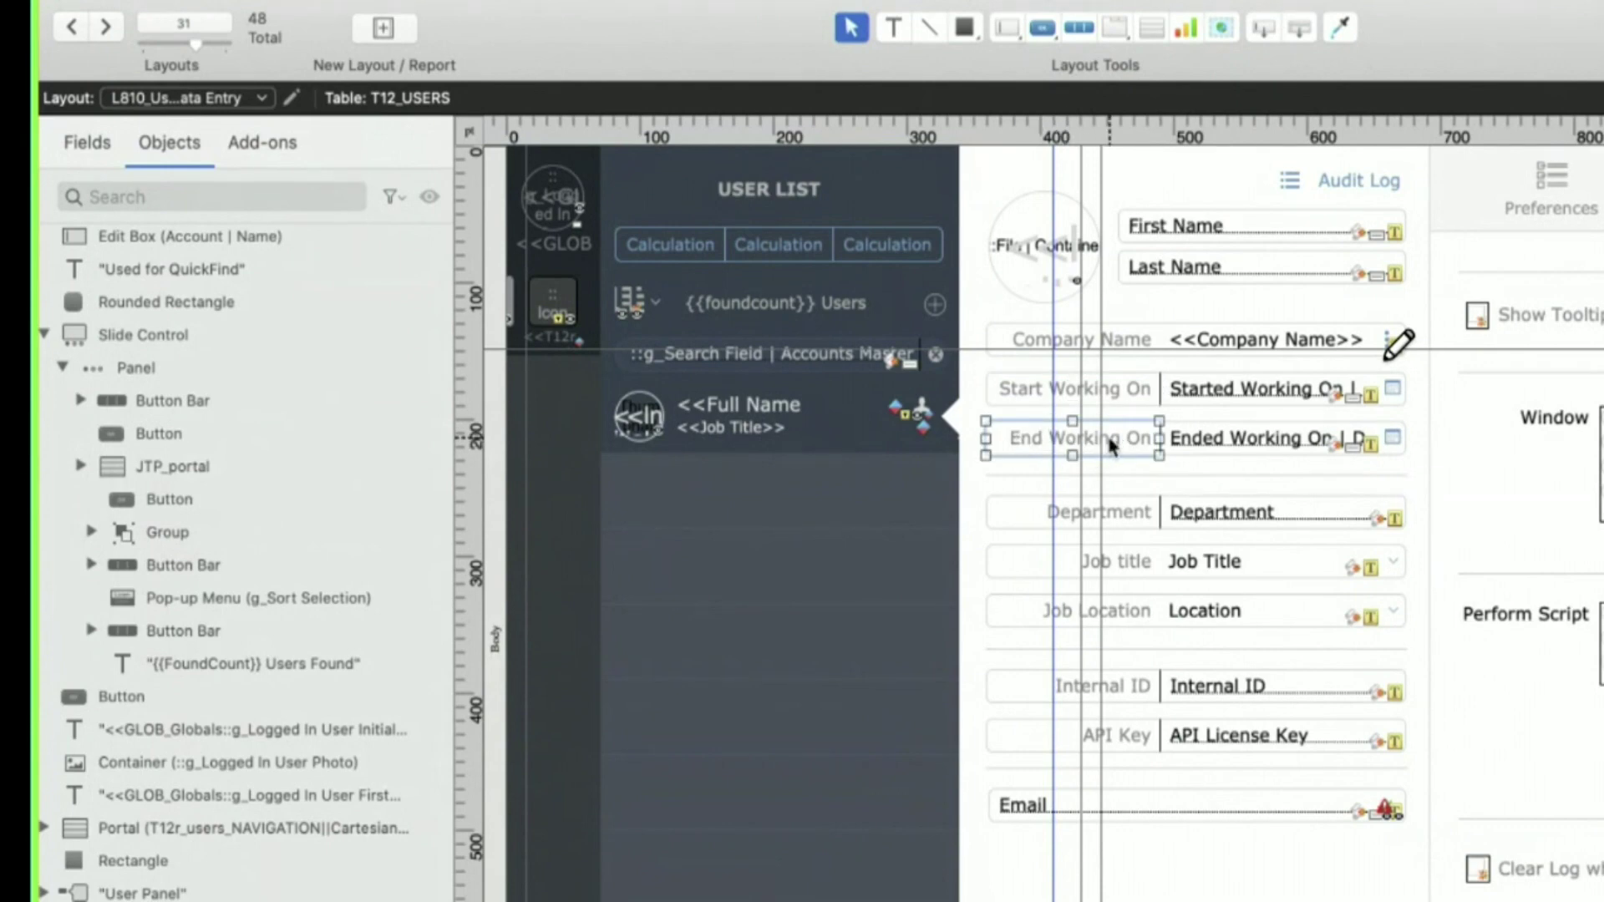
{"action": "left_click", "coordinate": [1124, 516]}
{"action": "left_click", "coordinate": [1129, 616]}
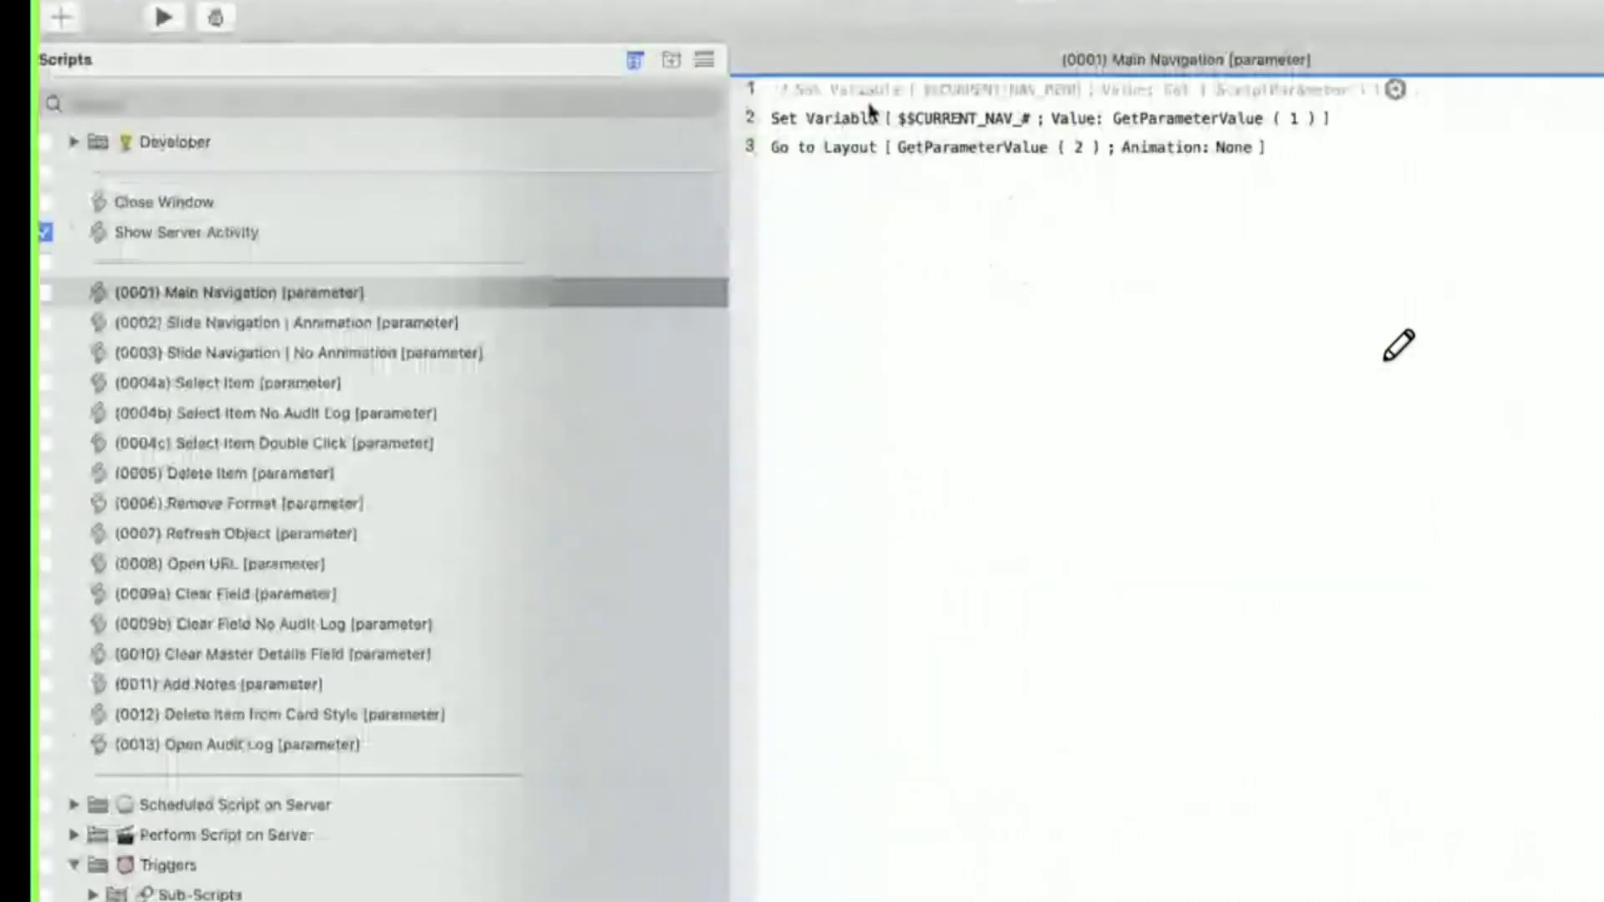
{"action": "left_click", "coordinate": [74, 866]}
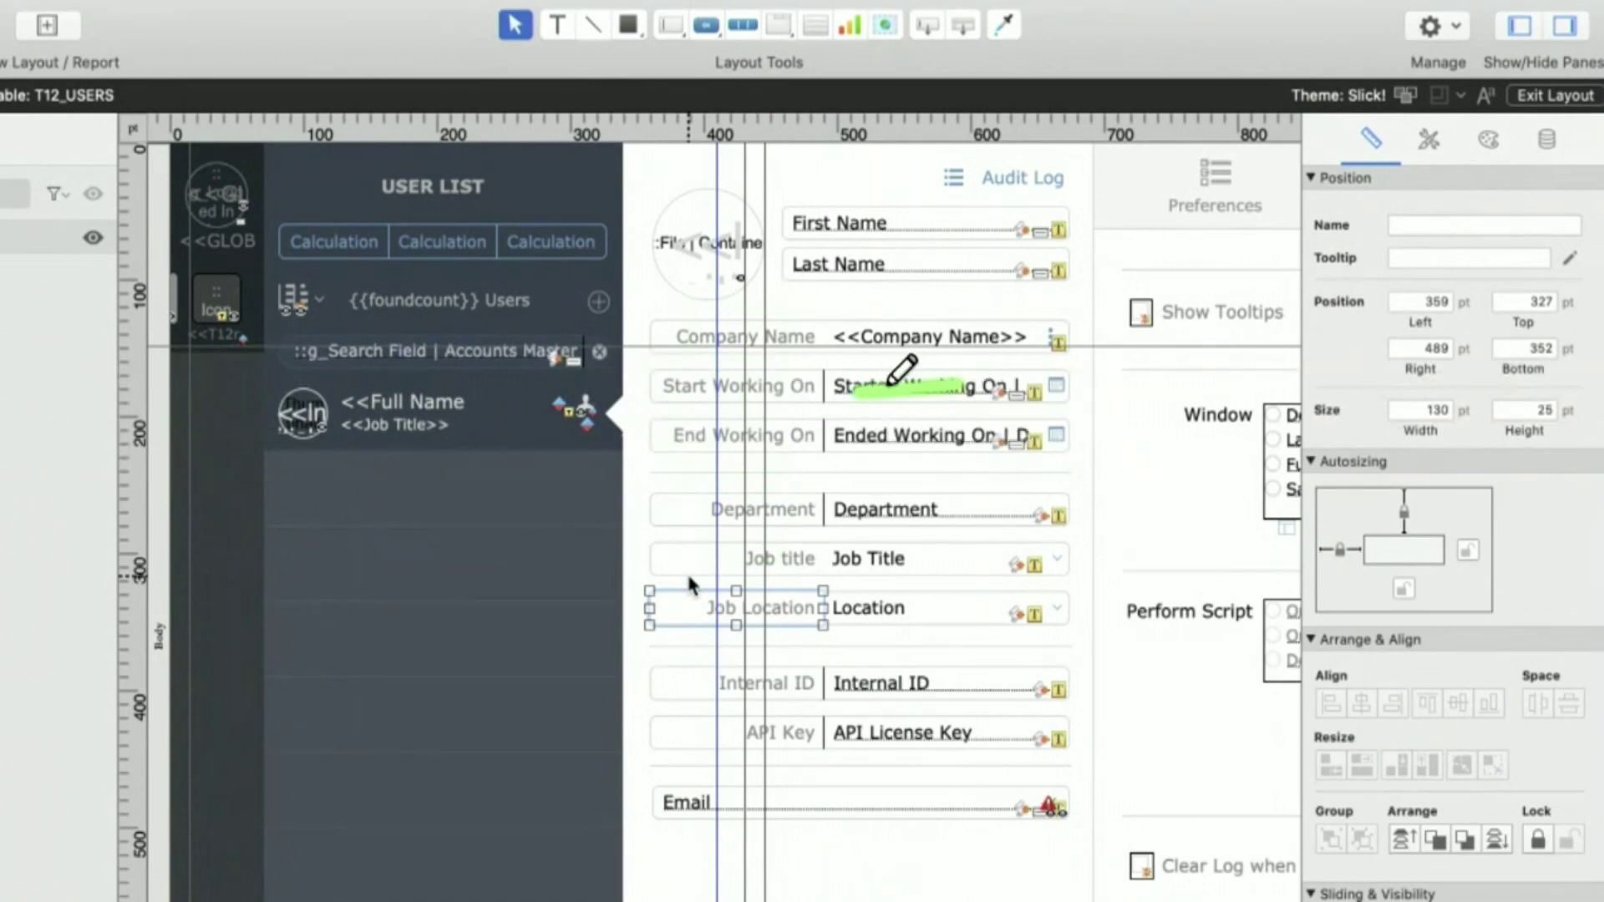
{"action": "left_click", "coordinate": [2, 2]}
{"action": "mouse_move", "coordinate": [7, 173]}
{"action": "left_click", "coordinate": [330, 179]}
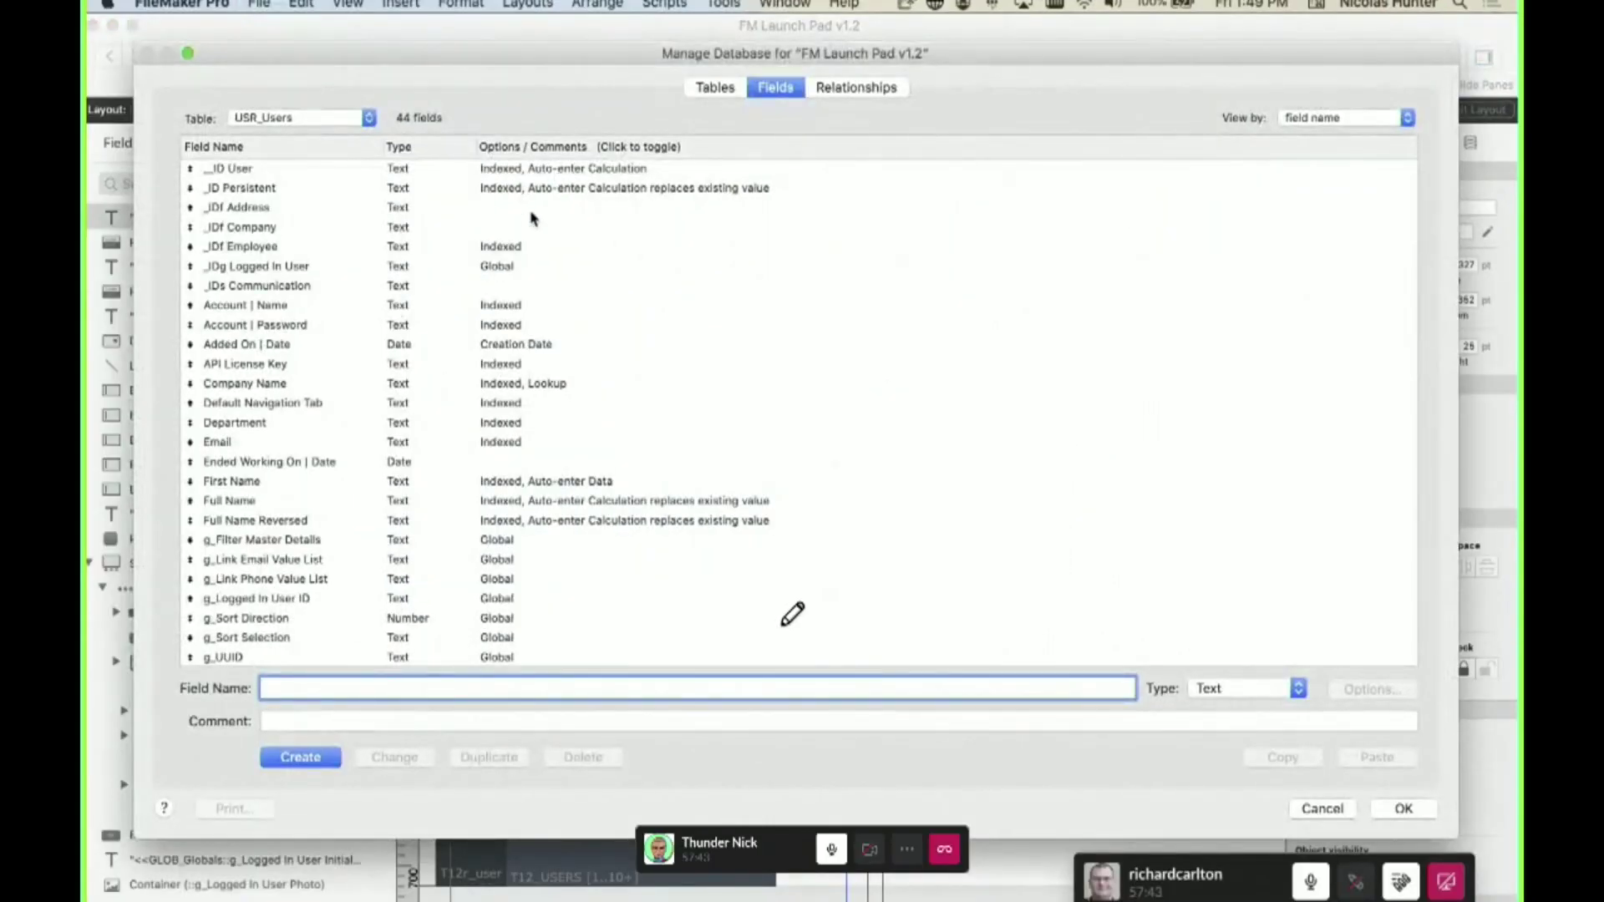
{"action": "left_click", "coordinate": [303, 305]}
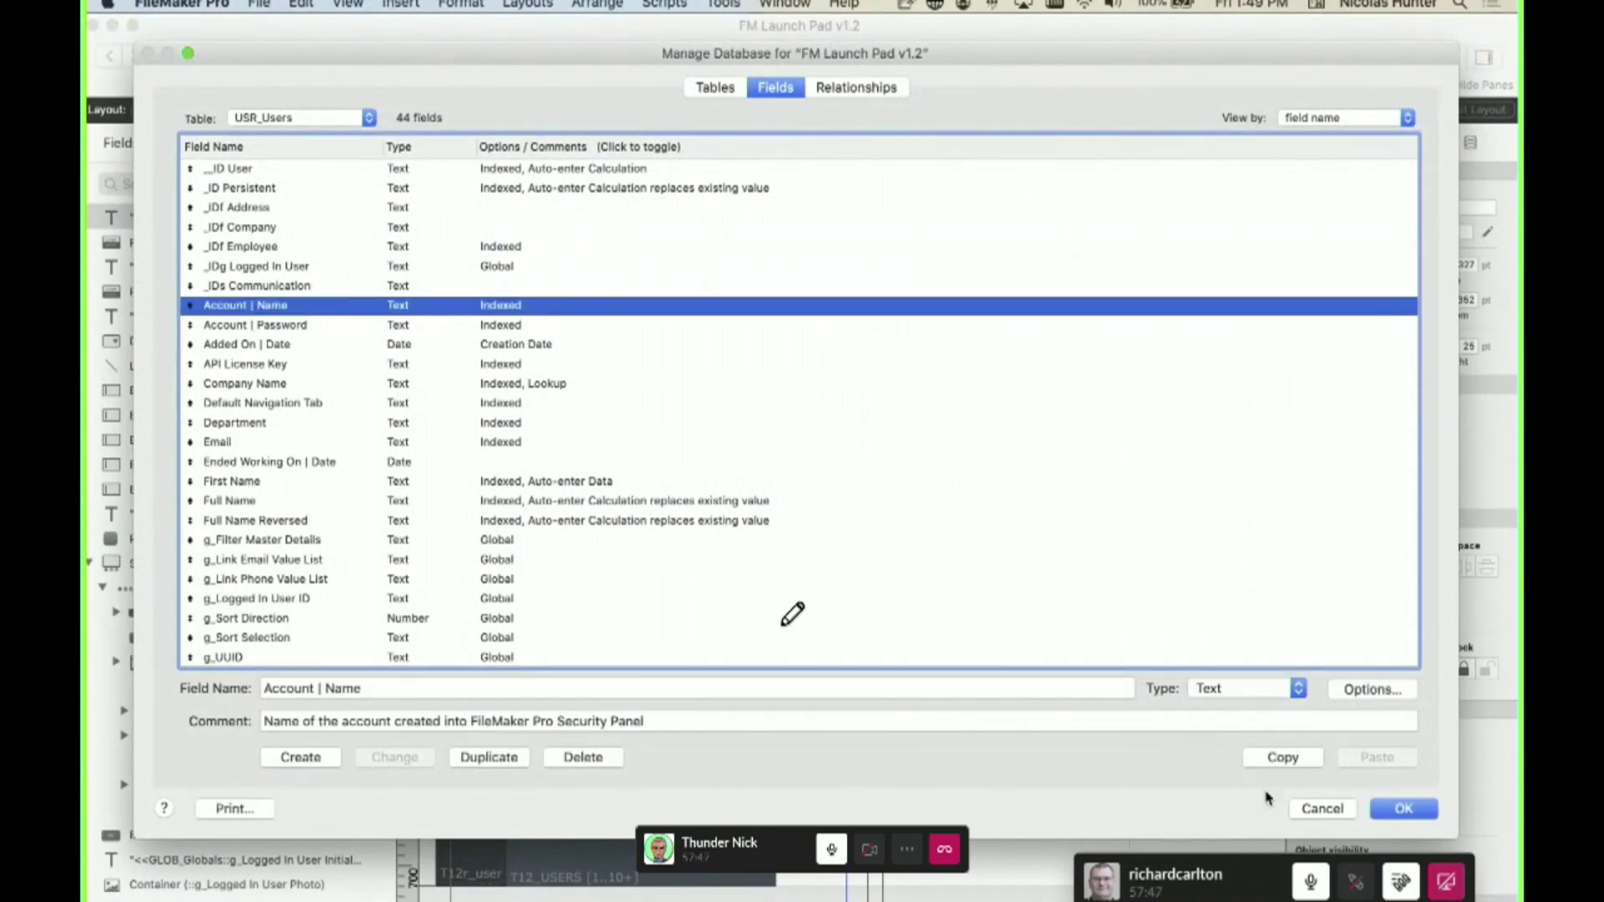
{"action": "left_click", "coordinate": [1404, 809]}
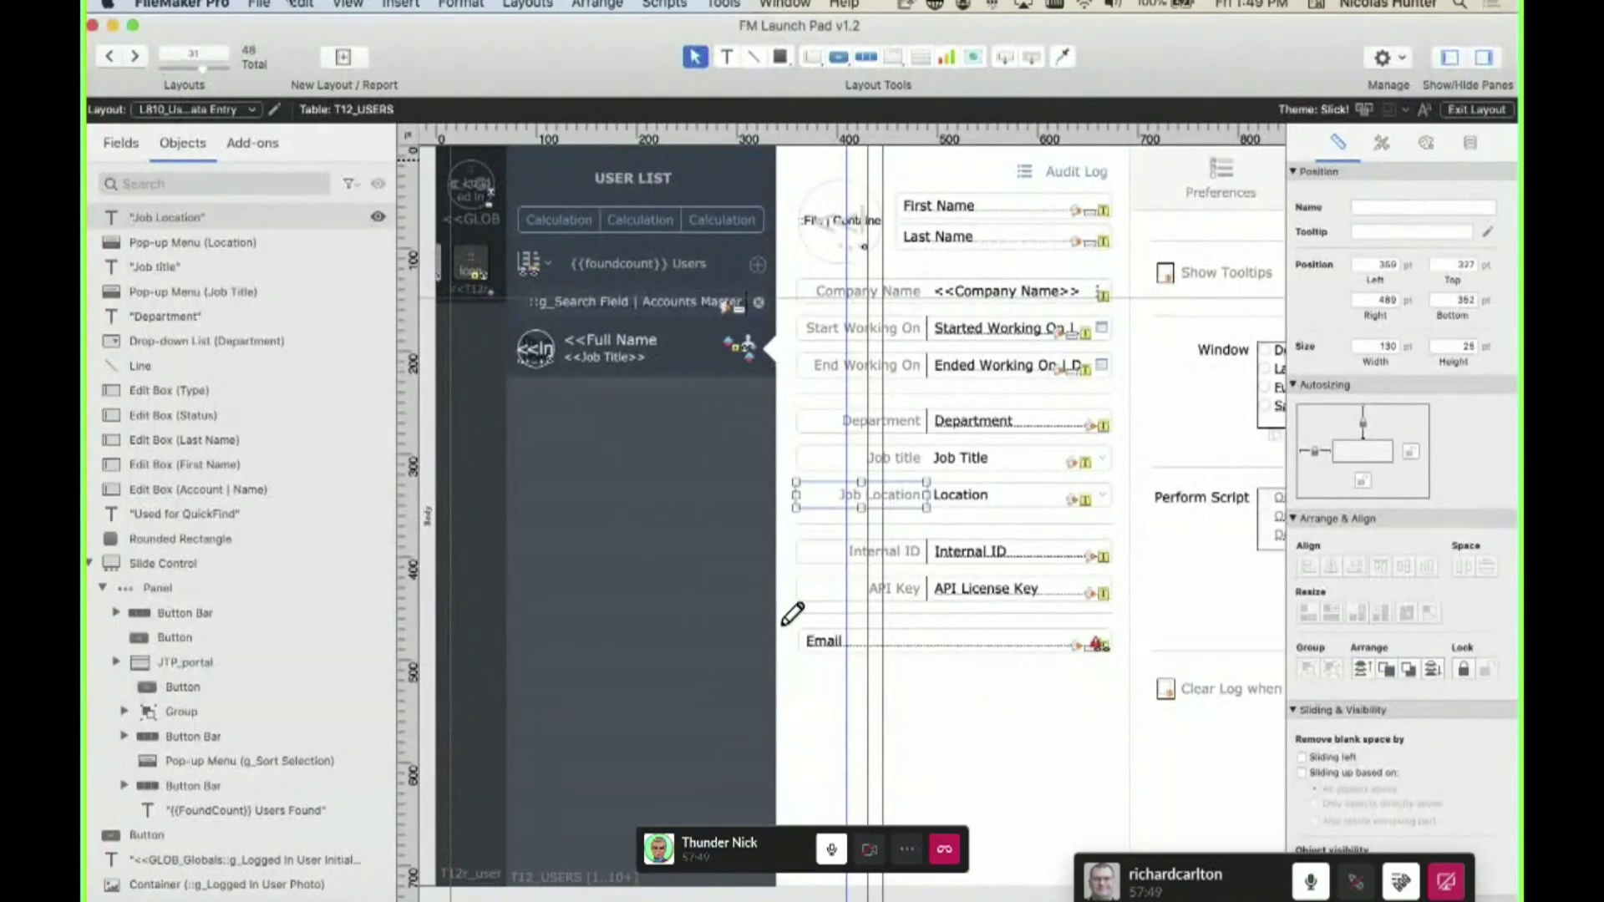
{"action": "left_click", "coordinate": [266, 4]}
{"action": "mouse_move", "coordinate": [288, 172]}
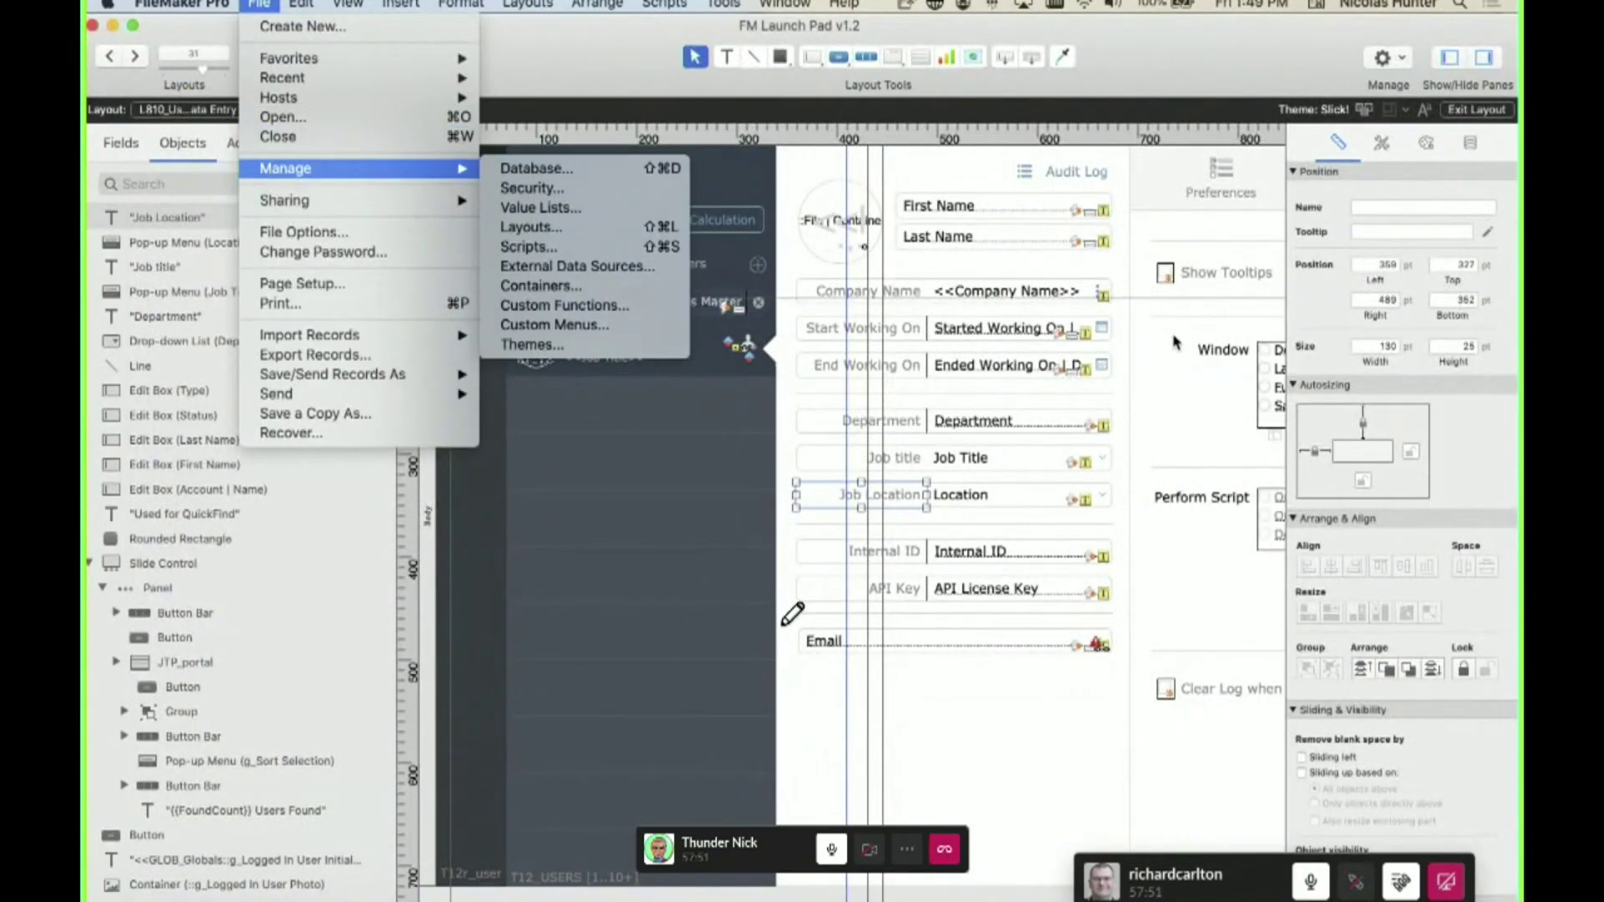
{"action": "left_click", "coordinate": [1169, 343]}
{"action": "left_click", "coordinate": [915, 333]}
{"action": "left_click", "coordinate": [906, 367]}
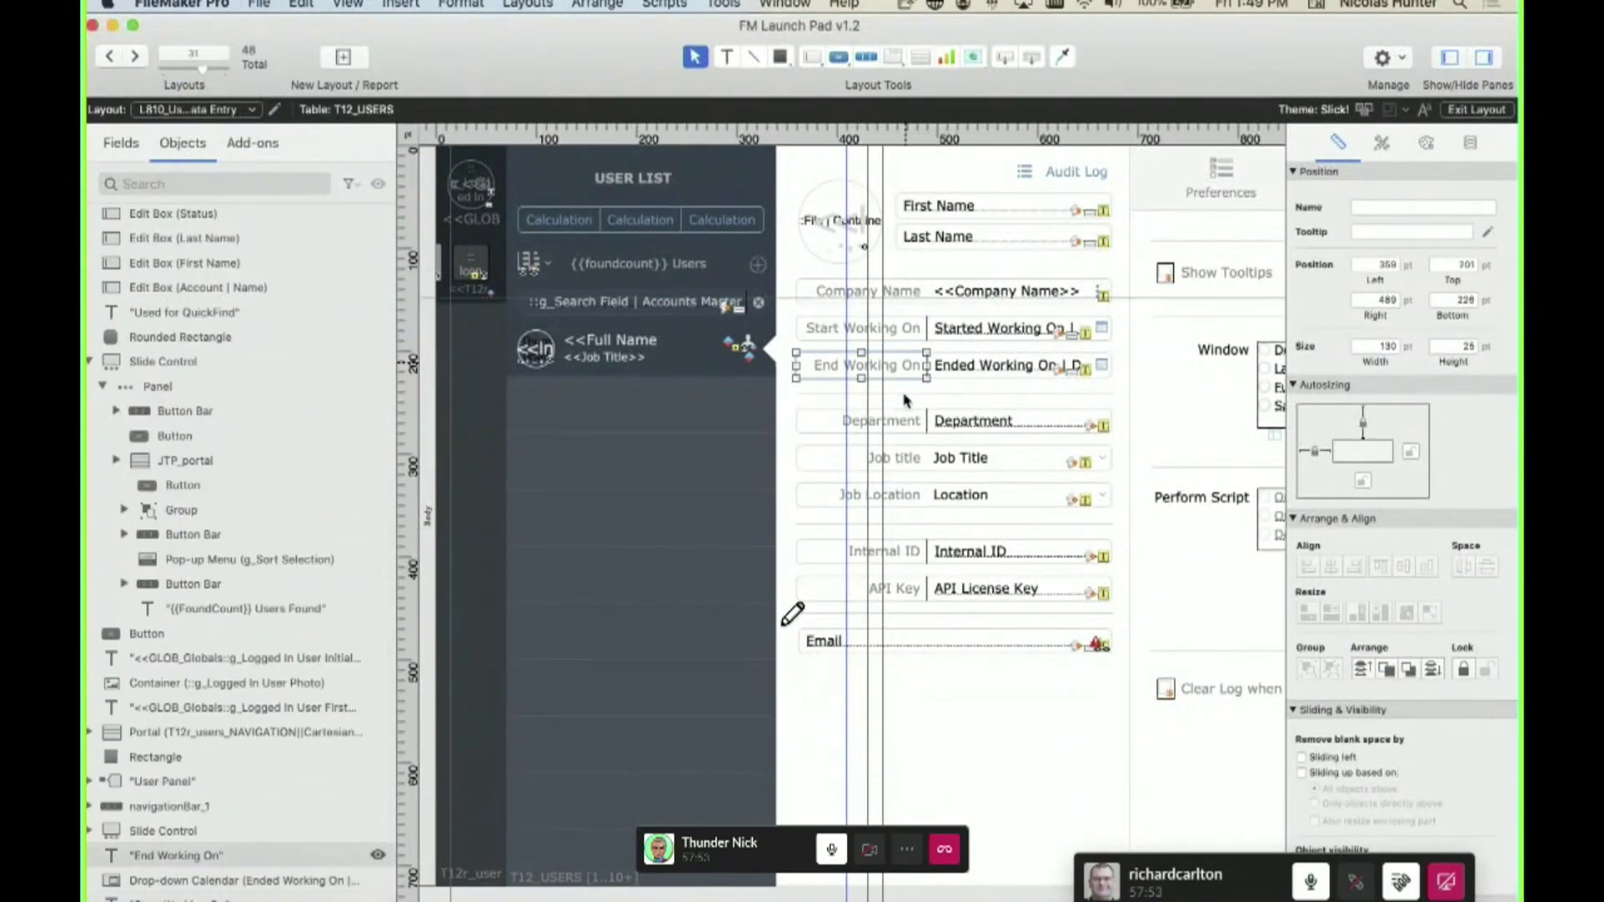
{"action": "left_click", "coordinate": [904, 422]}
{"action": "left_click", "coordinate": [911, 459]}
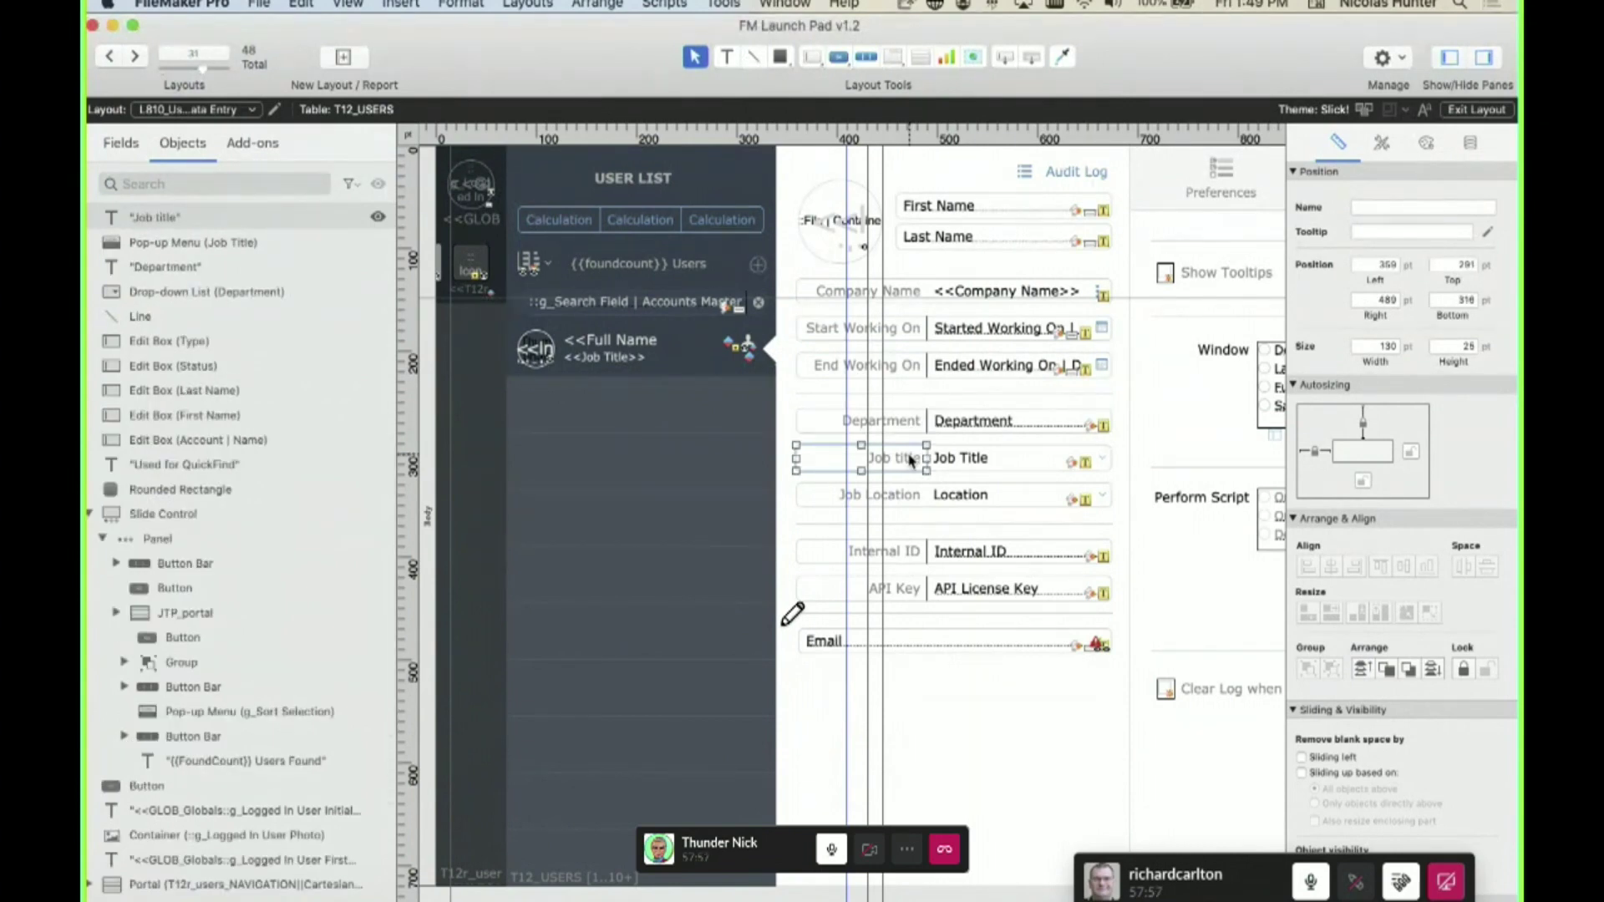
- Select the Job Location, Internal ID and API Key labels, then open Script Workspace
{"action": "left_click", "coordinate": [910, 497]}
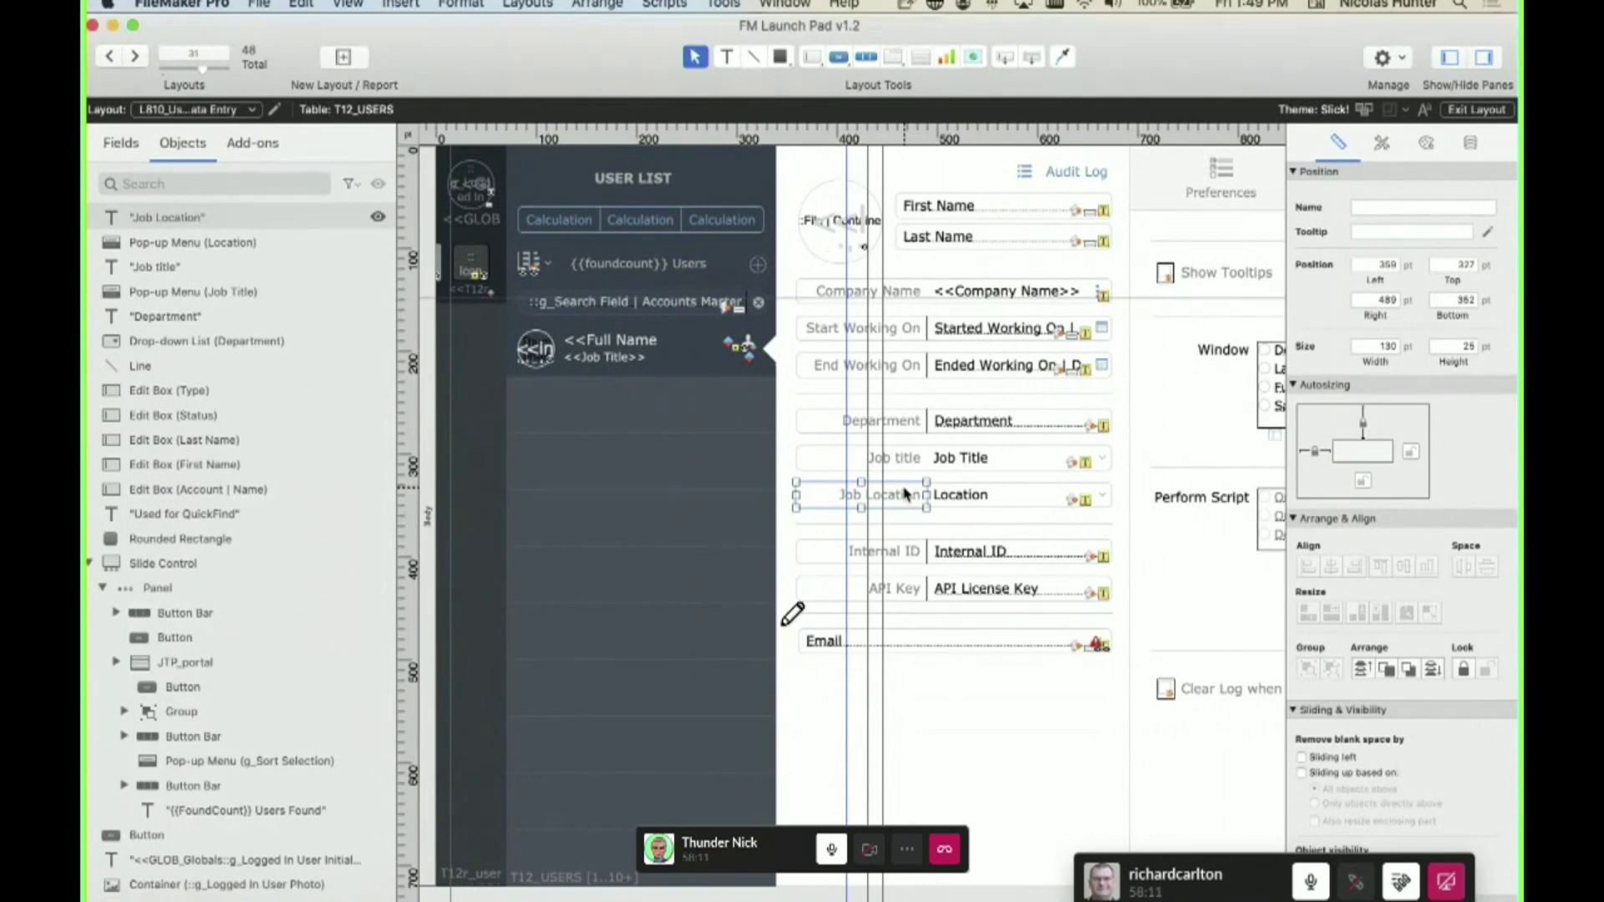
{"action": "scroll", "coordinate": [873, 269], "scroll_direction": "right", "scroll_amount": 10}
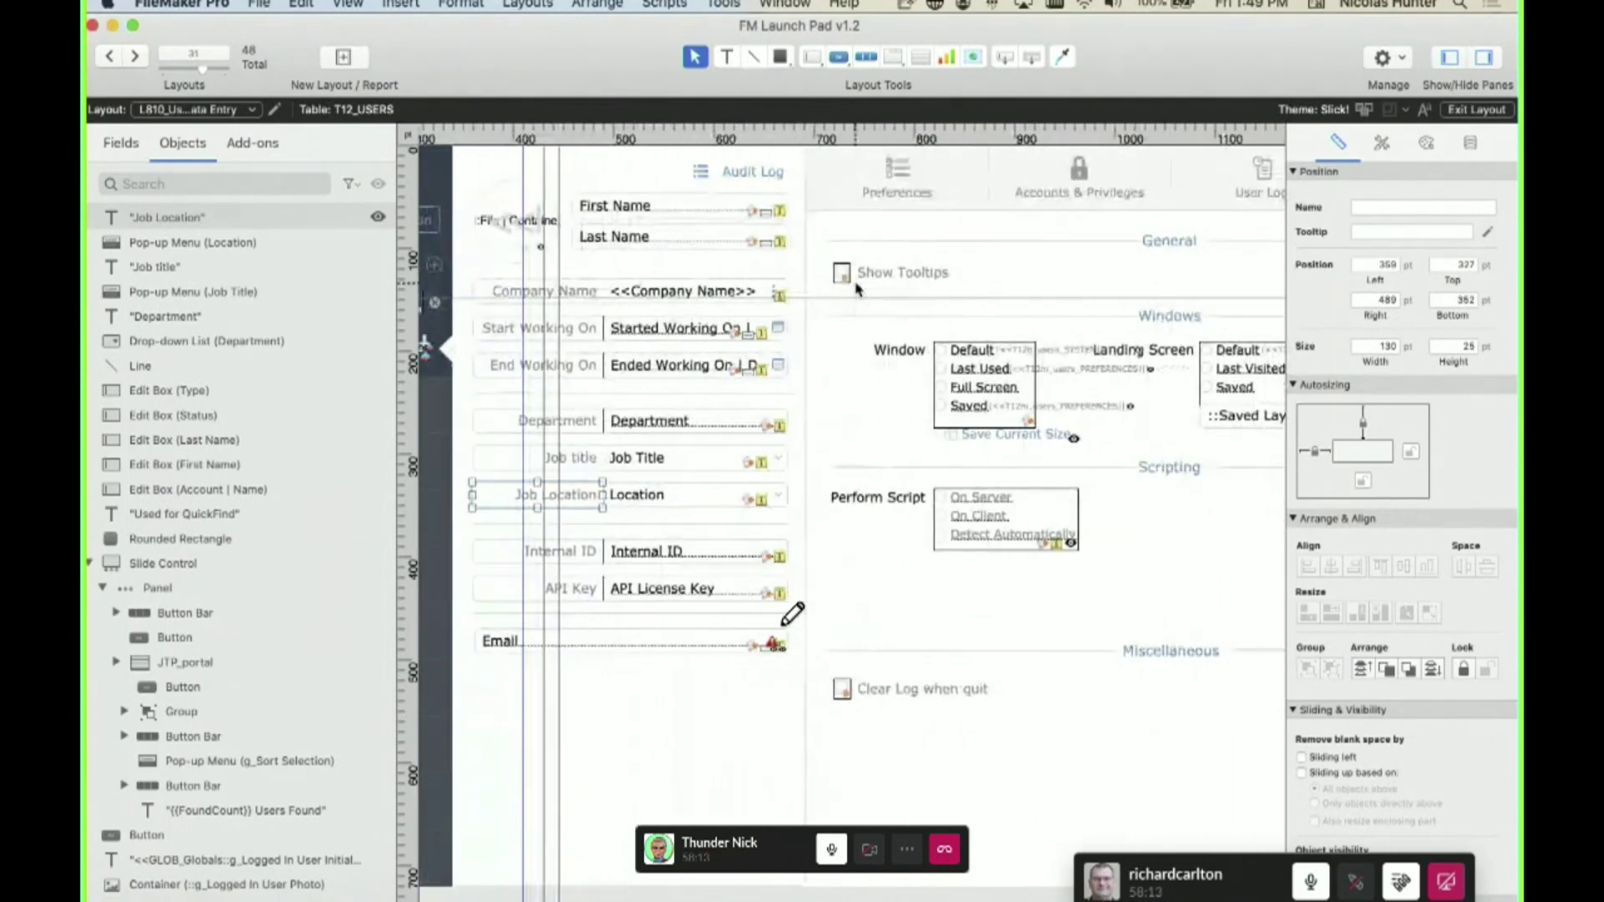
{"action": "left_click", "coordinate": [575, 555]}
{"action": "left_click", "coordinate": [586, 595]}
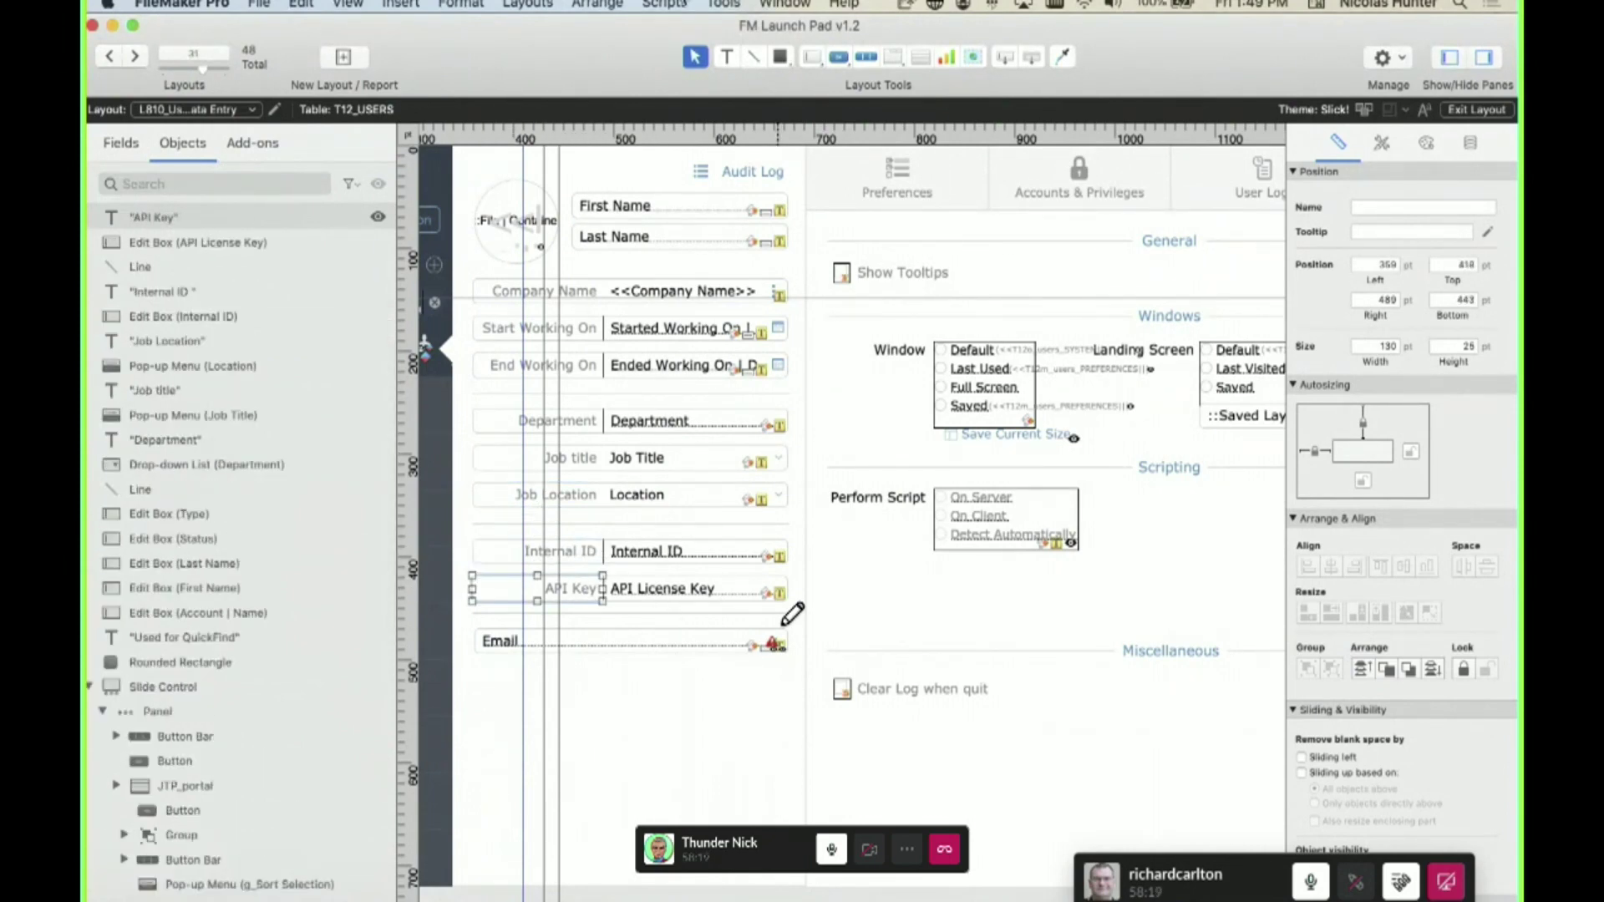
{"action": "left_click", "coordinate": [678, 5]}
{"action": "left_click", "coordinate": [693, 26]}
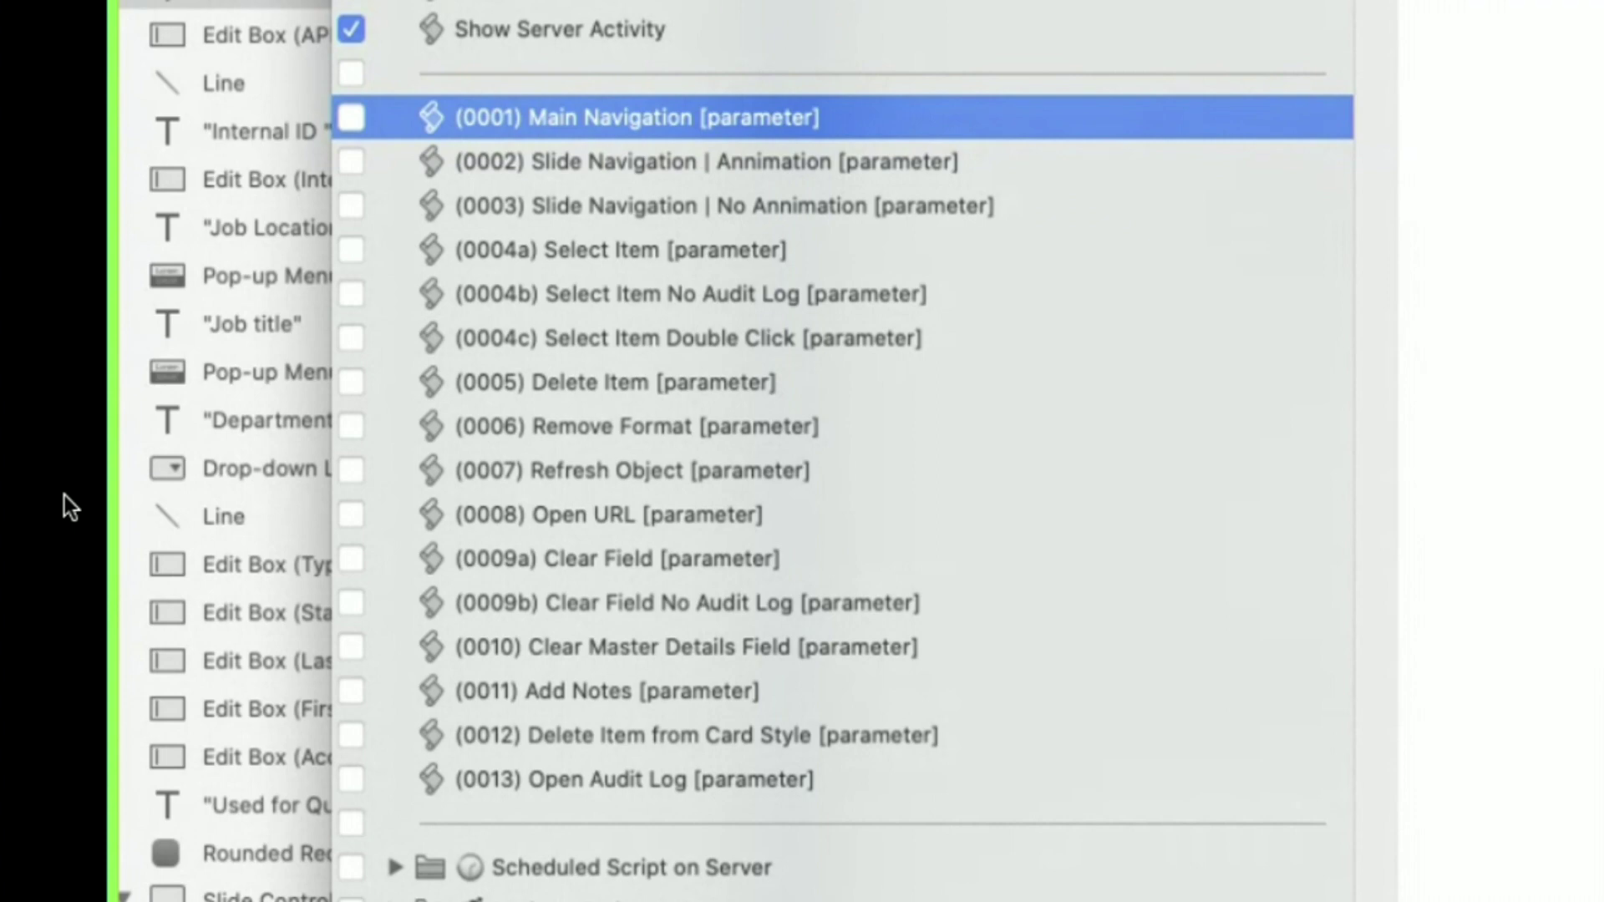
- Browse the Sign In/Out and Audit Log (1000 - 1099) script folders
{"action": "scroll", "coordinate": [816, 392], "scroll_direction": "down", "scroll_amount": 6}
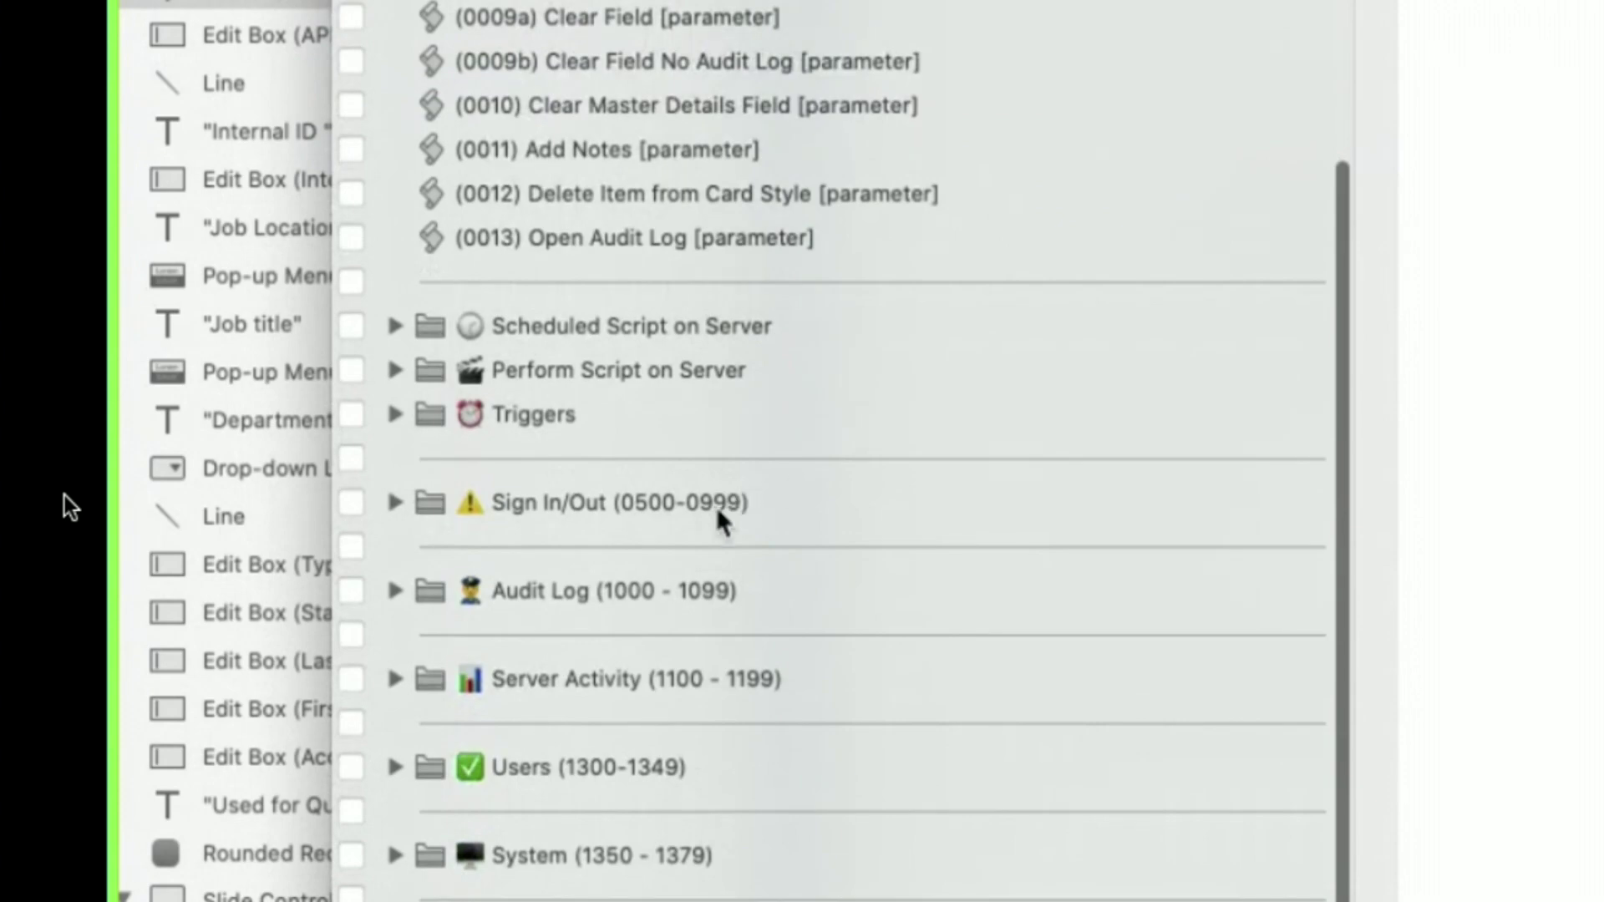
{"action": "scroll", "coordinate": [816, 451], "scroll_direction": "up", "scroll_amount": 4}
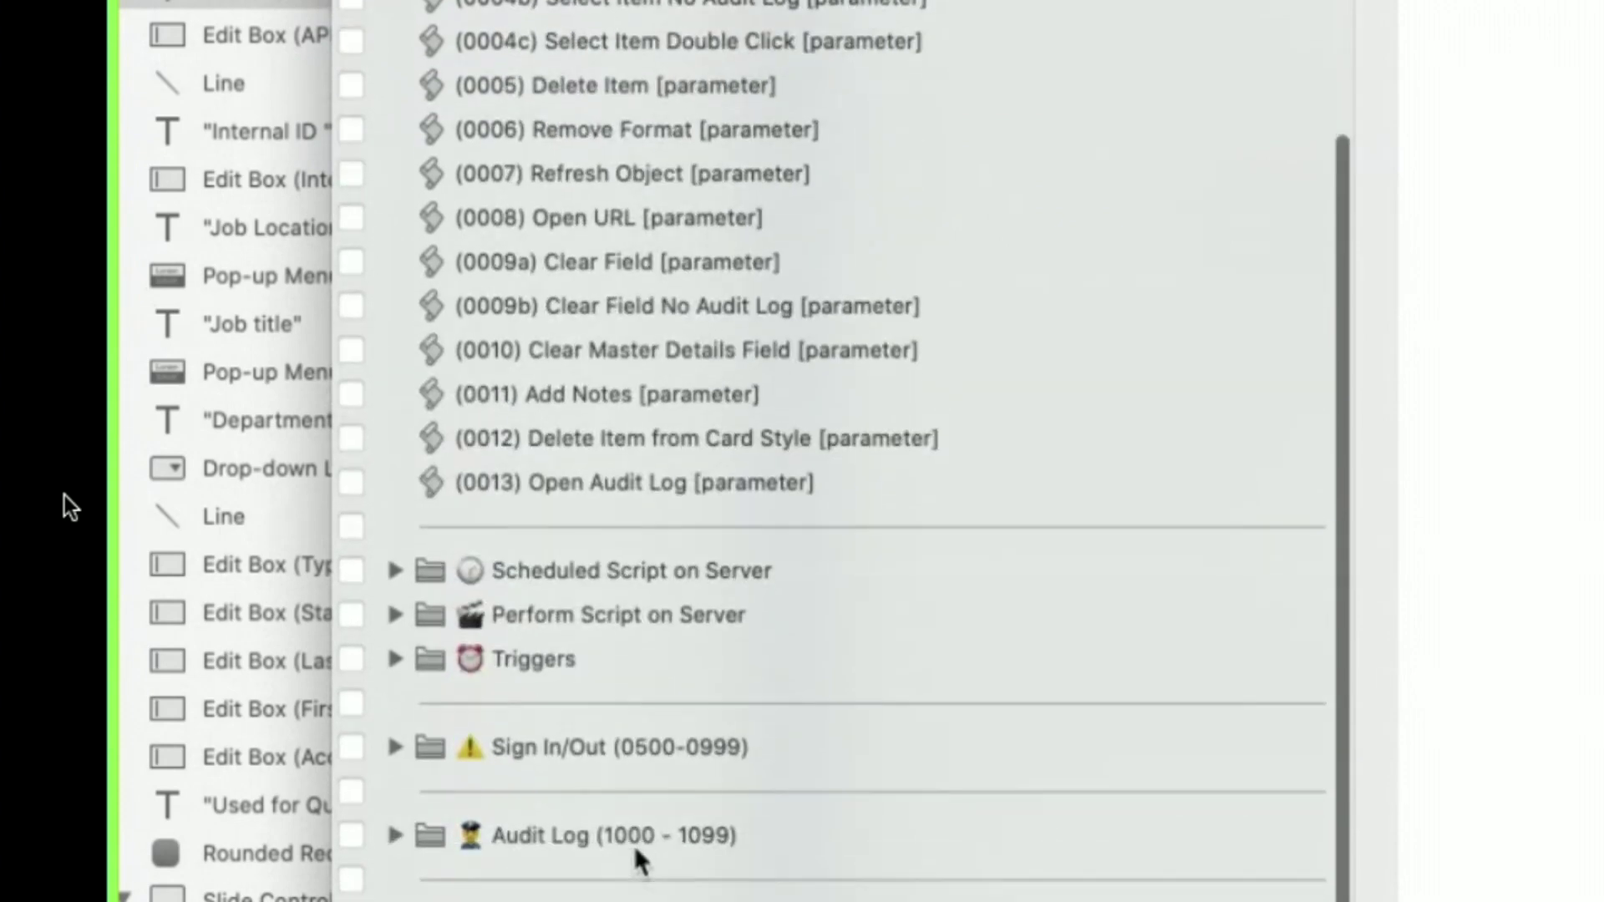
{"action": "left_click", "coordinate": [514, 756]}
{"action": "left_click", "coordinate": [541, 840]}
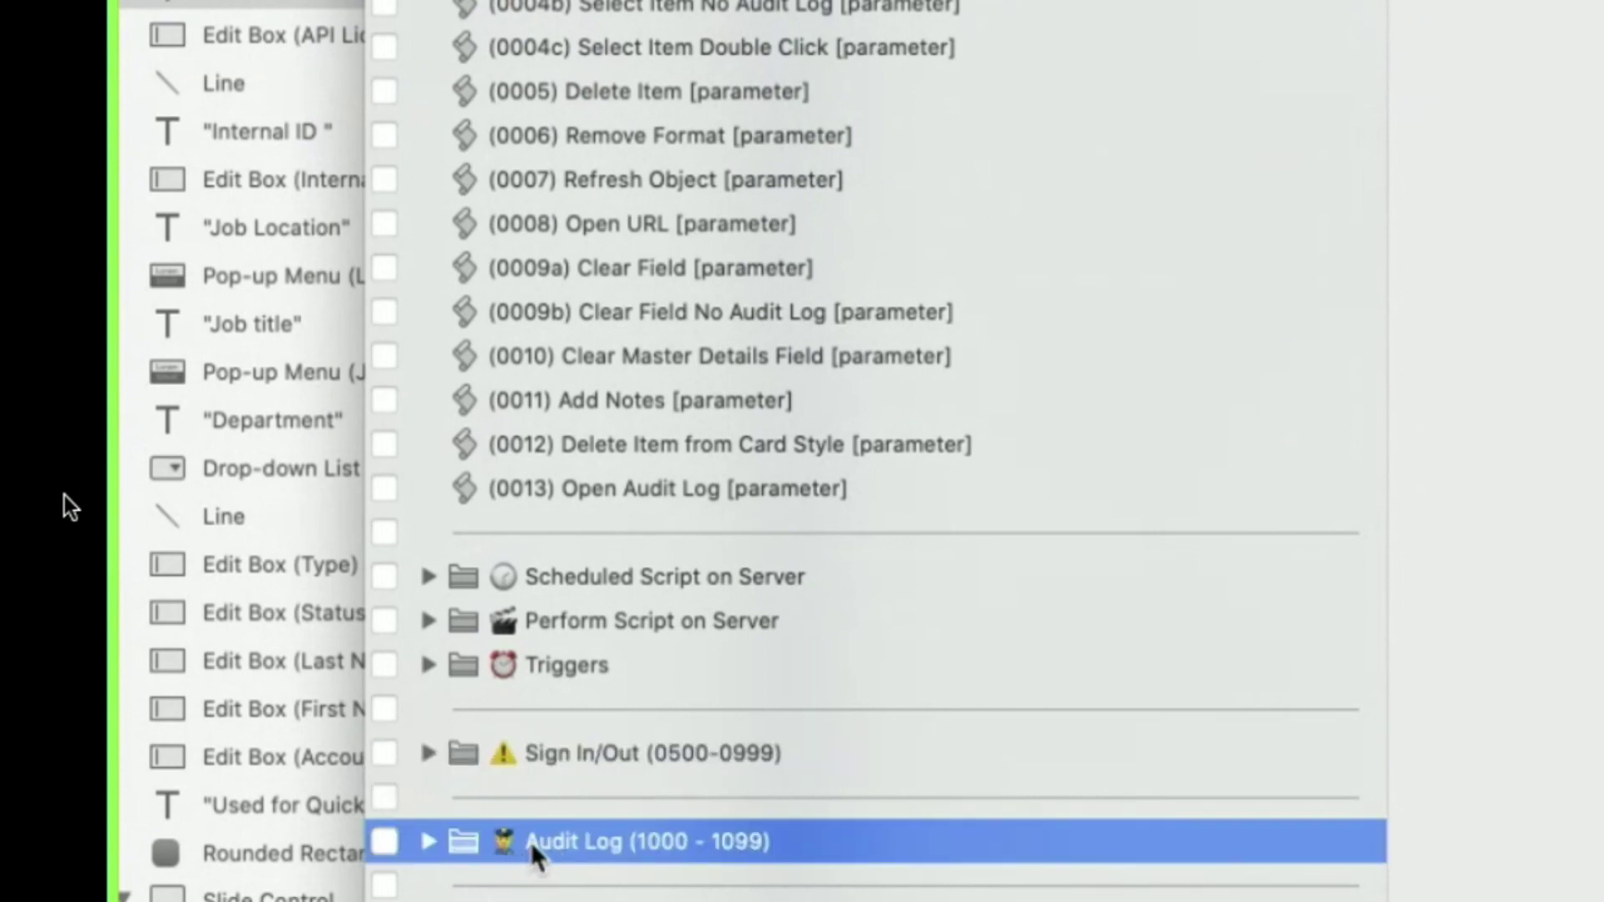
{"action": "left_click", "coordinate": [598, 760]}
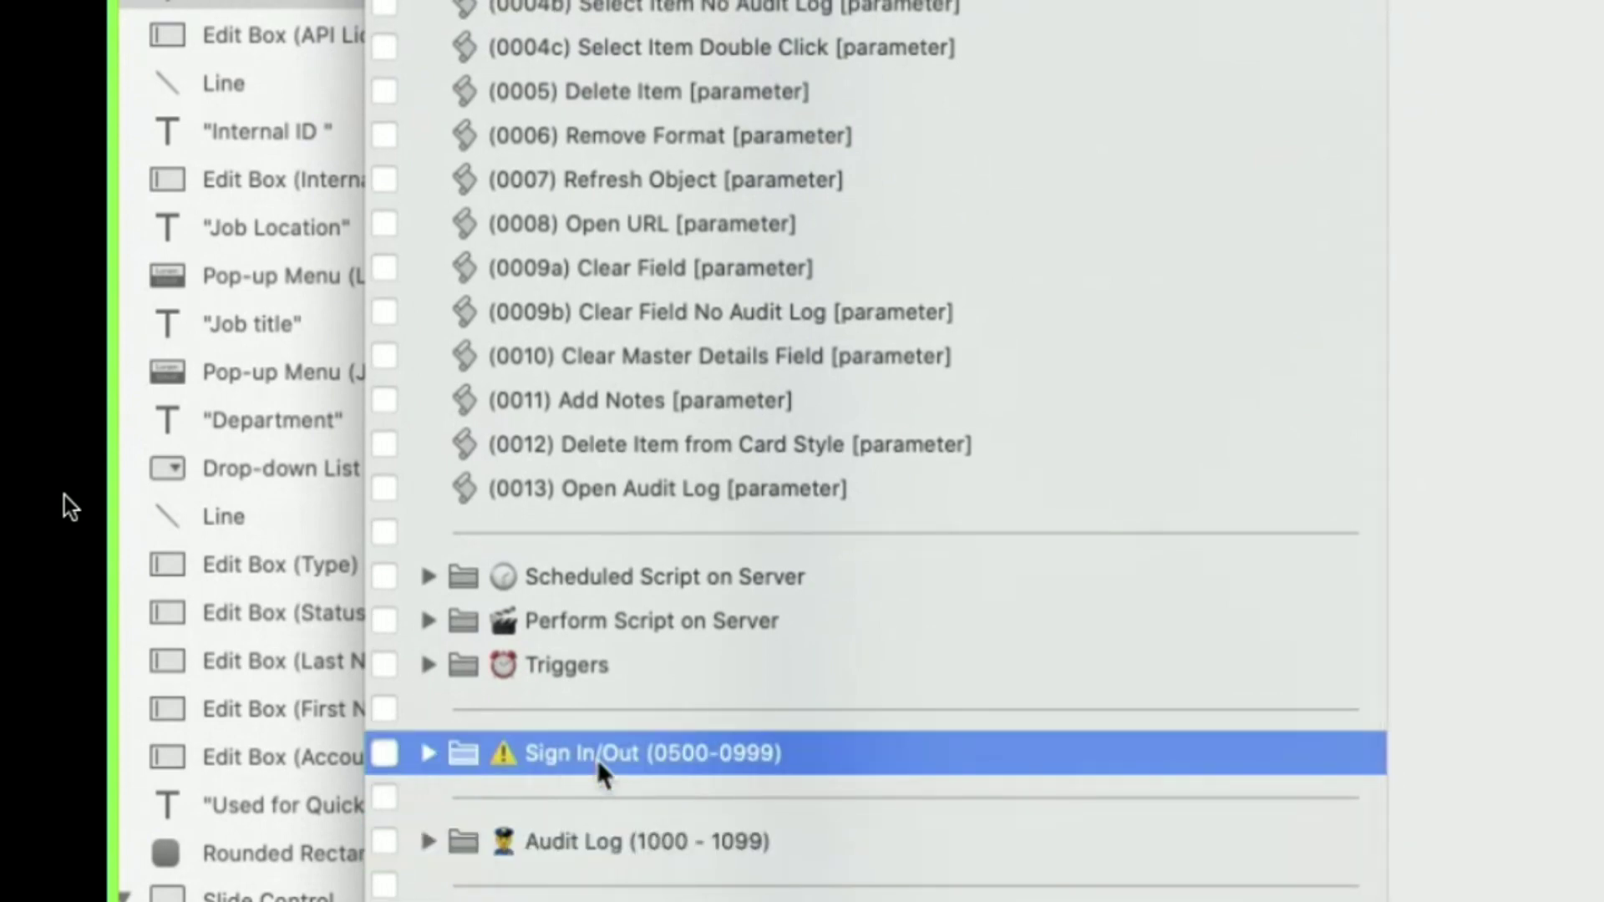
- Move the script window aside, select the Last Name field on the layout, then deselect it
{"action": "left_click_drag", "start_coordinate": [635, 0], "coordinate": [1227, 0]}
{"action": "left_click", "coordinate": [931, 71]}
{"action": "left_click", "coordinate": [1300, 29]}
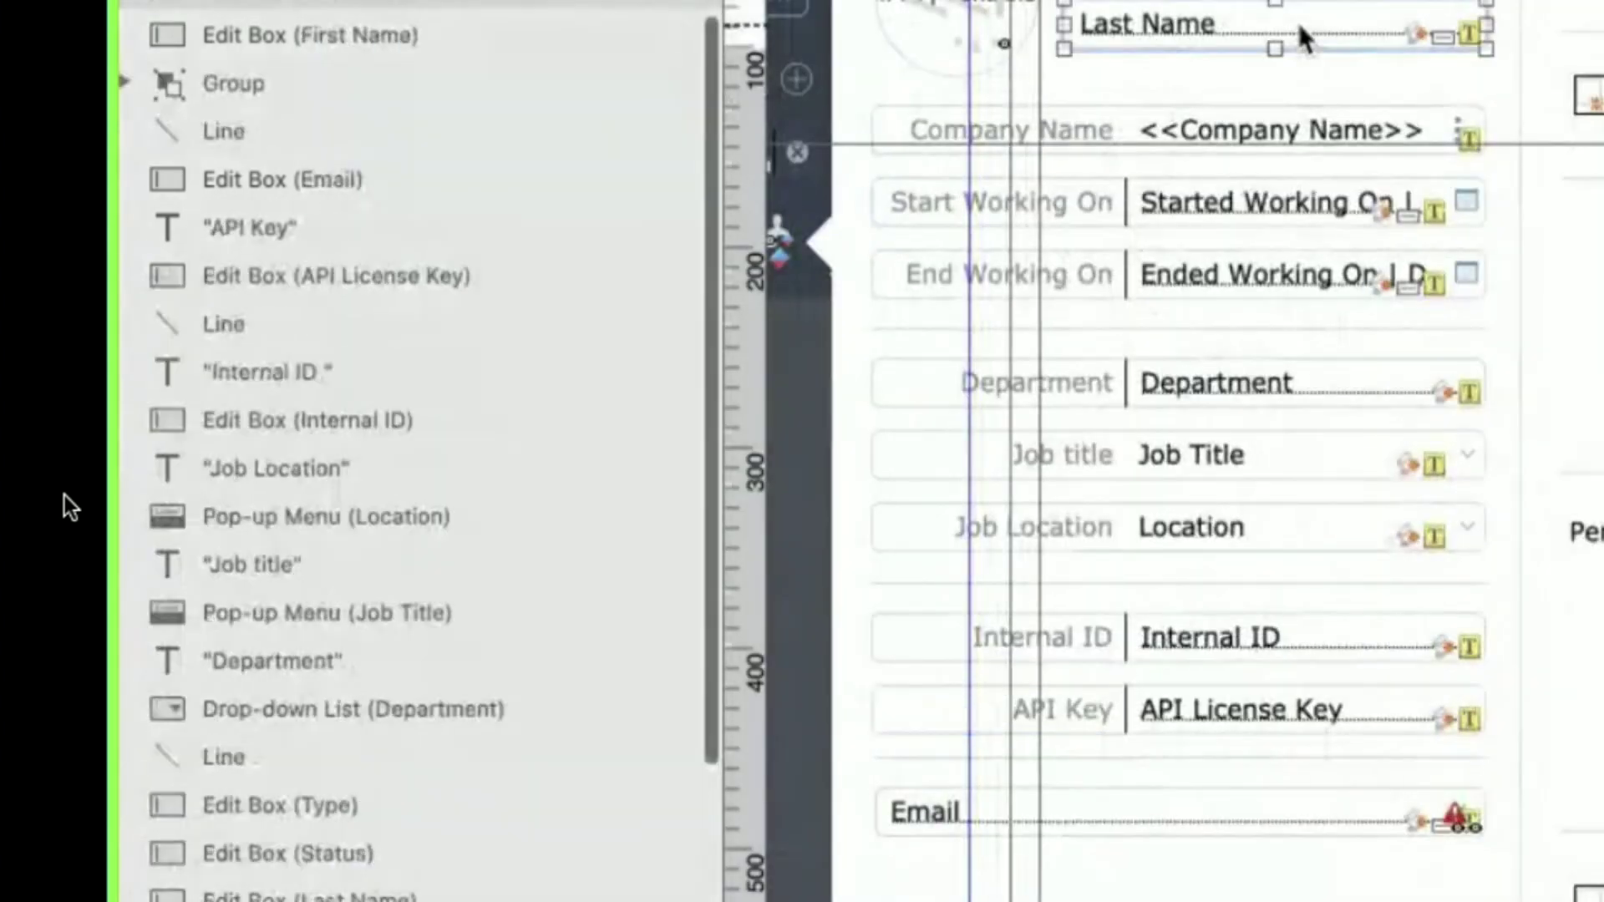
{"action": "double_click", "coordinate": [1300, 29]}
{"action": "key", "text": "Escape"}
{"action": "left_click", "coordinate": [1295, 0]}
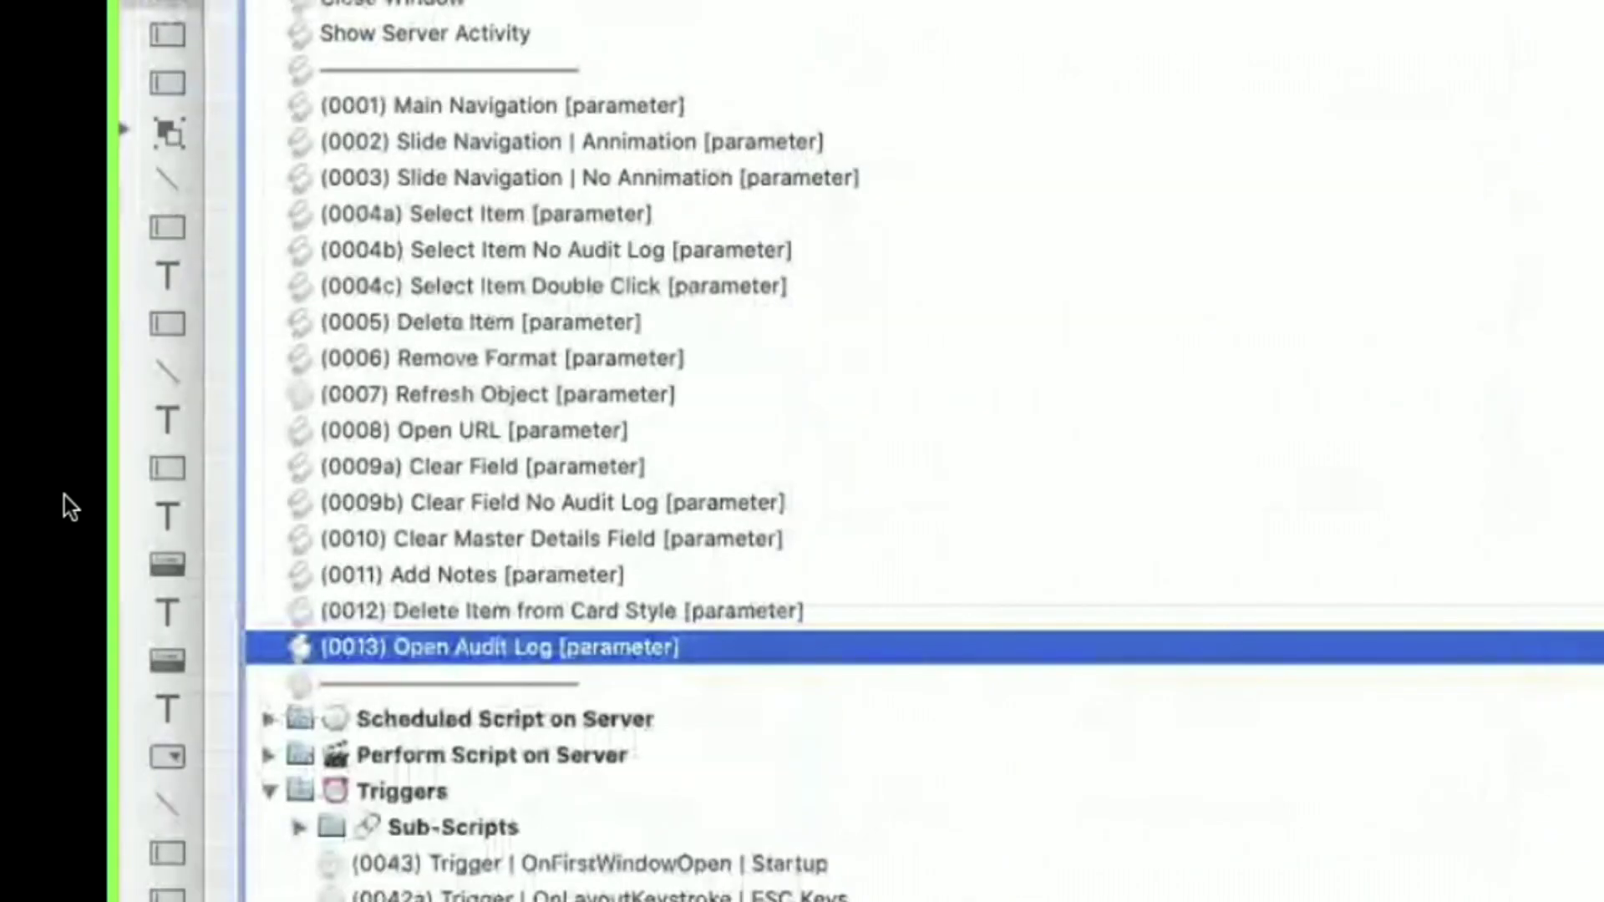
{"action": "scroll", "coordinate": [1322, 640], "scroll_direction": "down", "scroll_amount": 4}
{"action": "scroll", "coordinate": [1323, 643], "scroll_direction": "down", "scroll_amount": 4}
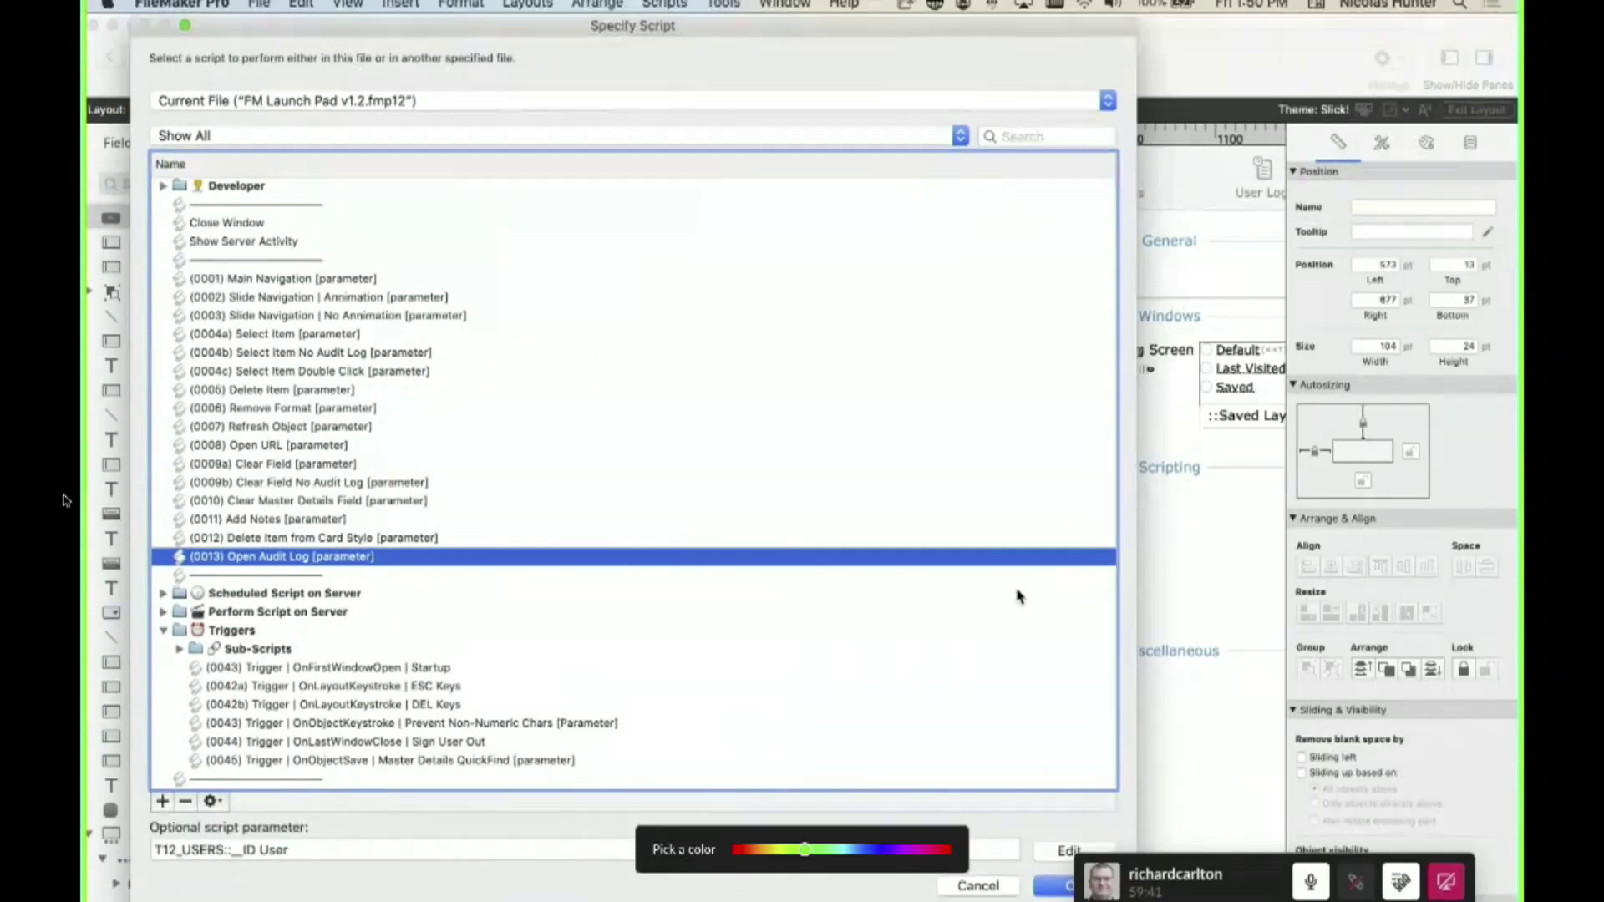
- Assign (0013) Open Audit Log to the button and open the (0011) Add Notes script
{"action": "key", "text": "Return"}
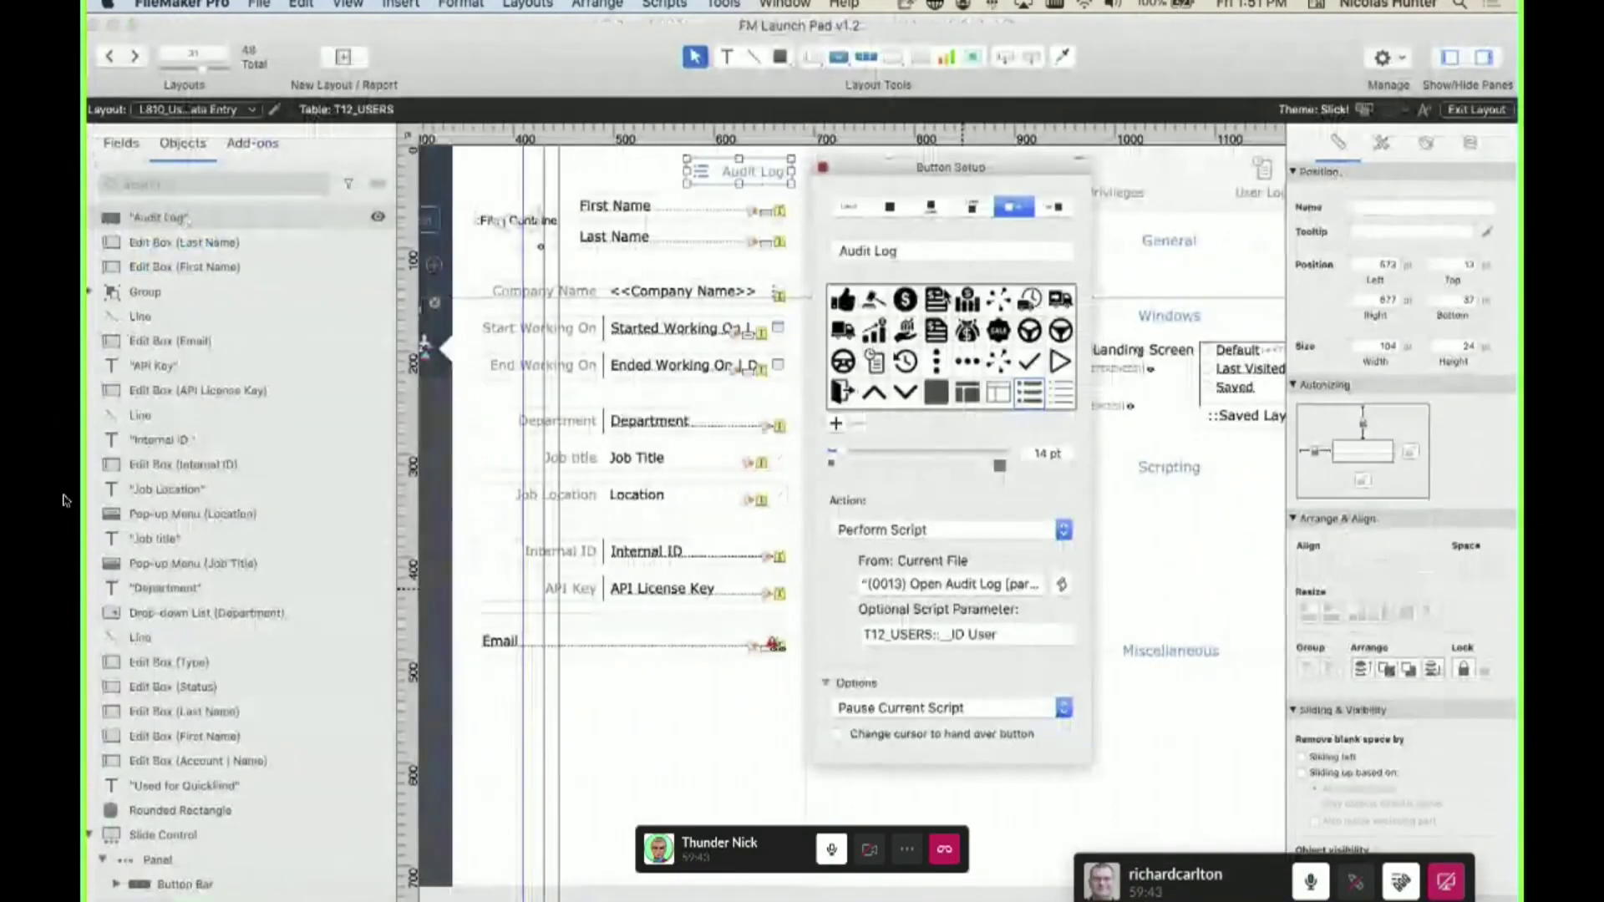
{"action": "left_click", "coordinate": [822, 167]}
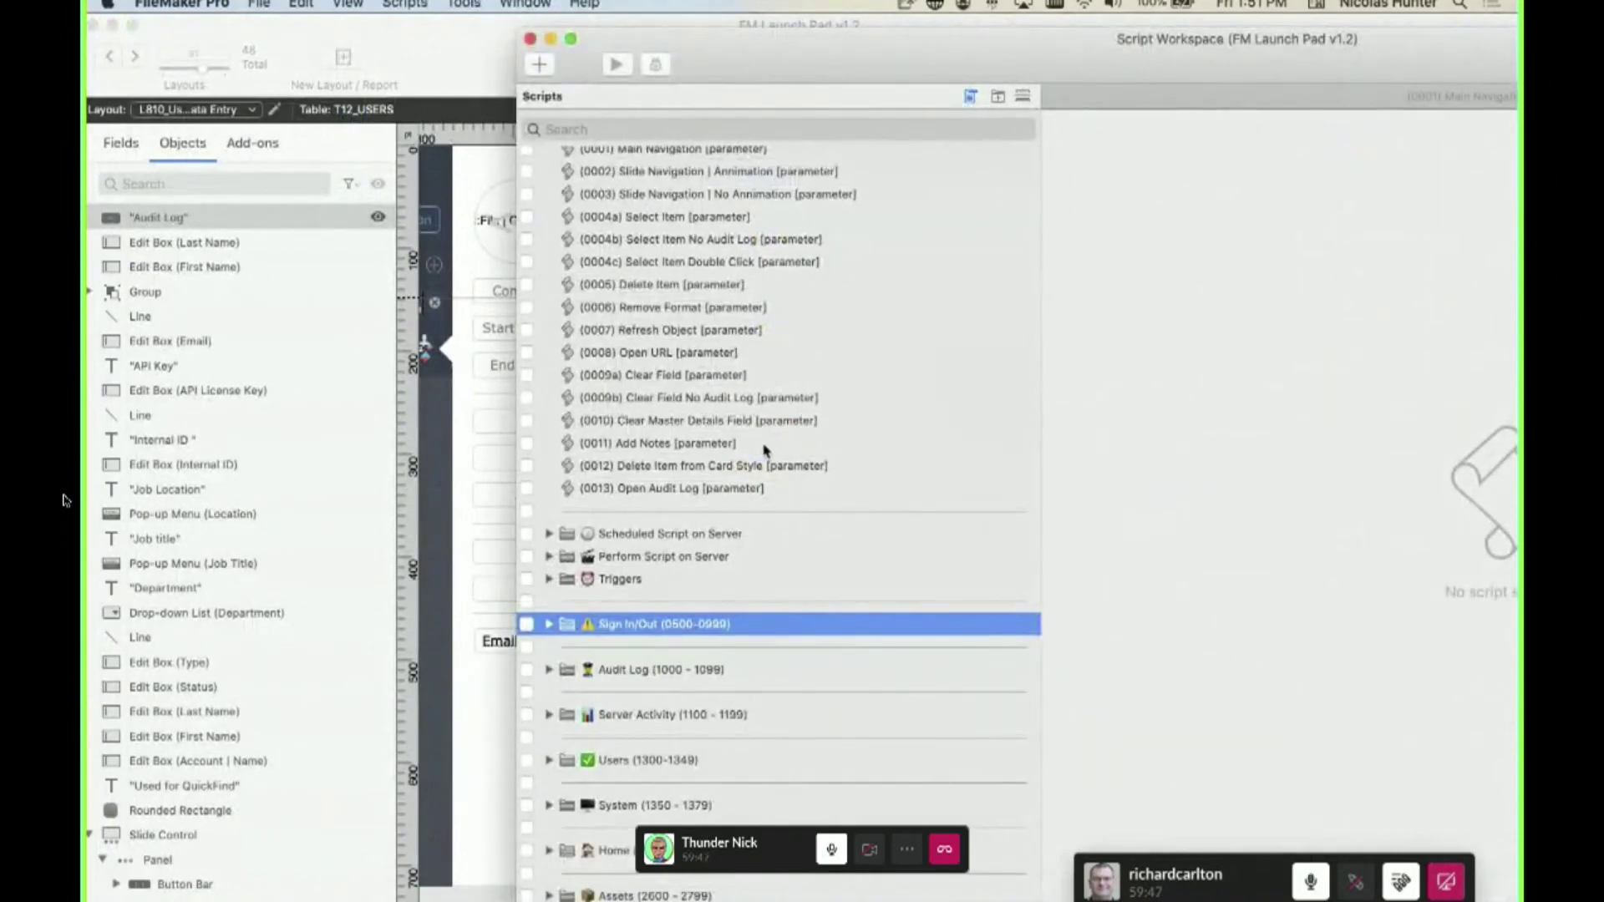
{"action": "left_click", "coordinate": [762, 445]}
- Add a Perform Script step after step 6 of Add Notes
{"action": "left_click", "coordinate": [1088, 298]}
{"action": "key", "text": "Return"}
{"action": "key", "text": "Return"}
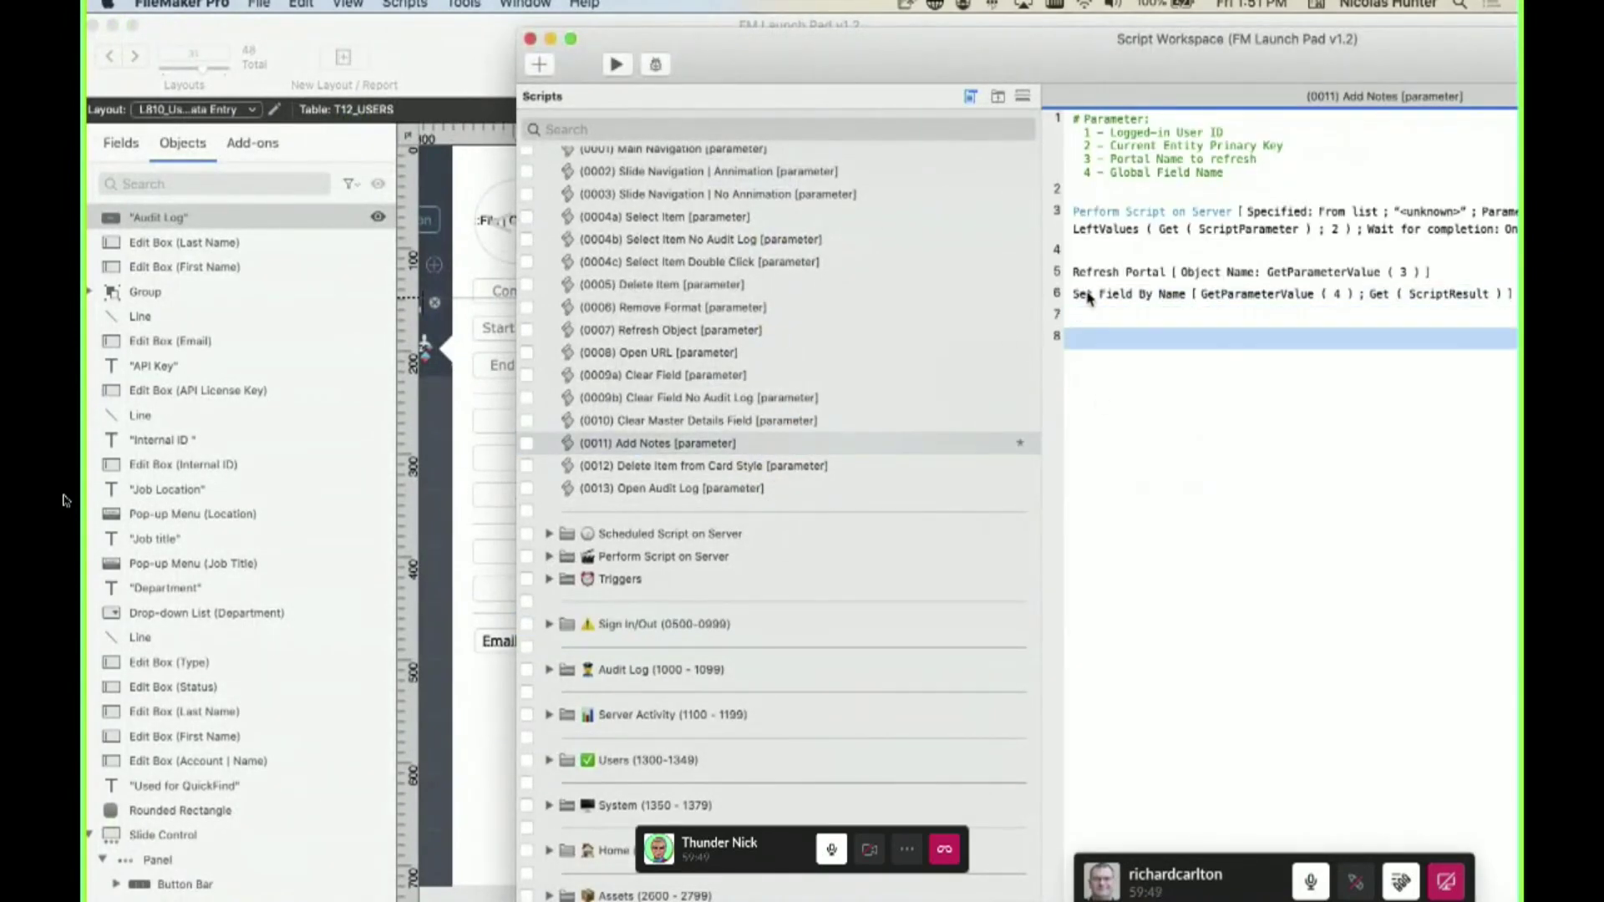
{"action": "type", "text": "perfo"}
{"action": "key", "text": "Down"}
{"action": "key", "text": "Down"}
{"action": "key", "text": "Down"}
{"action": "key", "text": "Down"}
{"action": "key", "text": "Down"}
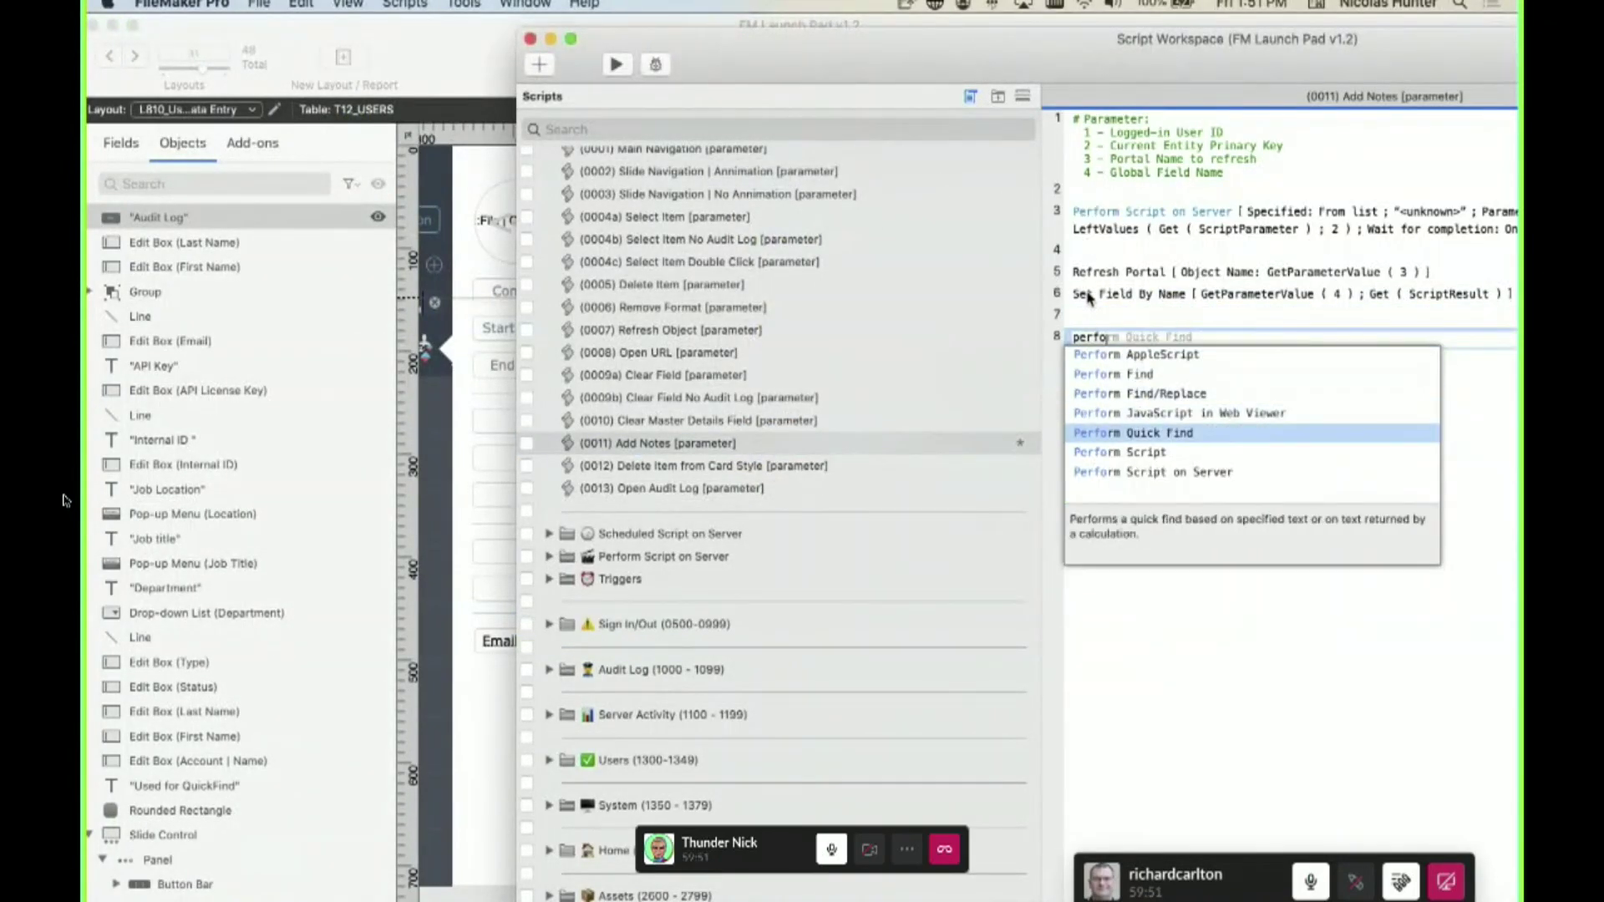
{"action": "key", "text": "Return"}
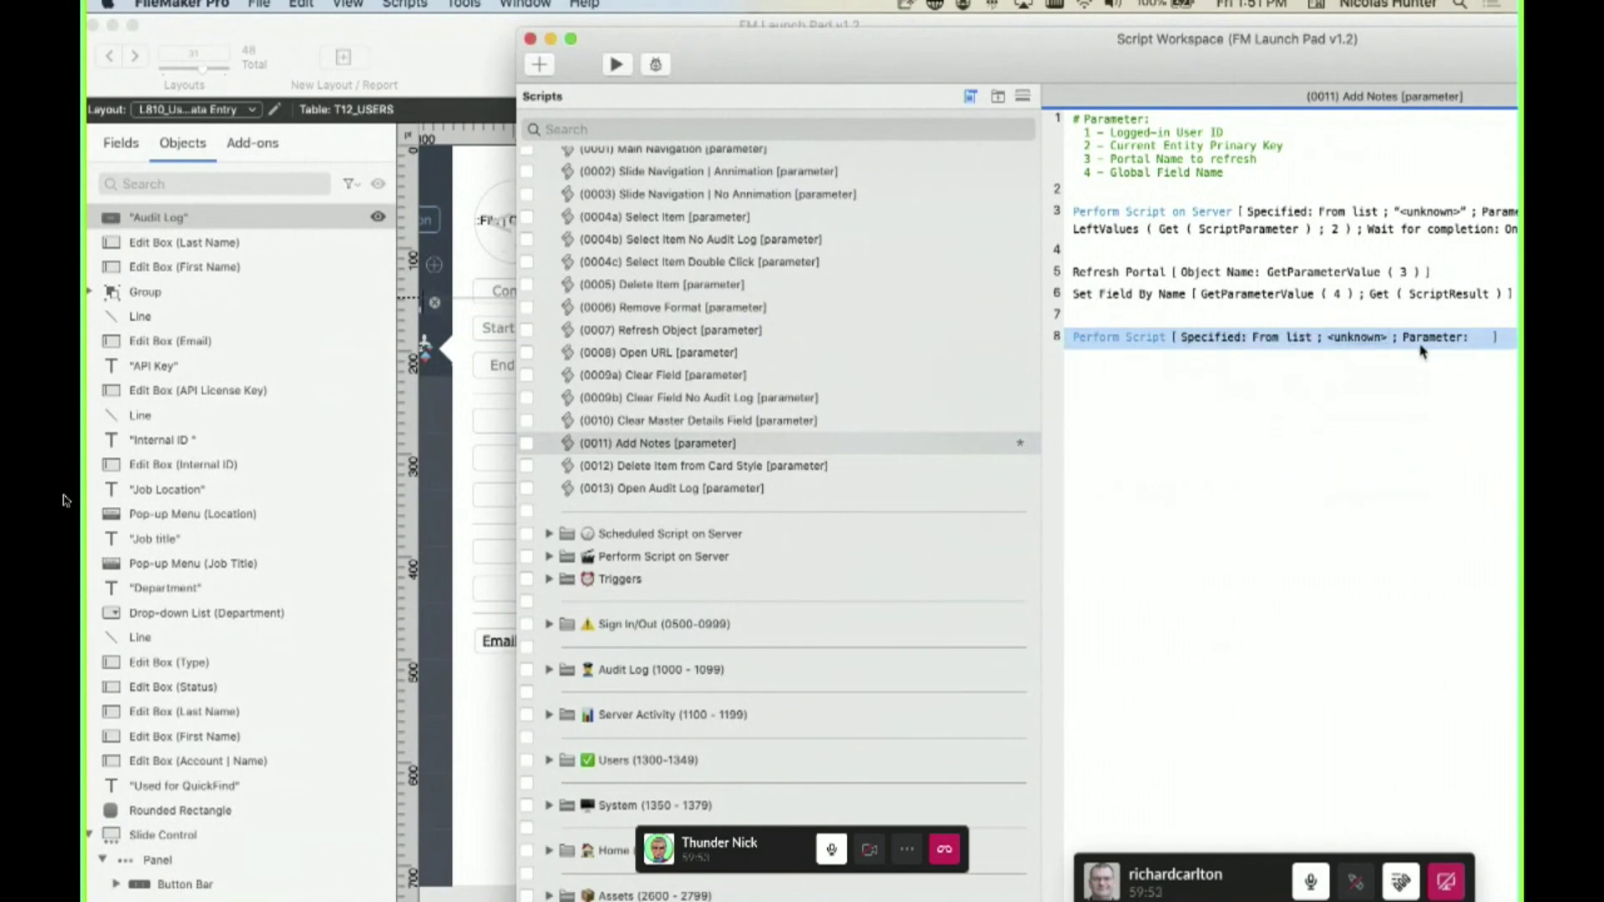
- Browse the script folders in Specify Script, cancel it, and delete the trial Perform Script step
{"action": "double_click", "coordinate": [1420, 341]}
{"action": "scroll", "coordinate": [292, 587], "scroll_direction": "down", "scroll_amount": 5}
{"action": "scroll", "coordinate": [292, 587], "scroll_direction": "down", "scroll_amount": 4}
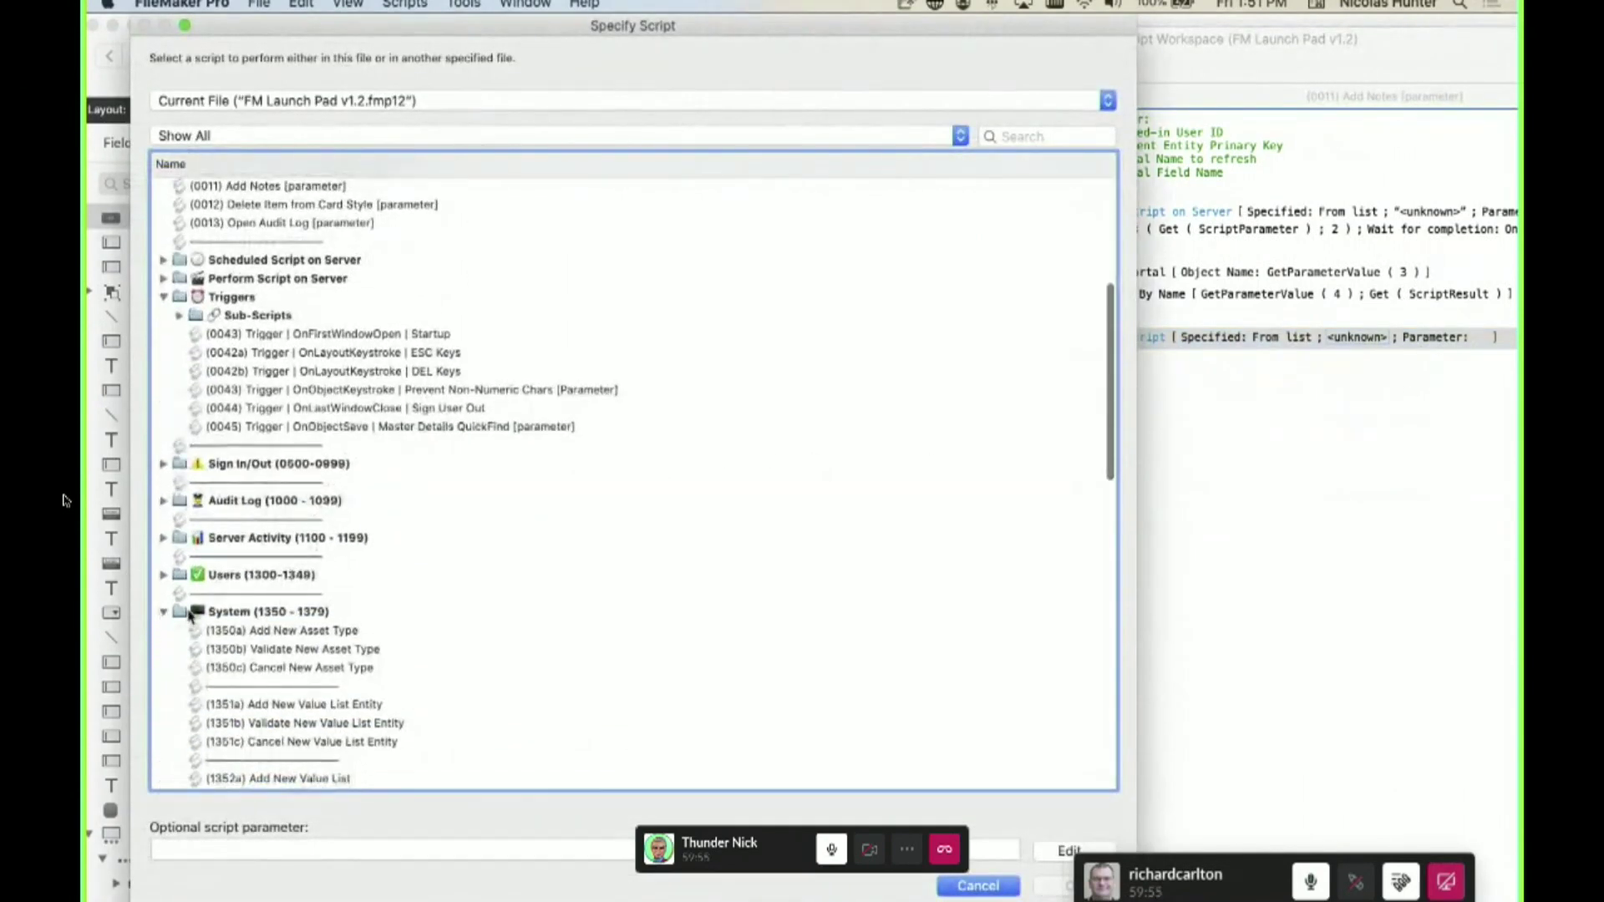
{"action": "left_click", "coordinate": [164, 612]}
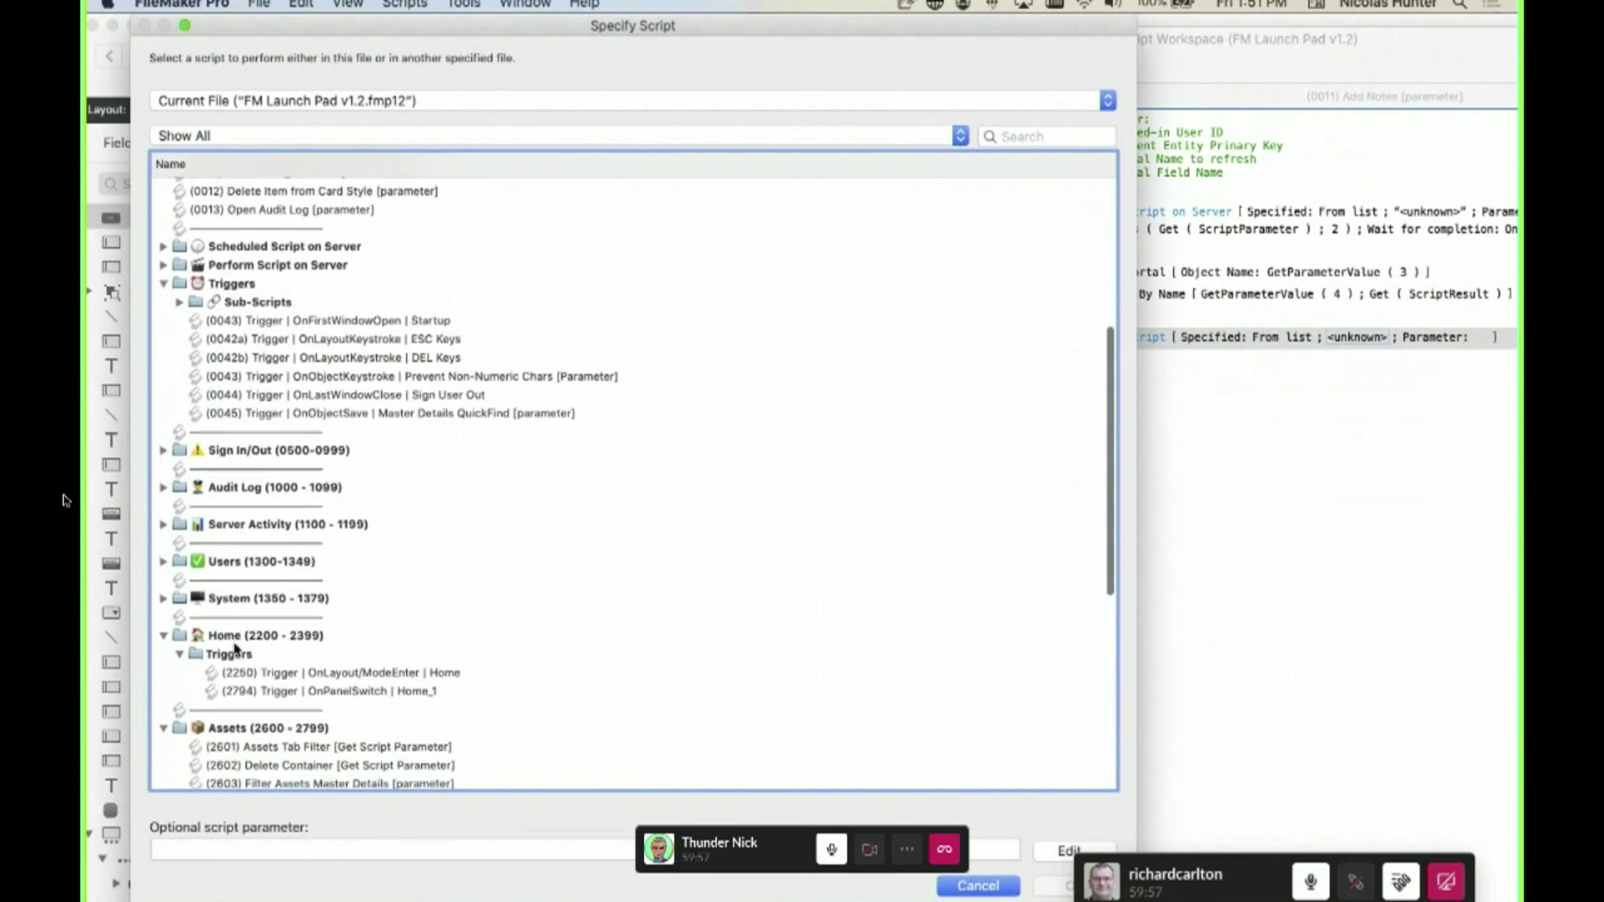
{"action": "scroll", "coordinate": [236, 605], "scroll_direction": "down", "scroll_amount": 10}
{"action": "scroll", "coordinate": [222, 385], "scroll_direction": "up", "scroll_amount": 5}
{"action": "scroll", "coordinate": [222, 385], "scroll_direction": "down", "scroll_amount": 1}
{"action": "left_click", "coordinate": [247, 493]}
{"action": "left_click", "coordinate": [253, 352]}
{"action": "left_click", "coordinate": [245, 309]}
{"action": "left_click", "coordinate": [290, 255]}
{"action": "key", "text": "Escape"}
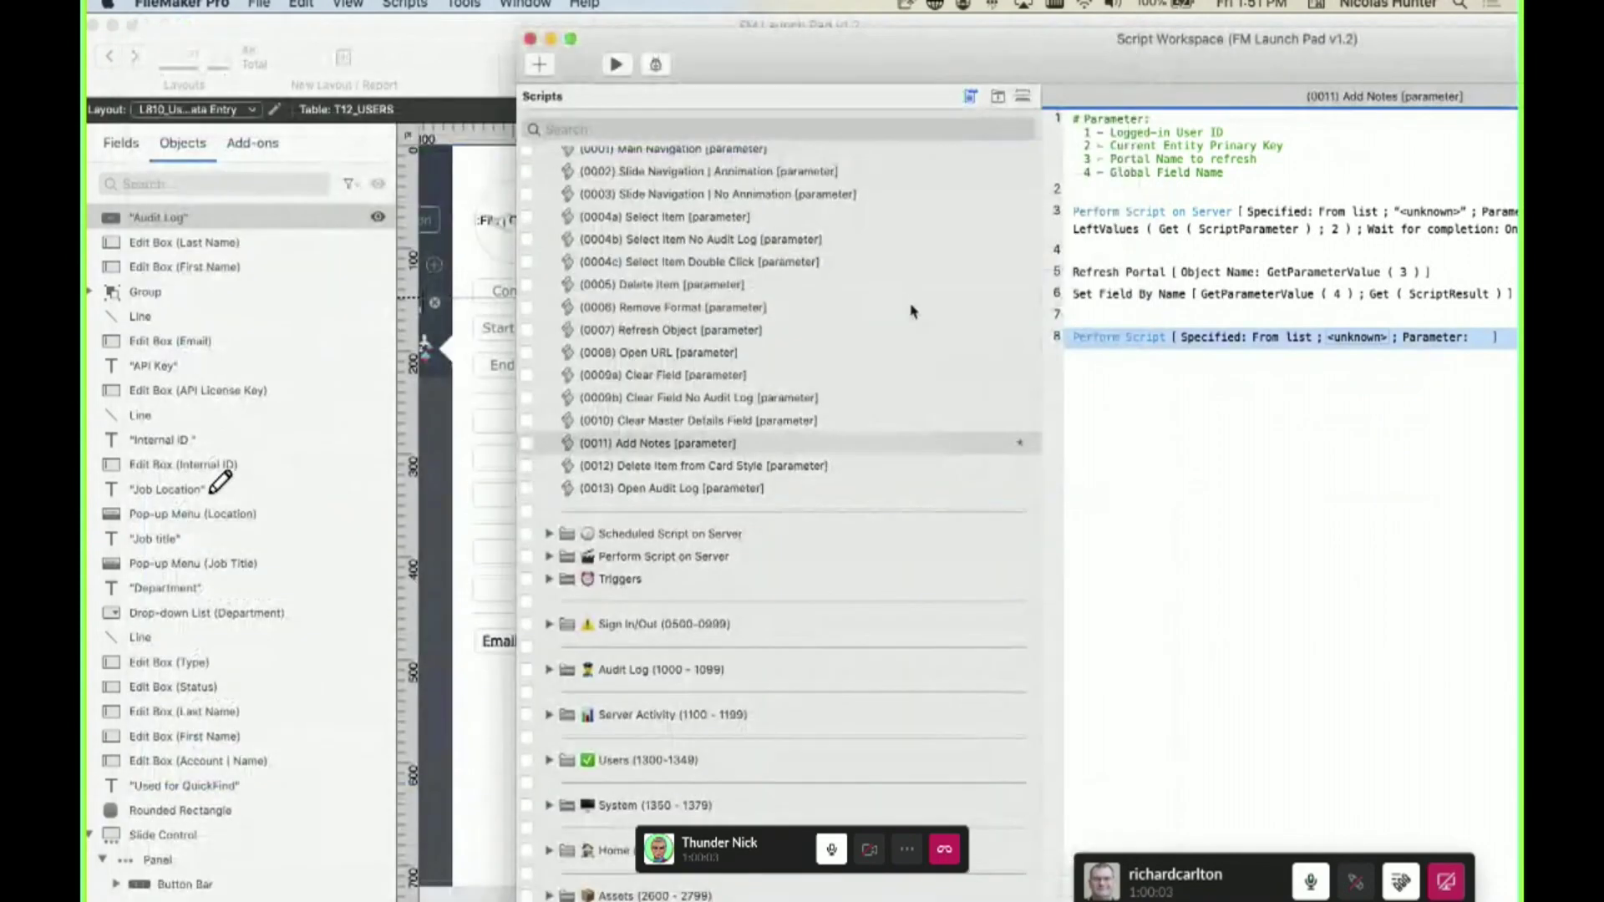
{"action": "key", "text": "BackSpace"}
{"action": "key", "text": "BackSpace"}
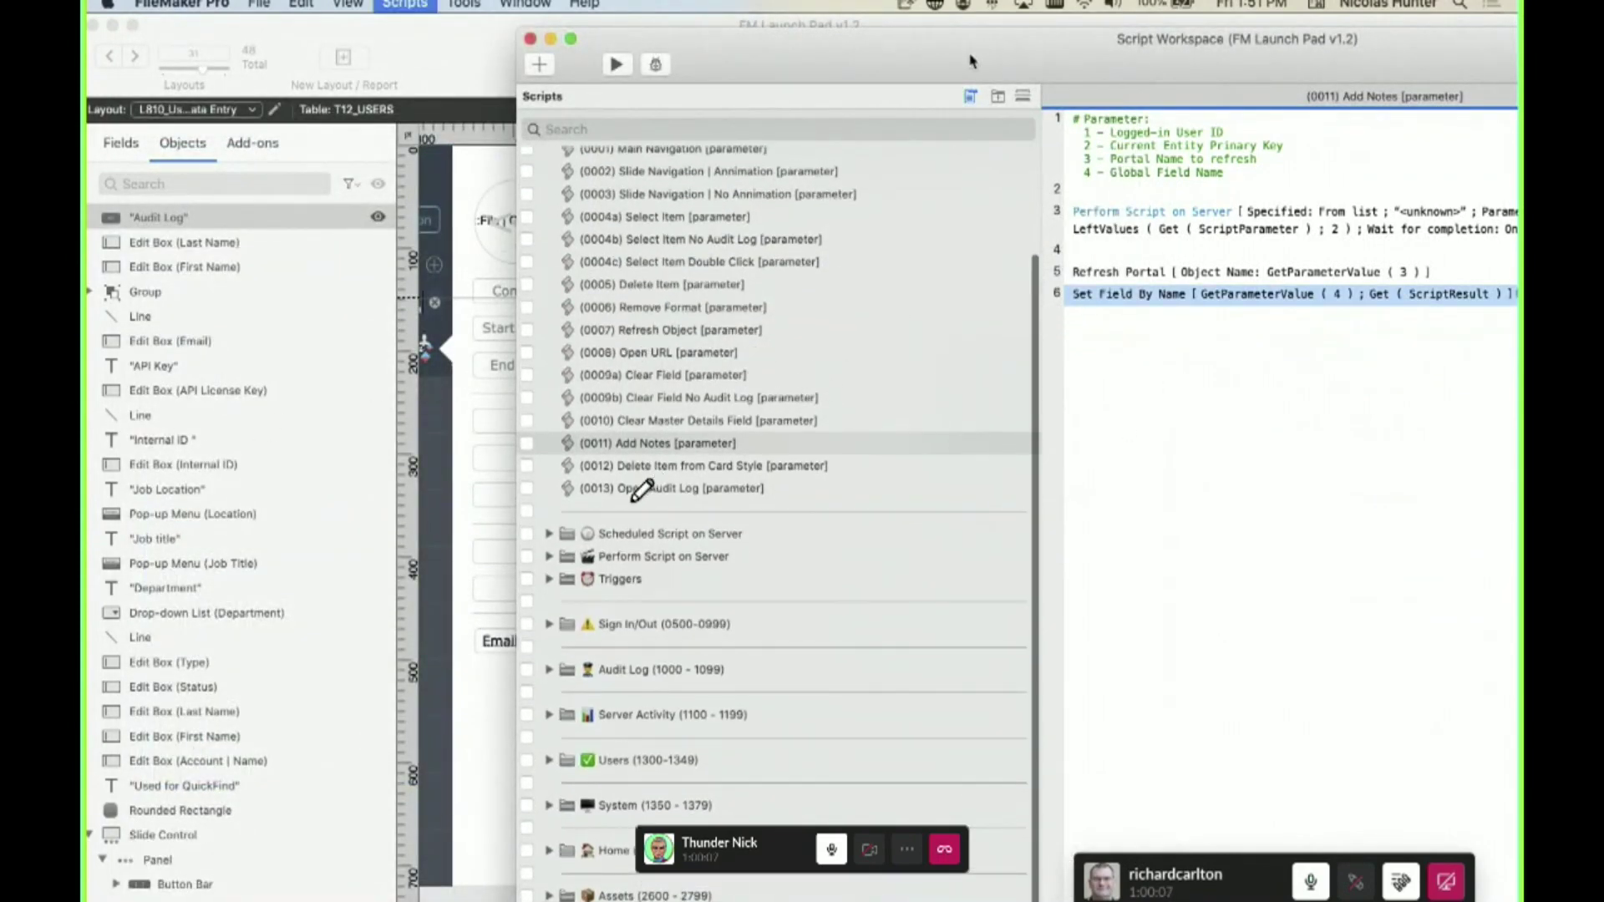
{"action": "left_click_drag", "start_coordinate": [991, 52], "coordinate": [625, 35]}
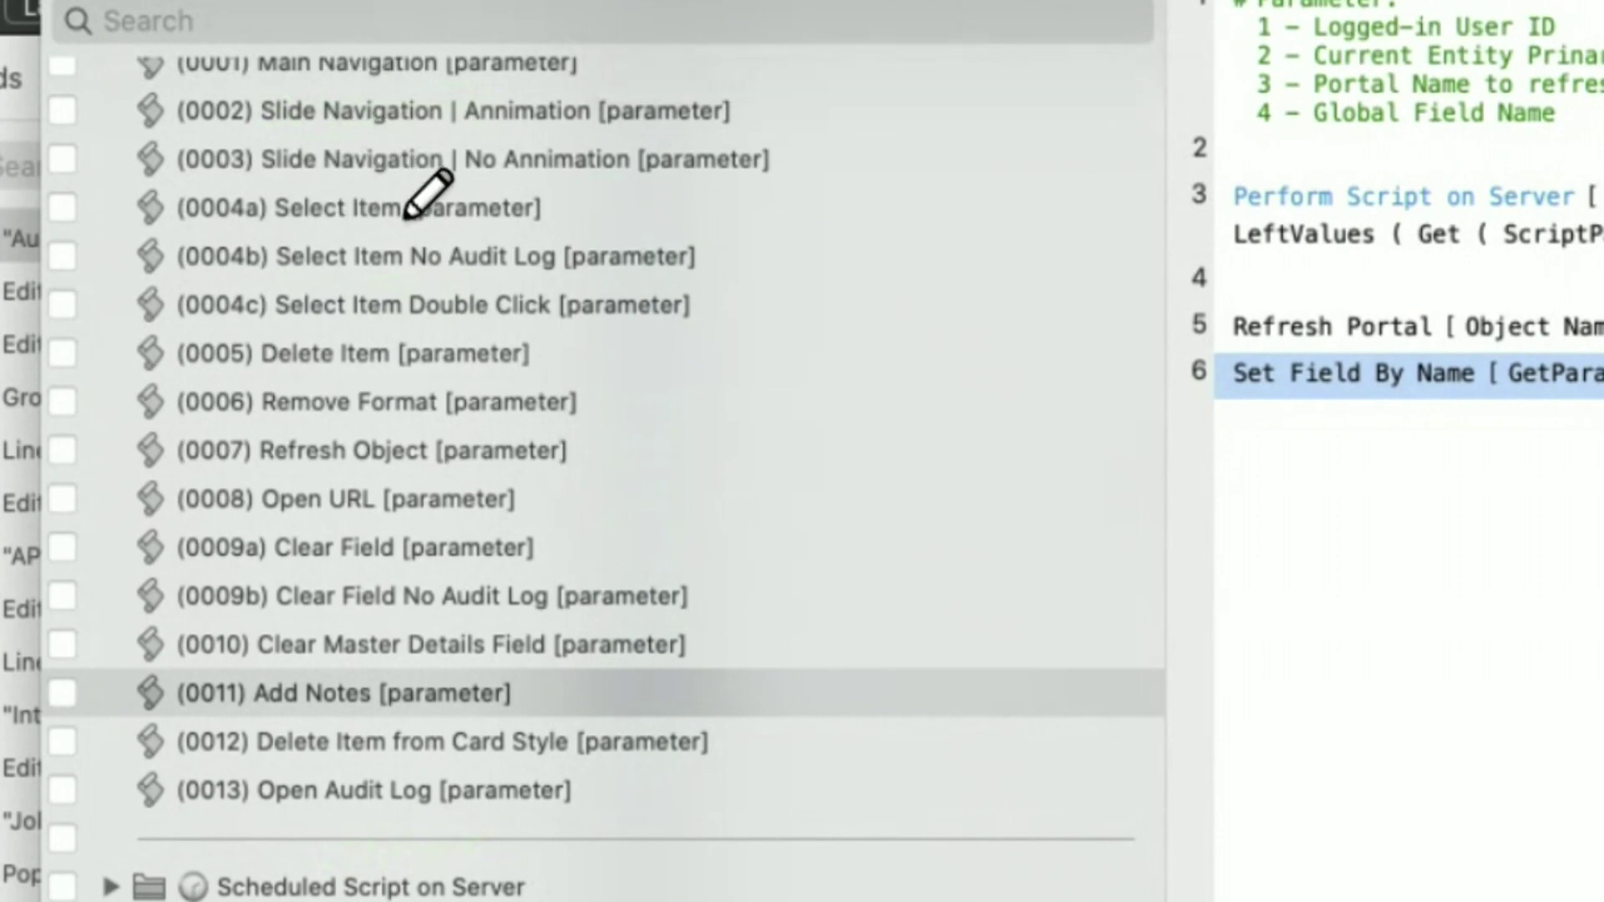
{"action": "scroll", "coordinate": [305, 213], "scroll_direction": "down", "scroll_amount": 4}
{"action": "scroll", "coordinate": [268, 204], "scroll_direction": "up", "scroll_amount": 2}
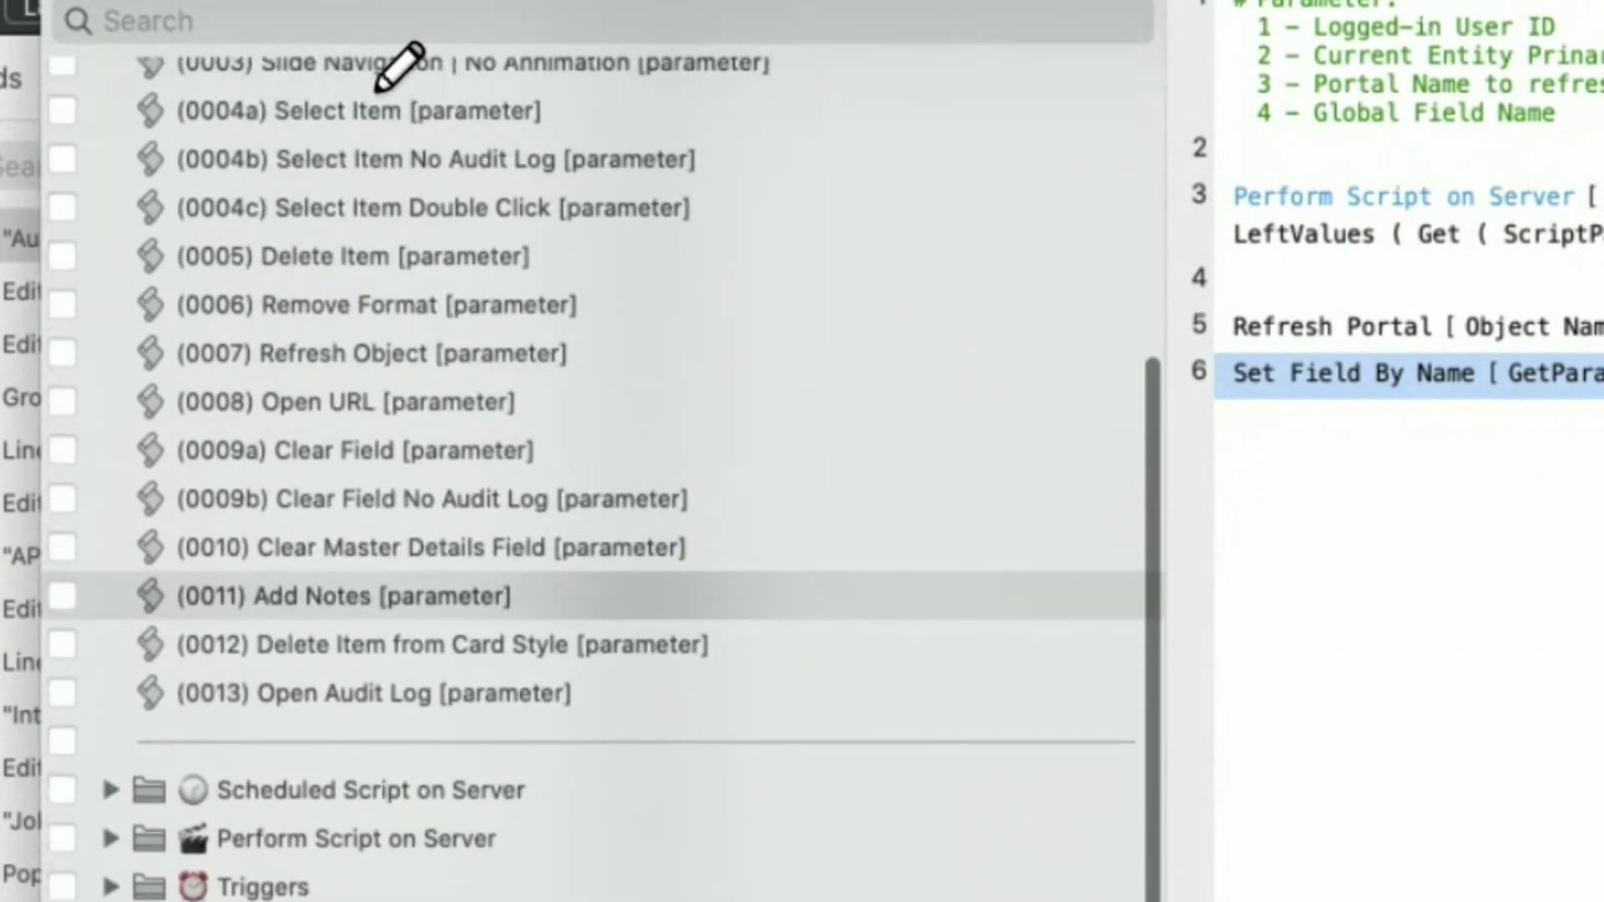
{"action": "mouse_move", "coordinate": [265, 101]}
{"action": "left_mouse_down"}
{"action": "mouse_move", "coordinate": [171, 119]}
{"action": "mouse_move", "coordinate": [269, 107]}
{"action": "left_mouse_up"}
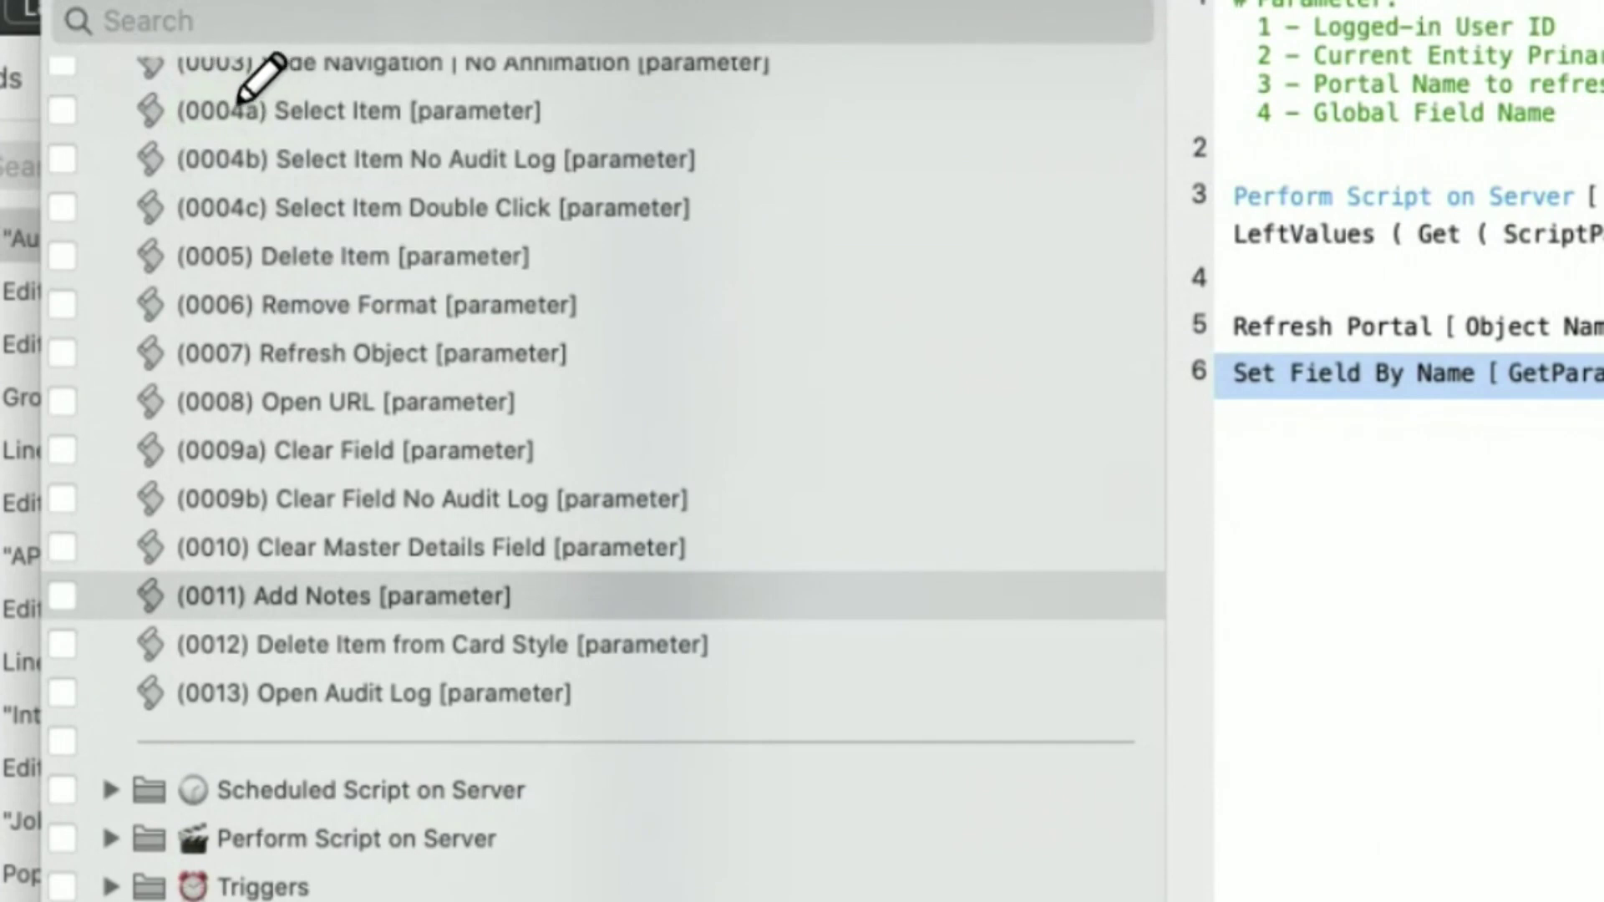
{"action": "left_click_drag", "start_coordinate": [186, 117], "coordinate": [219, 115]}
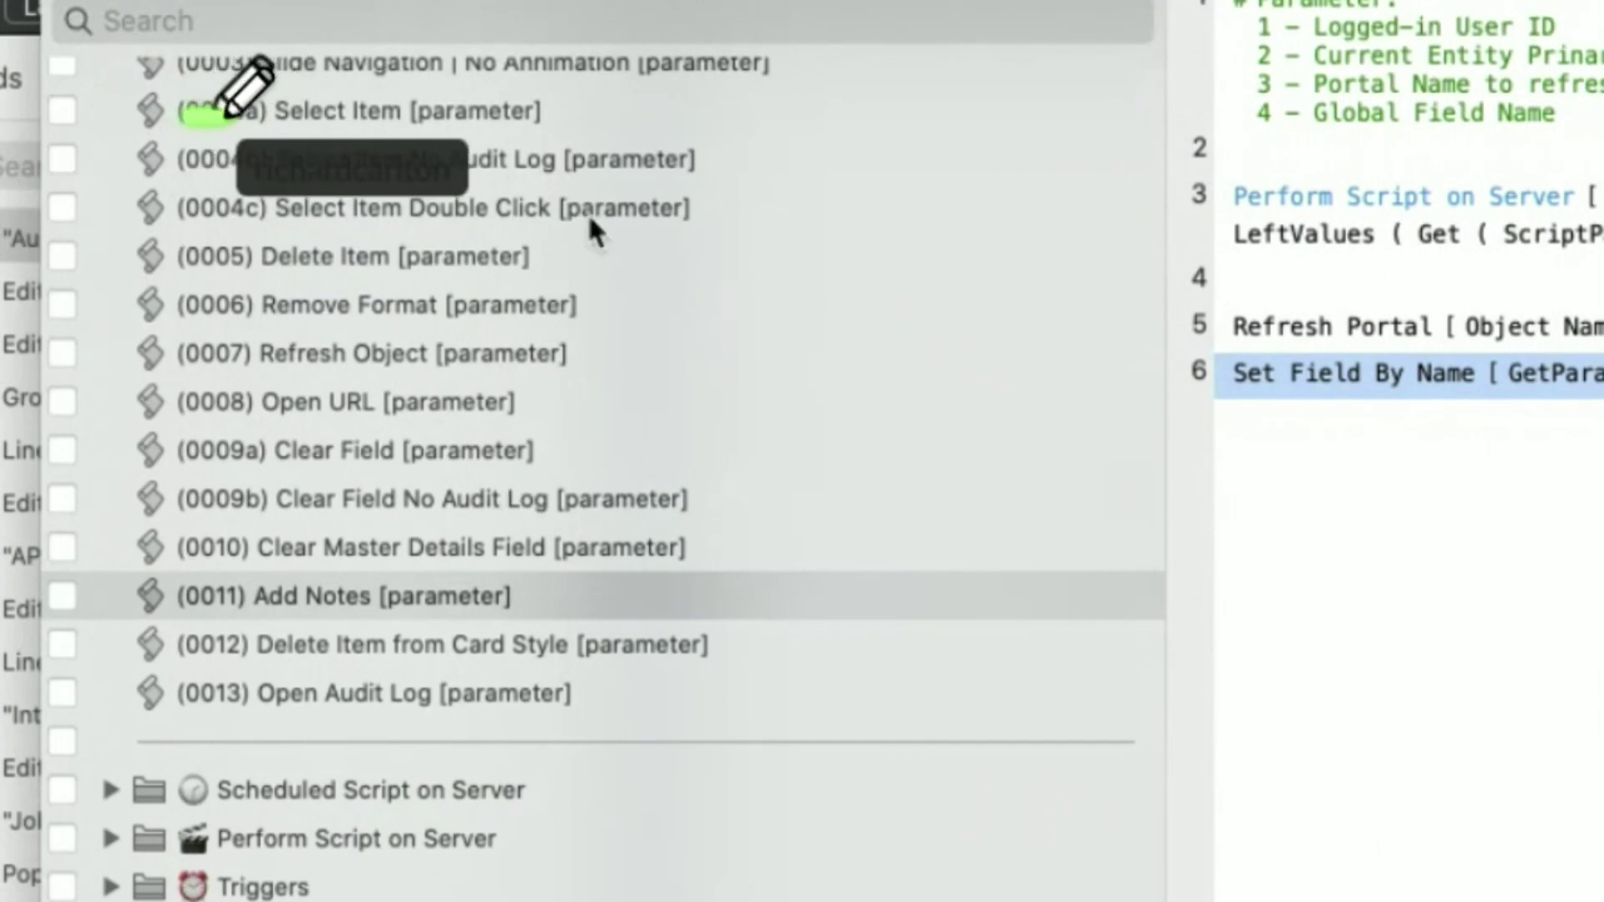
{"action": "mouse_move", "coordinate": [174, 186]}
{"action": "left_mouse_down"}
{"action": "mouse_move", "coordinate": [260, 174]}
{"action": "mouse_move", "coordinate": [286, 223]}
{"action": "left_mouse_up"}
{"action": "left_click_drag", "start_coordinate": [176, 280], "coordinate": [286, 286]}
{"action": "mouse_move", "coordinate": [176, 309]}
{"action": "left_mouse_down"}
{"action": "mouse_move", "coordinate": [219, 304]}
{"action": "mouse_move", "coordinate": [251, 549]}
{"action": "left_mouse_up"}
{"action": "left_click_drag", "start_coordinate": [221, 493], "coordinate": [175, 666]}
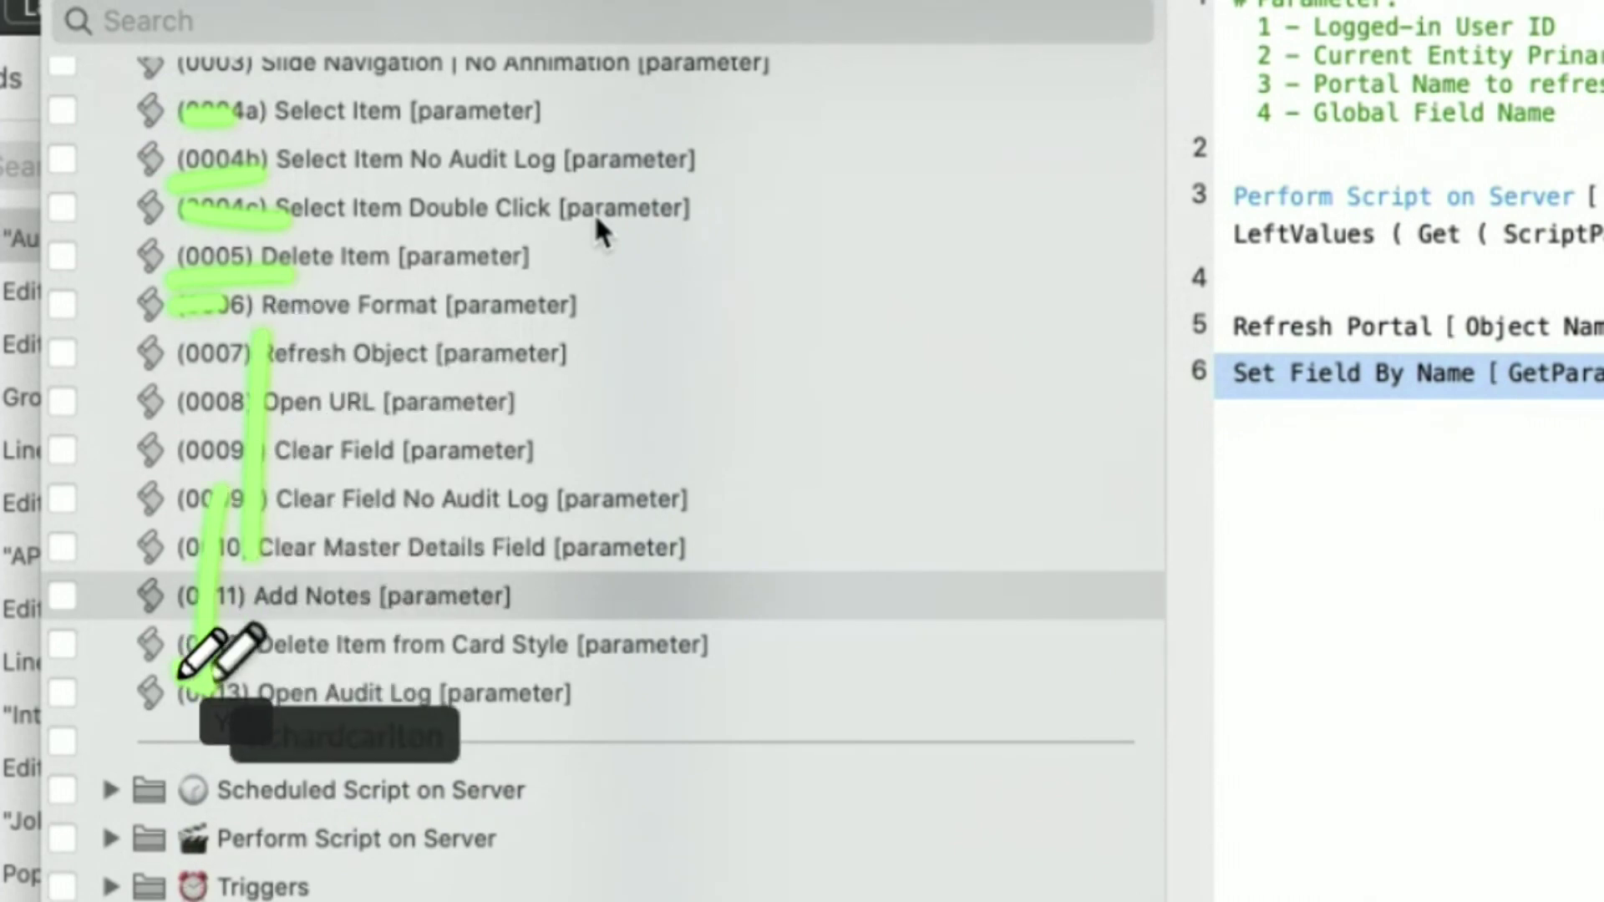
{"action": "mouse_move", "coordinate": [115, 731]}
{"action": "left_mouse_down"}
{"action": "mouse_move", "coordinate": [100, 765]}
{"action": "mouse_move", "coordinate": [759, 691]}
{"action": "left_mouse_up"}
{"action": "left_click_drag", "start_coordinate": [217, 743], "coordinate": [509, 744]}
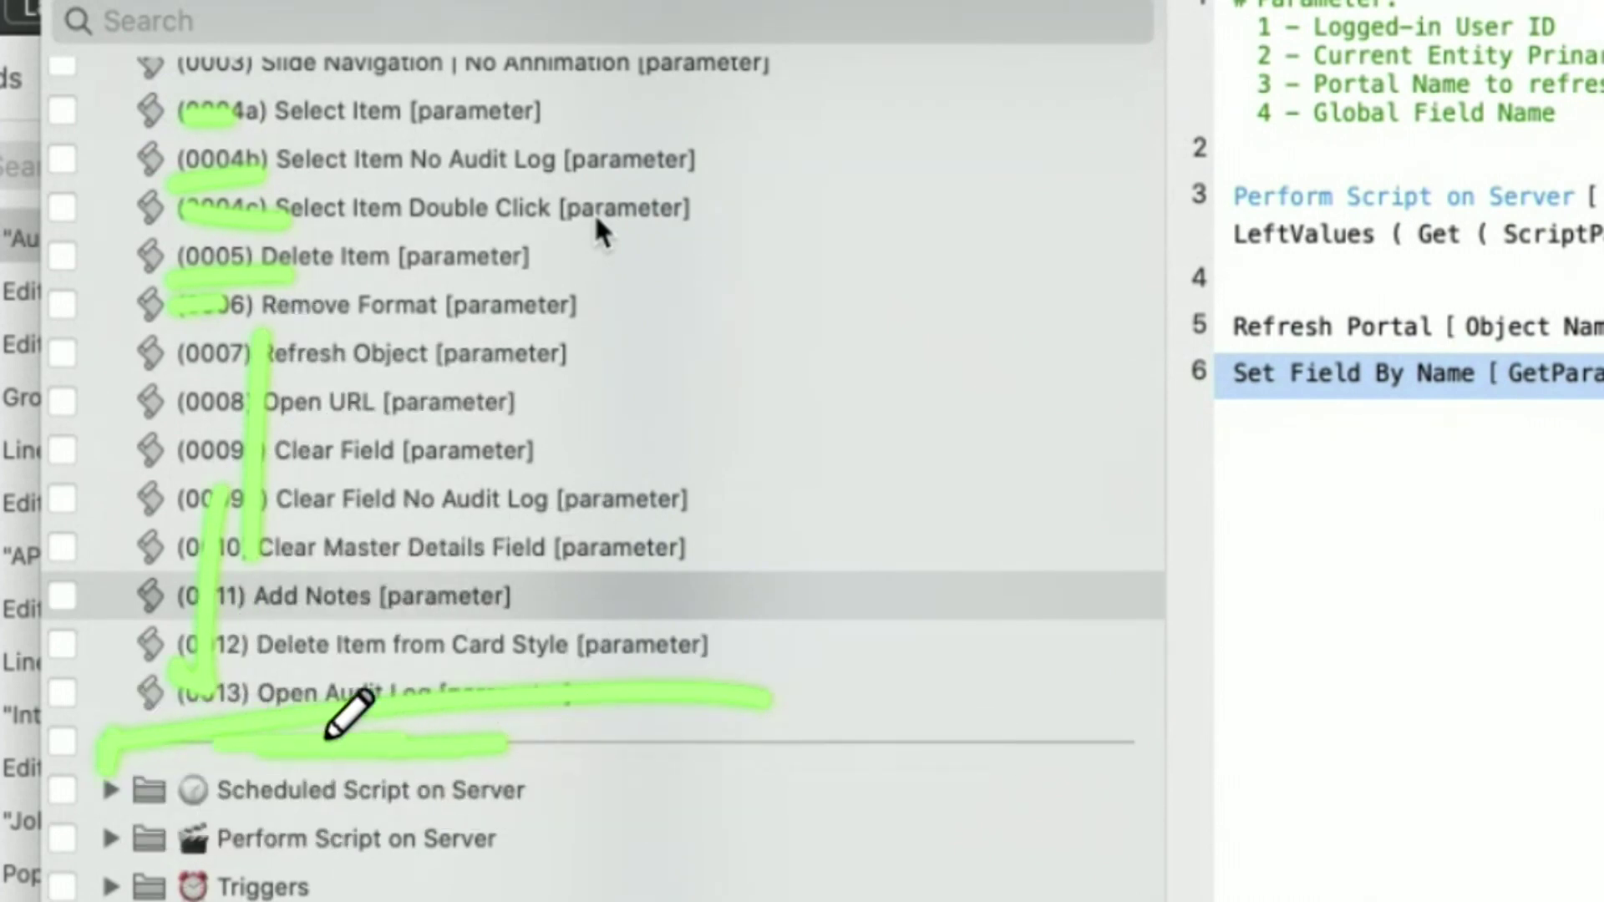
{"action": "left_click_drag", "start_coordinate": [382, 738], "coordinate": [560, 746]}
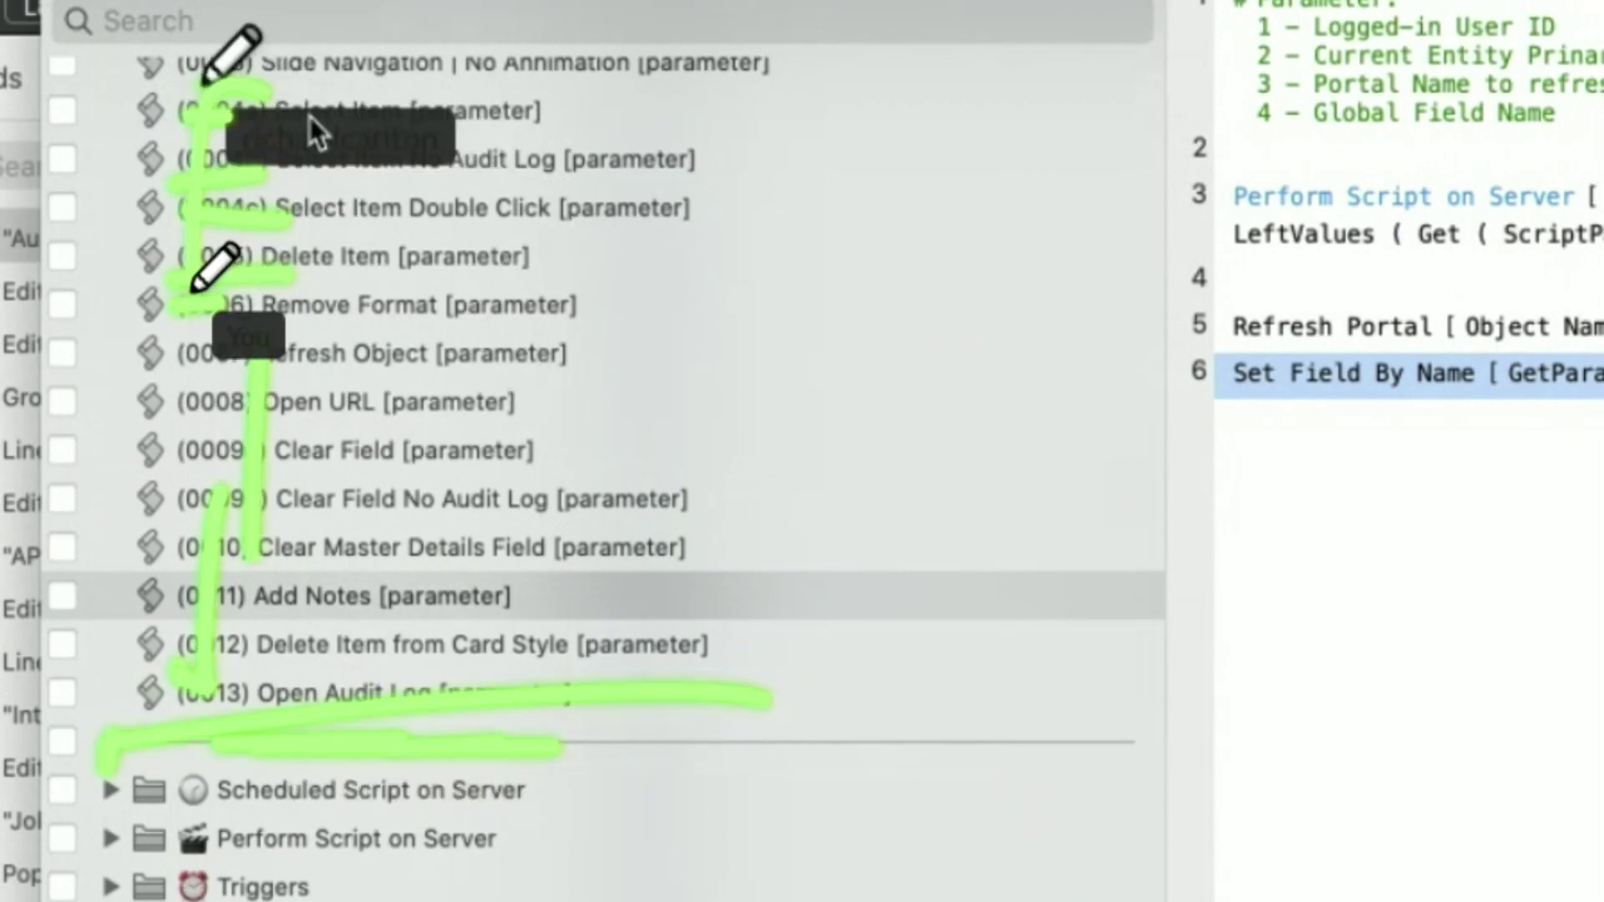
{"action": "left_click", "coordinate": [428, 23]}
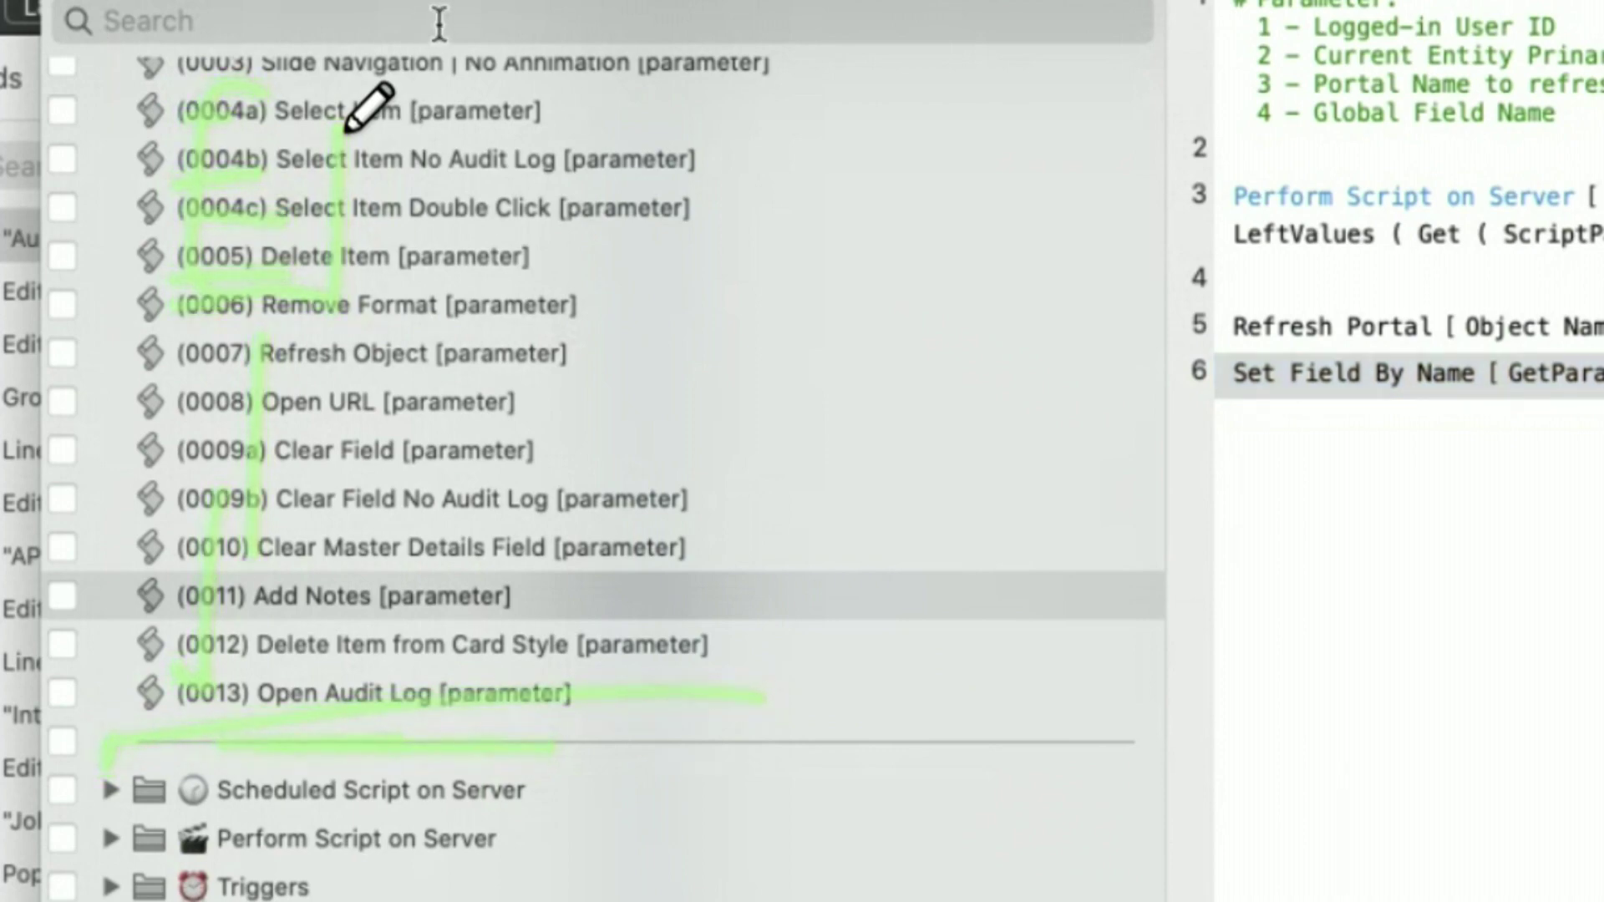
- Filter the scripts by '0004' and view 0004b Select Item No Audit Log
{"action": "type", "text": "000"}
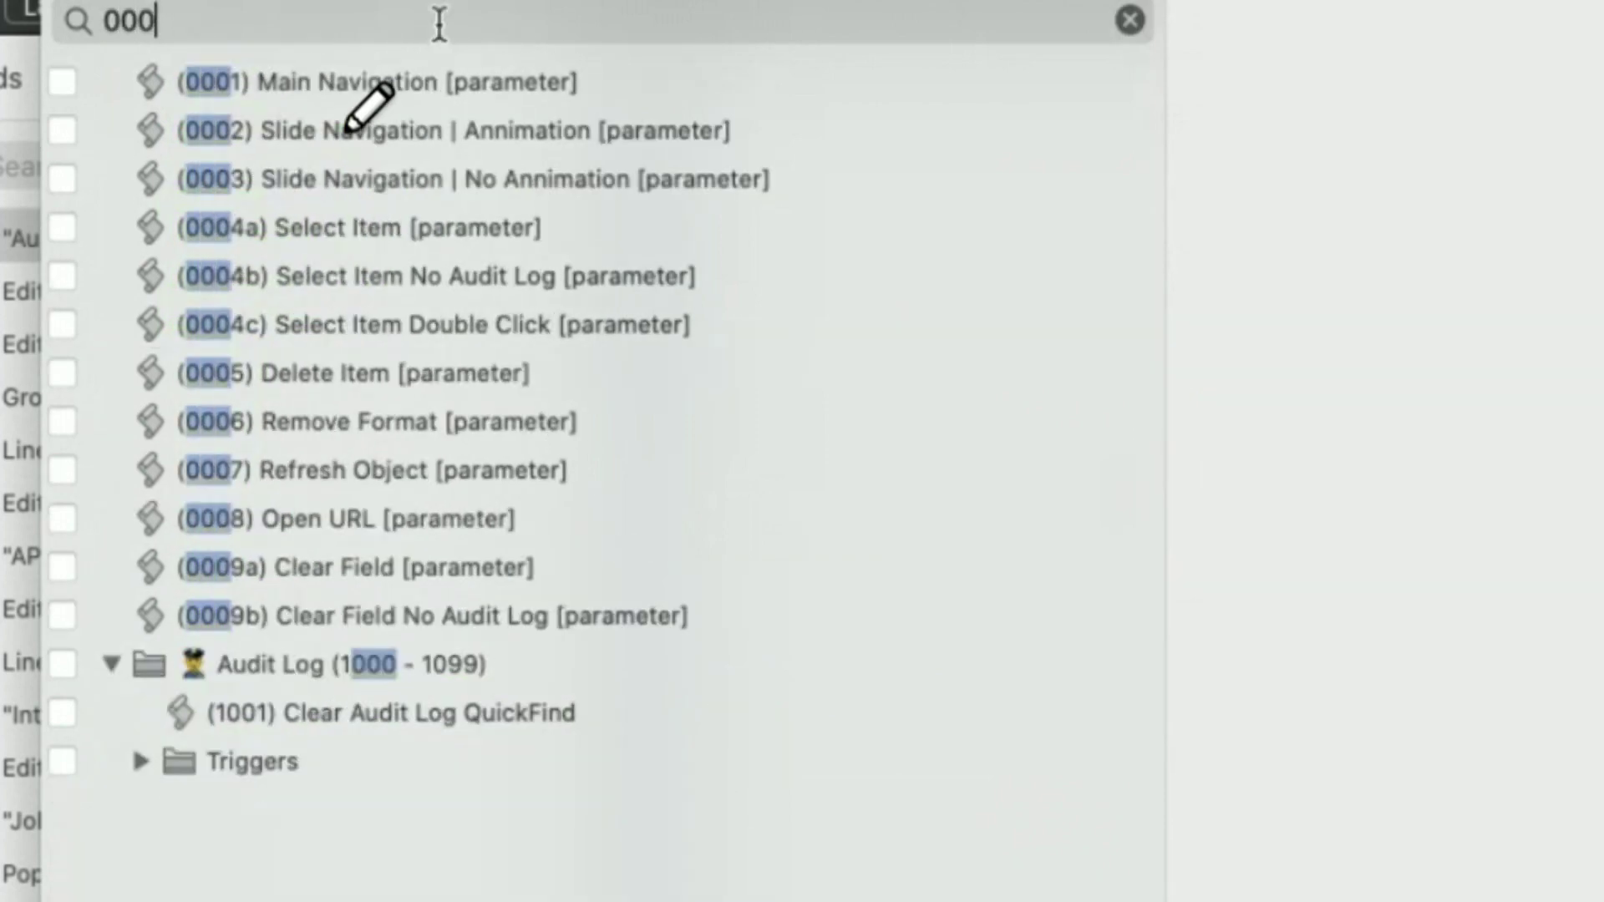
{"action": "type", "text": "4"}
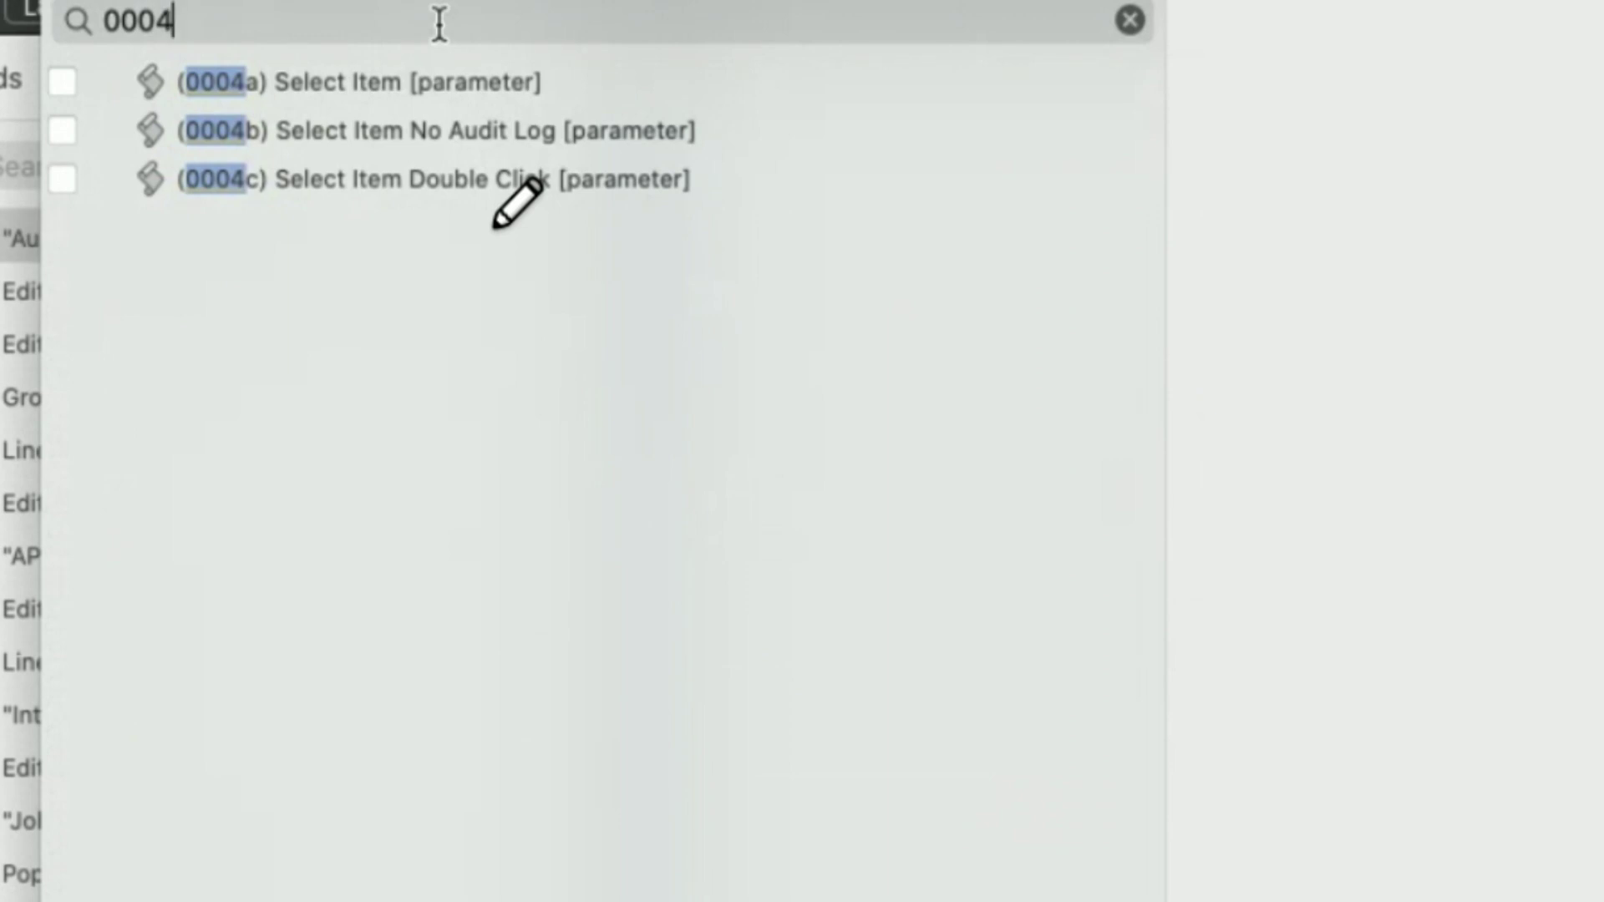
{"action": "left_click_drag", "start_coordinate": [351, 84], "coordinate": [414, 158]}
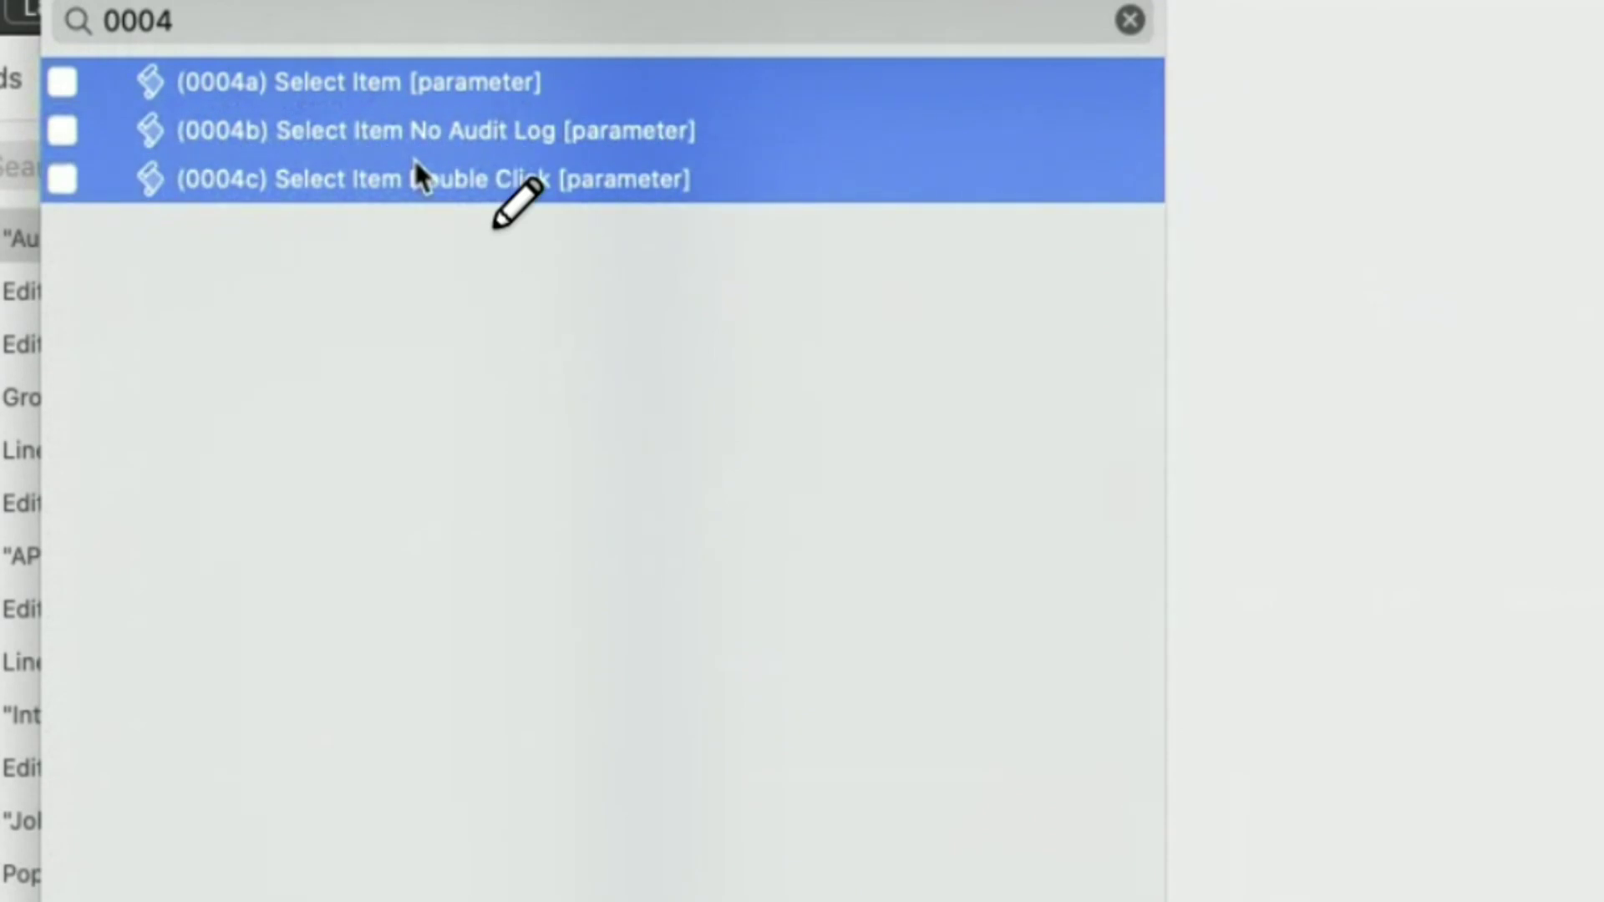
{"action": "left_click", "coordinate": [553, 376]}
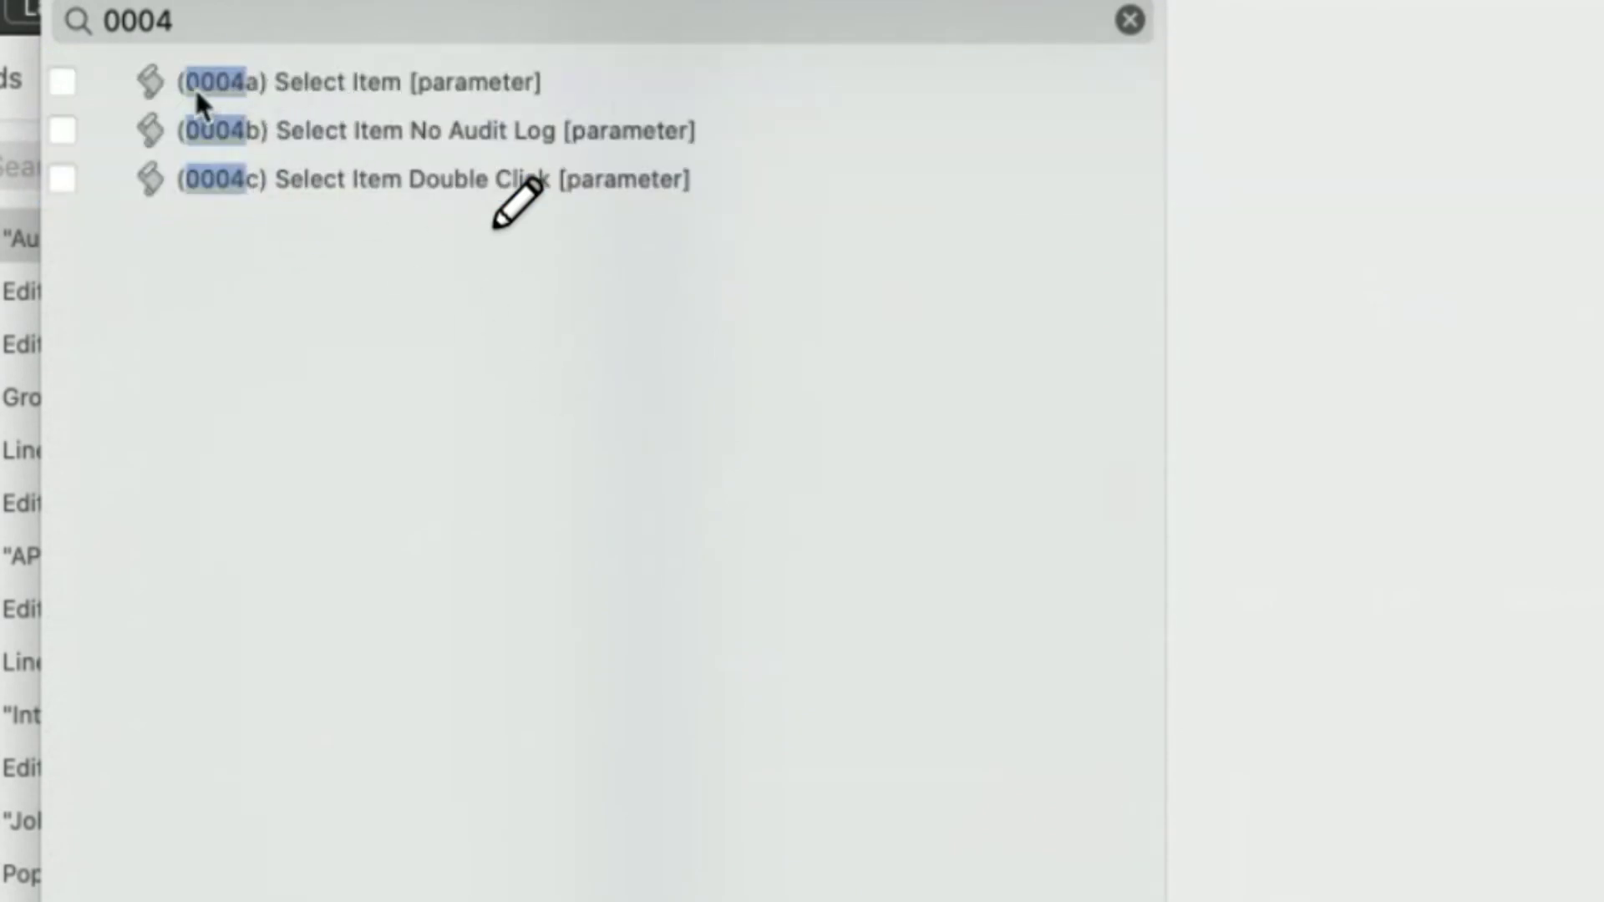
{"action": "double_click", "coordinate": [201, 20]}
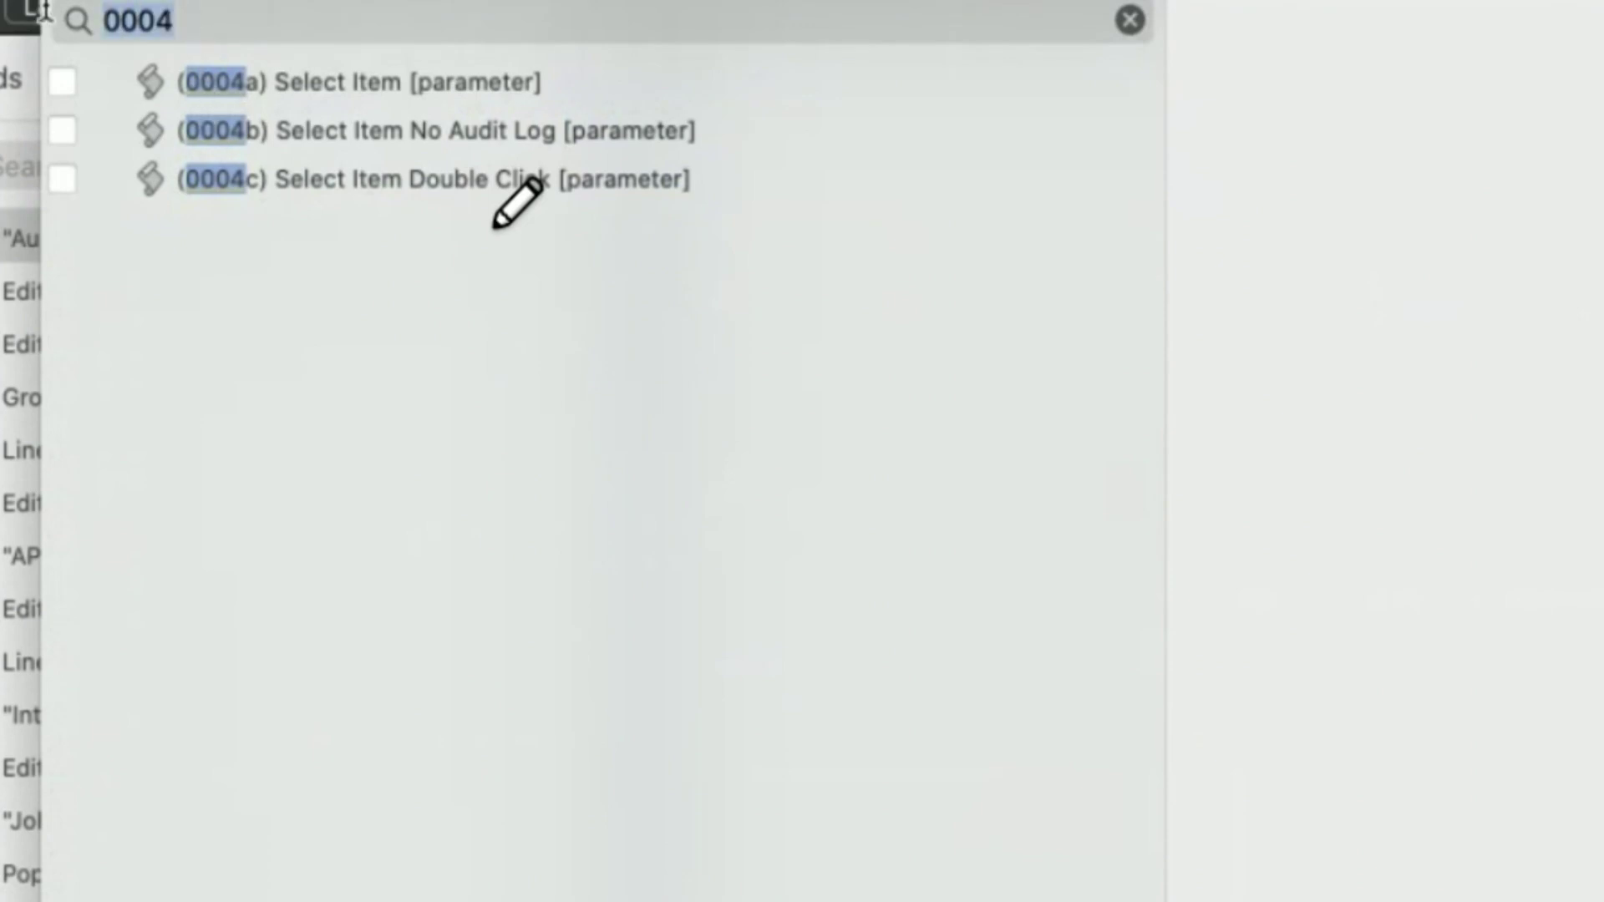
{"action": "type", "text": "0004"}
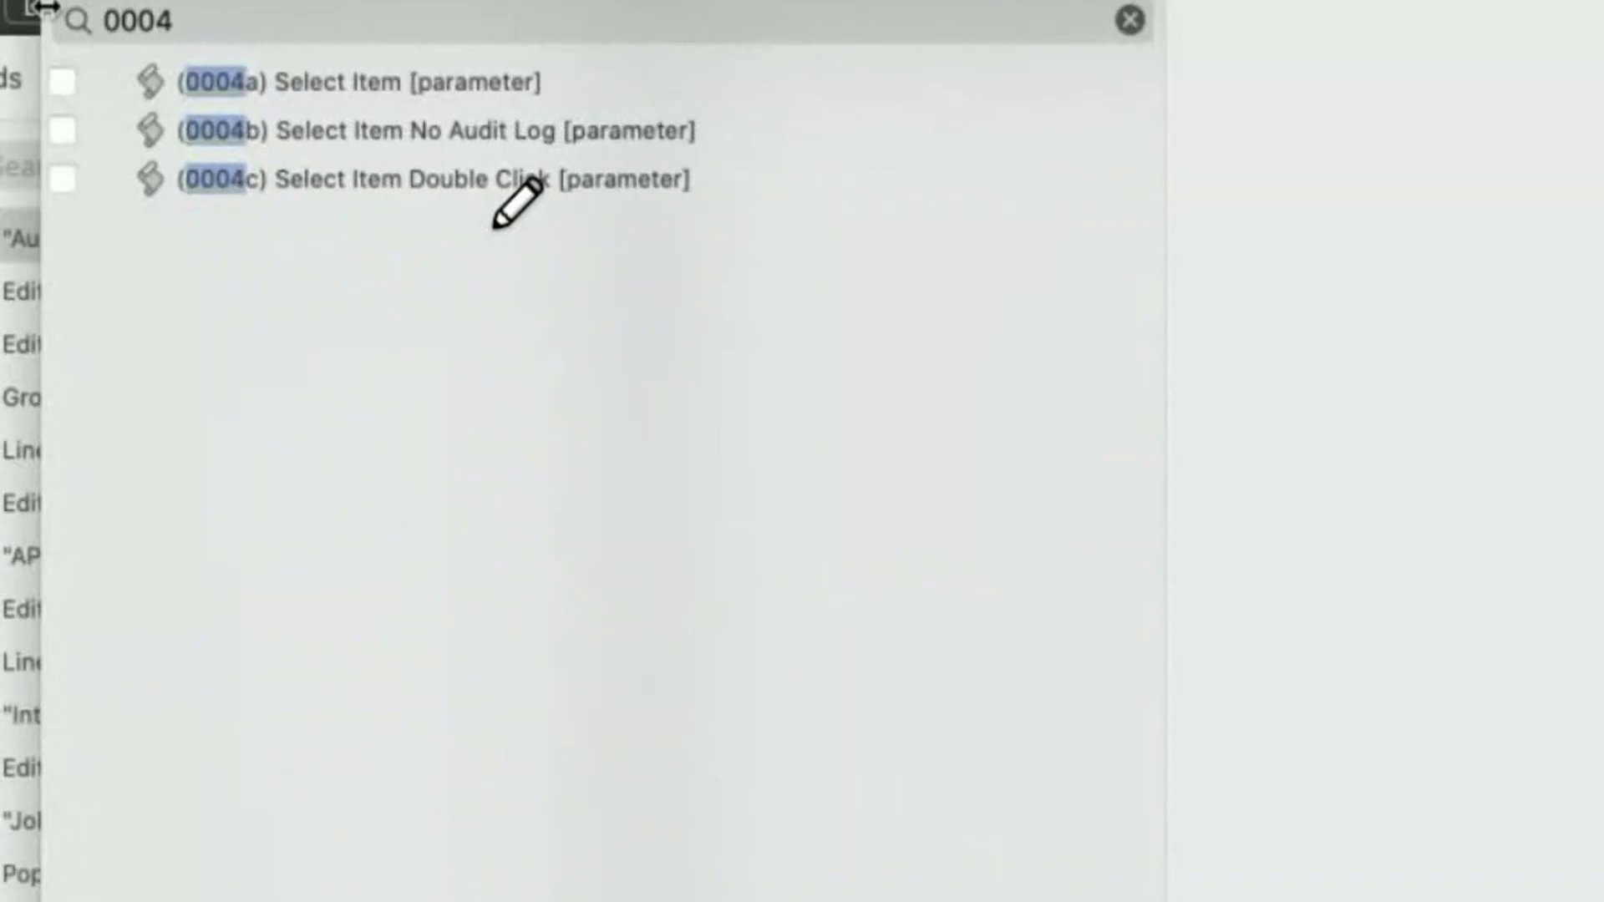
{"action": "left_click", "coordinate": [442, 130]}
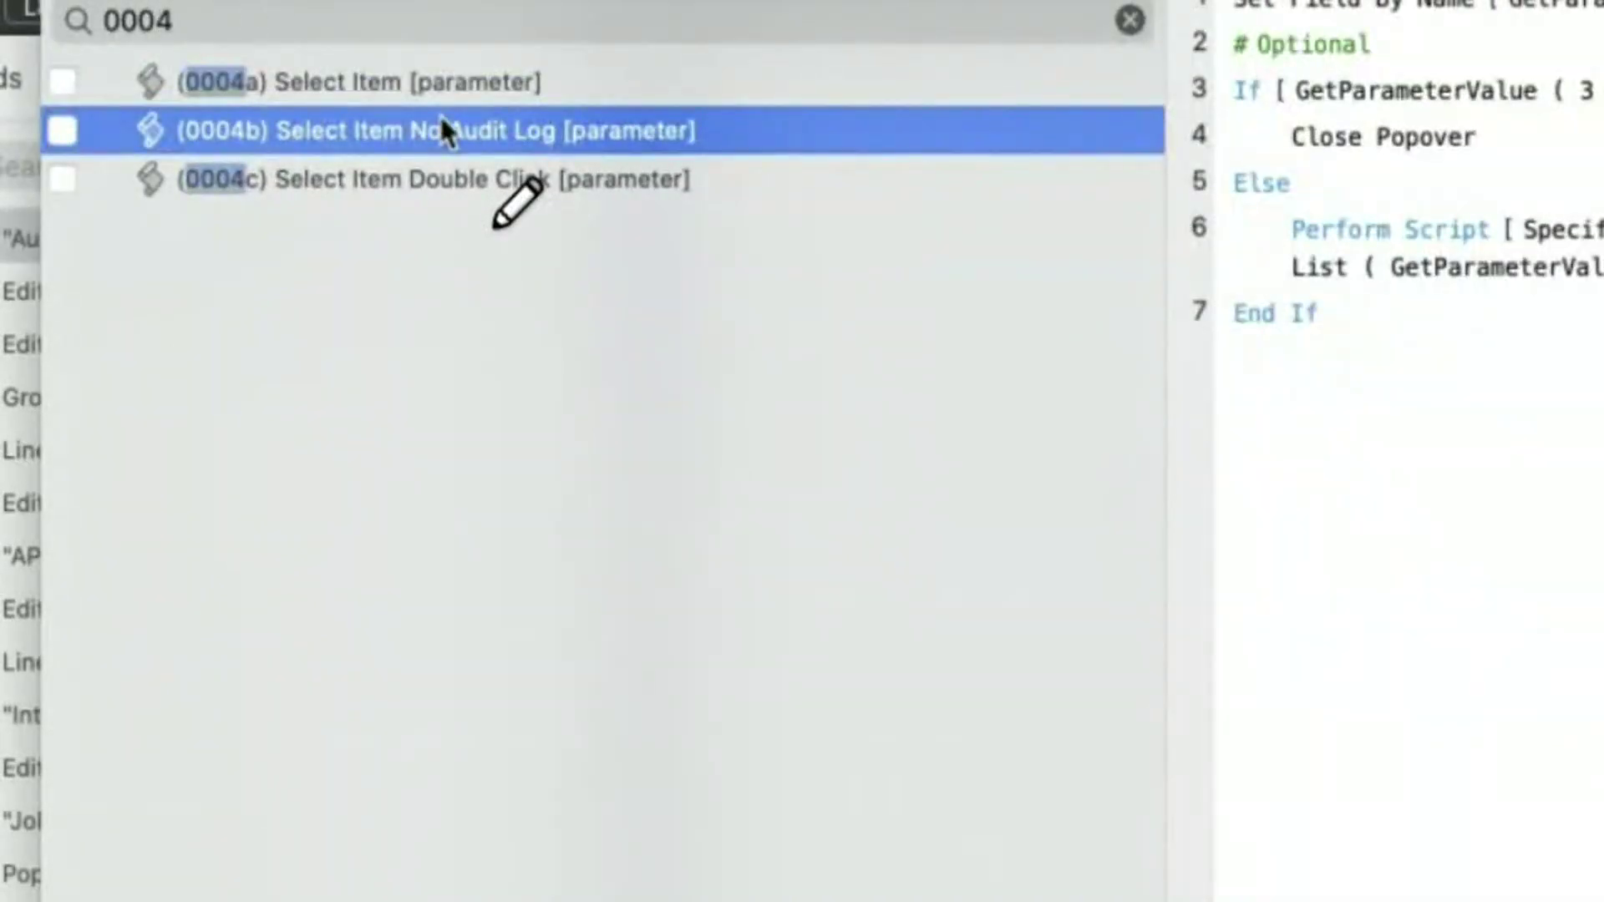
{"action": "left_click", "coordinate": [1131, 19]}
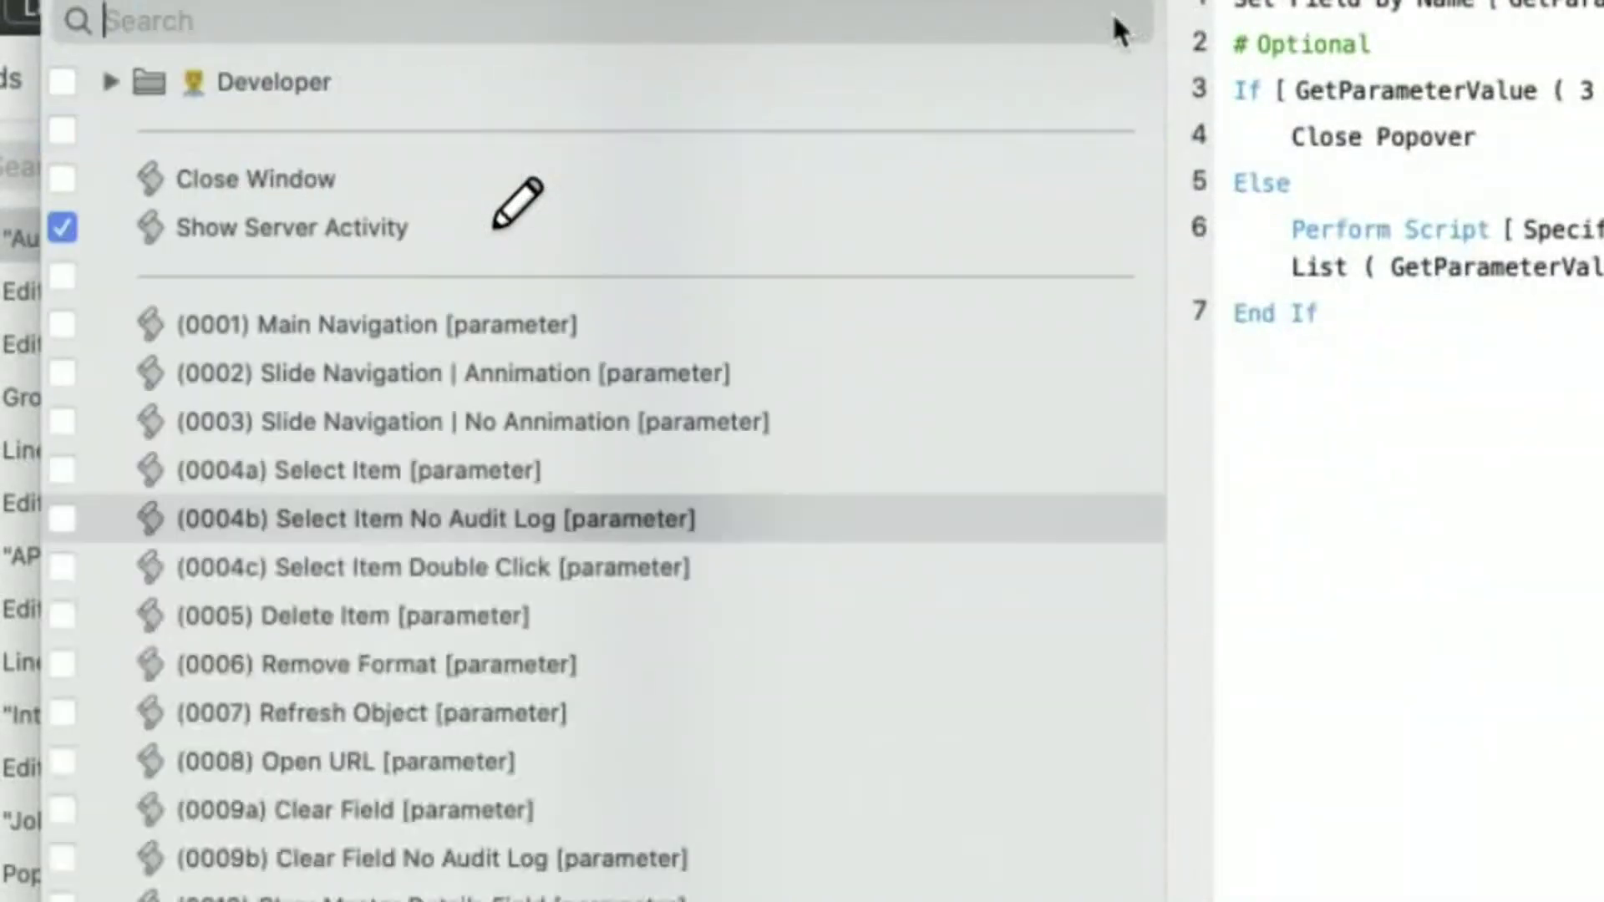
- Search 'b)', clear it, view 0004c Select Item Double Click, then show (0013) Open Audit Log
{"action": "scroll", "coordinate": [381, 819], "scroll_direction": "down", "scroll_amount": 1}
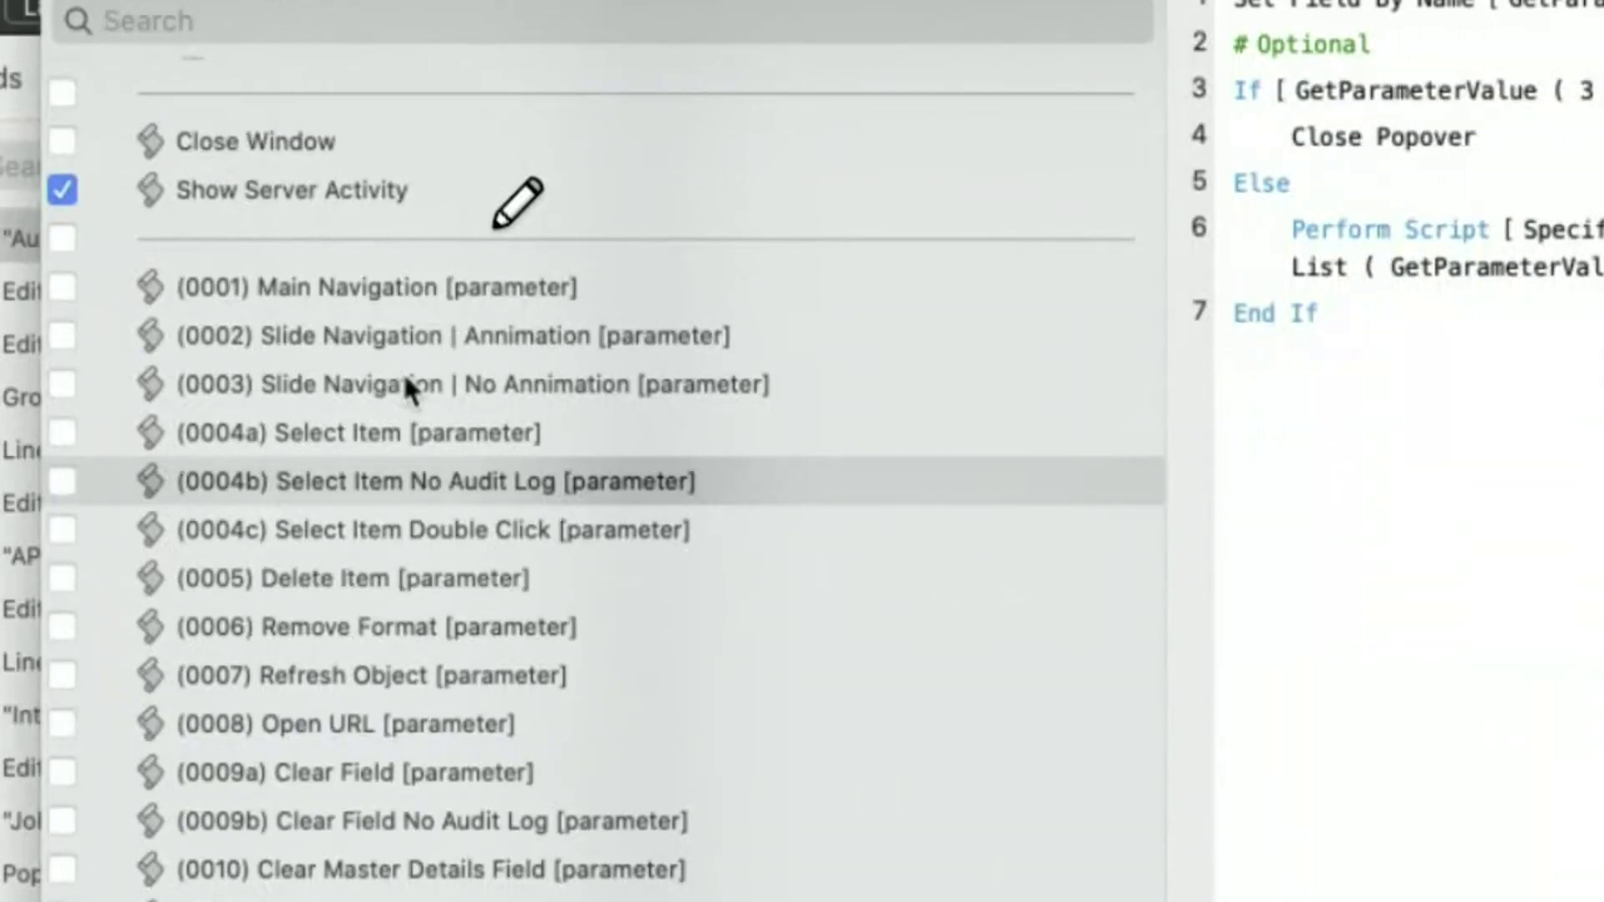
{"action": "type", "text": "b)"}
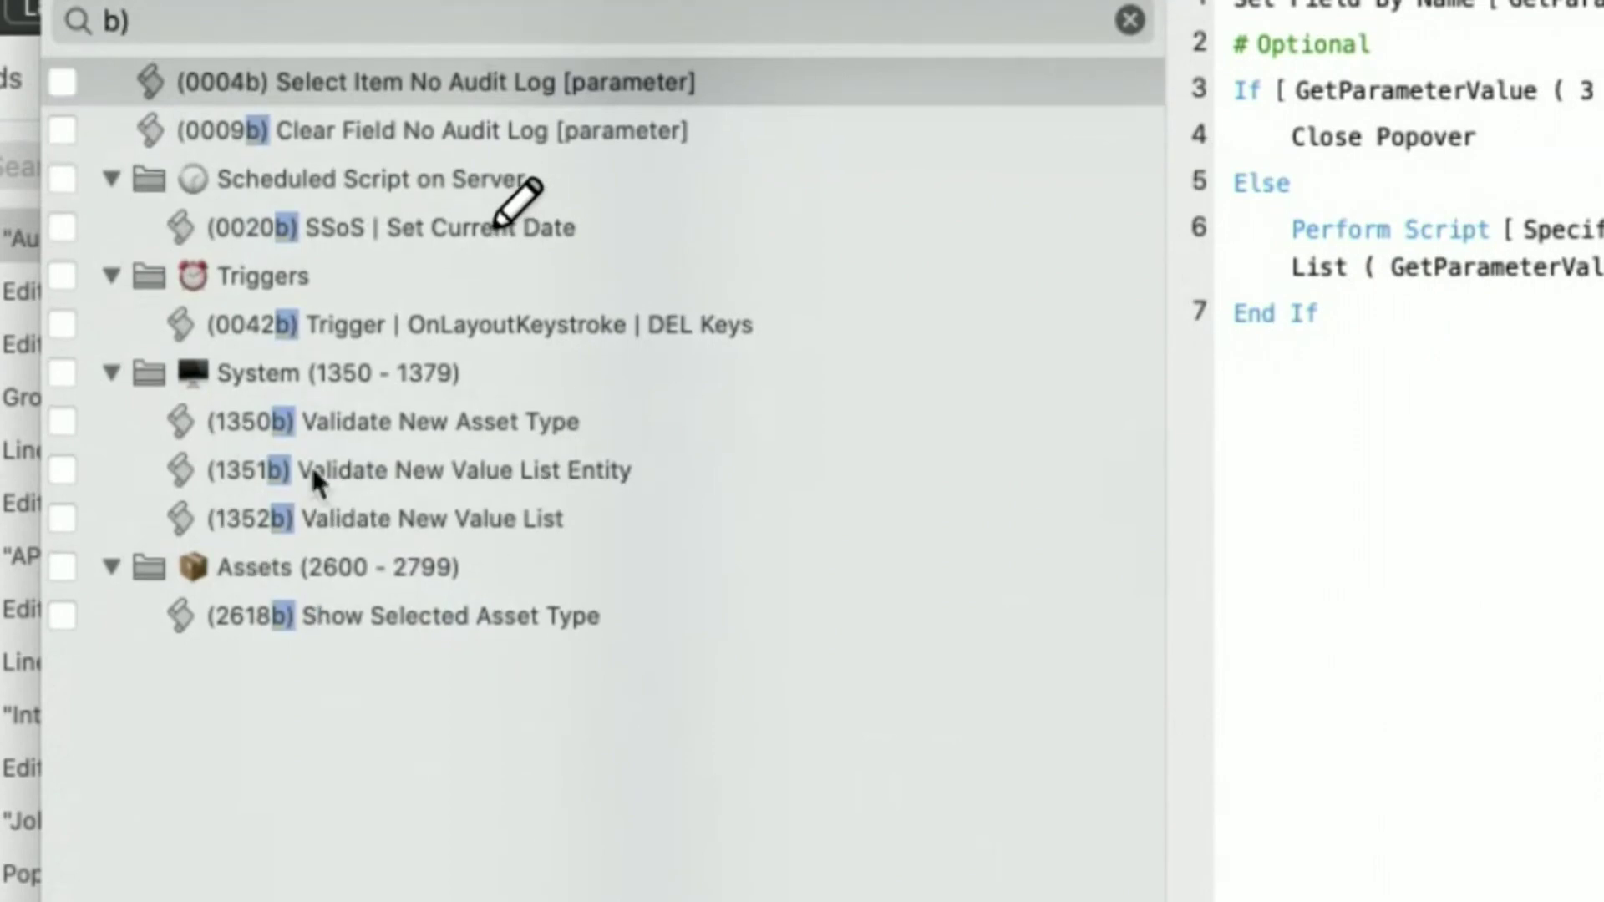
{"action": "left_click", "coordinate": [1129, 19]}
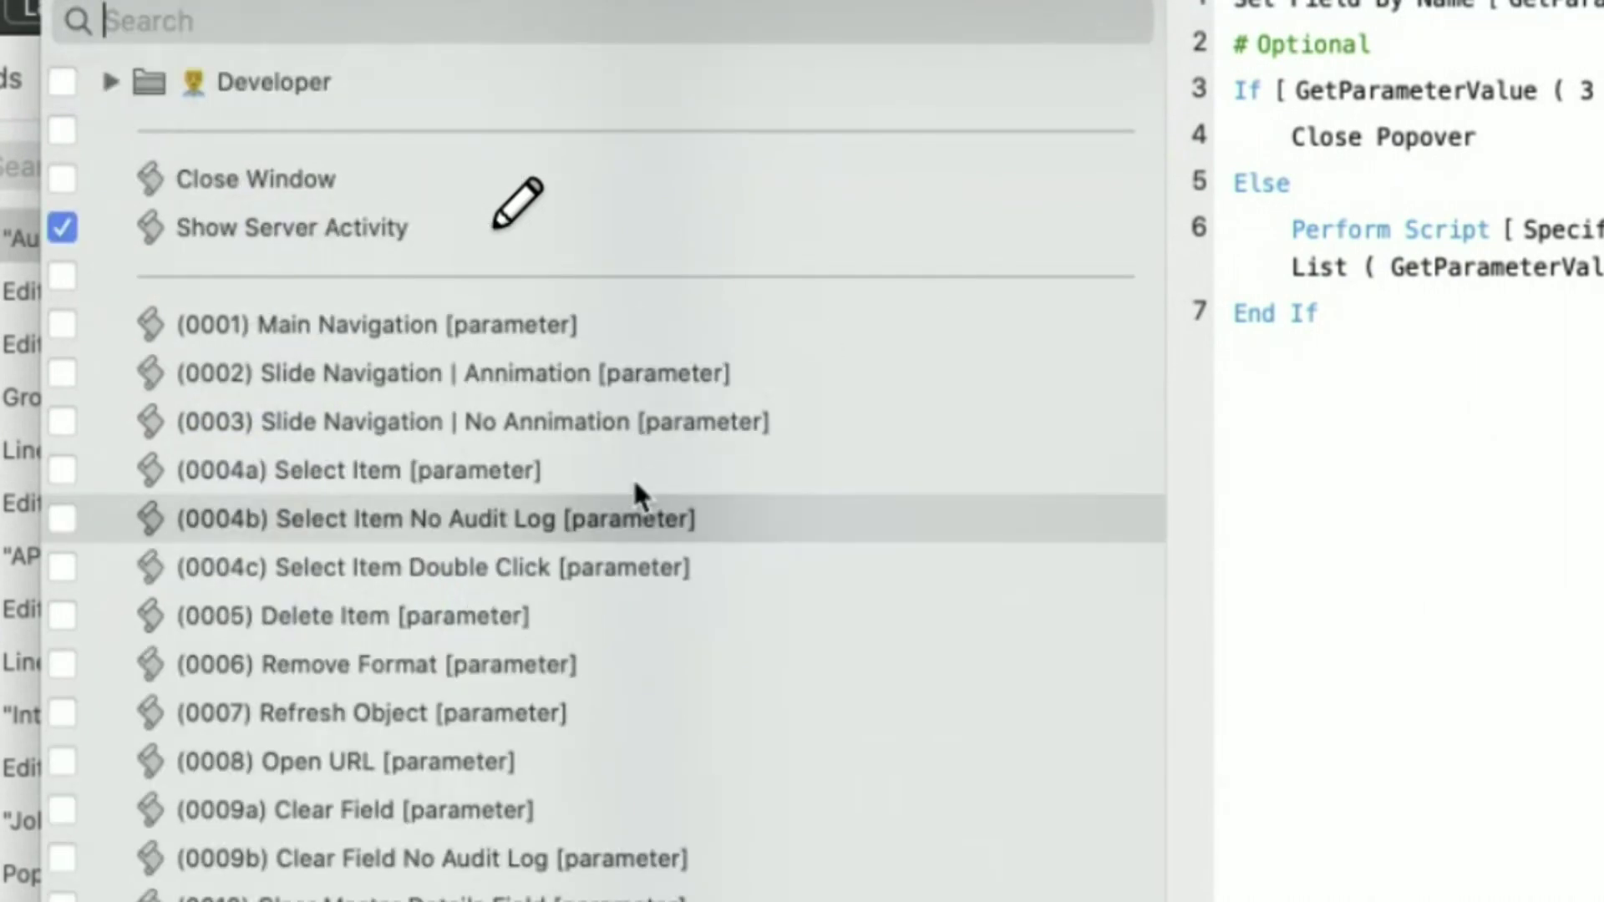
{"action": "left_click", "coordinate": [333, 468], "text": "shift"}
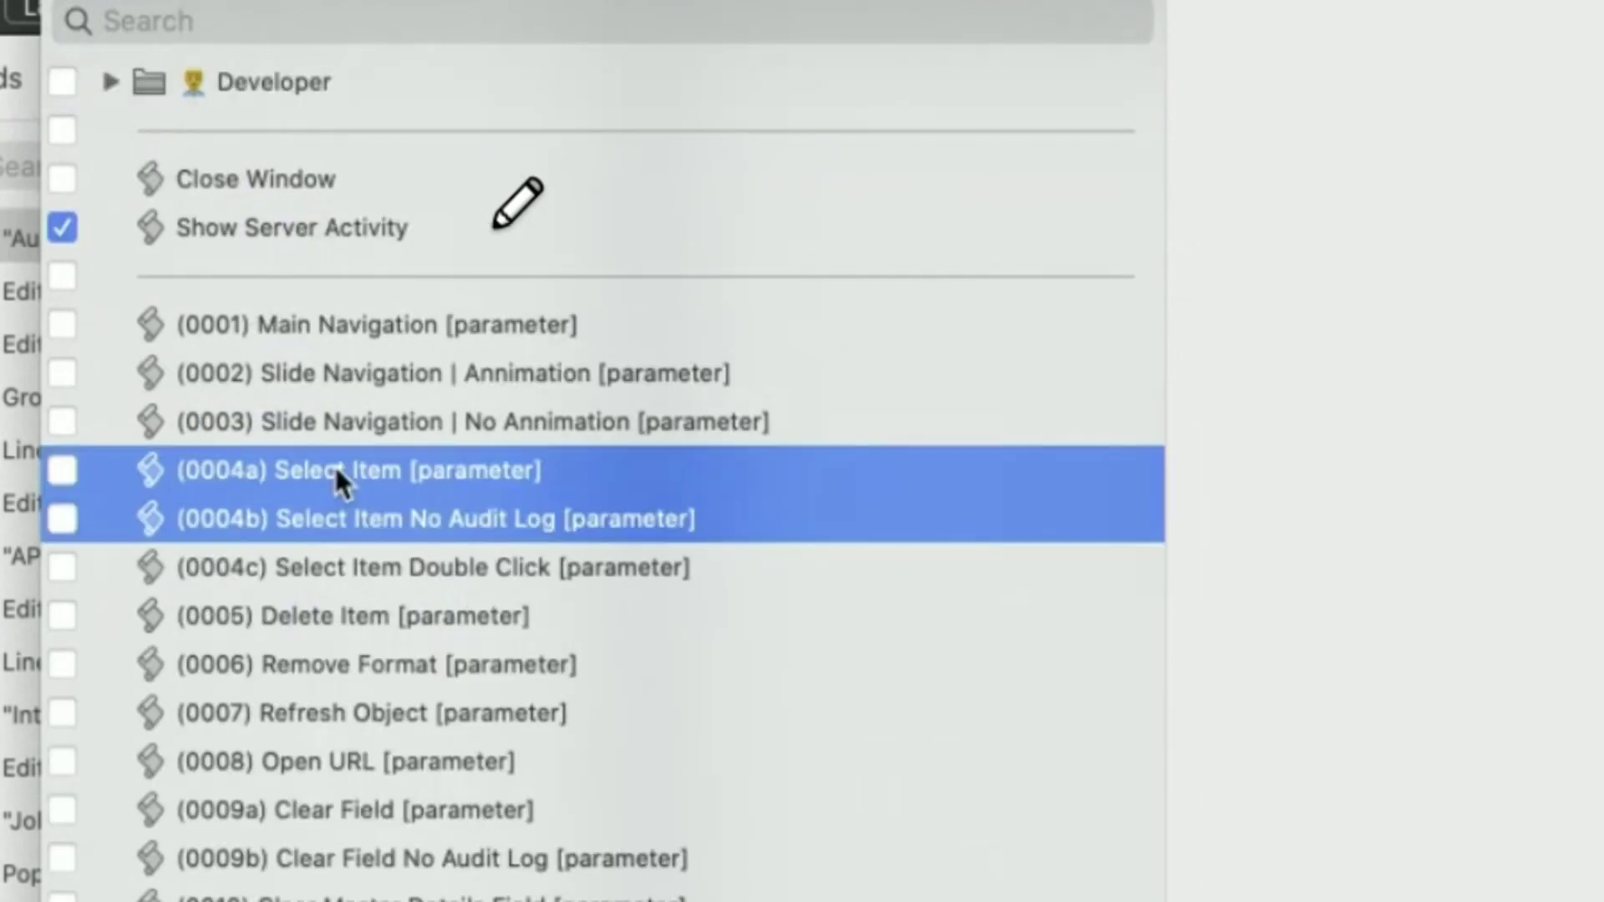
{"action": "left_click", "coordinate": [373, 556]}
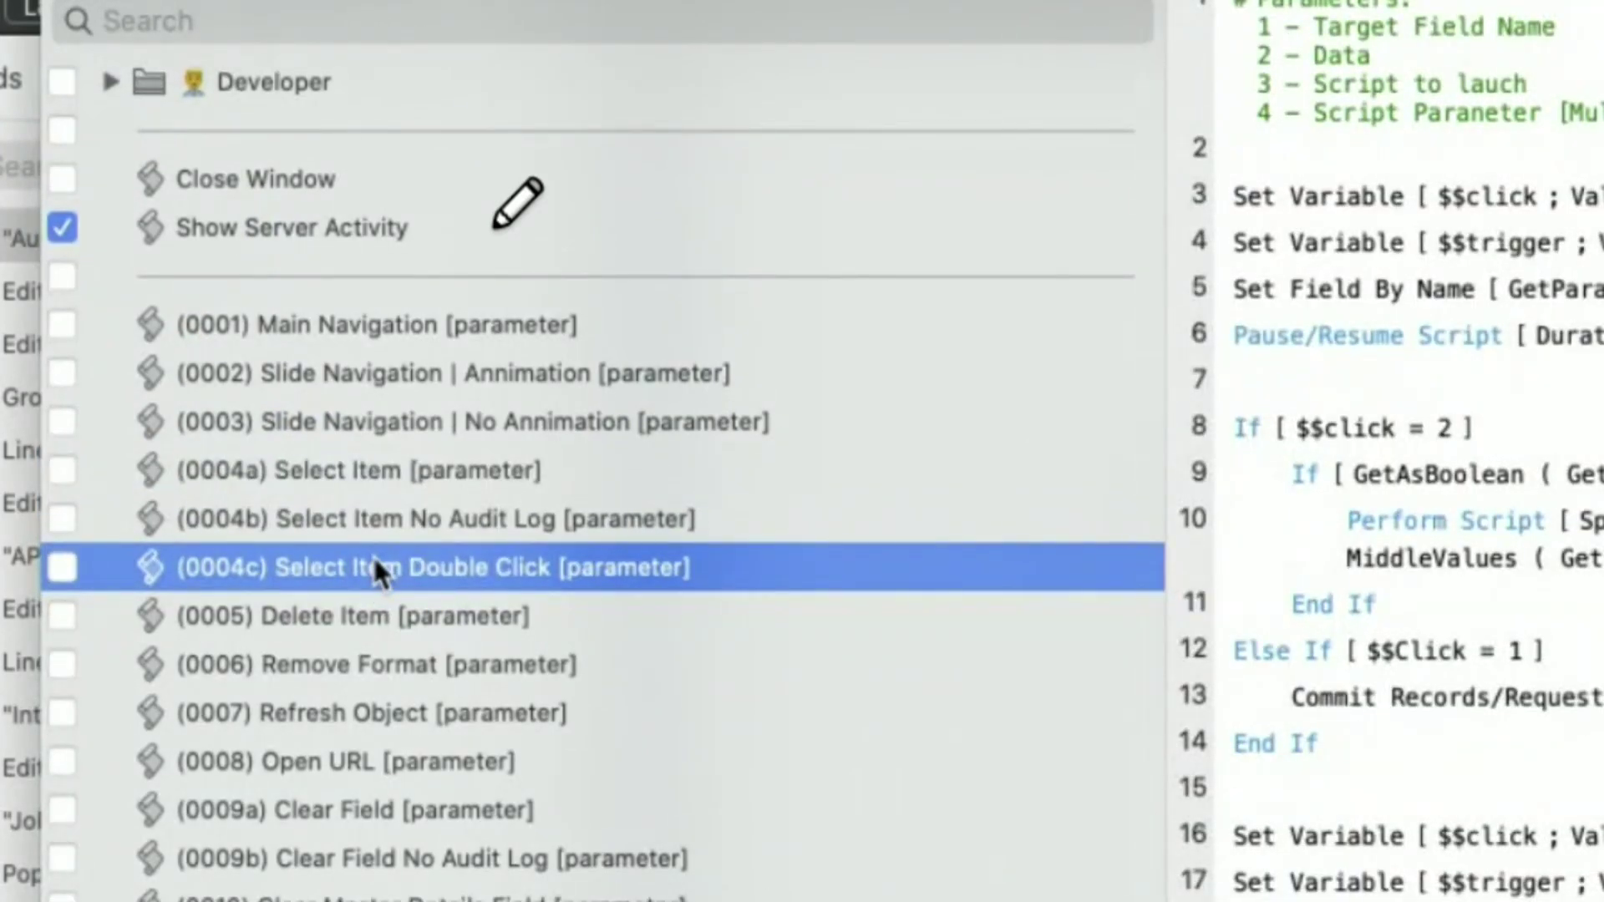
{"action": "scroll", "coordinate": [372, 555], "scroll_direction": "down", "scroll_amount": 8}
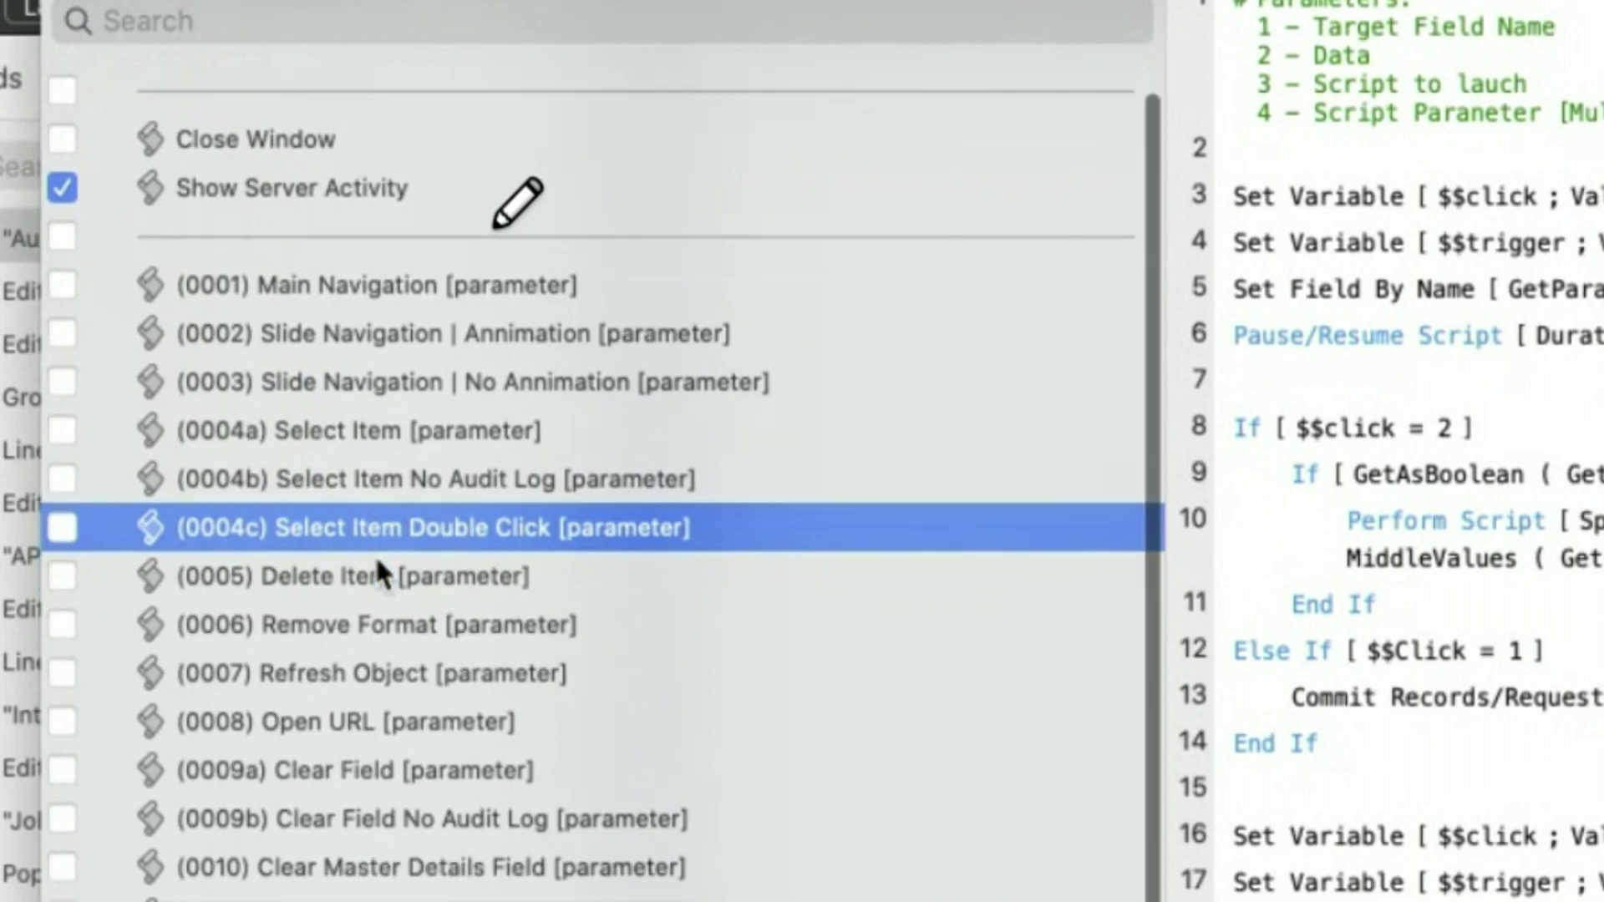
{"action": "left_click", "coordinate": [291, 693]}
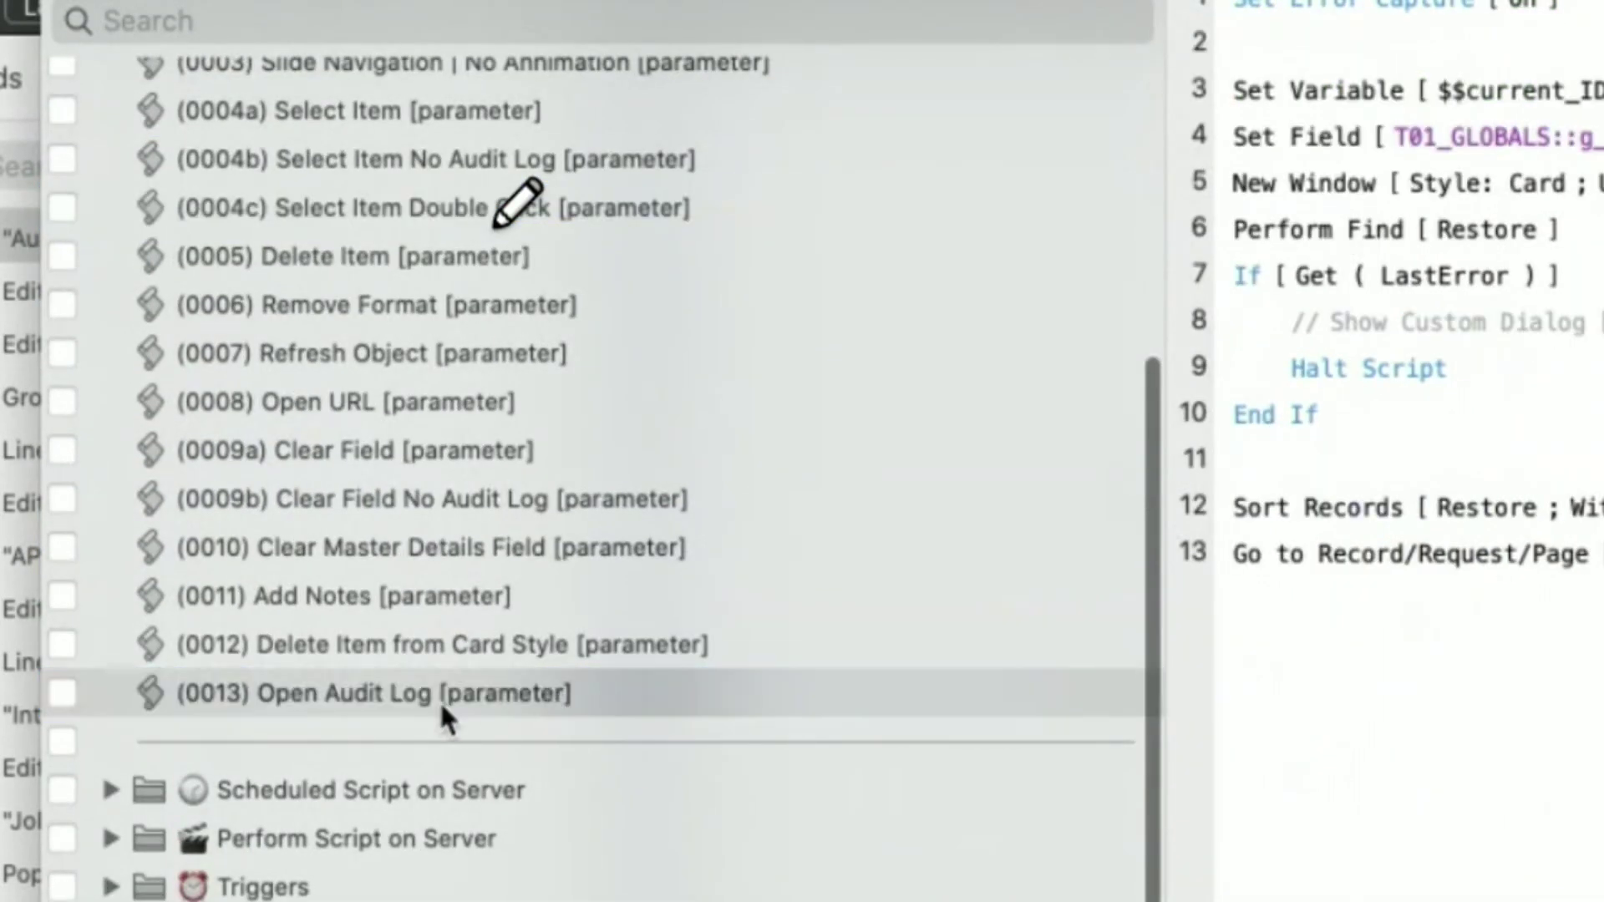
- Select the Open Audit Log script, then open and close the Character Viewer from the input menu
{"action": "left_click", "coordinate": [163, 685]}
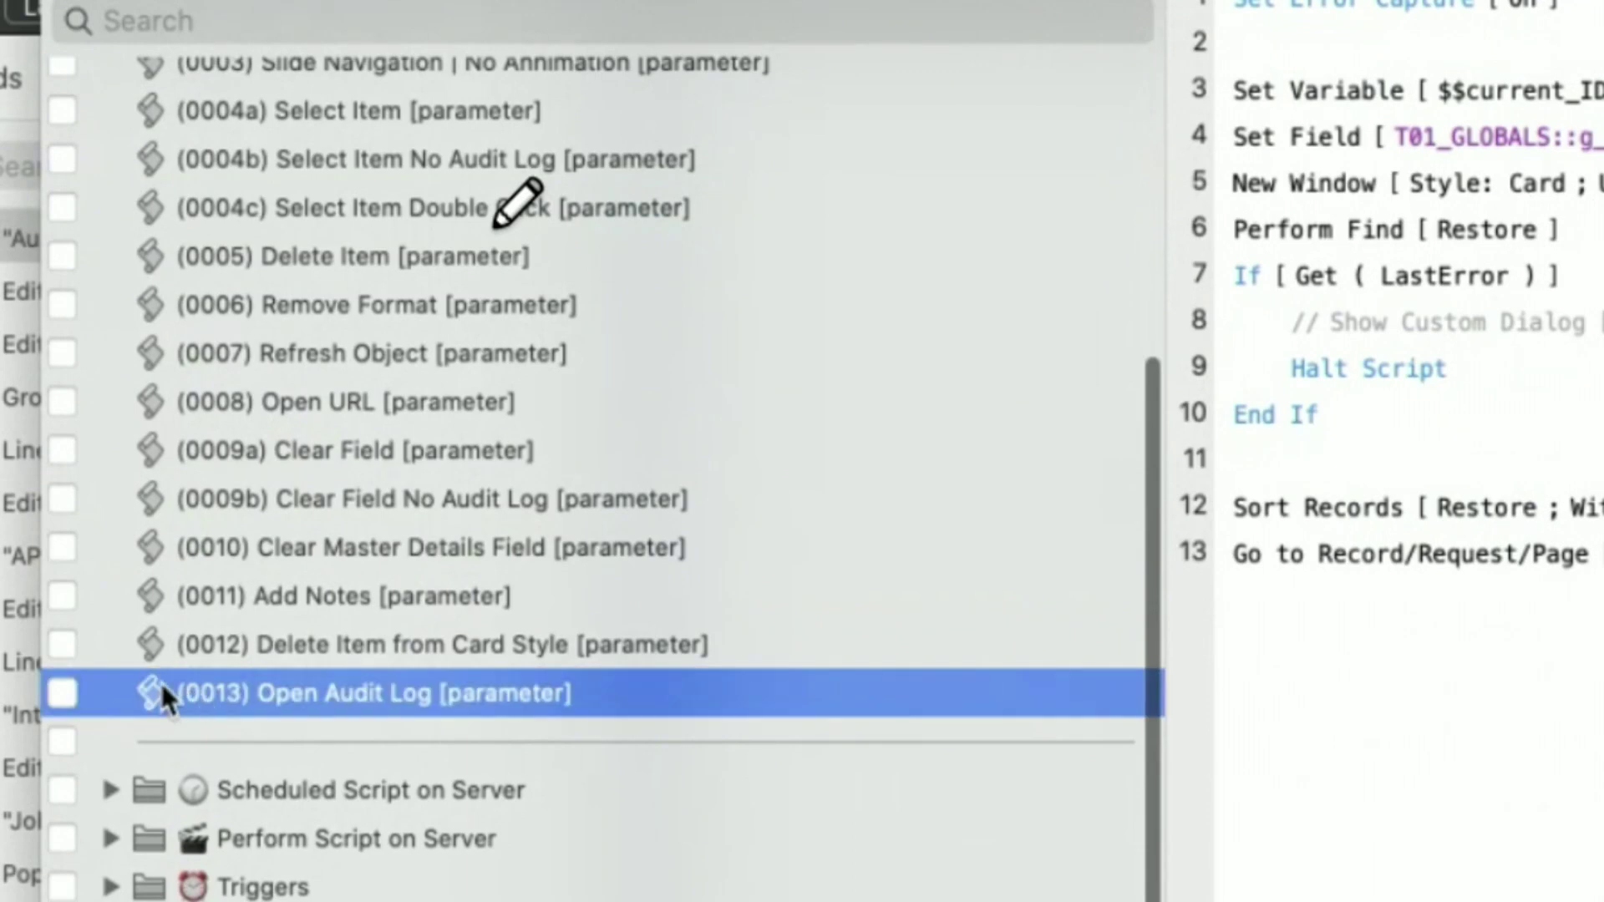
{"action": "left_click", "coordinate": [459, 693]}
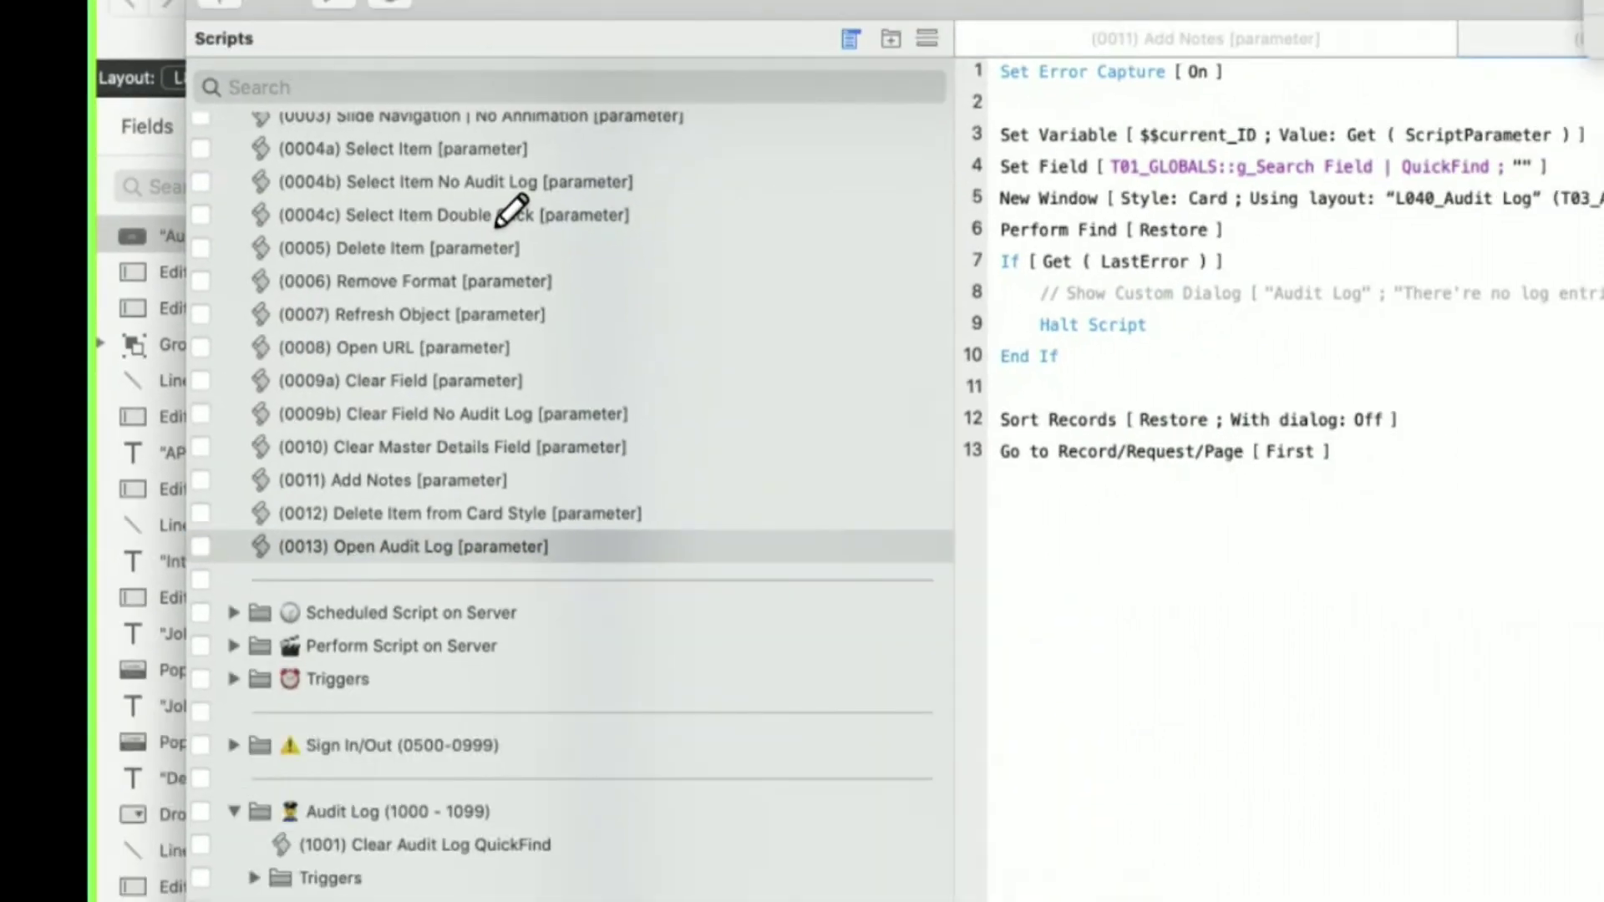
{"action": "left_click", "coordinate": [1316, 5]}
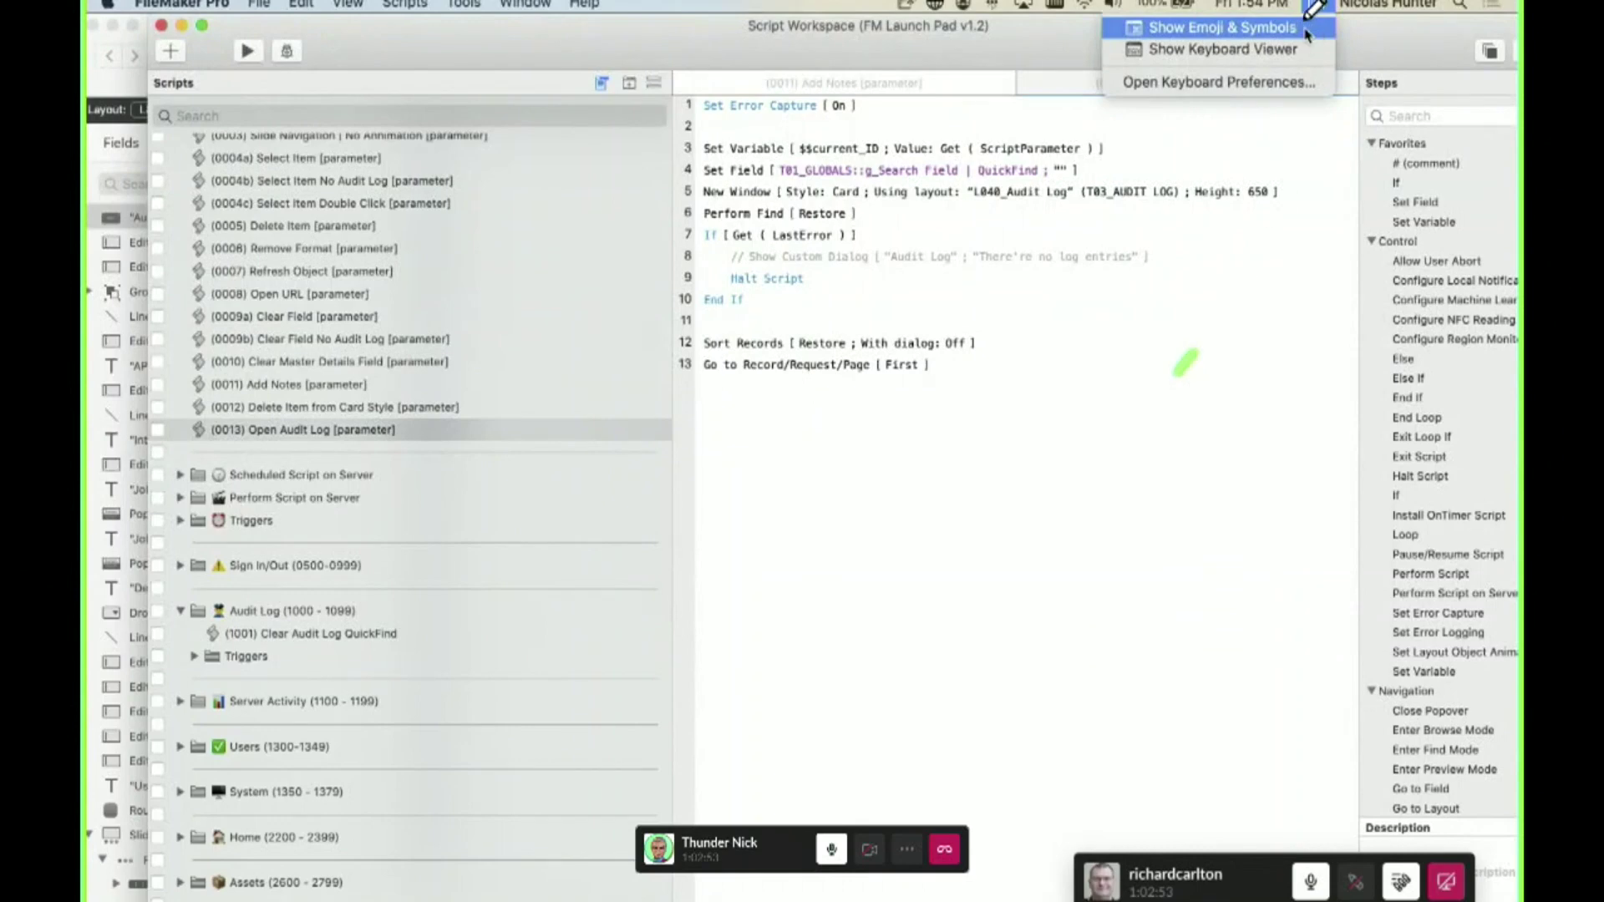
{"action": "left_click", "coordinate": [1306, 30]}
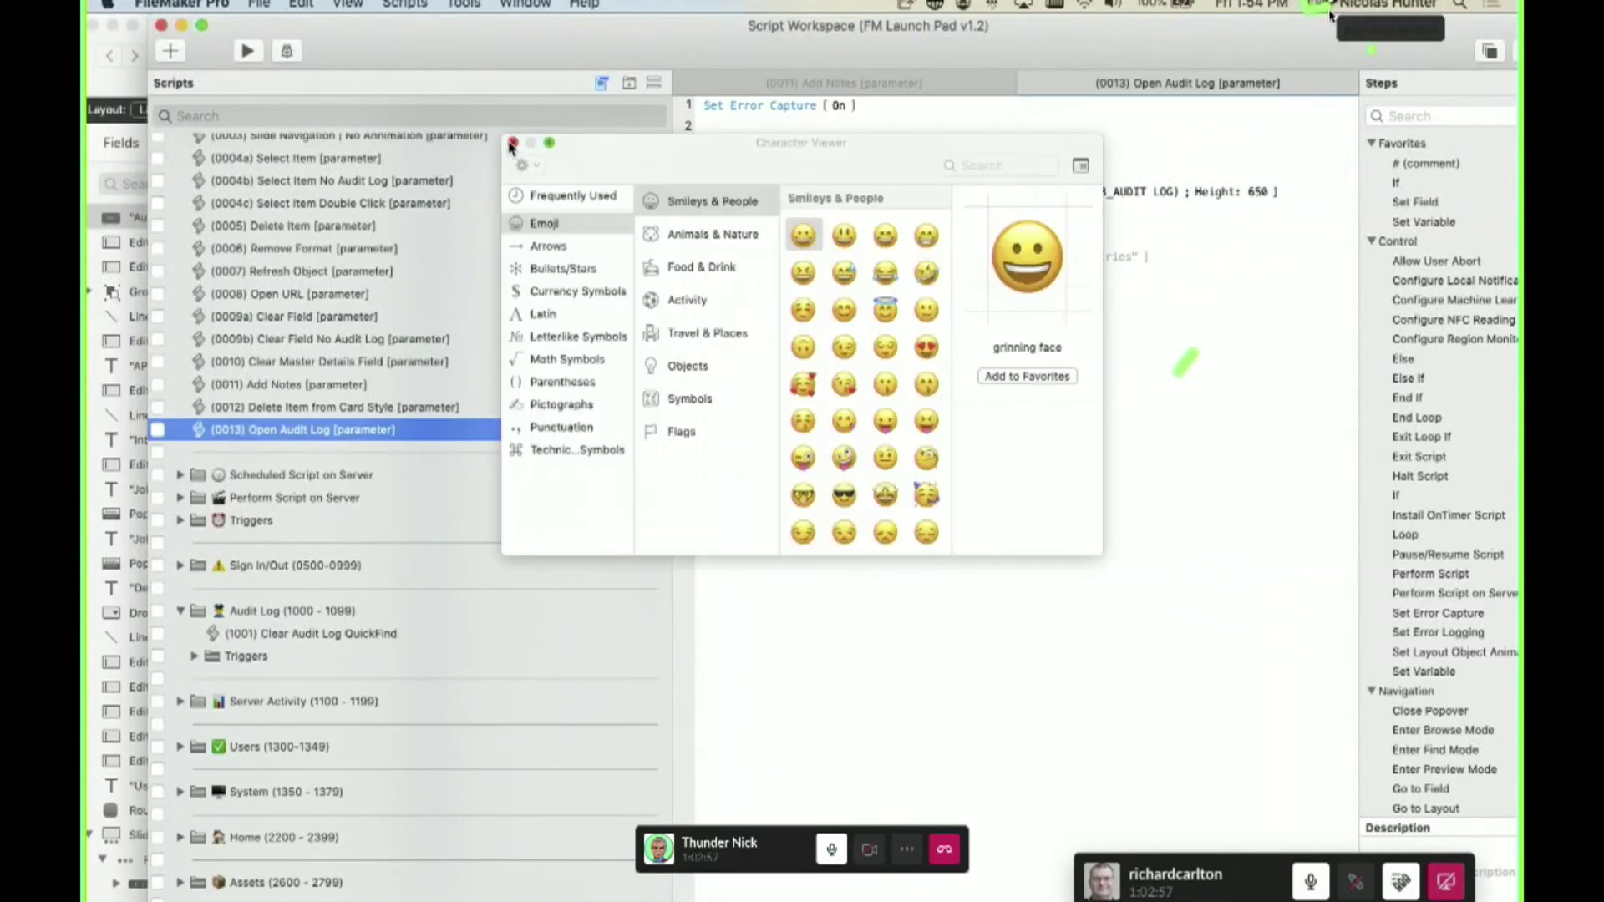
{"action": "left_click", "coordinate": [513, 143]}
- Check Keyboard Preferences from the input menu, close it, and reopen the input menu
{"action": "left_click", "coordinate": [1320, 6]}
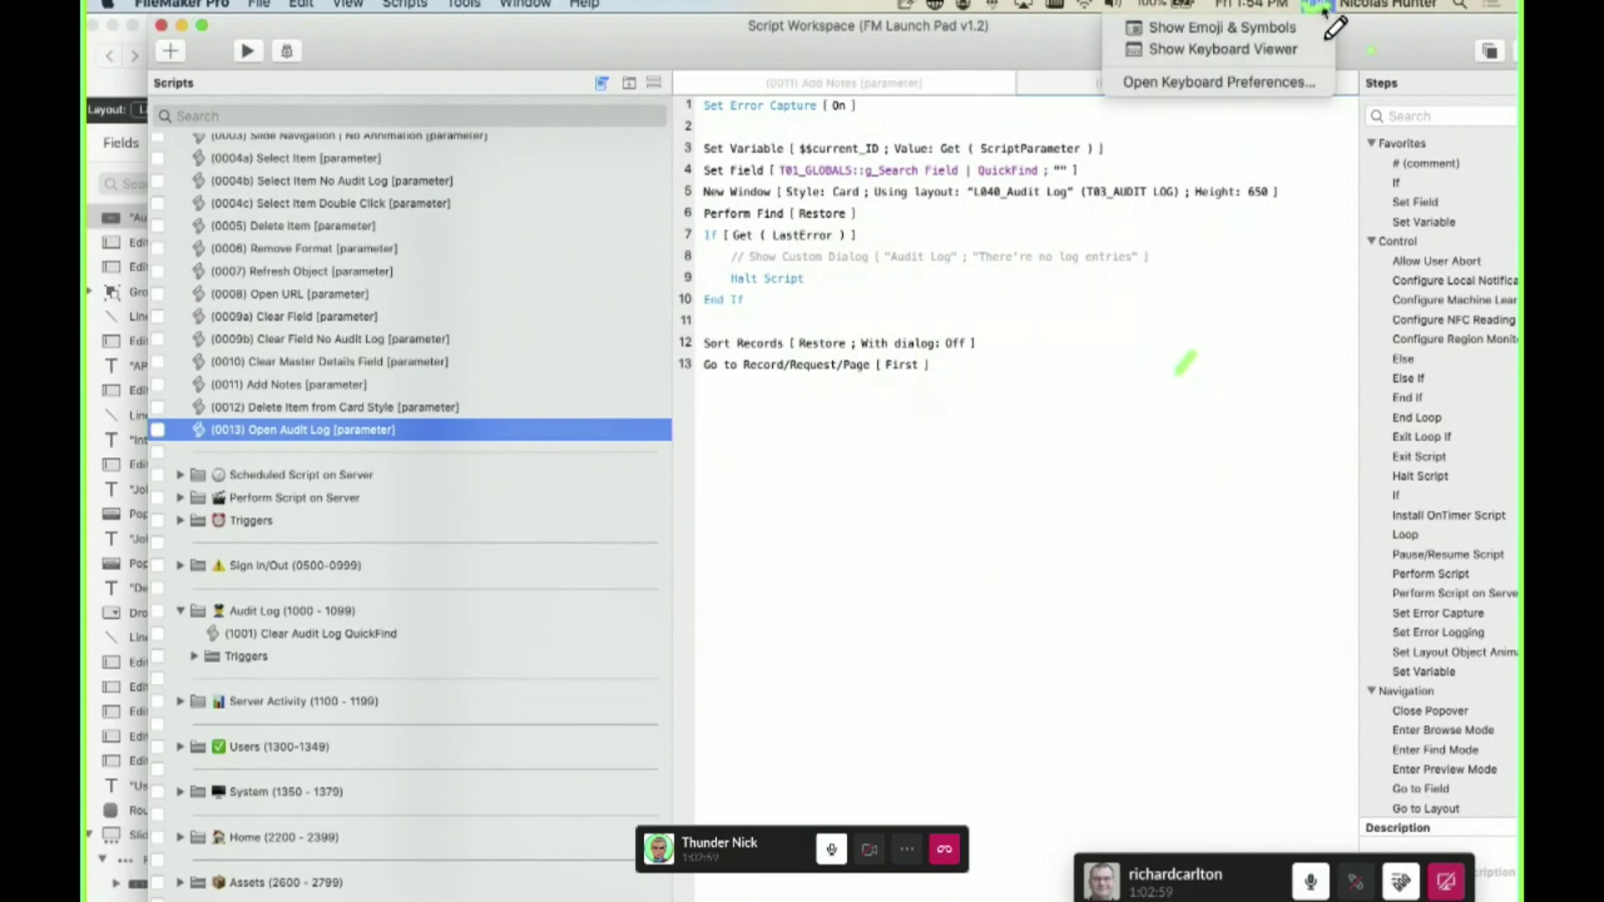
{"action": "left_click", "coordinate": [1169, 81]}
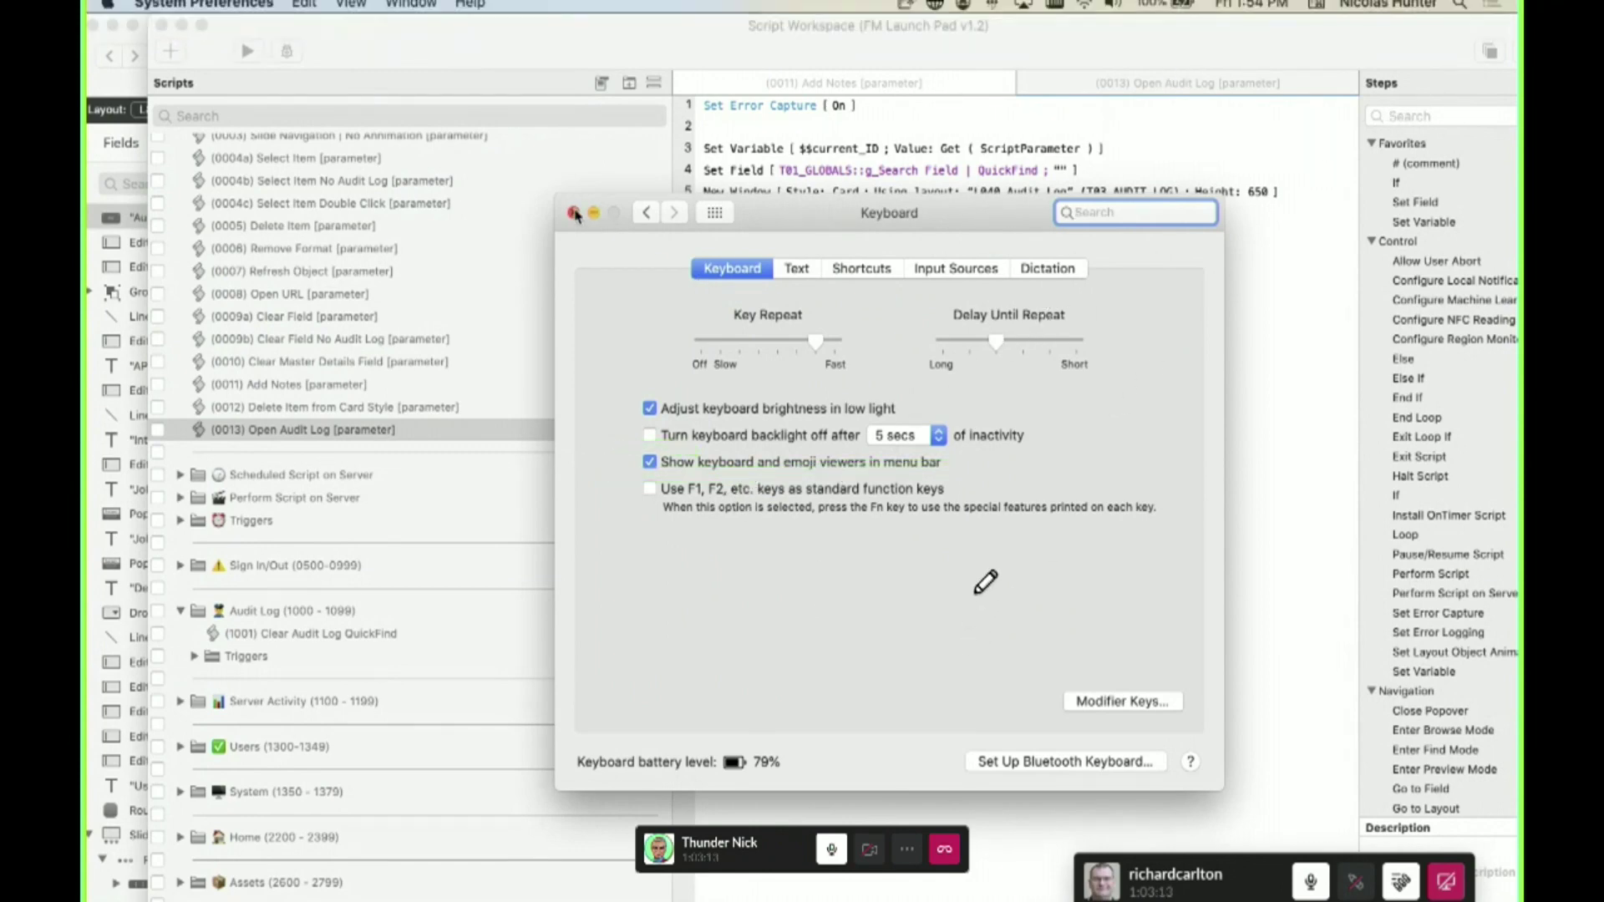
{"action": "left_click", "coordinate": [574, 214]}
{"action": "left_click", "coordinate": [1316, 5]}
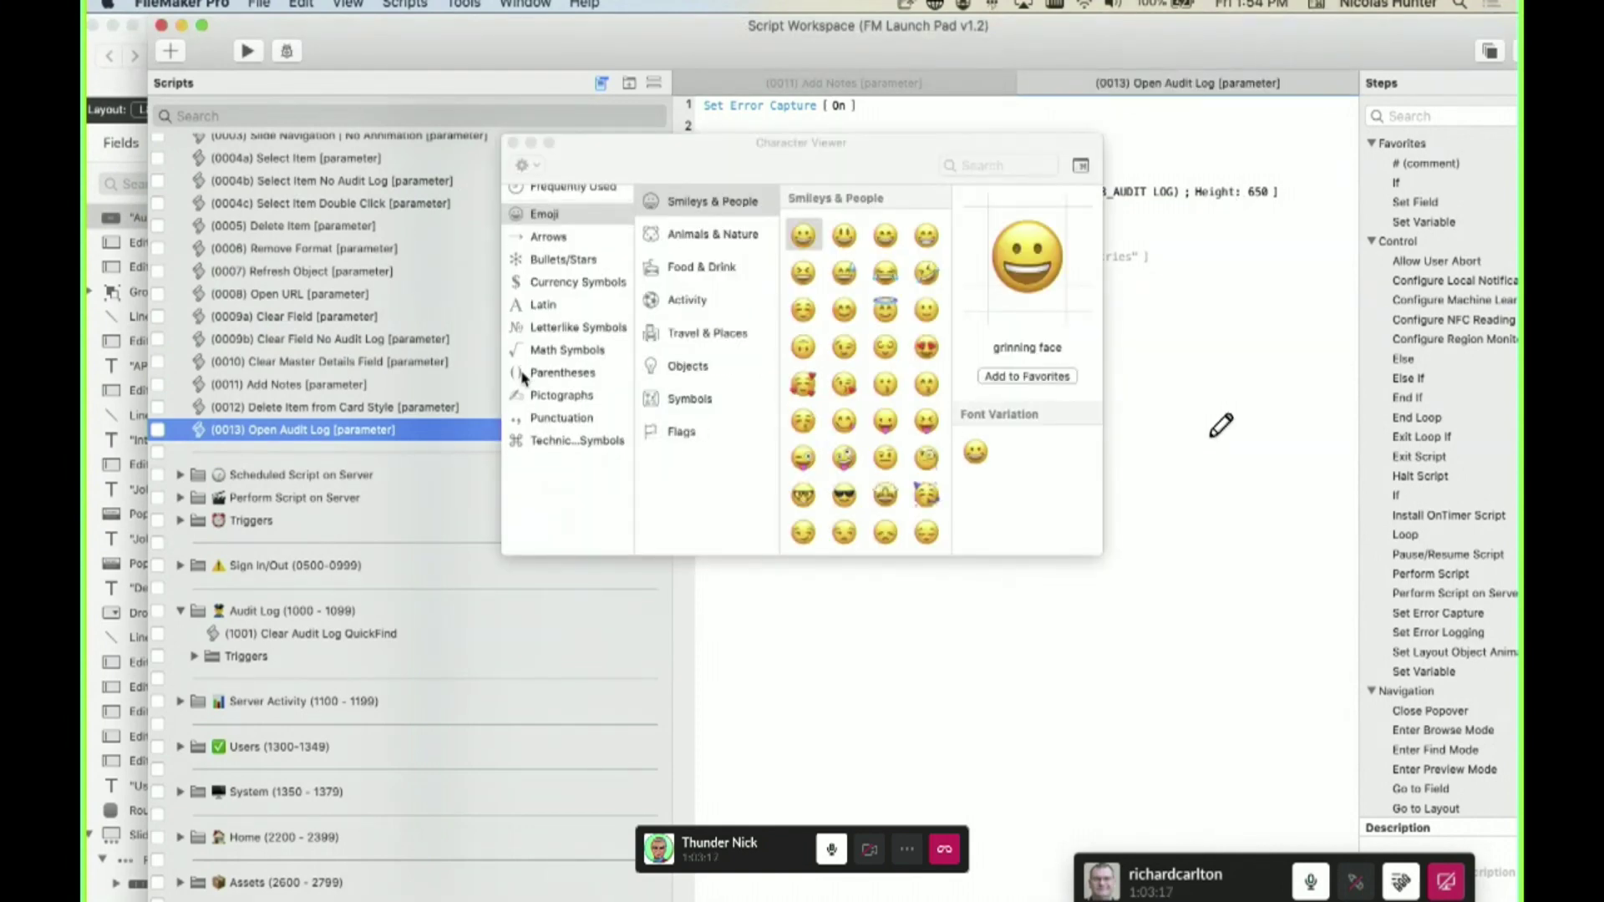
- Browse the Latin, currency and bullet symbols, enlarge the viewer, and switch to Emoji
{"action": "left_click", "coordinate": [559, 316]}
{"action": "left_click", "coordinate": [570, 292]}
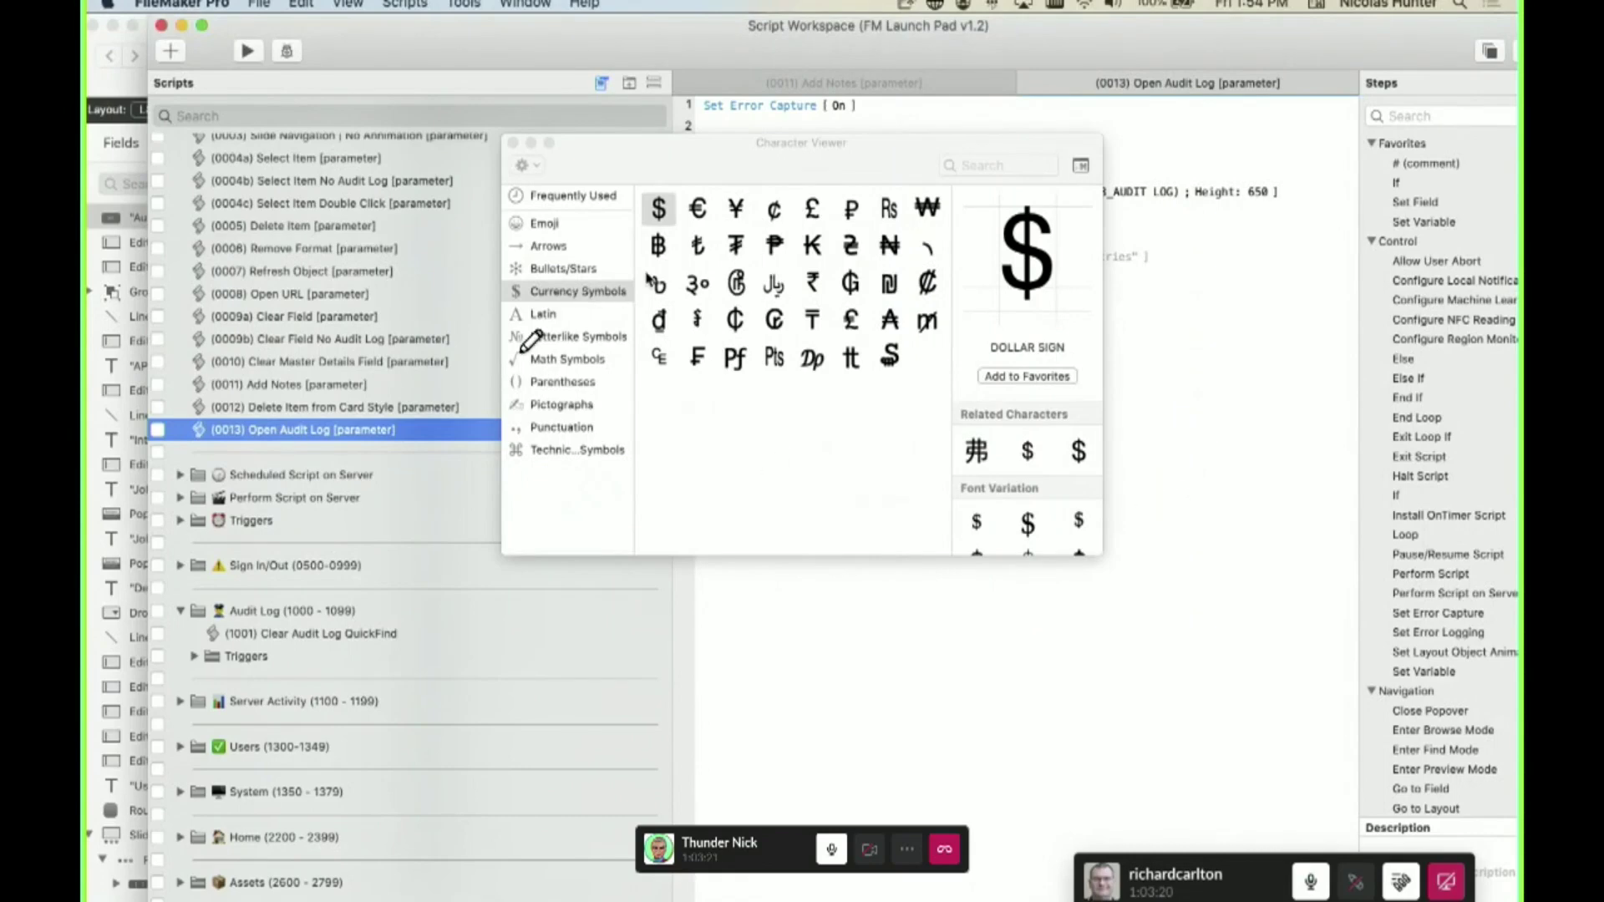
{"action": "key", "text": "Up"}
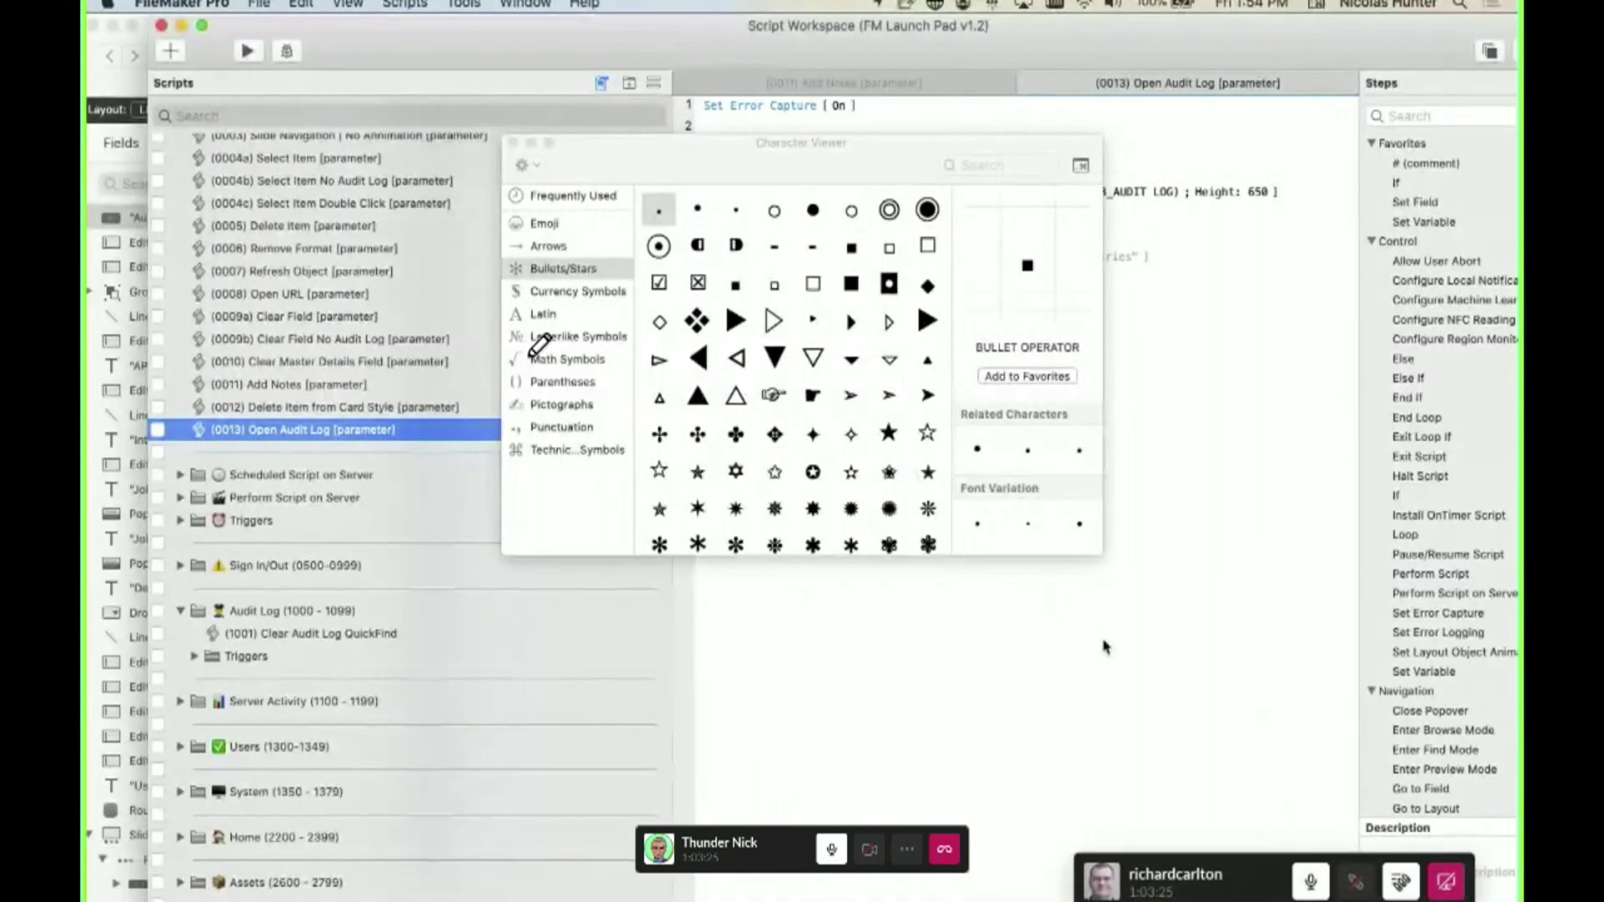
{"action": "left_click_drag", "start_coordinate": [1101, 555], "coordinate": [1245, 756]}
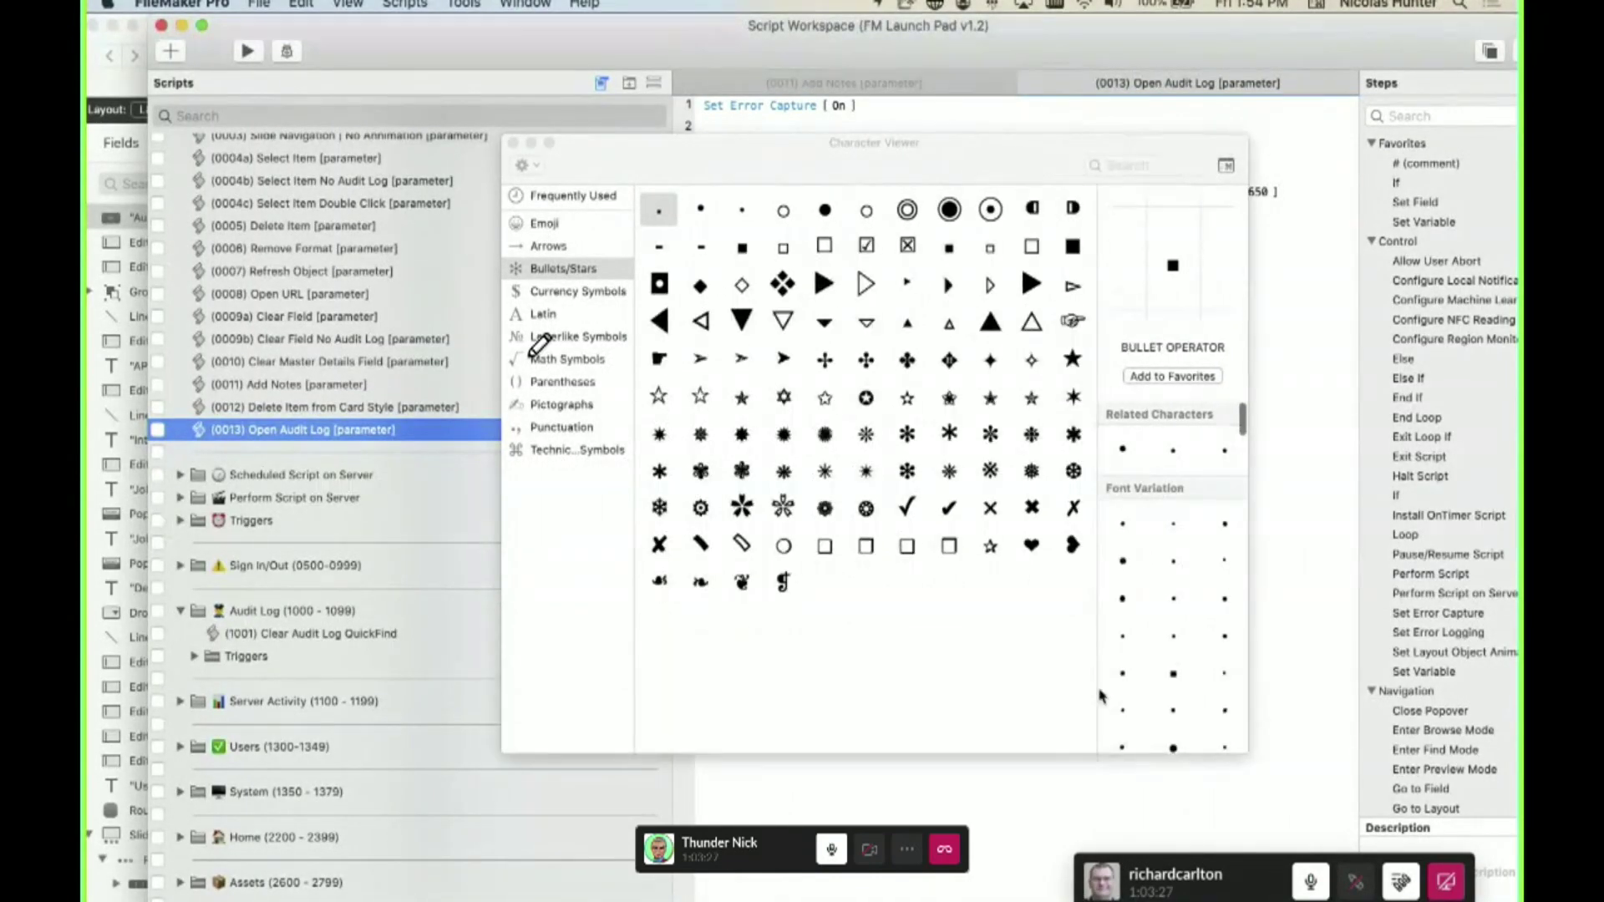
{"action": "left_click", "coordinate": [564, 224]}
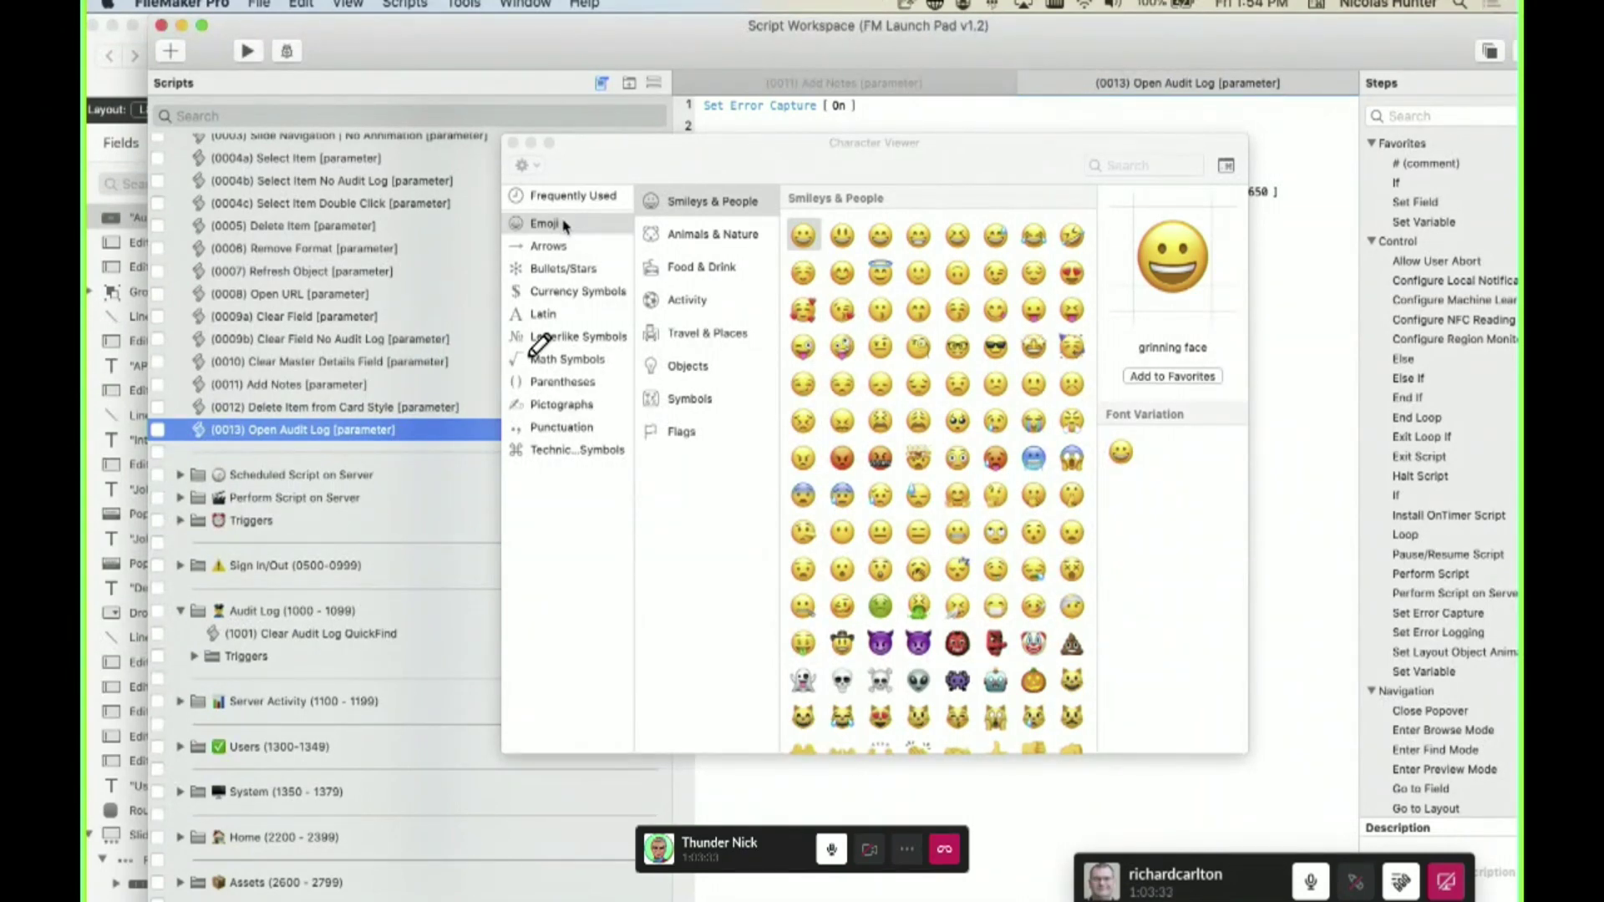
- Move the viewer aside and put the (0013) Open Audit Log name into editing
{"action": "left_click_drag", "start_coordinate": [628, 161], "coordinate": [814, 61]}
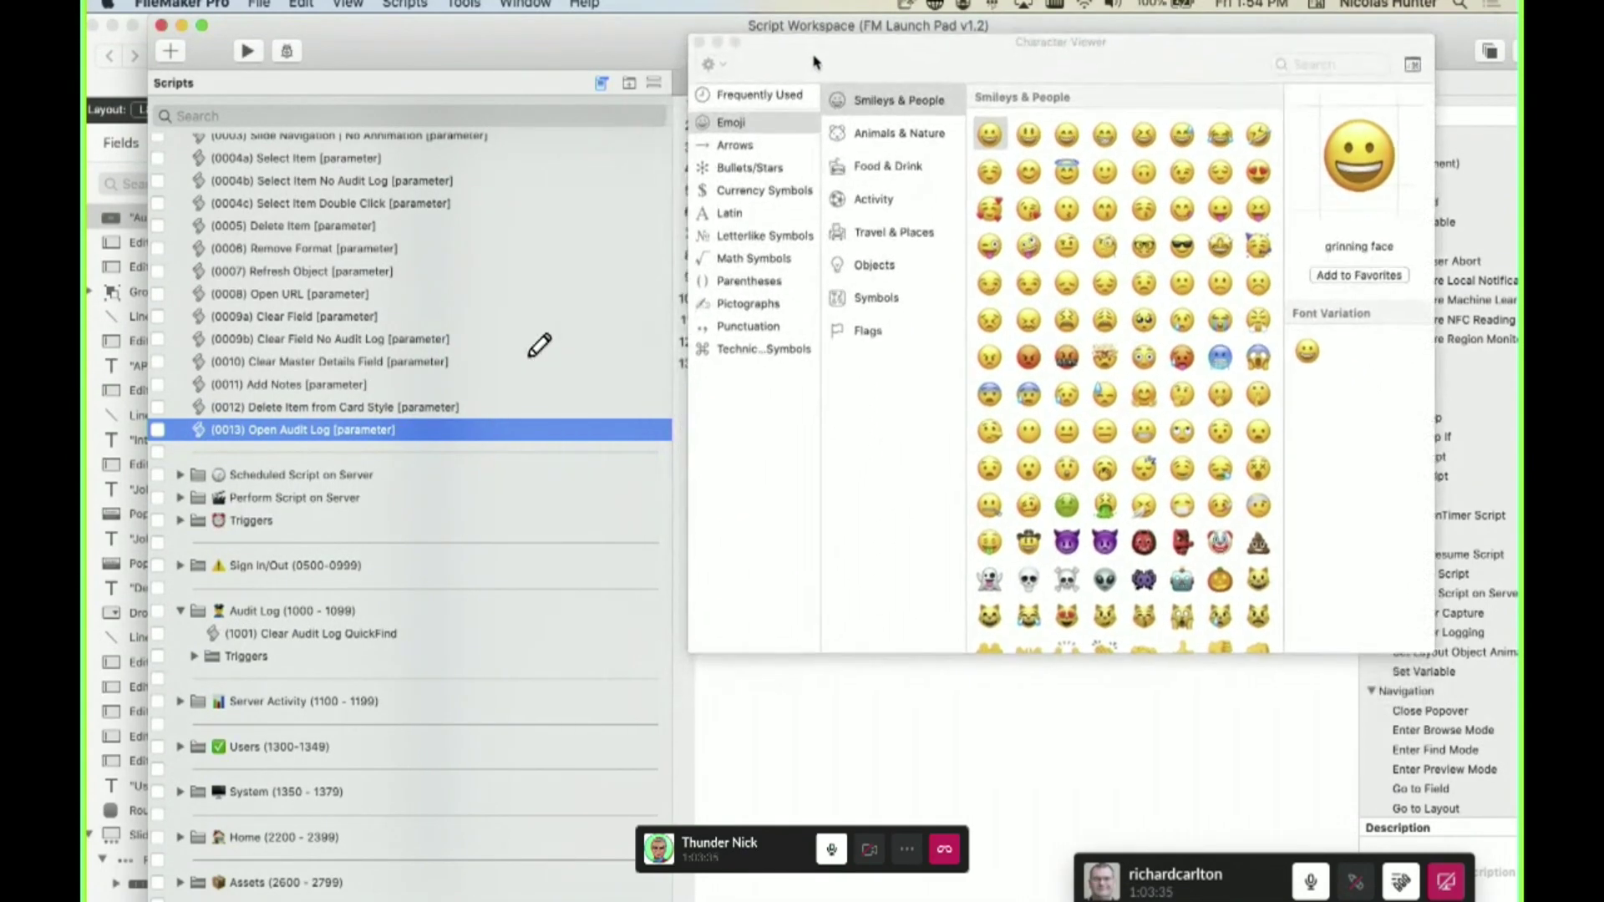
{"action": "left_click", "coordinate": [396, 434]}
{"action": "left_click", "coordinate": [411, 432]}
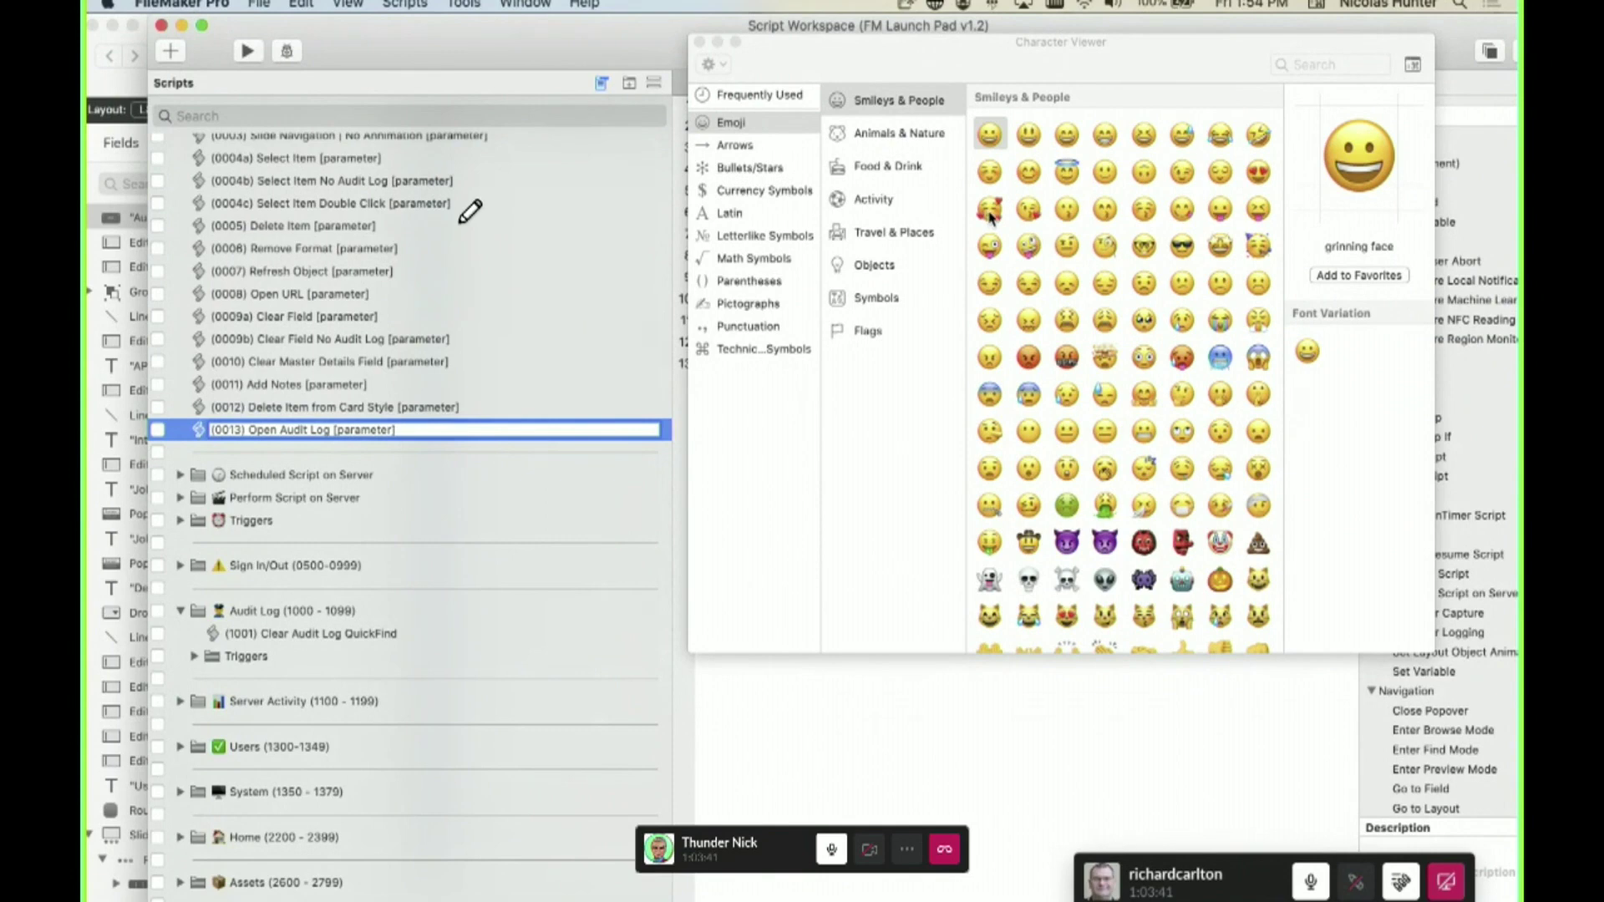
- Append heart-eyes, exploding-head and yawning-face emoji to the script name, then close the viewer
{"action": "double_click", "coordinate": [1259, 172]}
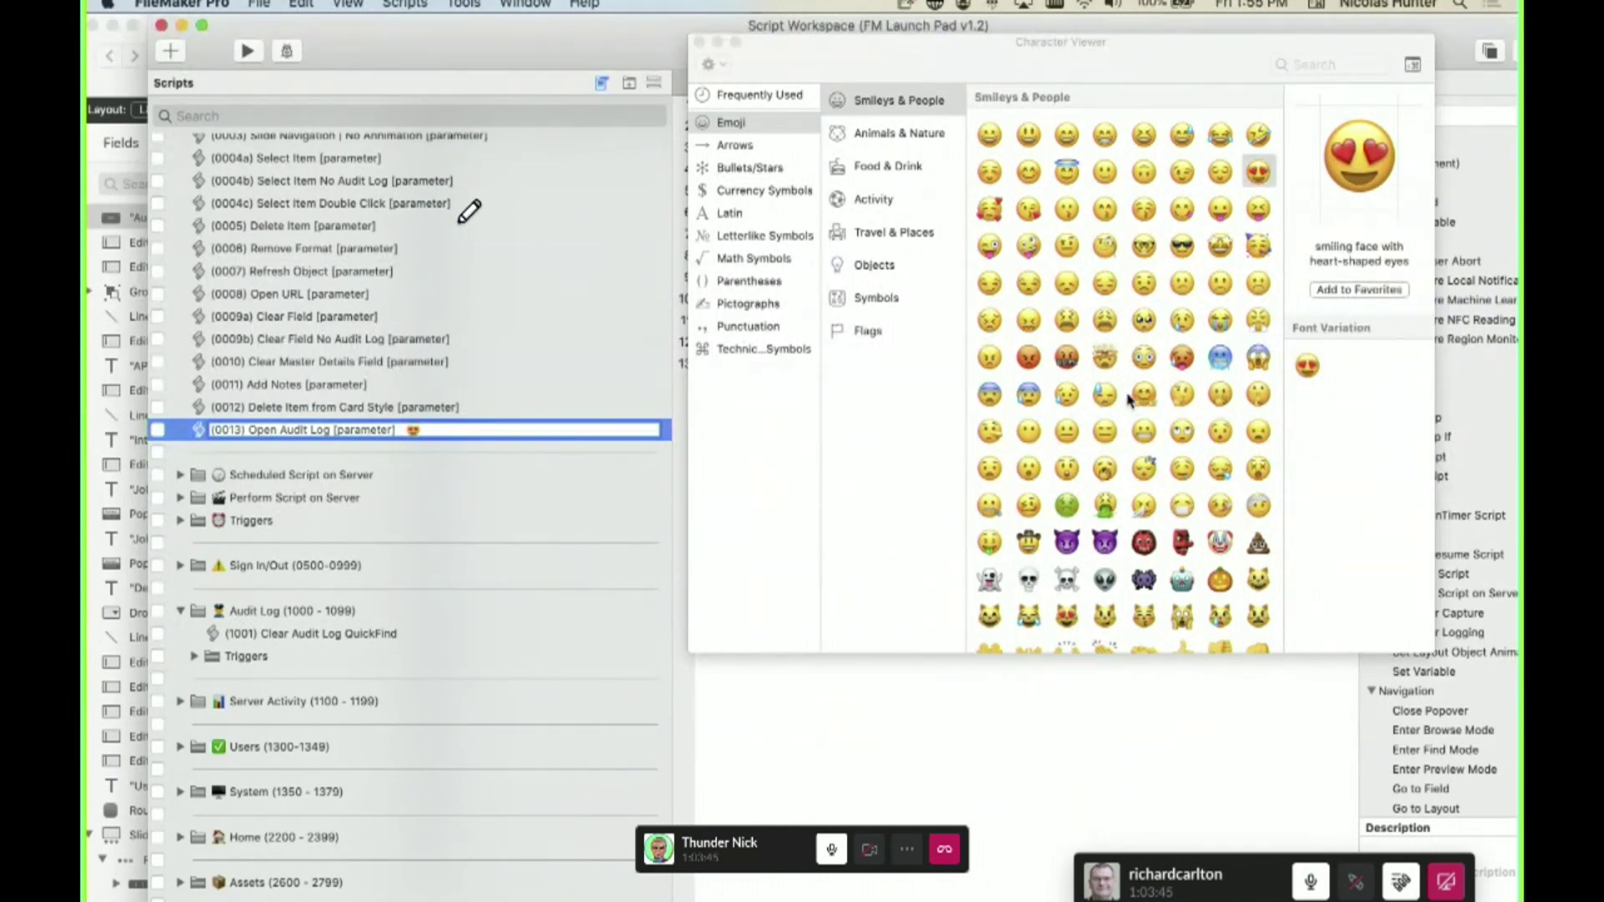
{"action": "left_click", "coordinate": [1108, 360]}
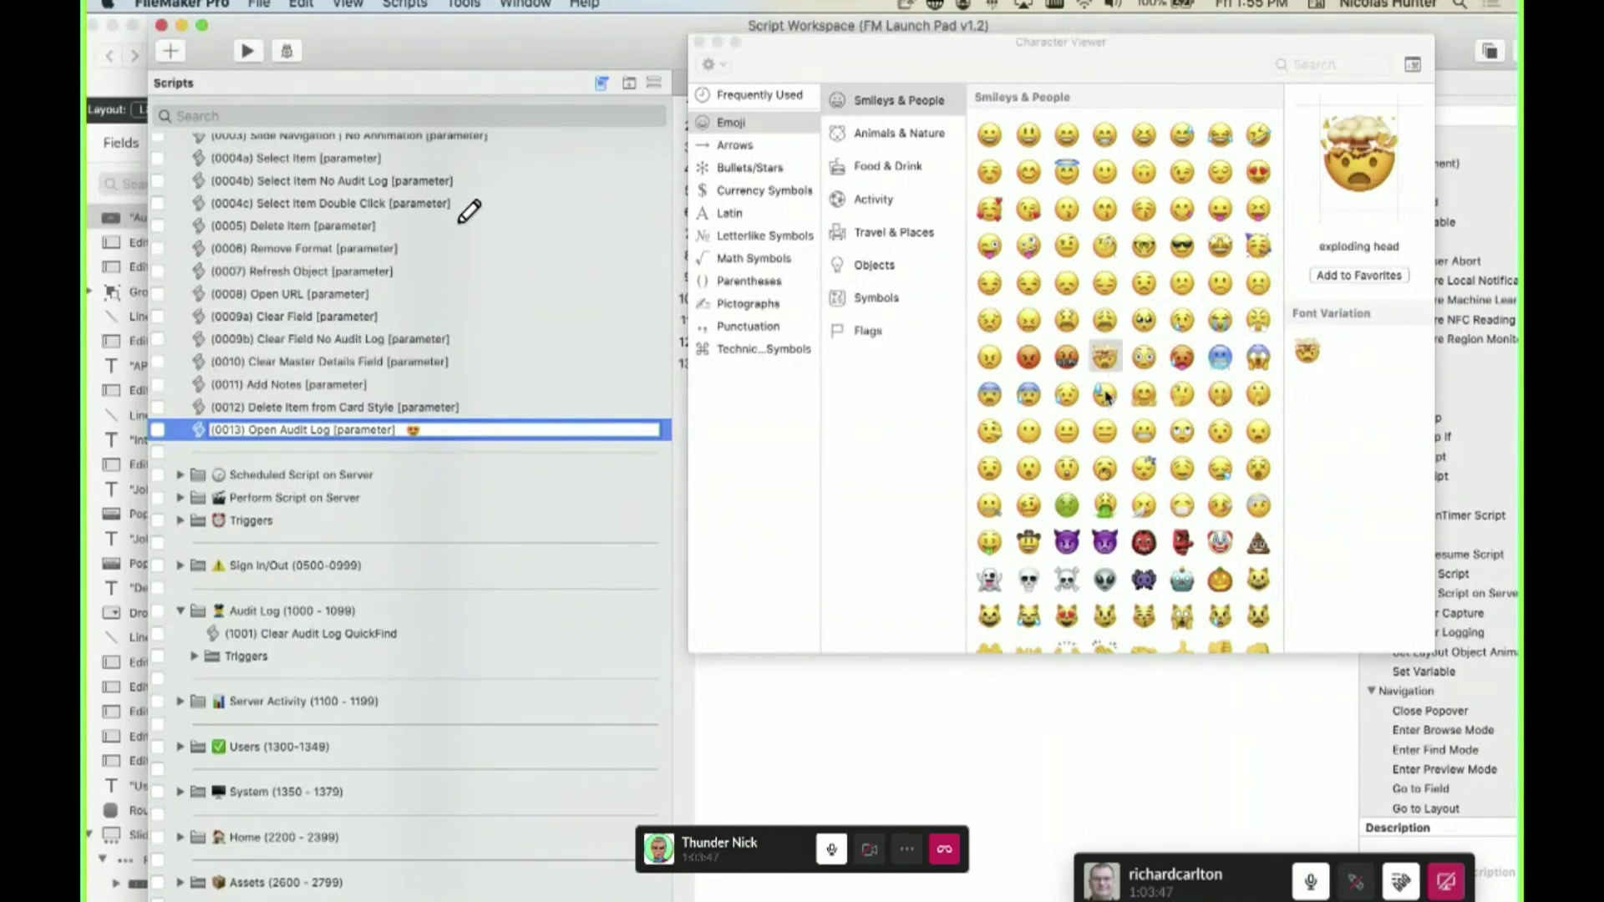
{"action": "double_click", "coordinate": [1096, 368]}
{"action": "double_click", "coordinate": [1105, 469]}
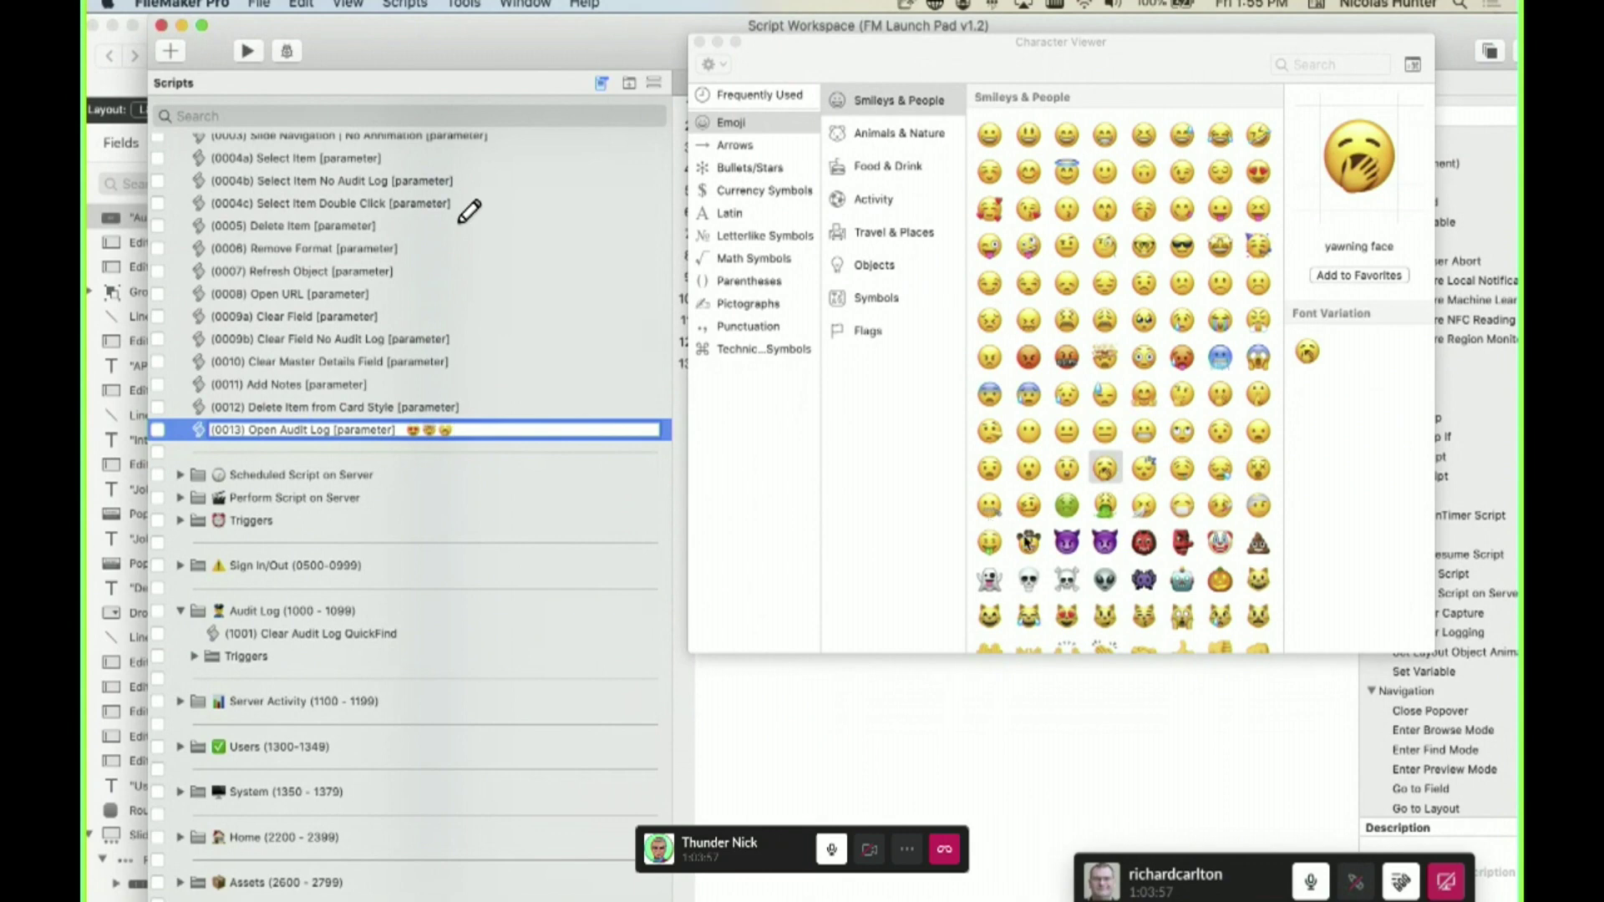
{"action": "left_click", "coordinate": [1355, 64]}
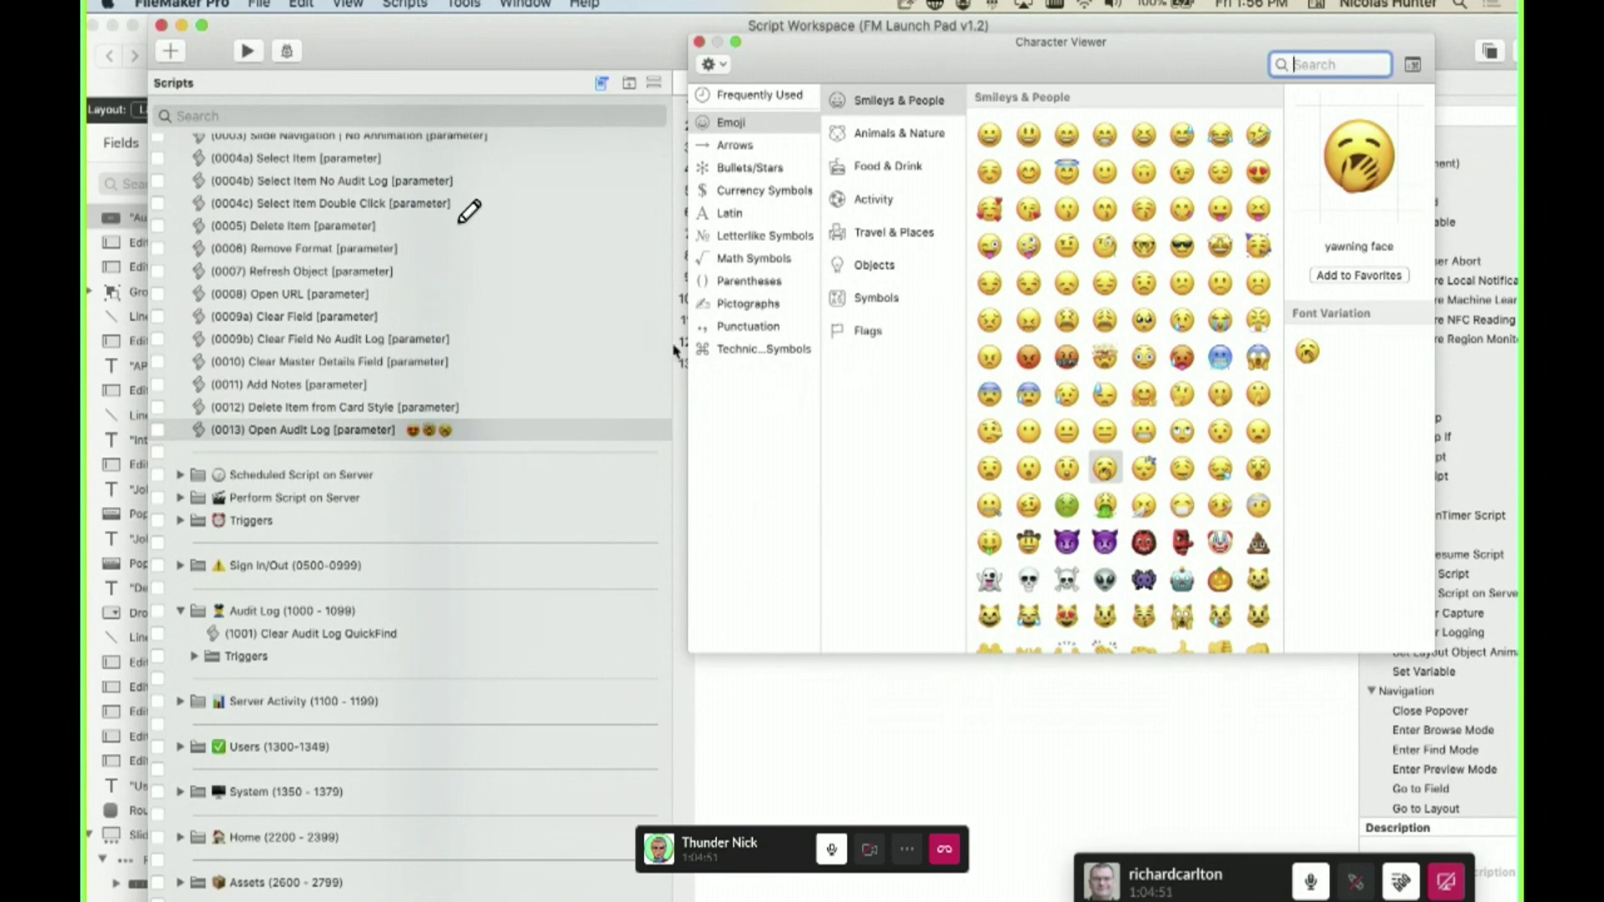
{"action": "left_click", "coordinate": [700, 42]}
- Delete the three emoji and trailing space, restoring the name (0013) Open Audit Log [parameter]
{"action": "left_click", "coordinate": [426, 434]}
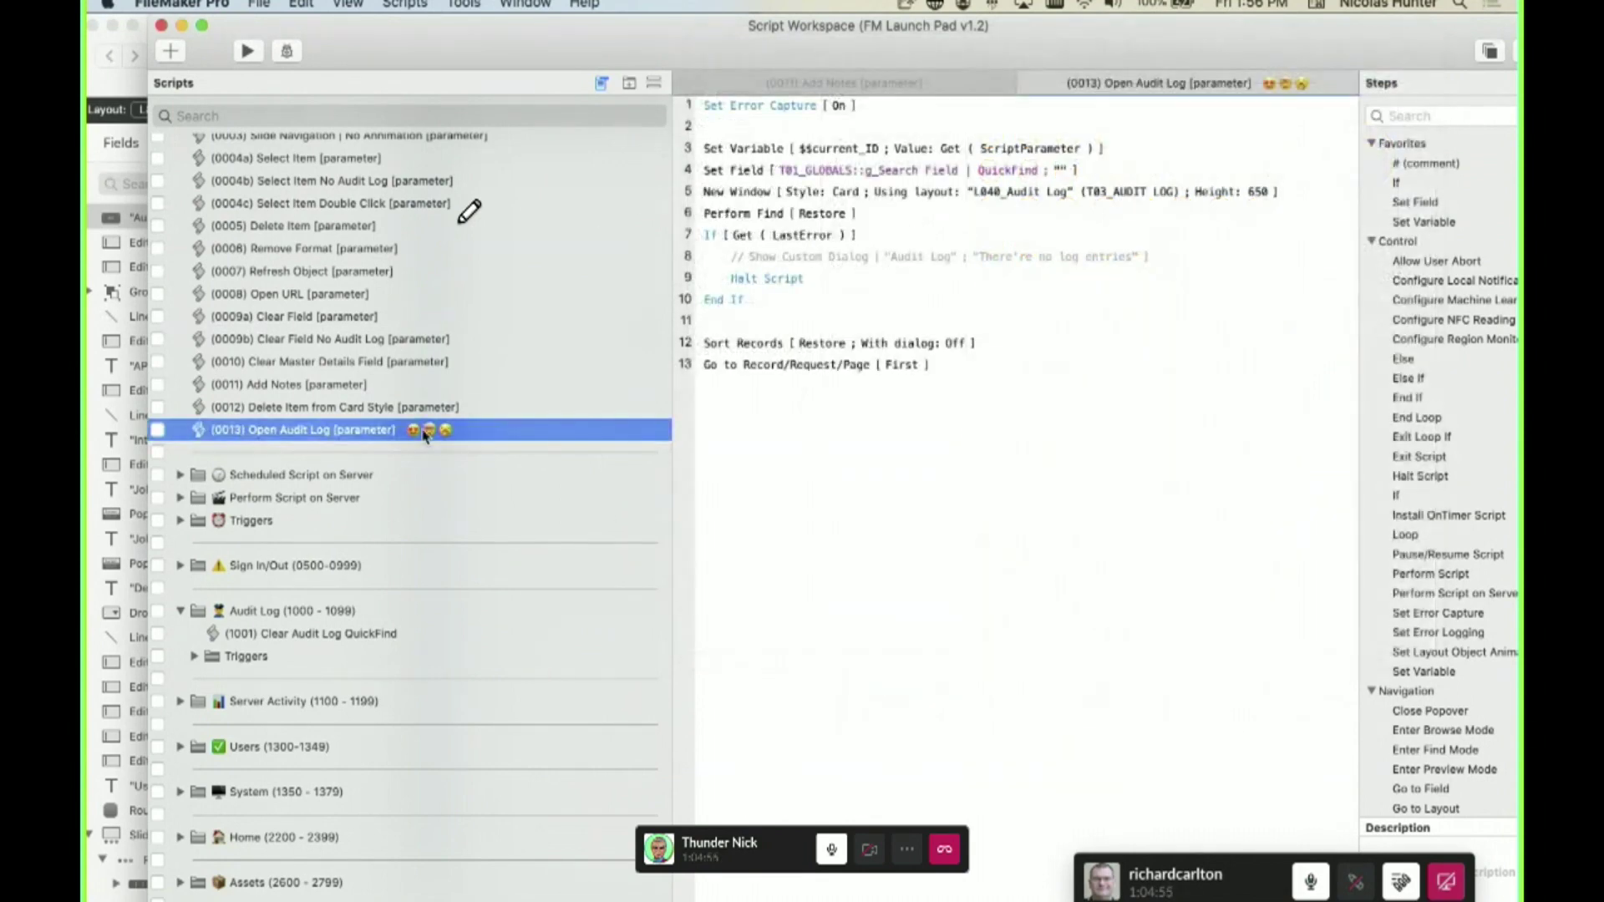
{"action": "left_click", "coordinate": [423, 435]}
{"action": "key", "text": "BackSpace"}
{"action": "key", "text": "BackSpace"}
{"action": "key", "text": "BackSpace"}
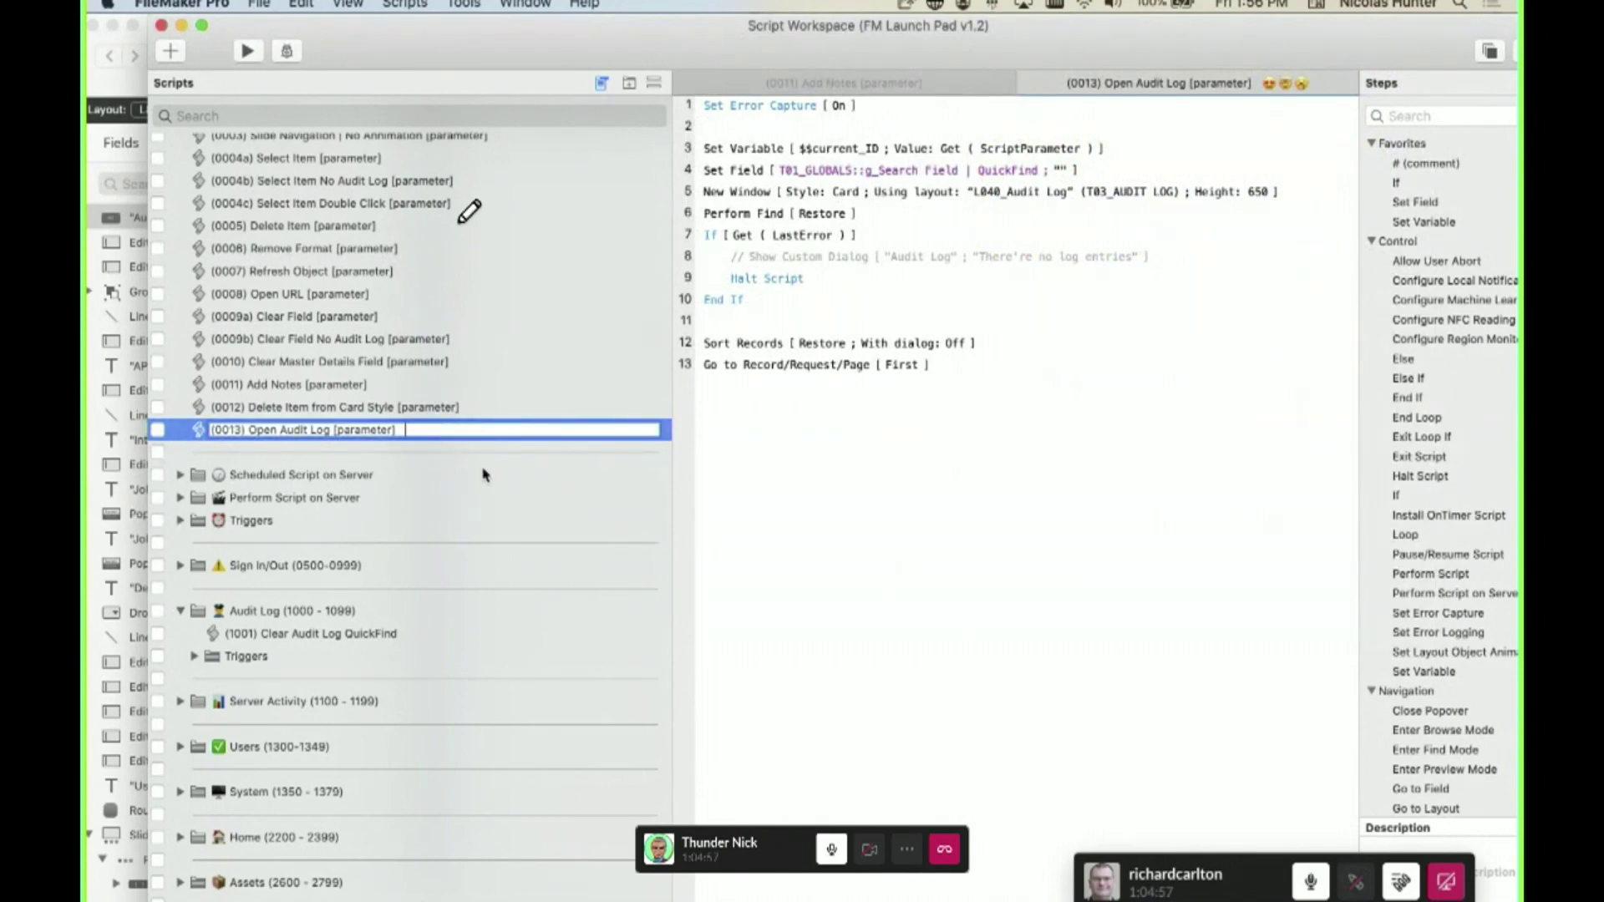
{"action": "key", "text": "BackSpace"}
{"action": "left_click", "coordinate": [859, 506]}
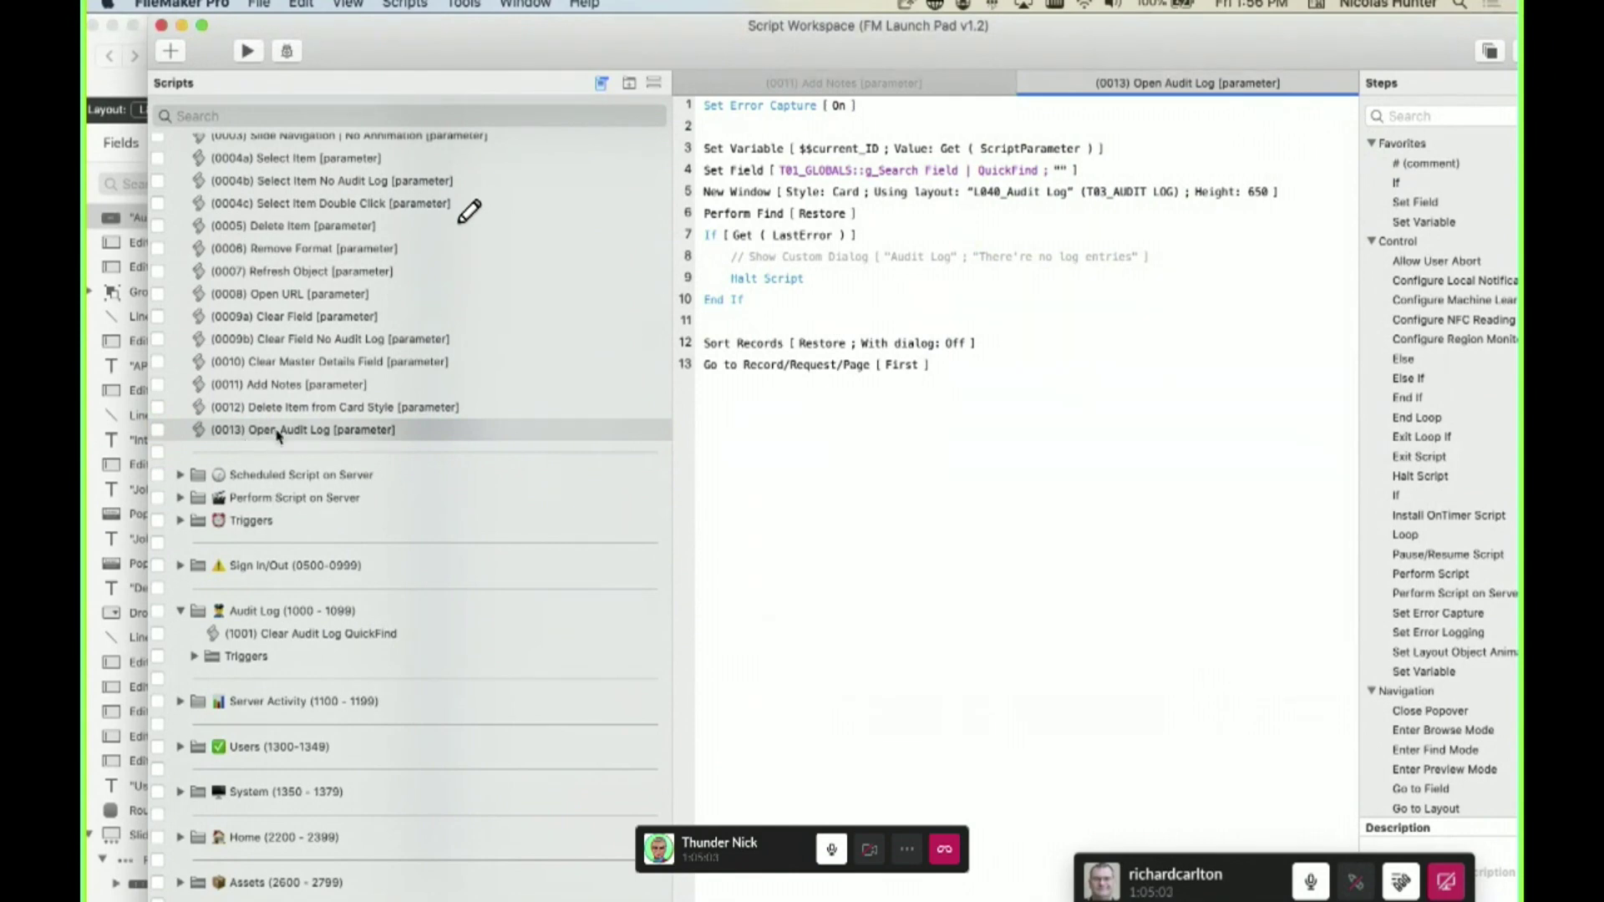
{"action": "scroll", "coordinate": [276, 441], "scroll_direction": "up", "scroll_amount": 5}
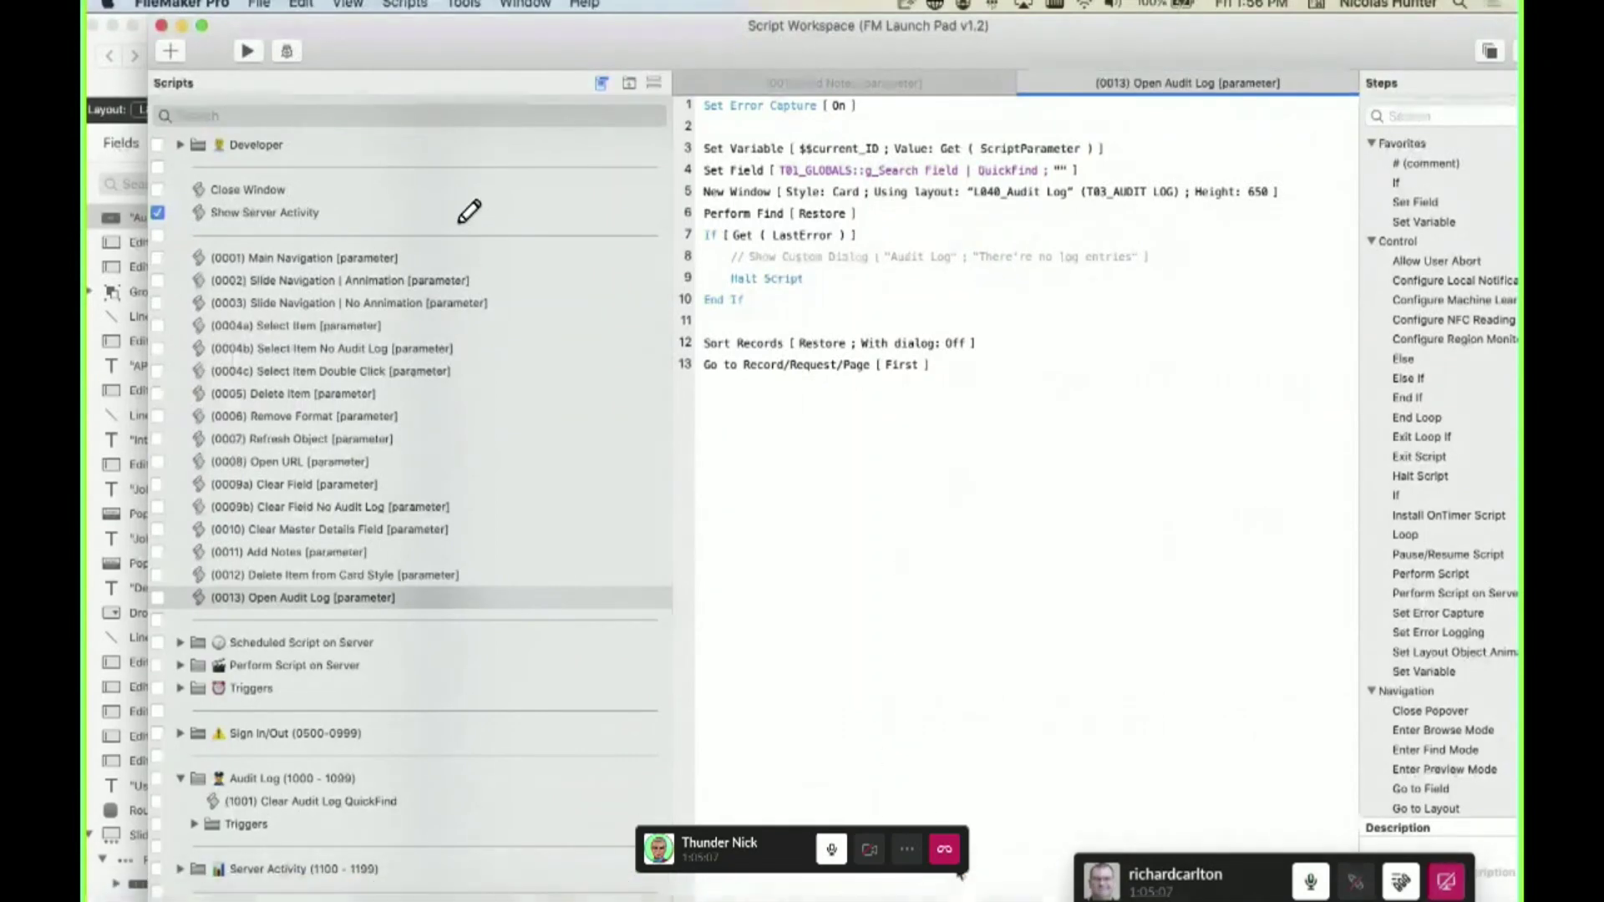
- Glance at the RCC Coding Standards PDF, then return to the FileMaker script list
{"action": "key", "text": "super+Tab"}
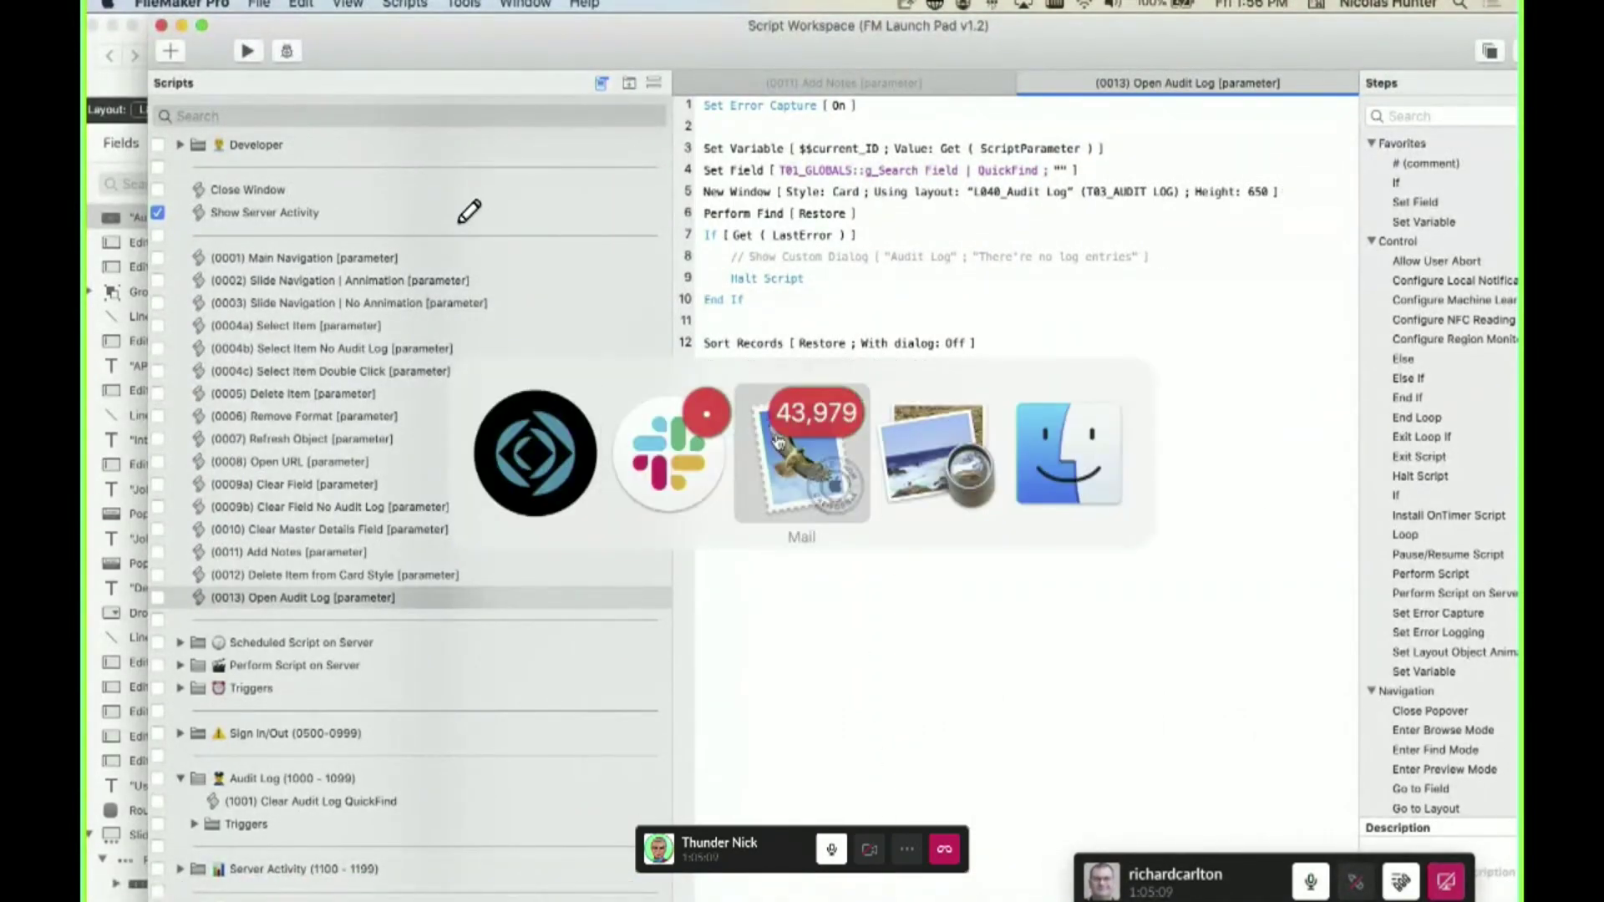
{"action": "left_click", "coordinate": [891, 456]}
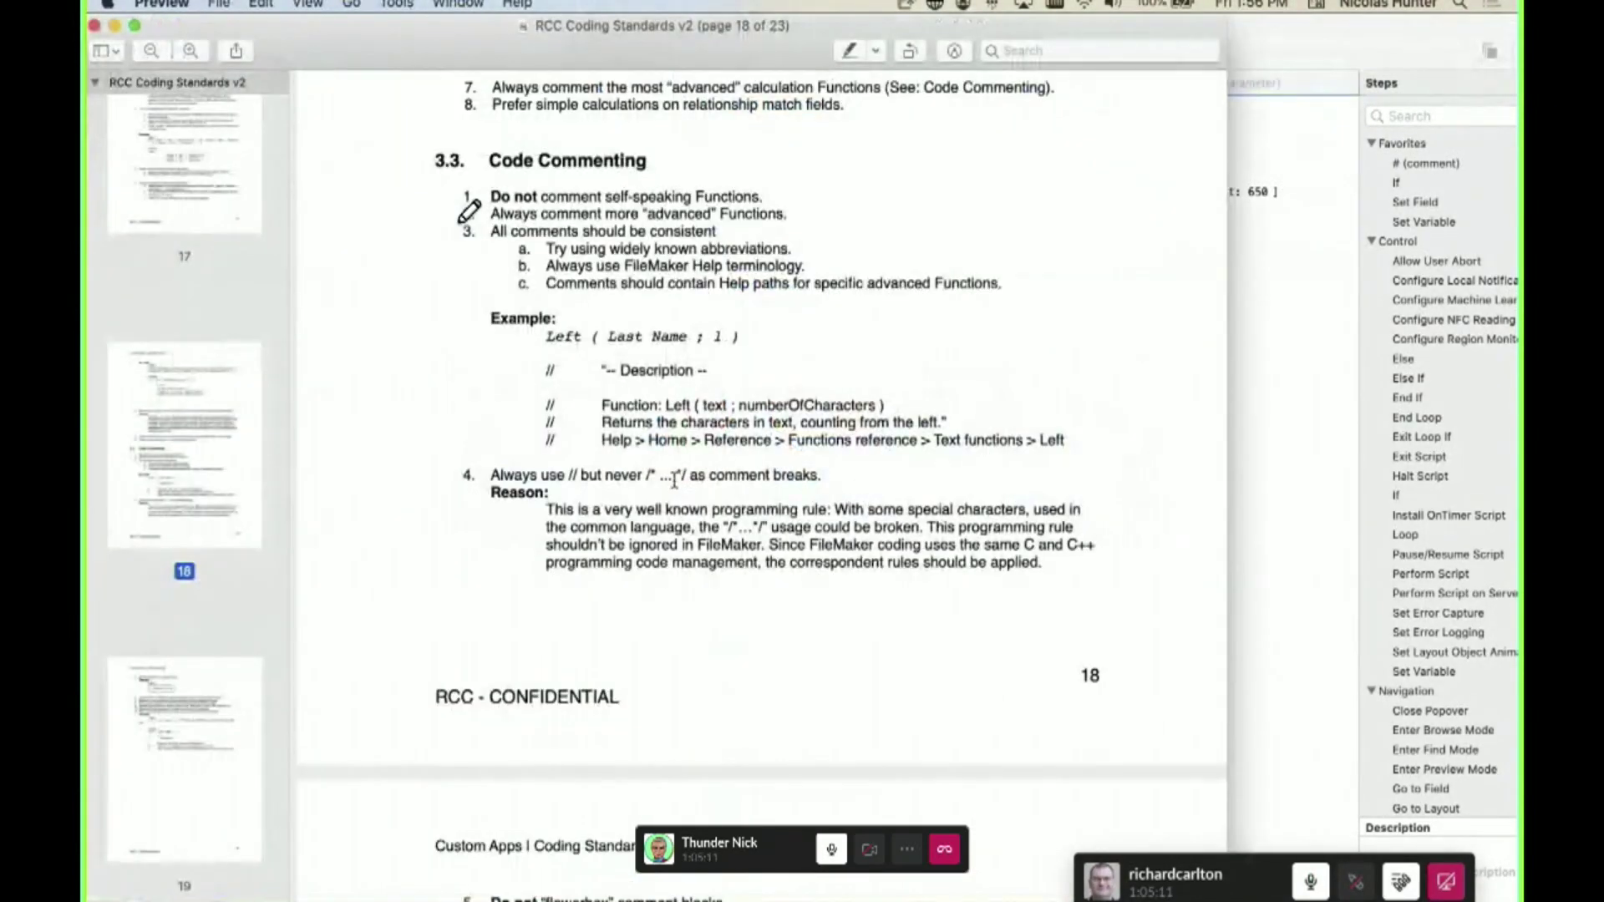
{"action": "scroll", "coordinate": [540, 434], "scroll_direction": "up", "scroll_amount": 10}
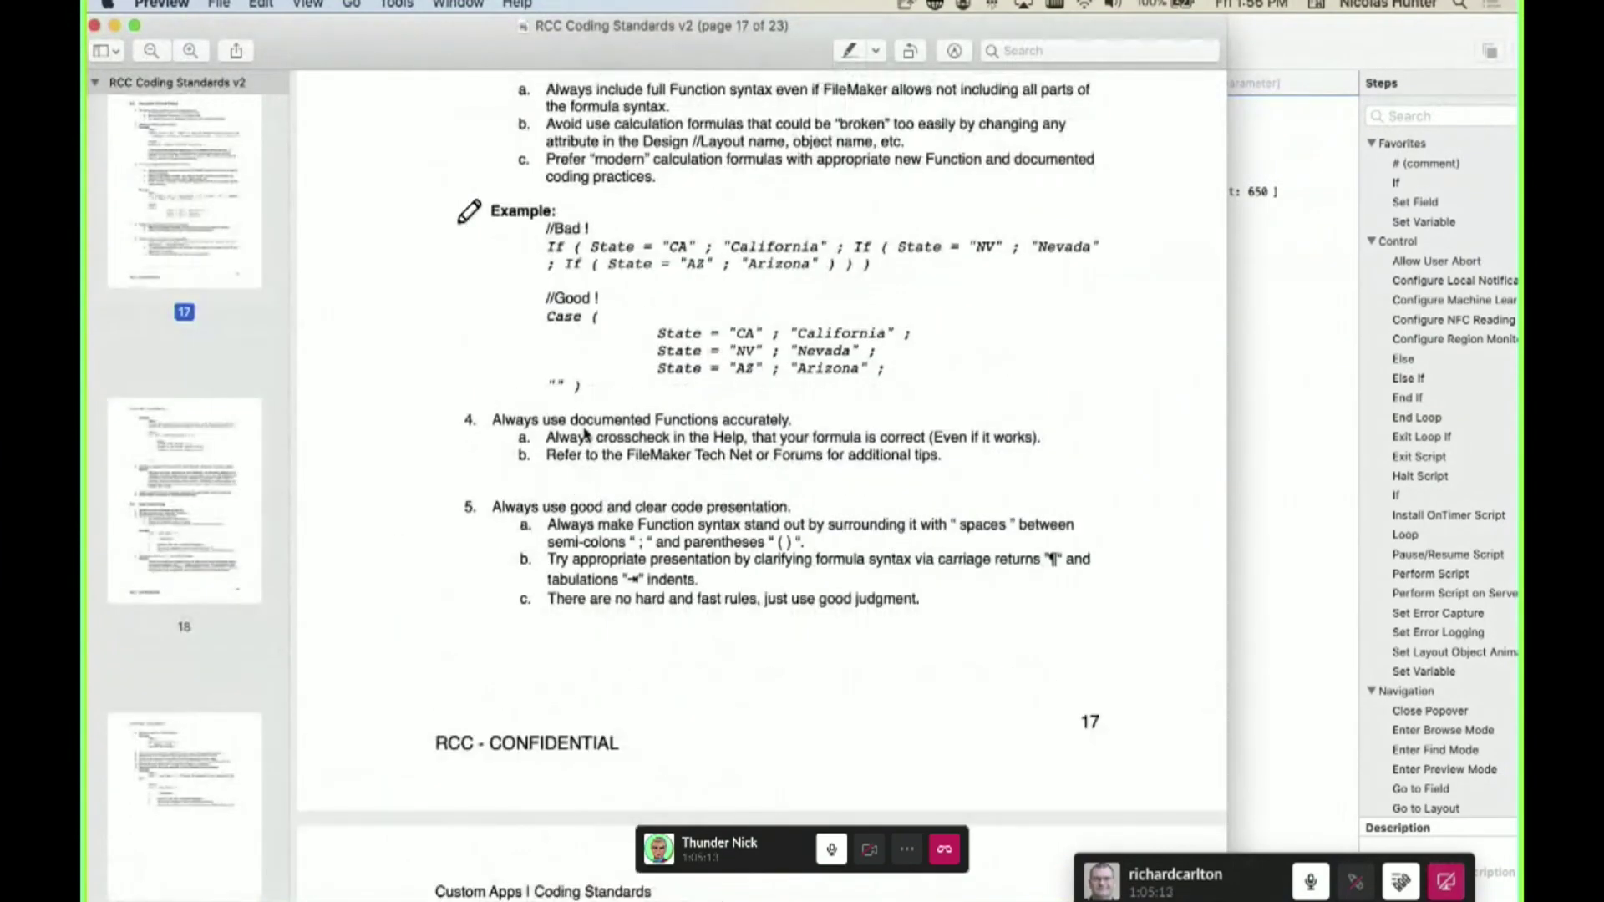
{"action": "key", "text": "super+Tab"}
{"action": "left_click", "coordinate": [340, 116]}
- Expand the Server Activity, Users, System and Home script folders
{"action": "scroll", "coordinate": [380, 501], "scroll_direction": "down", "scroll_amount": 1}
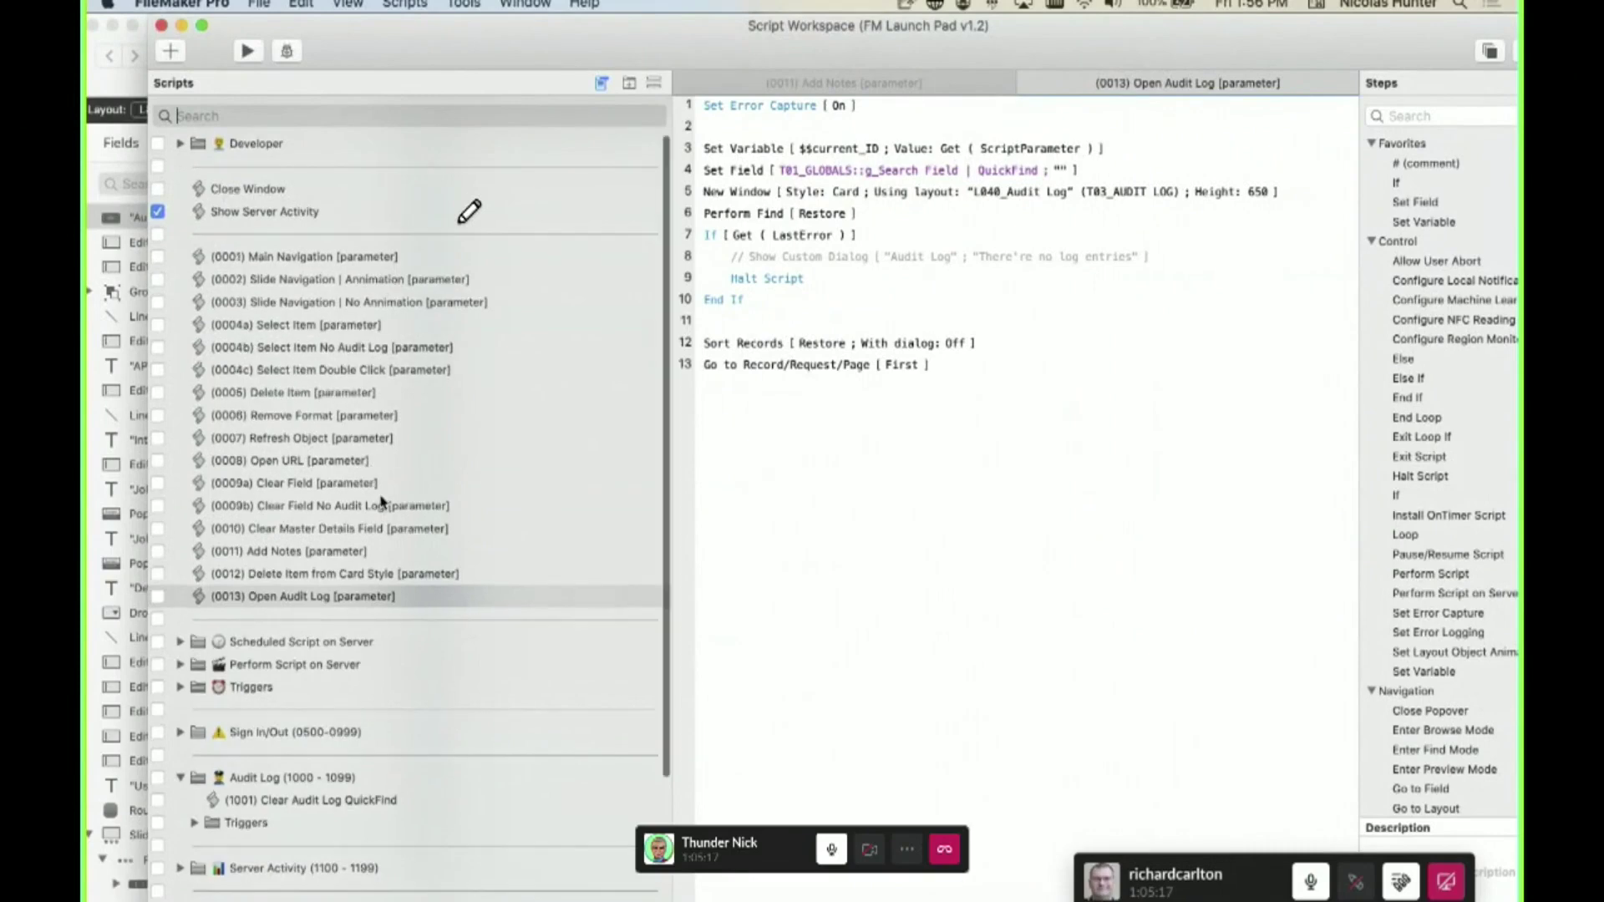
{"action": "scroll", "coordinate": [380, 501], "scroll_direction": "down", "scroll_amount": 5}
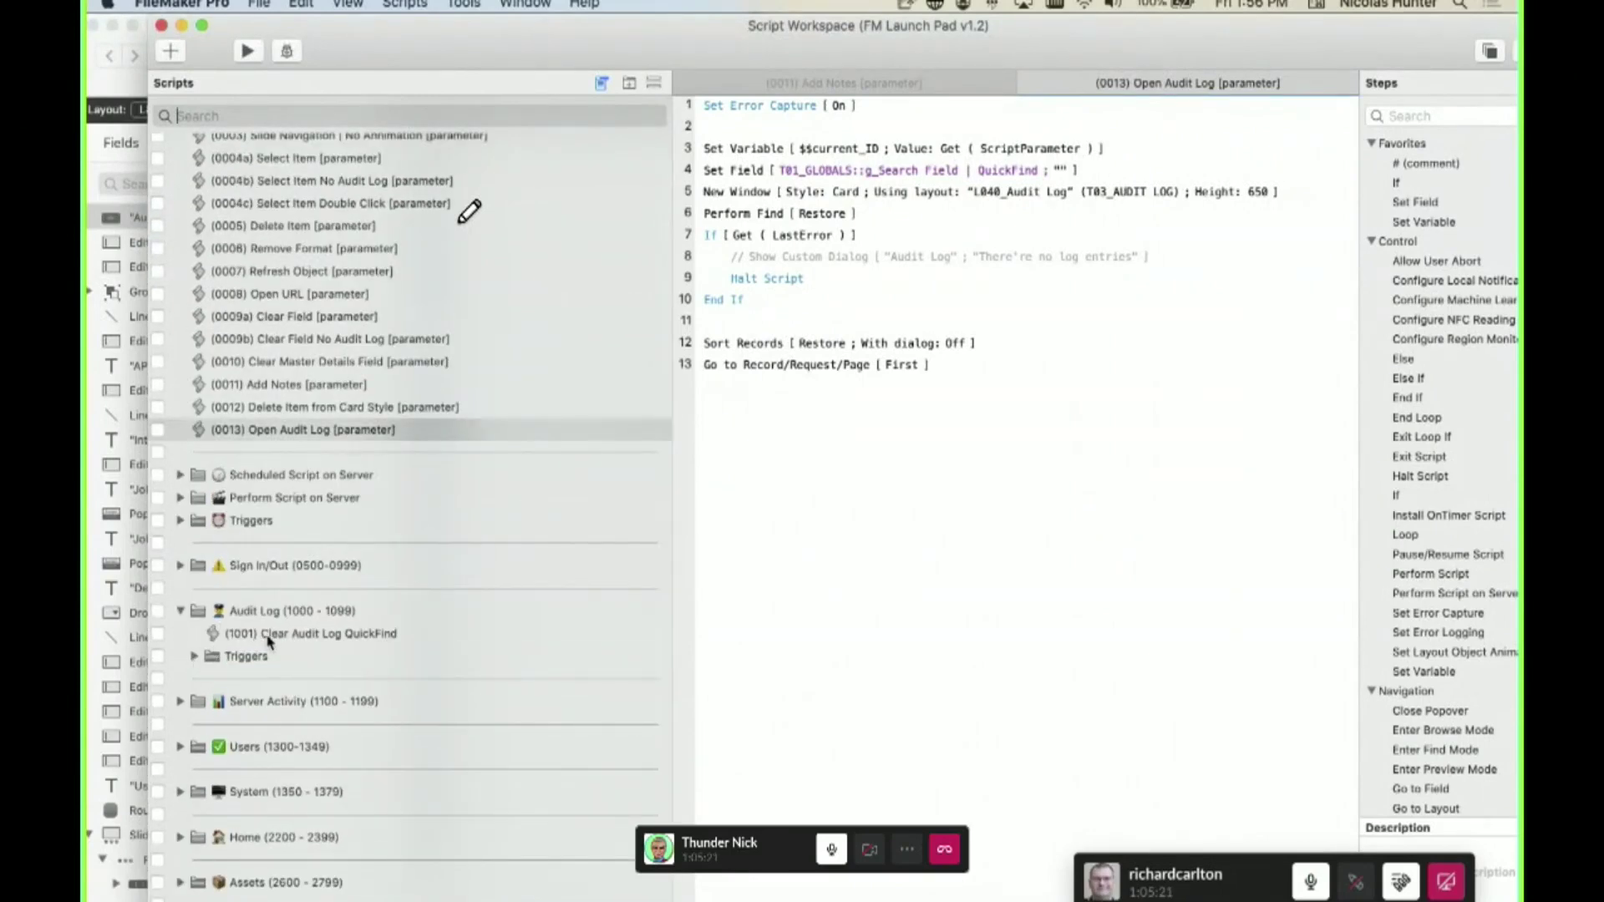
{"action": "left_click", "coordinate": [179, 702]}
{"action": "left_click", "coordinate": [179, 791]}
{"action": "scroll", "coordinate": [184, 794], "scroll_direction": "down", "scroll_amount": 8}
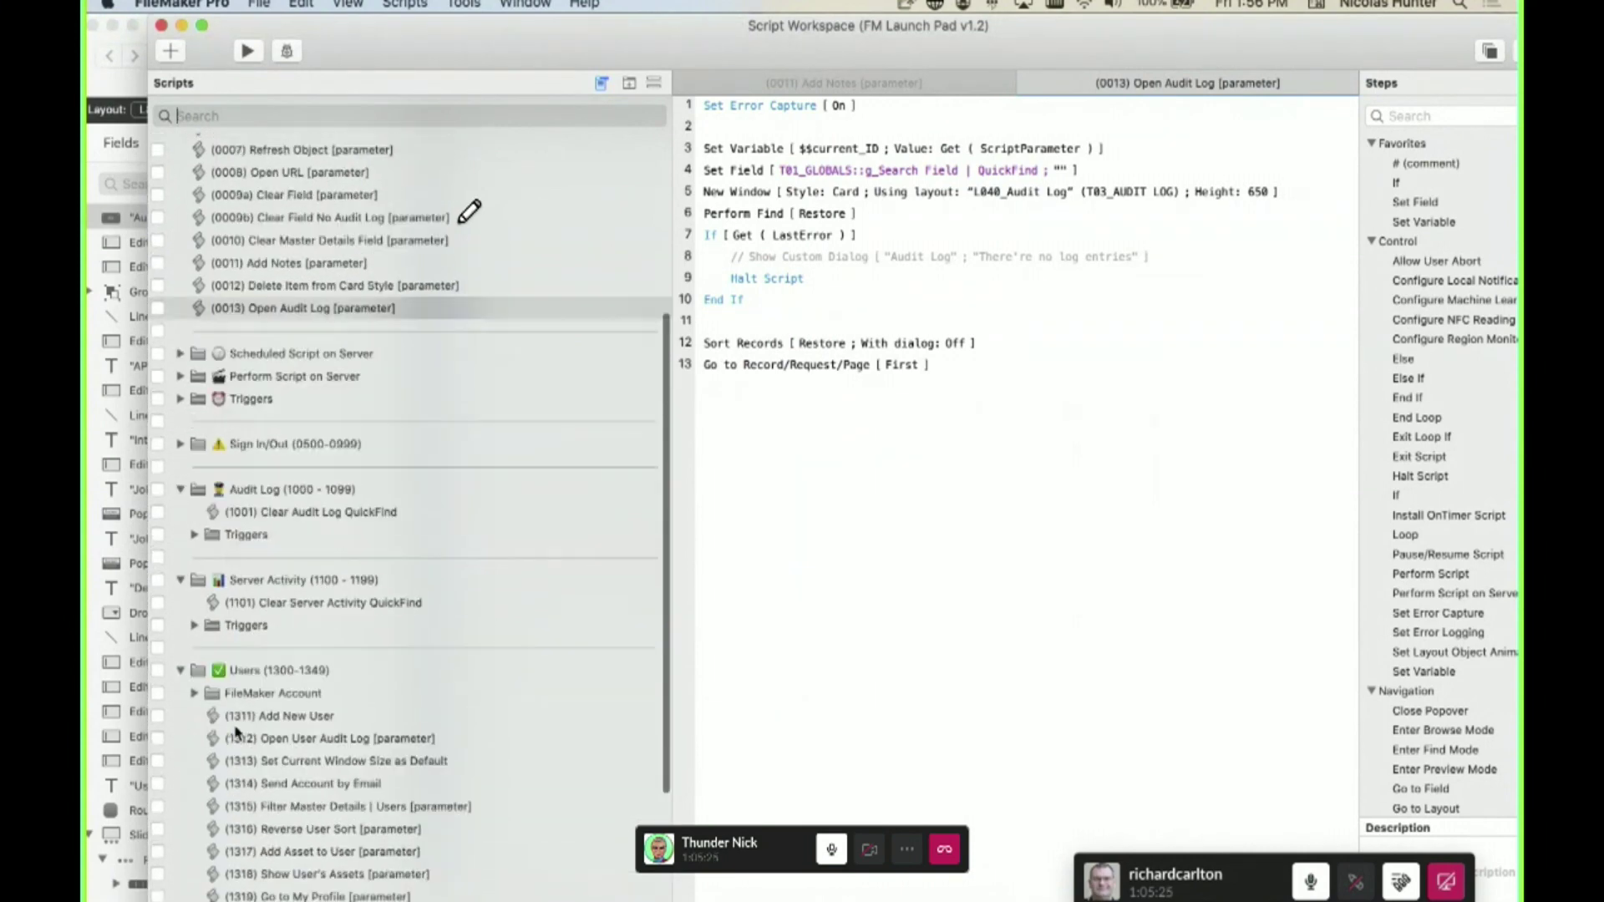
{"action": "left_click", "coordinate": [180, 791]}
{"action": "scroll", "coordinate": [188, 819], "scroll_direction": "down", "scroll_amount": 10}
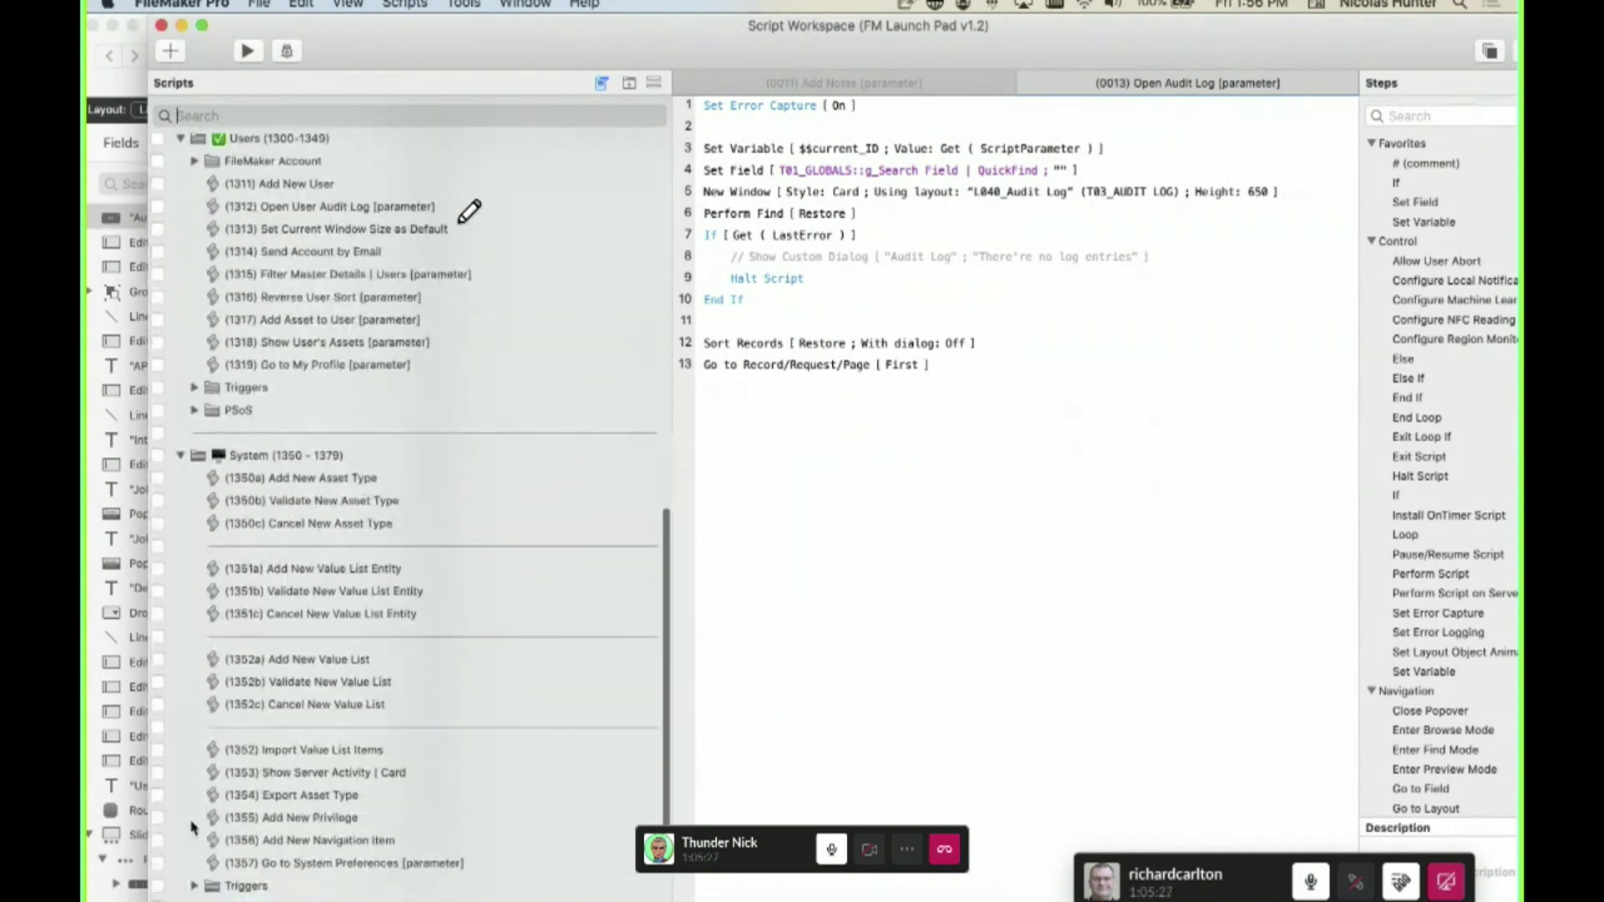
{"action": "left_click", "coordinate": [182, 839]}
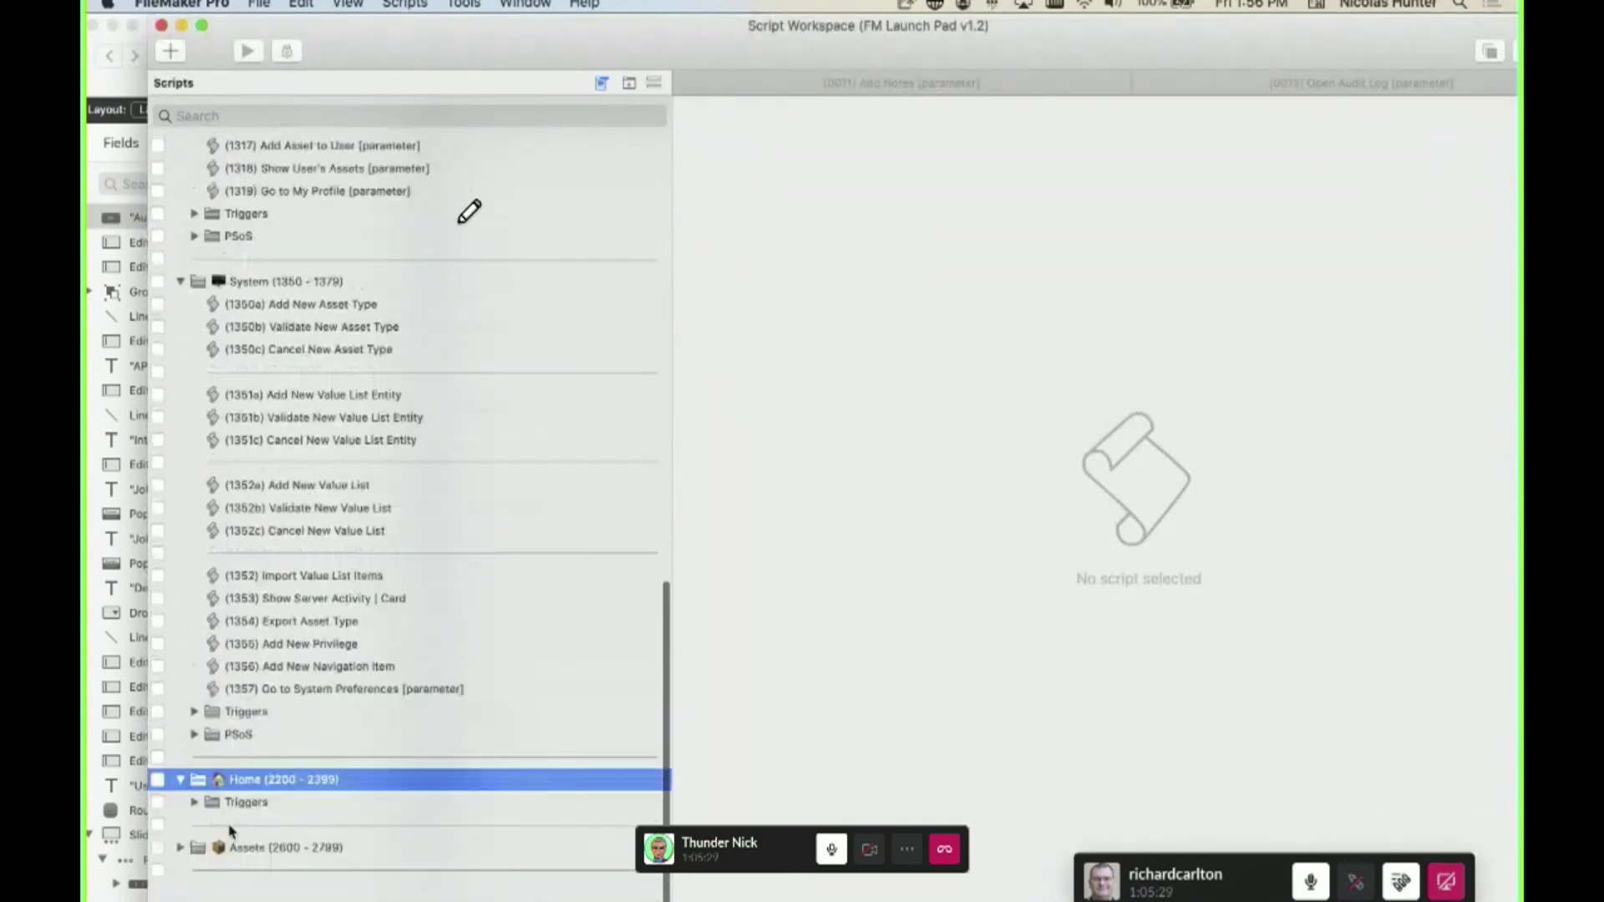
{"action": "scroll", "coordinate": [334, 748], "scroll_direction": "up", "scroll_amount": 2}
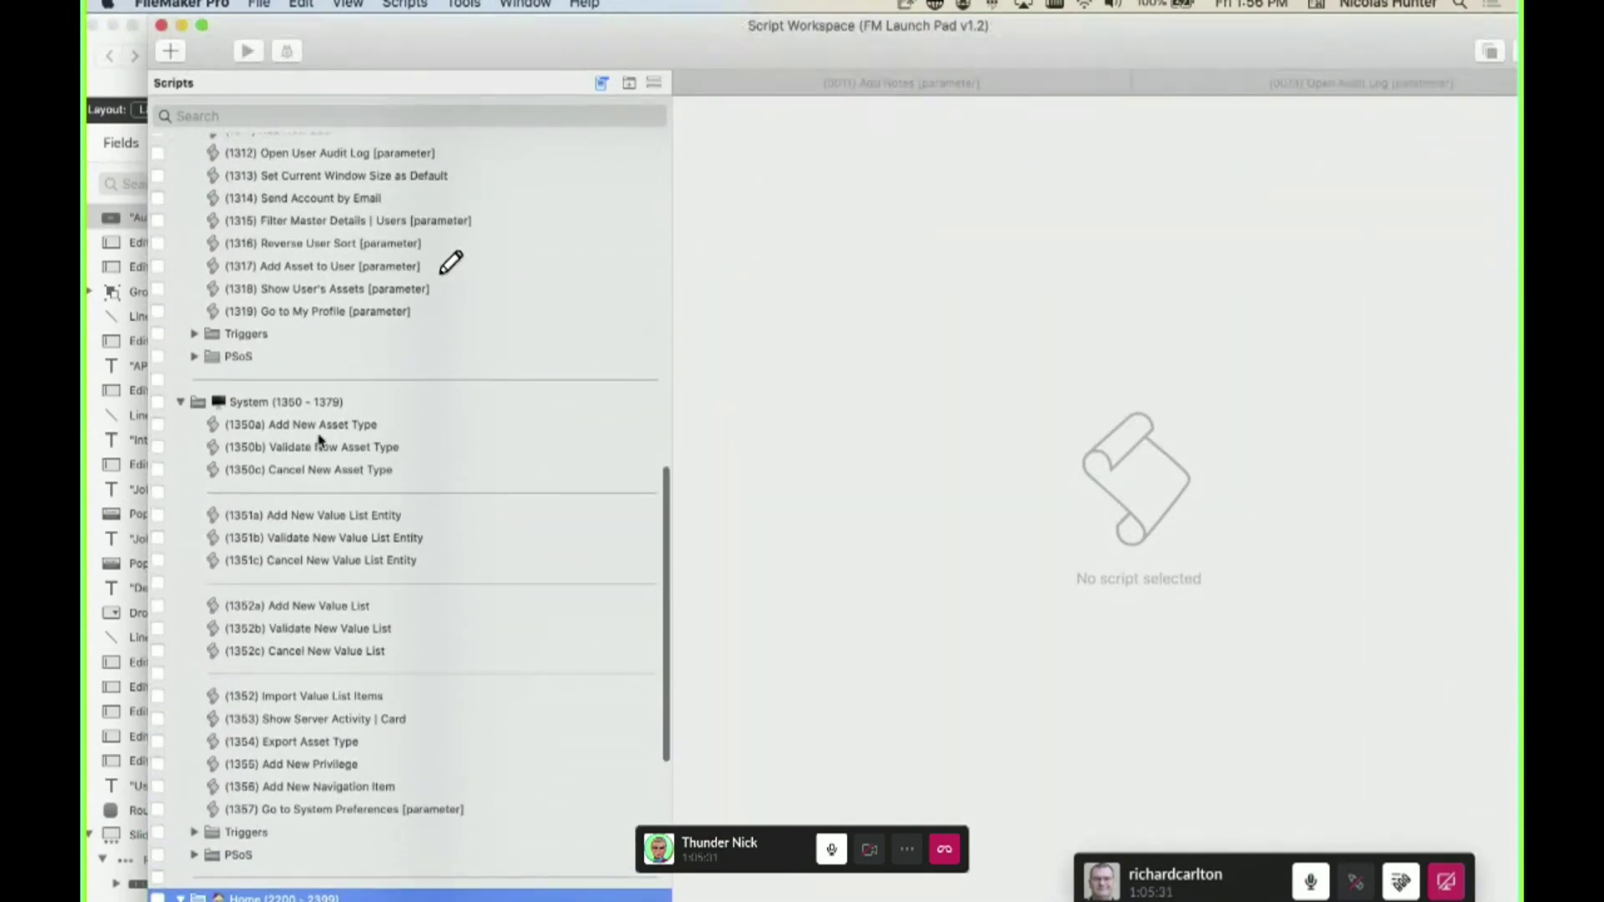
- Step through scripts from (1350a) Add New Asset Type to (1357) Go to System Preferences
{"action": "left_click", "coordinate": [332, 431]}
{"action": "left_click", "coordinate": [339, 449]}
{"action": "left_click", "coordinate": [344, 472]}
{"action": "left_click", "coordinate": [340, 518]}
{"action": "left_click", "coordinate": [342, 538]}
{"action": "left_click", "coordinate": [345, 561]}
{"action": "left_click", "coordinate": [338, 629]}
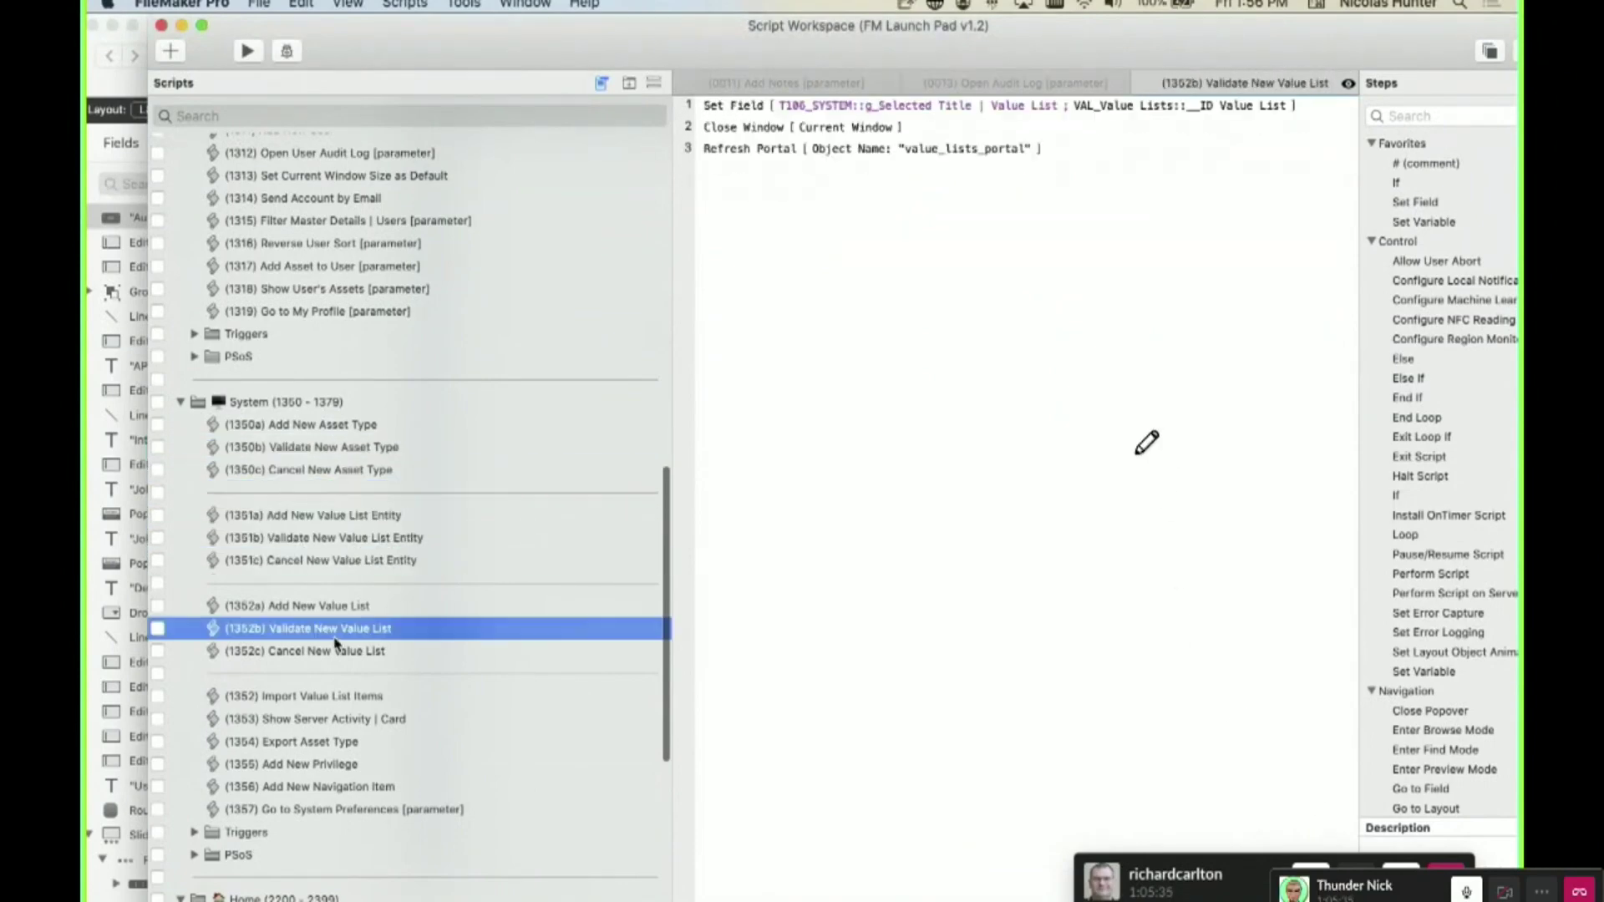
{"action": "left_click", "coordinate": [338, 652]}
{"action": "left_click", "coordinate": [323, 699]}
{"action": "left_click", "coordinate": [324, 720]}
{"action": "left_click", "coordinate": [327, 744]}
{"action": "left_click", "coordinate": [338, 765]}
{"action": "left_click", "coordinate": [347, 811]}
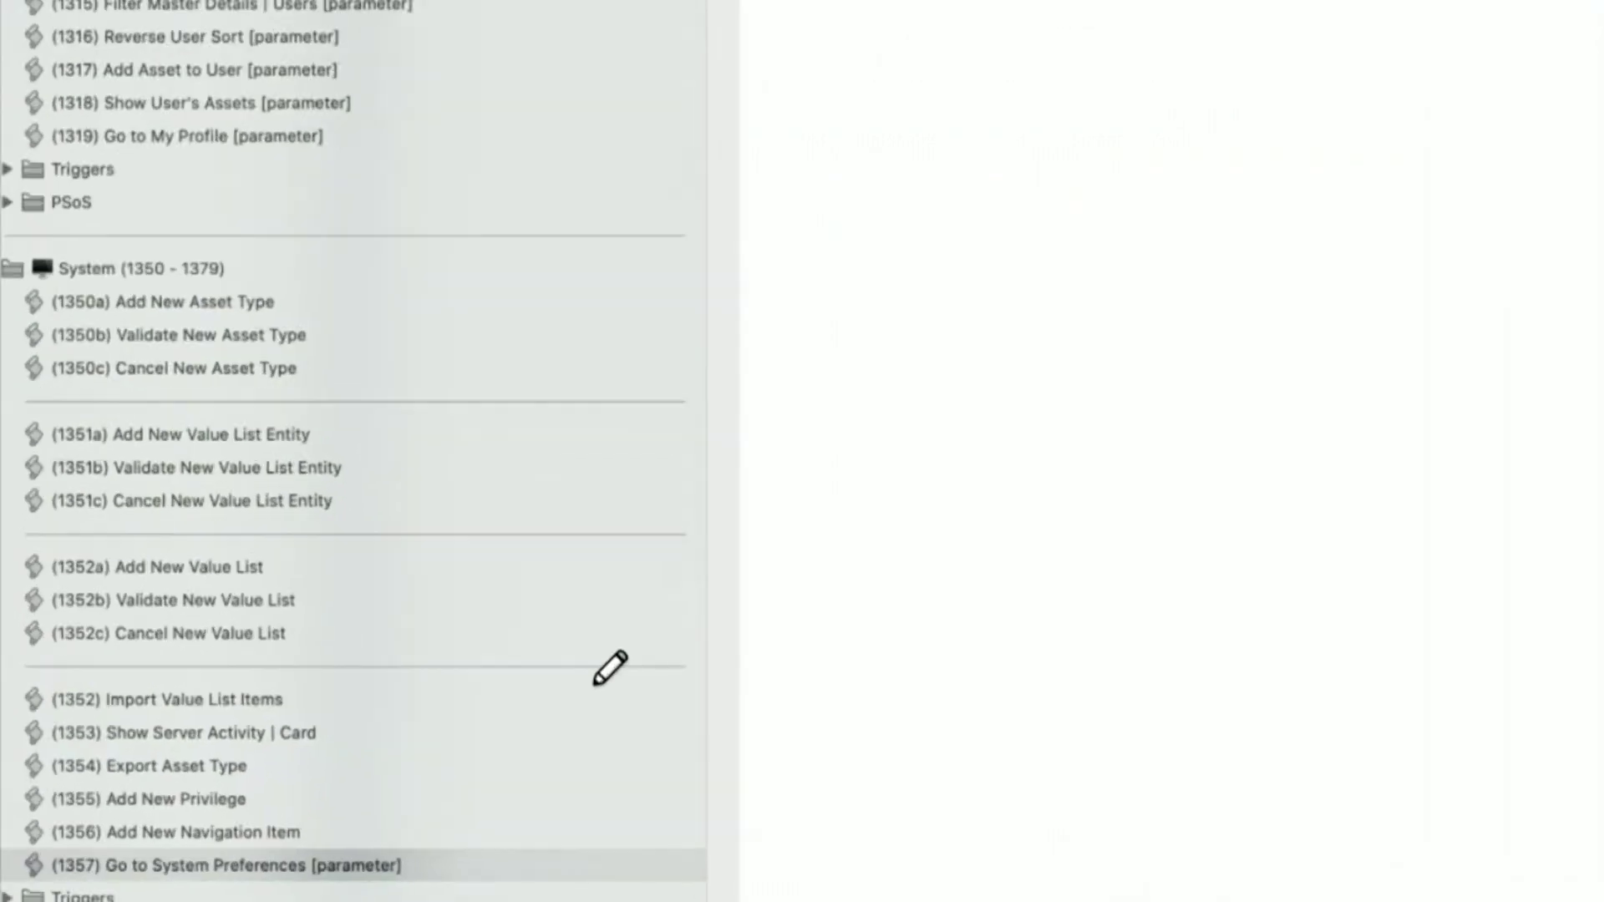
- Filter scripts by 'Validate' then 'Cancel', clear the search, and expand Users > Triggers
{"action": "type", "text": "Validate"}
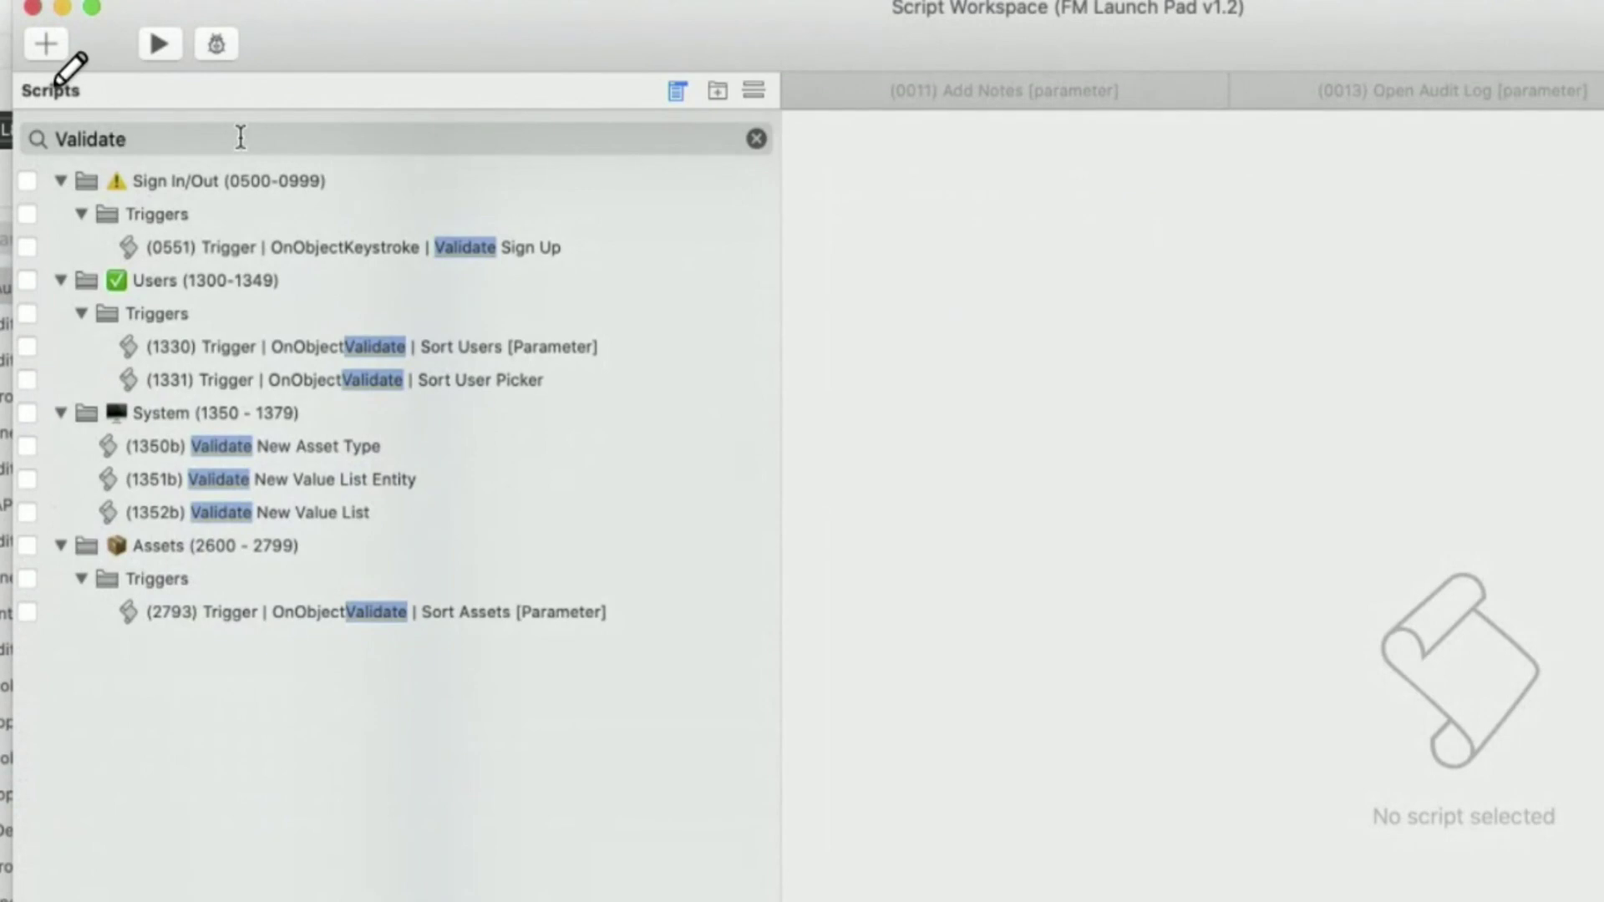
{"action": "key", "text": "super+a"}
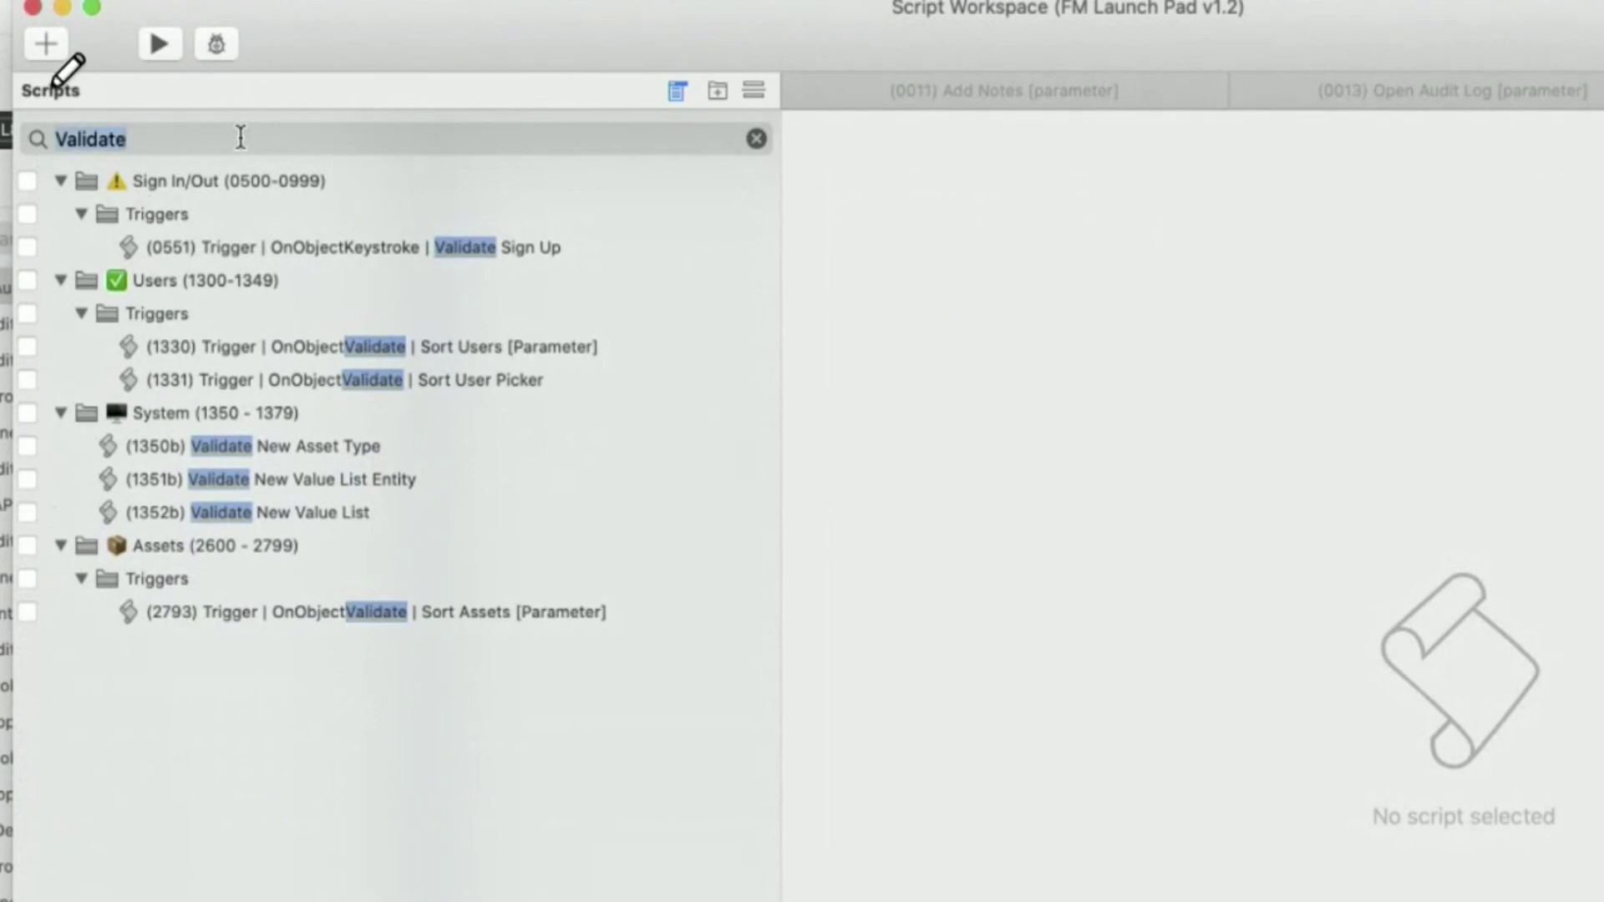
{"action": "type", "text": "Cancel"}
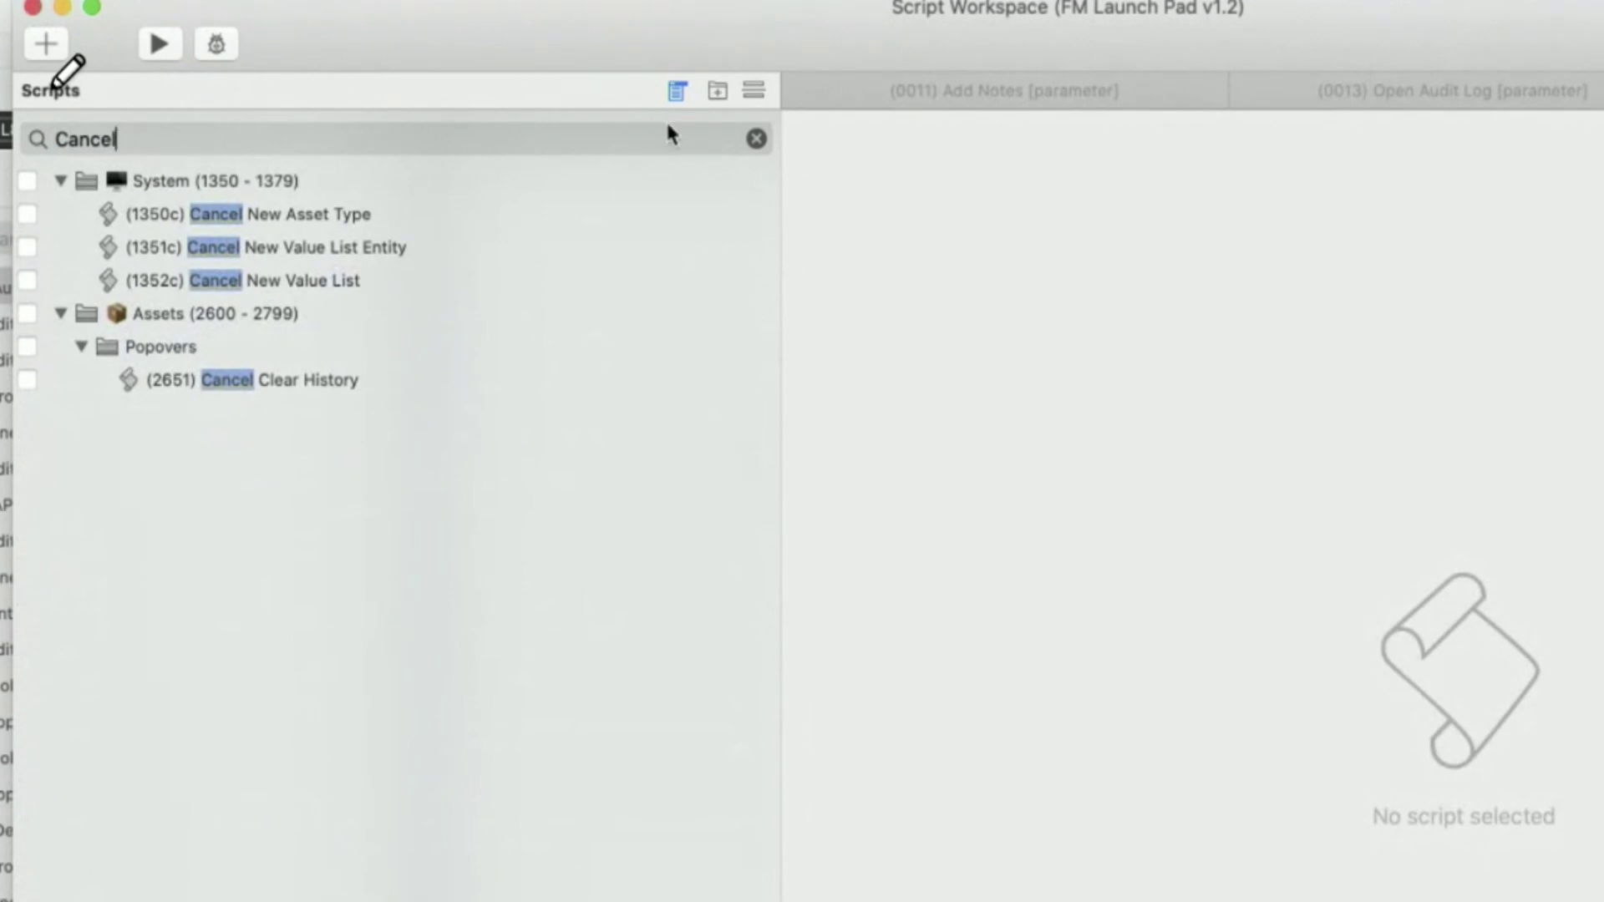
{"action": "key", "text": "super+a"}
{"action": "left_click", "coordinate": [756, 140]}
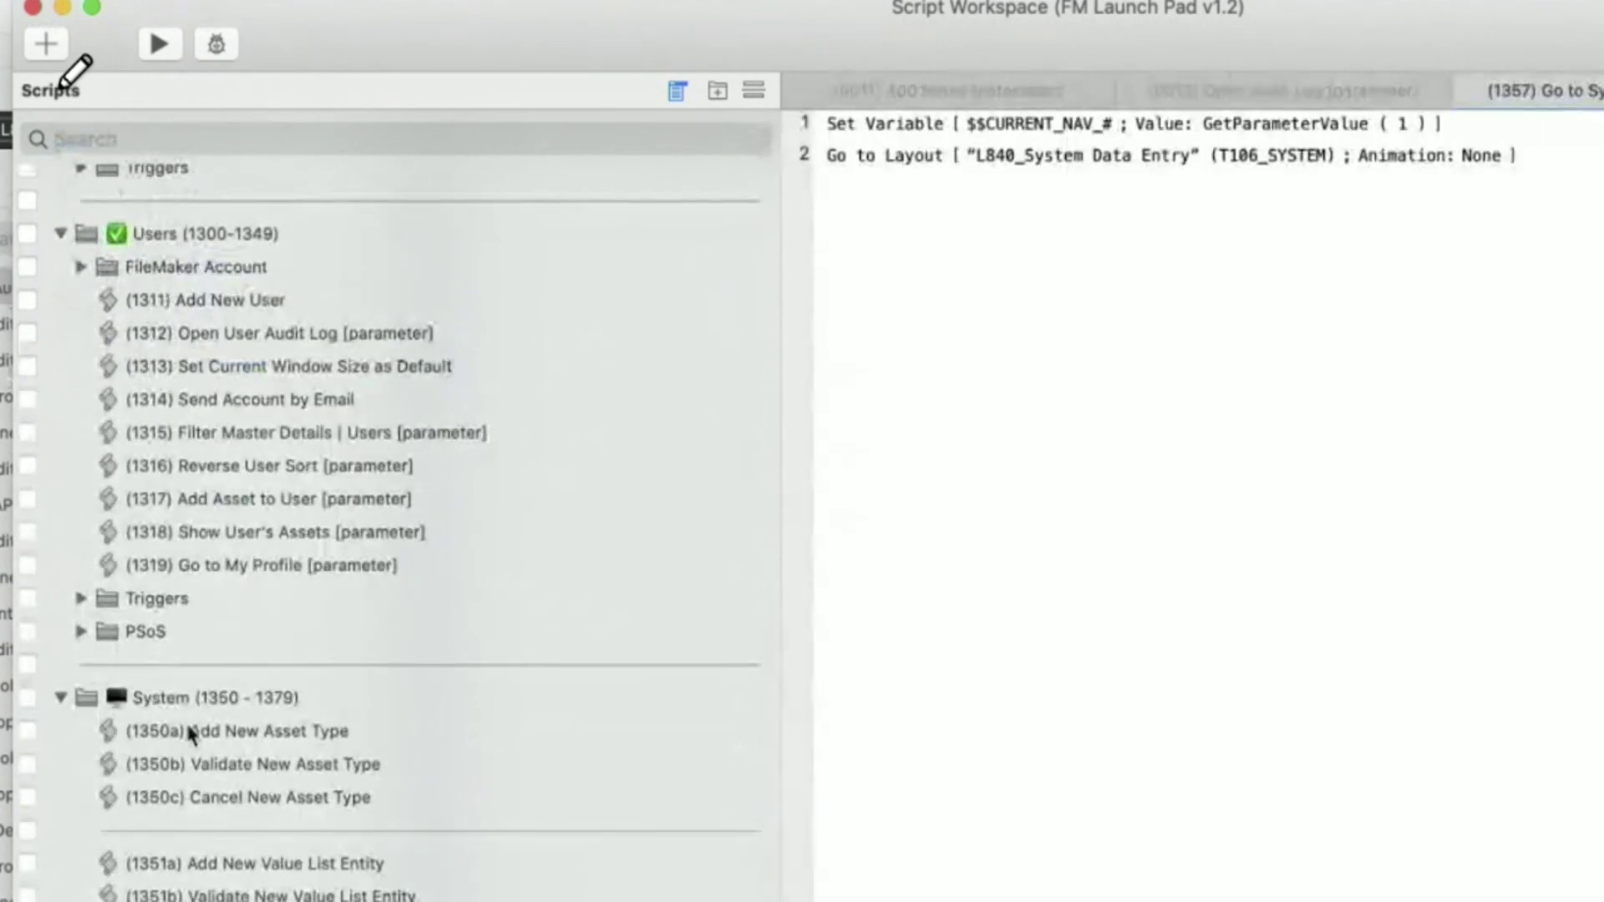
{"action": "left_click", "coordinate": [81, 598]}
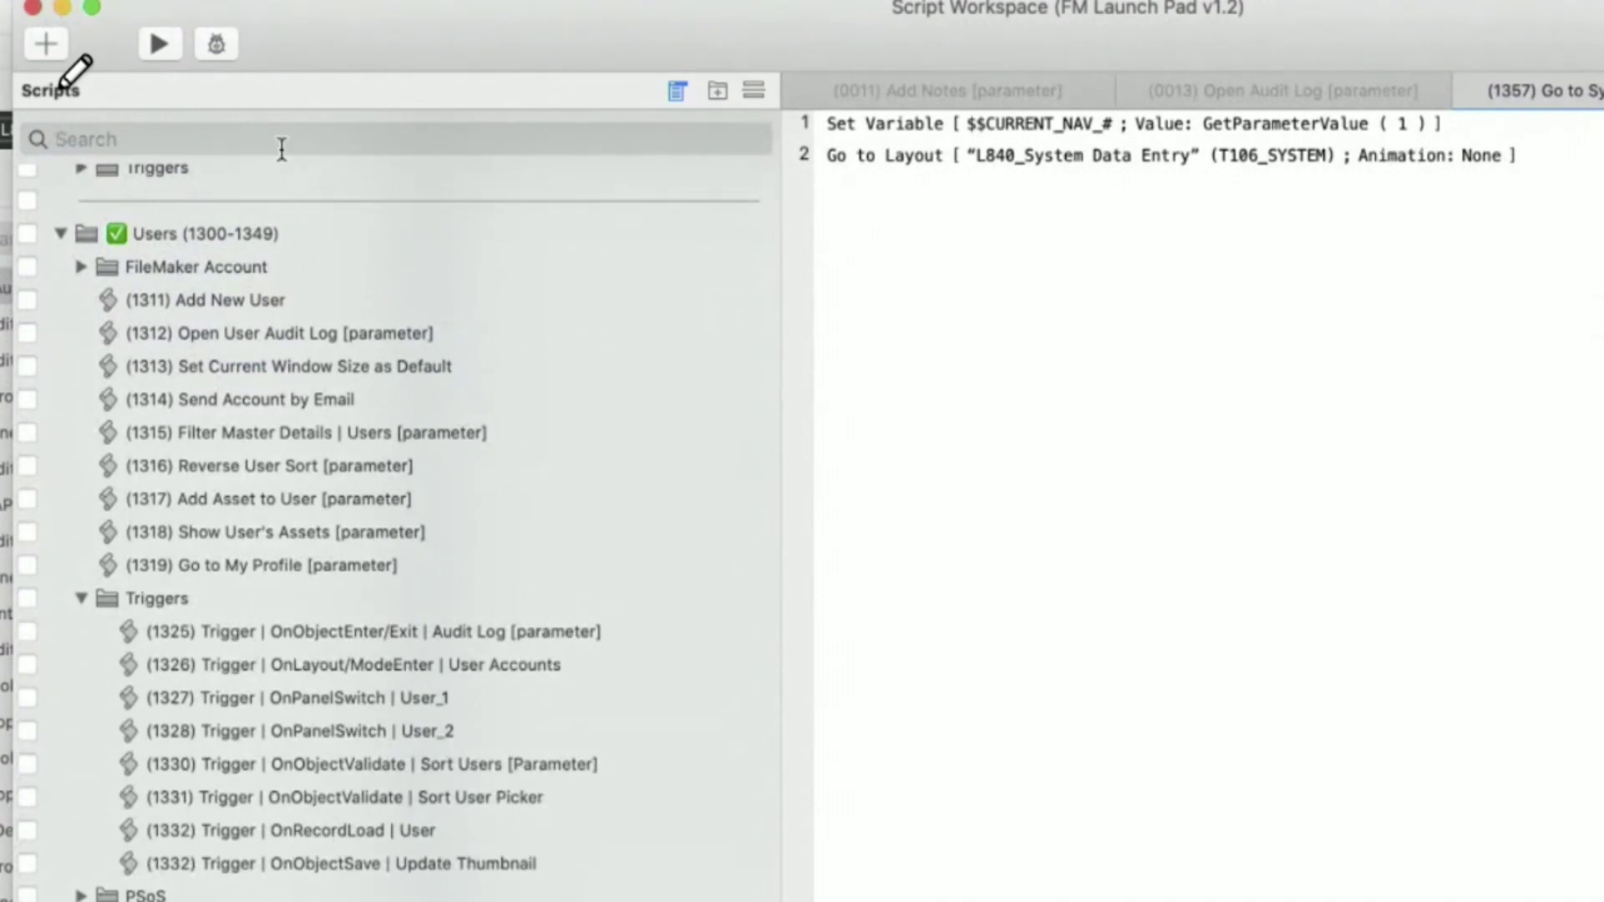
- Filter the script list by 'Trigger' then 'OnLay', then clear the search
{"action": "type", "text": "Trigger"}
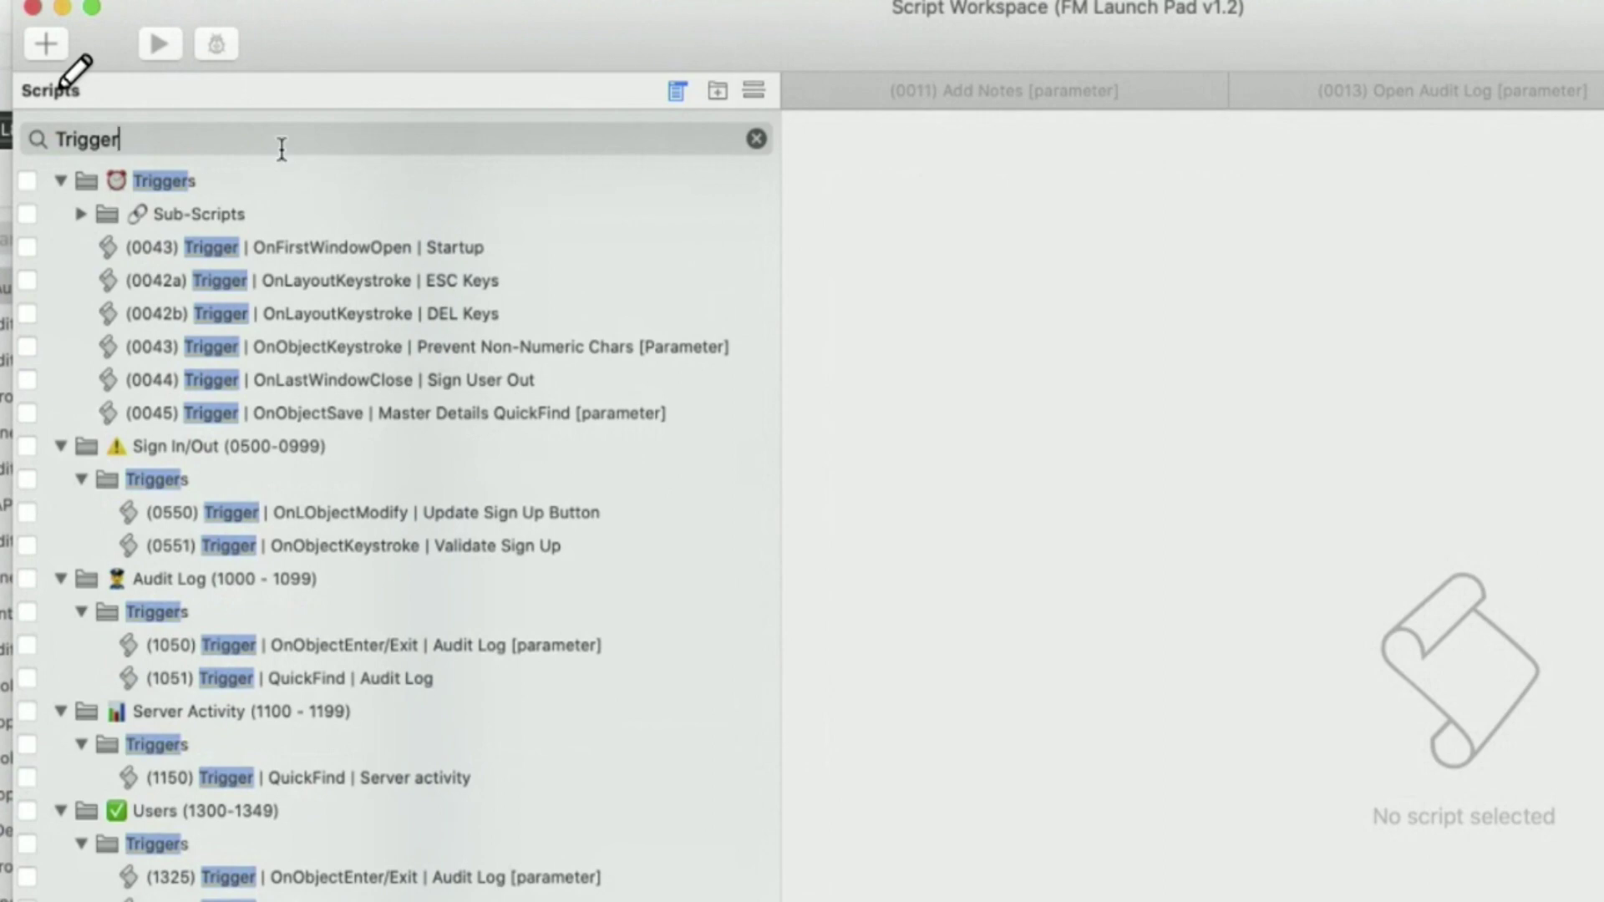
{"action": "key", "text": "super+a"}
{"action": "type", "text": "OnLay"}
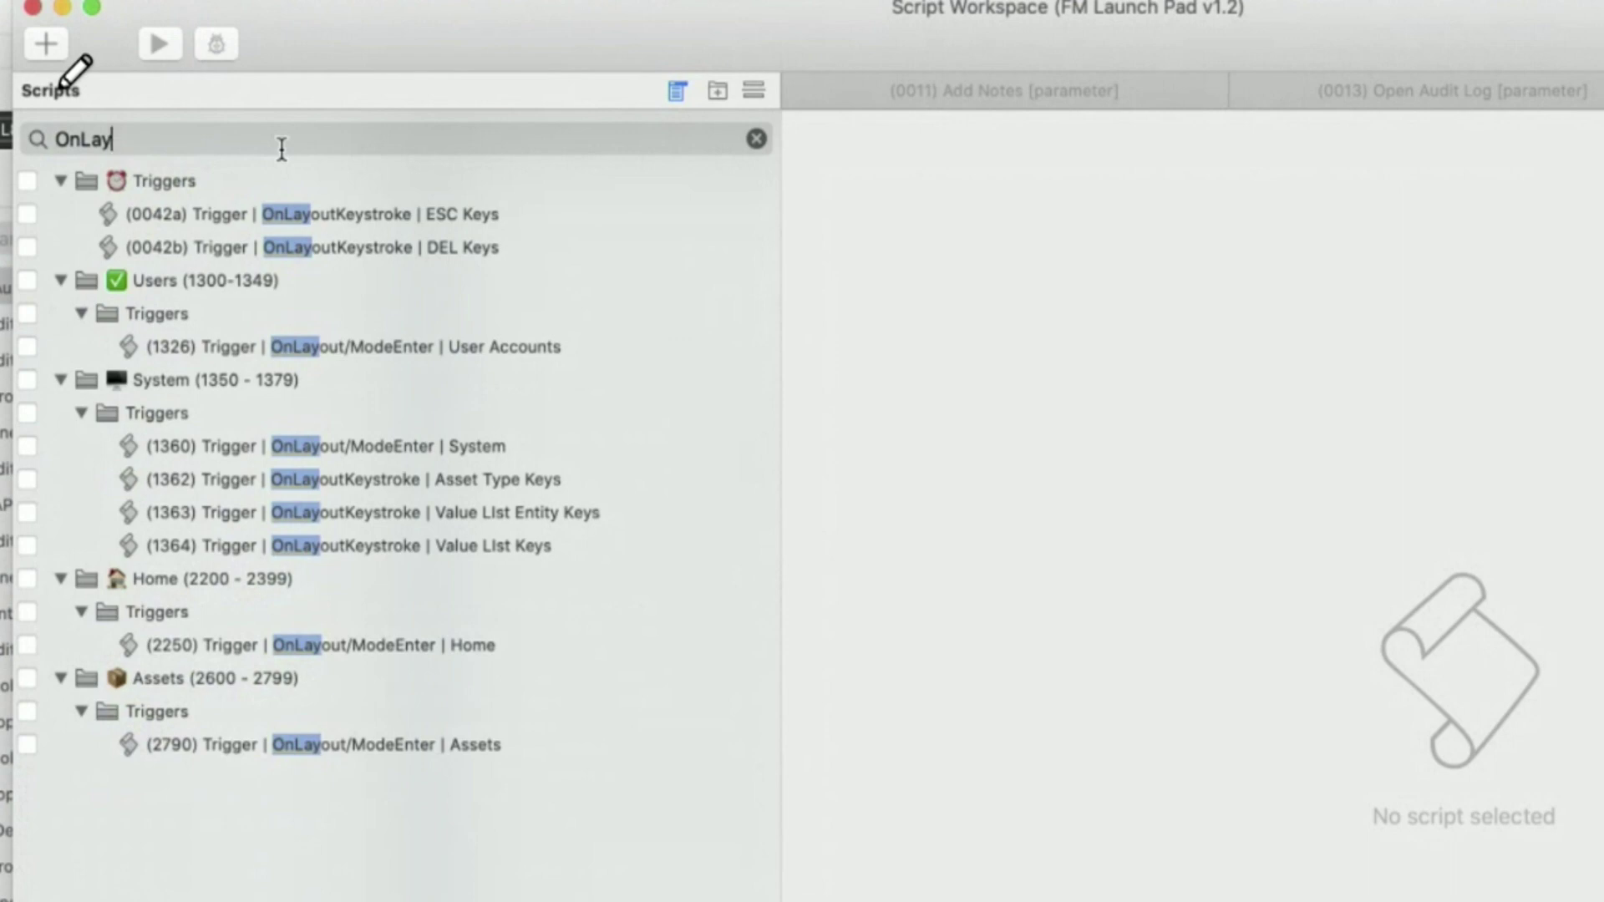
{"action": "left_click", "coordinate": [757, 139]}
- Open (1326) Trigger | OnLayout/ModeEnter | User Accounts and move the Script Workspace aside
{"action": "scroll", "coordinate": [454, 670], "scroll_direction": "down", "scroll_amount": 10}
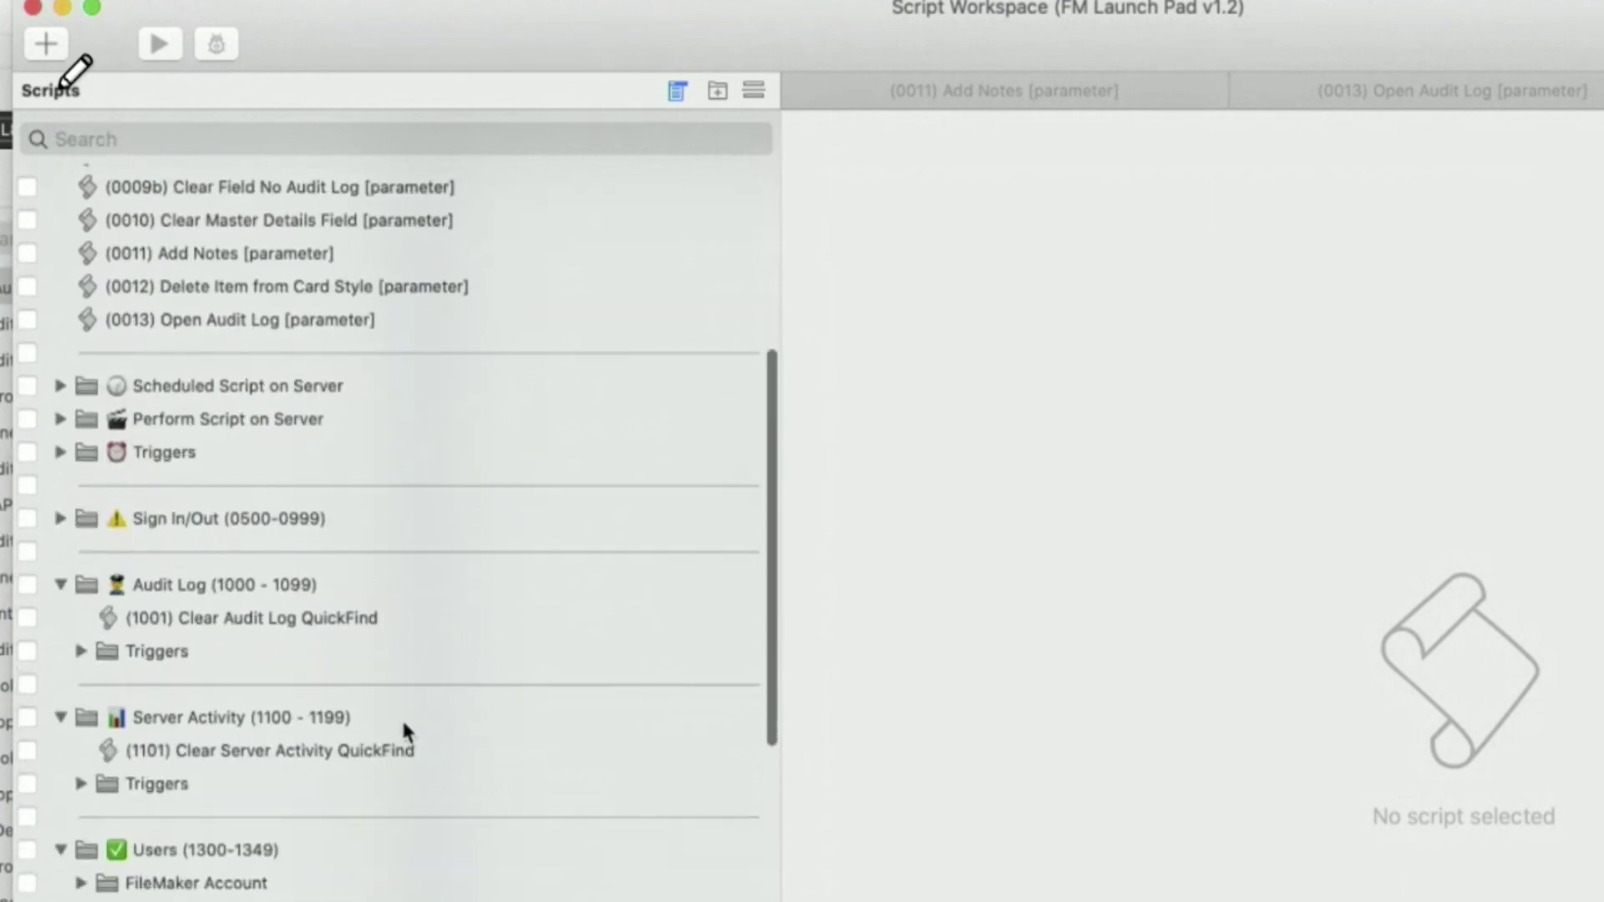
{"action": "scroll", "coordinate": [402, 717], "scroll_direction": "down", "scroll_amount": 10}
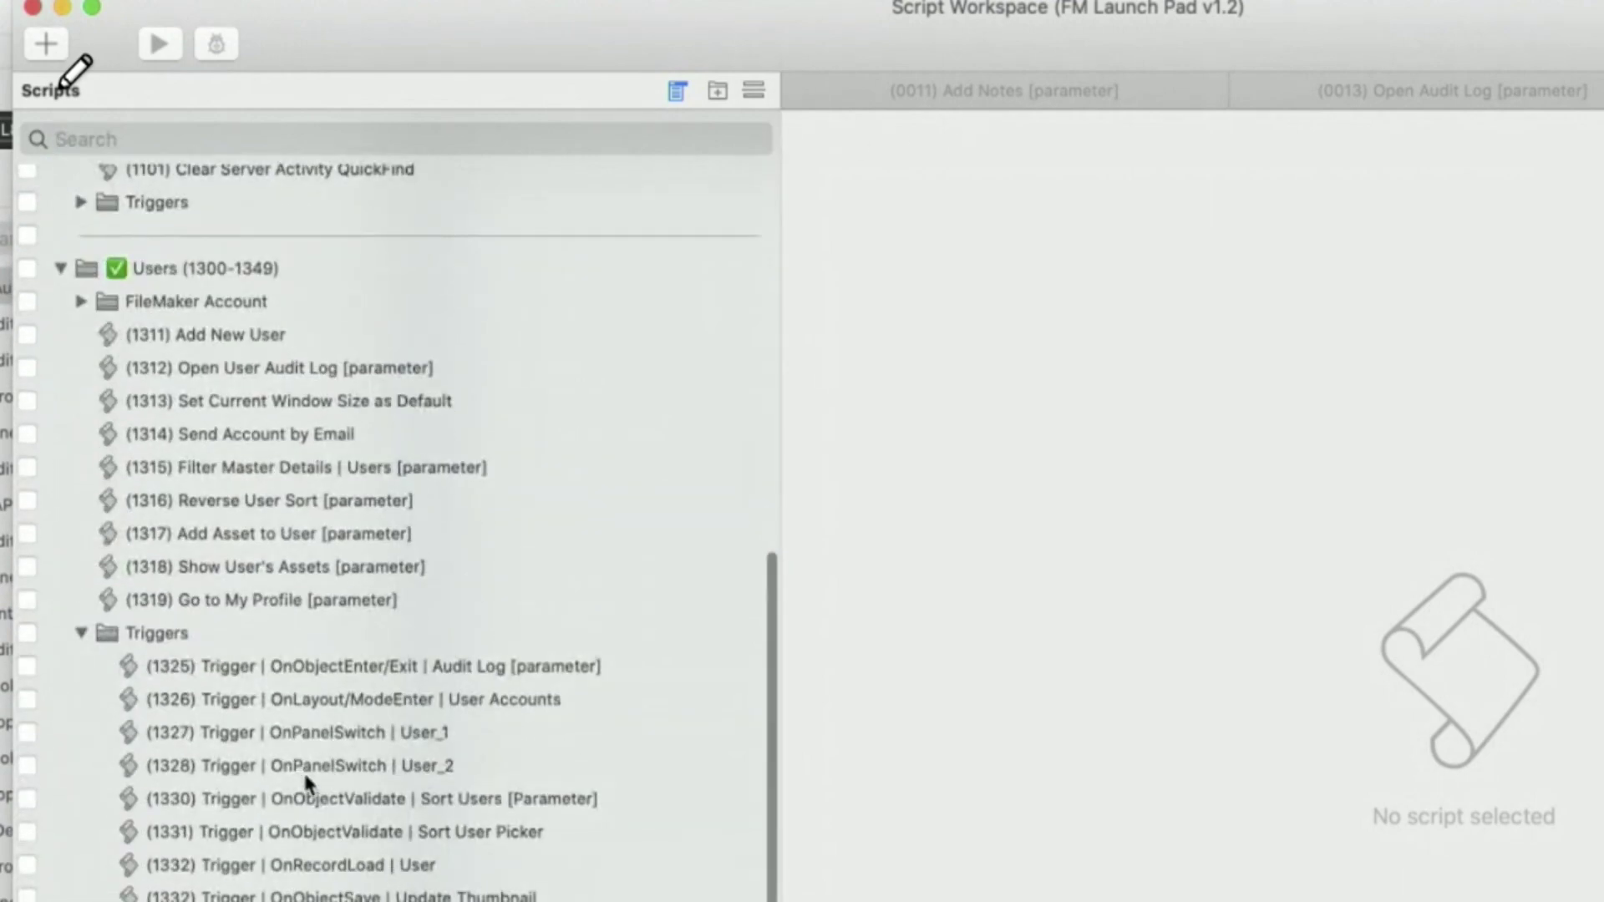
{"action": "left_click", "coordinate": [284, 700]}
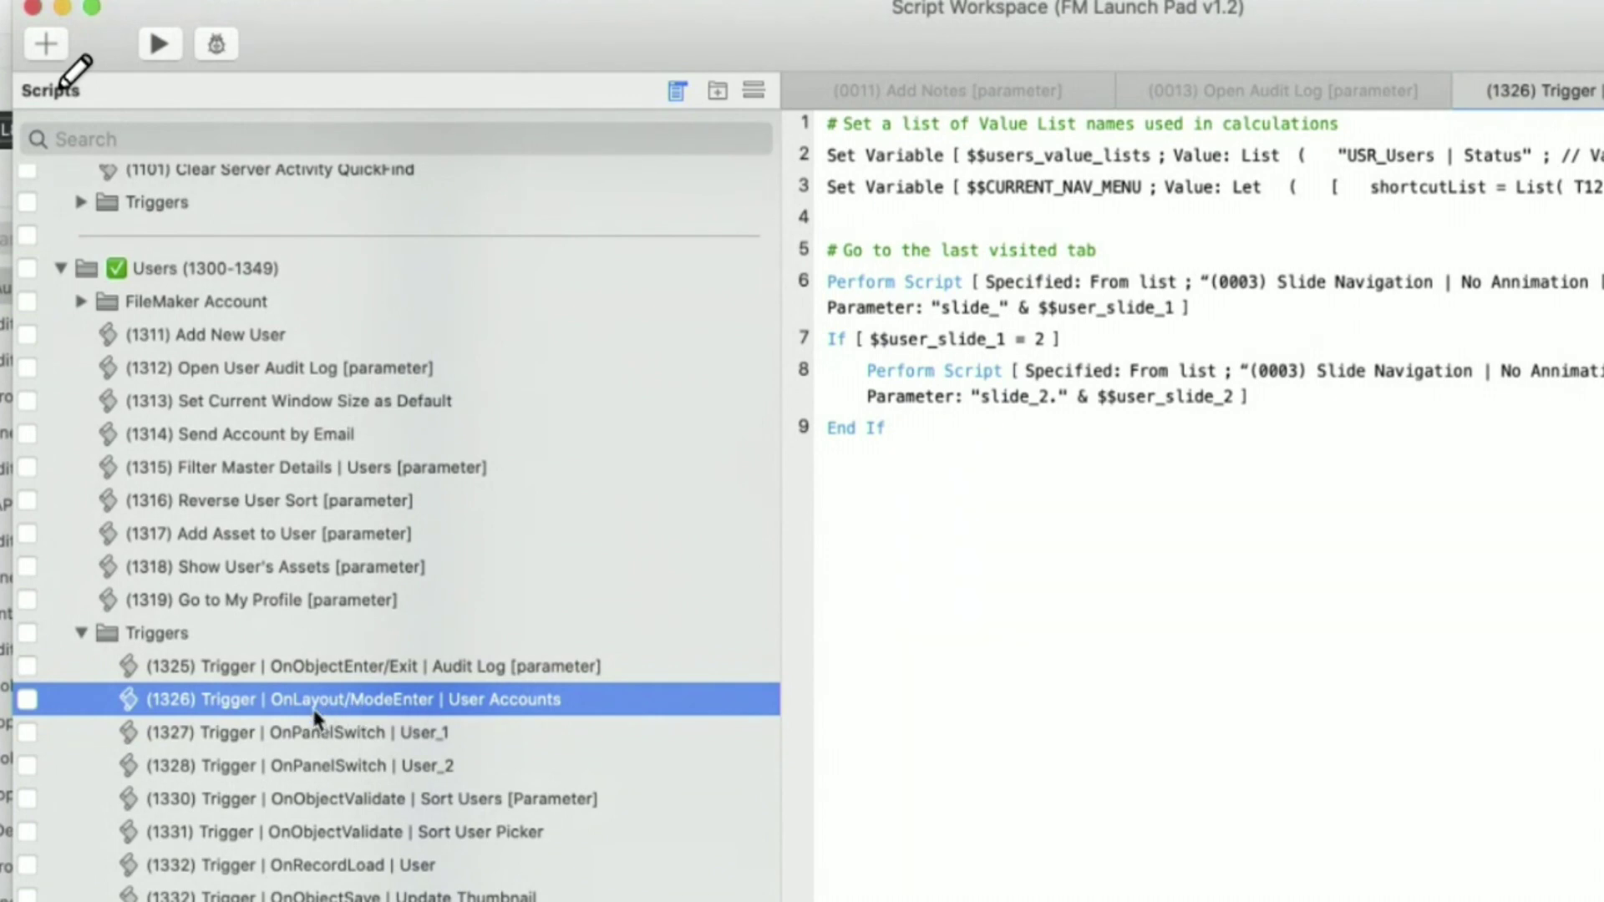
{"action": "left_click_drag", "start_coordinate": [589, 46], "coordinate": [1201, 228]}
{"action": "left_click", "coordinate": [468, 196]}
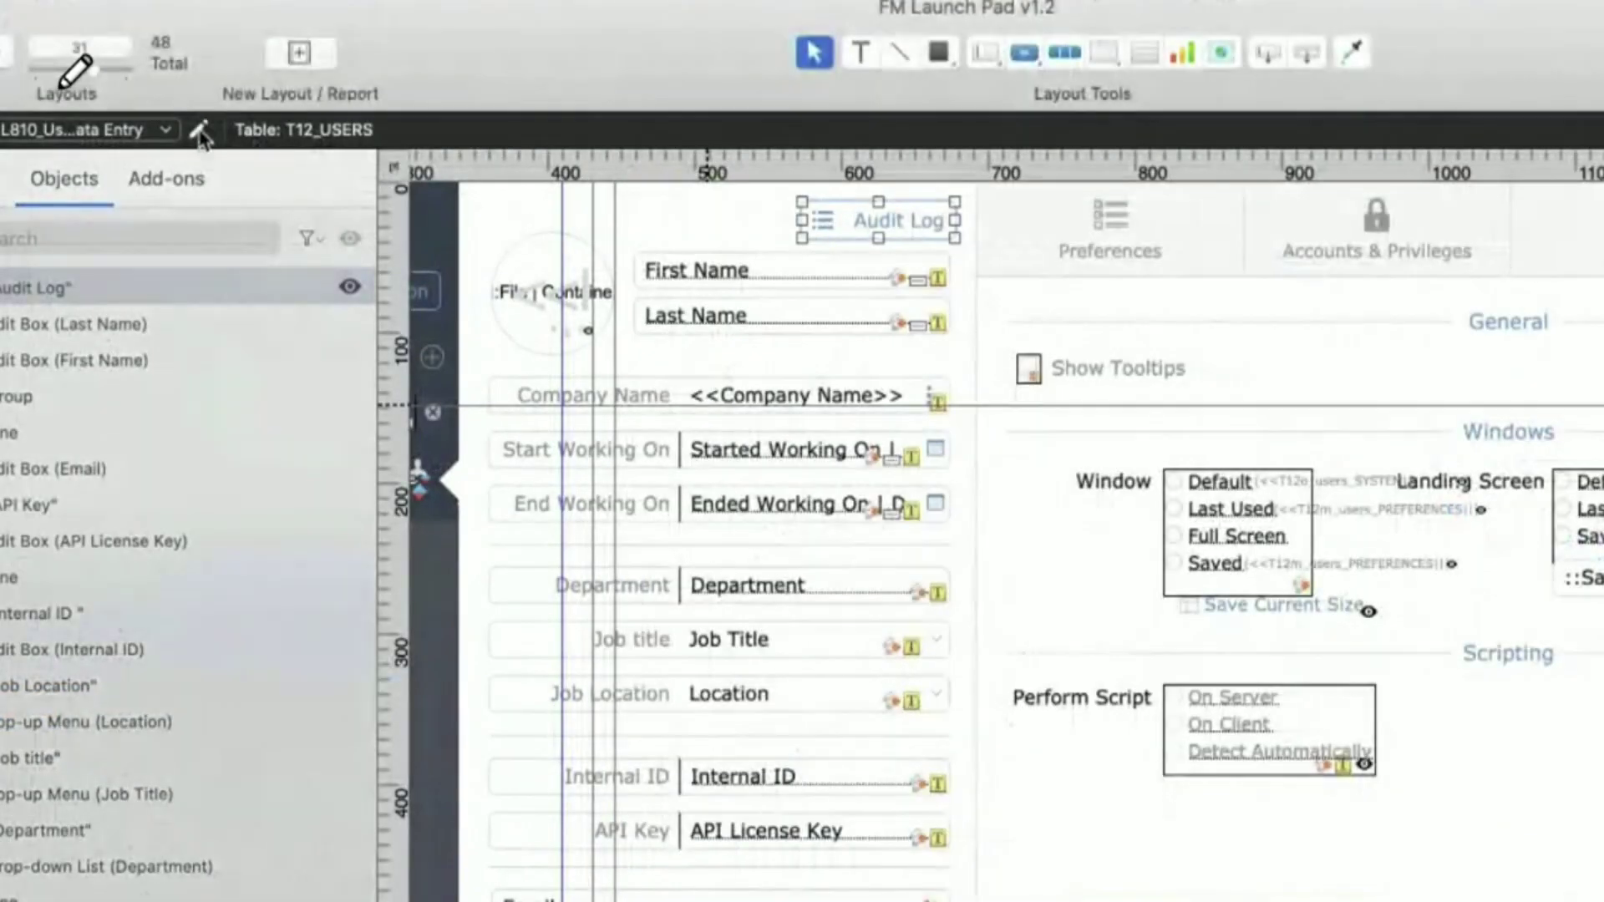
{"action": "left_click", "coordinate": [199, 131]}
{"action": "left_click", "coordinate": [933, 306]}
{"action": "scroll", "coordinate": [642, 501], "scroll_direction": "down", "scroll_amount": 1}
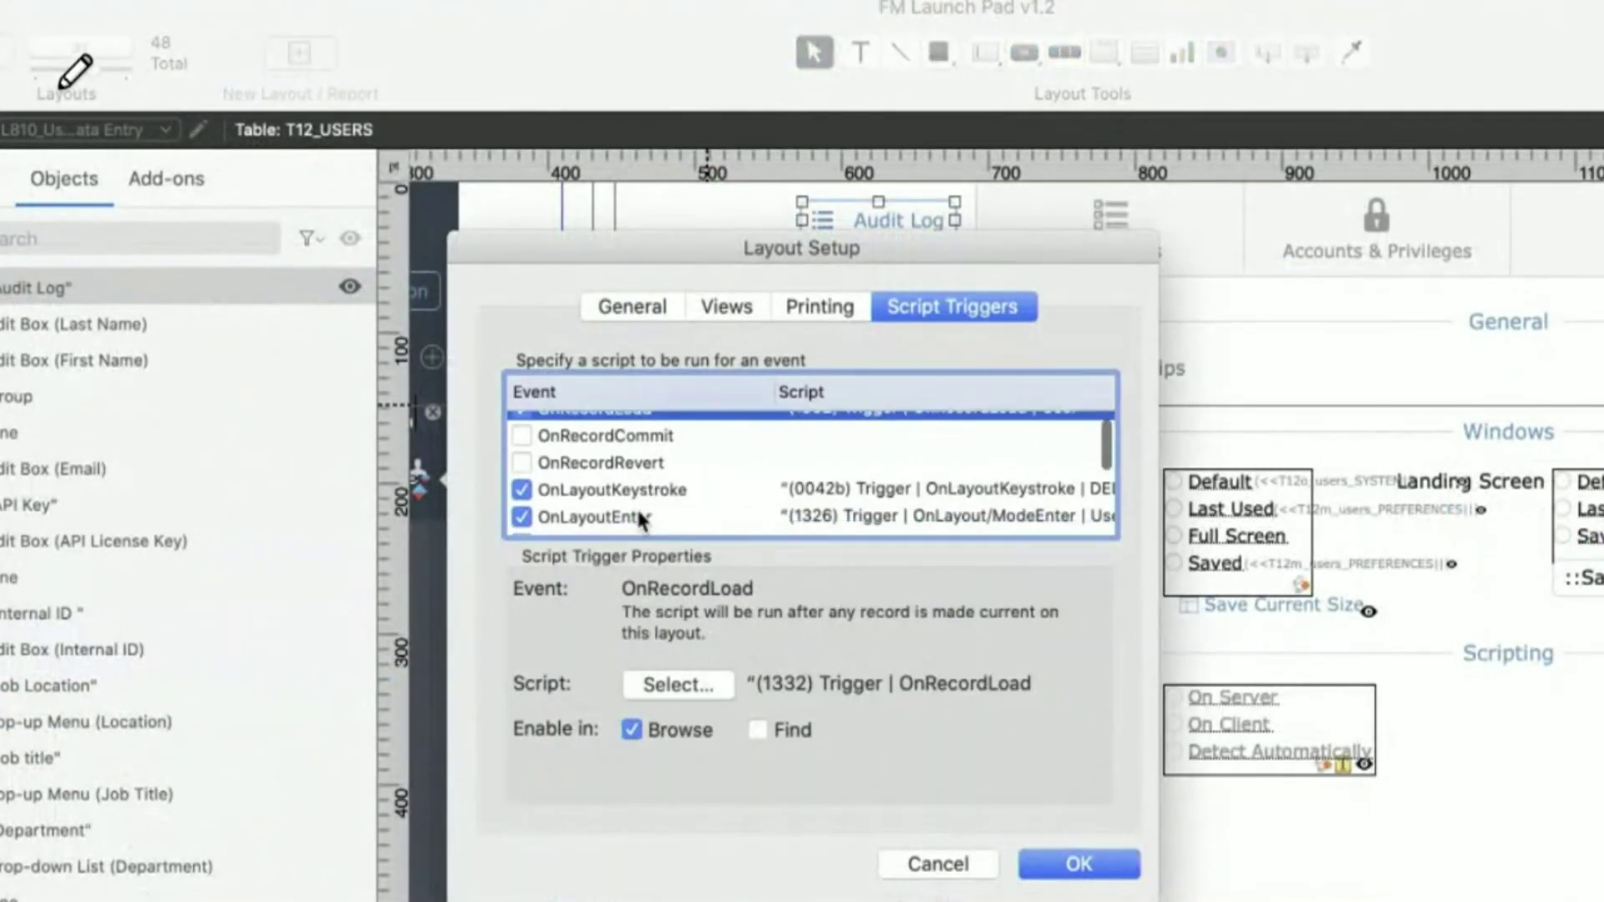
{"action": "scroll", "coordinate": [642, 509], "scroll_direction": "down", "scroll_amount": 1}
{"action": "left_click", "coordinate": [651, 483]}
{"action": "scroll", "coordinate": [664, 483], "scroll_direction": "down", "scroll_amount": 3}
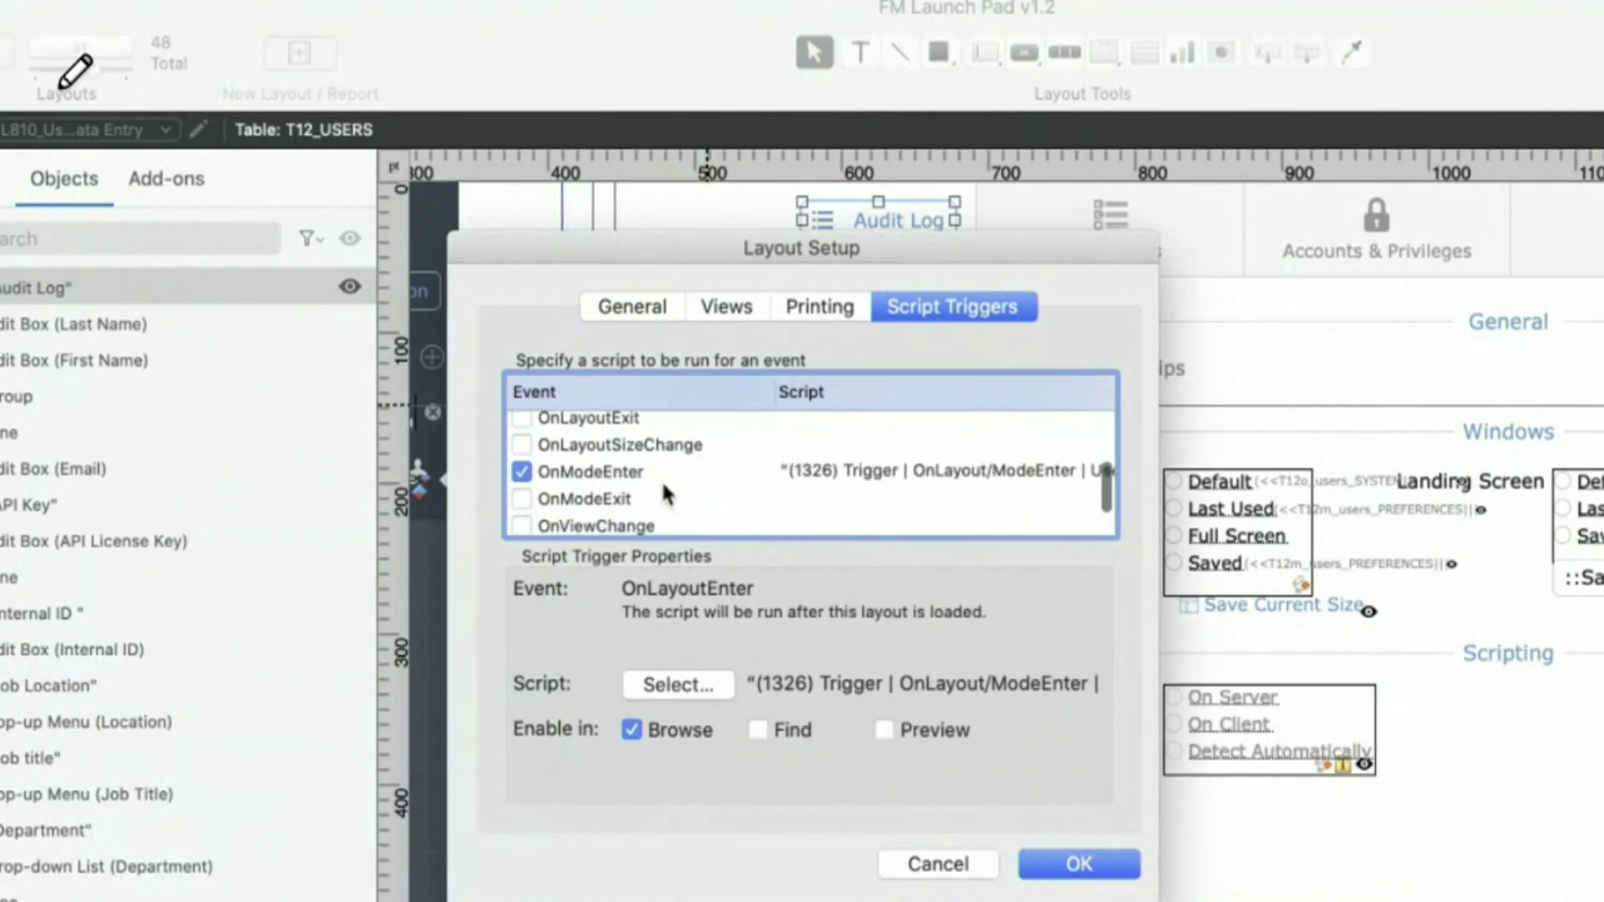
{"action": "left_click", "coordinate": [663, 471]}
{"action": "scroll", "coordinate": [664, 469], "scroll_direction": "up", "scroll_amount": 4}
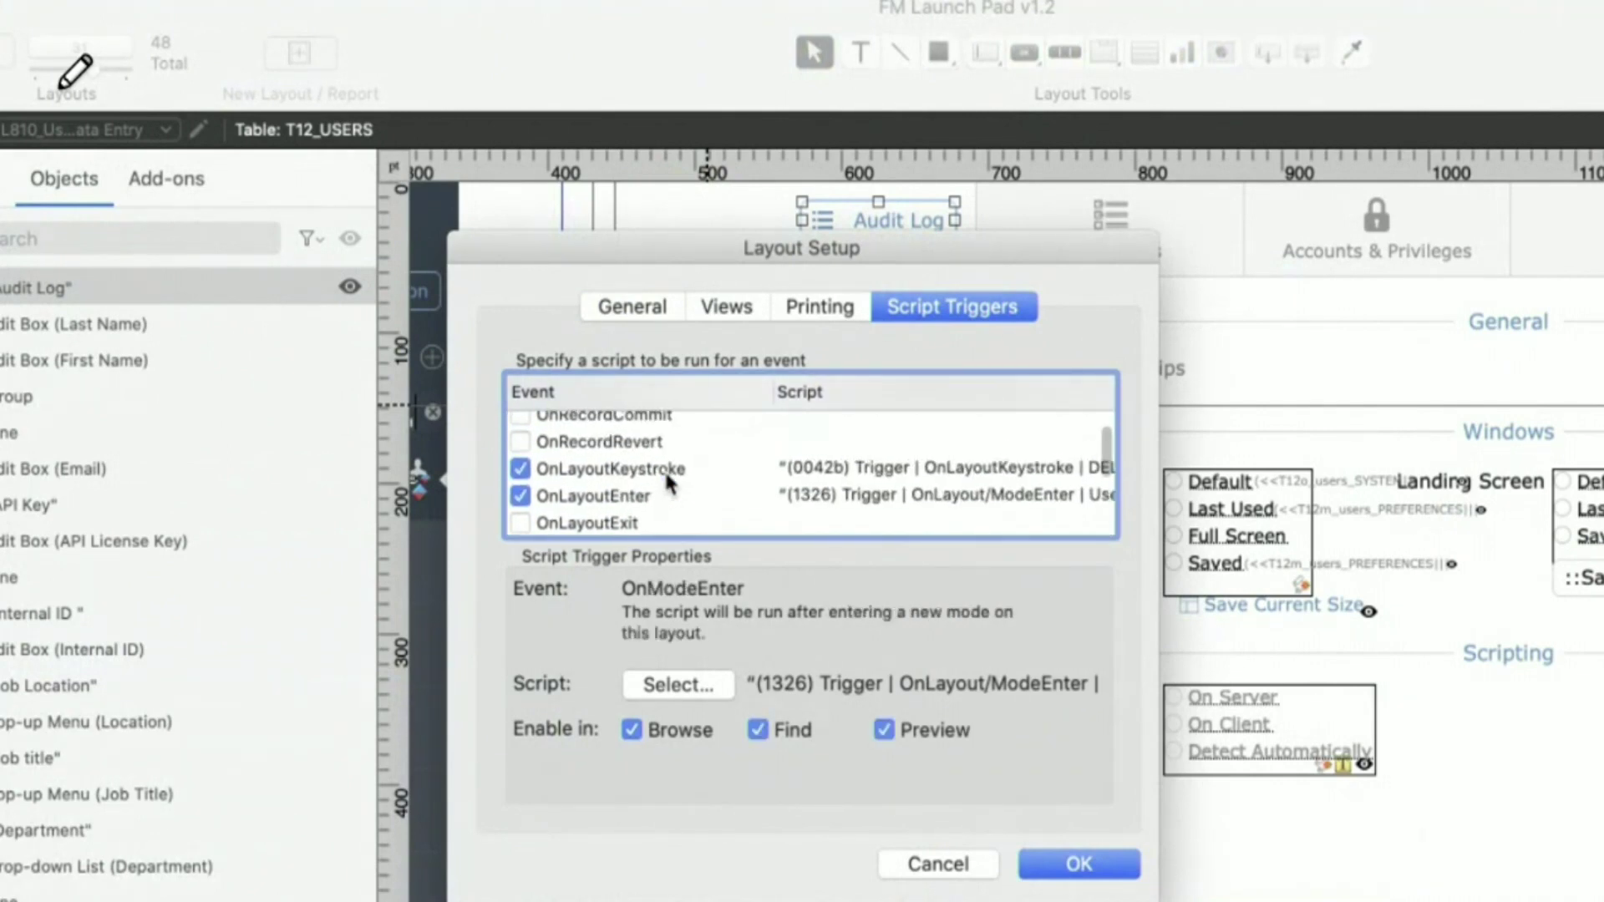
{"action": "left_click", "coordinate": [669, 496]}
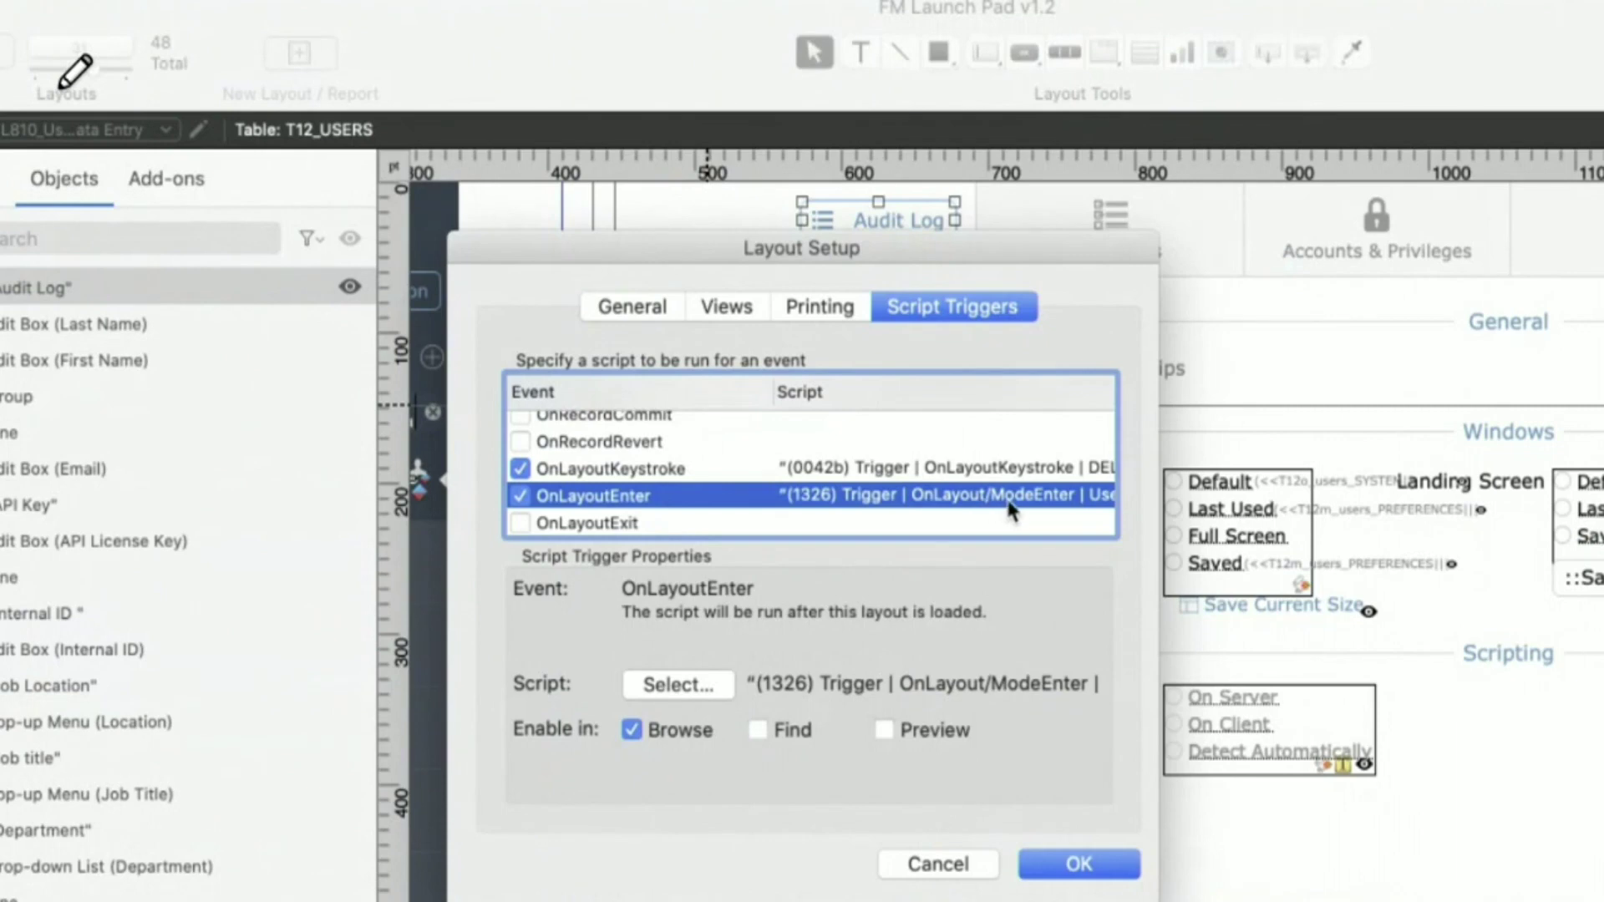
{"action": "scroll", "coordinate": [1036, 508], "scroll_direction": "right", "scroll_amount": 1}
{"action": "key", "text": "Escape"}
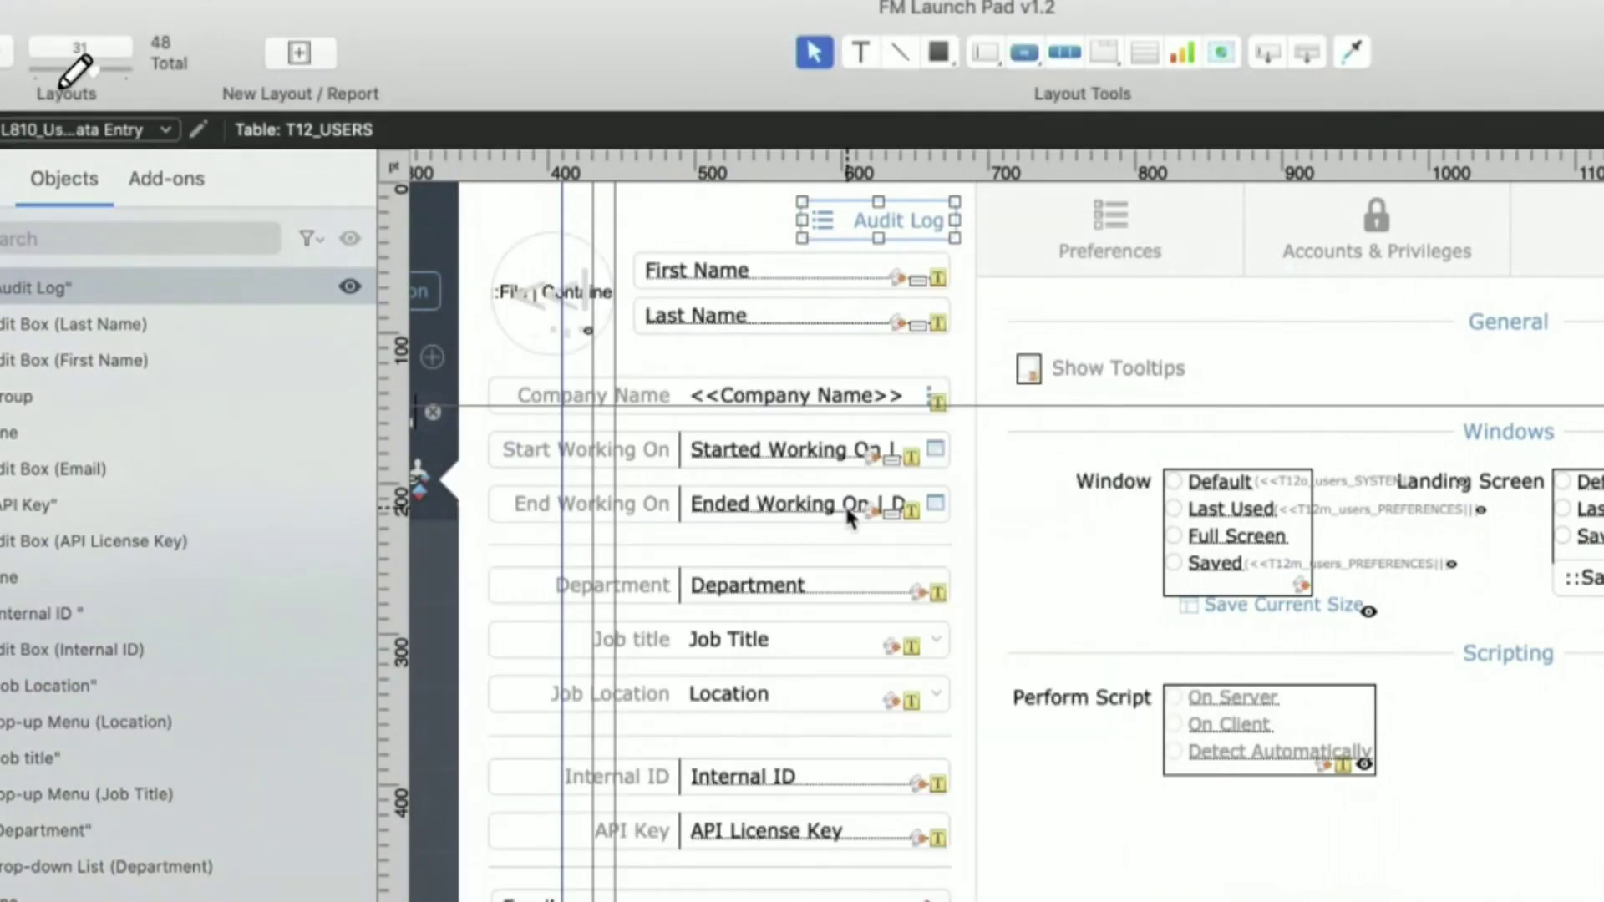
{"action": "key", "text": "super+shift+s"}
{"action": "left_click_drag", "start_coordinate": [1030, 173], "coordinate": [532, 1]}
- Expand the System Triggers folder
{"action": "scroll", "coordinate": [380, 734], "scroll_direction": "down", "scroll_amount": 6}
{"action": "scroll", "coordinate": [386, 644], "scroll_direction": "up", "scroll_amount": 2}
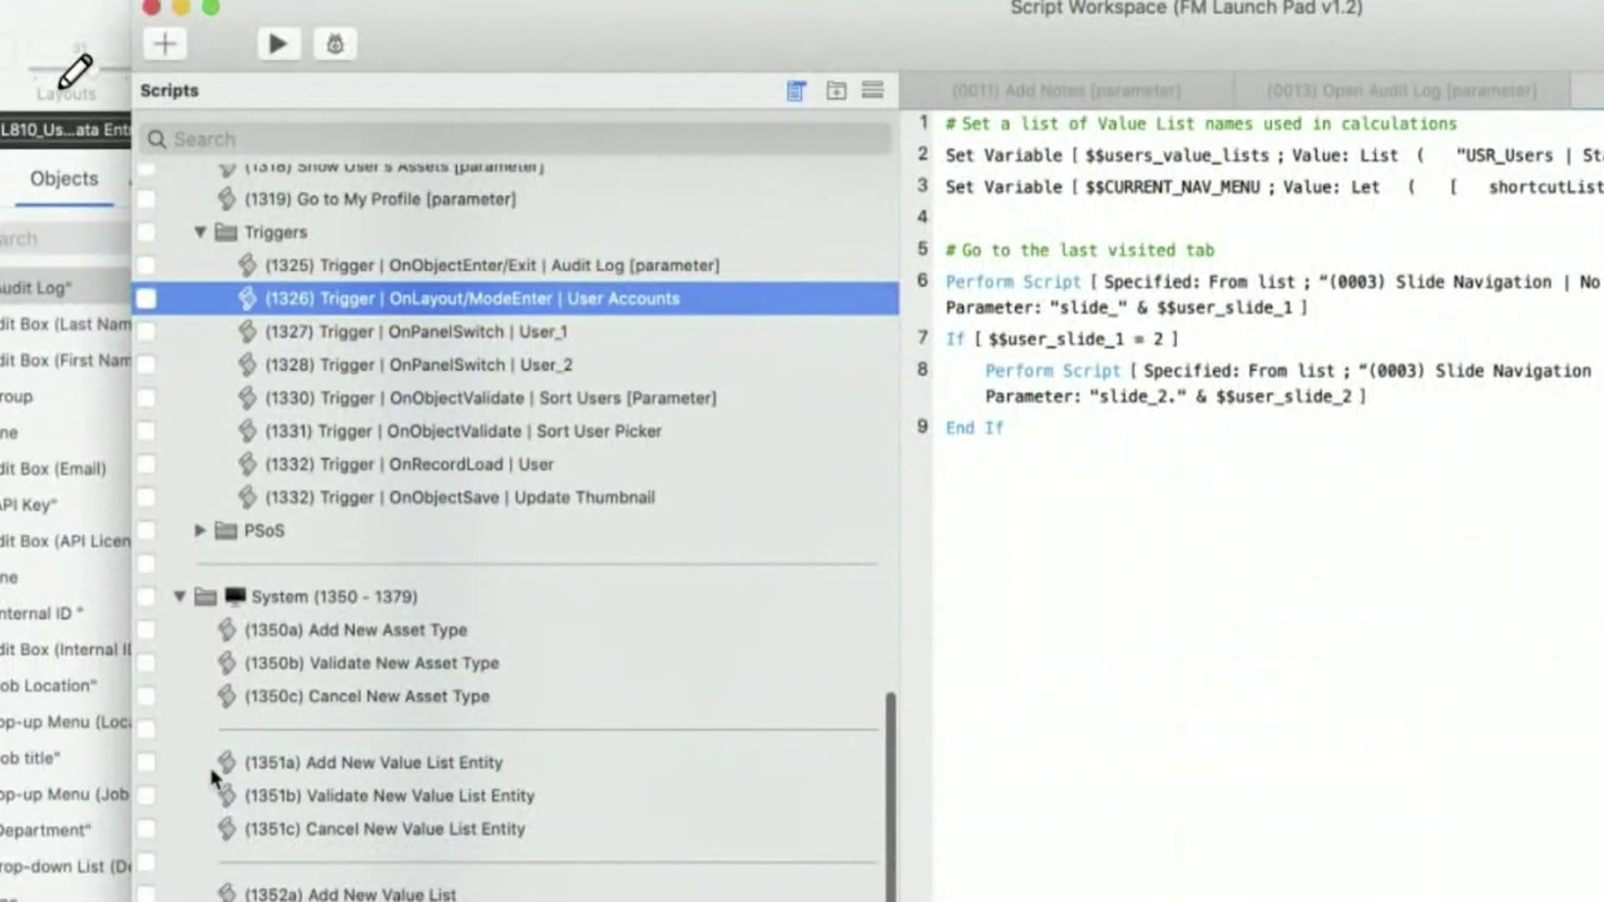
{"action": "scroll", "coordinate": [249, 774], "scroll_direction": "down", "scroll_amount": 10}
{"action": "left_click", "coordinate": [201, 825]}
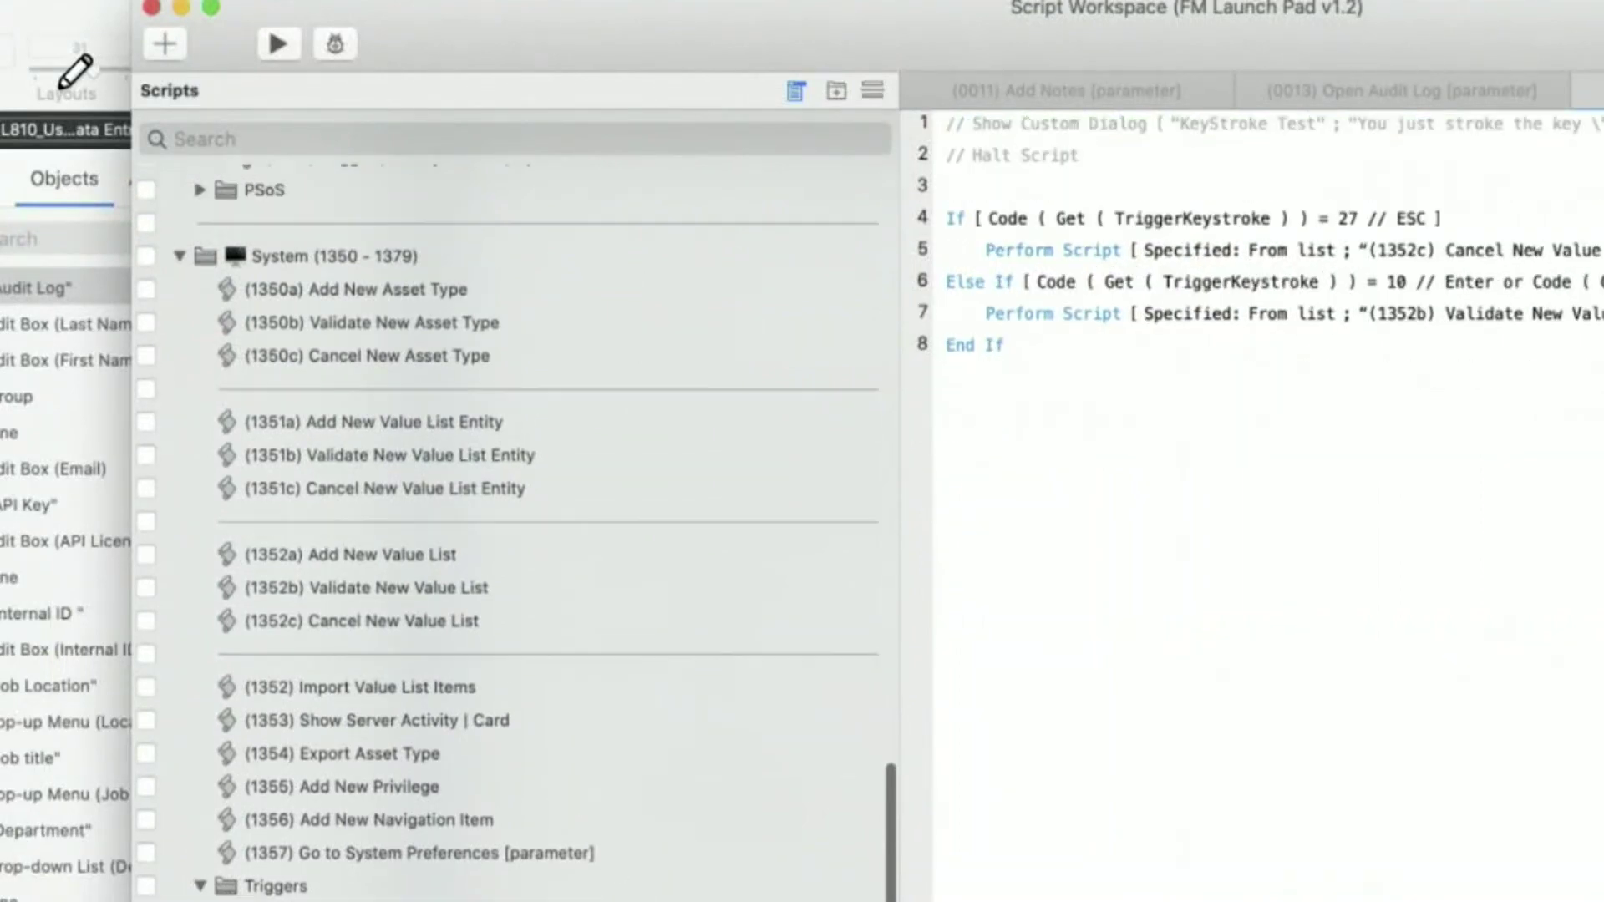
- Duplicate (1365) Trigger | OnObjectSave | Navigation Items Order and drag the copy into Home > Triggers
{"action": "scroll", "coordinate": [434, 582], "scroll_direction": "up", "scroll_amount": 9}
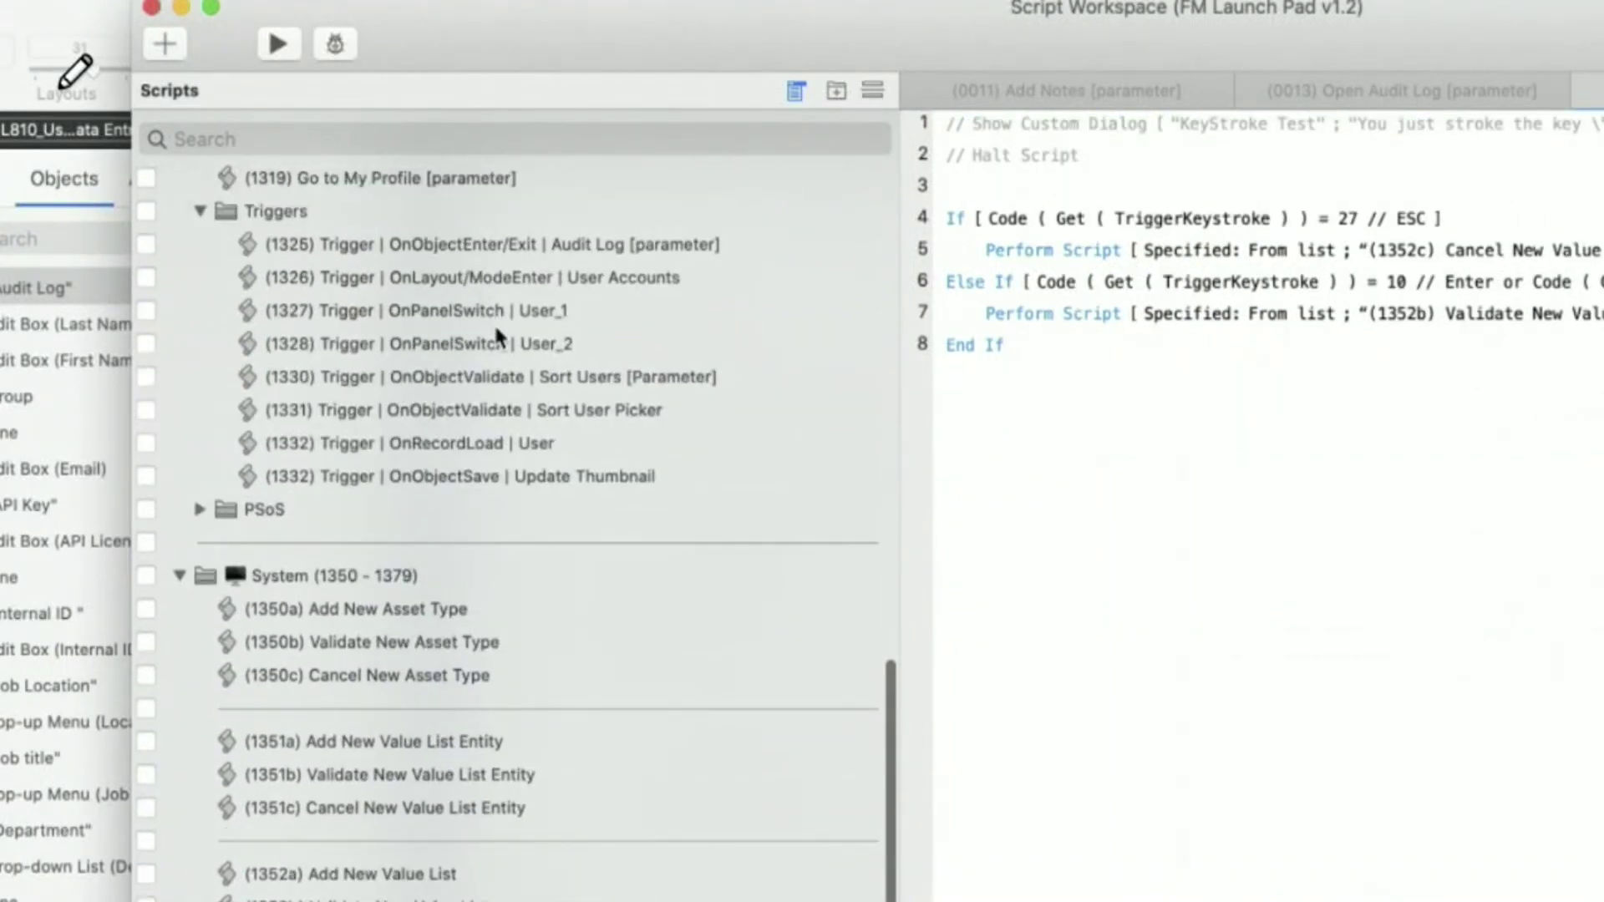
{"action": "scroll", "coordinate": [526, 459], "scroll_direction": "down", "scroll_amount": 9}
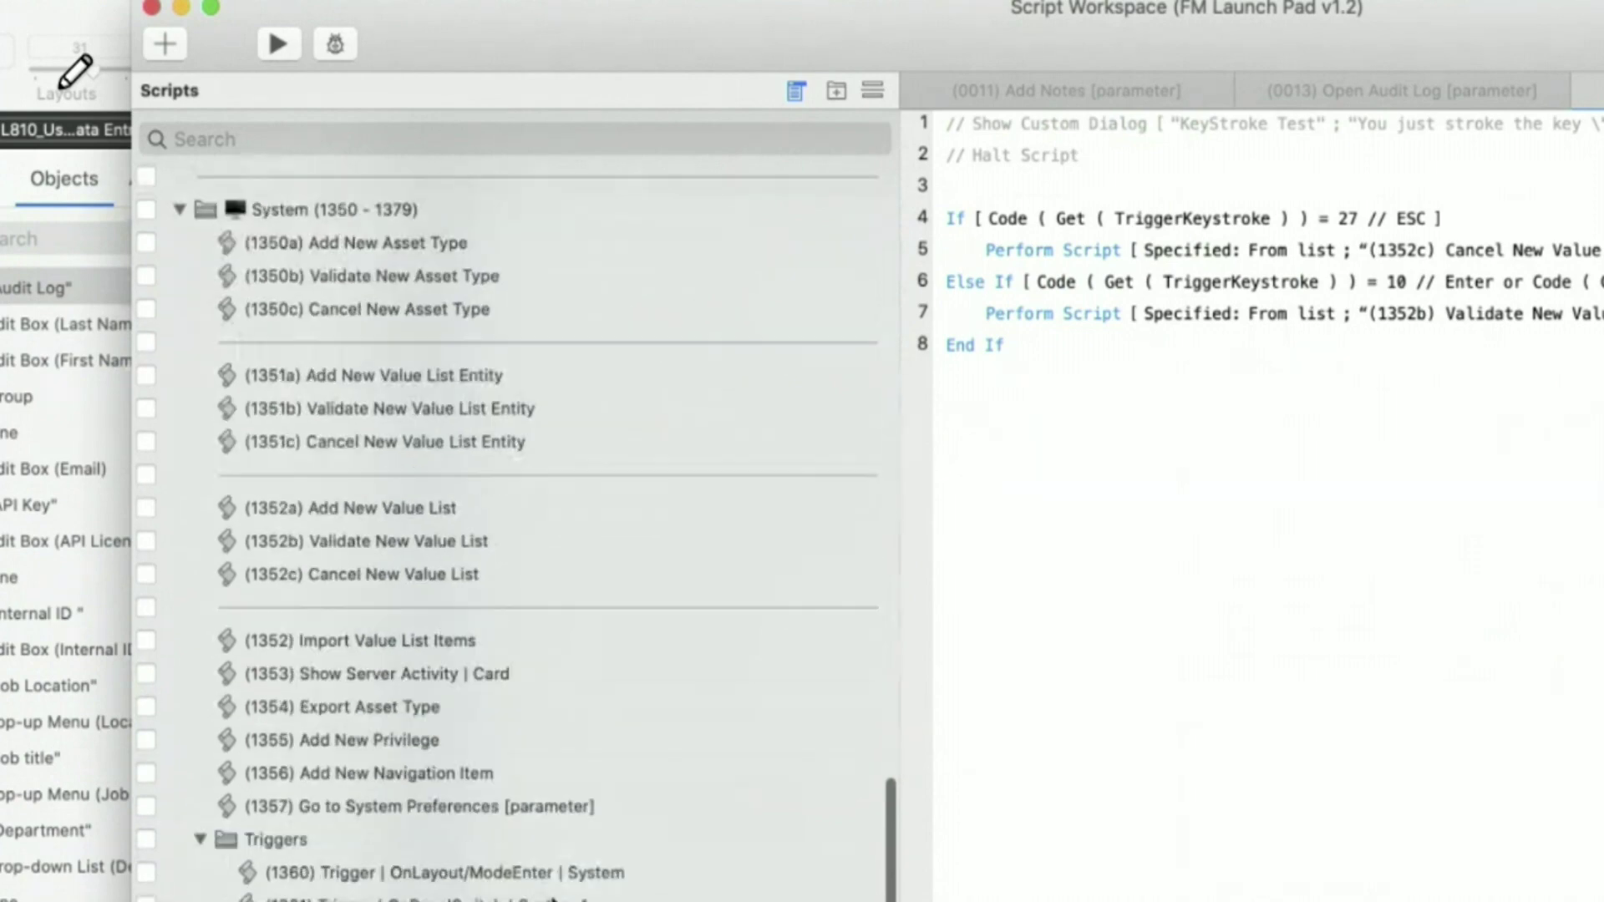
{"action": "scroll", "coordinate": [584, 453], "scroll_direction": "up", "scroll_amount": 11}
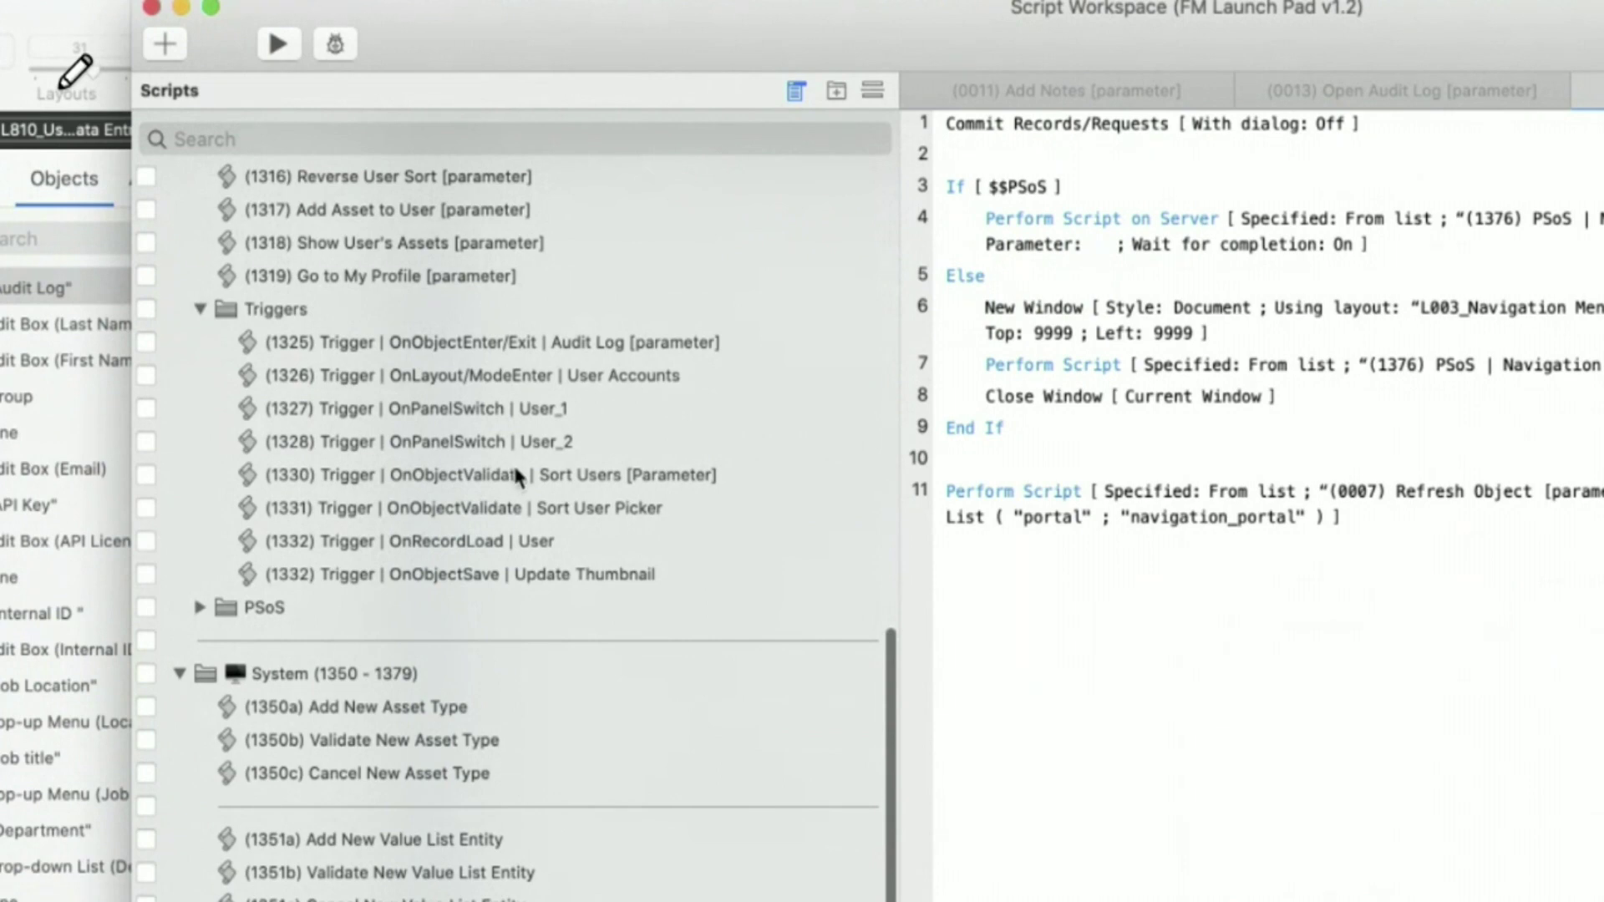
{"action": "scroll", "coordinate": [523, 543], "scroll_direction": "down", "scroll_amount": 17}
{"action": "left_click", "coordinate": [523, 568]}
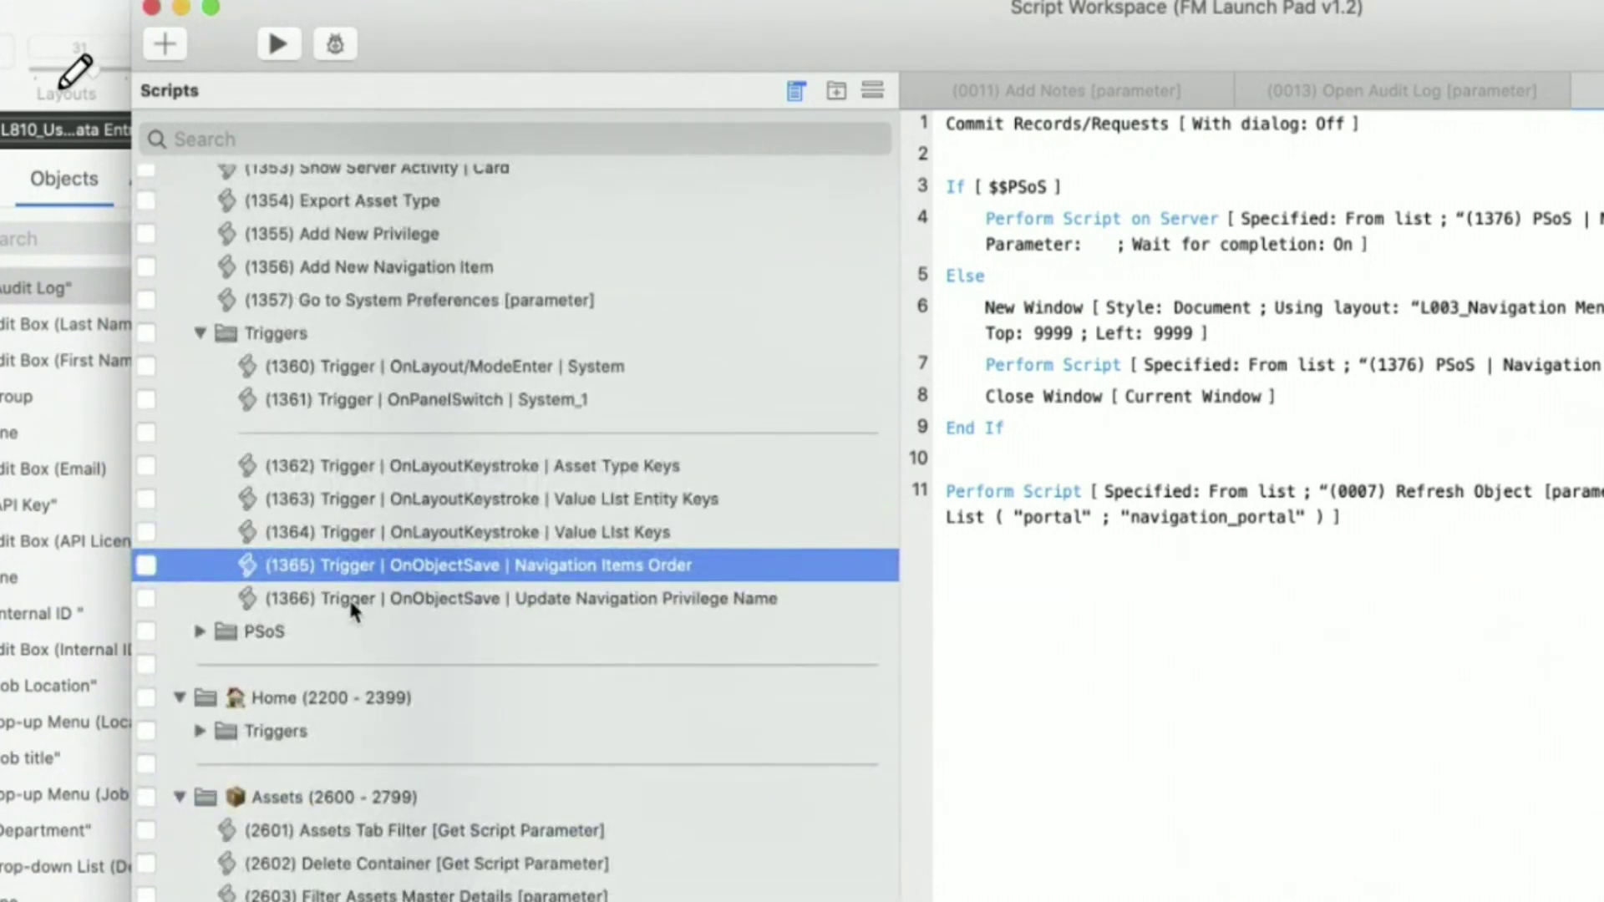
{"action": "key", "text": "super+d"}
{"action": "left_click_drag", "start_coordinate": [354, 594], "coordinate": [459, 767]}
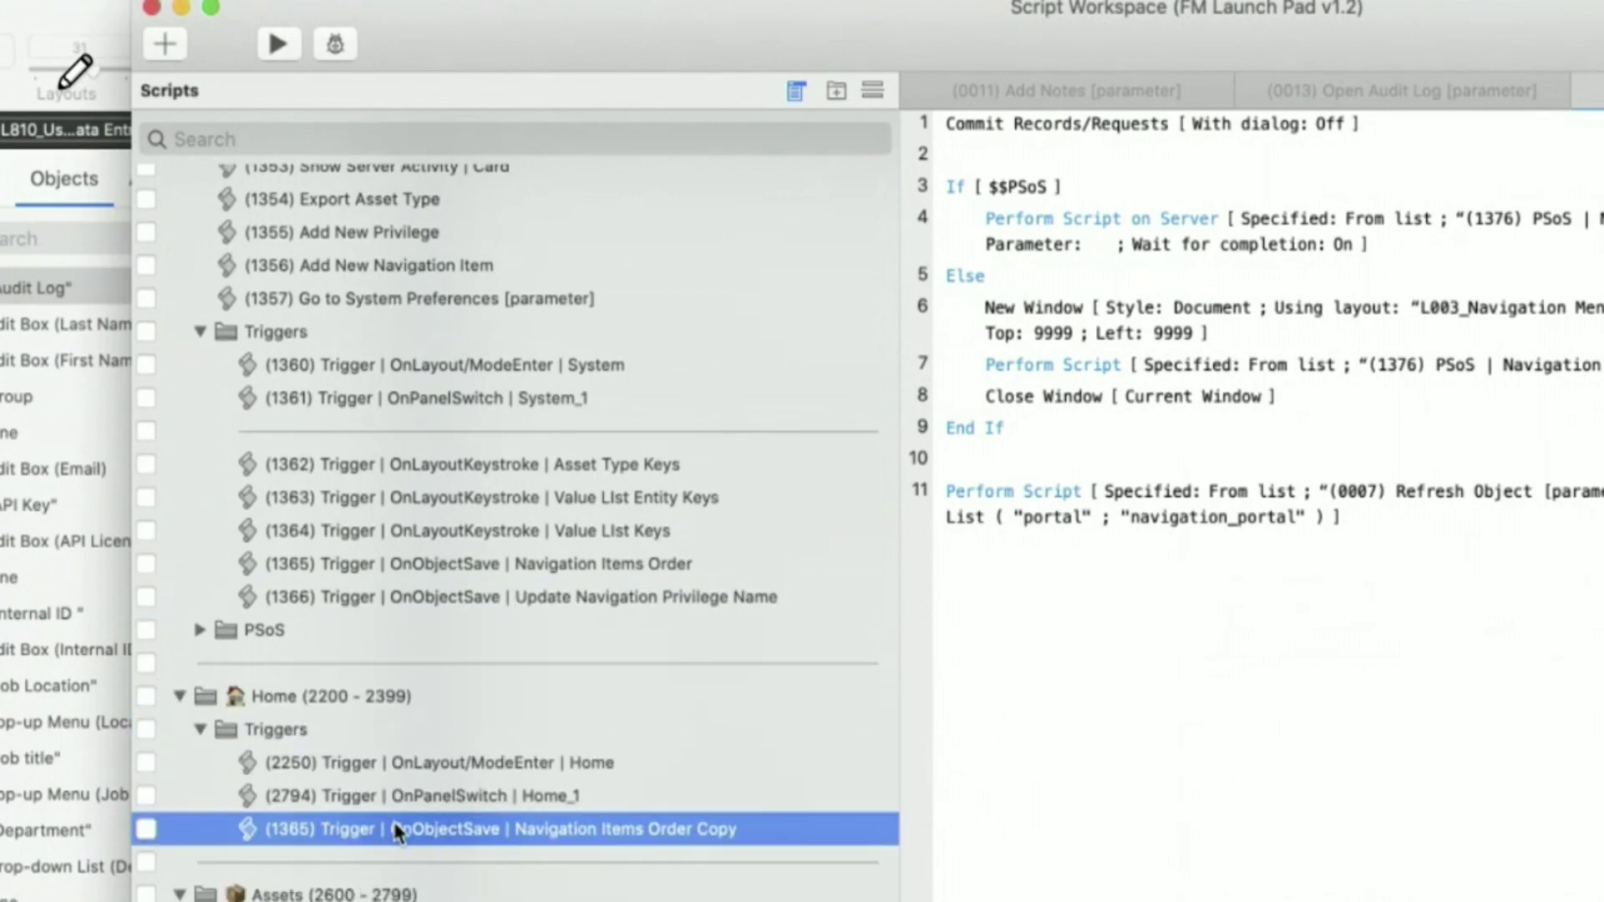
- Rename the copied script to '.ksdjksjdlksljkd', then delete it permanently
{"action": "left_click", "coordinate": [518, 832]}
{"action": "left_click_drag", "start_coordinate": [514, 830], "coordinate": [757, 831]}
{"action": "type", "text": ".ksdjksjdlksljkd"}
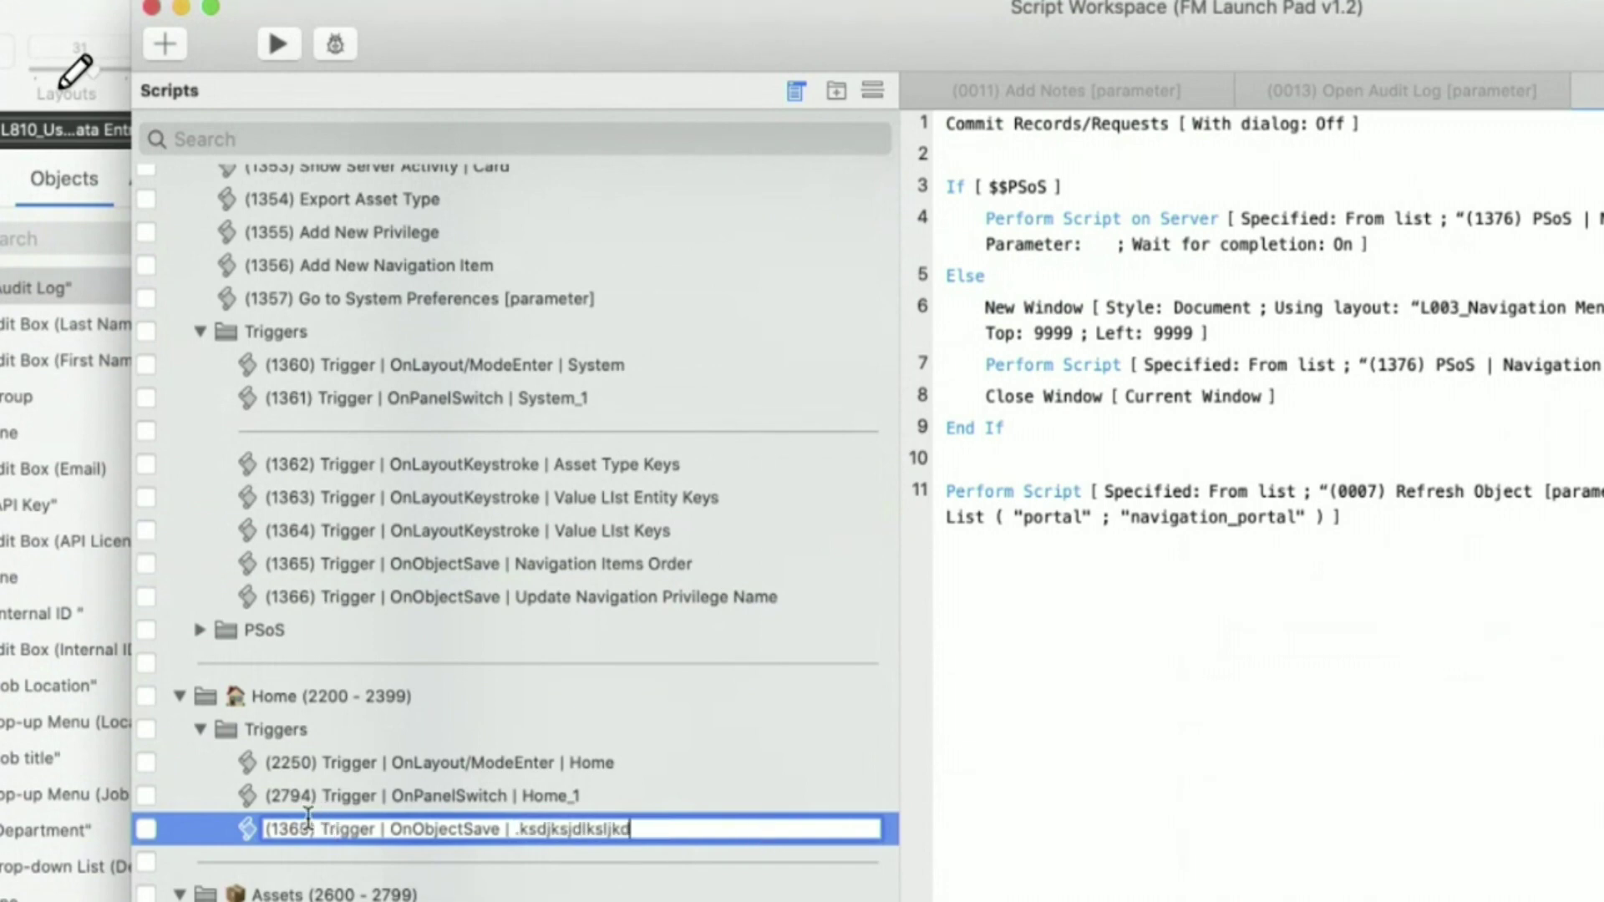
{"action": "left_click_drag", "start_coordinate": [691, 830], "coordinate": [257, 831]}
{"action": "left_click", "coordinate": [222, 829]}
{"action": "key", "text": "Delete"}
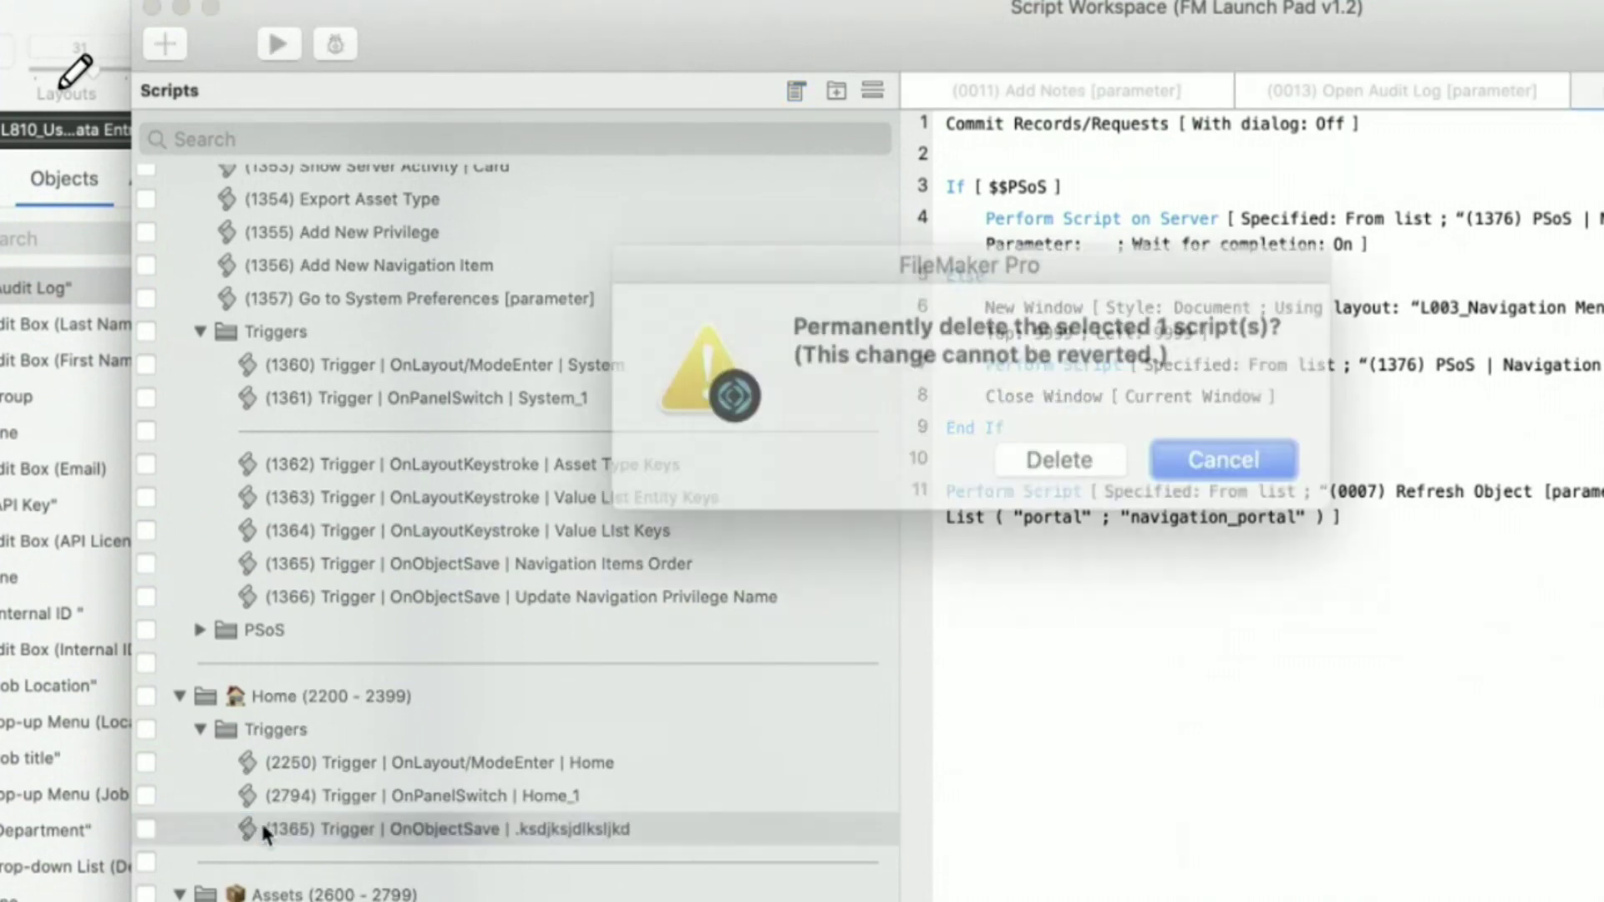
{"action": "key", "text": "Return"}
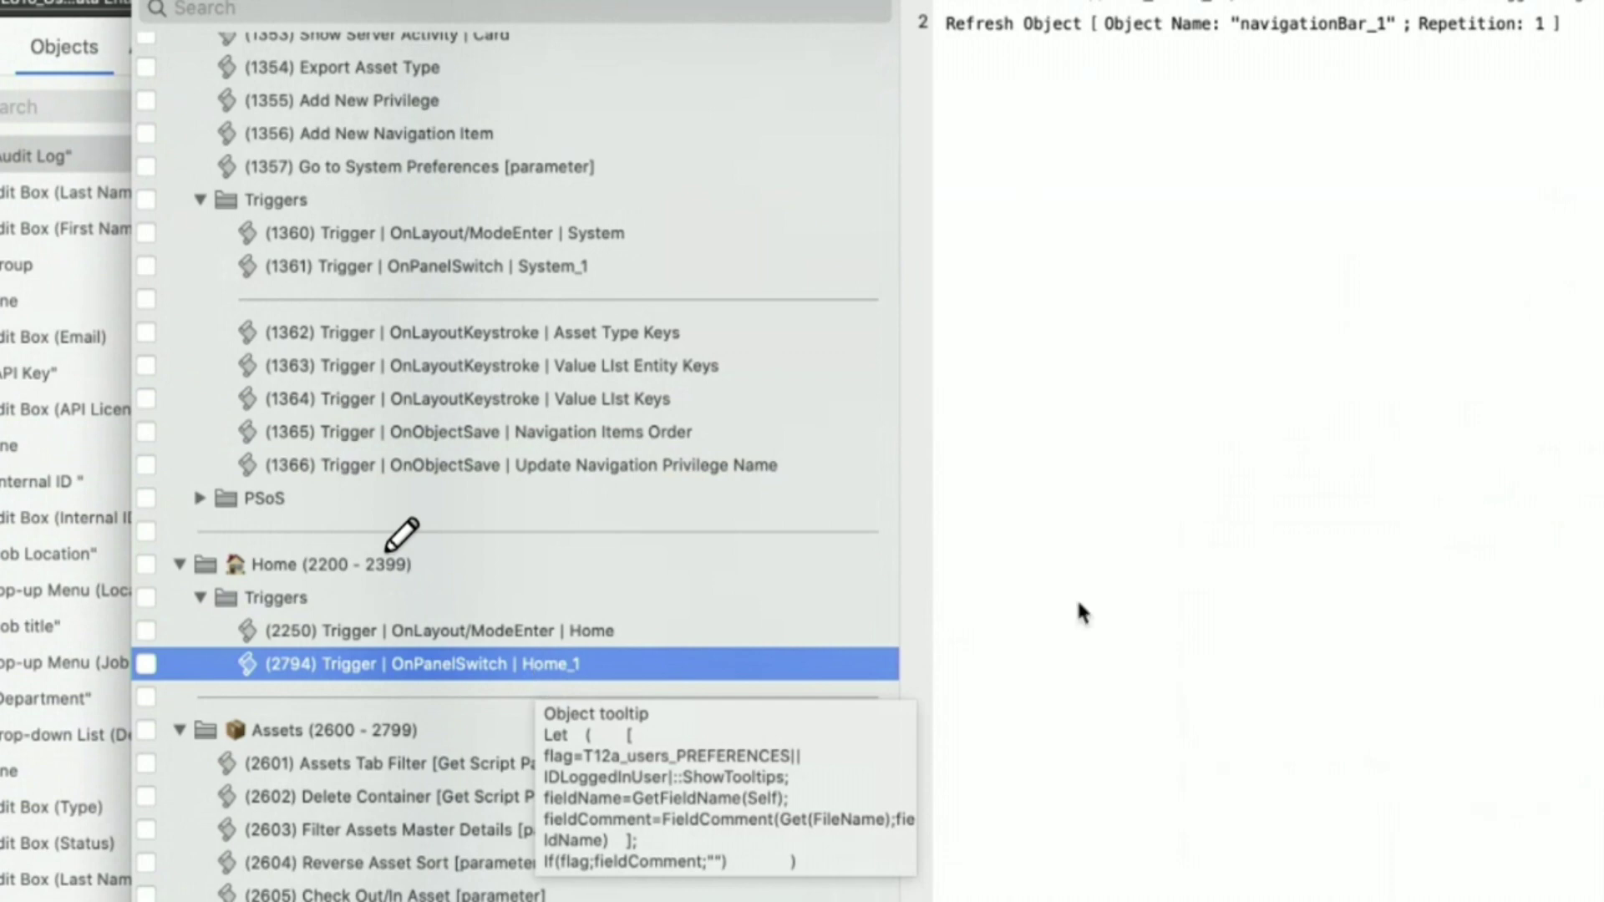
- Scroll the script list to the top and select the Users (1300-1349) folder
{"action": "left_click", "coordinate": [1213, 543]}
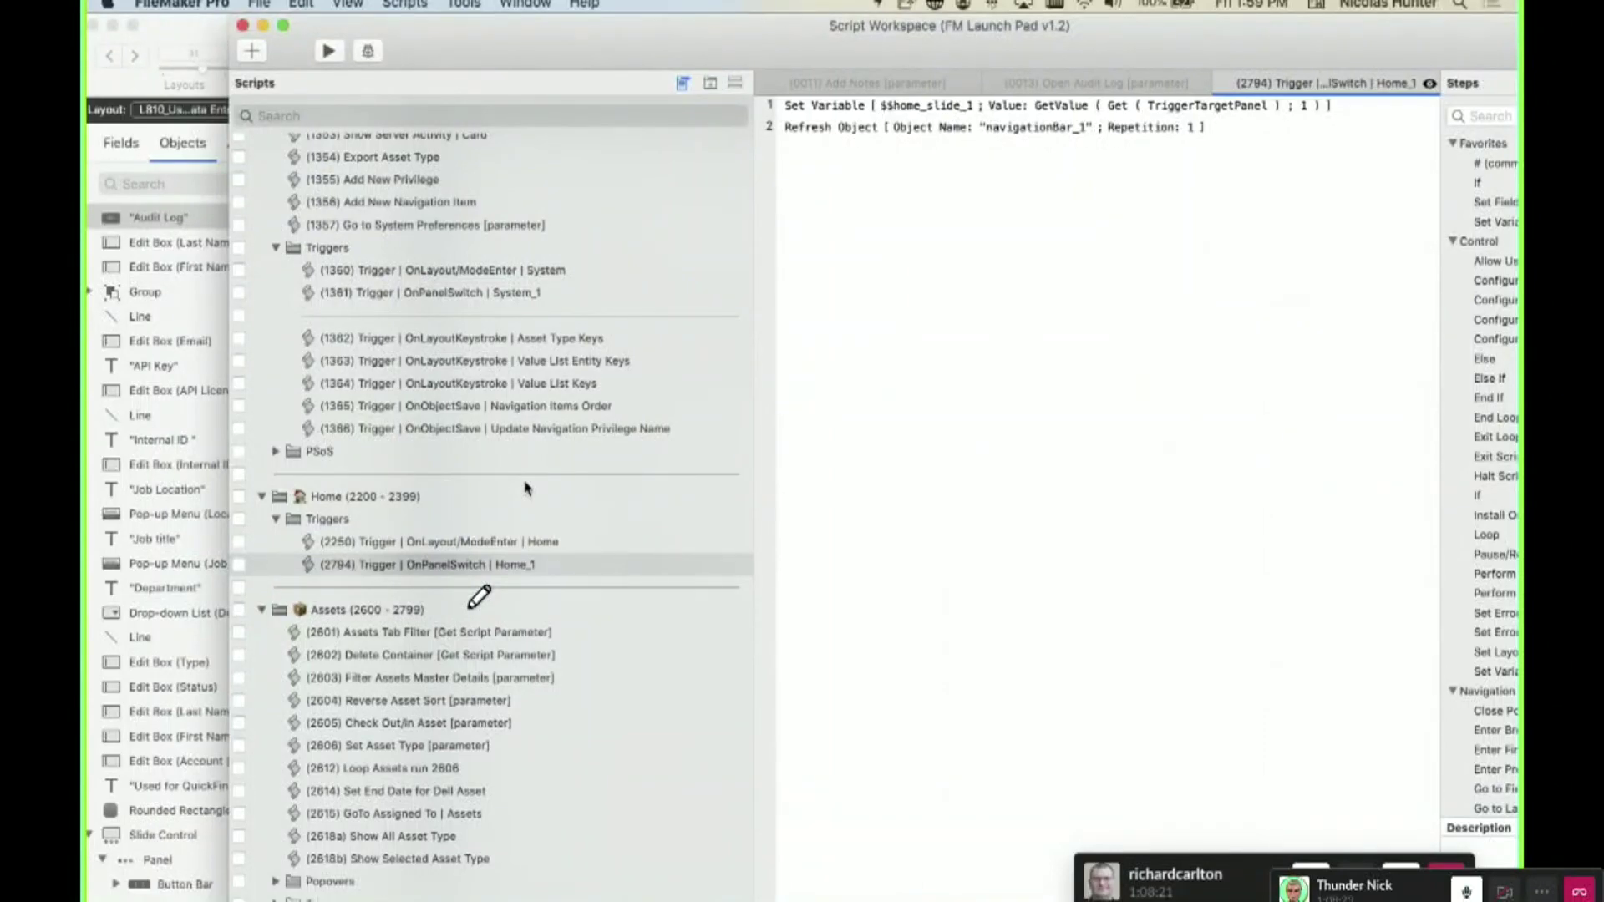
{"action": "scroll", "coordinate": [525, 487], "scroll_direction": "up", "scroll_amount": 3}
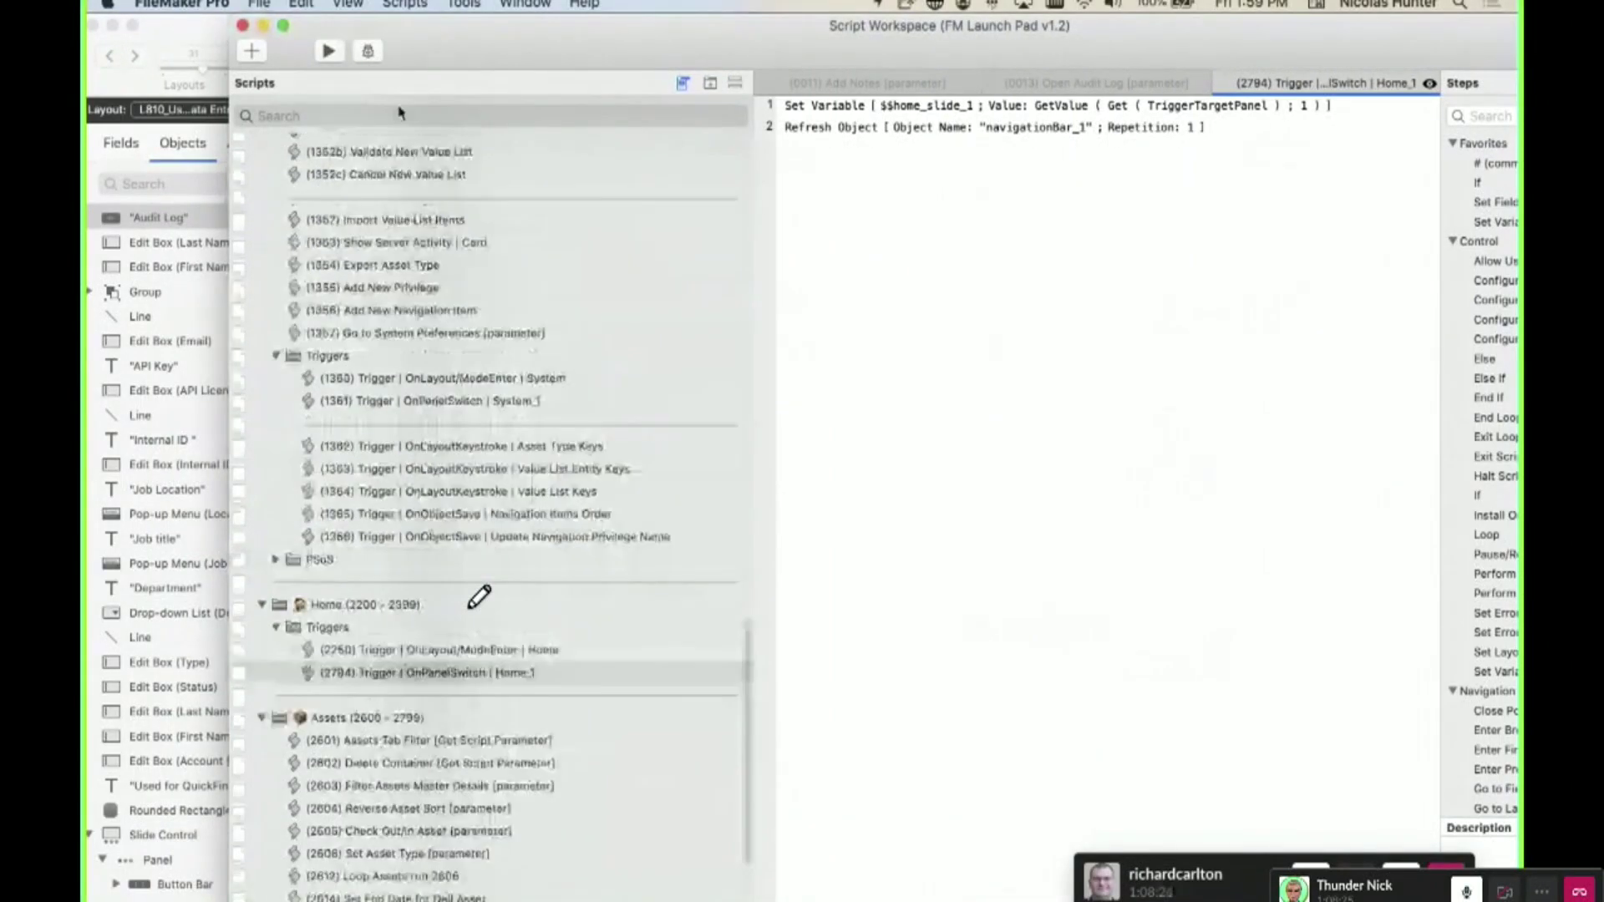
{"action": "left_click", "coordinate": [399, 113]}
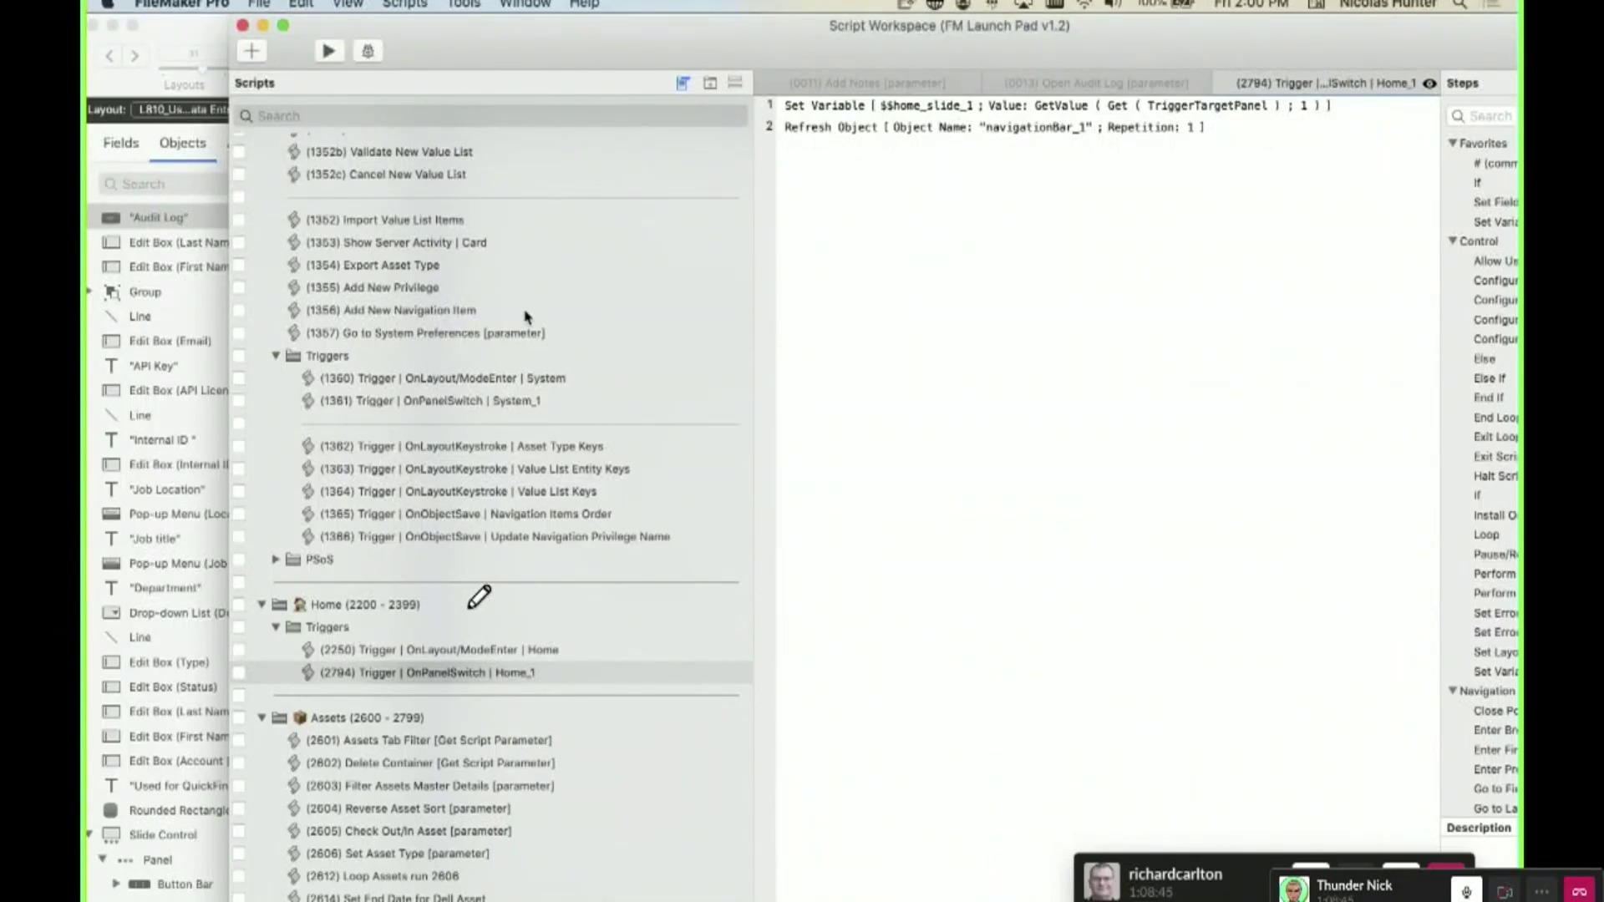
{"action": "scroll", "coordinate": [530, 315], "scroll_direction": "up", "scroll_amount": 15}
{"action": "left_click", "coordinate": [345, 355]}
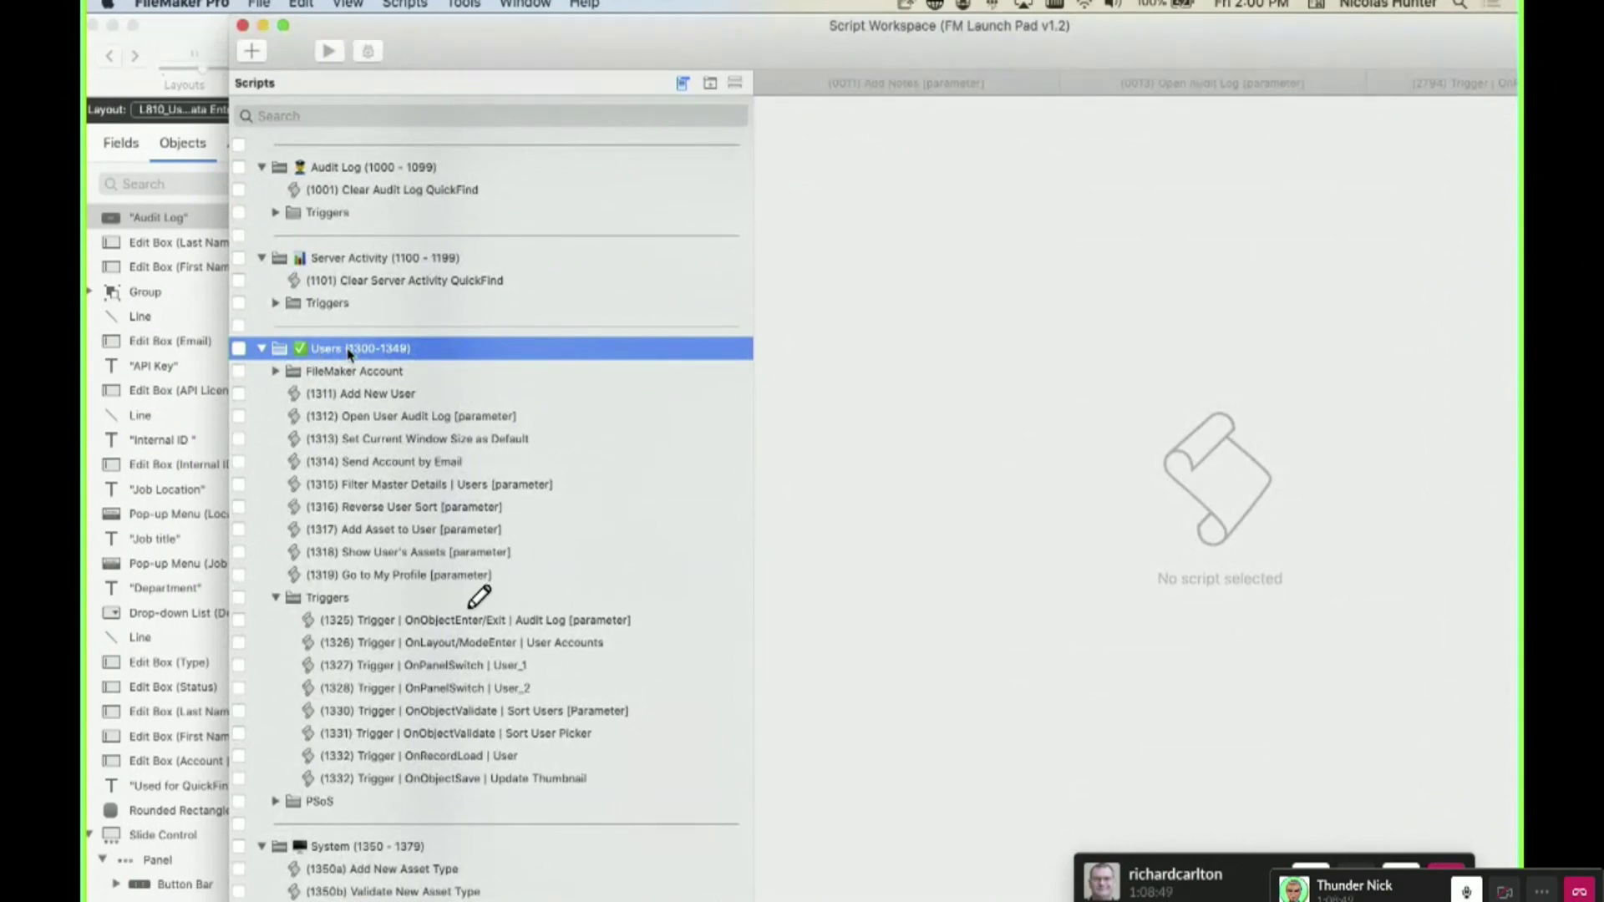
- Move the Script Workspace aside, collapse Users and System, then expand and collapse all folders
{"action": "left_click_drag", "start_coordinate": [422, 70], "coordinate": [683, 72]}
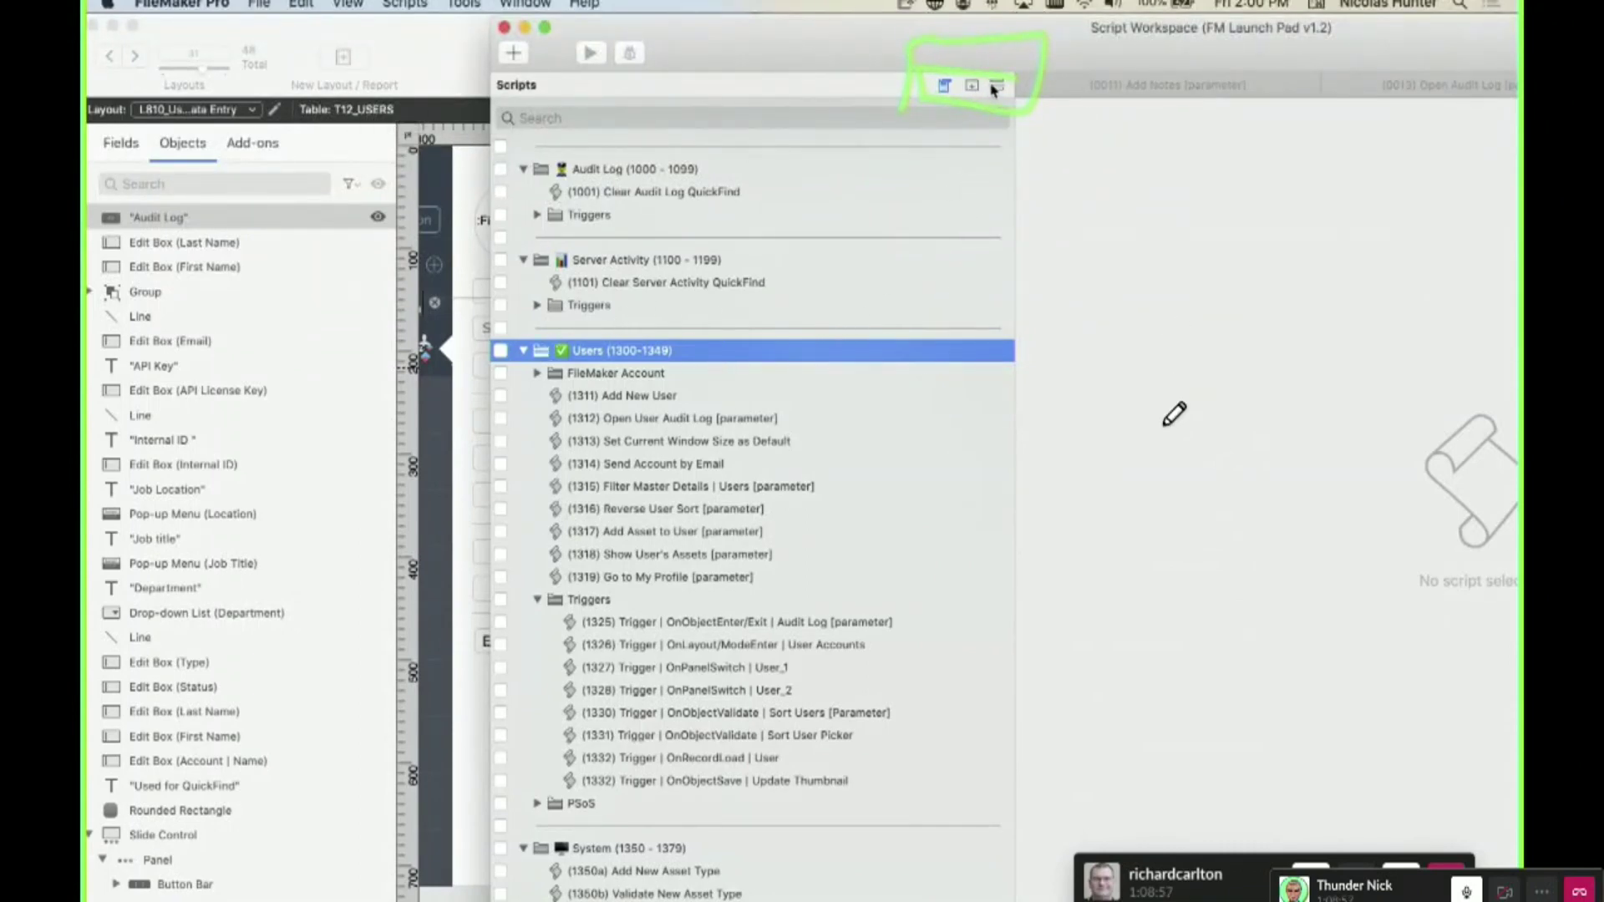
{"action": "left_click", "coordinate": [525, 352]}
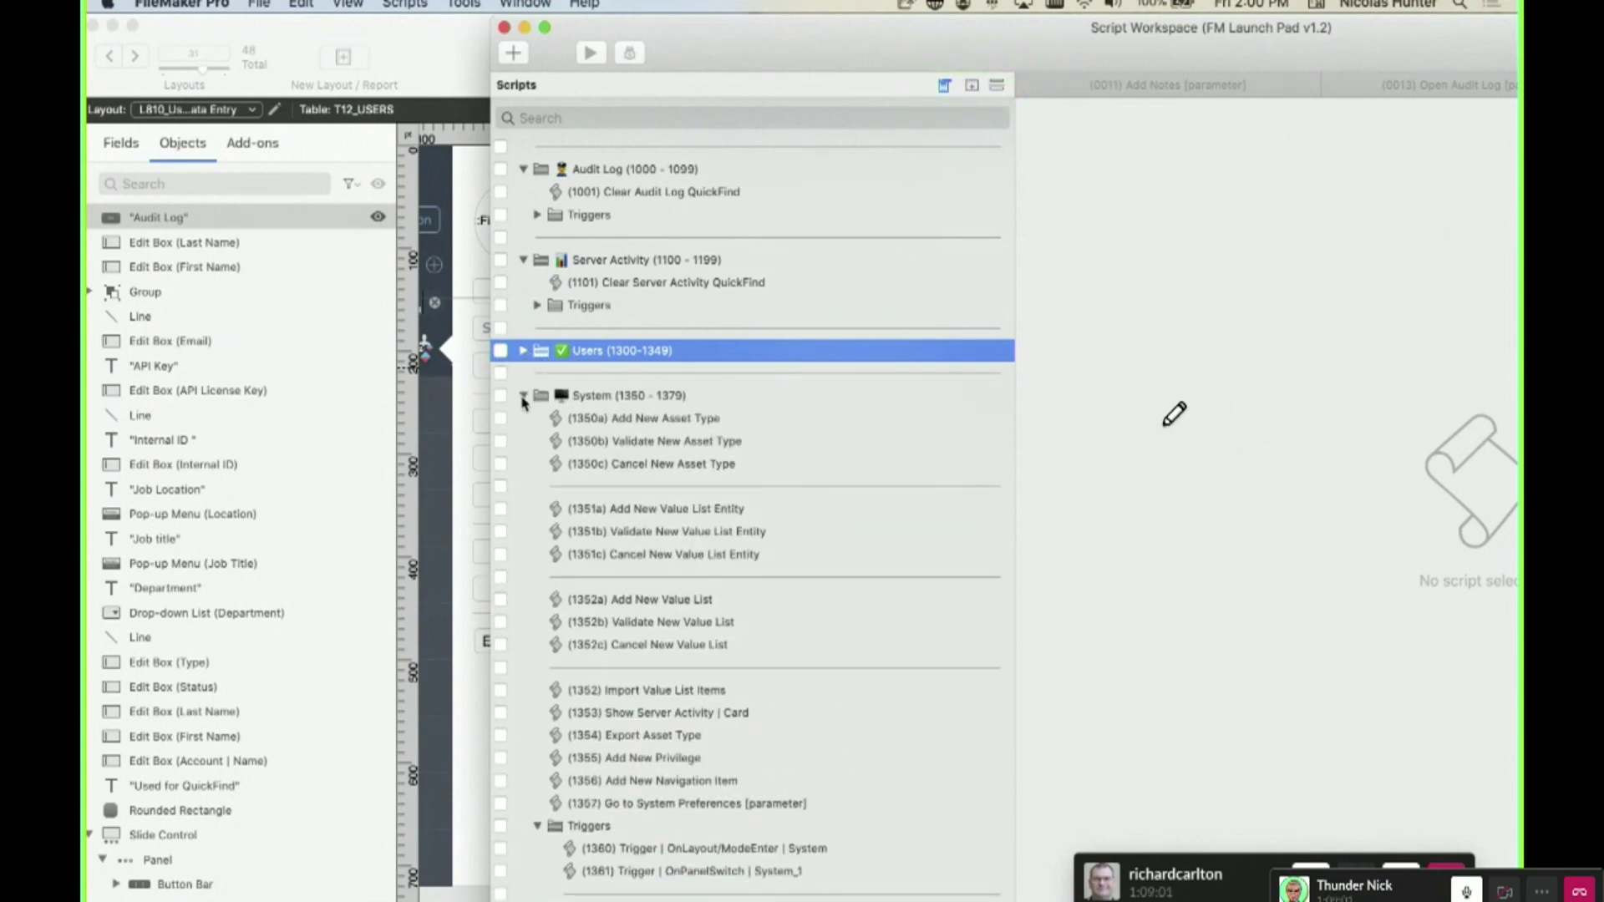
{"action": "left_click", "coordinate": [523, 396]}
{"action": "scroll", "coordinate": [510, 727], "scroll_direction": "up", "scroll_amount": 10}
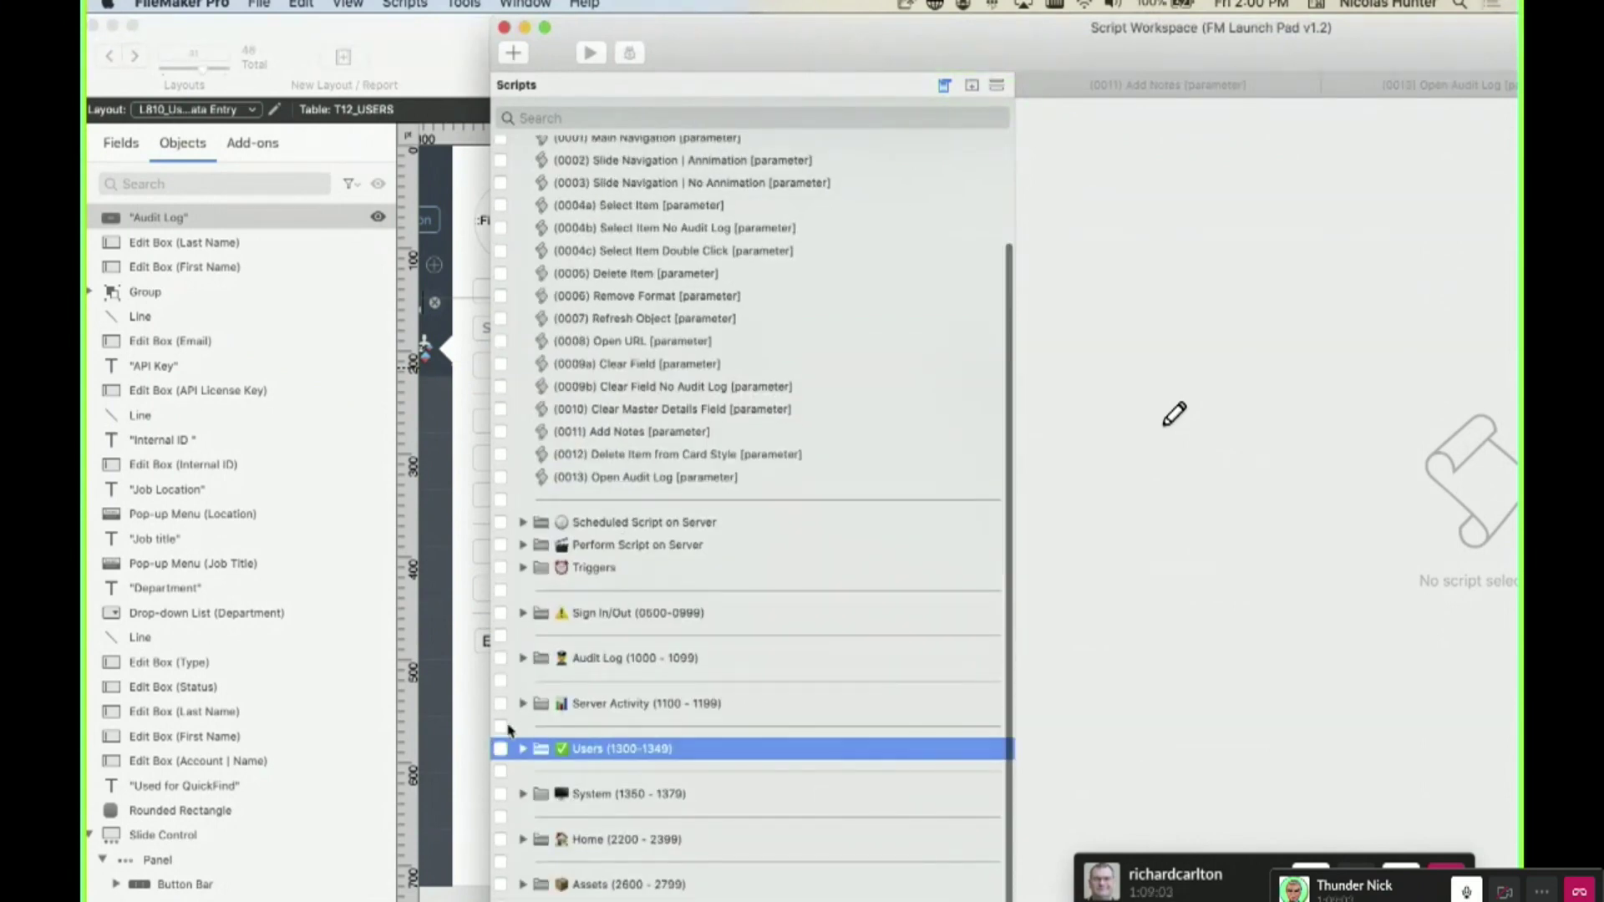
{"action": "left_click", "coordinate": [523, 750], "text": "alt"}
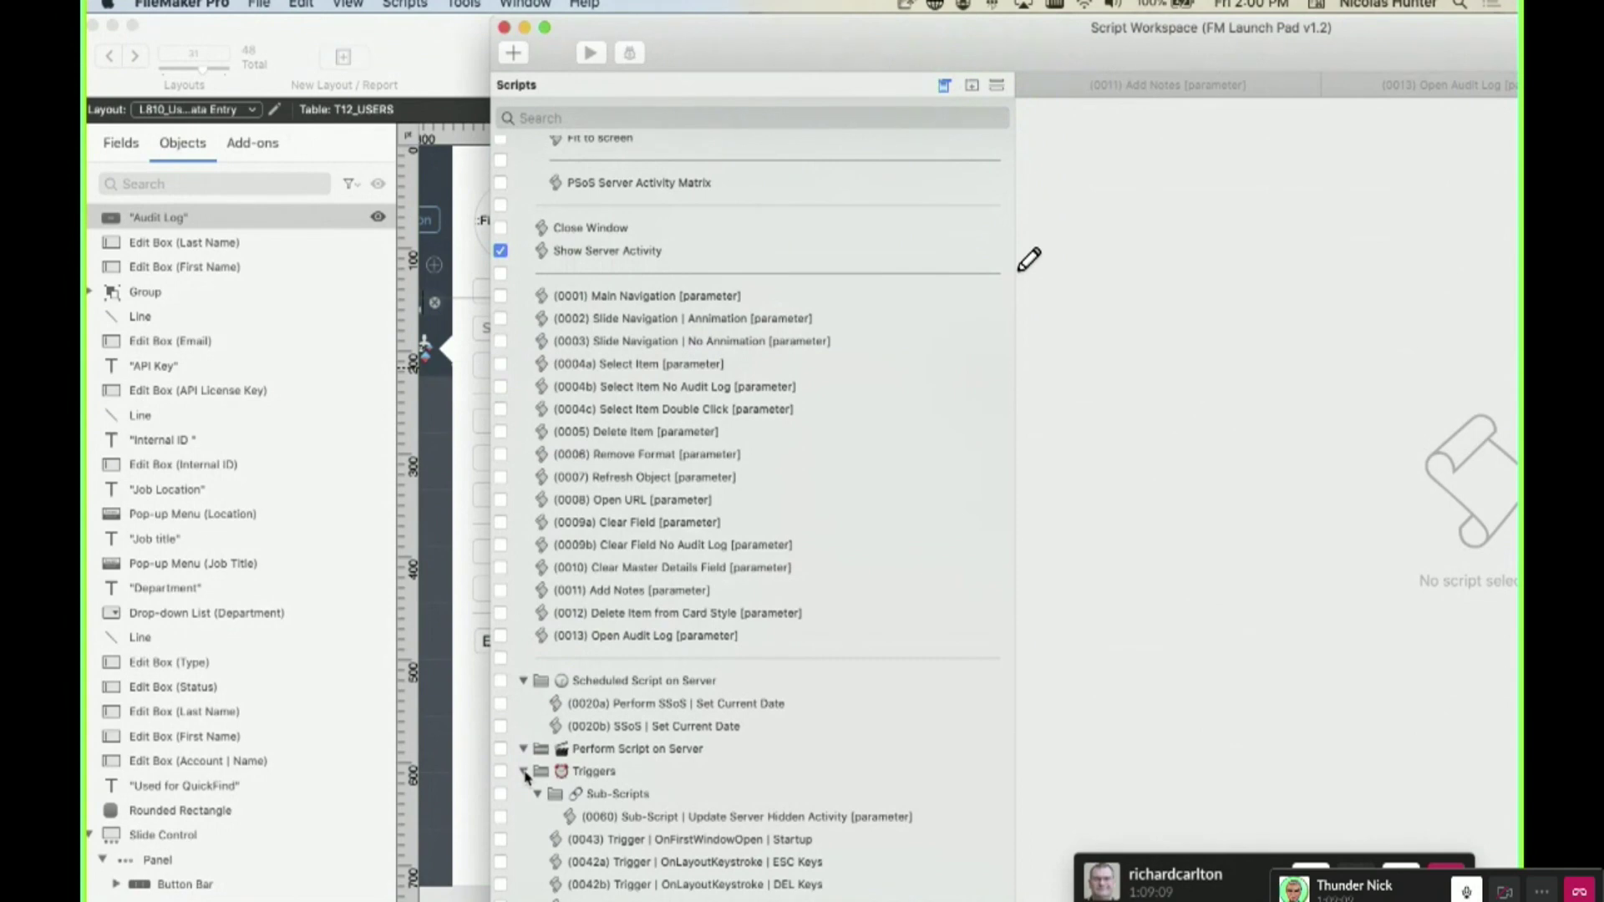
{"action": "left_click", "coordinate": [524, 773], "text": "alt"}
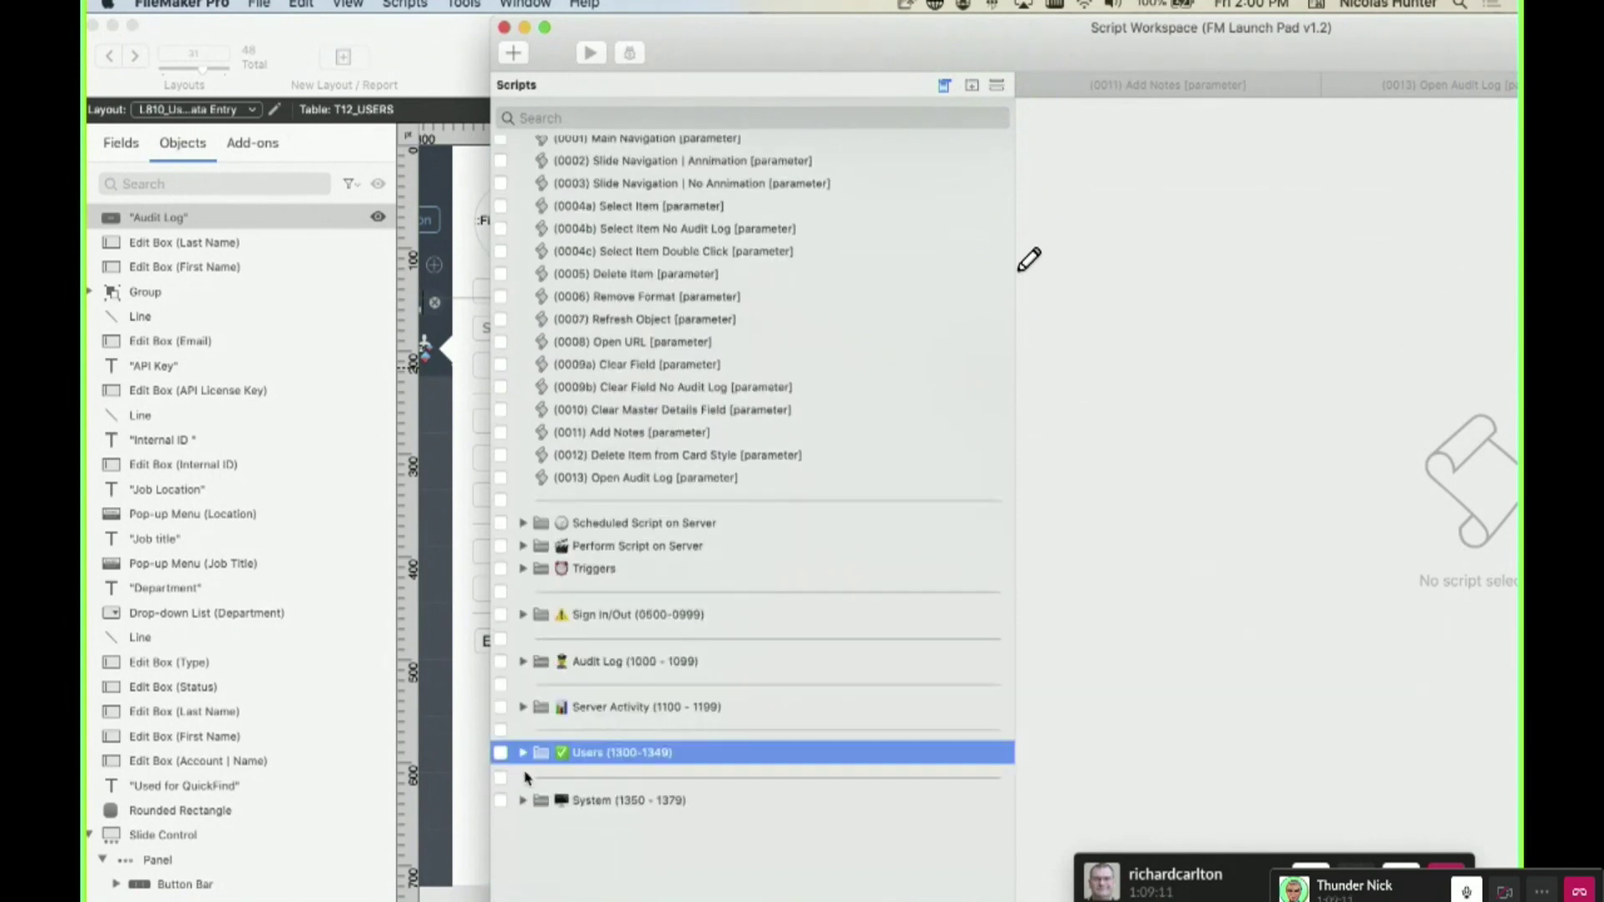
{"action": "left_click", "coordinate": [524, 754], "text": "alt"}
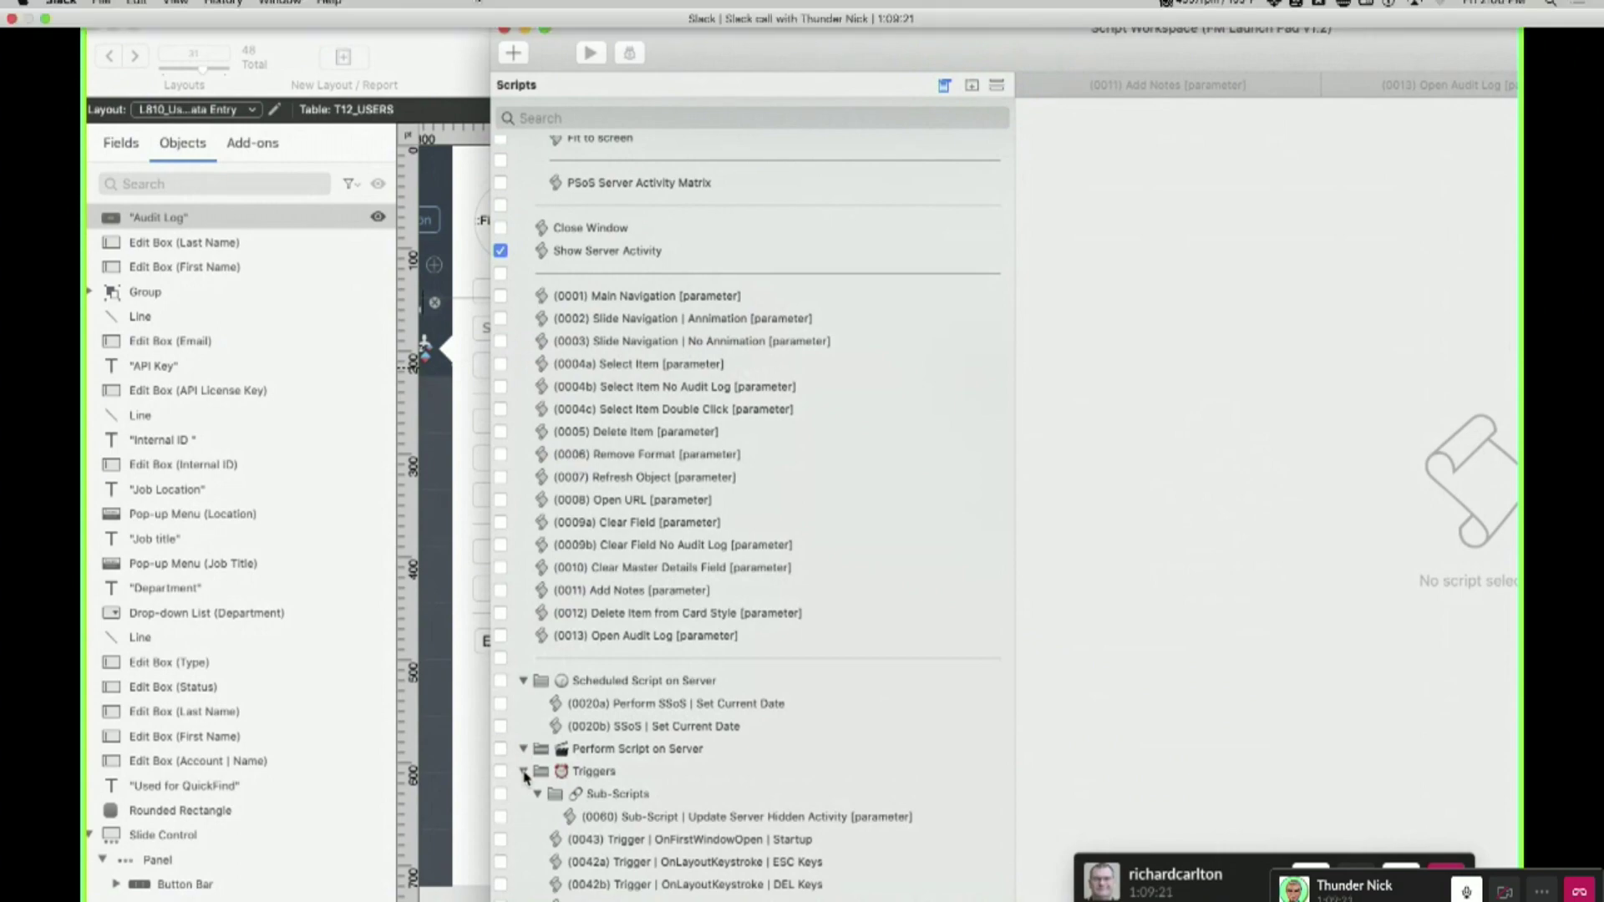
- Bring the RCC Coding Standards v2 PDF in front of FileMaker
{"action": "scroll", "coordinate": [525, 776], "scroll_direction": "down", "scroll_amount": 1}
{"action": "left_click", "coordinate": [523, 681]}
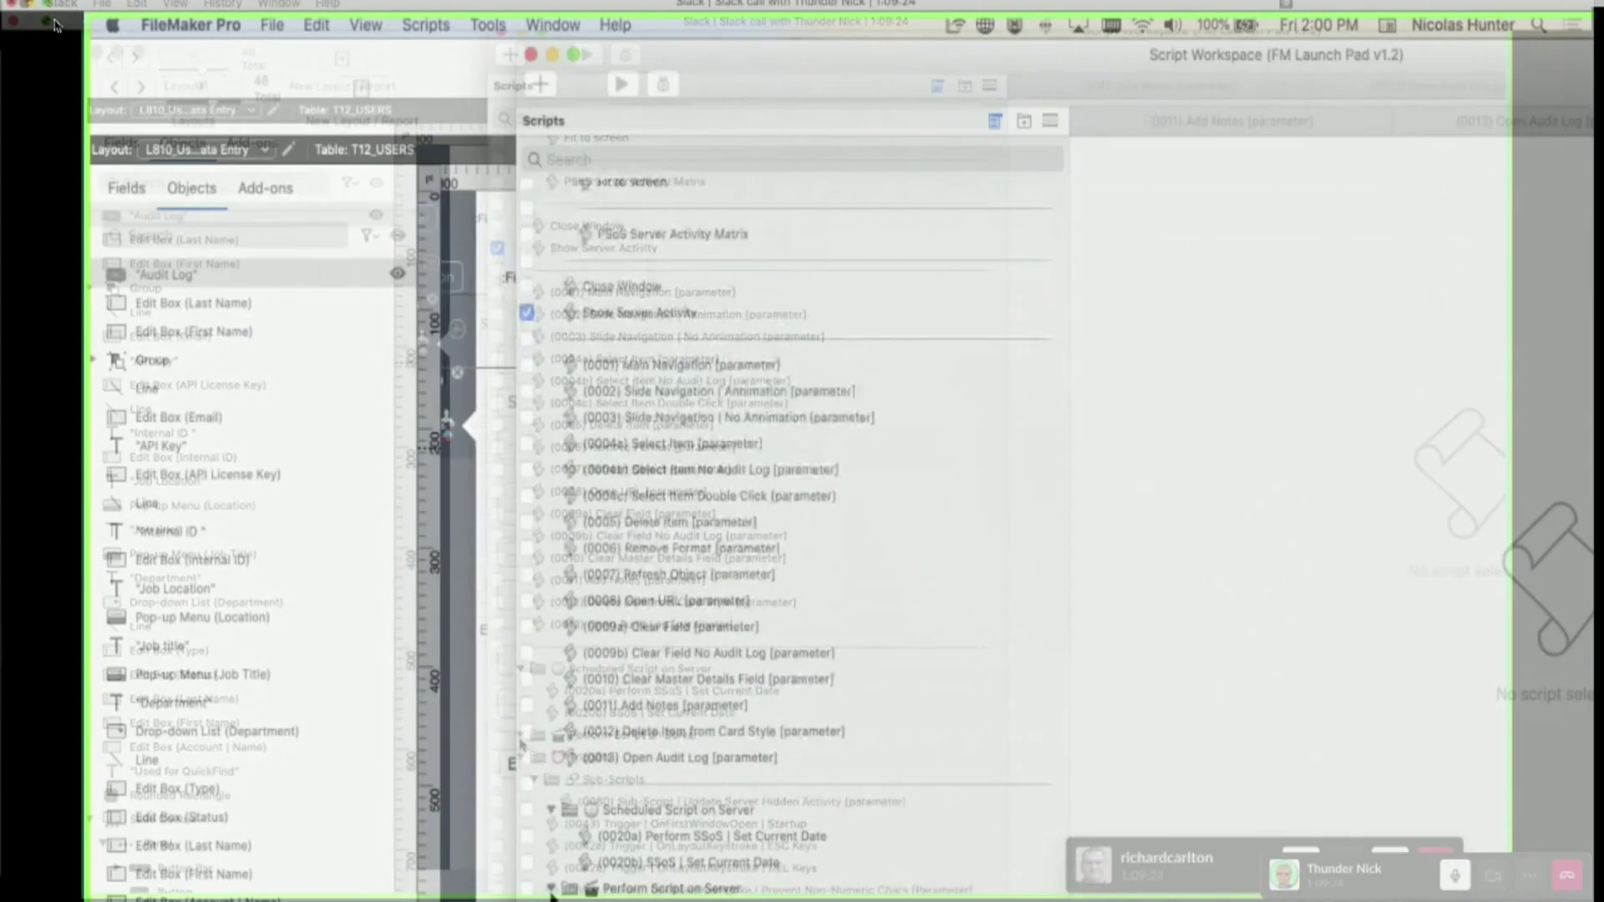
{"action": "left_click", "coordinate": [53, 23]}
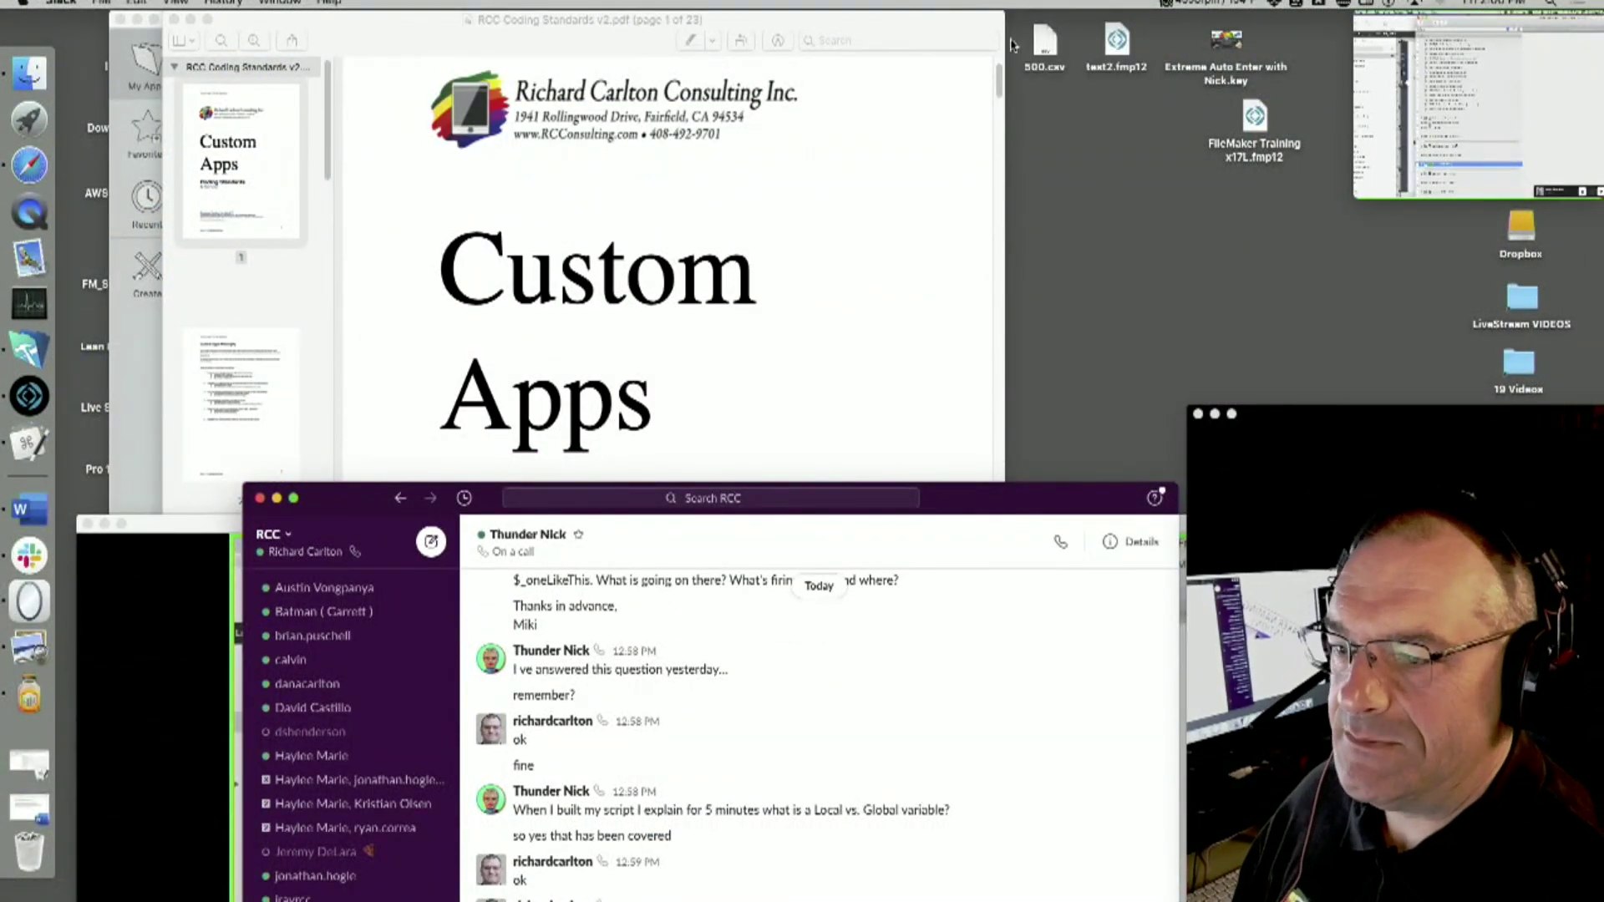
- Open the Work Flow Record Lock Demo file and its Script Workspace
{"action": "left_click", "coordinate": [903, 25]}
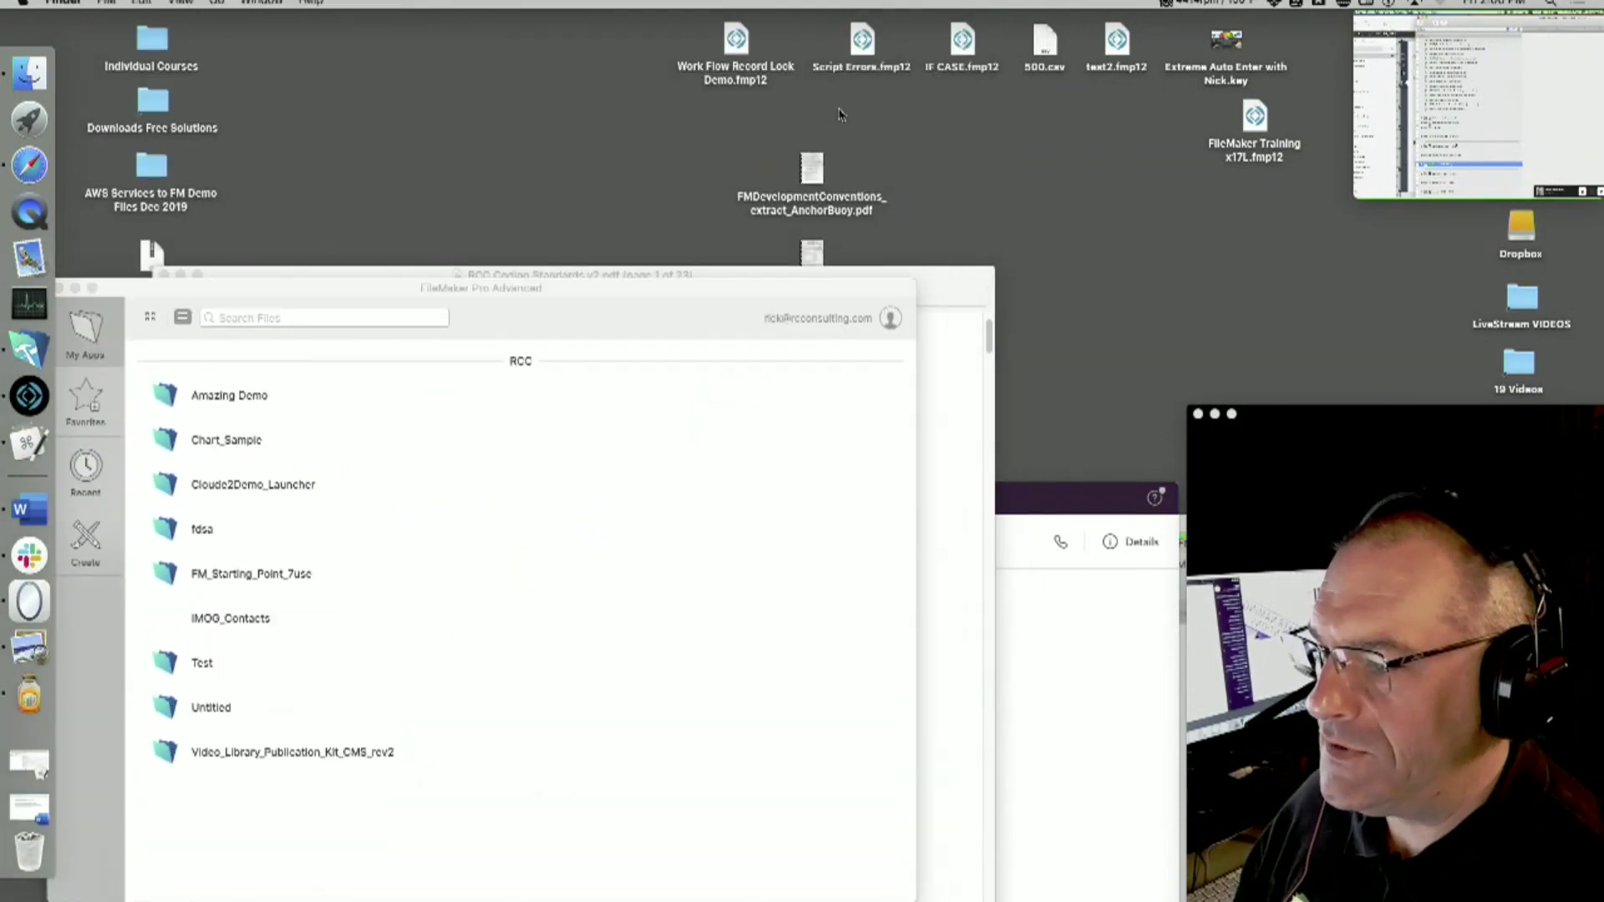
{"action": "double_click", "coordinate": [750, 32]}
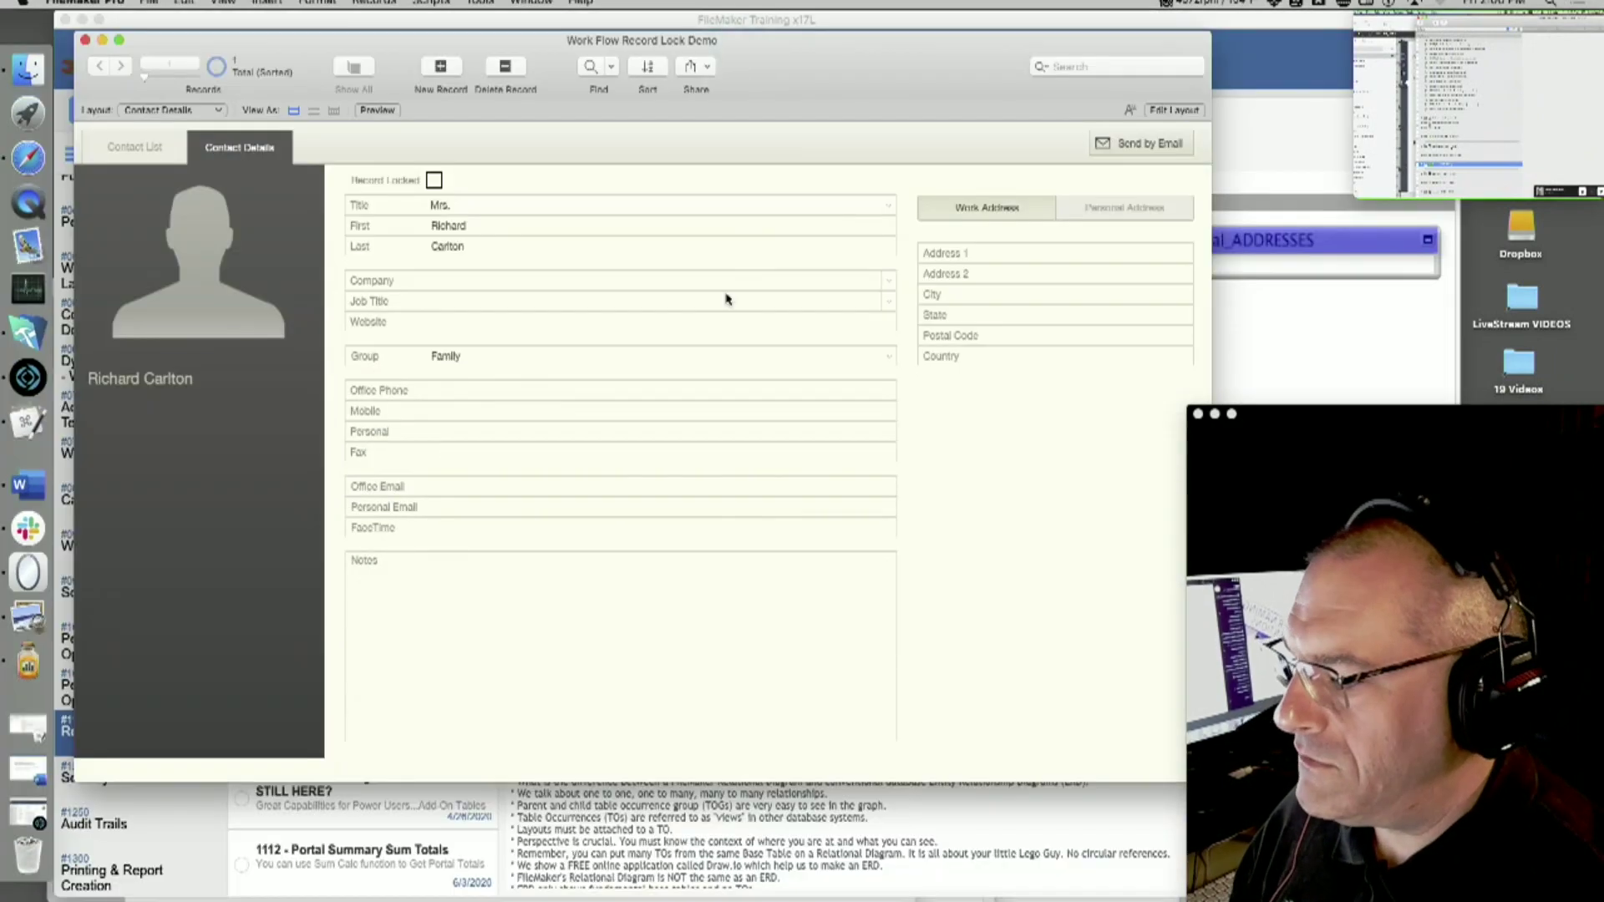
{"action": "left_click", "coordinate": [432, 3]}
{"action": "left_click", "coordinate": [455, 47]}
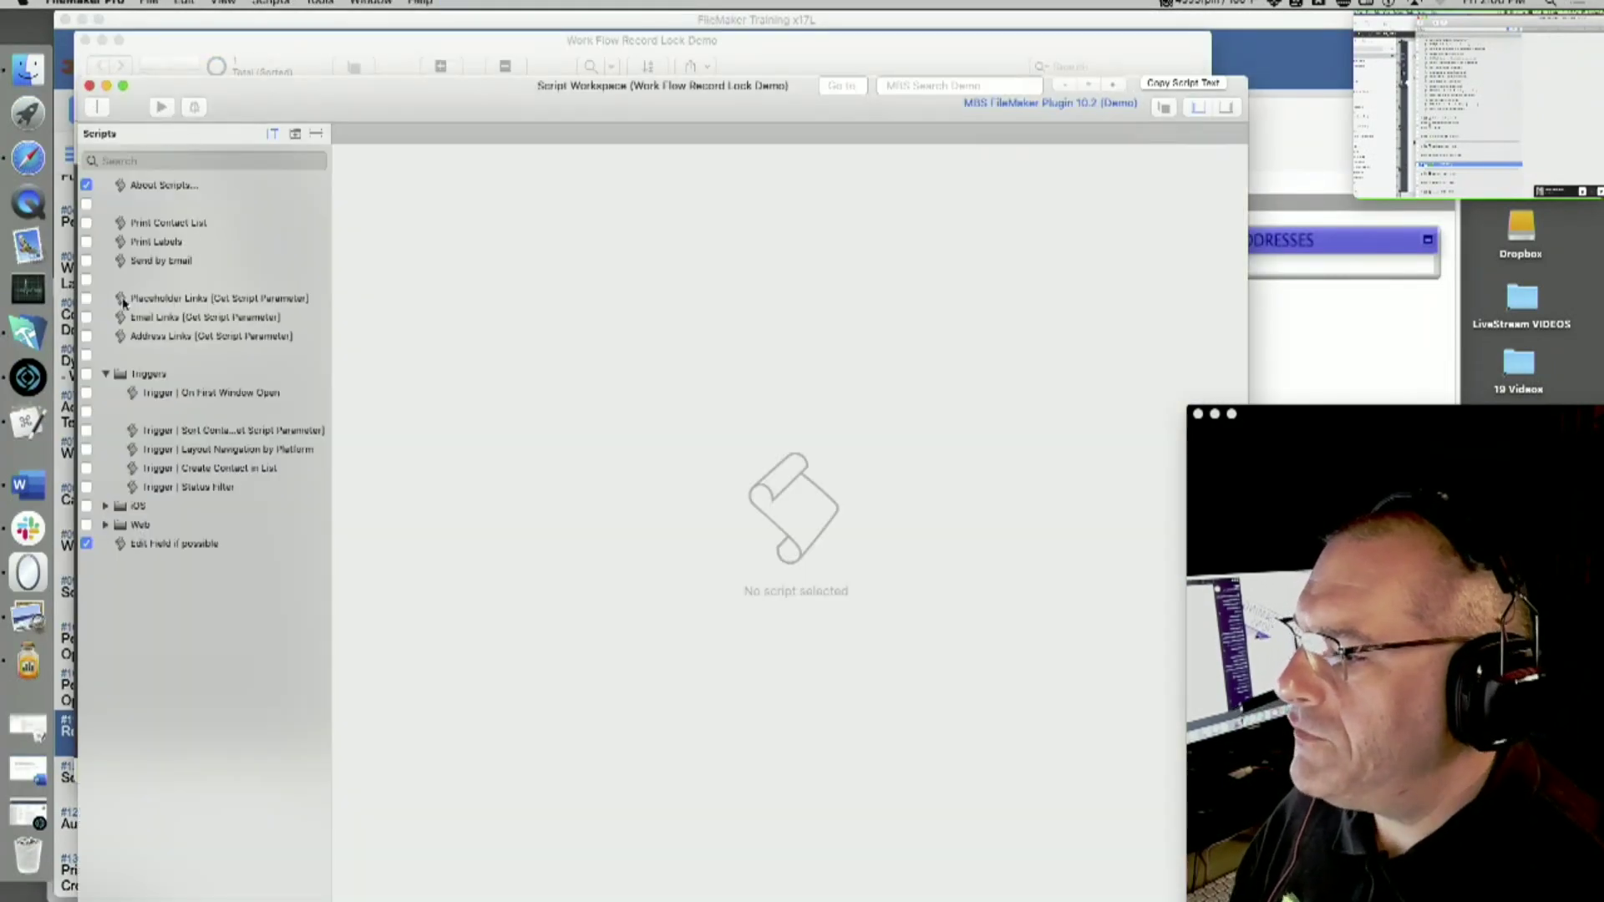
- Search the scripts for 'nick' and collapse the Triggers, iOS and Web folders
{"action": "left_click", "coordinate": [148, 159]}
{"action": "type", "text": "nick"}
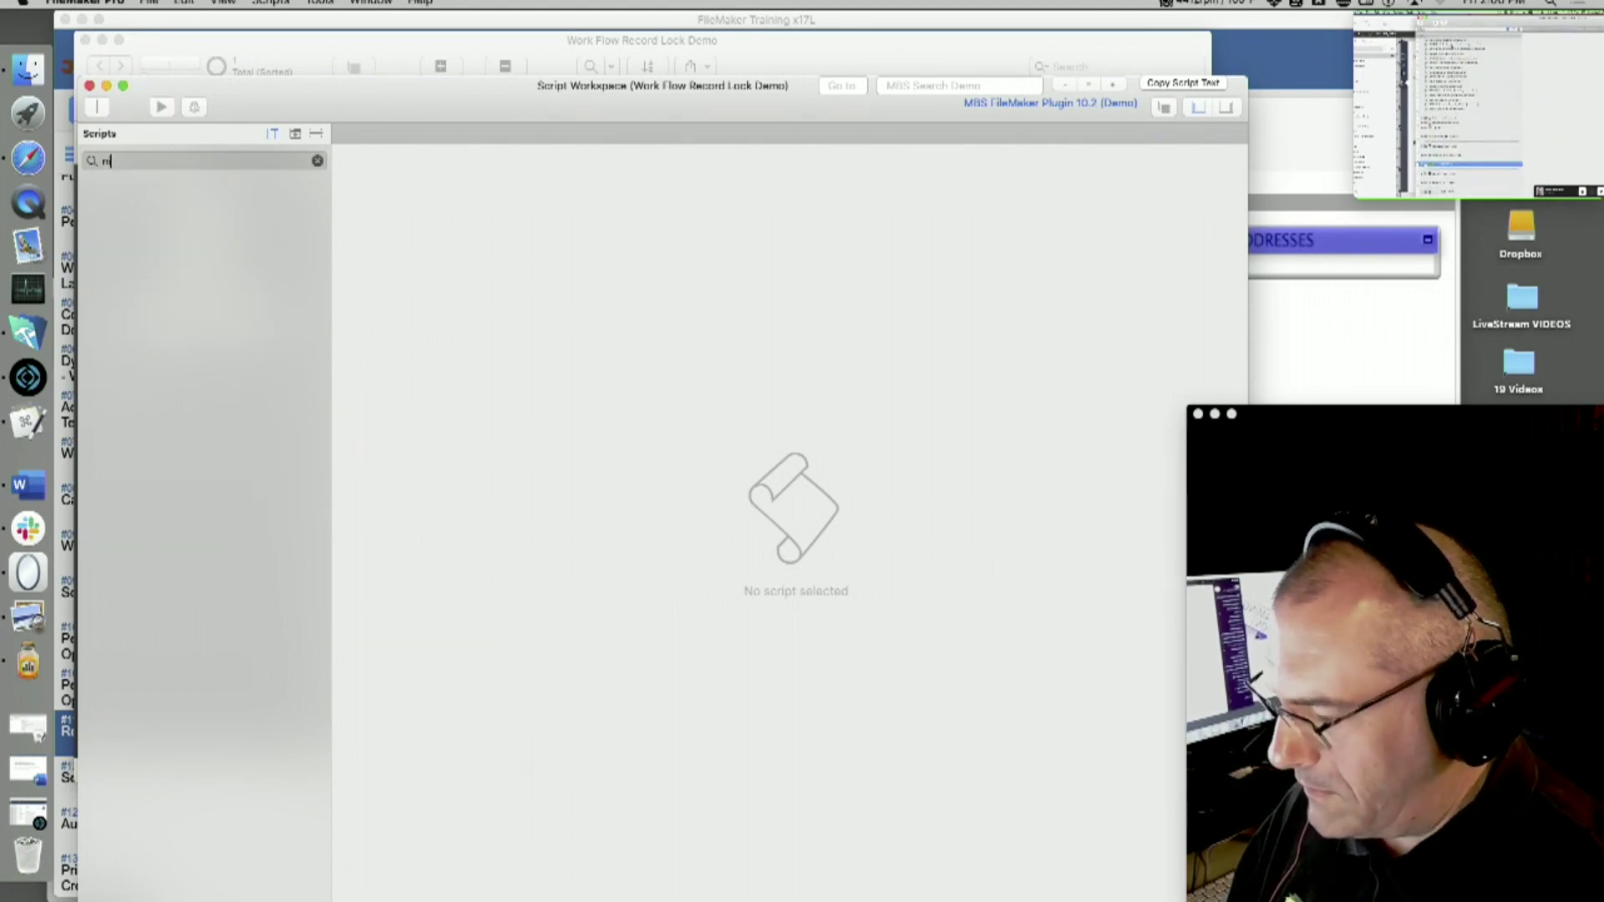
{"action": "key", "text": "BackSpace"}
{"action": "key", "text": "BackSpace"}
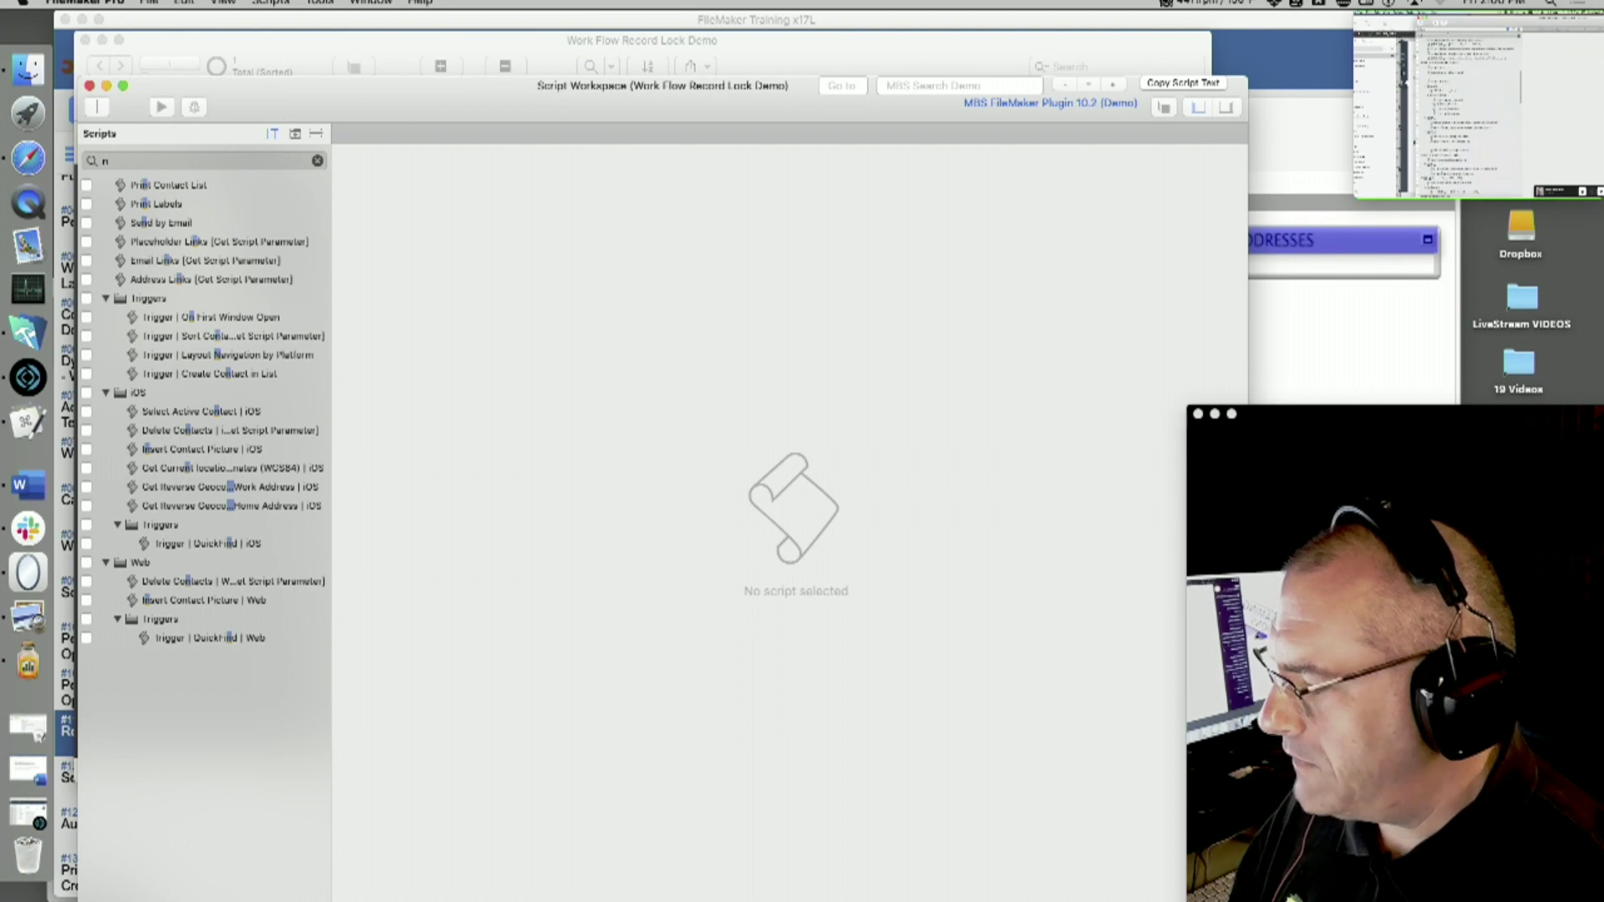
{"action": "left_click", "coordinate": [106, 299], "text": "super"}
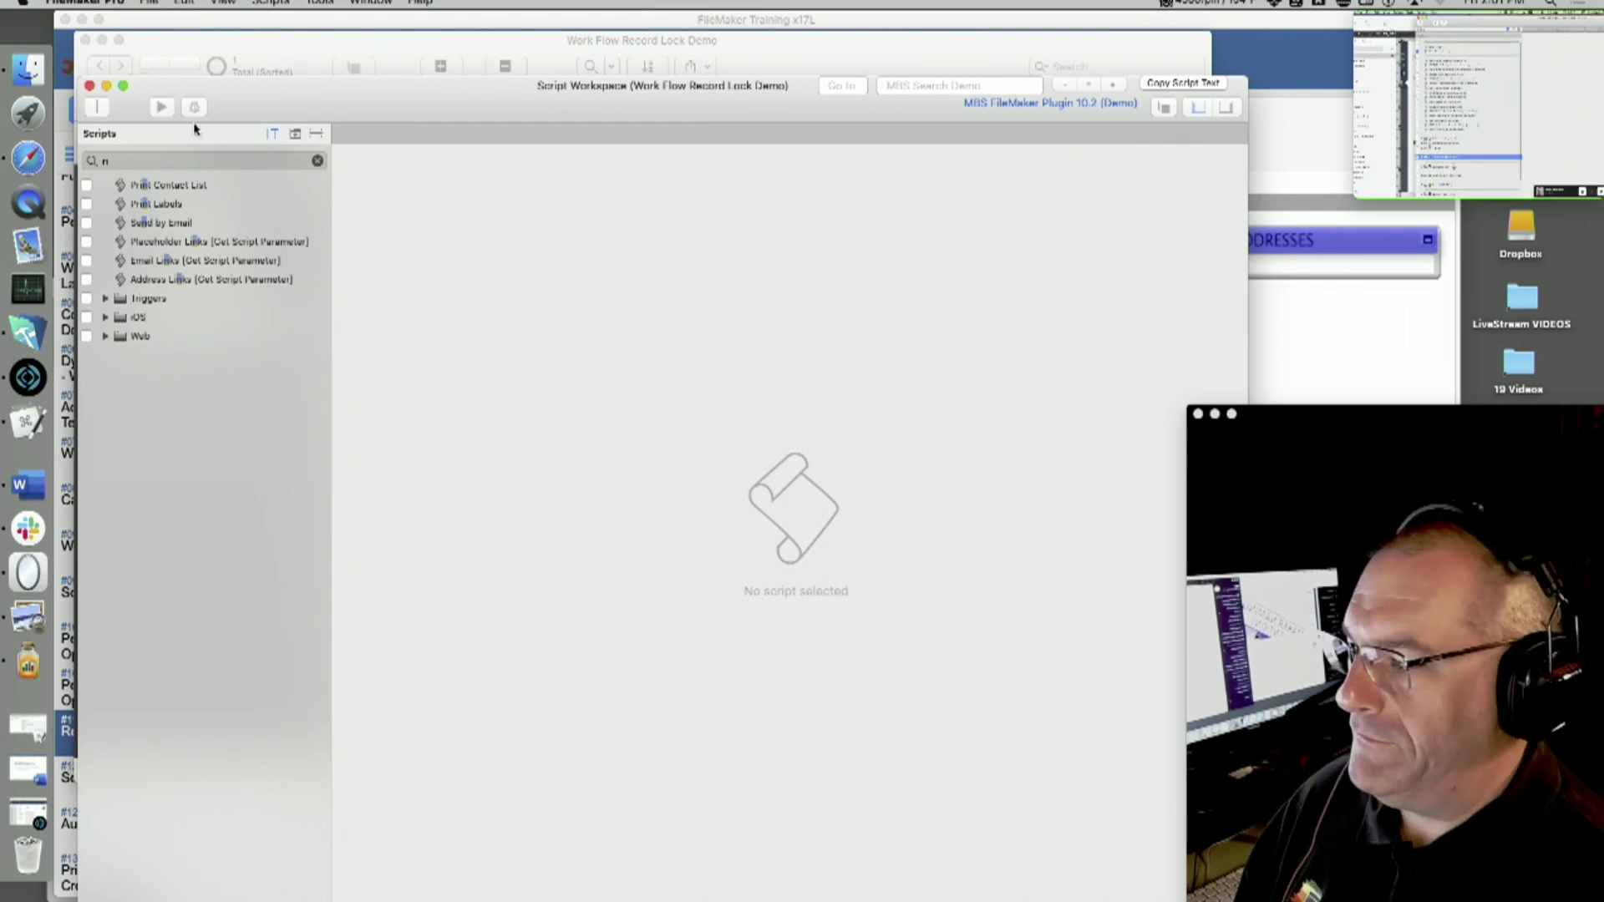
- Move the script editor aside and bring the FileMaker 2020 Player file forward
{"action": "left_click_drag", "start_coordinate": [300, 105], "coordinate": [728, 804]}
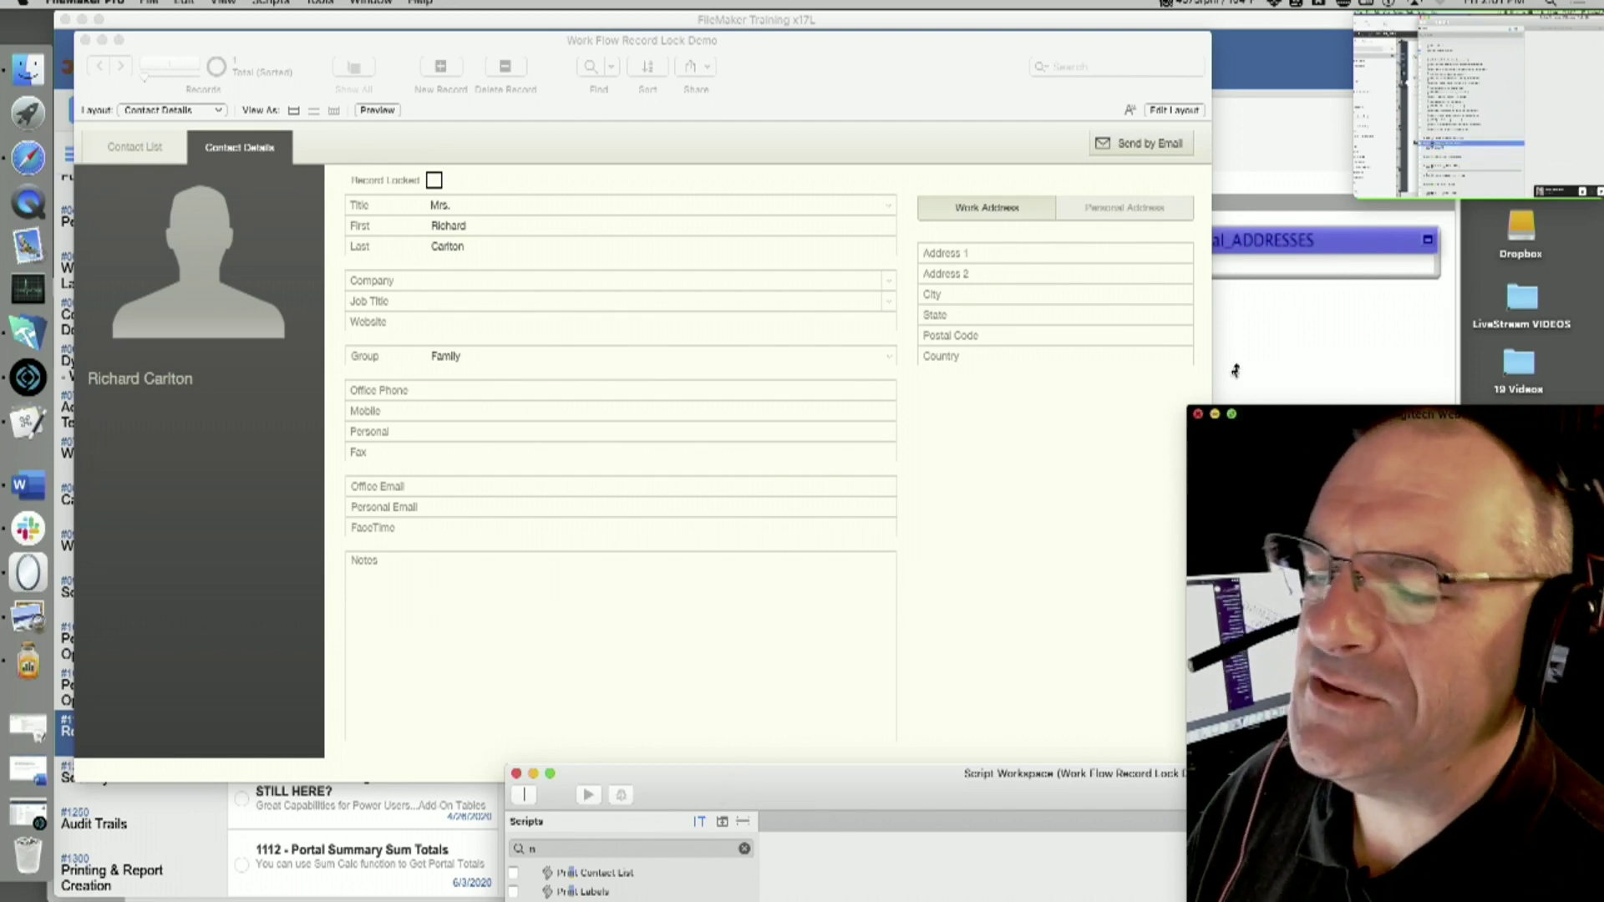
{"action": "left_click", "coordinate": [1278, 161]}
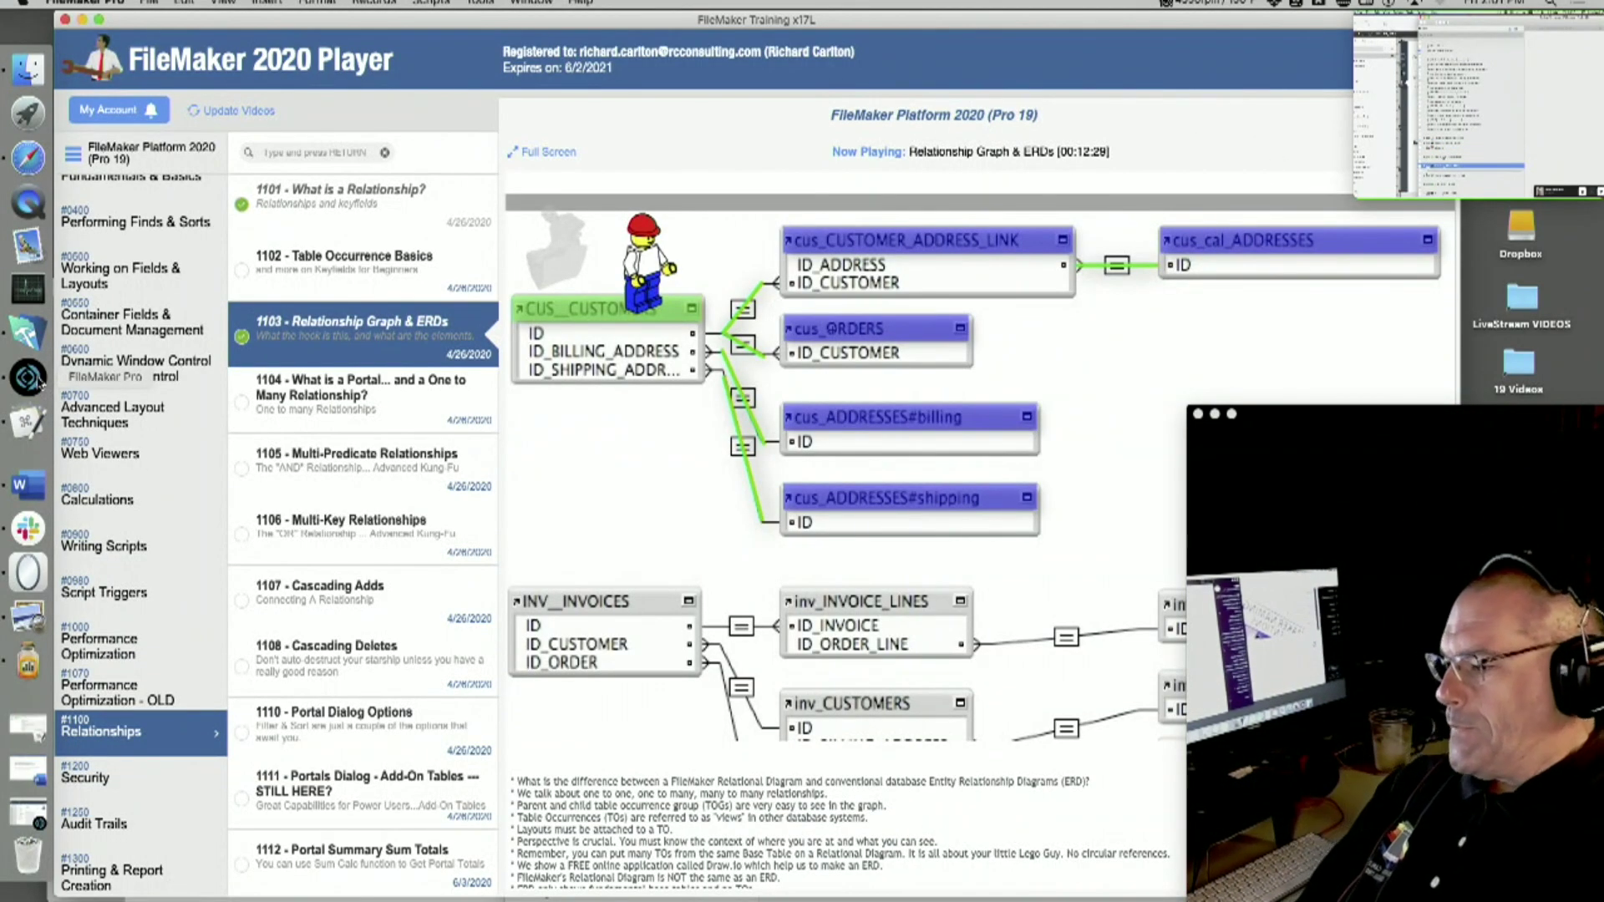
{"action": "left_click", "coordinate": [28, 528]}
- Show the shared script list full-screen, then expand and collapse the System (1350 - 1379) folder
{"action": "left_click_drag", "start_coordinate": [139, 523], "coordinate": [113, 18]}
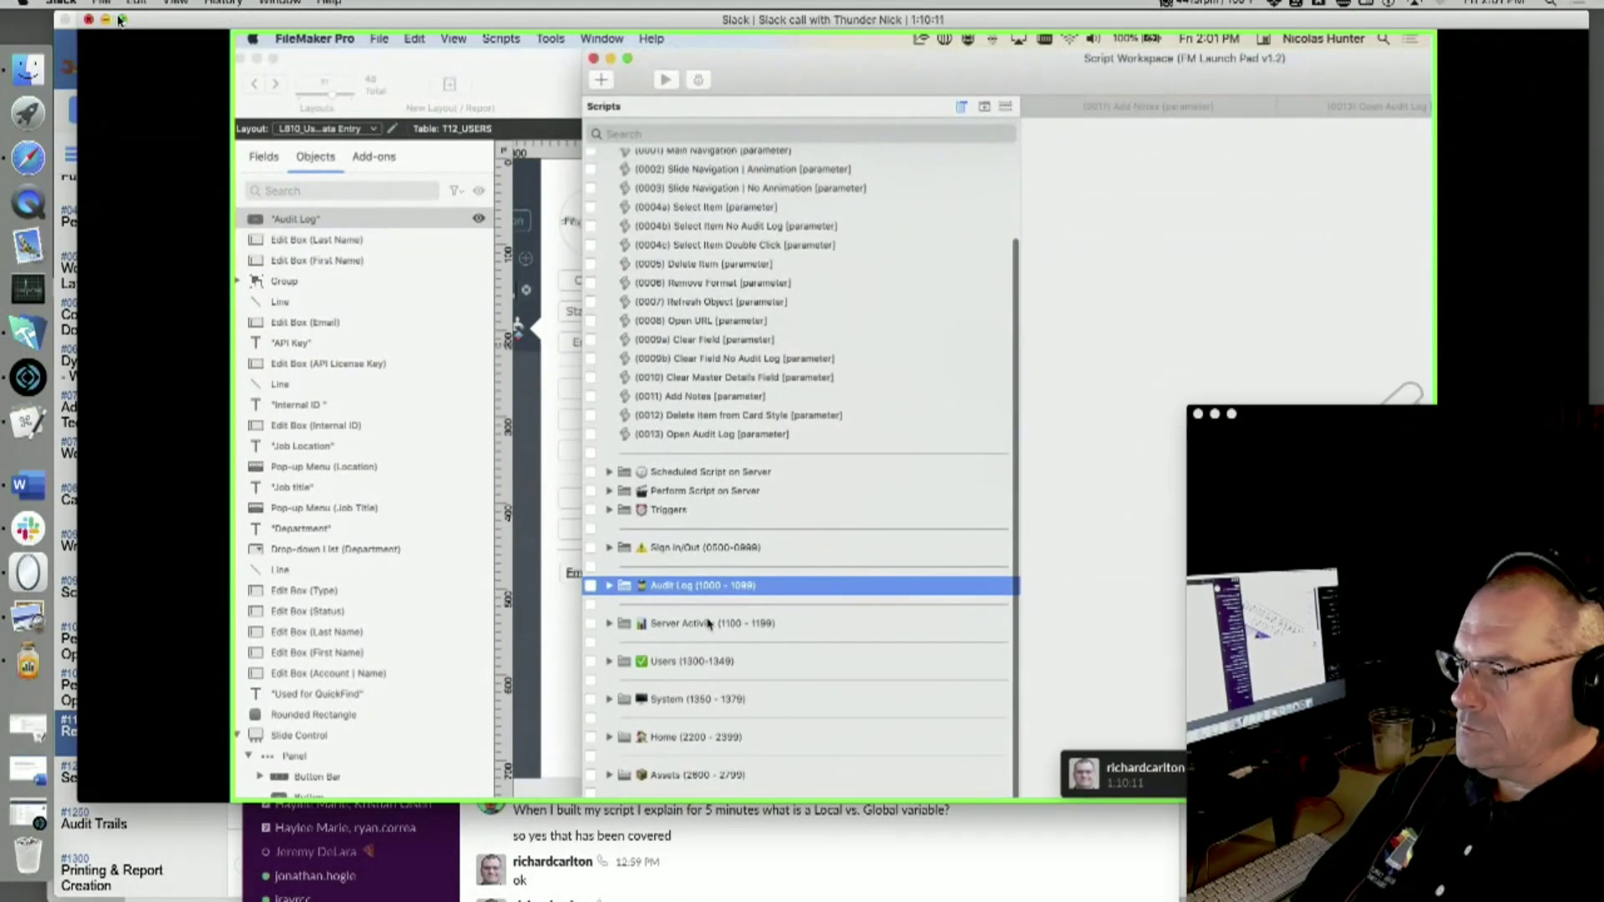
{"action": "left_click", "coordinate": [121, 18]}
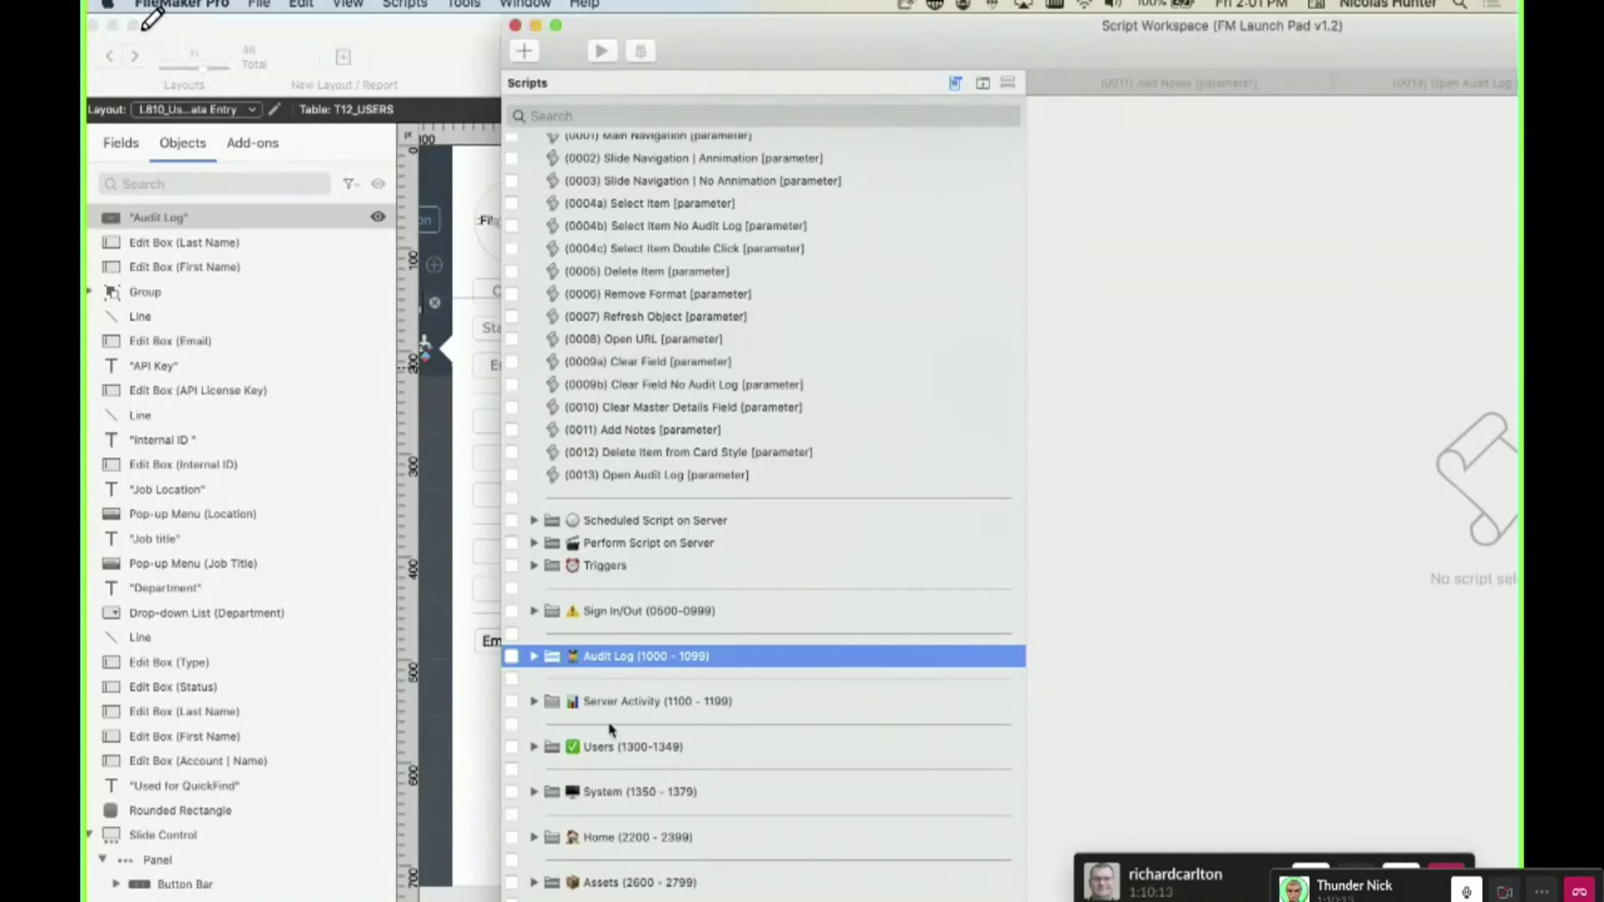
{"action": "left_click", "coordinate": [611, 749]}
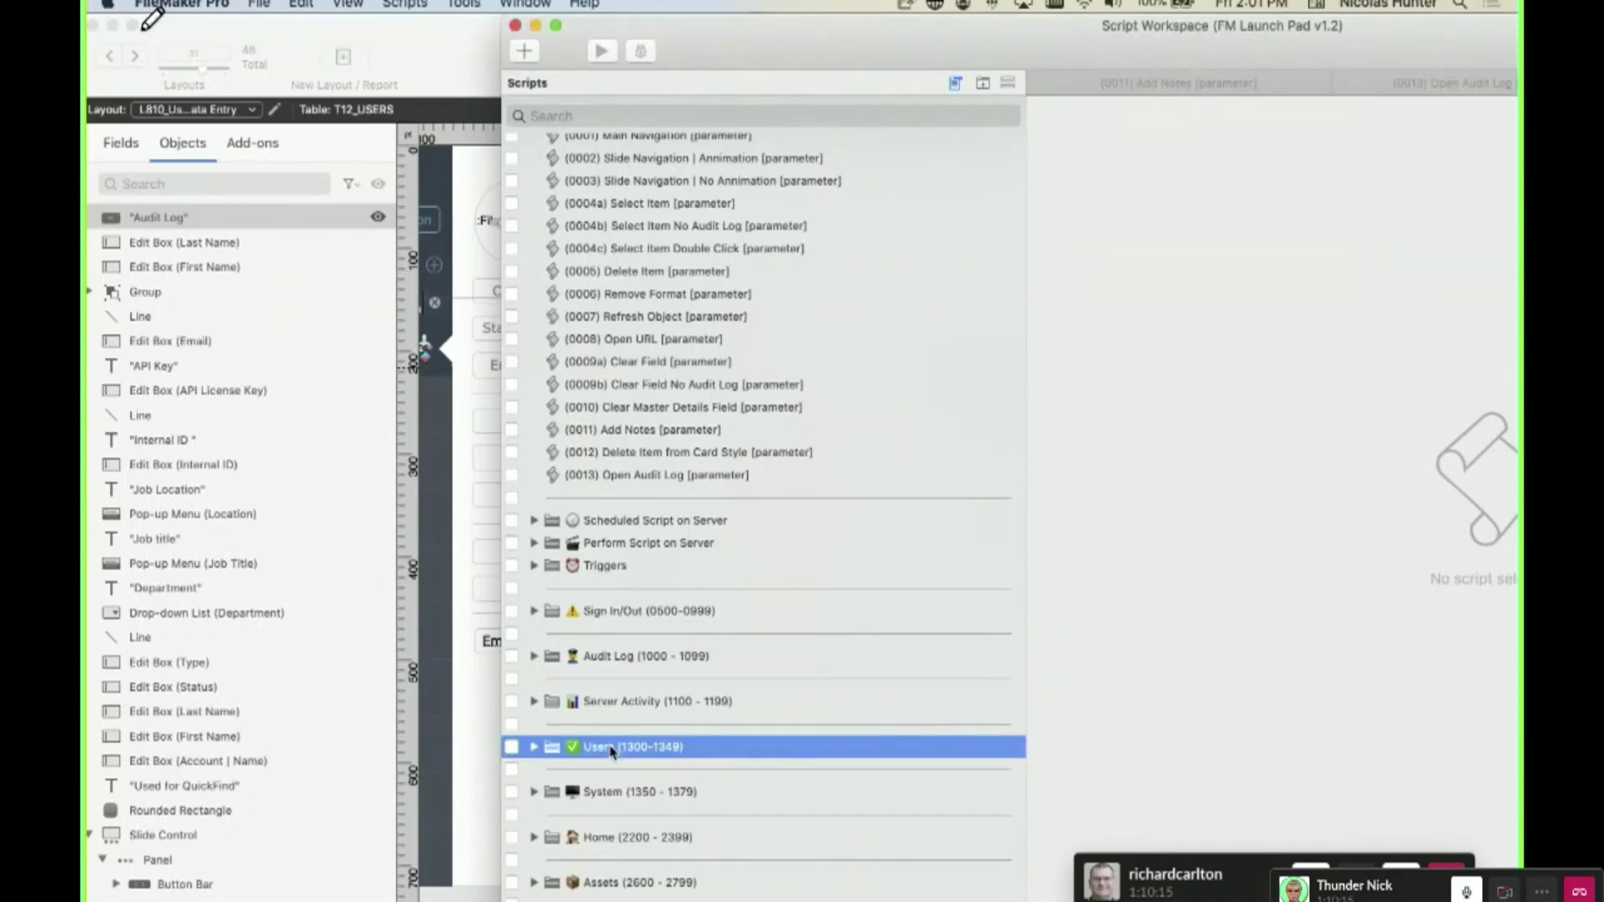
{"action": "scroll", "coordinate": [610, 750], "scroll_direction": "down", "scroll_amount": 2}
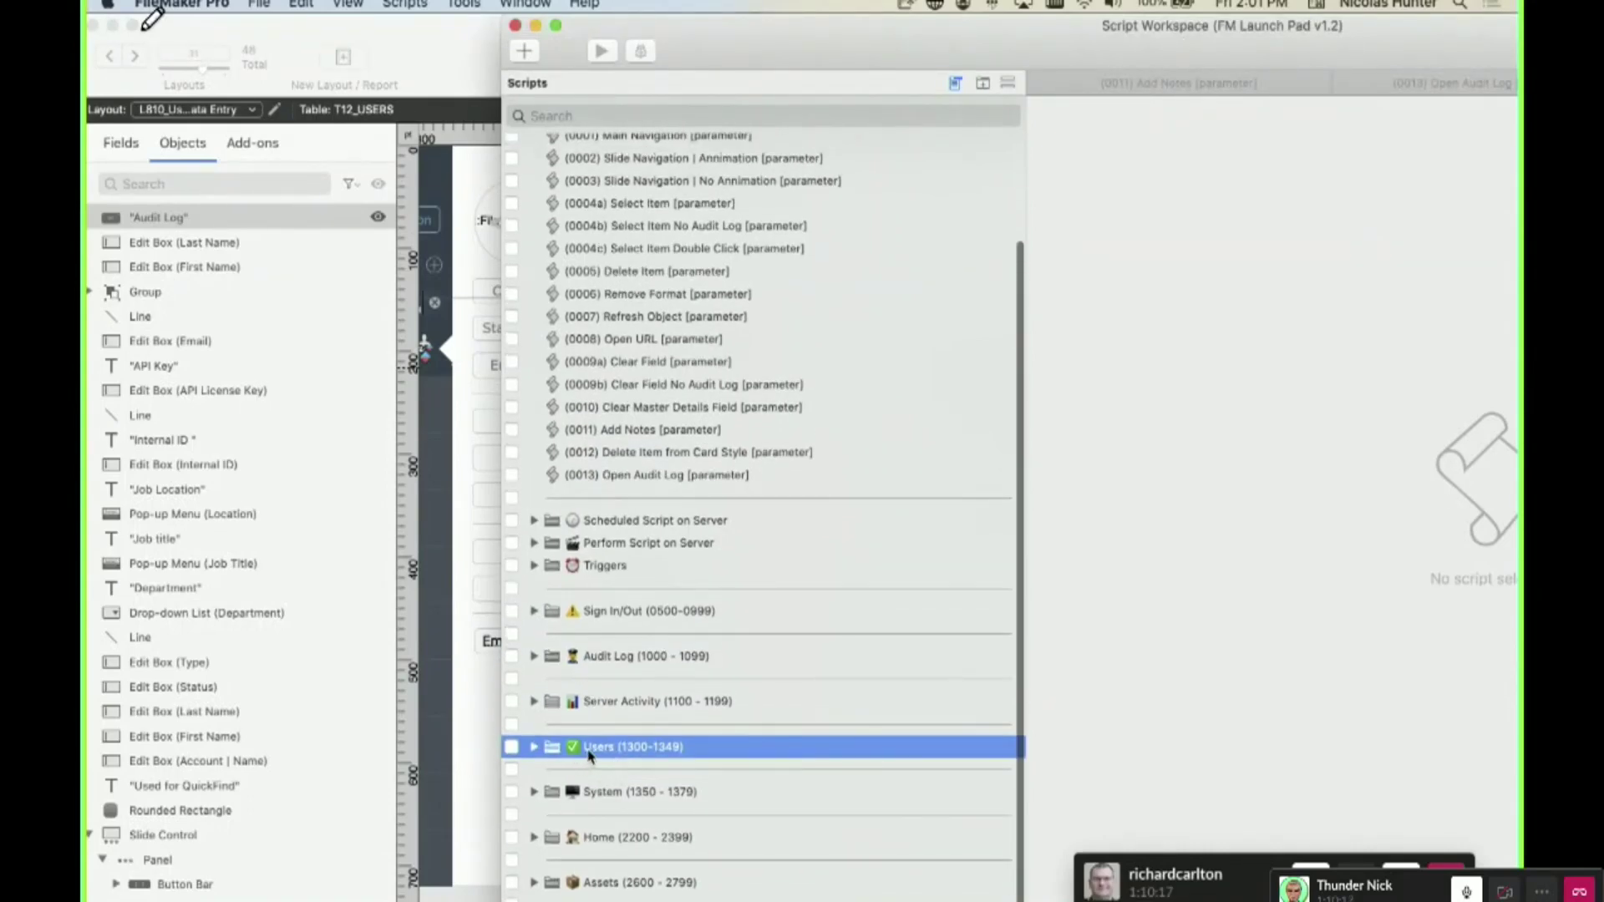
{"action": "left_click", "coordinate": [589, 794]}
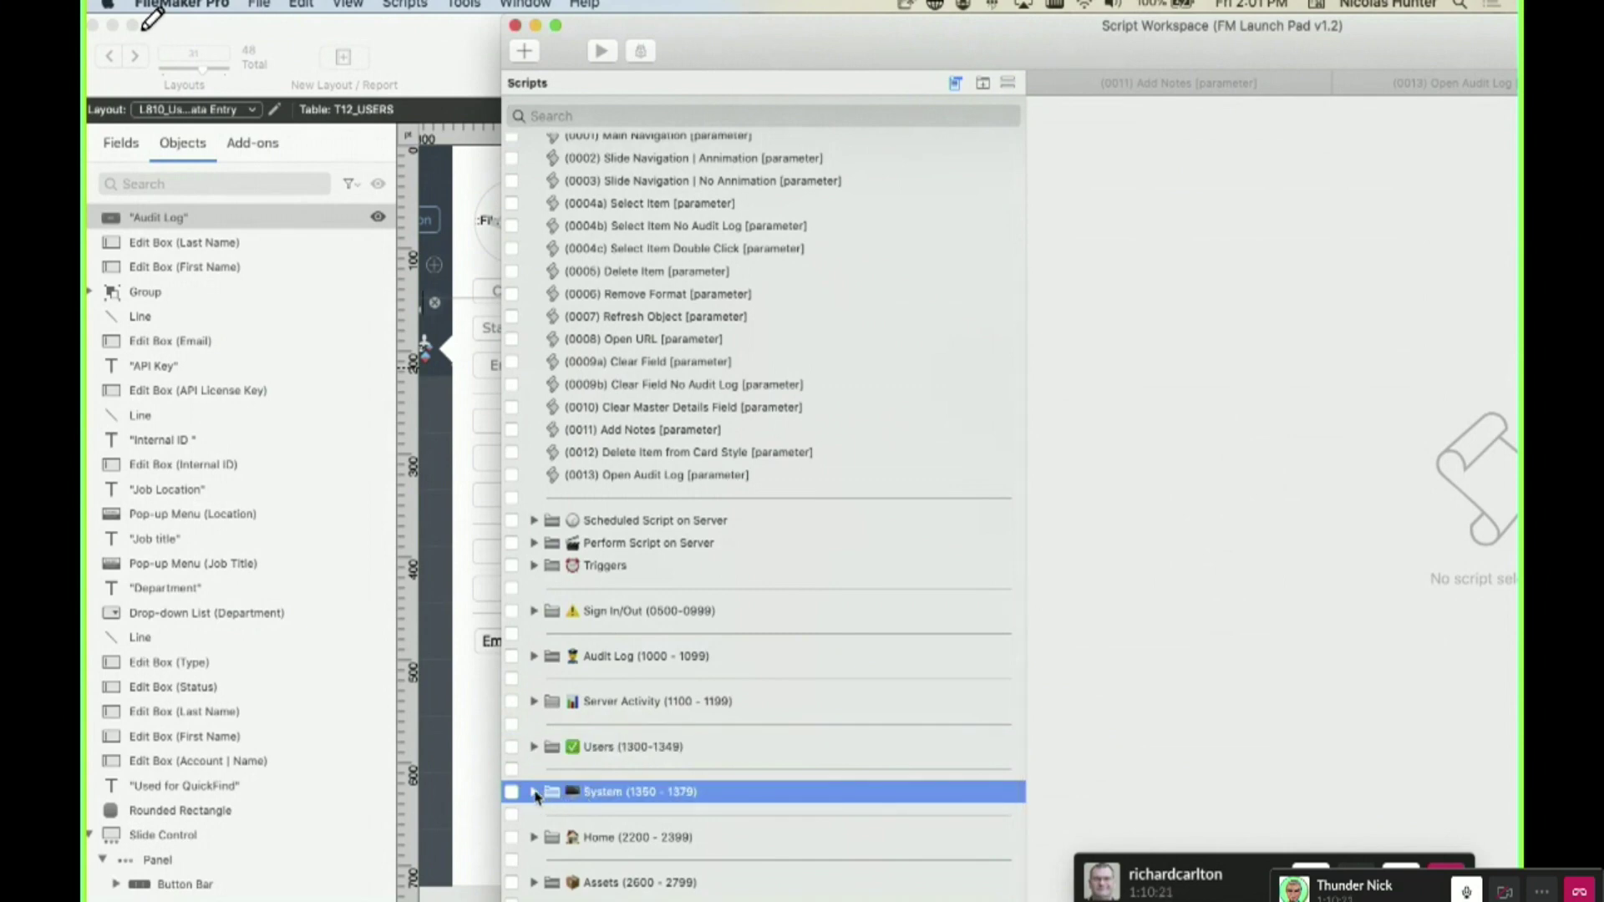
{"action": "left_click", "coordinate": [534, 793]}
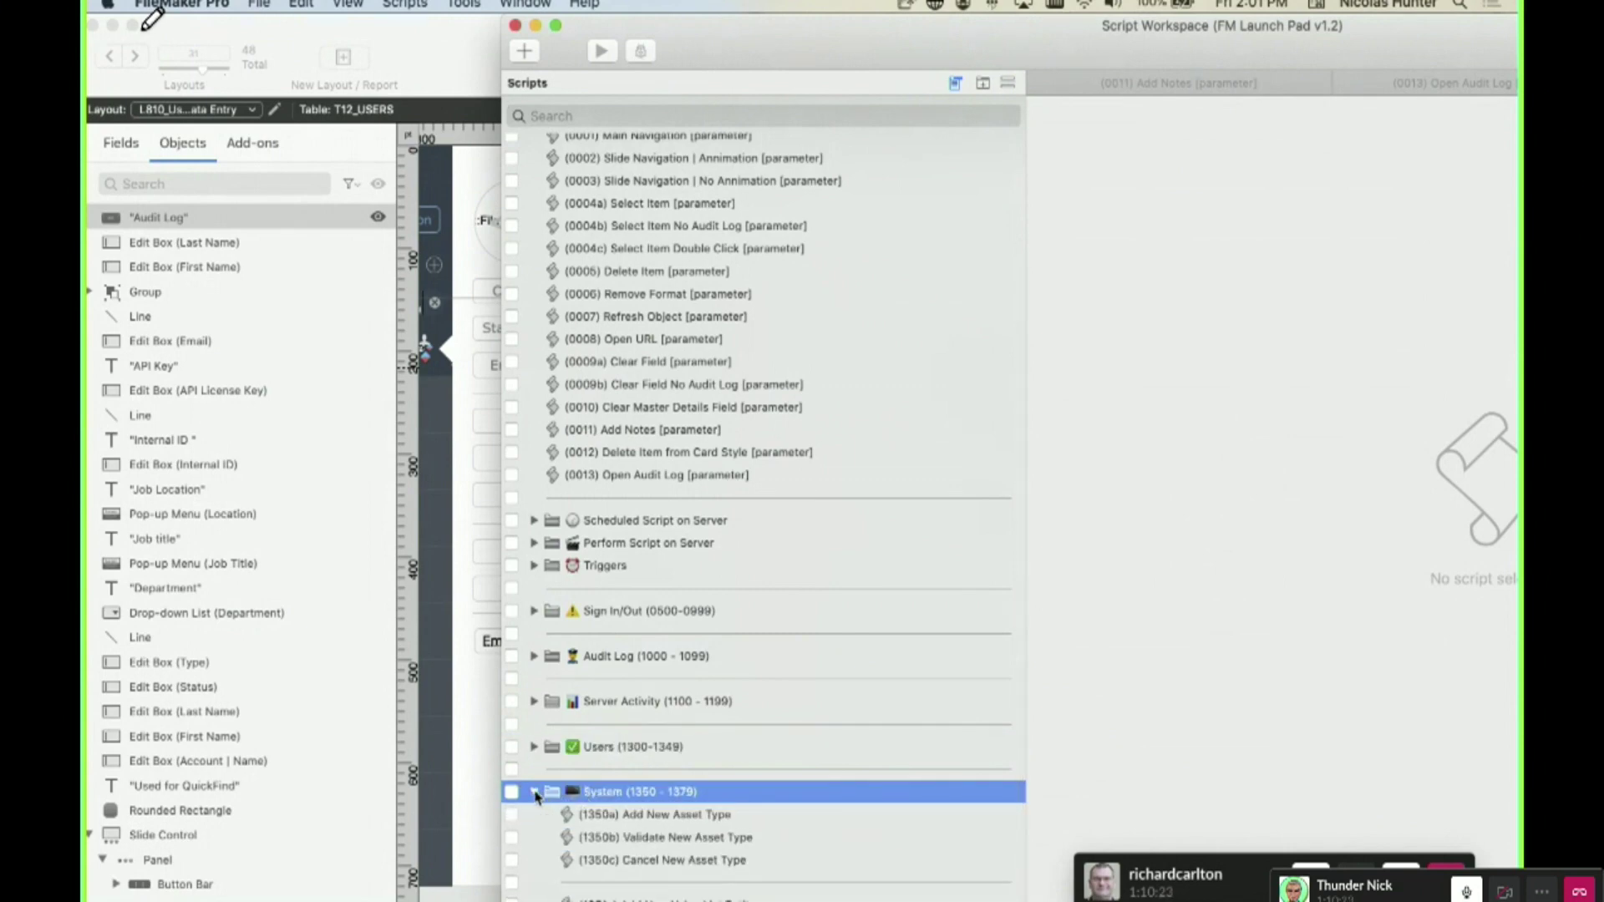
{"action": "left_click", "coordinate": [535, 793]}
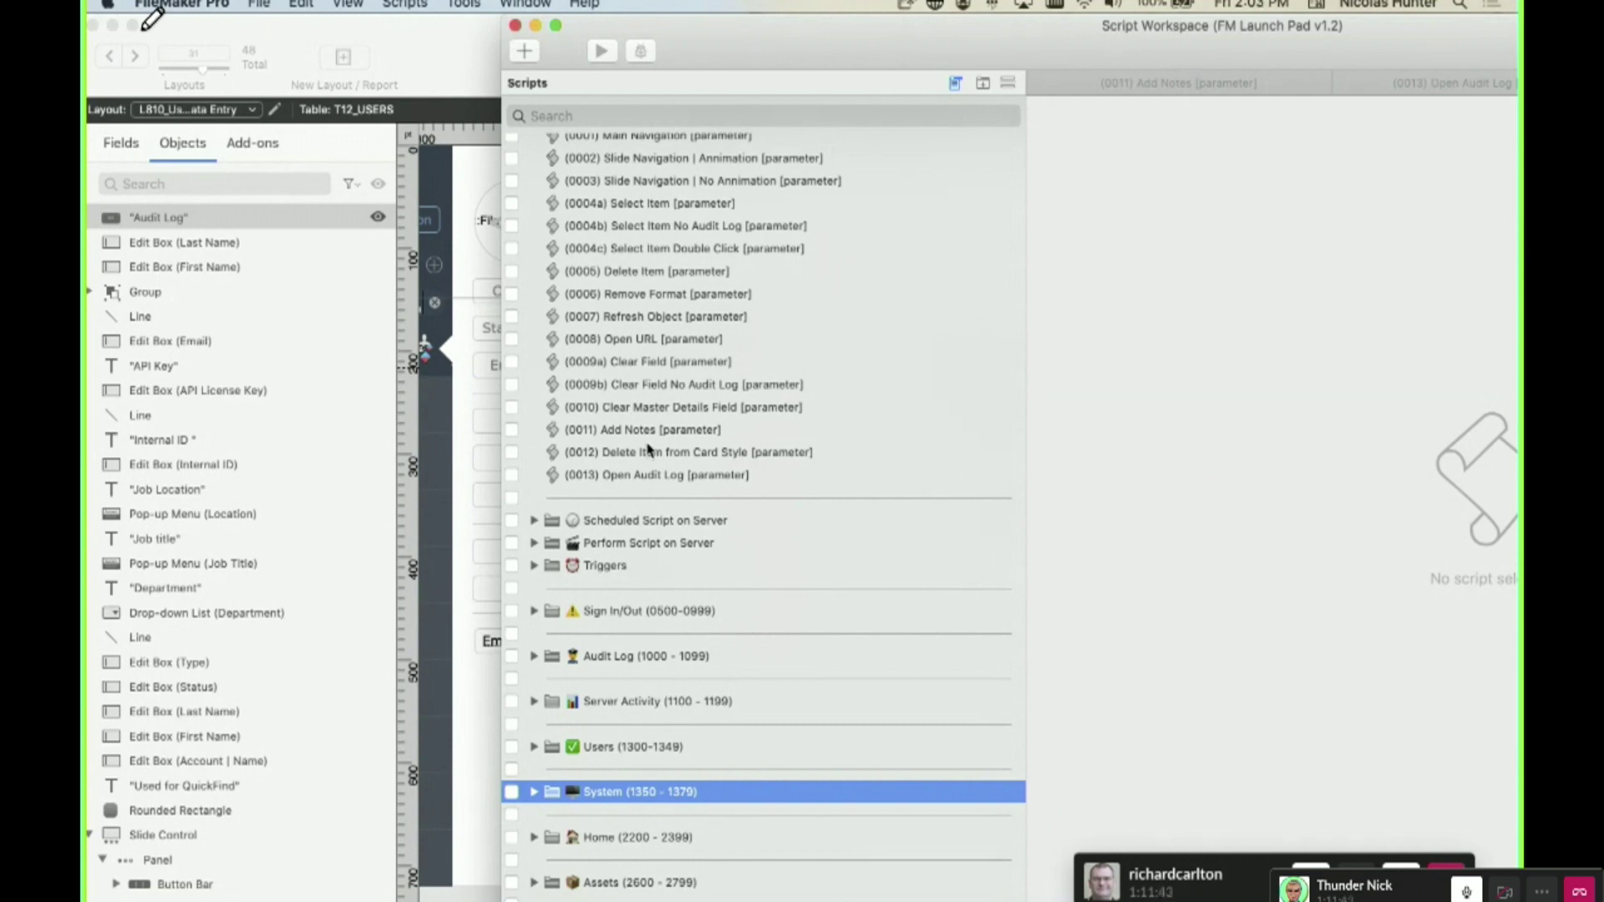
{"action": "scroll", "coordinate": [665, 461], "scroll_direction": "down", "scroll_amount": 2}
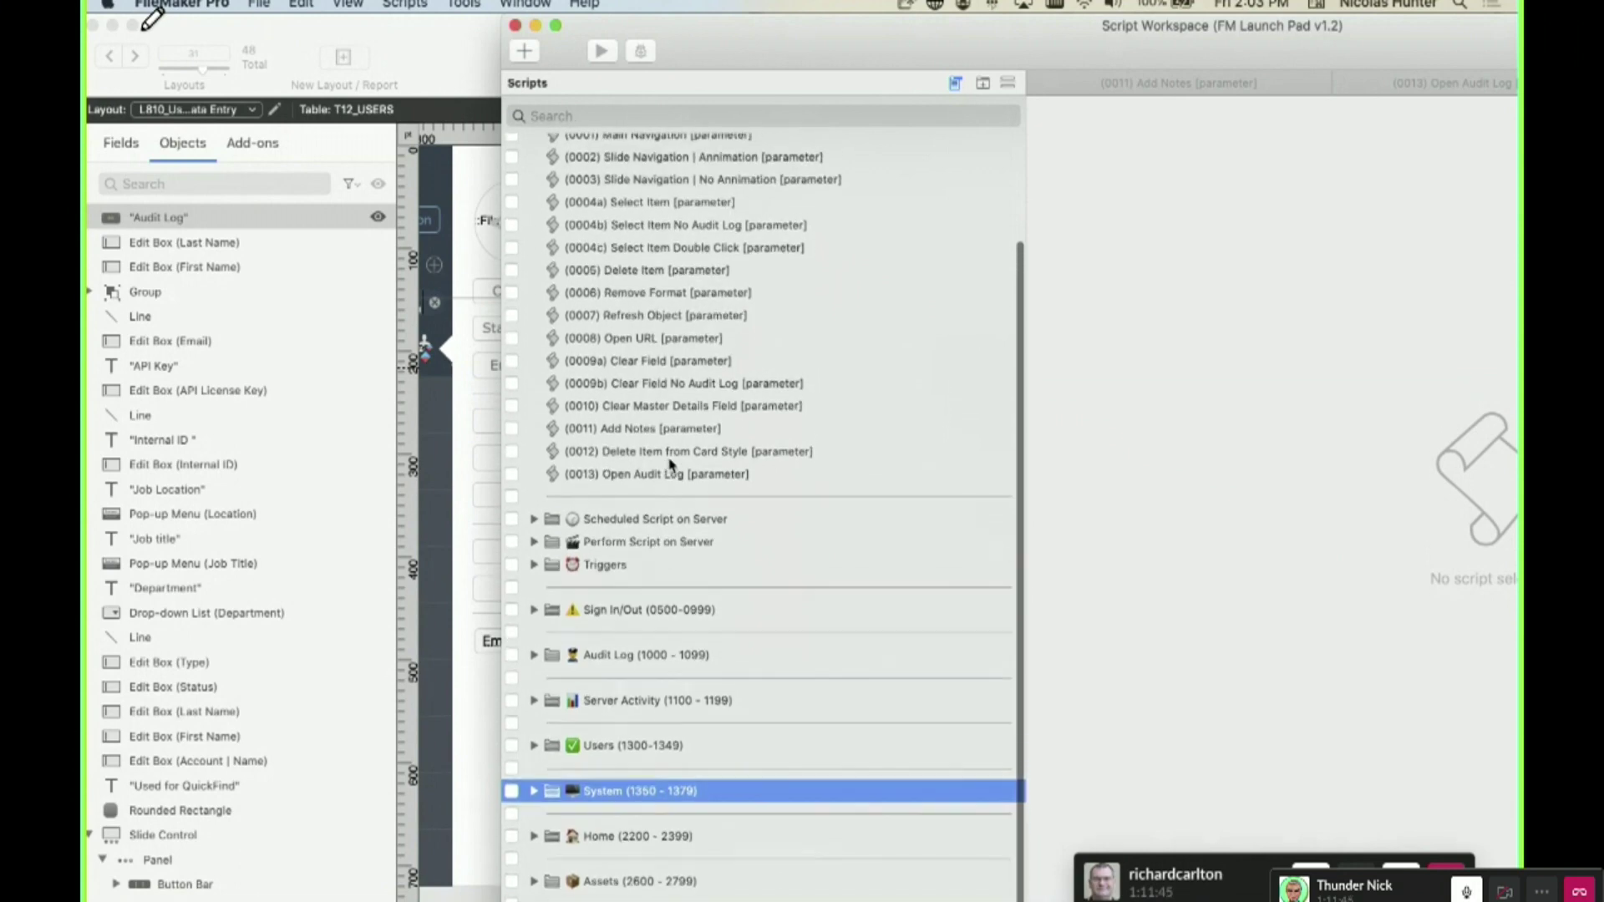
- Filter scripts to 135, open (1352) Import Value List Items, then clear the search filter
{"action": "scroll", "coordinate": [635, 305], "scroll_direction": "up", "scroll_amount": 5}
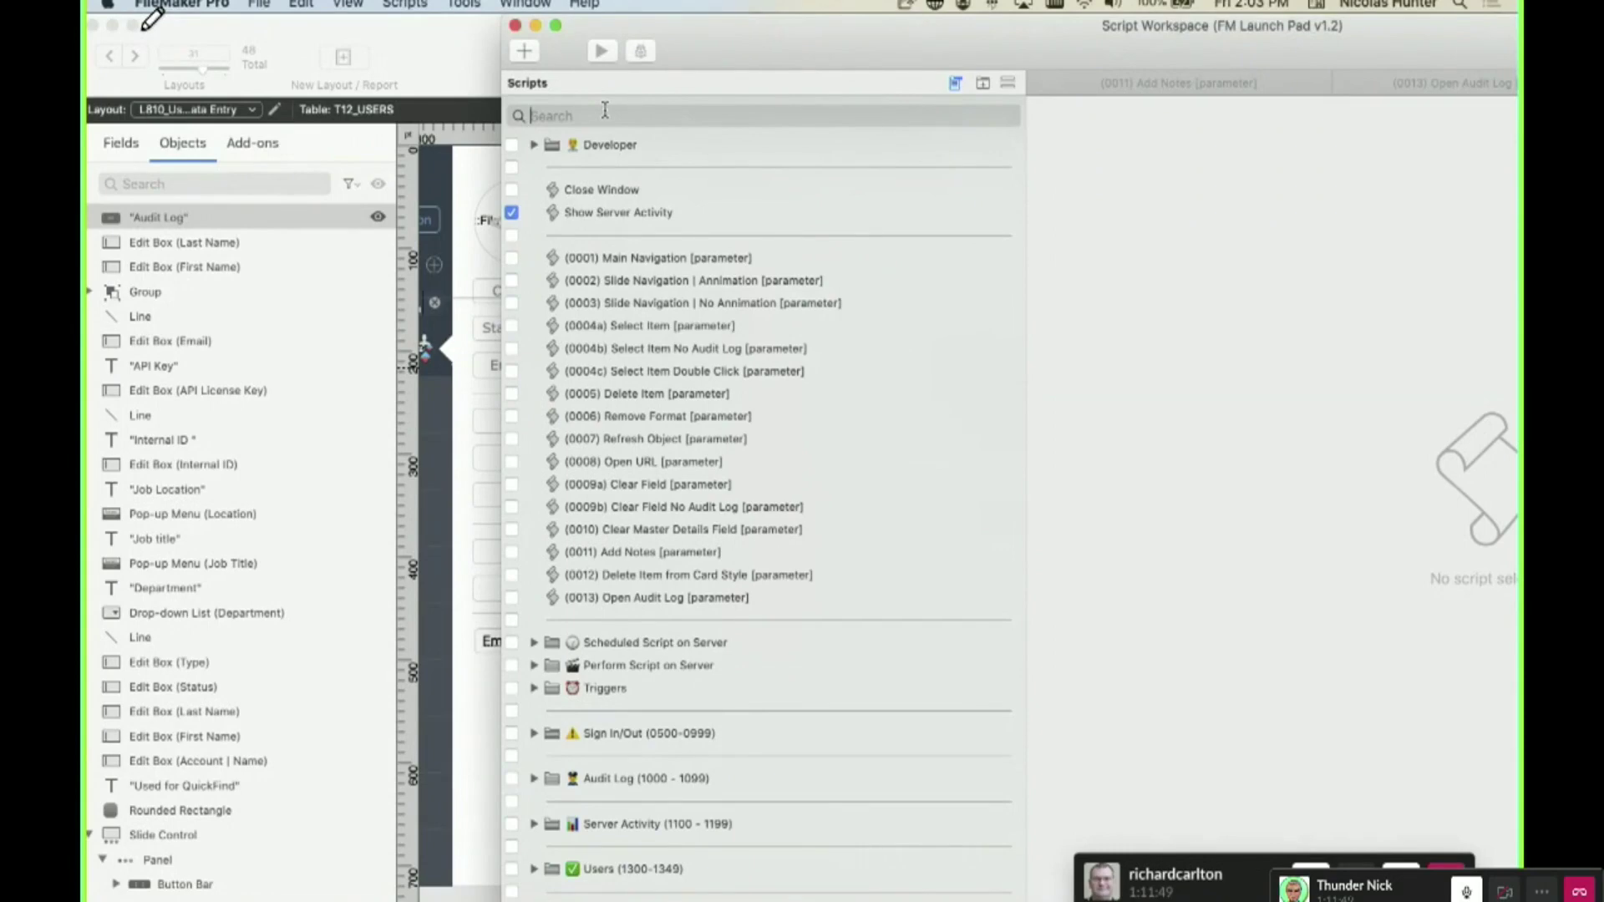
{"action": "type", "text": "1356"}
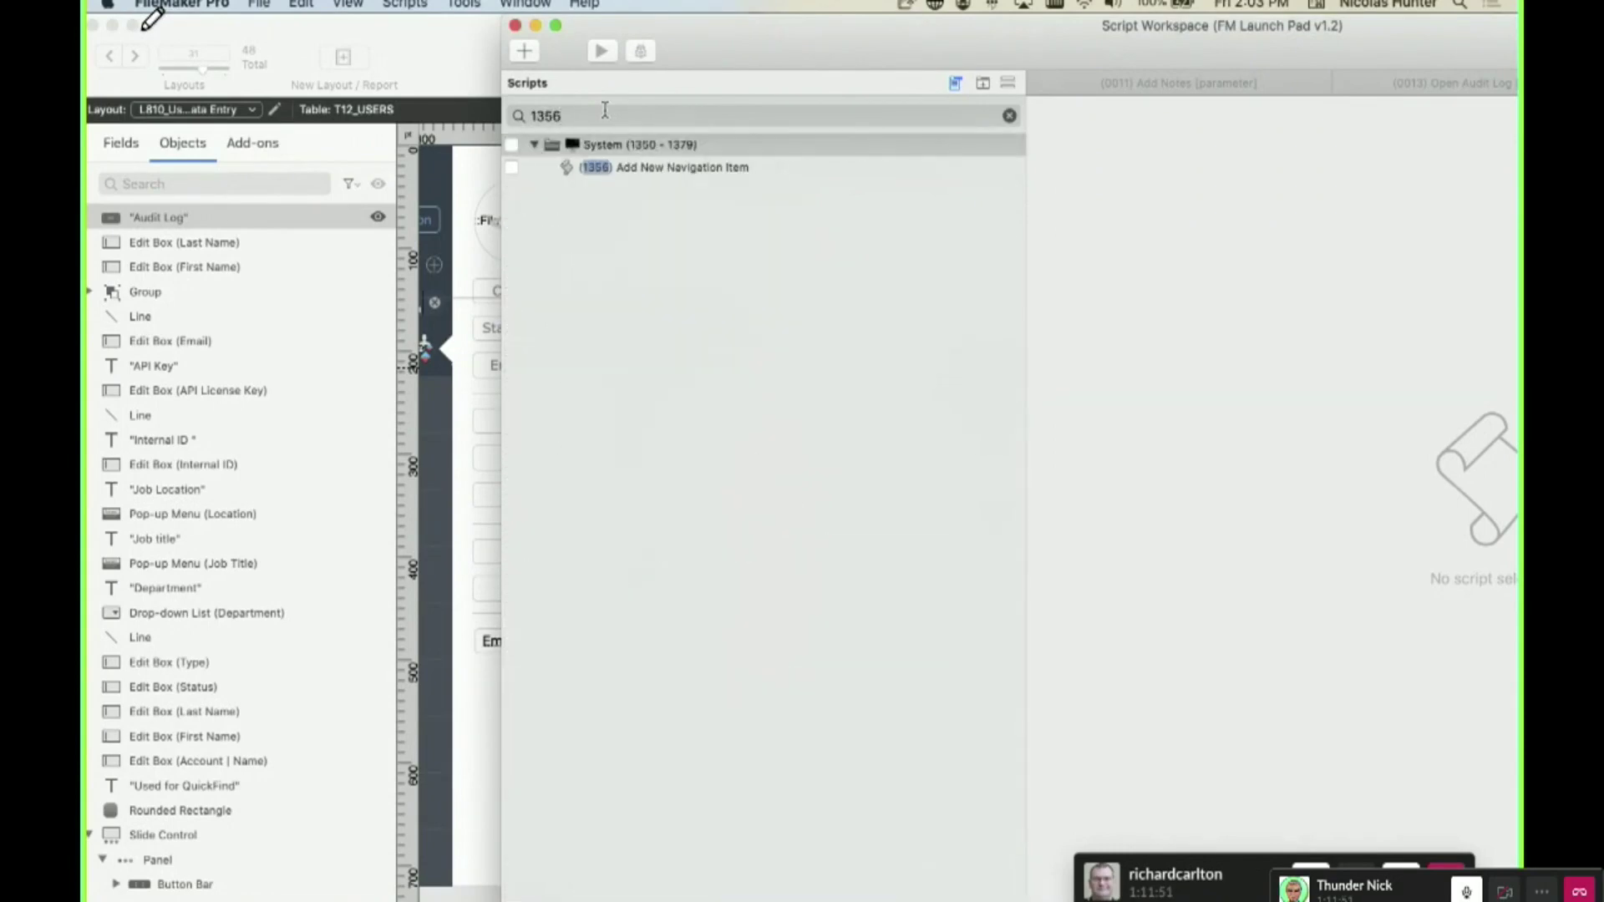
{"action": "key", "text": "BackSpace"}
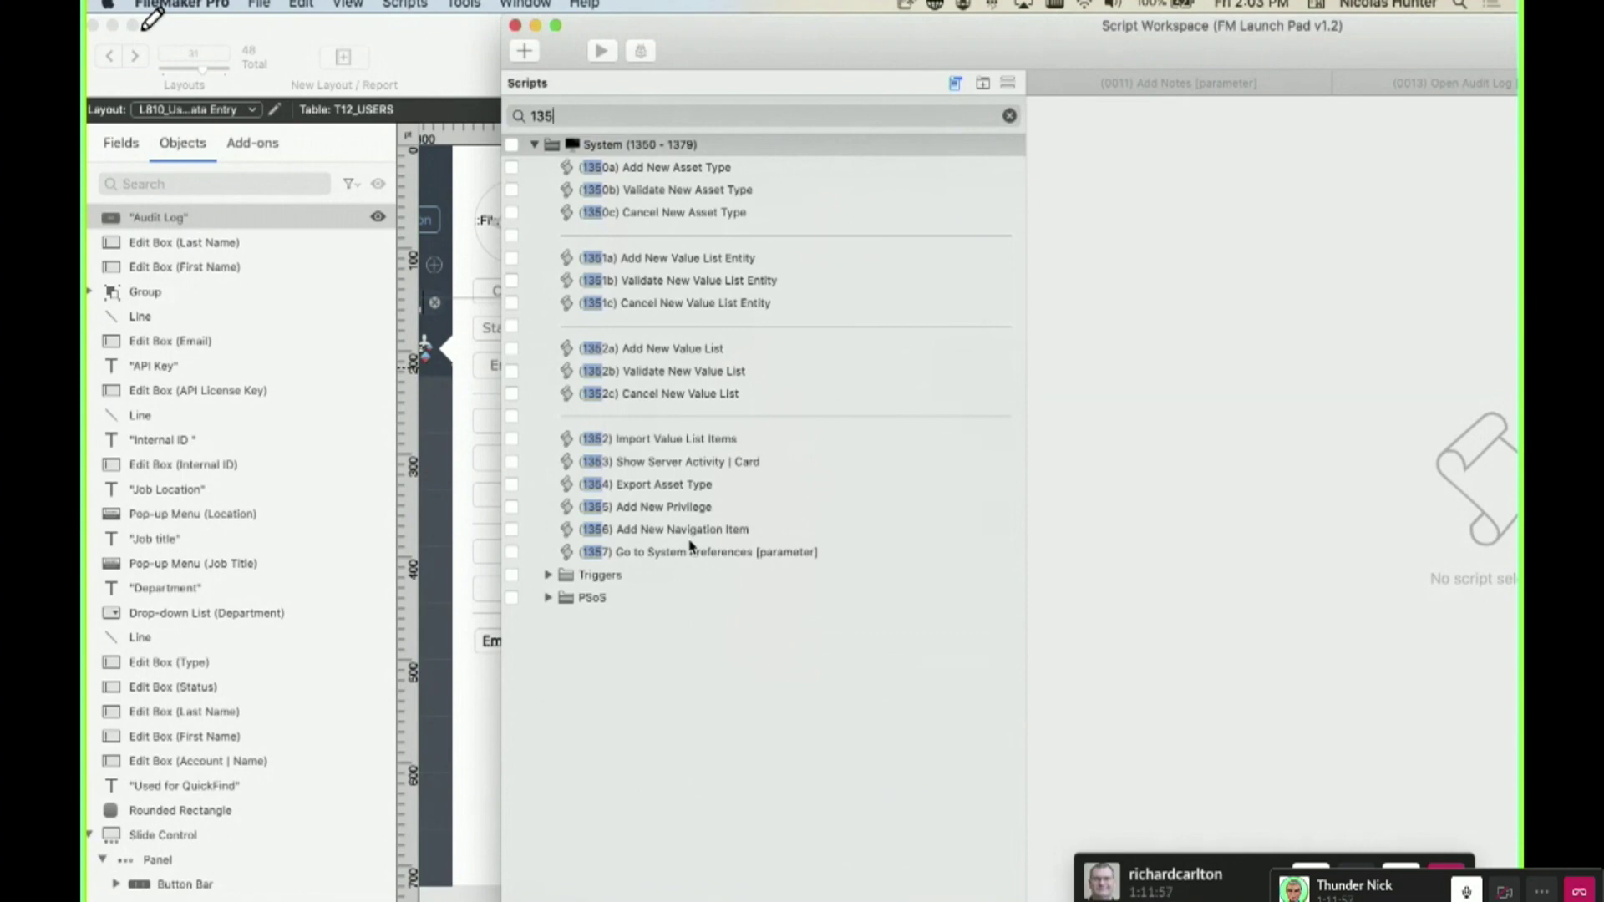
{"action": "left_click", "coordinate": [676, 441]}
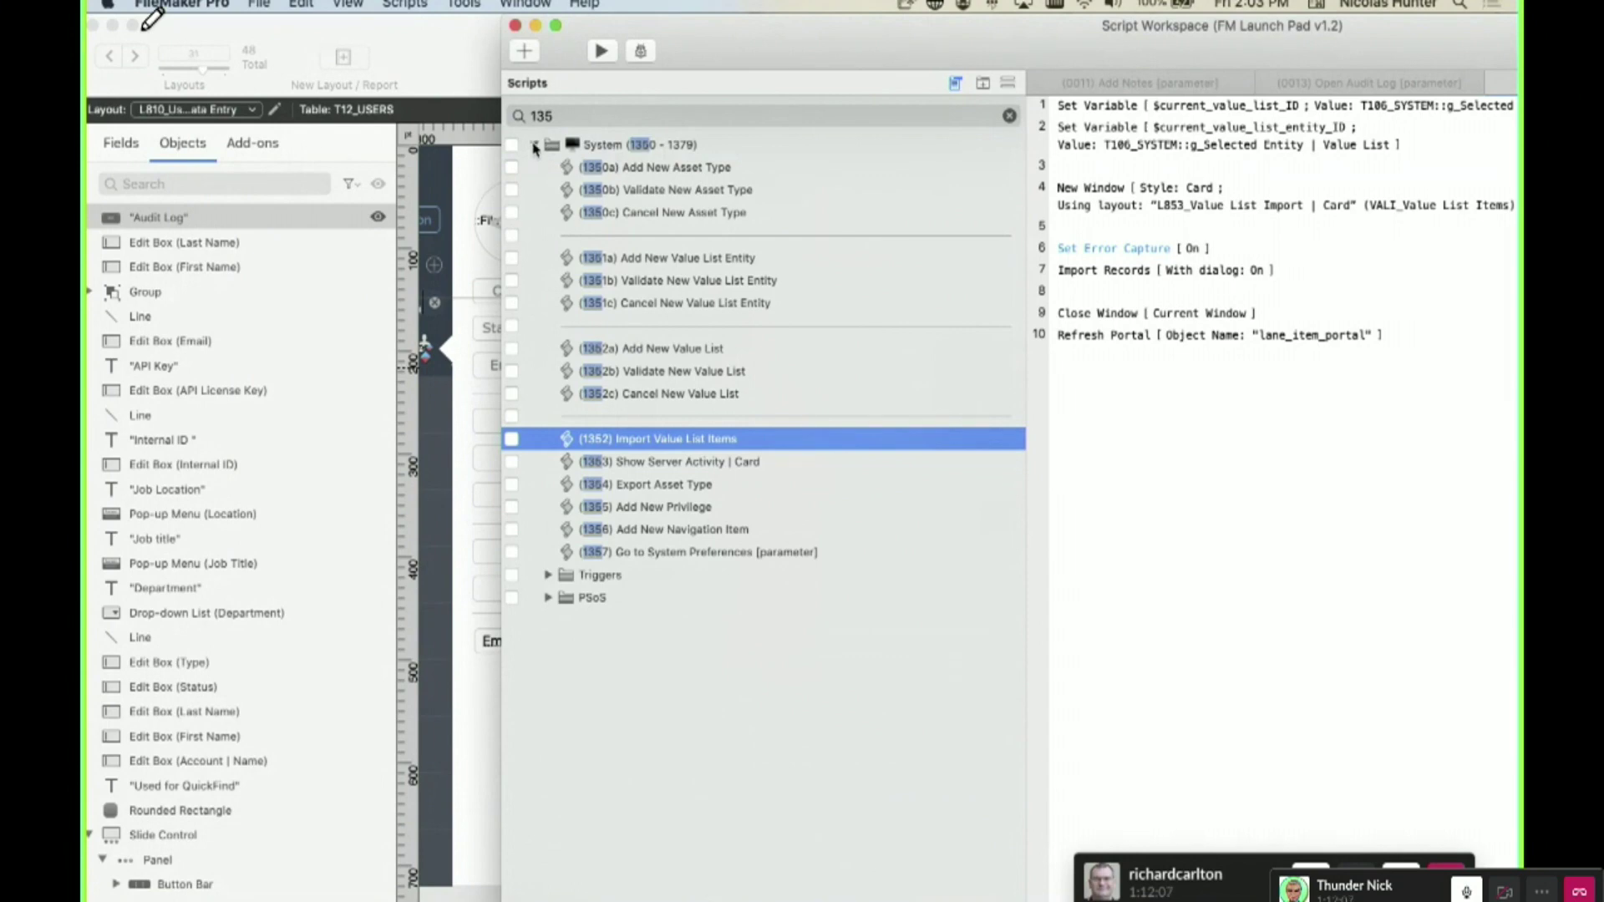
{"action": "left_click", "coordinate": [1008, 116]}
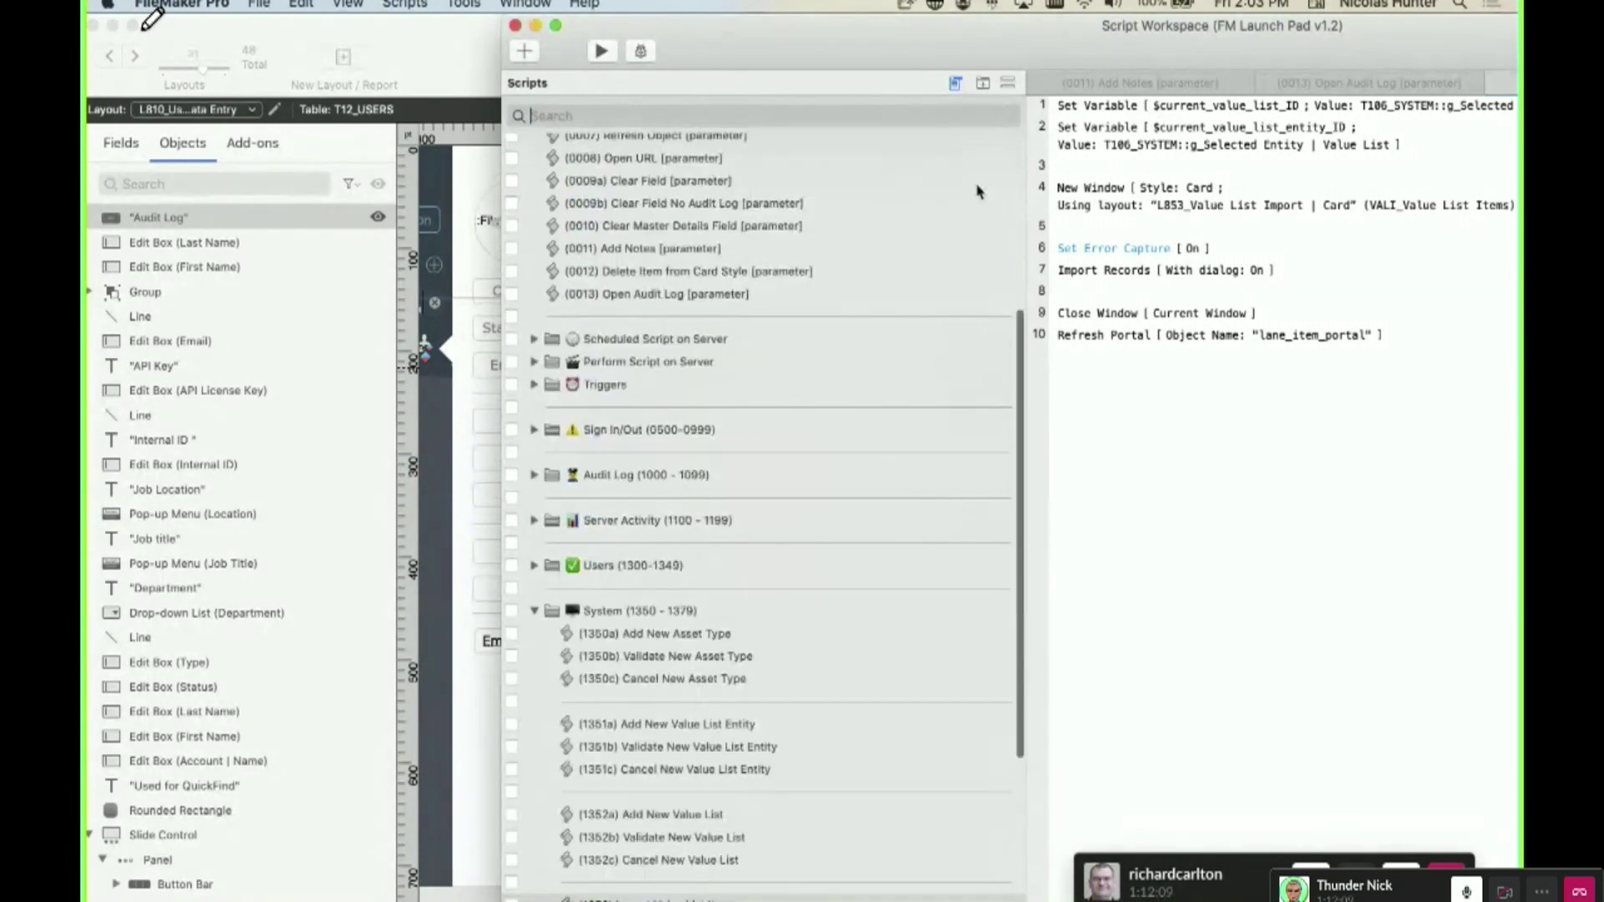
- Collapse the System script folder in the Script Workspace
{"action": "left_click", "coordinate": [532, 613]}
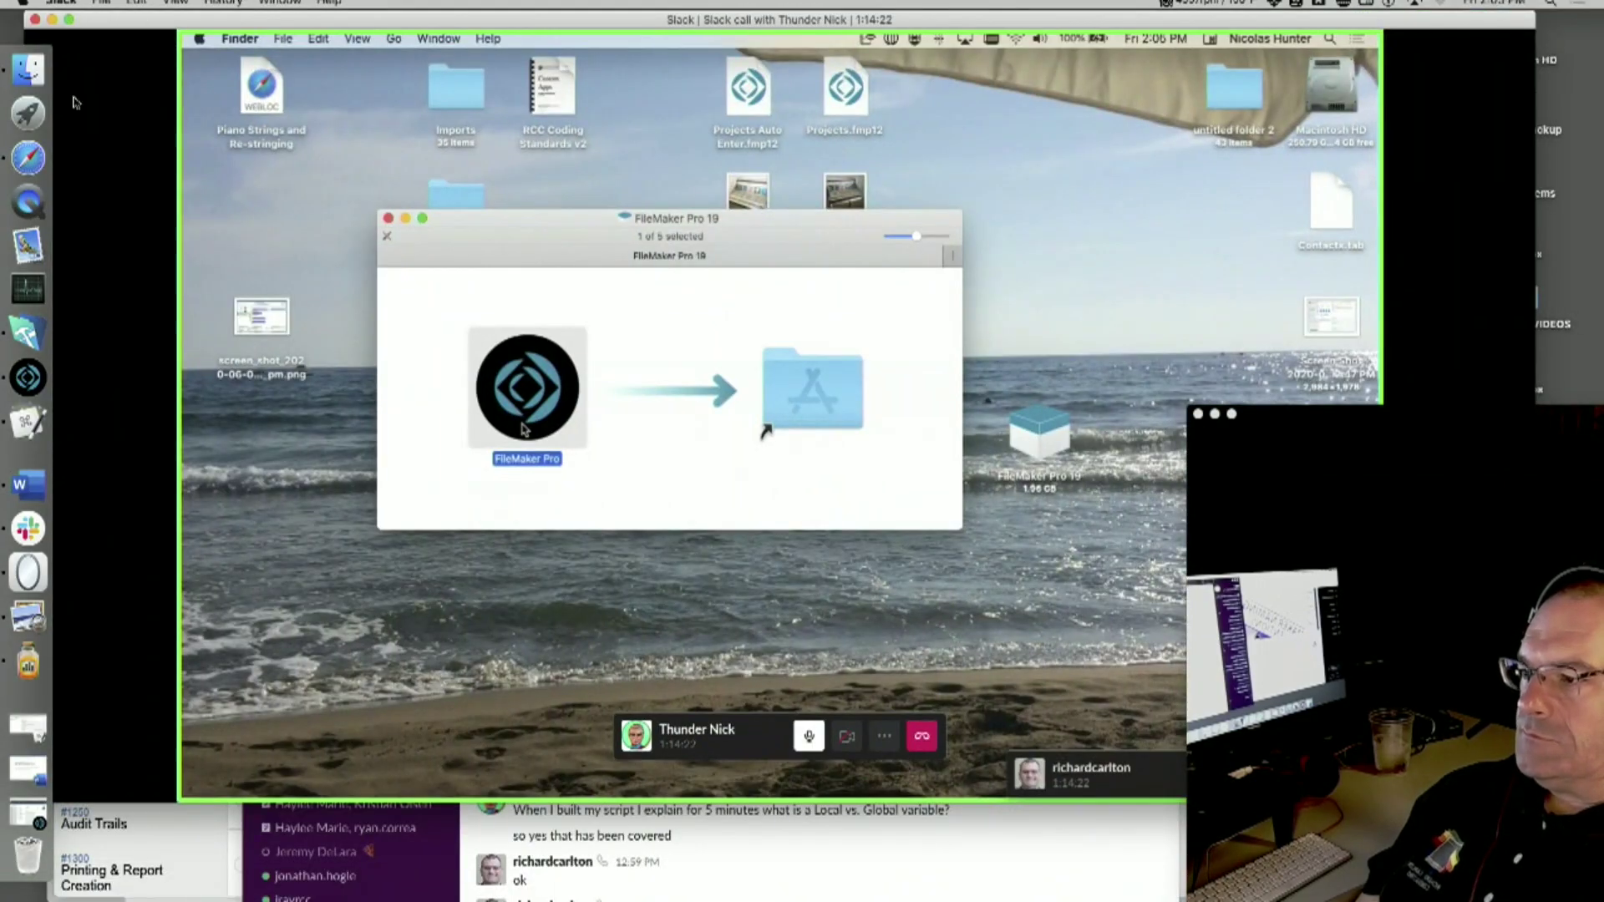
- Inspect FileMaker Pro 19.0.1's Info (More Info, Name & Extension, Comments), then close it and the disk image
{"action": "key", "text": "super+i"}
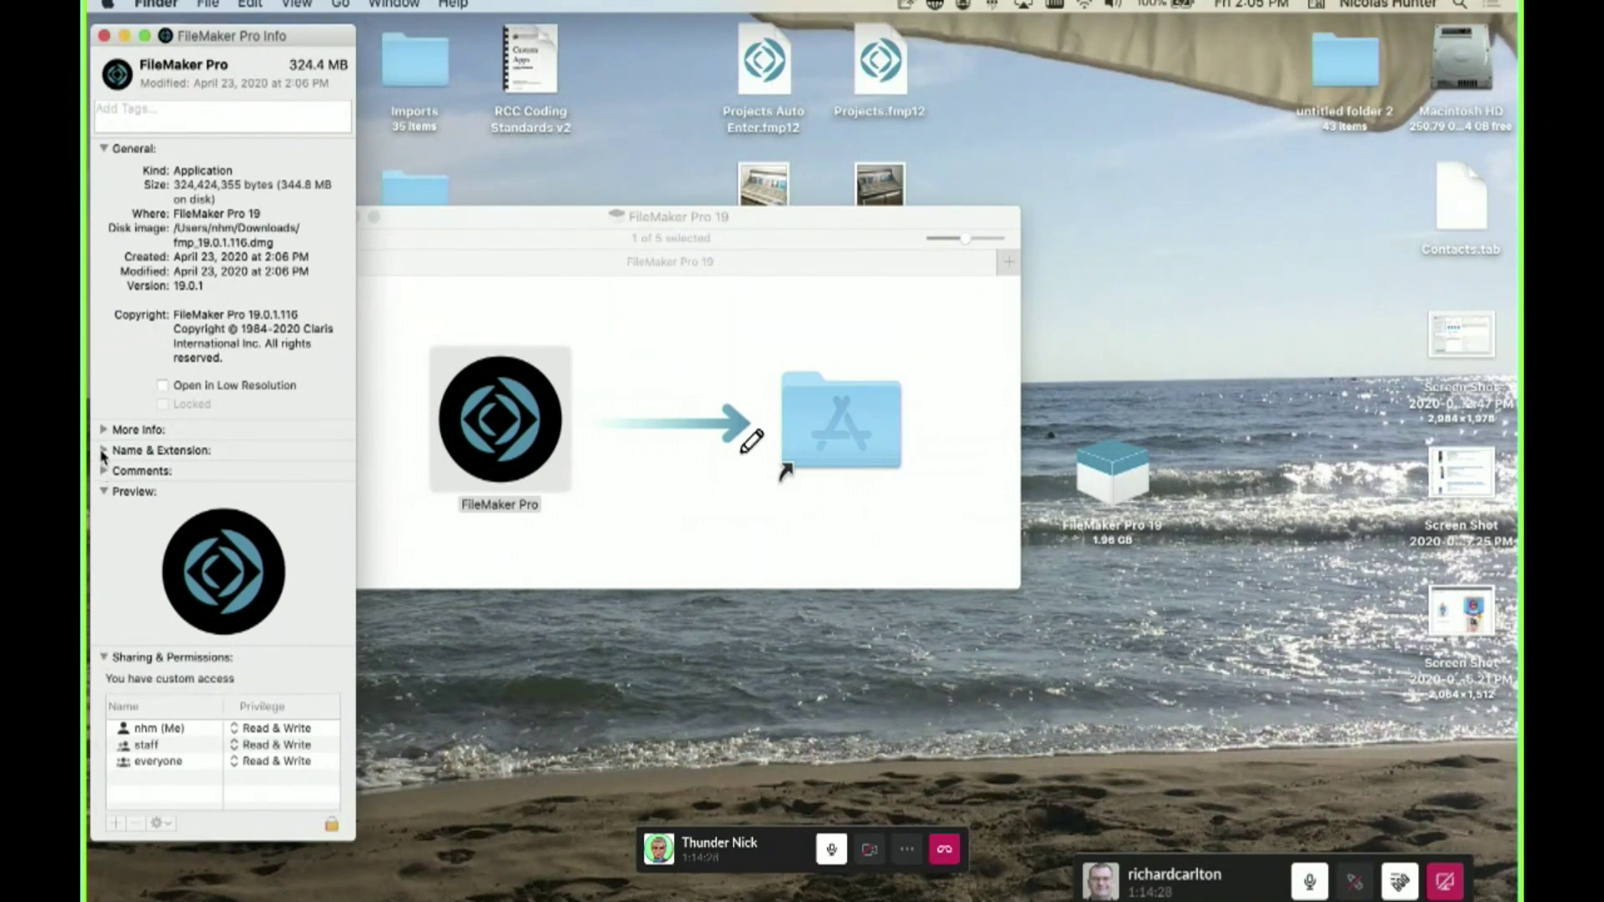
{"action": "left_click", "coordinate": [102, 431]}
{"action": "left_click", "coordinate": [103, 478]}
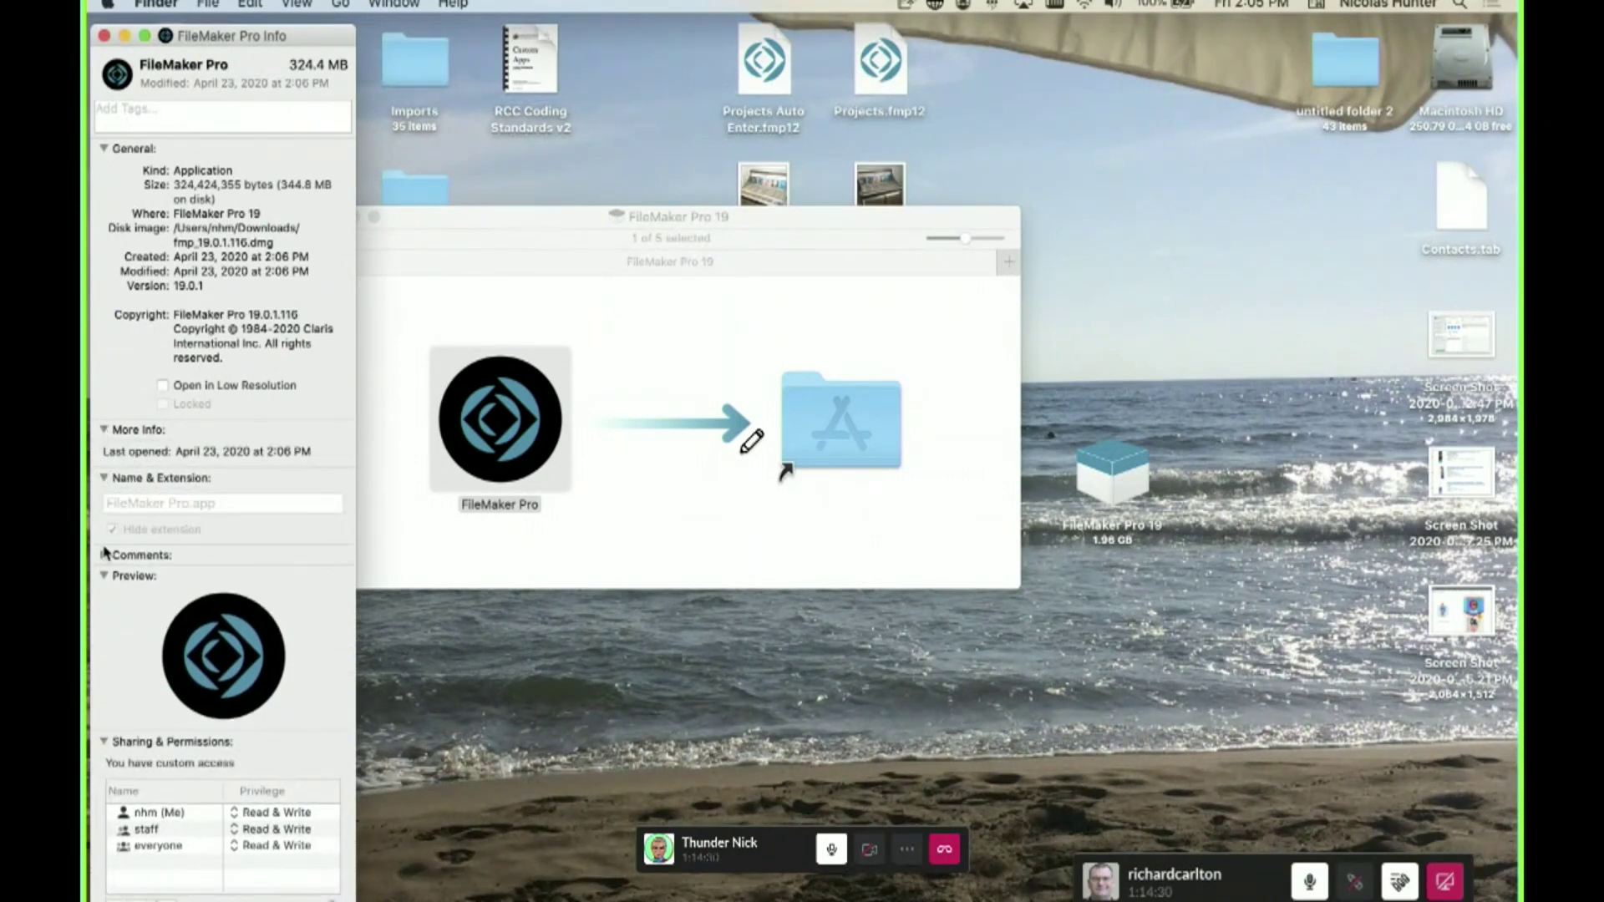
{"action": "left_click", "coordinate": [104, 557]}
{"action": "scroll", "coordinate": [112, 666], "scroll_direction": "down", "scroll_amount": 3}
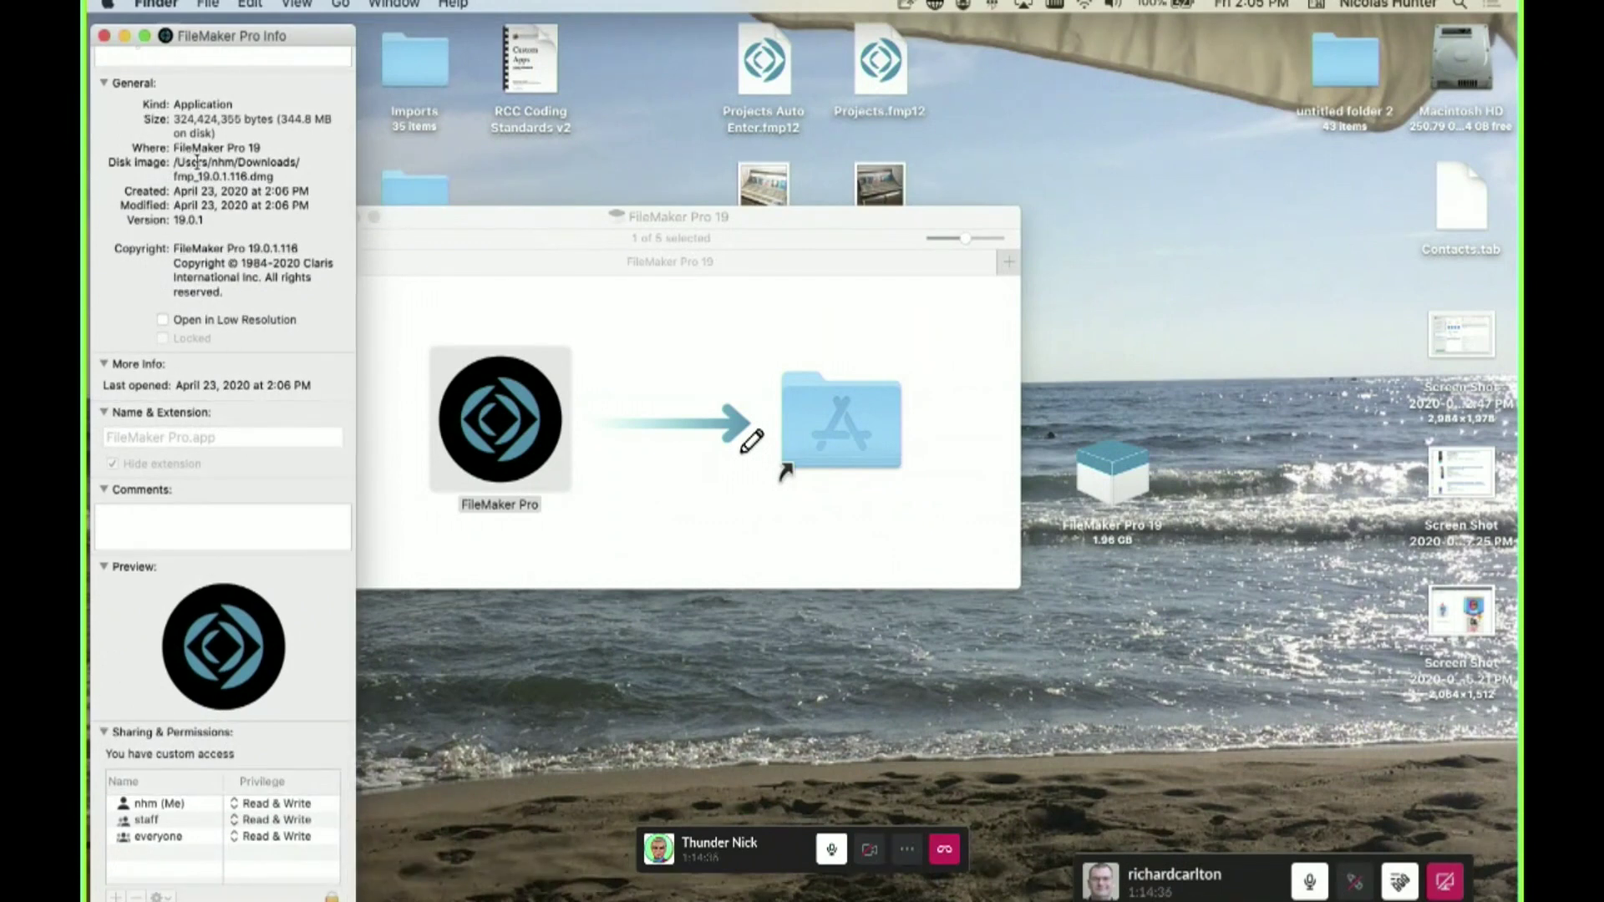
{"action": "scroll", "coordinate": [189, 371], "scroll_direction": "down", "scroll_amount": 1}
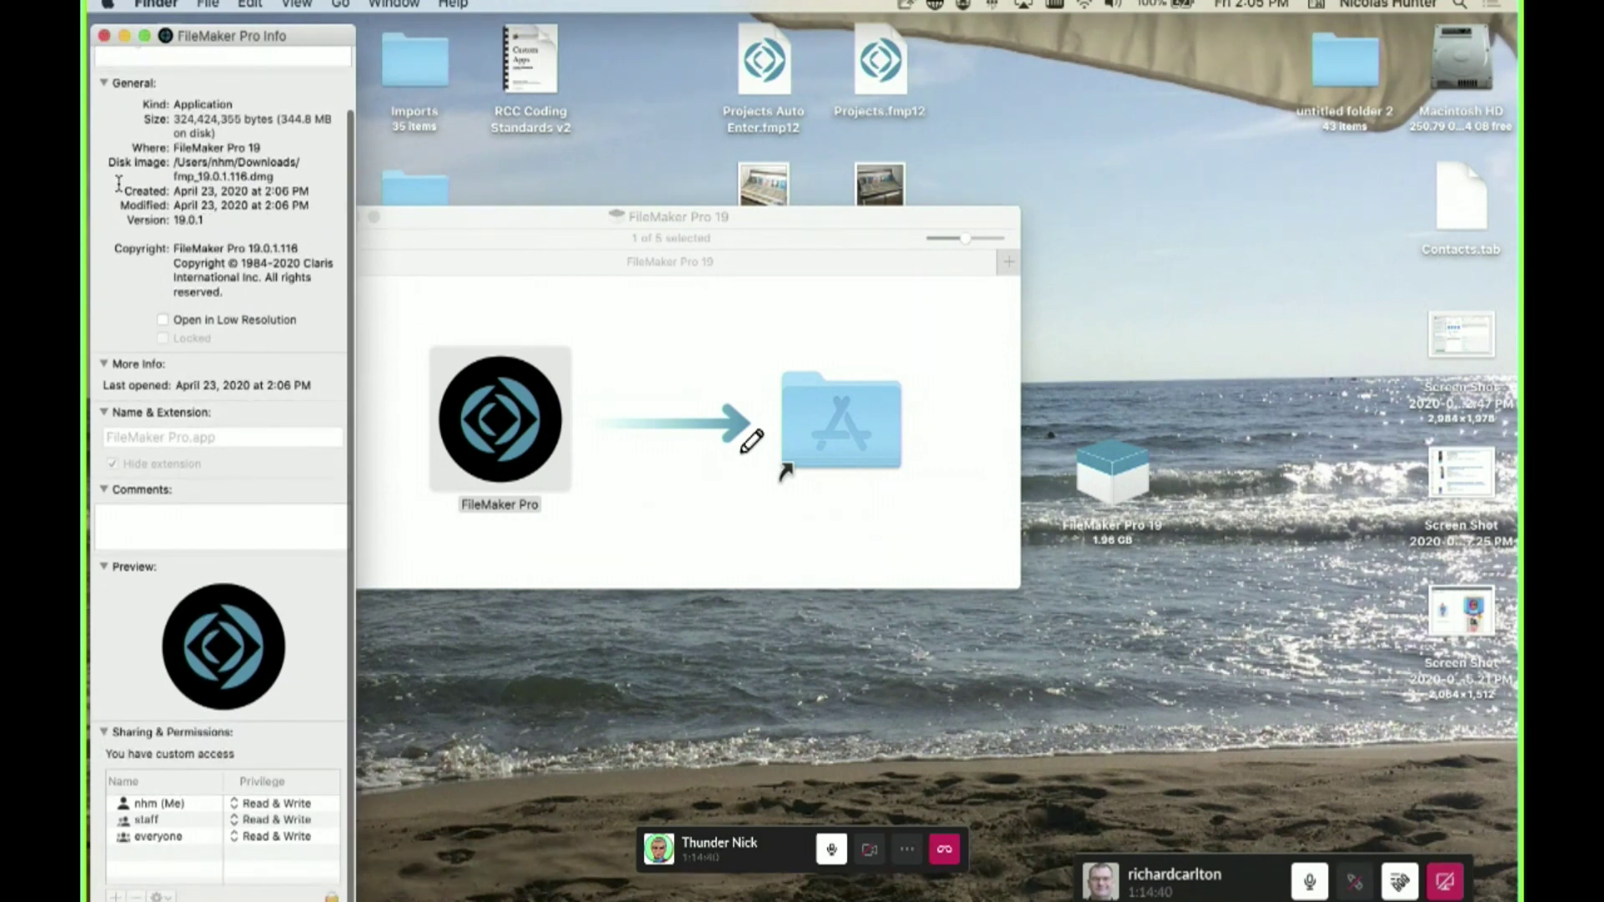
{"action": "left_click", "coordinate": [104, 35]}
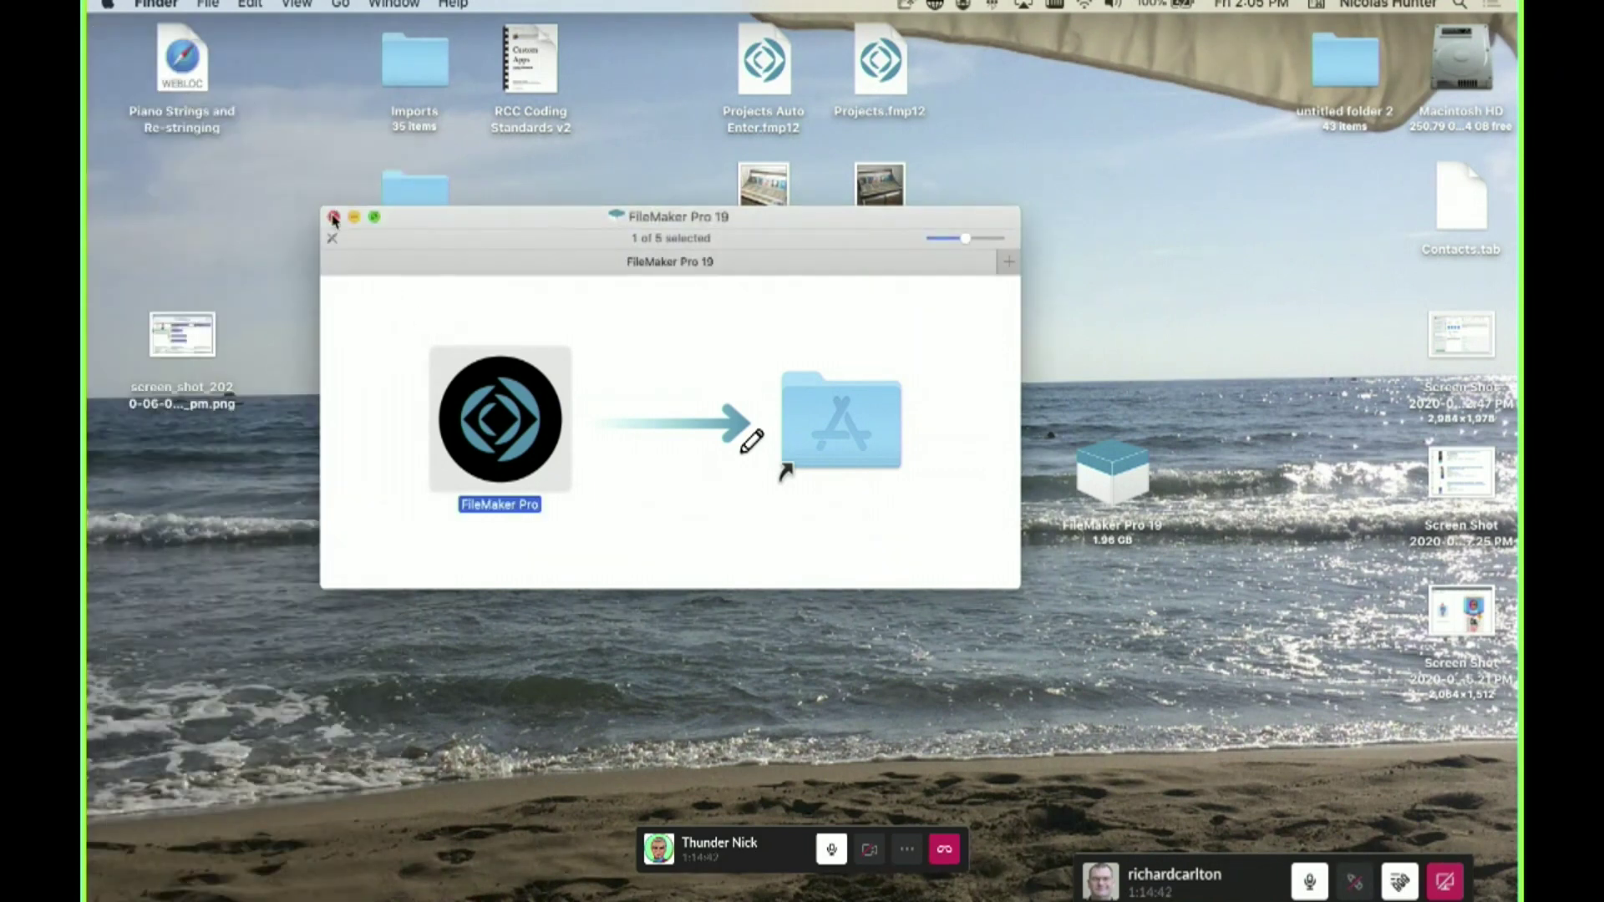
{"action": "left_click", "coordinate": [333, 218]}
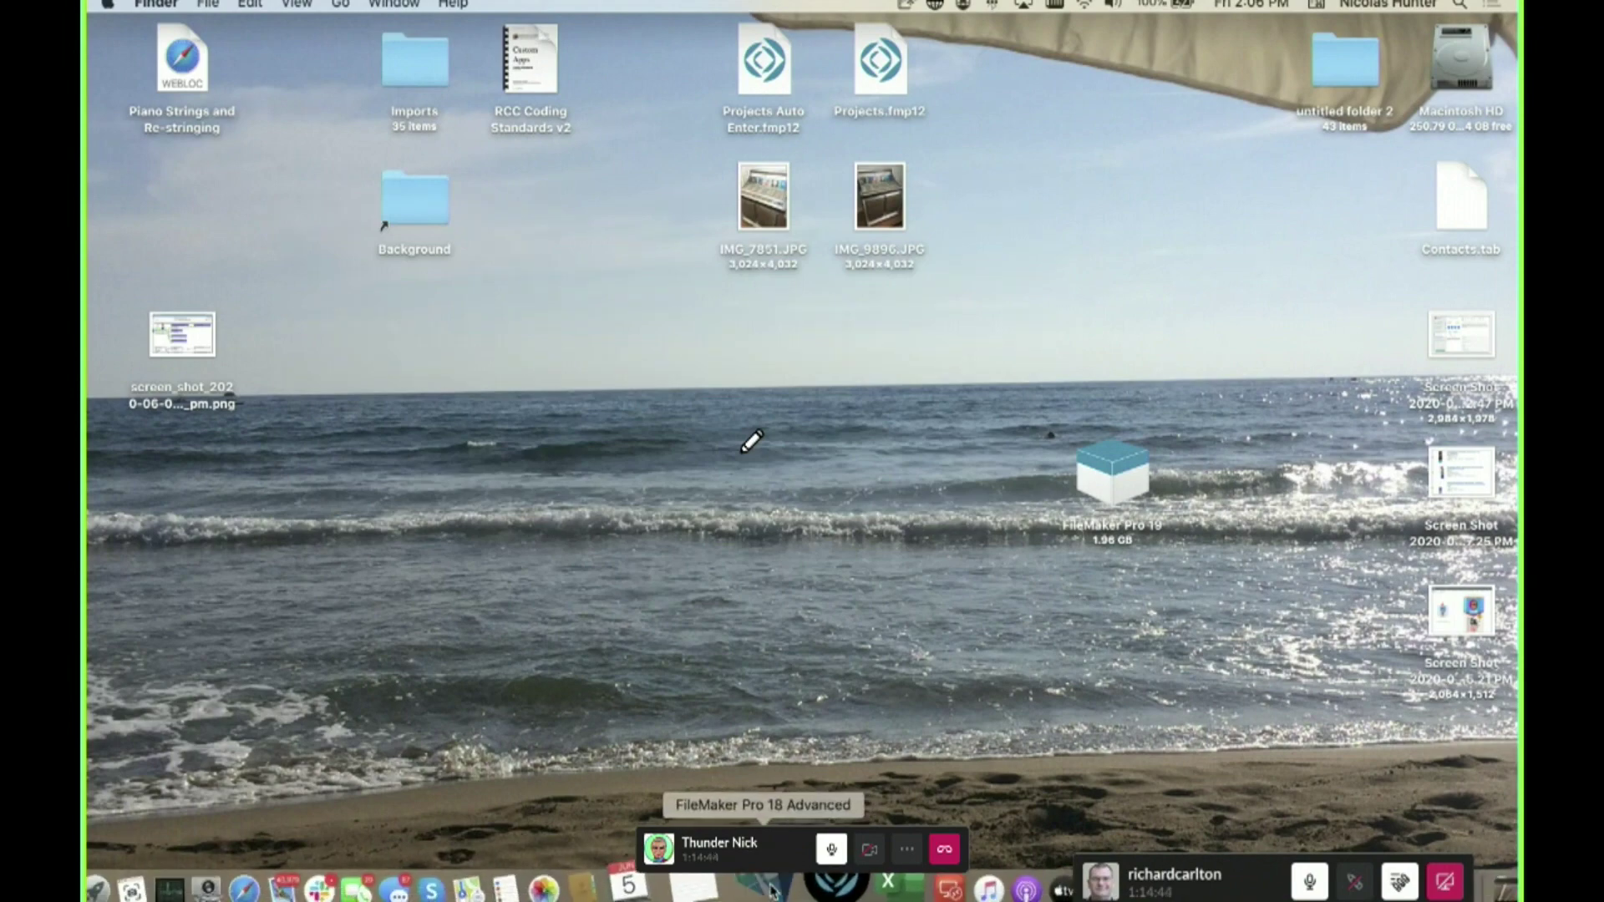
- Reveal FileMaker Pro 18 Advanced in its folder and view its Get Info details, version 18.0.3
{"action": "left_click", "coordinate": [773, 890], "text": "super"}
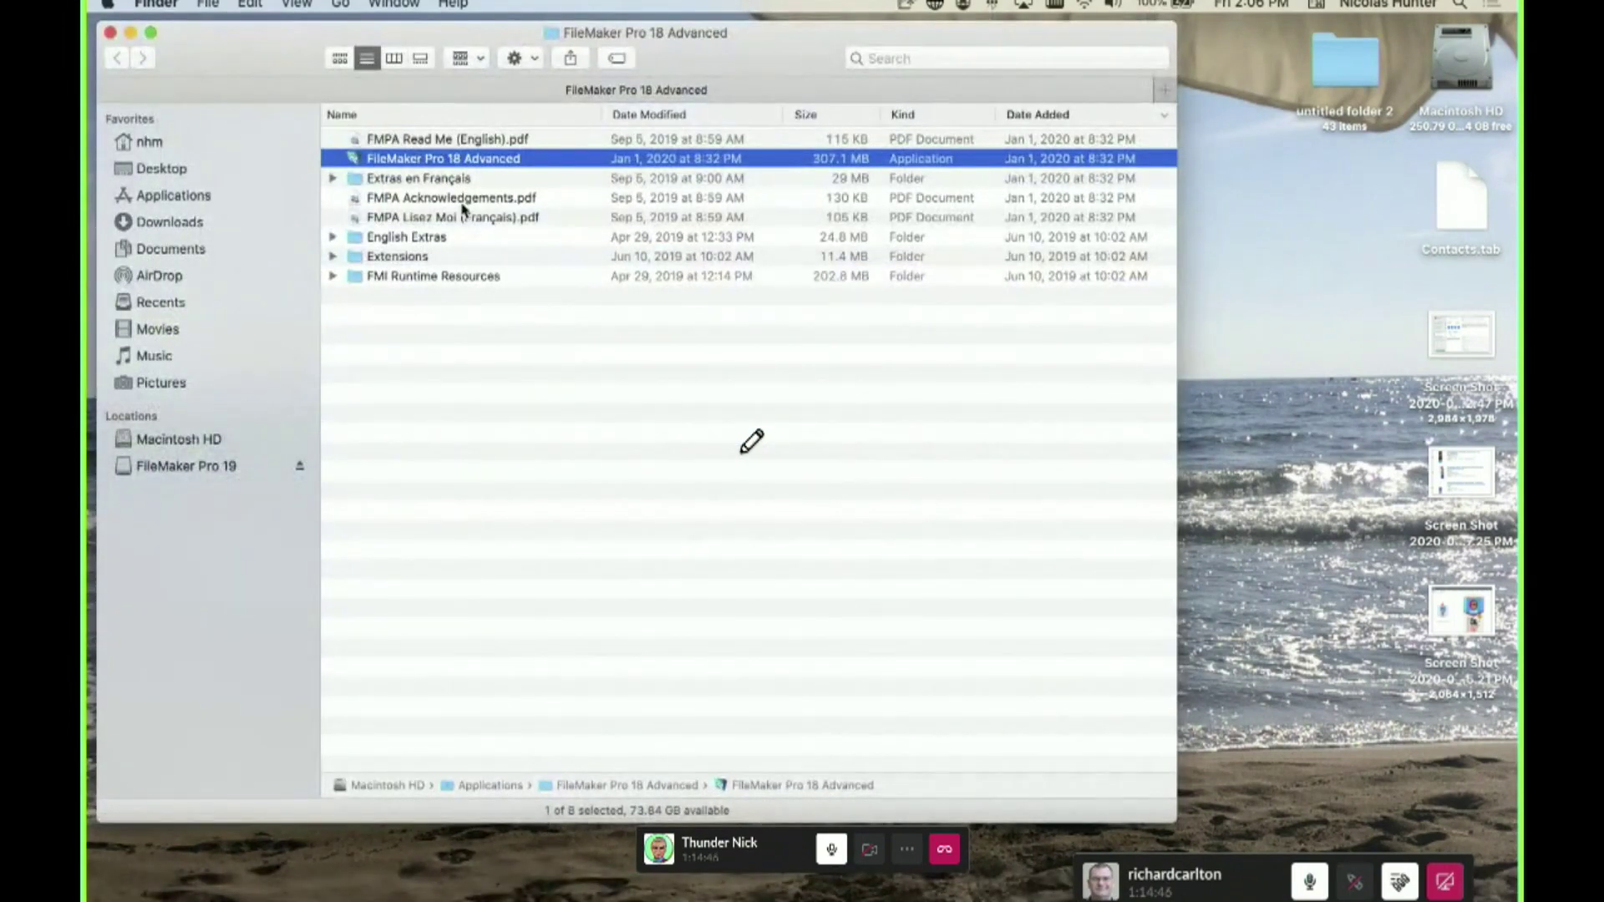
{"action": "key", "text": "super+i"}
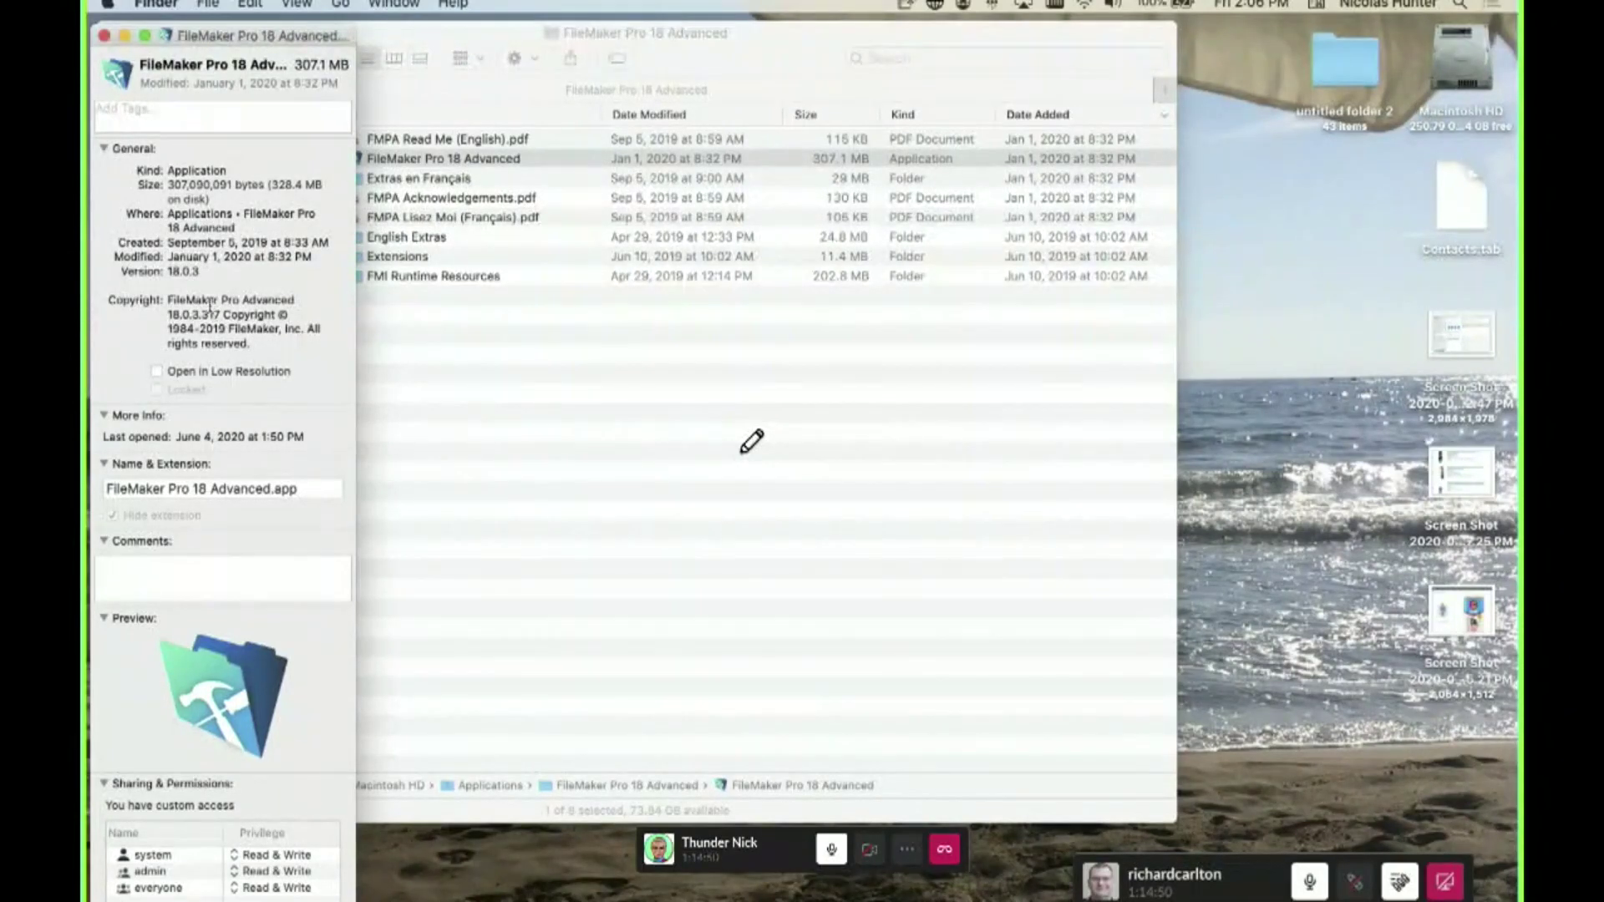
{"action": "scroll", "coordinate": [225, 331], "scroll_direction": "down", "scroll_amount": 3}
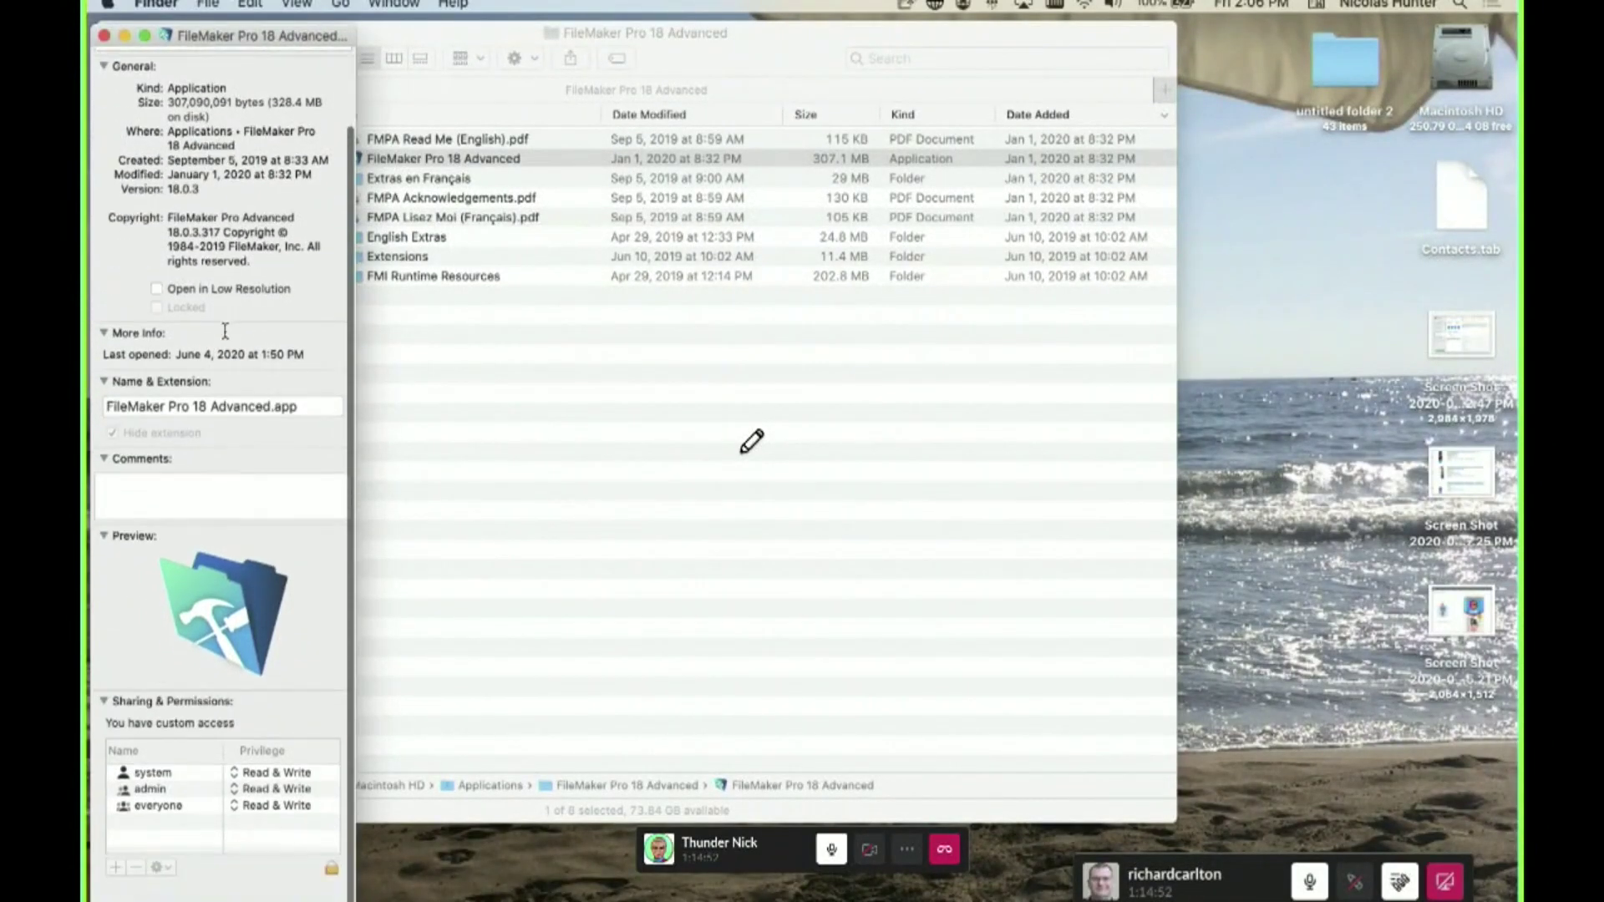
{"action": "scroll", "coordinate": [225, 332], "scroll_direction": "up", "scroll_amount": 1}
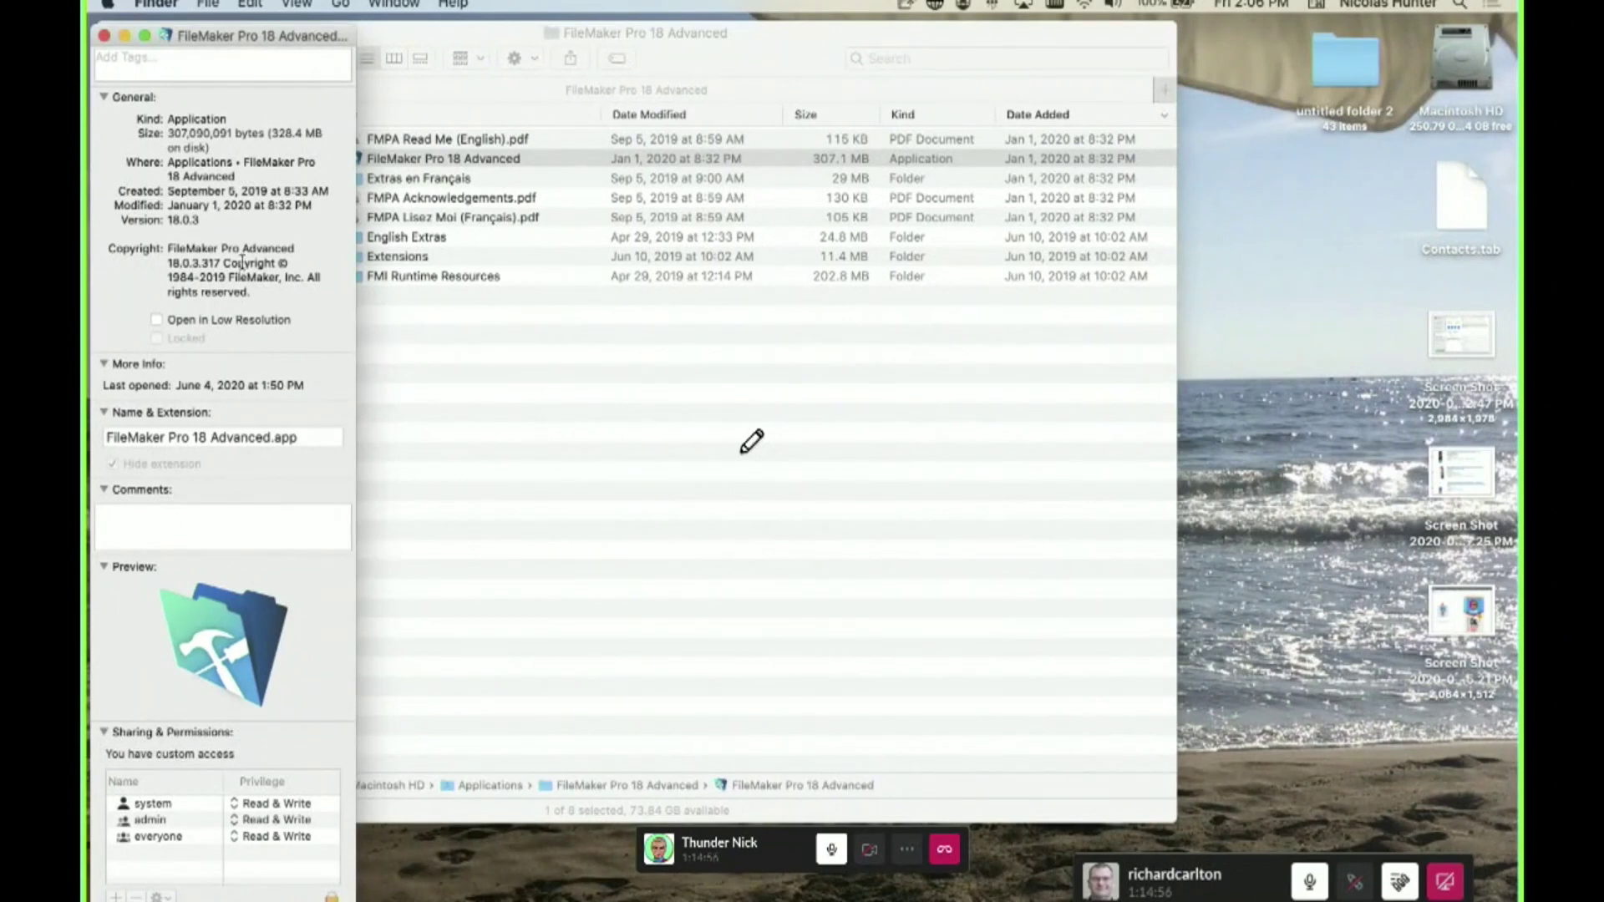
{"action": "left_click", "coordinate": [362, 423]}
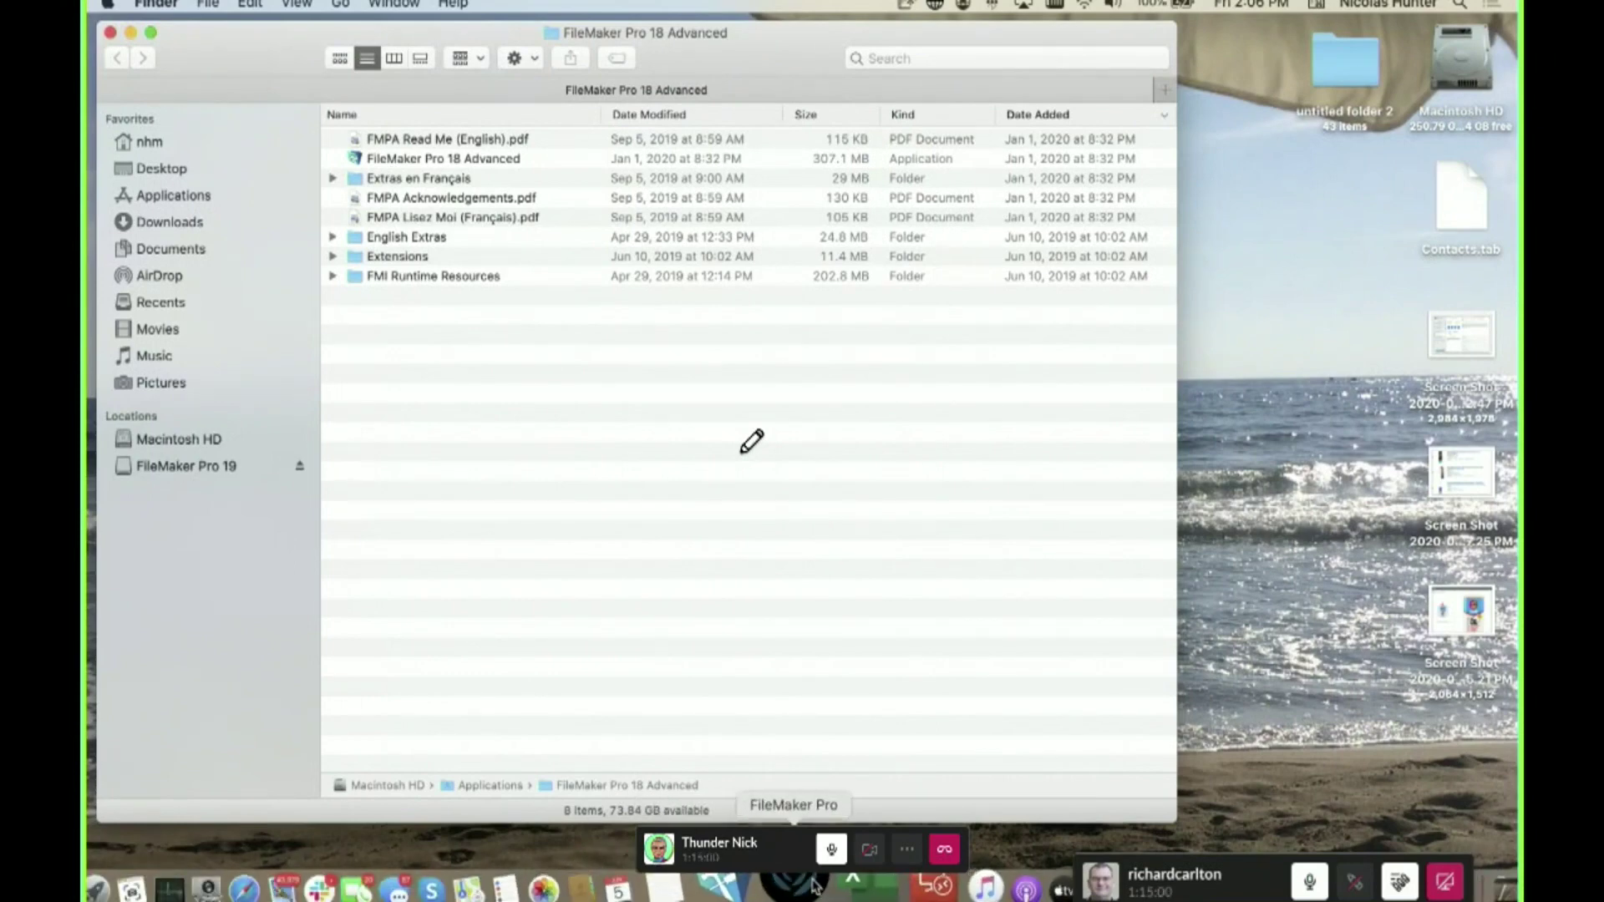
{"action": "left_click", "coordinate": [793, 887]}
- Open FileMaker Pro Preferences and view the Layout, Memory and Plug-Ins tabs
{"action": "left_click", "coordinate": [259, 4]}
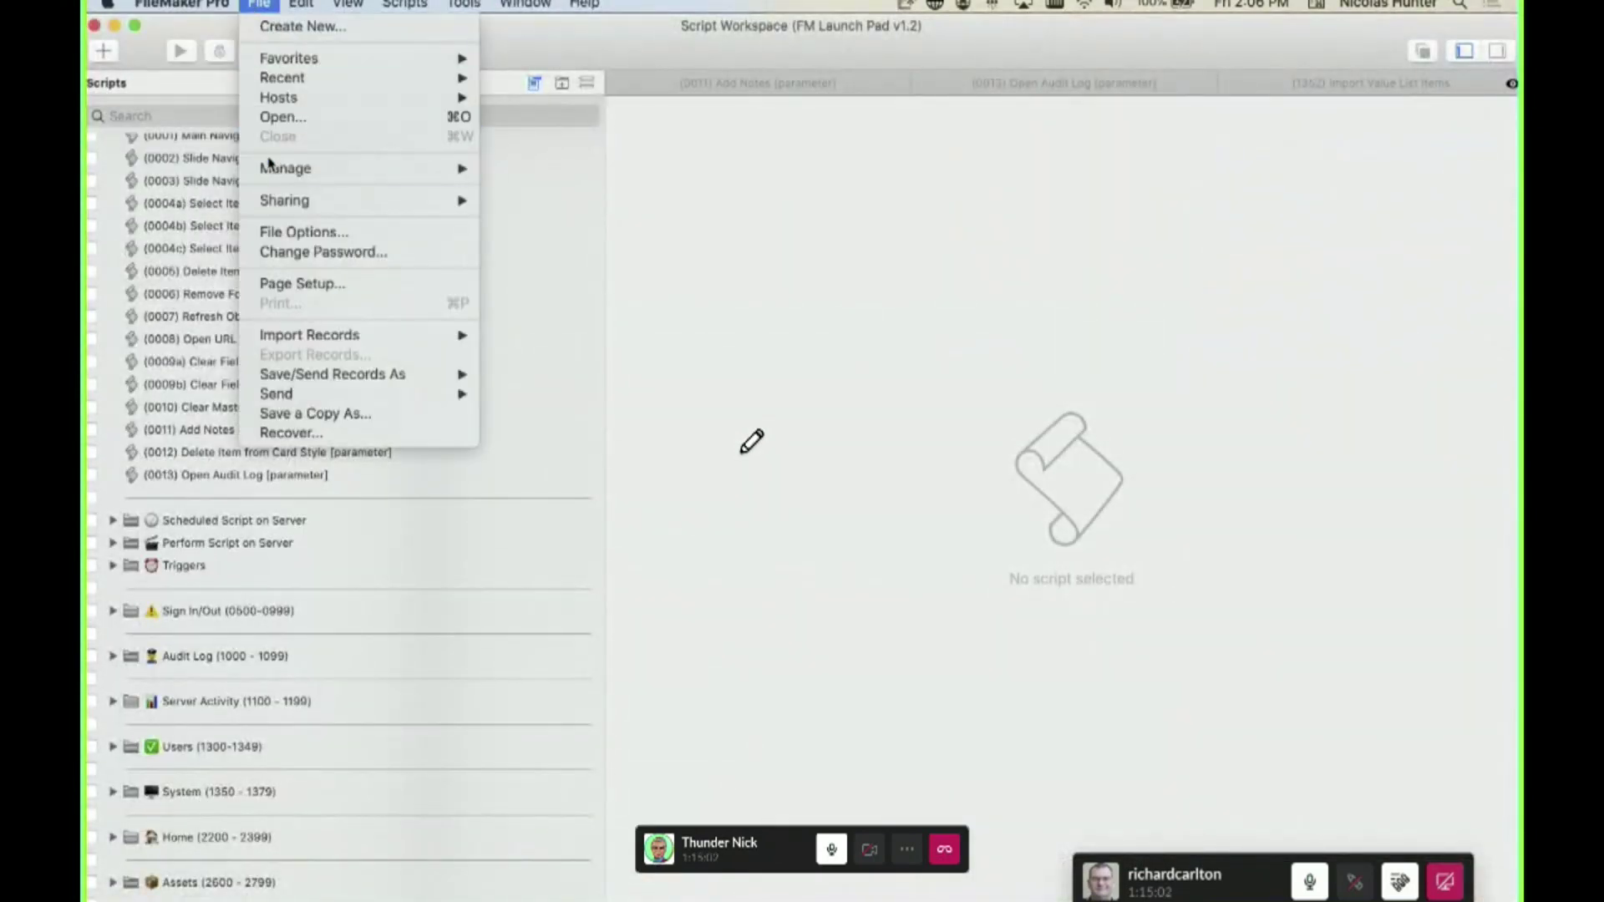
{"action": "mouse_move", "coordinate": [386, 168]}
{"action": "mouse_move", "coordinate": [182, 4]}
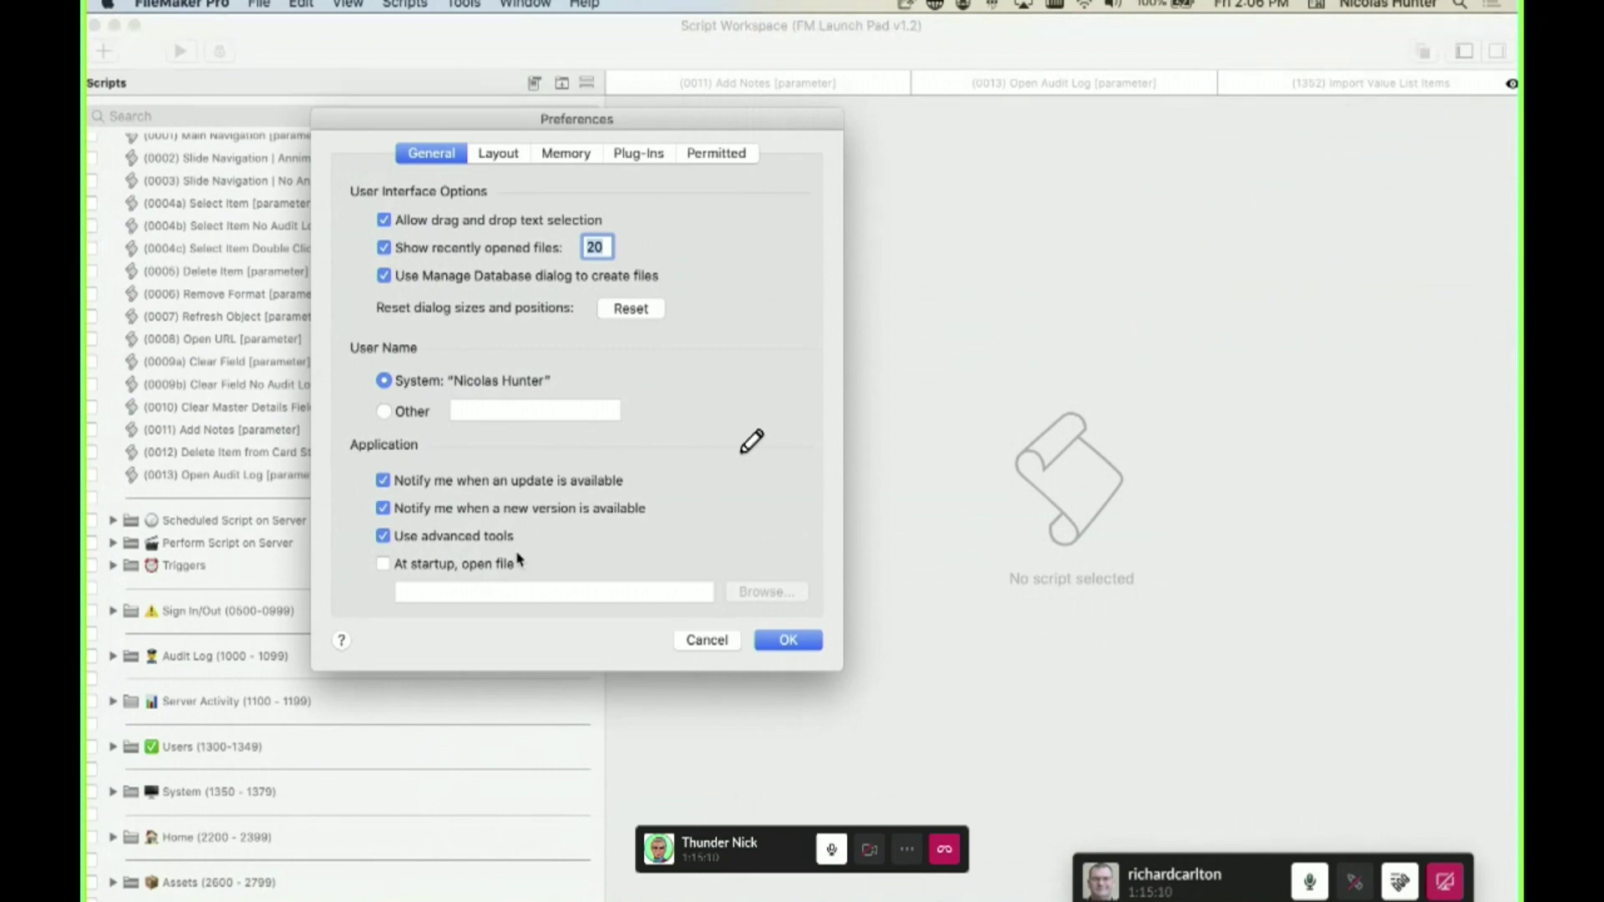
{"action": "left_click", "coordinate": [511, 157]}
{"action": "left_click", "coordinate": [565, 154]}
{"action": "left_click", "coordinate": [639, 154]}
- Check Permitted hosts, revisit the Memory, Plug-Ins, Layout and General tabs, then Cancel without saving
{"action": "left_click", "coordinate": [716, 158]}
{"action": "left_click", "coordinate": [549, 154]}
{"action": "left_click", "coordinate": [643, 155]}
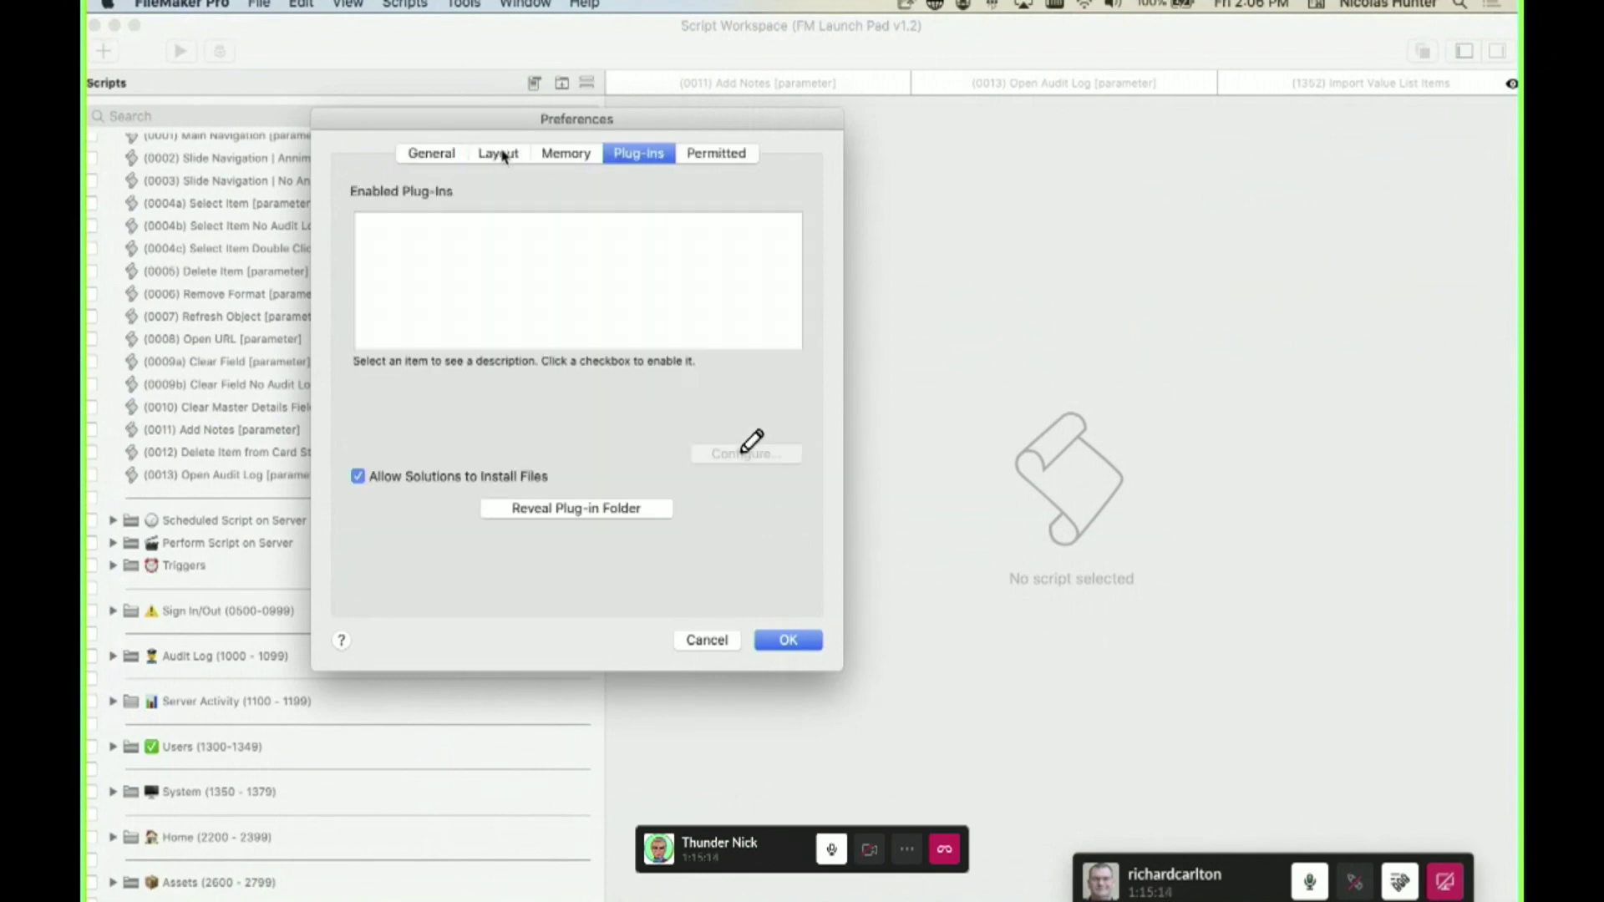
{"action": "left_click", "coordinate": [496, 156]}
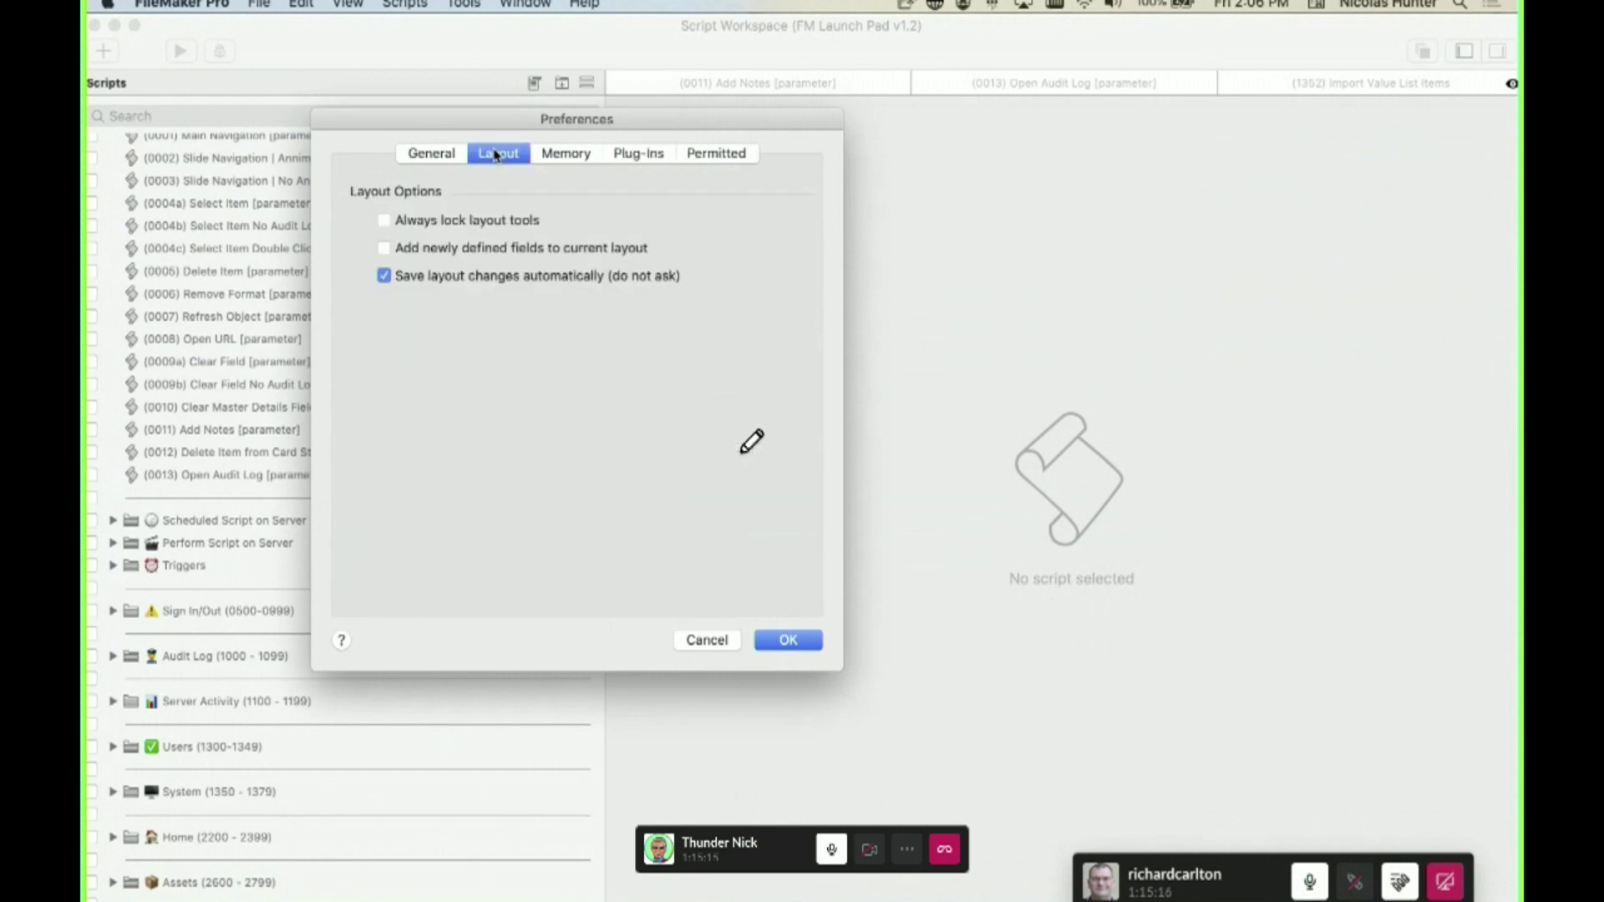
{"action": "left_click", "coordinate": [448, 159]}
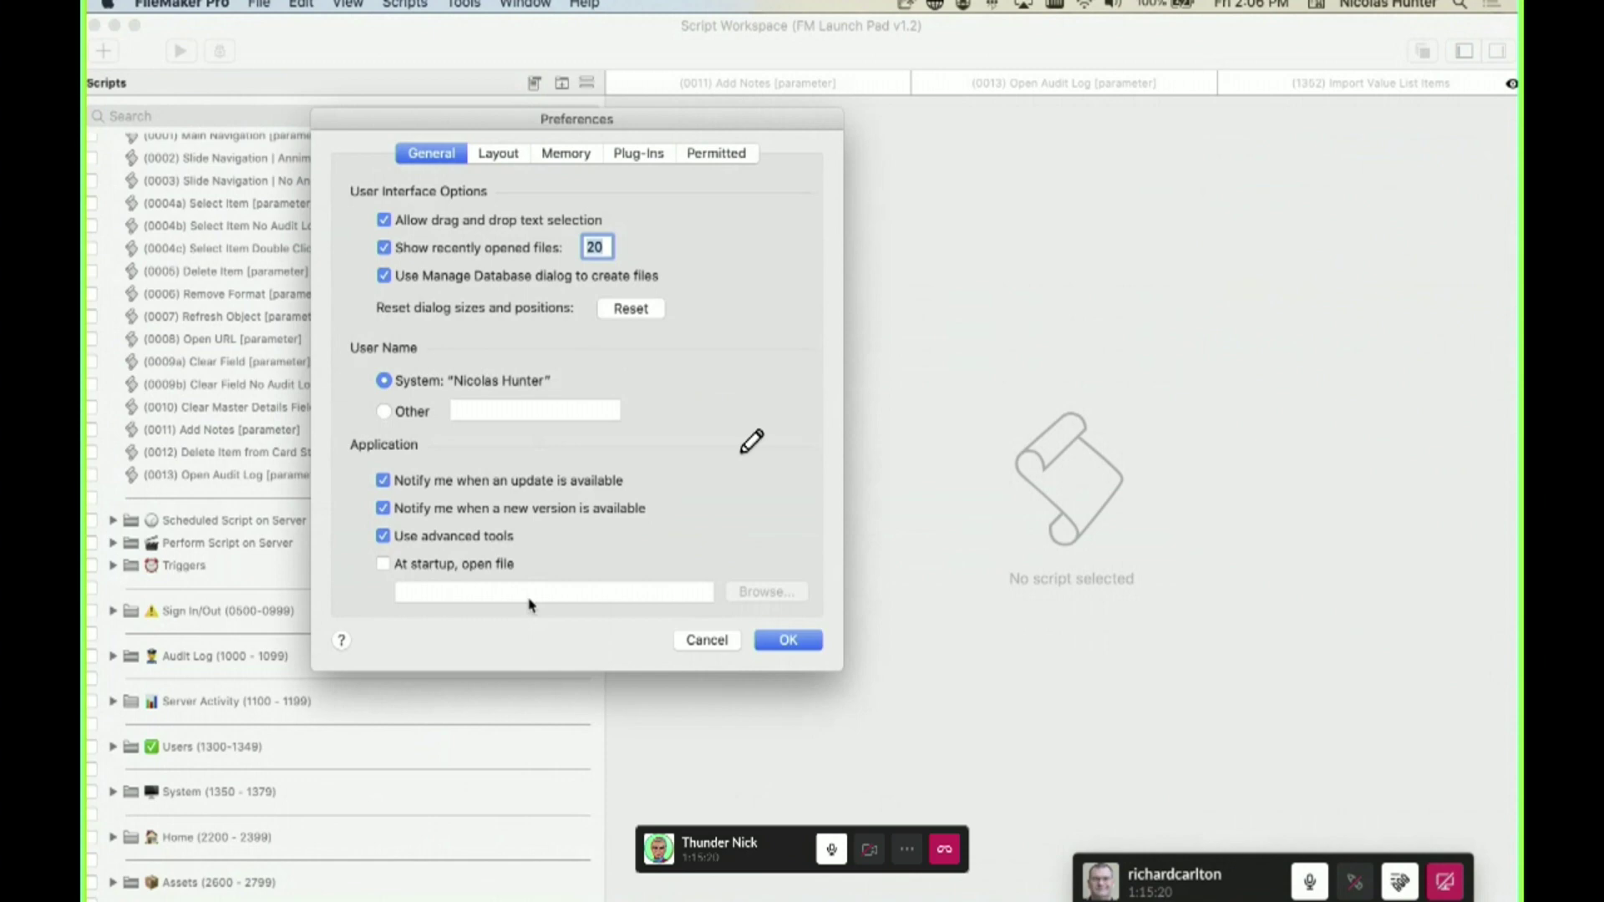
{"action": "left_click", "coordinate": [708, 641]}
{"action": "left_click", "coordinate": [250, 4]}
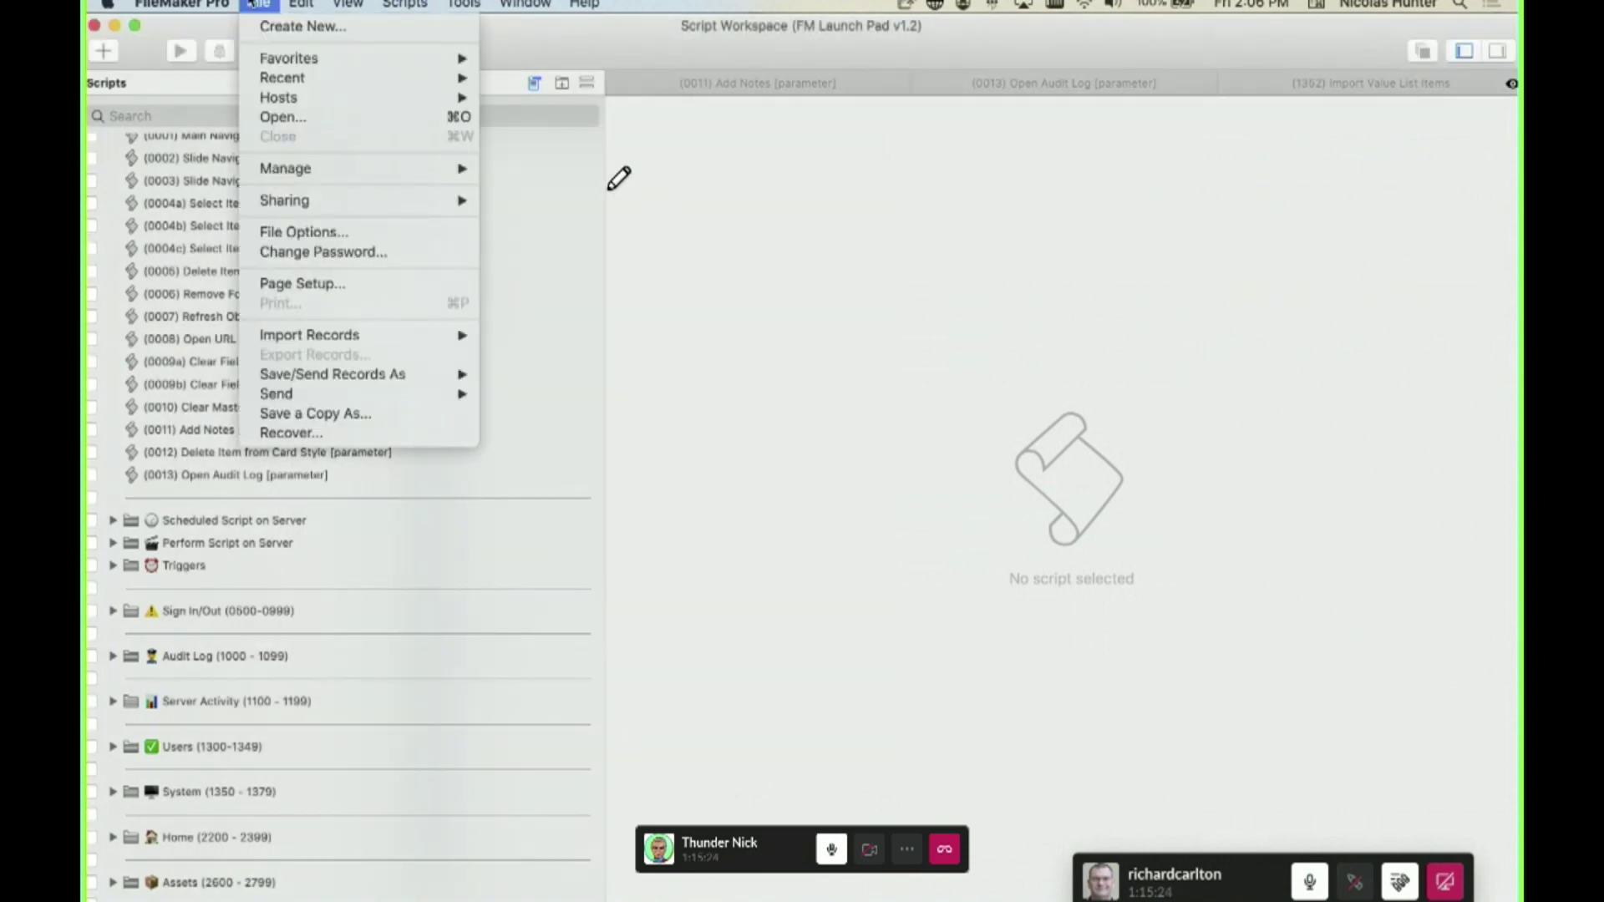
- In Language & Region, drag Français above English, decline the restart, and close System Preferences
{"action": "left_click", "coordinate": [97, 6]}
{"action": "left_click", "coordinate": [101, 5]}
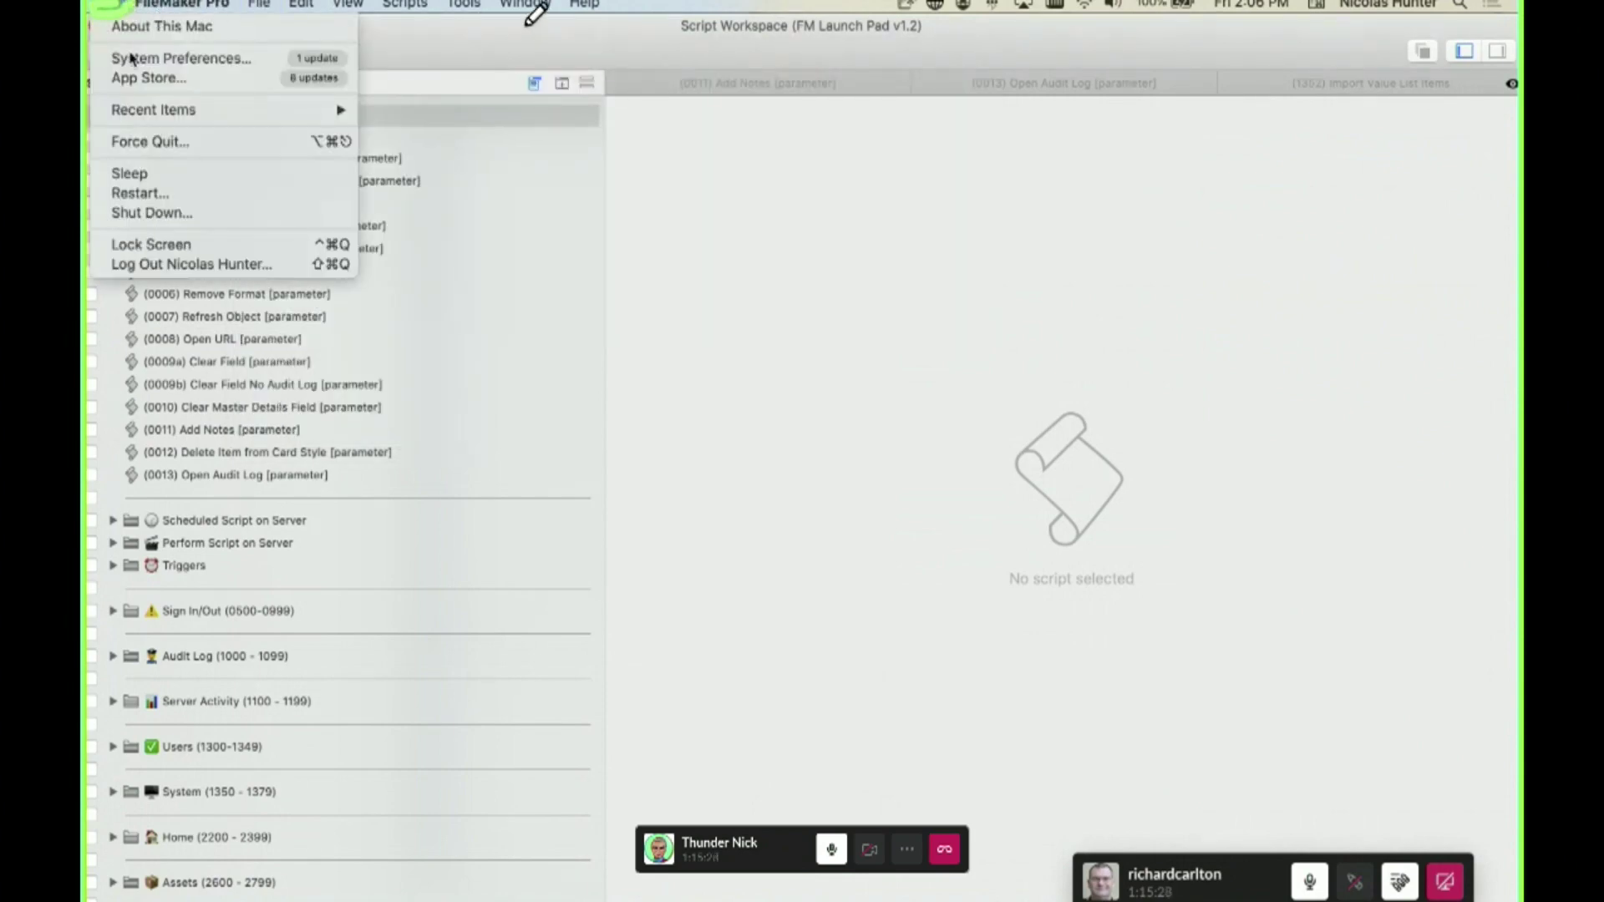
{"action": "left_click", "coordinate": [144, 7]}
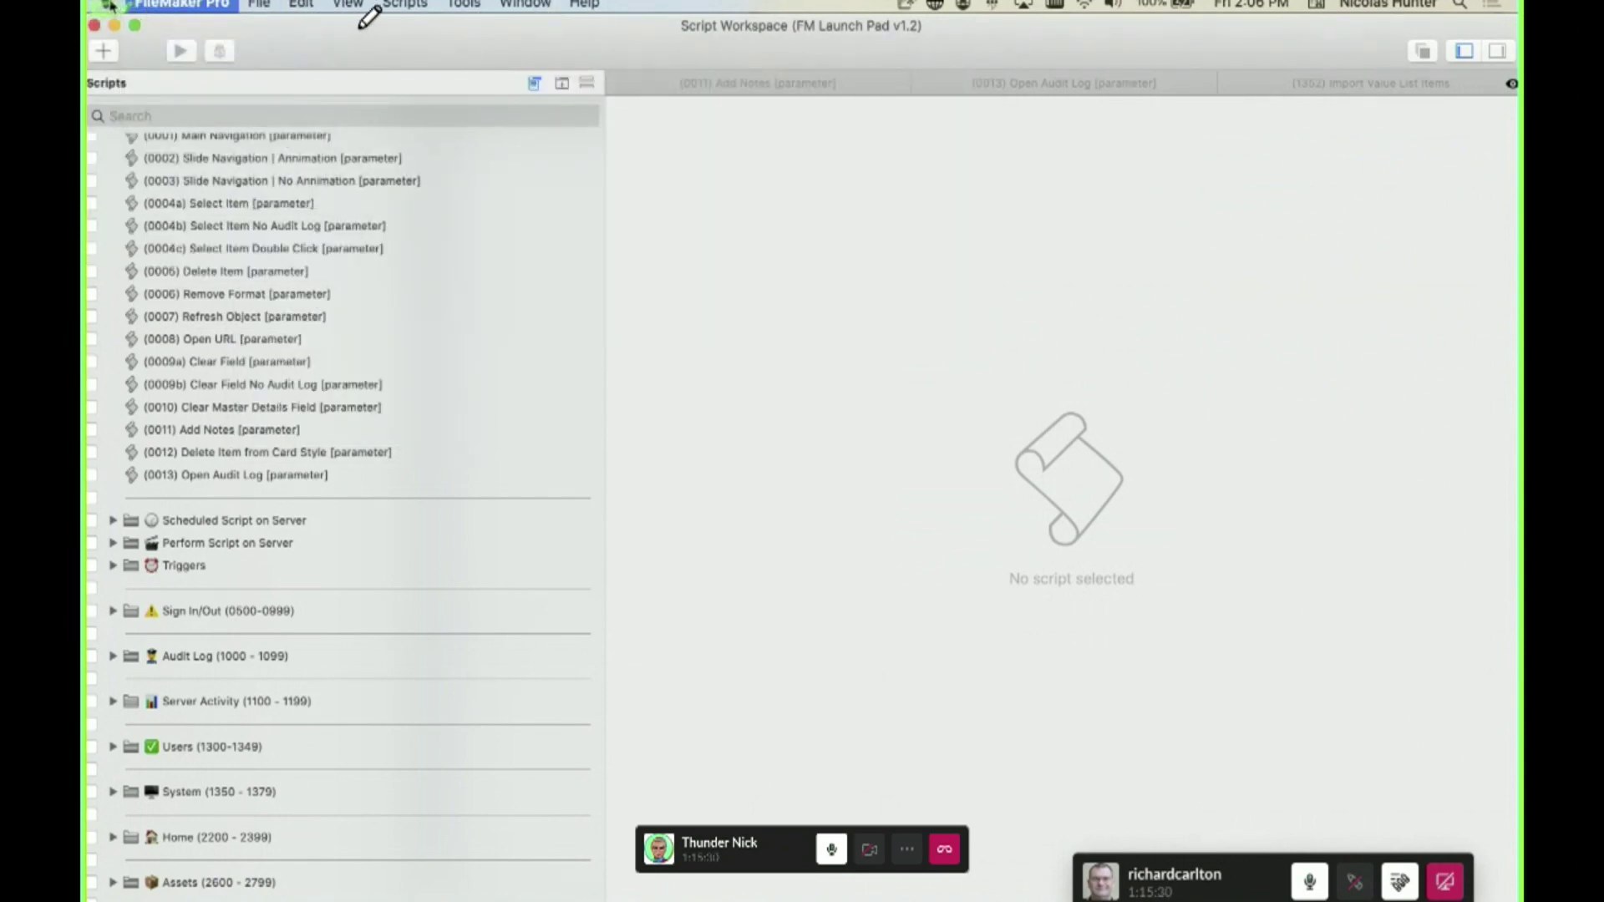
{"action": "left_click", "coordinate": [109, 5]}
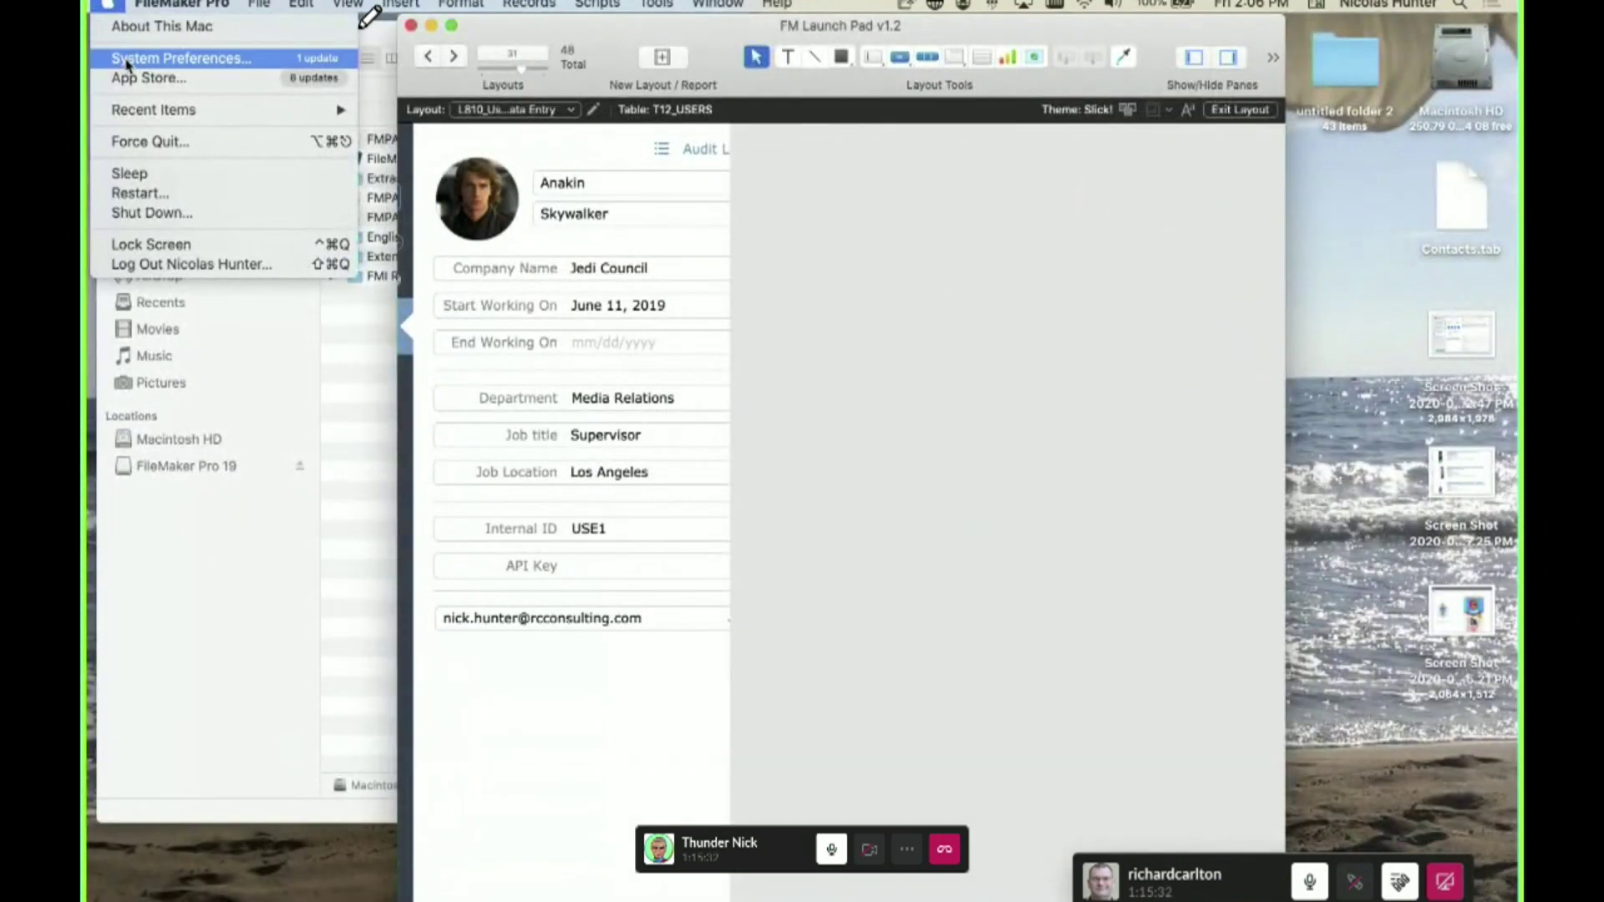
{"action": "left_click", "coordinate": [167, 60]}
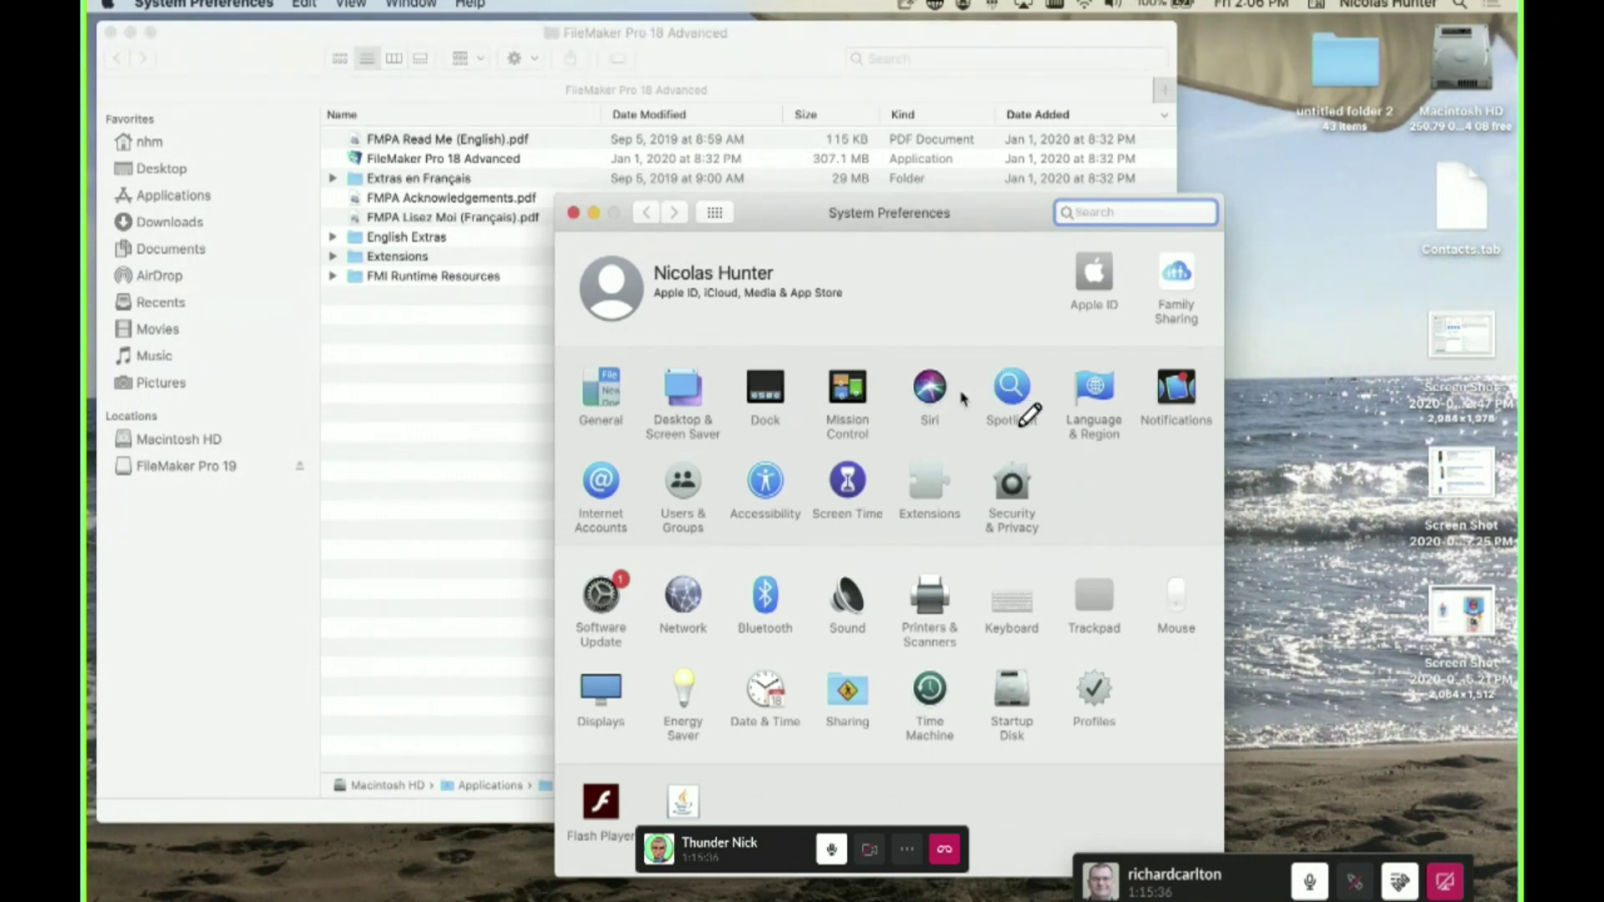
{"action": "left_click", "coordinate": [1094, 388]}
{"action": "left_click_drag", "start_coordinate": [623, 411], "coordinate": [639, 368]}
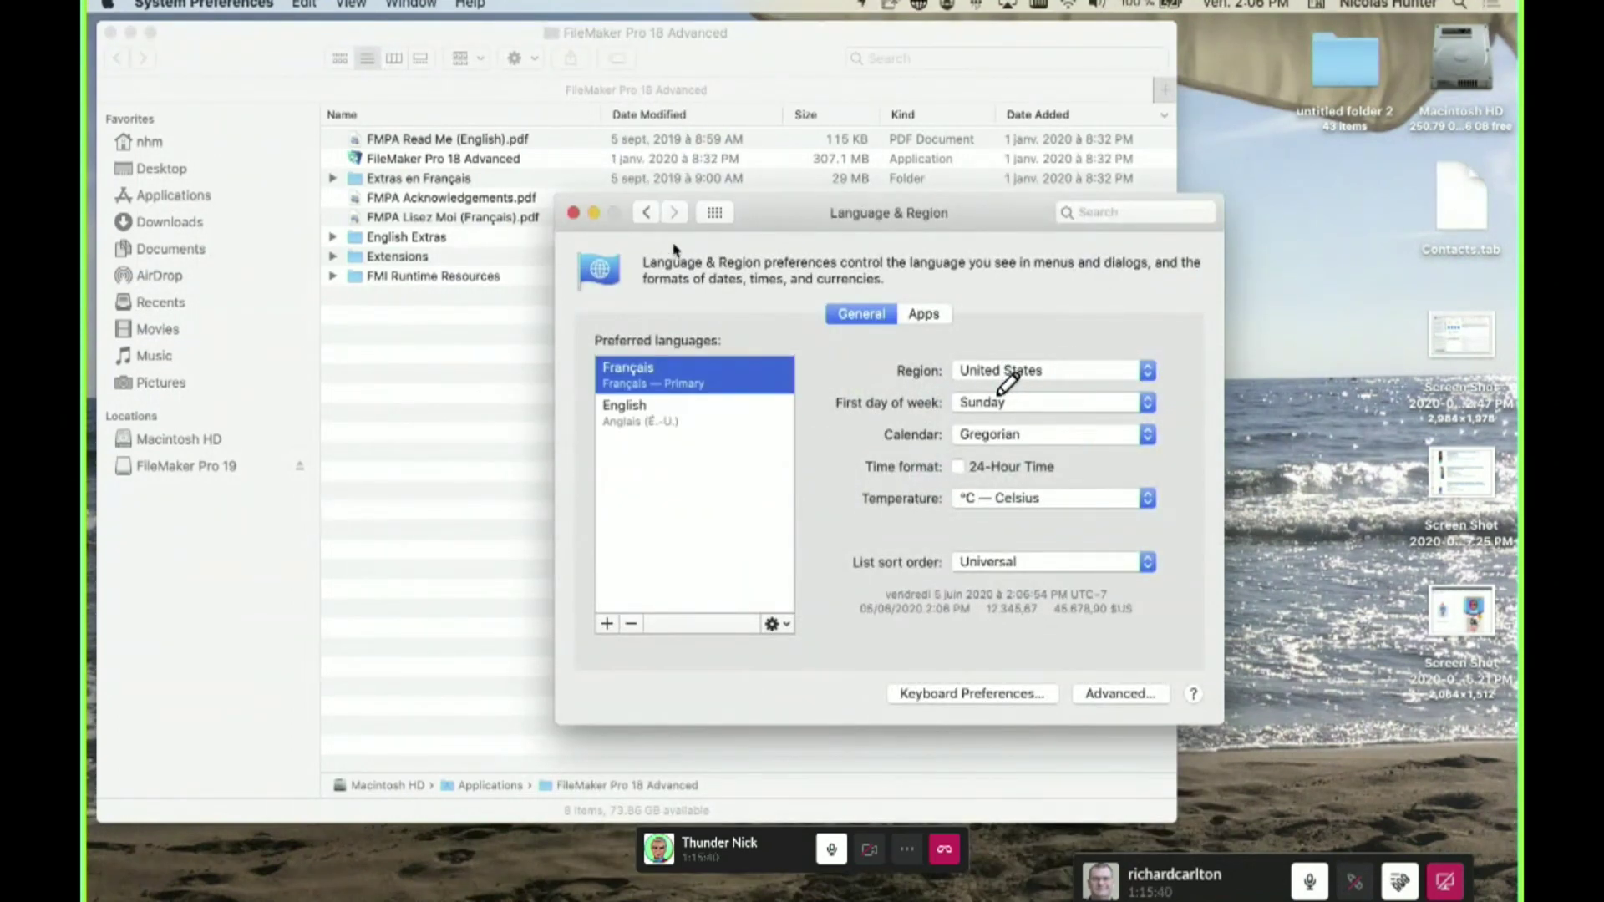
{"action": "left_click", "coordinate": [710, 216]}
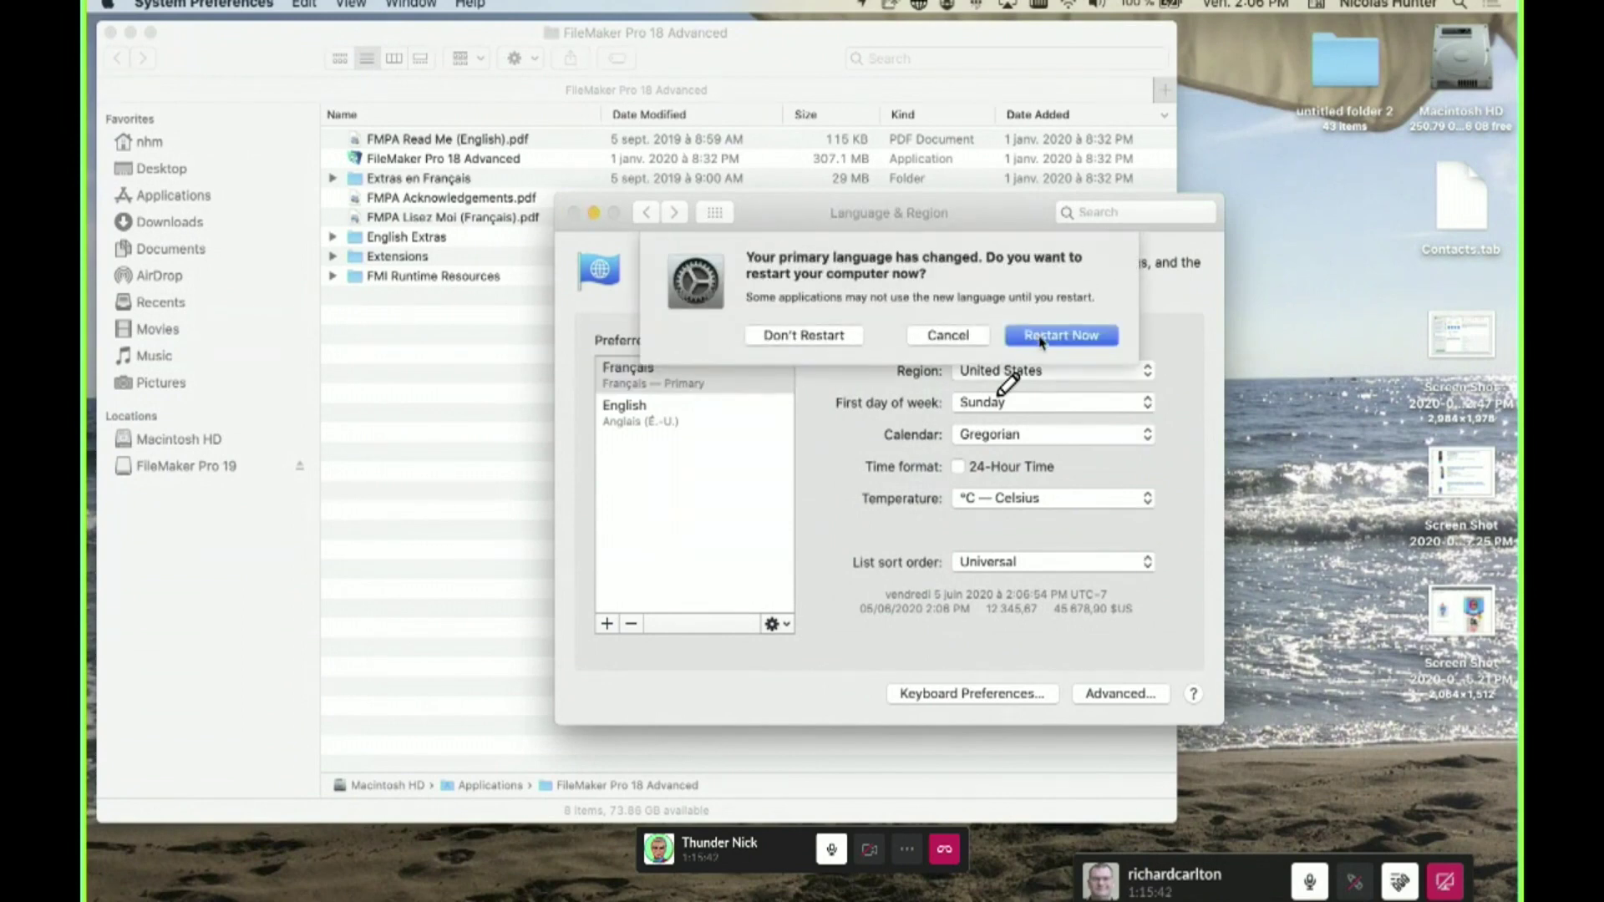
{"action": "left_click", "coordinate": [804, 335]}
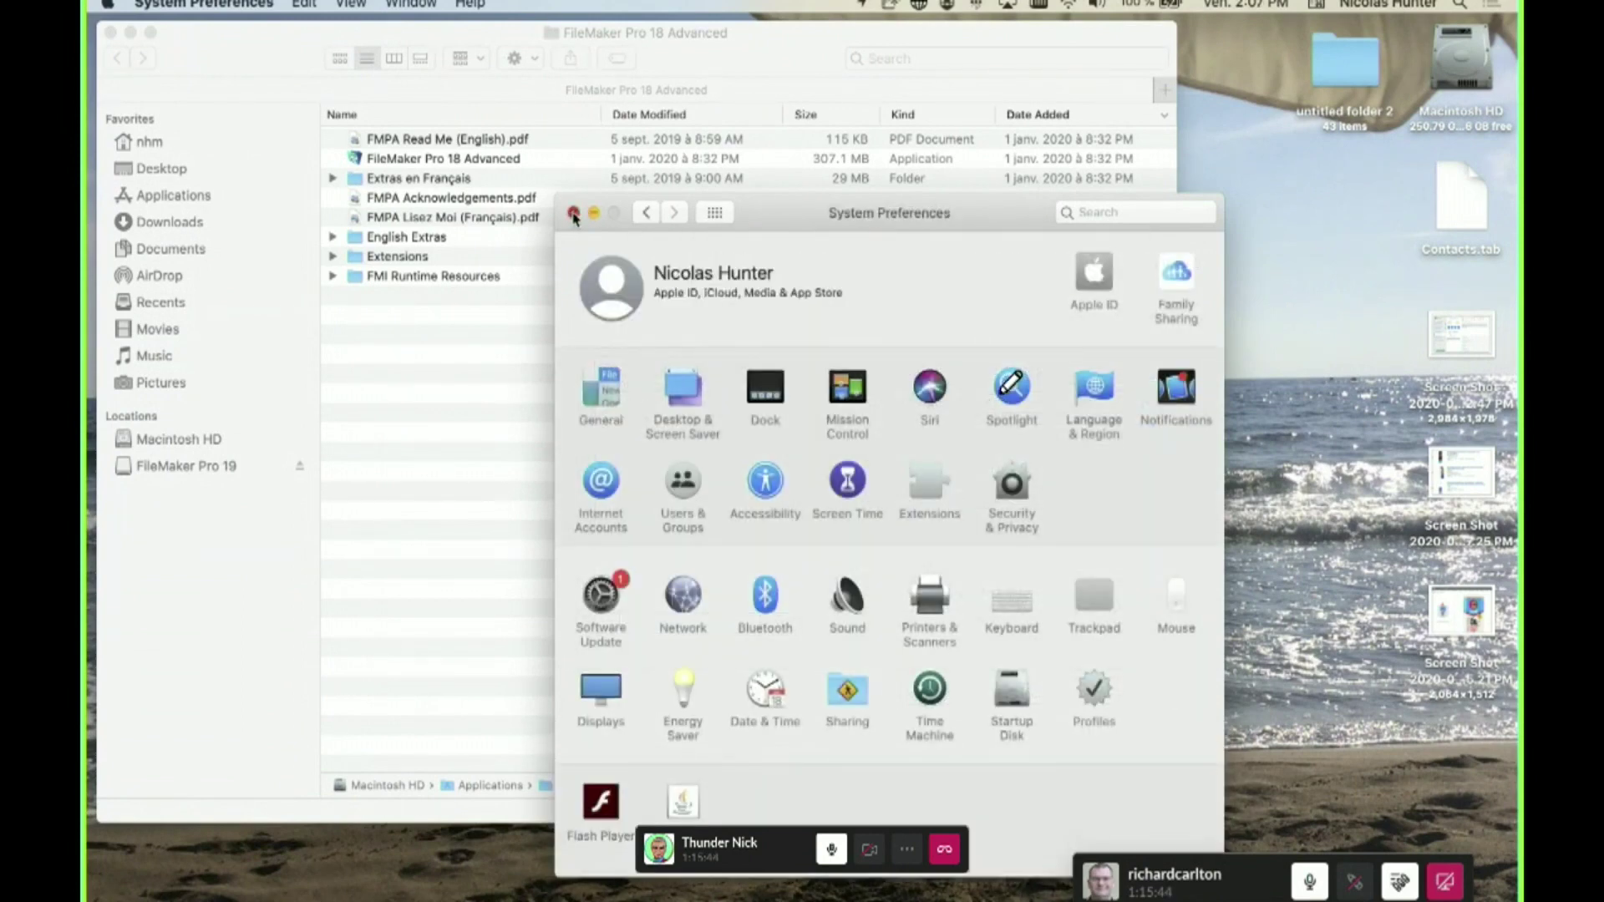
{"action": "left_click", "coordinate": [573, 214]}
{"action": "mouse_move", "coordinate": [709, 898]}
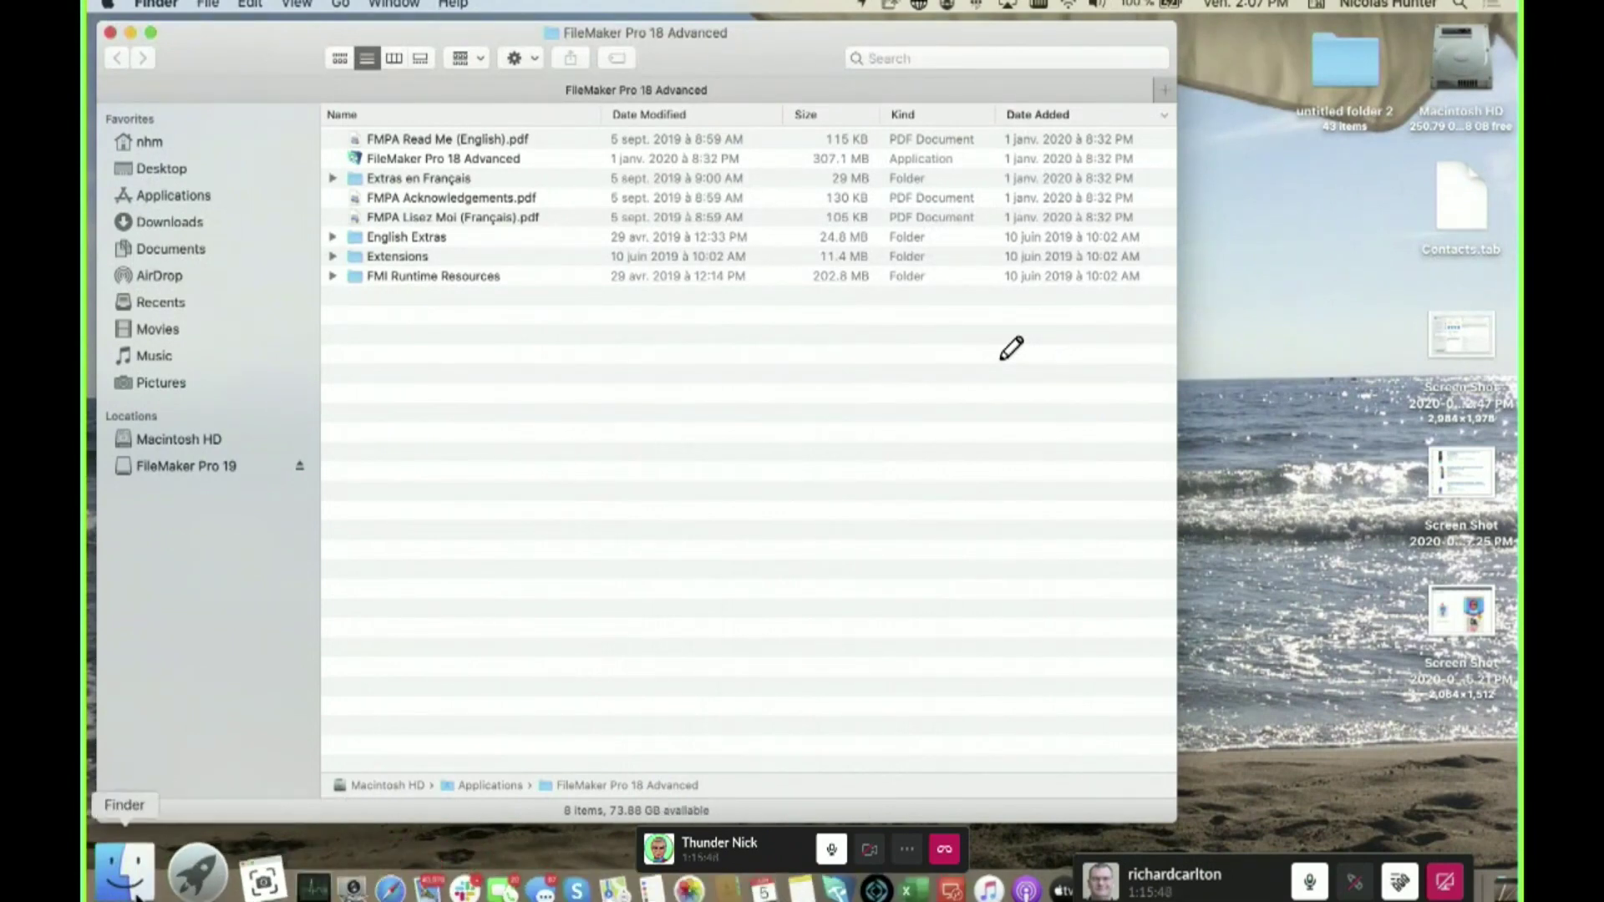
- Relaunch Finder from its Dock icon's option menu so it switches to French
{"action": "right_click", "coordinate": [137, 869]}
{"action": "left_click", "coordinate": [133, 884]}
{"action": "right_click", "coordinate": [134, 888], "text": "alt"}
{"action": "left_click", "coordinate": [133, 888]}
{"action": "right_click", "coordinate": [134, 888], "text": "alt"}
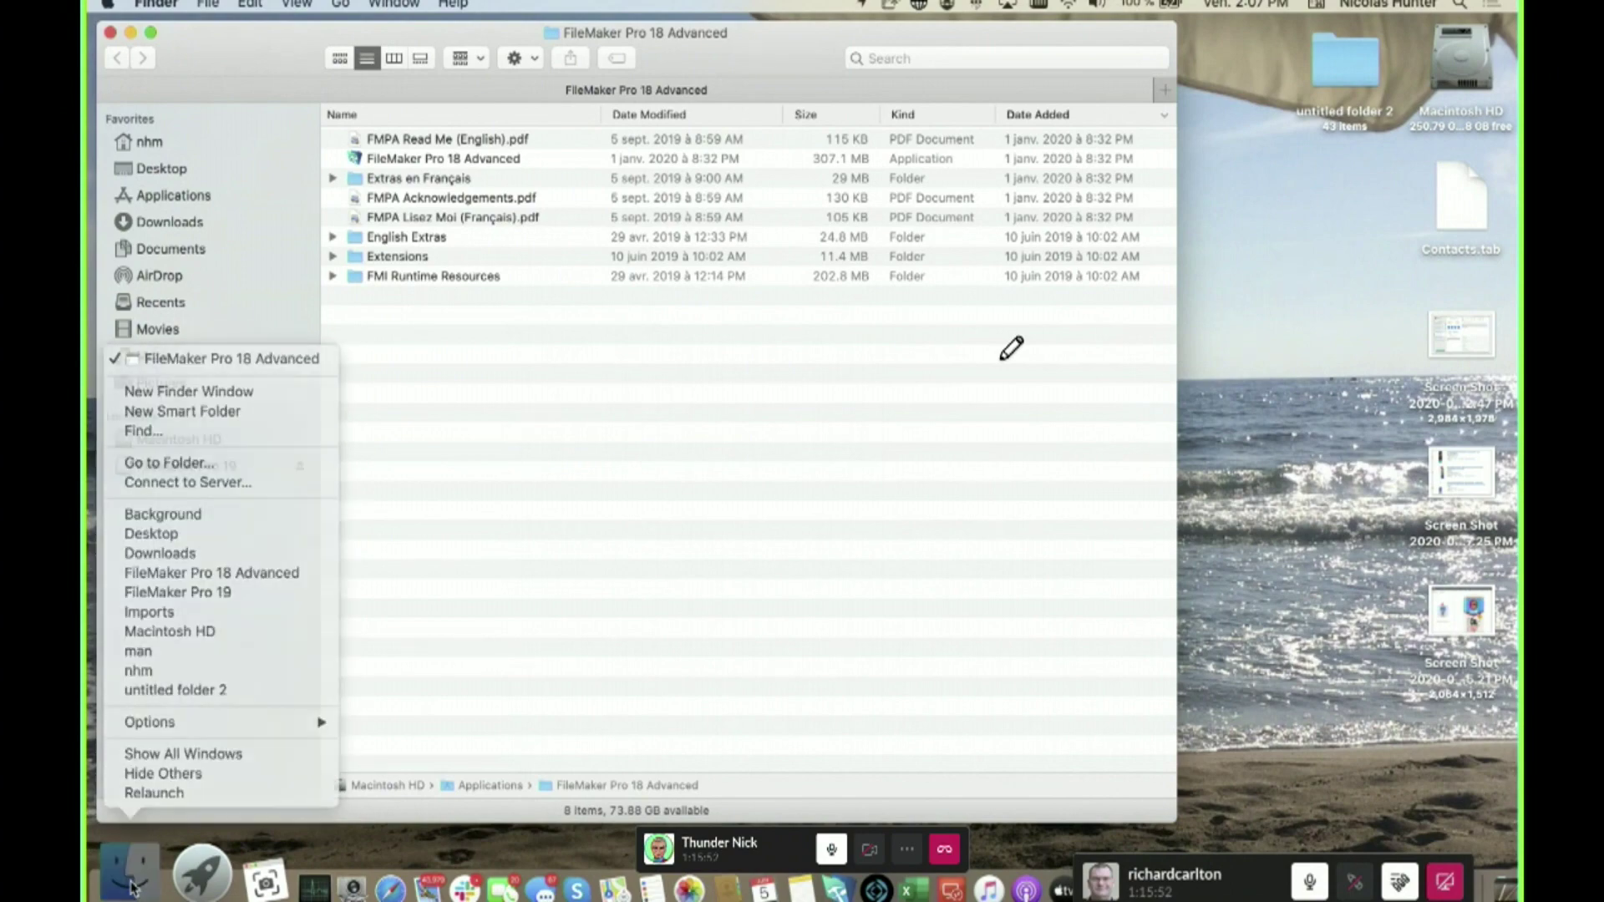
{"action": "left_click", "coordinate": [134, 889]}
{"action": "key", "text": "ctrl+Down"}
{"action": "left_click", "coordinate": [131, 887]}
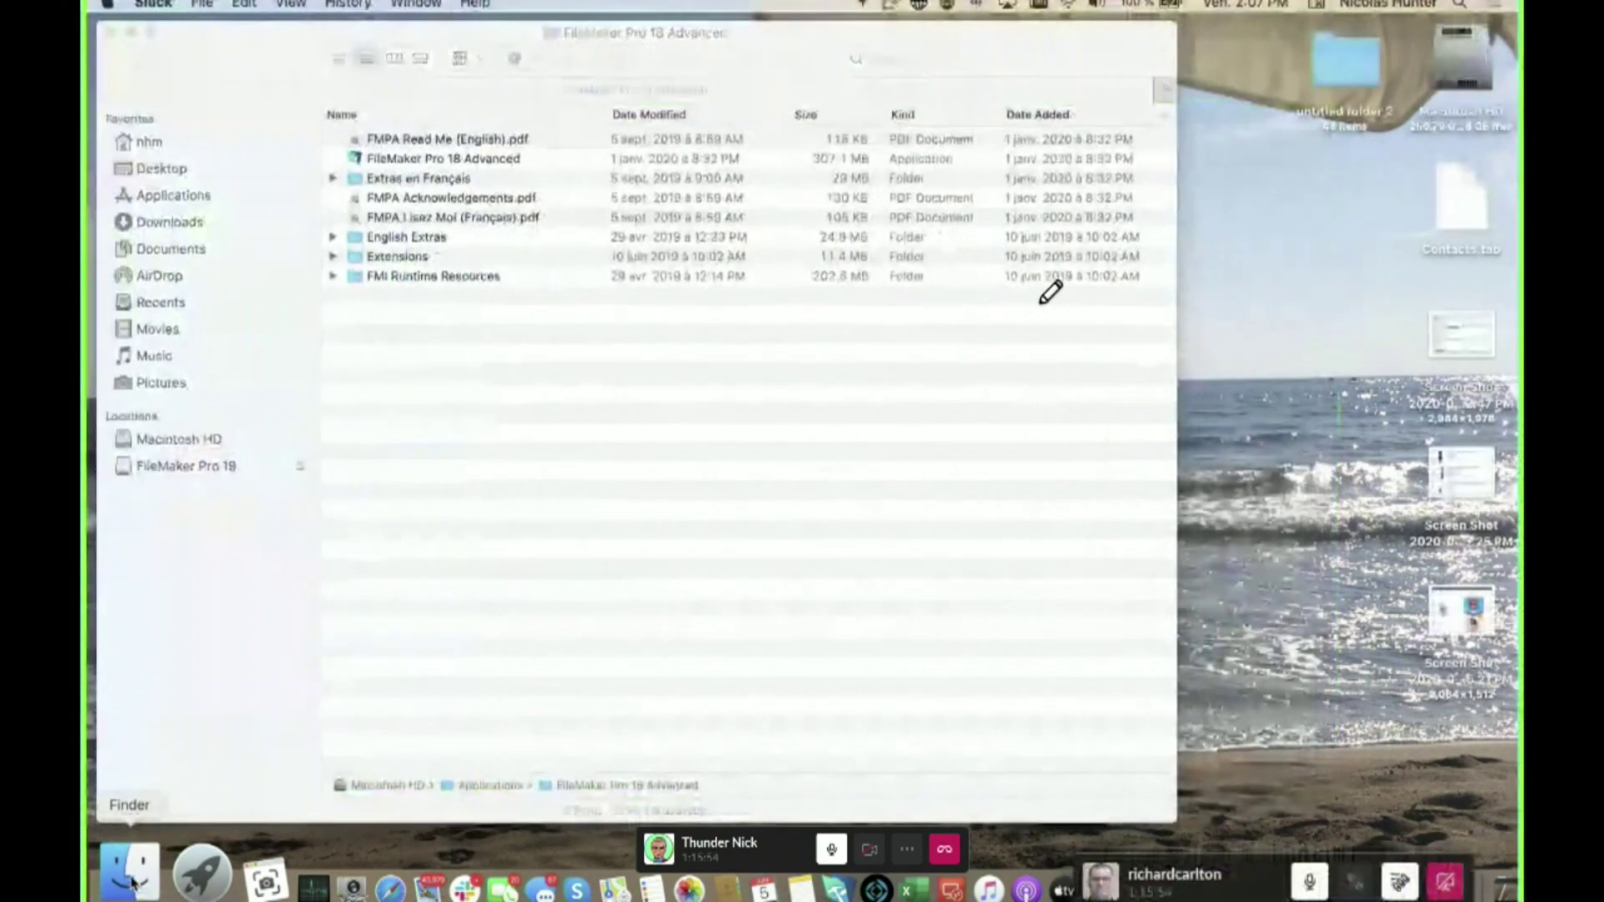
{"action": "right_click", "coordinate": [132, 887], "text": "alt"}
{"action": "left_click", "coordinate": [151, 793]}
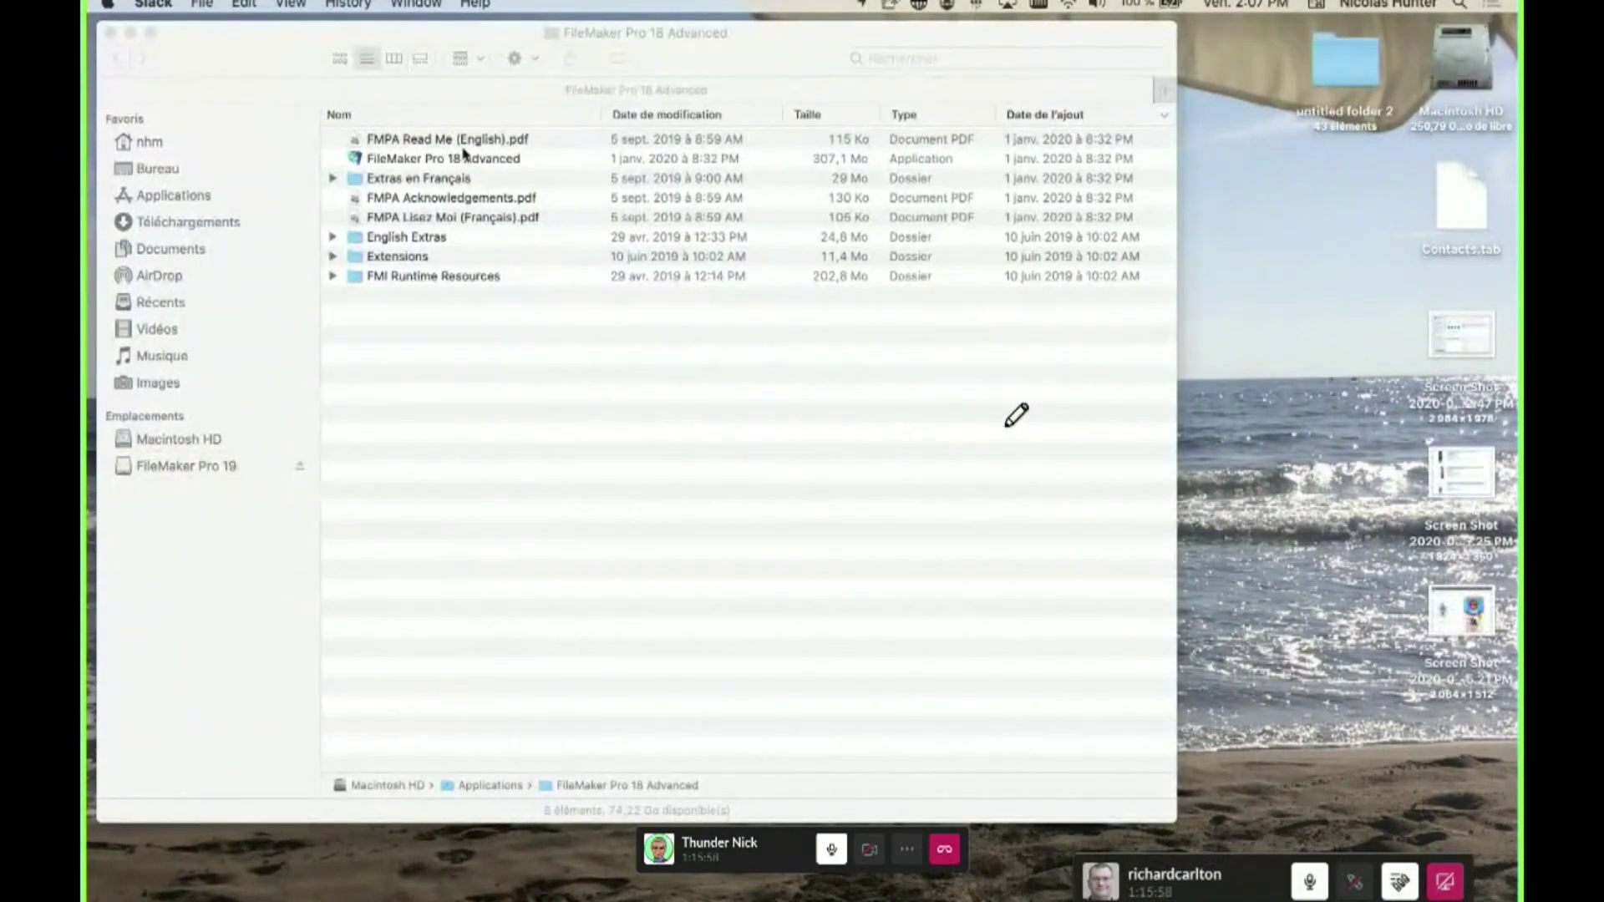
- Check Finder's File menu now in French, then launch FileMaker Pro from the Dock
{"action": "left_click_drag", "start_coordinate": [241, 45], "coordinate": [353, 98]}
{"action": "left_click", "coordinate": [218, 3]}
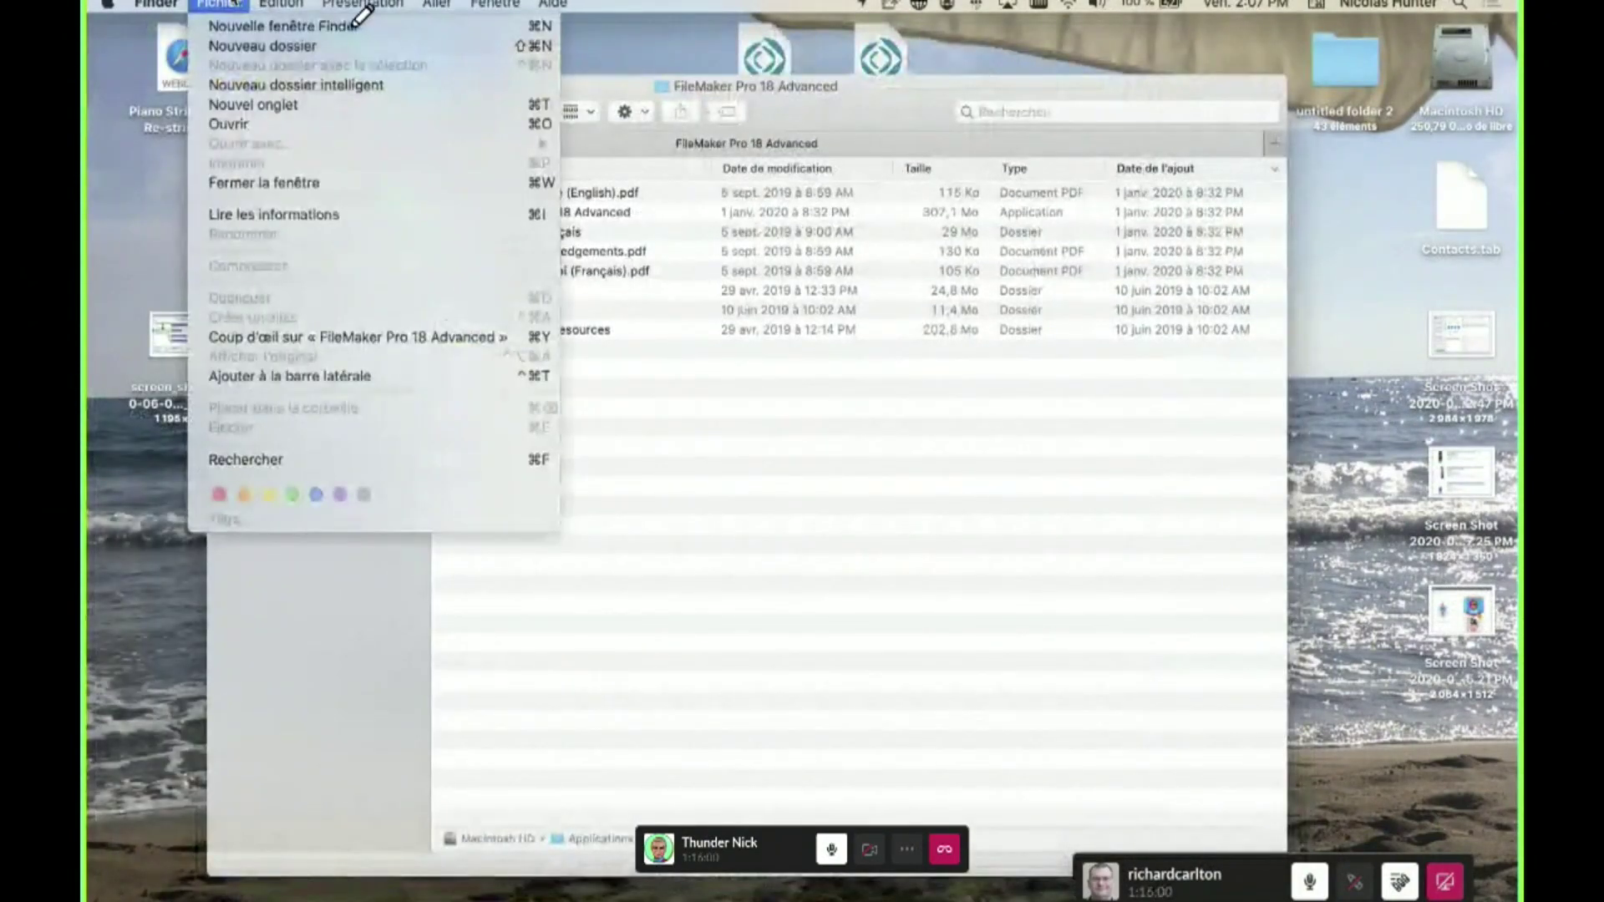
{"action": "left_click", "coordinate": [485, 4]}
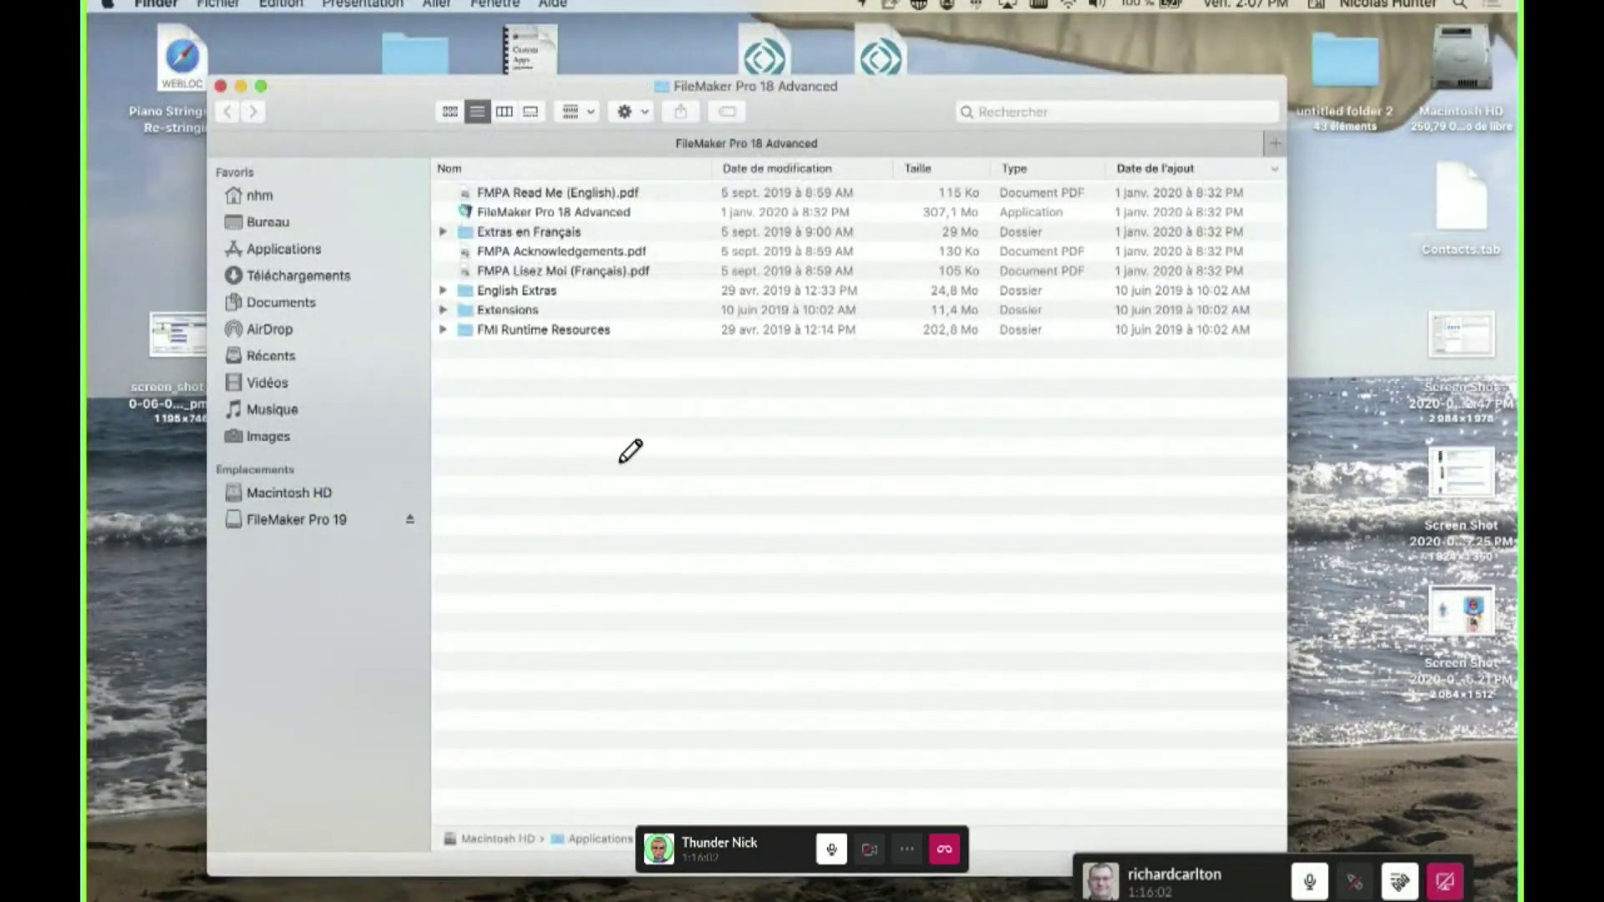
{"action": "left_click", "coordinate": [802, 888]}
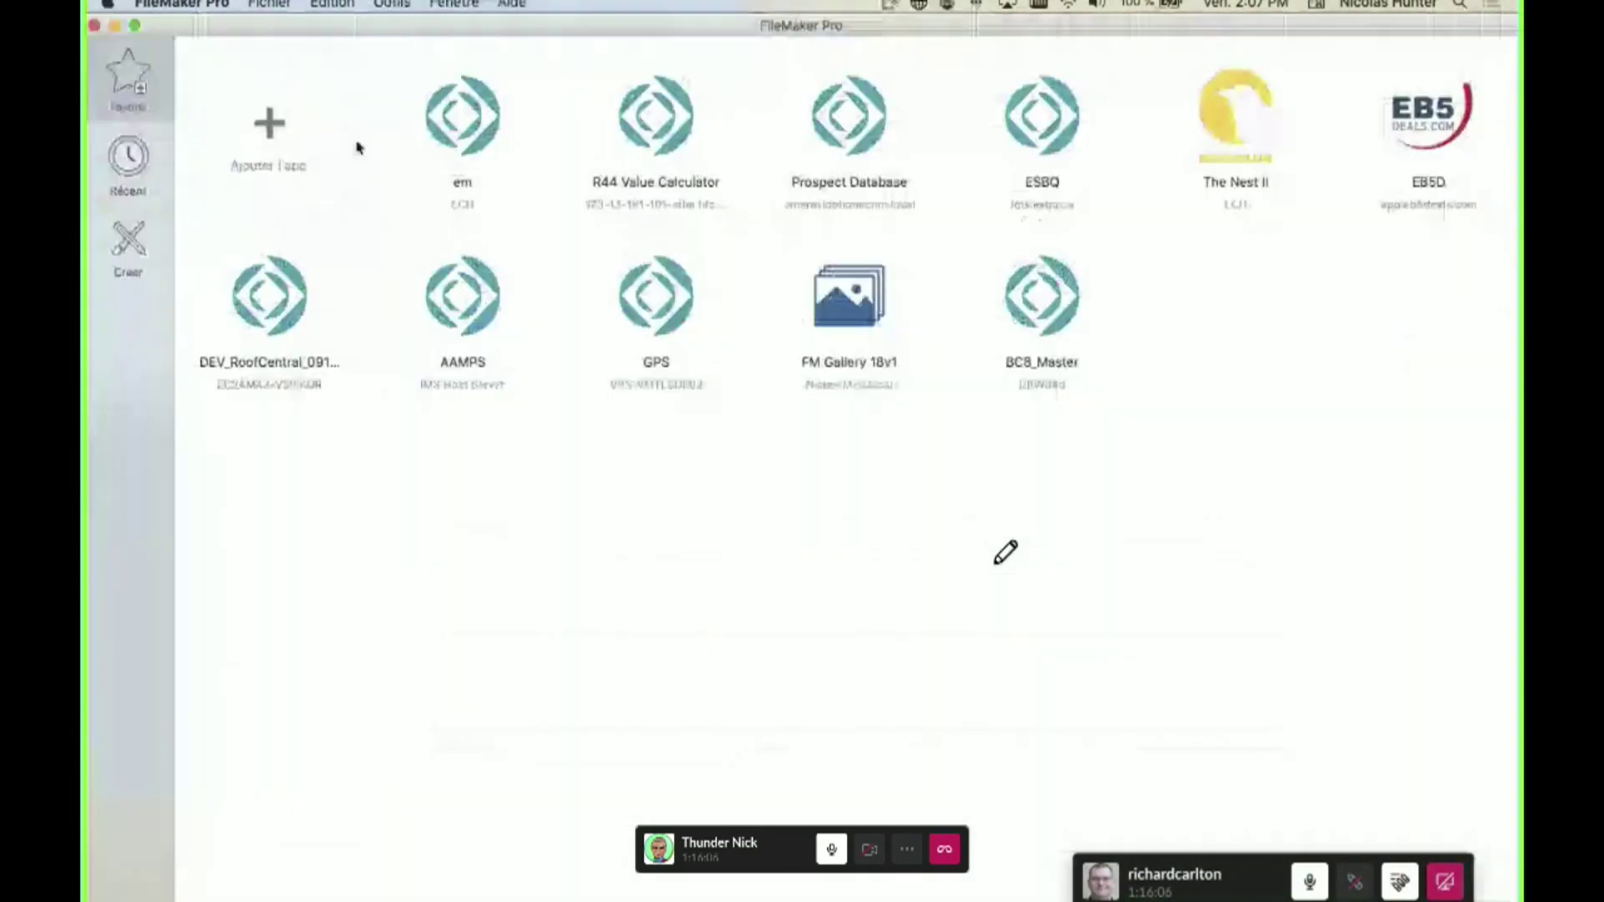
- Open FM Launch Pad v1.2 from Fichier > Récent and dismiss the file sharing warning
{"action": "left_click", "coordinate": [272, 6]}
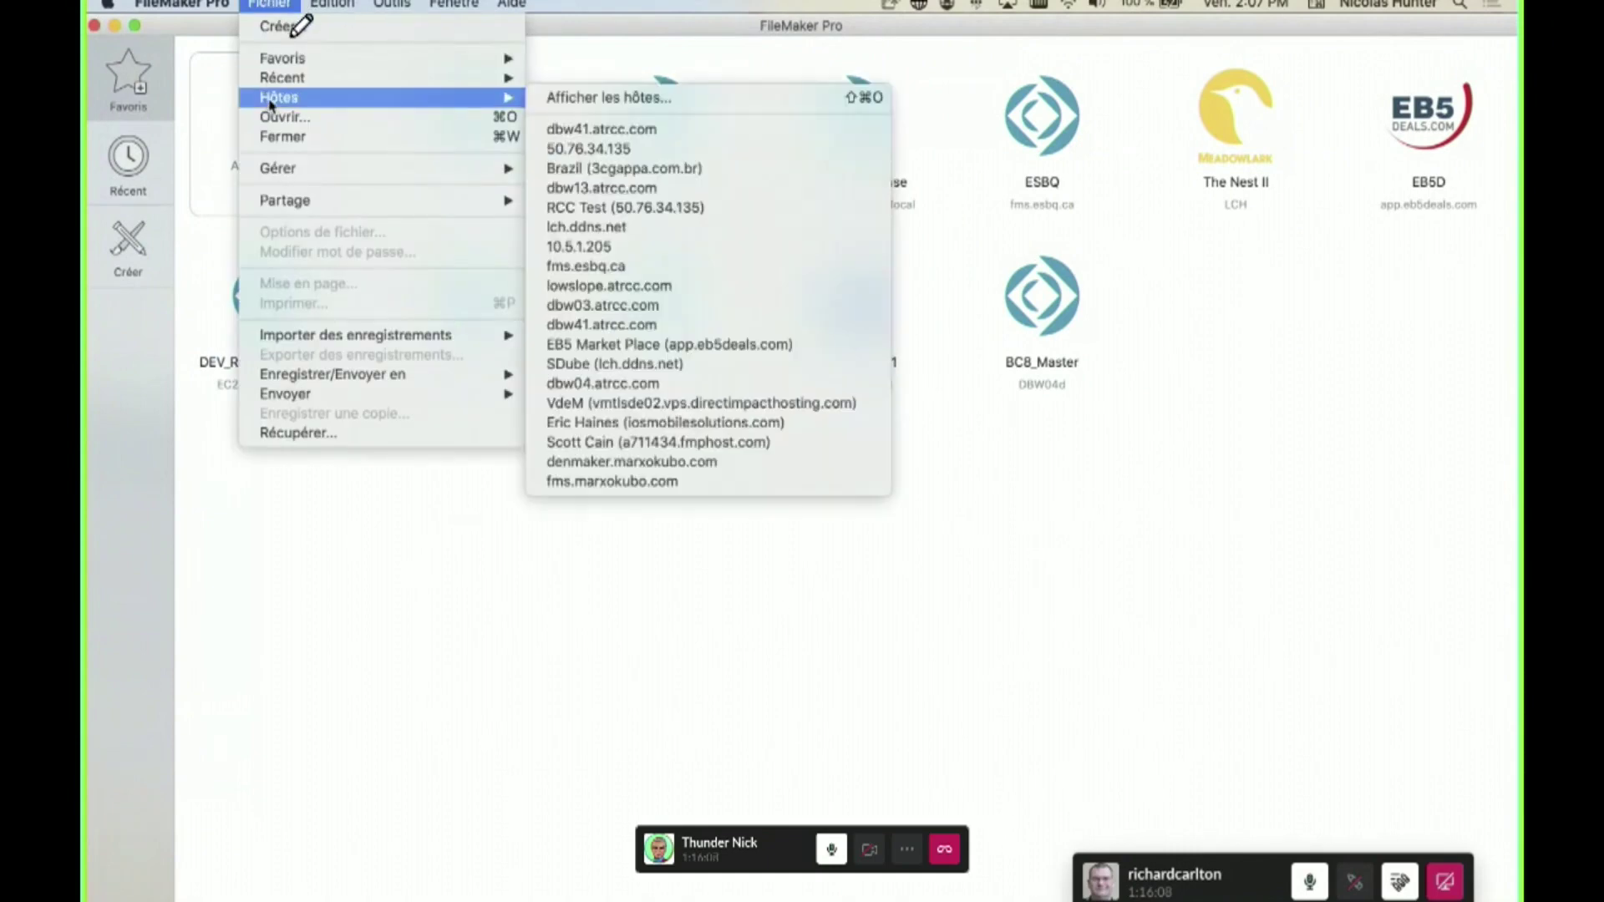
{"action": "mouse_move", "coordinate": [353, 180]}
{"action": "left_click", "coordinate": [864, 618]}
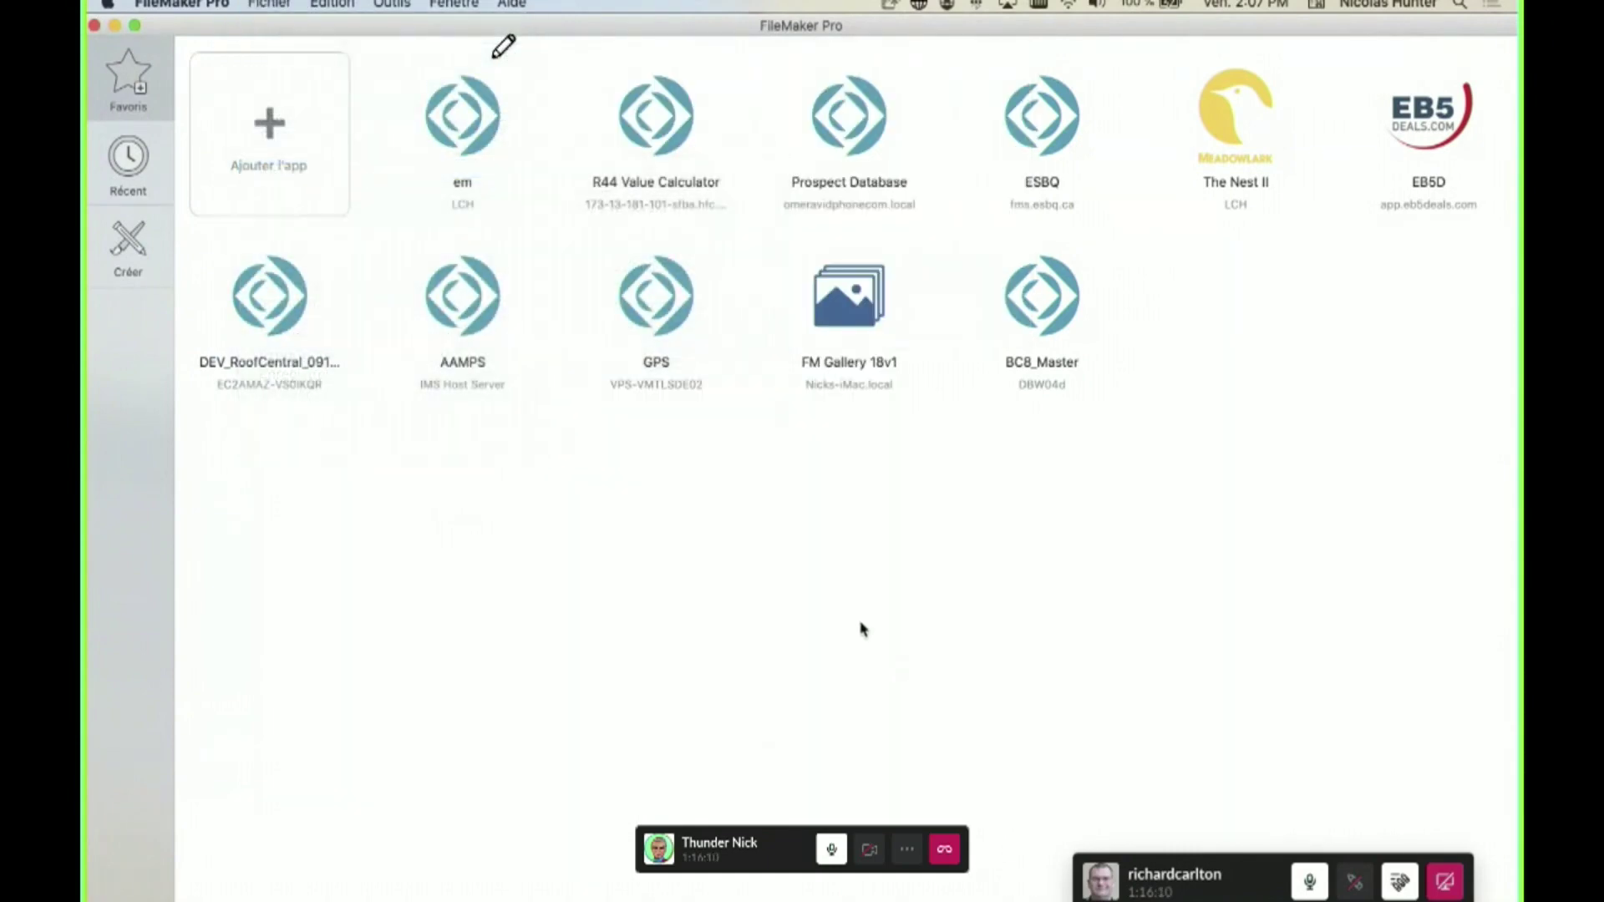
{"action": "key", "text": "Escape"}
{"action": "left_click", "coordinate": [269, 5]}
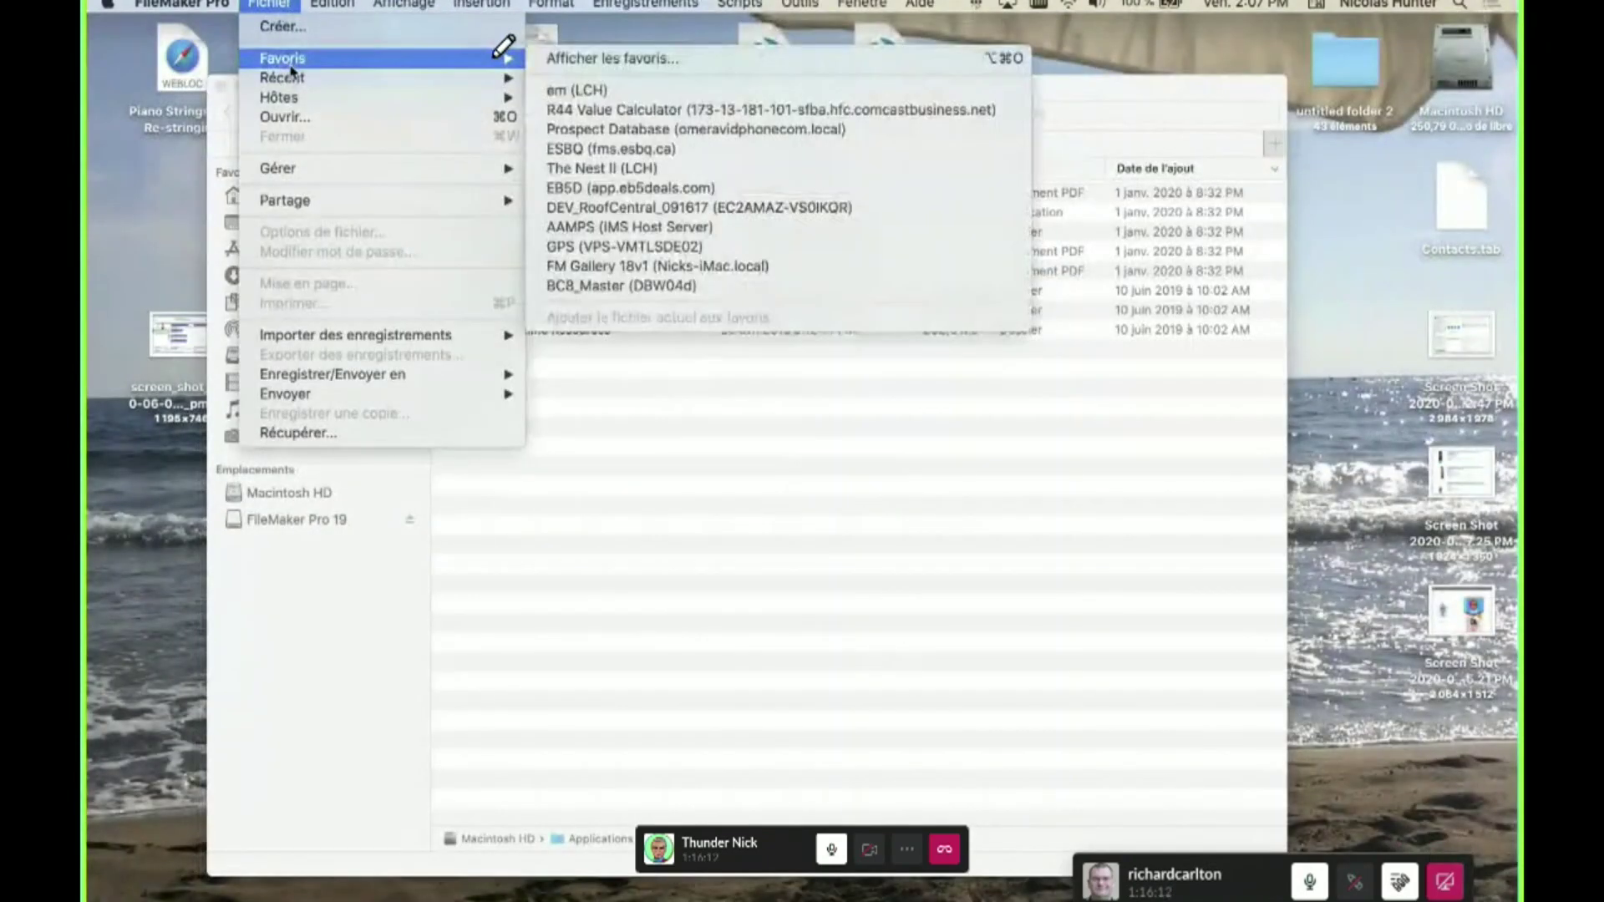
{"action": "mouse_move", "coordinate": [291, 80]}
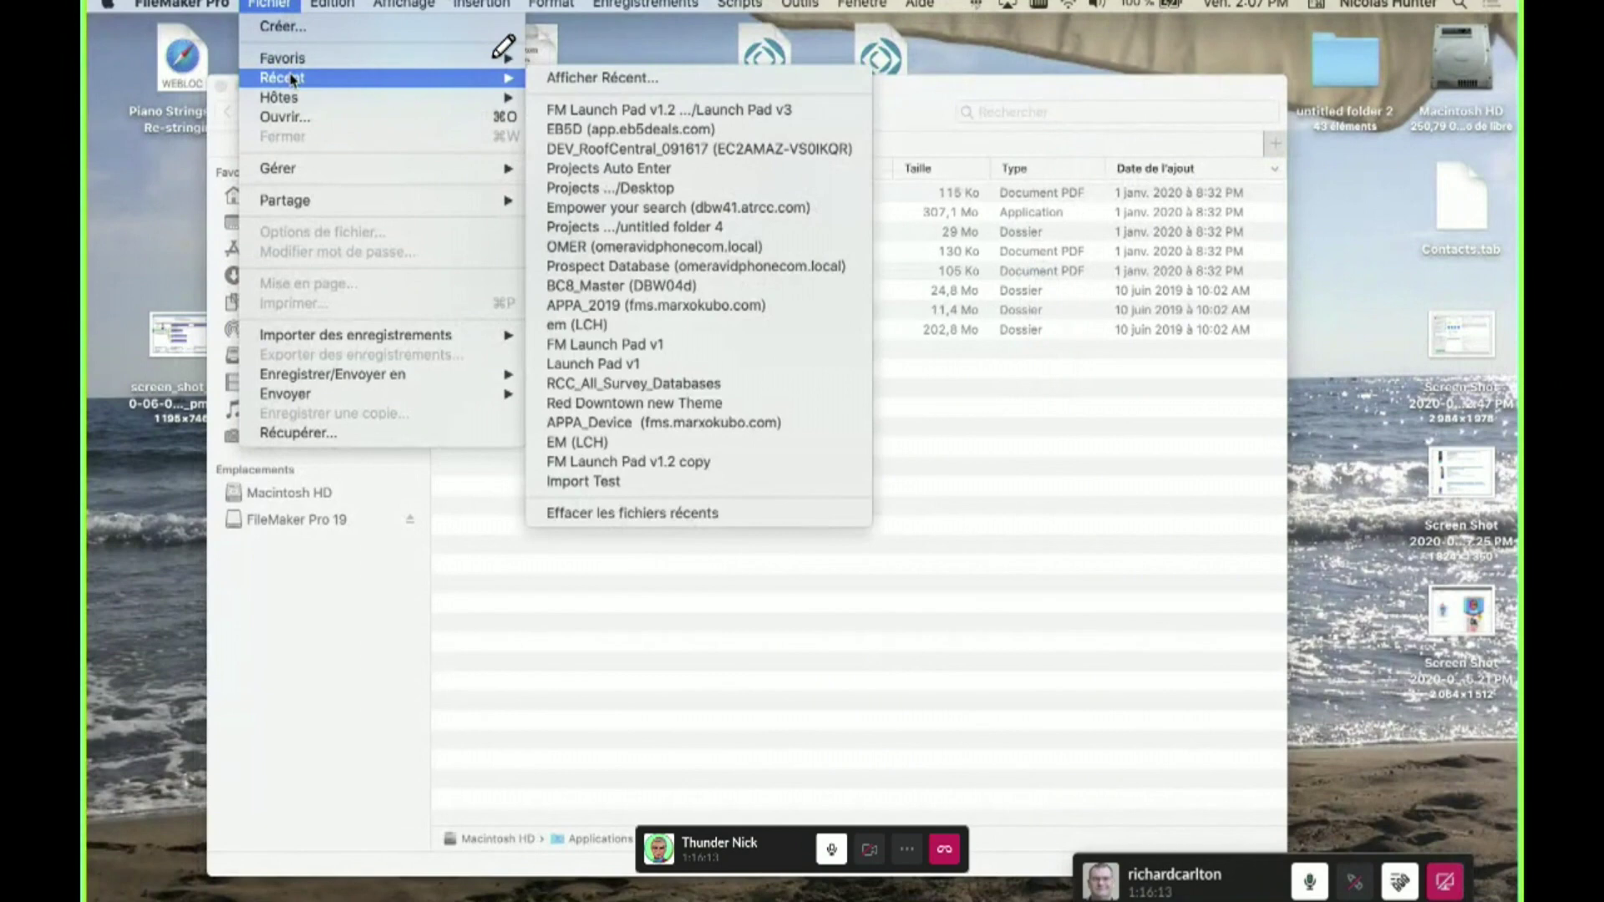
{"action": "left_click", "coordinate": [799, 118]}
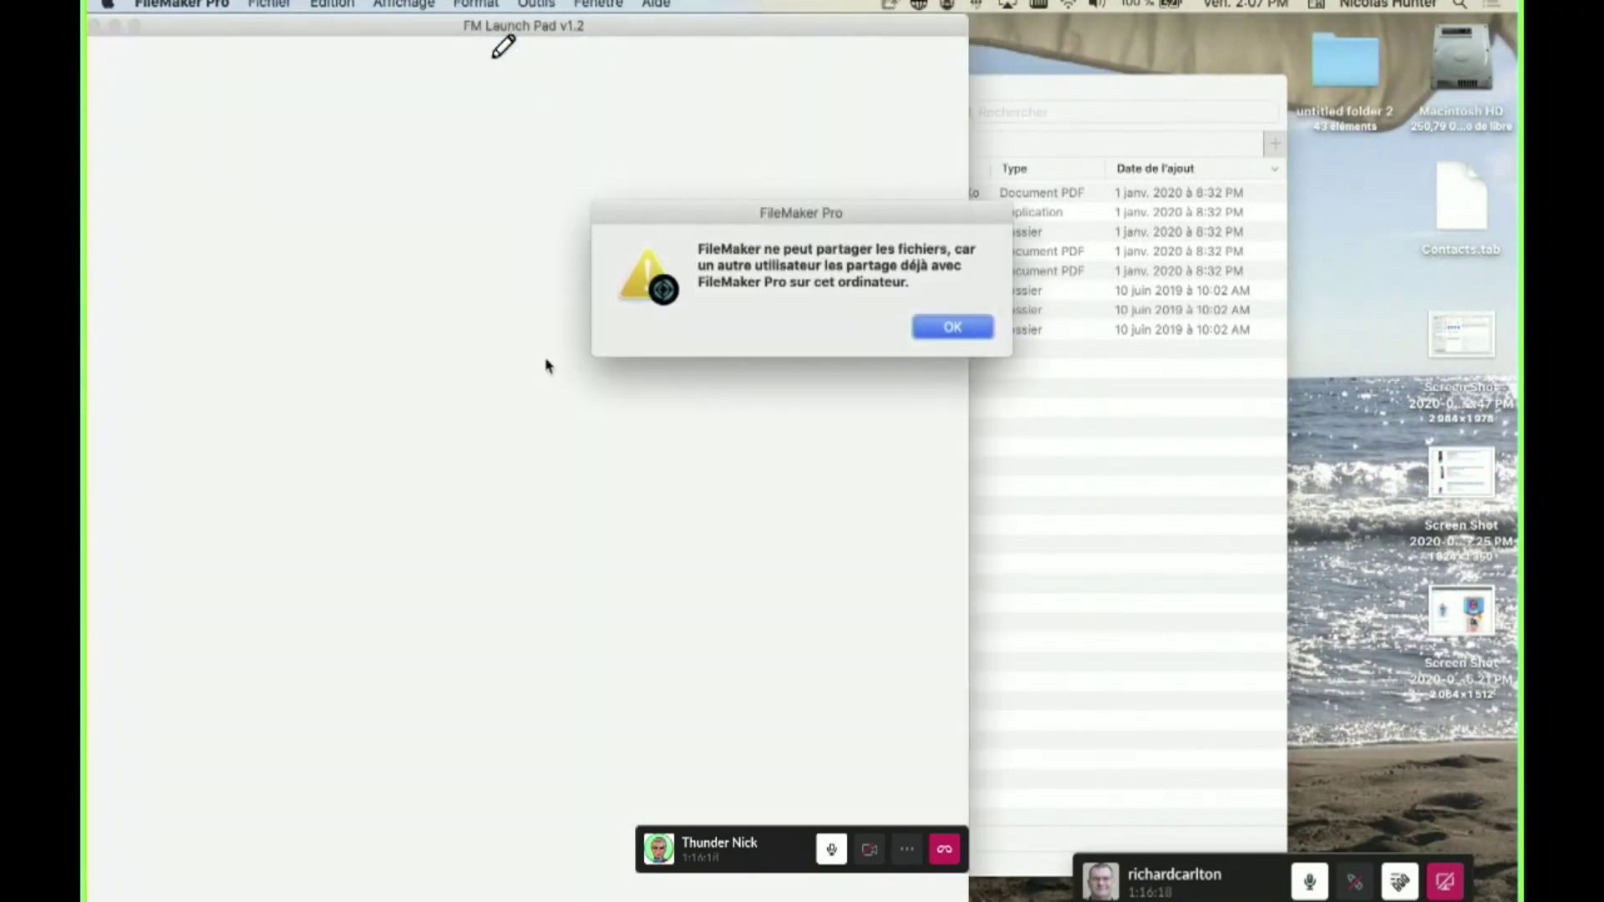
{"action": "left_click", "coordinate": [953, 327]}
- Sign in to FM Launch Pad with the admin account name and its password
{"action": "type", "text": "admin"}
{"action": "key", "text": "Tab"}
{"action": "type", "text": "*********"}
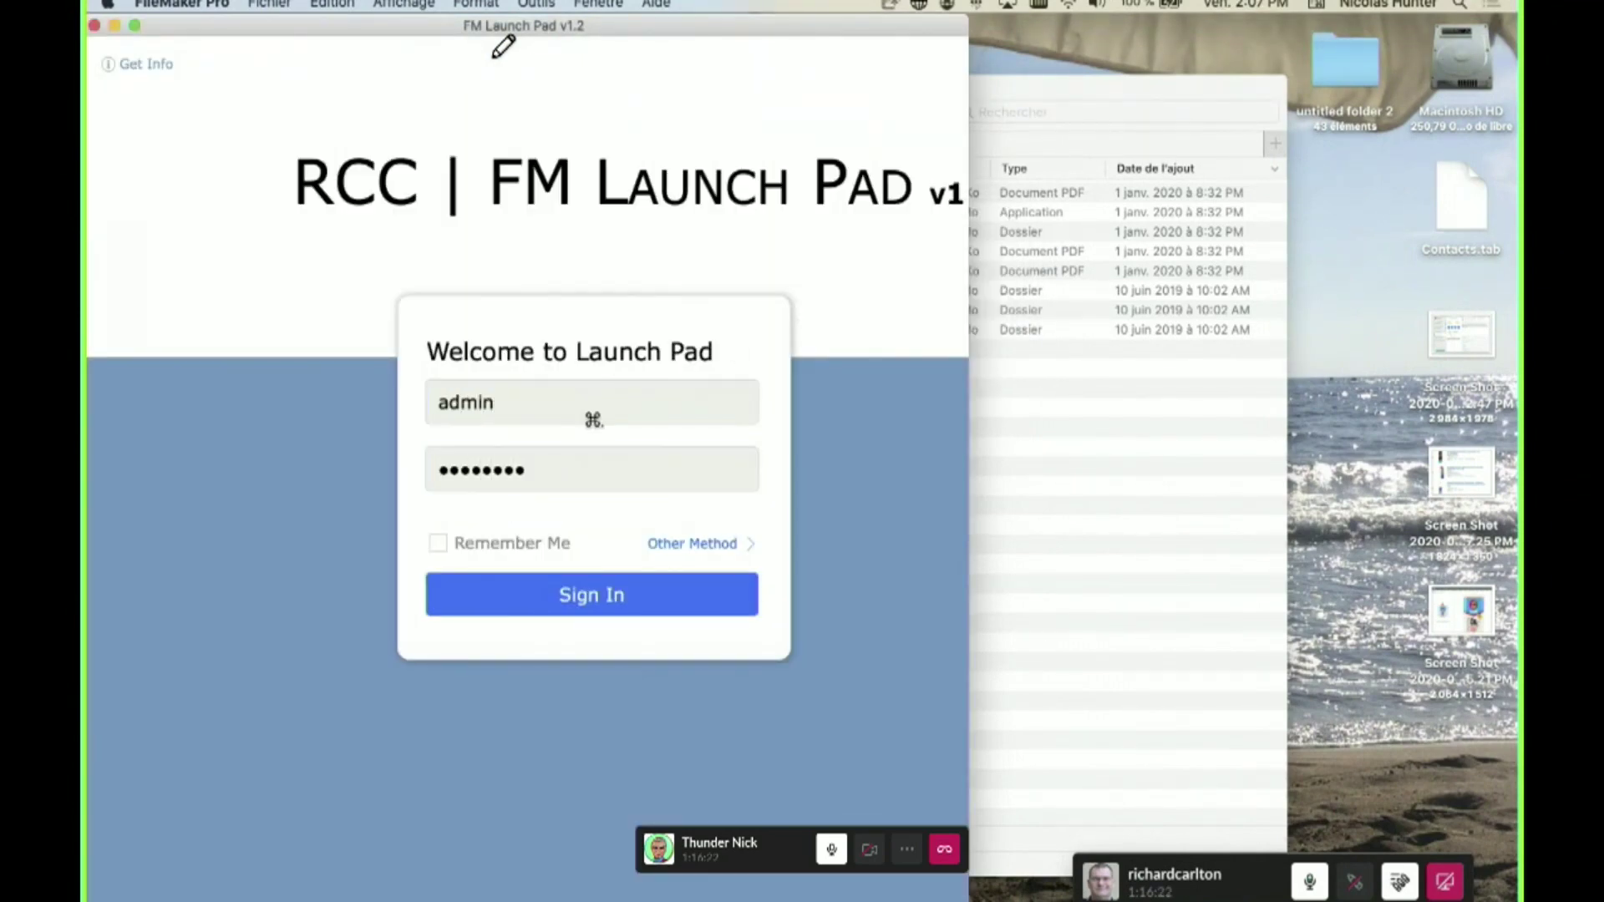
{"action": "key", "text": "Return"}
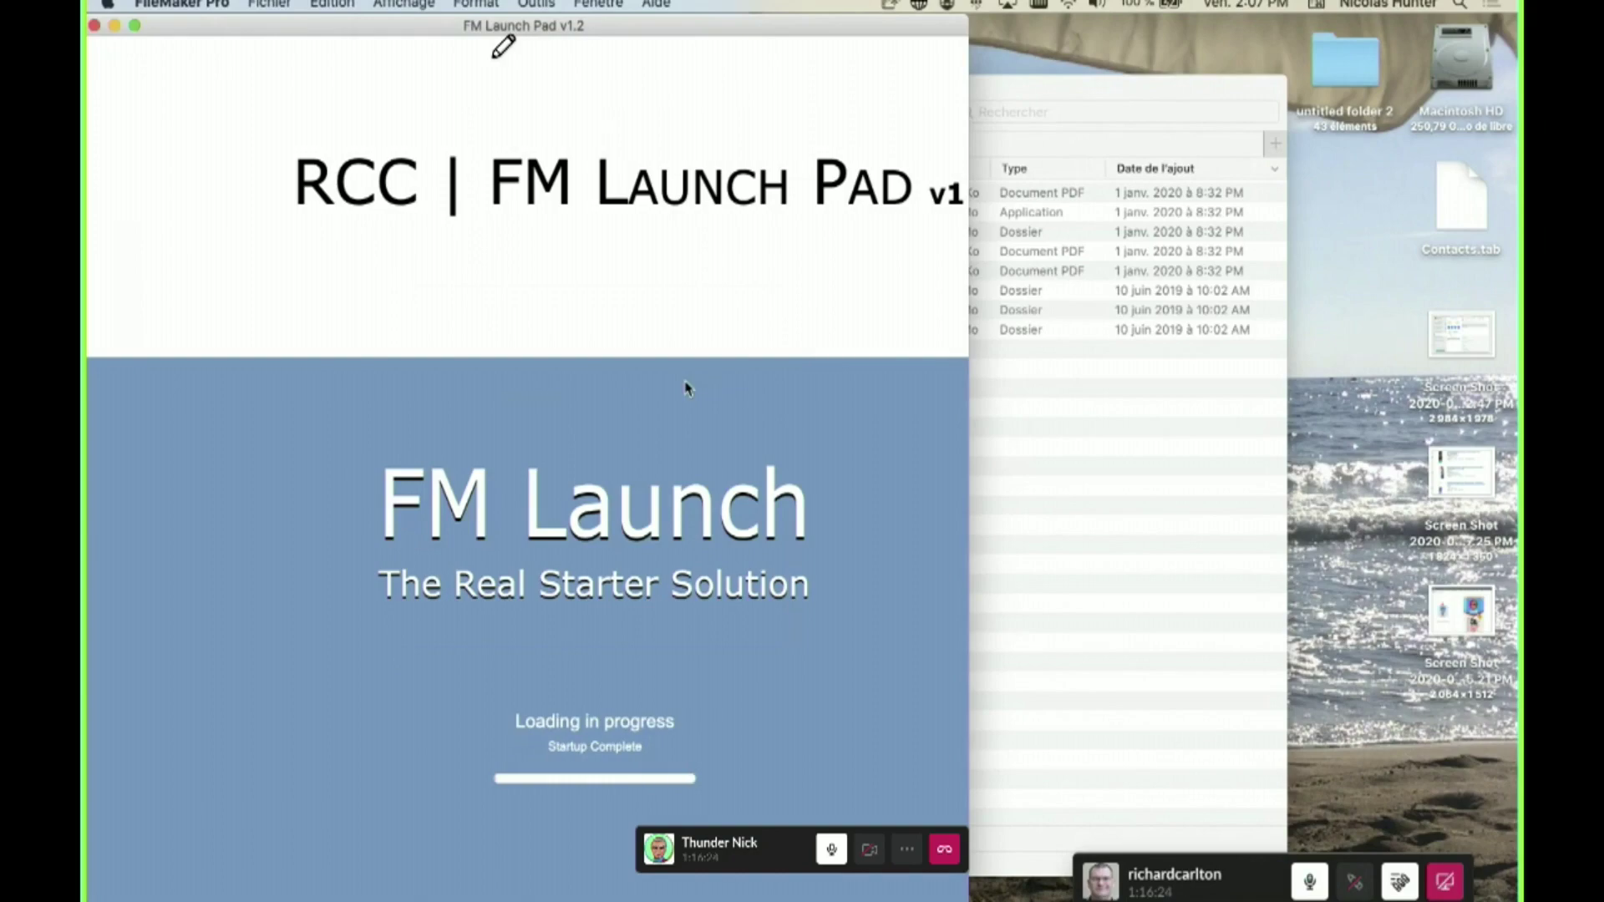
- In Manage Database, open g_Logged In User ID's options and its auto-enter calculation
{"action": "key", "text": "super+shift+d"}
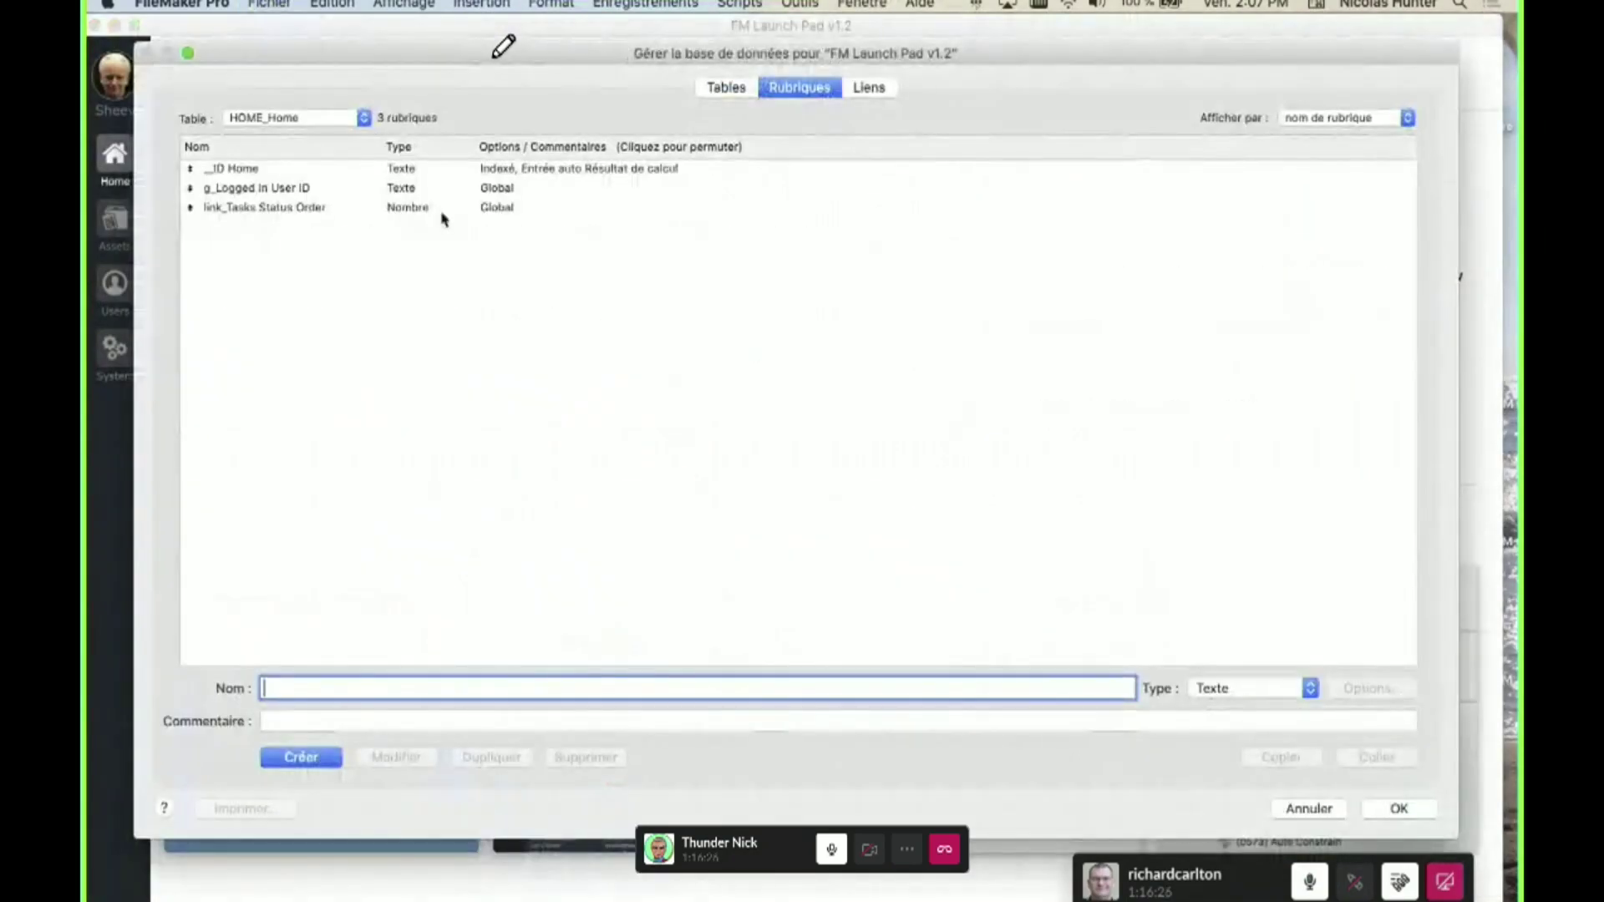
{"action": "left_click", "coordinate": [869, 88]}
{"action": "left_click", "coordinate": [799, 88]}
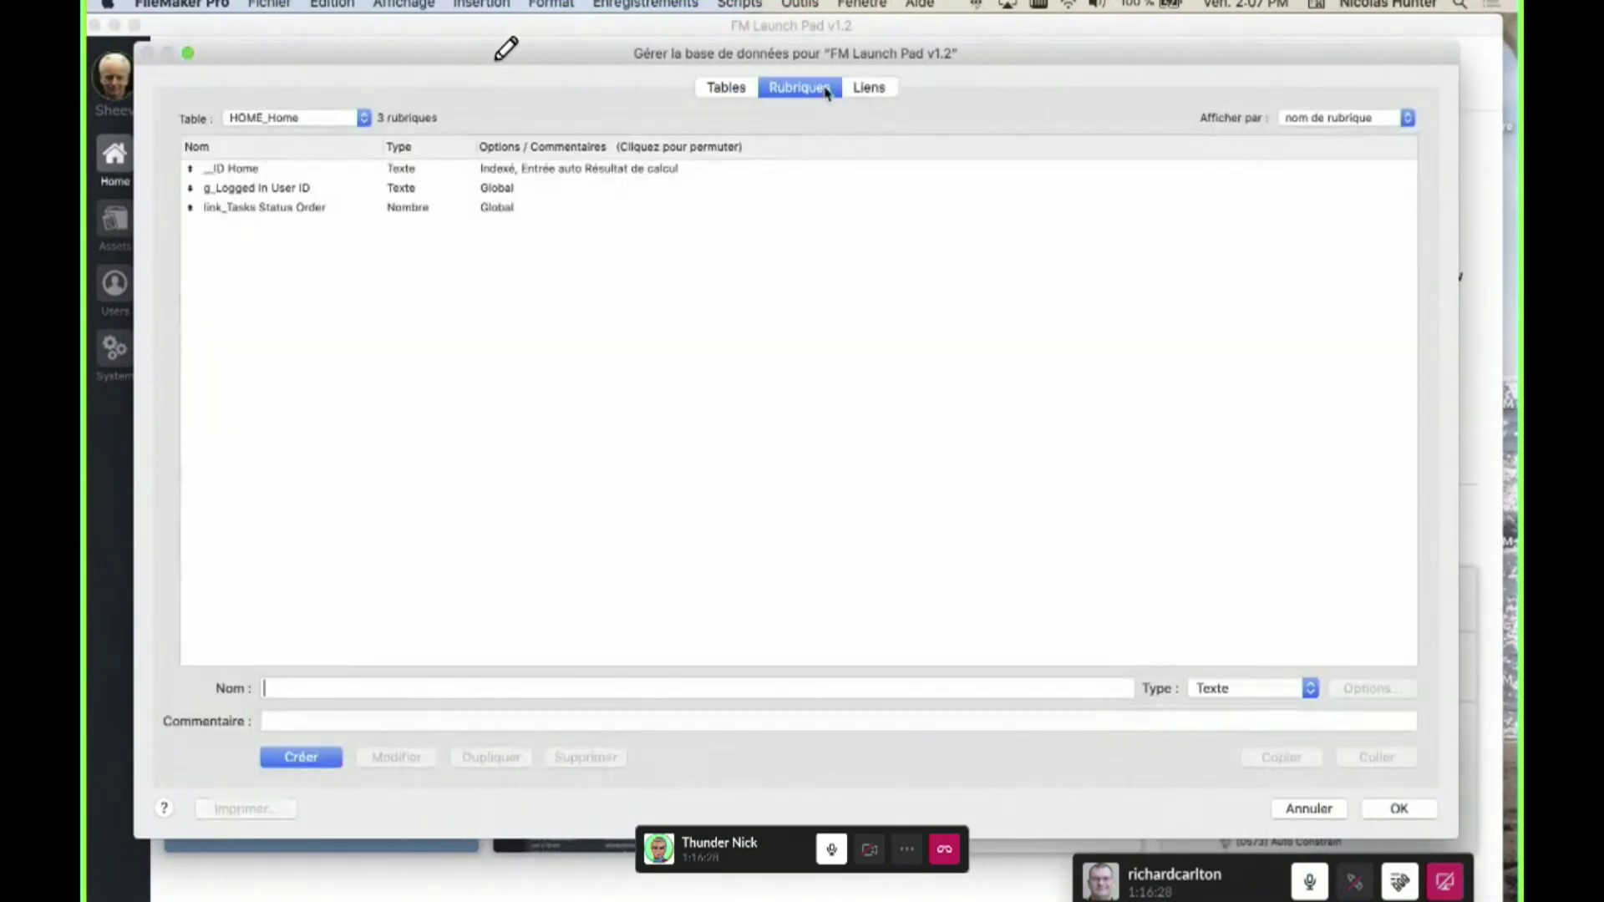
{"action": "left_click", "coordinate": [534, 191]}
{"action": "double_click", "coordinate": [534, 192]}
{"action": "left_click", "coordinate": [936, 508]}
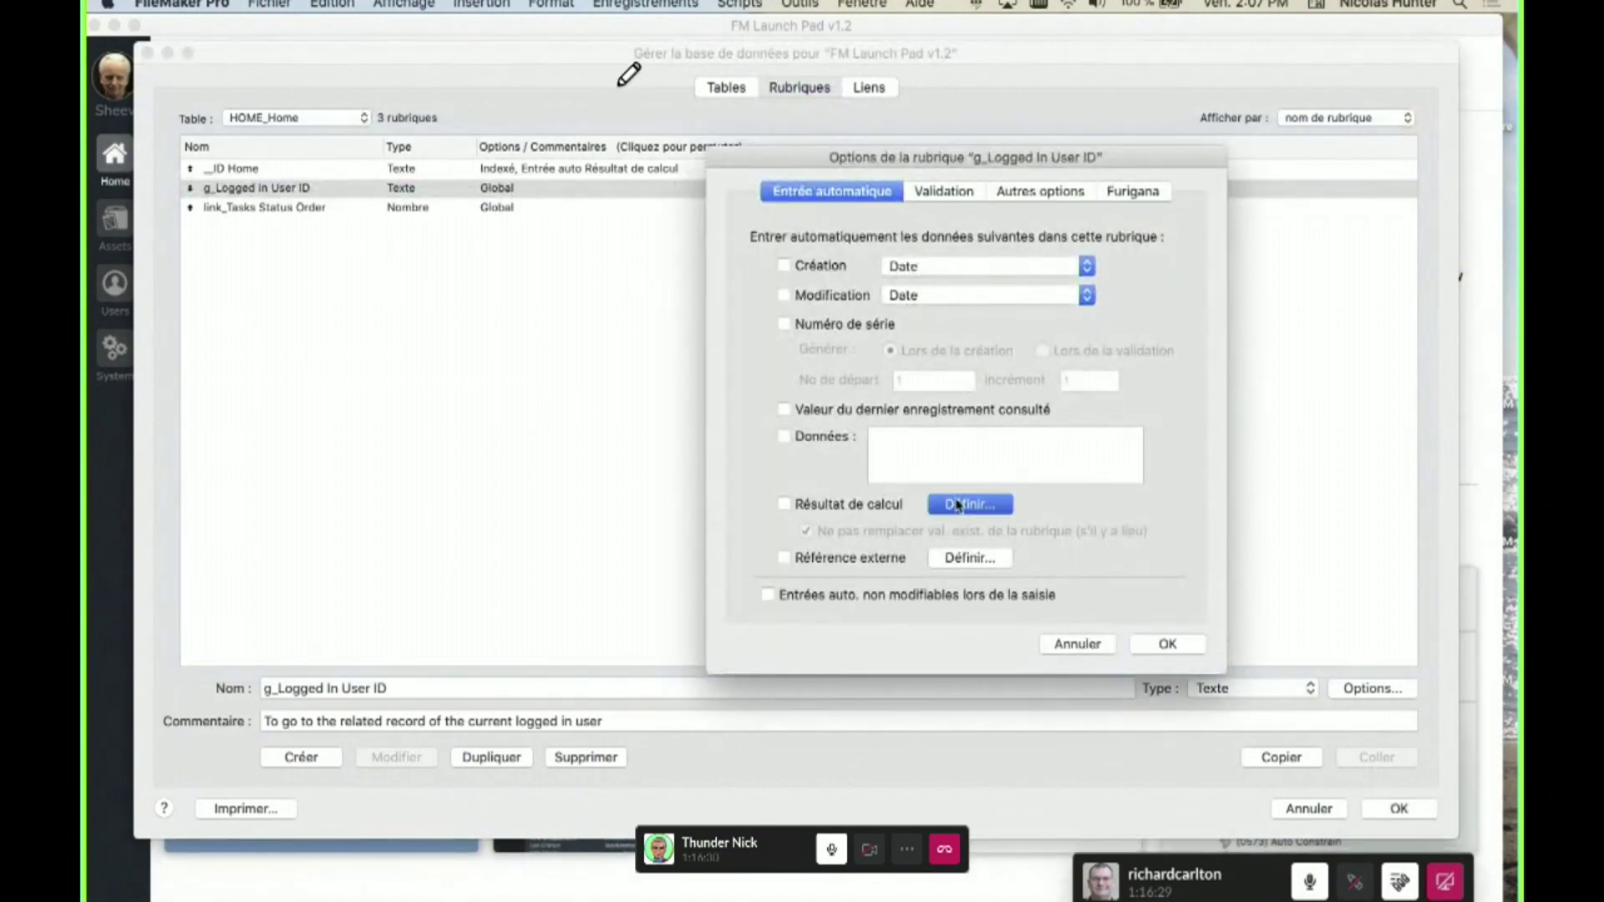
- Replace the typed 'get' with the French Obtenir function in the calculation
{"action": "type", "text": "get"}
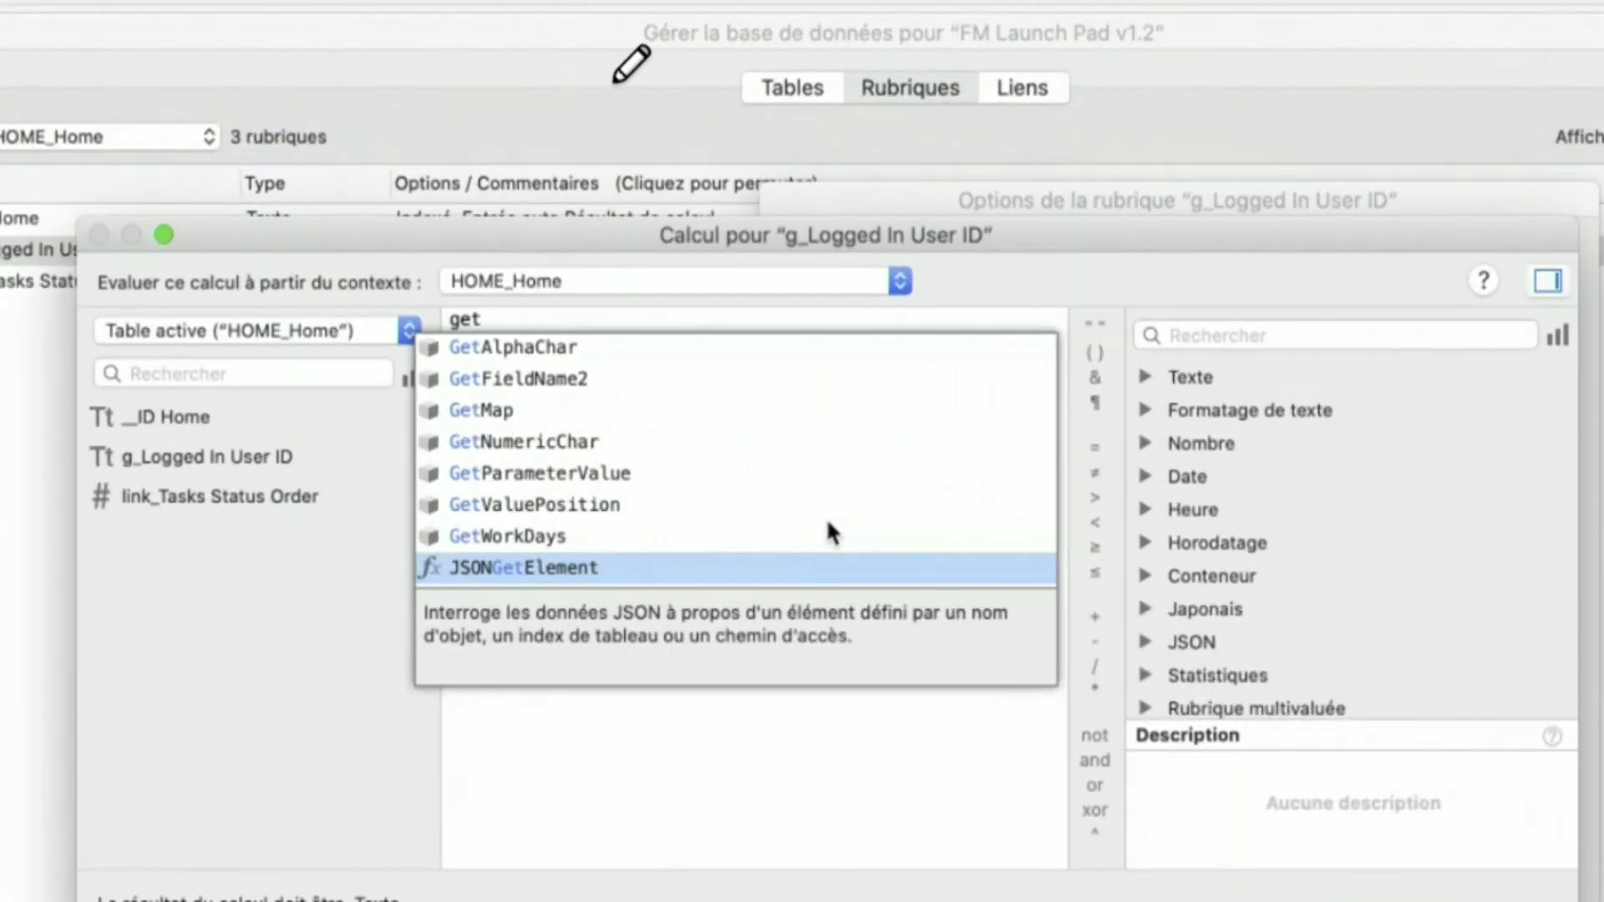
{"action": "left_click_drag", "start_coordinate": [505, 322], "coordinate": [420, 304]}
{"action": "type", "text": "Obte"}
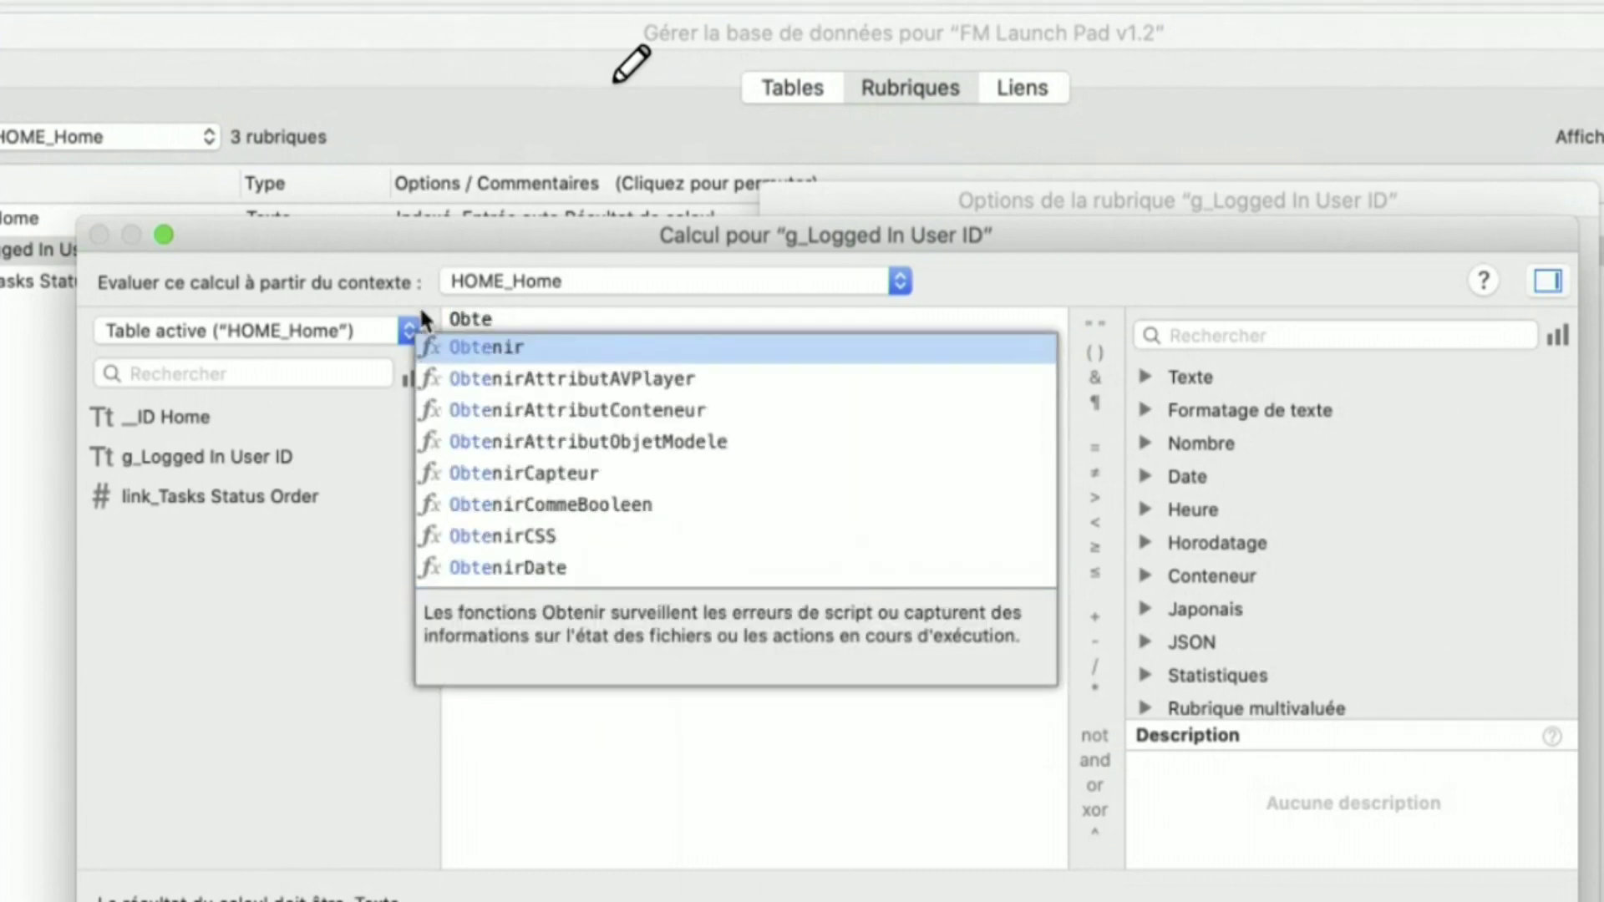
{"action": "key", "text": "Return"}
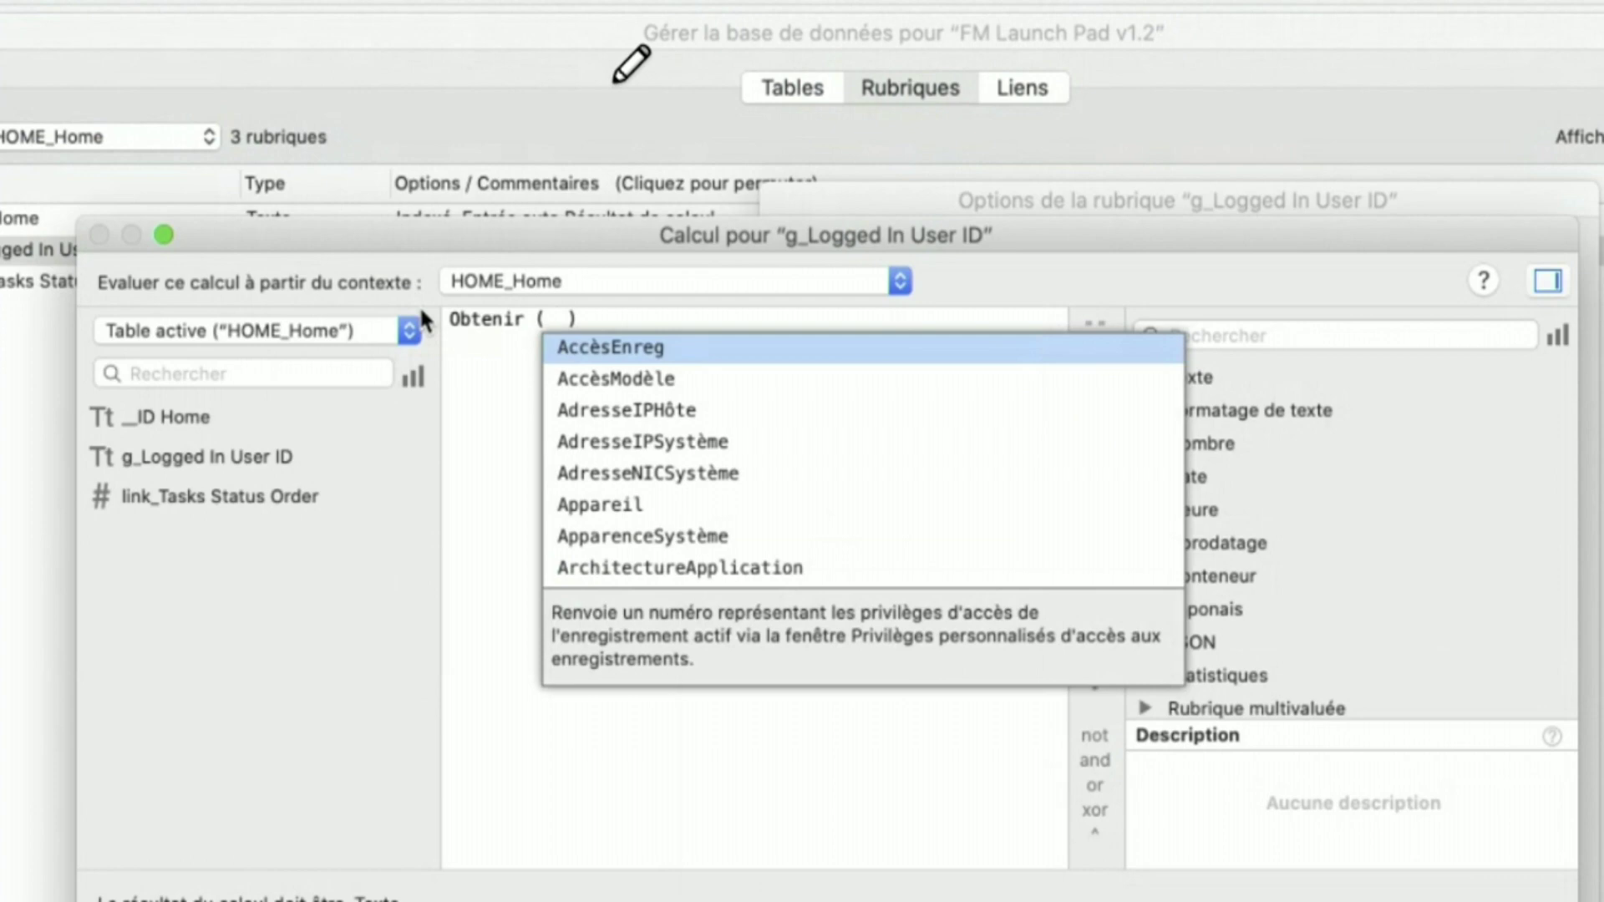
- Browse the Nombre (Abs, Div) and Date (Annee, Date, JourAnnee) function categories
{"action": "scroll", "coordinate": [738, 479], "scroll_direction": "down", "scroll_amount": 10}
{"action": "scroll", "coordinate": [735, 469], "scroll_direction": "down", "scroll_amount": 3}
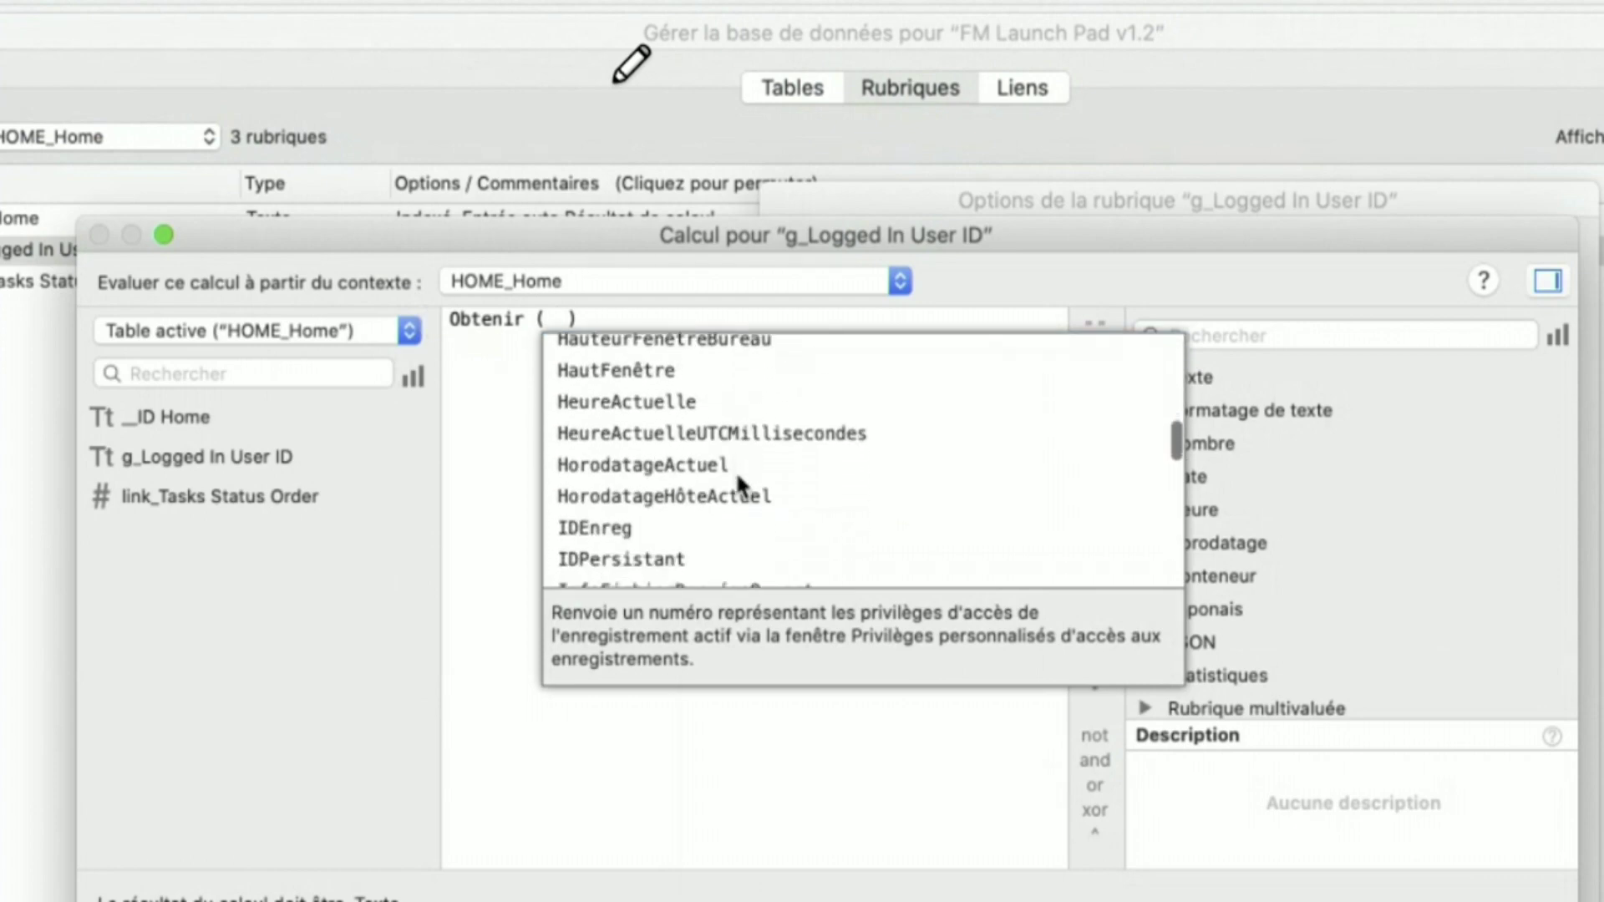
{"action": "left_click", "coordinate": [1387, 514]}
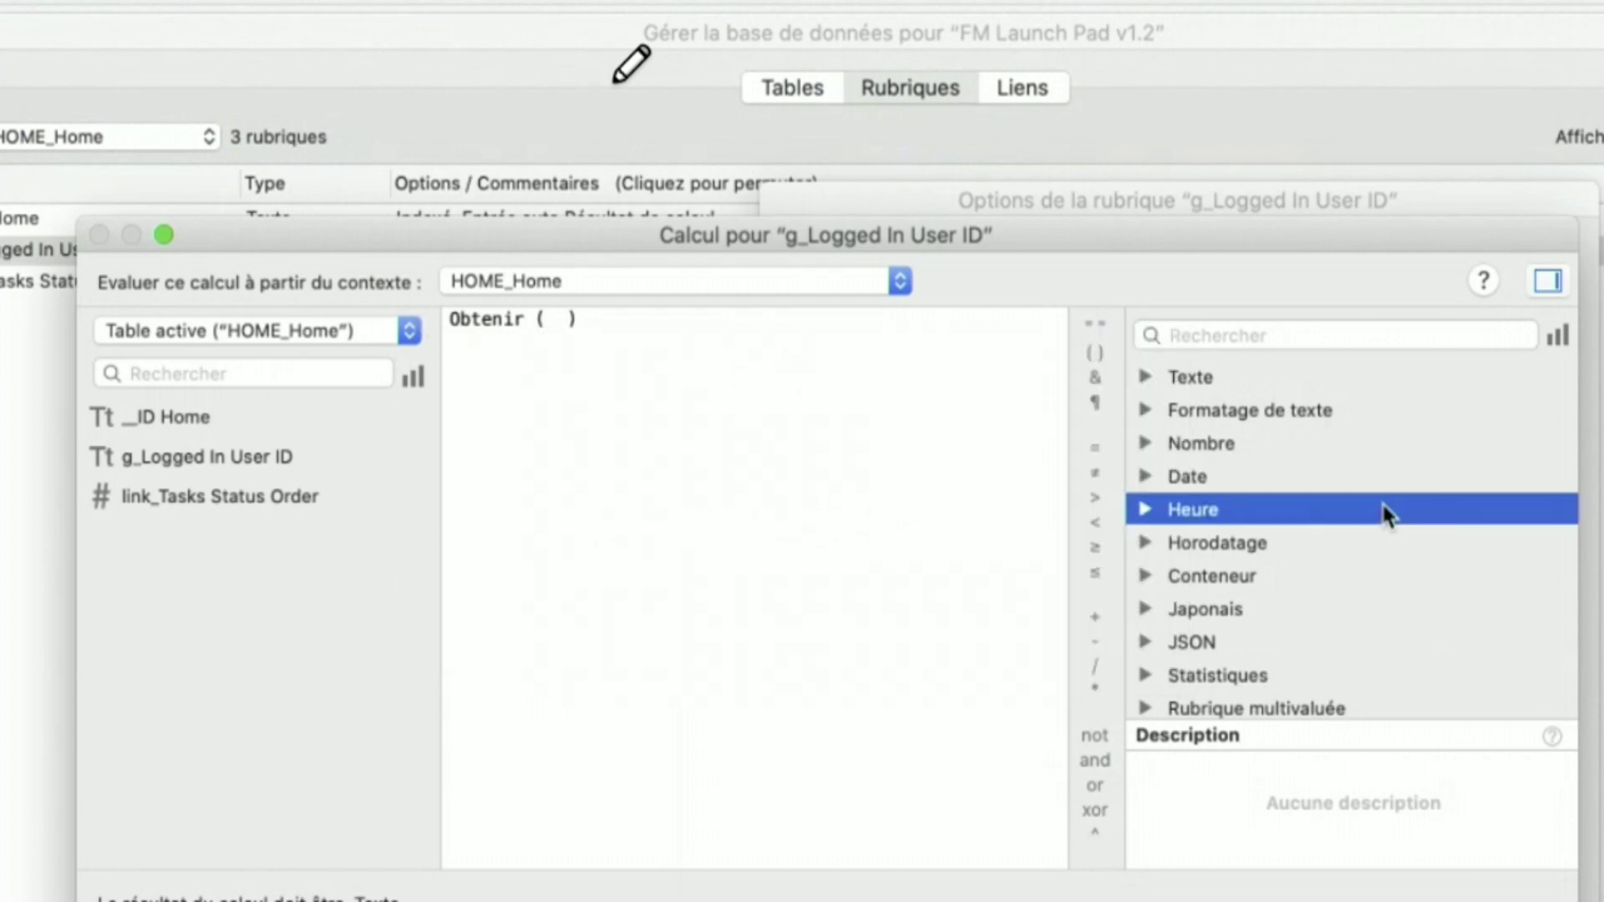
{"action": "scroll", "coordinate": [1211, 418], "scroll_direction": "down", "scroll_amount": 1}
{"action": "left_click", "coordinate": [1147, 407]}
{"action": "left_click", "coordinate": [1268, 443]}
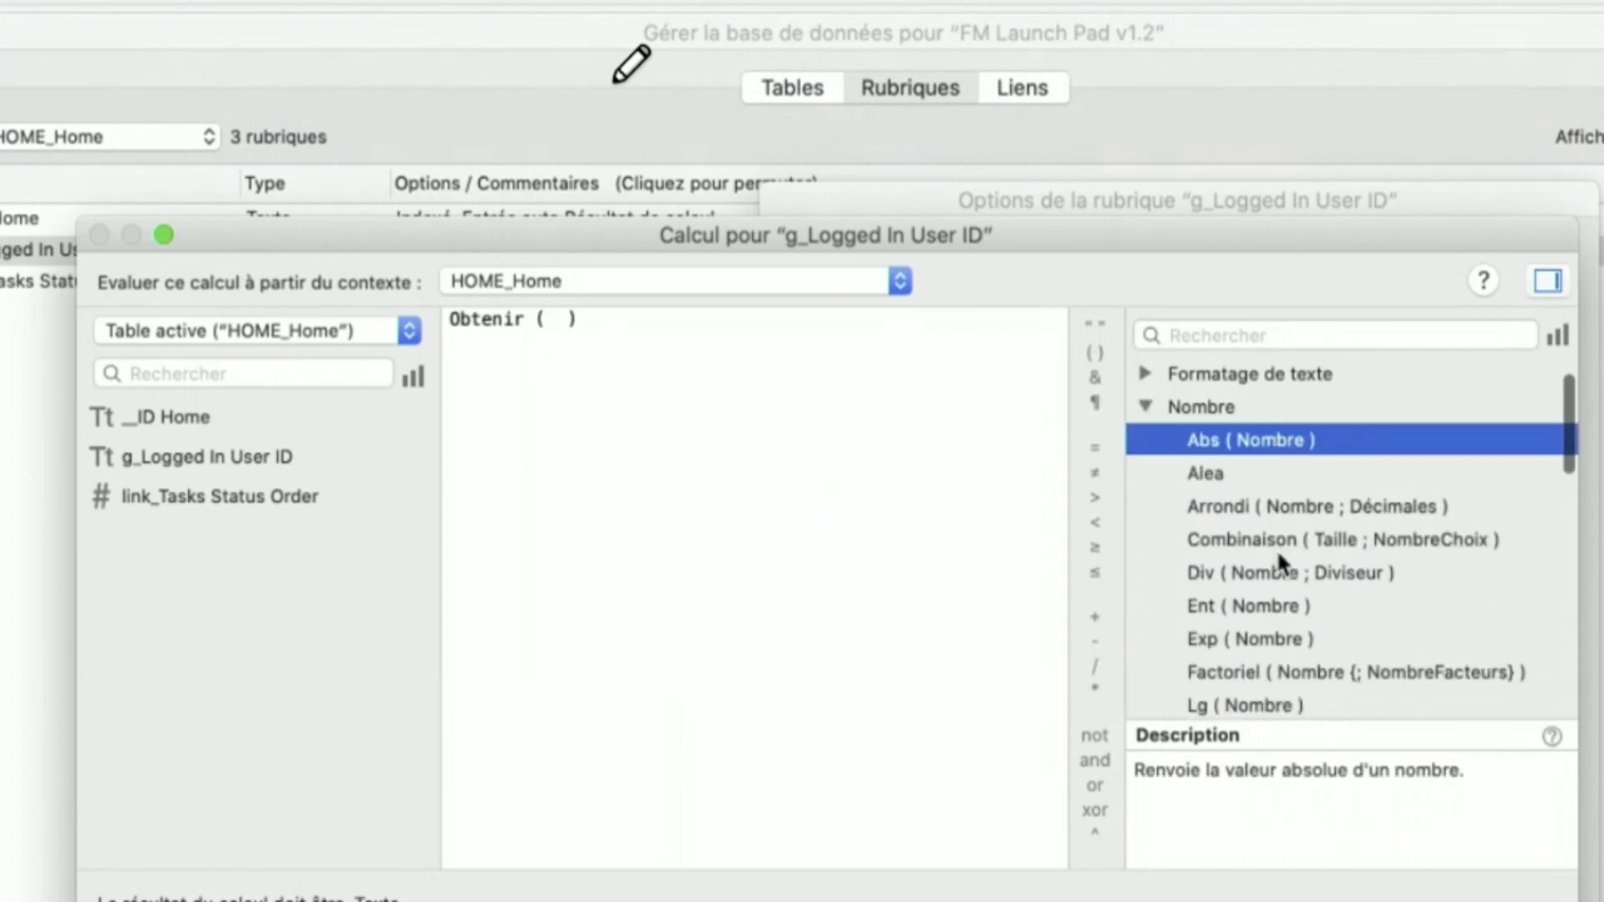
{"action": "left_click", "coordinate": [1292, 570]}
{"action": "scroll", "coordinate": [1256, 592], "scroll_direction": "down", "scroll_amount": 5}
{"action": "scroll", "coordinate": [1196, 660], "scroll_direction": "down", "scroll_amount": 3}
{"action": "left_click", "coordinate": [1146, 539]}
{"action": "left_click", "coordinate": [1272, 567]}
{"action": "left_click", "coordinate": [1284, 600]}
{"action": "left_click", "coordinate": [1286, 666]}
- Browse Heure, Conteneur (Base64Decode) and Logiques (Cas, Choisir, Contenu, Definir) functions
{"action": "scroll", "coordinate": [1295, 655], "scroll_direction": "down", "scroll_amount": 5}
{"action": "scroll", "coordinate": [1211, 585], "scroll_direction": "down", "scroll_amount": 3}
{"action": "left_click", "coordinate": [1135, 555]}
{"action": "scroll", "coordinate": [1183, 589], "scroll_direction": "down", "scroll_amount": 4}
{"action": "left_click", "coordinate": [1139, 521]}
{"action": "left_click", "coordinate": [1231, 544]}
{"action": "scroll", "coordinate": [1255, 605], "scroll_direction": "down", "scroll_amount": 8}
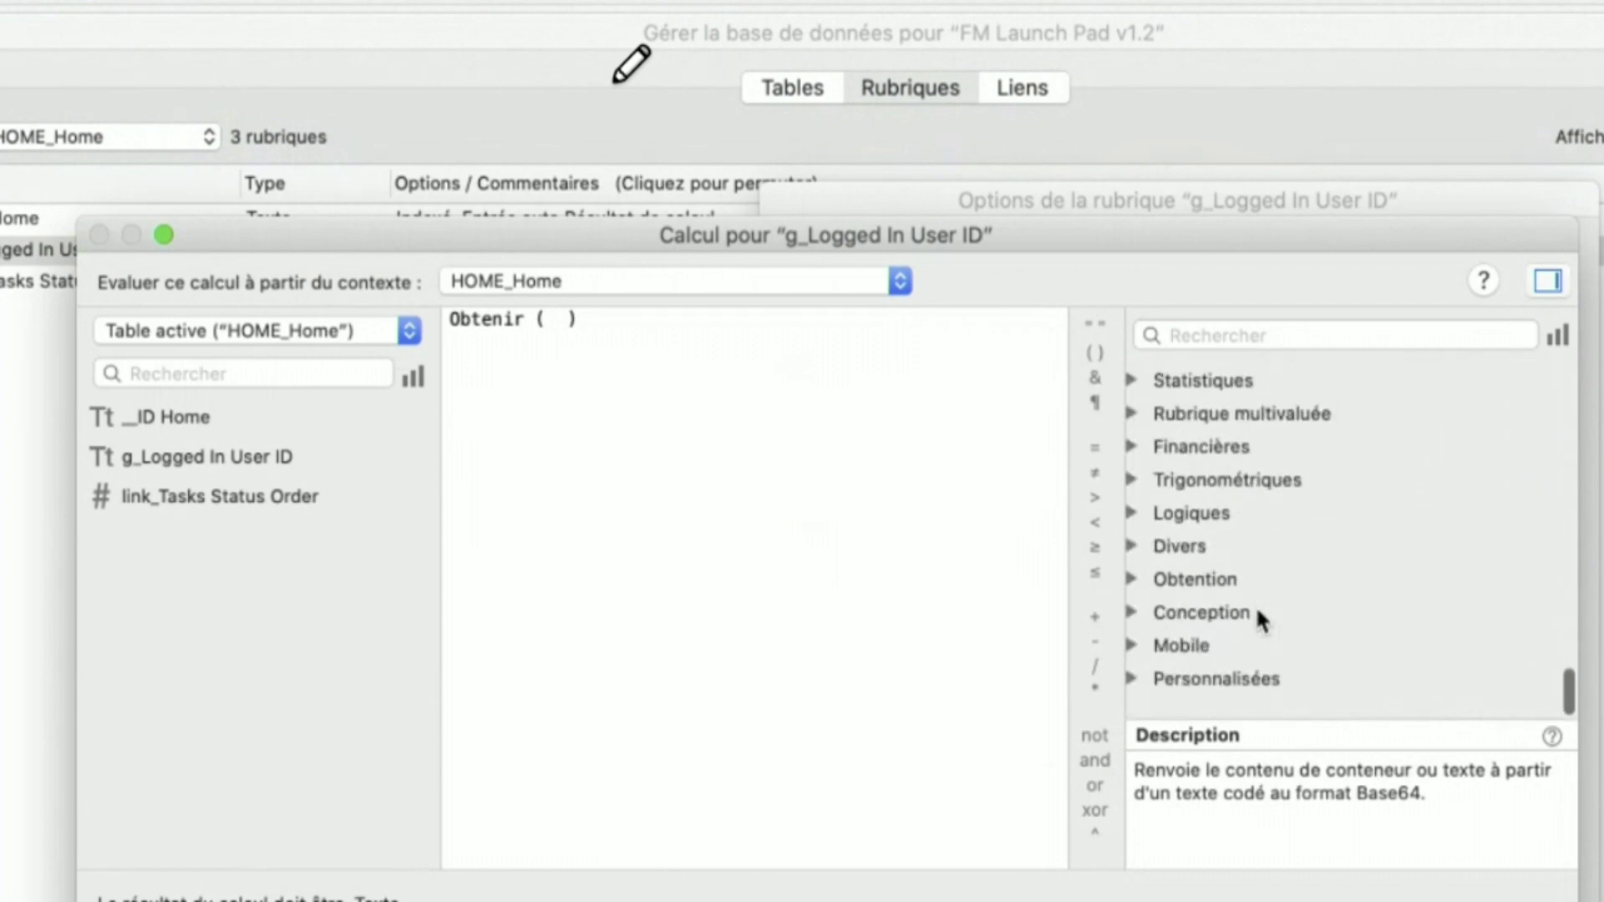
{"action": "left_click", "coordinate": [1135, 536]}
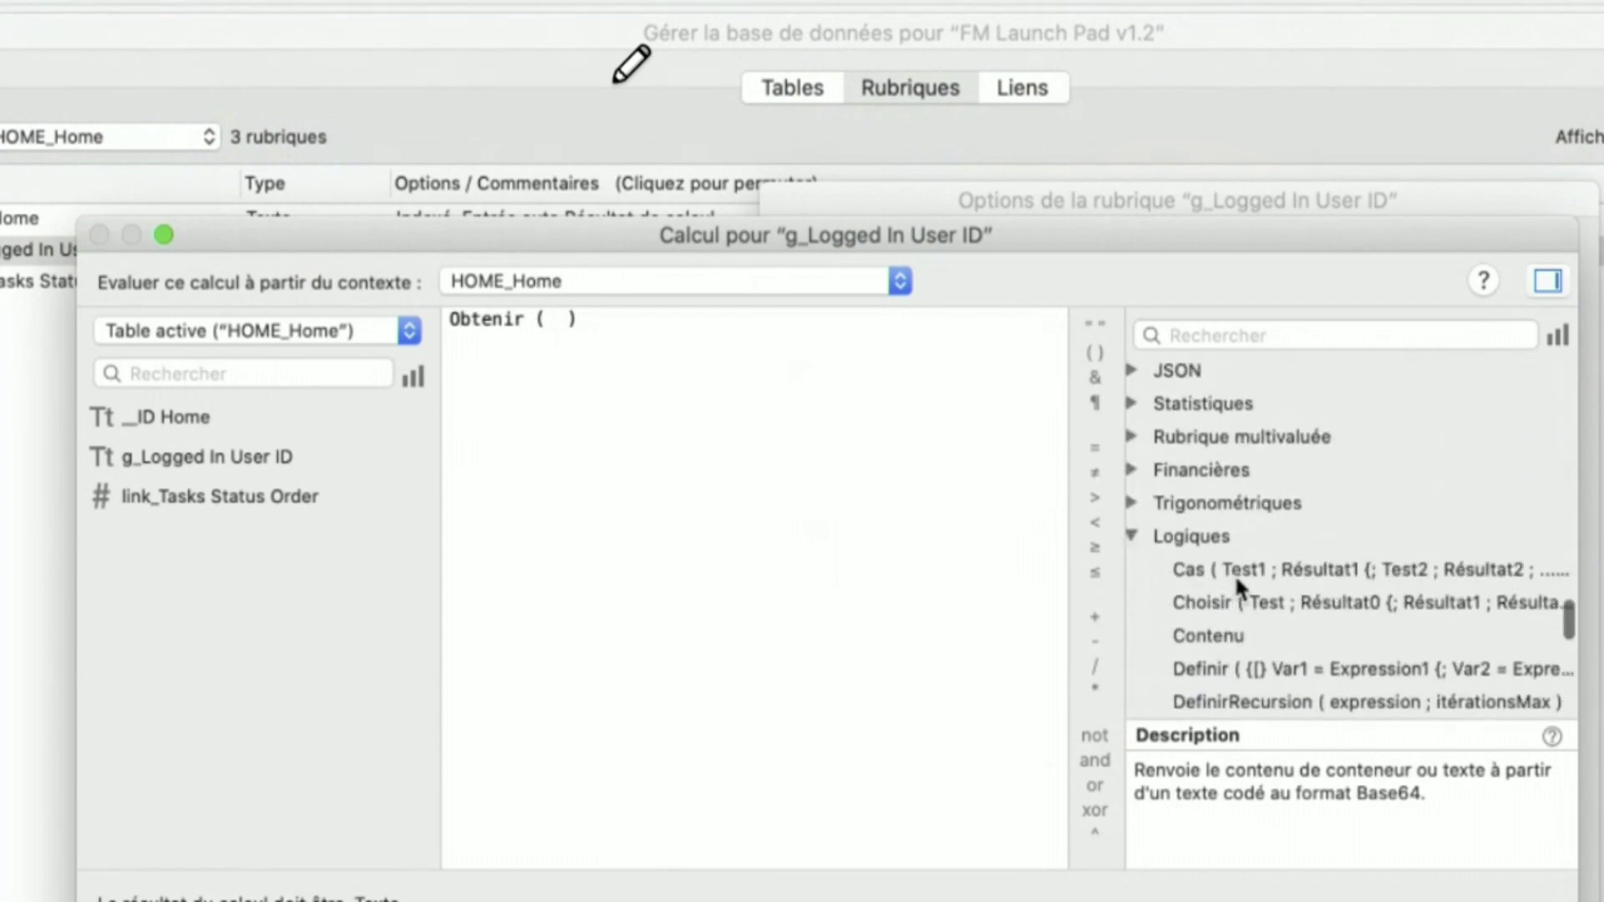
{"action": "left_click", "coordinate": [1244, 571]}
{"action": "left_click", "coordinate": [1244, 601]}
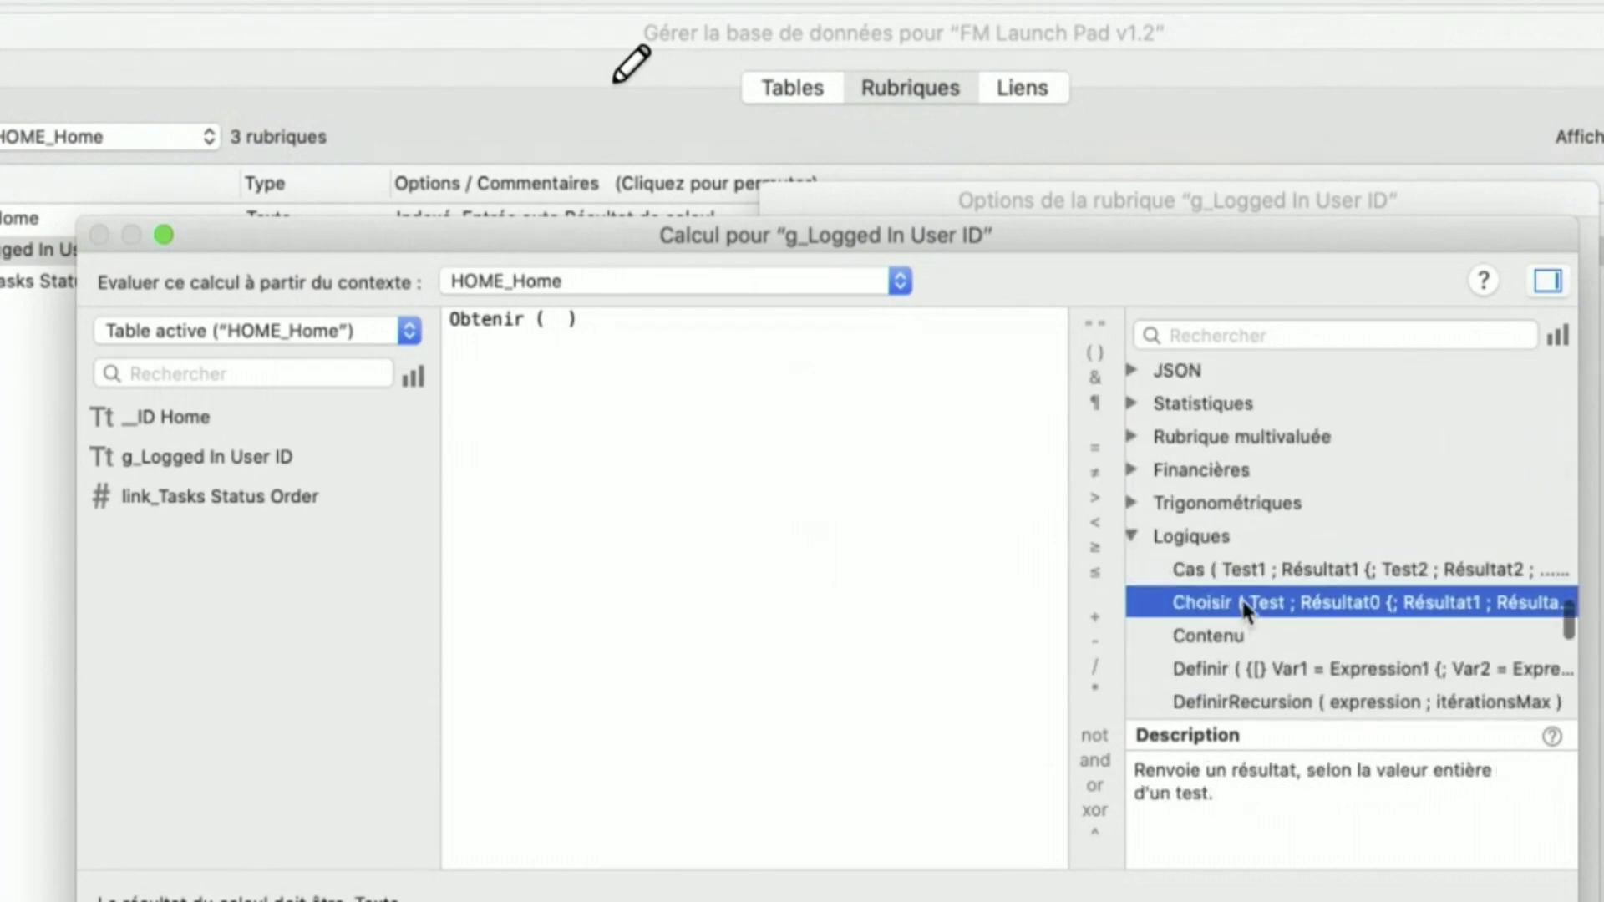
{"action": "left_click", "coordinate": [1253, 642]}
{"action": "left_click", "coordinate": [1253, 670]}
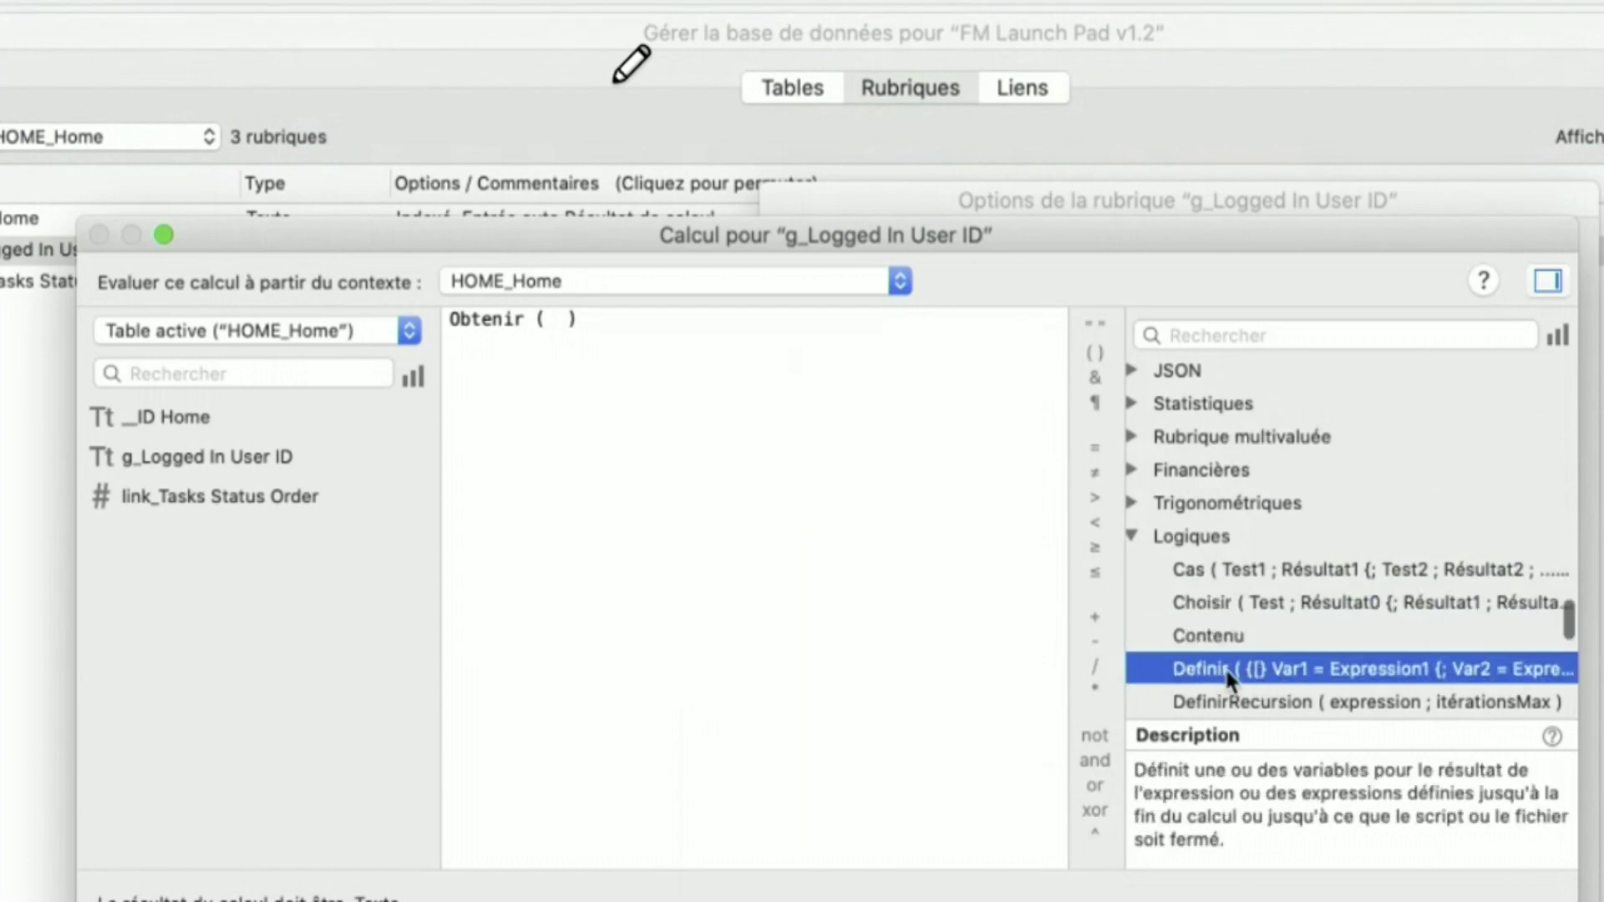
- Replace the Obtenir formula with the Definir template and select the whole formula
{"action": "key", "text": "Tab"}
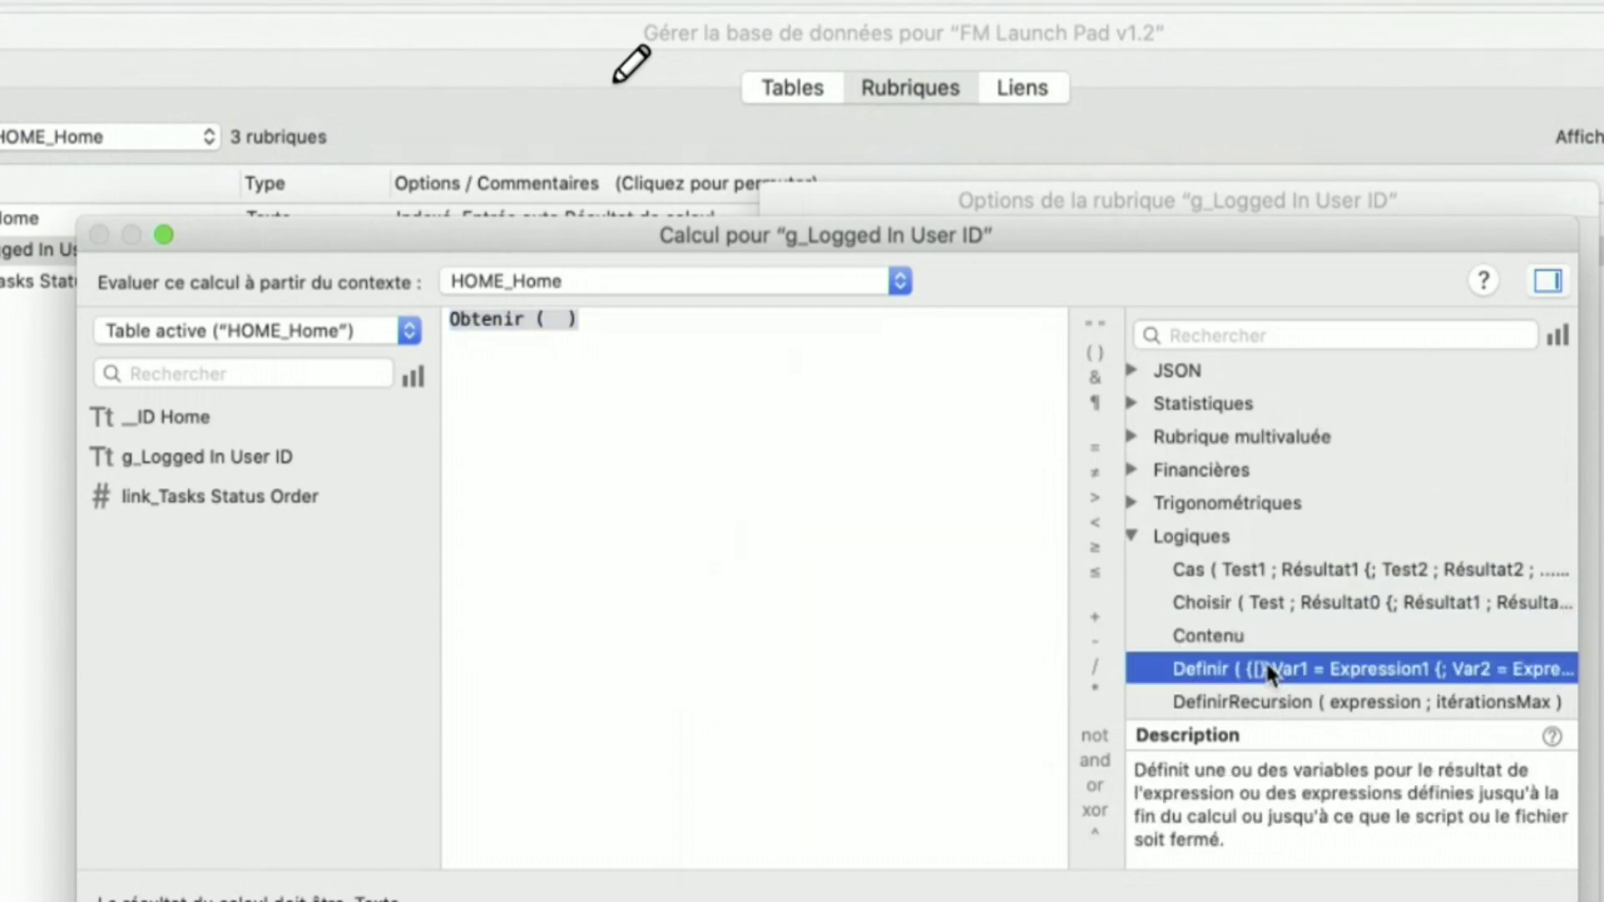
{"action": "double_click", "coordinate": [1270, 669]}
{"action": "left_click", "coordinate": [805, 420]}
{"action": "key", "text": "super+a"}
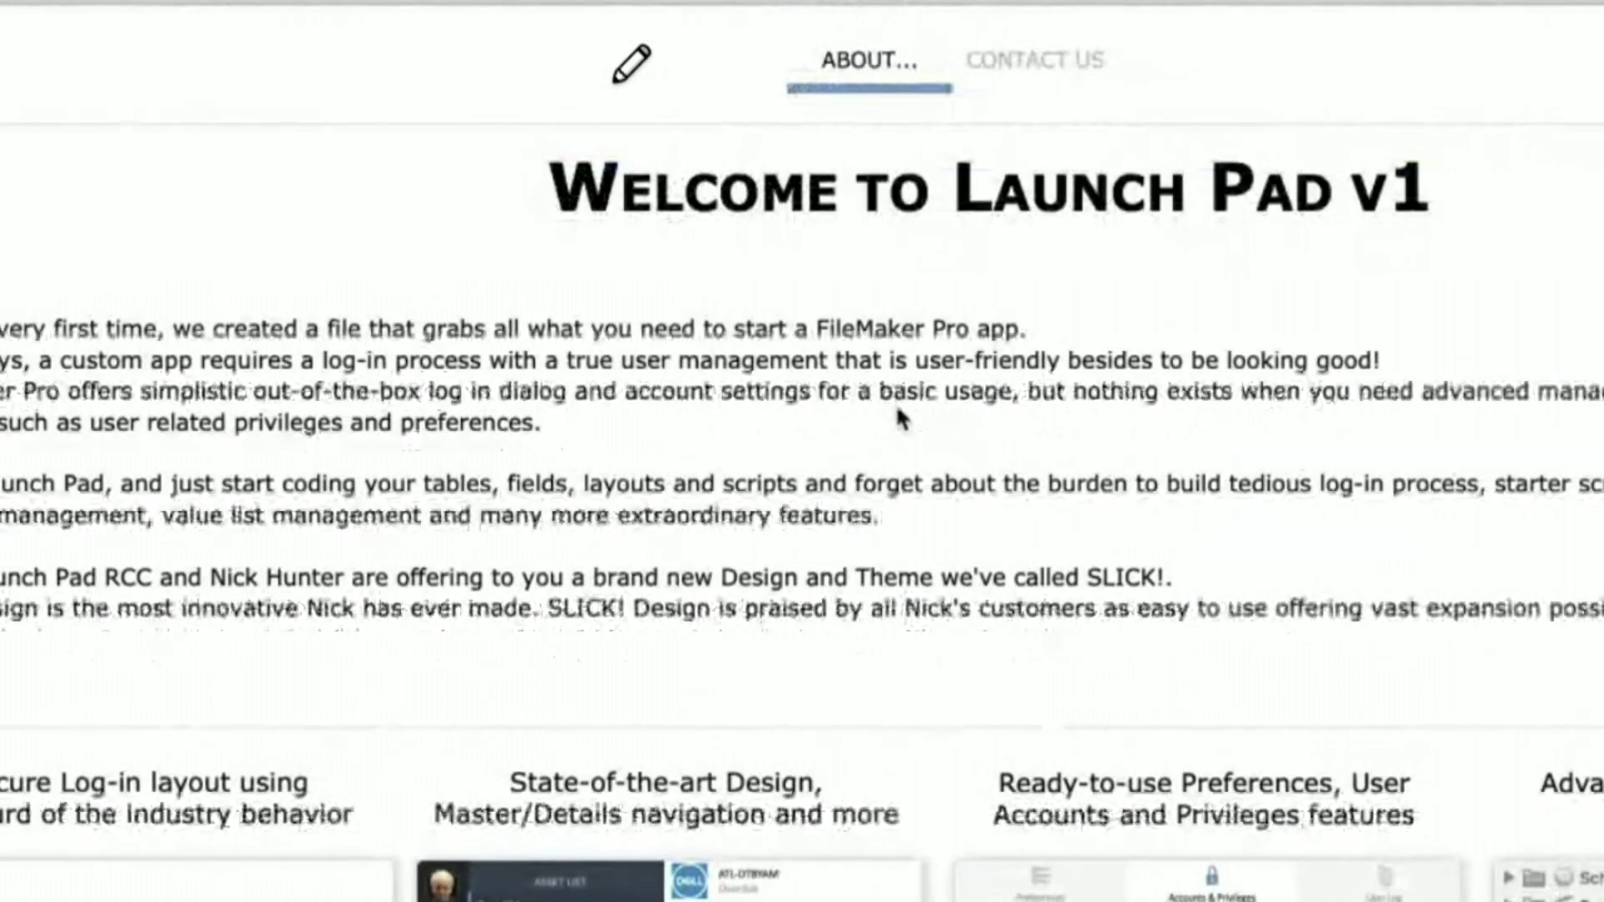
- Open Préférences from the application menu, view the Modèle and Mémoire tabs, then close it
{"action": "left_click", "coordinate": [3, 1]}
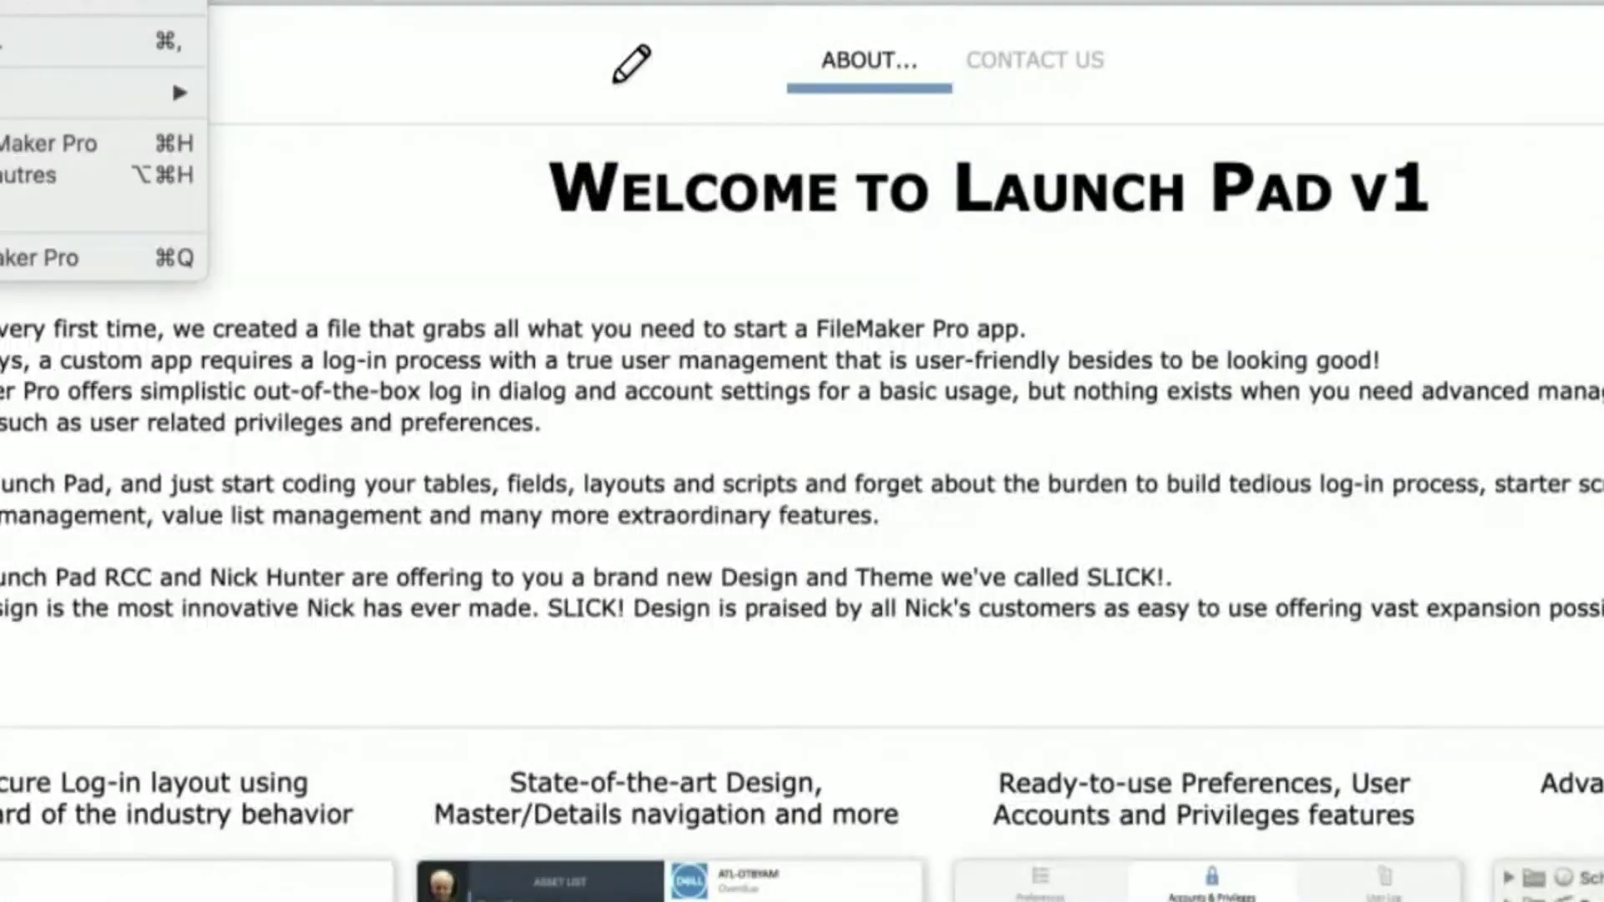
{"action": "left_click", "coordinate": [6, 40]}
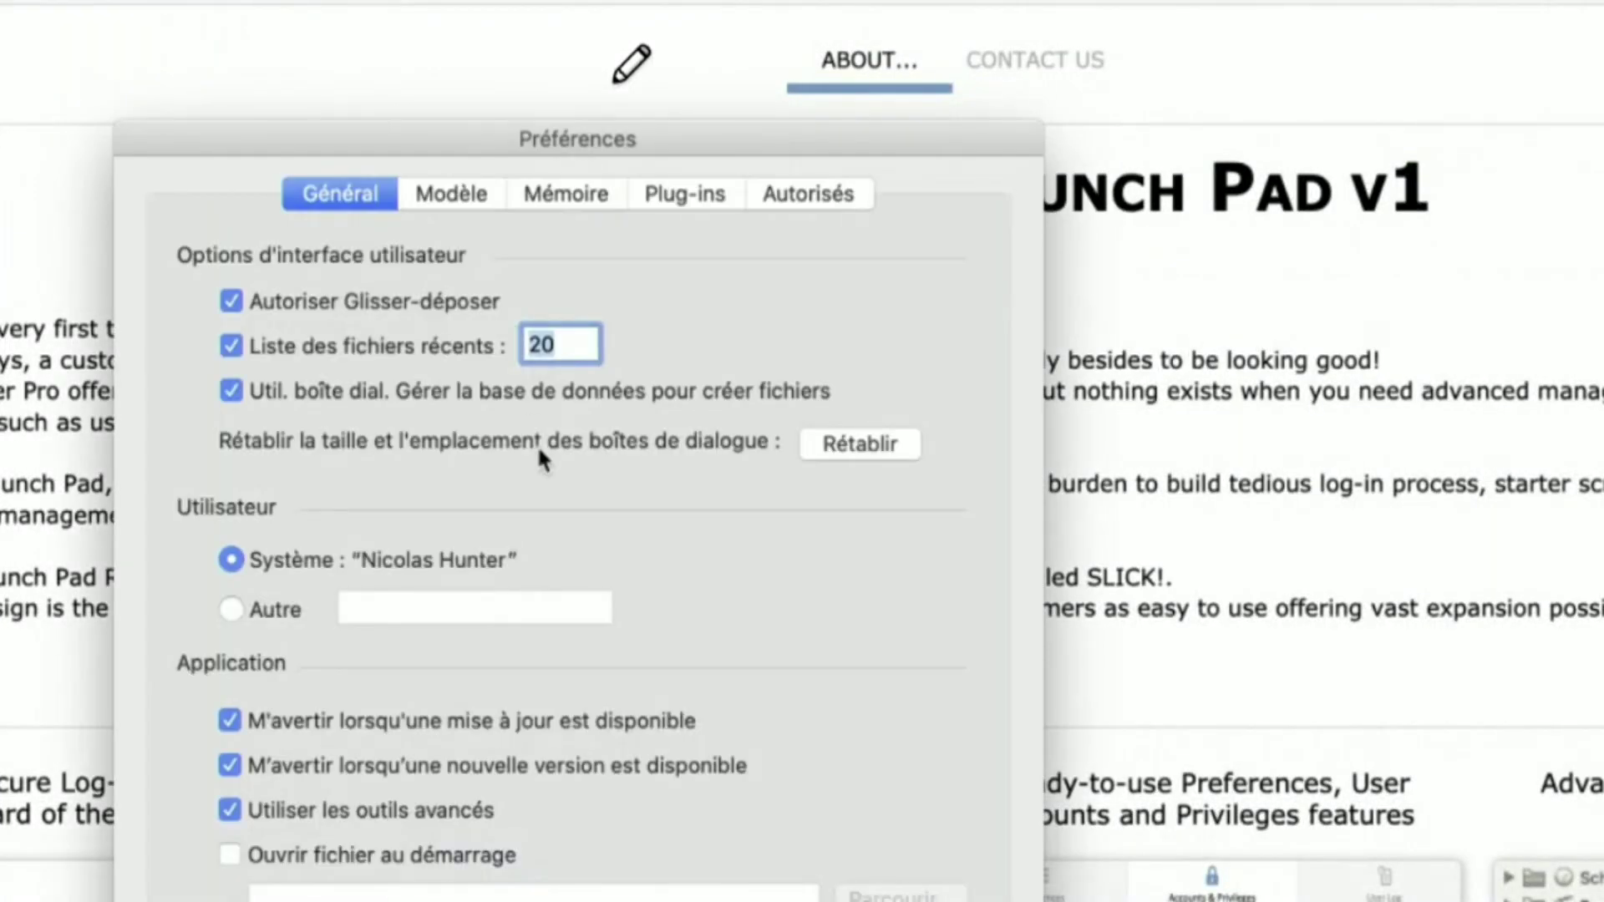
{"action": "left_click", "coordinate": [456, 195]}
{"action": "left_click", "coordinate": [547, 194]}
{"action": "key", "text": "Escape"}
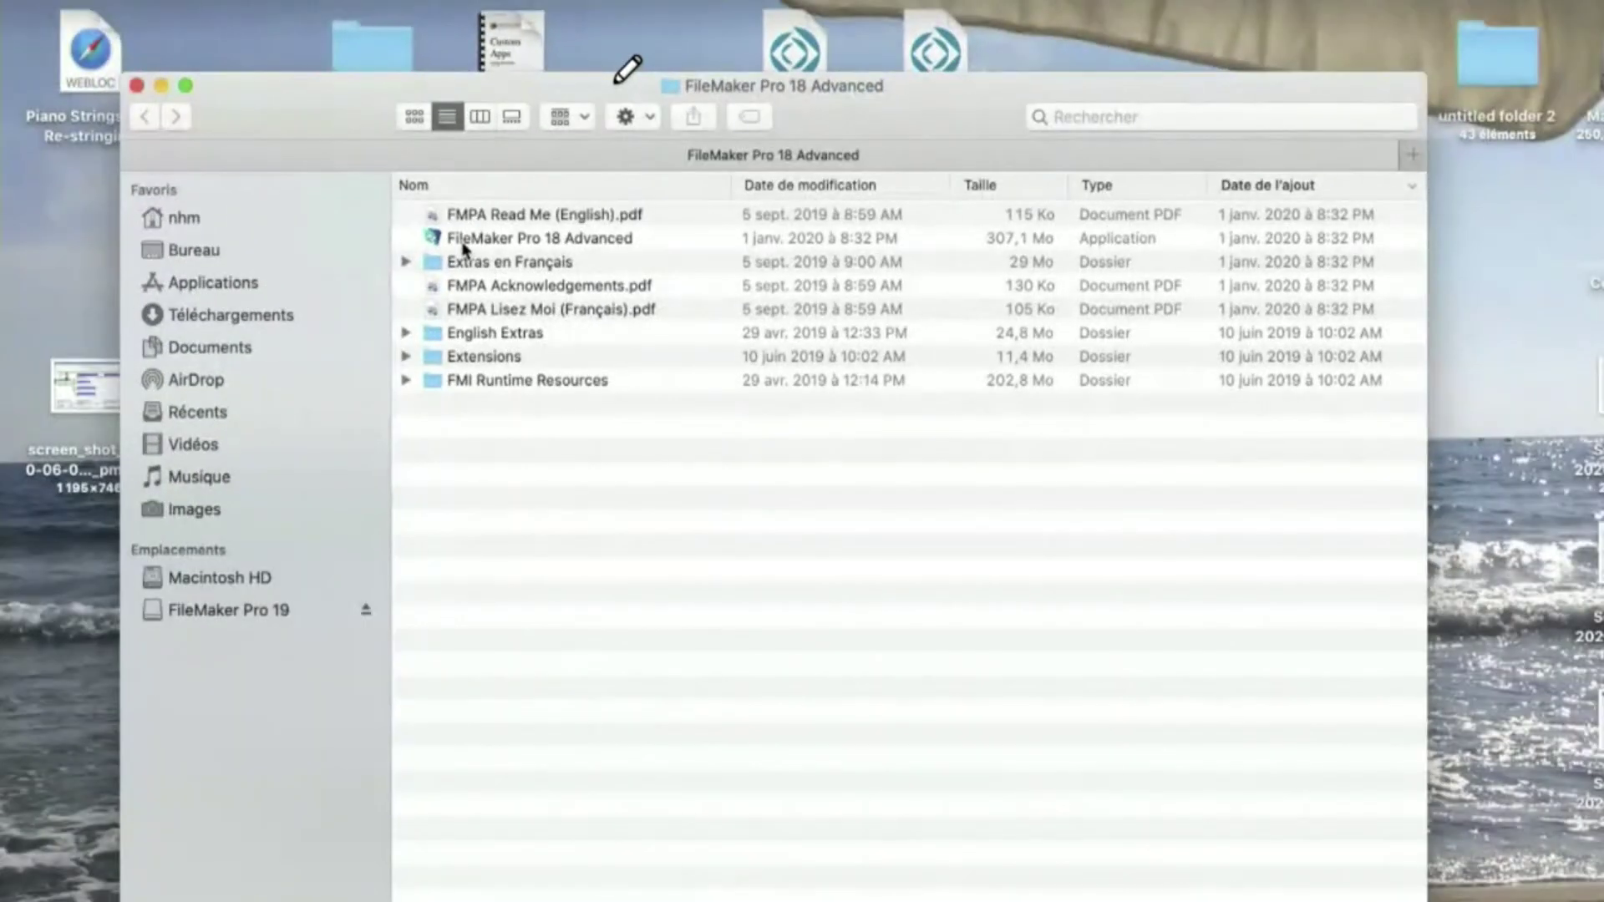
- Review the Get Info details of FileMaker Pro 18 Advanced, confirming version 18.0.3
{"action": "left_click", "coordinate": [463, 240]}
{"action": "key", "text": "super+i"}
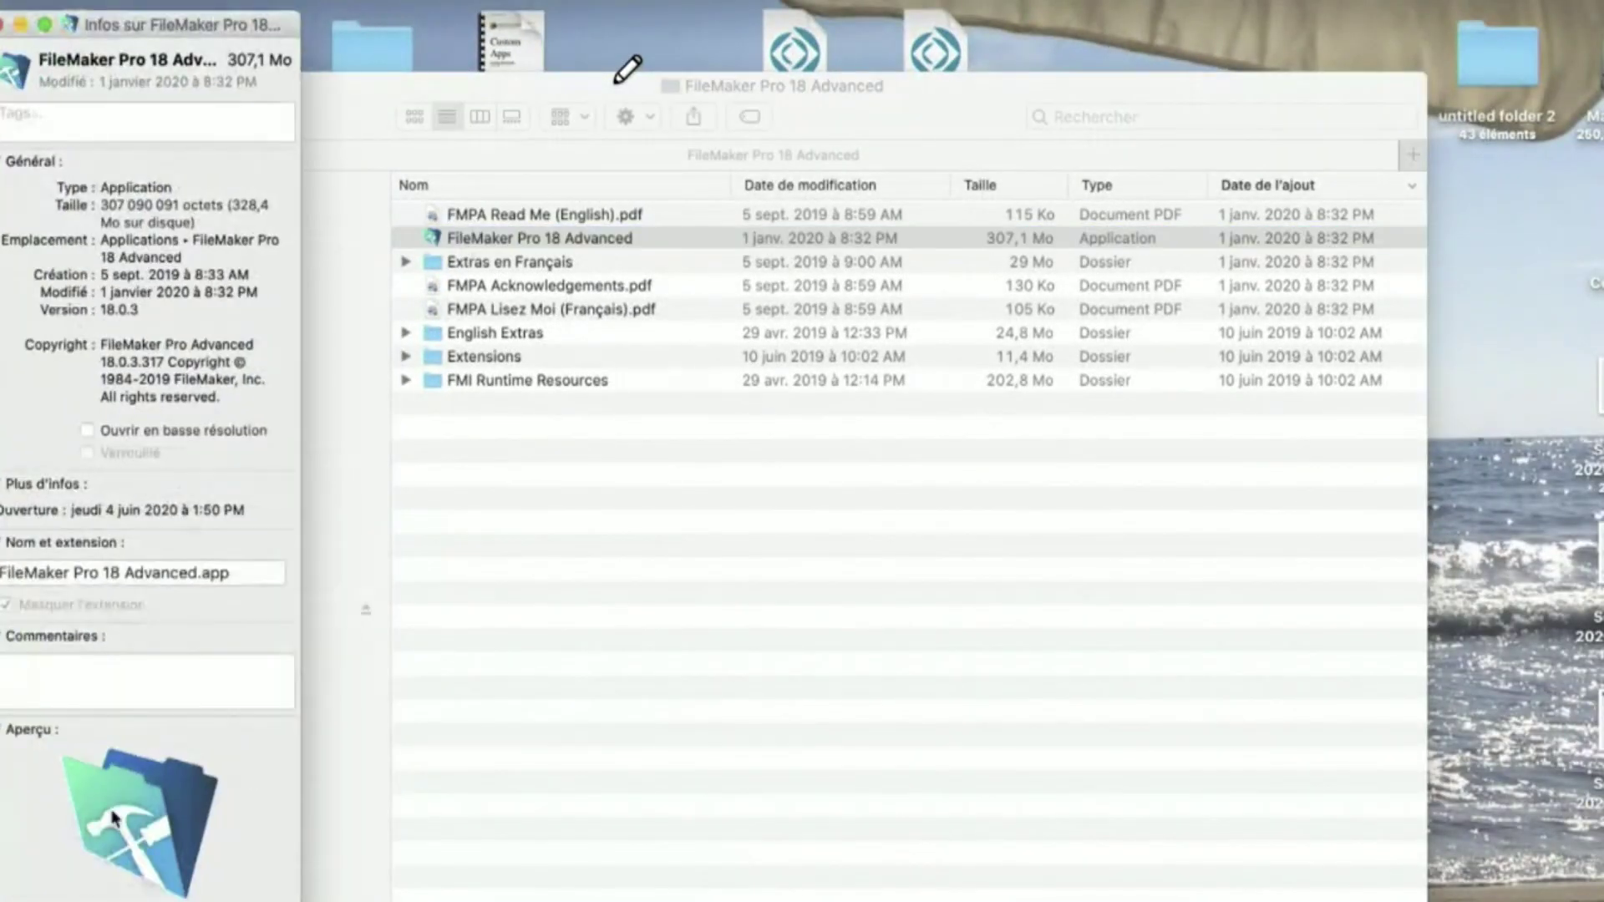
{"action": "scroll", "coordinate": [83, 560], "scroll_direction": "down", "scroll_amount": 1}
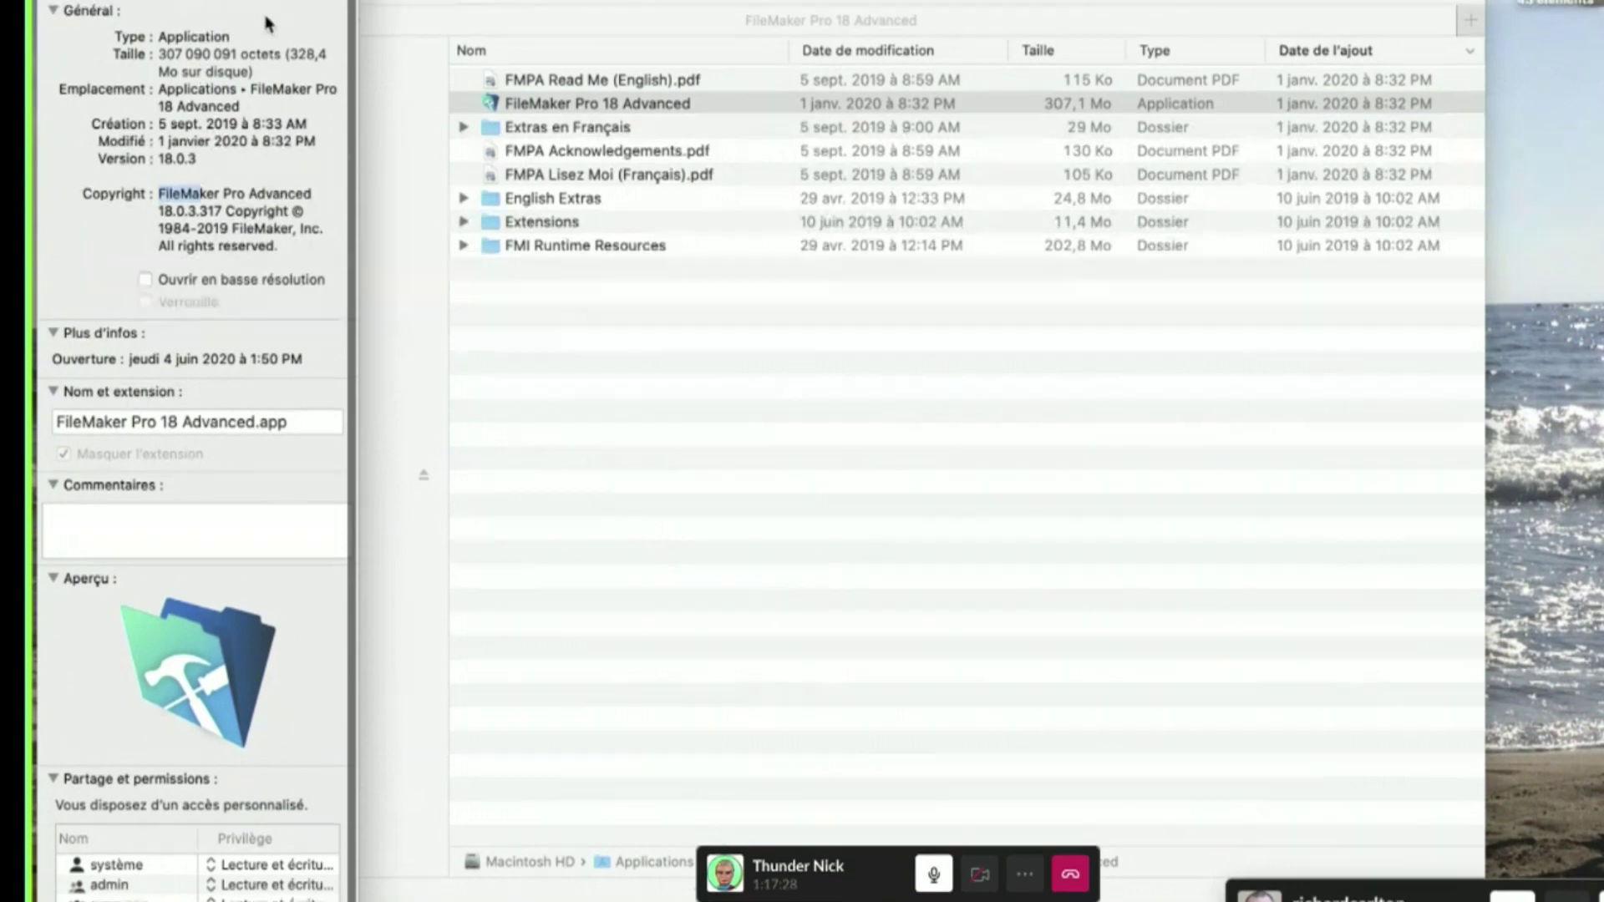
{"action": "scroll", "coordinate": [137, 250], "scroll_direction": "down", "scroll_amount": 1}
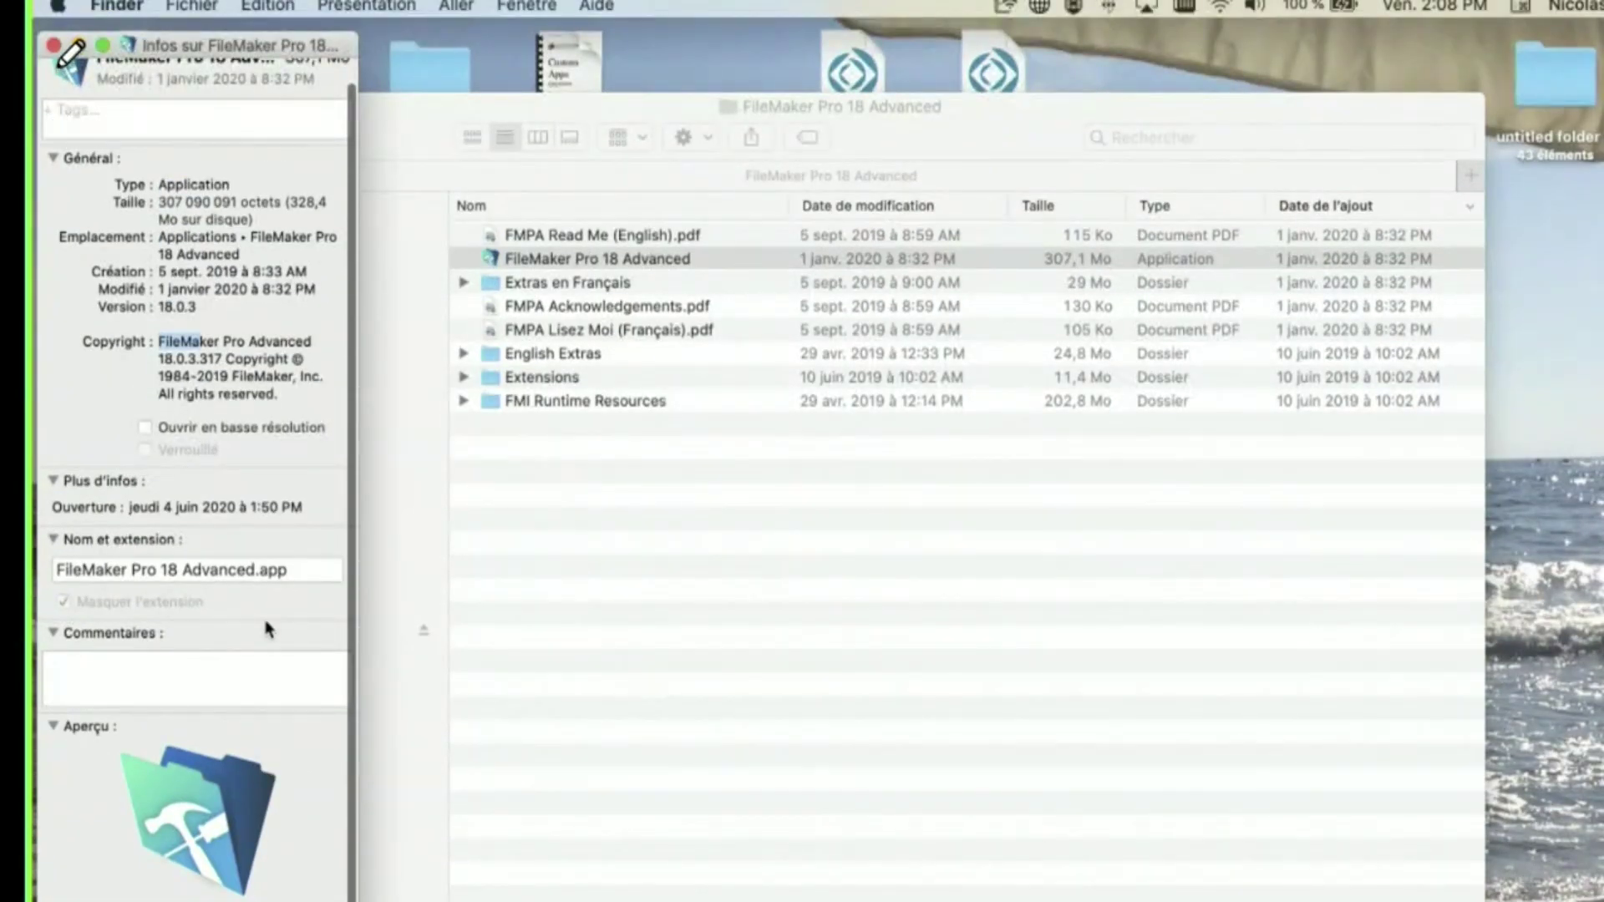
{"action": "scroll", "coordinate": [268, 628], "scroll_direction": "up", "scroll_amount": 2}
- Close the application's info window and the FileMaker Pro 18 Advanced folder window
{"action": "left_click", "coordinate": [131, 140]}
{"action": "key", "text": "super+w"}
{"action": "left_click", "coordinate": [591, 629]}
{"action": "key", "text": "super+w"}
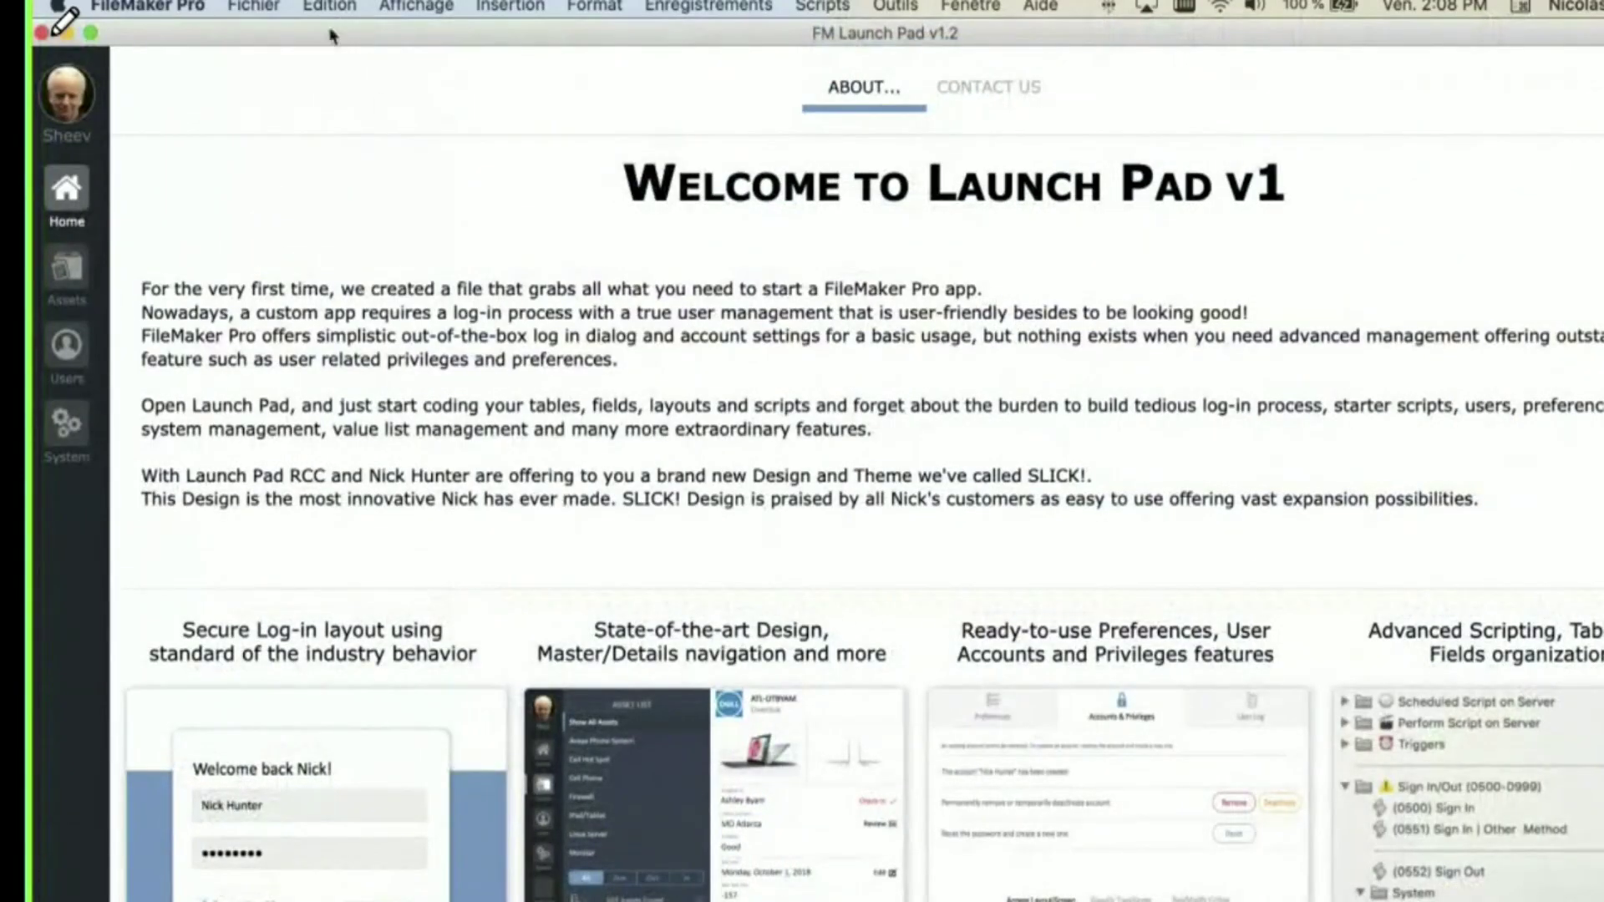
- In FileMaker Pro, open Gérer > Base de données and show the AST_Assets table's fields
{"action": "left_click", "coordinate": [254, 7]}
{"action": "left_click", "coordinate": [669, 205]}
{"action": "mouse_move", "coordinate": [936, 239]}
{"action": "left_mouse_down"}
{"action": "mouse_move", "coordinate": [742, 361]}
{"action": "mouse_move", "coordinate": [981, 488]}
{"action": "left_mouse_up"}
{"action": "left_click_drag", "start_coordinate": [386, 137], "coordinate": [430, 142]}
{"action": "mouse_move", "coordinate": [776, 77]}
{"action": "left_mouse_down"}
{"action": "mouse_move", "coordinate": [781, 115]}
{"action": "mouse_move", "coordinate": [877, 89]}
{"action": "mouse_move", "coordinate": [919, 138]}
{"action": "mouse_move", "coordinate": [1012, 144]}
{"action": "left_mouse_up"}
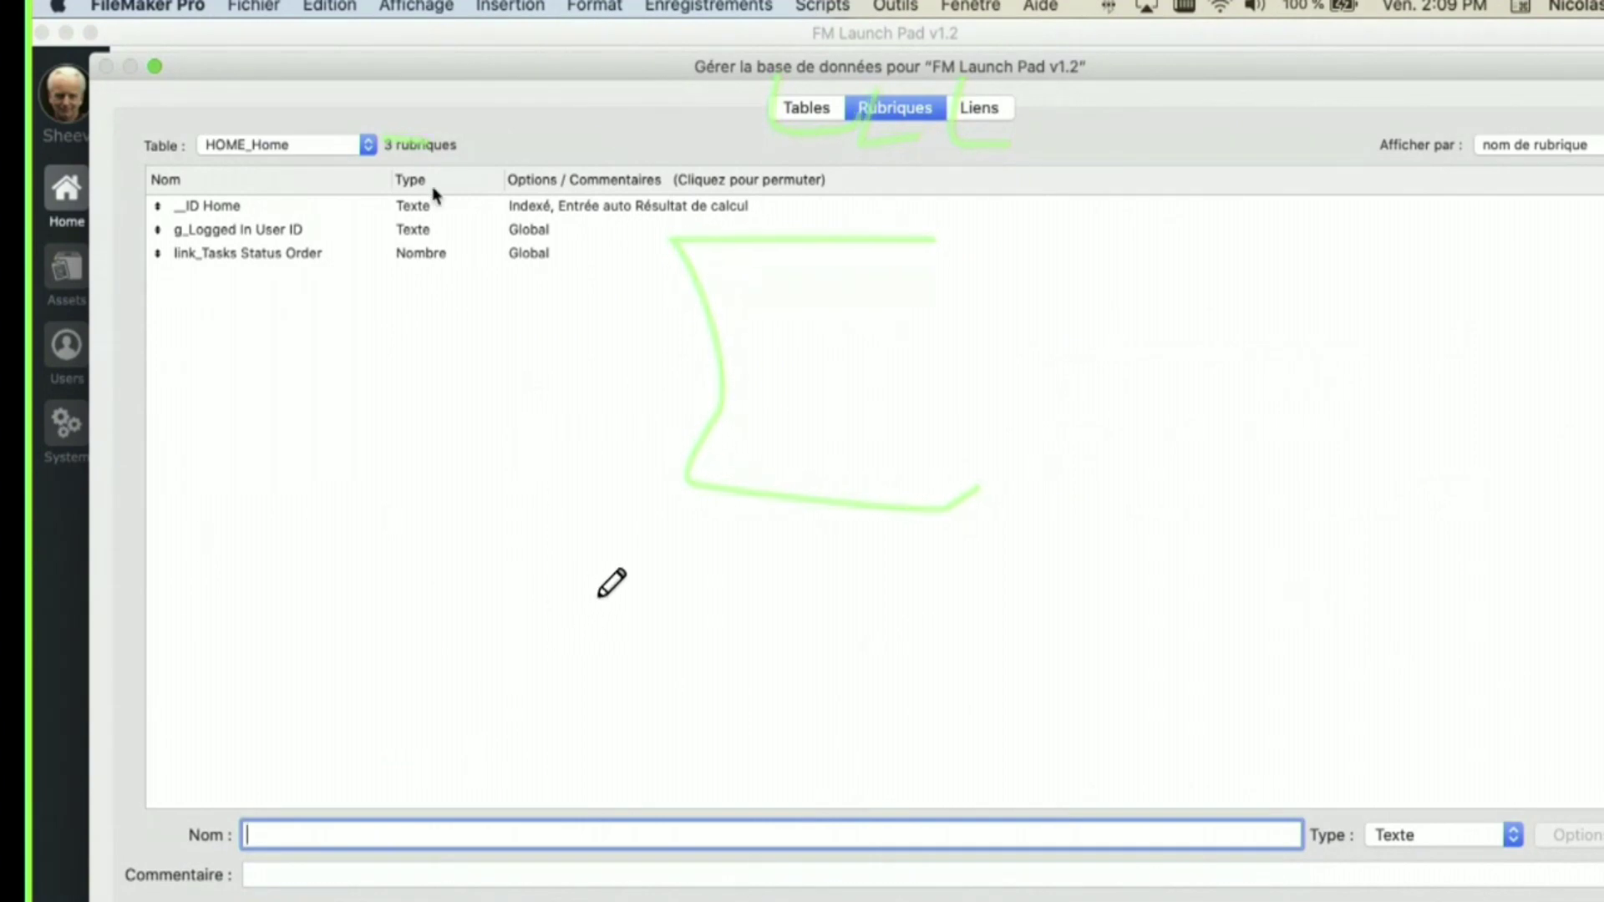
{"action": "left_click", "coordinate": [330, 151]}
{"action": "scroll", "coordinate": [334, 138], "scroll_direction": "up", "scroll_amount": 5}
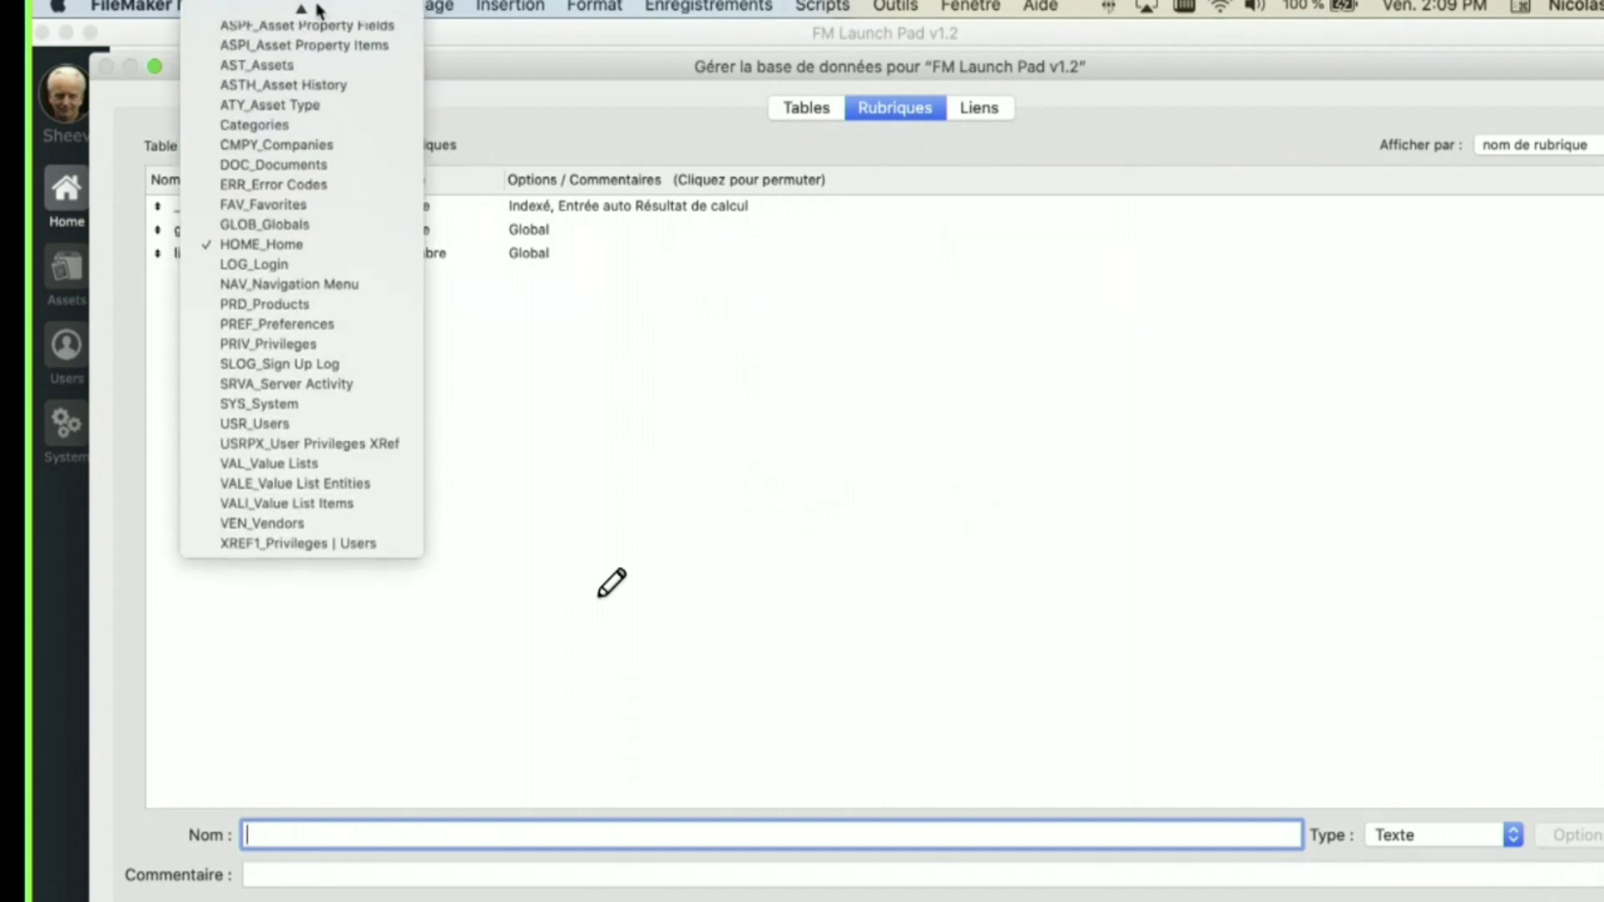
{"action": "left_click", "coordinate": [346, 121]}
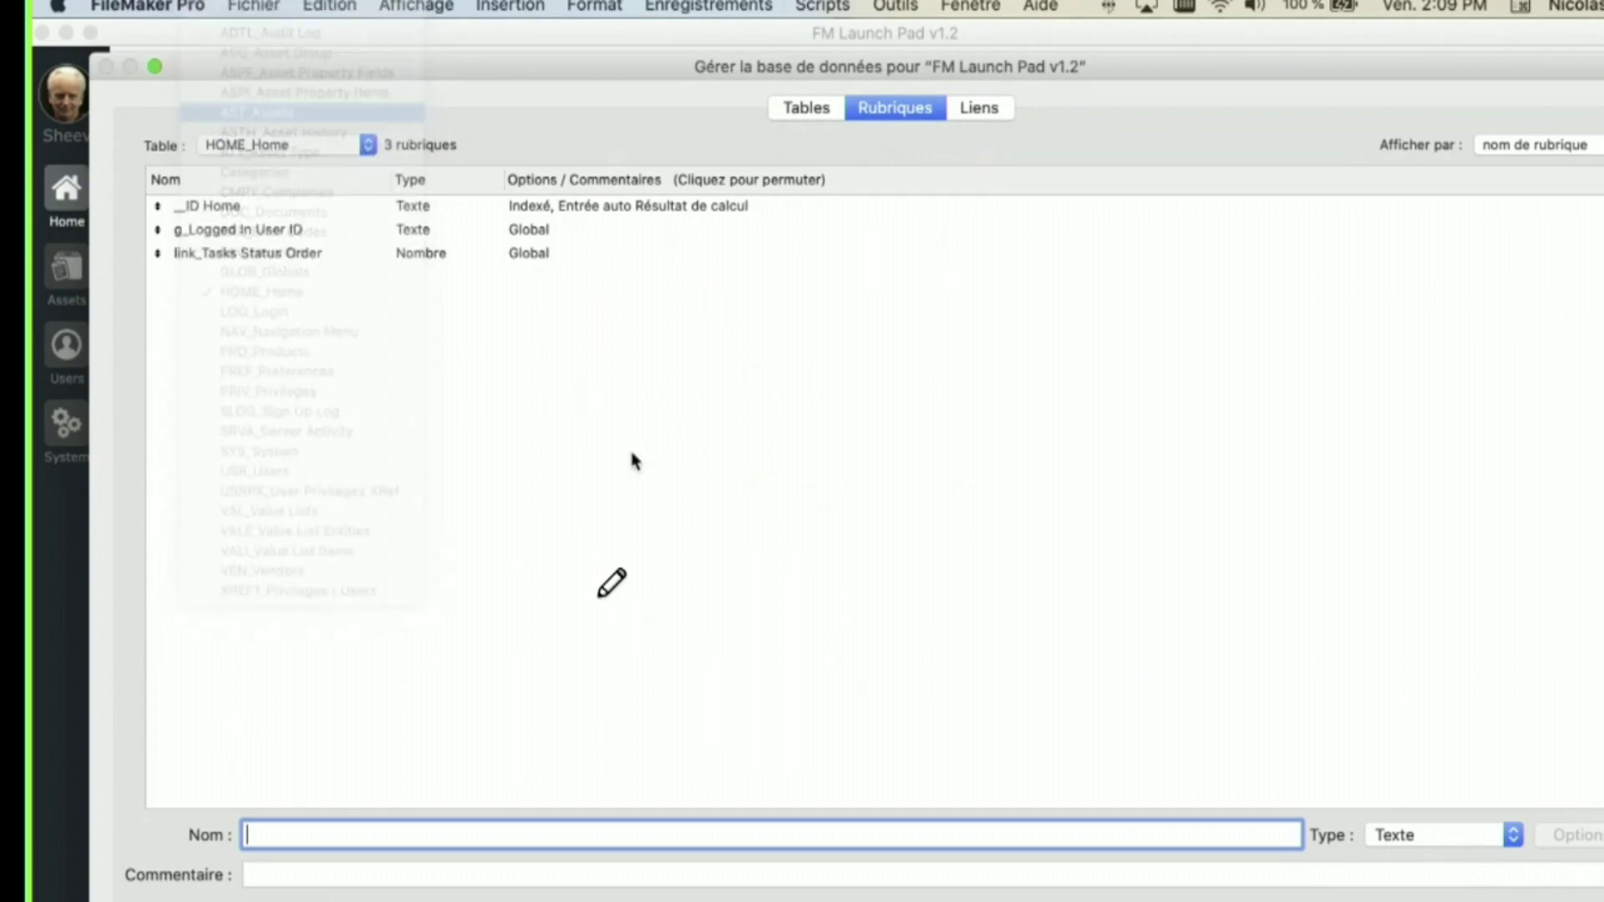
- Open the Book Value calculation and inspect its Si and Arrondi formula lines
{"action": "double_click", "coordinate": [660, 445]}
{"action": "left_click", "coordinate": [1136, 614]}
{"action": "left_click_drag", "start_coordinate": [581, 299], "coordinate": [969, 316]}
{"action": "left_click", "coordinate": [708, 328]}
{"action": "double_click", "coordinate": [619, 316]}
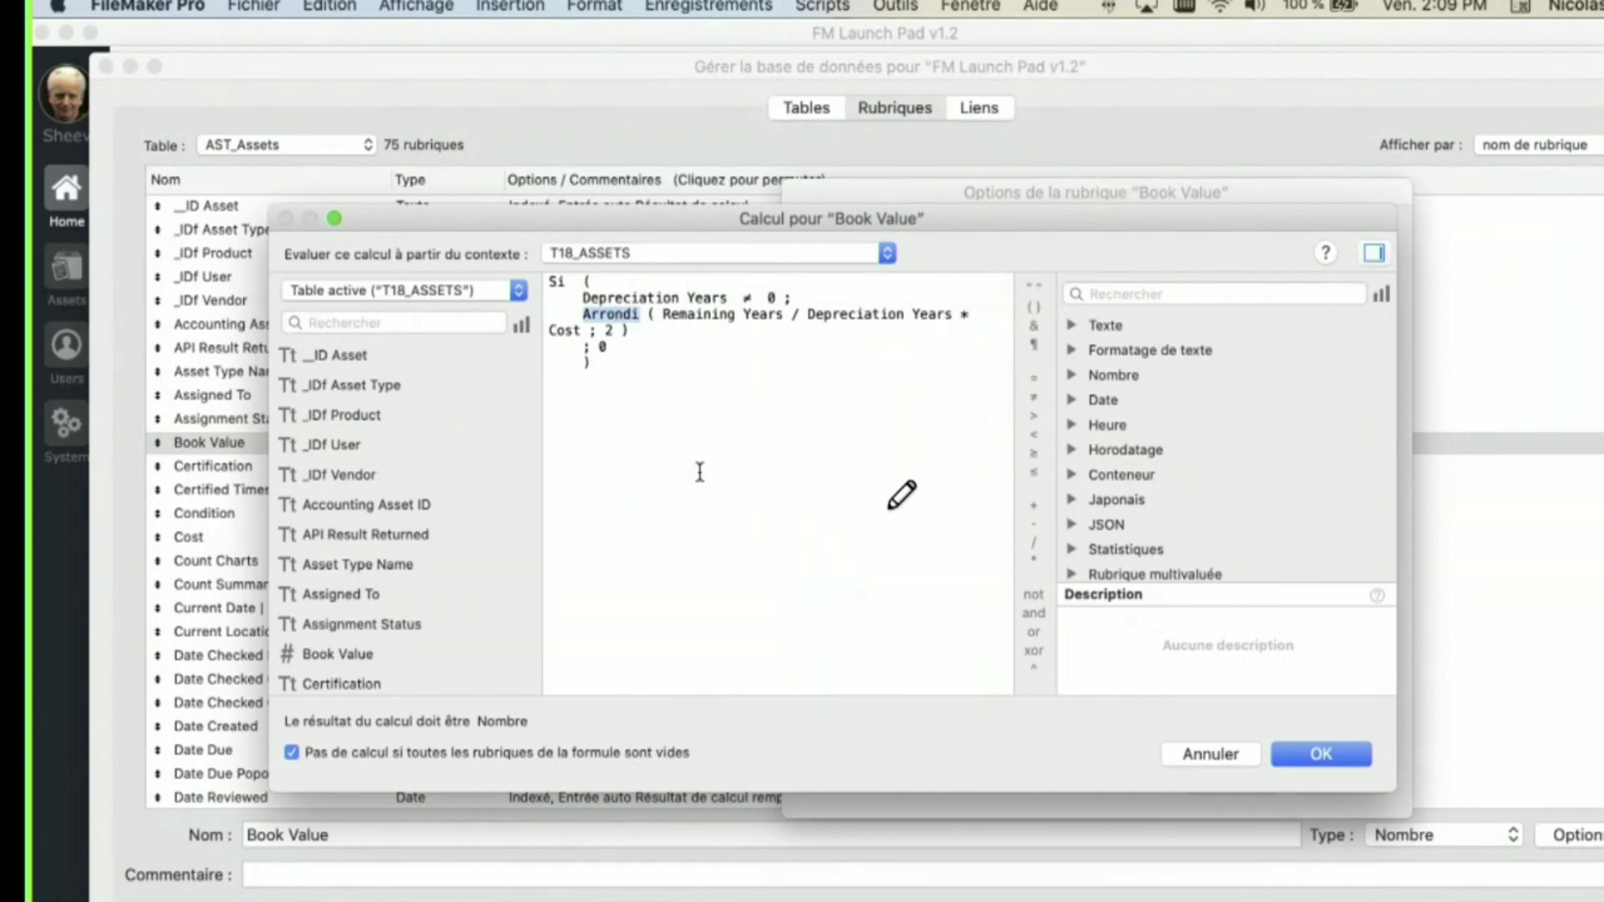
- Leave the Book Value calculation and open the Certification field's calculation formula
{"action": "left_click", "coordinate": [547, 280]}
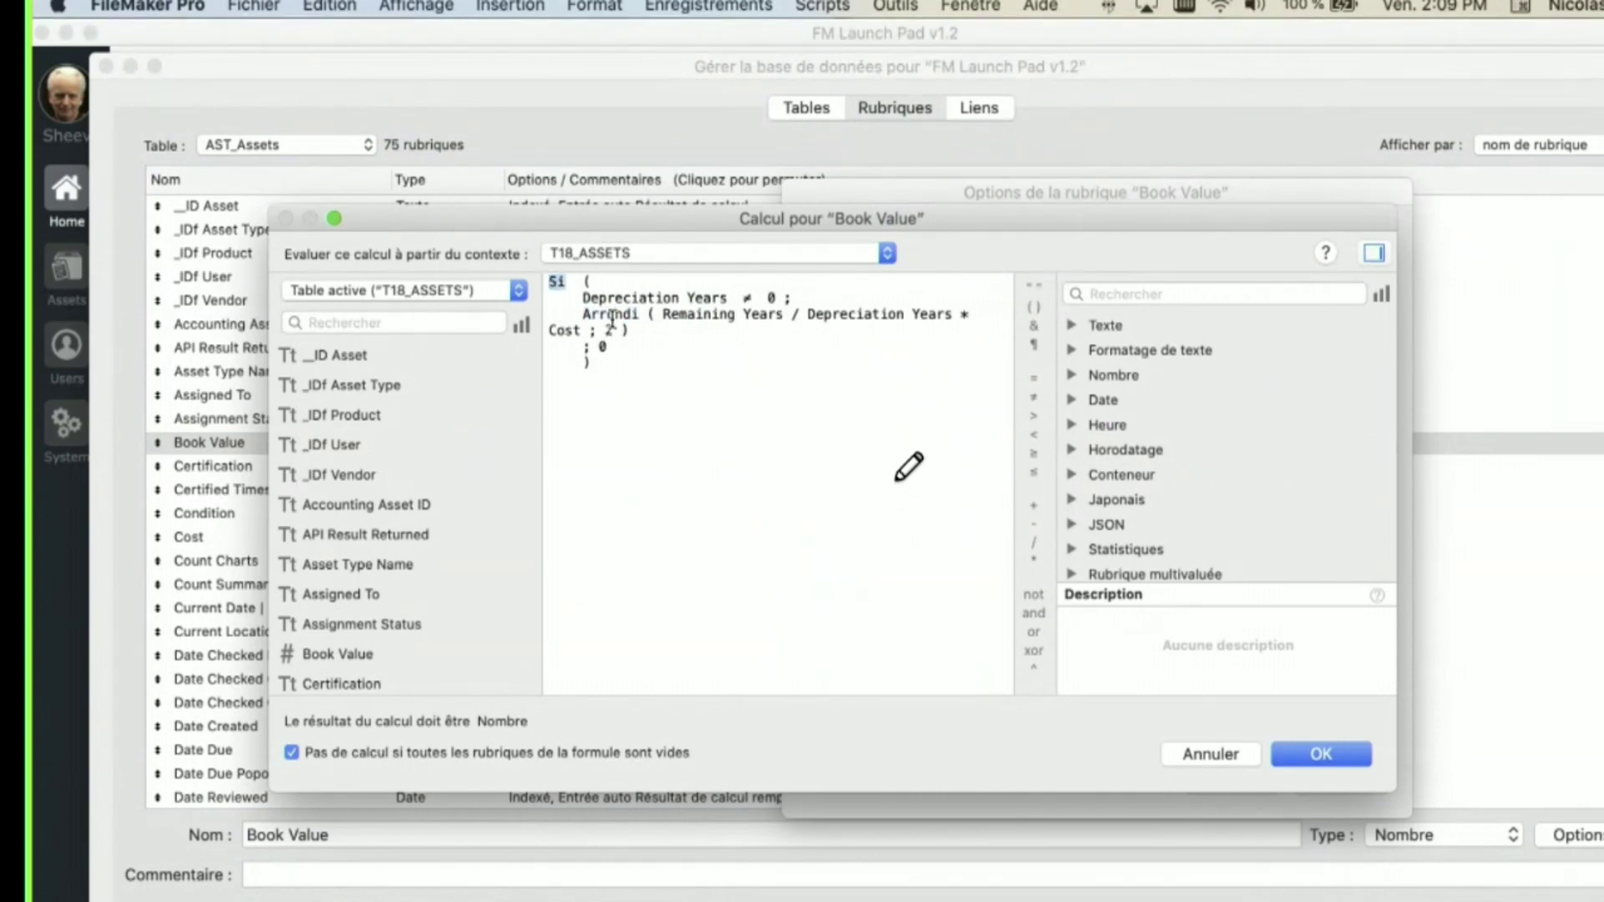
{"action": "key", "text": "Escape"}
{"action": "key", "text": "Escape"}
{"action": "left_click", "coordinate": [669, 470]}
{"action": "double_click", "coordinate": [668, 470]}
{"action": "left_click", "coordinate": [1101, 614]}
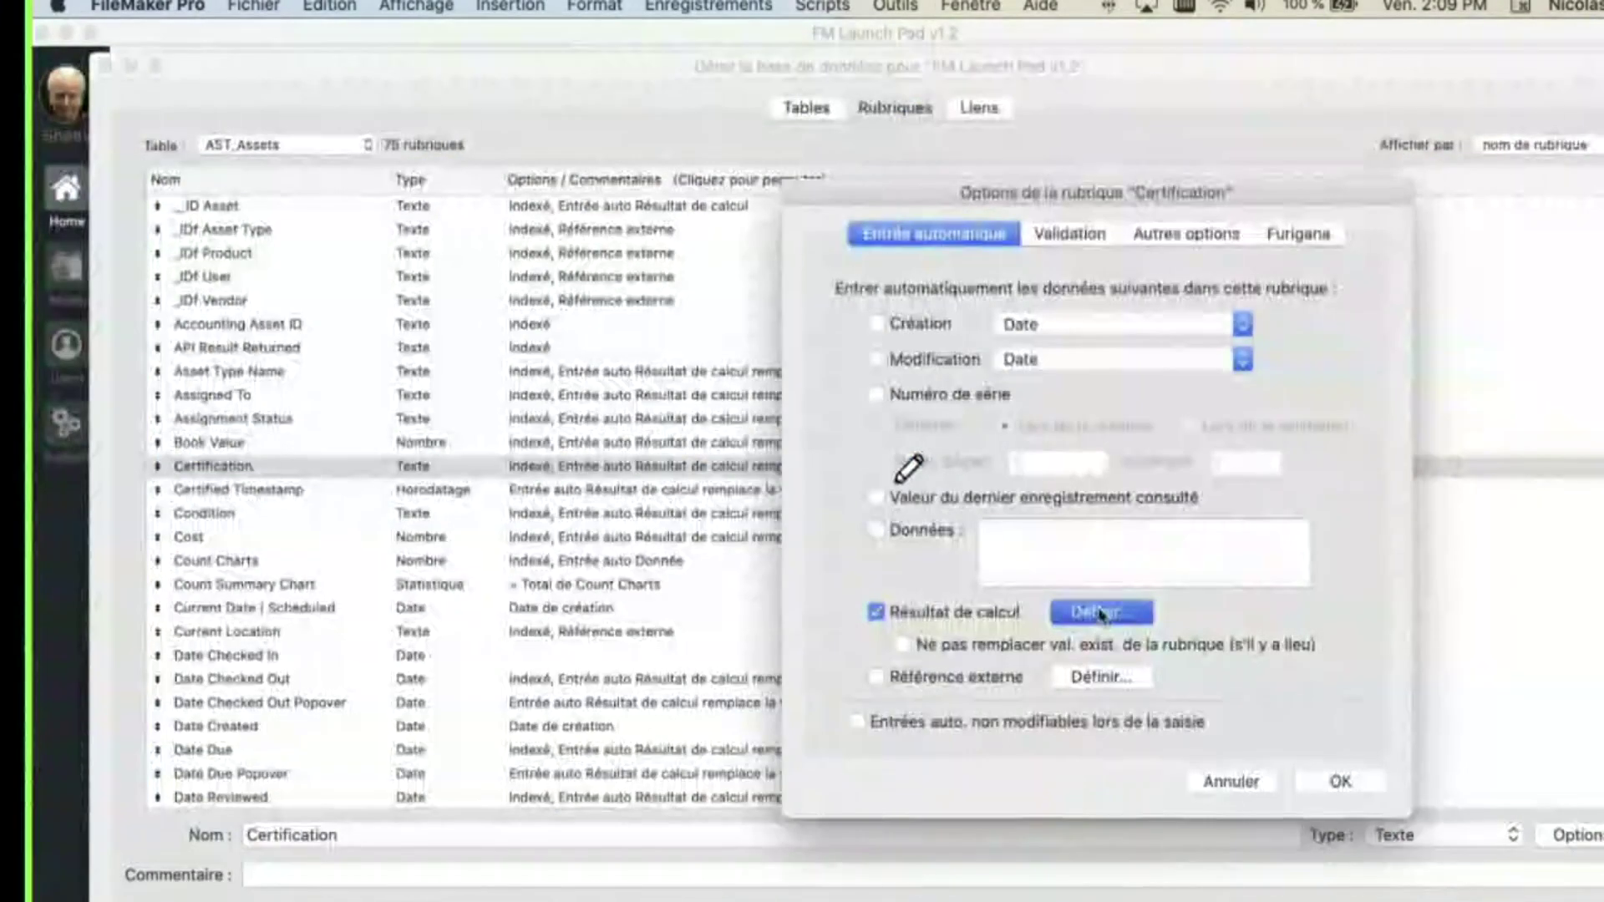
- Insert a Definir template after the Si formula via autocomplete, then close the calculation
{"action": "double_click", "coordinate": [554, 281]}
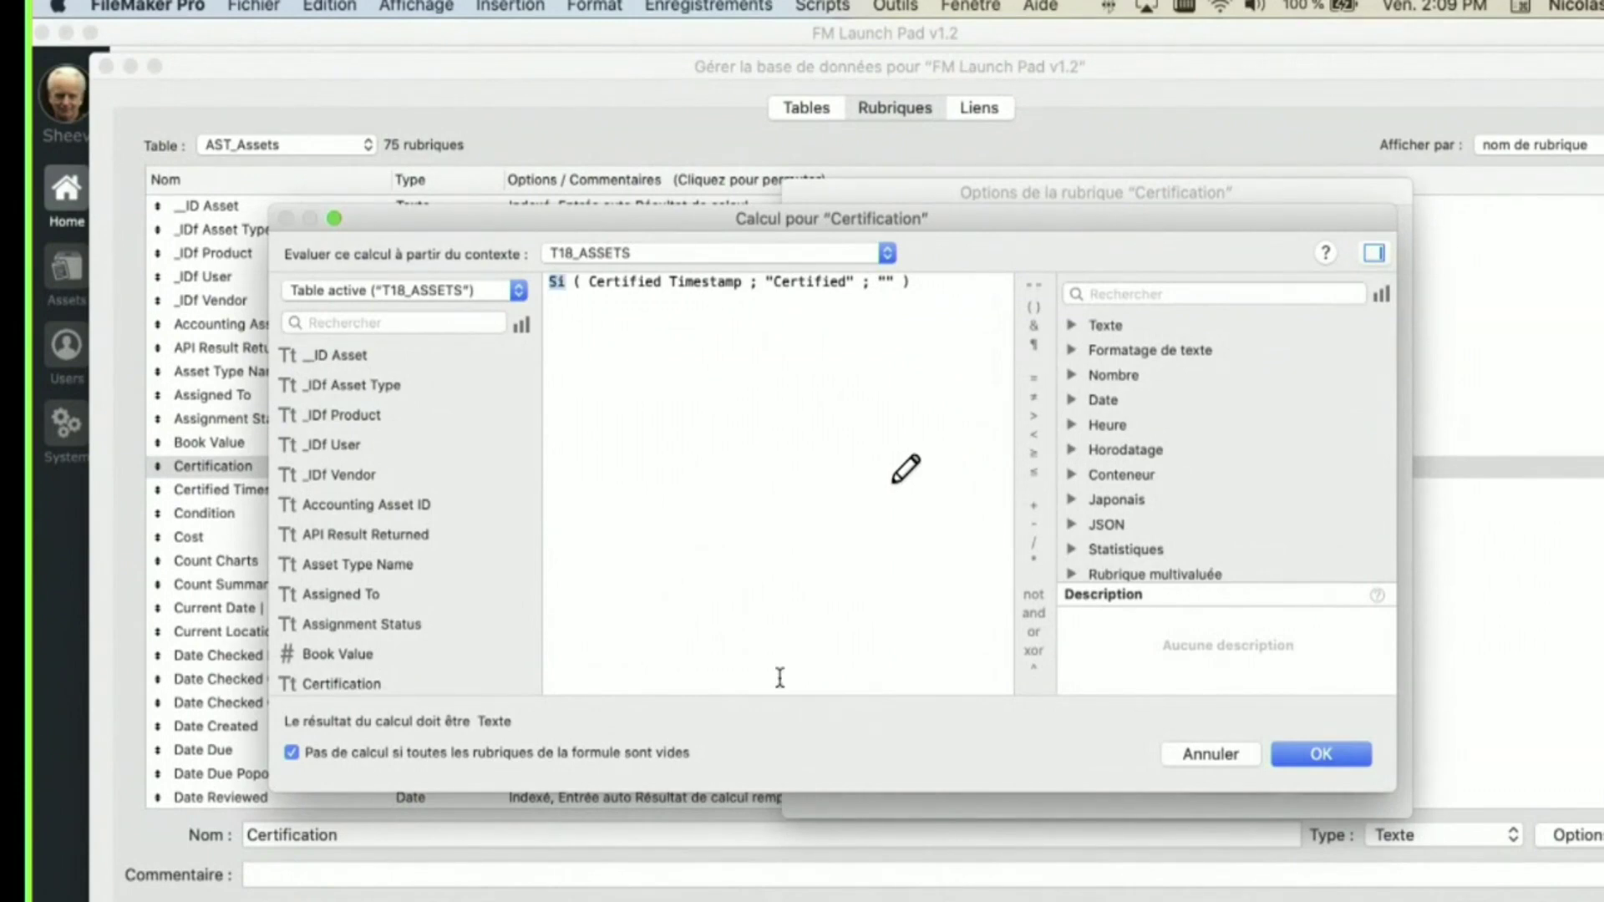
{"action": "left_click", "coordinate": [913, 449]}
{"action": "type", "text": "De"}
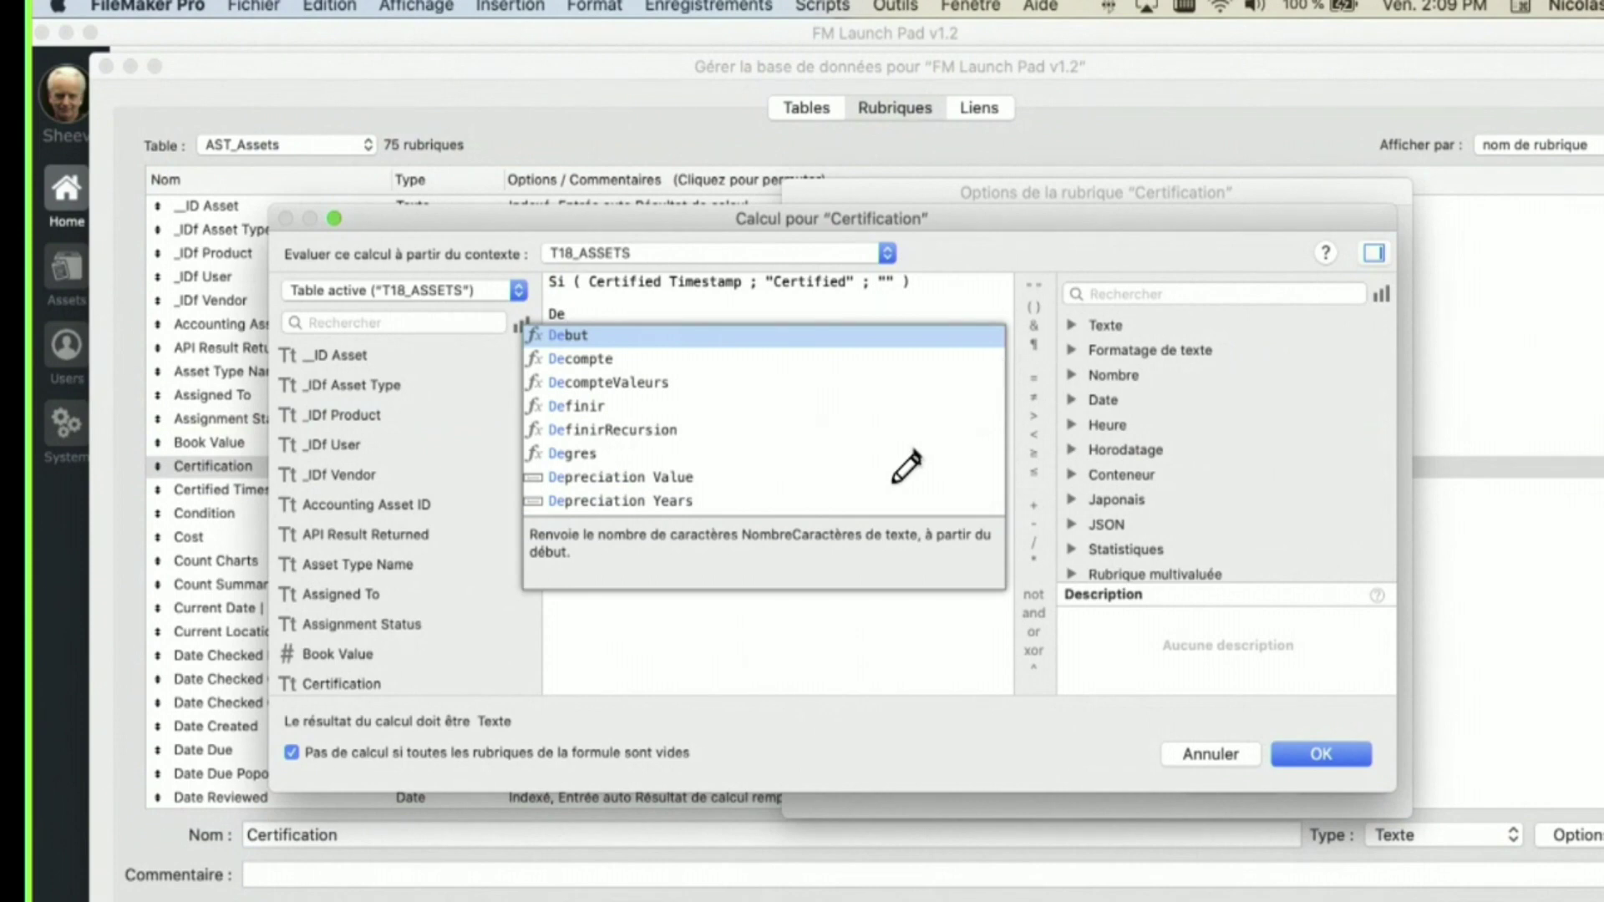
{"action": "key", "text": "Down"}
{"action": "key", "text": "Down"}
{"action": "key", "text": "Down"}
{"action": "key", "text": "Return"}
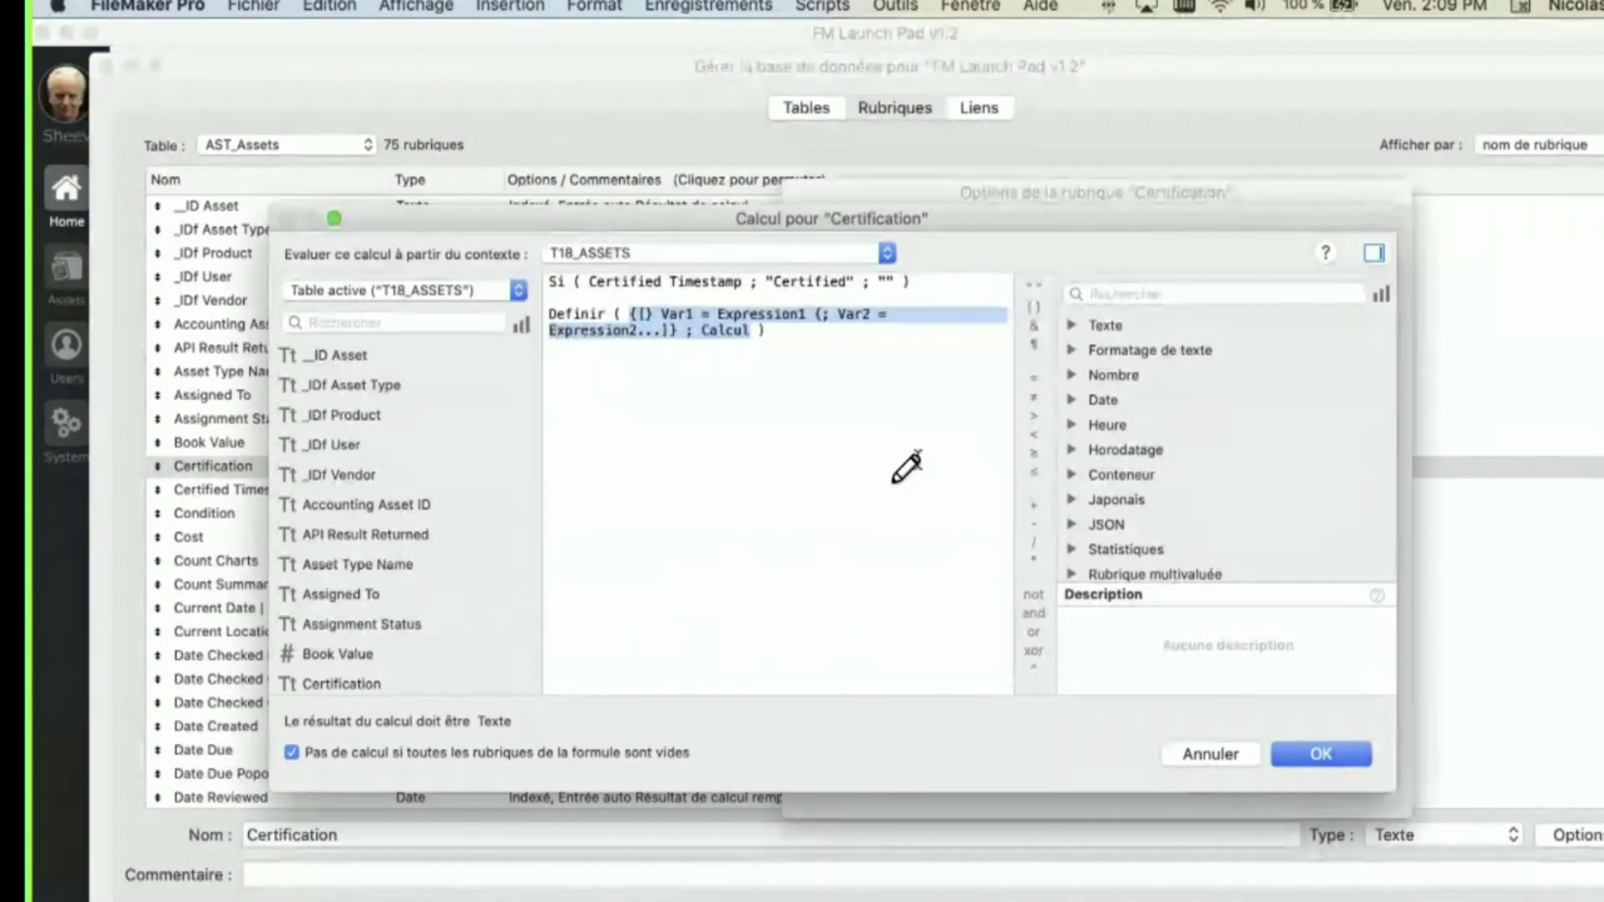
{"action": "key", "text": "Escape"}
{"action": "key", "text": "Escape"}
{"action": "key", "text": "Escape"}
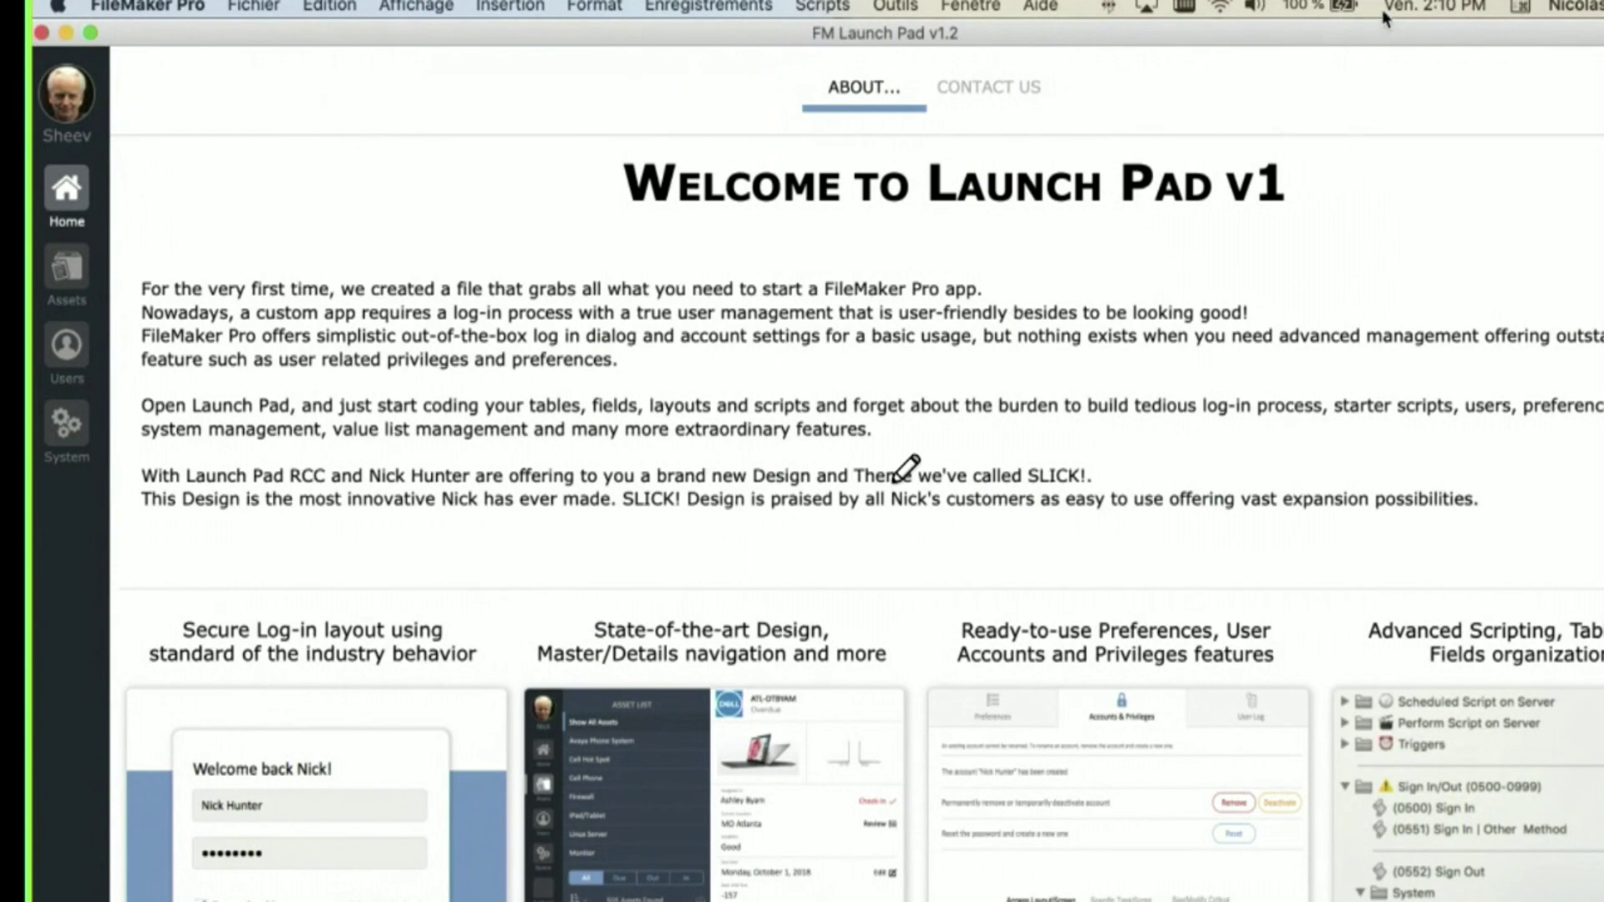
{"action": "left_click", "coordinate": [1522, 6]}
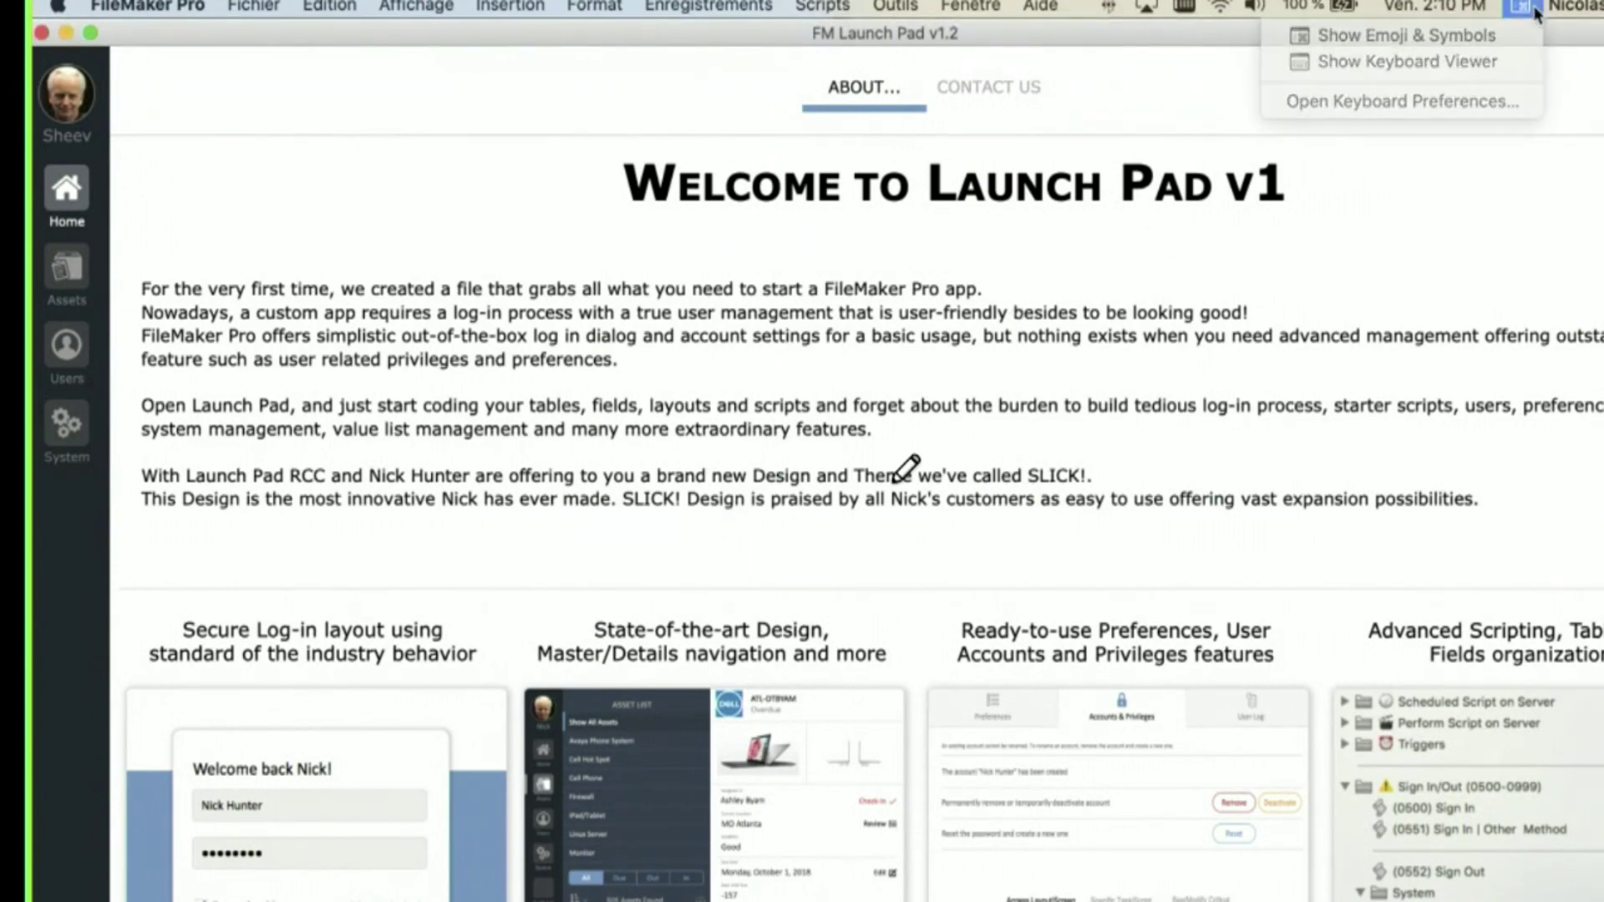
{"action": "left_click", "coordinate": [1316, 178]}
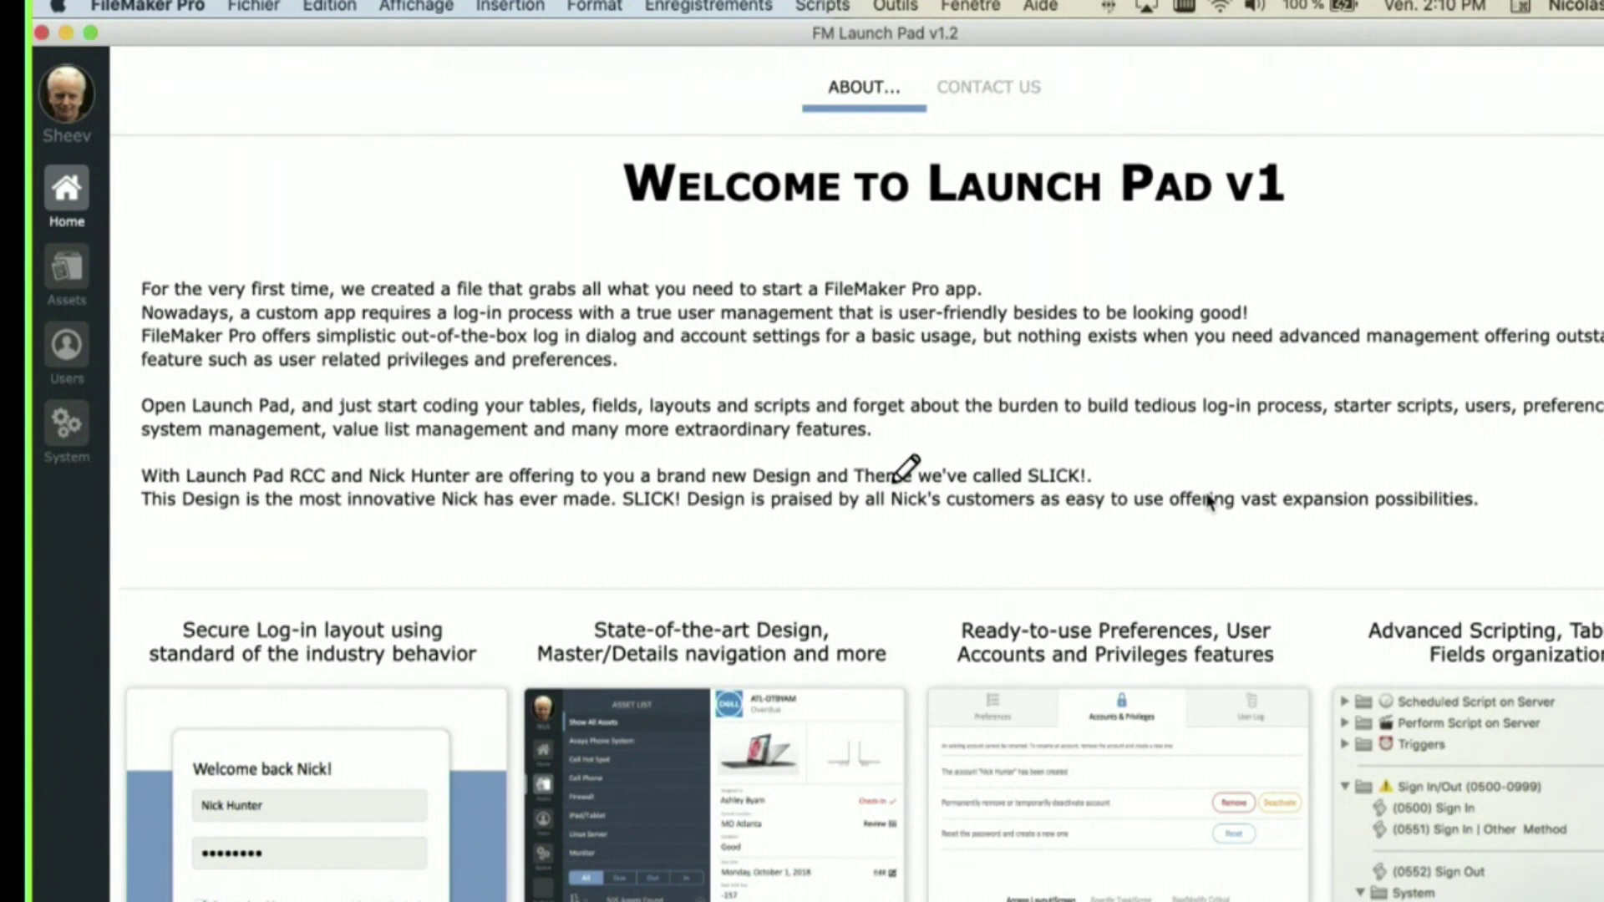
{"action": "left_click", "coordinate": [147, 7]}
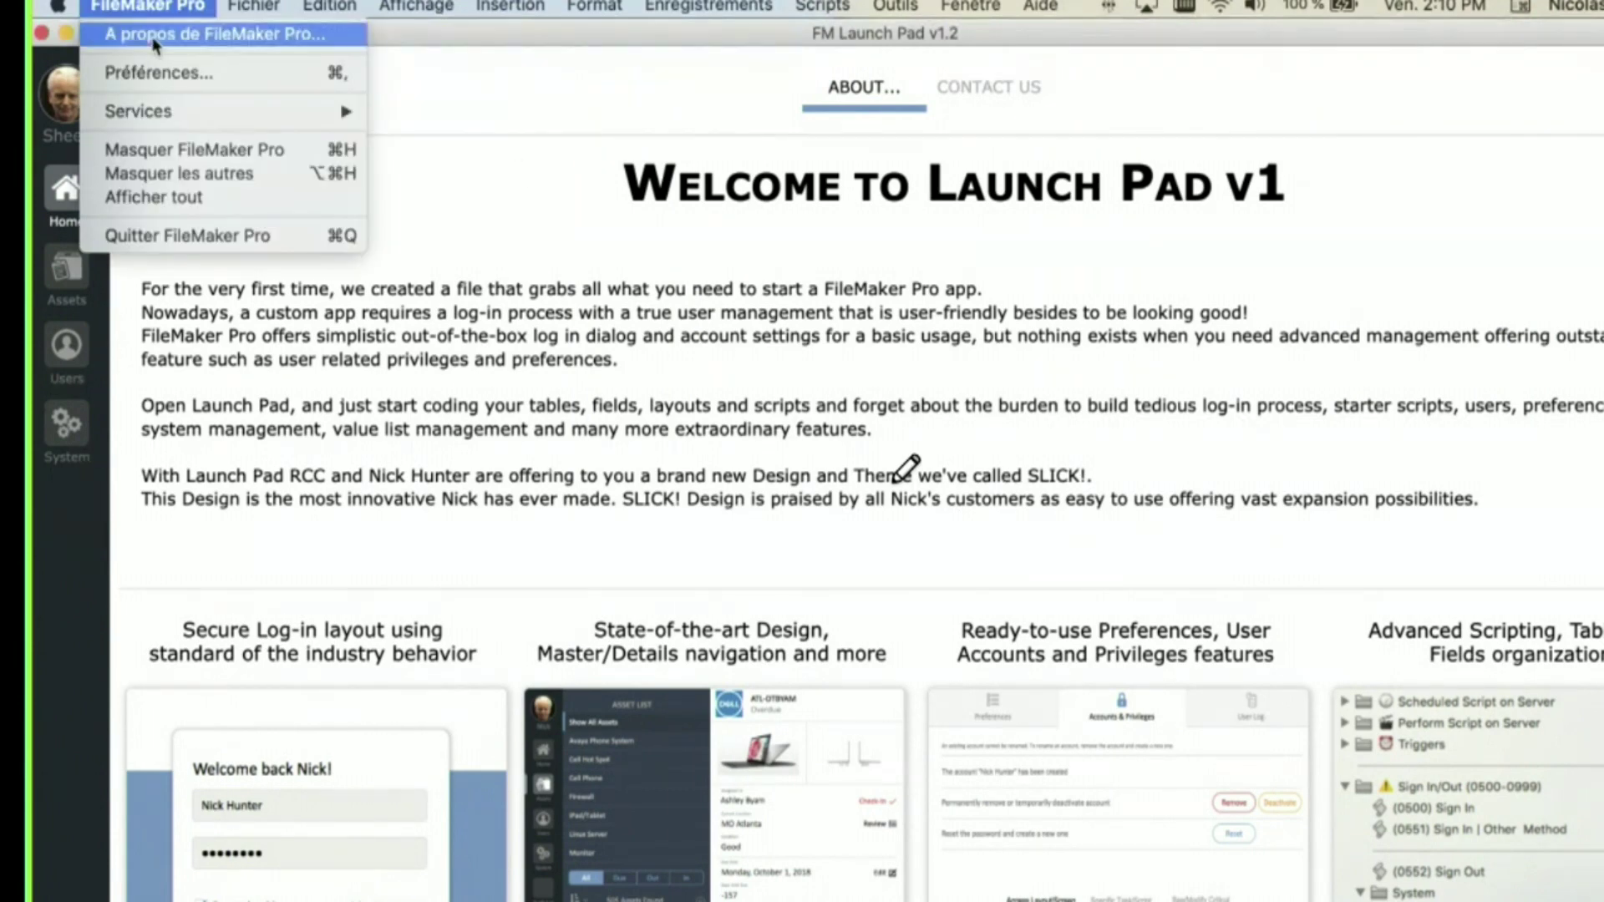
{"action": "left_click", "coordinate": [167, 70]}
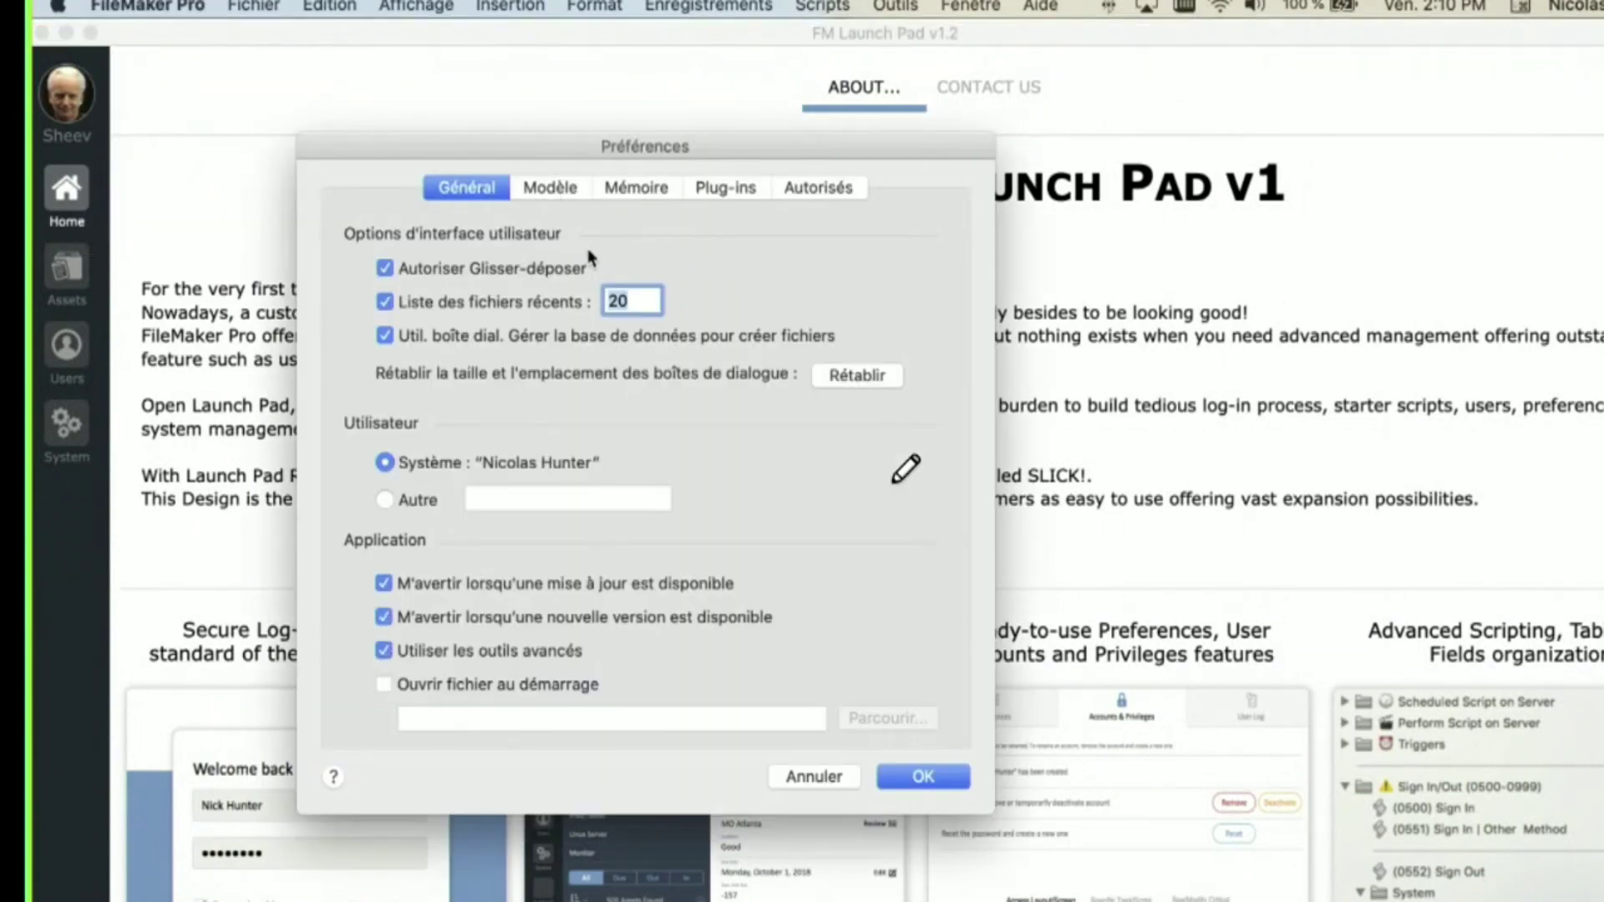
{"action": "left_click", "coordinate": [826, 772]}
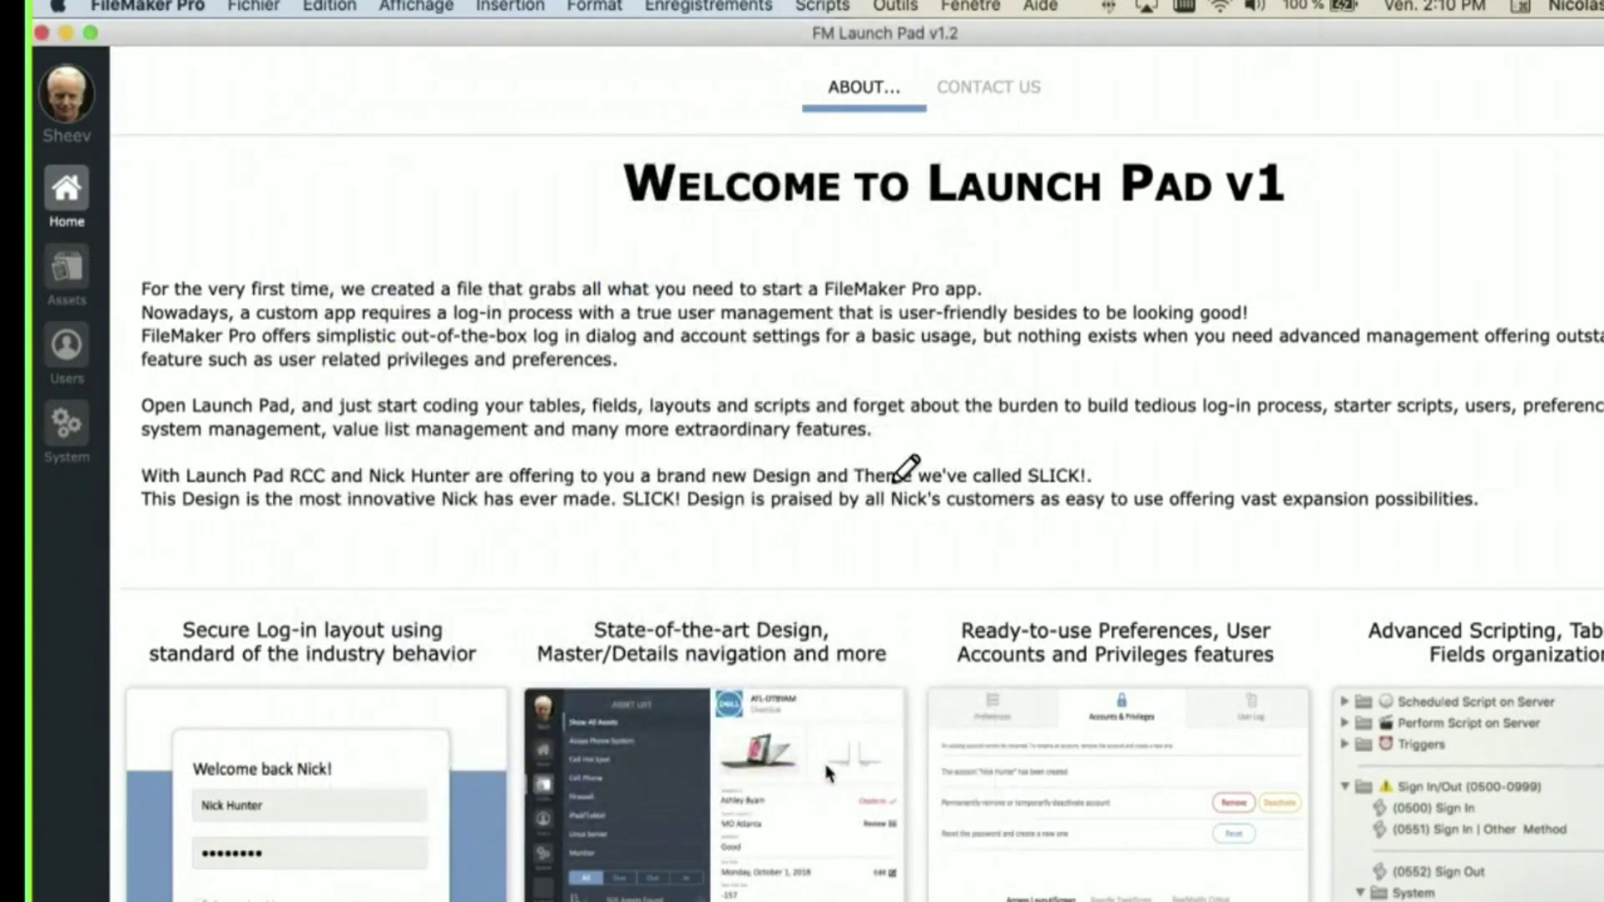
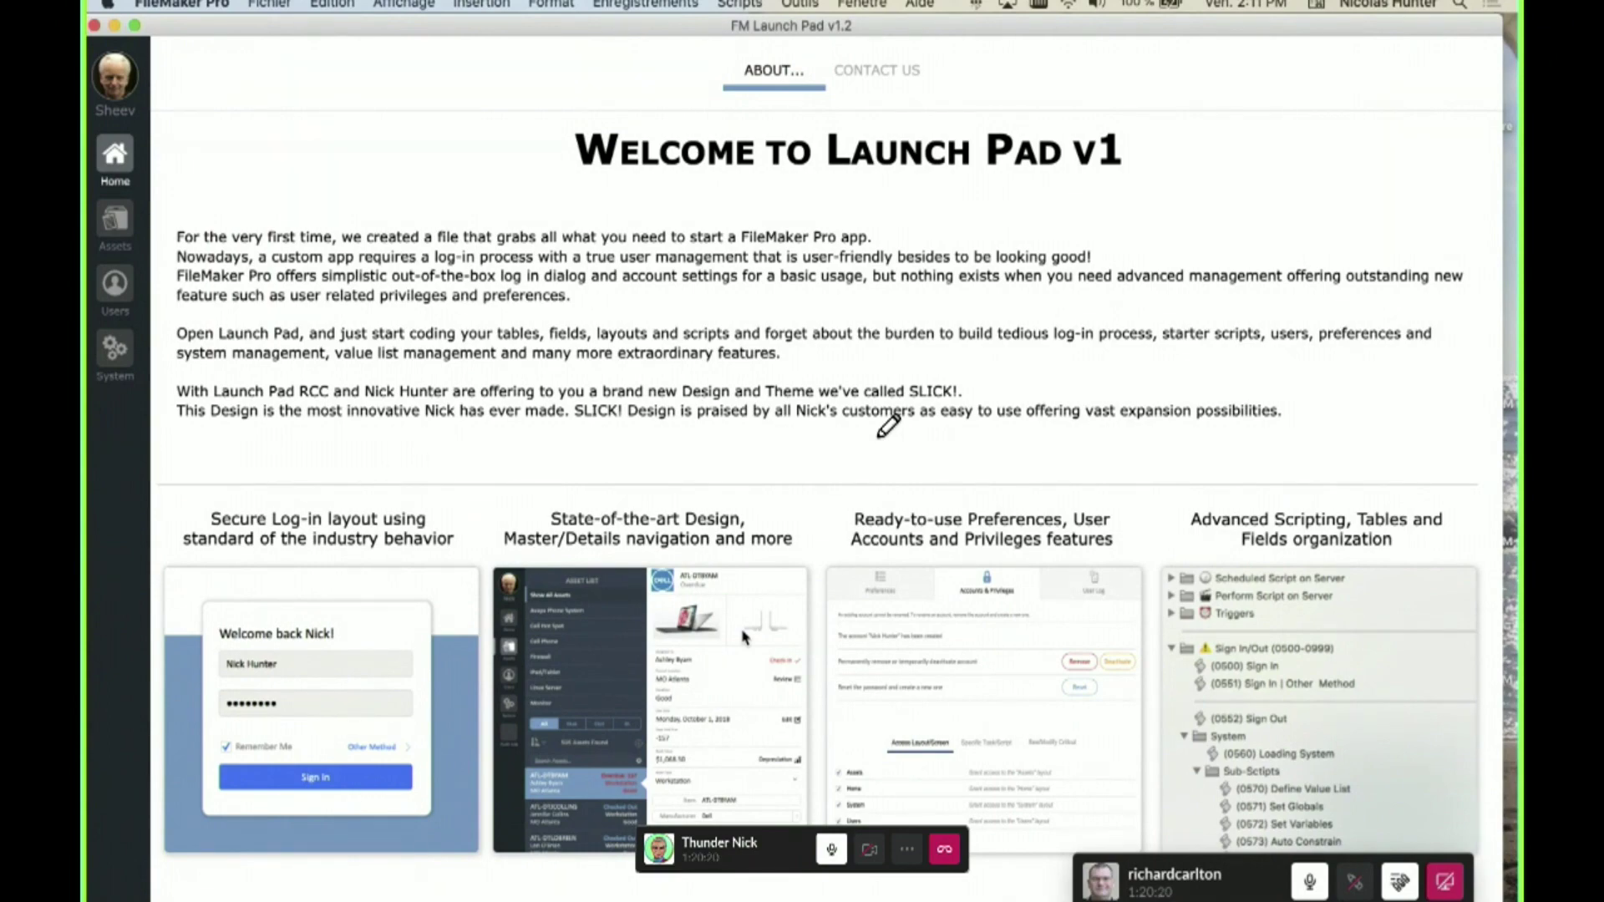
- Open the AST_Assets field list in Manage Database and select its five ID fields
{"action": "key", "text": "super+shift+d"}
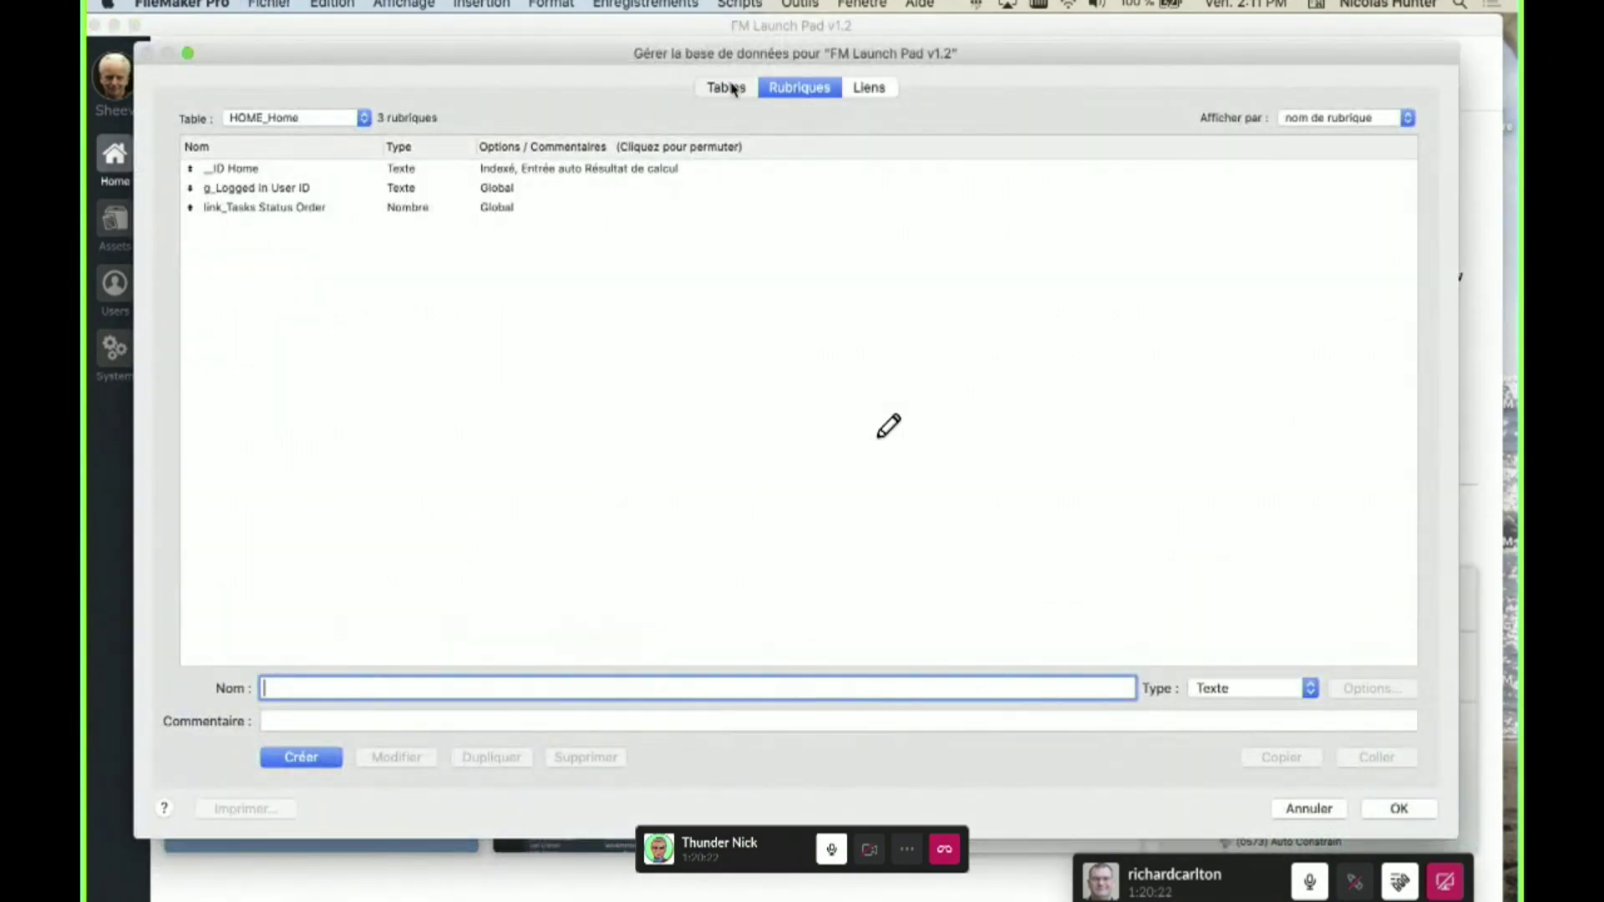
{"action": "left_click", "coordinate": [727, 88]}
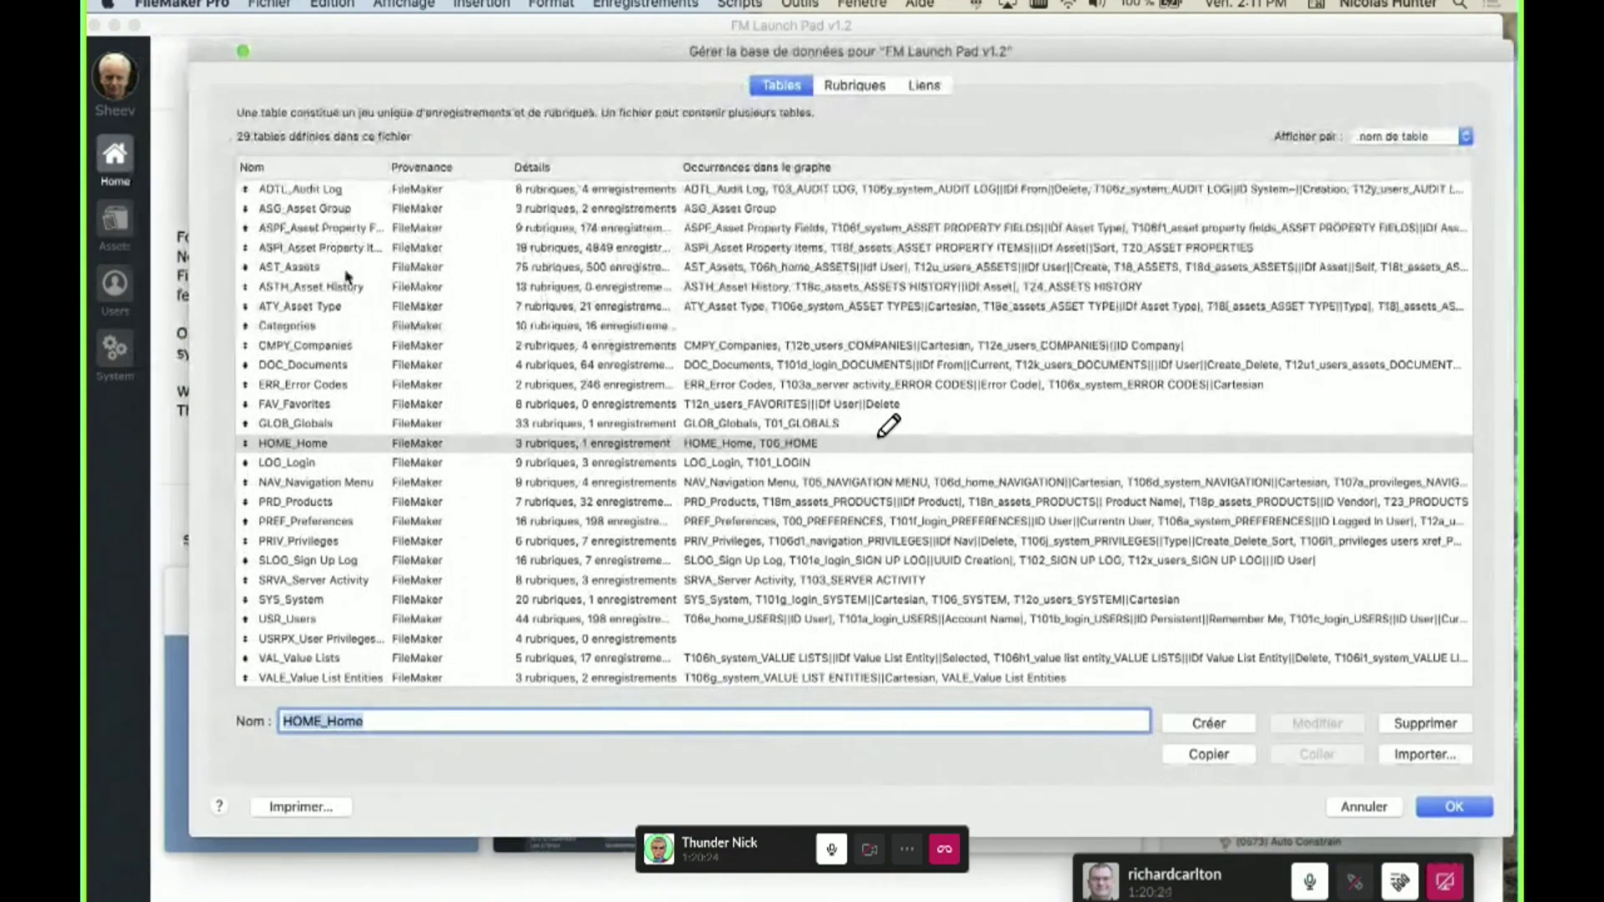
{"action": "double_click", "coordinate": [346, 269]}
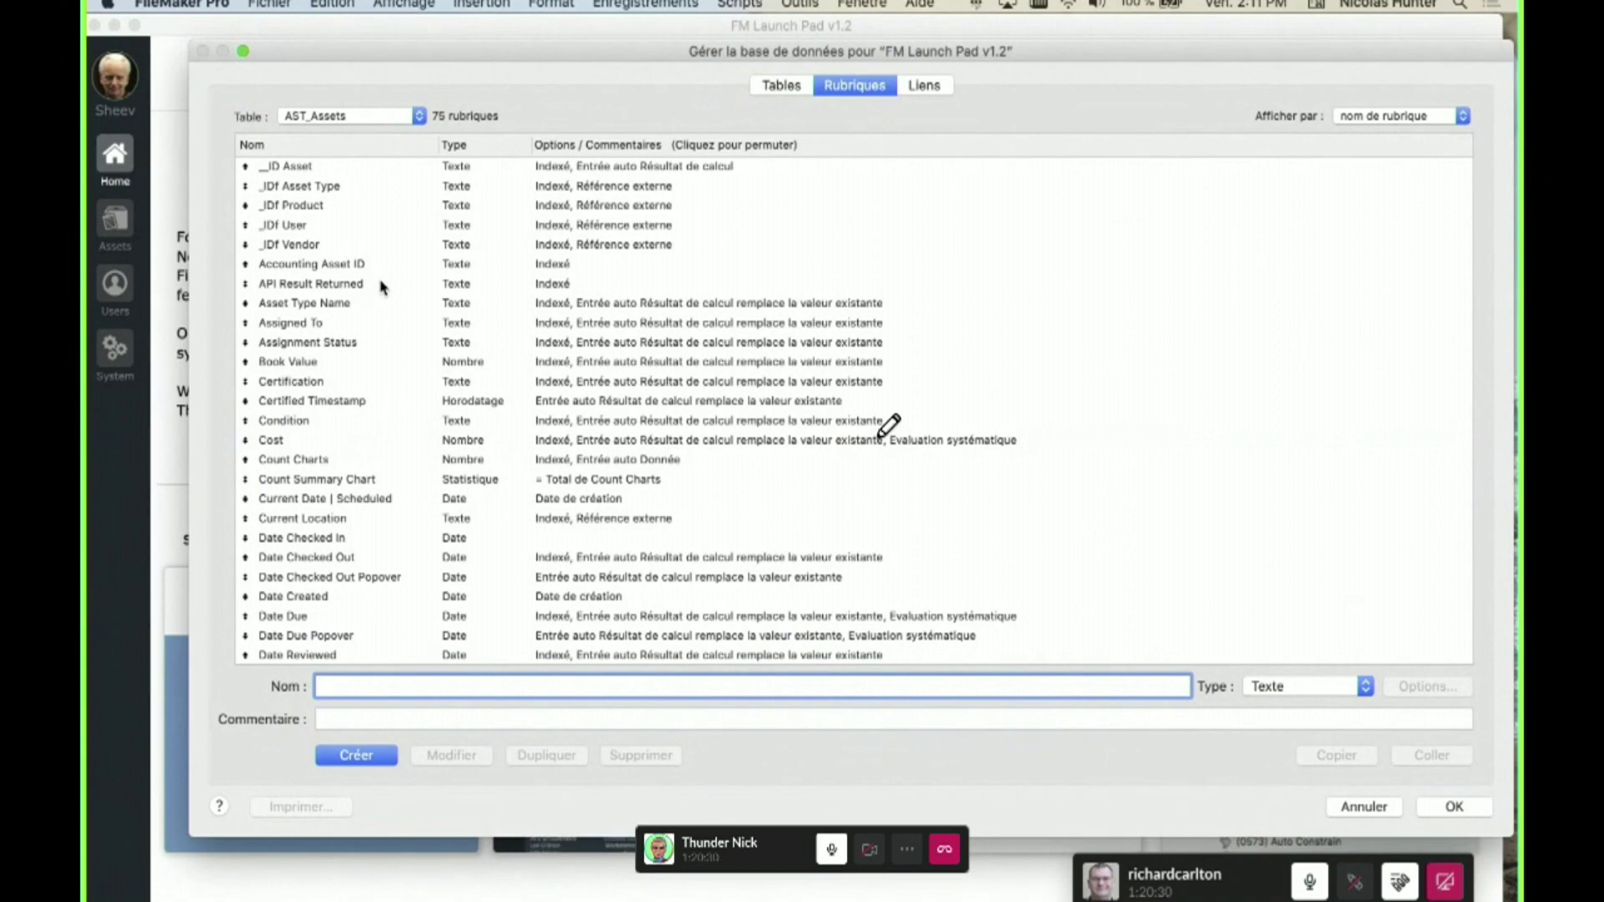
{"action": "left_click_drag", "start_coordinate": [329, 245], "coordinate": [292, 171]}
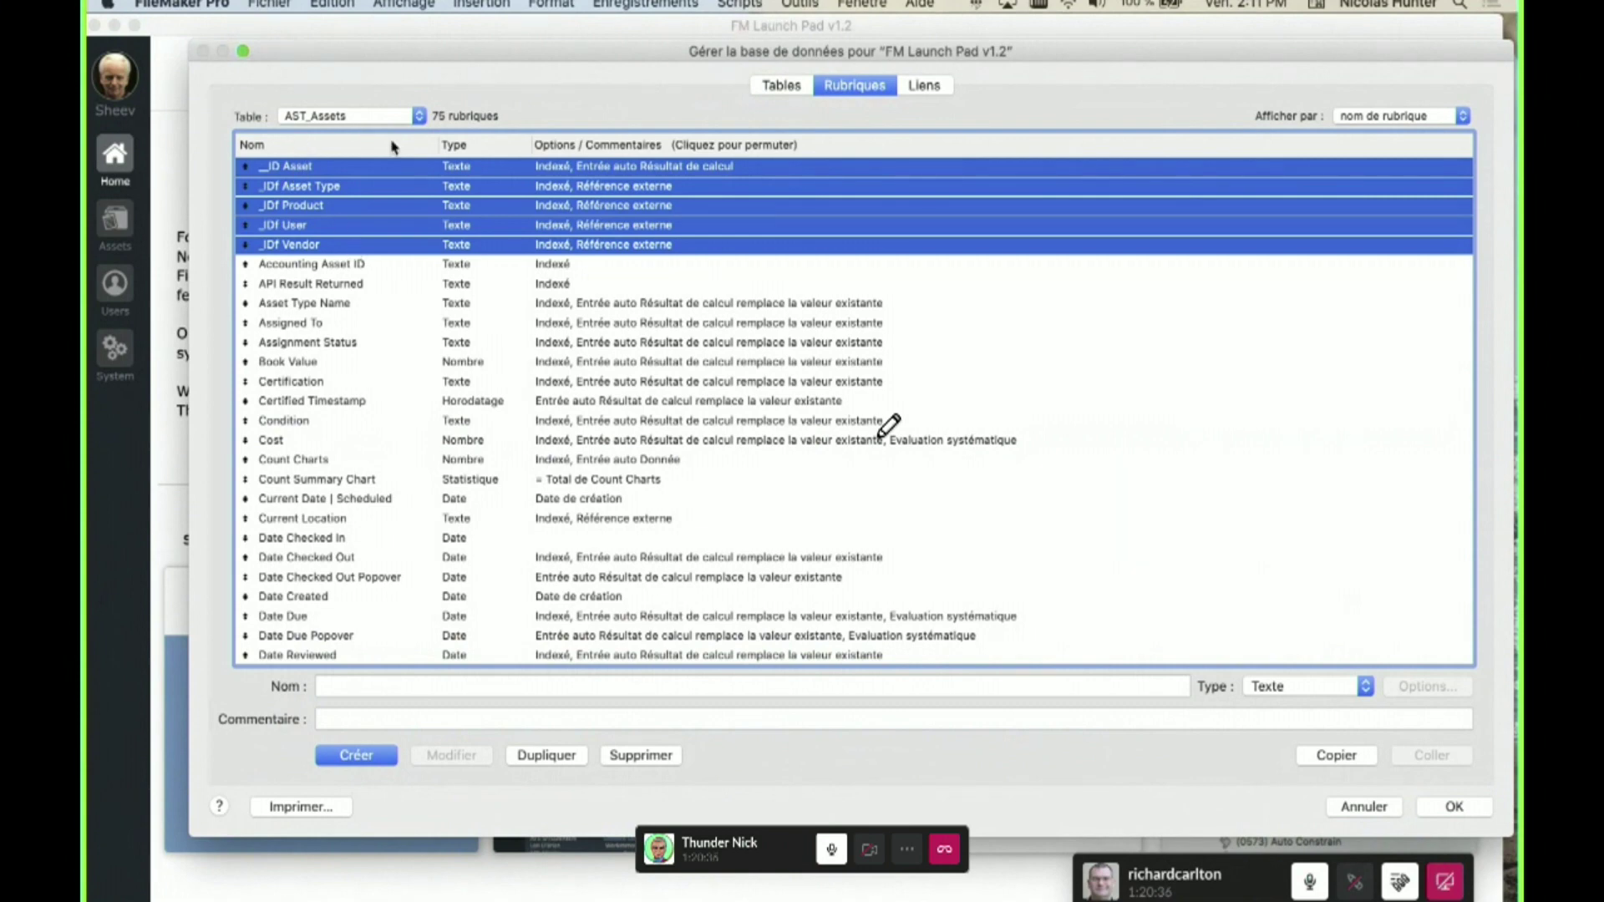
{"action": "left_click", "coordinate": [1362, 117]}
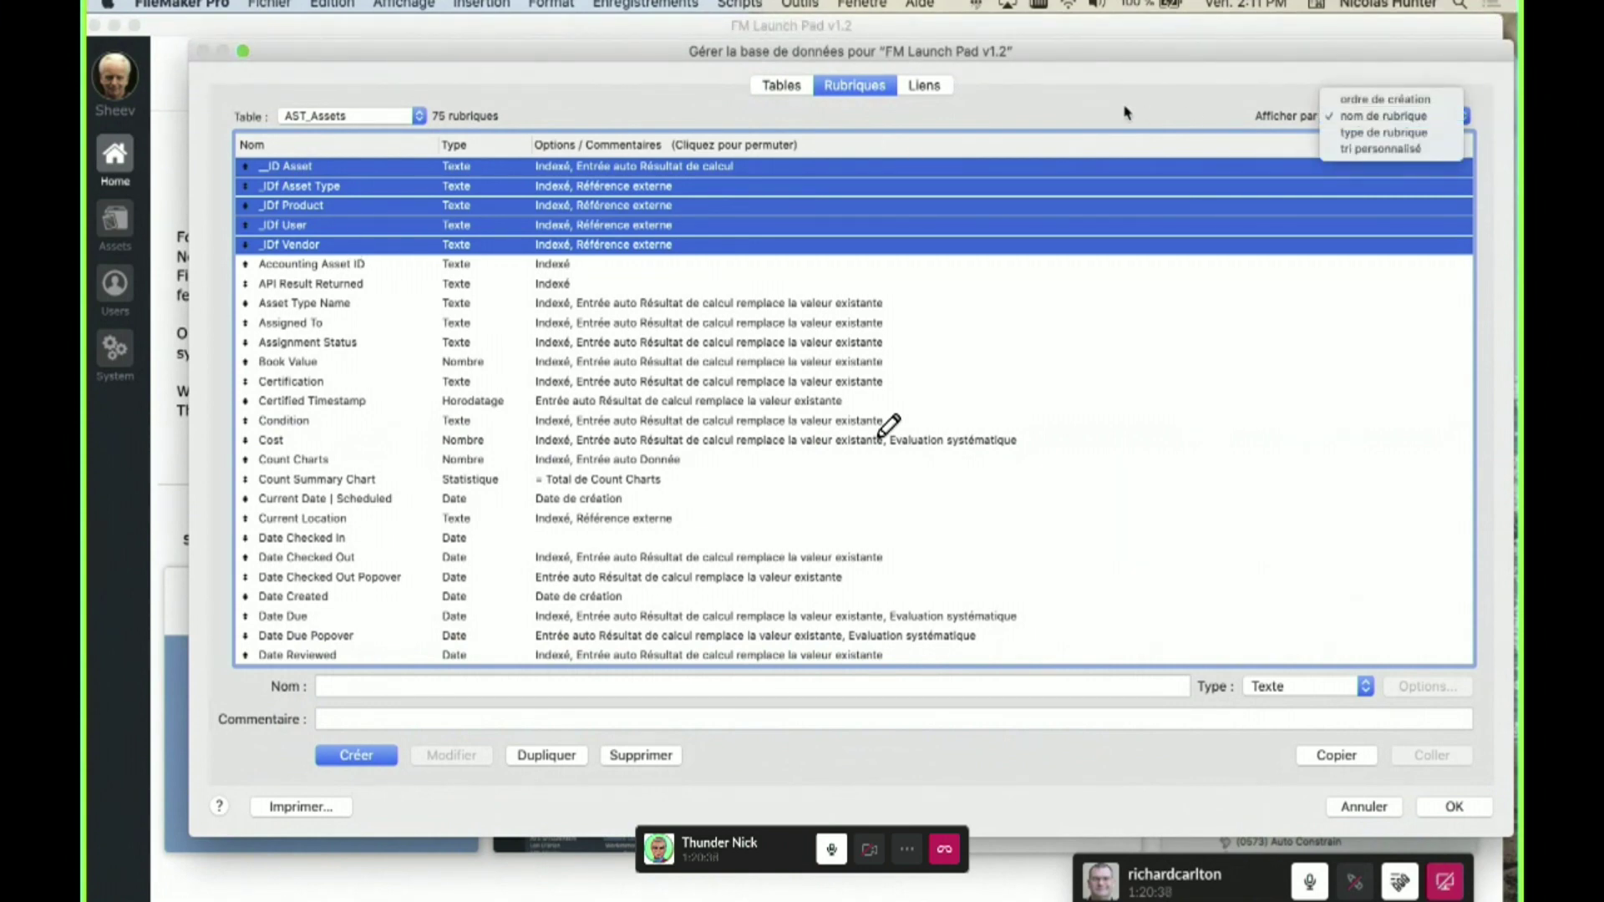
{"action": "left_click", "coordinate": [1068, 126]}
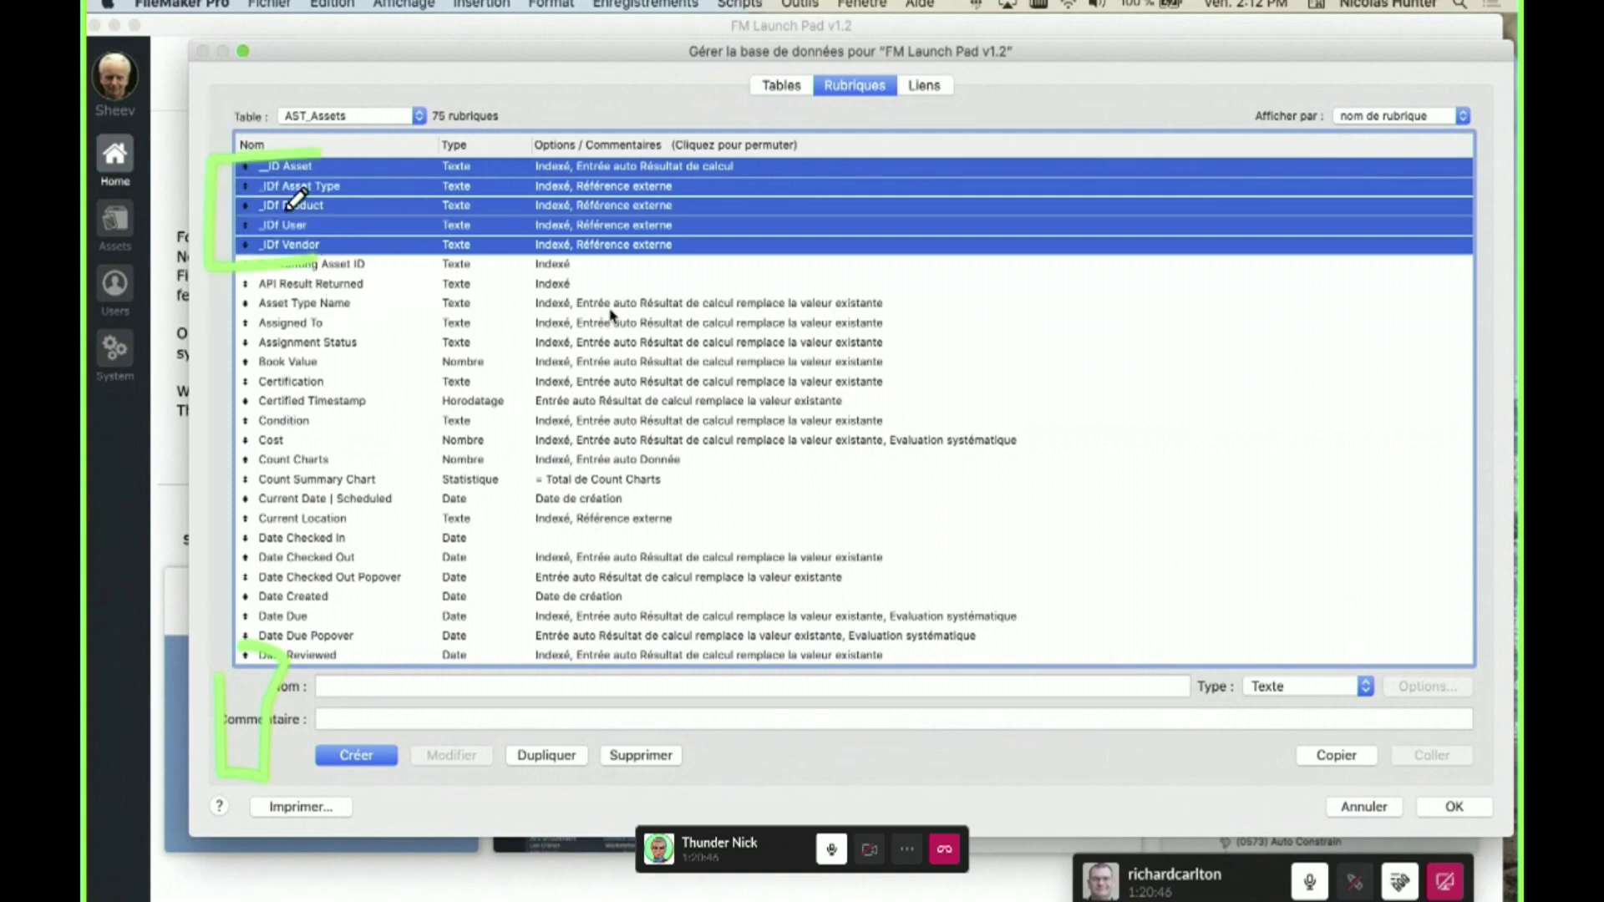
- Select the Certified Timestamp and Assigned To fields, view the relationship graph, then close Manage Database
{"action": "left_click", "coordinate": [658, 406]}
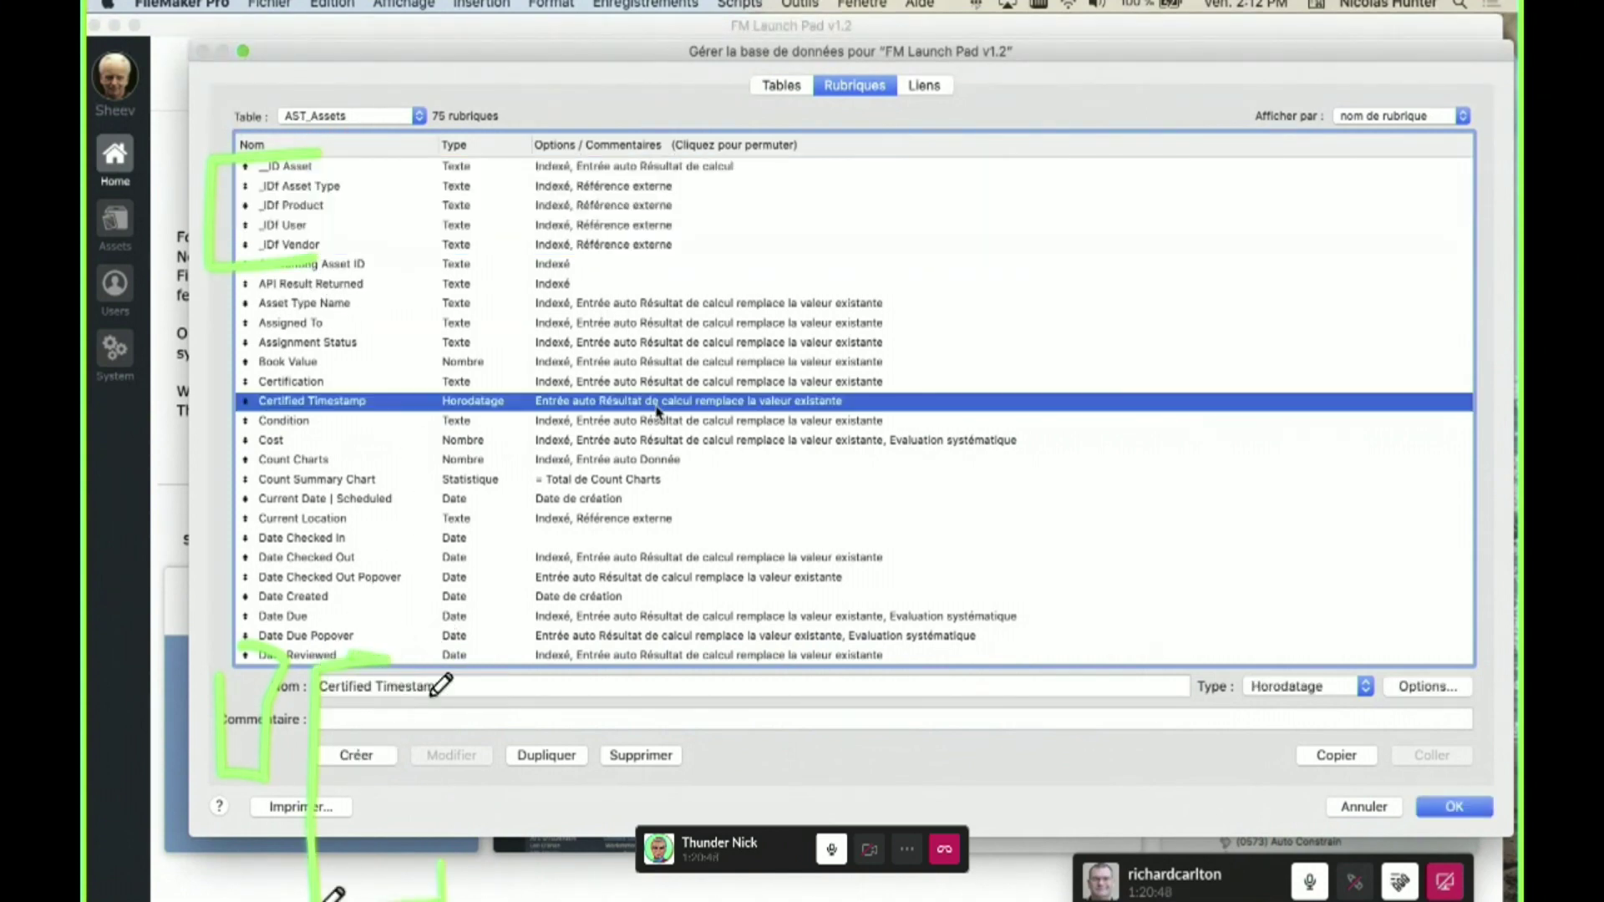
{"action": "left_click", "coordinate": [551, 326]}
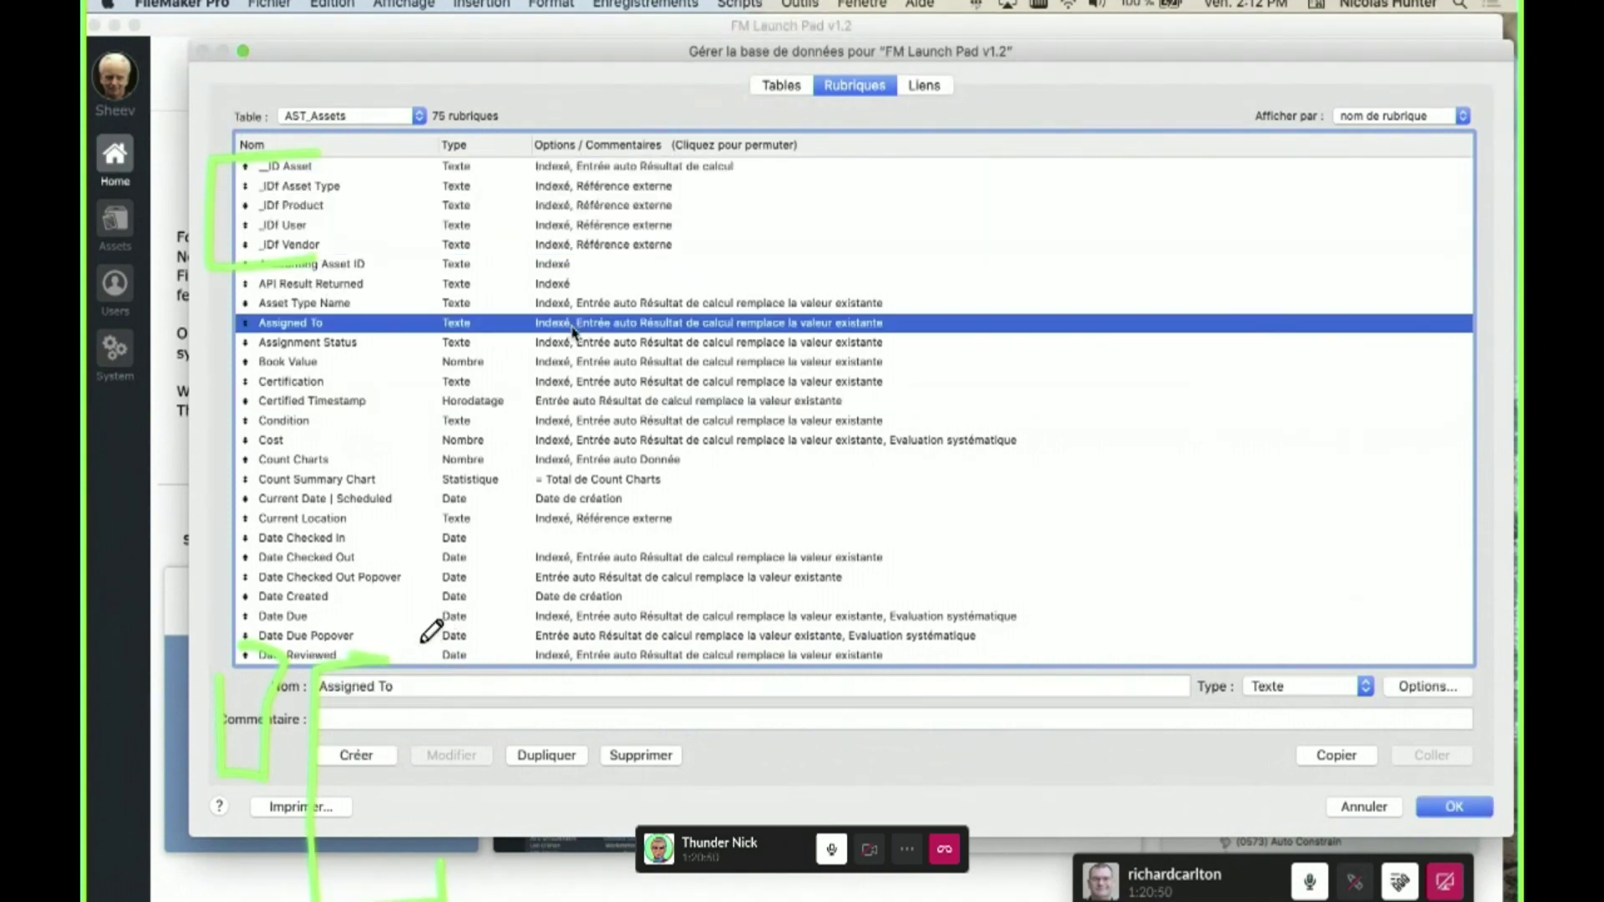
{"action": "left_click", "coordinate": [920, 85]}
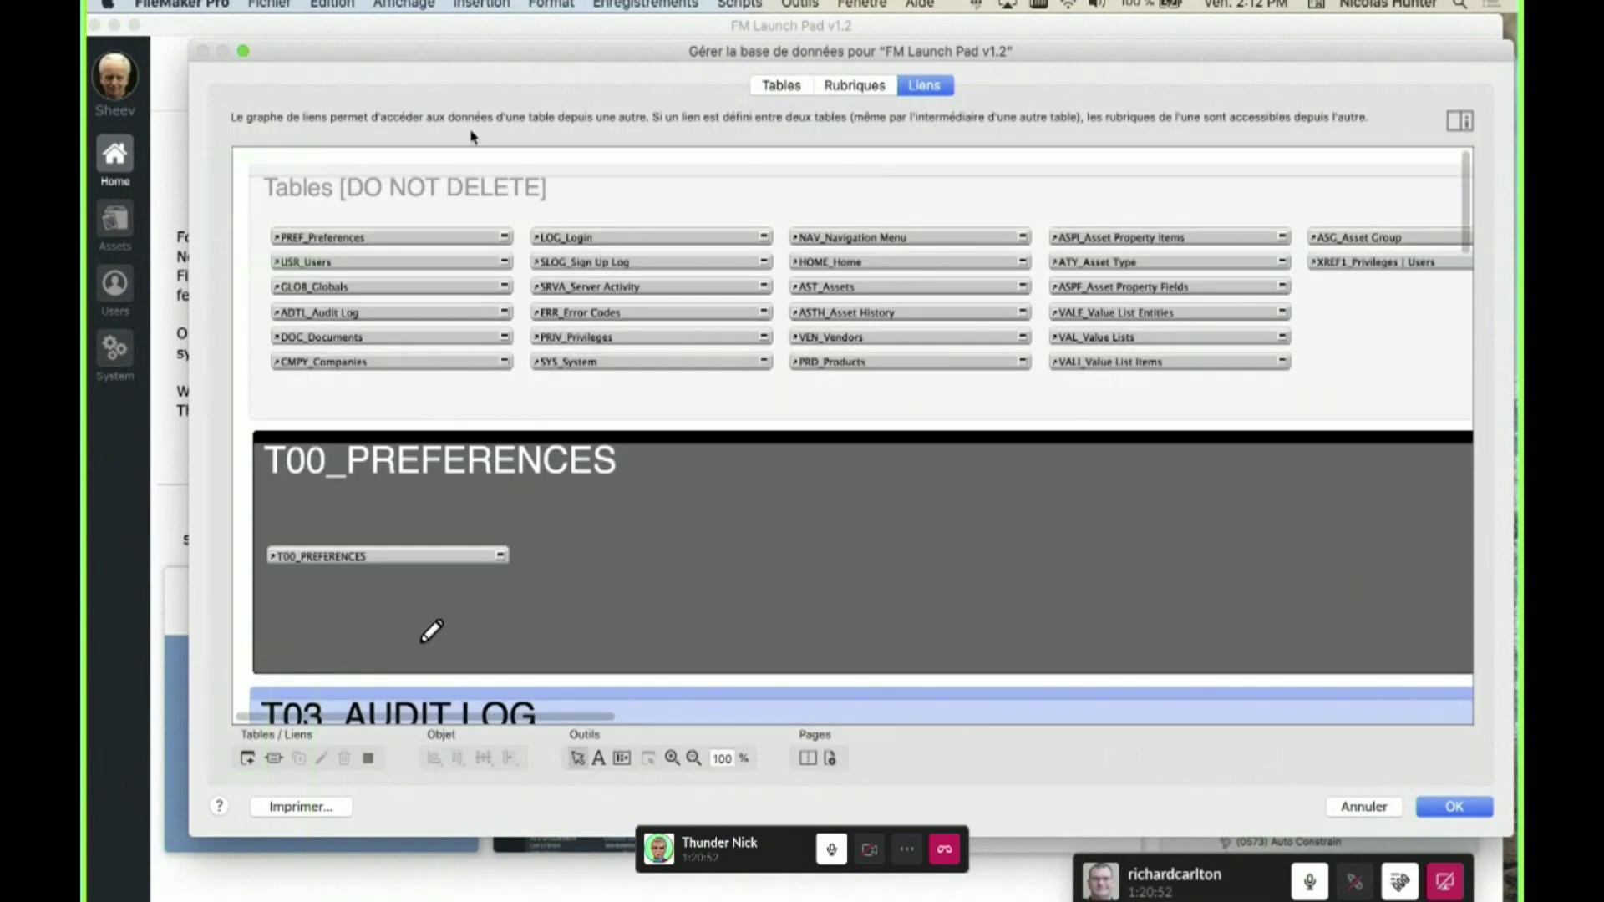
{"action": "key", "text": "Return"}
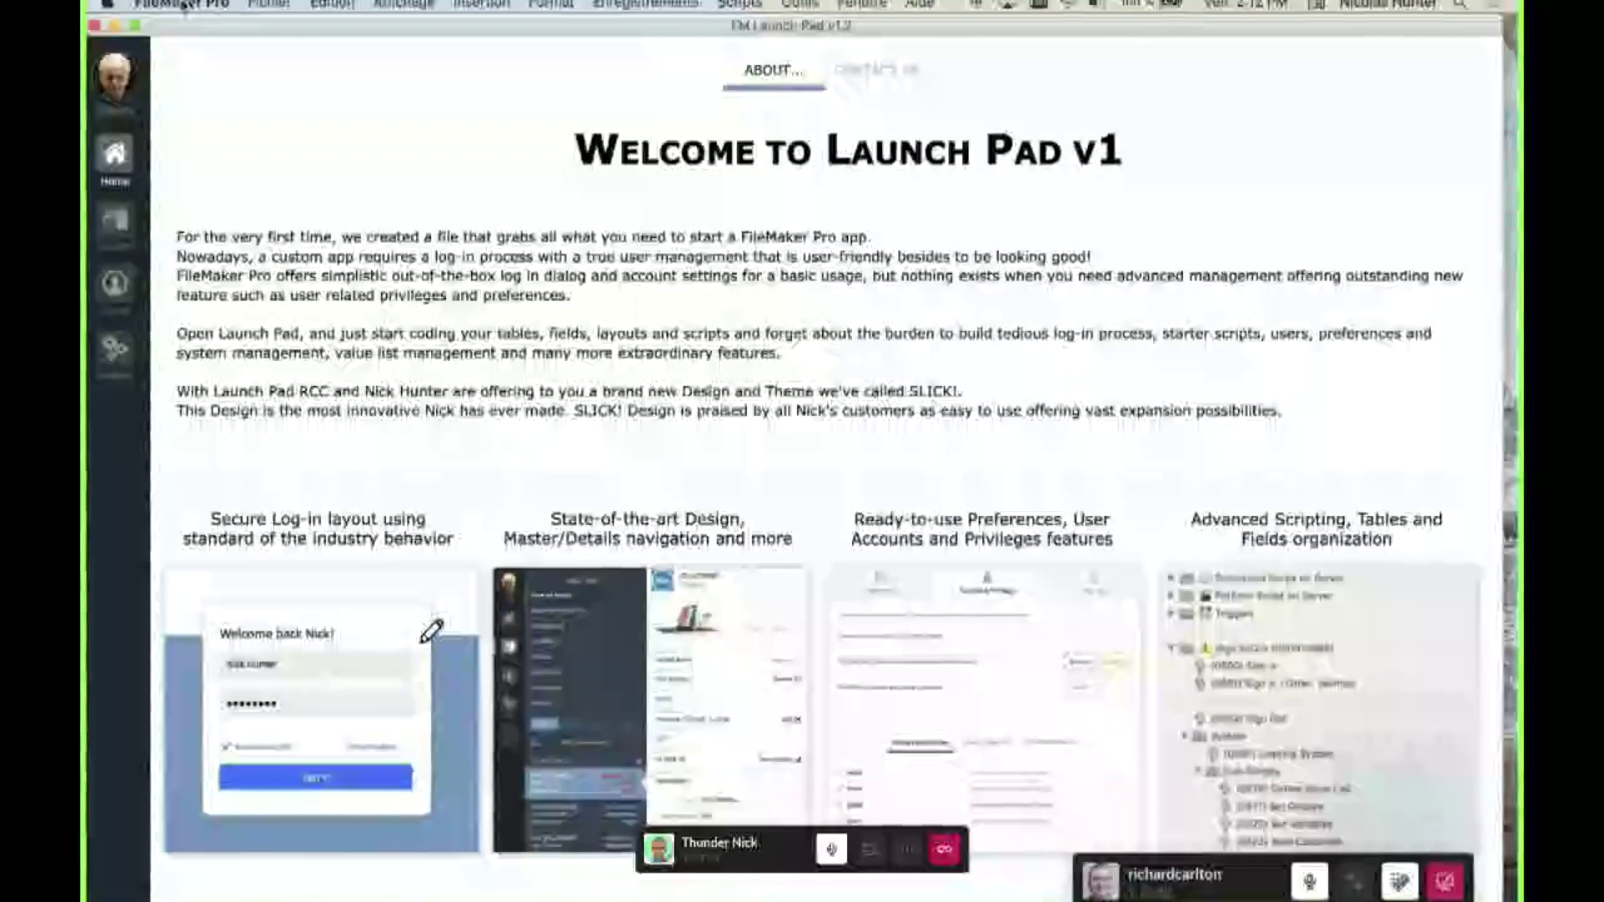
- Hide FileMaker Pro and look at Language & Region in System Preferences
{"action": "key", "text": "super+q"}
{"action": "left_click", "coordinate": [108, 6]}
{"action": "key", "text": "Return"}
{"action": "left_click", "coordinate": [1179, 389]}
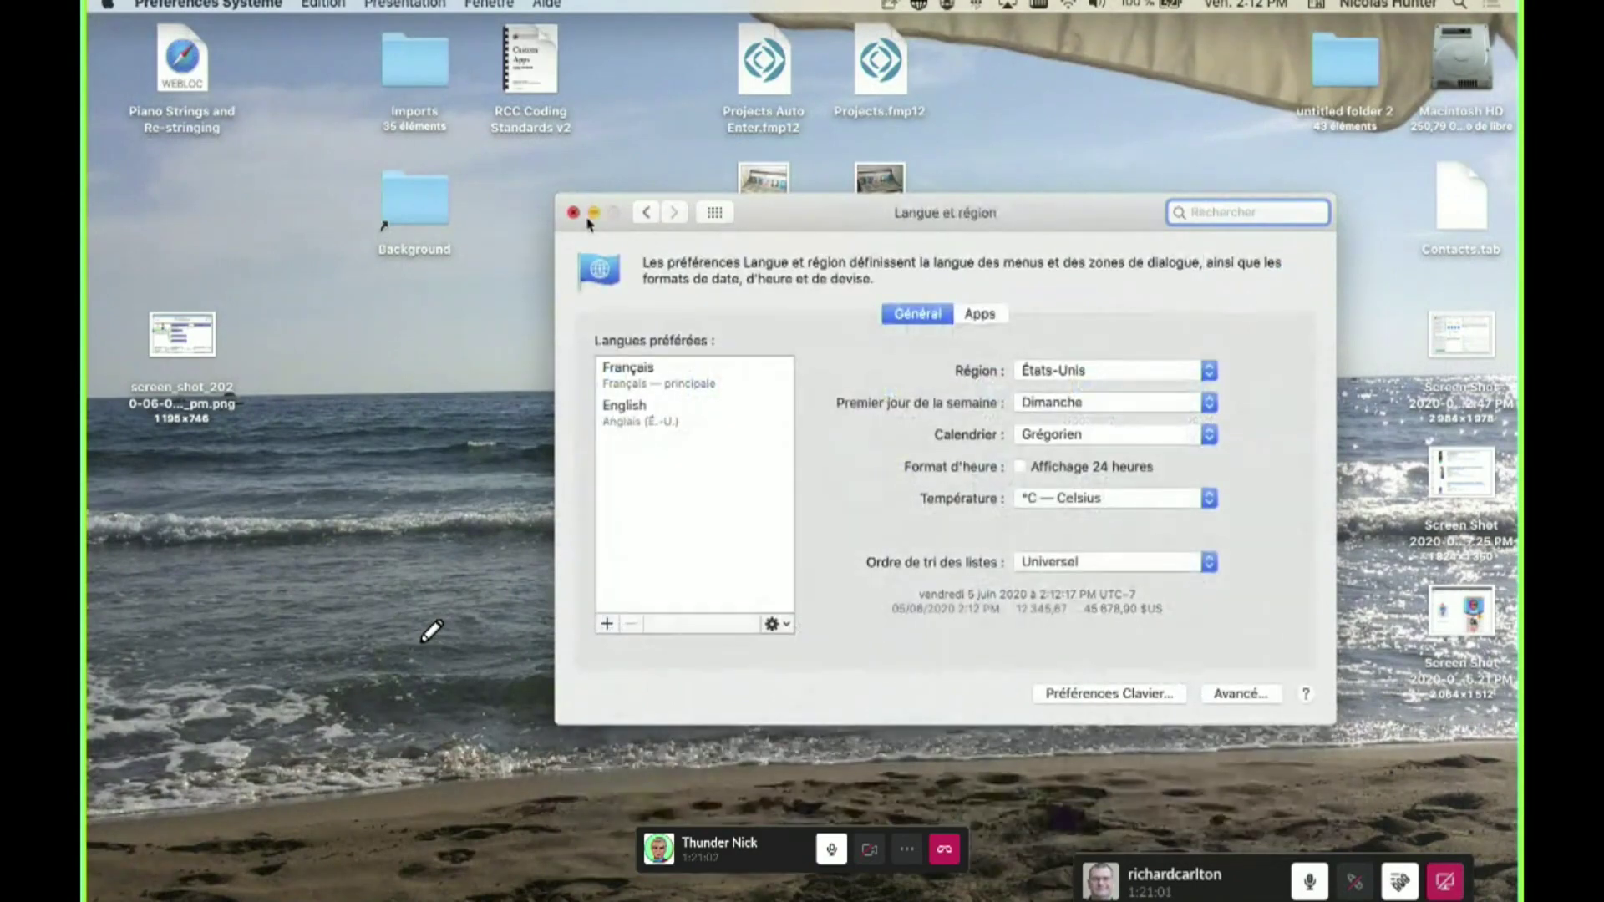
{"action": "left_click", "coordinate": [573, 212]}
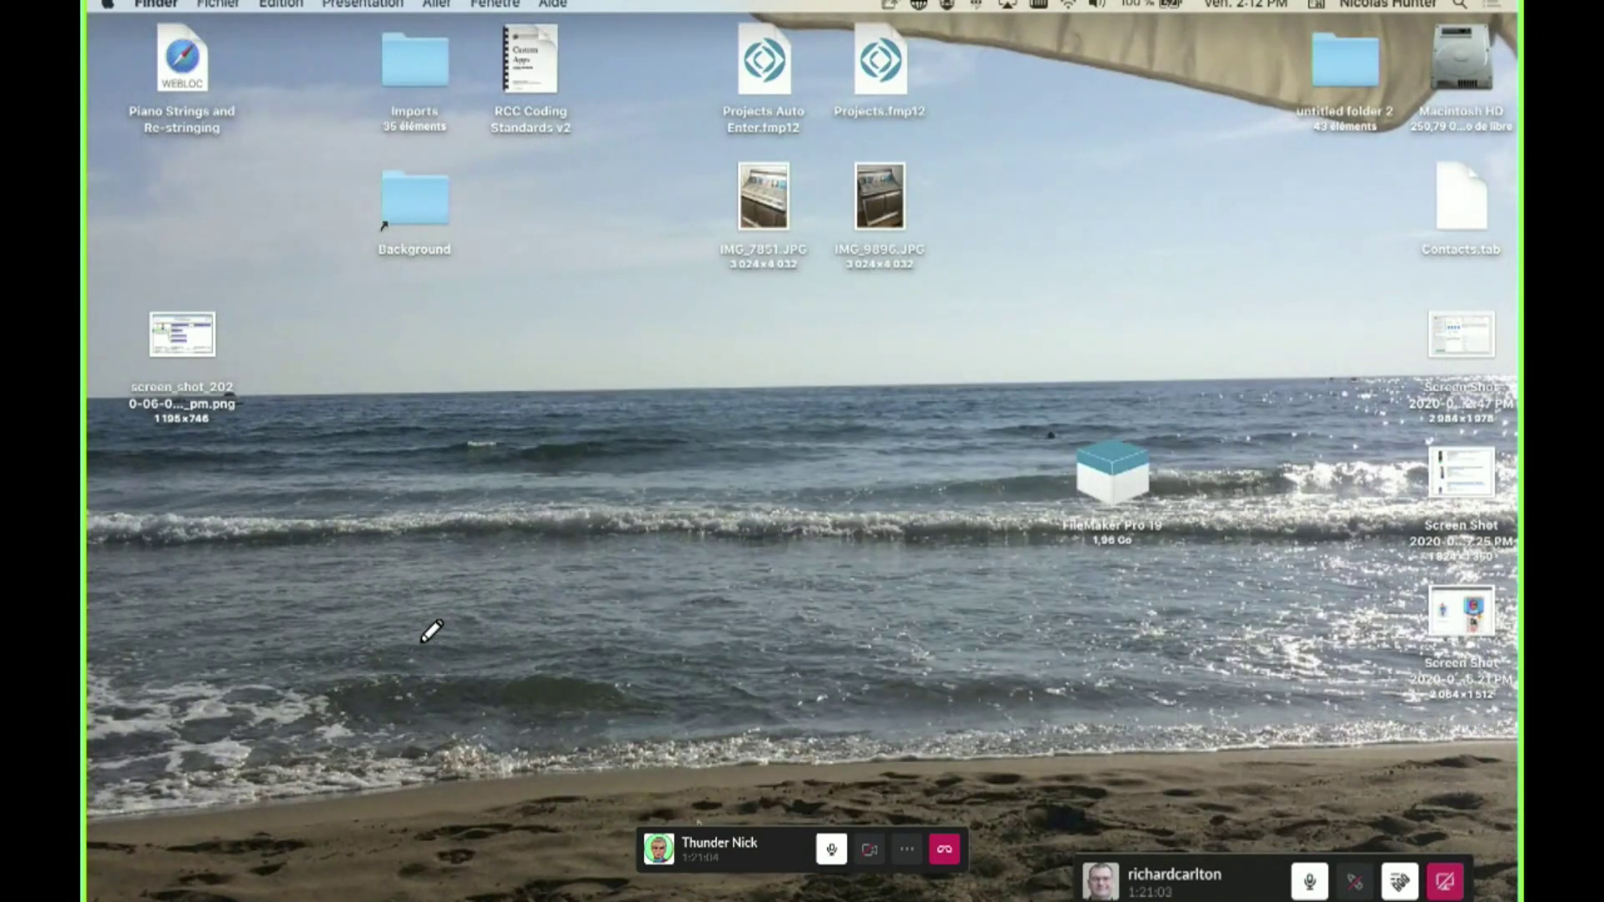
- Drag English above Français as the primary language and choose Don't Restart
{"action": "left_click", "coordinate": [93, 5]}
{"action": "left_click", "coordinate": [115, 55]}
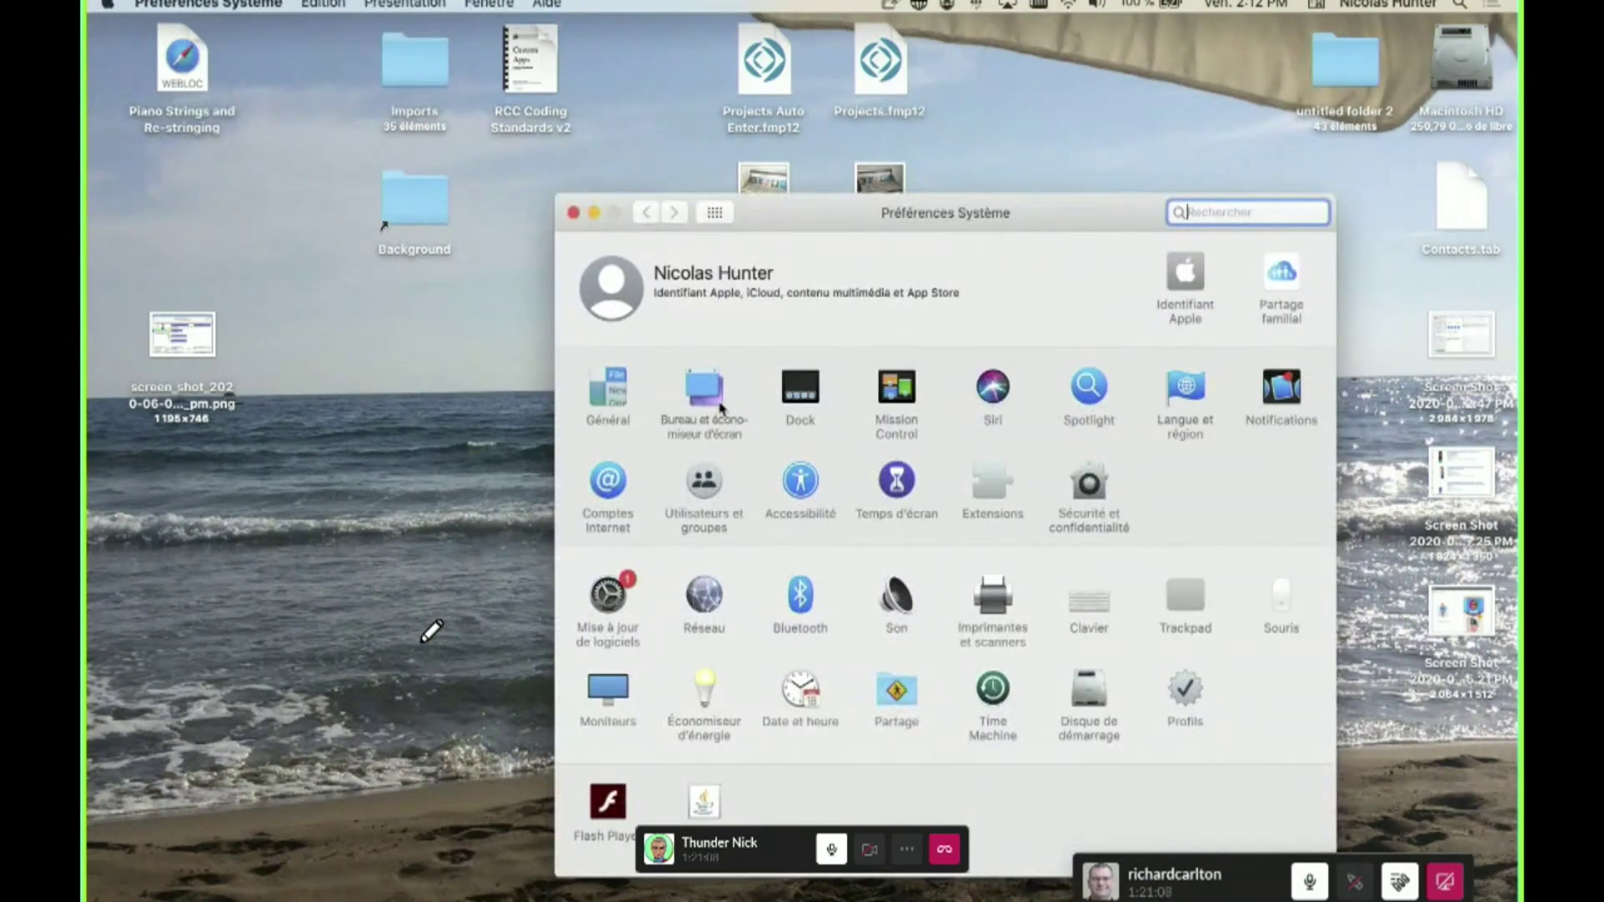
{"action": "left_click_drag", "start_coordinate": [674, 418], "coordinate": [668, 366]}
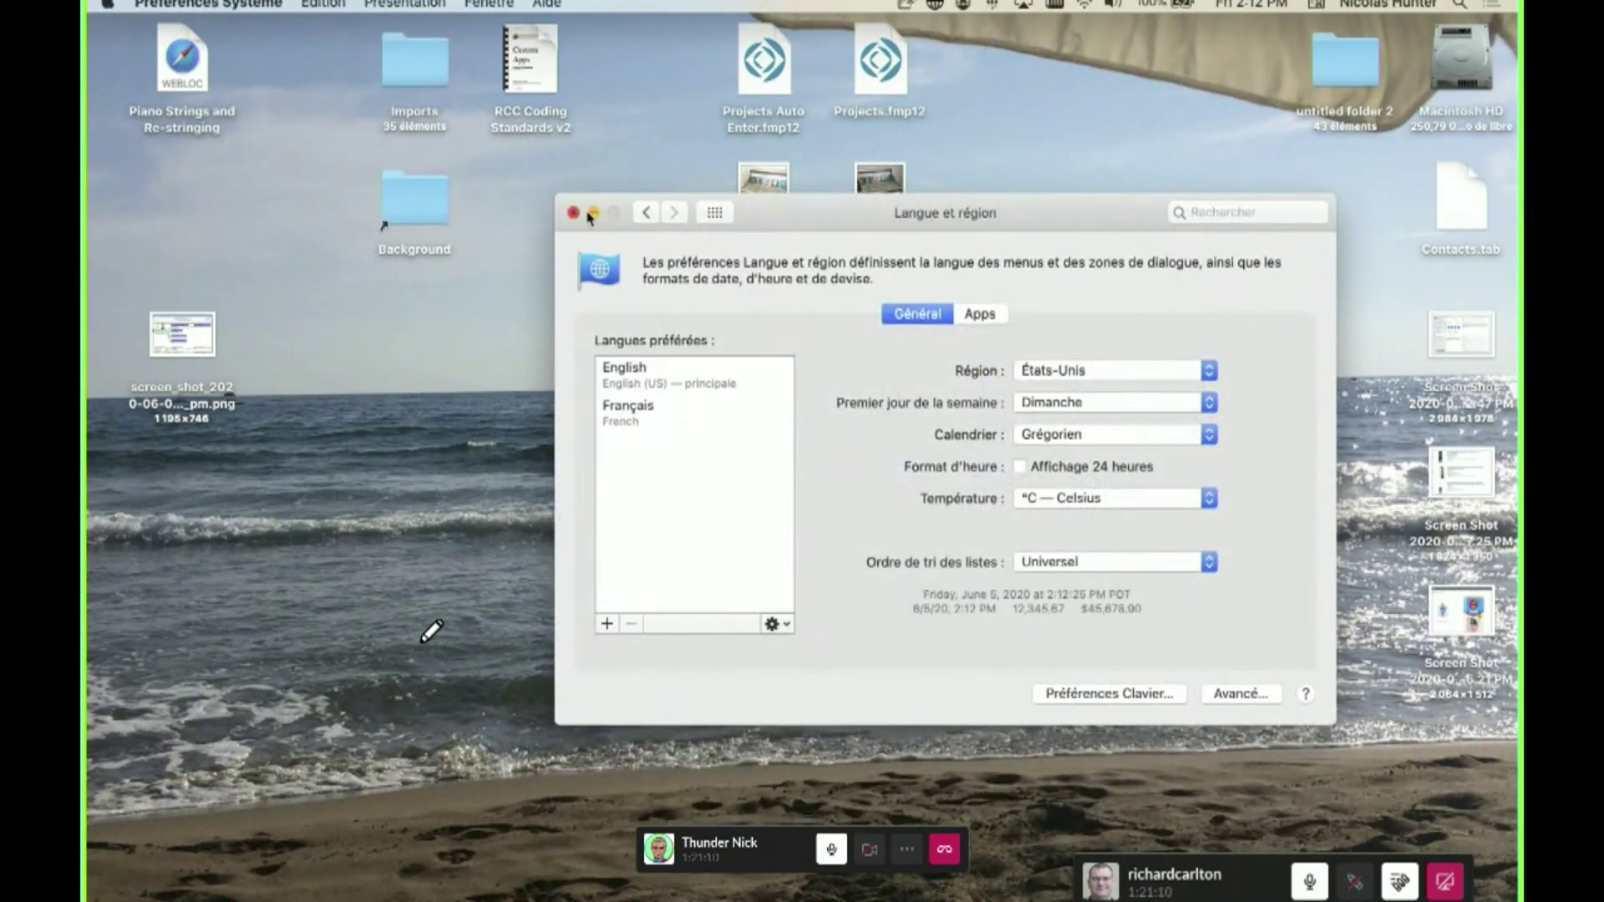
{"action": "left_click", "coordinate": [805, 337]}
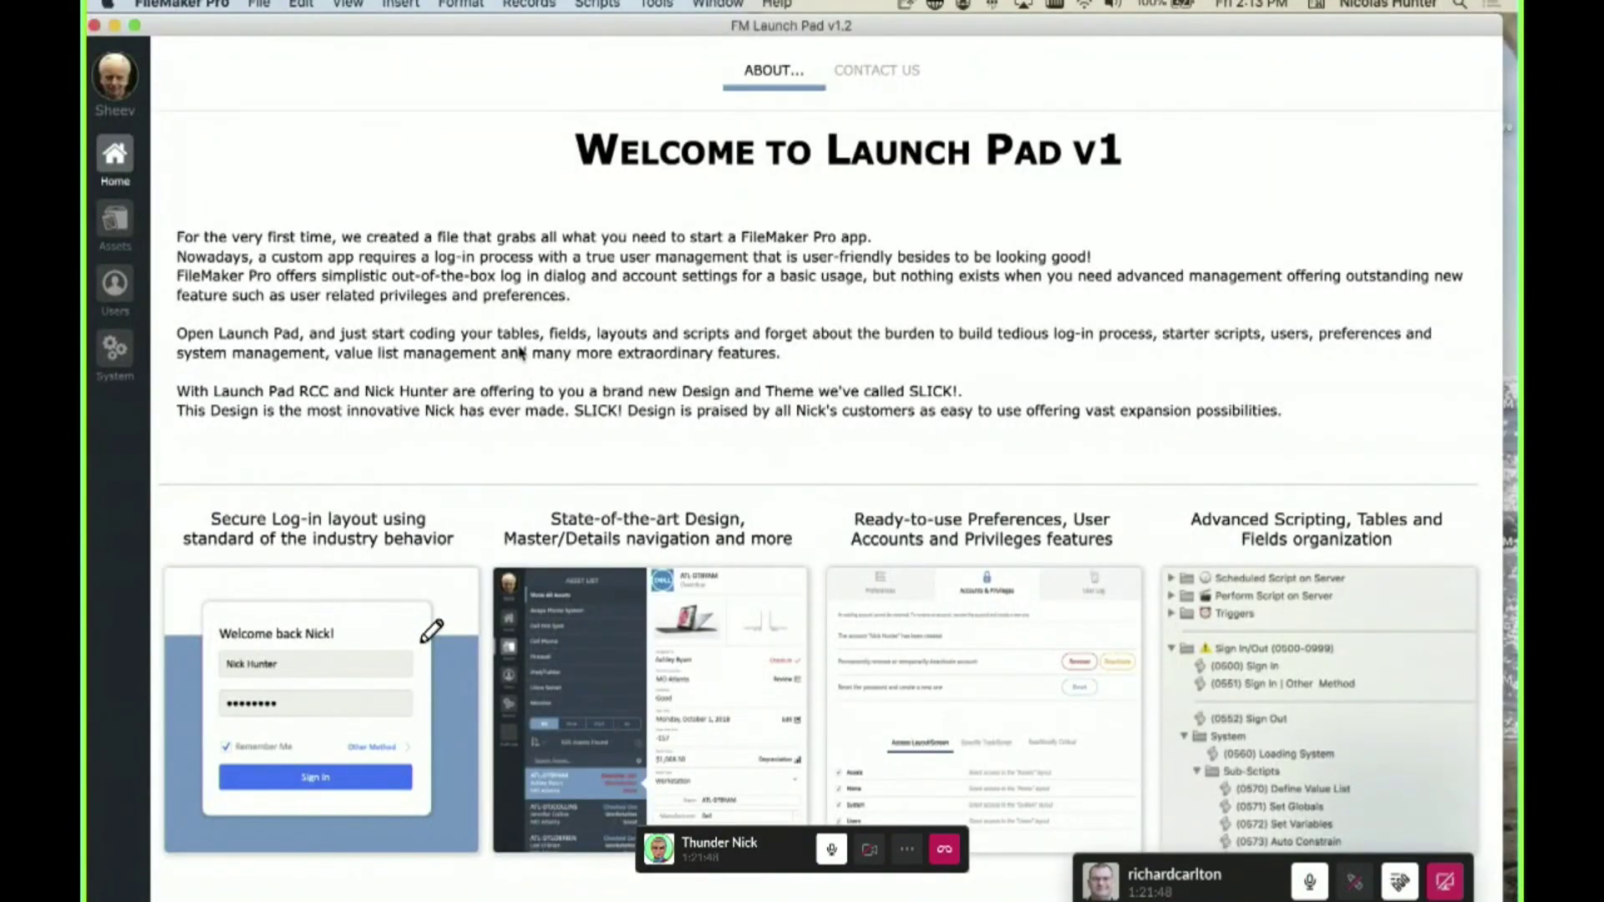
- Open Manage Database on the AST_Assets table and select _ID Asset through _IDf Vendor
{"action": "key", "text": "super+shift+d"}
{"action": "left_click", "coordinate": [392, 119]}
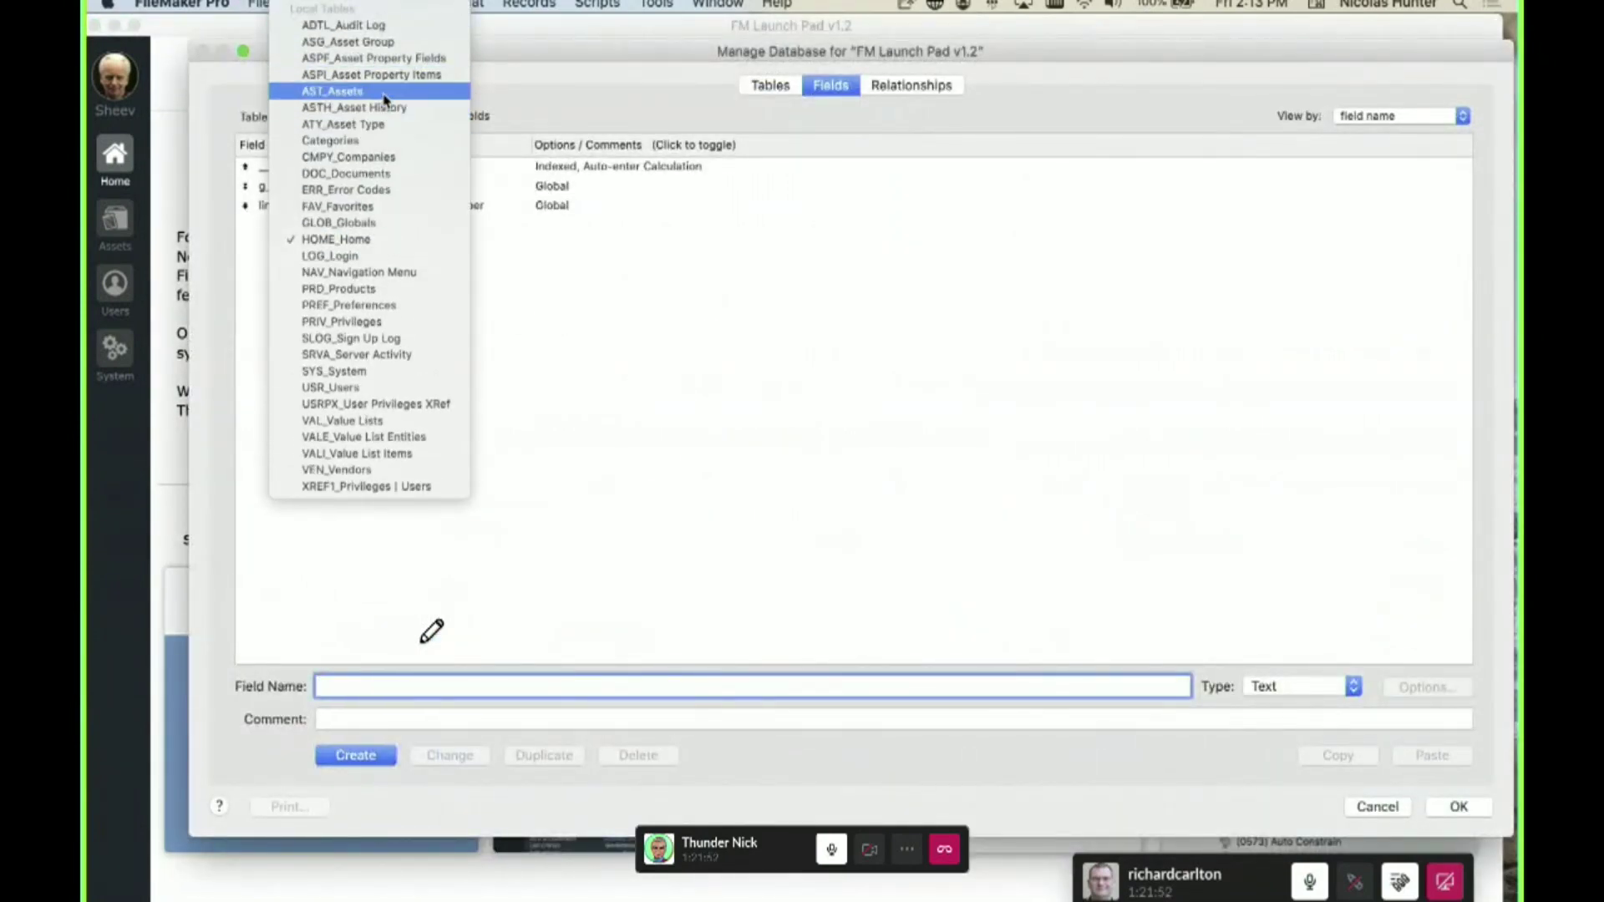
{"action": "left_click", "coordinate": [443, 225]}
{"action": "left_click", "coordinate": [342, 169]}
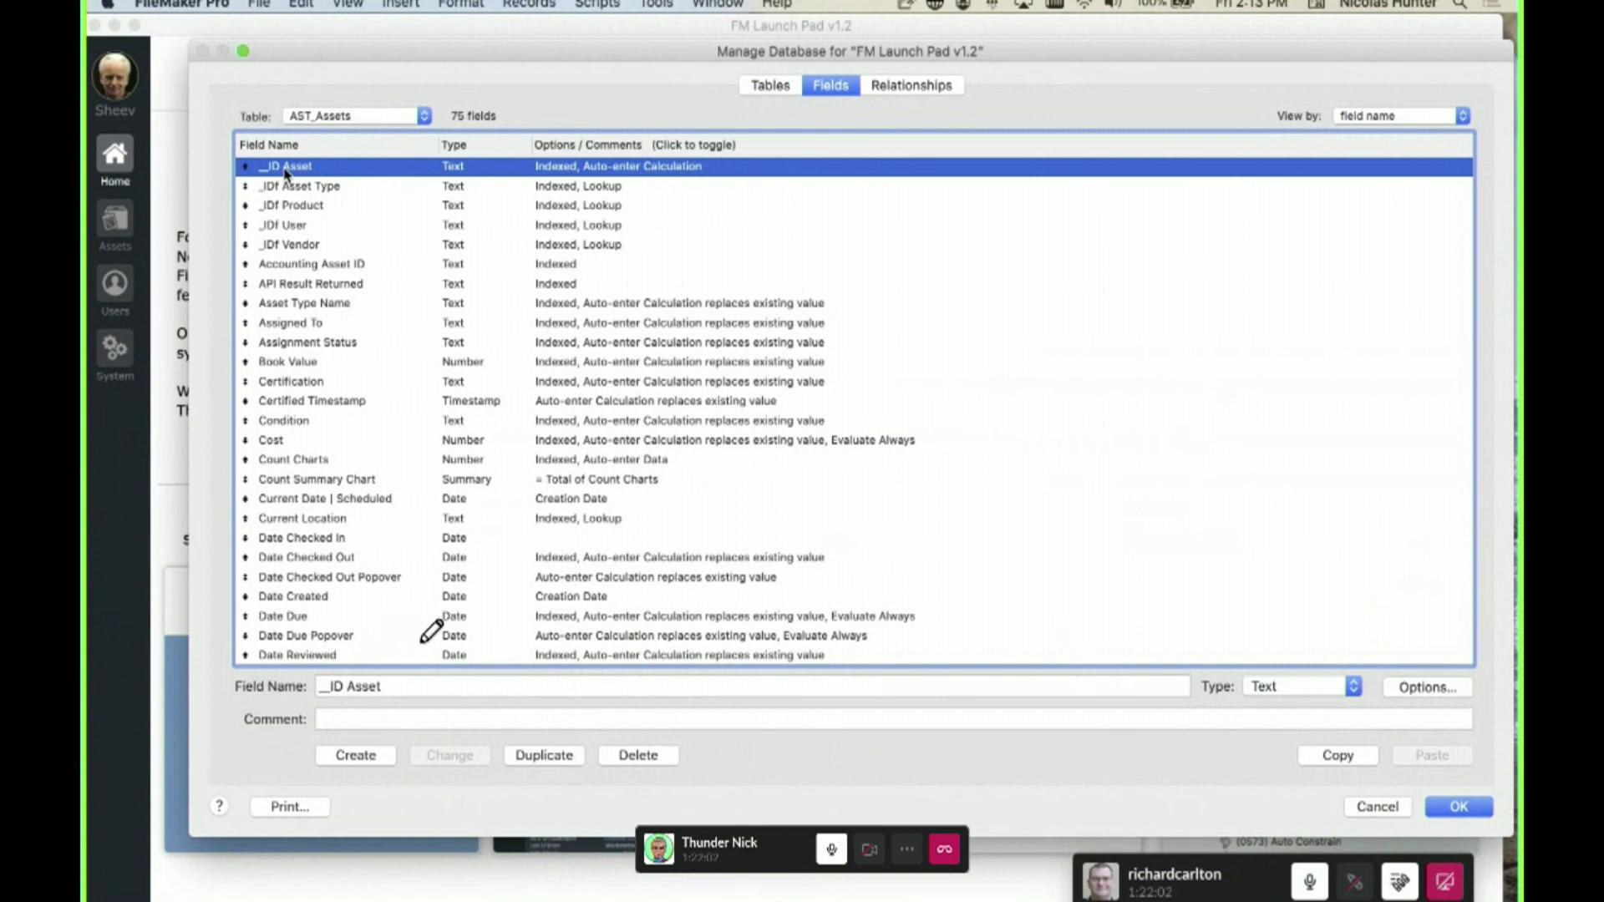
{"action": "left_click", "coordinate": [310, 188]}
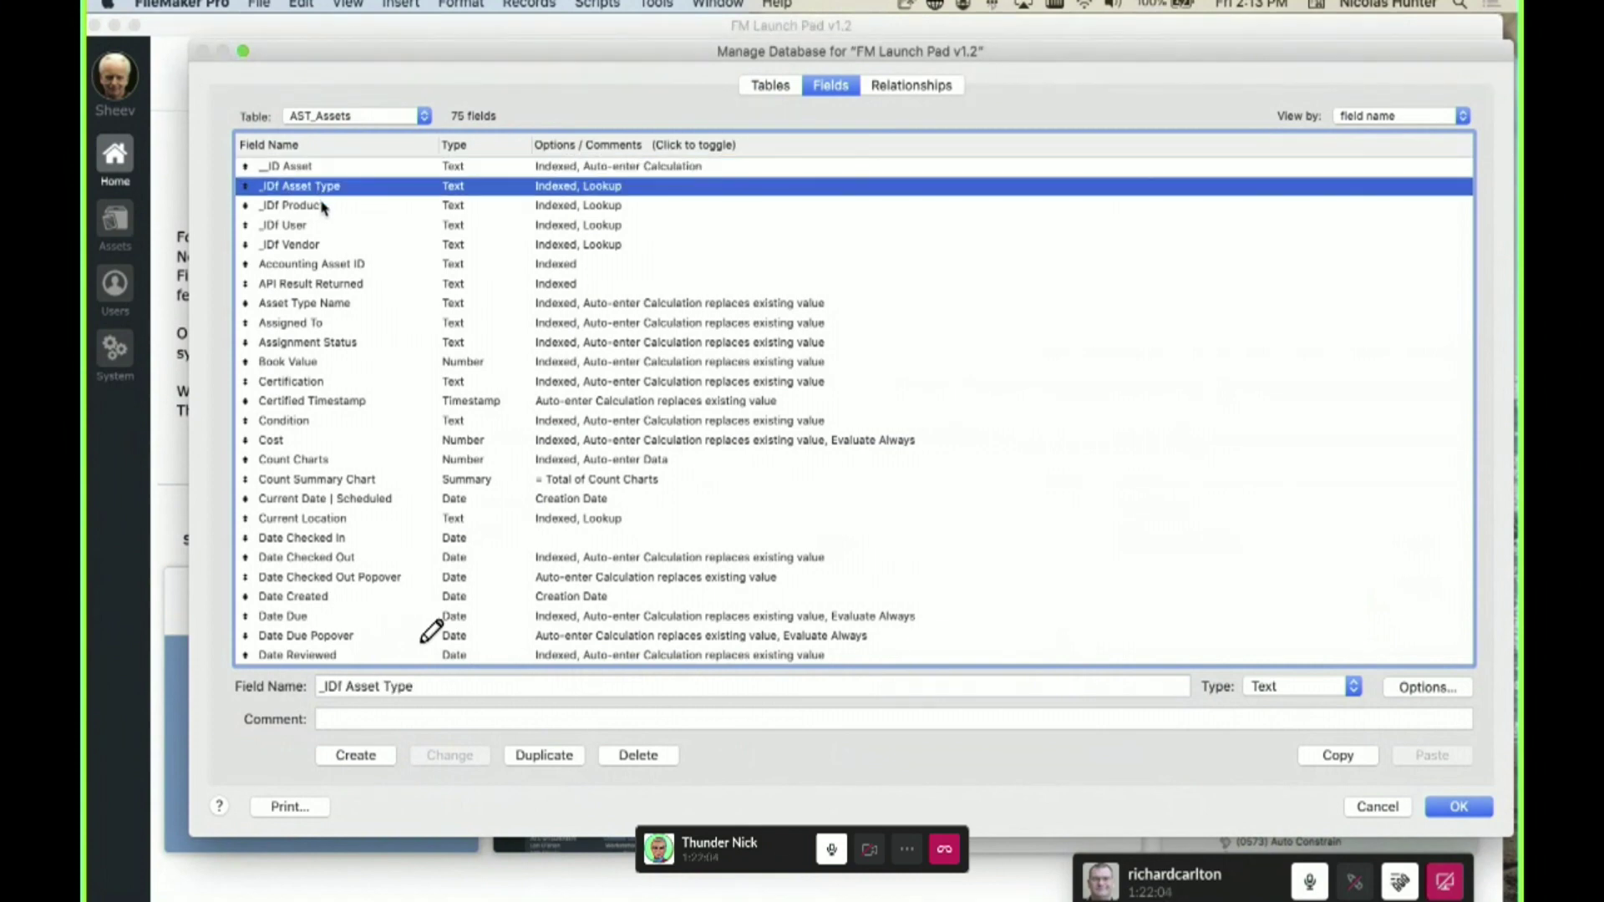
{"action": "left_click", "coordinate": [308, 172]}
{"action": "left_click_drag", "start_coordinate": [323, 191], "coordinate": [331, 244]}
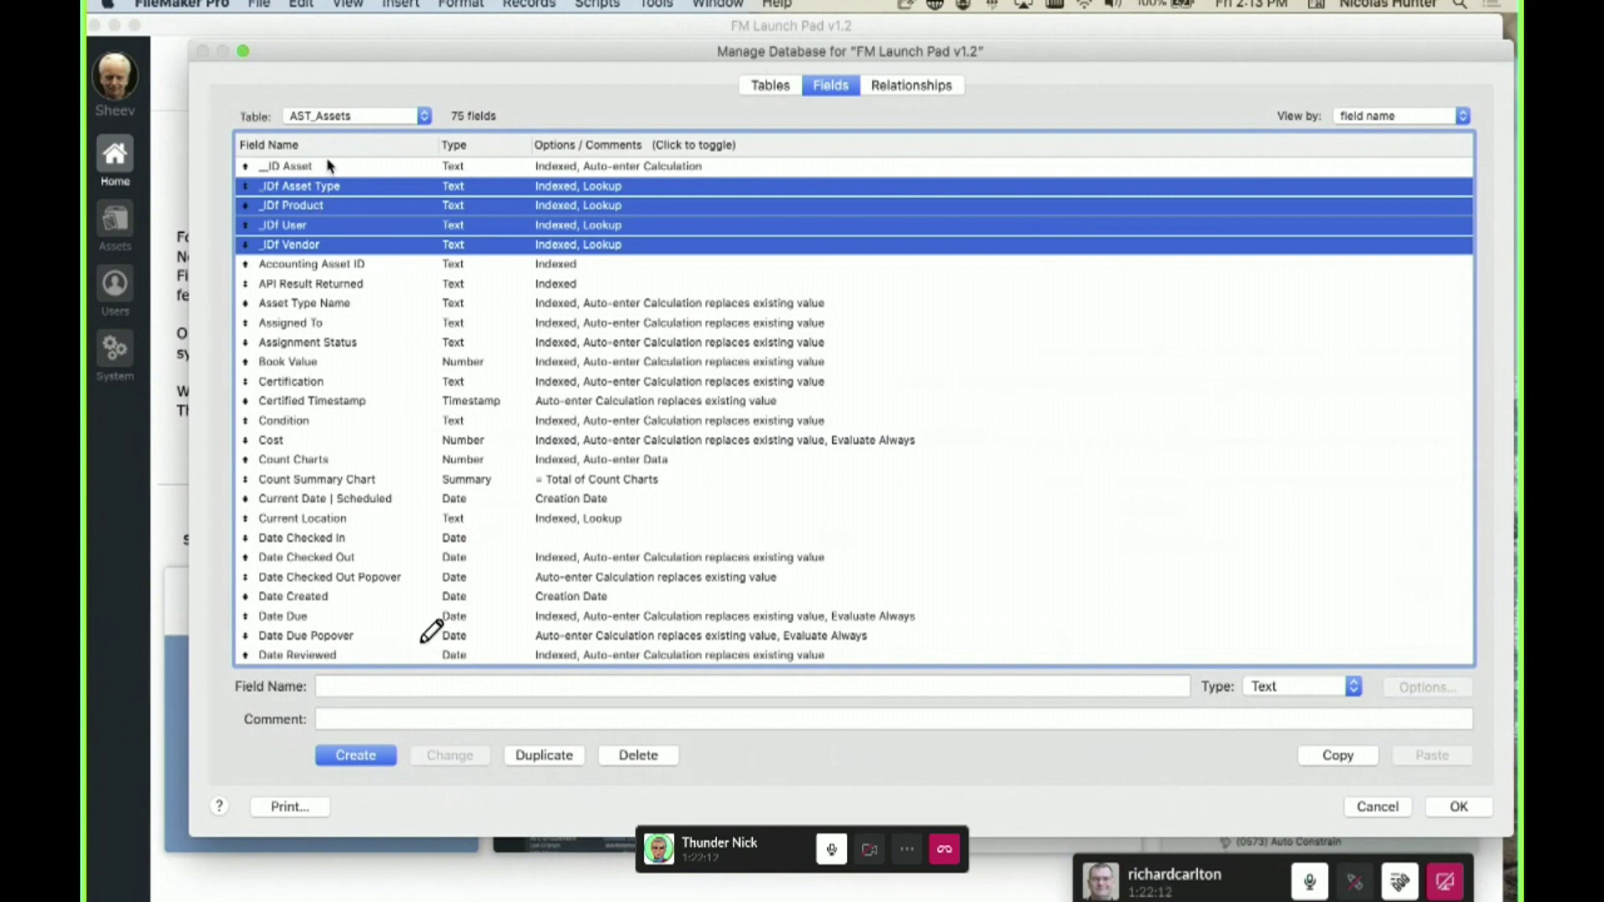
{"action": "left_click", "coordinate": [328, 165]}
{"action": "left_click", "coordinate": [328, 244], "text": "shift"}
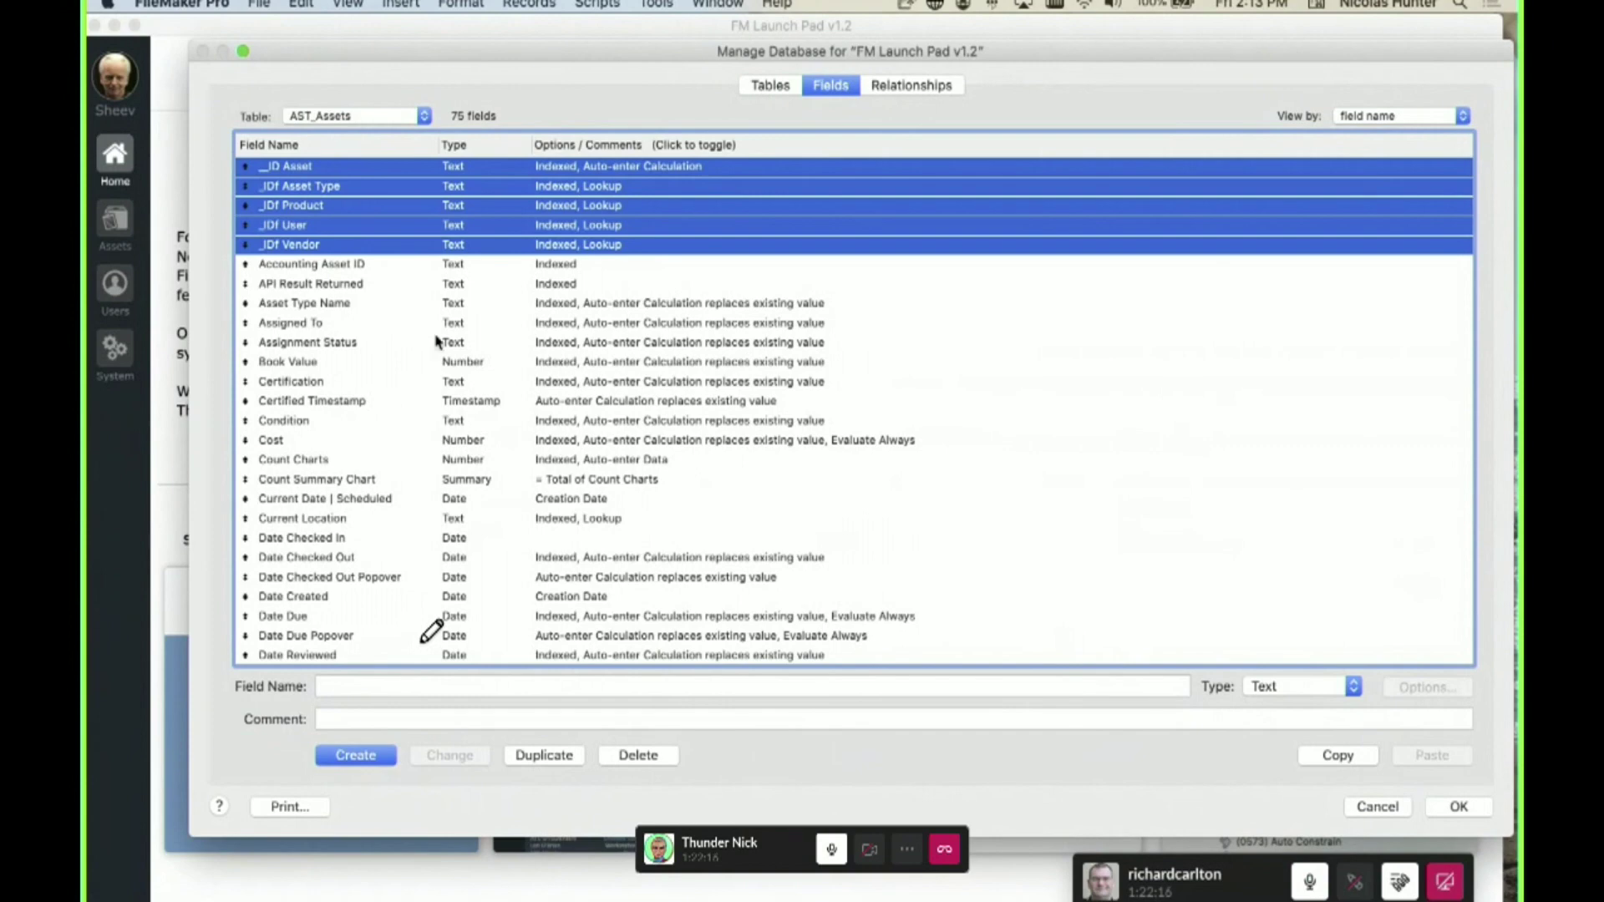
- Highlight the leading underscores in the _ID Asset name, then reselect the _IDf fields through _IDf Vendor
{"action": "left_click", "coordinate": [452, 363]}
{"action": "left_click", "coordinate": [312, 167]}
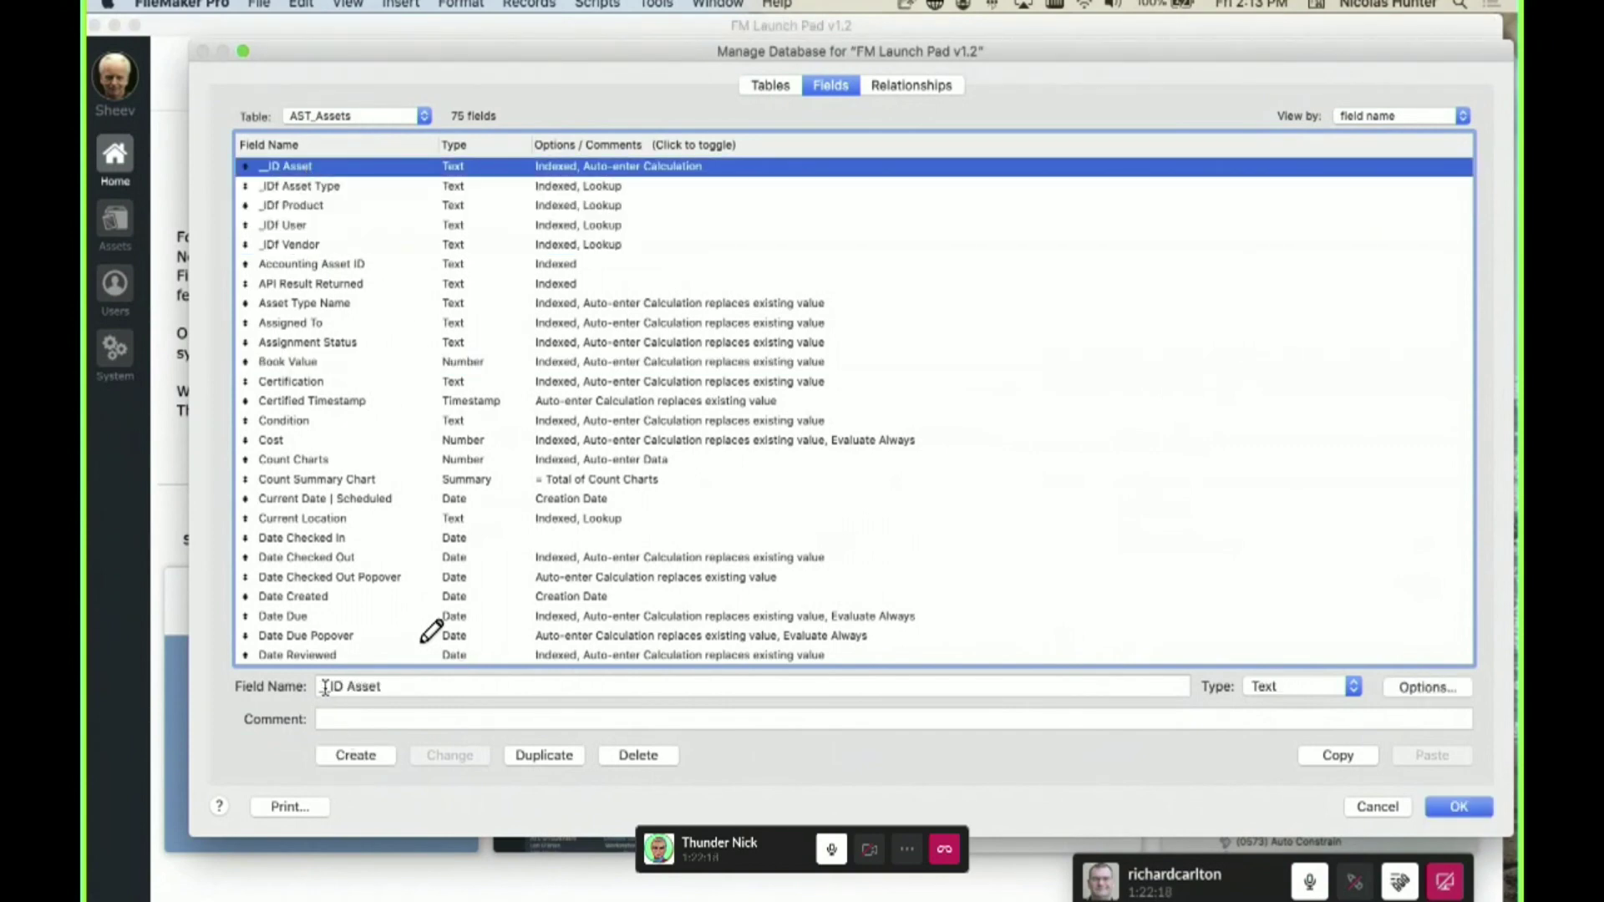
{"action": "left_click", "coordinate": [326, 687]}
{"action": "left_click_drag", "start_coordinate": [330, 687], "coordinate": [299, 695]}
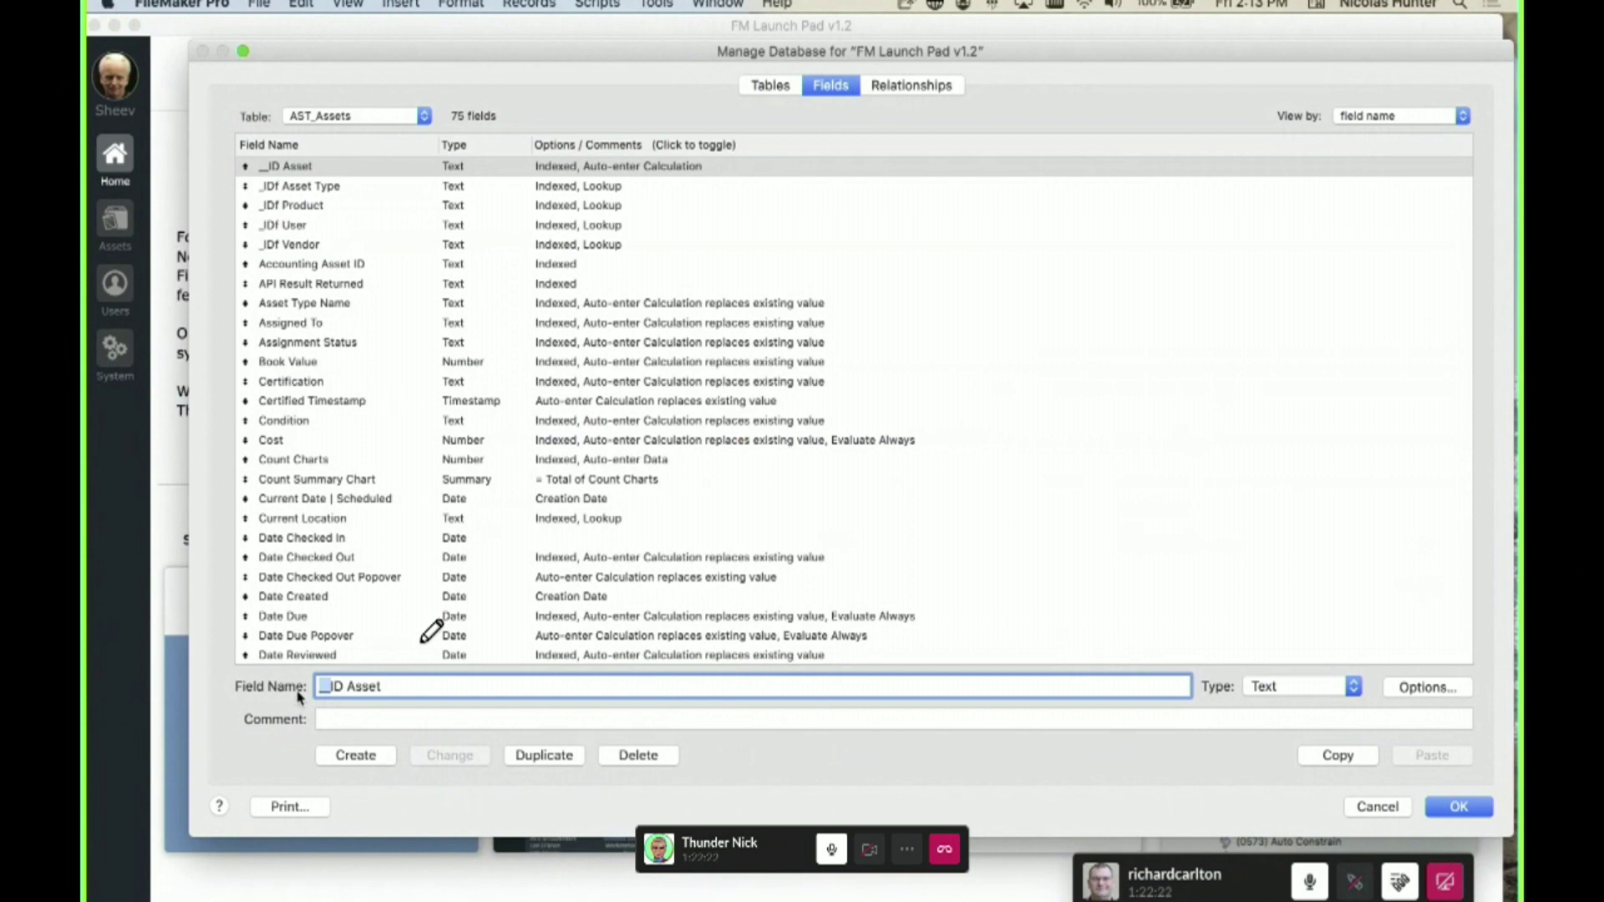
{"action": "left_click", "coordinate": [573, 488]}
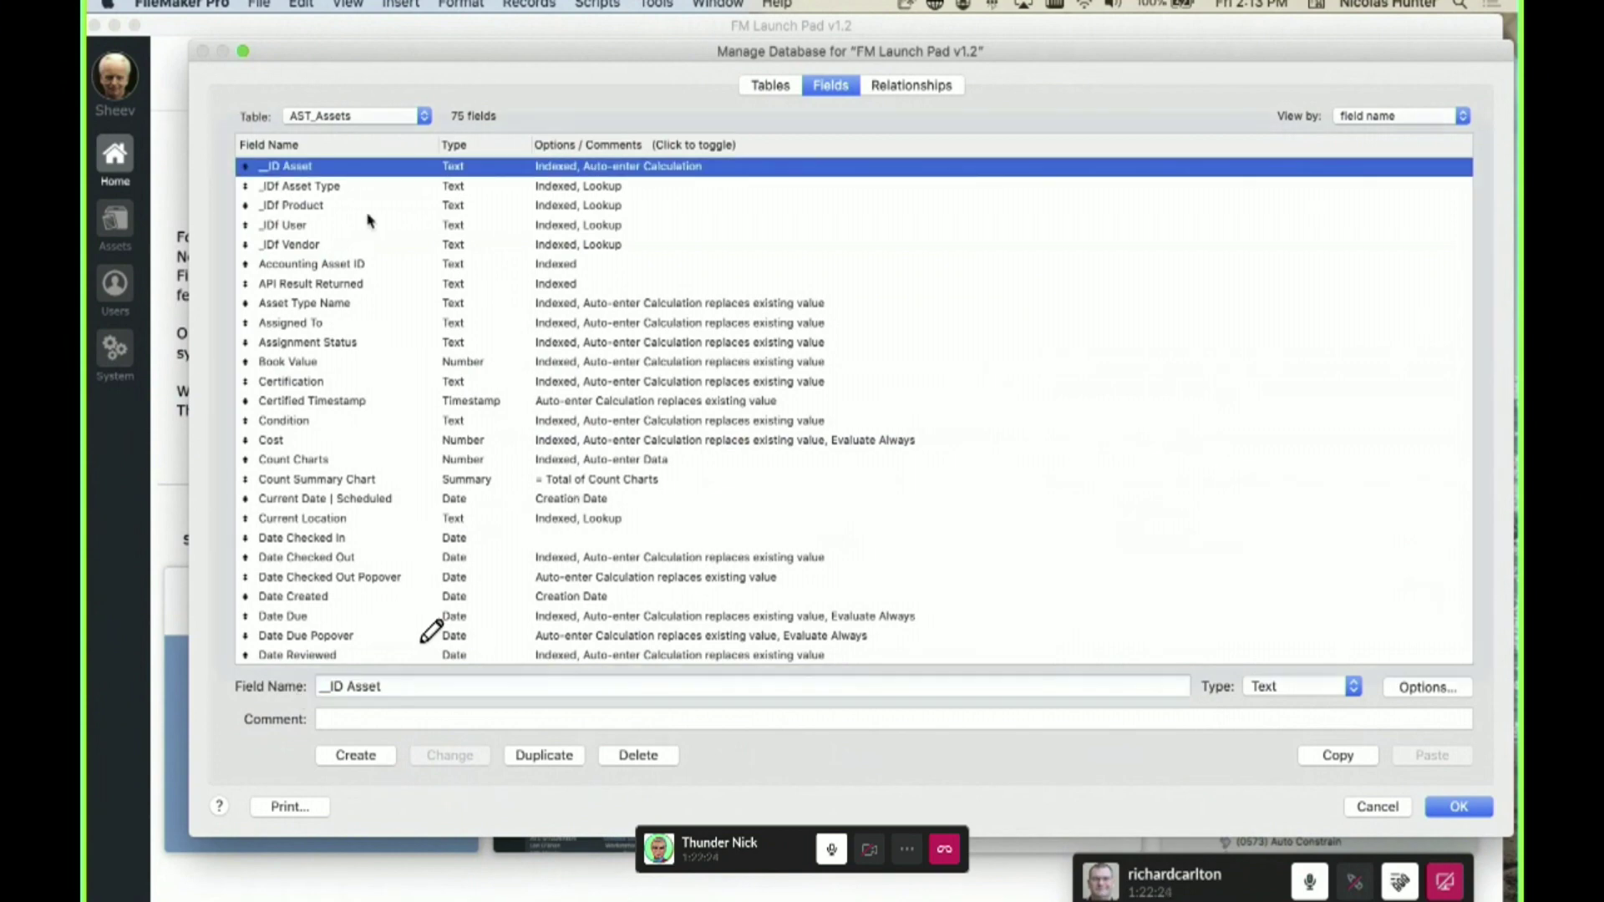
{"action": "left_click", "coordinate": [298, 167]}
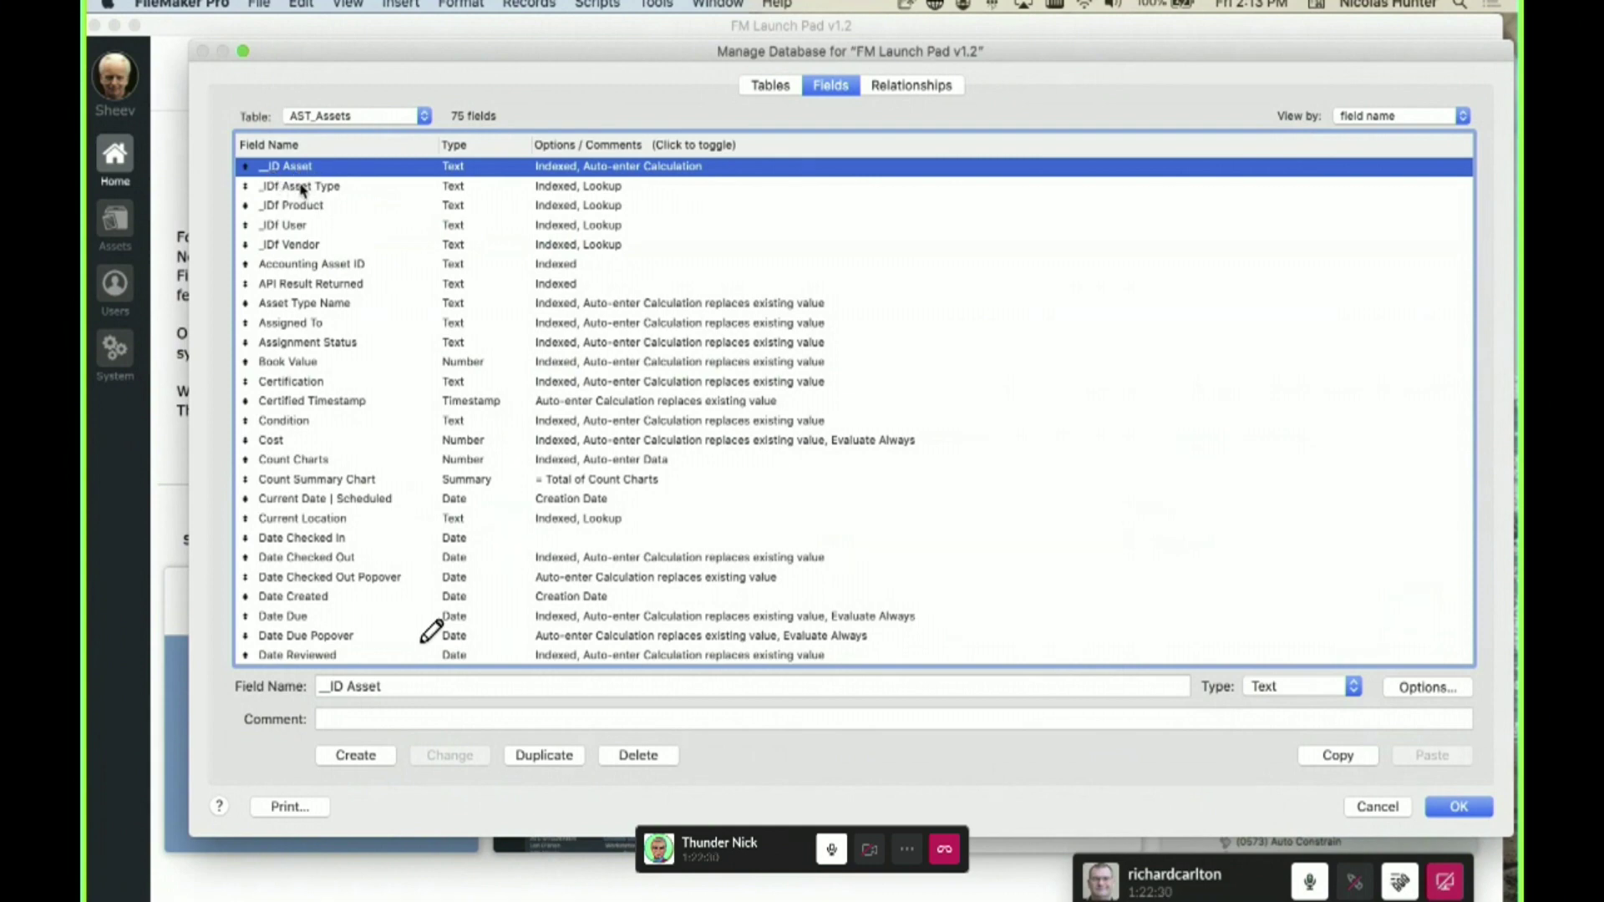
{"action": "left_click", "coordinate": [282, 191]}
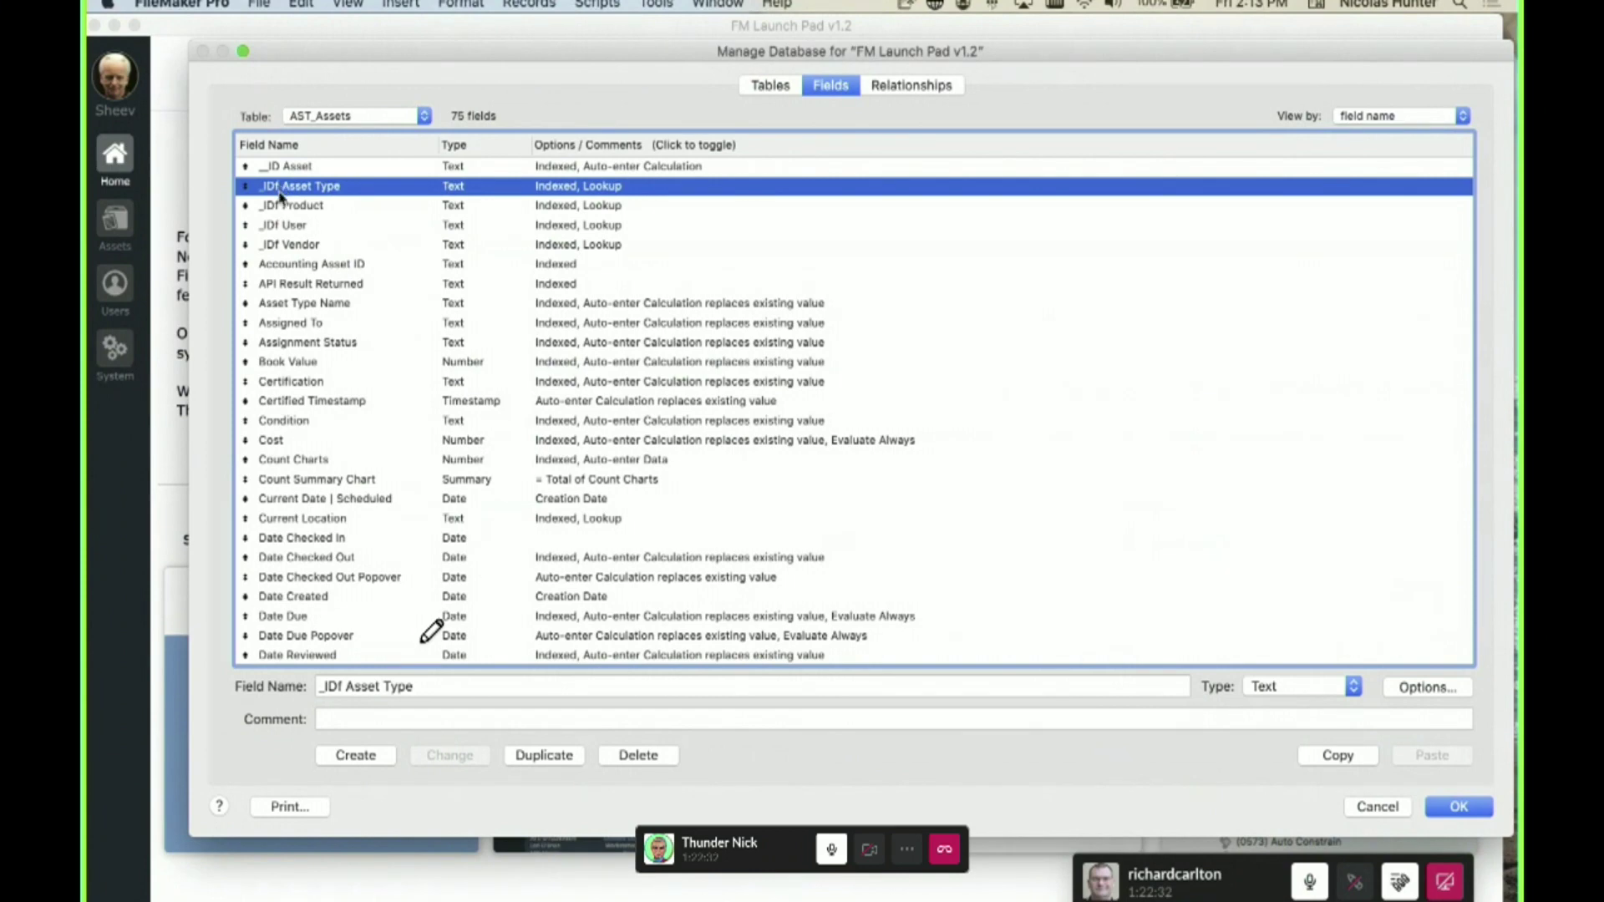
{"action": "left_click", "coordinate": [294, 244], "text": "shift"}
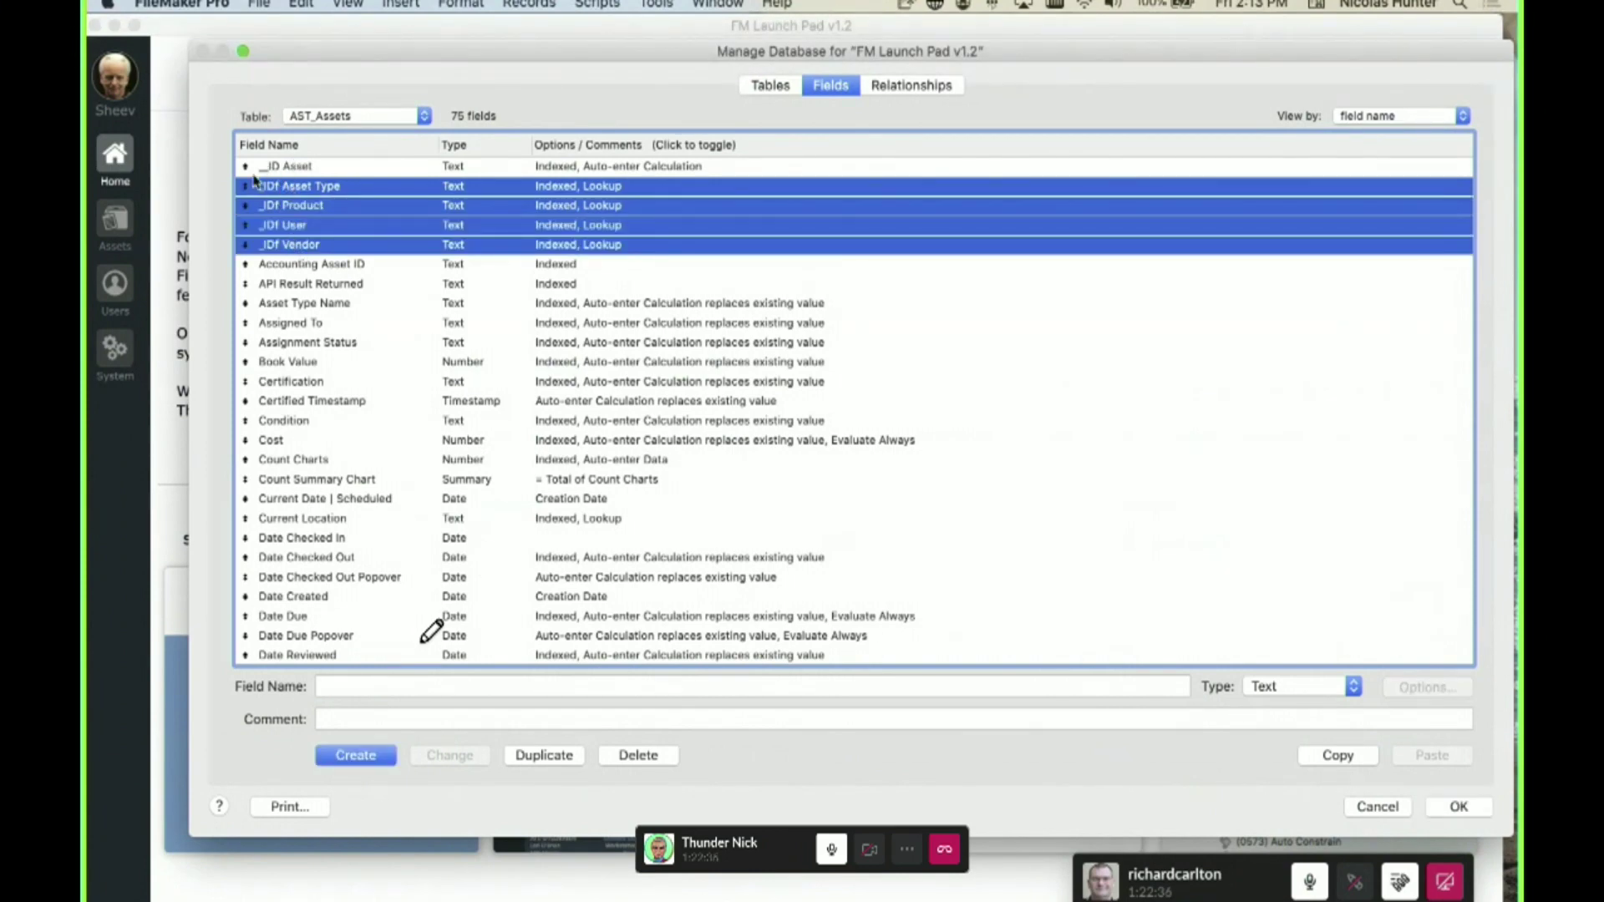
- Select all five ID fields together and switch to the relationships graph
{"action": "scroll", "coordinate": [284, 175], "scroll_direction": "down", "scroll_amount": 1}
{"action": "scroll", "coordinate": [288, 174], "scroll_direction": "up", "scroll_amount": 1}
{"action": "left_click", "coordinate": [305, 166], "text": "shift"}
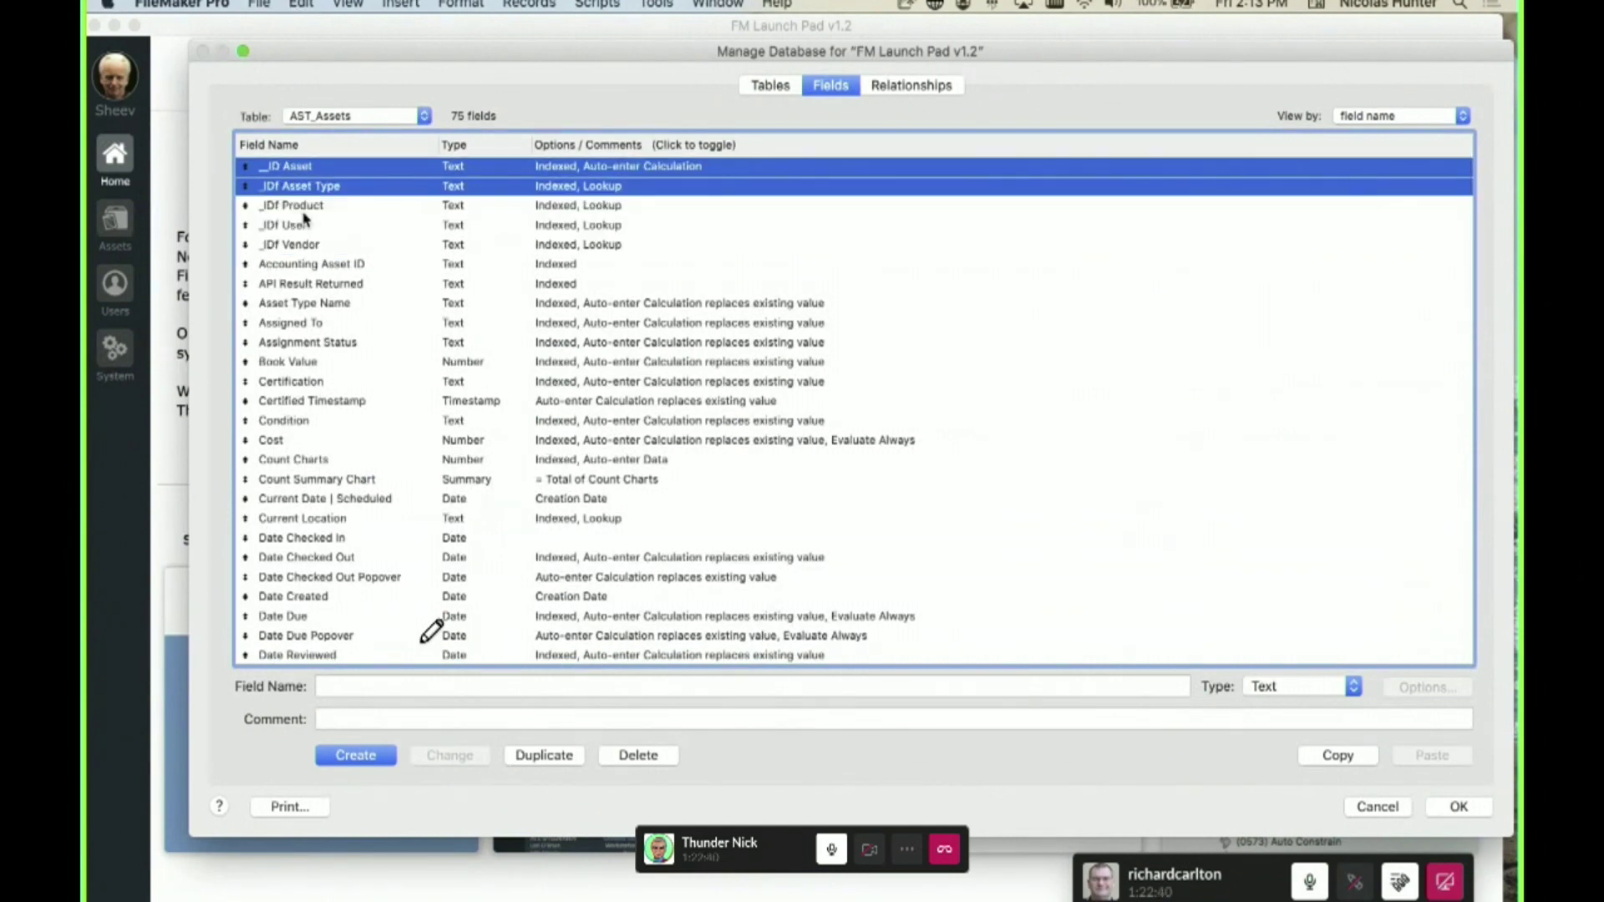
{"action": "left_click", "coordinate": [306, 245]}
{"action": "left_click", "coordinate": [306, 170], "text": "shift"}
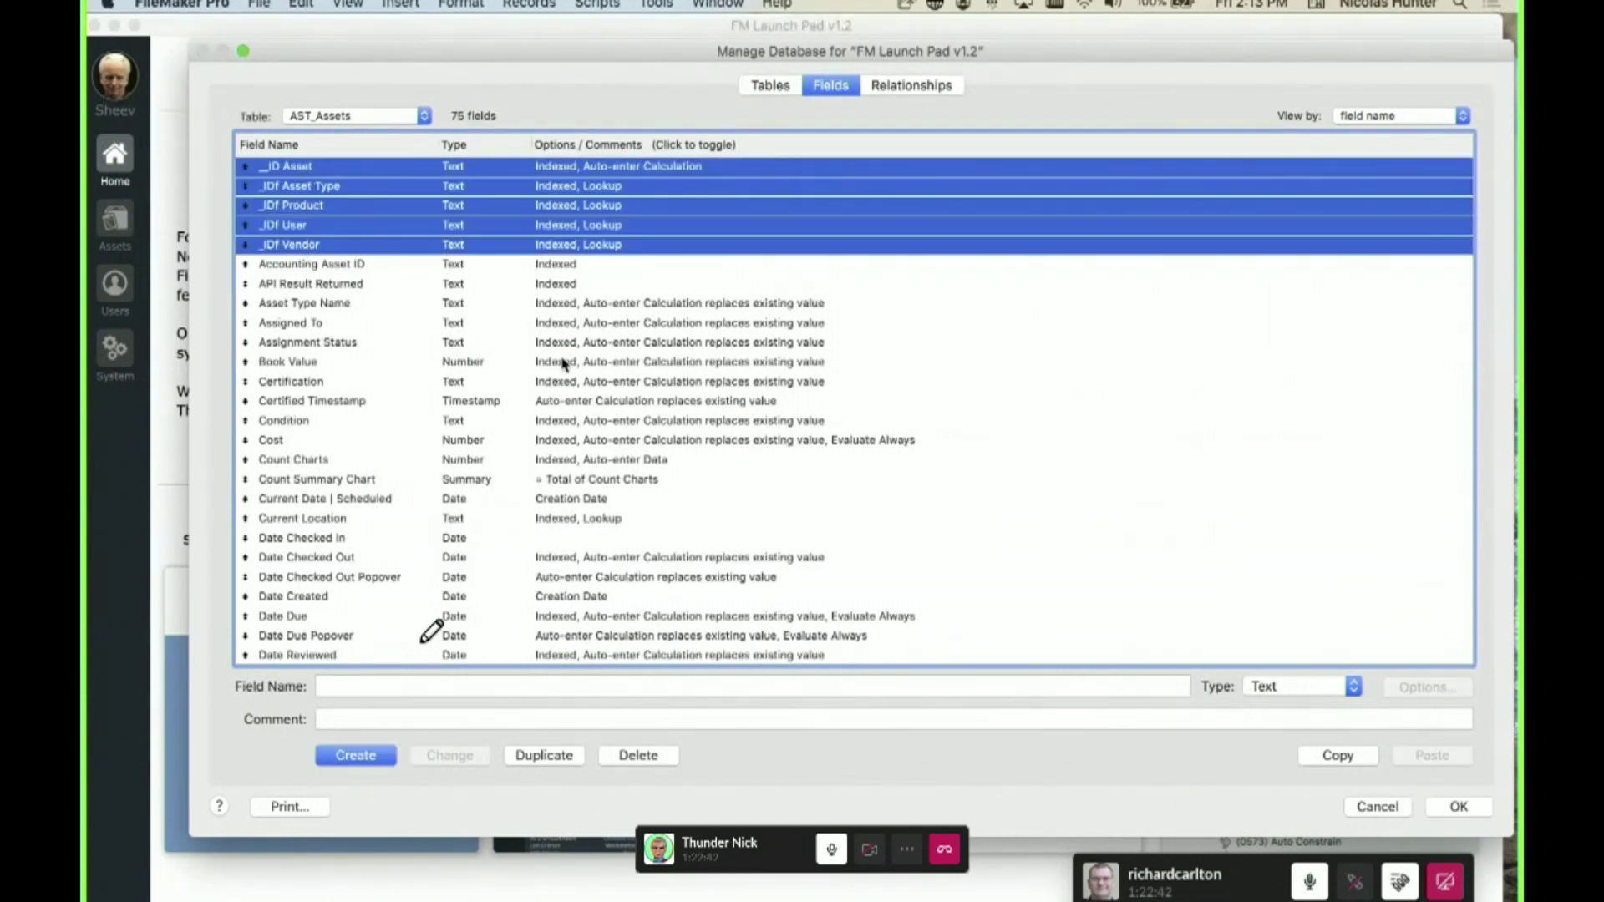
{"action": "left_click", "coordinate": [911, 88]}
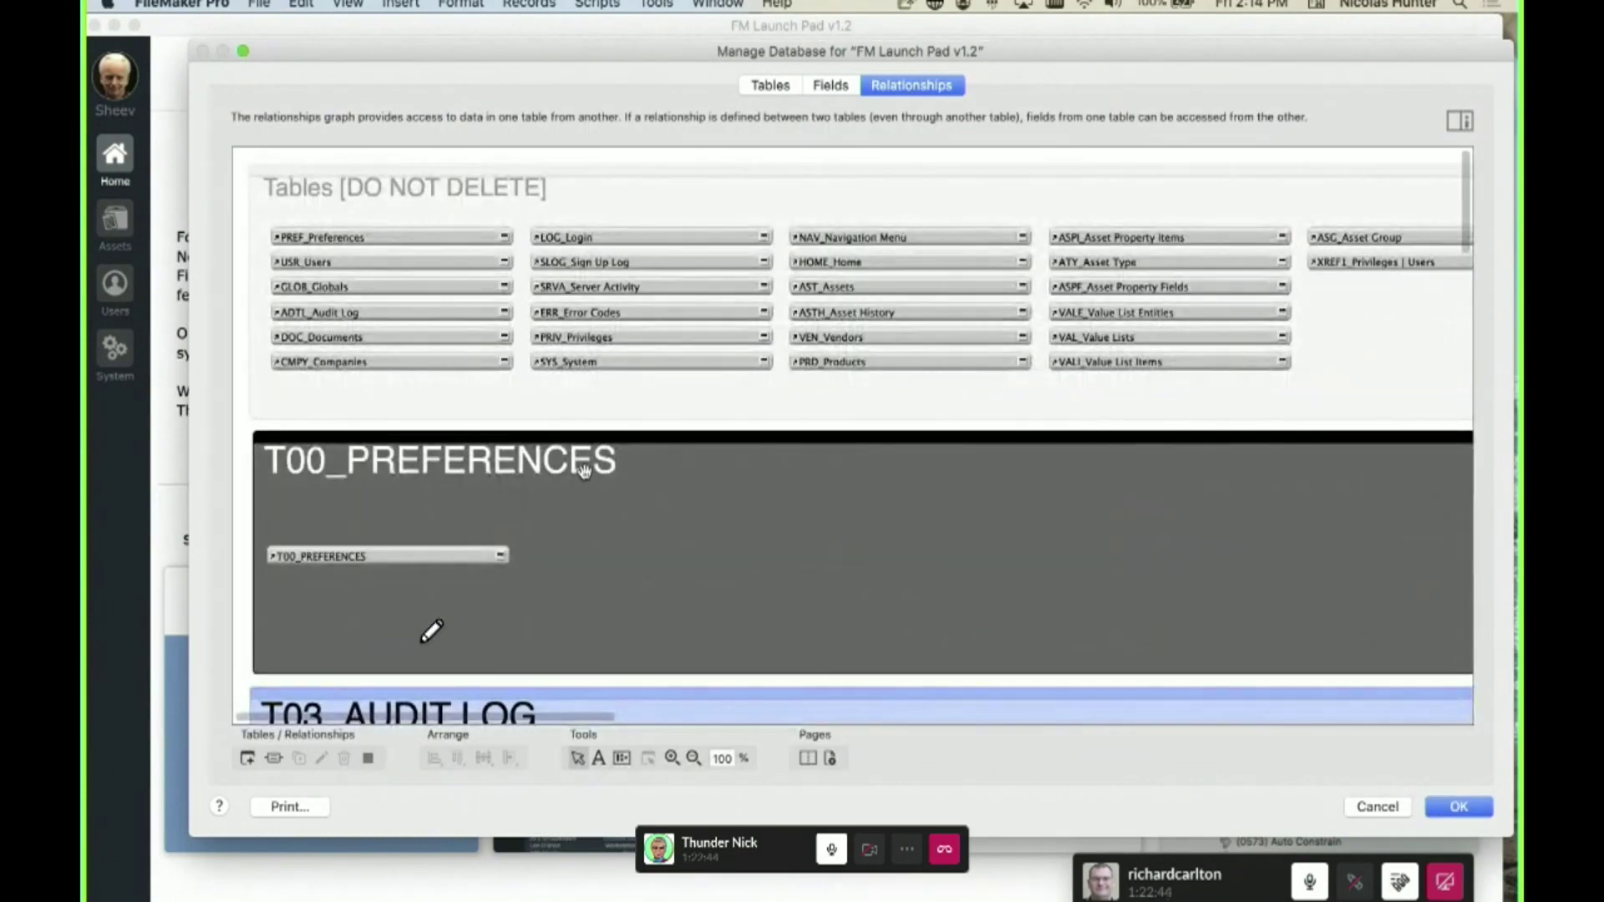
{"action": "scroll", "coordinate": [584, 470], "scroll_direction": "down", "scroll_amount": 20}
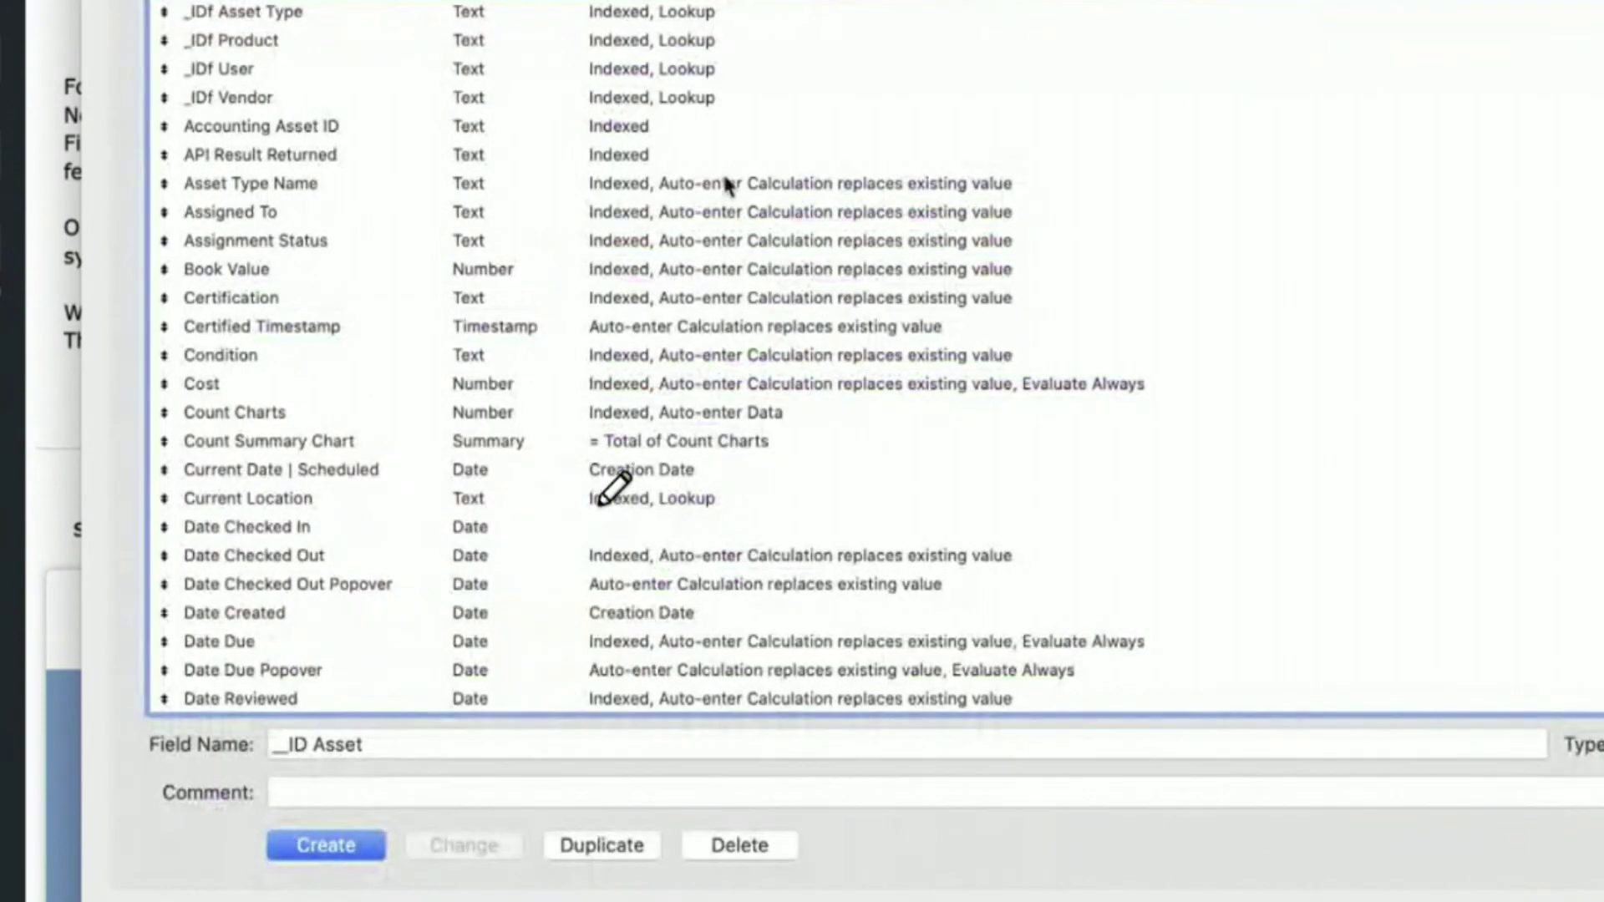
{"action": "double_click", "coordinate": [727, 183]}
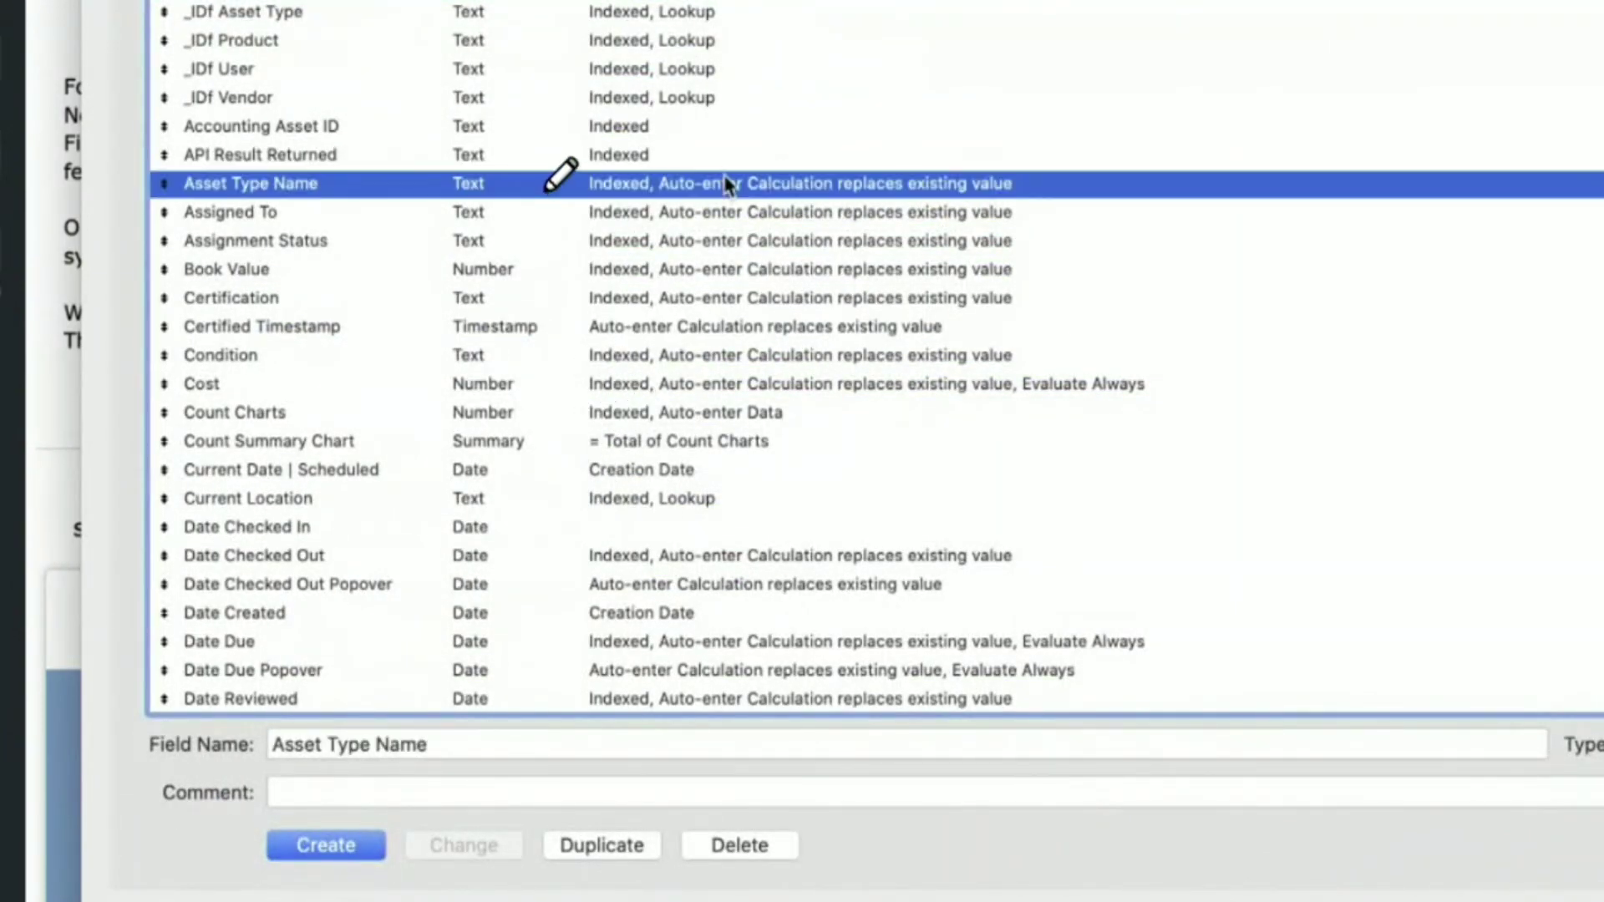
{"action": "key", "text": "Escape"}
{"action": "double_click", "coordinate": [692, 528]}
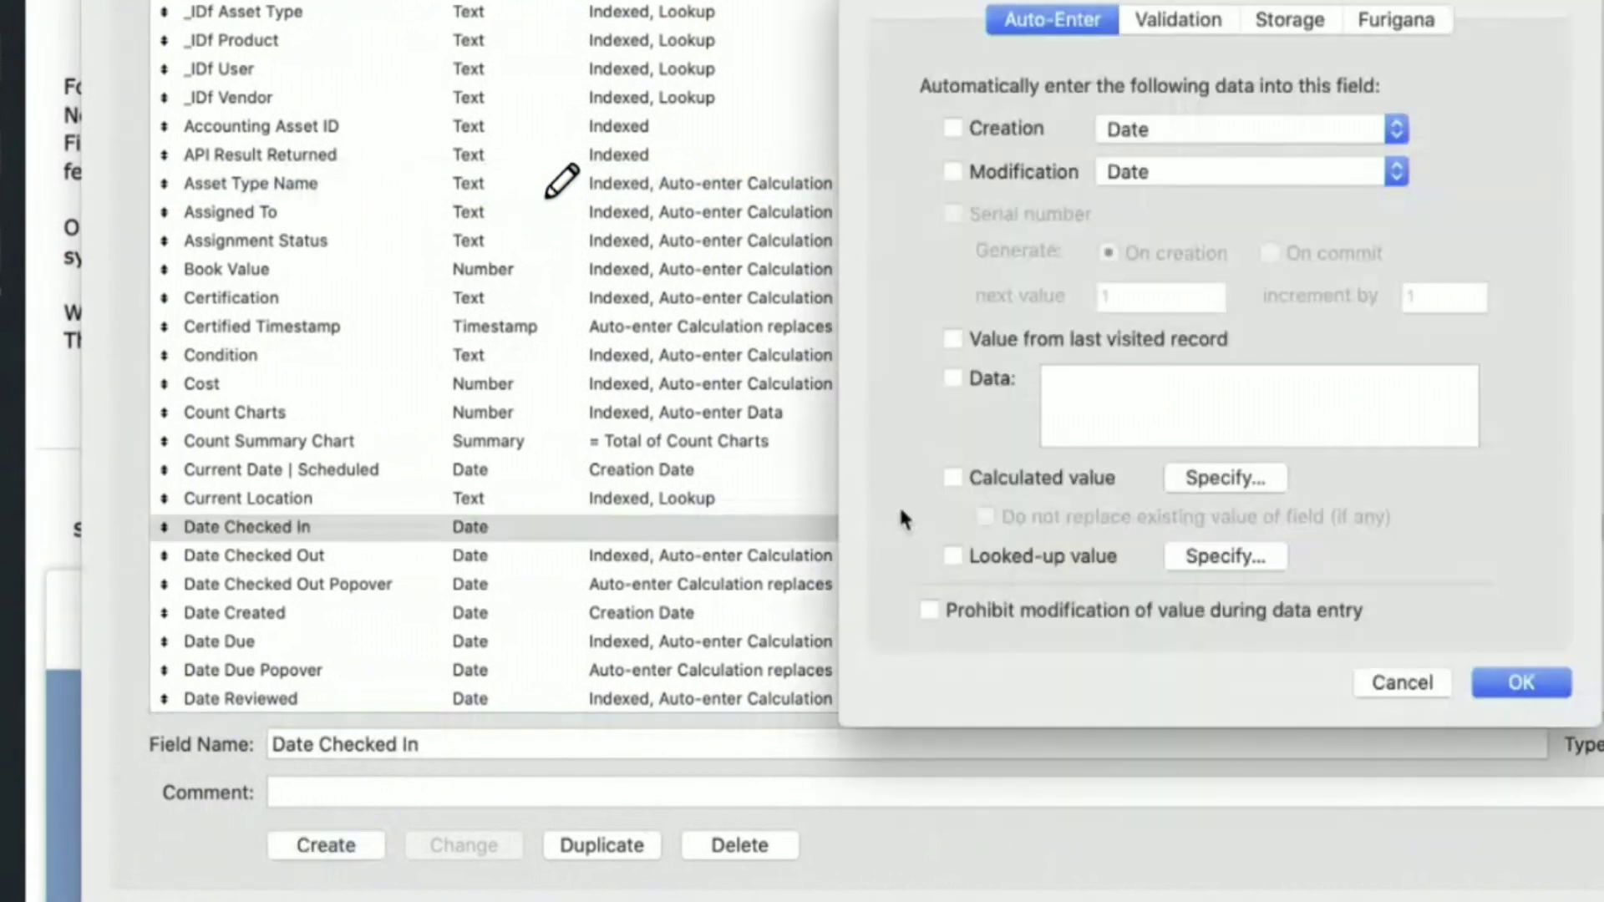
{"action": "left_click", "coordinate": [1253, 481]}
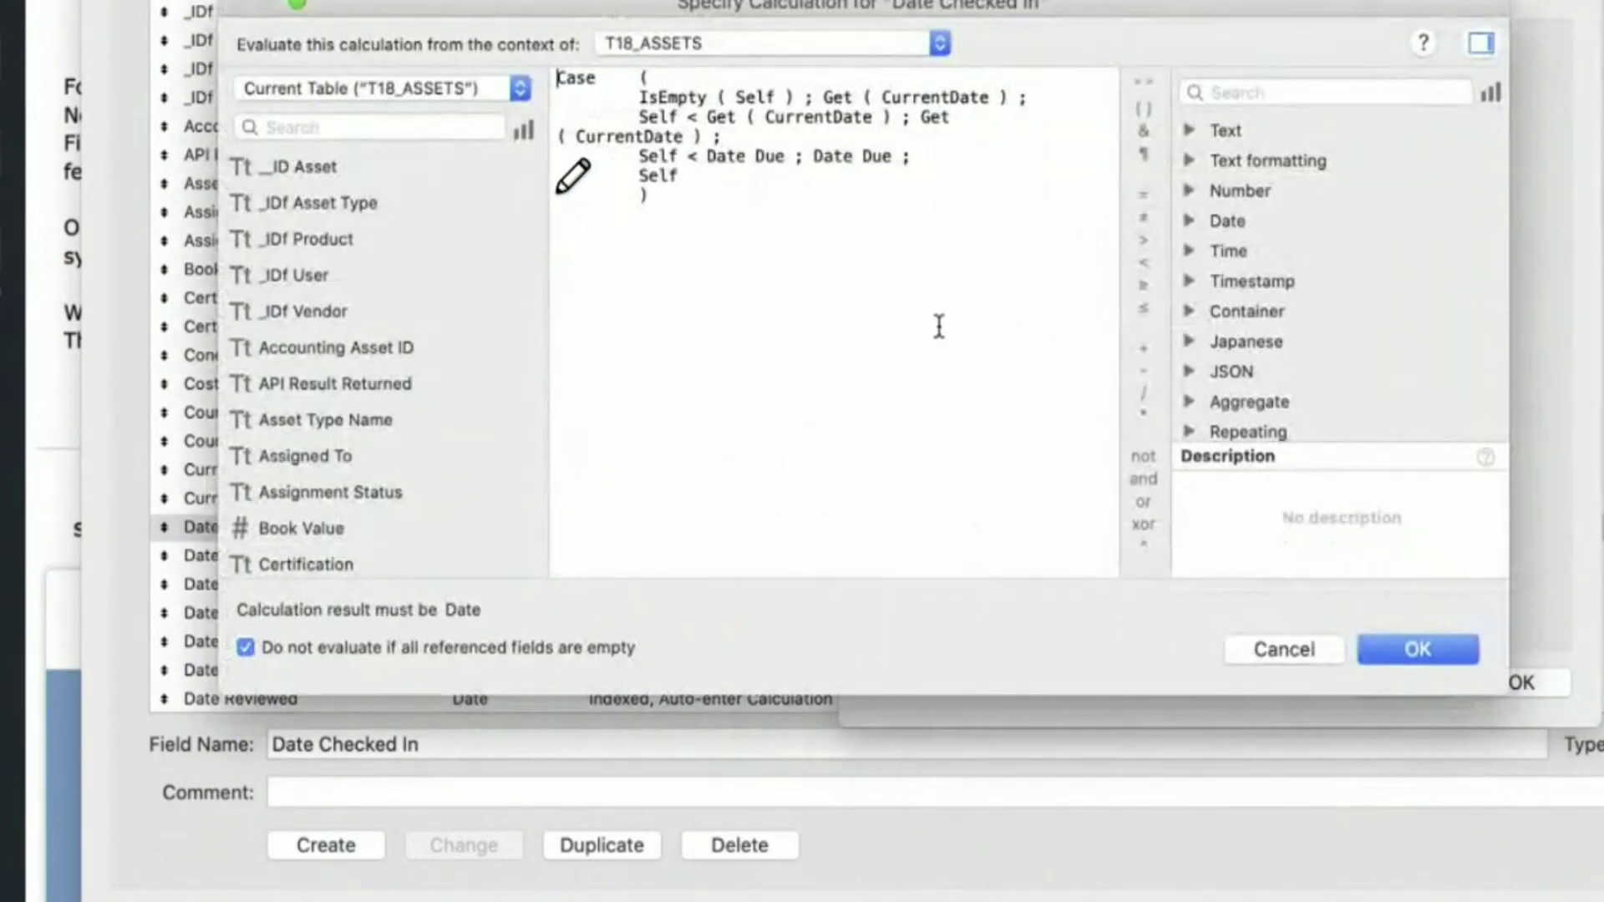
{"action": "key", "text": "Escape"}
{"action": "left_click", "coordinate": [1201, 480]}
{"action": "key", "text": "super+a"}
{"action": "key", "text": "BackSpace"}
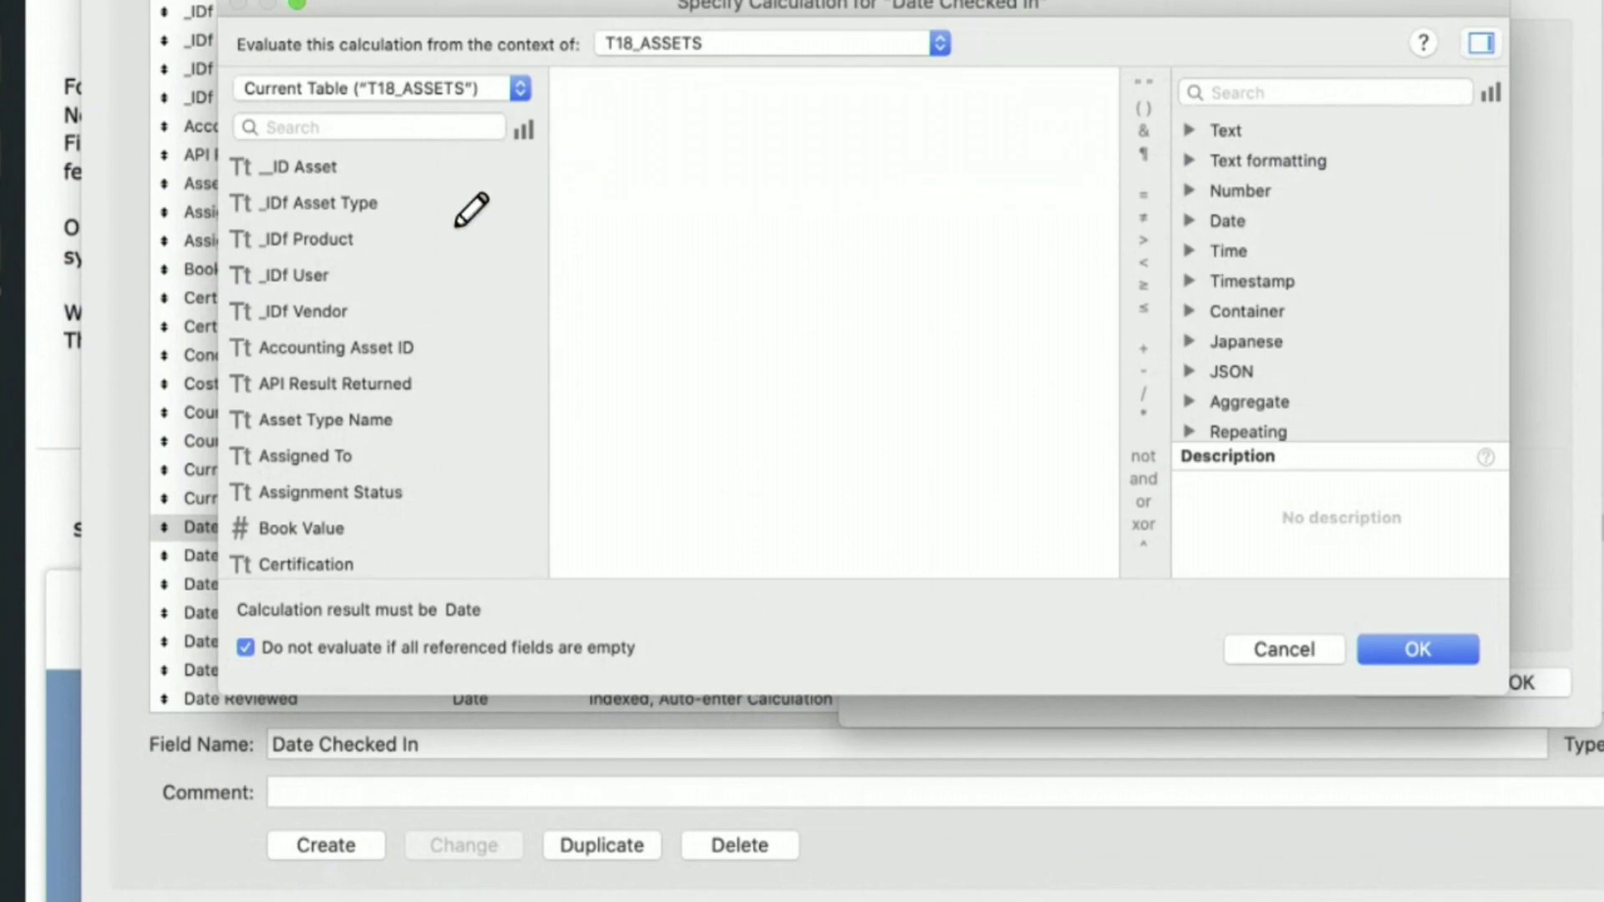
{"action": "type", "text": "t18"}
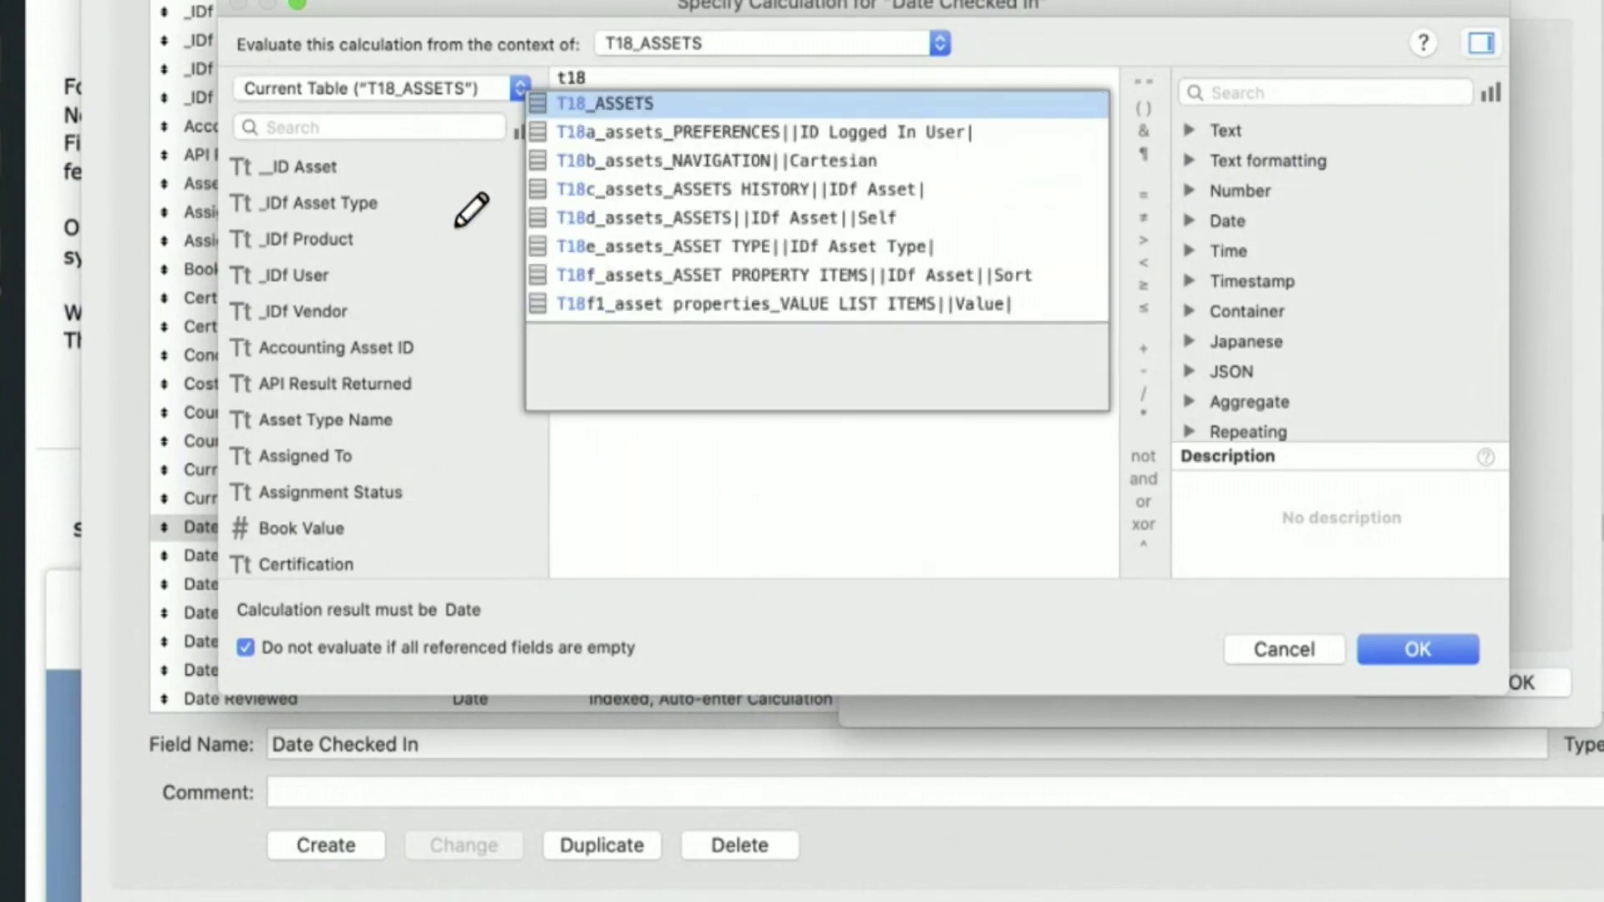
{"action": "key", "text": "Return"}
{"action": "key", "text": "Return"}
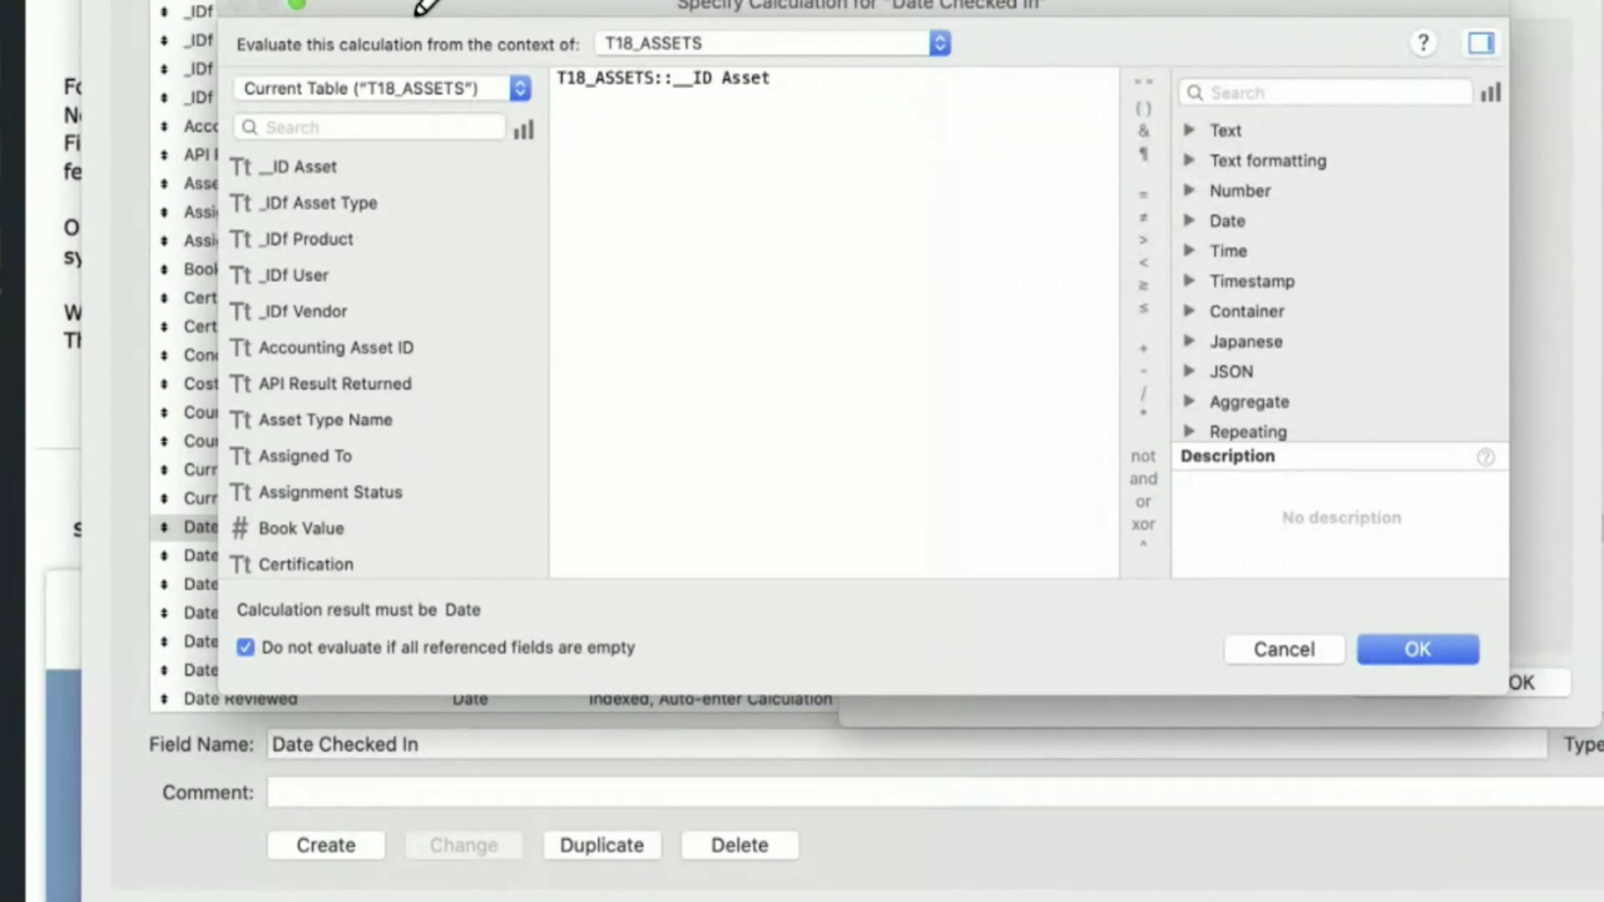
{"action": "key", "text": "super+a"}
{"action": "key", "text": "BackSpace"}
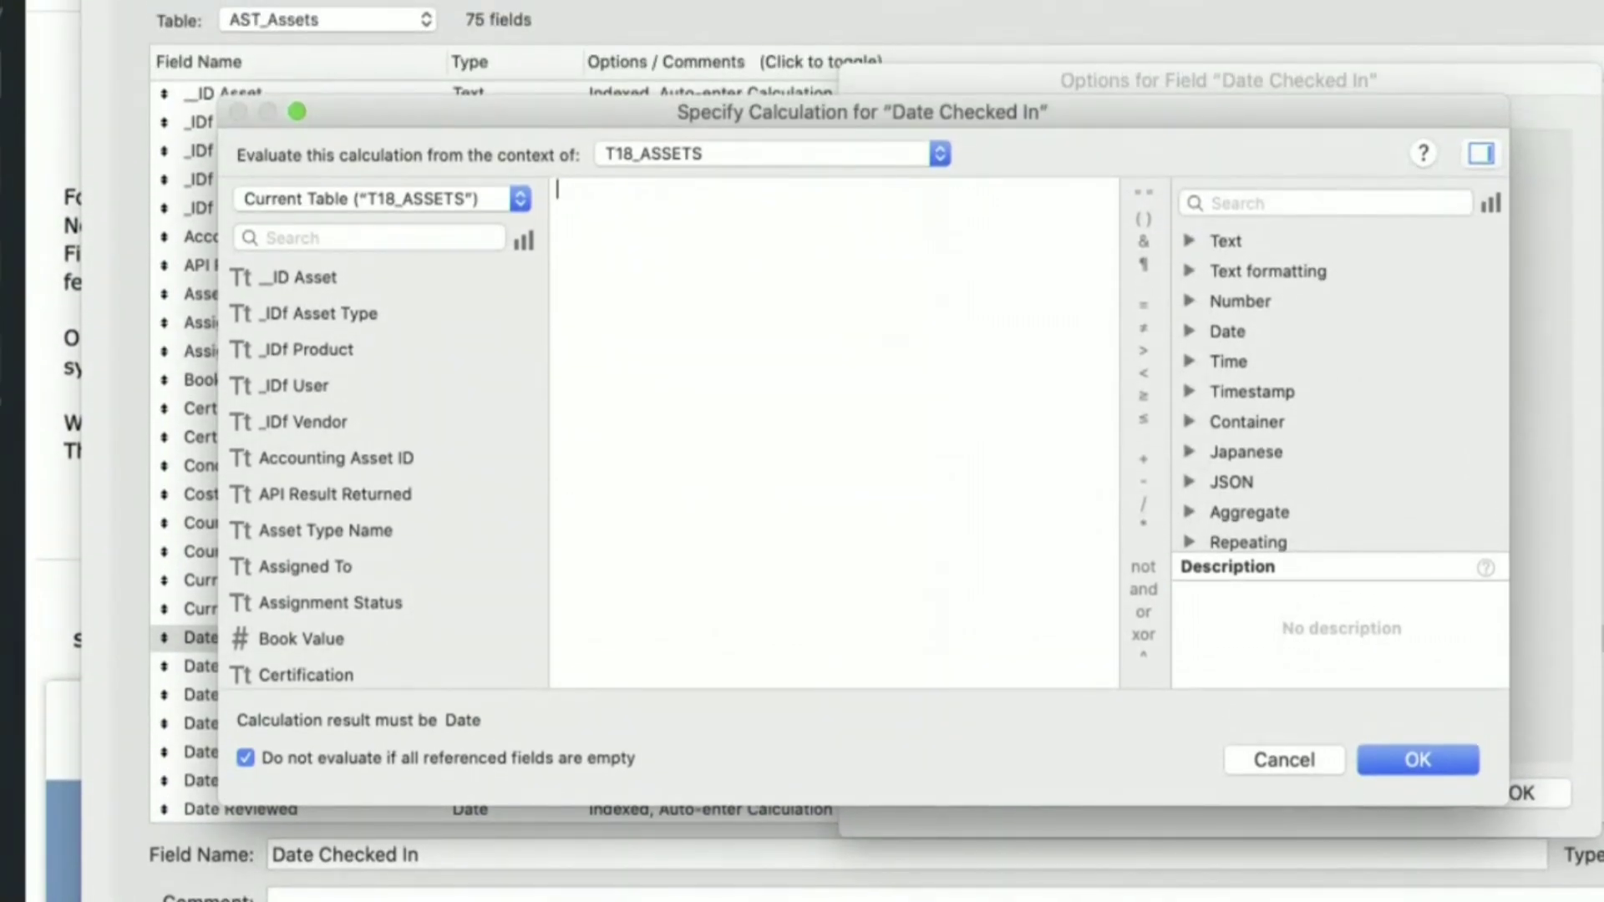
{"action": "type", "text": "t12"}
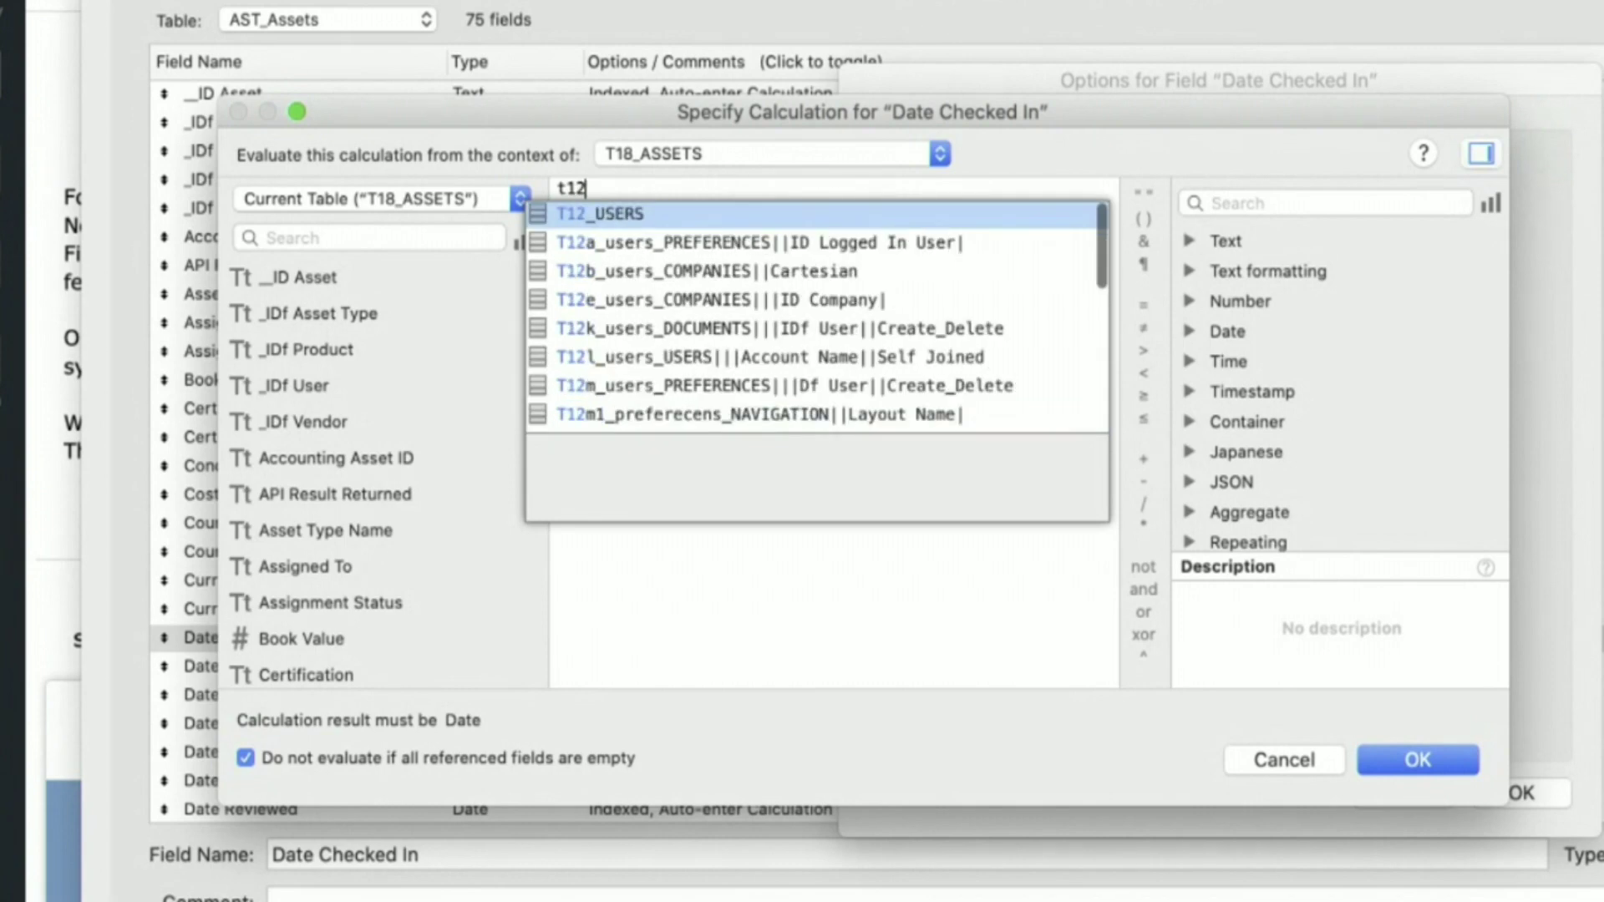
{"action": "key", "text": "Return"}
{"action": "key", "text": "Return"}
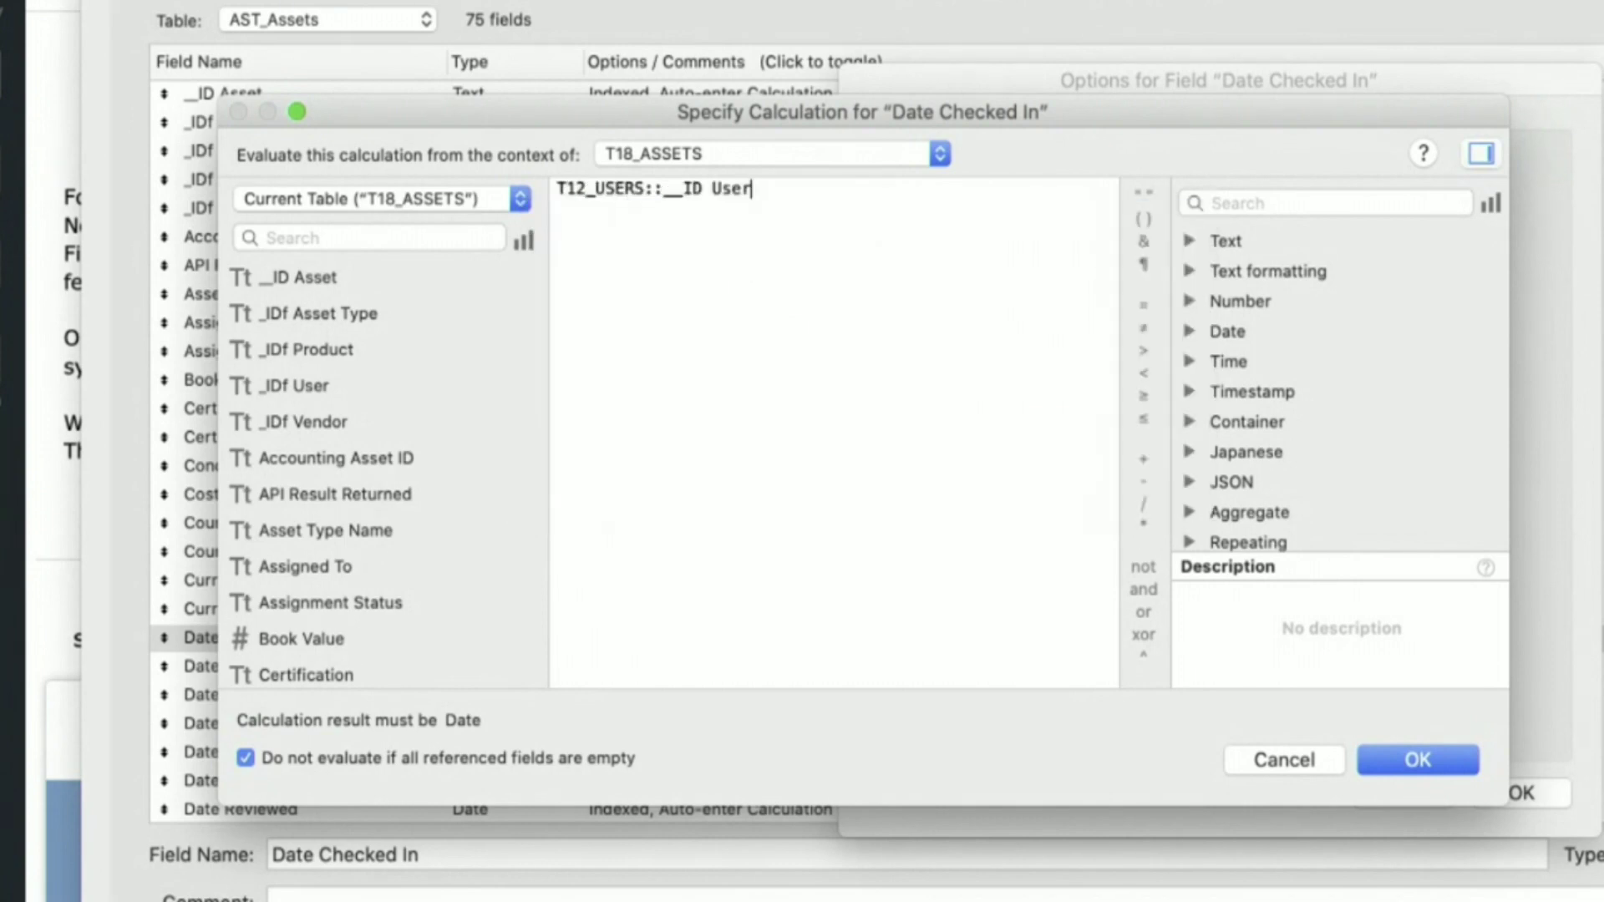
{"action": "key", "text": "BackSpace"}
{"action": "key", "text": "BackSpace"}
{"action": "key", "text": "BackSpace"}
{"action": "key", "text": "BackSpace"}
{"action": "key", "text": "BackSpace"}
{"action": "key", "text": "BackSpace"}
{"action": "key", "text": "BackSpace"}
{"action": "key", "text": "BackSpace"}
{"action": "key", "text": "BackSpace"}
{"action": "key", "text": "BackSpace"}
{"action": "key", "text": "BackSpace"}
{"action": "key", "text": "BackSpace"}
{"action": "key", "text": "BackSpace"}
{"action": "key", "text": "BackSpace"}
{"action": "key", "text": "BackSpace"}
{"action": "key", "text": "BackSpace"}
{"action": "key", "text": "BackSpace"}
{"action": "key", "text": "BackSpace"}
{"action": "key", "text": "BackSpace"}
{"action": "key", "text": "BackSpace"}
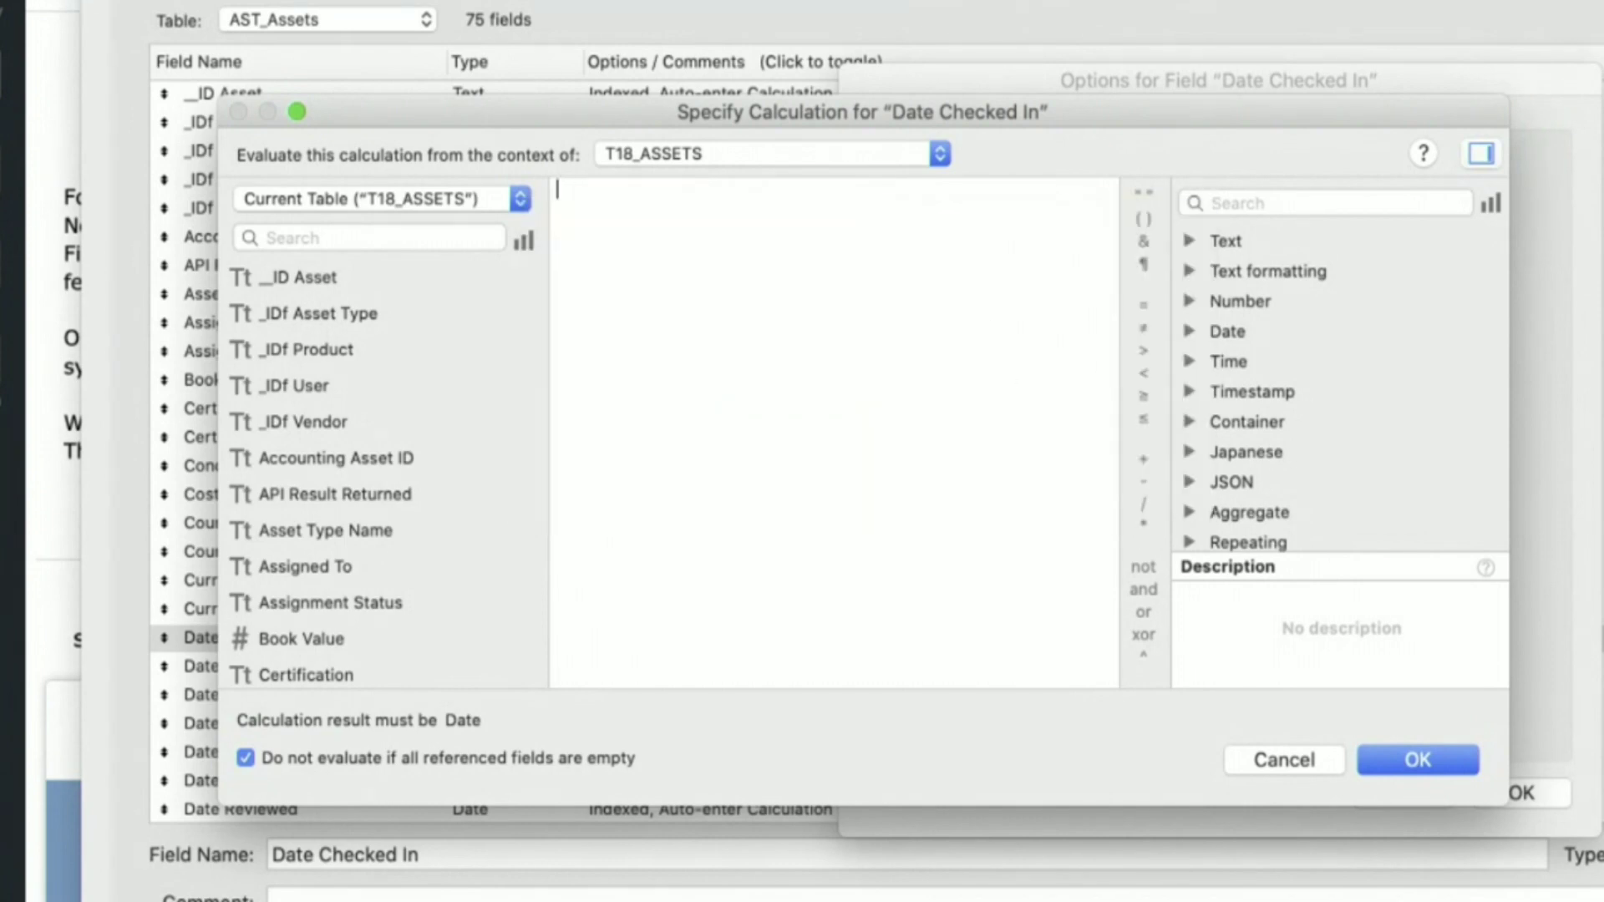
{"action": "type", "text": "t0"}
{"action": "key", "text": "BackSpace"}
{"action": "type", "text": "18"}
{"action": "key", "text": "BackSpace"}
{"action": "key", "text": "BackSpace"}
{"action": "type", "text": "101_LOGIN::"}
{"action": "key", "text": "Return"}
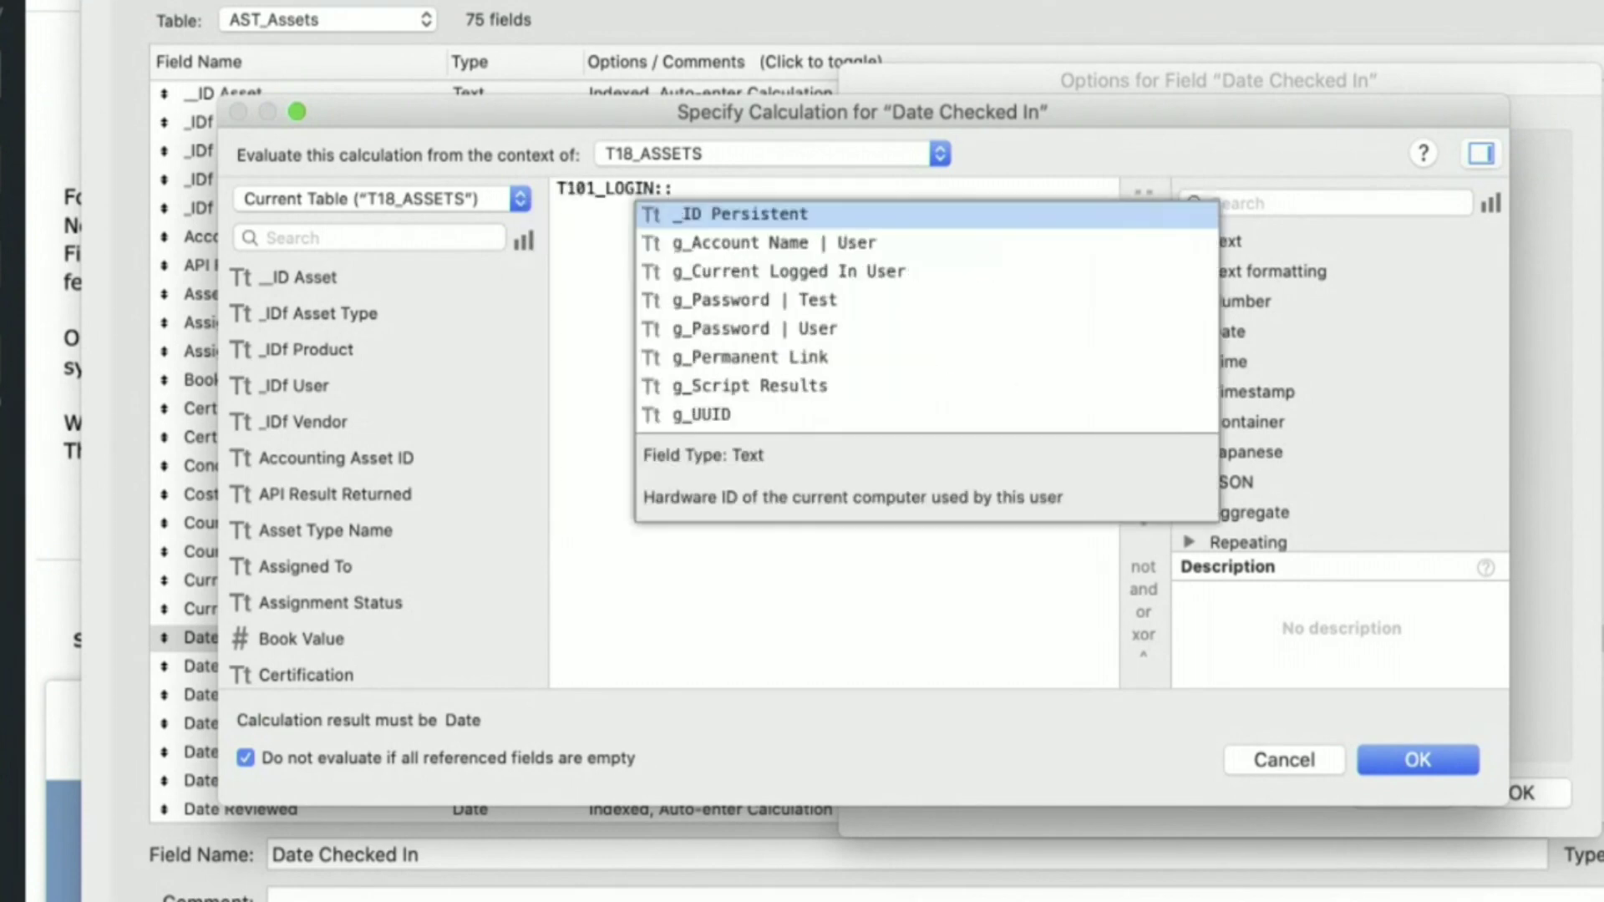
{"action": "key", "text": "Return"}
{"action": "key", "text": "Return"}
{"action": "key", "text": "Return"}
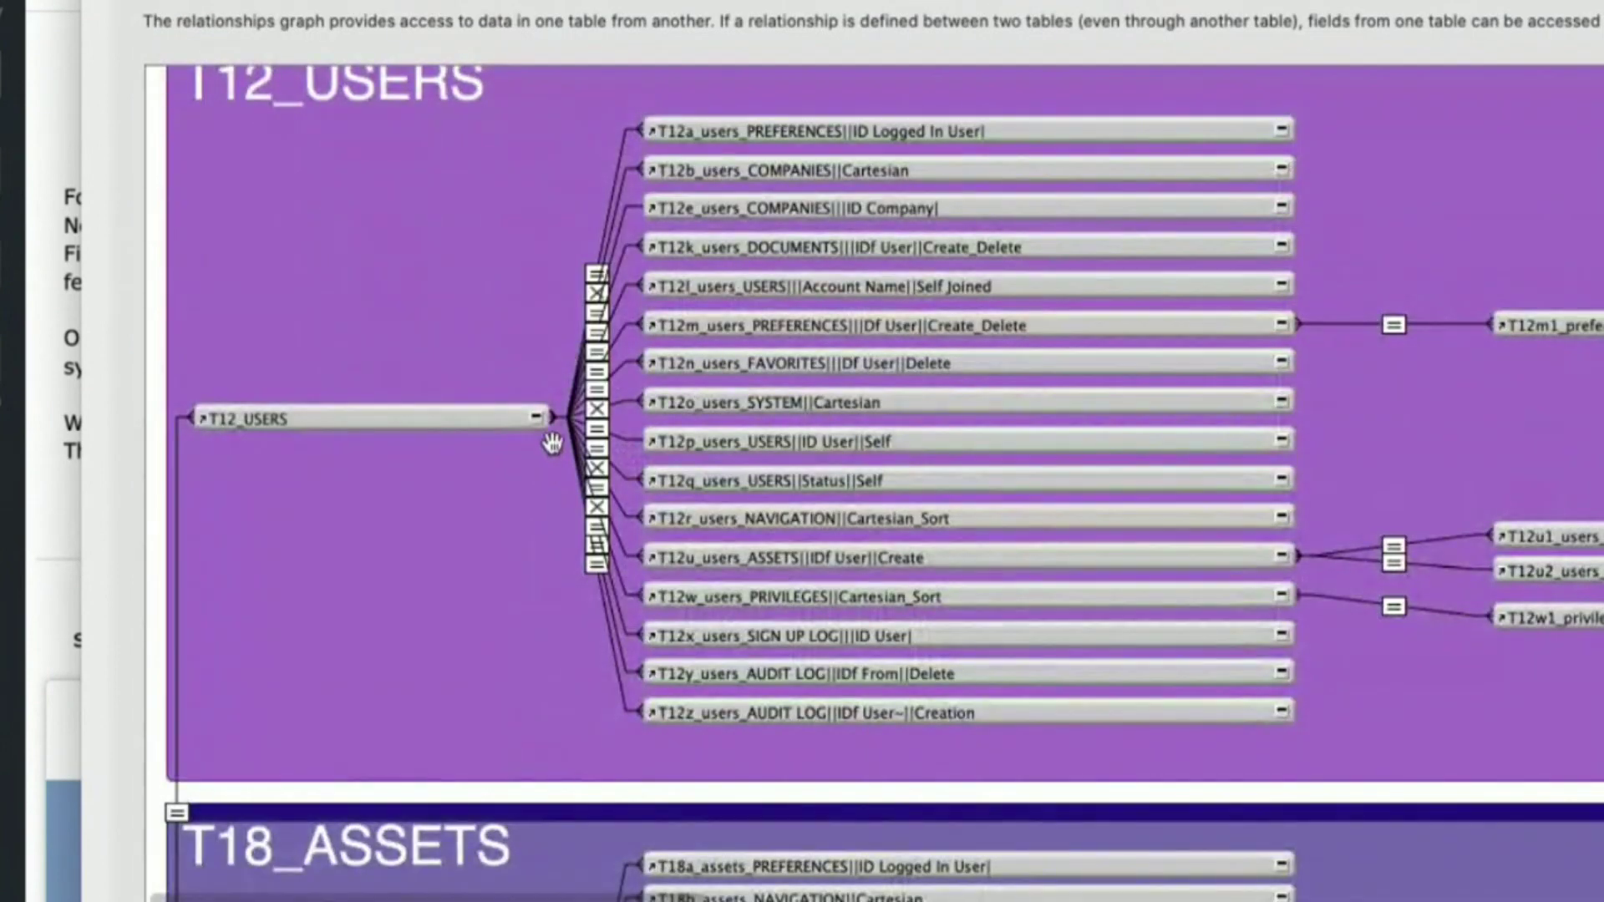
- Expand then collapse T12_USERS and T12z_users_AUDIT LOG in the graph, then bring up Add Table
{"action": "left_click", "coordinate": [536, 417]}
{"action": "scroll", "coordinate": [340, 323], "scroll_direction": "down", "scroll_amount": 5}
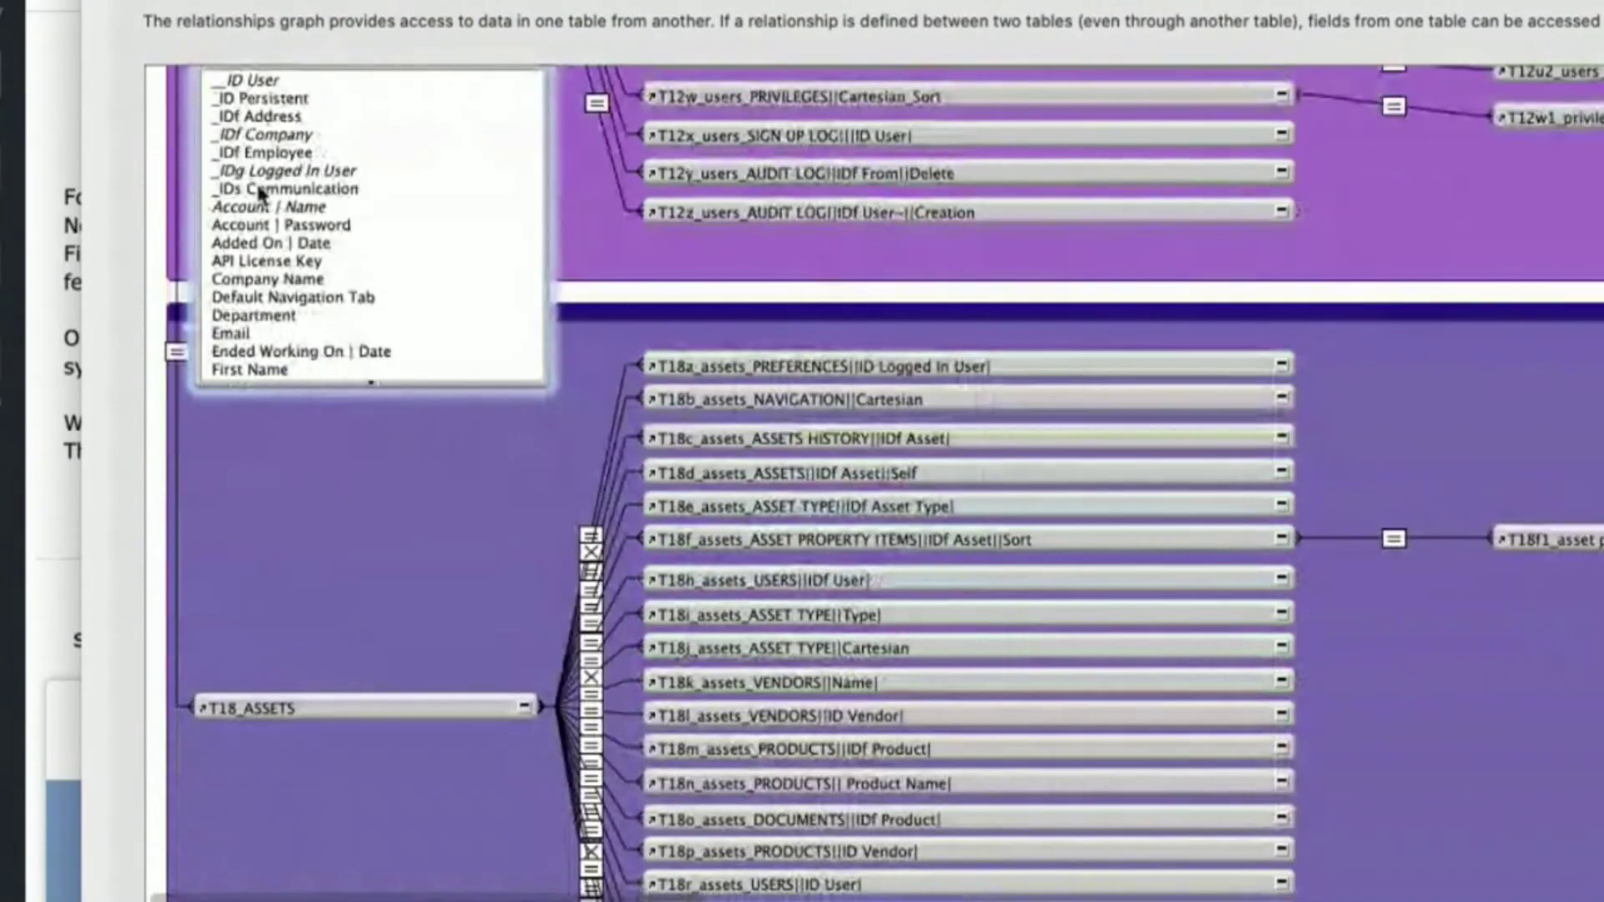
{"action": "scroll", "coordinate": [340, 323], "scroll_direction": "up", "scroll_amount": 3}
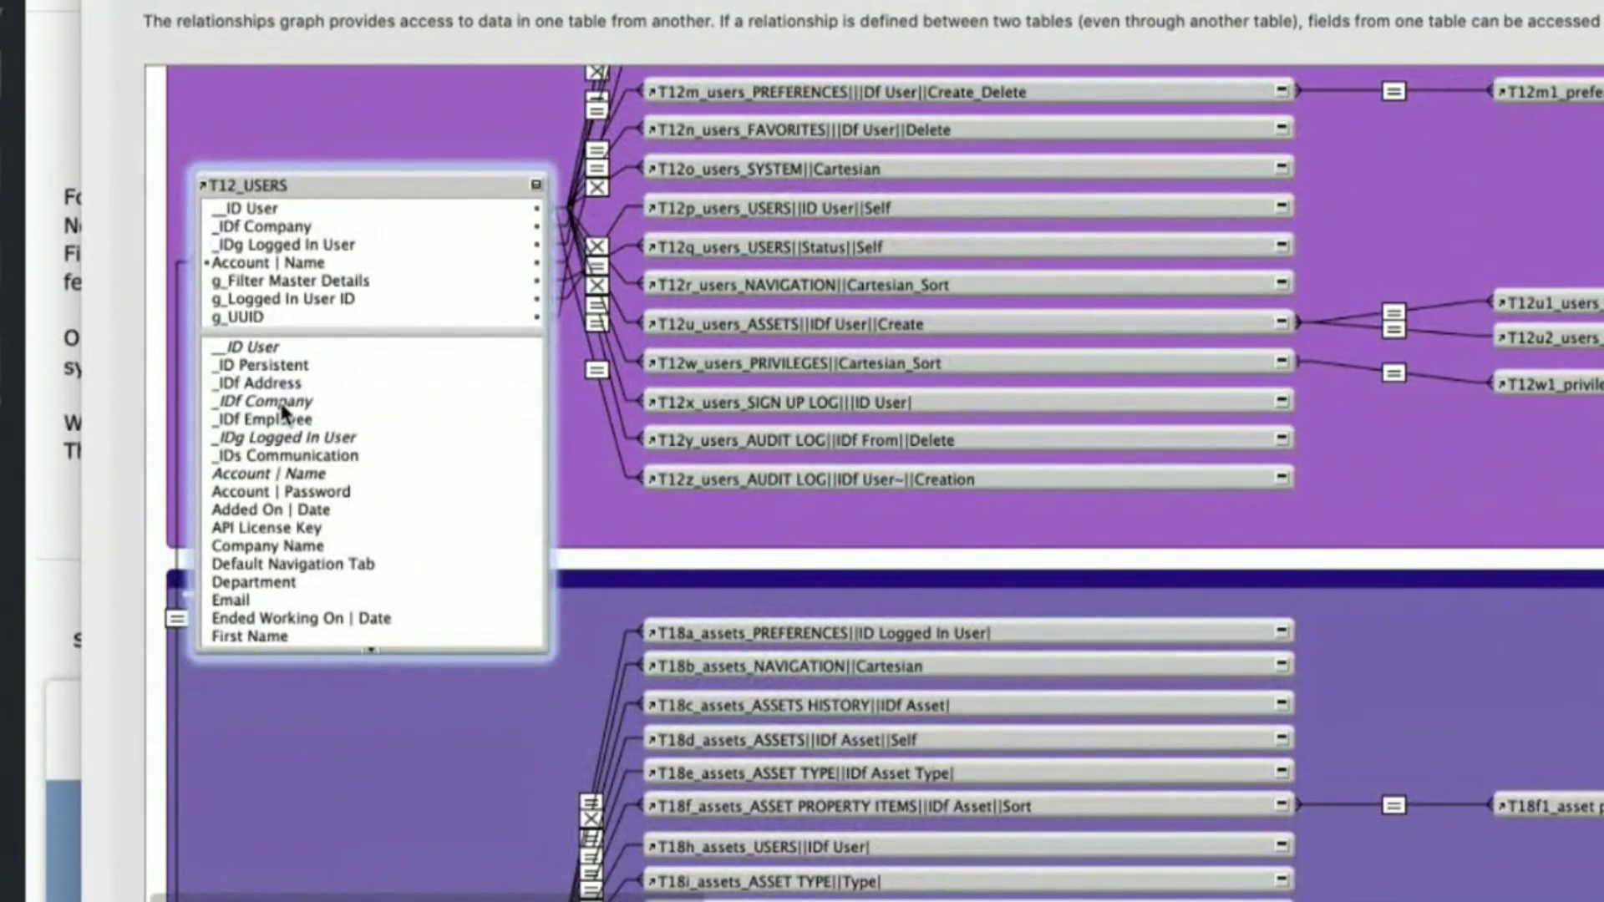
{"action": "left_click", "coordinate": [1280, 478]}
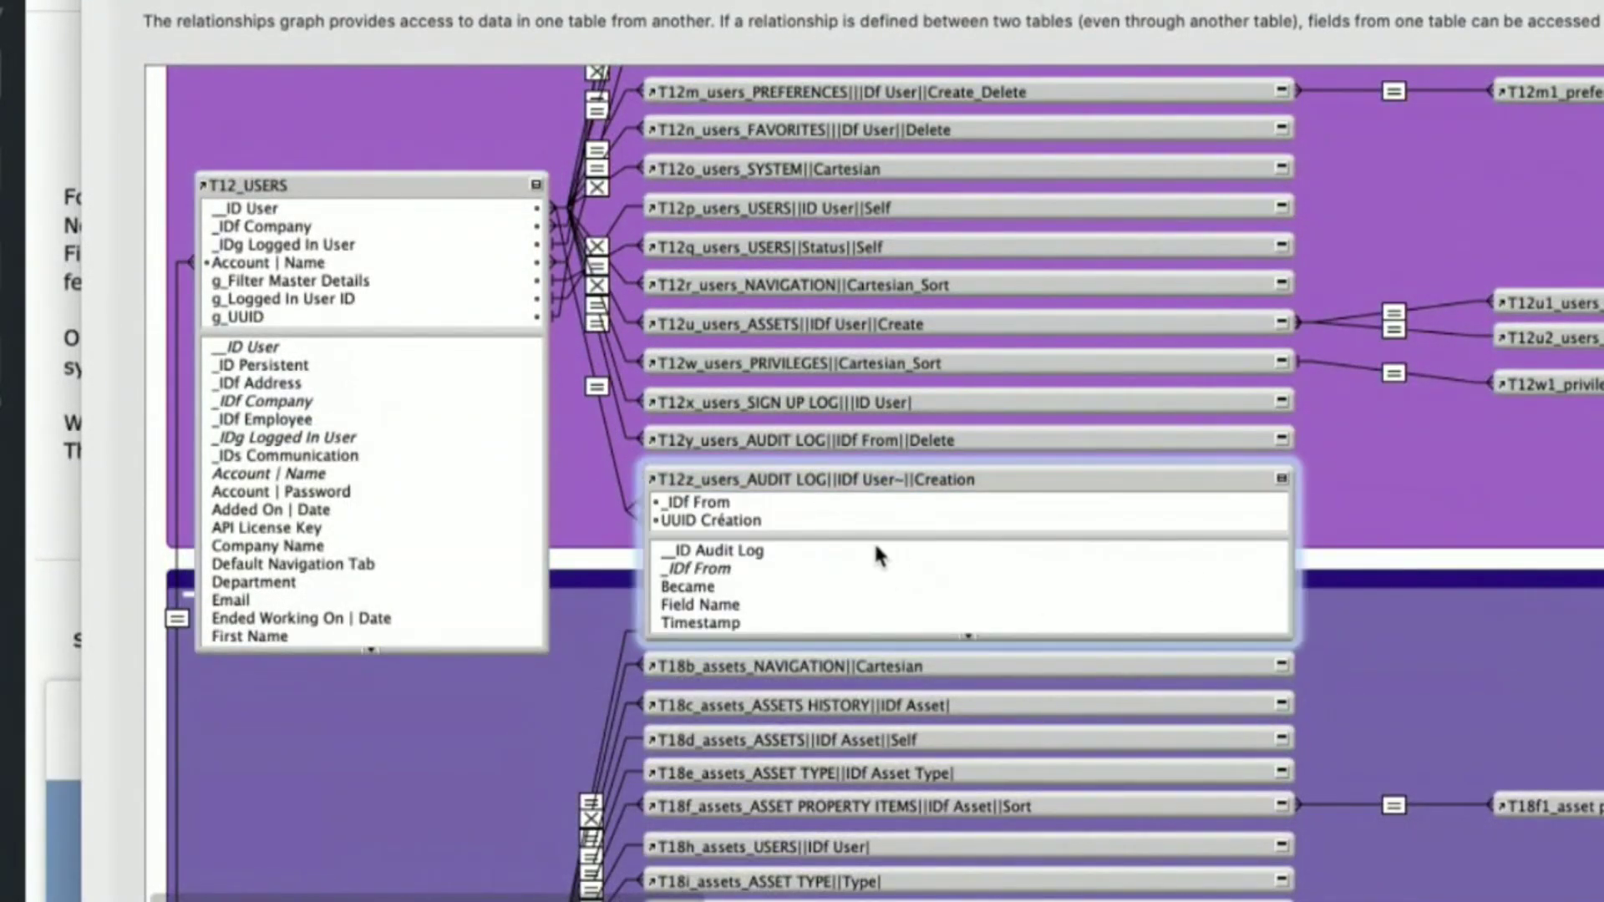
{"action": "left_click", "coordinate": [1281, 478]}
{"action": "left_click", "coordinate": [535, 183]}
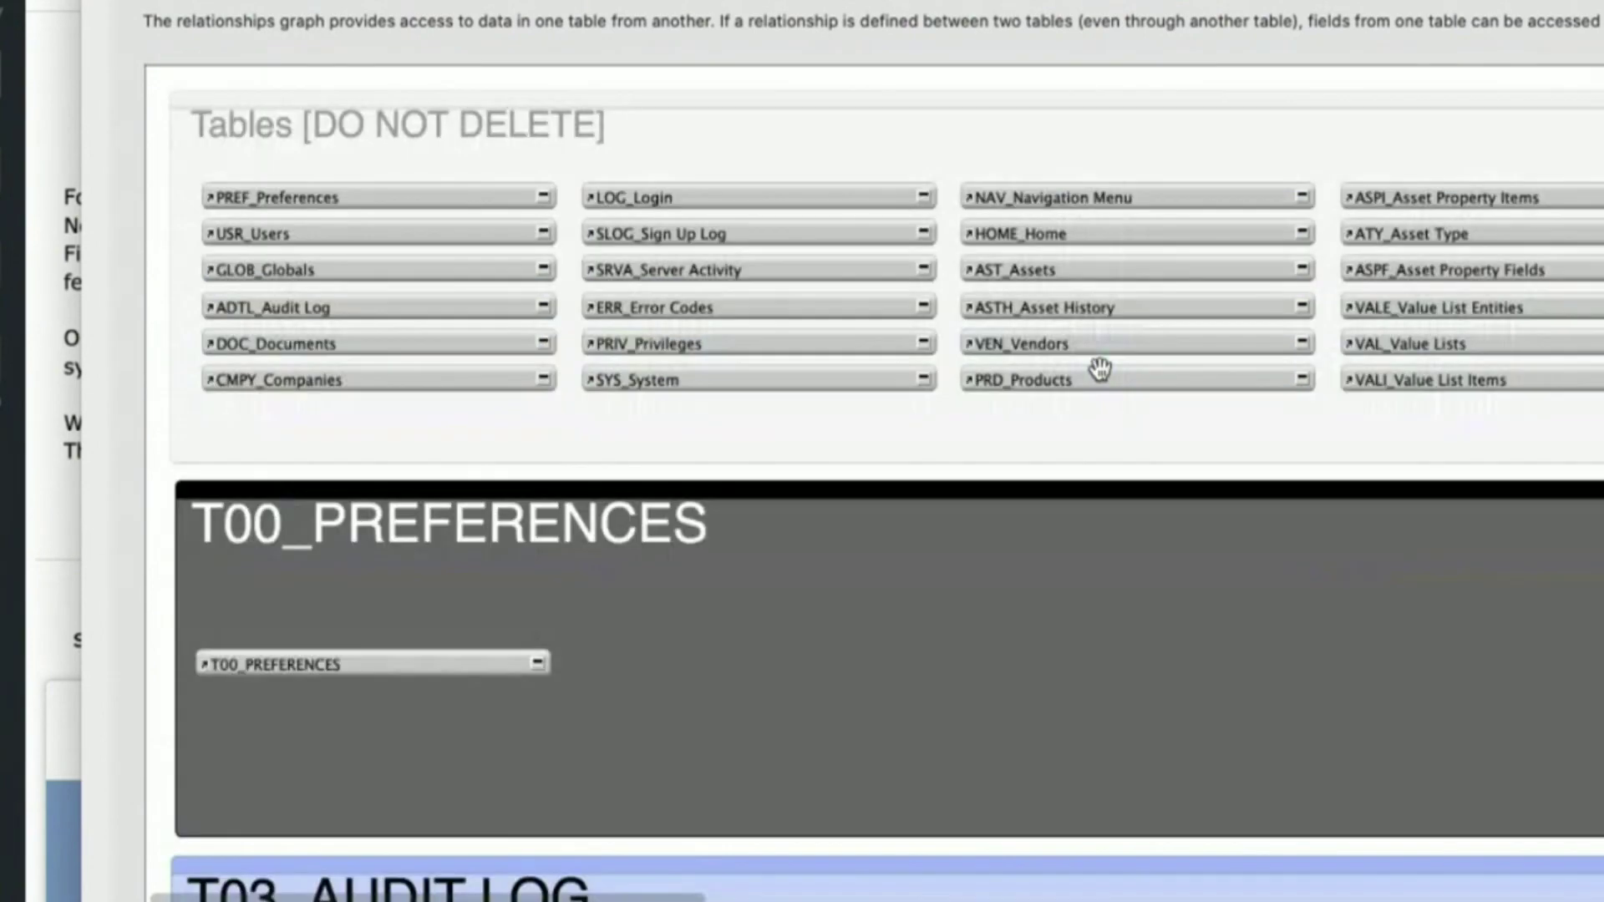
{"action": "scroll", "coordinate": [681, 357], "scroll_direction": "down", "scroll_amount": 2}
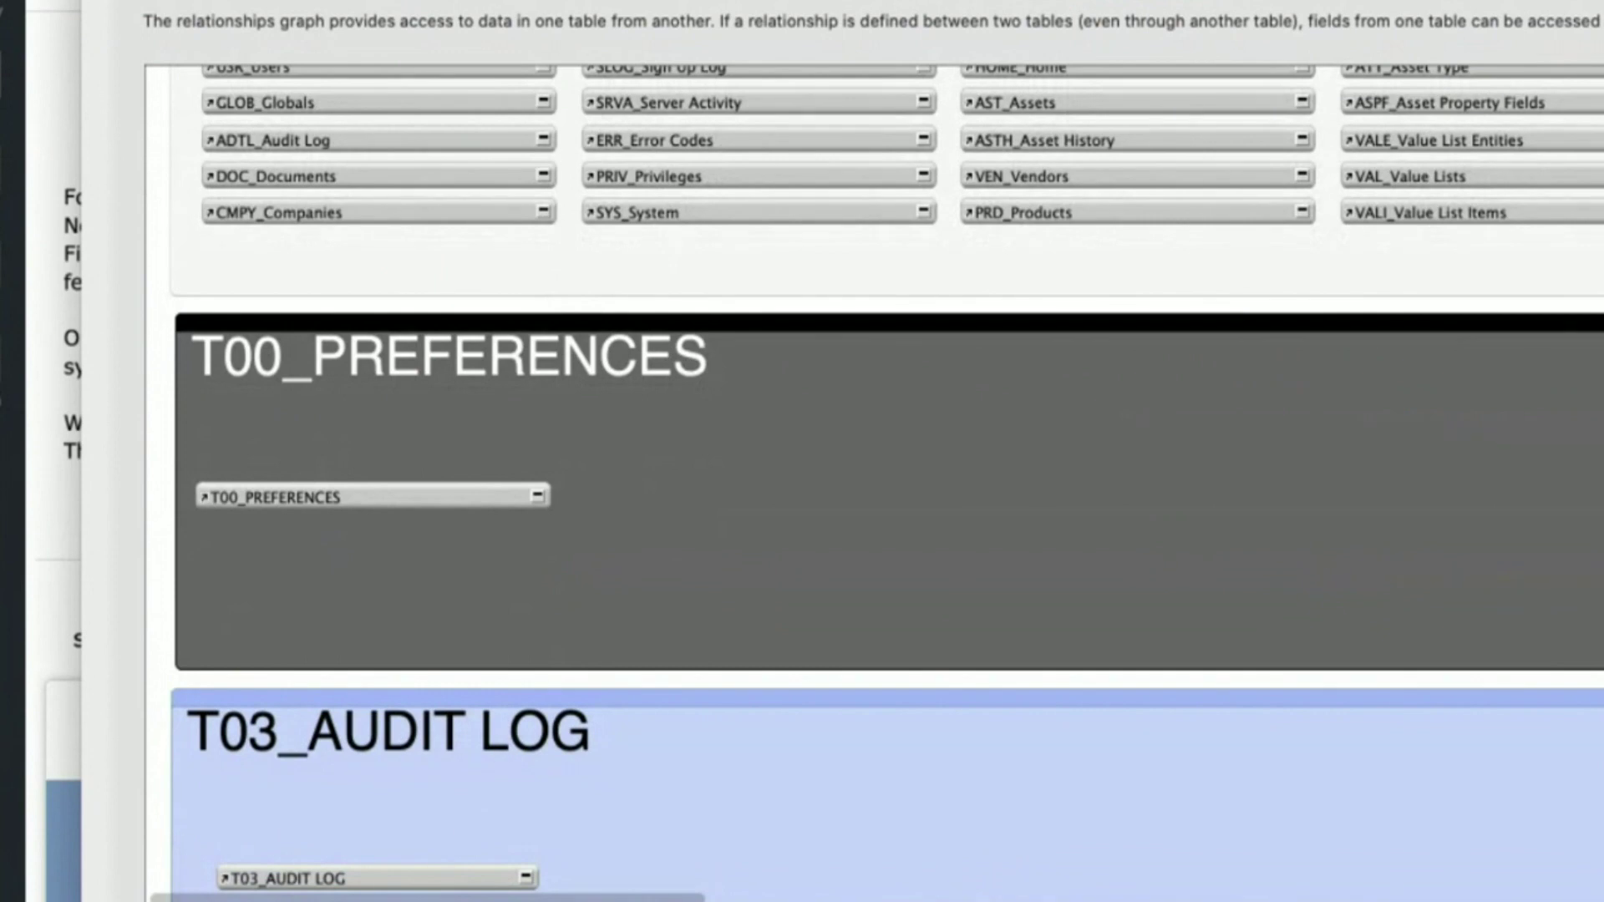
{"action": "left_click", "coordinate": [171, 900]}
- Add AST_Assets 2 and USR_Users 2 occurrences to the graph, spread them apart and enlarge both
{"action": "double_click", "coordinate": [928, 359]}
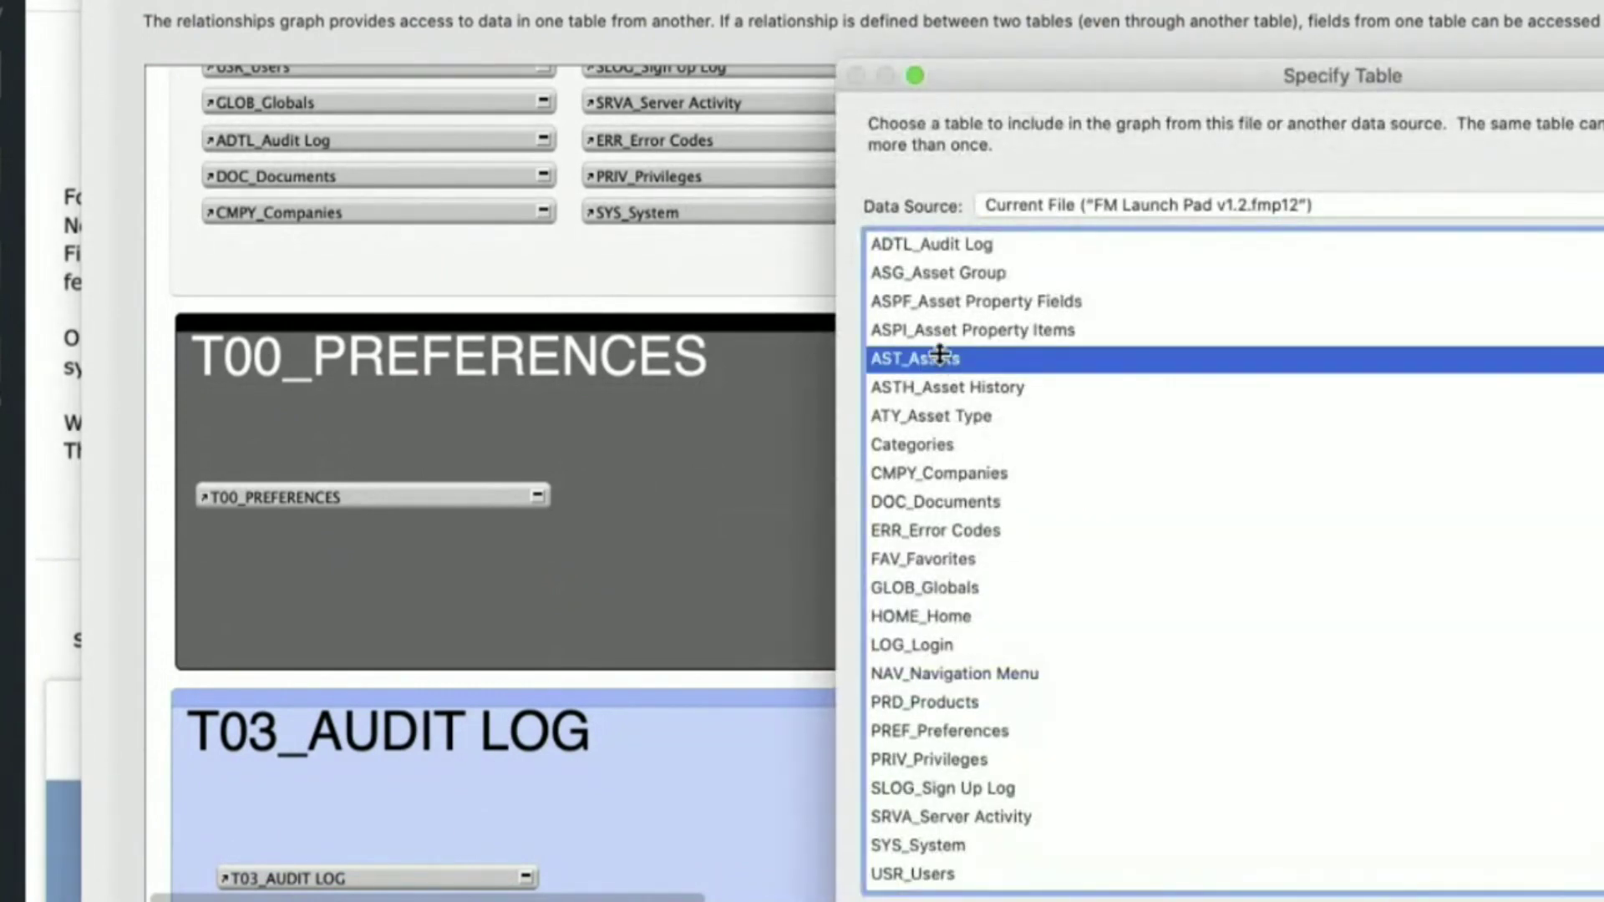
{"action": "left_click", "coordinate": [171, 901]}
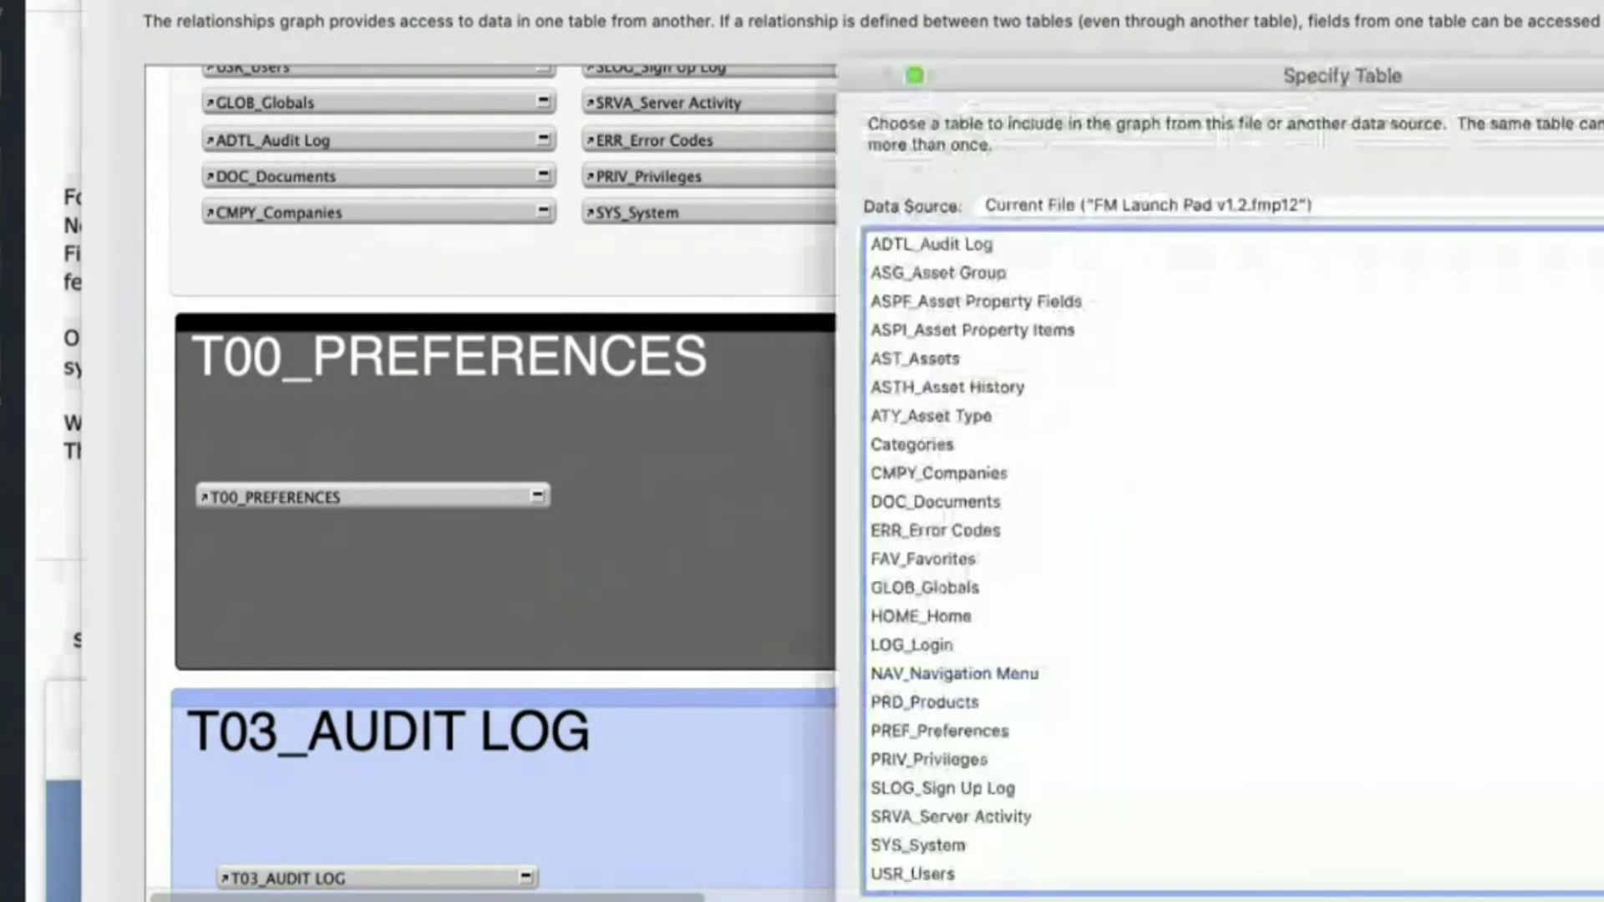
{"action": "left_click", "coordinate": [1055, 741]}
{"action": "double_click", "coordinate": [989, 874]}
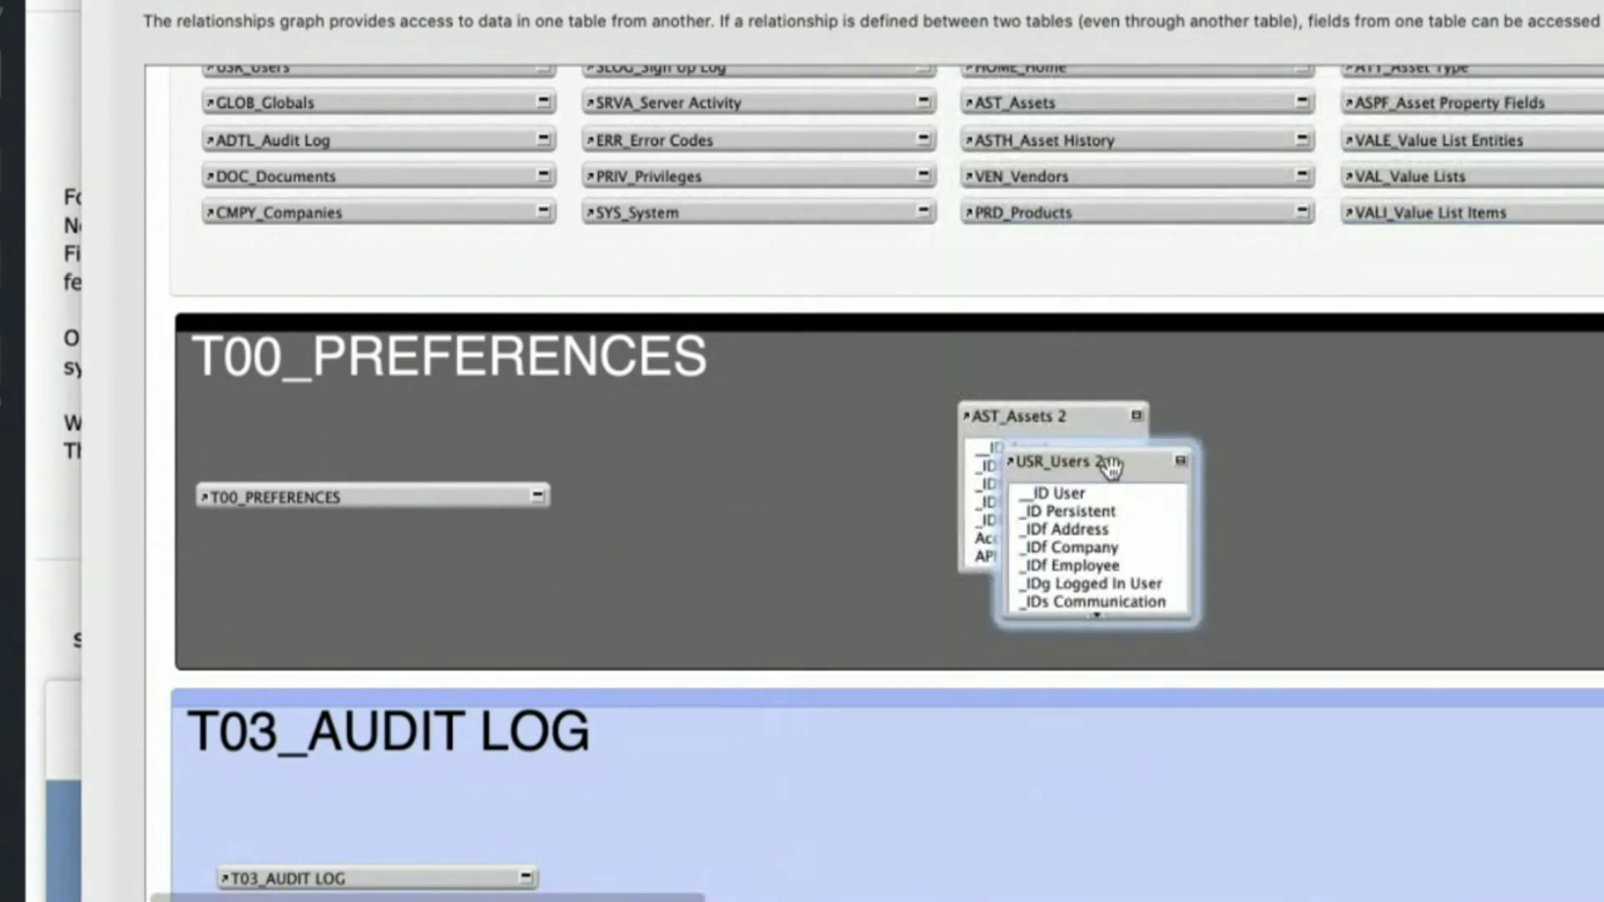
{"action": "left_click_drag", "start_coordinate": [1109, 462], "coordinate": [1429, 426]}
{"action": "left_click_drag", "start_coordinate": [1107, 571], "coordinate": [1131, 755]}
{"action": "left_click_drag", "start_coordinate": [1474, 579], "coordinate": [1494, 745]}
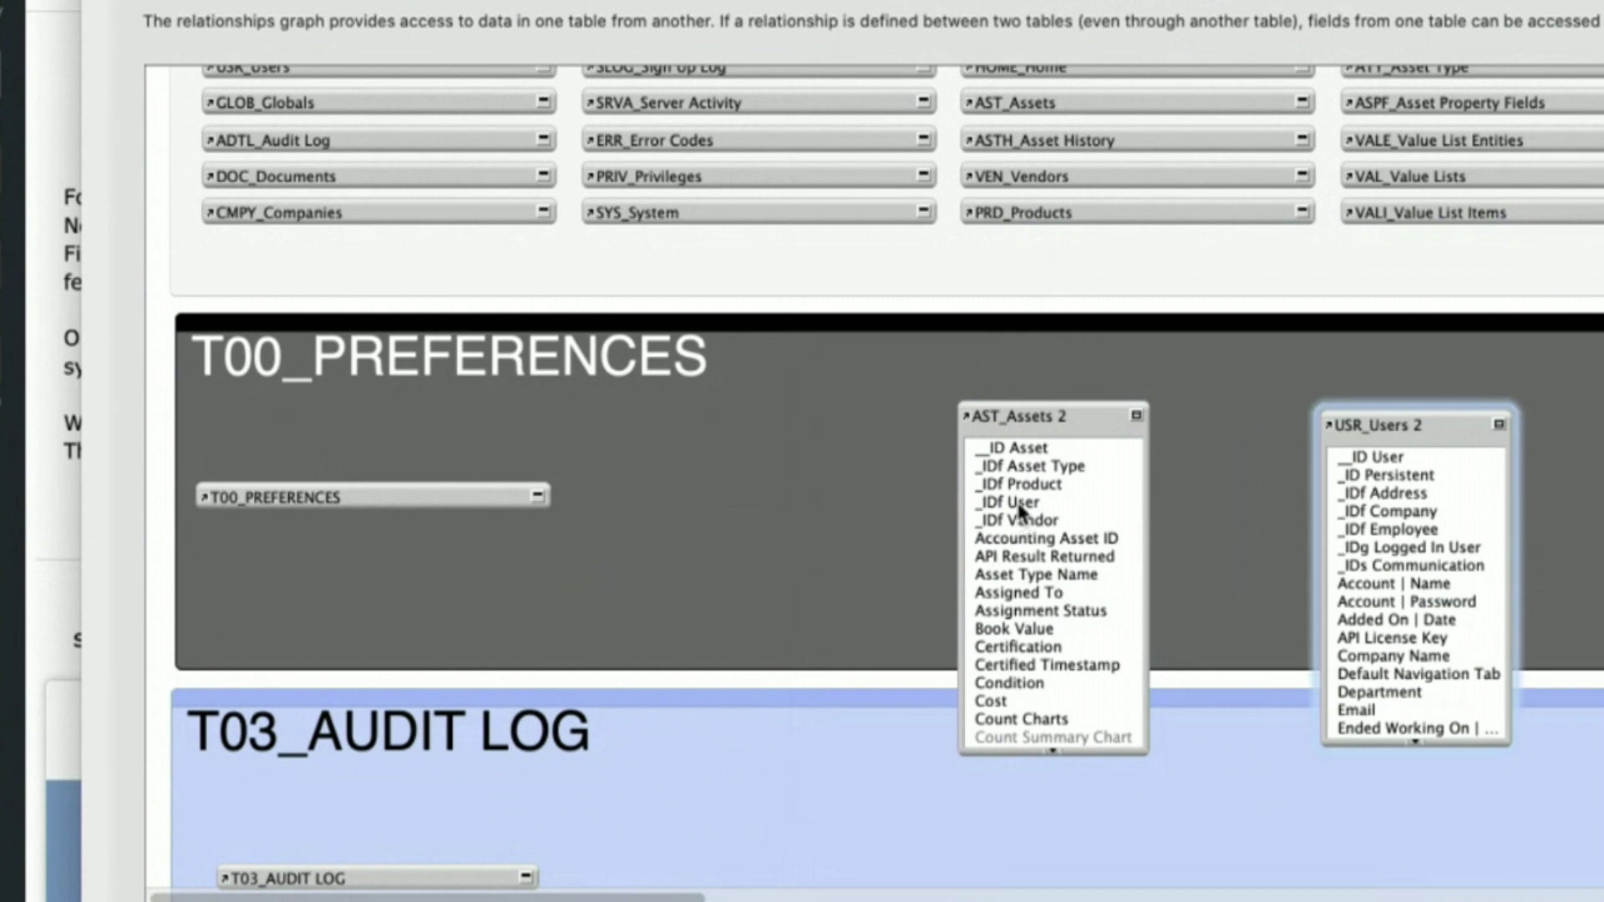
- Join _IDf User in AST_Assets 2 to _ID User in USR_Users 2, then delete that relationship
{"action": "left_click_drag", "start_coordinate": [1006, 502], "coordinate": [1374, 457]}
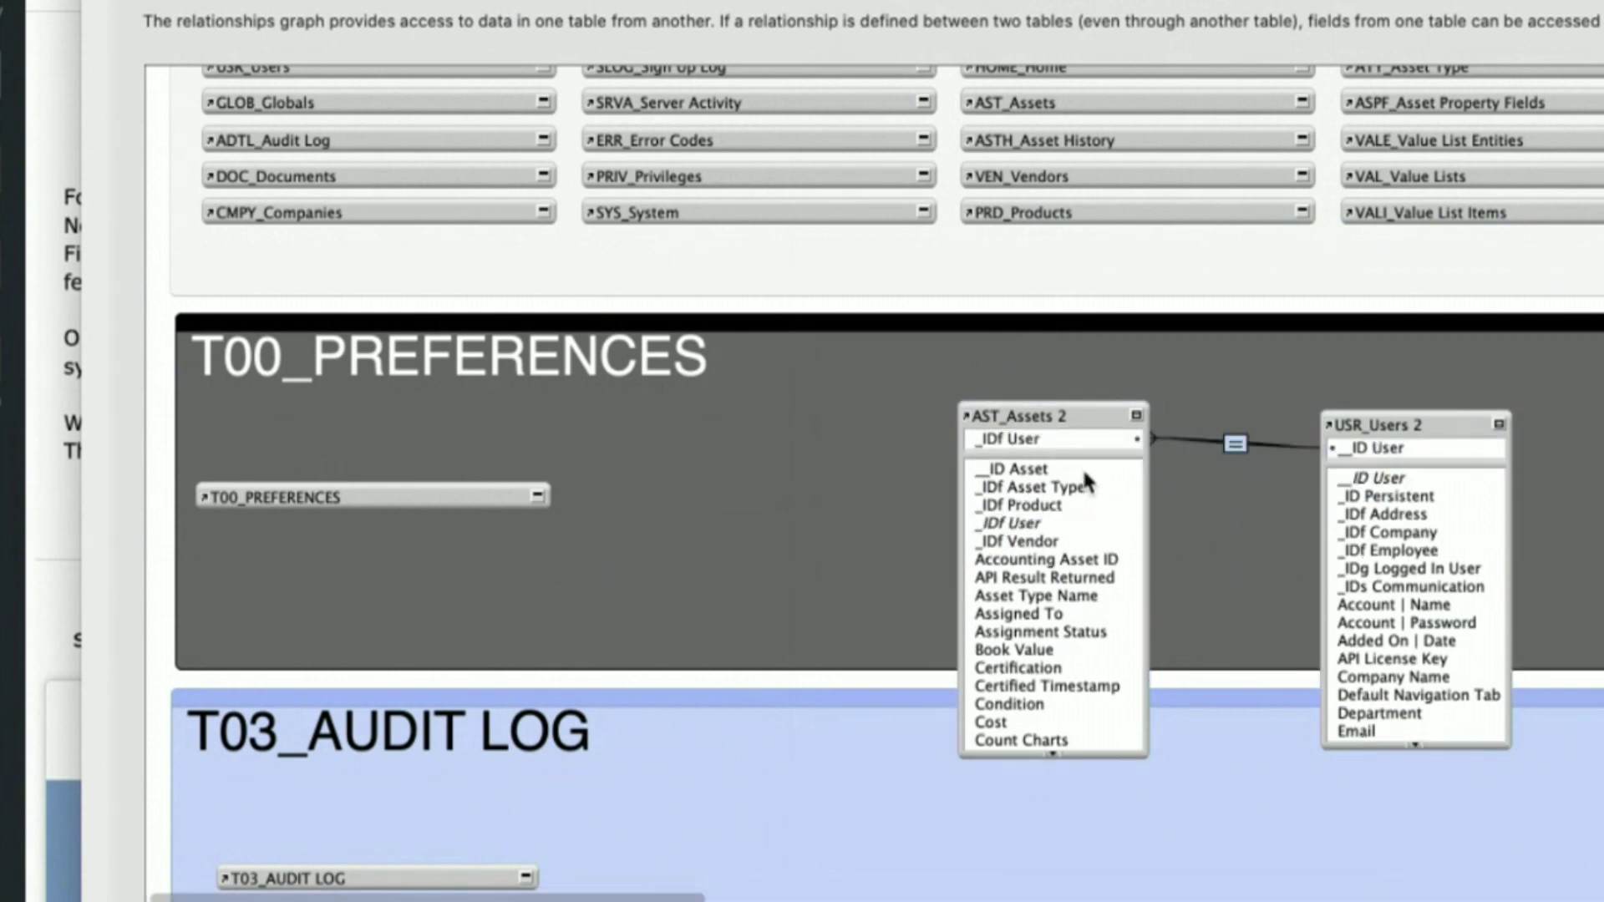
{"action": "left_click_drag", "start_coordinate": [1055, 754], "coordinate": [1054, 758]}
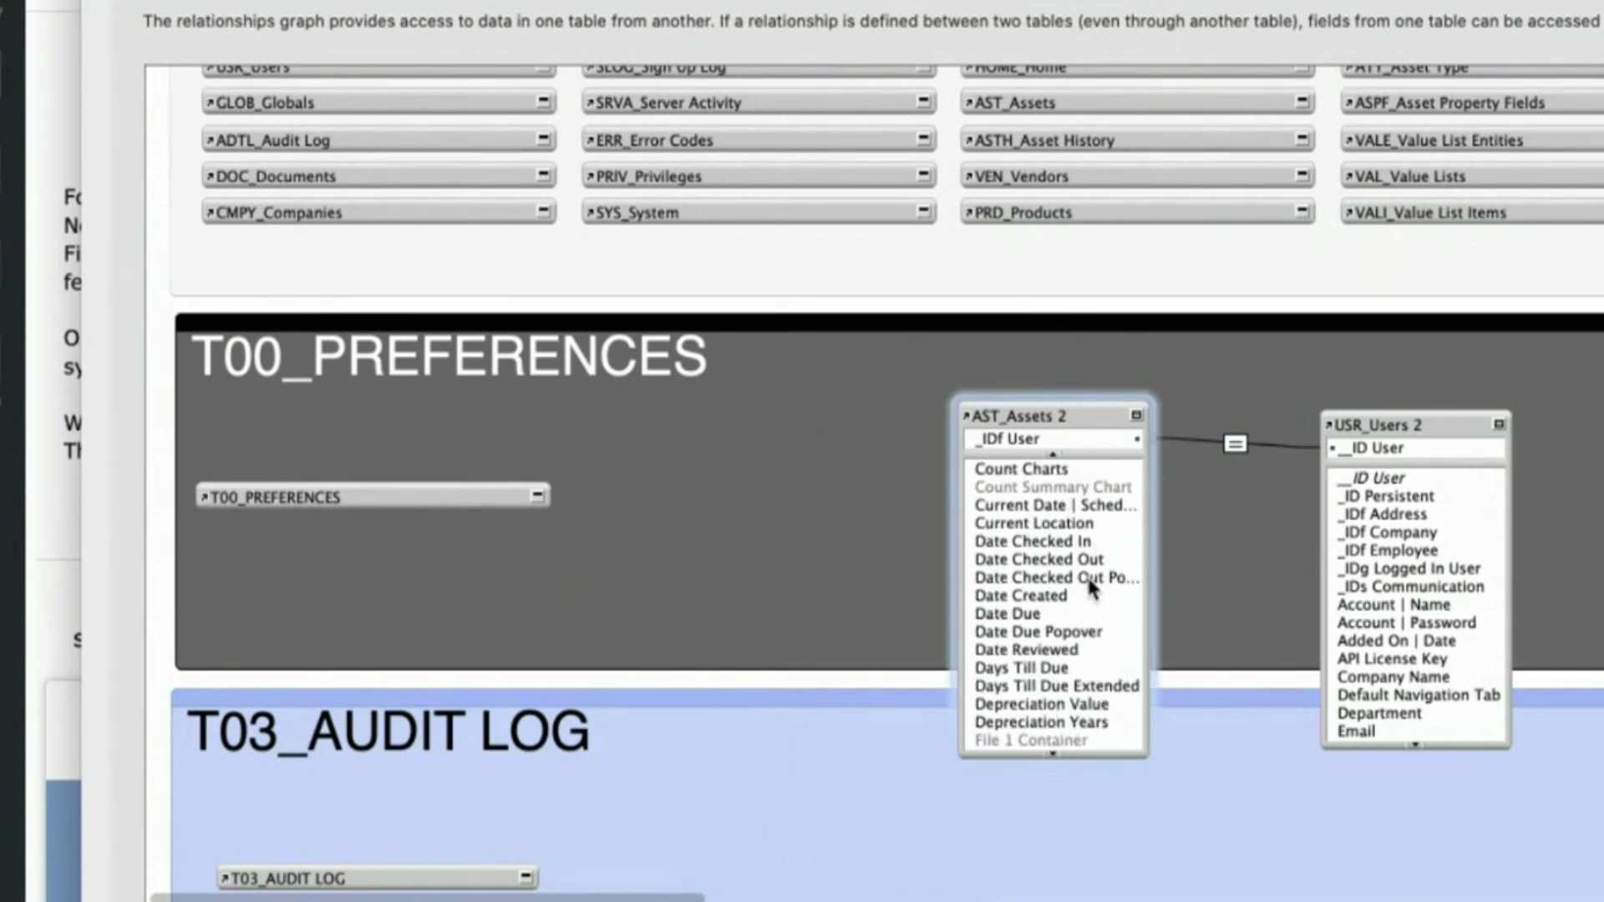
{"action": "left_click_drag", "start_coordinate": [1054, 462], "coordinate": [1054, 462]}
{"action": "left_click_drag", "start_coordinate": [1049, 749], "coordinate": [1050, 749]}
{"action": "left_click", "coordinate": [1235, 443]}
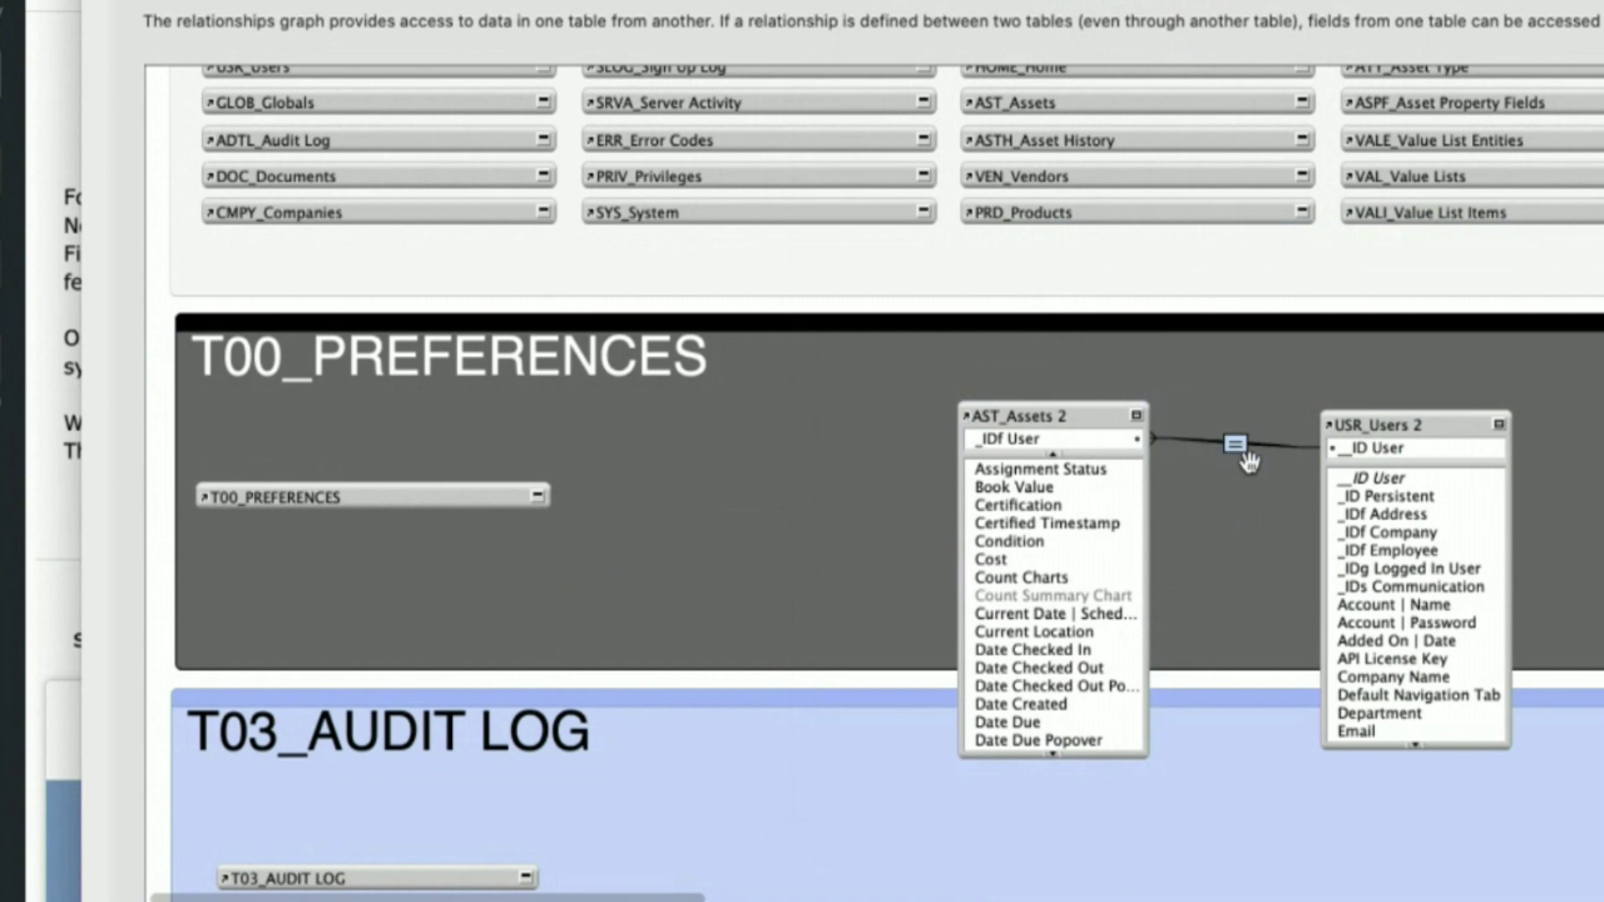
{"action": "key", "text": "Delete"}
- Create a Condition = _IDf Employee relationship, view its settings, then delete it
{"action": "left_click_drag", "start_coordinate": [1384, 529], "coordinate": [1046, 525]}
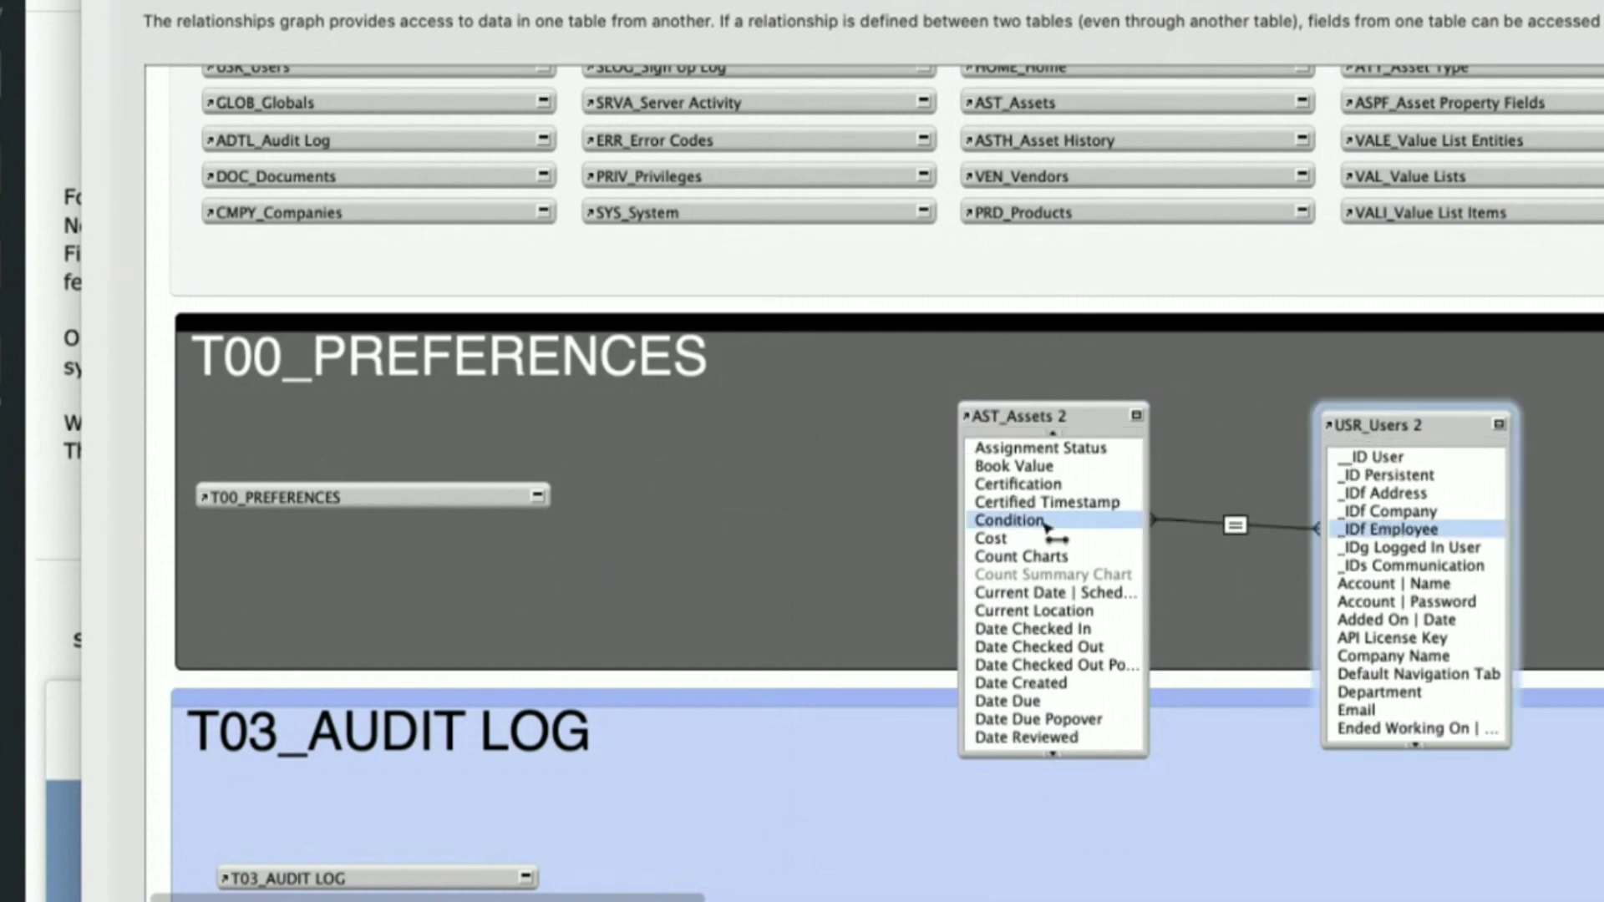
{"action": "left_click_drag", "start_coordinate": [1046, 524], "coordinate": [1046, 524]}
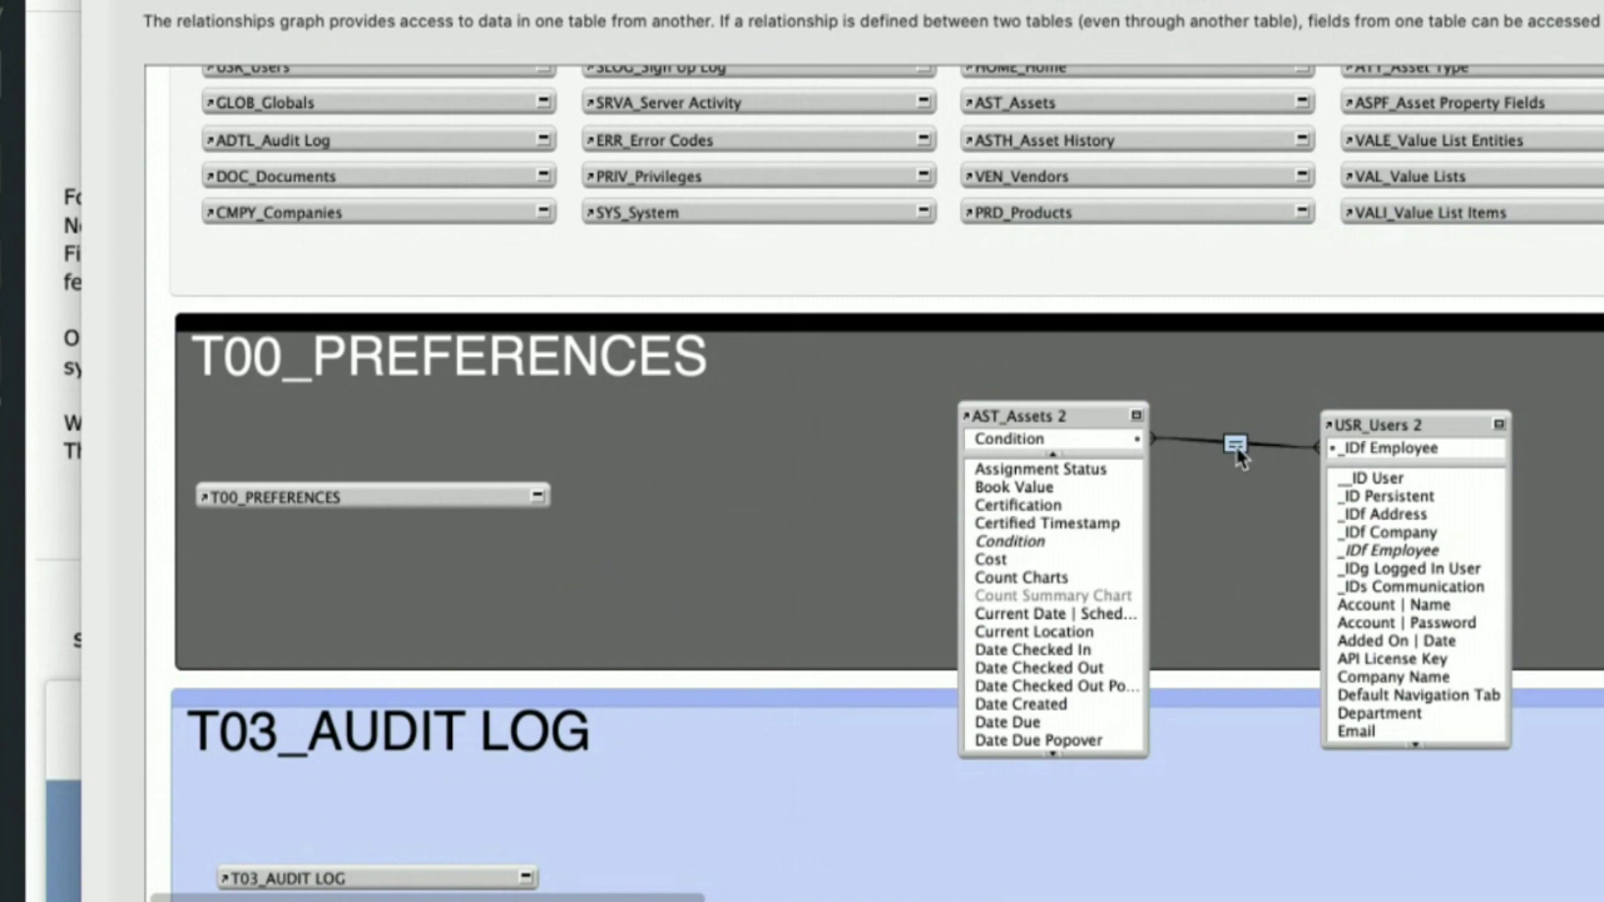
{"action": "double_click", "coordinate": [1235, 445]}
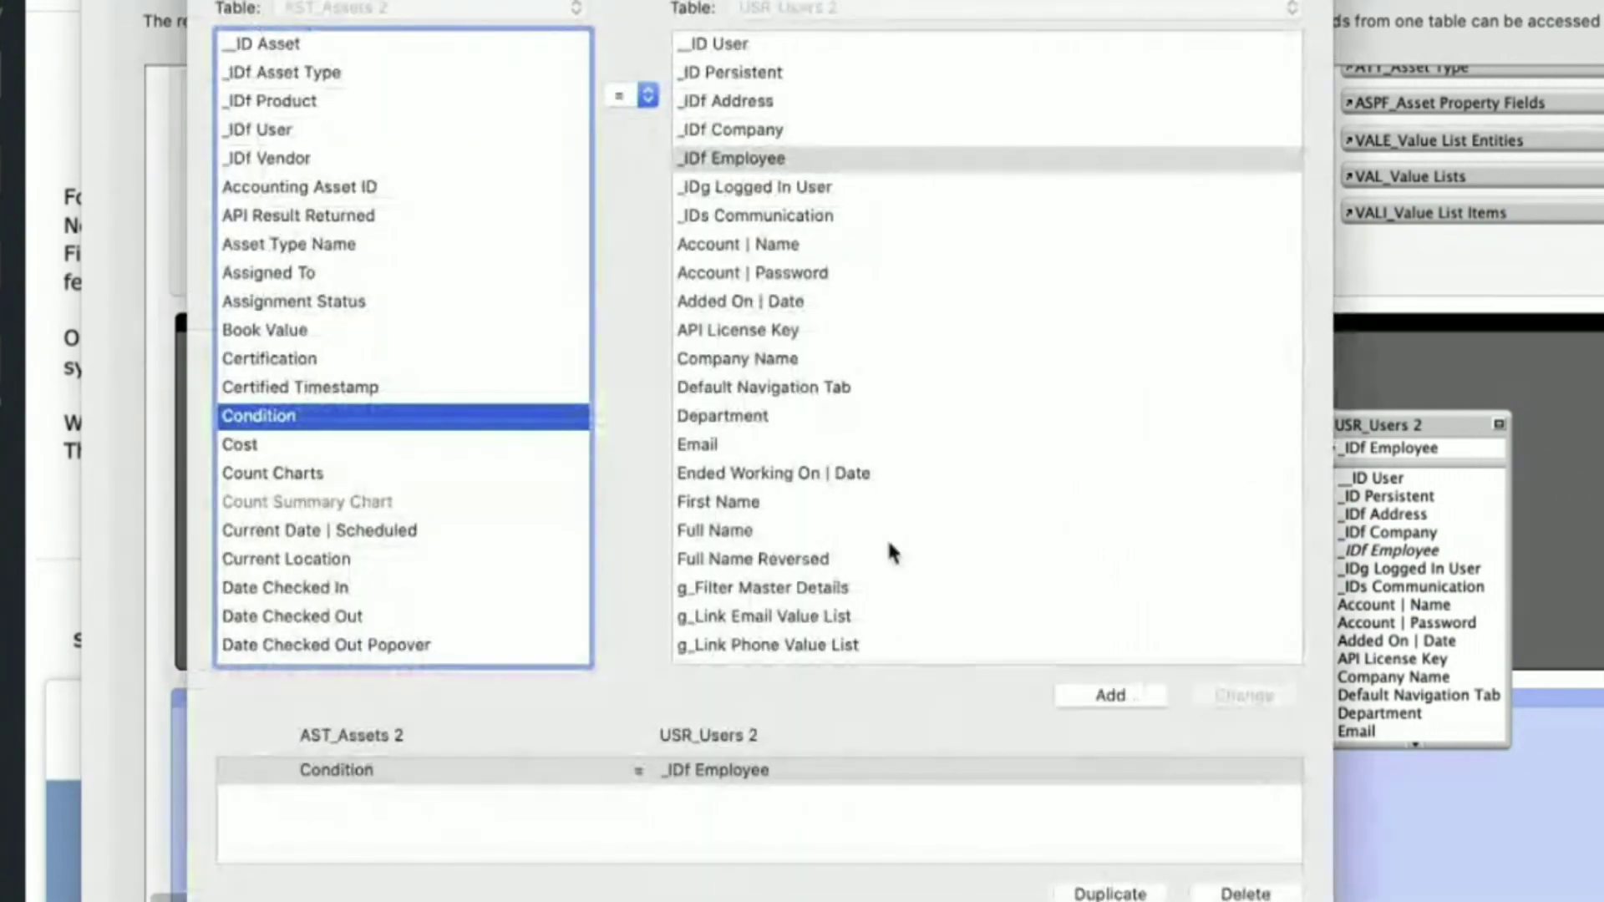
{"action": "key", "text": "Escape"}
{"action": "left_click", "coordinate": [1237, 449]}
{"action": "key", "text": "Delete"}
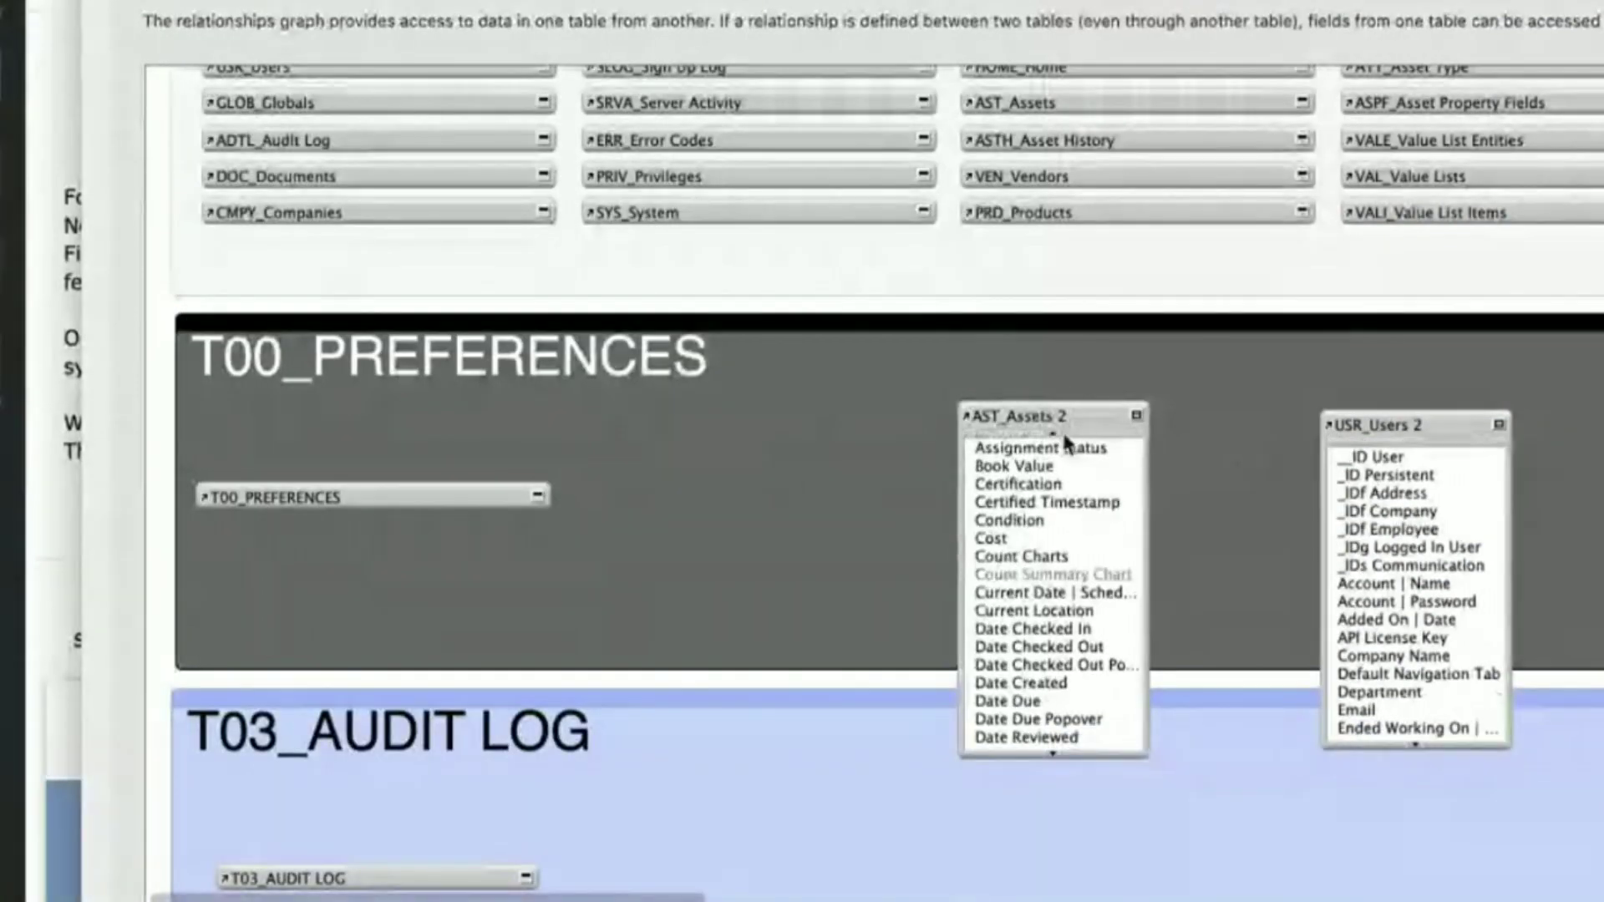
- Cancel Manage Database and discard all relationship changes
{"action": "left_click", "coordinate": [1052, 436]}
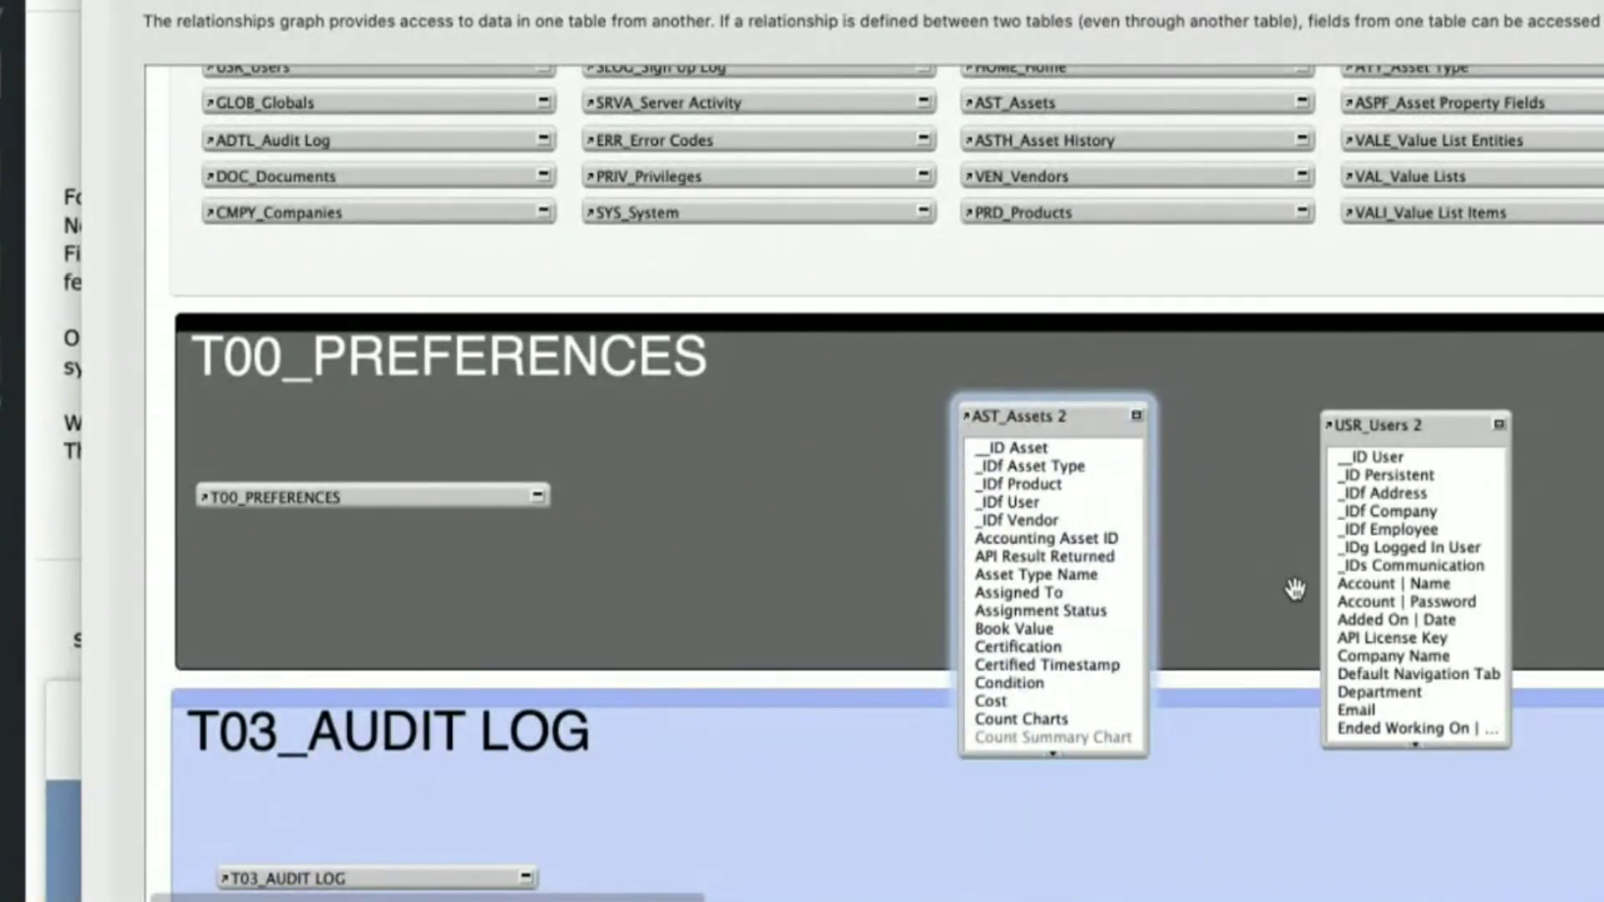
{"action": "key", "text": "Escape"}
{"action": "left_click", "coordinate": [712, 199]}
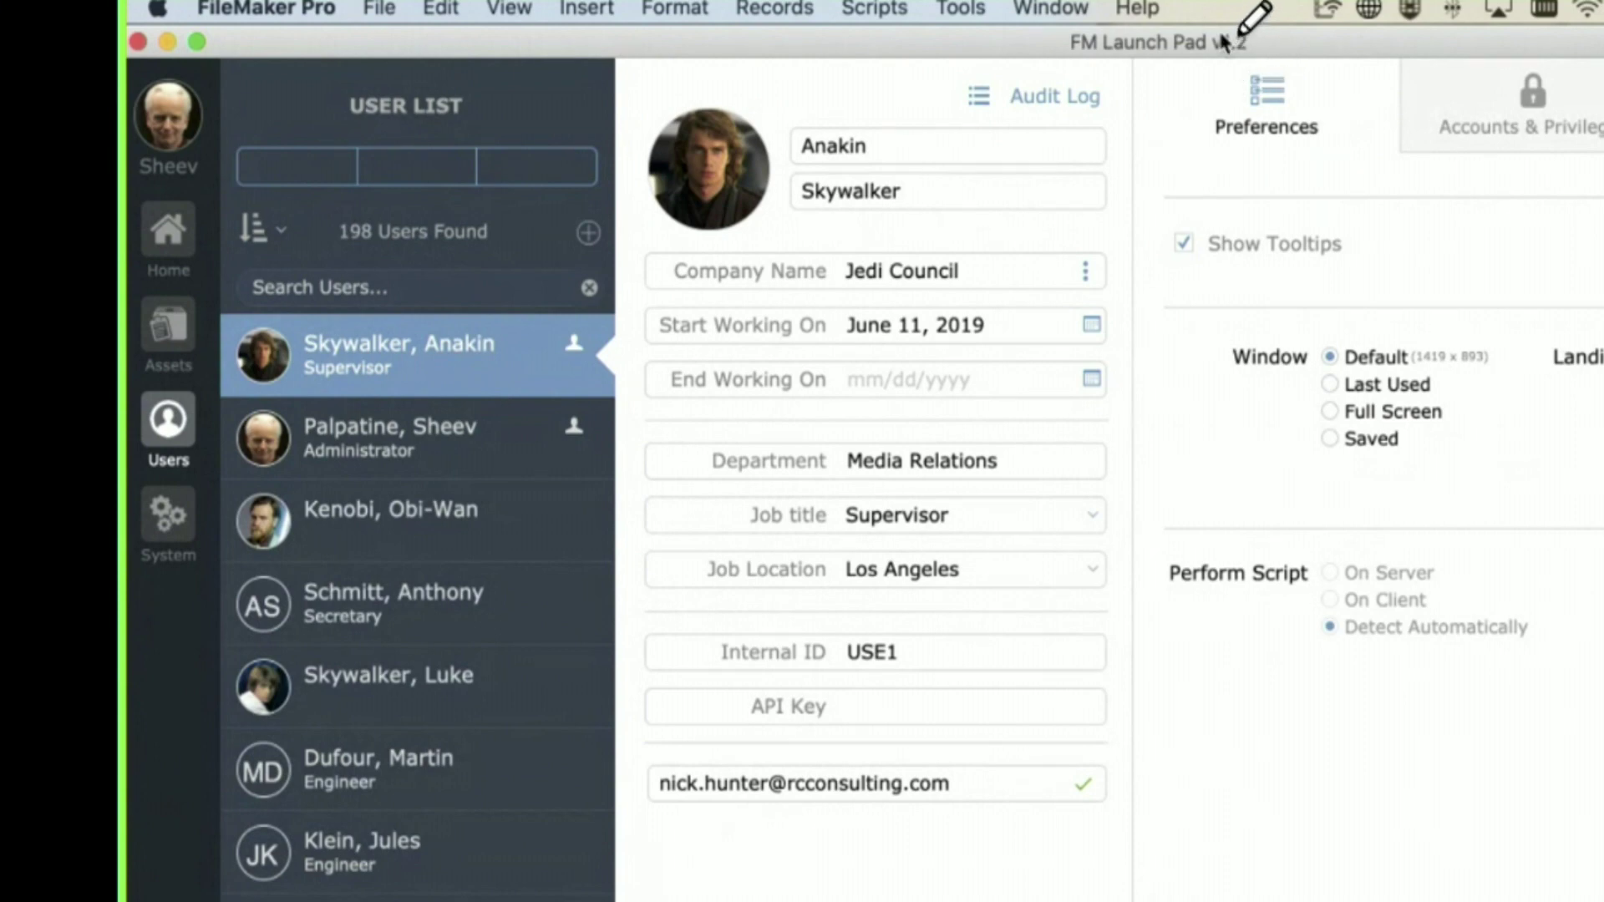
- Close the FM Launch Pad v1.2 file with Cmd+W
{"action": "key", "text": "super+w"}
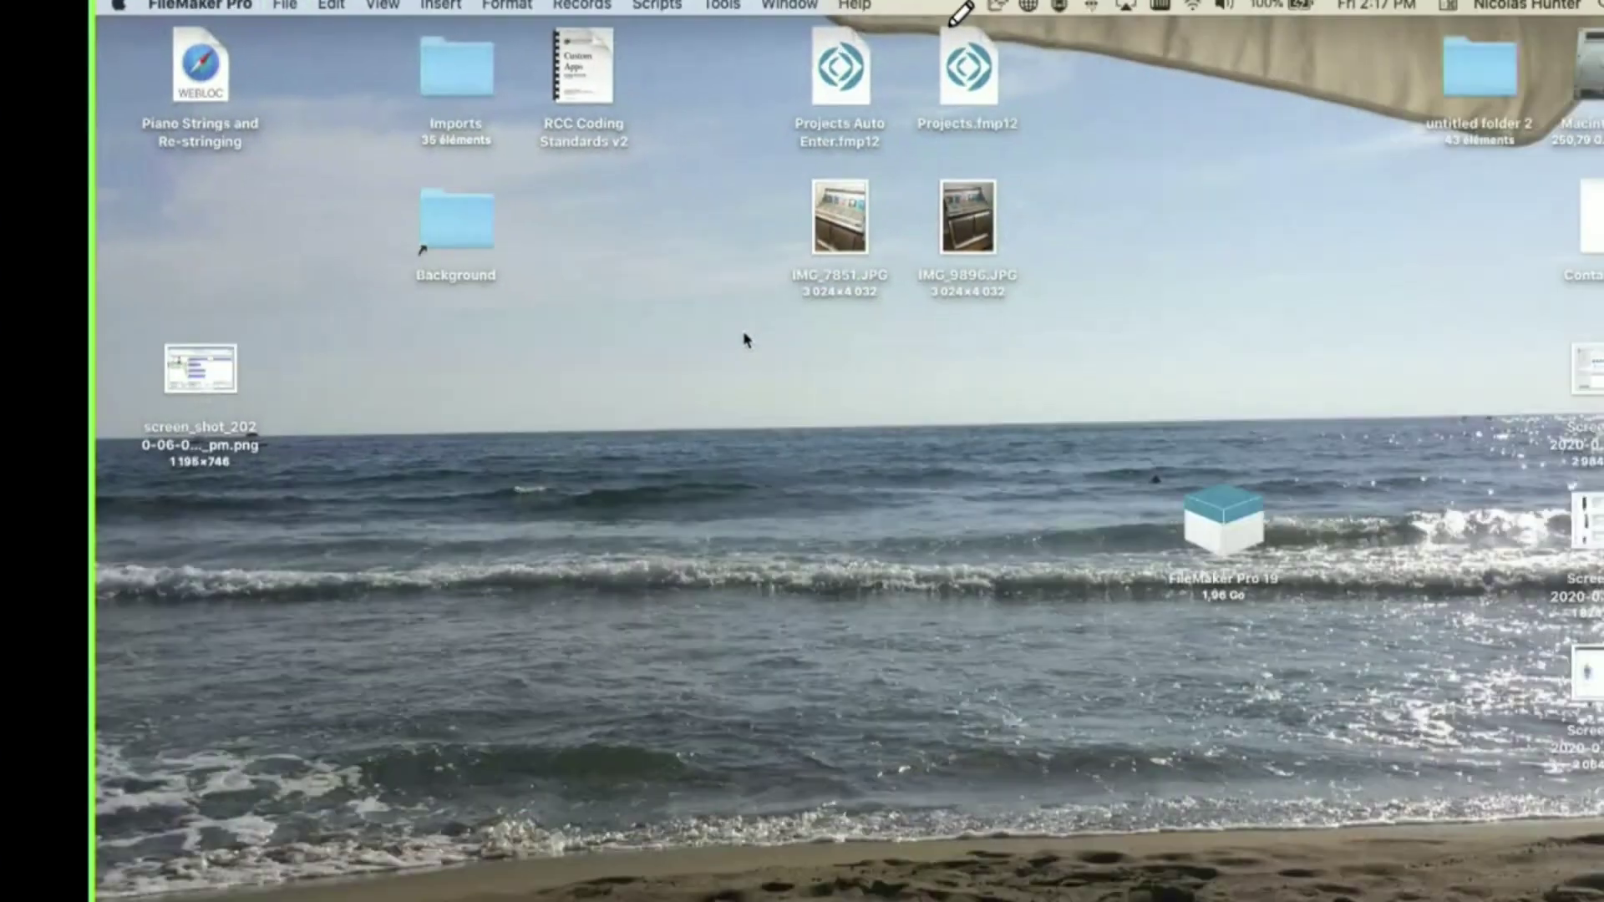
- Find FM Launch Pad via Spotlight 'fm lau', reveal it in Finder, and rename it FM Launch Pad v12.fmp12
{"action": "key", "text": "super+space"}
{"action": "type", "text": "fm lau"}
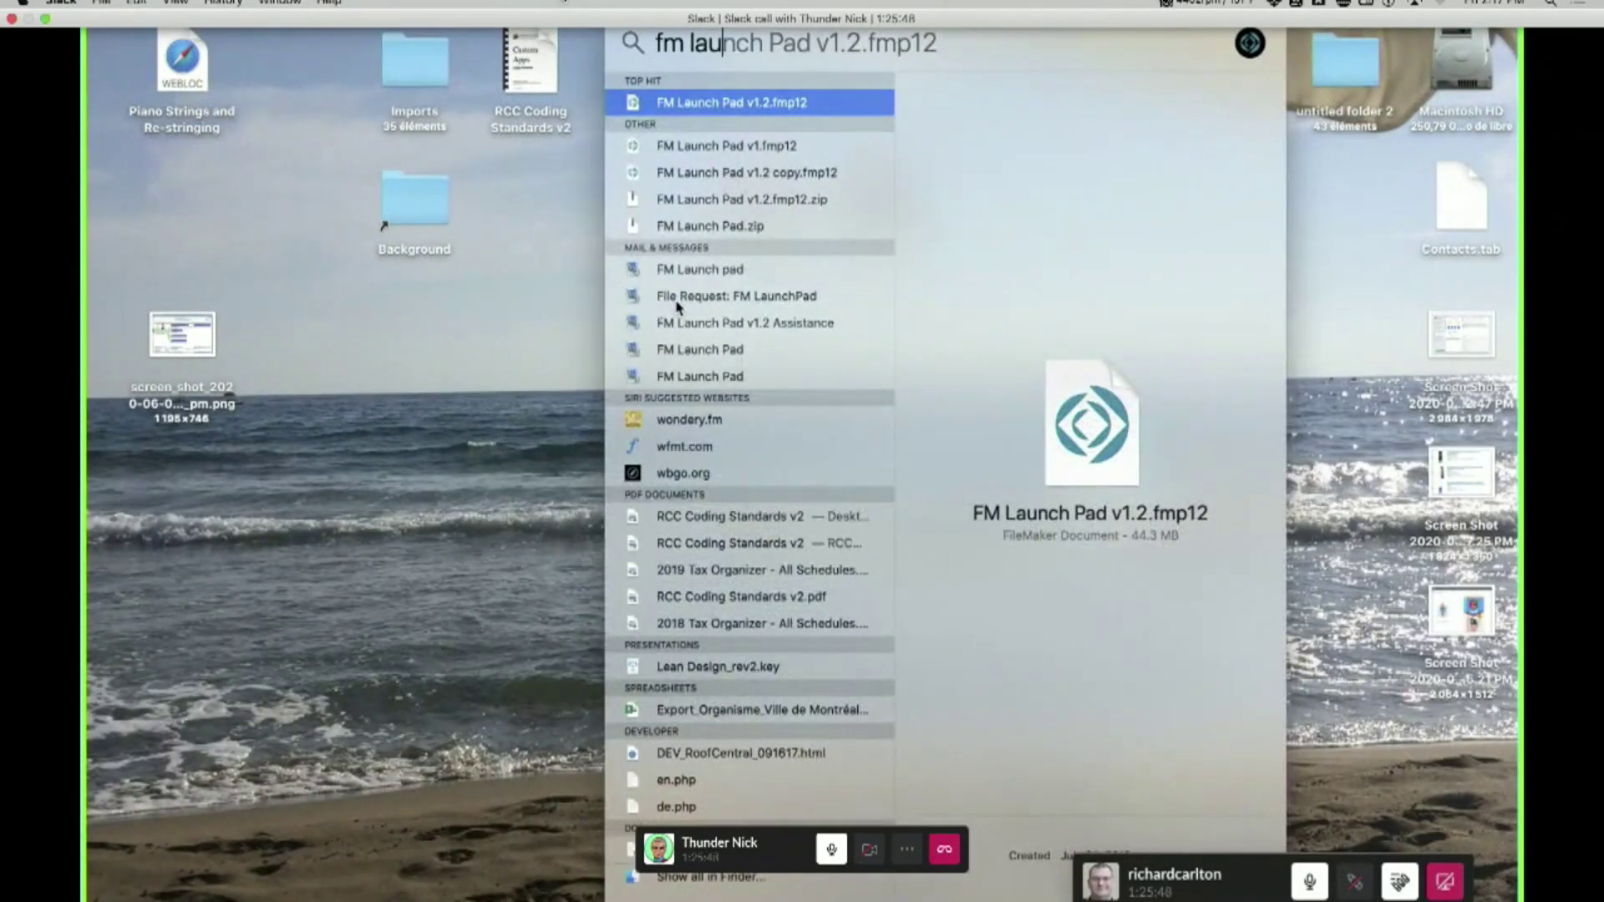
{"action": "key", "text": "super+Return"}
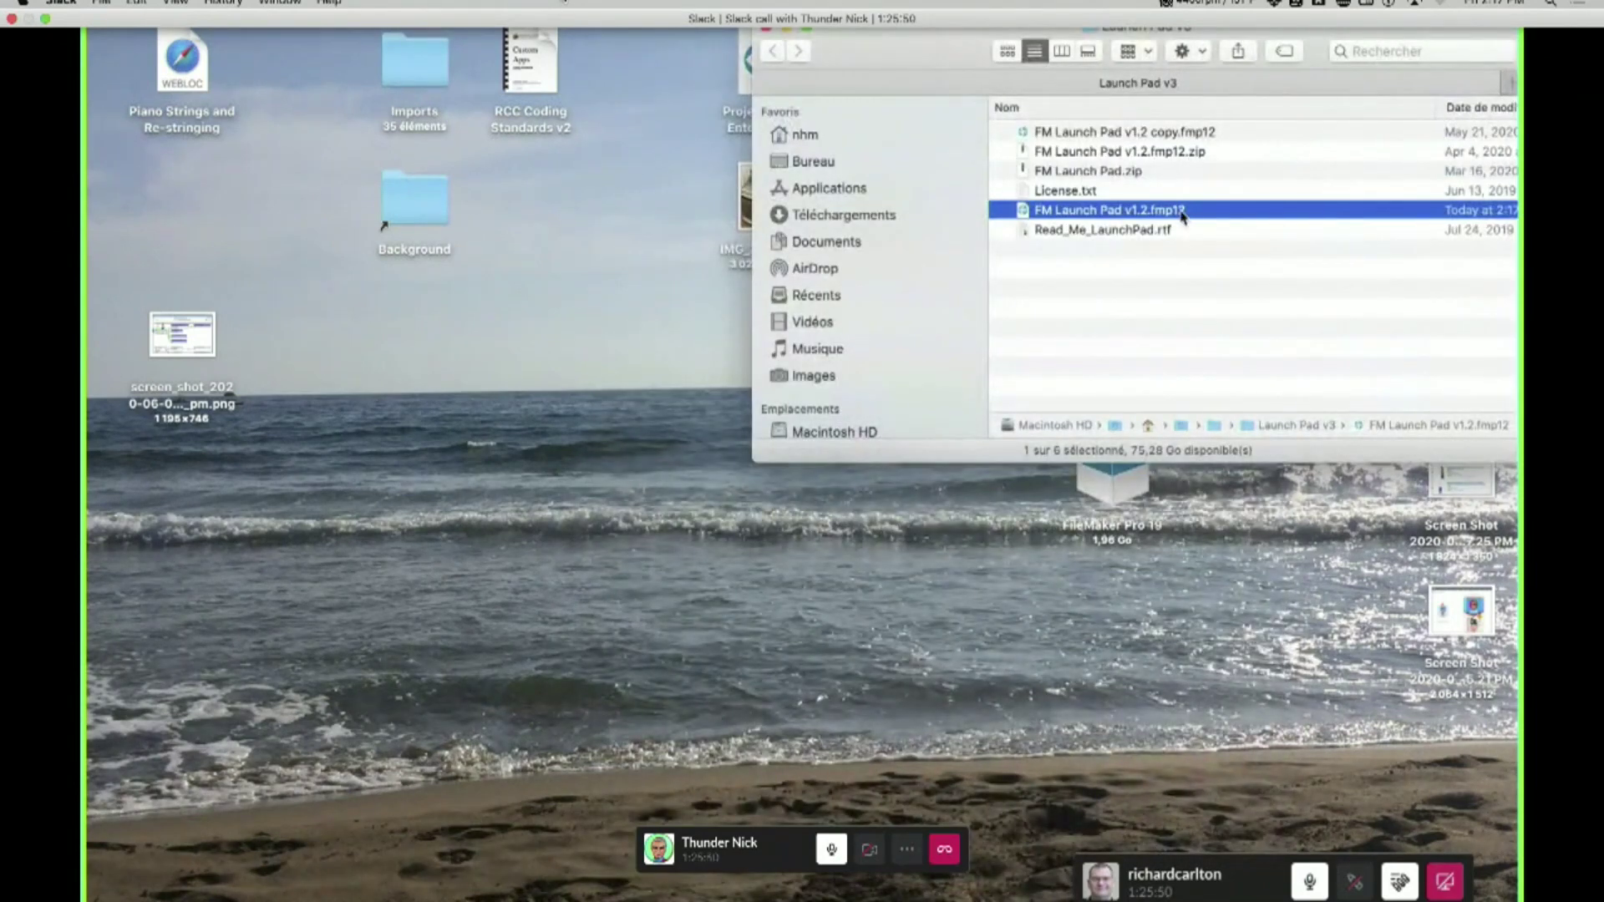
{"action": "left_click", "coordinate": [1148, 217]}
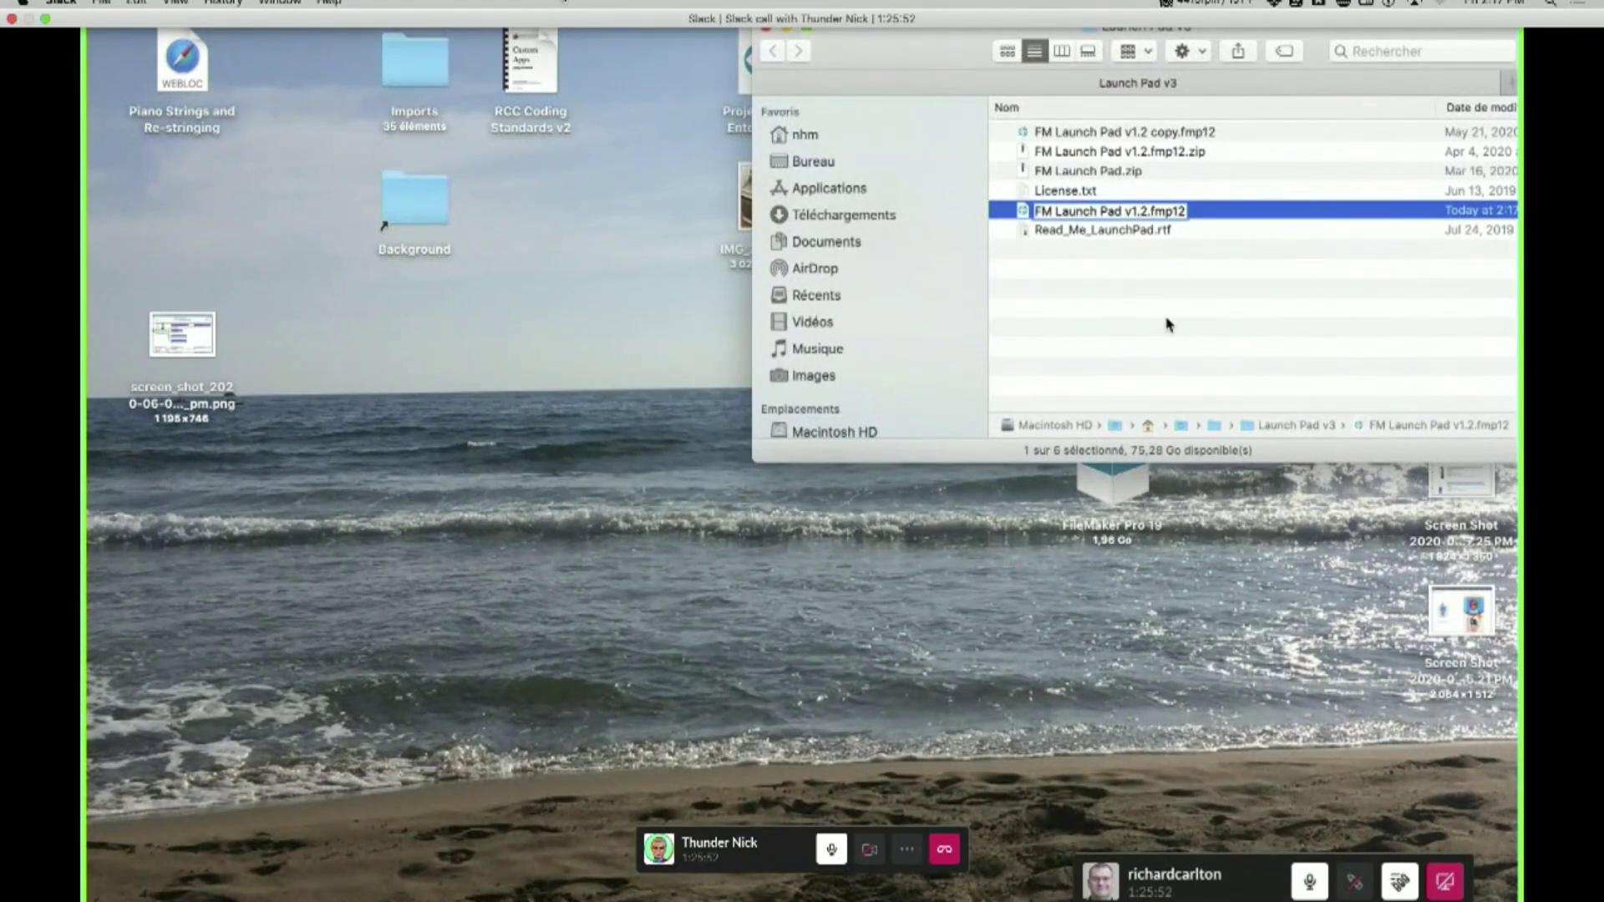
{"action": "key", "text": "BackSpace"}
{"action": "key", "text": "BackSpace"}
{"action": "type", "text": "2"}
{"action": "key", "text": "Return"}
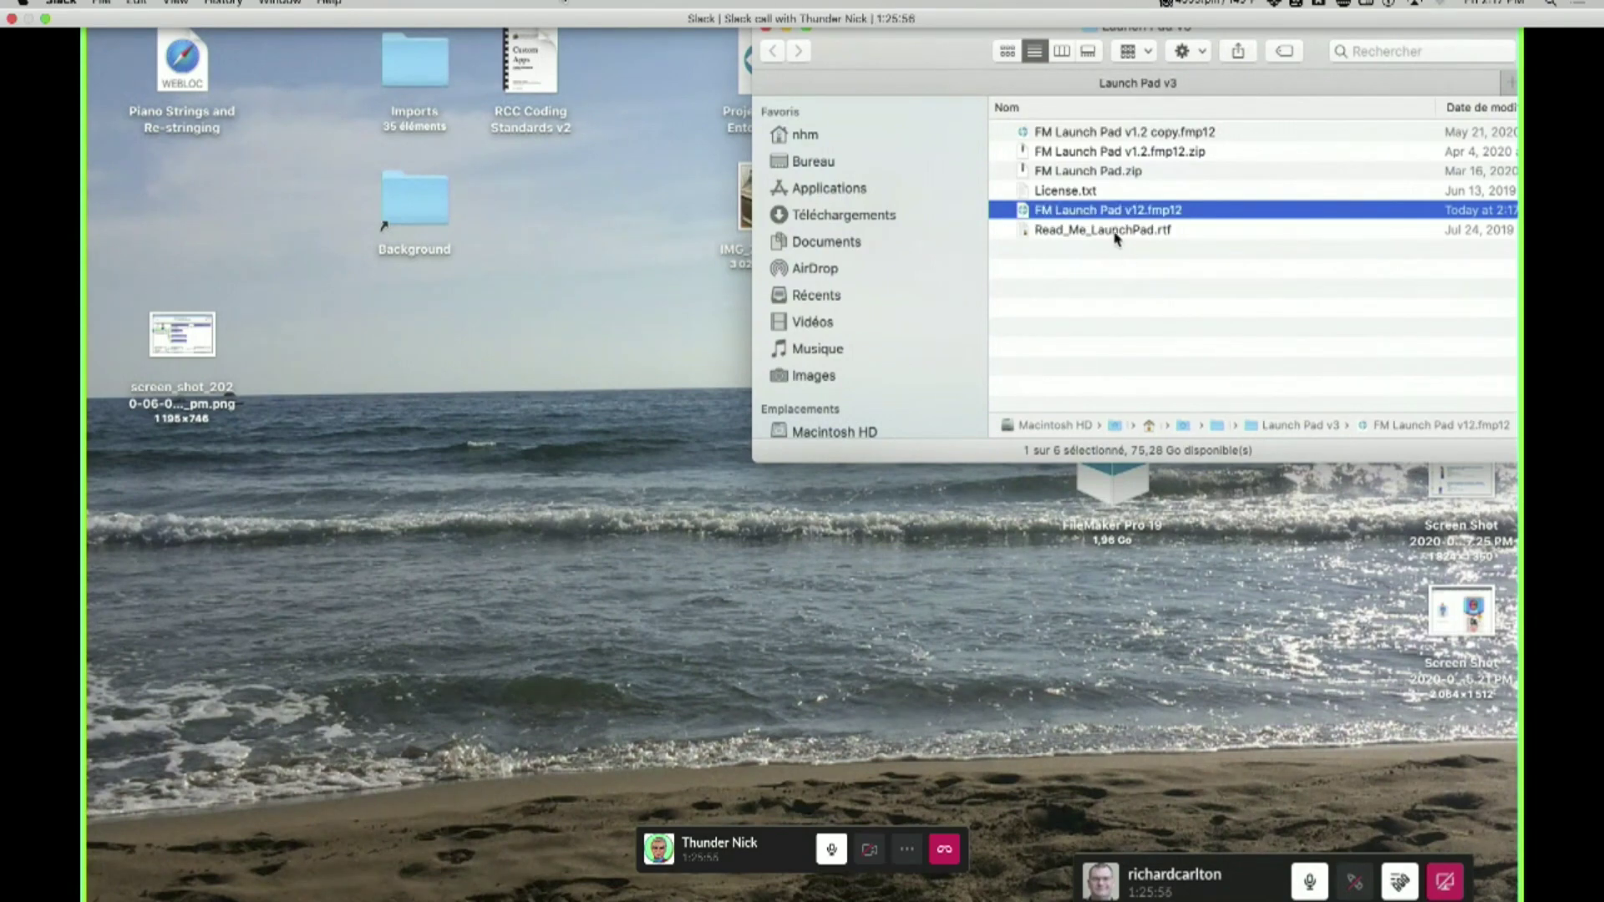
- Open FM Launch Pad v12, sign in with the account name and password, show Users, then open Manage Database
{"action": "double_click", "coordinate": [1123, 215]}
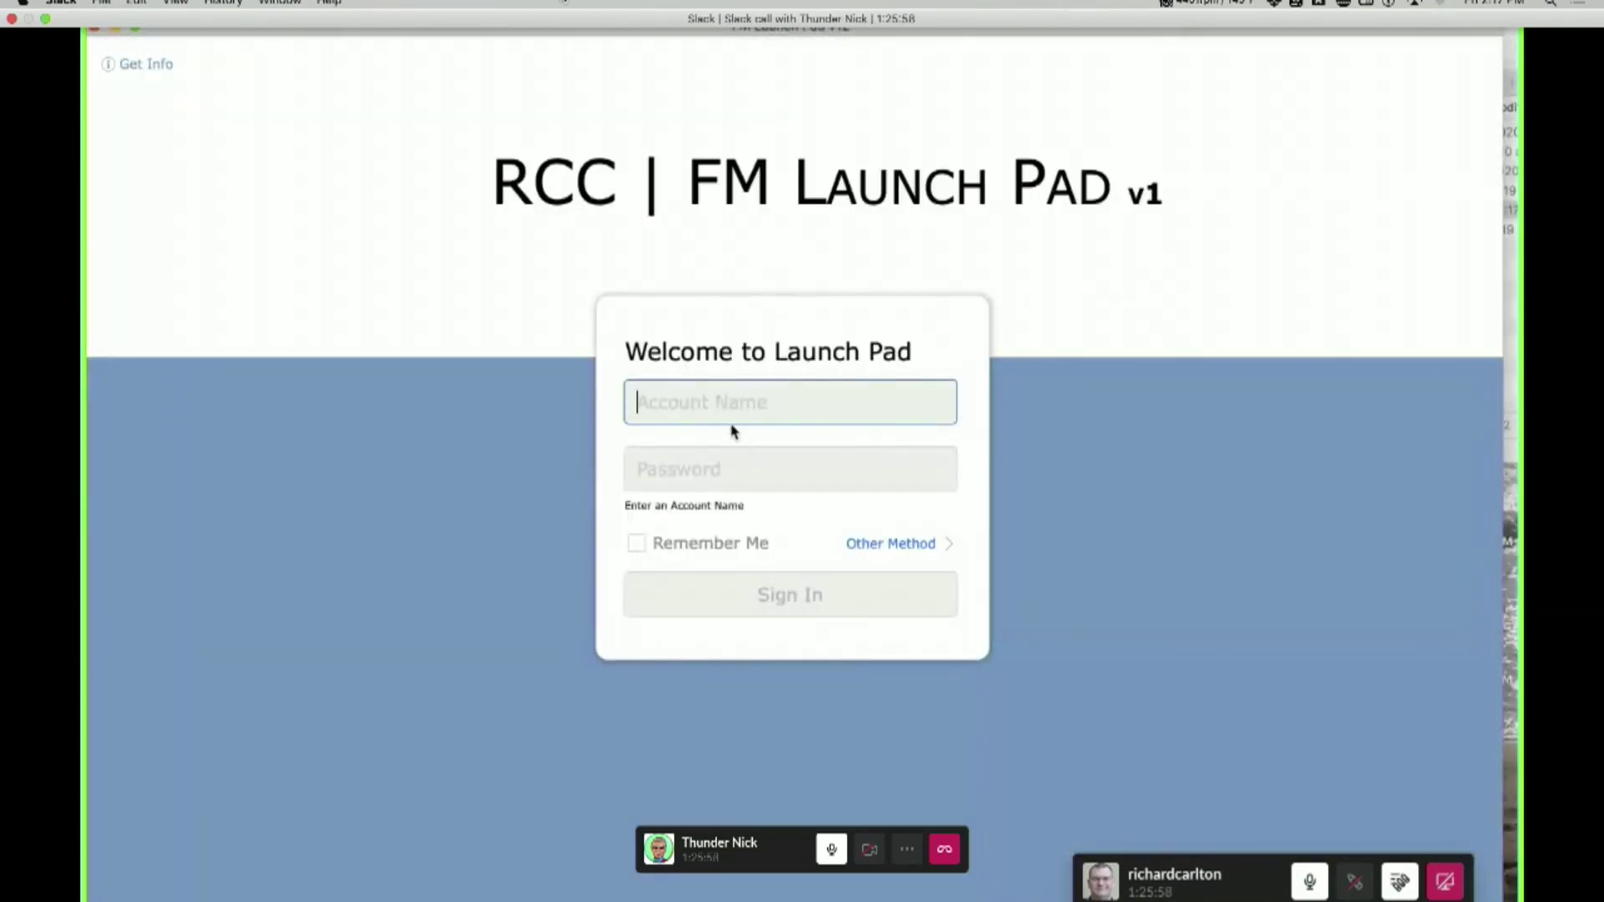
{"action": "type", "text": "admin"}
{"action": "key", "text": "Tab"}
{"action": "type", "text": "admin"}
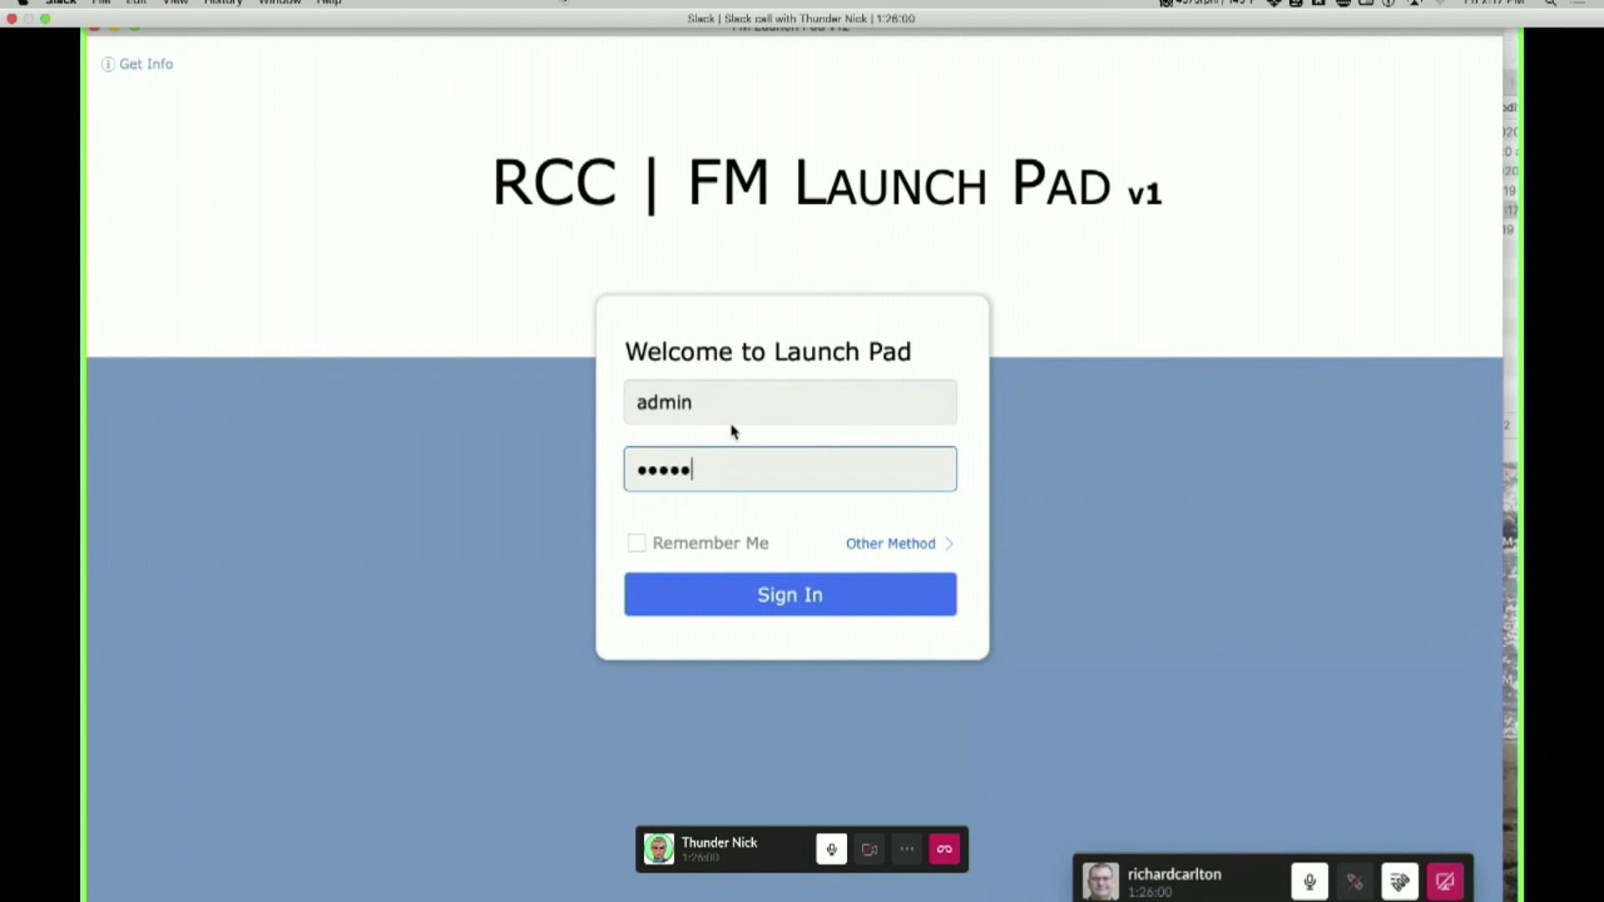
{"action": "key", "text": "Return"}
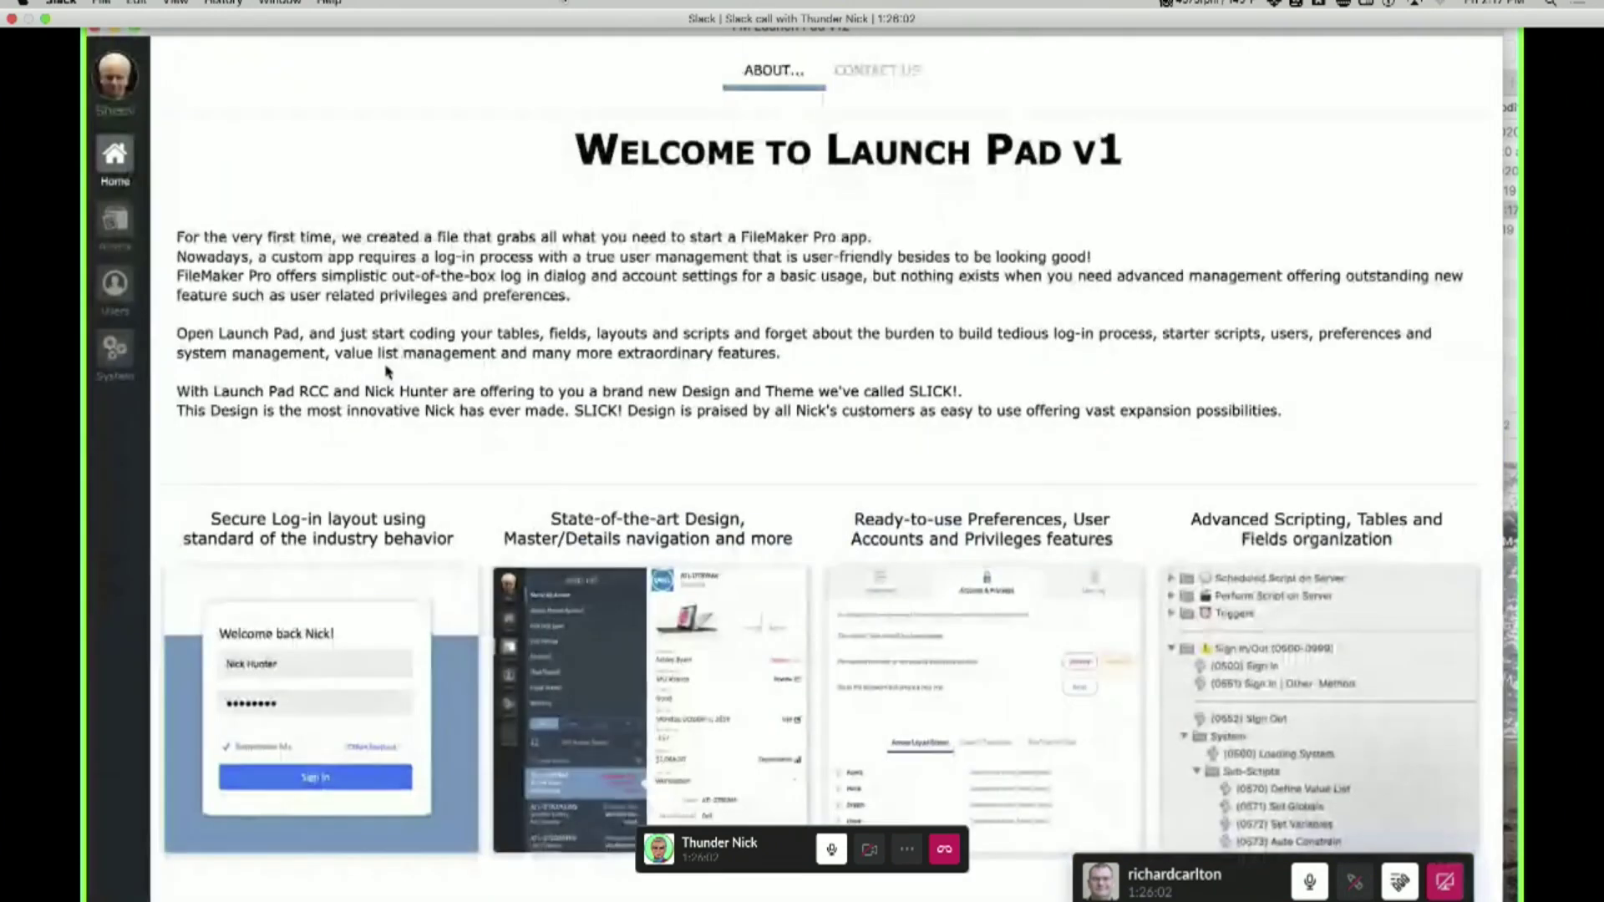
{"action": "left_click", "coordinate": [117, 284]}
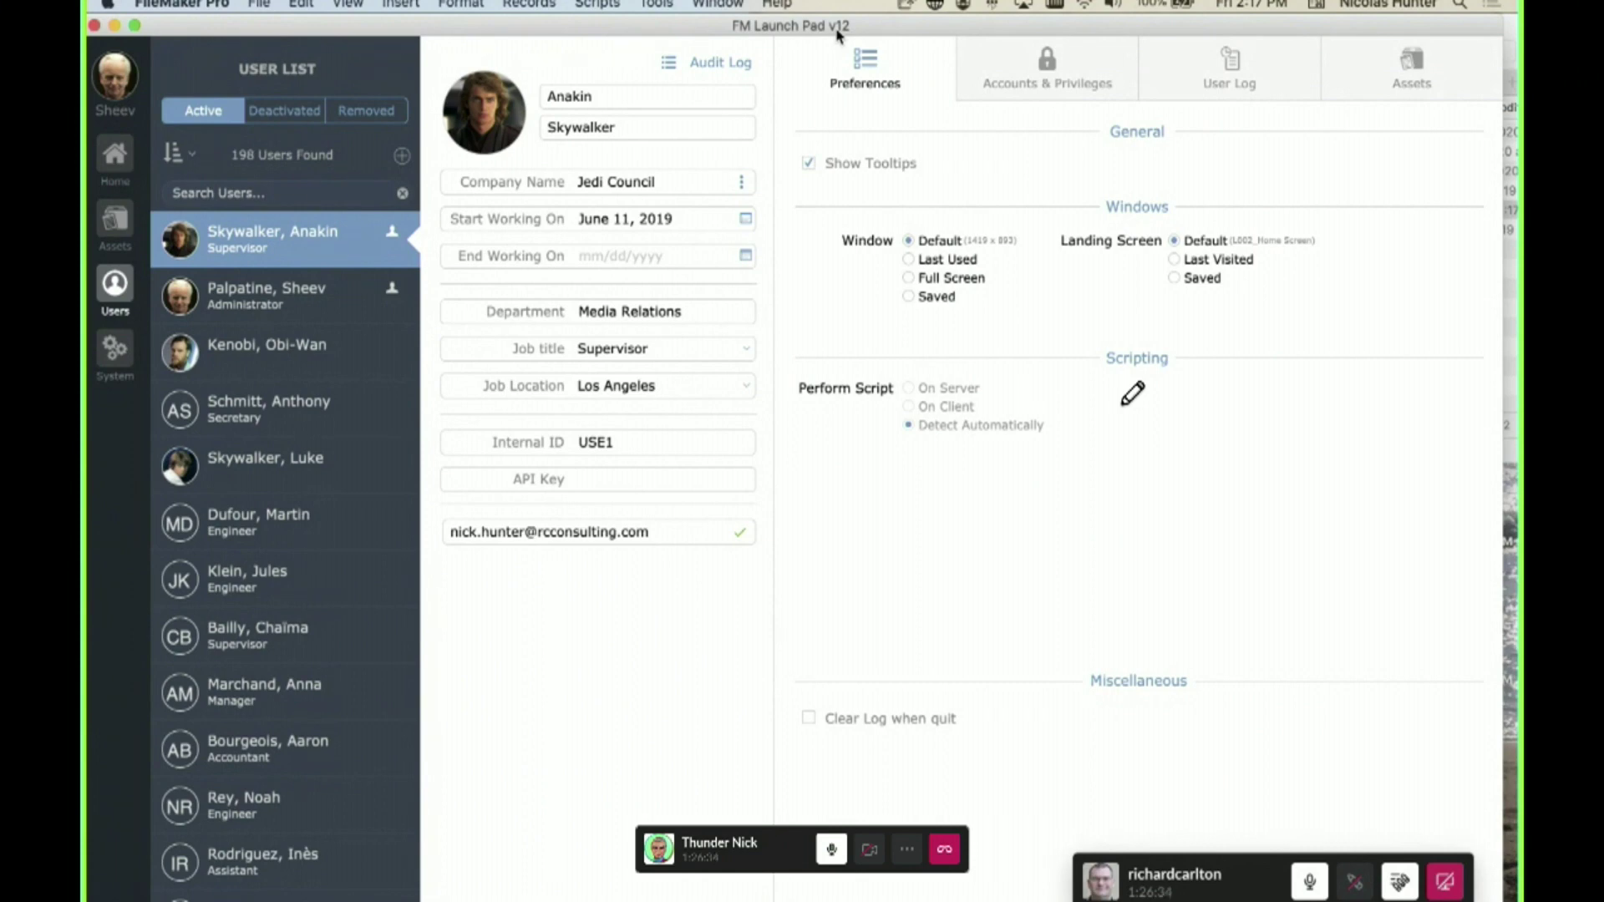
{"action": "key", "text": "super+shift+d"}
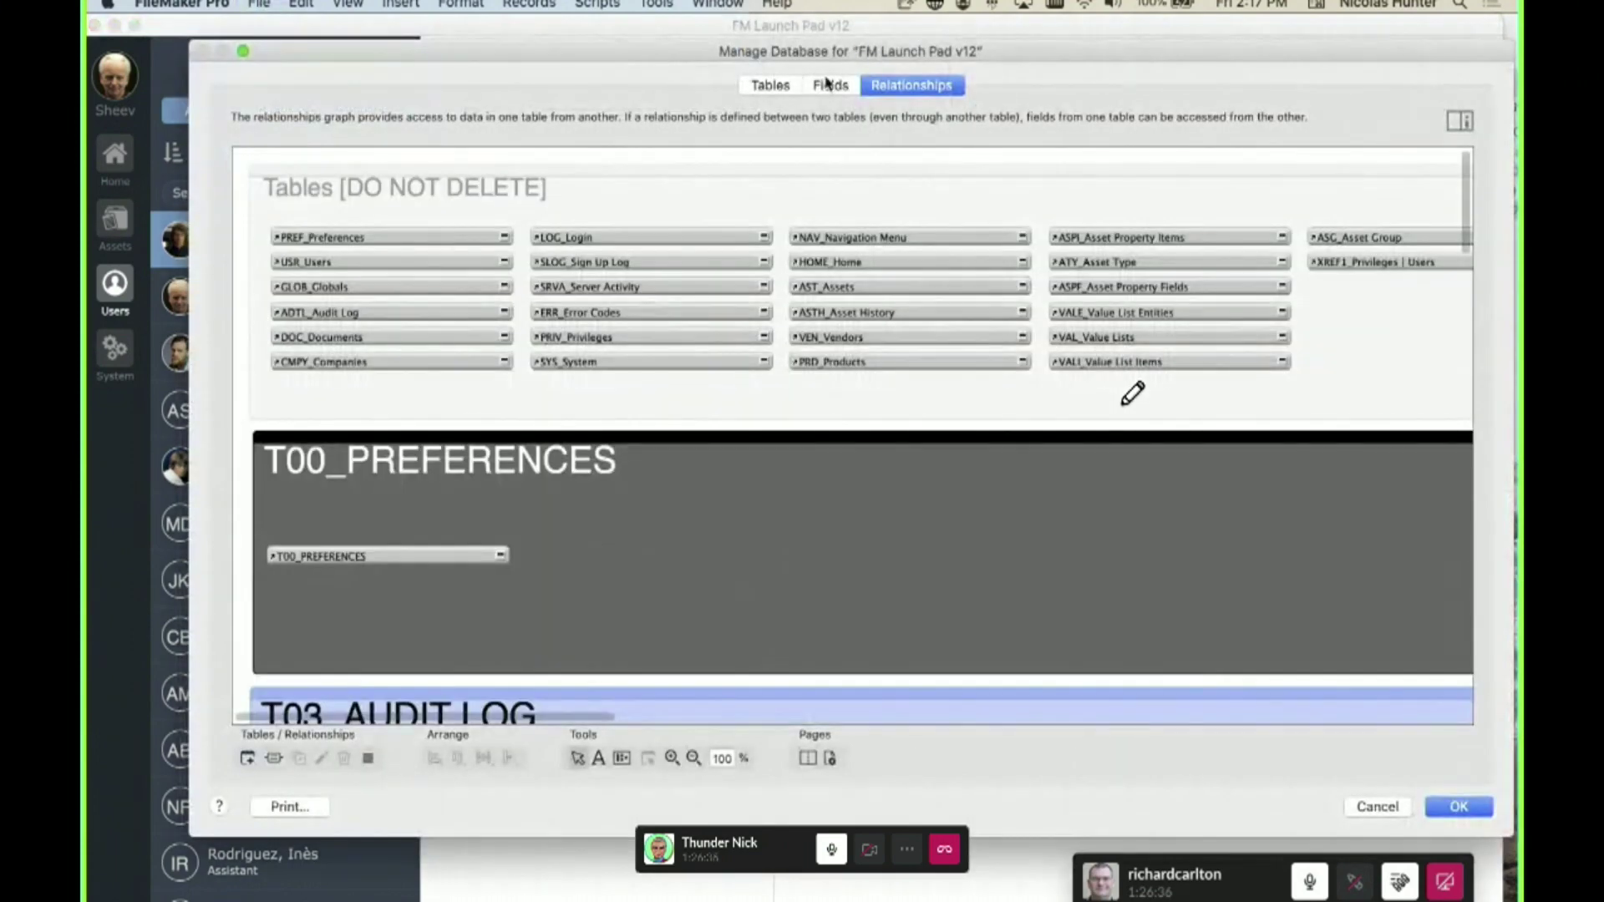
{"action": "left_click", "coordinate": [832, 85]}
{"action": "left_click", "coordinate": [889, 86]}
{"action": "left_click", "coordinate": [832, 85]}
{"action": "double_click", "coordinate": [464, 340]}
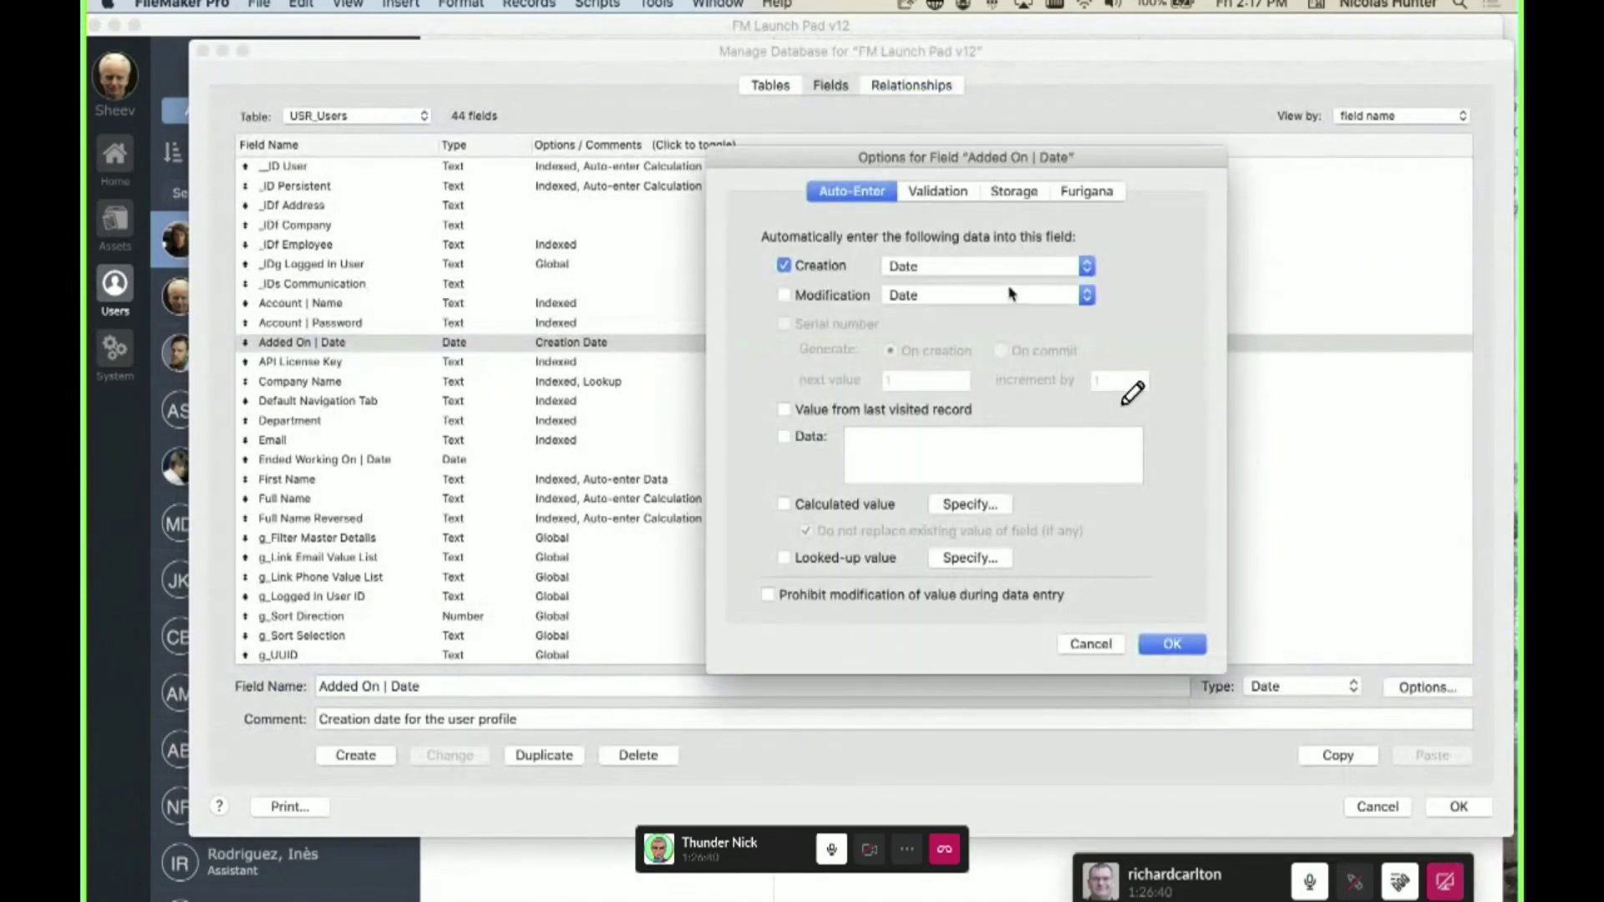
{"action": "left_click", "coordinate": [963, 504]}
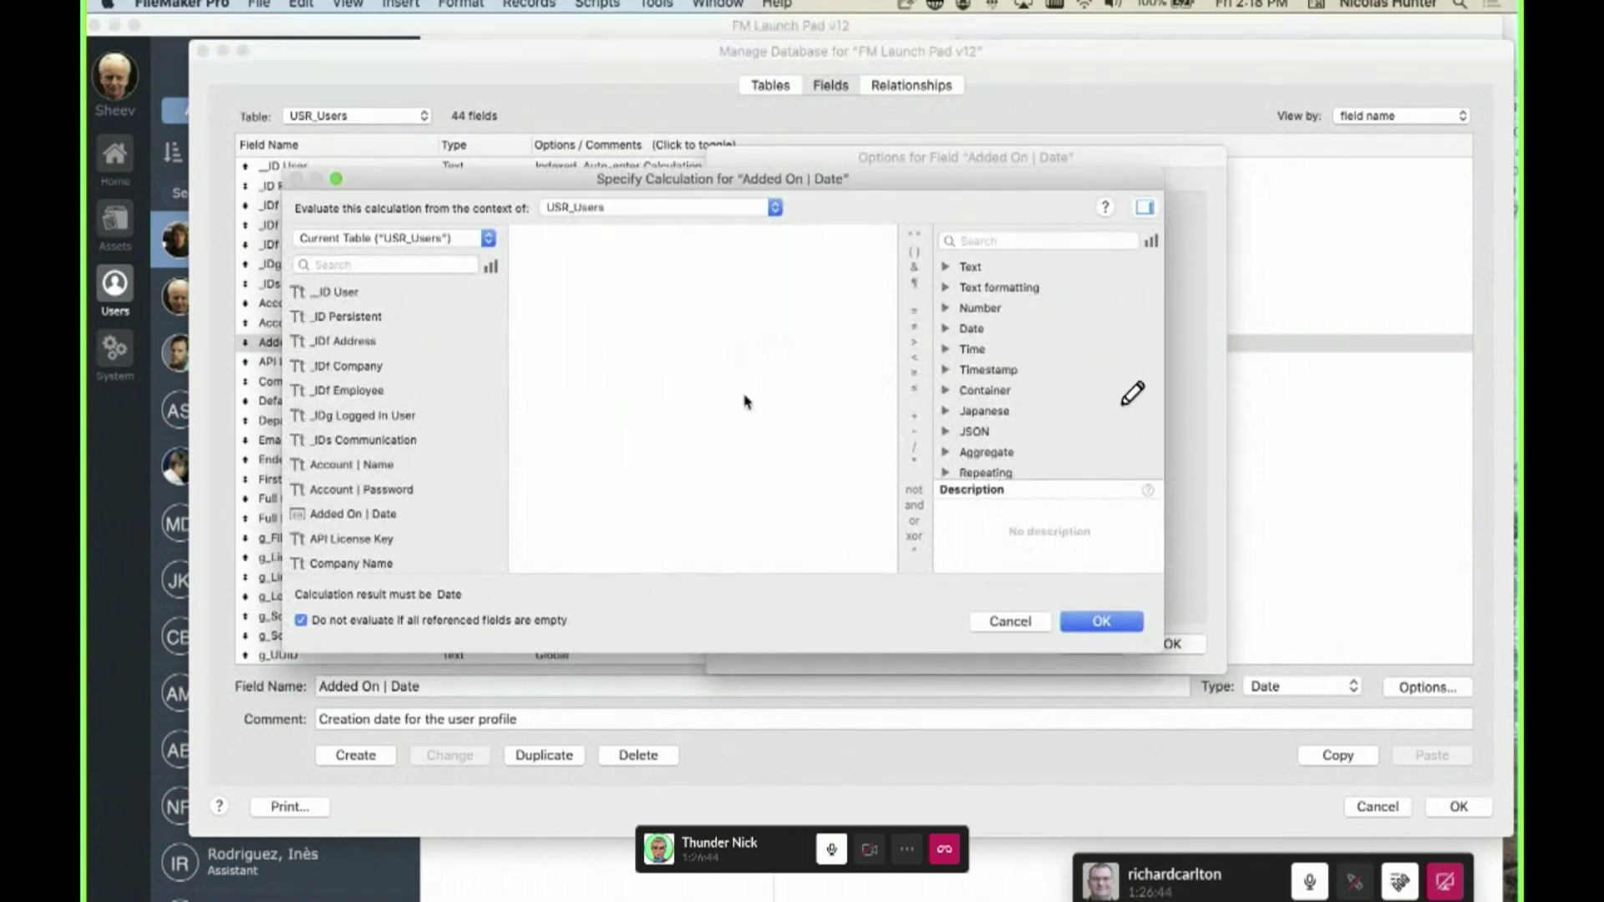
{"action": "type", "text": "t12"}
{"action": "key", "text": "BackSpace"}
{"action": "key", "text": "BackSpace"}
{"action": "type", "text": "curren"}
{"action": "key", "text": "BackSpace"}
{"action": "key", "text": "BackSpace"}
{"action": "key", "text": "BackSpace"}
{"action": "key", "text": "BackSpace"}
{"action": "key", "text": "BackSpace"}
{"action": "key", "text": "BackSpace"}
{"action": "type", "text": "user did"}
{"action": "key", "text": "BackSpace"}
{"action": "key", "text": "BackSpace"}
{"action": "key", "text": "BackSpace"}
{"action": "type", "text": "r d"}
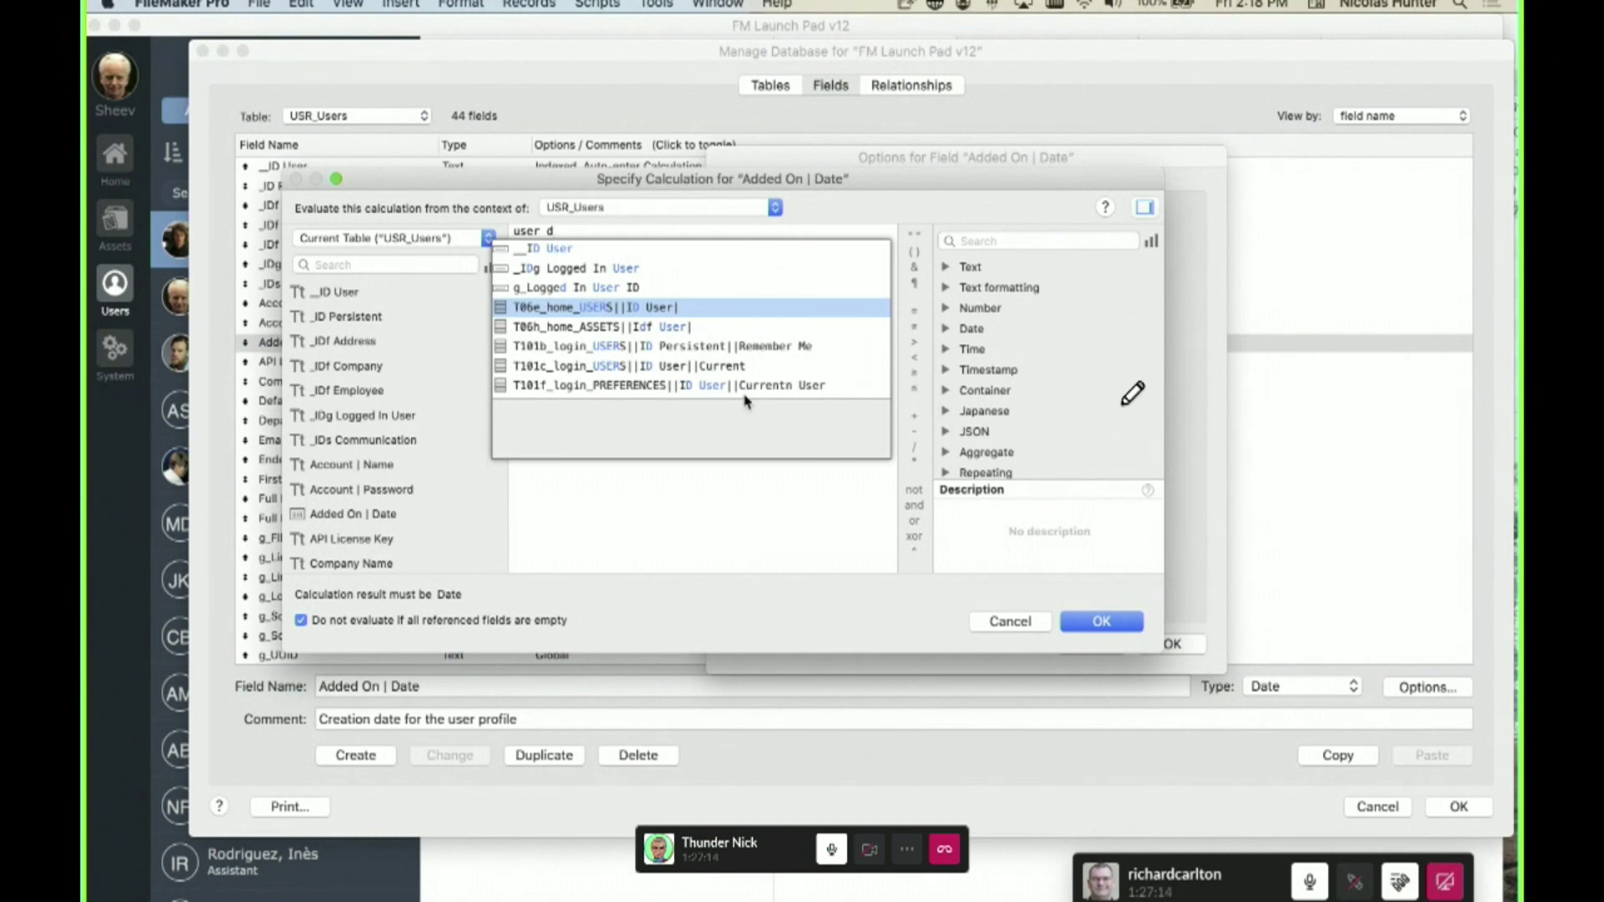
{"action": "key", "text": "BackSpace"}
{"action": "key", "text": "BackSpace"}
{"action": "key", "text": "BackSpace"}
{"action": "key", "text": "BackSpace"}
{"action": "key", "text": "BackSpace"}
{"action": "key", "text": "BackSpace"}
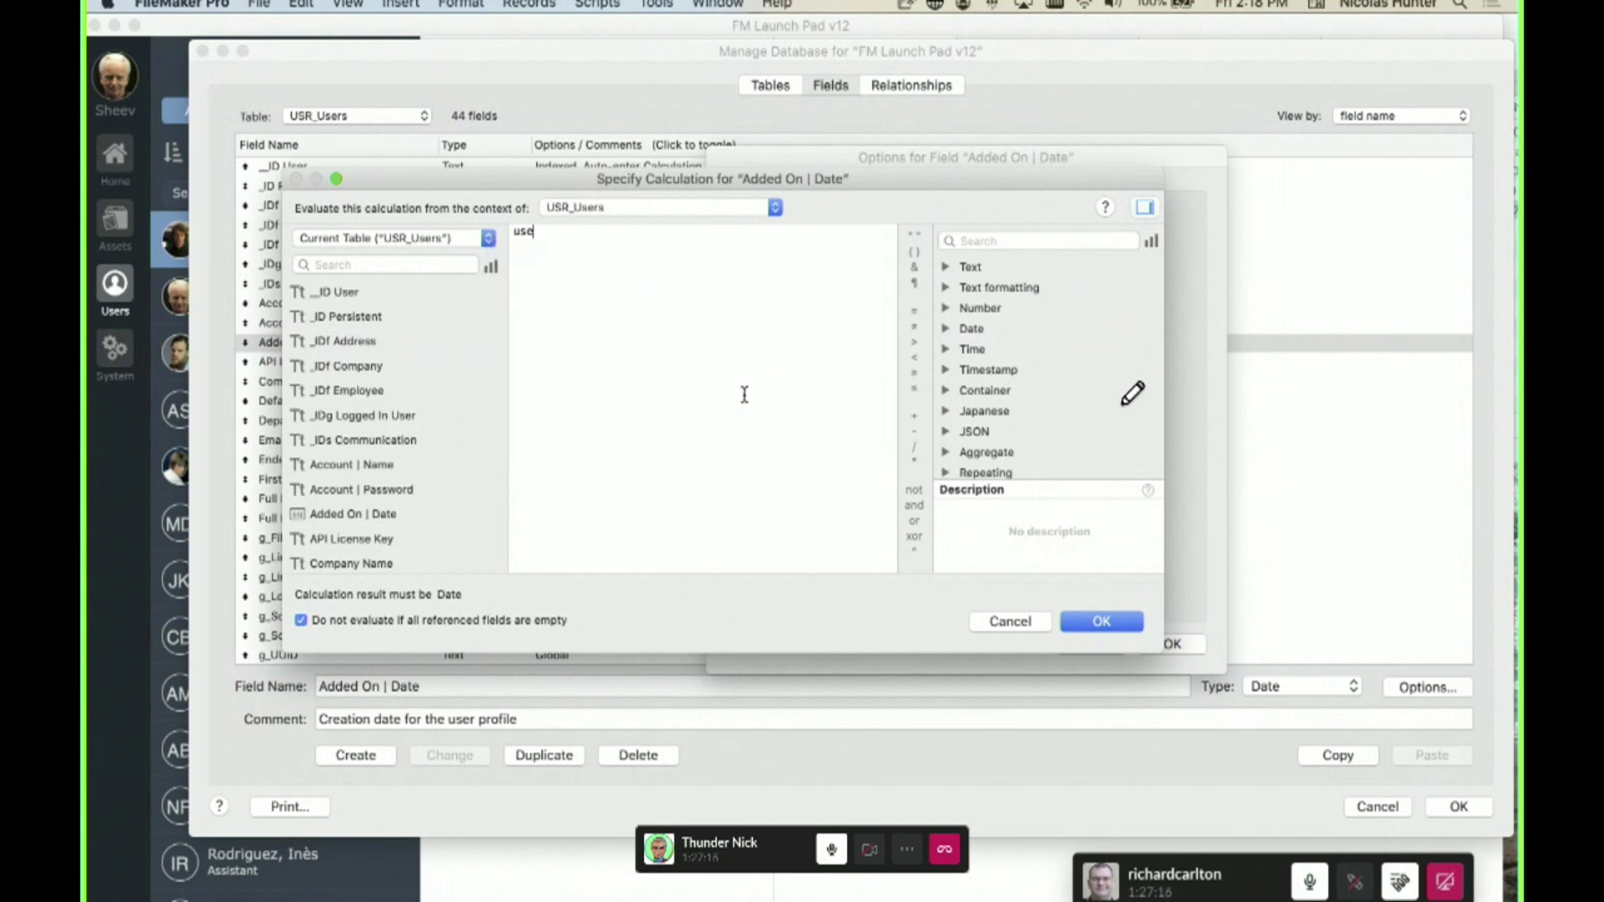
{"action": "type", "text": "login"}
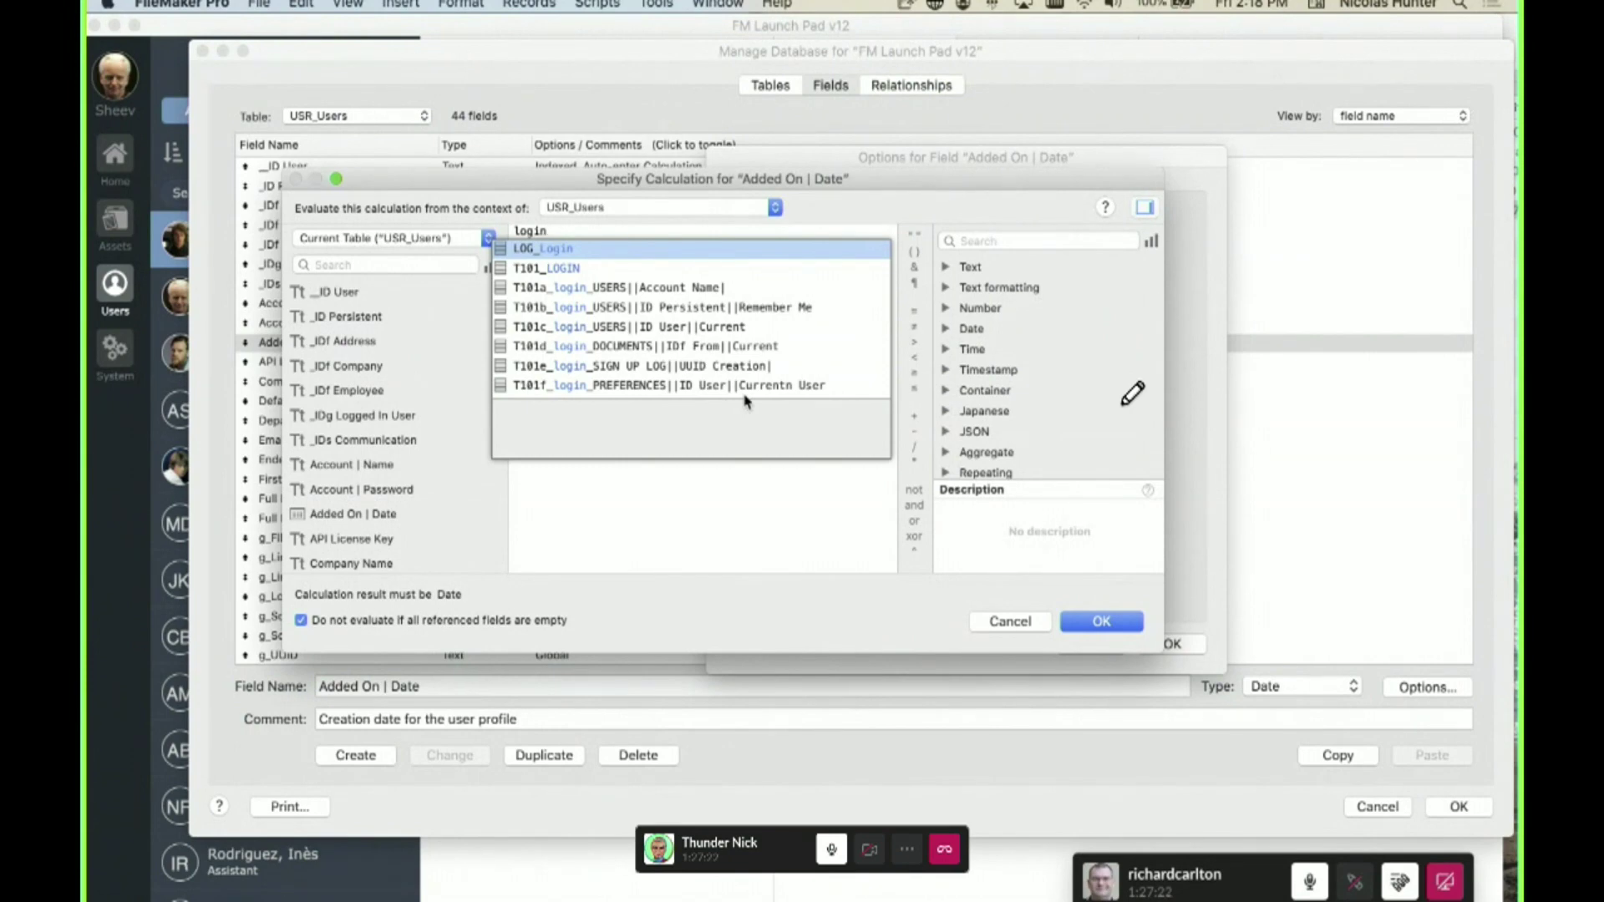
{"action": "key", "text": "Down"}
{"action": "key", "text": "Down"}
{"action": "key", "text": "Down"}
{"action": "key", "text": "Down"}
{"action": "key", "text": "Down"}
{"action": "key", "text": "Down"}
{"action": "key", "text": "Down"}
{"action": "key", "text": "Down"}
{"action": "key", "text": "Up"}
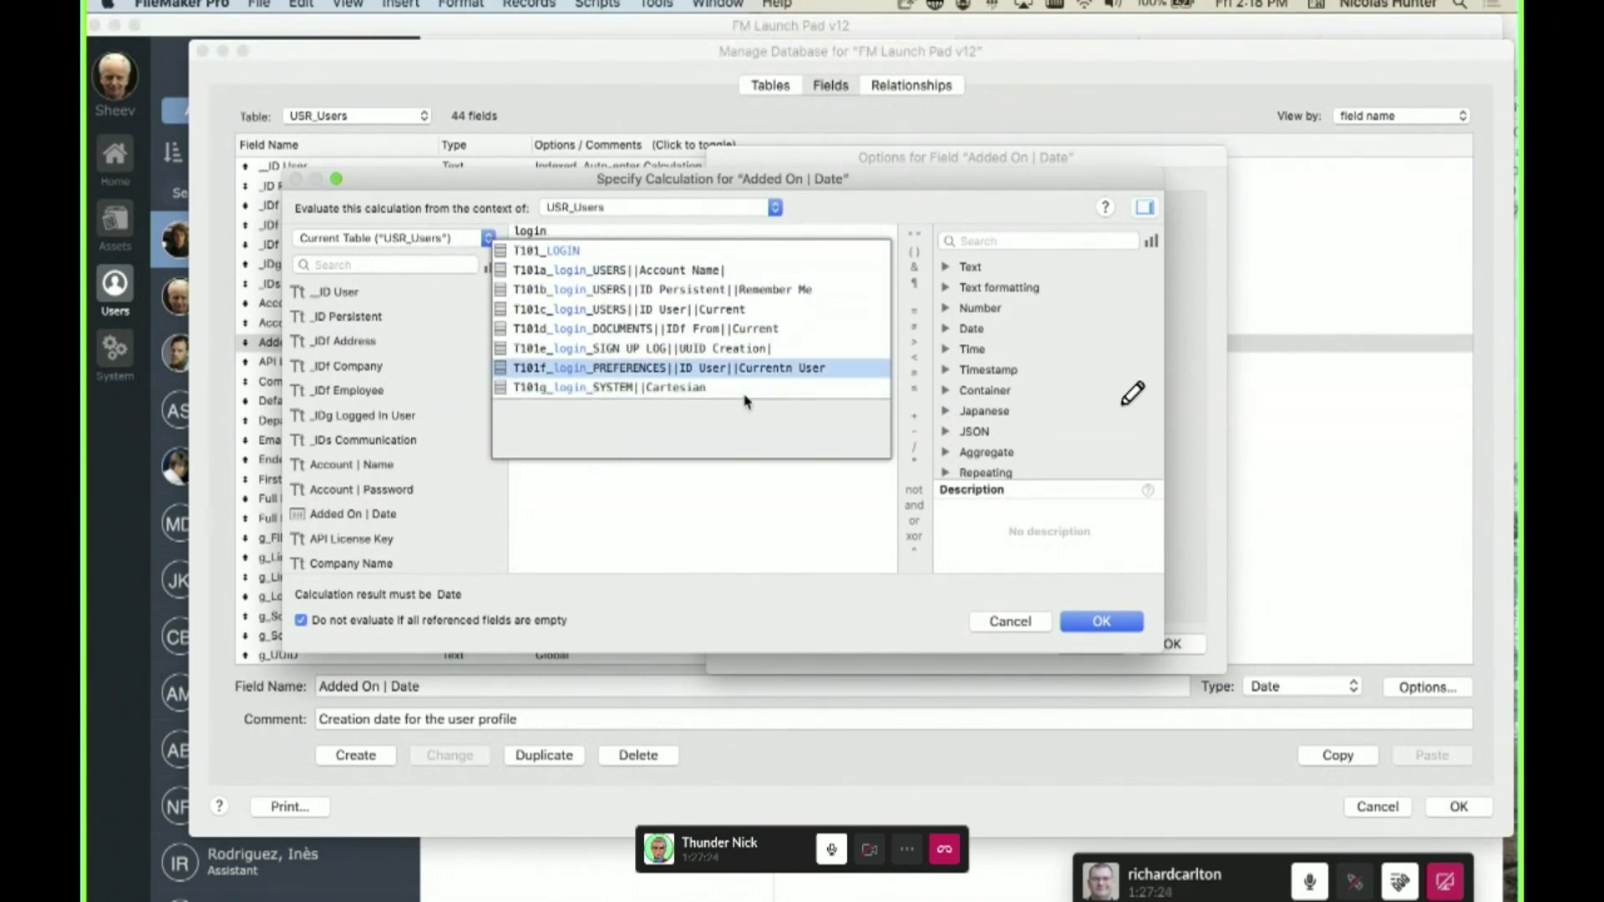
{"action": "key", "text": "Up"}
{"action": "key", "text": "Up"}
{"action": "key", "text": "Escape"}
{"action": "key", "text": "BackSpace"}
{"action": "key", "text": "BackSpace"}
{"action": "key", "text": "BackSpace"}
{"action": "key", "text": "BackSpace"}
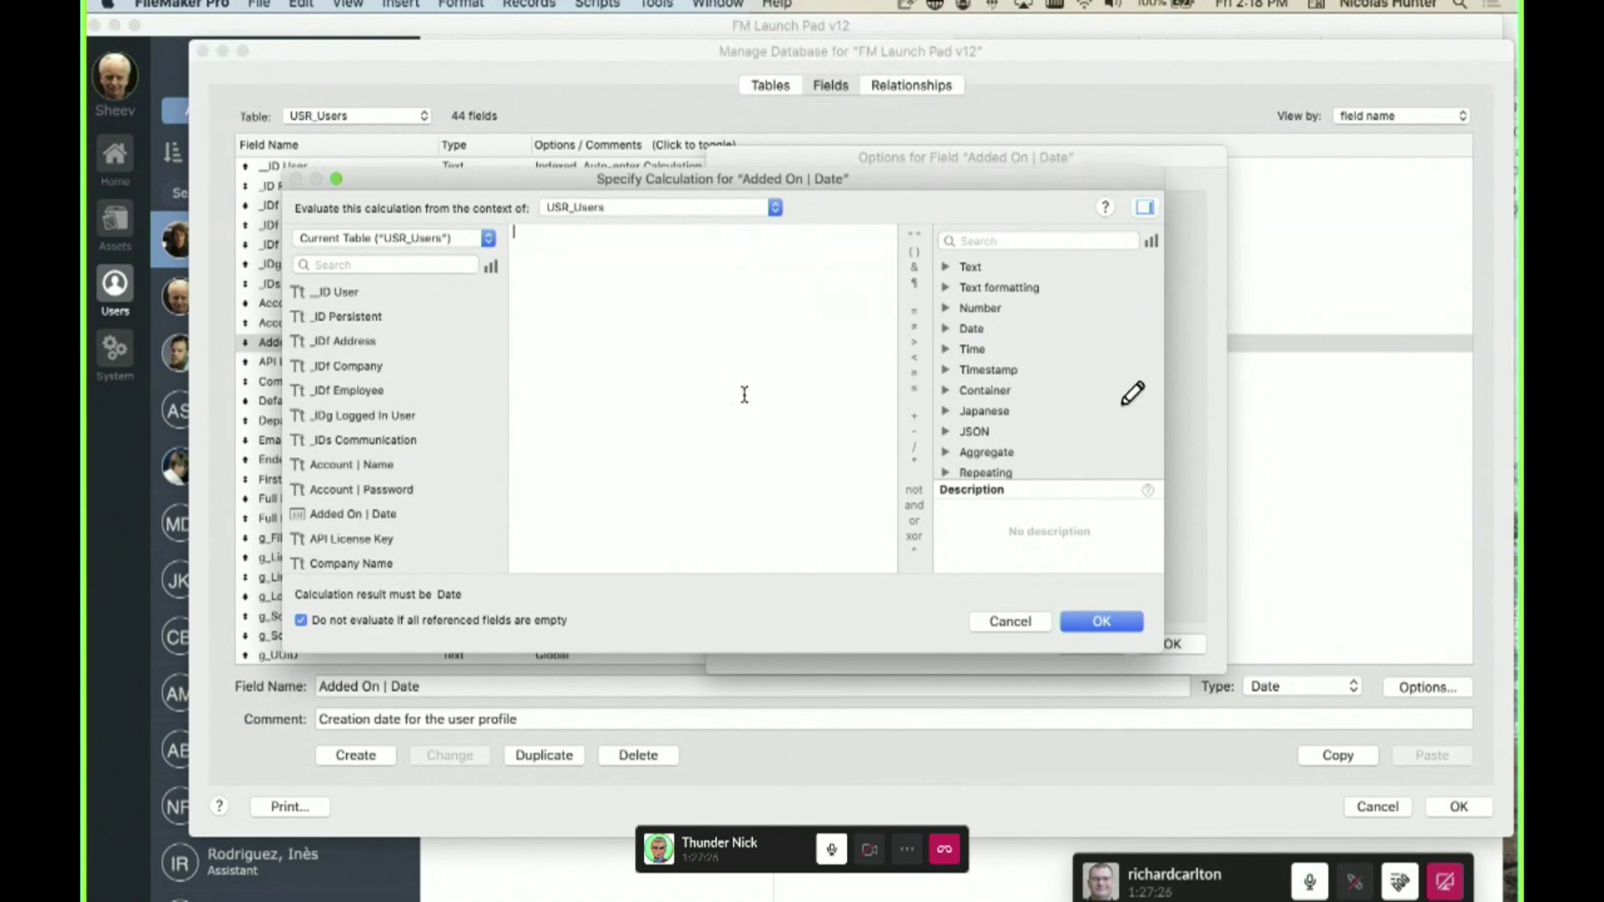
- Keep USR_Users as context, then type 'asset h' and 'set st' to browse autocomplete suggestions
{"action": "left_click", "coordinate": [641, 209]}
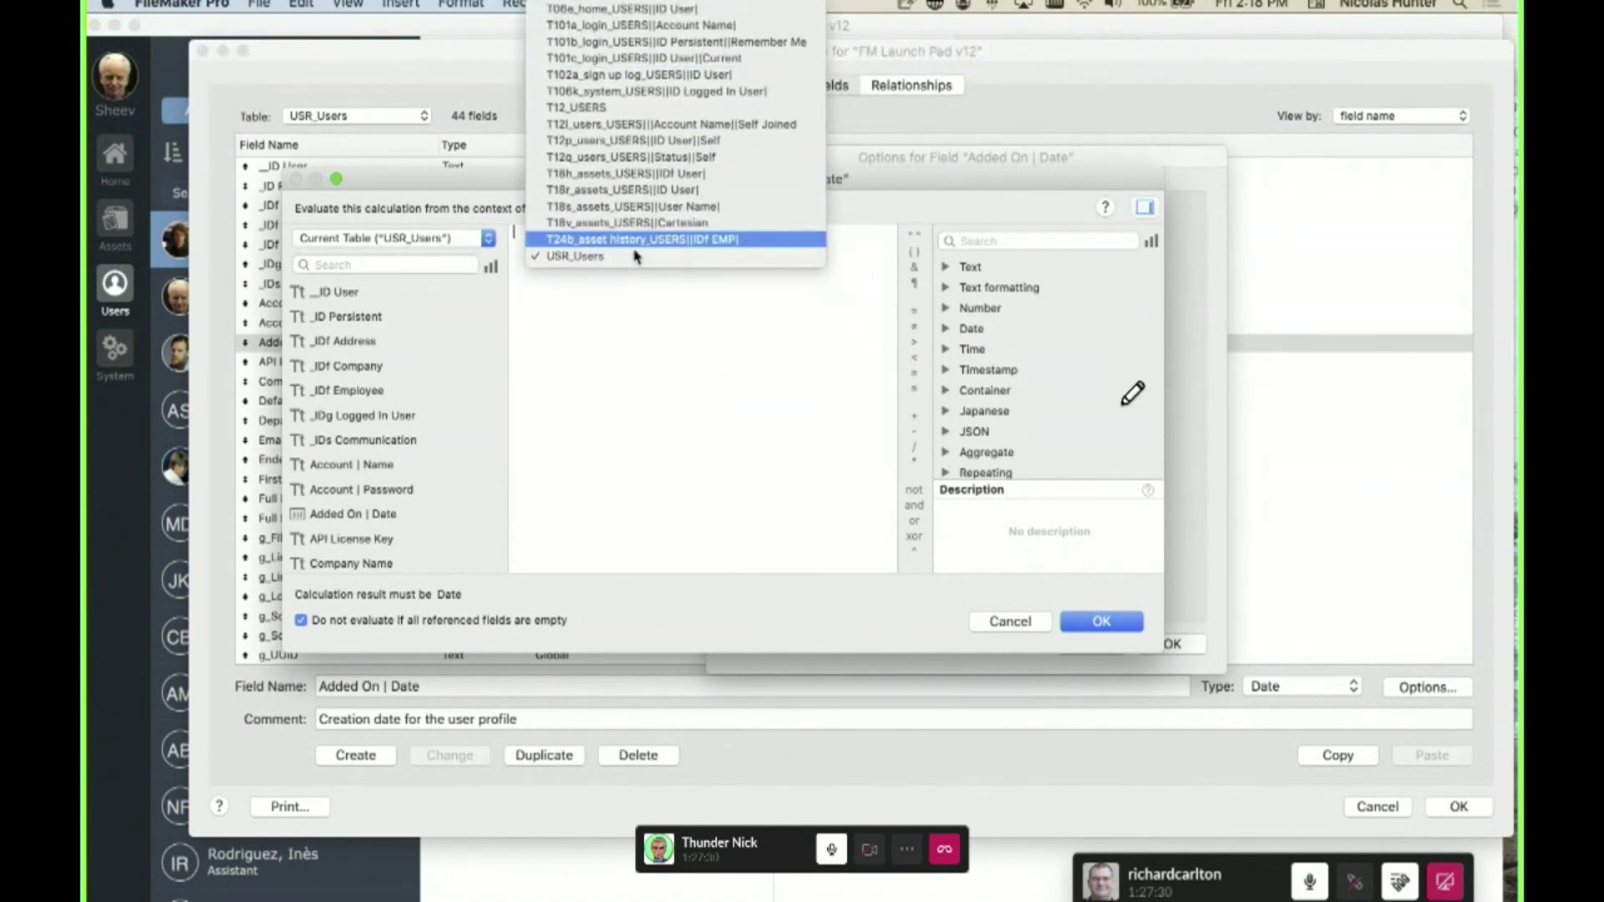
{"action": "left_click", "coordinate": [679, 341]}
{"action": "type", "text": "asset h"}
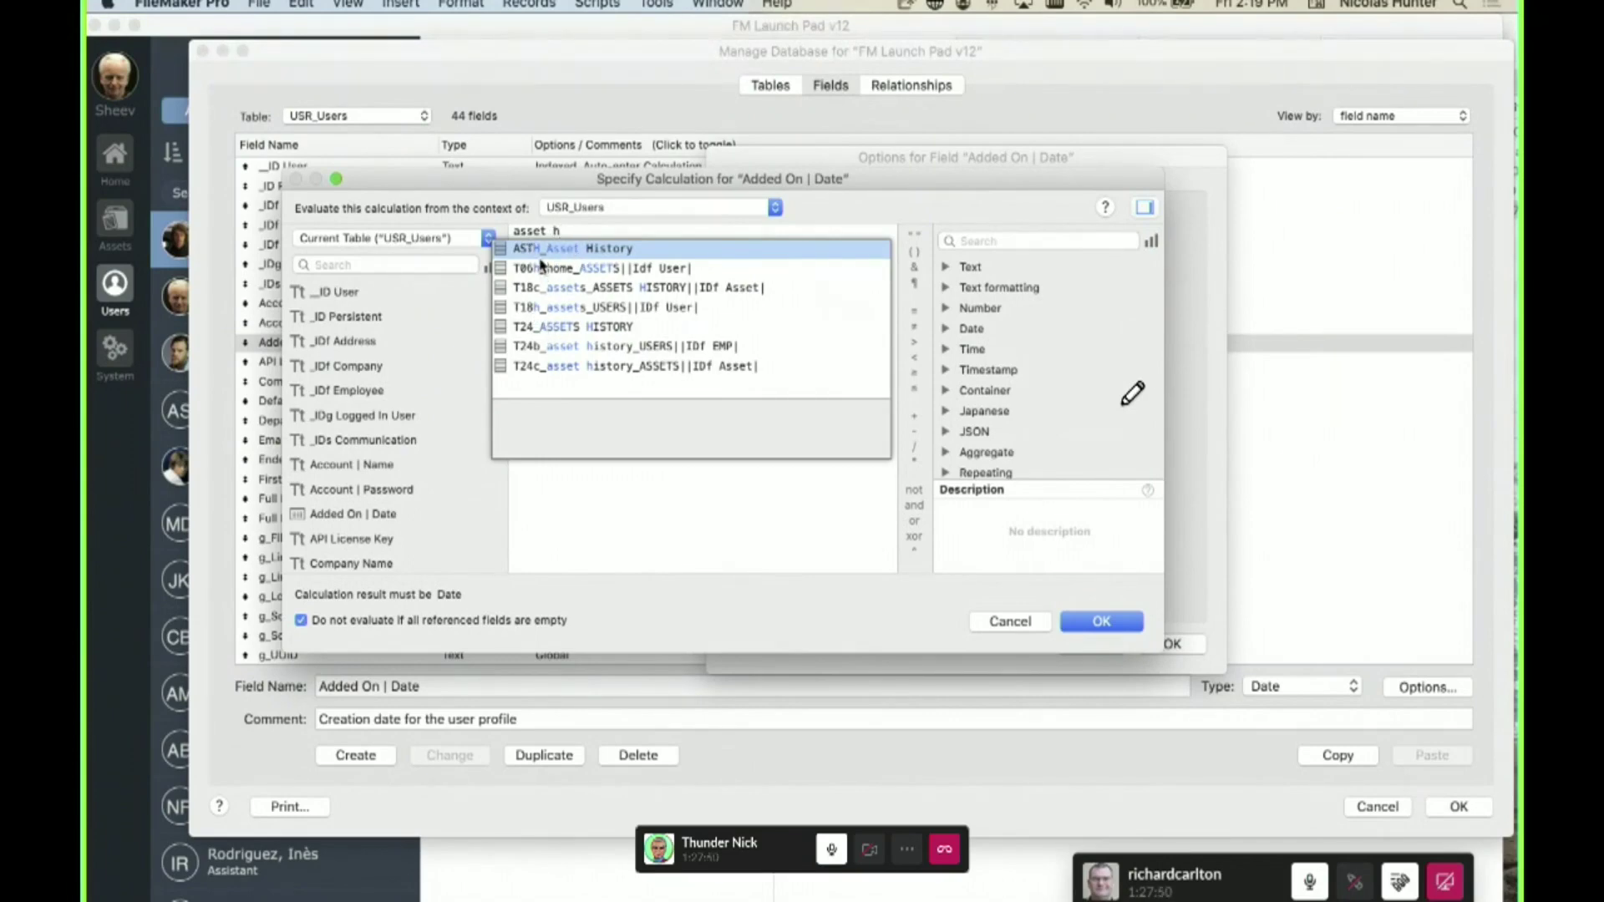
{"action": "key", "text": "BackSpace"}
{"action": "key", "text": "BackSpace"}
{"action": "key", "text": "BackSpace"}
{"action": "key", "text": "BackSpace"}
{"action": "key", "text": "BackSpace"}
{"action": "key", "text": "BackSpace"}
{"action": "key", "text": "BackSpace"}
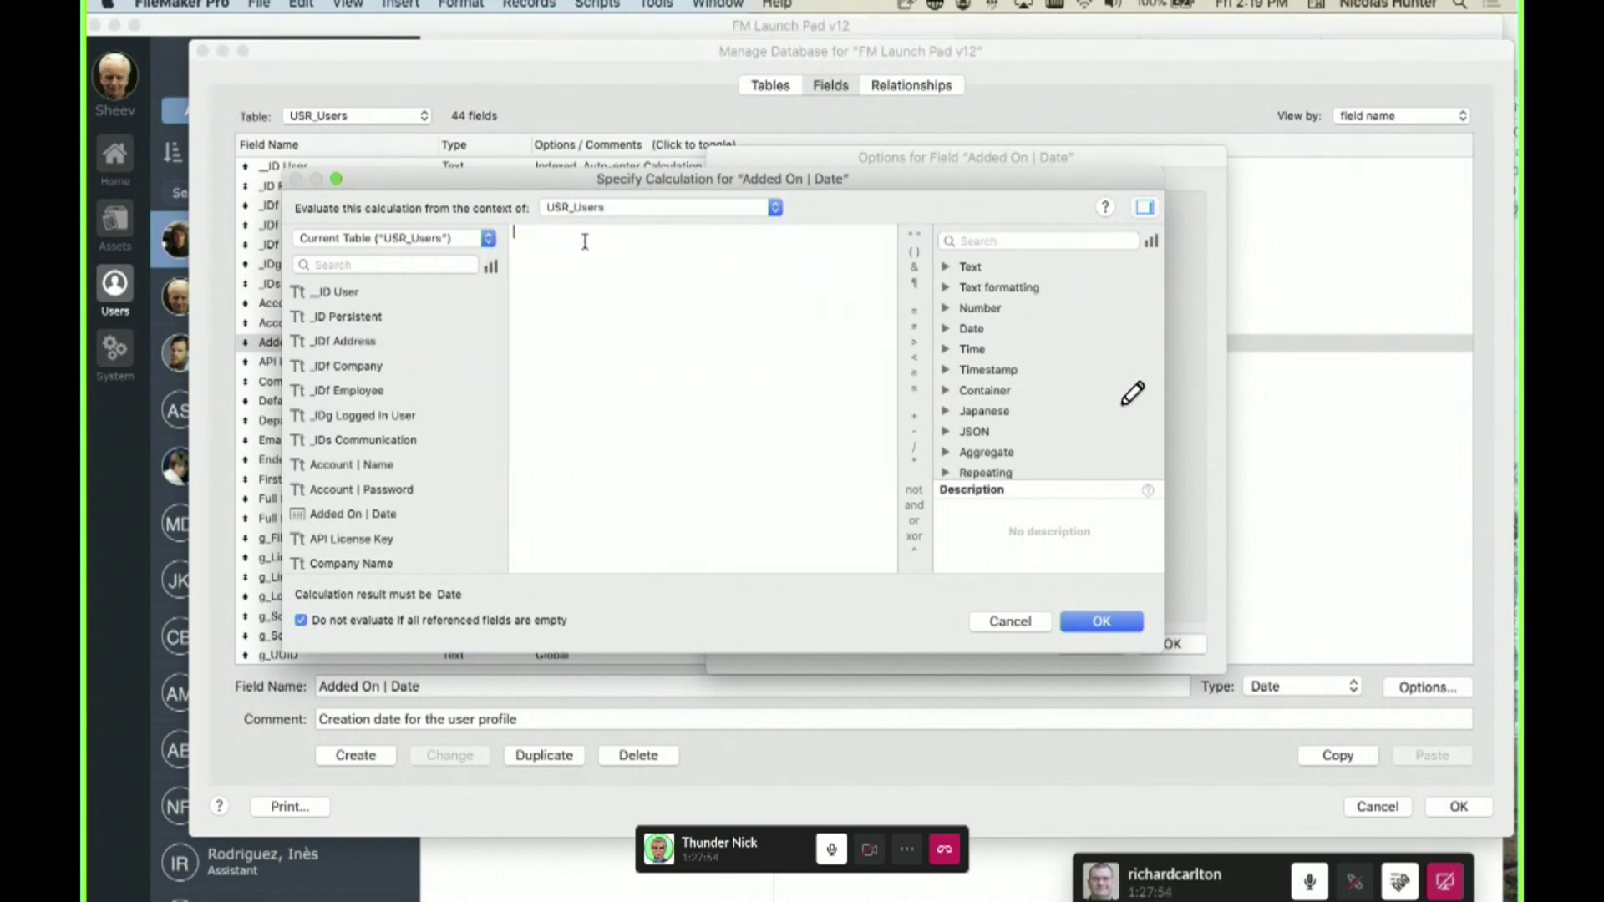
{"action": "type", "text": "set st"}
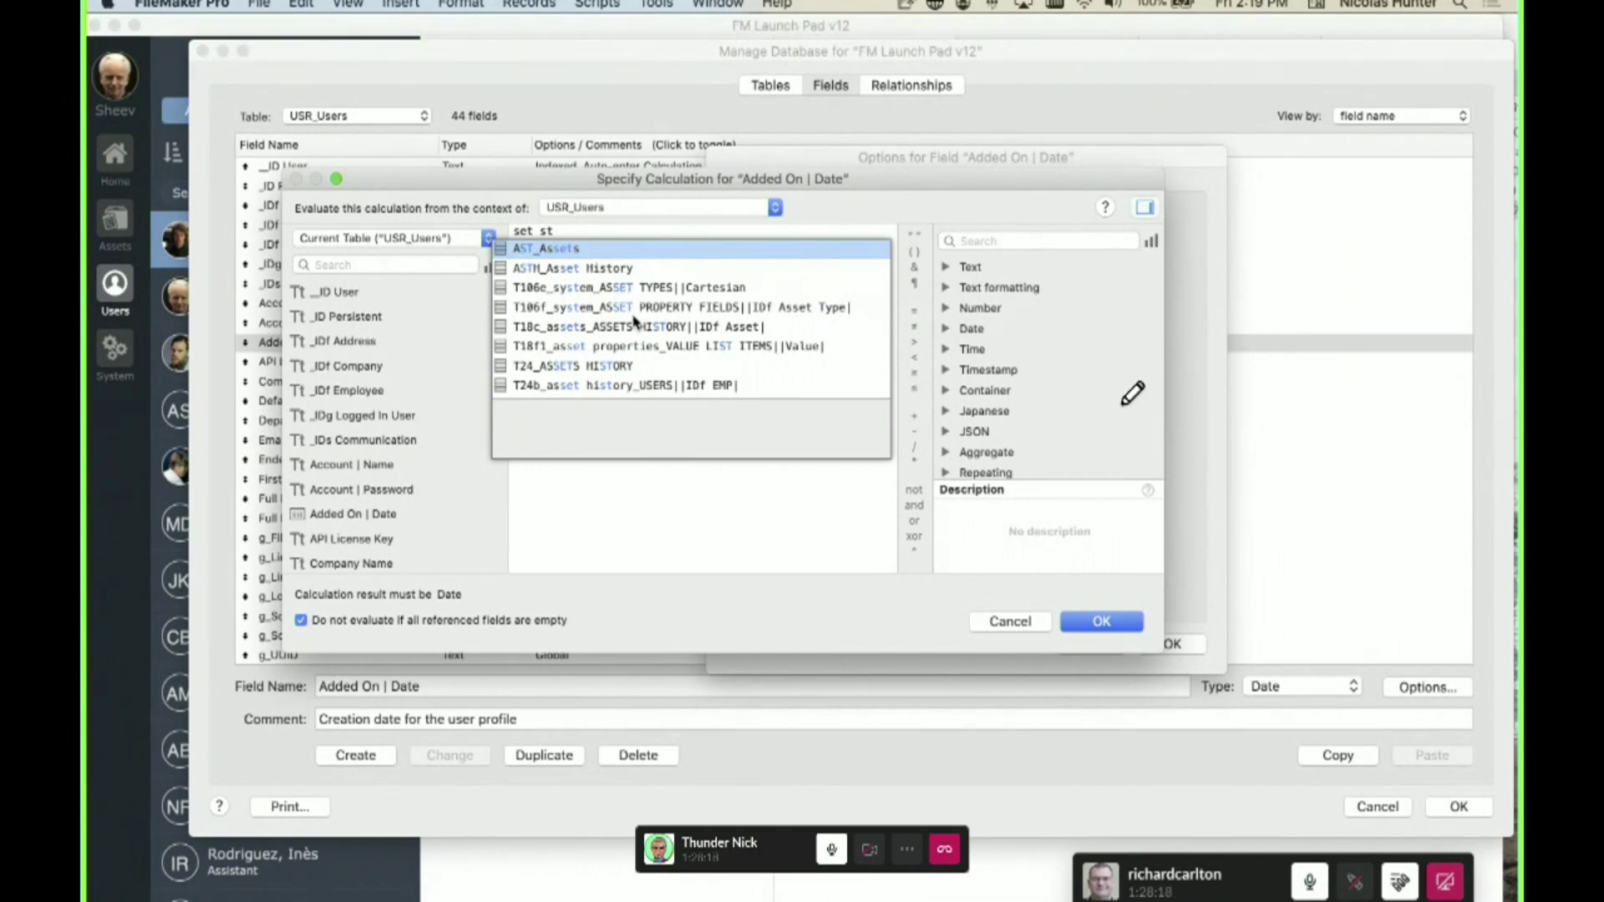
{"action": "scroll", "coordinate": [635, 320], "scroll_direction": "down", "scroll_amount": 3}
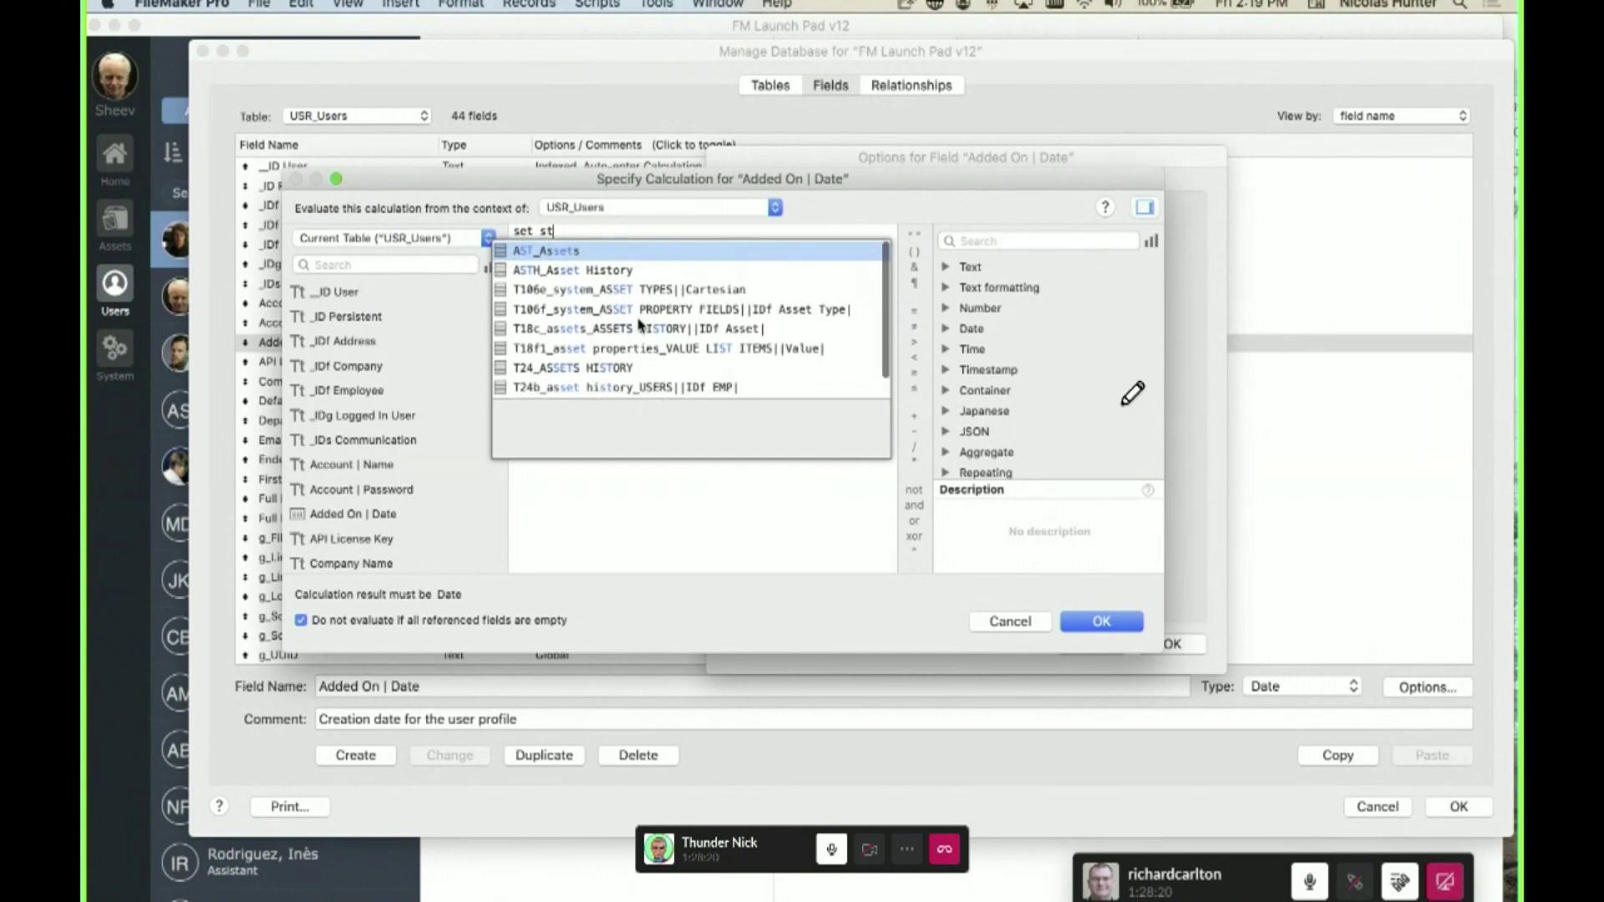
{"action": "scroll", "coordinate": [648, 334], "scroll_direction": "up", "scroll_amount": 2}
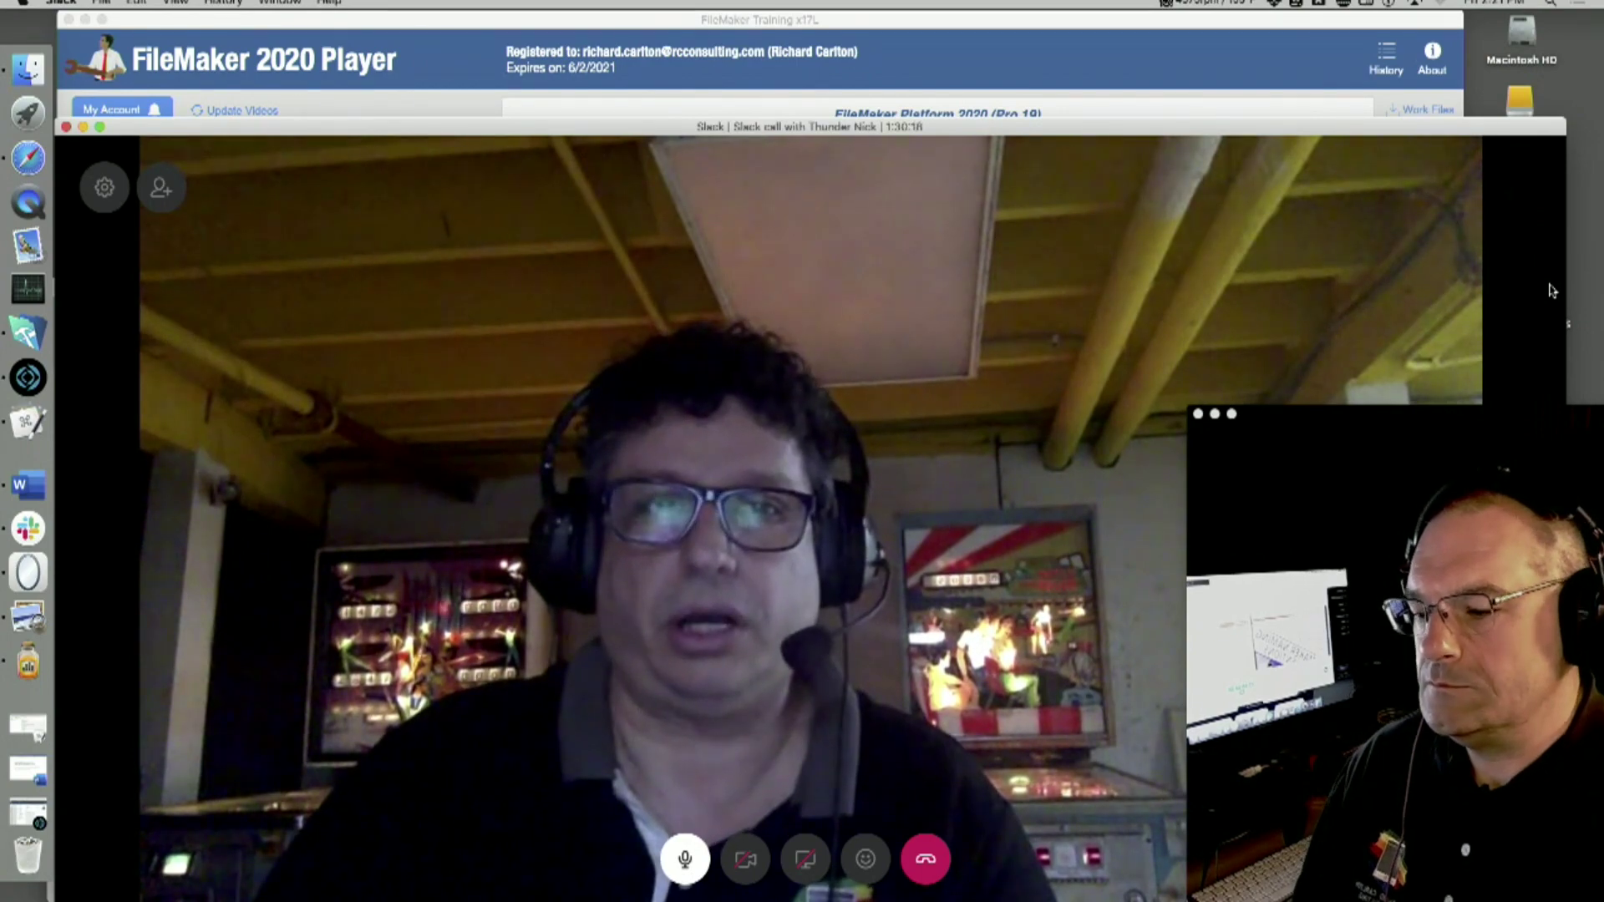
- Draw a green freehand mark over the shared Script Workspace in the Slack call
{"action": "mouse_move", "coordinate": [833, 565]}
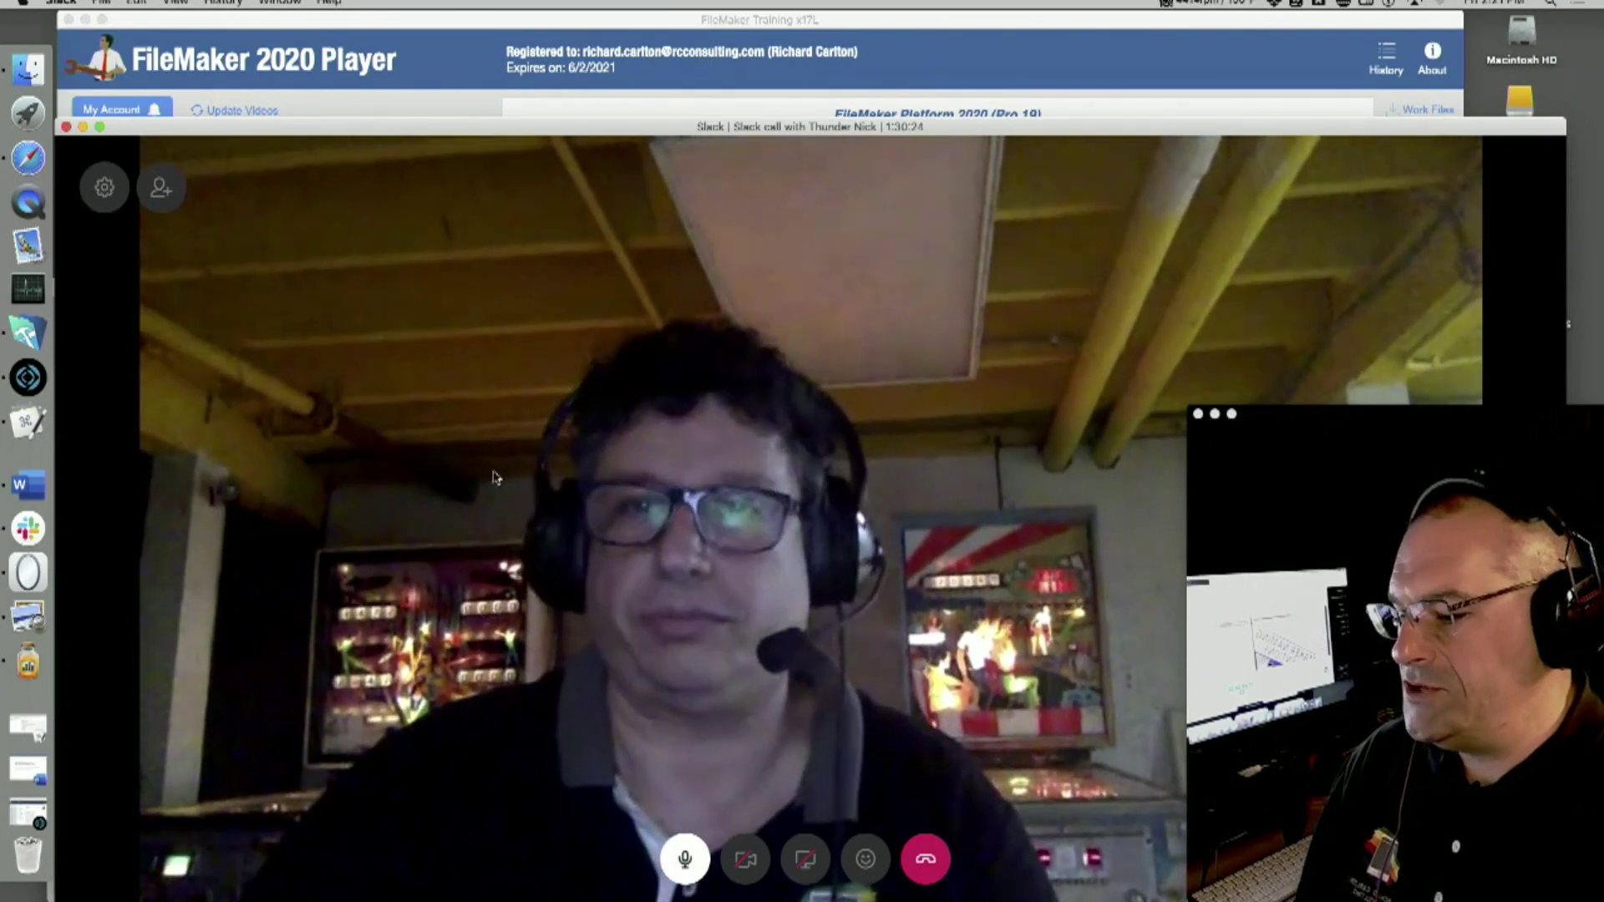
{"action": "mouse_move", "coordinate": [582, 468]}
{"action": "left_mouse_down"}
{"action": "mouse_move", "coordinate": [687, 654]}
{"action": "mouse_move", "coordinate": [689, 330]}
{"action": "left_mouse_up"}
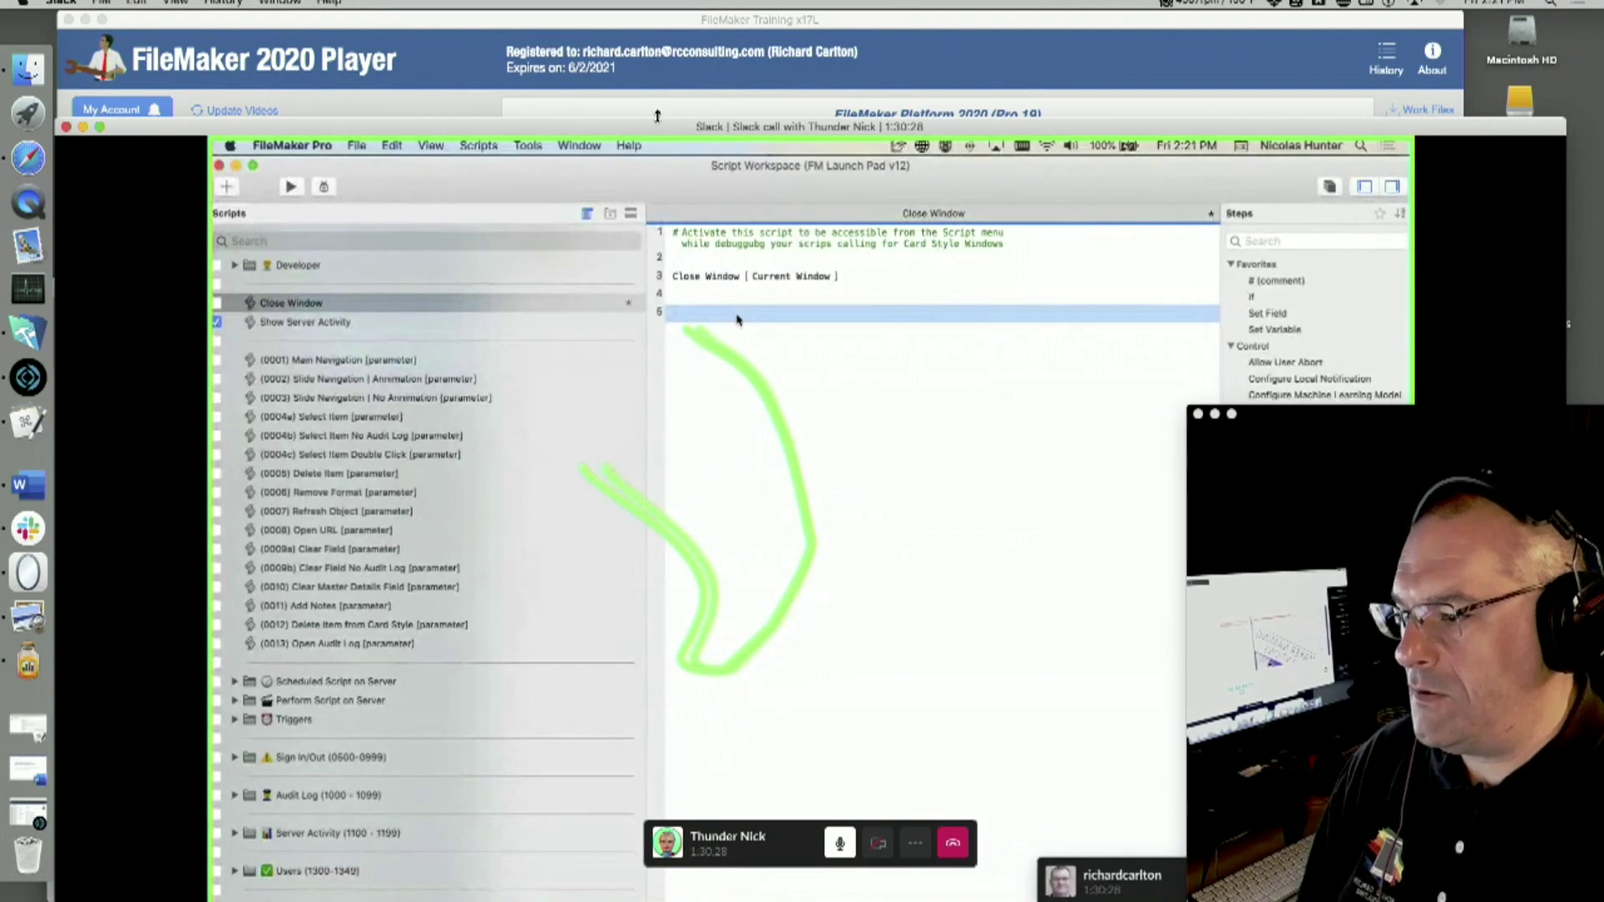
- Add a comment step on line 8 after New Window, then bring up Go to Layout's layout choices
{"action": "double_click", "coordinate": [663, 125]}
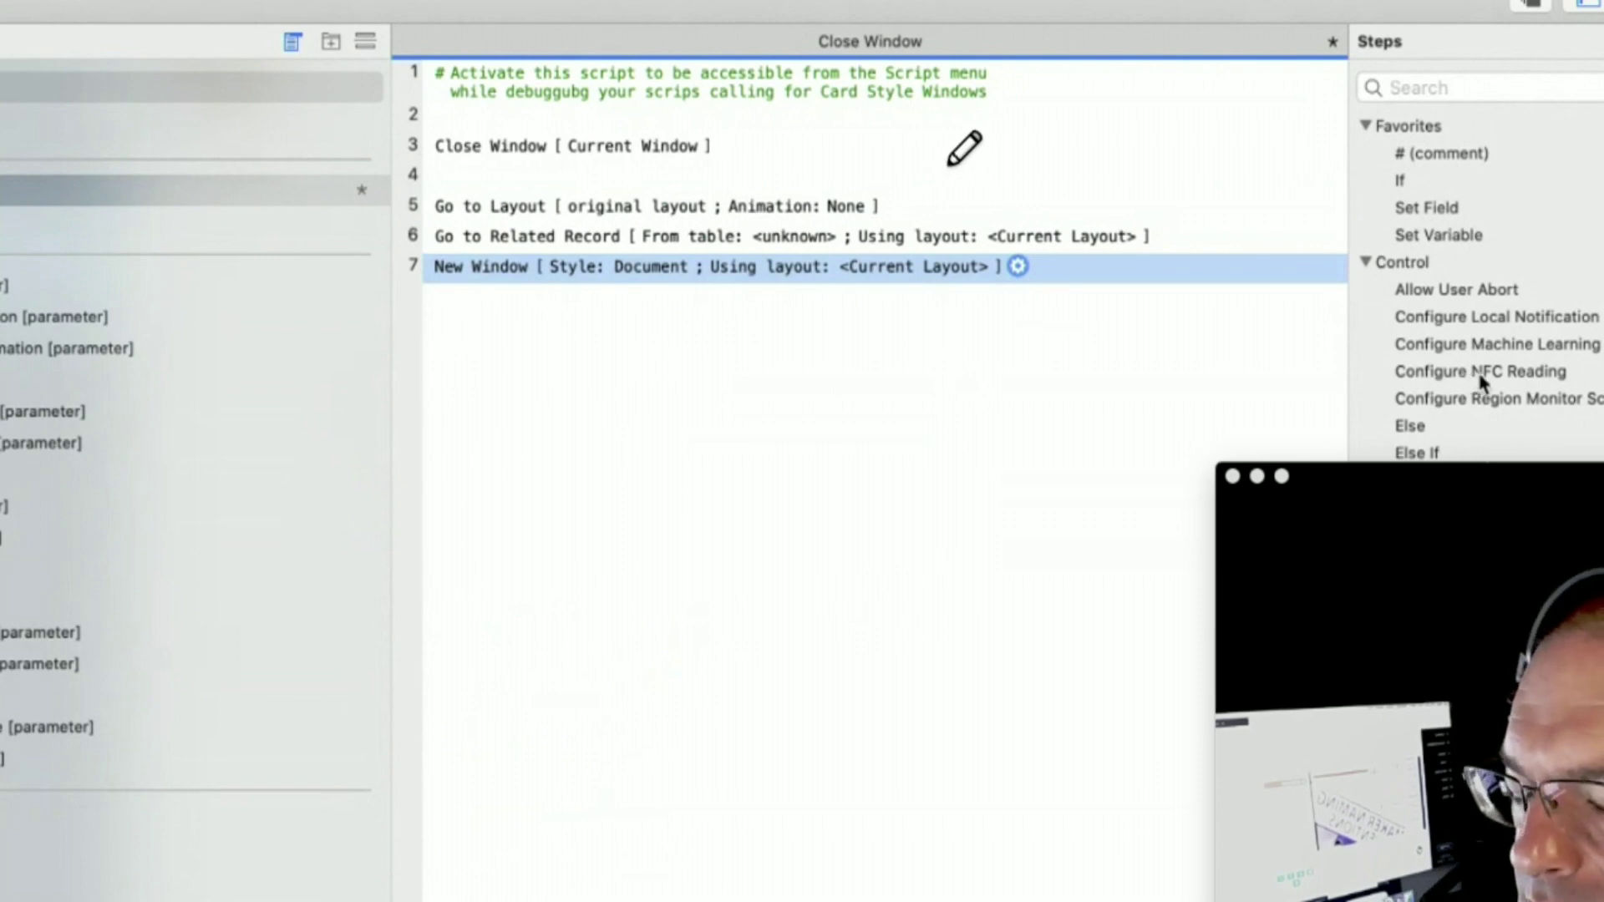
{"action": "left_click", "coordinate": [549, 311]}
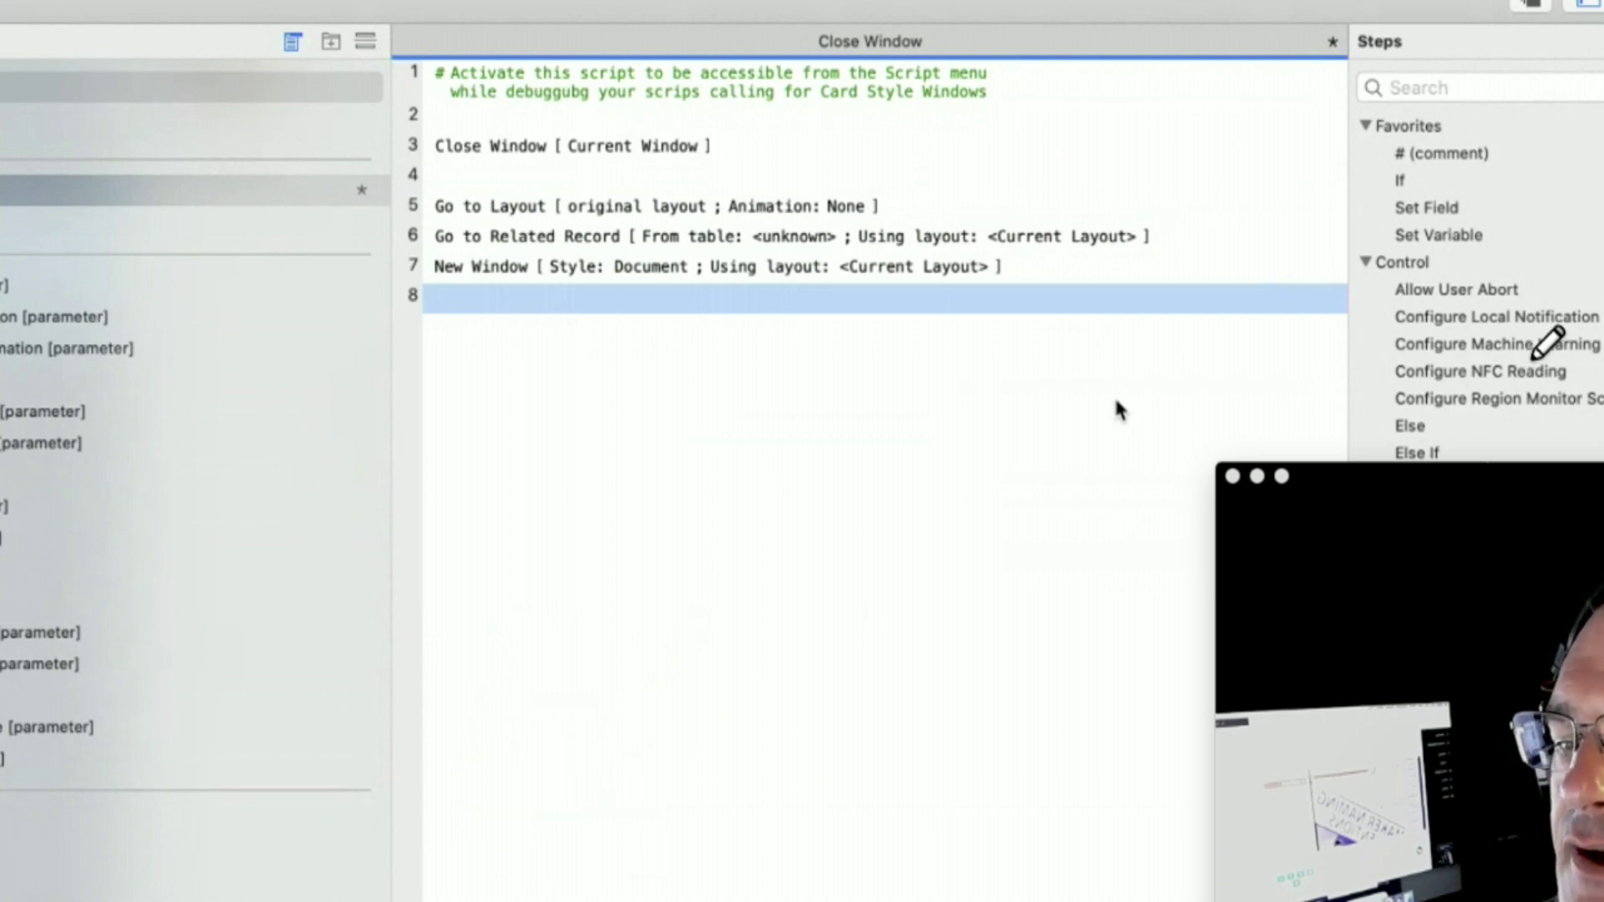
{"action": "type", "text": "cnr"}
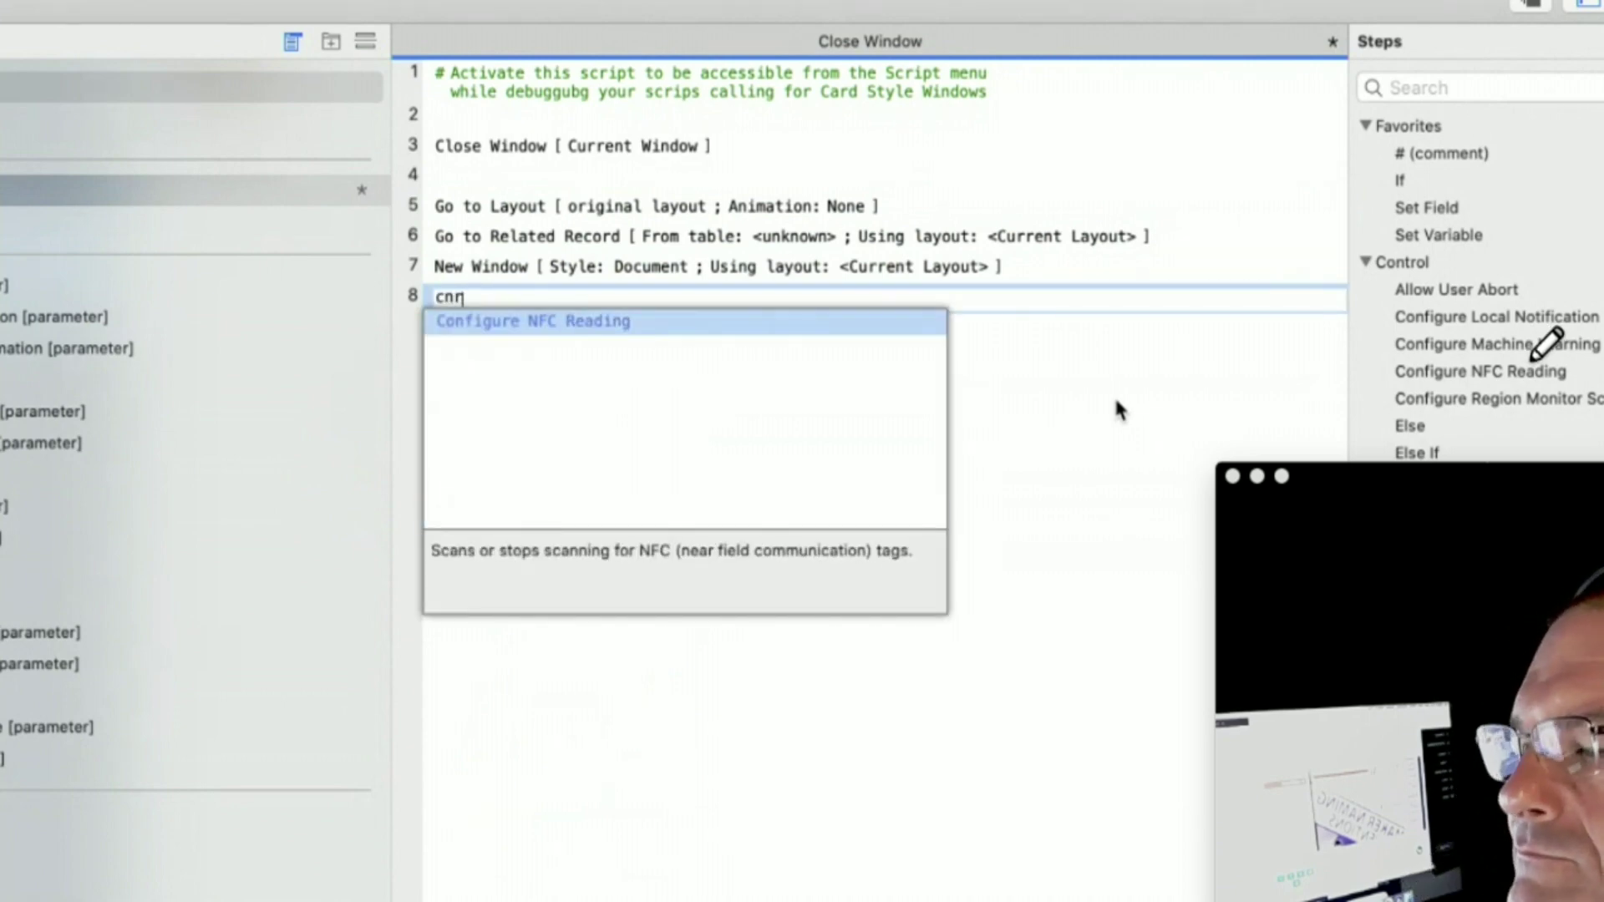
{"action": "key", "text": "BackSpace"}
{"action": "key", "text": "BackSpace"}
{"action": "key", "text": "BackSpace"}
{"action": "type", "text": "#"}
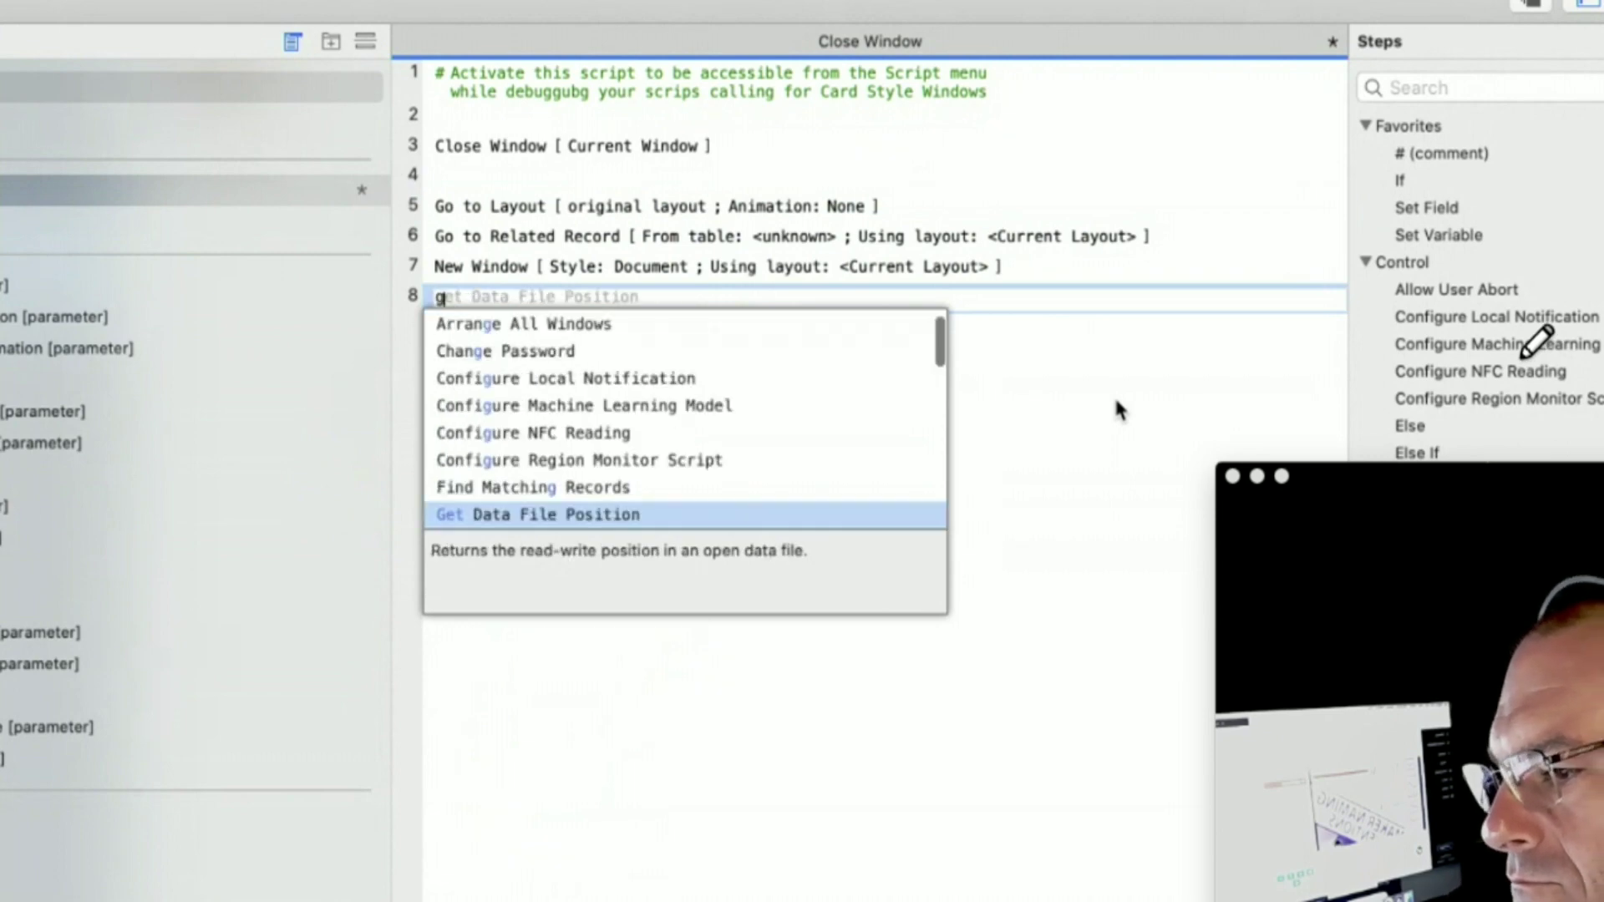
{"action": "key", "text": "Return"}
{"action": "left_click", "coordinate": [1116, 401]}
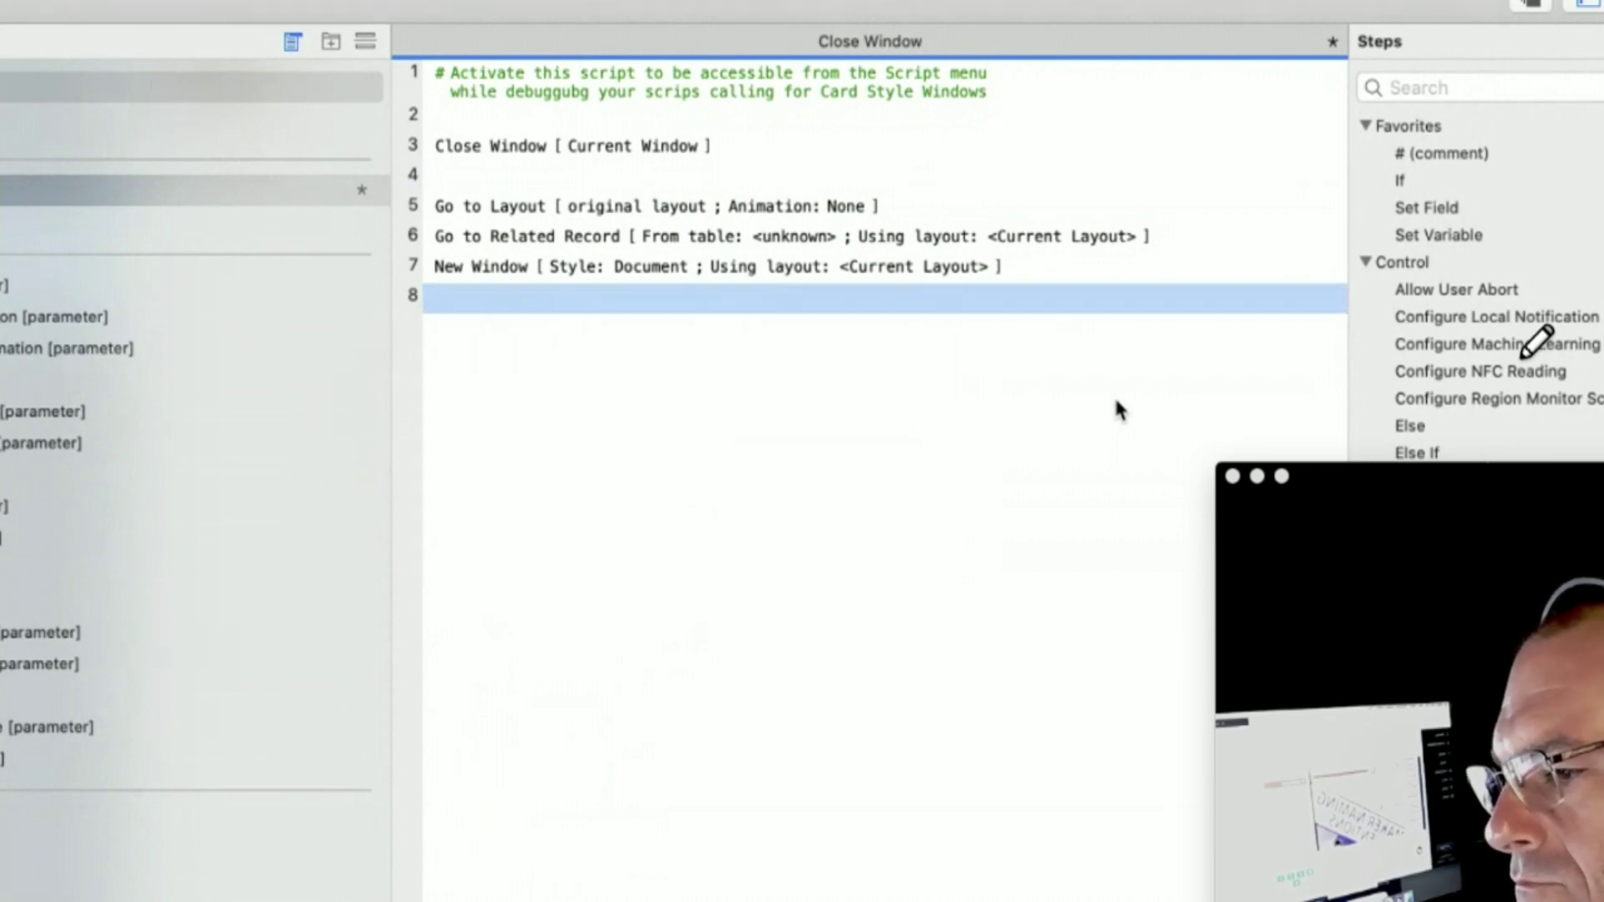
{"action": "left_click", "coordinate": [563, 214]}
{"action": "left_click", "coordinate": [566, 216]}
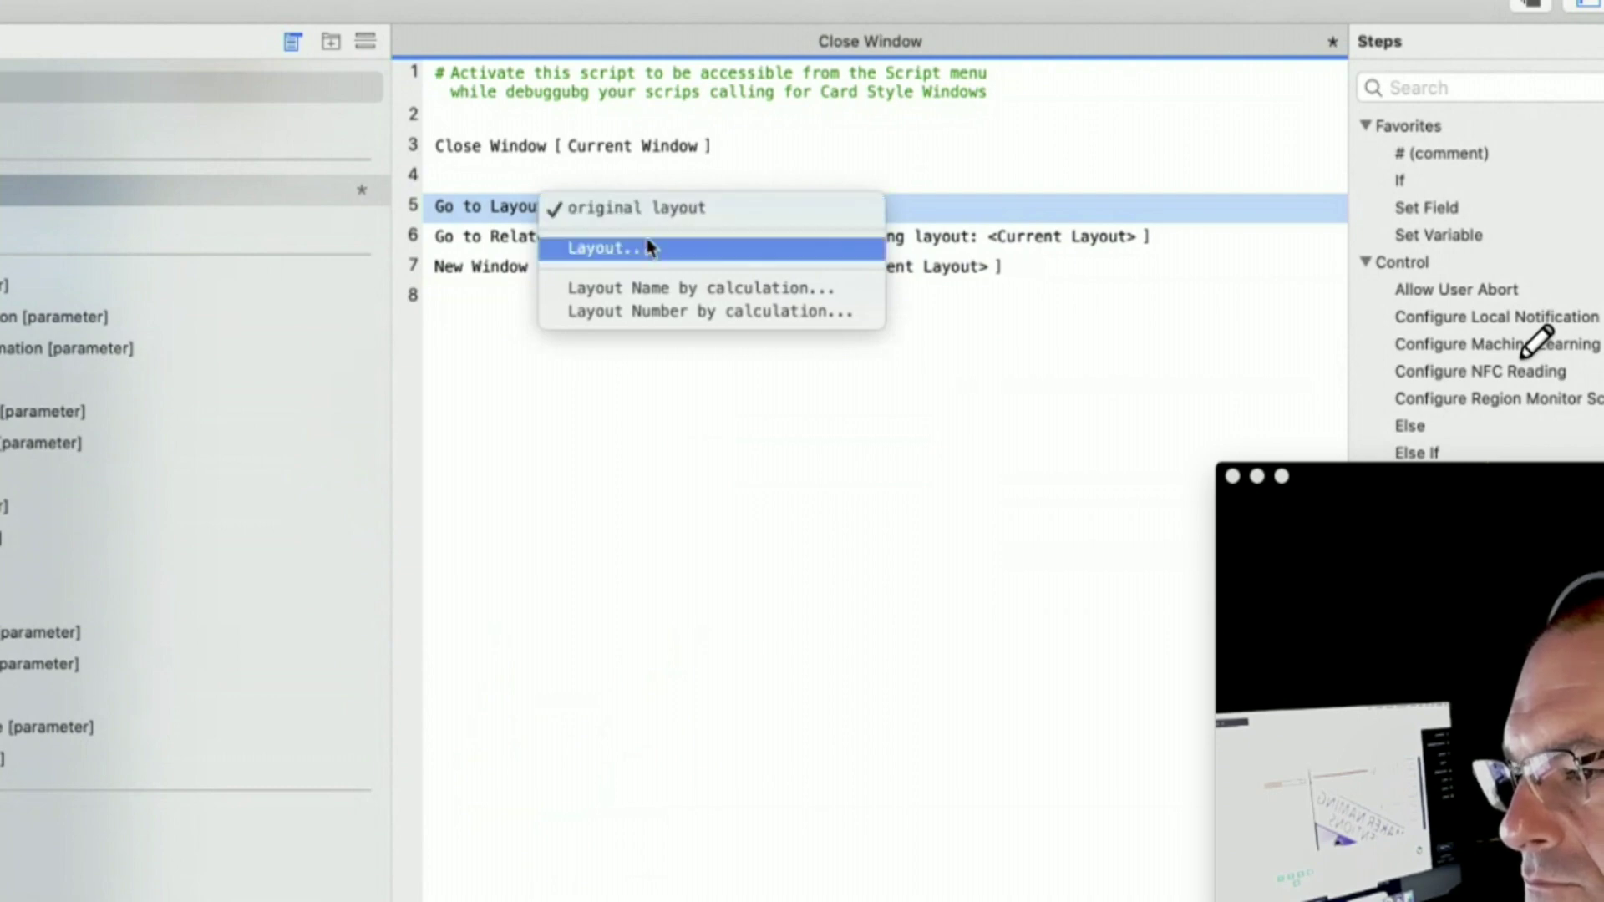
- Switch Go to Layout to a layout name by calculation and enter the Get function
{"action": "left_click", "coordinate": [661, 294]}
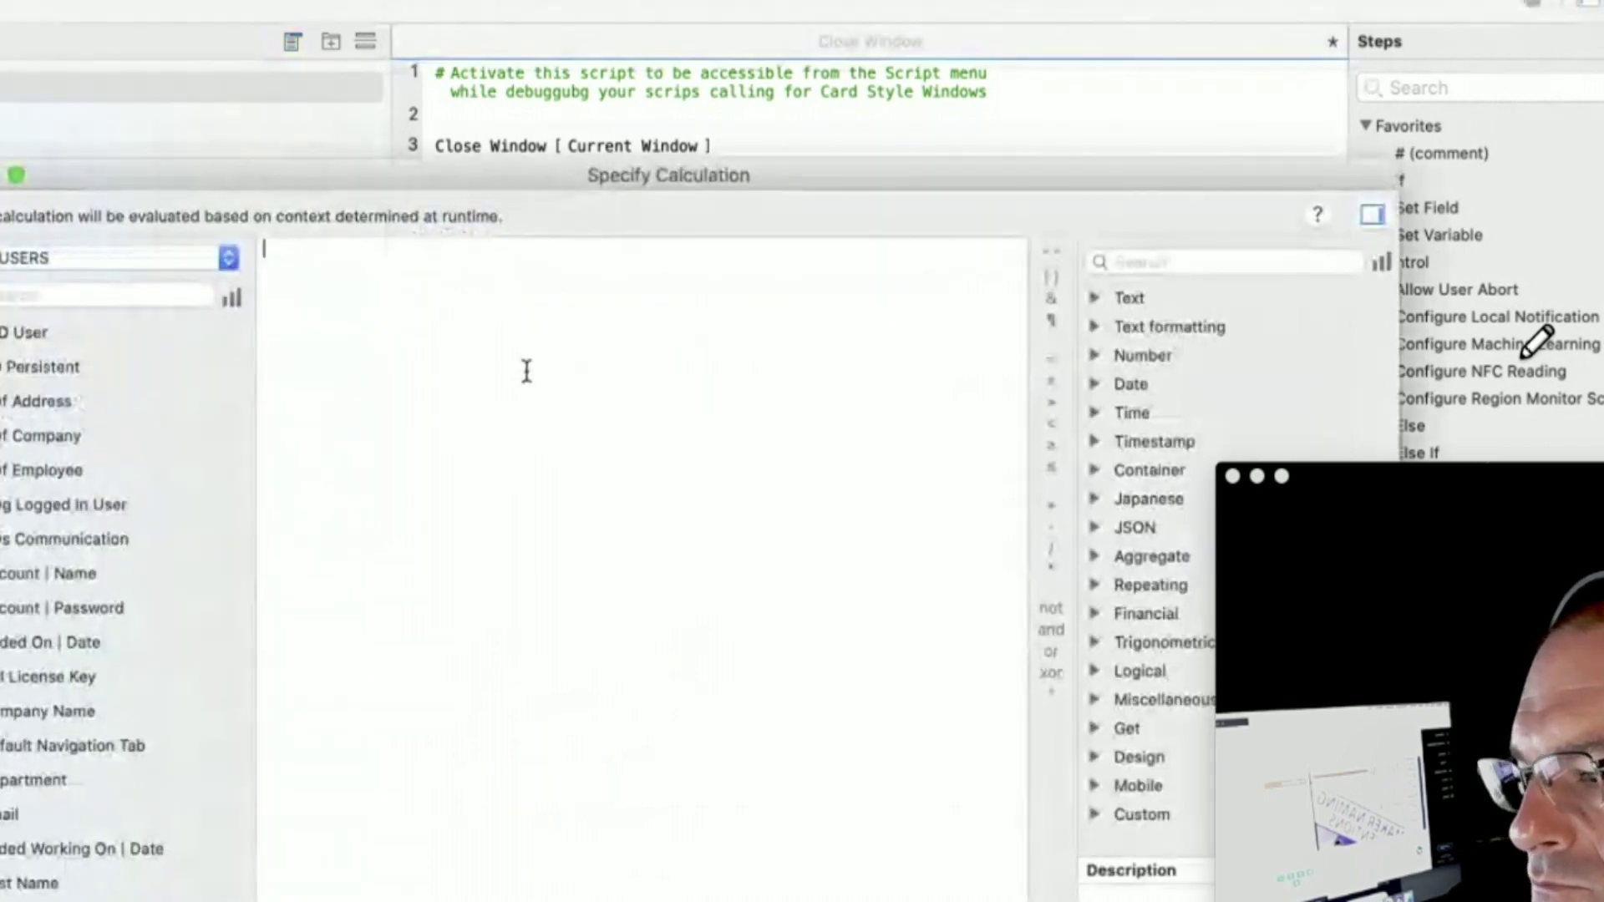
{"action": "type", "text": "get"}
{"action": "key", "text": "Escape"}
{"action": "key", "text": "BackSpace"}
{"action": "key", "text": "BackSpace"}
{"action": "key", "text": "BackSpace"}
{"action": "type", "text": "get"}
{"action": "key", "text": "Return"}
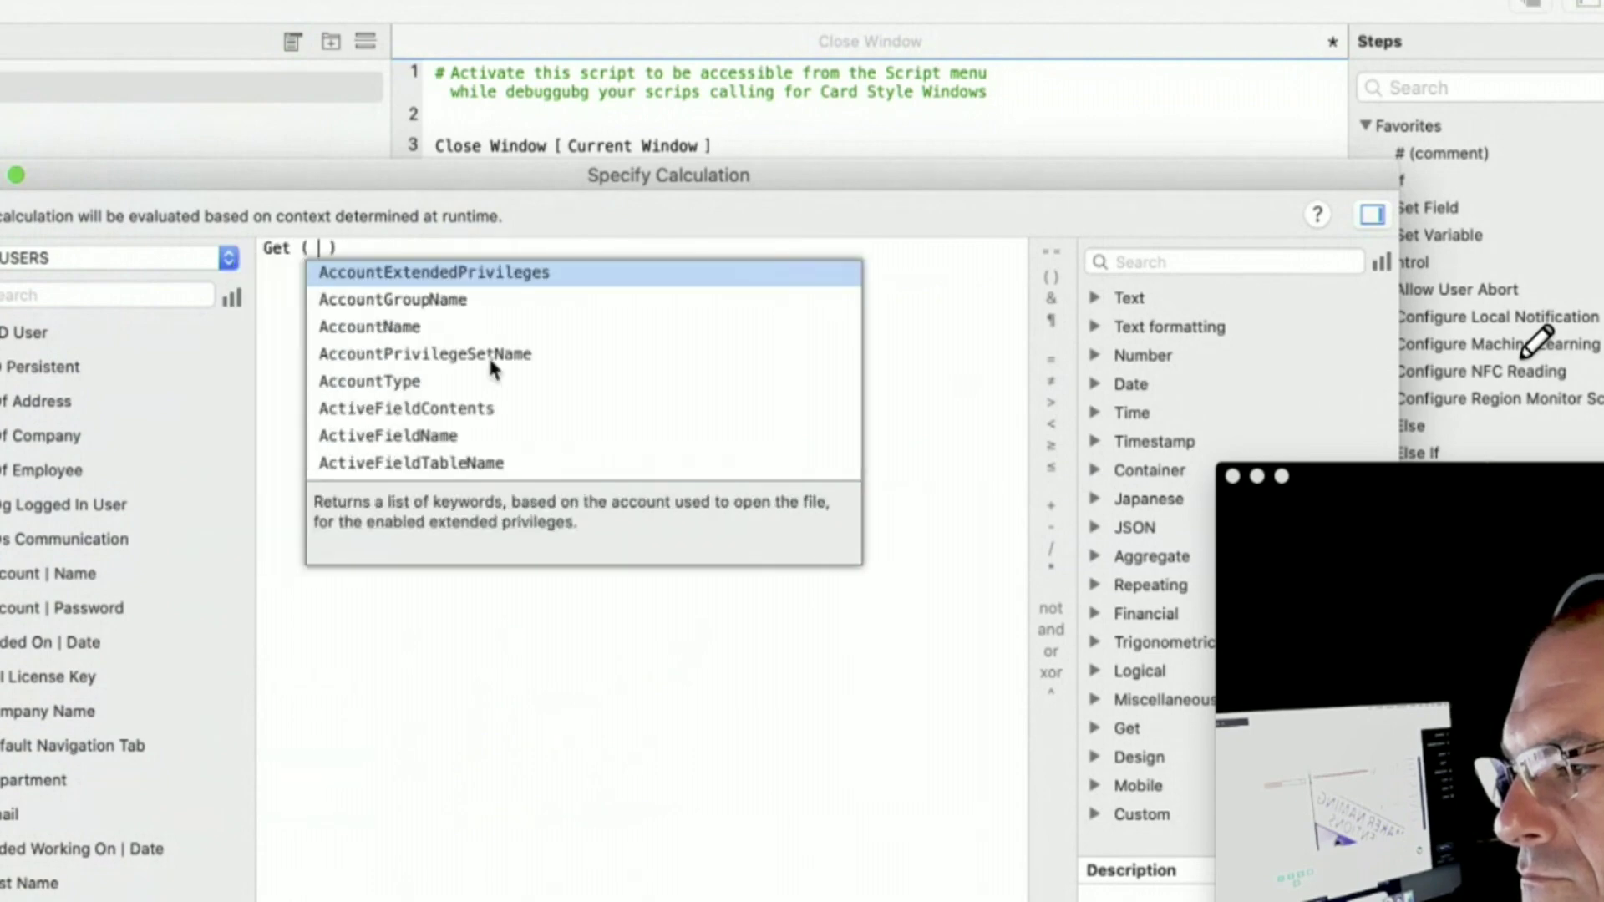
- Complete the formula as Get ( ScriptParameter ) using the autocomplete suggestions
{"action": "type", "text": "sc p"}
{"action": "key", "text": "BackSpace"}
{"action": "type", "text": "p"}
{"action": "key", "text": "BackSpace"}
{"action": "key", "text": "BackSpace"}
{"action": "key", "text": "BackSpace"}
{"action": "key", "text": "BackSpace"}
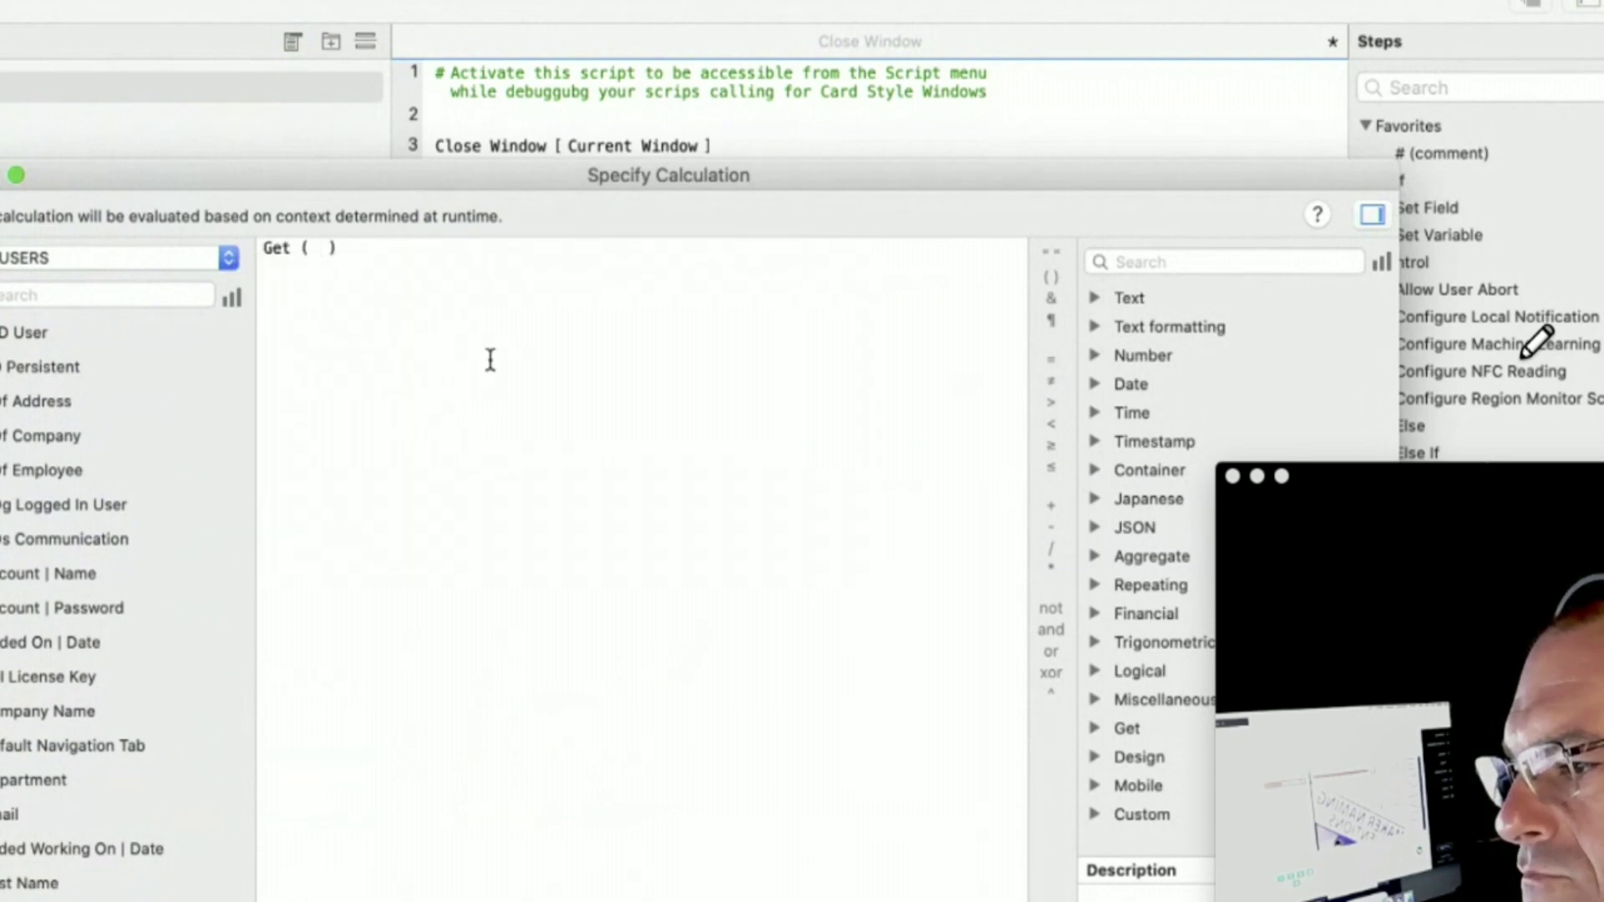
{"action": "type", "text": "sc p"}
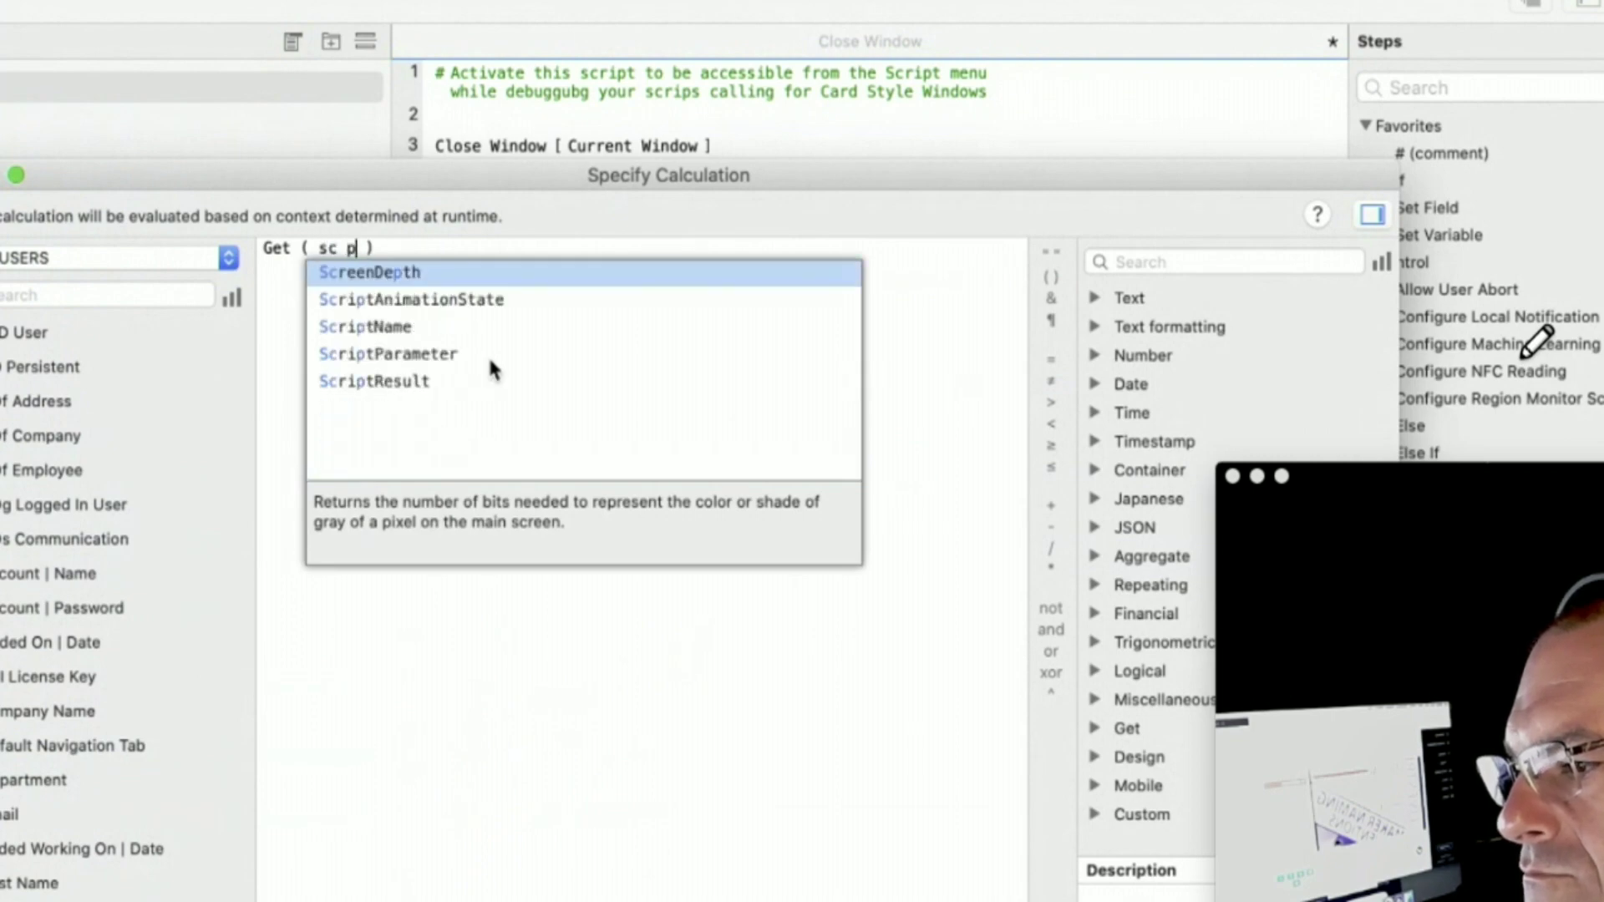
{"action": "type", "text": "a"}
{"action": "key", "text": "BackSpace"}
{"action": "key", "text": "Escape"}
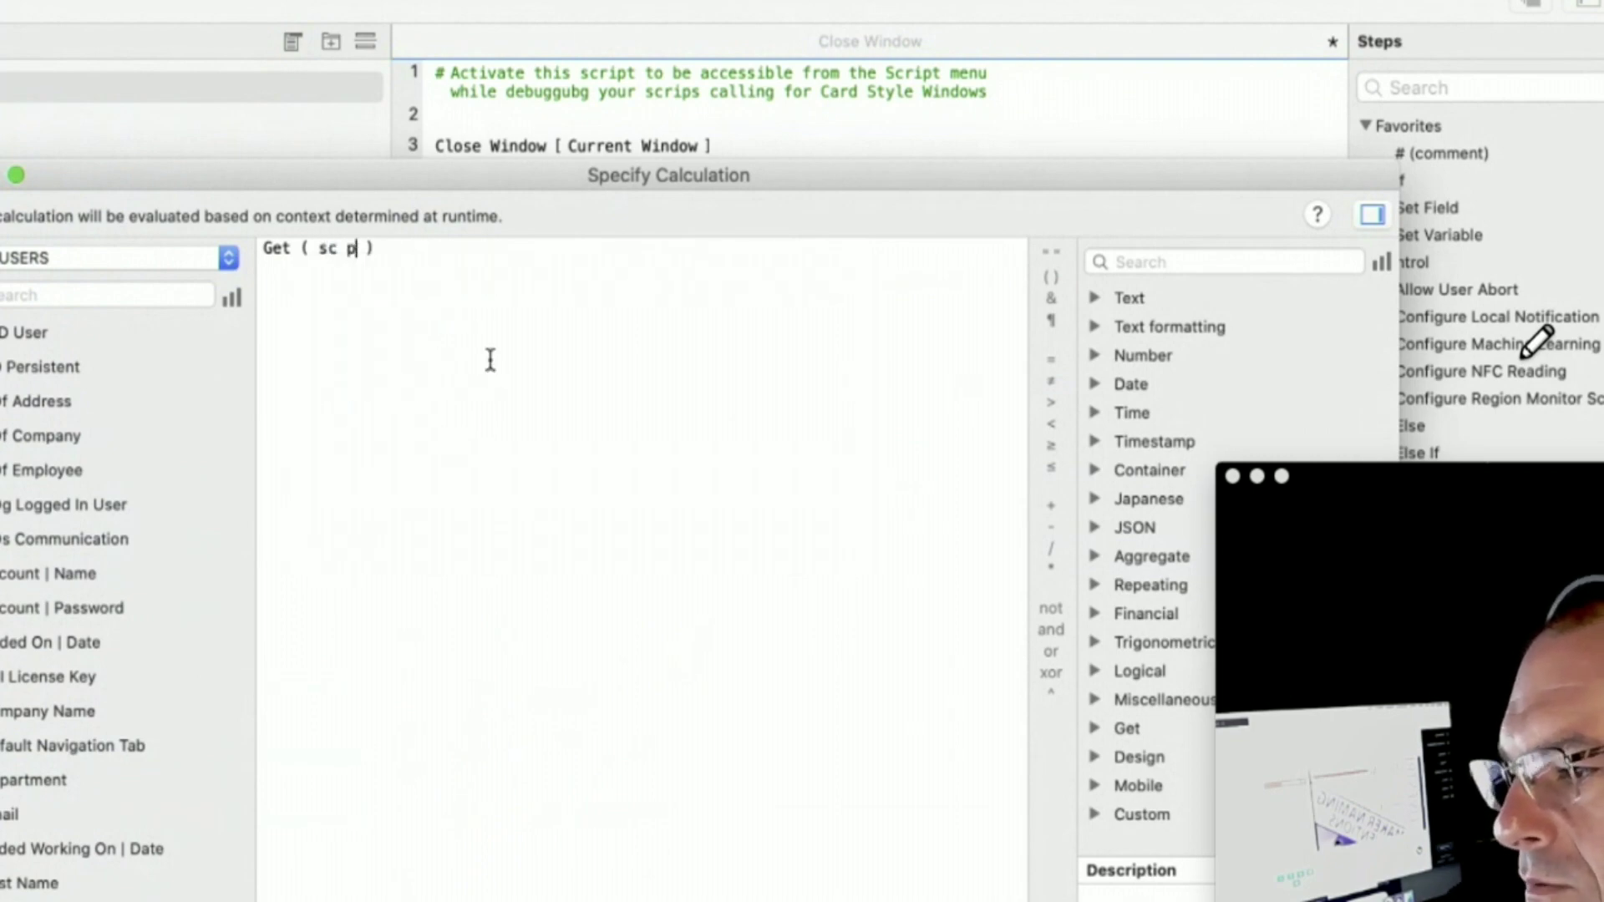
{"action": "key", "text": "BackSpace"}
{"action": "key", "text": "BackSpace"}
{"action": "key", "text": "BackSpace"}
{"action": "key", "text": "BackSpace"}
{"action": "type", "text": "s pa"}
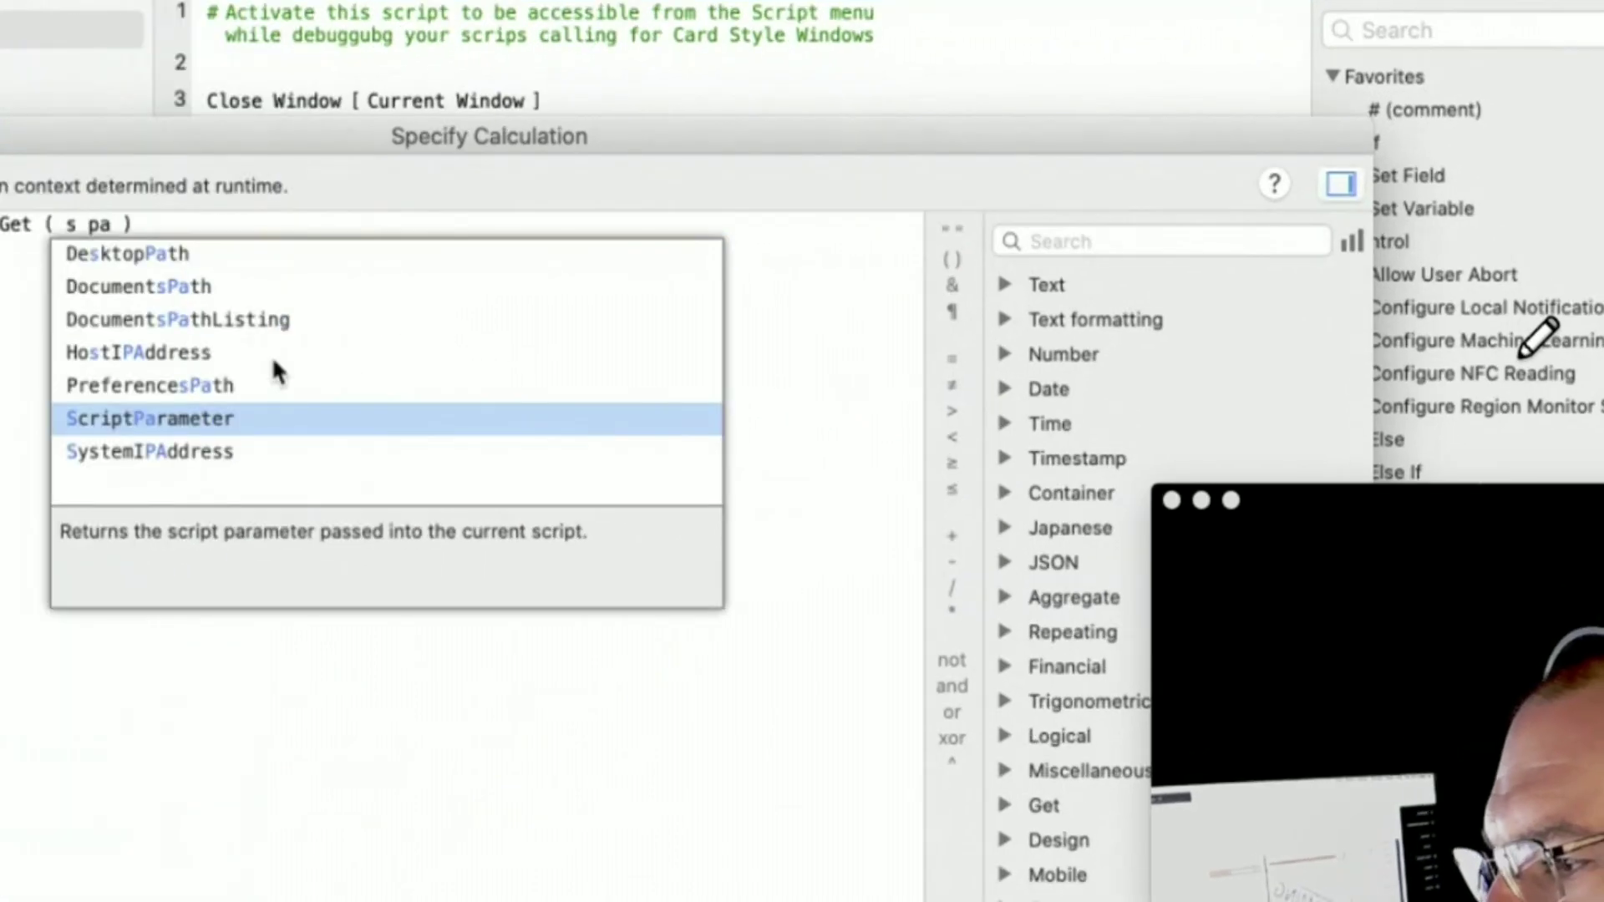
{"action": "key", "text": "Return"}
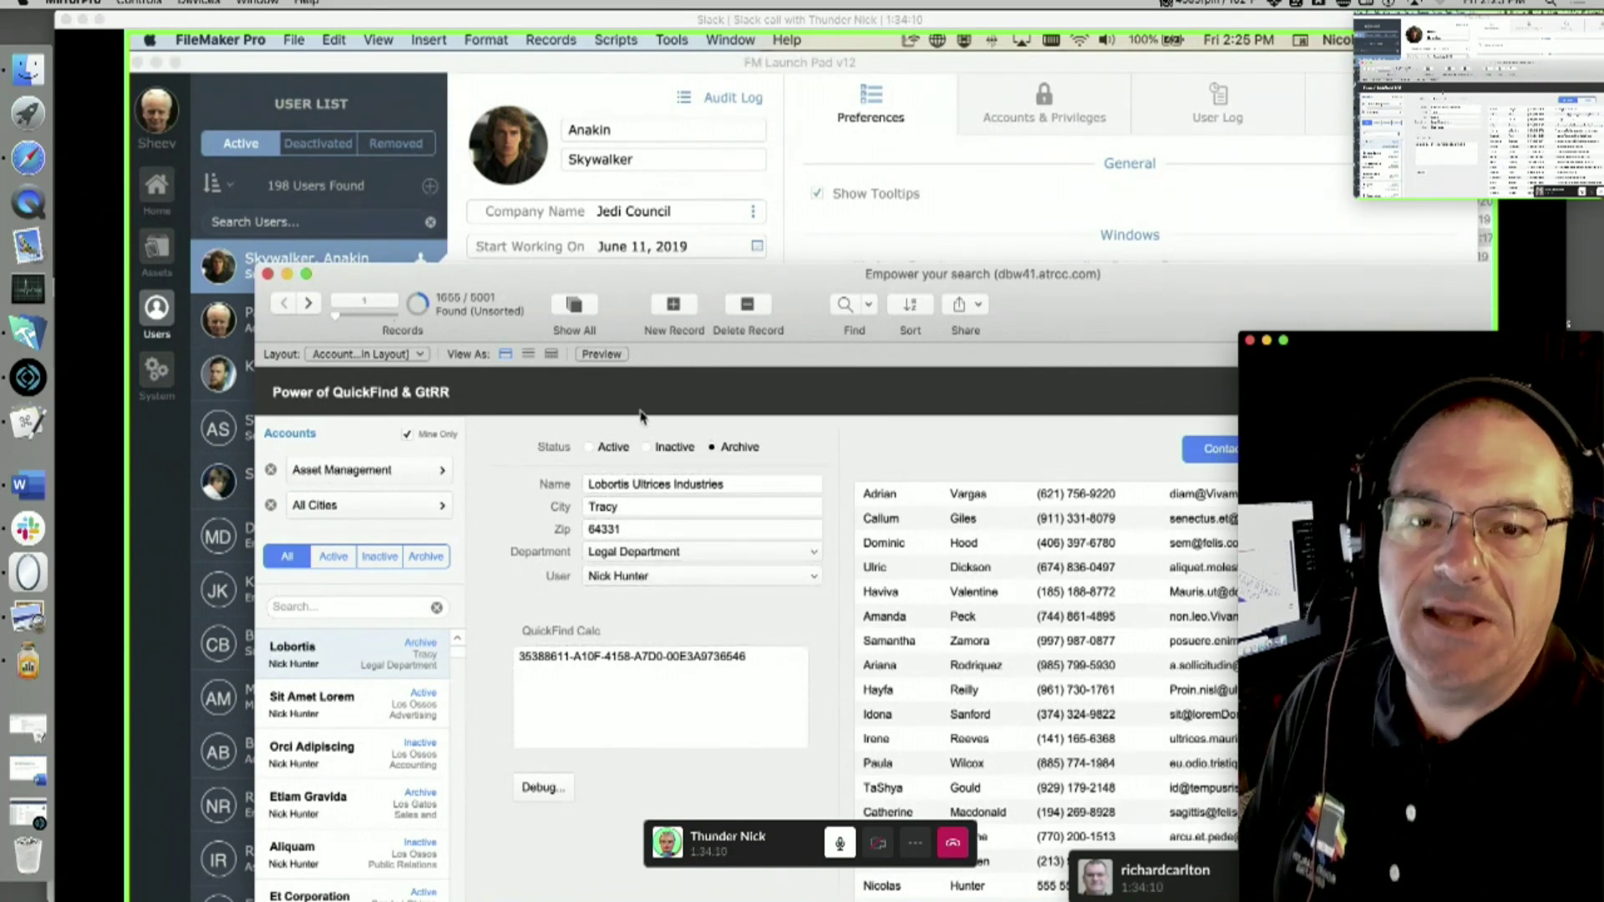
- Nudge the 'Empower your search' window up and bring the Slack call window forward
{"action": "left_click_drag", "start_coordinate": [698, 279], "coordinate": [696, 266]}
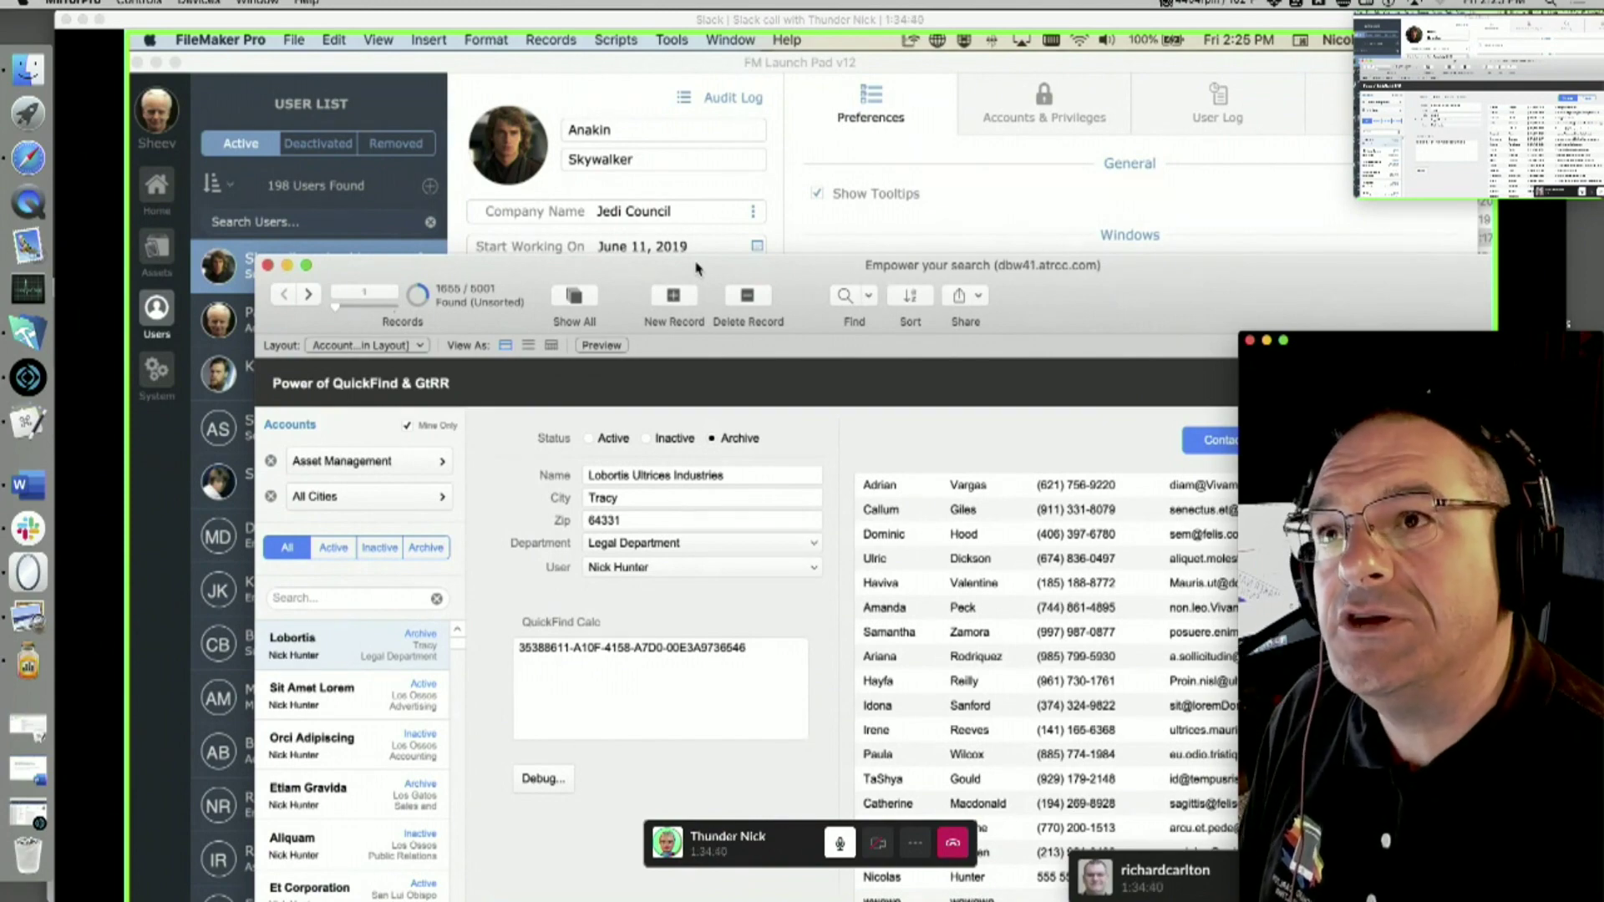
{"action": "left_click", "coordinate": [1144, 870]}
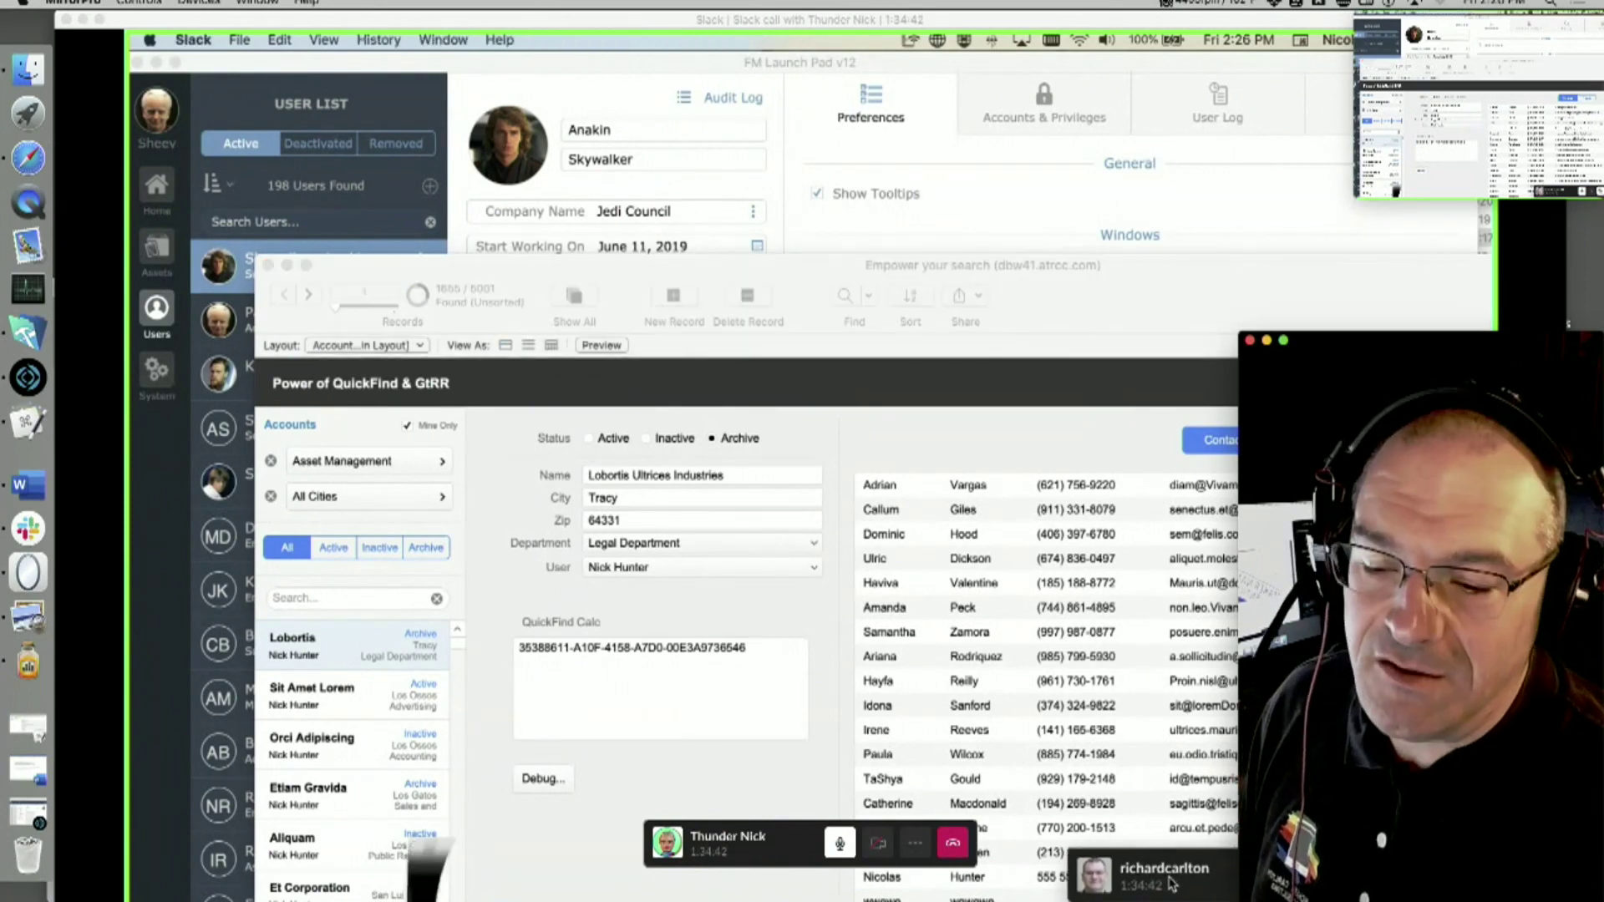